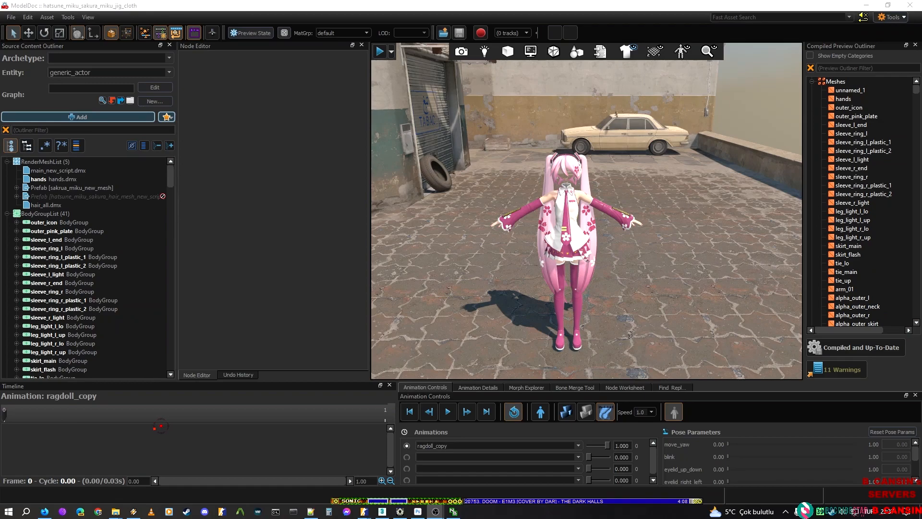
Step: Show the list of available Source 2 tools, and switch to 3ds Max and Photoshop to present them
{"action": "left_click", "coordinate": [378, 8]}
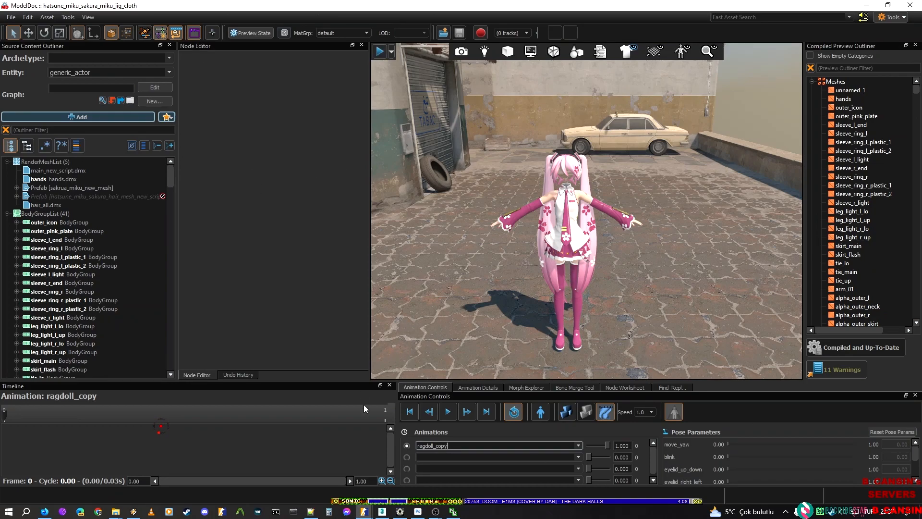
{"action": "left_click", "coordinate": [892, 18]}
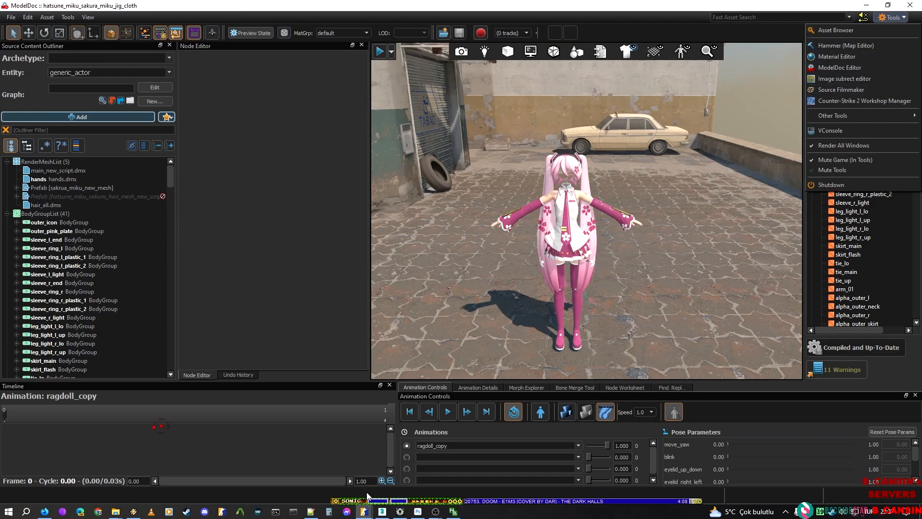
{"action": "left_click", "coordinate": [382, 511]}
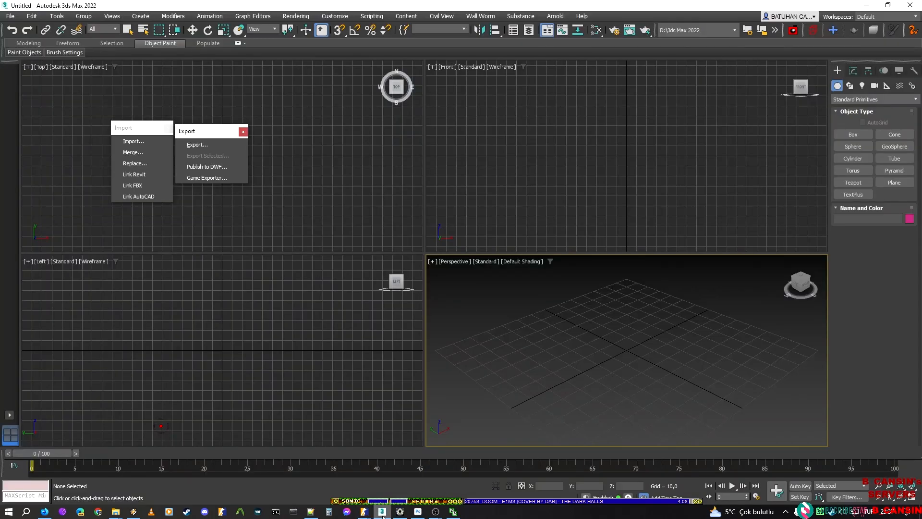
{"action": "left_click", "coordinate": [418, 512]}
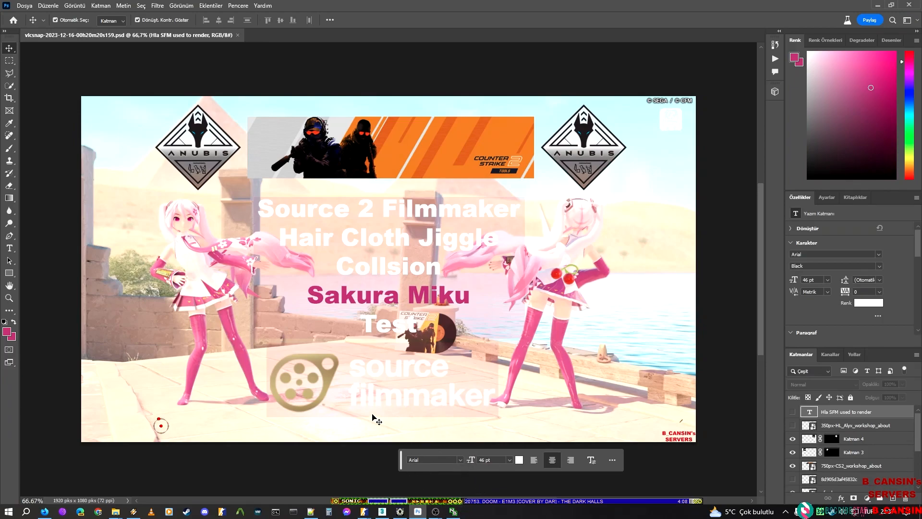
Step: Switch to Notepad++ and examine the j_jacket_r_06_01_wj ClothNode entry in the skirt cloth prefab file
{"action": "left_click", "coordinate": [310, 512]}
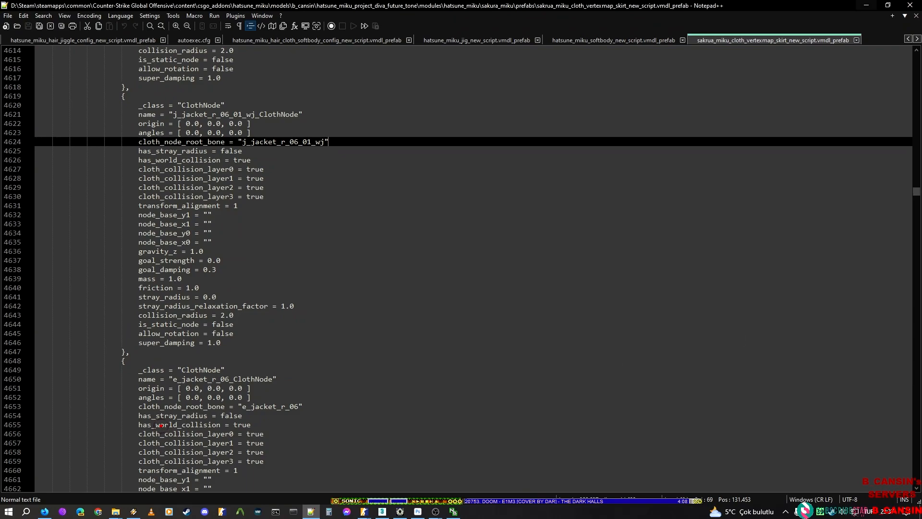
{"action": "scroll", "coordinate": [336, 231], "scroll_direction": "up", "scroll_amount": 2}
{"action": "left_click_drag", "start_coordinate": [307, 297], "coordinate": [336, 306]}
{"action": "left_click", "coordinate": [462, 324]}
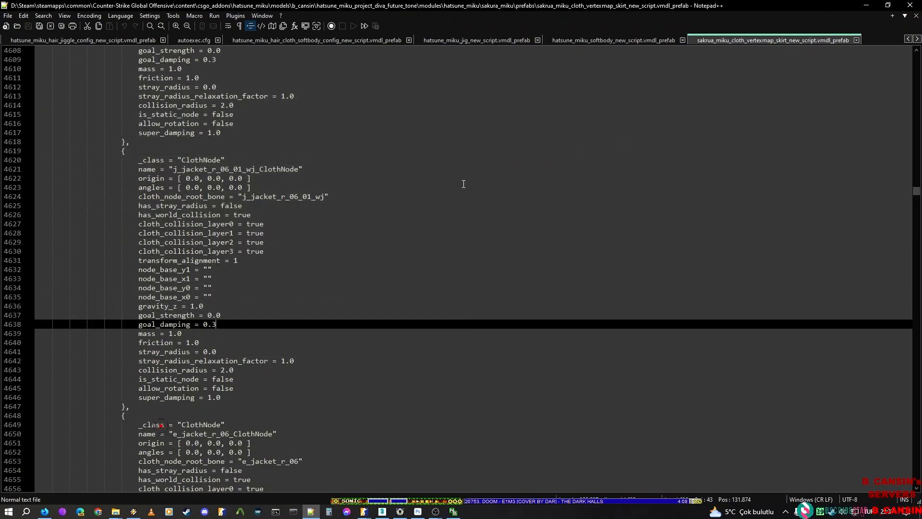
Step: Minimise Notepad++, Photoshop and 3ds Max to return to the Miku model in ModelDoc
{"action": "left_click", "coordinate": [866, 5]}
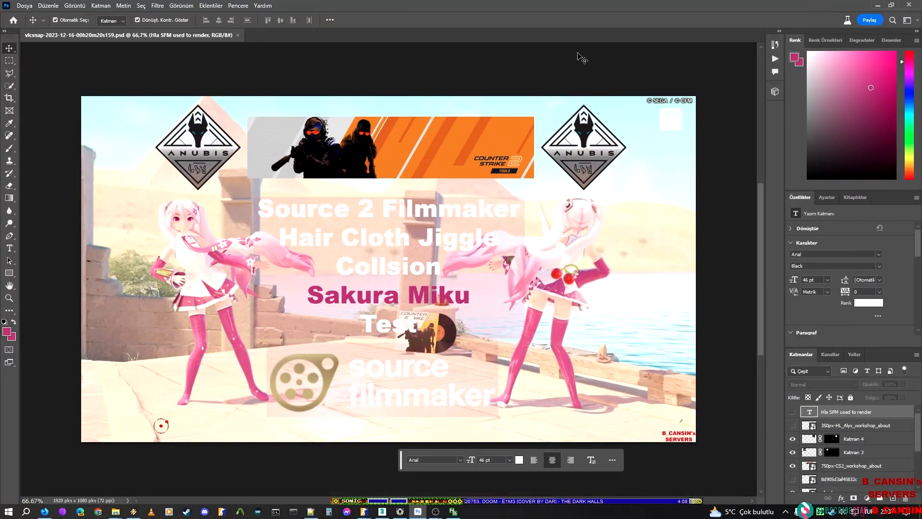
{"action": "left_click", "coordinate": [878, 5]}
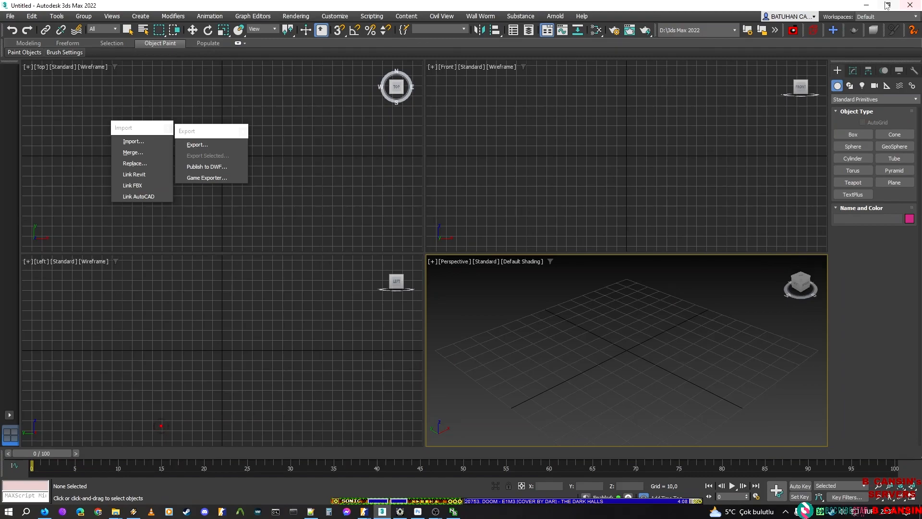
{"action": "left_click", "coordinate": [866, 6]}
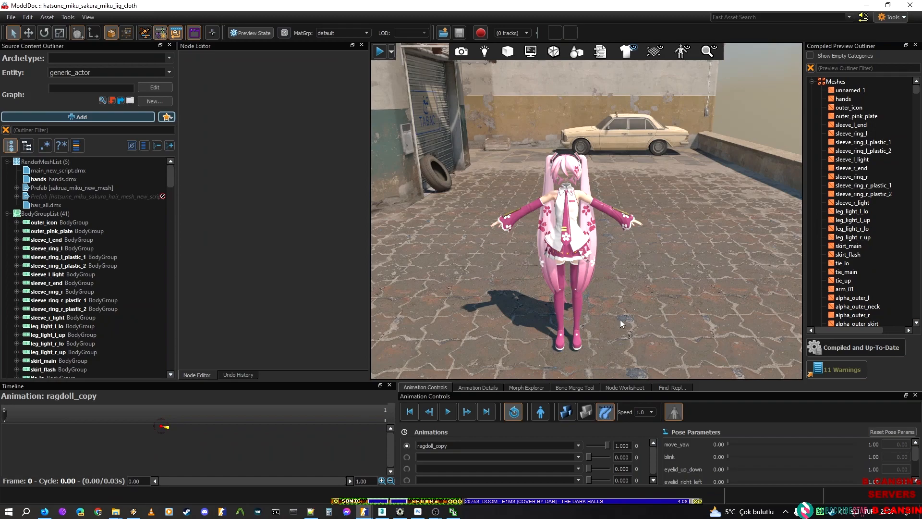
Step: Preview the ragdoll_copy animation, stop it, and play the test2 animation on the model instead
{"action": "left_click", "coordinate": [448, 412]}
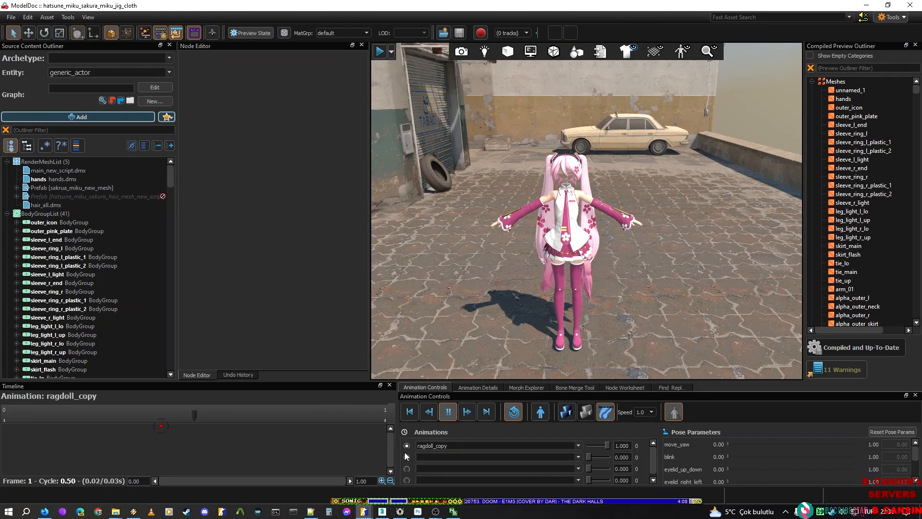
{"action": "left_click", "coordinate": [447, 411]}
{"action": "left_click", "coordinate": [578, 445]}
{"action": "left_click", "coordinate": [480, 465]}
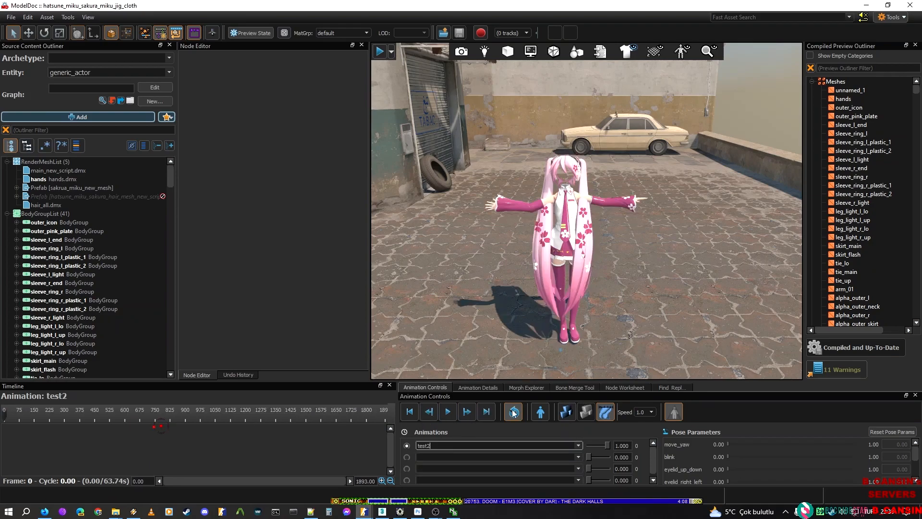
{"action": "left_click", "coordinate": [448, 413]}
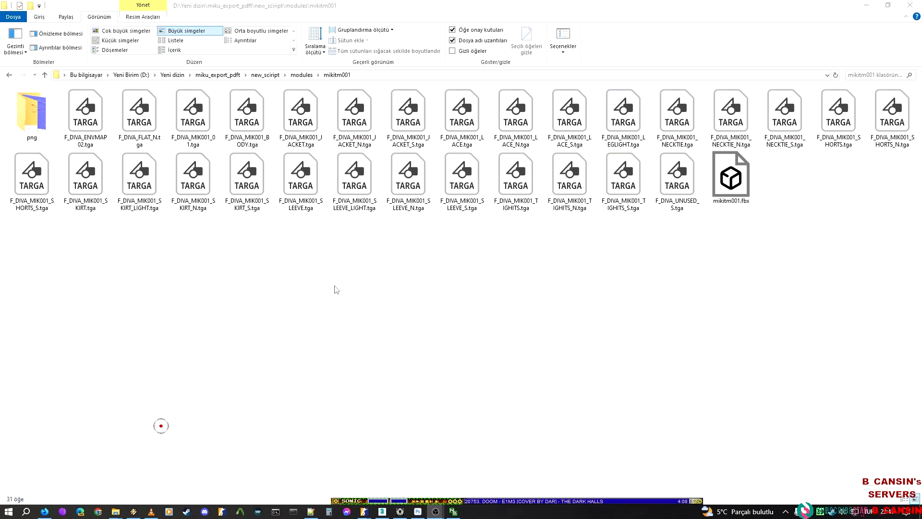
Step: Locate mikitm001.fbx in the mikitm001 folder in File Explorer and copy the folder's path
{"action": "left_click_drag", "start_coordinate": [911, 301], "coordinate": [257, 262]}
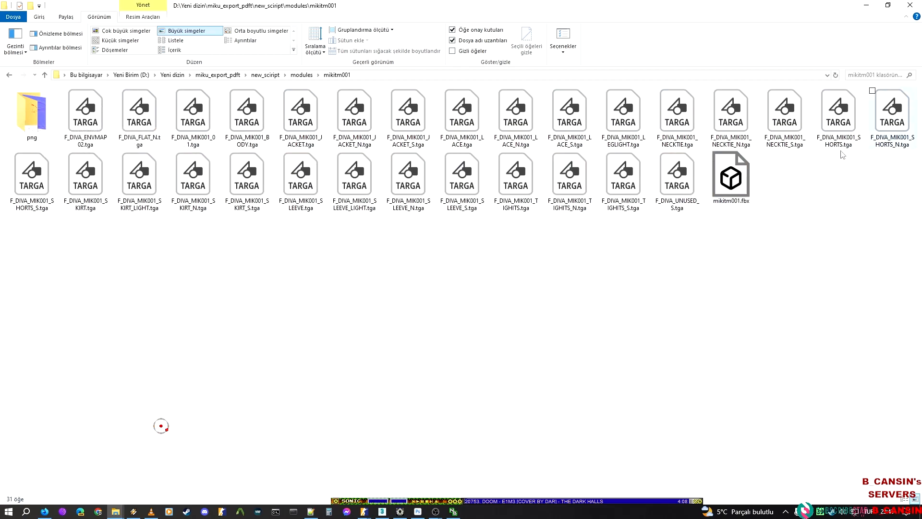
{"action": "left_click", "coordinate": [723, 192]}
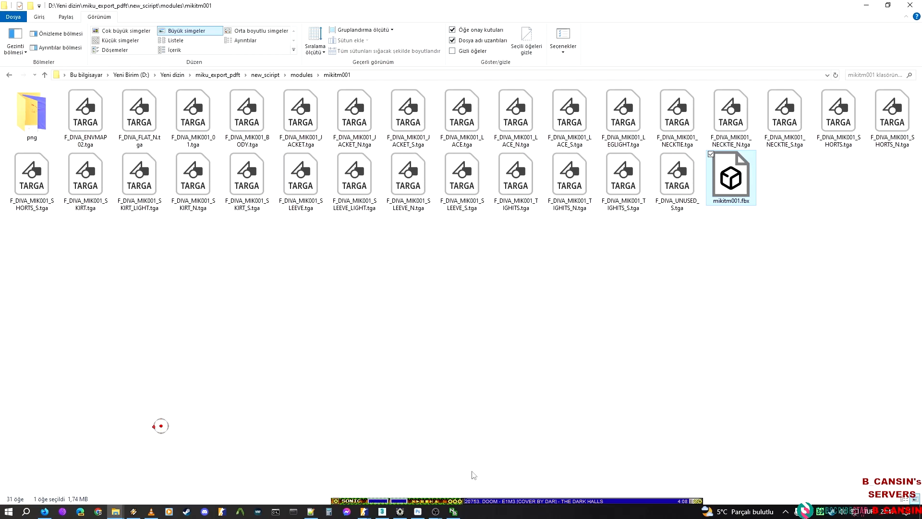
{"action": "left_click", "coordinate": [487, 465]}
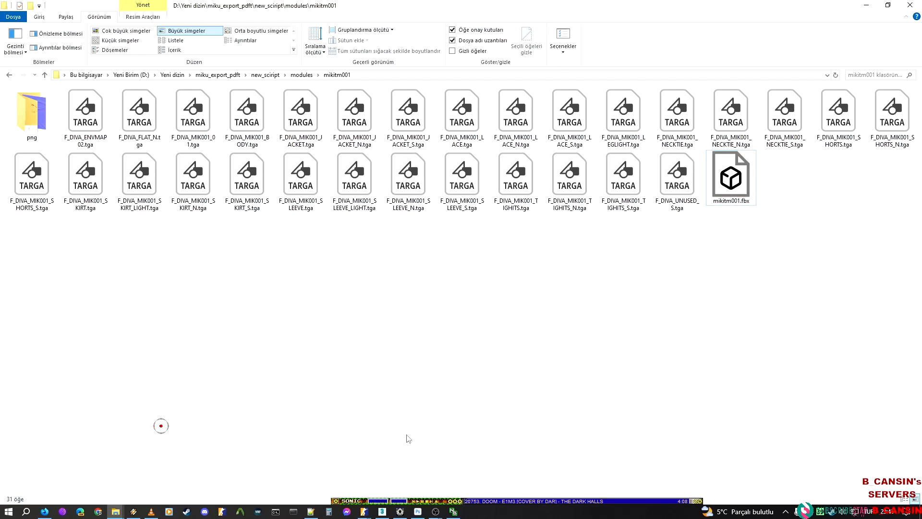
{"action": "mouse_move", "coordinate": [382, 514]}
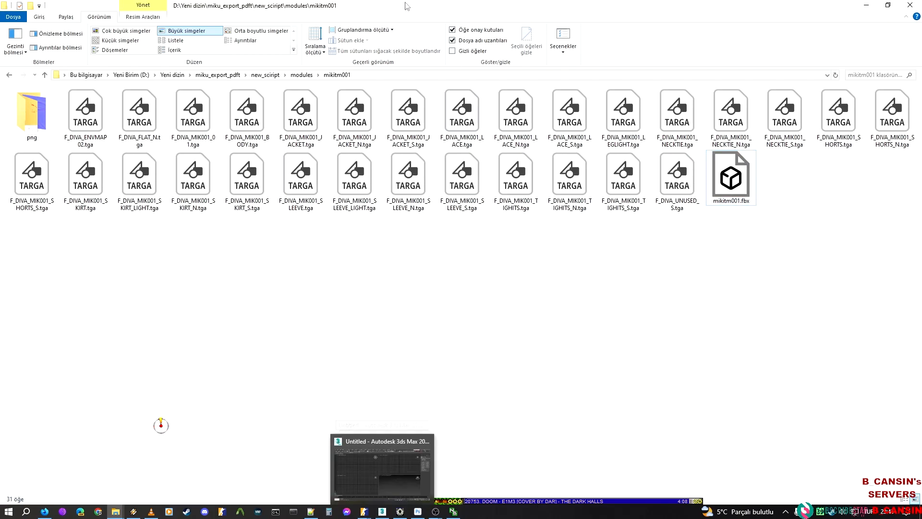
{"action": "left_click", "coordinate": [364, 77]}
{"action": "right_click", "coordinate": [181, 79]}
{"action": "left_click", "coordinate": [230, 110]}
{"action": "left_click", "coordinate": [477, 362]}
Step: Switch to 3ds Max and import mikitm001.fbx from the copied folder path, accepting the current FBX import options
{"action": "left_click", "coordinate": [382, 512]}
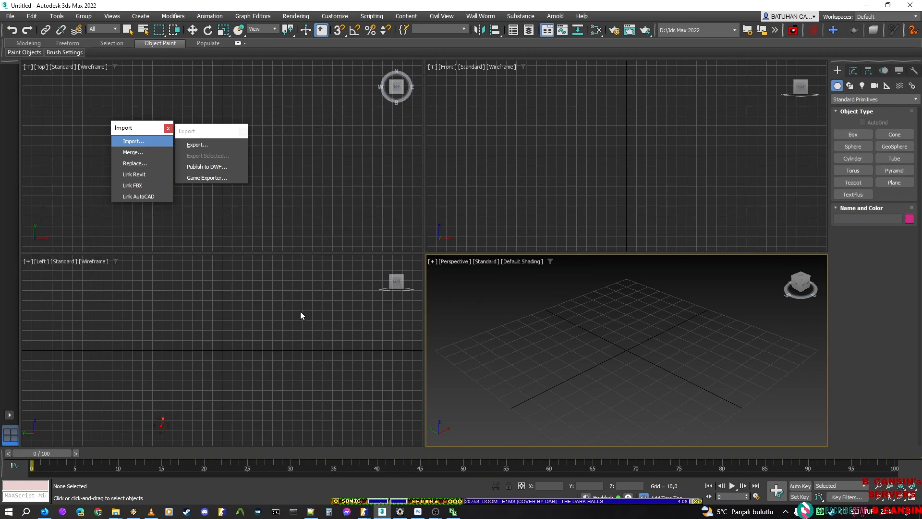
{"action": "right_click", "coordinate": [352, 277]}
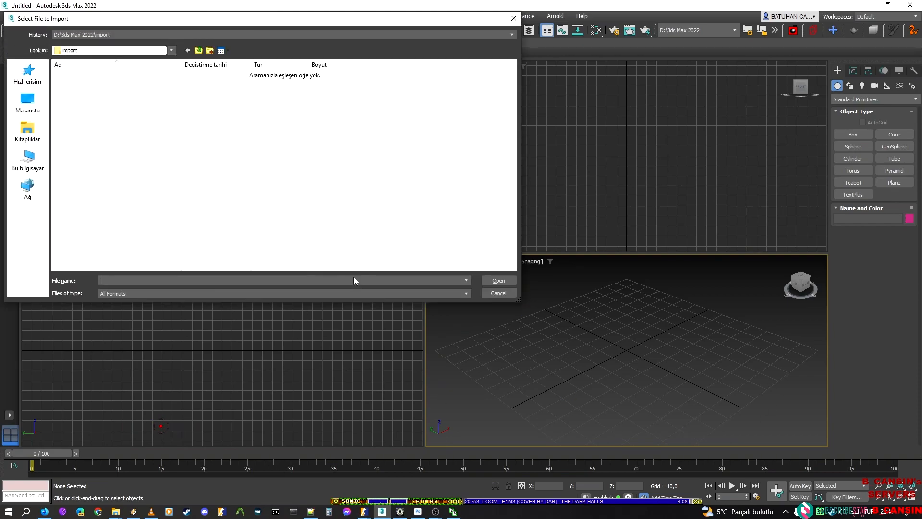
{"action": "right_click", "coordinate": [363, 279]}
{"action": "left_click", "coordinate": [402, 318]}
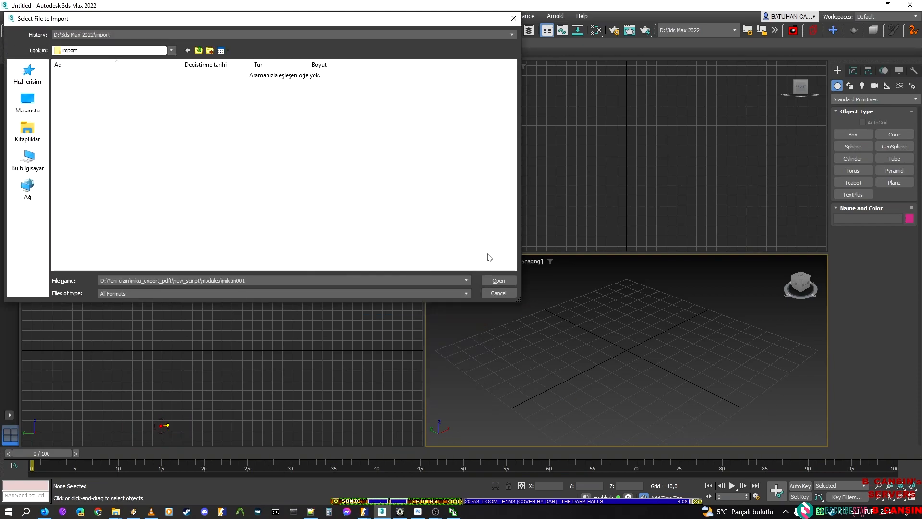
{"action": "left_click", "coordinate": [499, 280]}
{"action": "left_click", "coordinate": [152, 108]}
{"action": "left_click", "coordinate": [507, 281]}
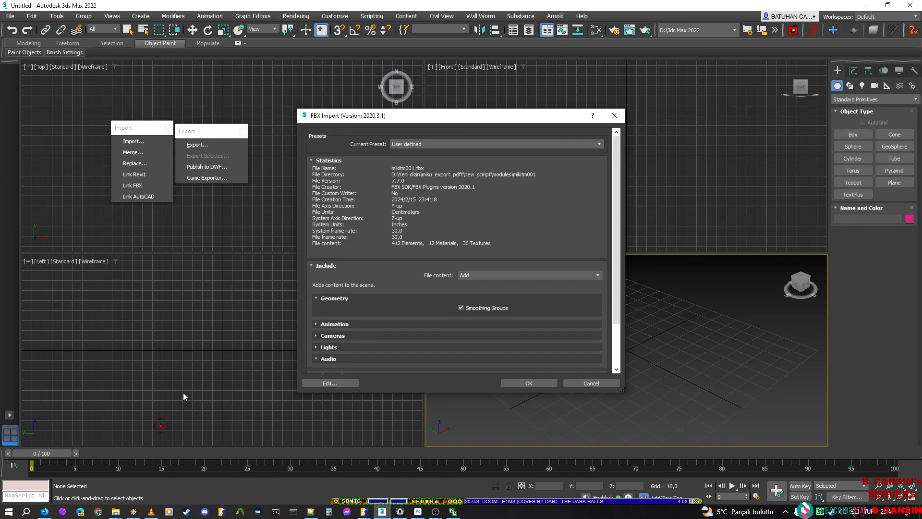
{"action": "left_click", "coordinate": [521, 382]}
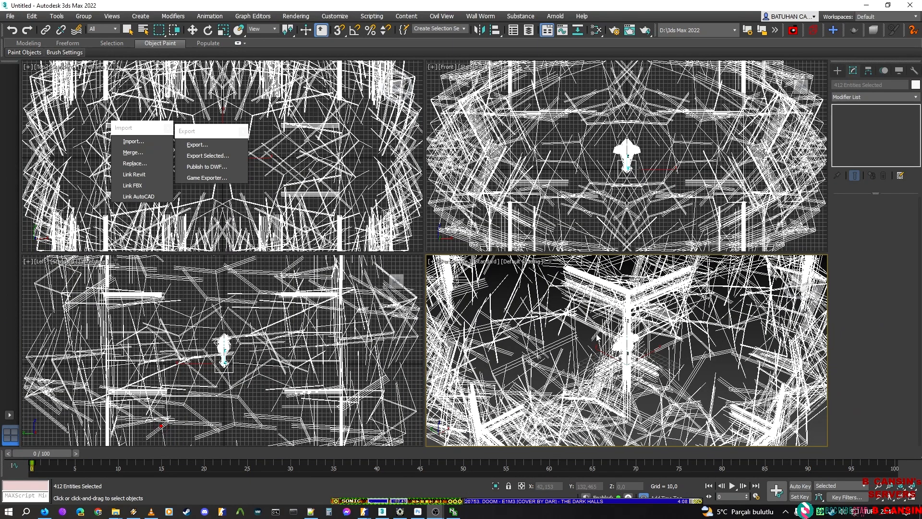
Step: Examine the imported character and its bones from the front in the Perspective viewport
{"action": "scroll", "coordinate": [624, 352], "scroll_direction": "up", "scroll_amount": 6}
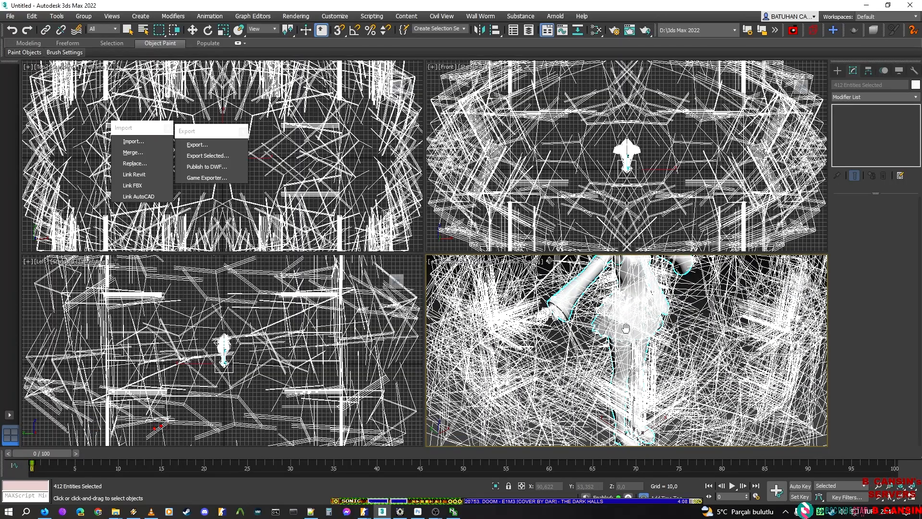
{"action": "middle_click_drag", "start_coordinate": [745, 285], "coordinate": [715, 302]}
{"action": "left_click", "coordinate": [794, 281]}
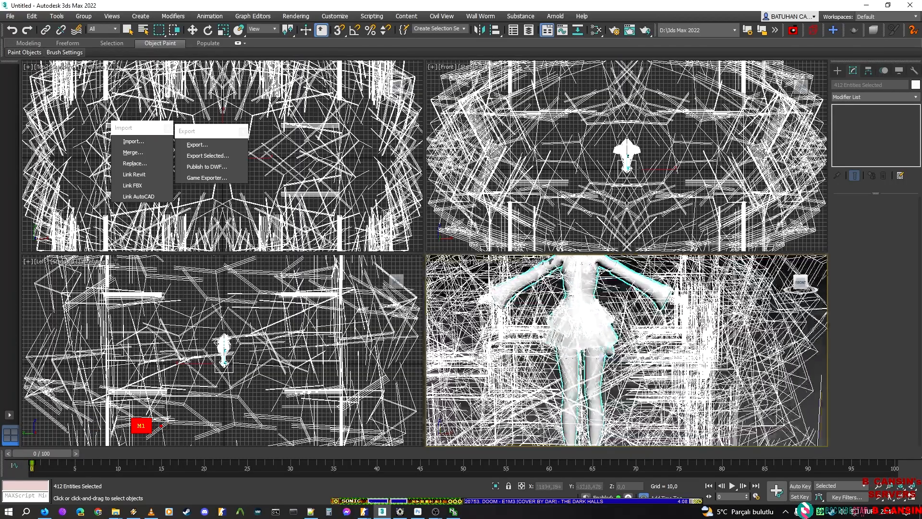
{"action": "scroll", "coordinate": [589, 300], "scroll_direction": "up", "scroll_amount": 2}
{"action": "scroll", "coordinate": [589, 300], "scroll_direction": "down", "scroll_amount": 3}
{"action": "scroll", "coordinate": [600, 326], "scroll_direction": "up", "scroll_amount": 5}
{"action": "middle_click_drag", "start_coordinate": [612, 344], "coordinate": [589, 336]}
{"action": "scroll", "coordinate": [588, 336], "scroll_direction": "down", "scroll_amount": 3}
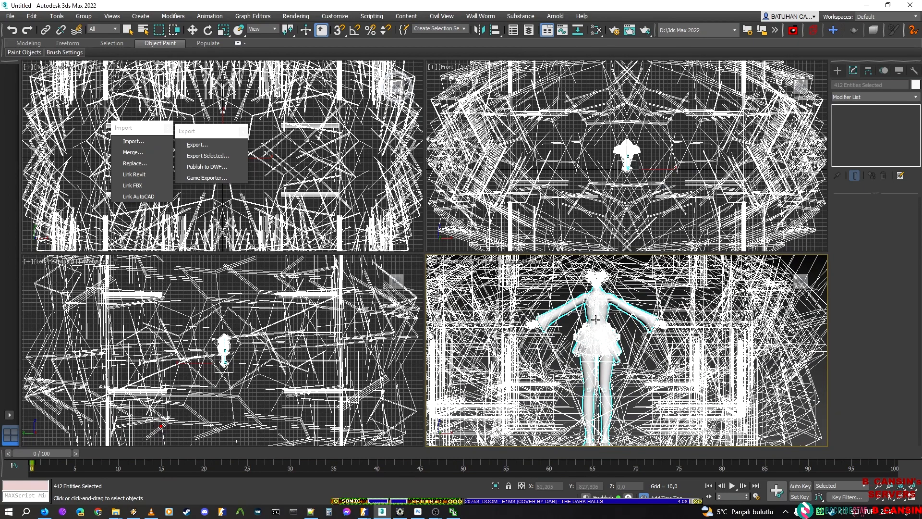
Step: Open the Scene Explorer, clear the object selection and collapse the gblctr bone hierarchy
{"action": "left_click", "coordinate": [513, 30]}
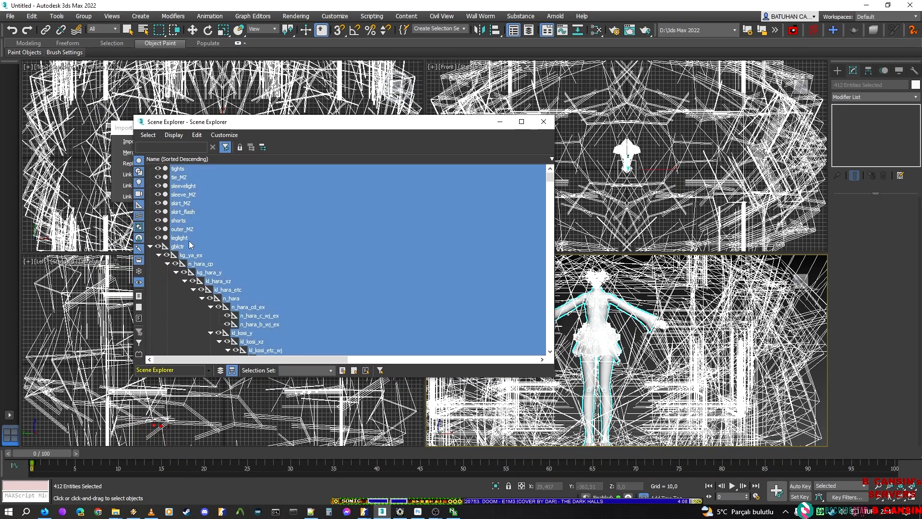
{"action": "left_click", "coordinate": [150, 246]}
{"action": "left_click", "coordinate": [150, 247]}
{"action": "left_click", "coordinate": [759, 342]}
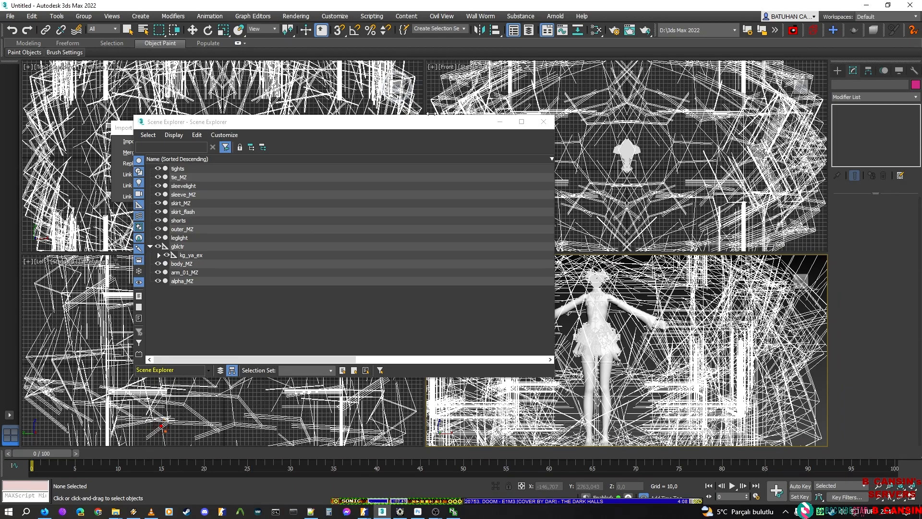
{"action": "left_click", "coordinate": [500, 122]}
{"action": "scroll", "coordinate": [580, 284], "scroll_direction": "up", "scroll_amount": 8}
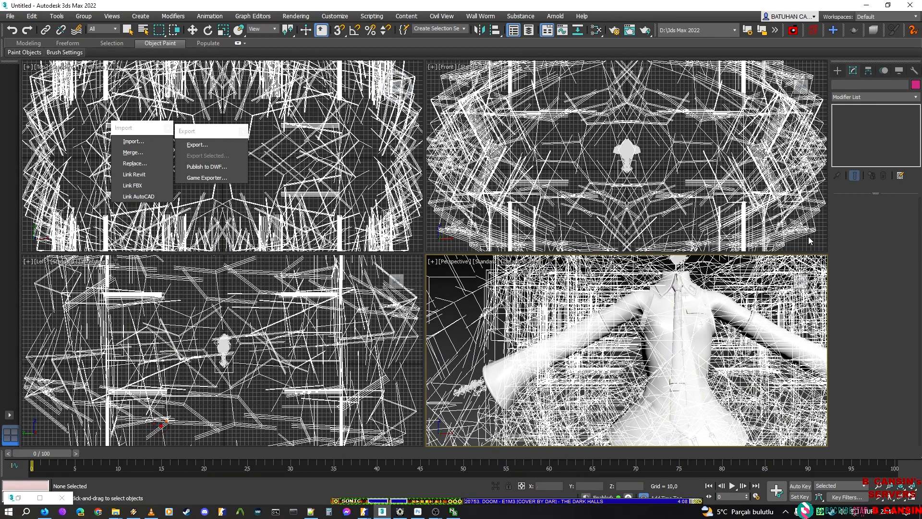
{"action": "left_click", "coordinate": [19, 497]}
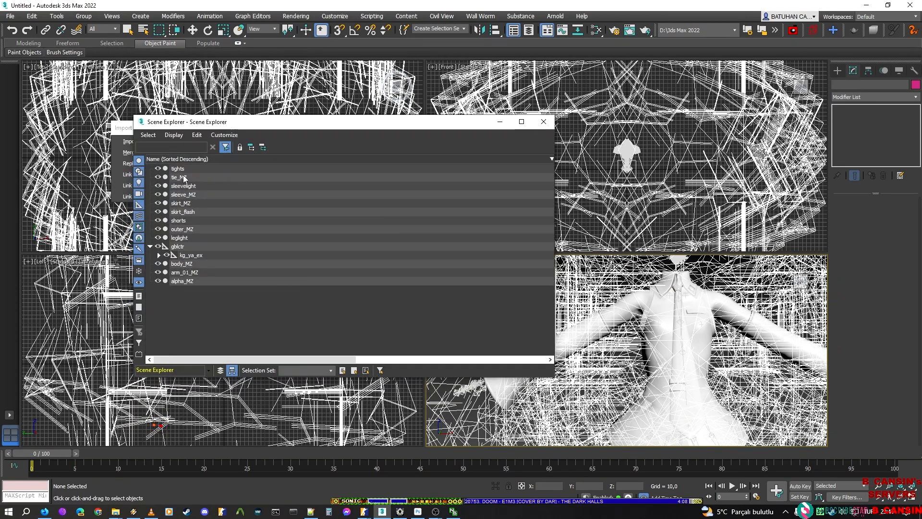
{"action": "left_click", "coordinate": [150, 247]}
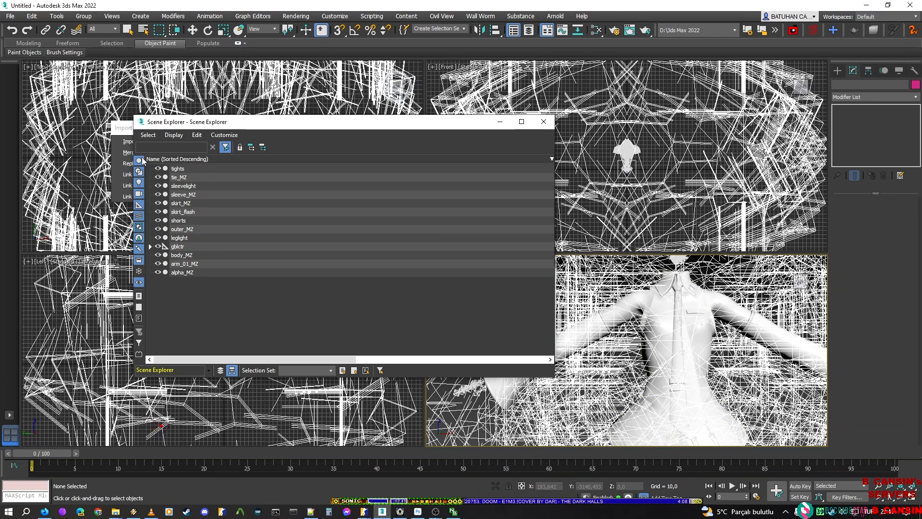
Step: Select all polygons of the tights object at its Editable Mesh polygon level and bring its Surface Properties into view
{"action": "left_click", "coordinate": [193, 168]}
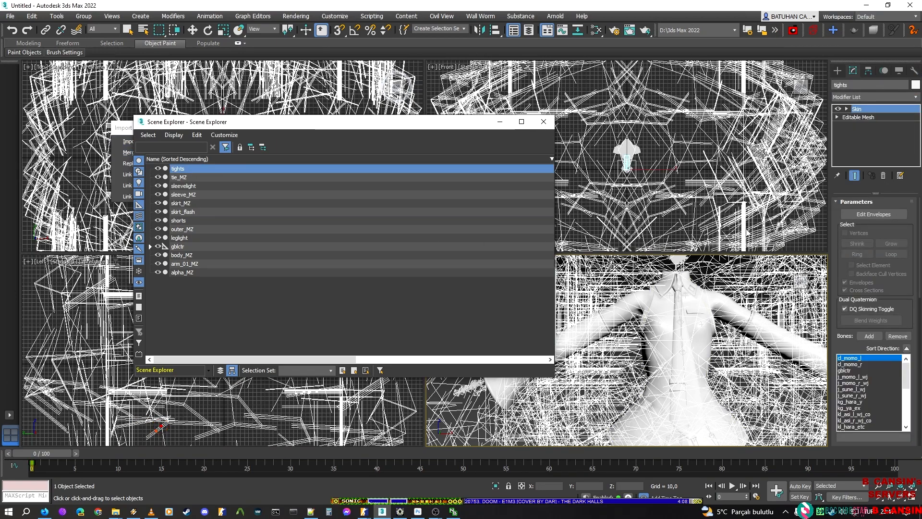
{"action": "scroll", "coordinate": [662, 338], "scroll_direction": "up", "scroll_amount": 4}
{"action": "scroll", "coordinate": [662, 338], "scroll_direction": "down", "scroll_amount": 4}
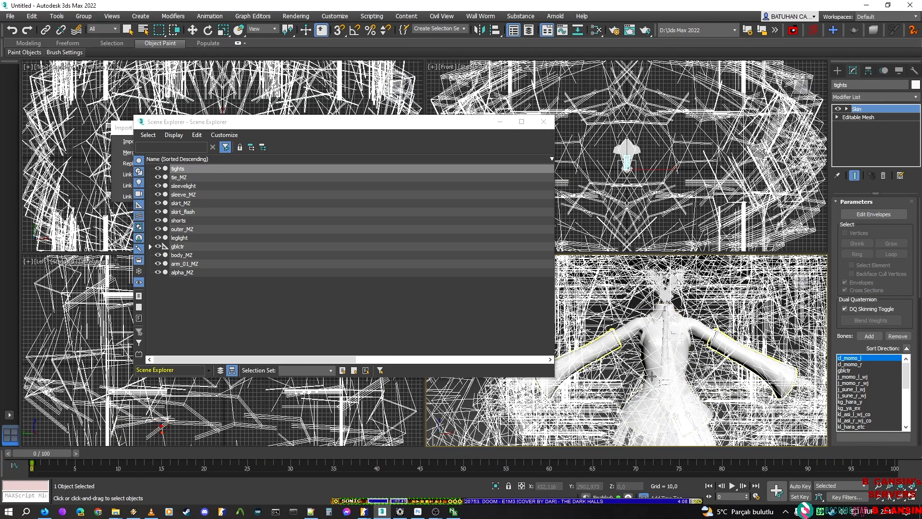
{"action": "middle_click_drag", "start_coordinate": [669, 333], "coordinate": [652, 299]}
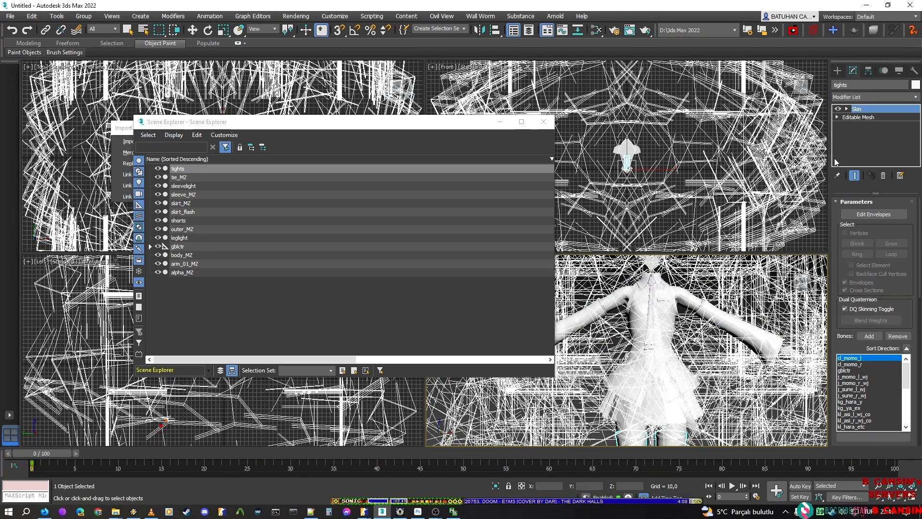
{"action": "left_click", "coordinate": [837, 117]}
{"action": "left_click", "coordinate": [865, 148]}
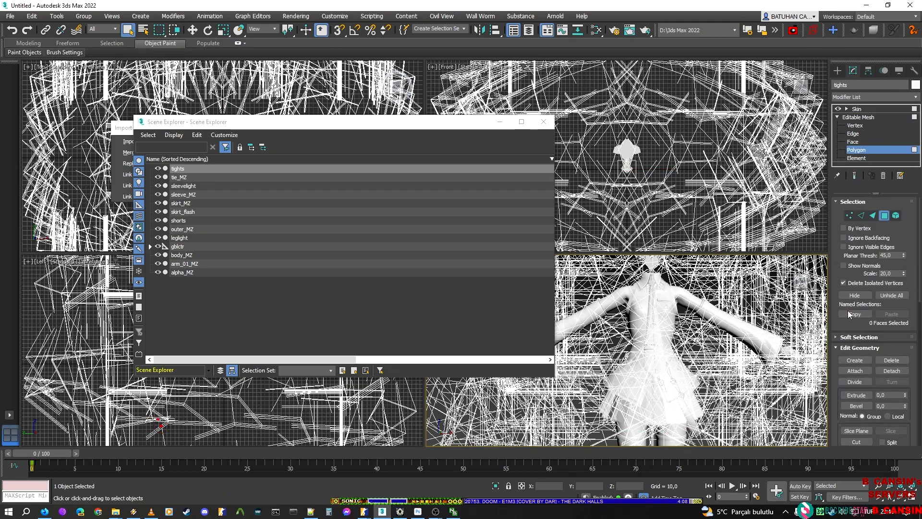
{"action": "left_click", "coordinate": [844, 202]}
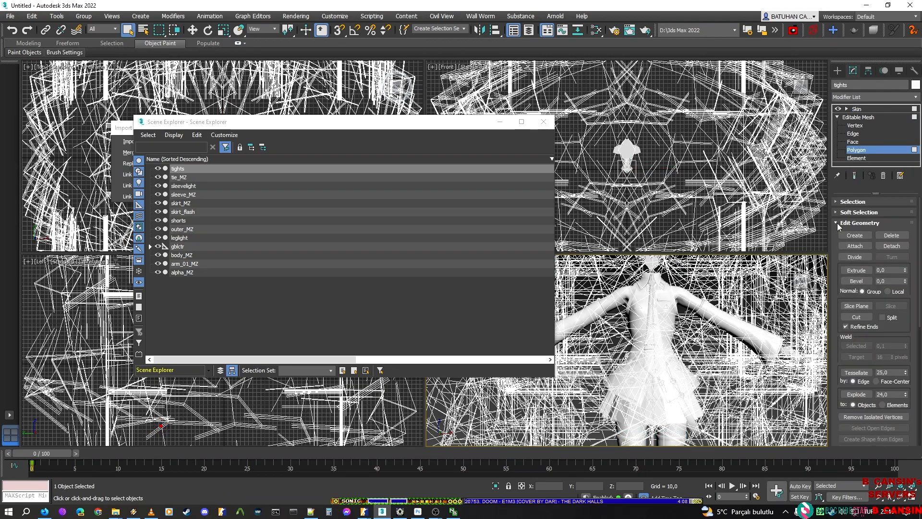
{"action": "left_click", "coordinate": [837, 223]}
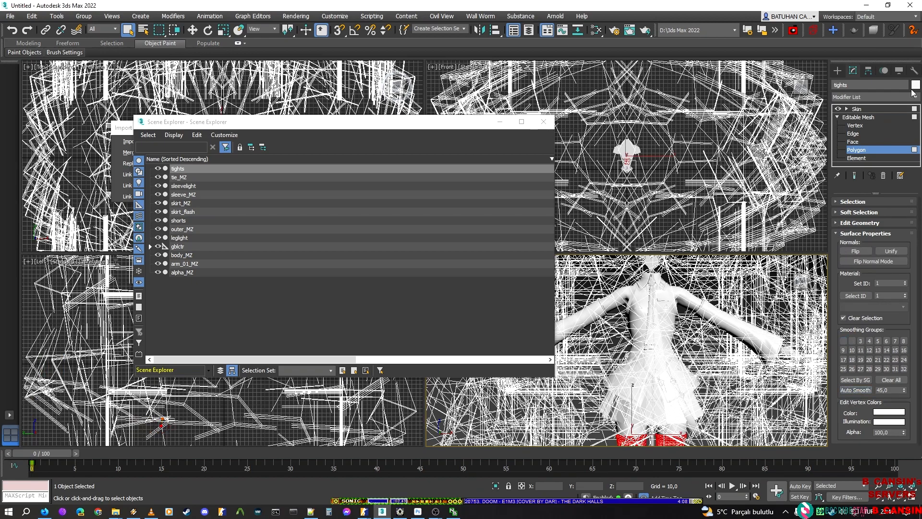
Step: Show the Advanced Parameters of the tights object's Skin modifier and open its Bone Affect Limit for editing
{"action": "left_click", "coordinate": [872, 117]}
{"action": "left_click", "coordinate": [871, 110]}
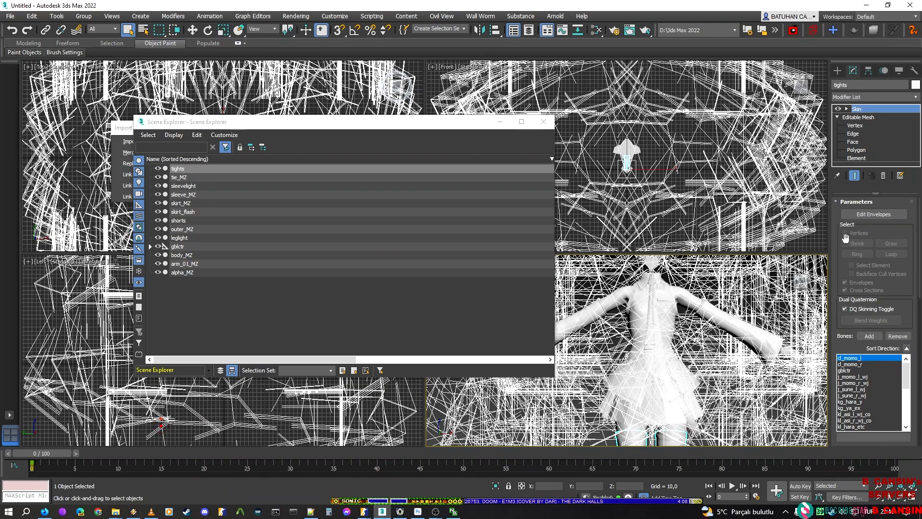
{"action": "left_click", "coordinate": [838, 201]}
{"action": "left_click", "coordinate": [841, 212]}
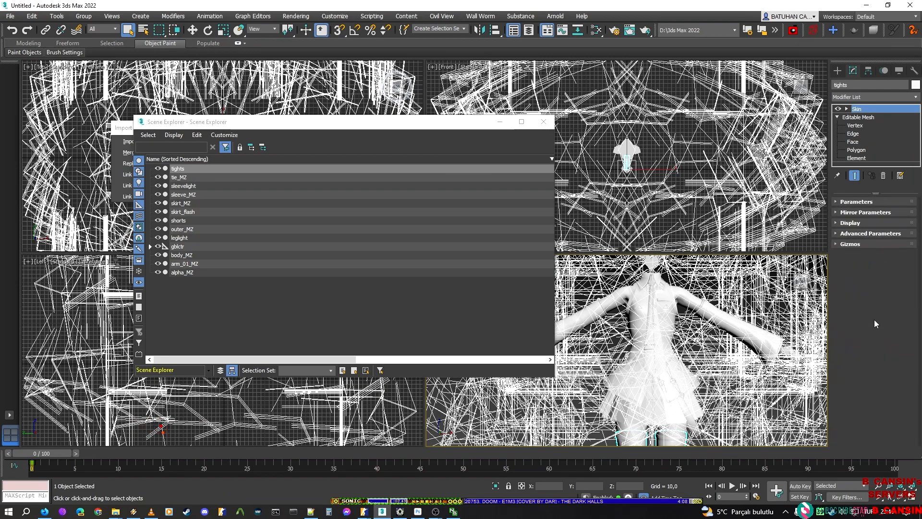
{"action": "left_click", "coordinate": [850, 234]}
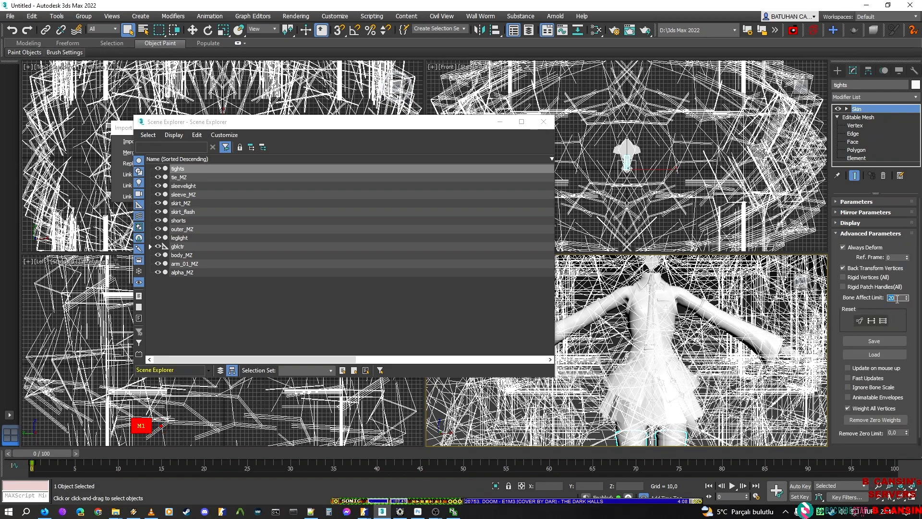
Step: Select the tie_MZ object and select all its polygons at the Editable Mesh polygon level
{"action": "middle_click_drag", "start_coordinate": [733, 318], "coordinate": [730, 296]}
{"action": "left_click", "coordinate": [179, 170]}
{"action": "left_click", "coordinate": [837, 118]}
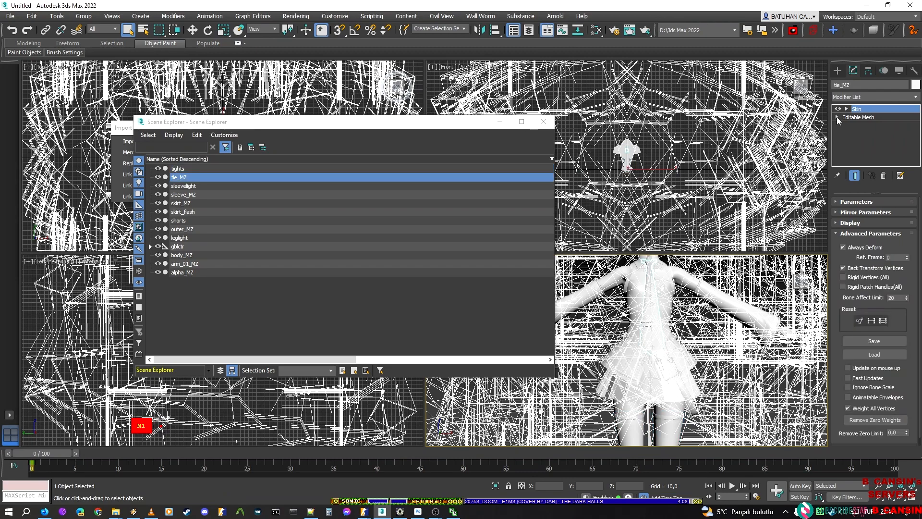
{"action": "left_click", "coordinate": [858, 150]}
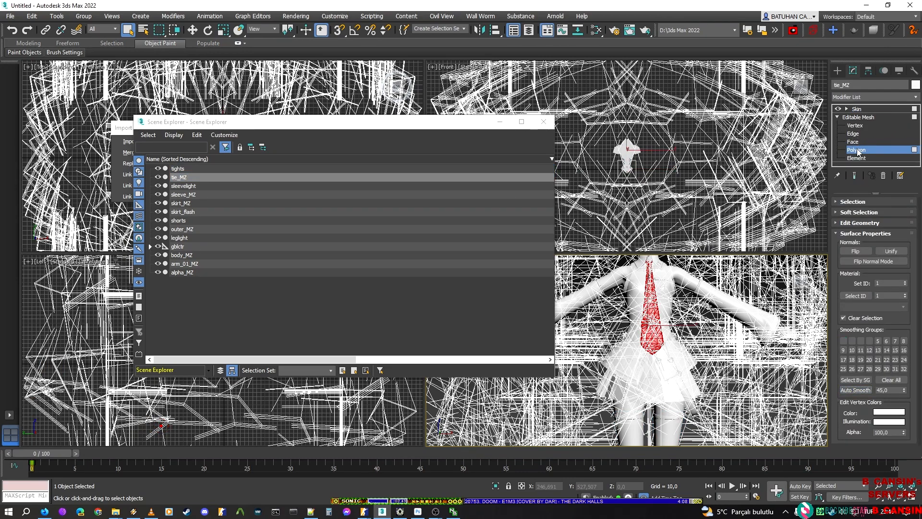
{"action": "left_click", "coordinate": [858, 150]}
Step: Set the Bone Affect Limit of the tie_MZ object's Skin modifier to 3
{"action": "left_click", "coordinate": [860, 110]}
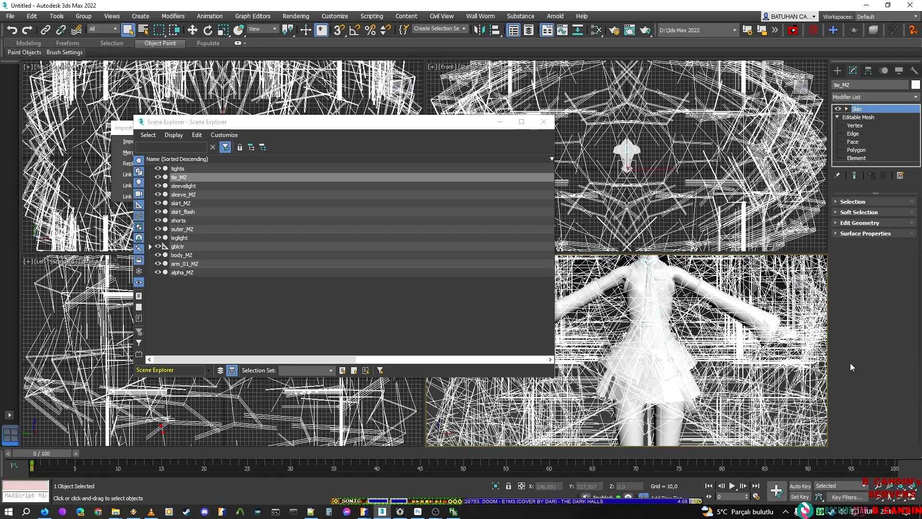
{"action": "double_click", "coordinate": [897, 299]}
{"action": "type", "text": "3"}
Step: Examine the expanded gblctr bone hierarchy in the Scene Explorer and the character in the Perspective viewport
{"action": "middle_click_drag", "start_coordinate": [684, 332], "coordinate": [688, 314]}
{"action": "scroll", "coordinate": [719, 275], "scroll_direction": "down", "scroll_amount": 5}
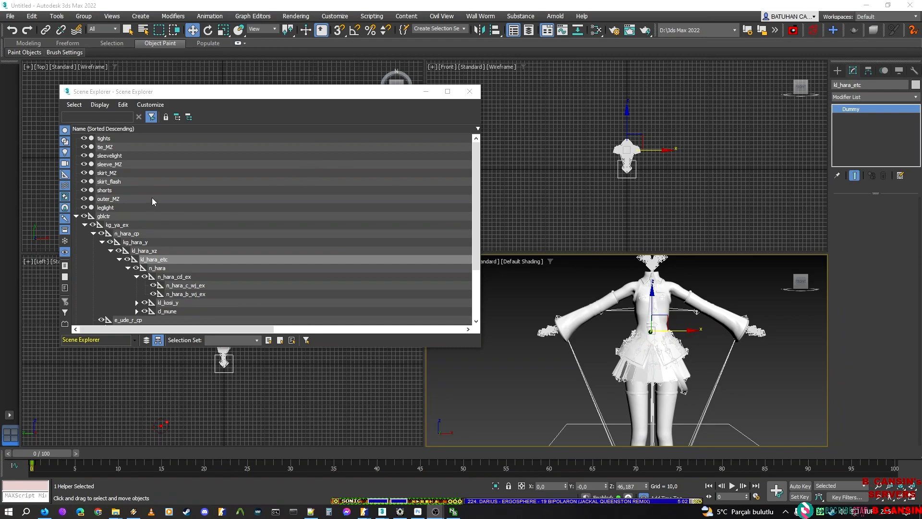
{"action": "scroll", "coordinate": [120, 193], "scroll_direction": "down", "scroll_amount": 3}
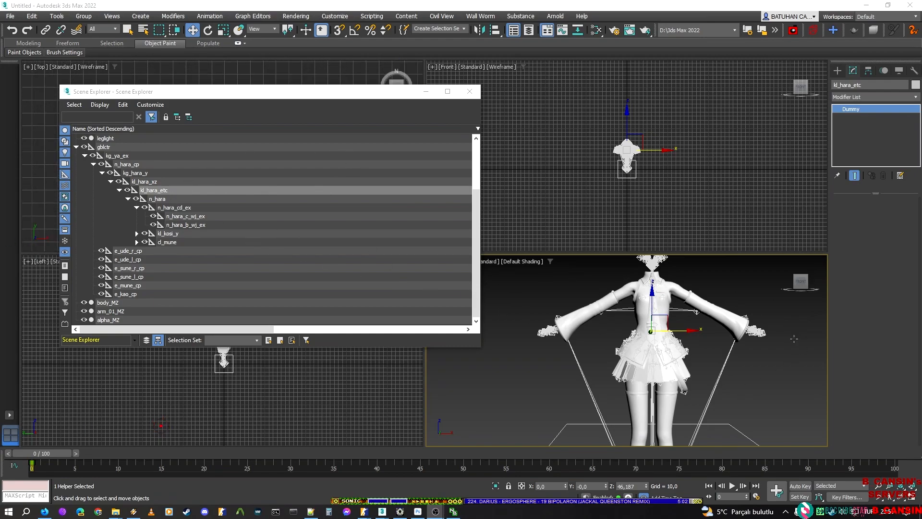
{"action": "scroll", "coordinate": [634, 297], "scroll_direction": "down", "scroll_amount": 5}
{"action": "scroll", "coordinate": [616, 283], "scroll_direction": "up", "scroll_amount": 5}
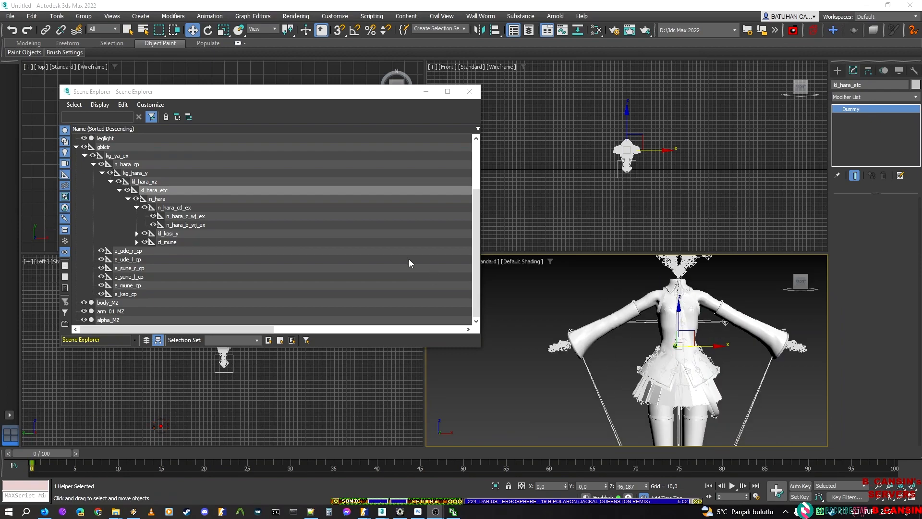
{"action": "scroll", "coordinate": [240, 231], "scroll_direction": "up", "scroll_amount": 2}
{"action": "scroll", "coordinate": [789, 374], "scroll_direction": "down", "scroll_amount": 3}
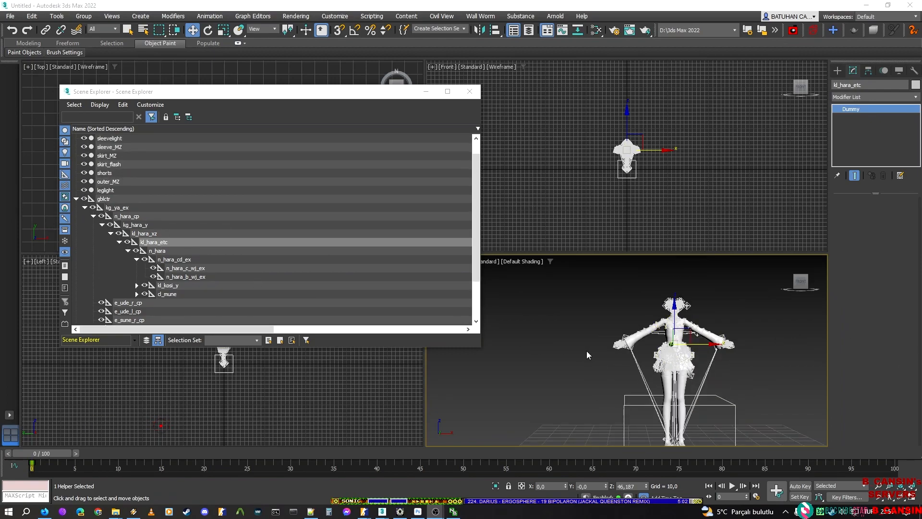
{"action": "scroll", "coordinate": [647, 339], "scroll_direction": "up", "scroll_amount": 5}
Step: Try rotating the kl_hara_etc bone to test the mesh deformation, and undo the rotation
{"action": "key", "text": "e"}
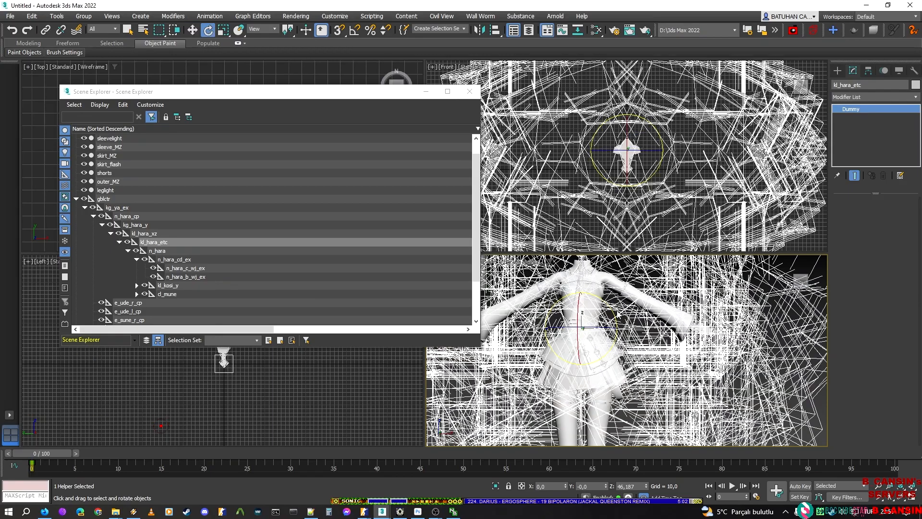
{"action": "left_click_drag", "start_coordinate": [614, 311], "coordinate": [531, 261]}
{"action": "scroll", "coordinate": [637, 371], "scroll_direction": "down", "scroll_amount": 2}
{"action": "key", "text": "ctrl+z"}
{"action": "scroll", "coordinate": [644, 356], "scroll_direction": "down", "scroll_amount": 3}
{"action": "key", "text": "ctrl+z"}
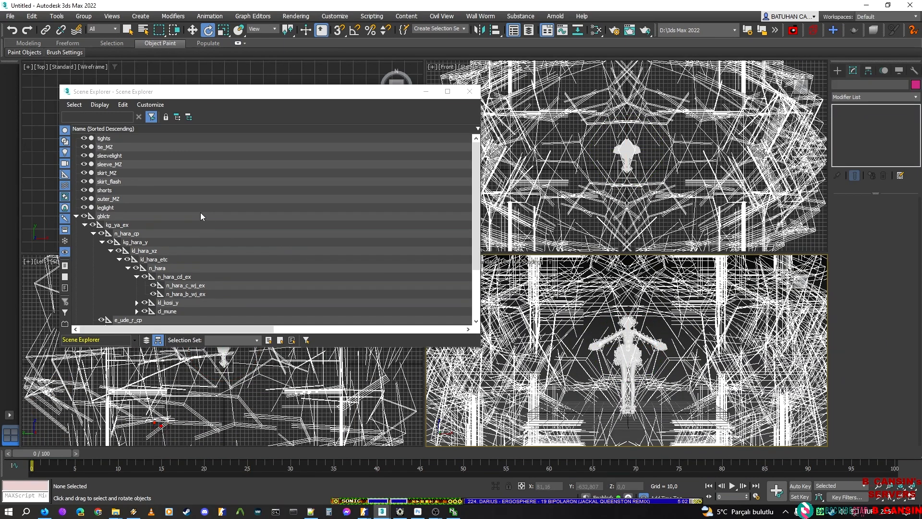
Step: Collapse the gblctr hierarchy and start saving the scene under a new name in the mikitm001 folder, using the path copied from File Explorer
{"action": "left_click", "coordinate": [76, 216]}
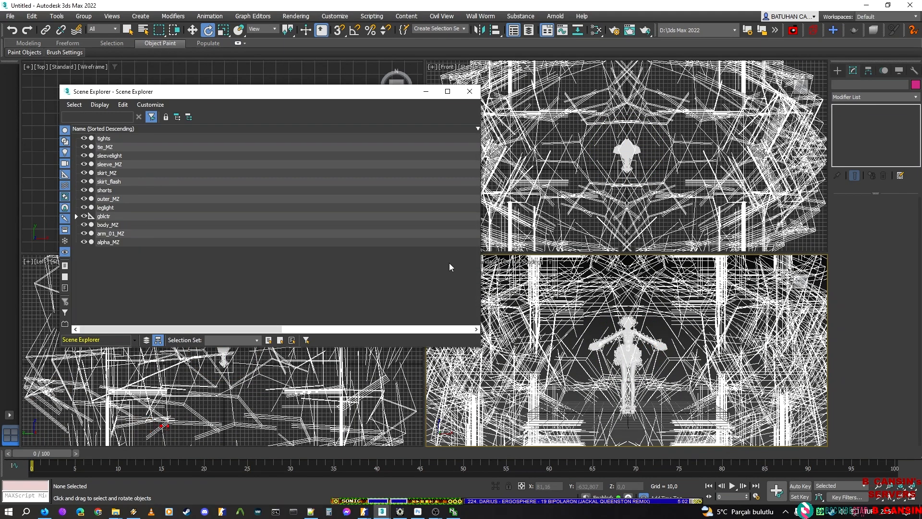
{"action": "left_click", "coordinate": [10, 16]}
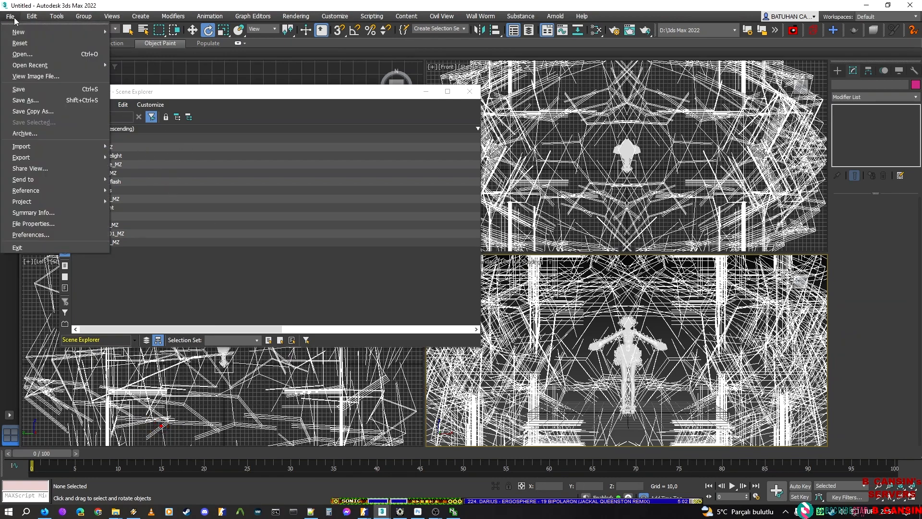
{"action": "left_click", "coordinate": [74, 101]}
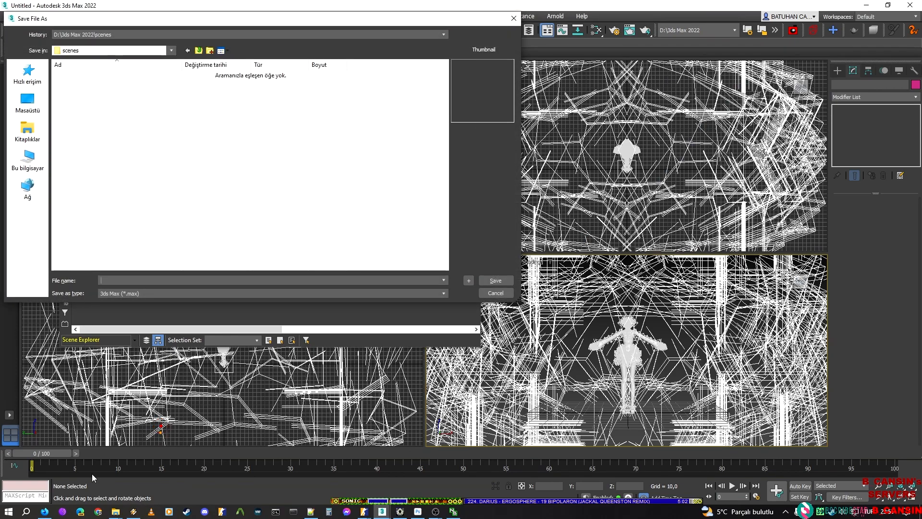
{"action": "mouse_move", "coordinate": [117, 512]}
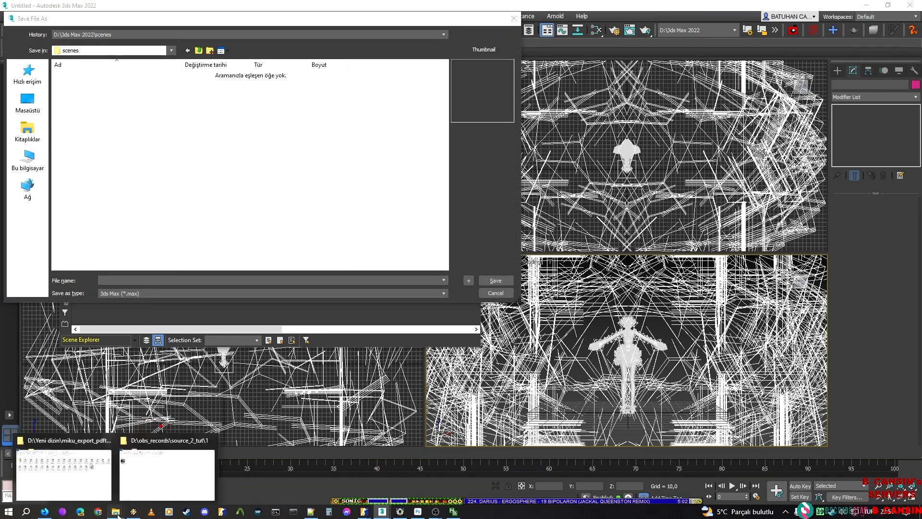
{"action": "left_click", "coordinate": [86, 475]}
{"action": "left_click", "coordinate": [419, 75]}
{"action": "left_click", "coordinate": [866, 5]}
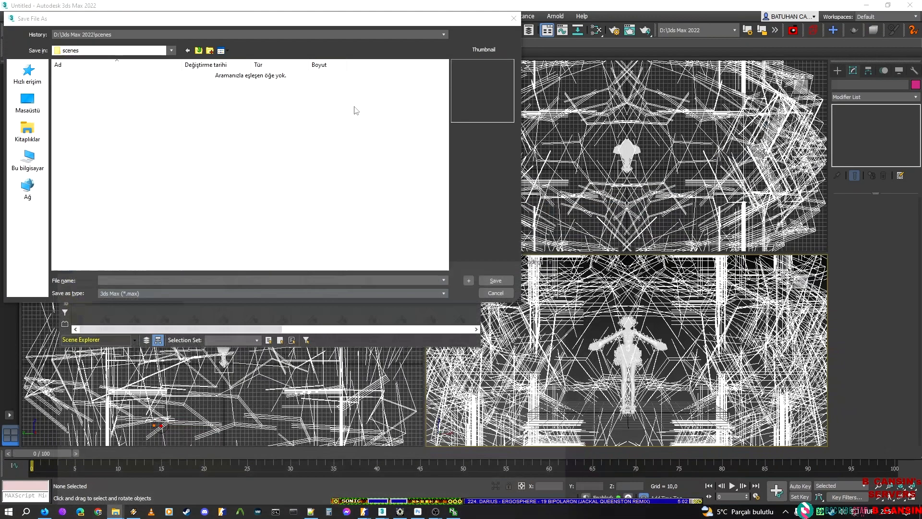
{"action": "key", "text": "ctrl+v"}
{"action": "key", "text": "Return"}
Step: Save the scene as mikitm001.max and minimize the Scene Explorer
{"action": "type", "text": "m"}
{"action": "key", "text": "Down"}
{"action": "key", "text": "BackSpace"}
{"action": "key", "text": "BackSpace"}
{"action": "key", "text": "BackSpace"}
{"action": "key", "text": "Return"}
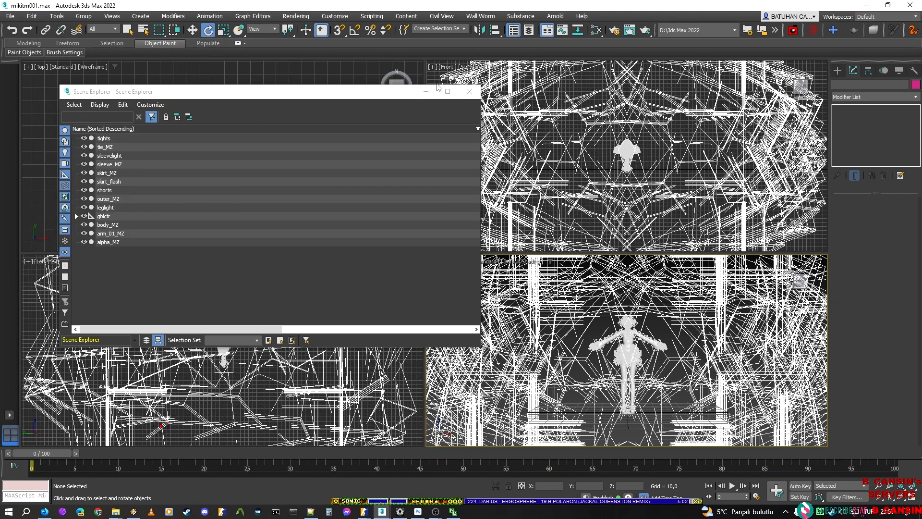
{"action": "left_click", "coordinate": [429, 90]}
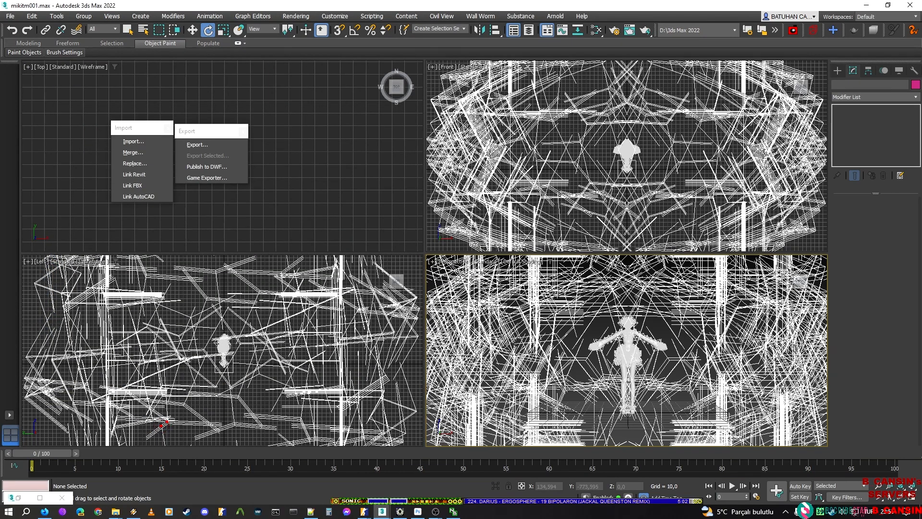
Step: Save another copy of the scene in the same folder as mikitm001_mat.max
{"action": "middle_click_drag", "start_coordinate": [474, 310], "coordinate": [473, 316]}
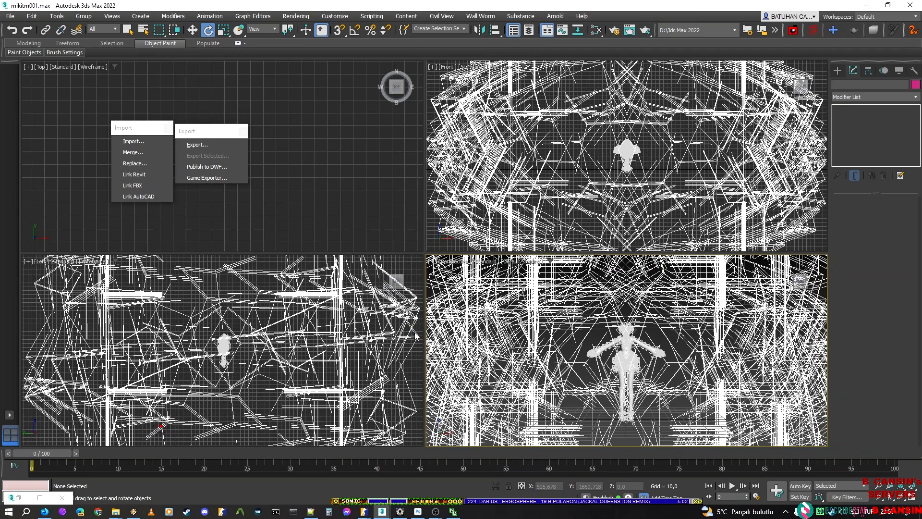
{"action": "key", "text": "ctrl+shift+s"}
{"action": "key", "text": "Right"}
{"action": "key", "text": "BackSpace"}
{"action": "key", "text": "BackSpace"}
{"action": "key", "text": "BackSpace"}
{"action": "key", "text": "BackSpace"}
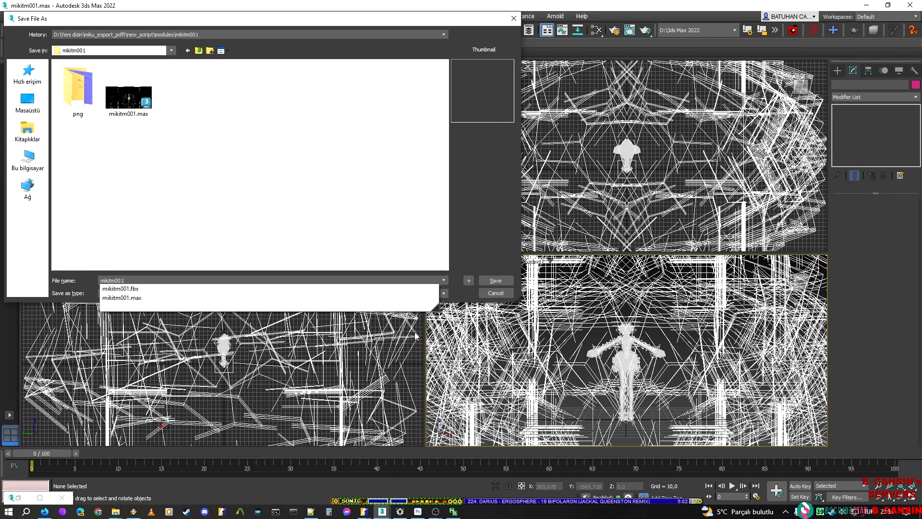
{"action": "type", "text": "_mat"}
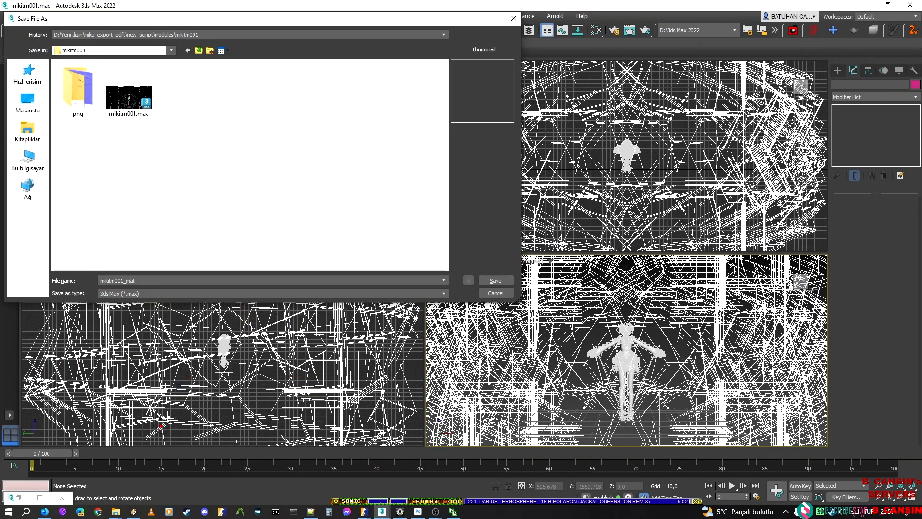
{"action": "key", "text": "Return"}
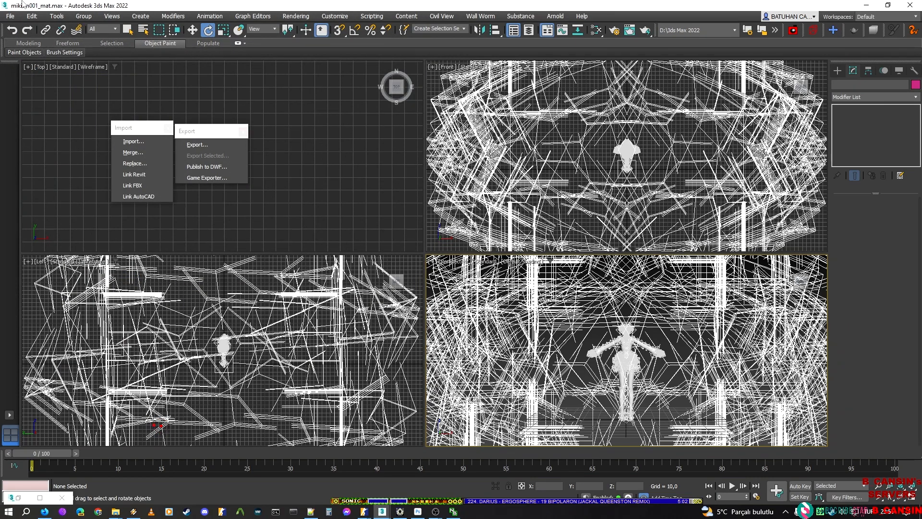
Step: Bring up the script file chooser for running a script and widen the name column to show full file names
{"action": "left_click", "coordinate": [372, 16]}
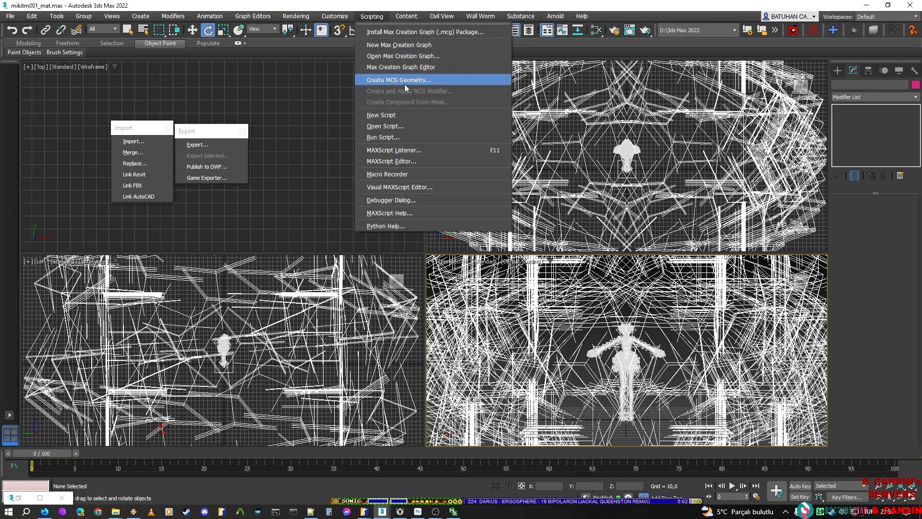
{"action": "left_click", "coordinate": [394, 137]}
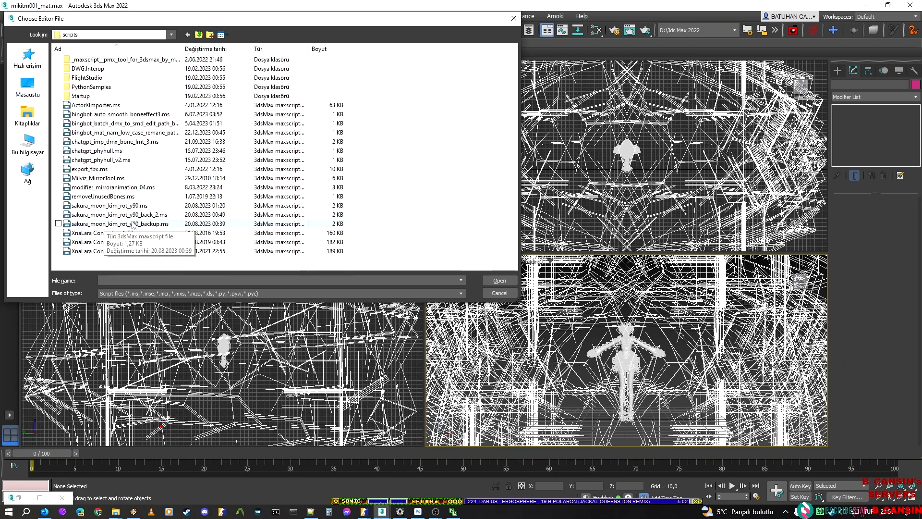
{"action": "left_click", "coordinate": [116, 108]}
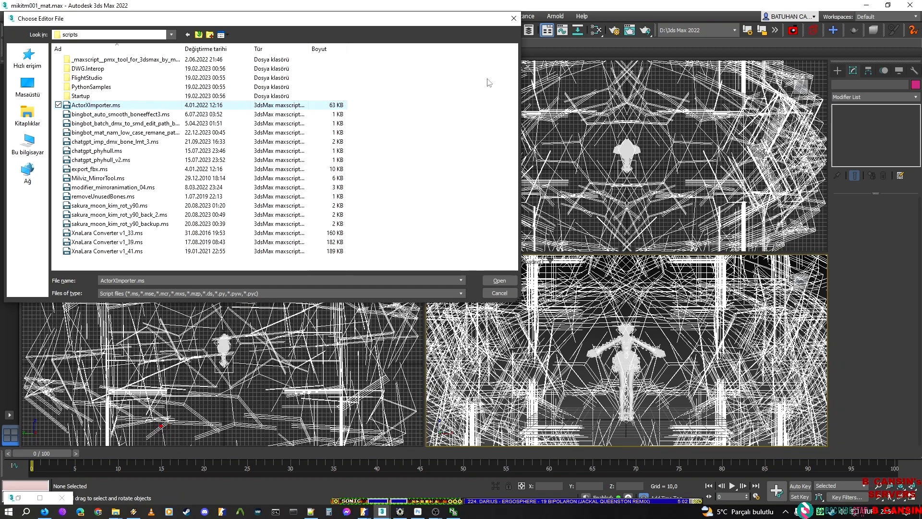
{"action": "key", "text": "Down"}
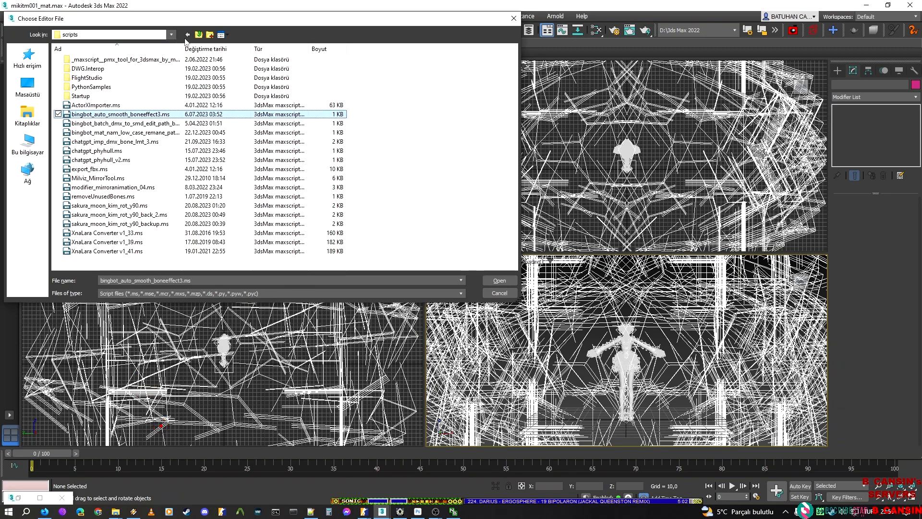
{"action": "left_click_drag", "start_coordinate": [184, 49], "coordinate": [283, 51]}
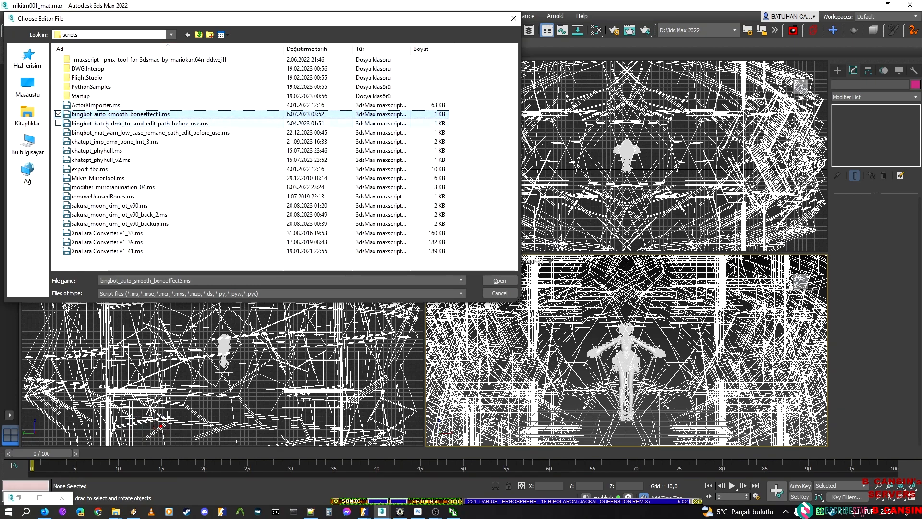
Step: Go through the bingbot and chatgpt scripts and select bingbot_mat_nam_low_case_remane_path_edit_before_use.ms
{"action": "left_click", "coordinate": [121, 123]}
{"action": "left_click", "coordinate": [124, 114]}
{"action": "left_click", "coordinate": [144, 133]}
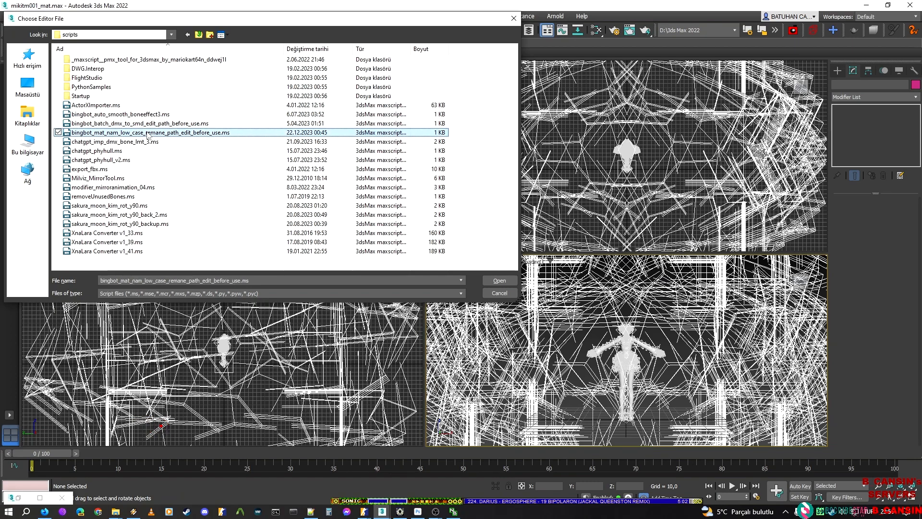
{"action": "left_click", "coordinate": [141, 142]}
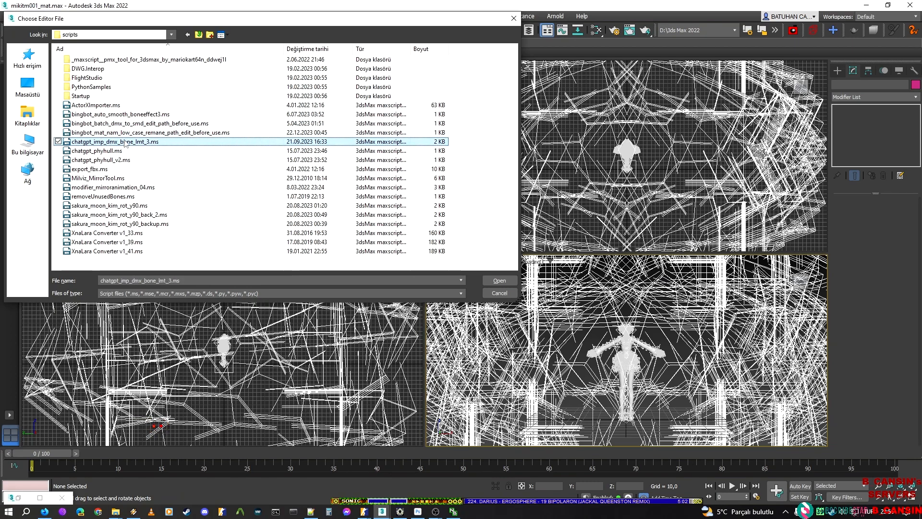
{"action": "left_click", "coordinate": [207, 134]}
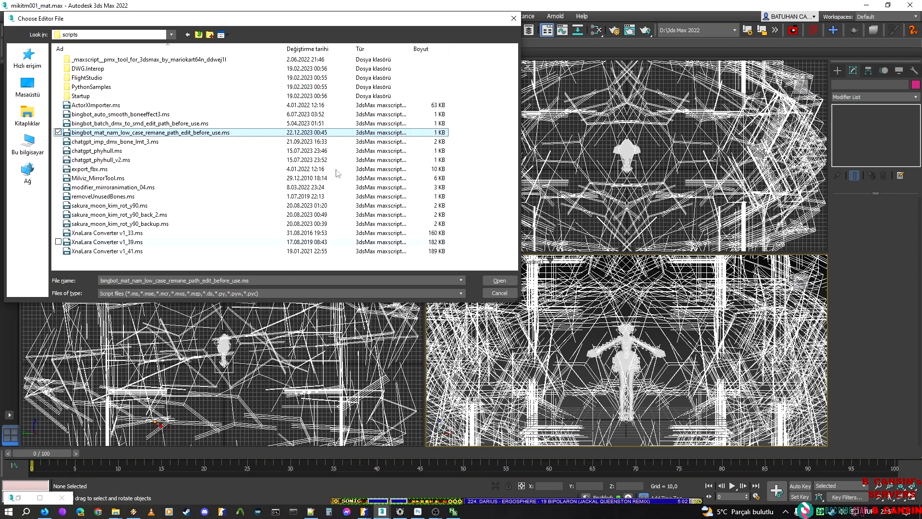
Step: Open the selected material renaming script in Notepad++ and examine the material path prefix it adds to each name
{"action": "right_click", "coordinate": [208, 135]}
{"action": "left_click", "coordinate": [254, 165]}
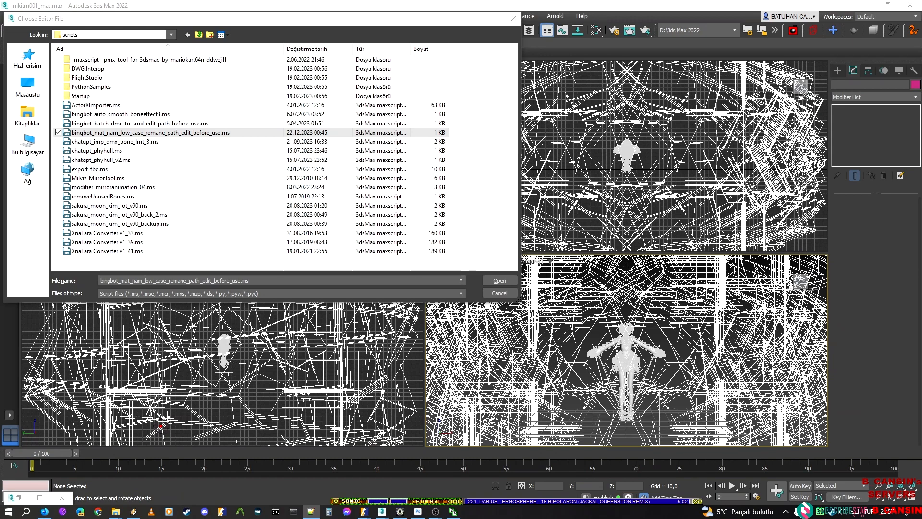
{"action": "mouse_move", "coordinate": [314, 513]}
{"action": "left_click", "coordinate": [314, 472]}
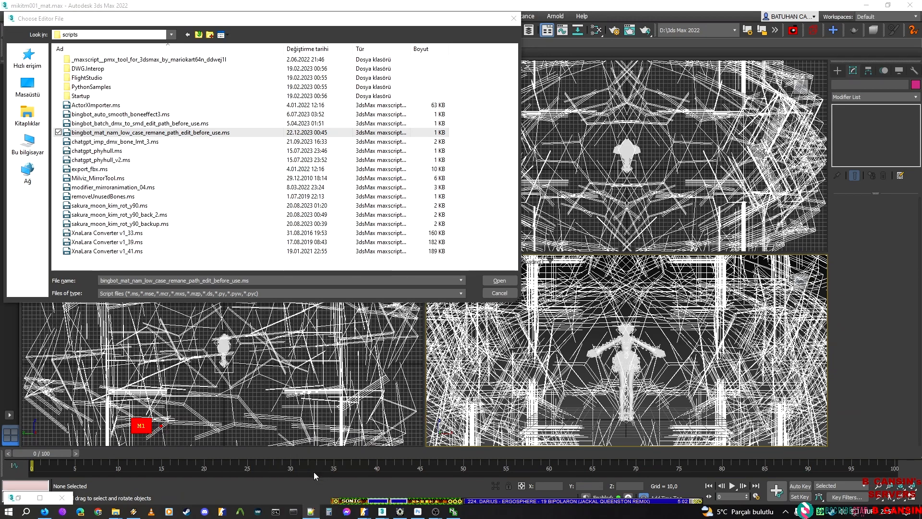
{"action": "left_click", "coordinate": [431, 264]}
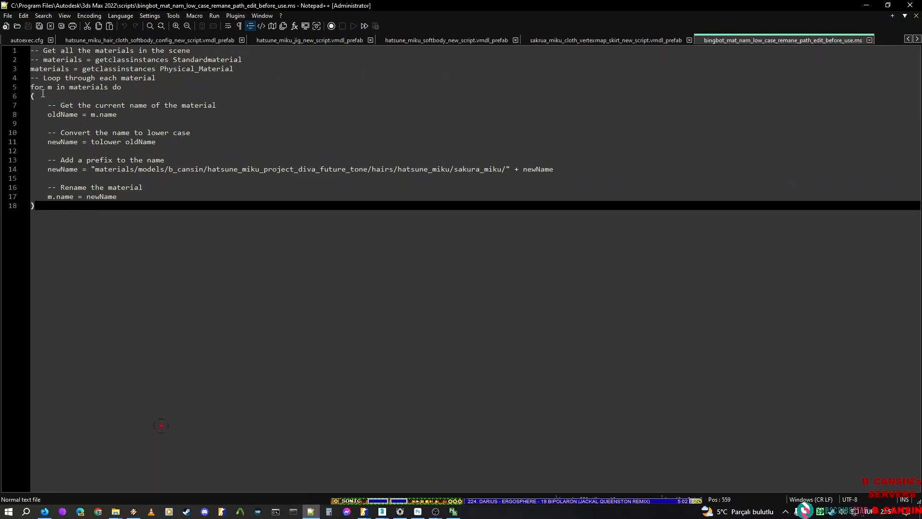
{"action": "left_click_drag", "start_coordinate": [95, 169], "coordinate": [499, 169]}
{"action": "left_click", "coordinate": [439, 186]}
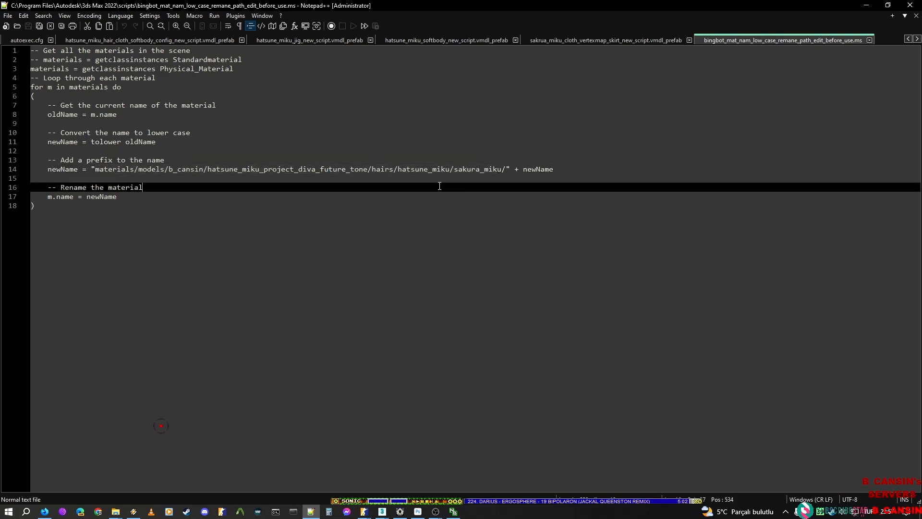
Step: Edit the material path prefix in the script so that modules replaces hairs and hatsune_miku replaces sakura_miku
{"action": "double_click", "coordinate": [443, 169]}
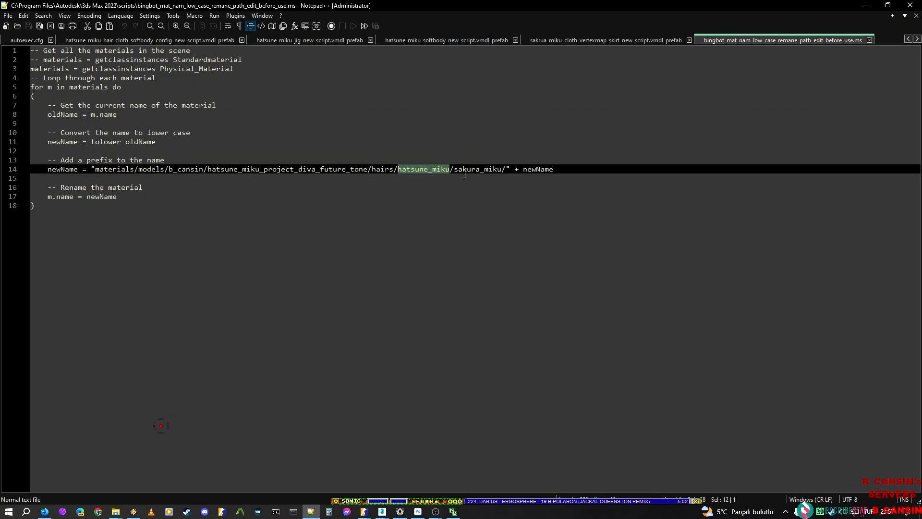
{"action": "key", "text": "ctrl+c"}
{"action": "double_click", "coordinate": [465, 170]}
{"action": "key", "text": "ctrl+v"}
{"action": "double_click", "coordinate": [383, 170]}
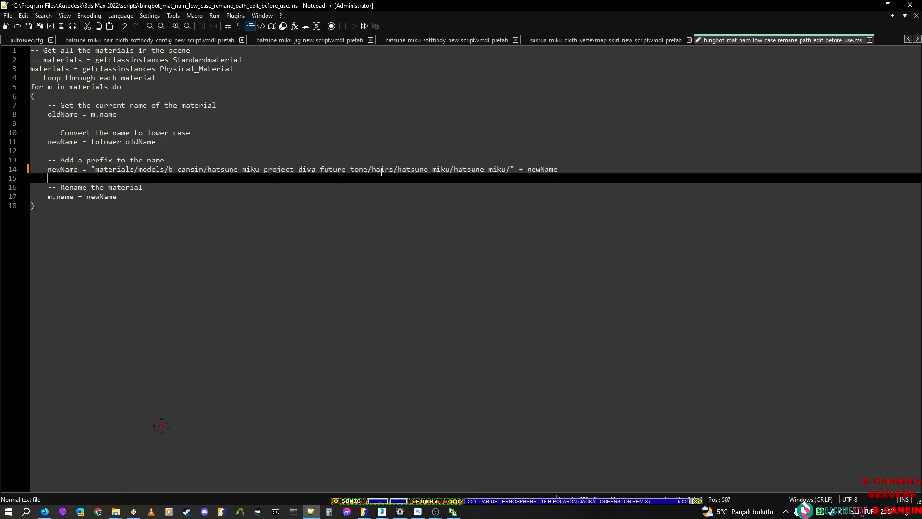
{"action": "type", "text": "modules"}
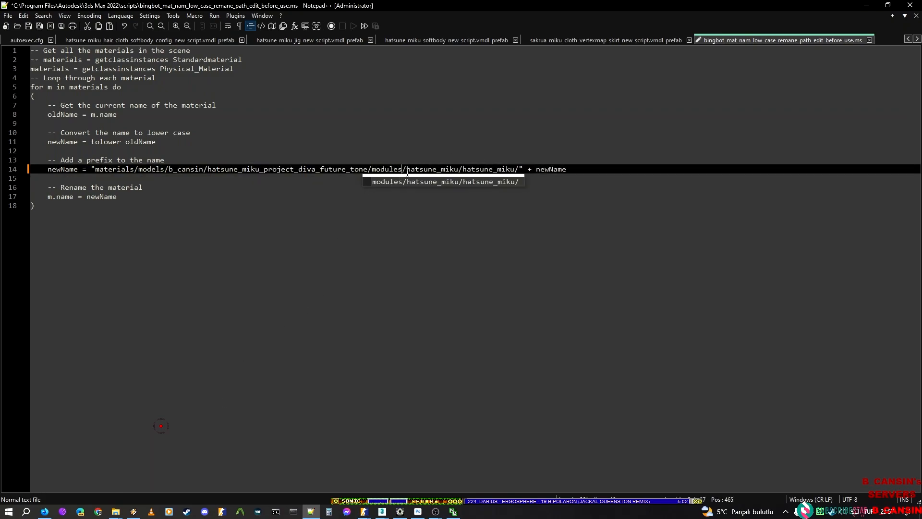
{"action": "left_click", "coordinate": [298, 265]}
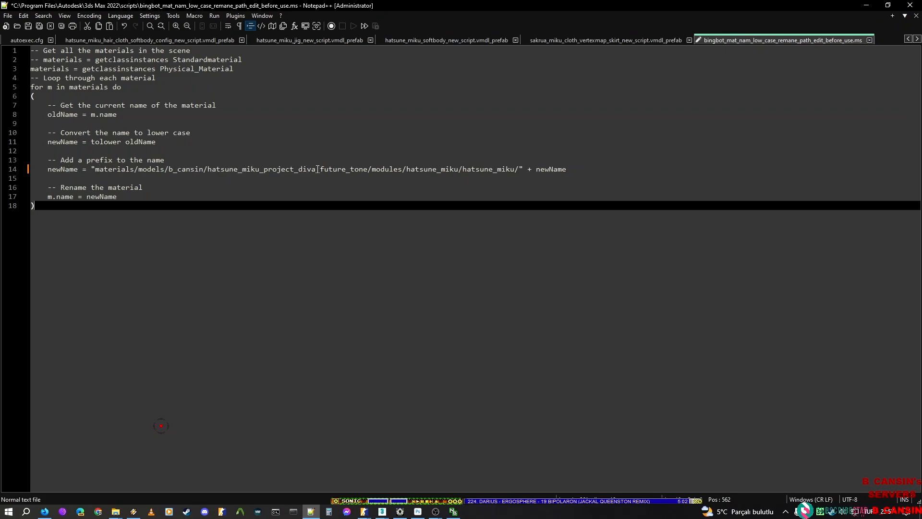
Step: Save the edited material renaming script and return to 3ds Max, dismissing the script file chooser
{"action": "left_click_drag", "start_coordinate": [517, 170], "coordinate": [96, 170]}
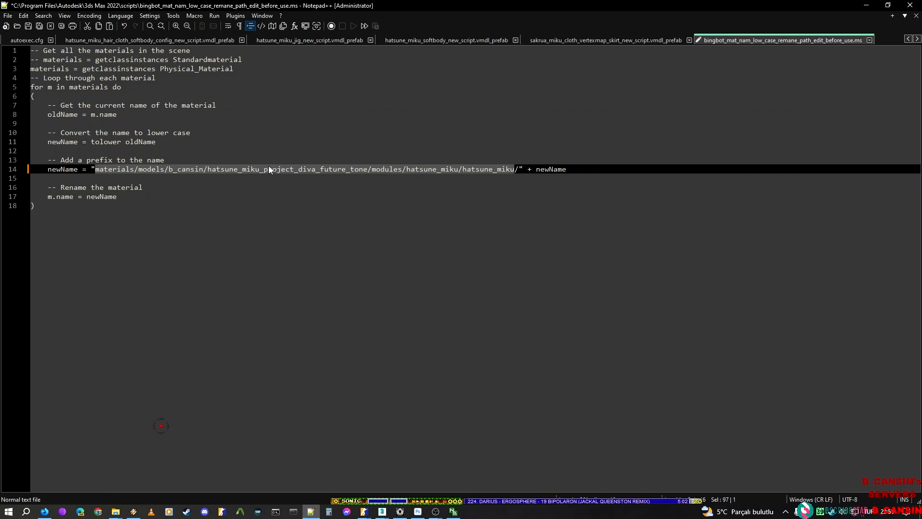
{"action": "left_click", "coordinate": [152, 184]}
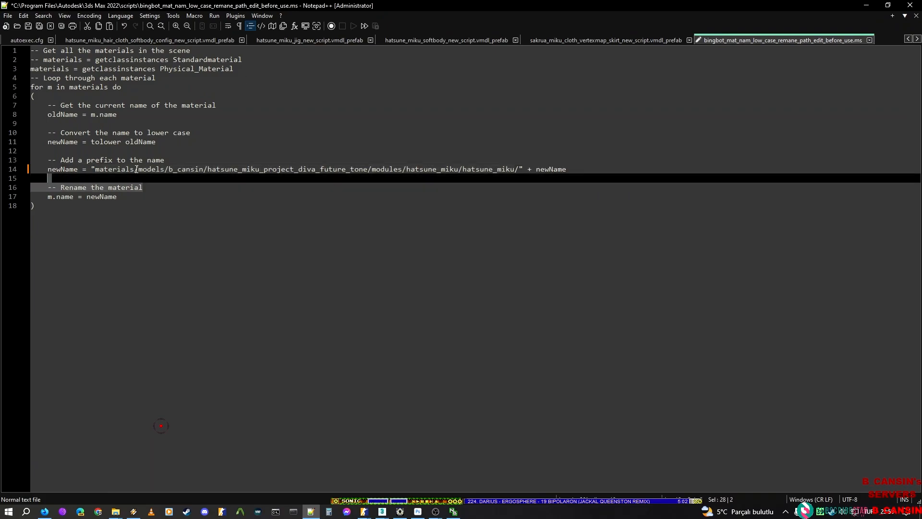
{"action": "double_click", "coordinate": [96, 172]}
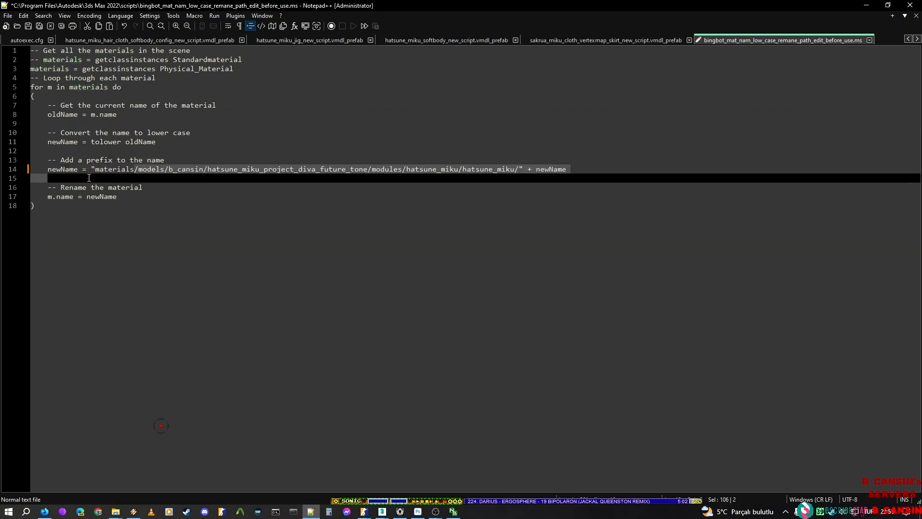
{"action": "left_click", "coordinate": [179, 236]}
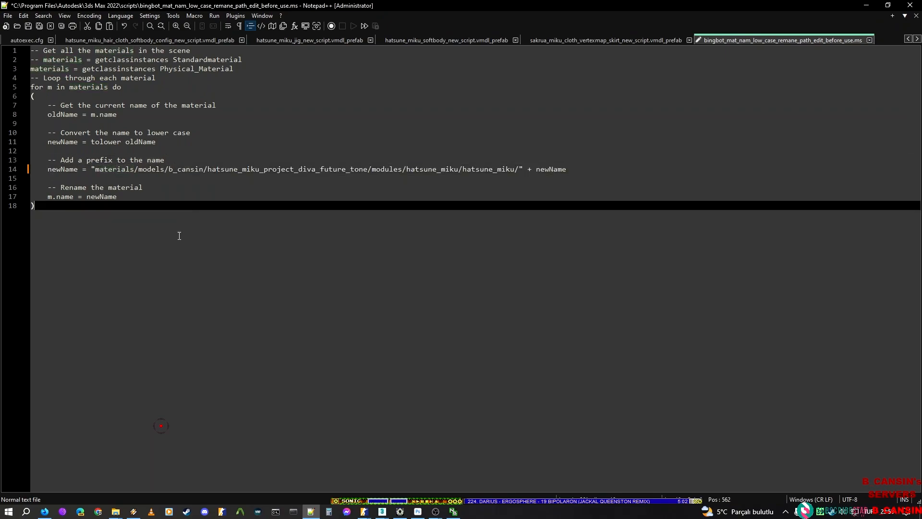
{"action": "left_click", "coordinate": [216, 107]}
{"action": "key", "text": "ctrl+s"}
{"action": "left_click", "coordinate": [866, 5]}
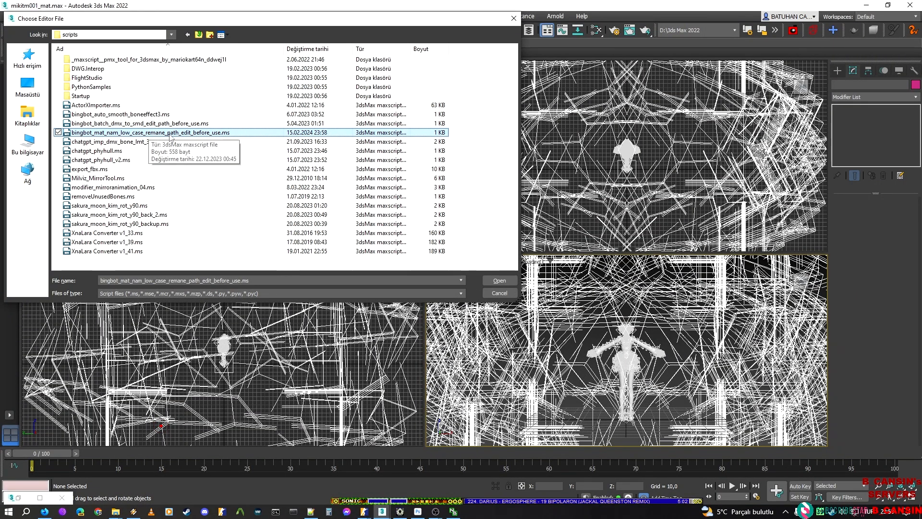
{"action": "left_click", "coordinate": [508, 295]}
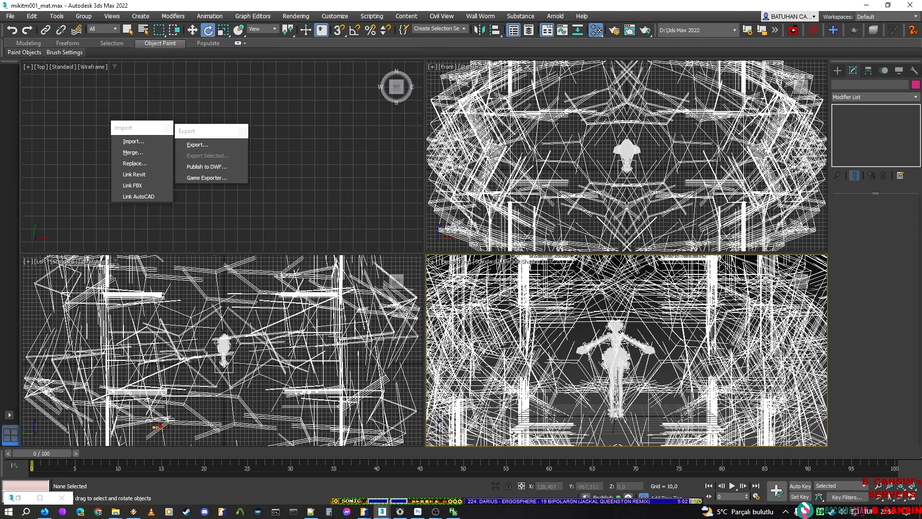
Step: Check the scene materials in the Slate Material Editor and dismiss the Arnold render messages
{"action": "key", "text": "m"}
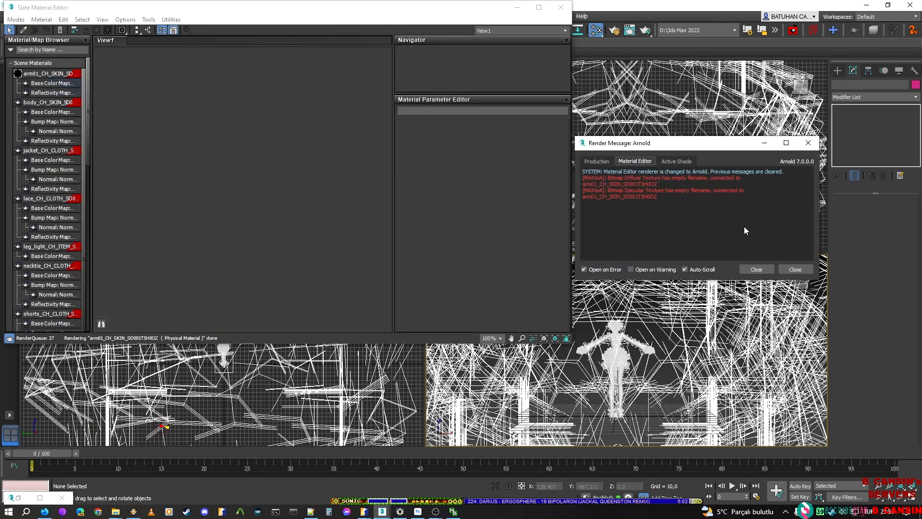
{"action": "left_click", "coordinate": [796, 269]}
{"action": "left_click", "coordinate": [561, 7]}
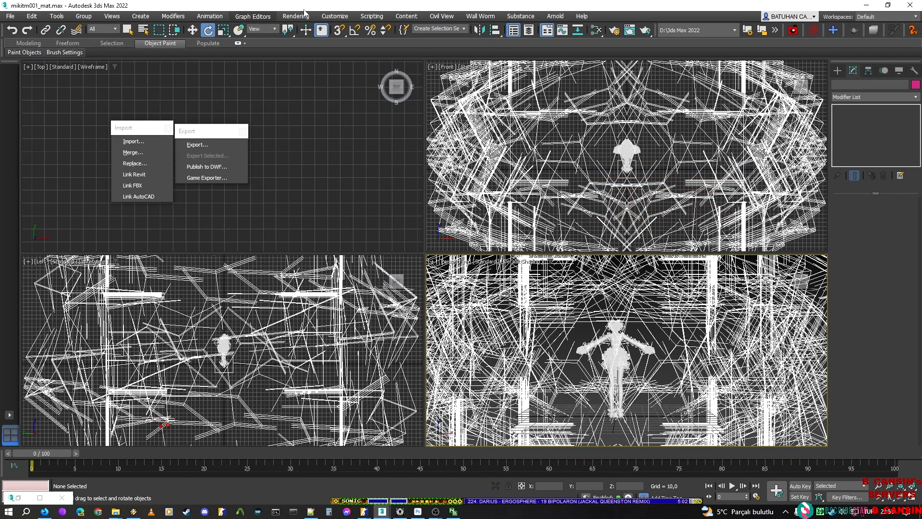
Step: Set the production renderer to Quicksilver Hardware Renderer and close the remaining render messages
{"action": "left_click", "coordinate": [297, 16]}
{"action": "left_click", "coordinate": [311, 68]}
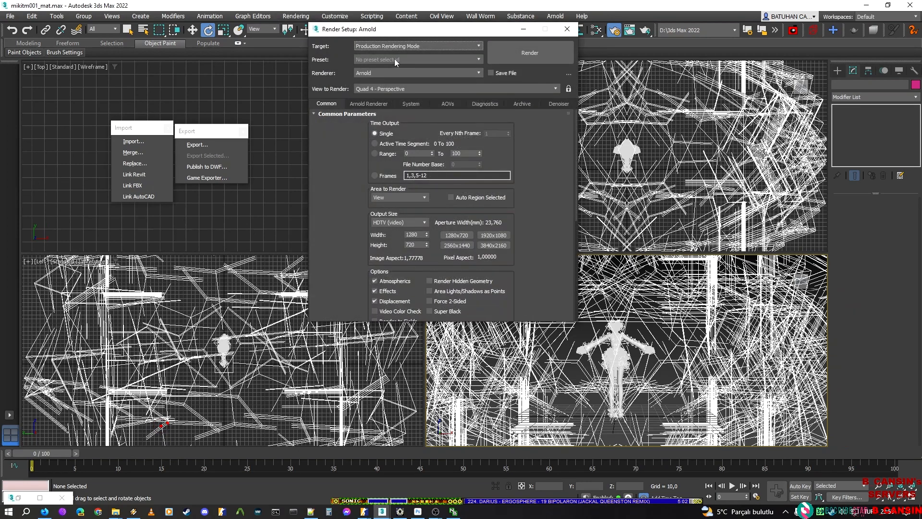
{"action": "left_click", "coordinate": [394, 73]}
{"action": "left_click", "coordinate": [384, 98]}
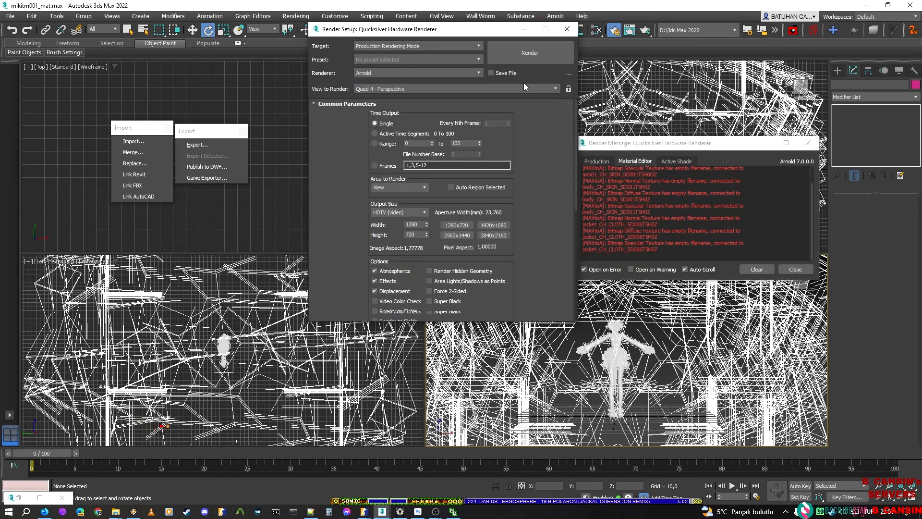
{"action": "left_click", "coordinate": [571, 30]}
{"action": "left_click", "coordinate": [795, 269]}
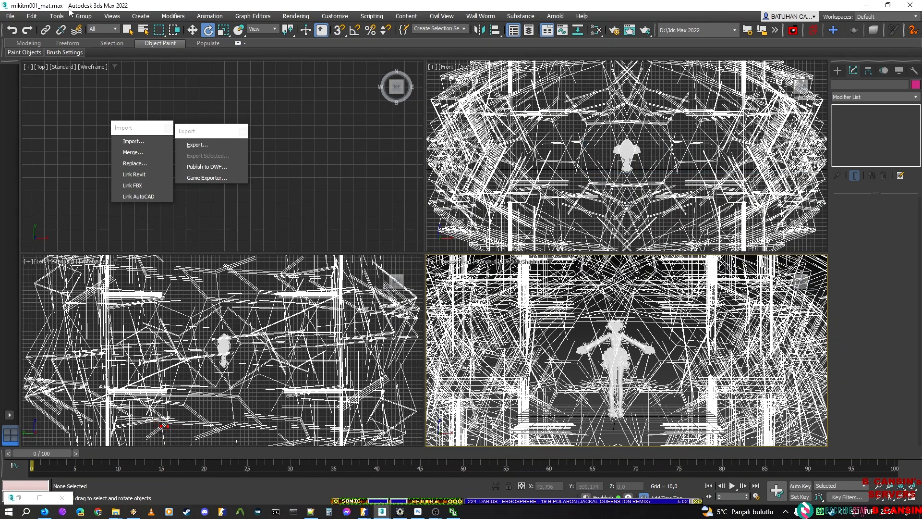
{"action": "left_click", "coordinate": [296, 16]}
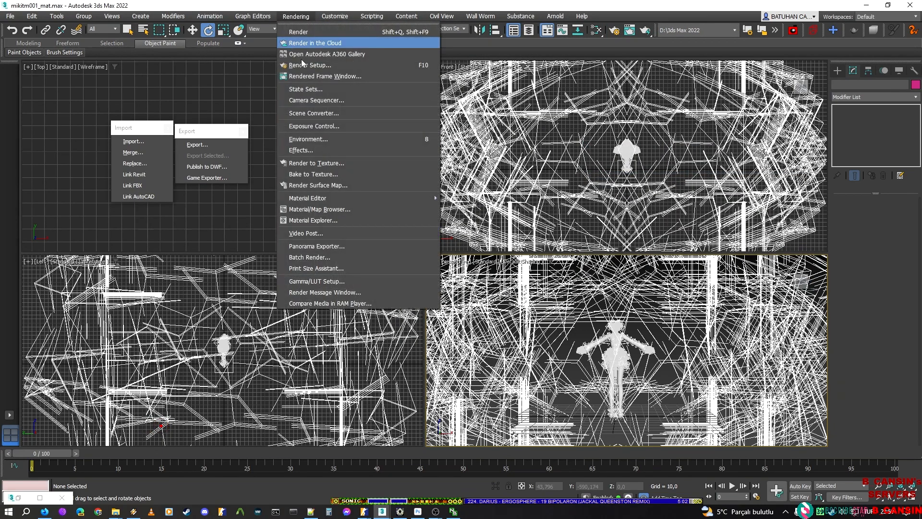
{"action": "left_click", "coordinate": [299, 2]}
Step: Examine the original scene material names in the Slate Material Editor and minimise the editor
{"action": "middle_click_drag", "start_coordinate": [591, 339], "coordinate": [578, 355]}
{"action": "key", "text": "m"}
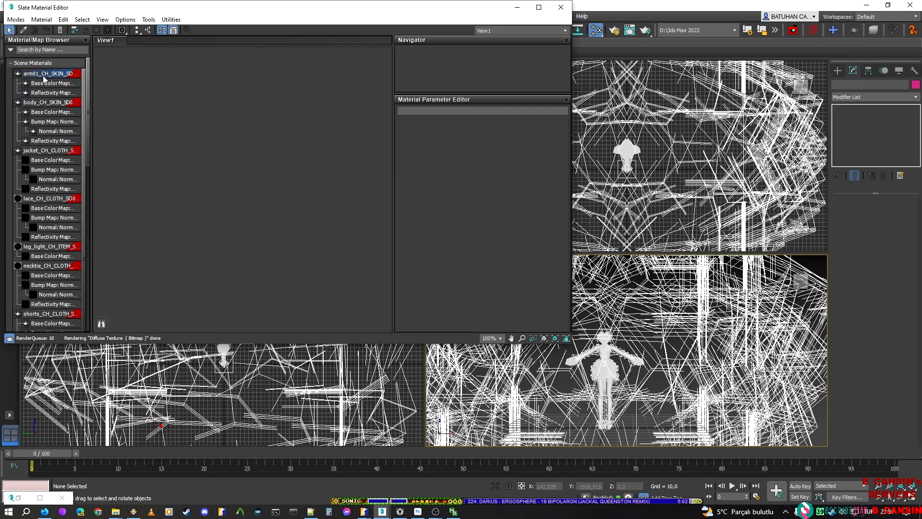
{"action": "scroll", "coordinate": [41, 111], "scroll_direction": "down", "scroll_amount": 1}
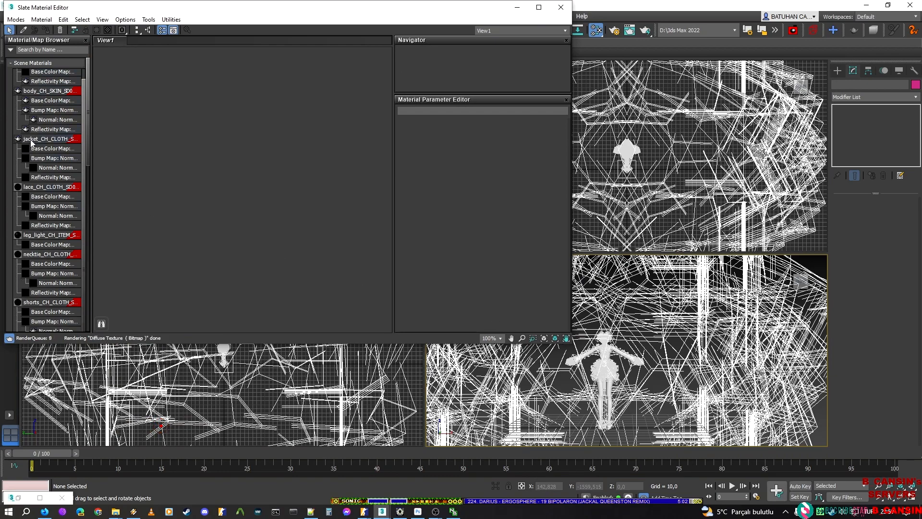
{"action": "scroll", "coordinate": [37, 98], "scroll_direction": "up", "scroll_amount": 1}
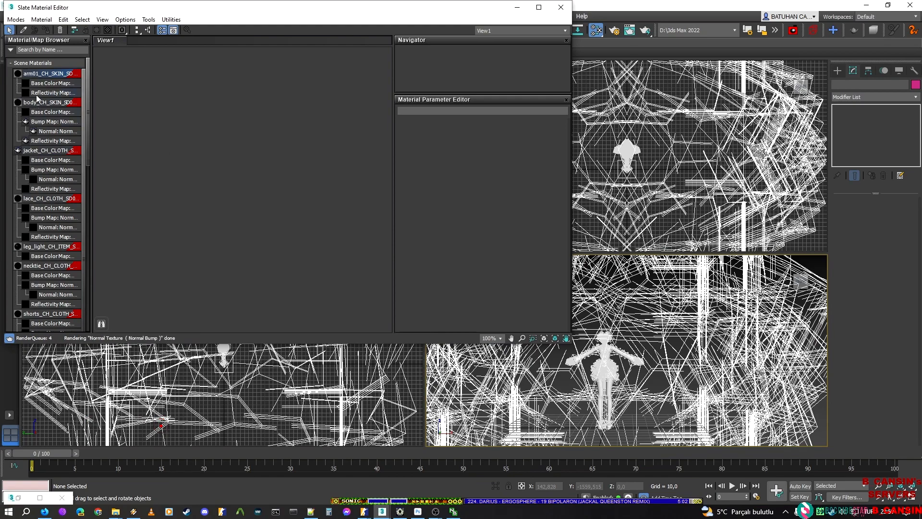
{"action": "scroll", "coordinate": [55, 256], "scroll_direction": "down", "scroll_amount": 4}
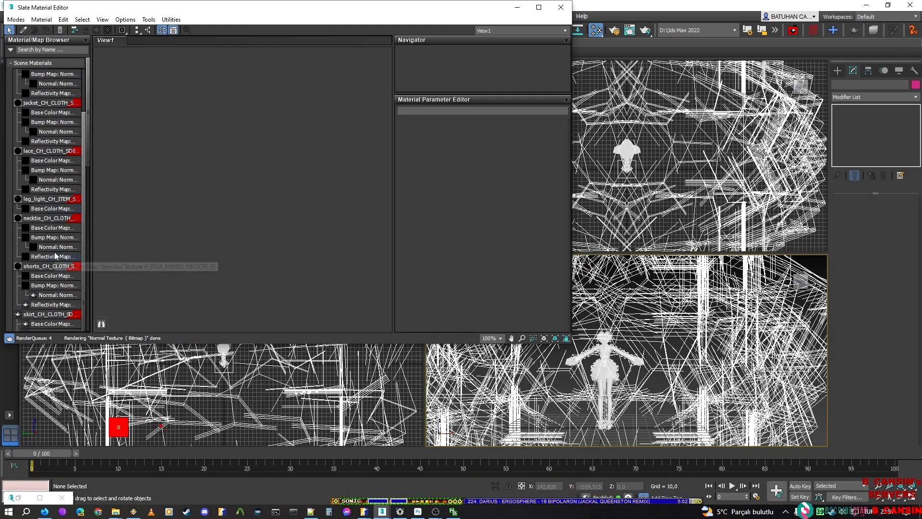
{"action": "scroll", "coordinate": [54, 298], "scroll_direction": "up", "scroll_amount": 4}
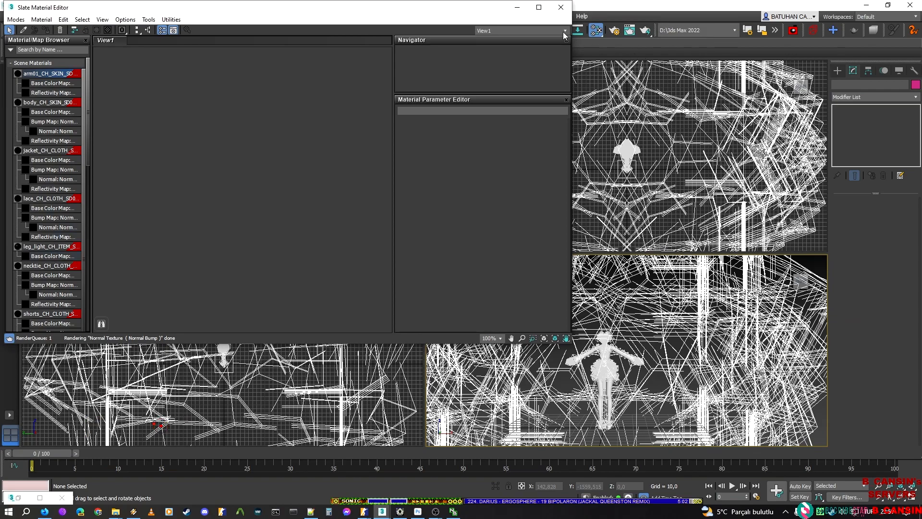
{"action": "left_click", "coordinate": [517, 7]}
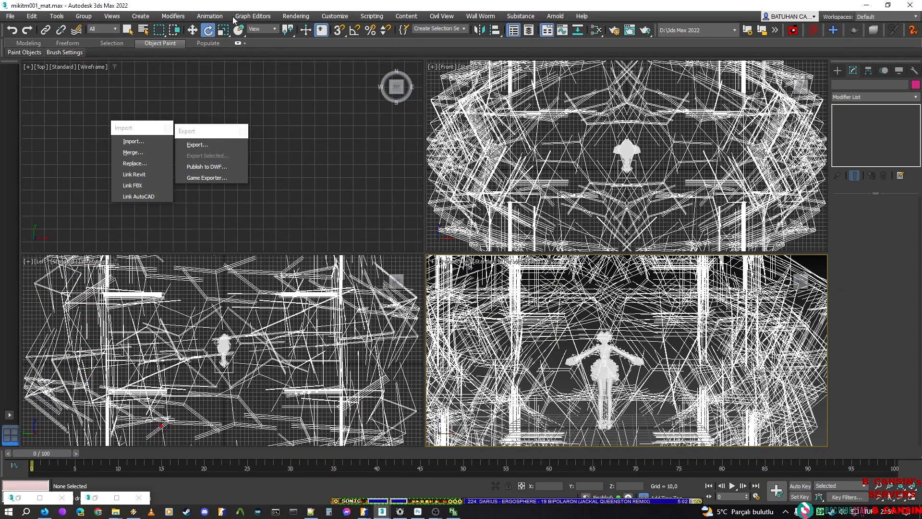
Step: Run the script bingbot_mat_nam_low_case_remane_path_edit_before_use.ms on the scene materials
{"action": "left_click", "coordinate": [299, 16]}
{"action": "mouse_move", "coordinate": [372, 17]}
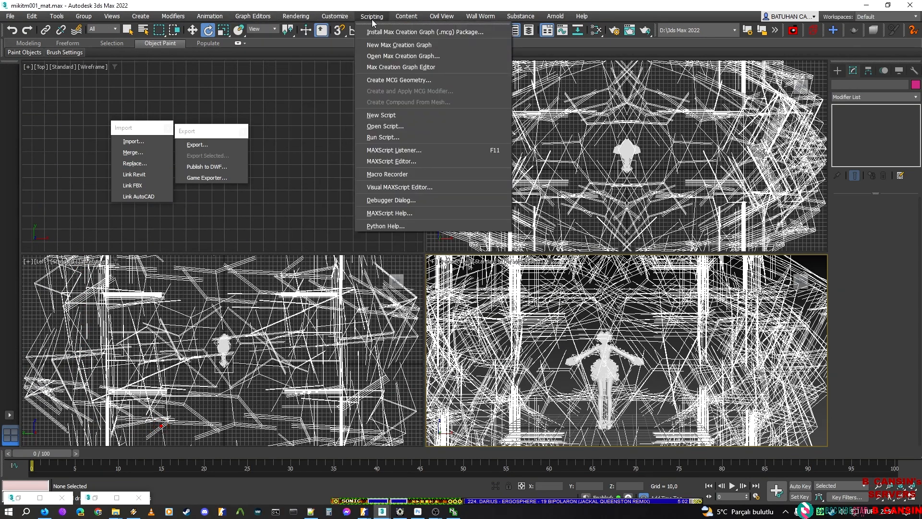
{"action": "left_click", "coordinate": [390, 138]}
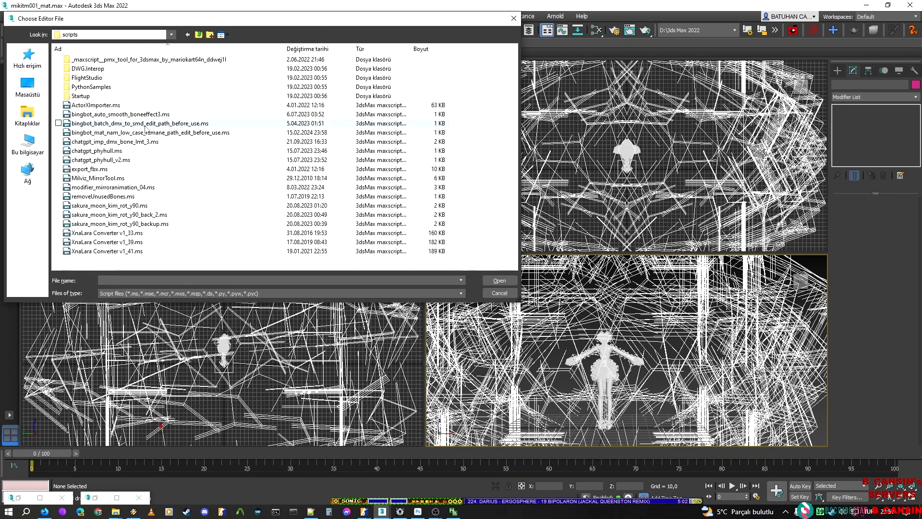
{"action": "left_click", "coordinate": [192, 133]}
{"action": "left_click", "coordinate": [500, 280]}
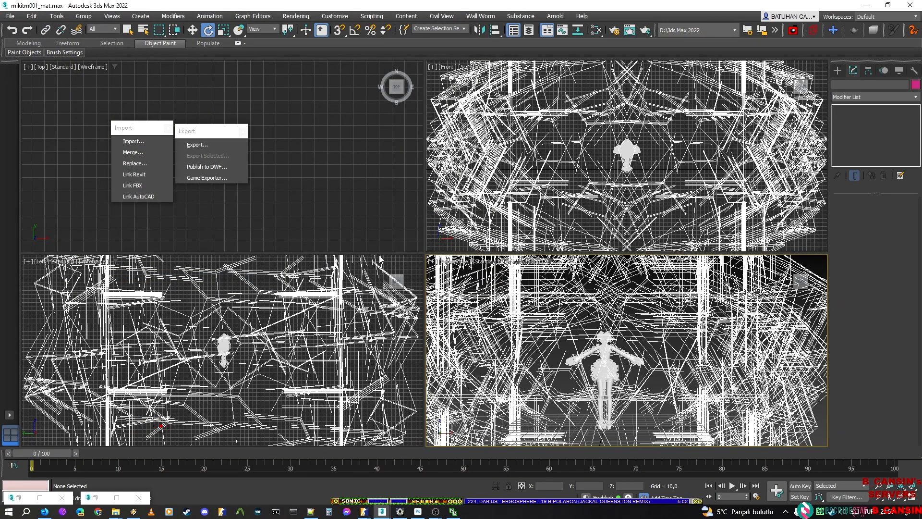
Step: Examine the renamed scene materials in the Slate Material Editor for the new path prefix and close the editor
{"action": "middle_click_drag", "start_coordinate": [614, 381], "coordinate": [626, 359]}
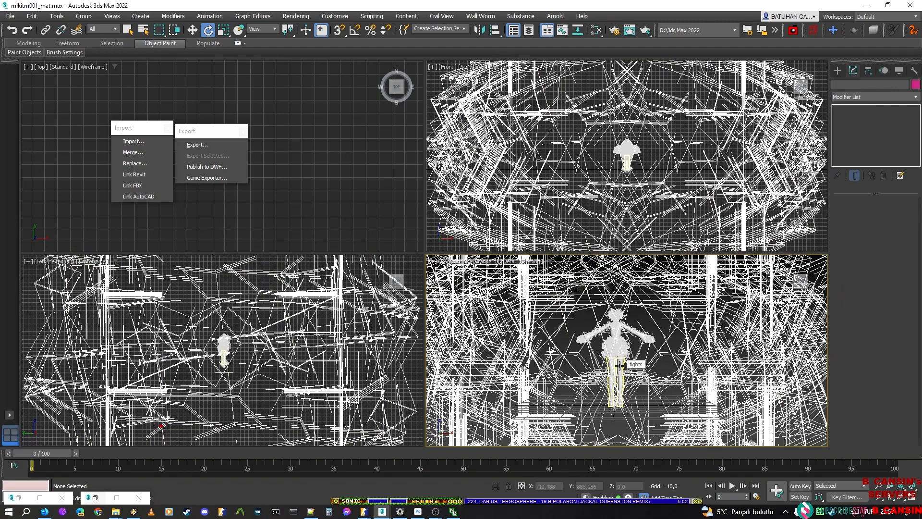
{"action": "key", "text": "m"}
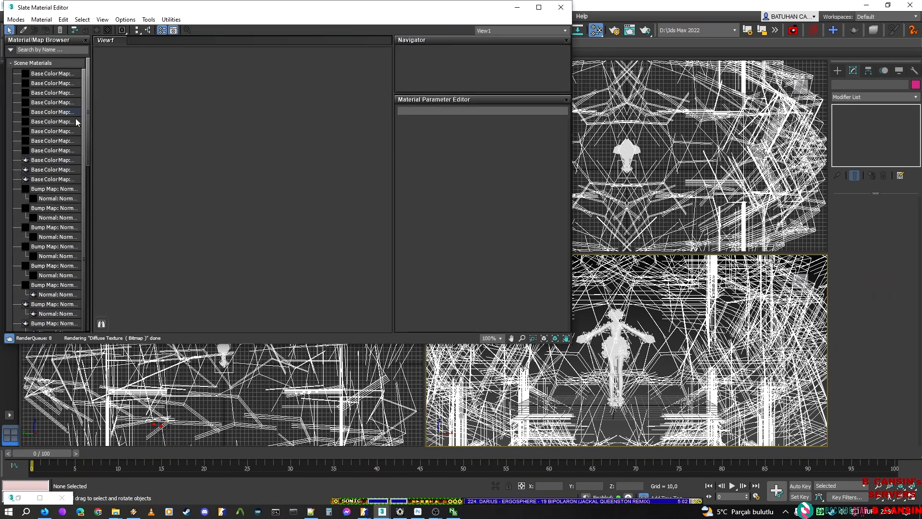
{"action": "left_click_drag", "start_coordinate": [84, 116], "coordinate": [86, 267]}
{"action": "left_click", "coordinate": [50, 297]}
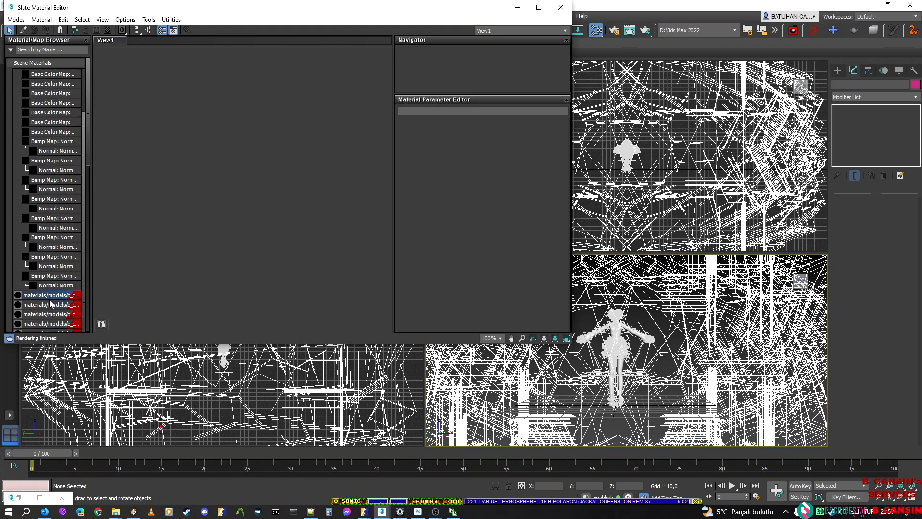
{"action": "key", "text": "5"}
{"action": "scroll", "coordinate": [65, 180], "scroll_direction": "down", "scroll_amount": 3}
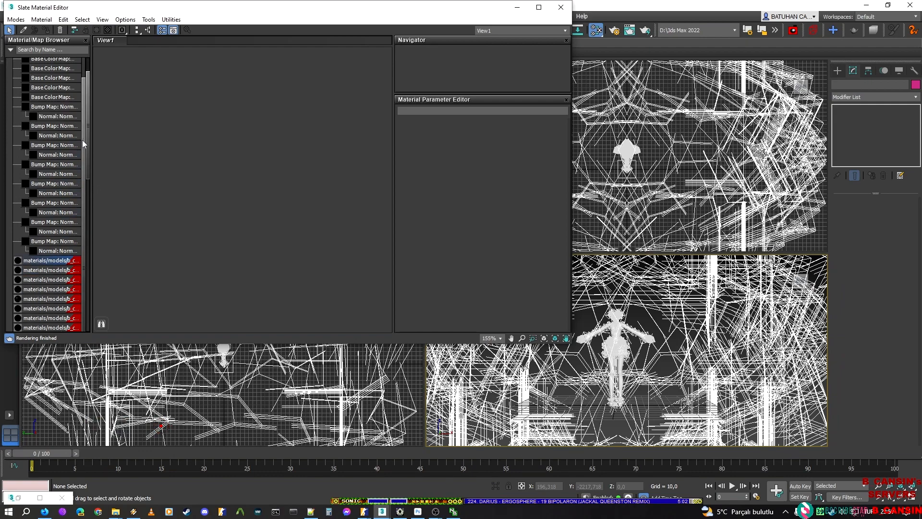
{"action": "scroll", "coordinate": [63, 180], "scroll_direction": "up", "scroll_amount": 3}
{"action": "scroll", "coordinate": [63, 180], "scroll_direction": "down", "scroll_amount": 3}
{"action": "left_click", "coordinate": [560, 7]}
{"action": "middle_click_drag", "start_coordinate": [609, 338], "coordinate": [642, 333]}
{"action": "scroll", "coordinate": [528, 310], "scroll_direction": "up", "scroll_amount": 6}
{"action": "middle_click_drag", "start_coordinate": [578, 324], "coordinate": [715, 288]}
{"action": "scroll", "coordinate": [656, 316], "scroll_direction": "down", "scroll_amount": 4}
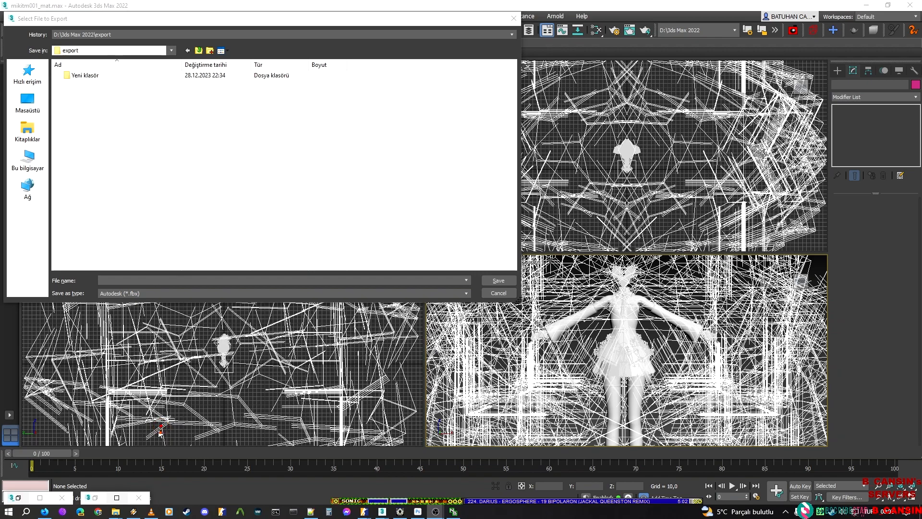
Step: Switch to File Explorer at the addon's modules\hatsune_miku folder, examine its full path and select the hatsune_miku subfolder
{"action": "mouse_move", "coordinate": [116, 510]}
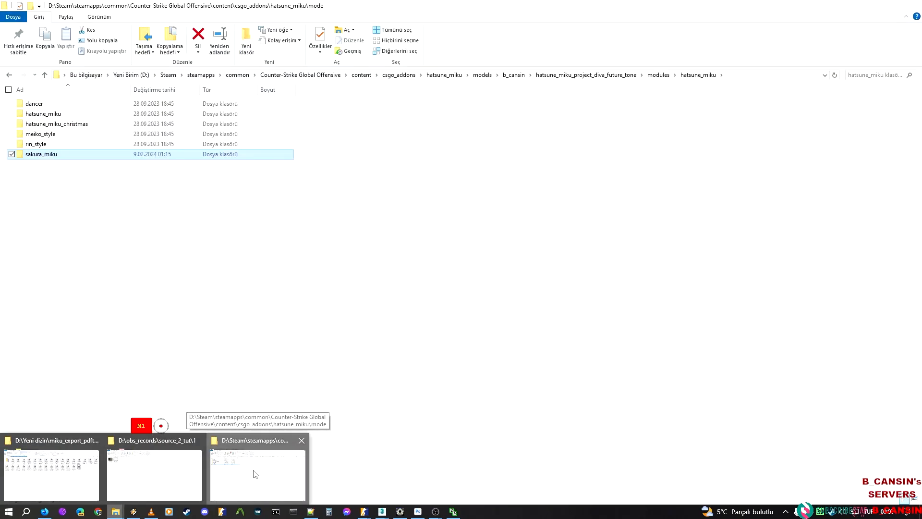
{"action": "left_click", "coordinate": [255, 474]}
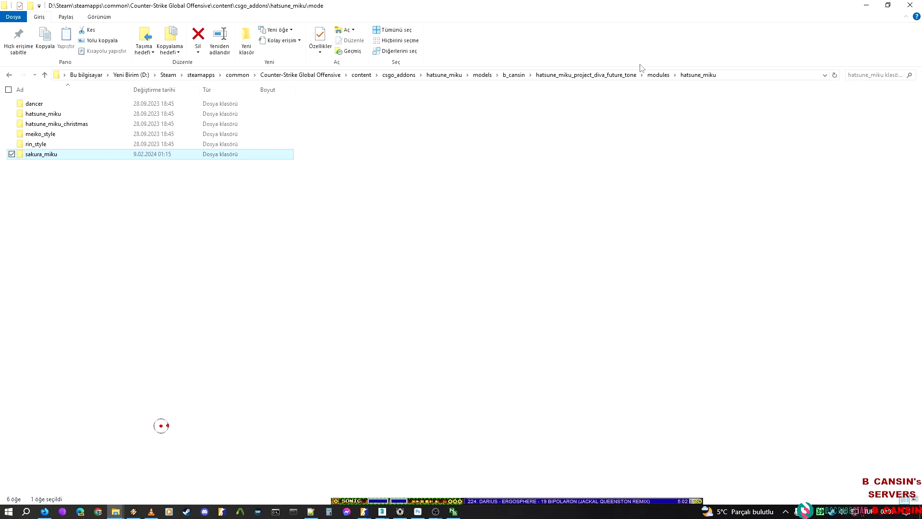
{"action": "left_click", "coordinate": [741, 75]}
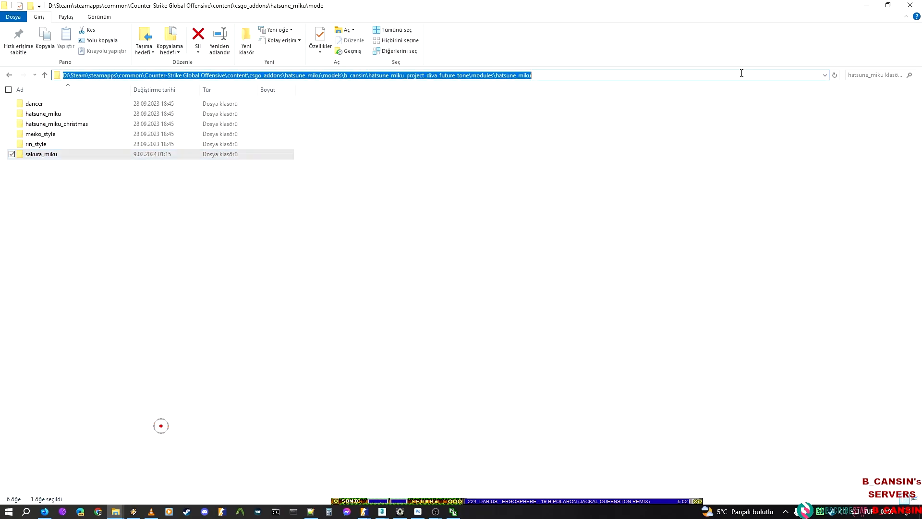
{"action": "left_click", "coordinate": [576, 196]}
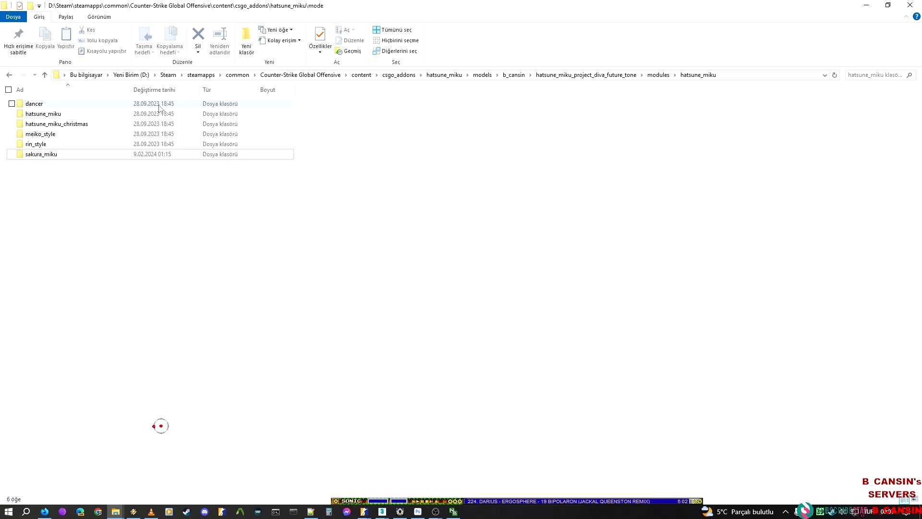
{"action": "left_click", "coordinate": [143, 115]}
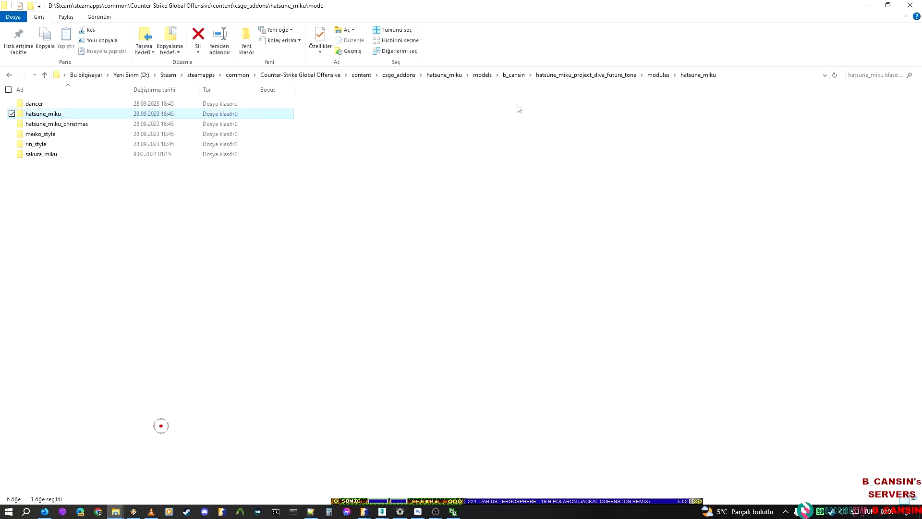
Step: Create a folder named new_script inside the hatsune_miku subfolder and open it
{"action": "left_click", "coordinate": [733, 147]}
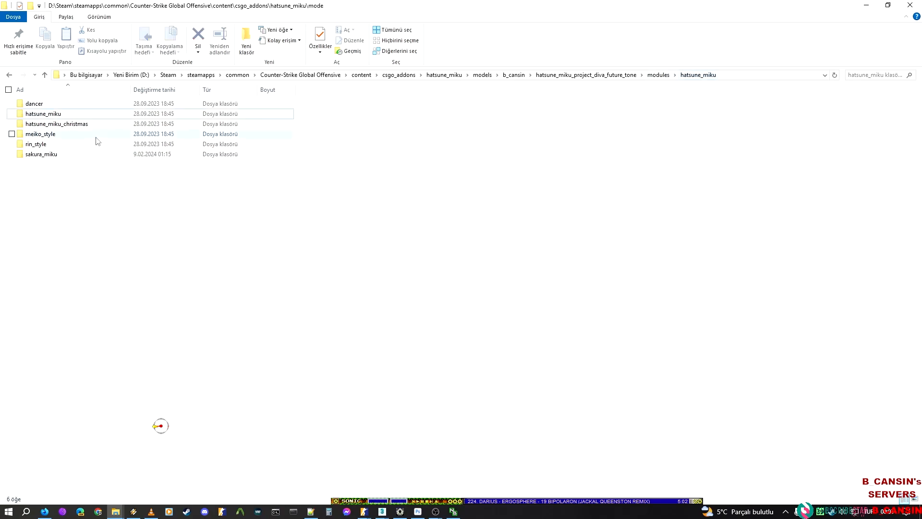
{"action": "left_click", "coordinate": [59, 115]}
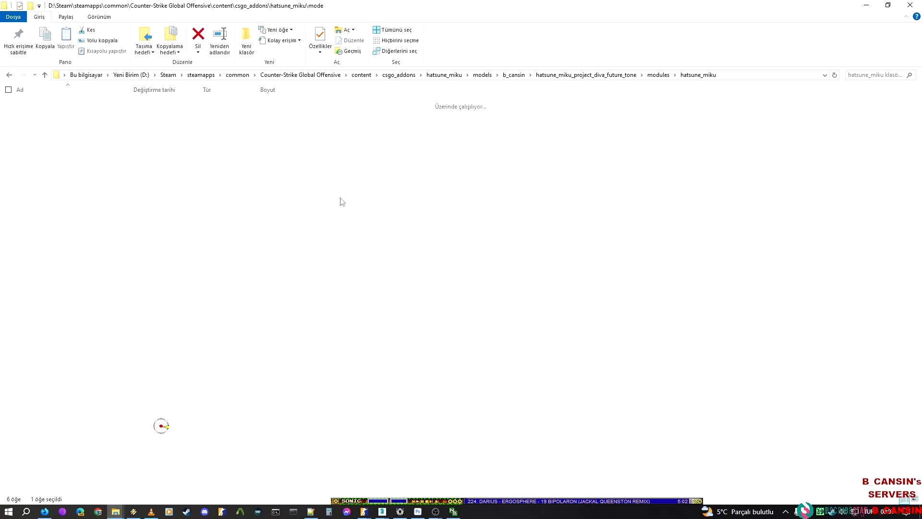
{"action": "scroll", "coordinate": [408, 233], "scroll_direction": "down", "scroll_amount": 3}
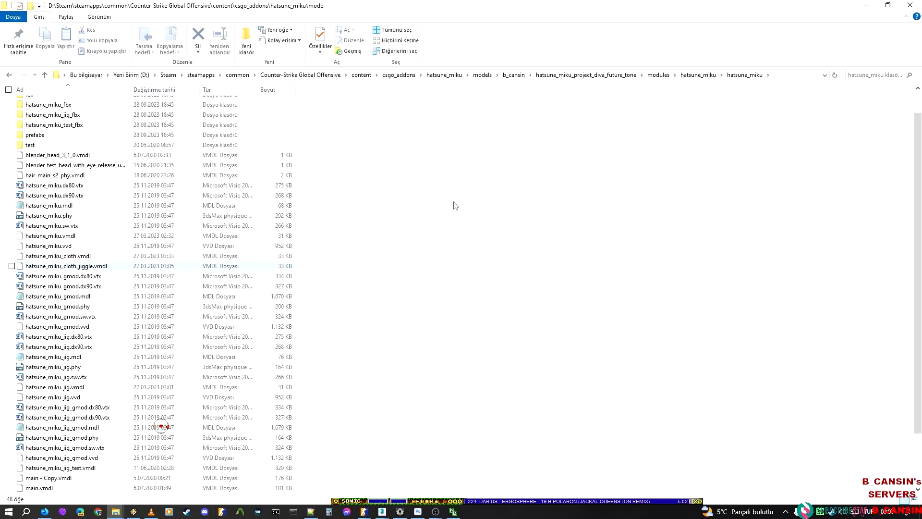
{"action": "scroll", "coordinate": [447, 227], "scroll_direction": "up", "scroll_amount": 3}
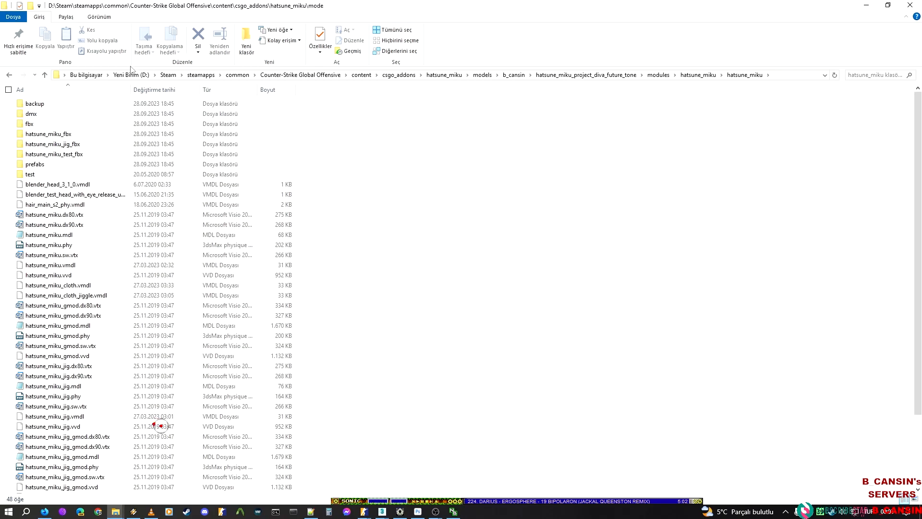
{"action": "left_click", "coordinate": [246, 37]}
{"action": "type", "text": "new_script"}
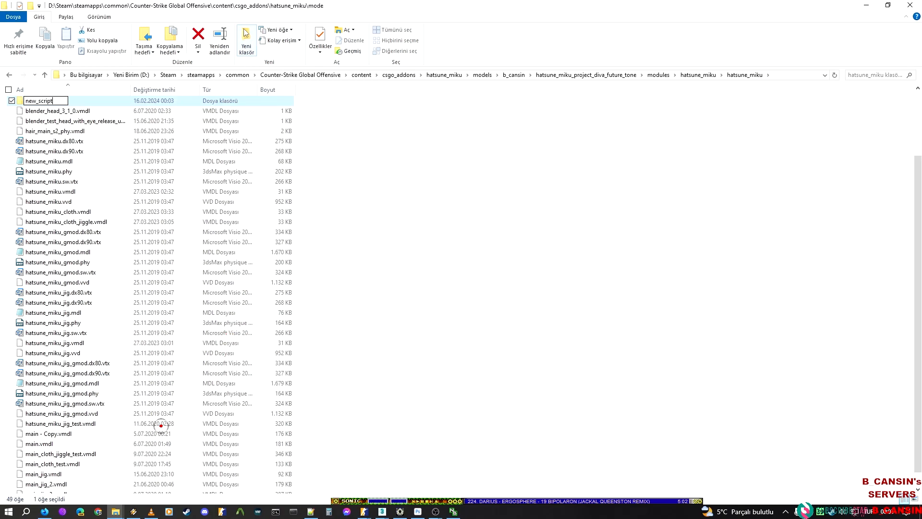
{"action": "key", "text": "Return"}
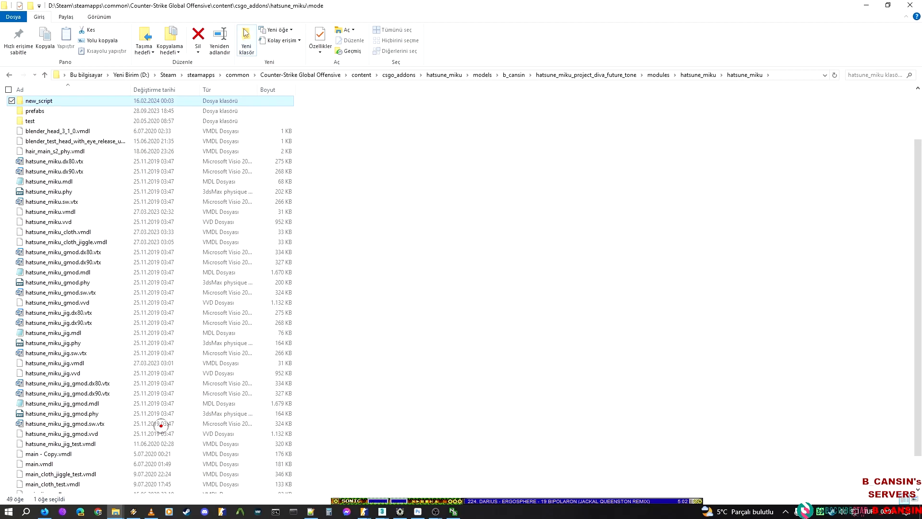
{"action": "key", "text": "Return"}
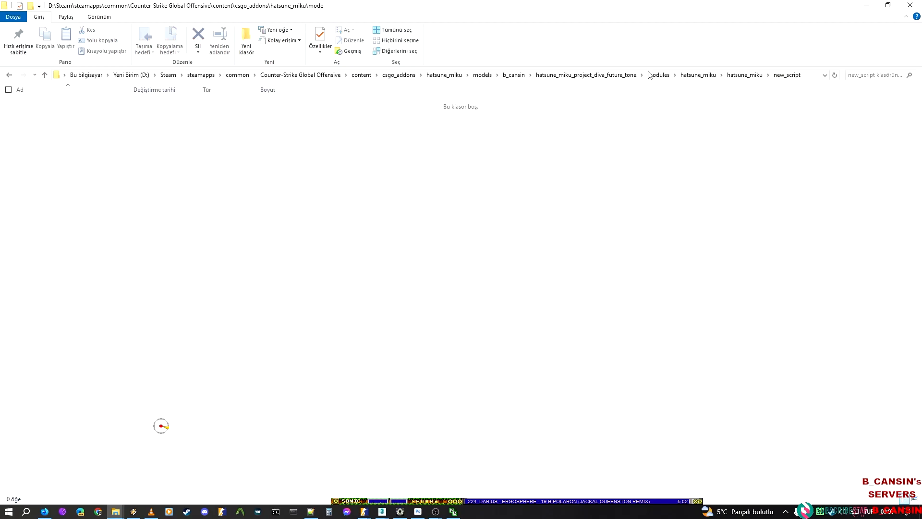
Step: Copy the new_script folder path, switch to 3ds Max and set the export to that folder with the Valve DMX Model (*.dmx) type
{"action": "left_click", "coordinate": [805, 75]}
{"action": "key", "text": "alt+Tab"}
{"action": "left_click", "coordinate": [147, 280]}
{"action": "key", "text": "ctrl+v"}
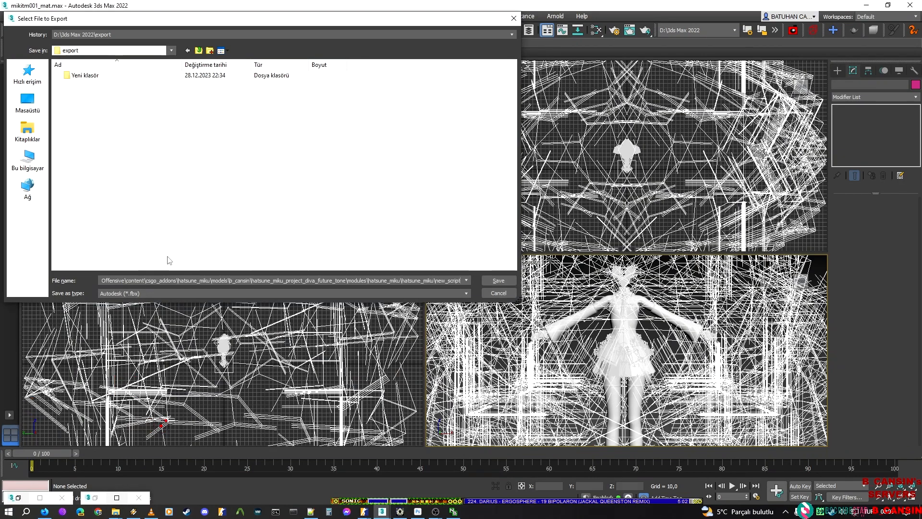
{"action": "left_click", "coordinate": [128, 294]}
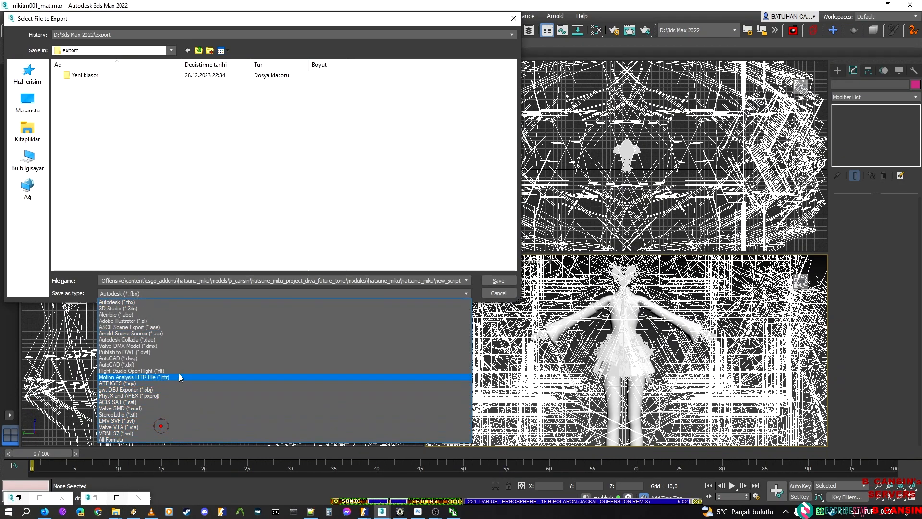
{"action": "left_click", "coordinate": [147, 346]}
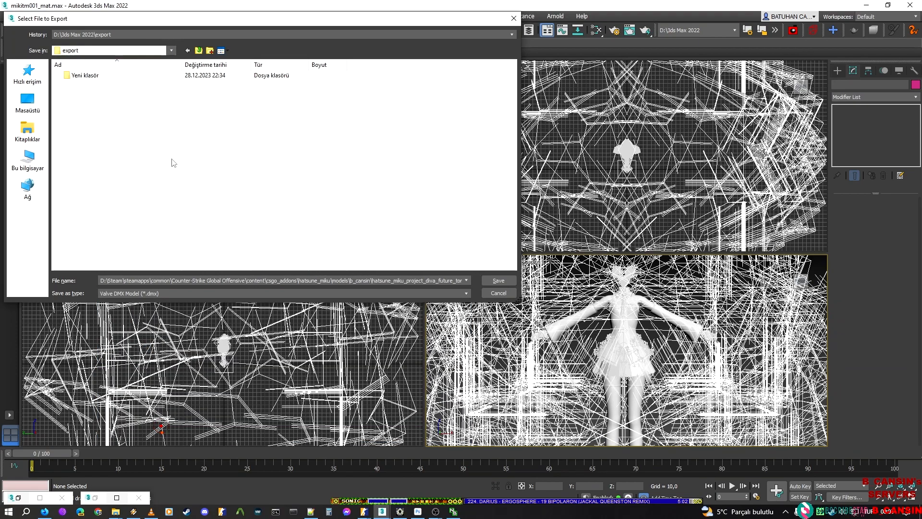
{"action": "double_click", "coordinate": [453, 279]}
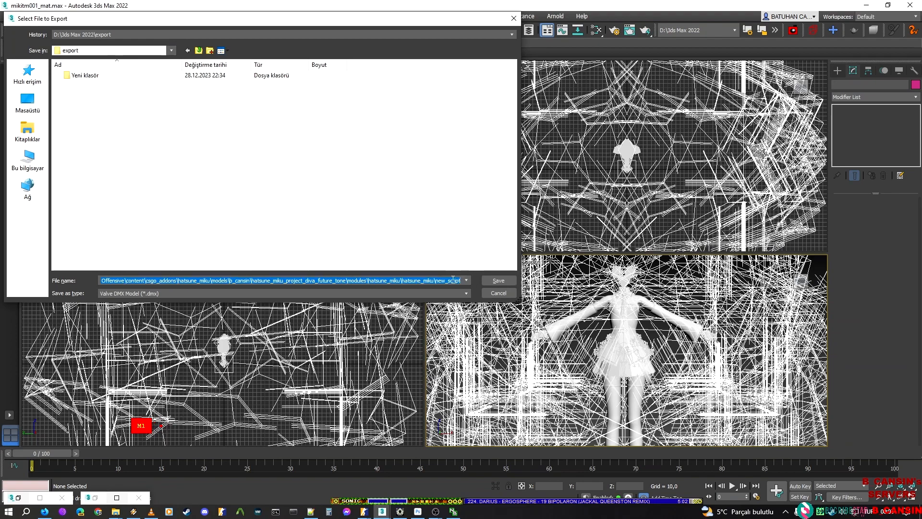
{"action": "left_click", "coordinate": [458, 280]}
{"action": "key", "text": "Return"}
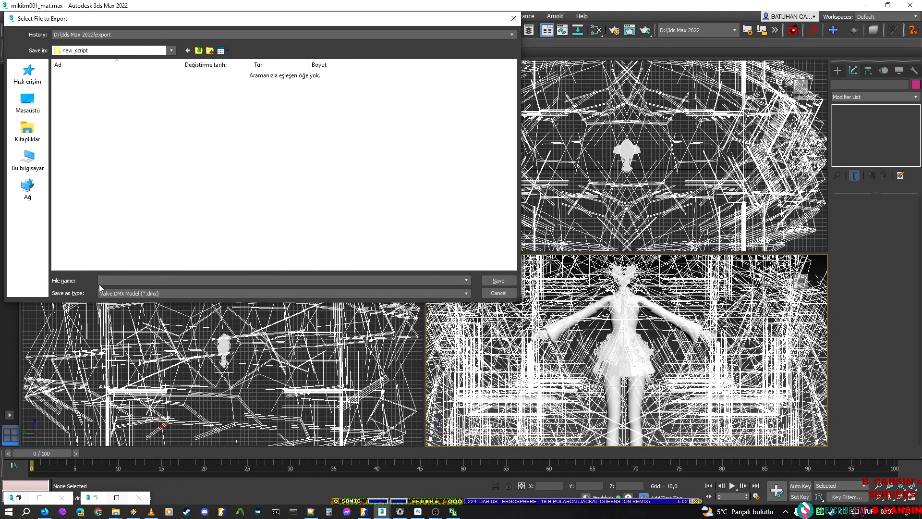
Step: Name the export file all_before_test and proceed to the DMX export options
{"action": "type", "text": "all_before_"}
{"action": "key", "text": "BackSpace"}
{"action": "key", "text": "BackSpace"}
{"action": "type", "text": "all_before_test"}
{"action": "key", "text": "Return"}
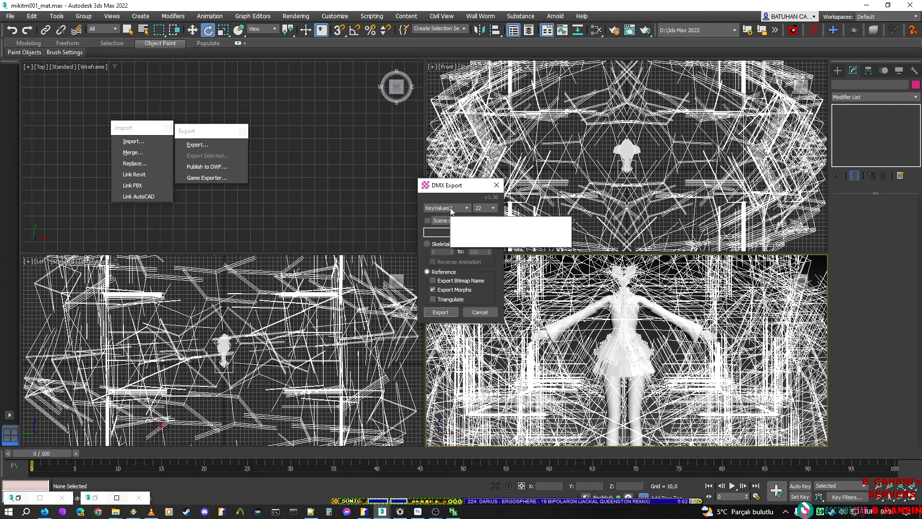
Step: Export the scene as a reference DMX in KeyValues2 format, version 22, with Export Morphs enabled
{"action": "left_click", "coordinate": [493, 209]}
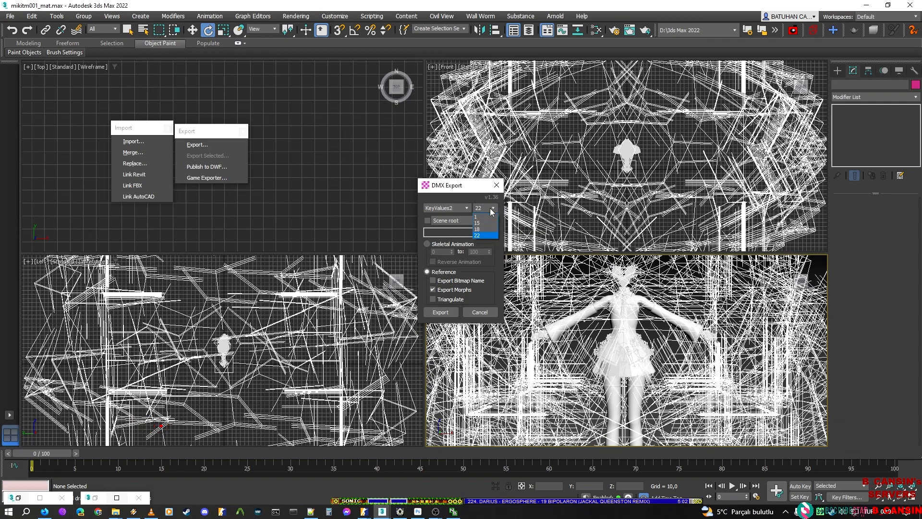
{"action": "left_click", "coordinate": [488, 235]}
{"action": "left_click", "coordinate": [433, 289]}
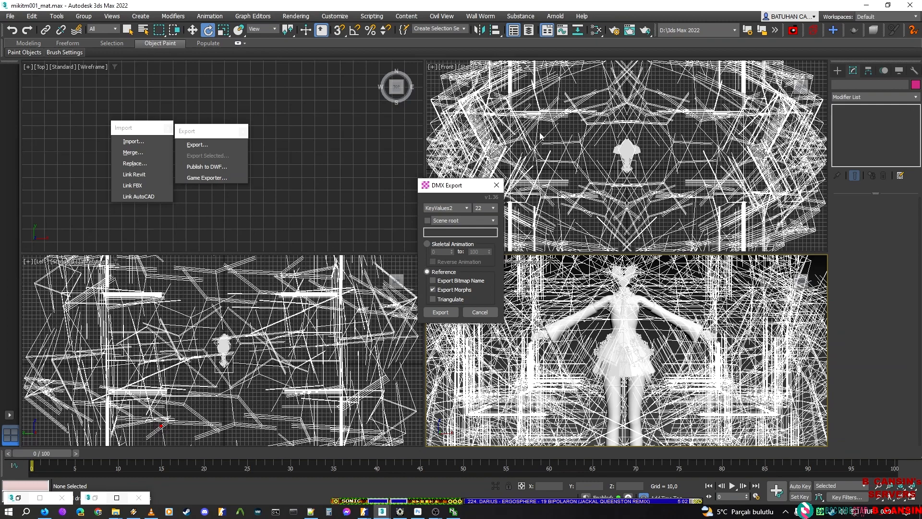
{"action": "left_click", "coordinate": [446, 313]}
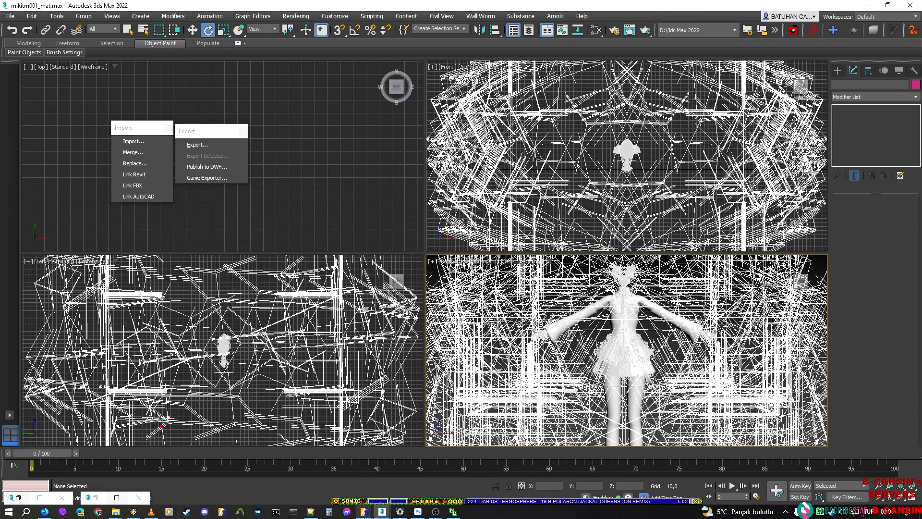
Step: Switch to ModelDoc and create a new generic Model document
{"action": "mouse_move", "coordinate": [364, 510]}
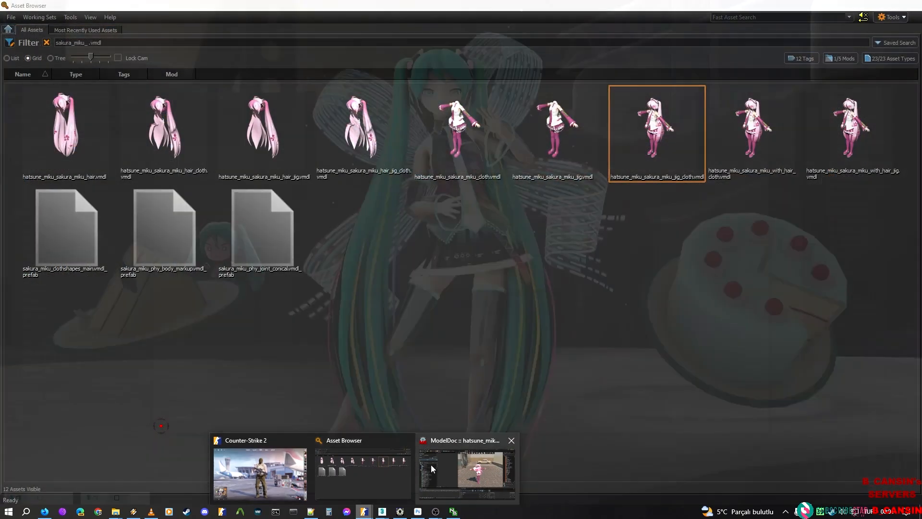
{"action": "left_click", "coordinate": [430, 465]}
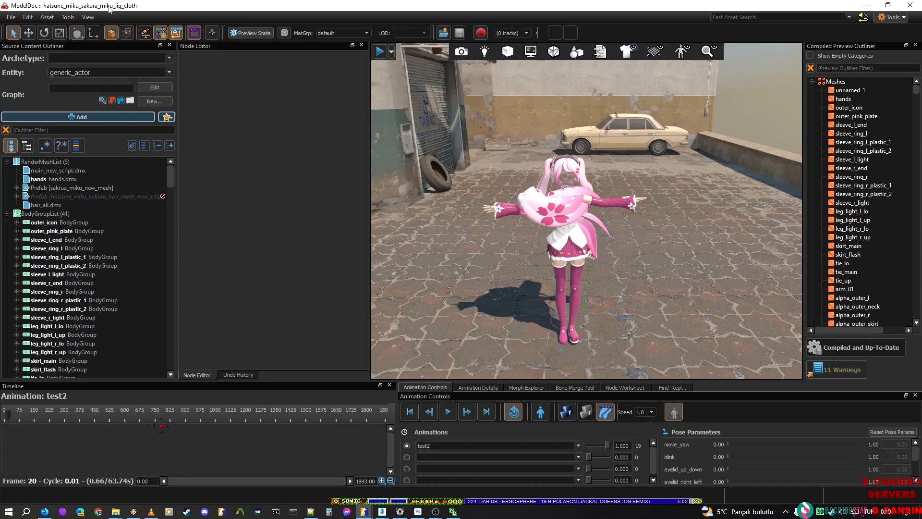
{"action": "left_click", "coordinate": [11, 17]}
{"action": "left_click", "coordinate": [19, 28]}
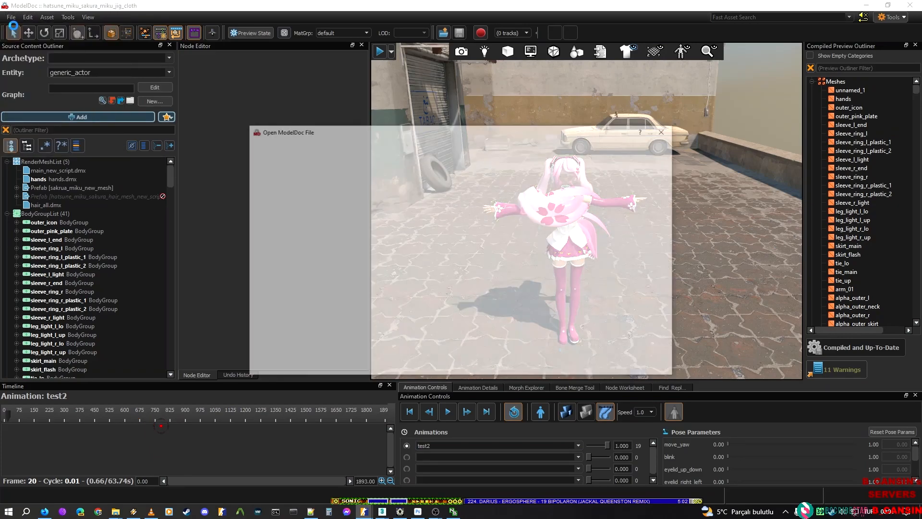
{"action": "left_click", "coordinate": [422, 218]}
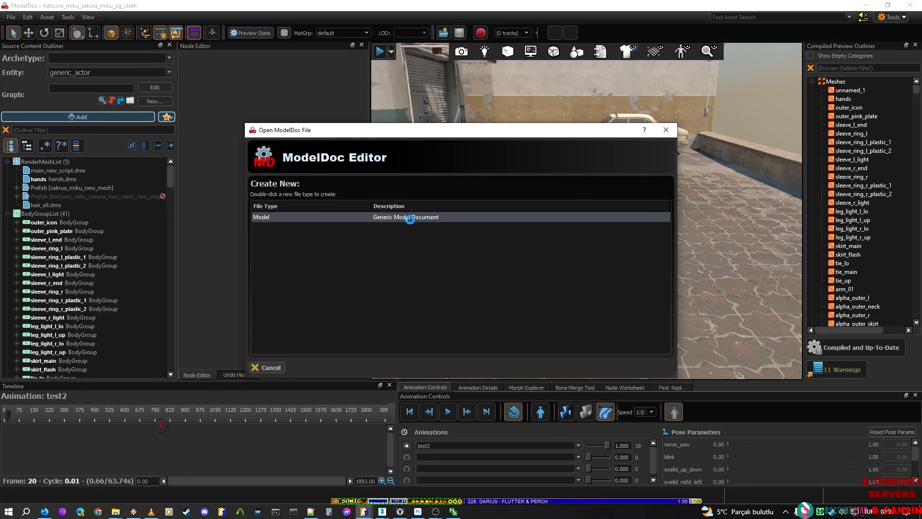
{"action": "double_click", "coordinate": [409, 219]}
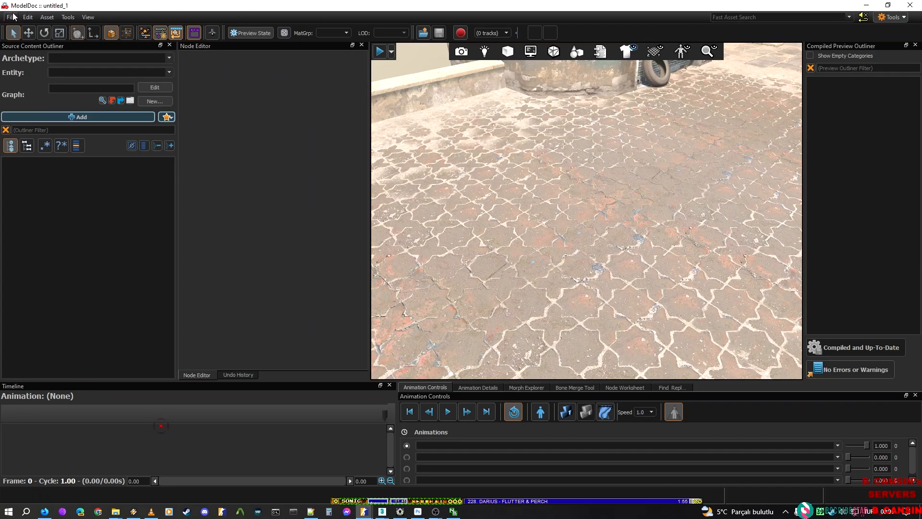
Step: Start saving the new model document and browse to the modules\hatsune_miku\hatsune_miku folder
{"action": "left_click", "coordinate": [12, 17]}
{"action": "key", "text": "Right"}
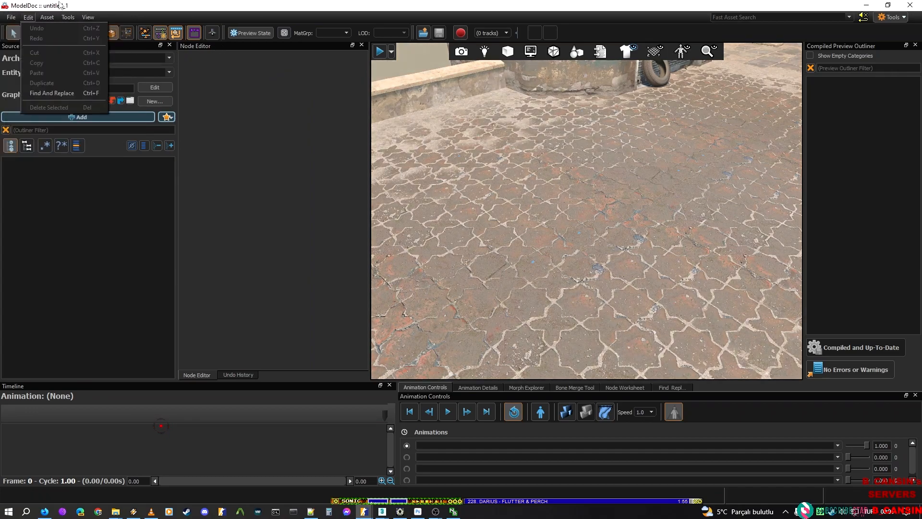
{"action": "mouse_move", "coordinate": [10, 16]}
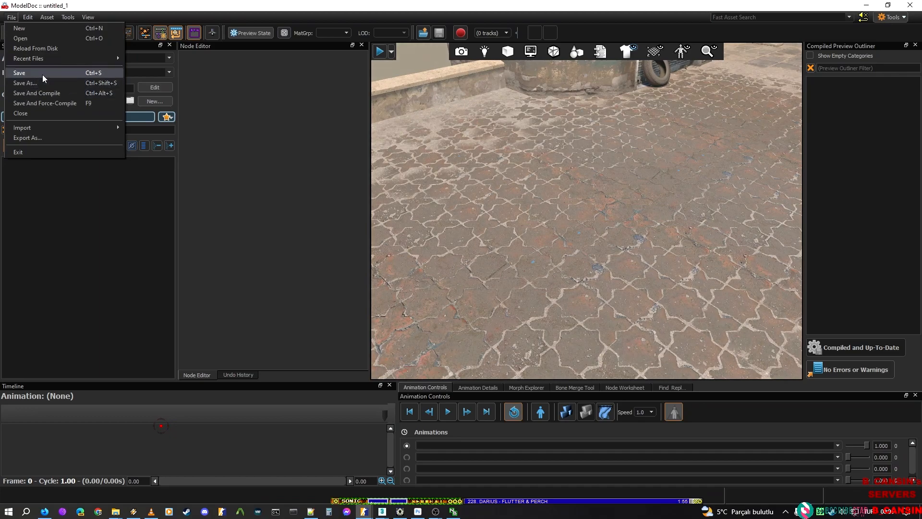
{"action": "left_click", "coordinate": [42, 74]}
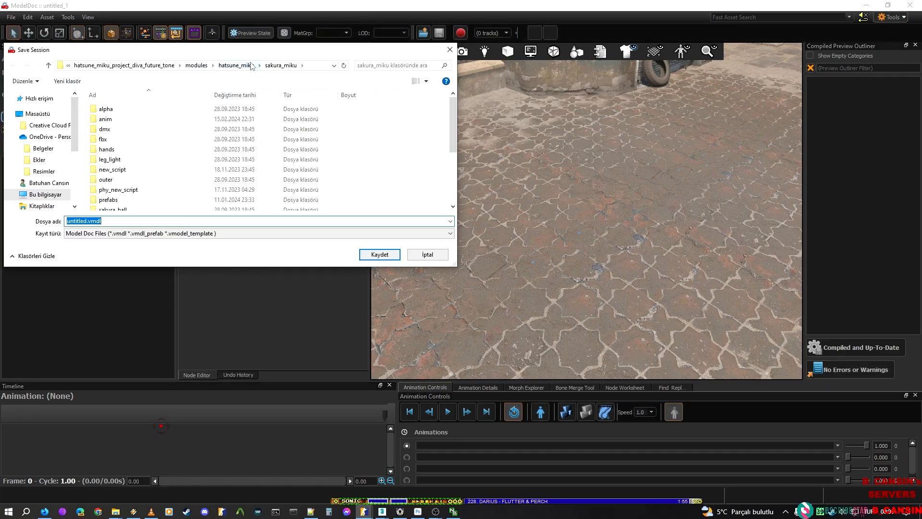
{"action": "left_click", "coordinate": [240, 65]}
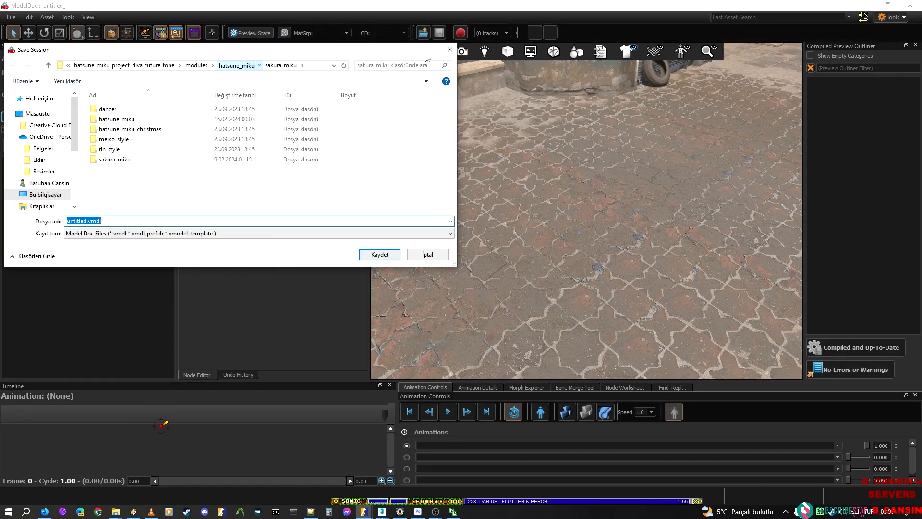
{"action": "double_click", "coordinate": [133, 120]}
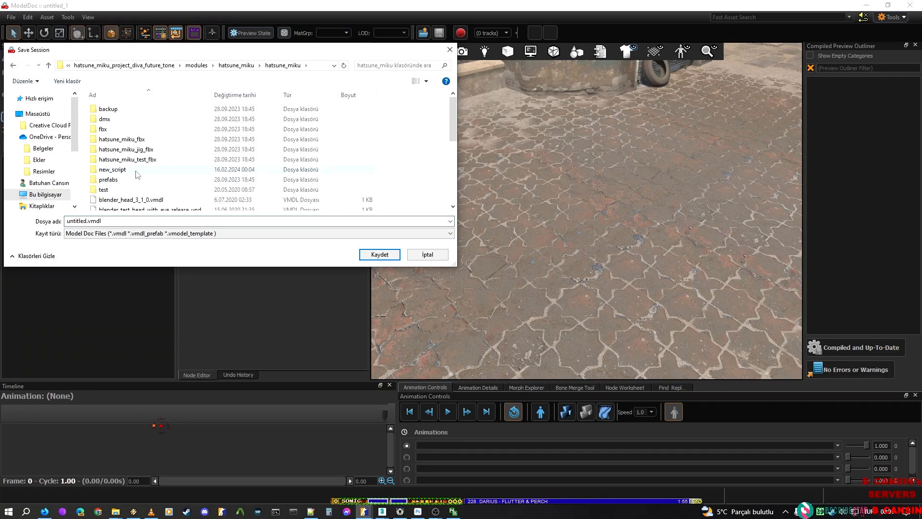
{"action": "scroll", "coordinate": [168, 126], "scroll_direction": "down", "scroll_amount": 3}
{"action": "scroll", "coordinate": [153, 177], "scroll_direction": "up", "scroll_amount": 4}
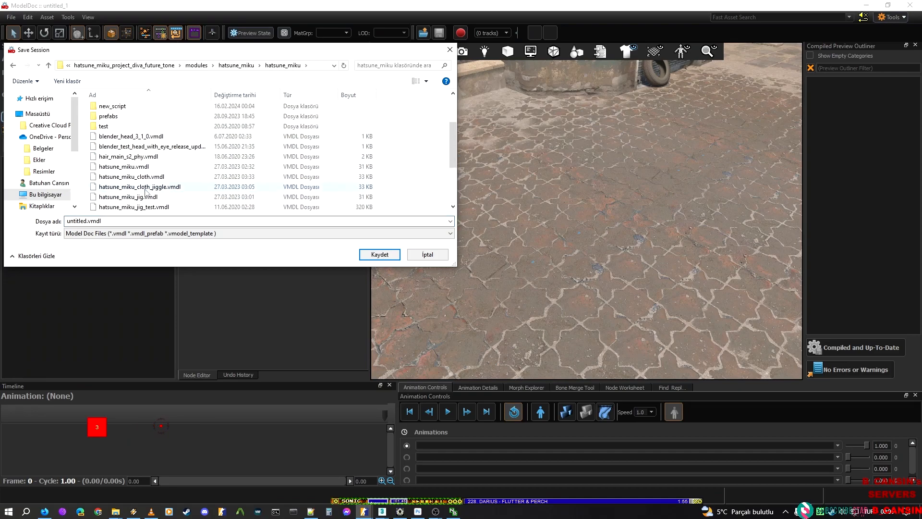
Step: Save the document as hatsune_miku_new_script.vmdl, basing the name on hatsune_miku.vmdl, and compile it
{"action": "left_click", "coordinate": [160, 177]}
{"action": "key", "text": "Down"}
{"action": "key", "text": "Down"}
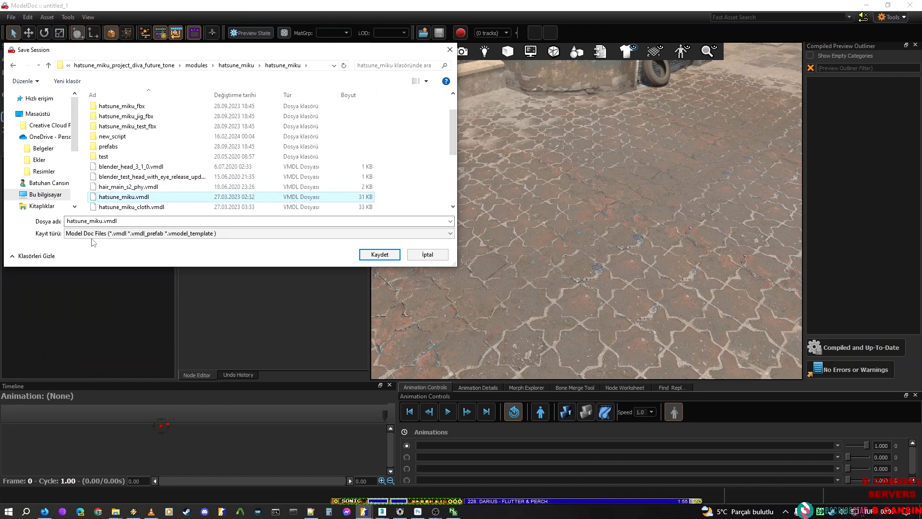
{"action": "left_click", "coordinate": [101, 221]}
{"action": "left_click", "coordinate": [103, 221]}
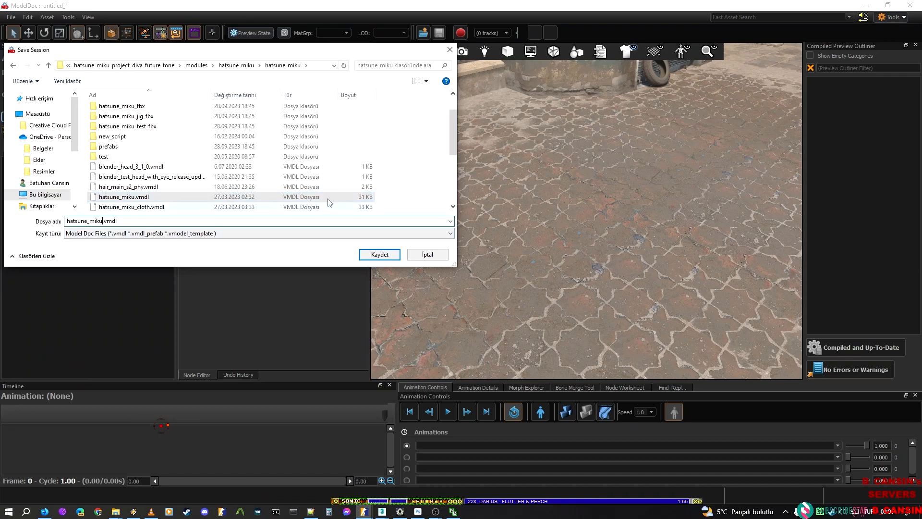
{"action": "type", "text": "_new_scx"}
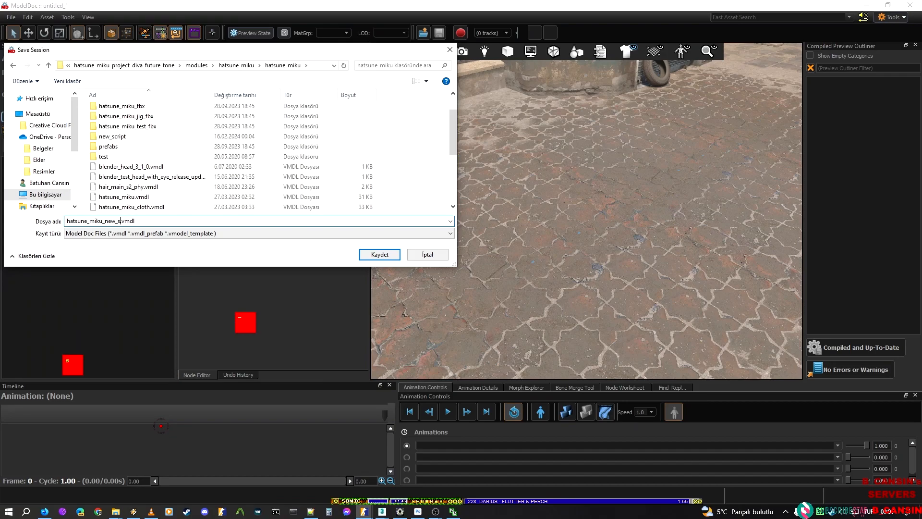
{"action": "key", "text": "BackSpace"}
{"action": "type", "text": "ript"}
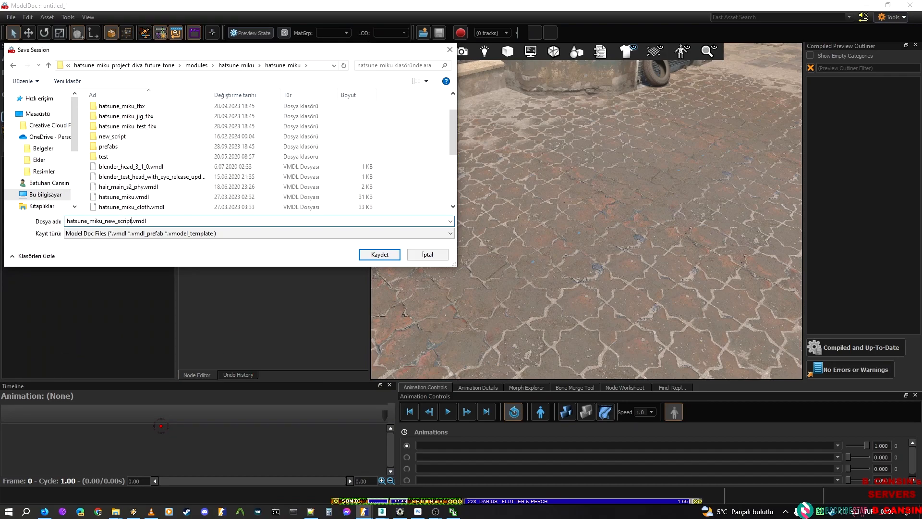
{"action": "key", "text": "Return"}
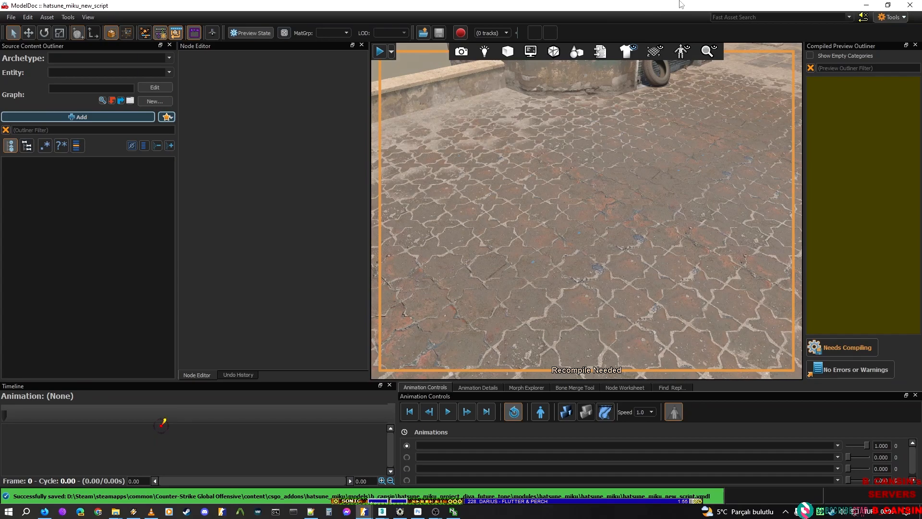
{"action": "left_click", "coordinate": [841, 345]}
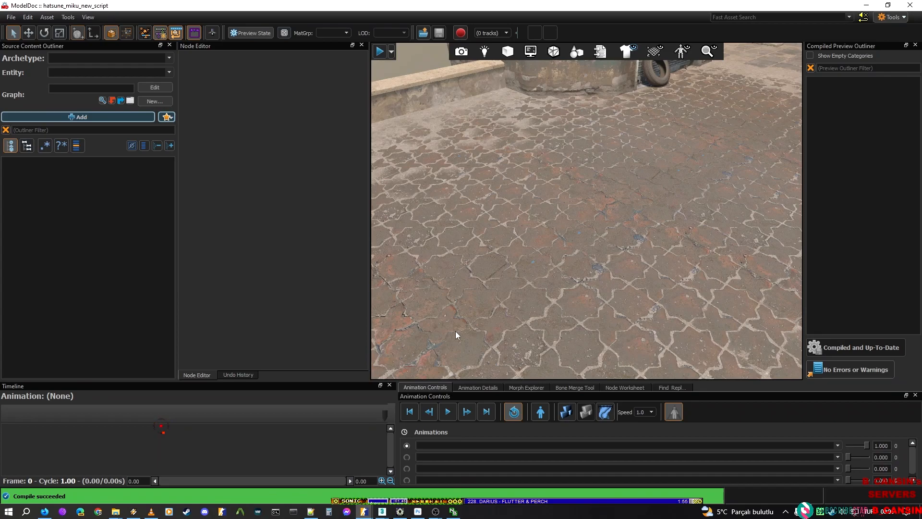
Step: Switch to File Explorer, go to new_script's parent hatsune_miku folder, and sort its files by type to find the new model document
{"action": "left_click", "coordinate": [120, 515]}
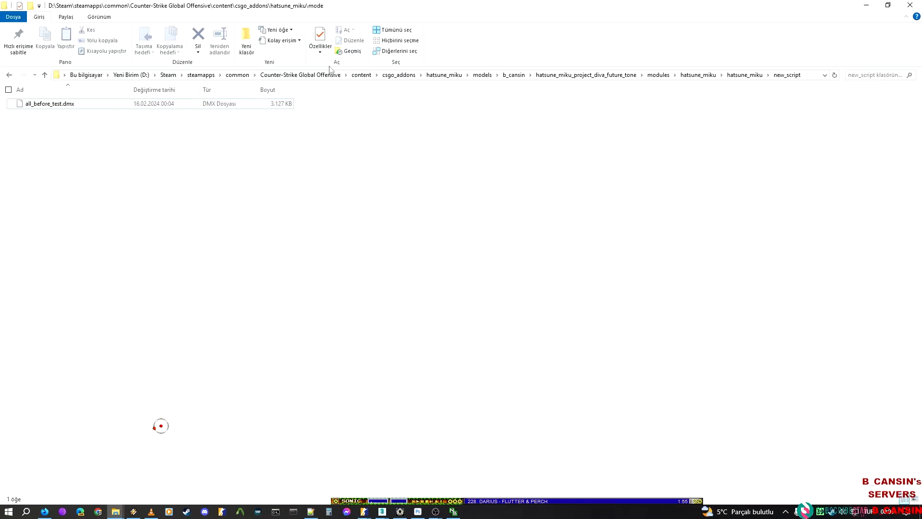
{"action": "left_click", "coordinate": [758, 75]}
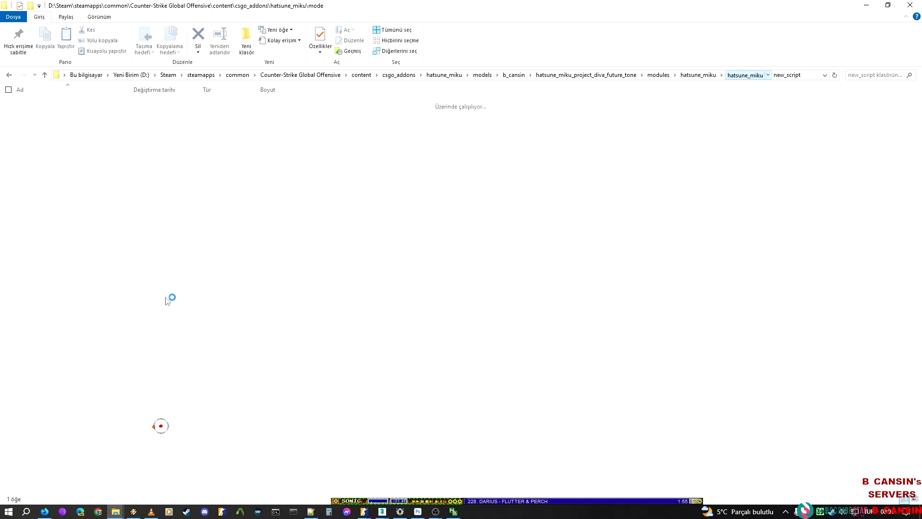
{"action": "left_click", "coordinate": [199, 275]}
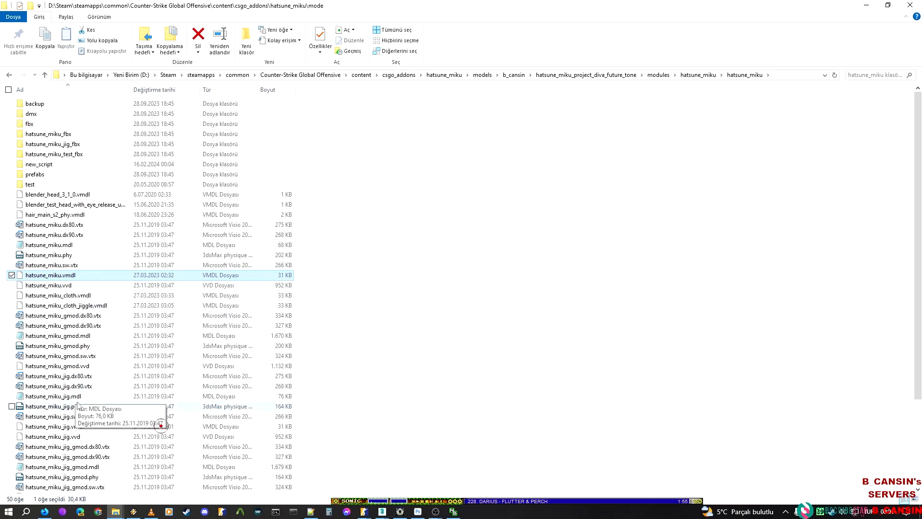
{"action": "left_click", "coordinate": [221, 93]}
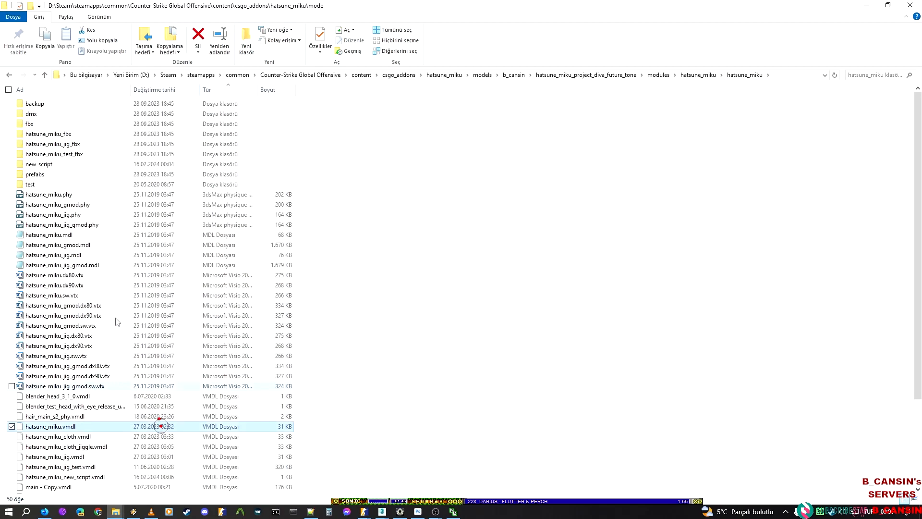
{"action": "scroll", "coordinate": [183, 351], "scroll_direction": "down", "scroll_amount": 1}
{"action": "scroll", "coordinate": [183, 351], "scroll_direction": "down", "scroll_amount": 2}
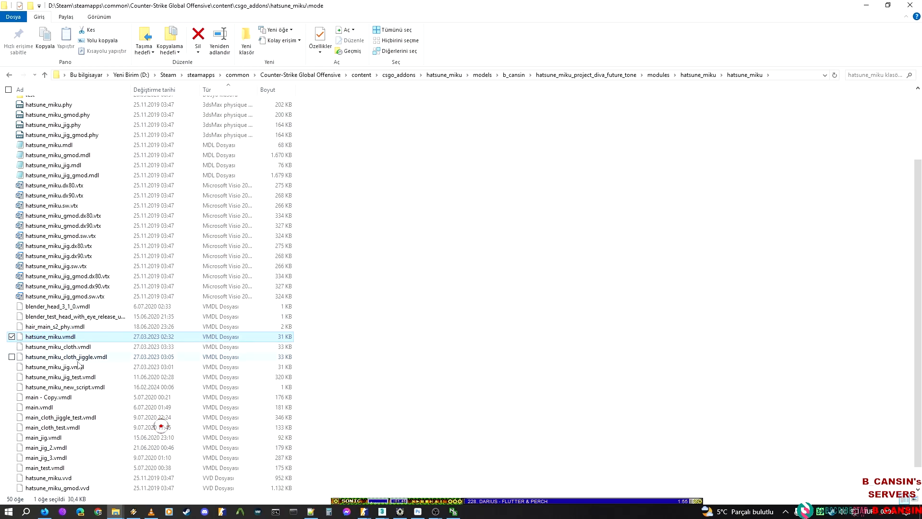
Step: Open hatsune_miku_new_script.vmdl in Notepad++, examine its RootNode block, and return to ModelDoc
{"action": "right_click", "coordinate": [85, 387]}
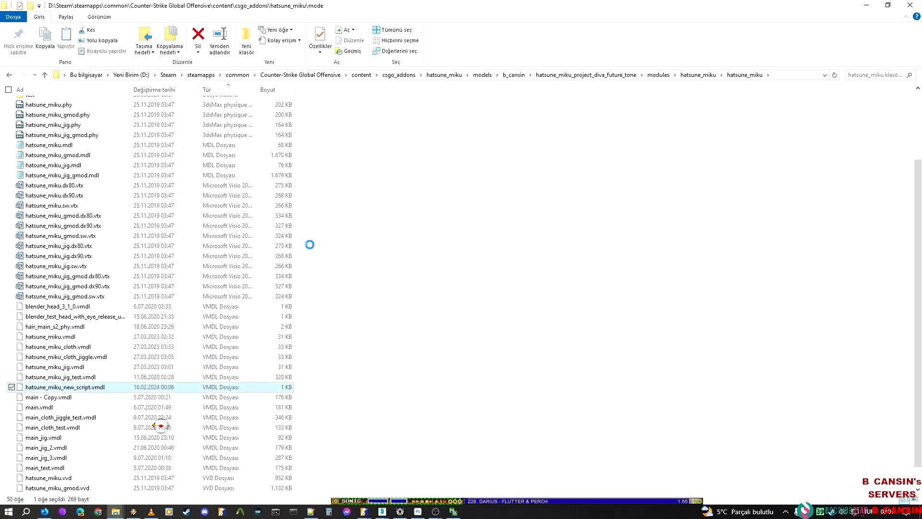
{"action": "left_click", "coordinate": [177, 203]}
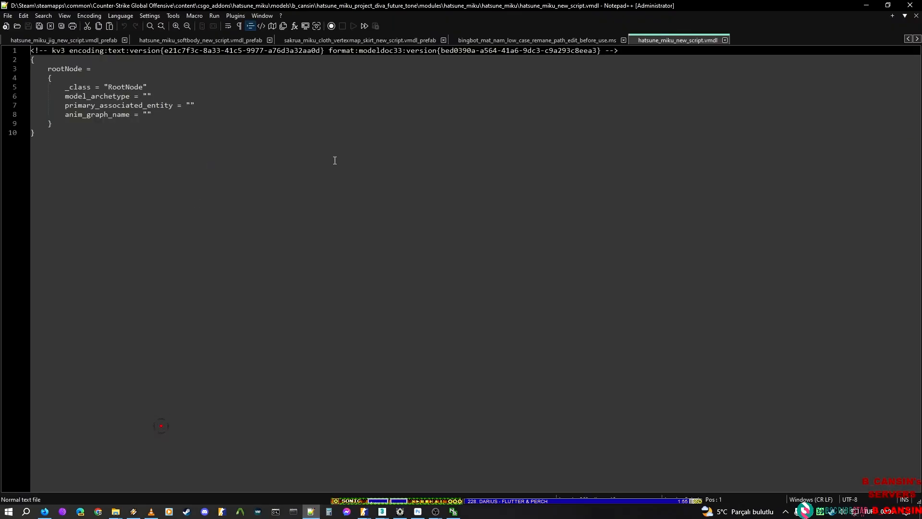
{"action": "left_click_drag", "start_coordinate": [32, 78], "coordinate": [51, 94]}
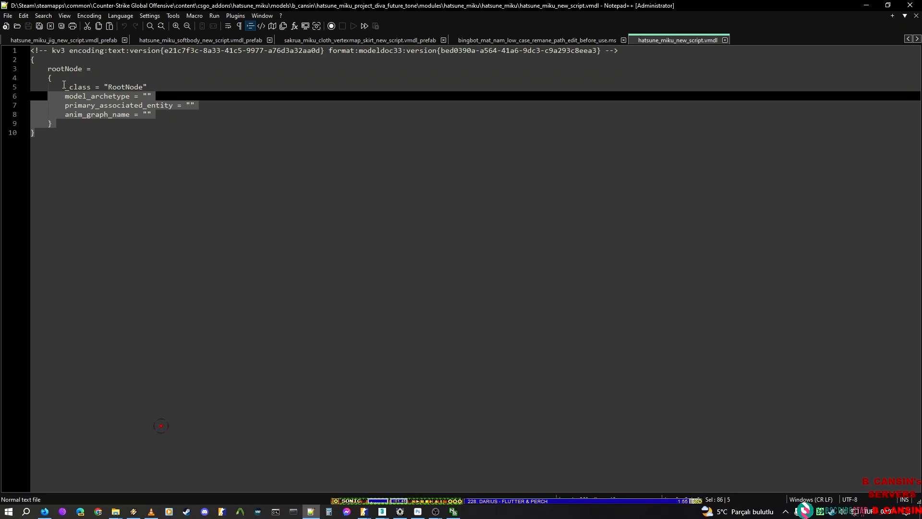
{"action": "left_click", "coordinate": [601, 123]}
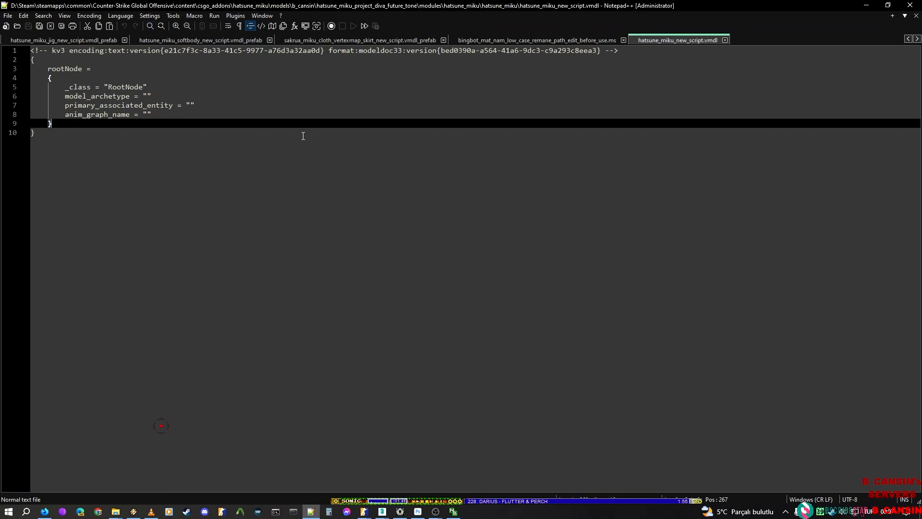
{"action": "left_click", "coordinate": [311, 511]}
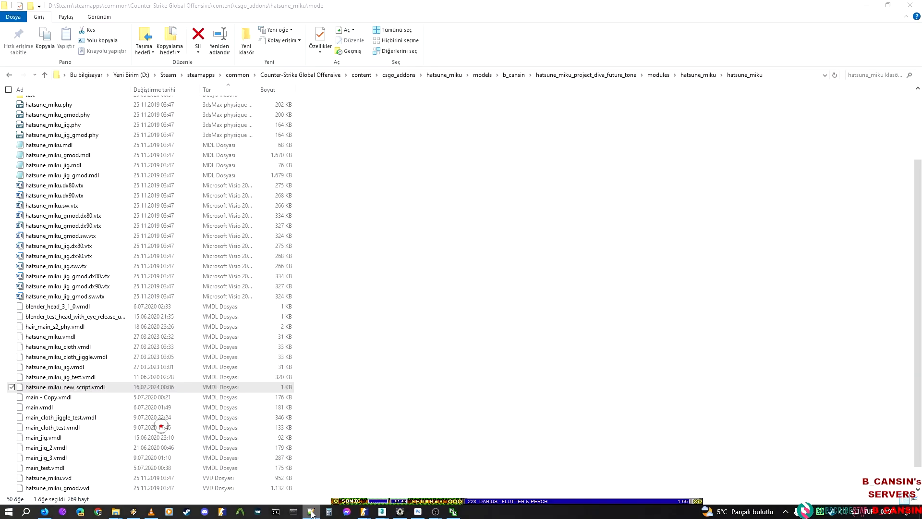
{"action": "left_click", "coordinate": [866, 5]}
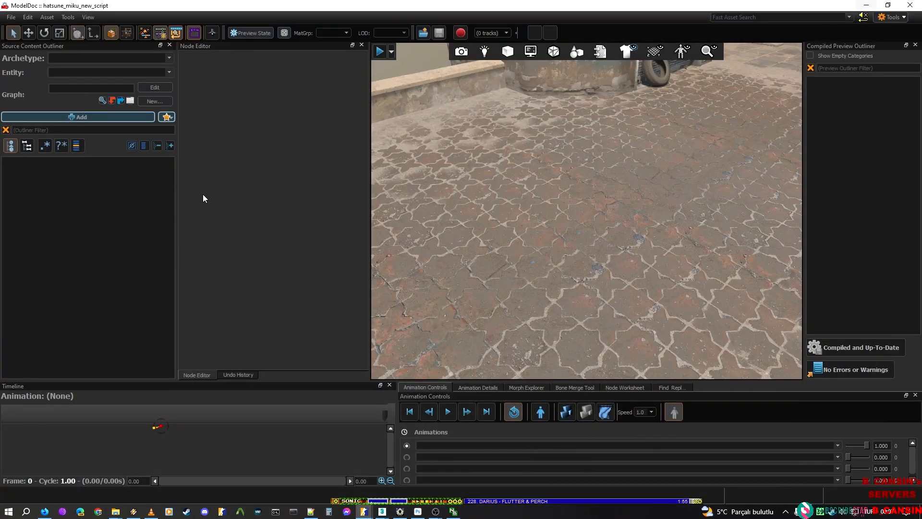
Step: Add all_before_test.dmx from the new_script folder to the model with Add Meshes
{"action": "left_click", "coordinate": [103, 118]}
{"action": "type", "text": "mesh"}
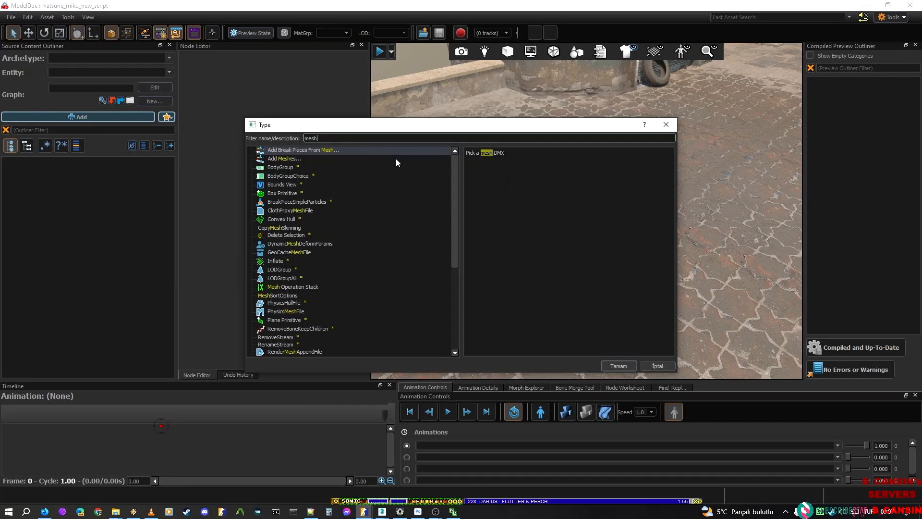
{"action": "key", "text": "Down"}
{"action": "key", "text": "Return"}
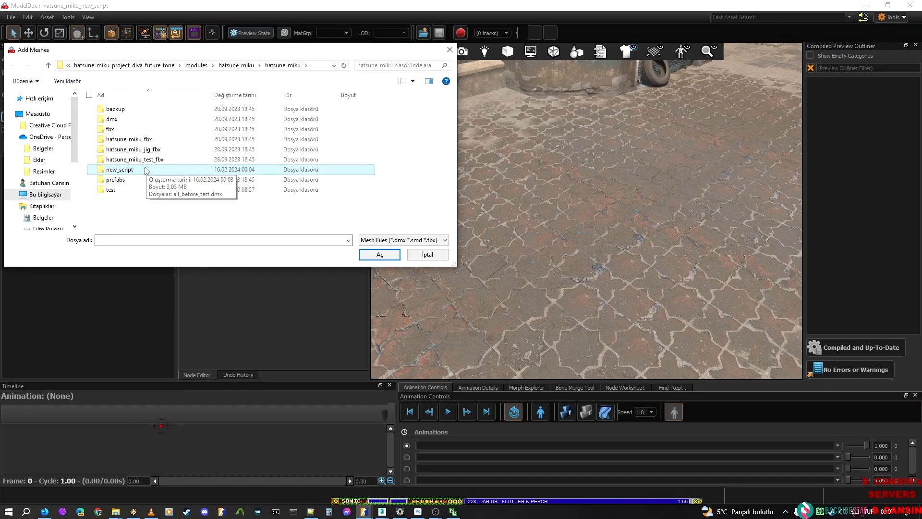
{"action": "double_click", "coordinate": [143, 169]}
{"action": "left_click", "coordinate": [116, 109]}
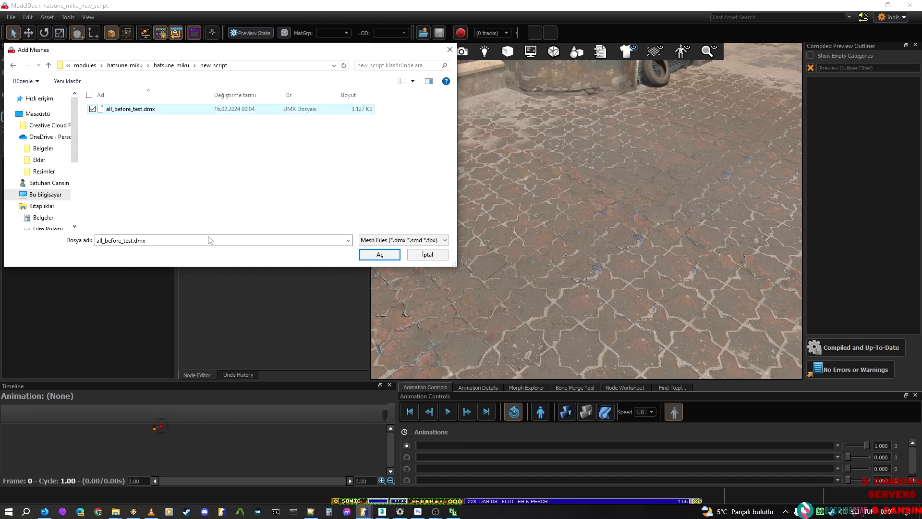
{"action": "left_click", "coordinate": [379, 254]}
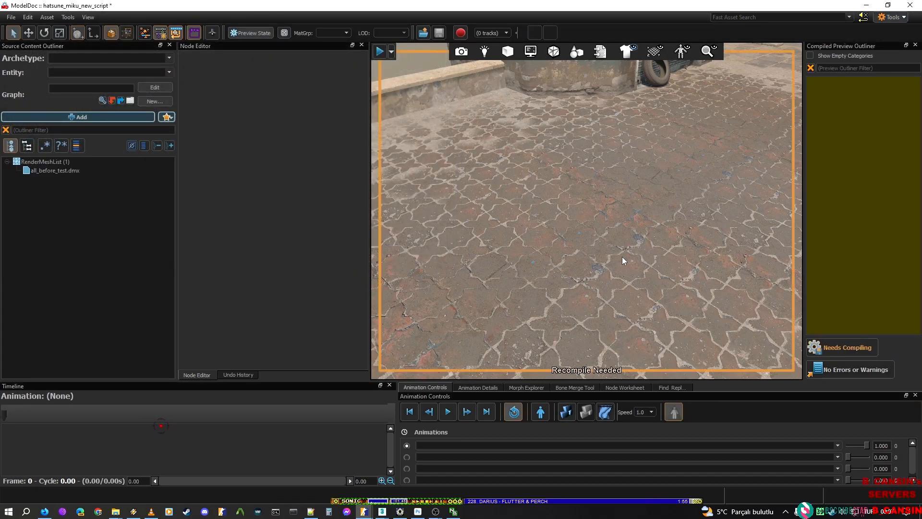
Step: Select the all_before_test.dmx render mesh and examine the imported figure and its source mesh list
{"action": "left_click", "coordinate": [67, 170]}
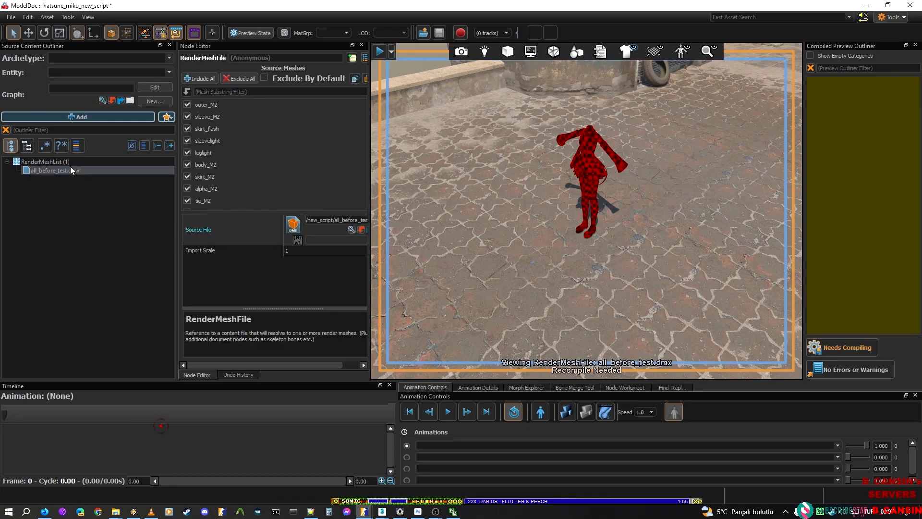
{"action": "right_click_drag", "start_coordinate": [600, 161], "coordinate": [576, 174]}
{"action": "key", "text": "a"}
{"action": "key", "text": "w"}
{"action": "key", "text": "s"}
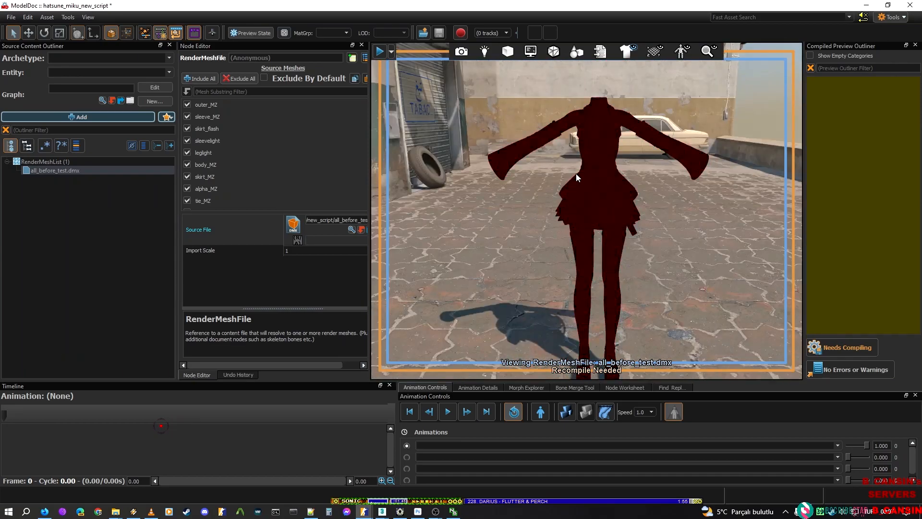
{"action": "scroll", "coordinate": [210, 139], "scroll_direction": "down", "scroll_amount": 1}
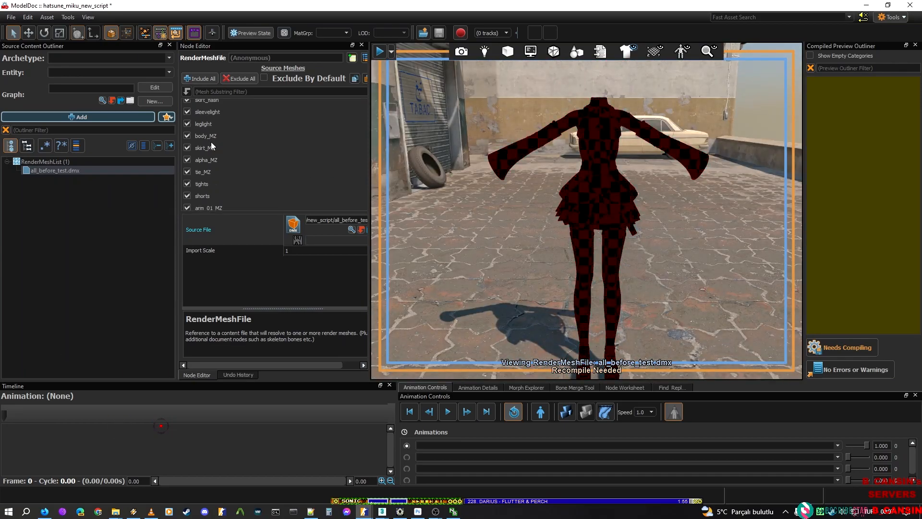
{"action": "scroll", "coordinate": [220, 112], "scroll_direction": "up", "scroll_amount": 1}
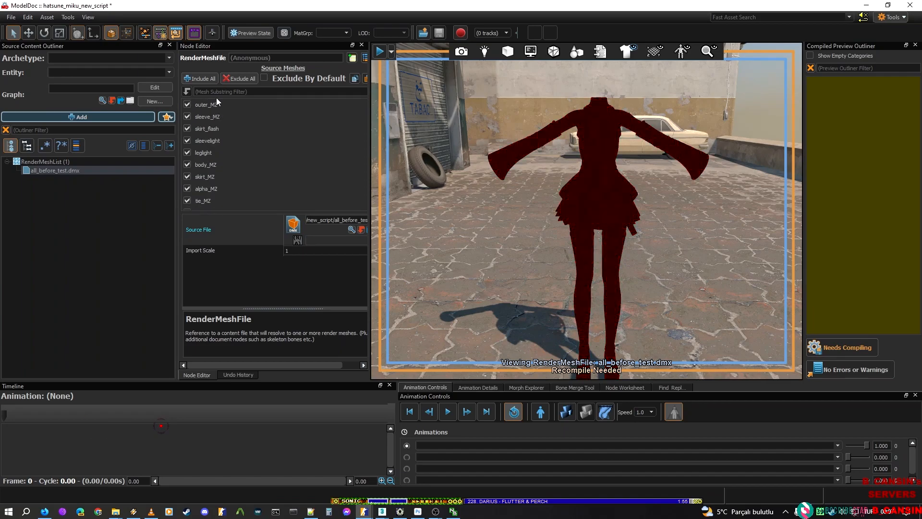
Step: Exclude the skirt_flash and sleevelight source meshes, and include both again
{"action": "left_click", "coordinate": [187, 128]}
{"action": "left_click", "coordinate": [187, 139]}
{"action": "left_click", "coordinate": [186, 140]}
{"action": "left_click", "coordinate": [187, 128]}
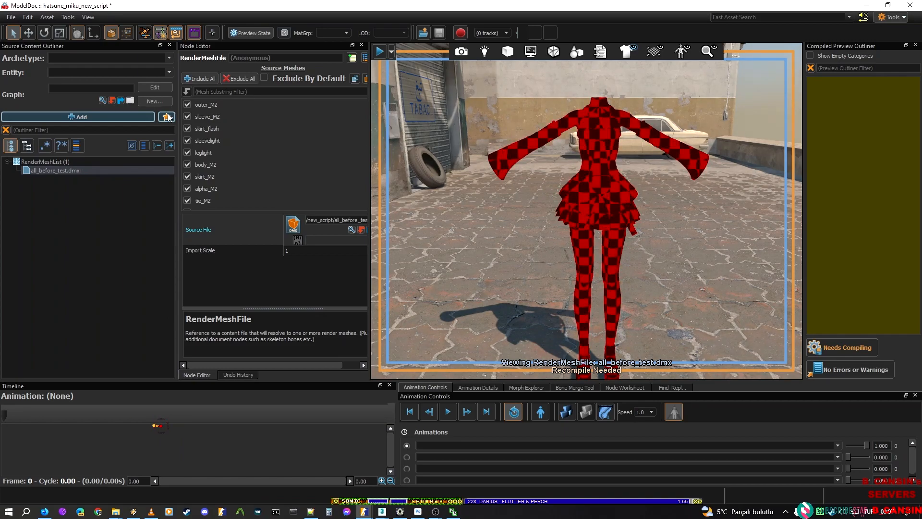
{"action": "scroll", "coordinate": [201, 192], "scroll_direction": "down", "scroll_amount": 1}
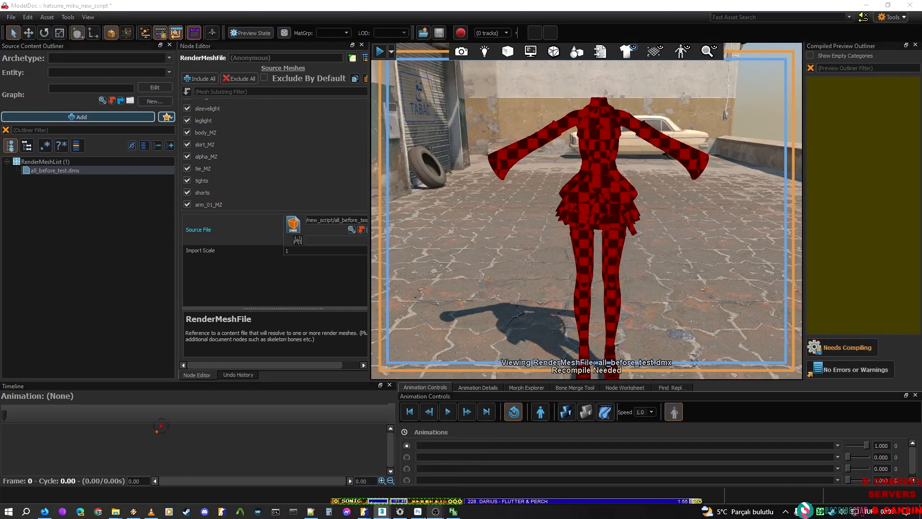
Step: Switch to 3ds Max, select tie_MZ in the Scene Explorer to compare the scene's meshes, and return to ModelDoc
{"action": "mouse_move", "coordinate": [383, 511]}
{"action": "left_click", "coordinate": [382, 444]}
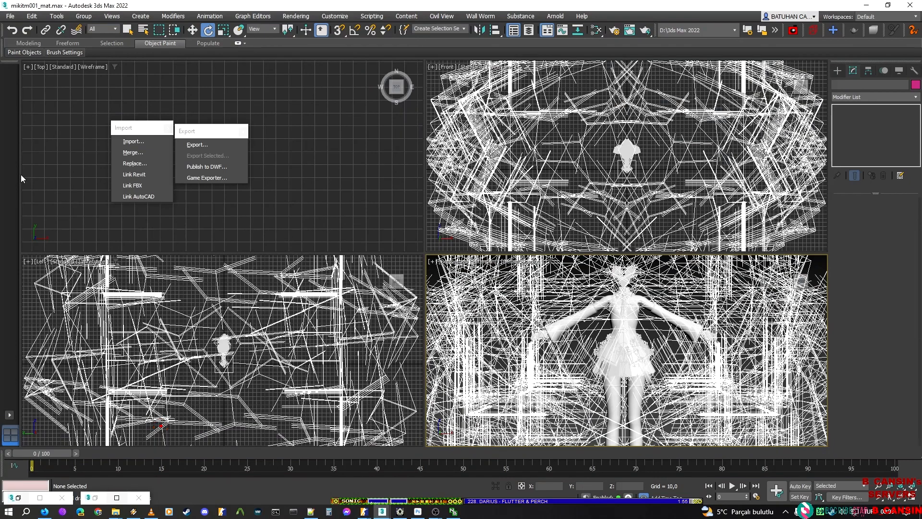
{"action": "middle_click_drag", "start_coordinate": [585, 317], "coordinate": [548, 89], "text": "alt"}
{"action": "scroll", "coordinate": [575, 301], "scroll_direction": "down", "scroll_amount": 5}
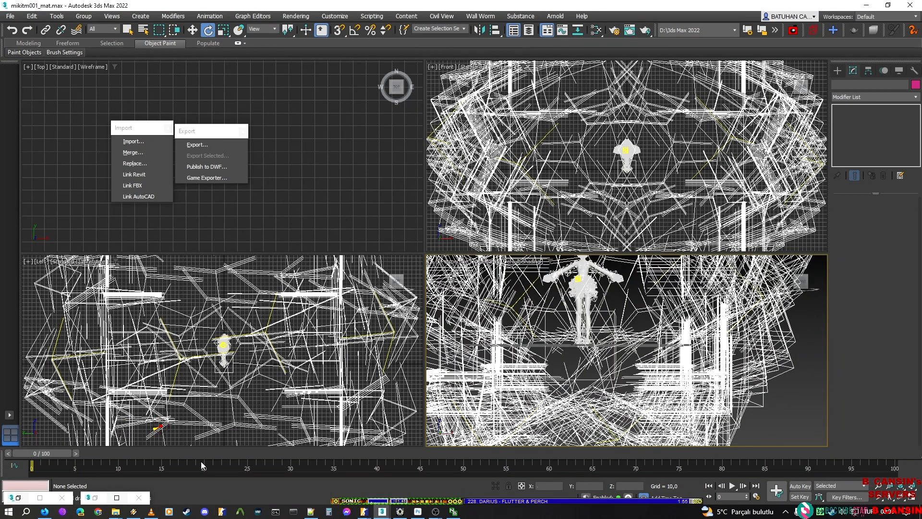
{"action": "left_click", "coordinate": [17, 498]}
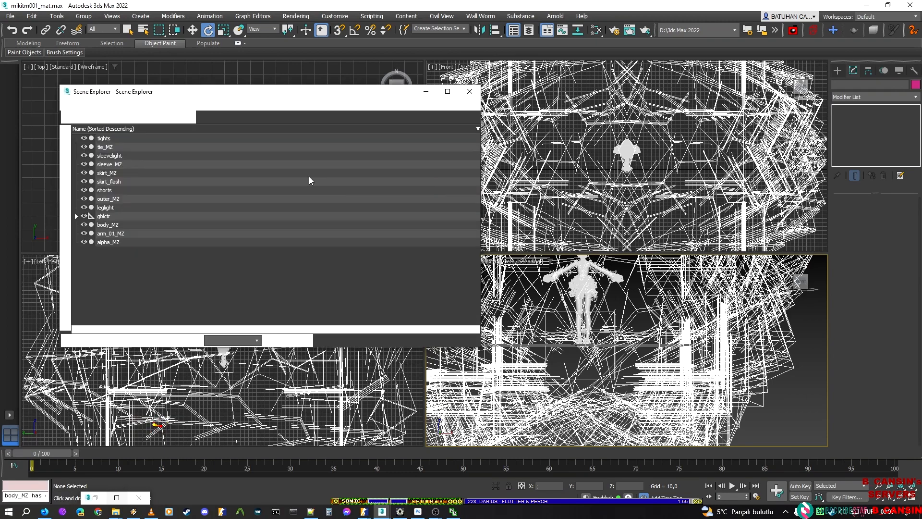
{"action": "left_click", "coordinate": [131, 146]}
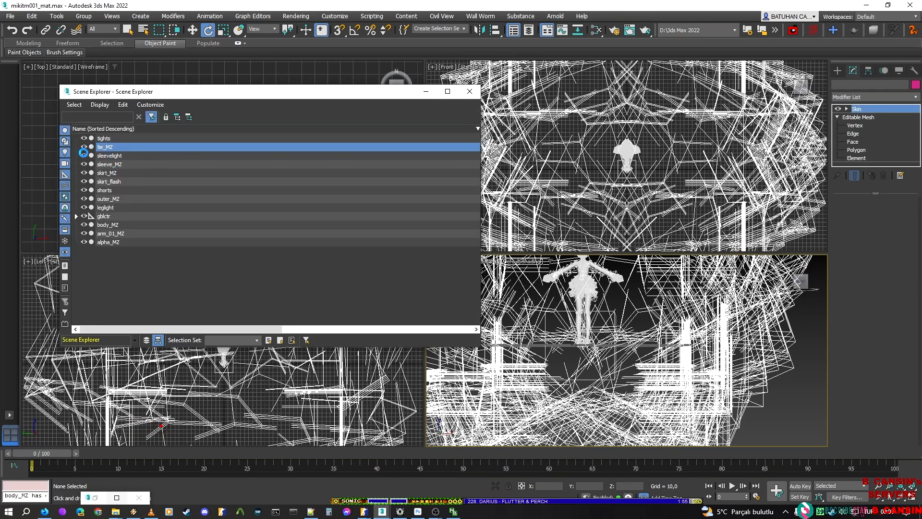
{"action": "middle_click_drag", "start_coordinate": [684, 375], "coordinate": [687, 397]}
{"action": "key", "text": "w"}
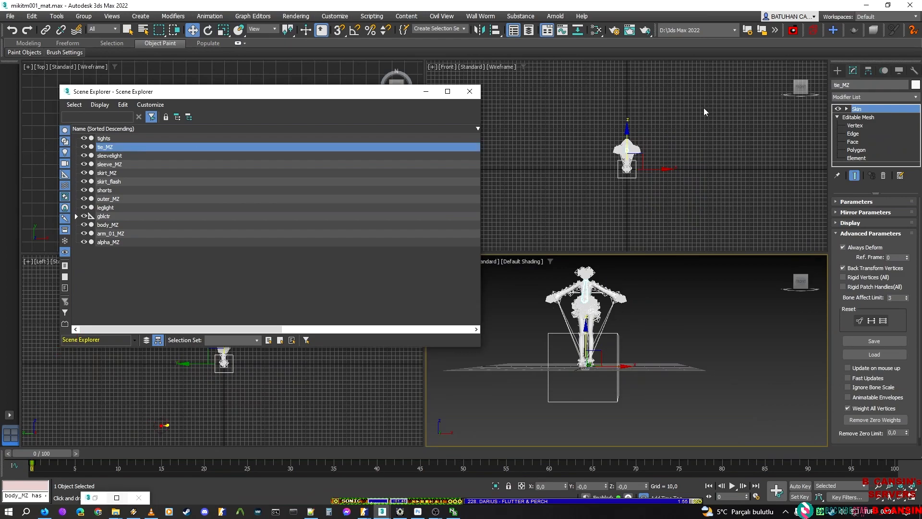
{"action": "left_click", "coordinate": [869, 5]}
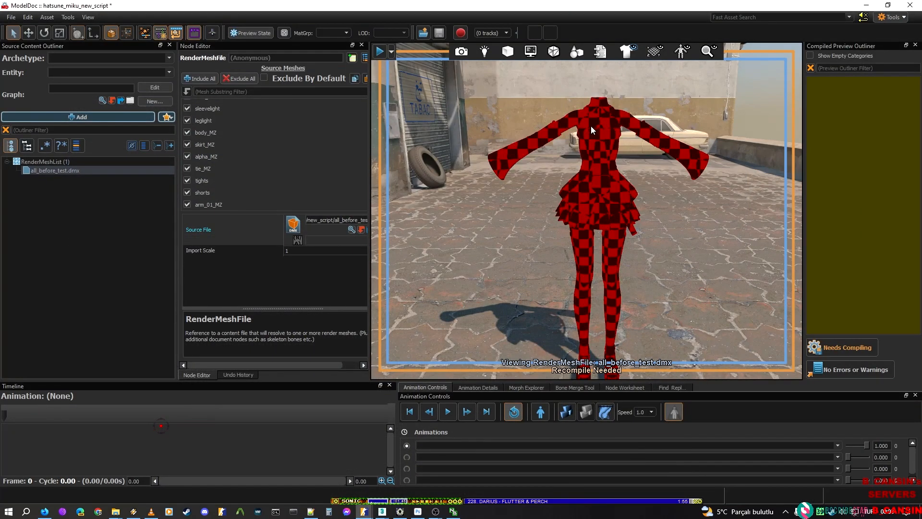
Step: Compile the model with its new render mesh and clear the node selection to preview the compiled result
{"action": "left_click", "coordinate": [844, 347]}
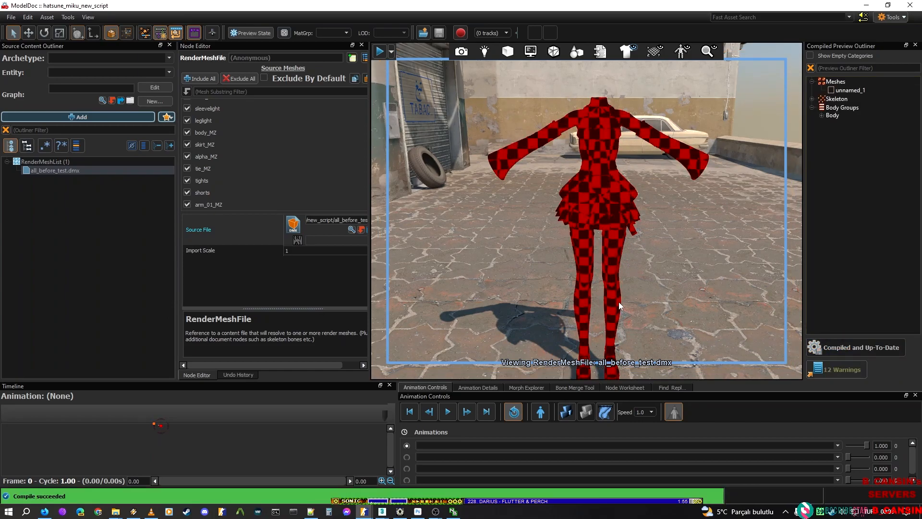
{"action": "left_click", "coordinate": [152, 310]}
{"action": "mouse_move", "coordinate": [414, 180]}
{"action": "right_mouse_down"}
{"action": "mouse_move", "coordinate": [386, 237]}
{"action": "mouse_move", "coordinate": [415, 180]}
{"action": "right_mouse_up"}
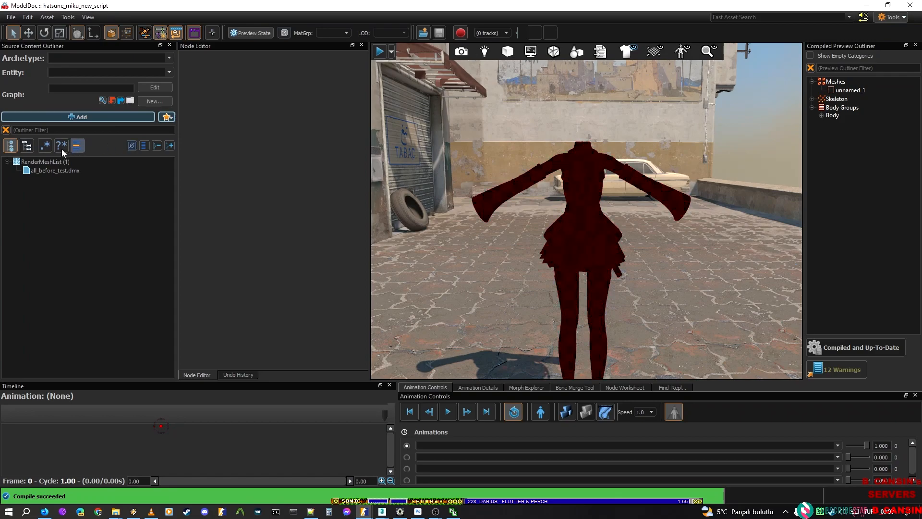
Step: Show the empty categories in the source outliner, collapse RenderMeshList, and open the BoneMarkupList node's properties
{"action": "left_click", "coordinate": [132, 145]}
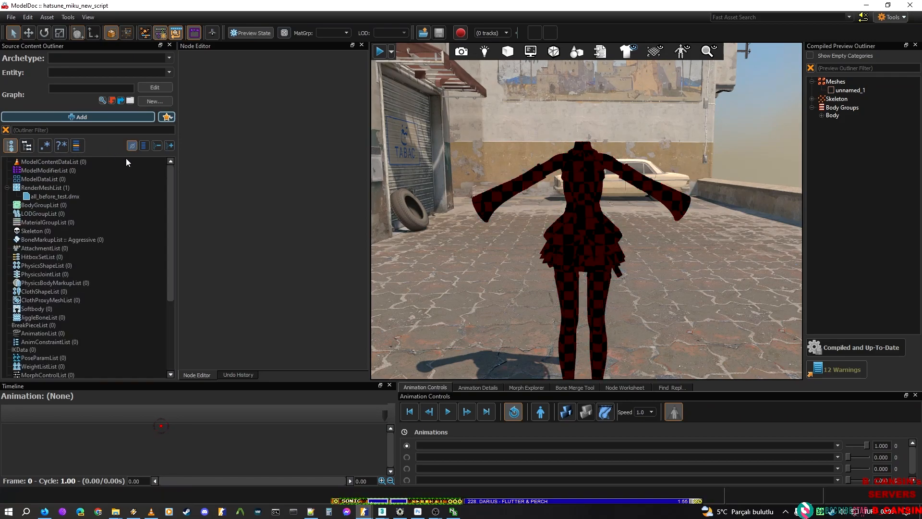
{"action": "scroll", "coordinate": [139, 296], "scroll_direction": "down", "scroll_amount": 5}
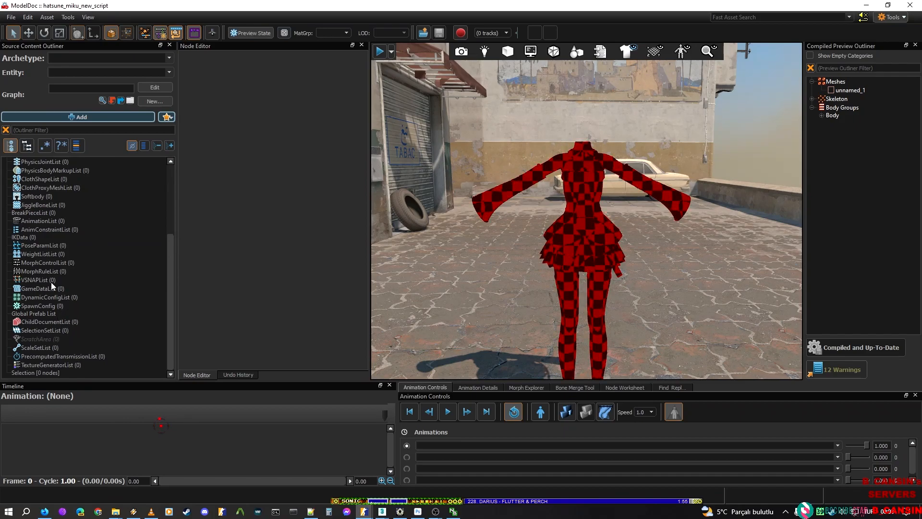
{"action": "scroll", "coordinate": [48, 227], "scroll_direction": "up", "scroll_amount": 5}
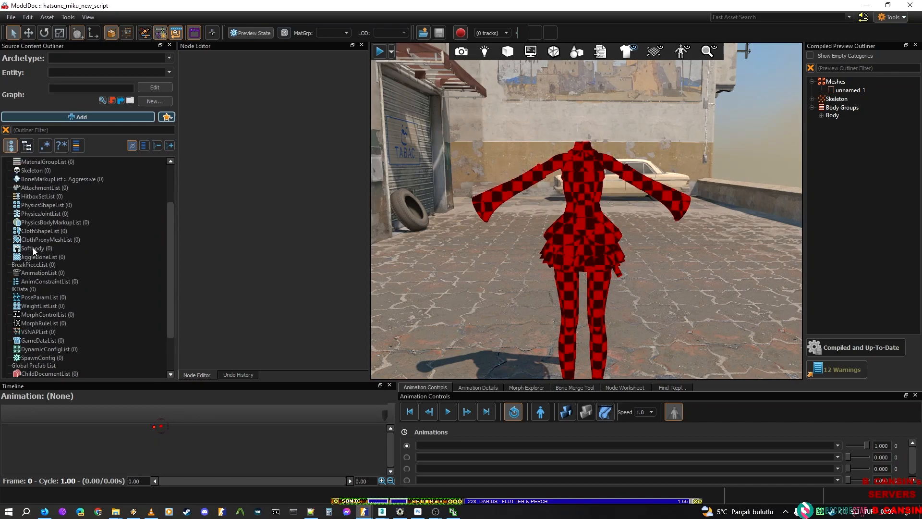
{"action": "scroll", "coordinate": [44, 188], "scroll_direction": "down", "scroll_amount": 1}
{"action": "scroll", "coordinate": [43, 188], "scroll_direction": "up", "scroll_amount": 1}
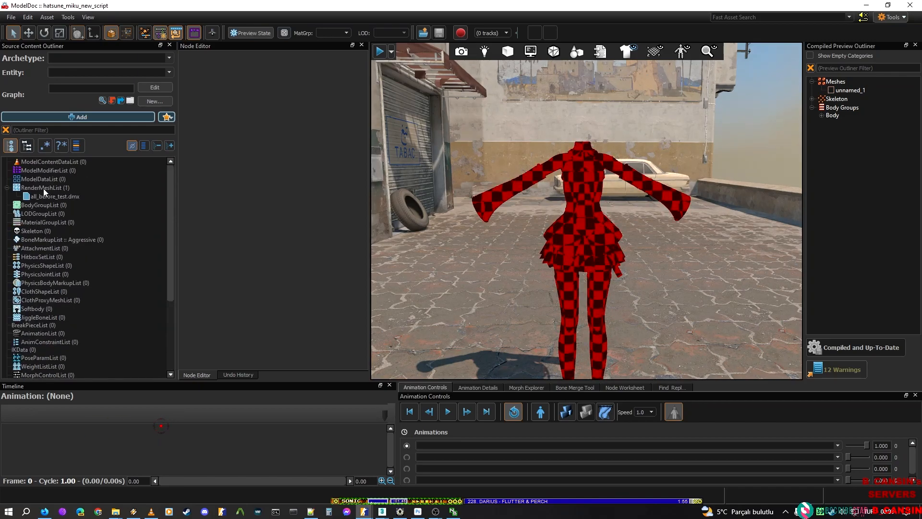
{"action": "left_click", "coordinate": [7, 188]}
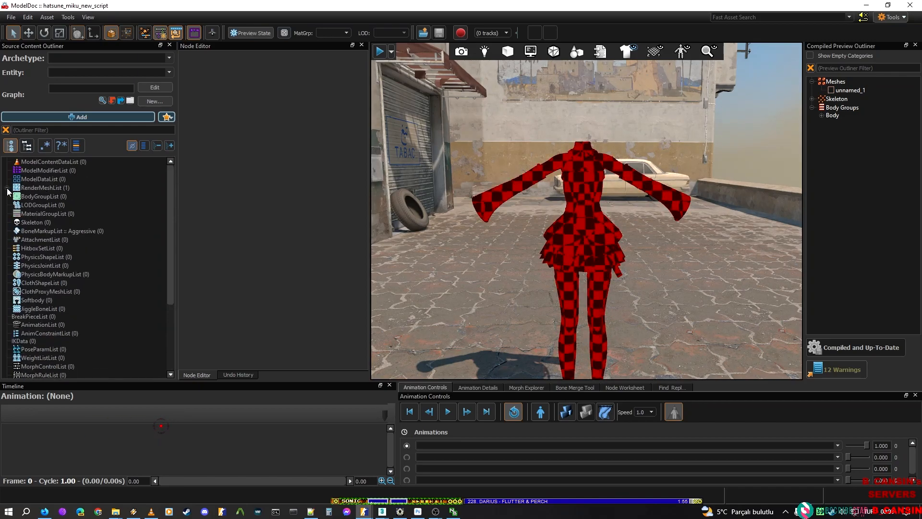
{"action": "left_click", "coordinate": [25, 232]}
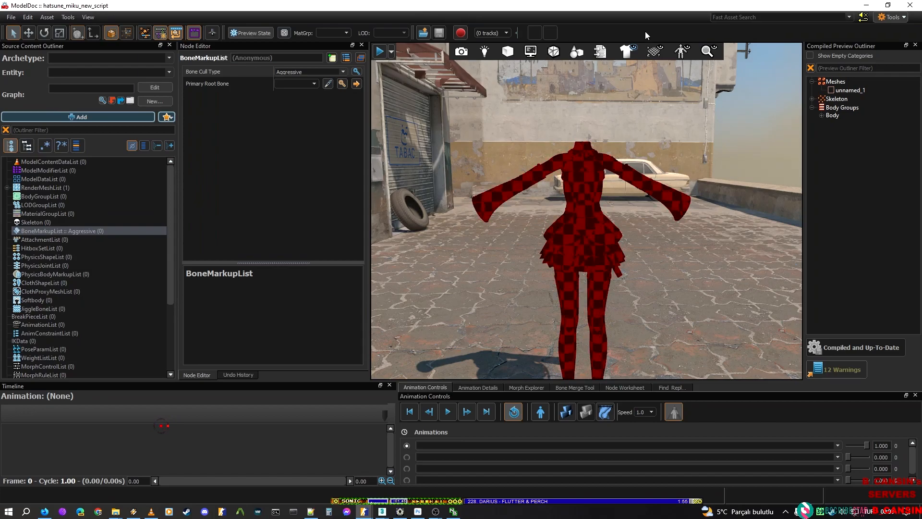
Step: Show the model's skeleton in the preview viewport
{"action": "left_click", "coordinate": [687, 49]}
{"action": "right_click_drag", "start_coordinate": [642, 157], "coordinate": [624, 222]}
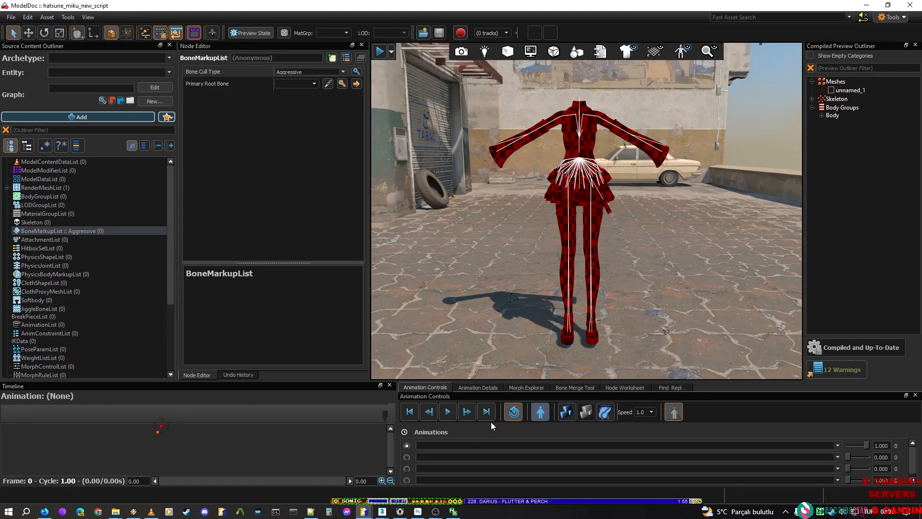
Step: Switch to 3ds Max and examine the character's meshes and bones from several angles in the perspective view
{"action": "mouse_move", "coordinate": [383, 512]}
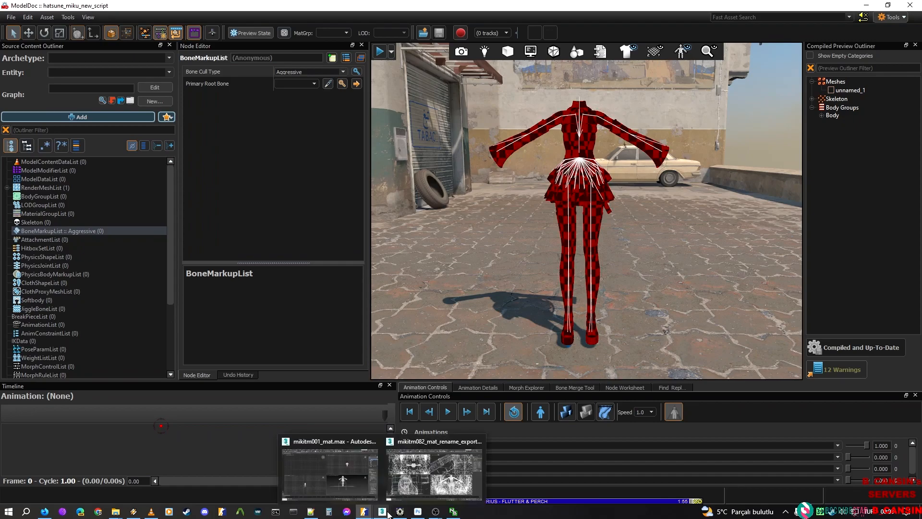
{"action": "left_click", "coordinate": [358, 492]}
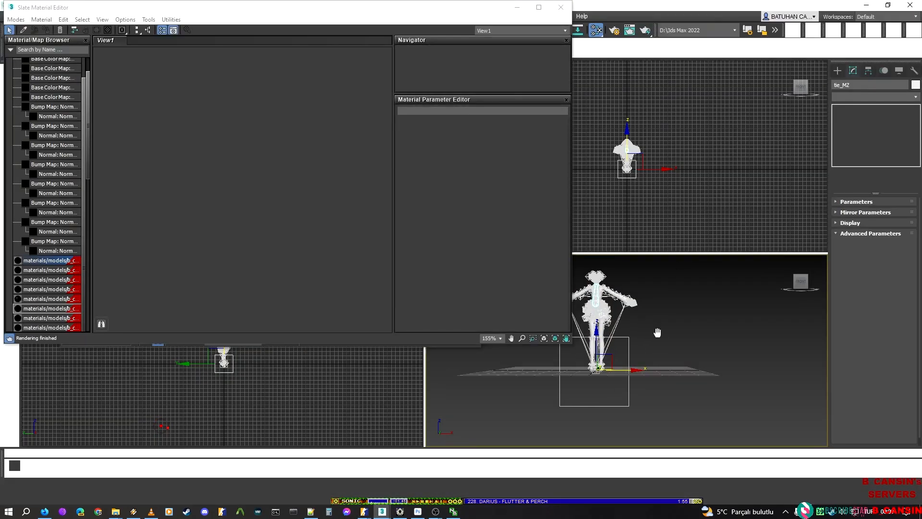
{"action": "middle_click_drag", "start_coordinate": [657, 333], "coordinate": [756, 498]}
{"action": "scroll", "coordinate": [662, 366], "scroll_direction": "up", "scroll_amount": 8}
{"action": "left_click_drag", "start_coordinate": [798, 283], "coordinate": [755, 310]}
{"action": "middle_click_drag", "start_coordinate": [684, 297], "coordinate": [704, 298]}
{"action": "scroll", "coordinate": [741, 377], "scroll_direction": "down", "scroll_amount": 5}
{"action": "middle_click_drag", "start_coordinate": [738, 344], "coordinate": [719, 296]}
{"action": "scroll", "coordinate": [719, 296], "scroll_direction": "down", "scroll_amount": 2}
{"action": "left_click_drag", "start_coordinate": [809, 283], "coordinate": [838, 264]}
{"action": "middle_click_drag", "start_coordinate": [702, 326], "coordinate": [575, 431]}
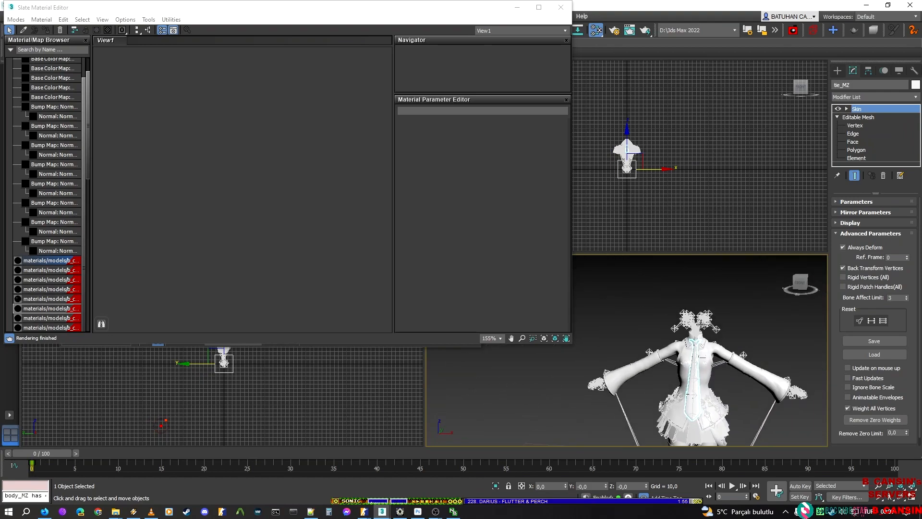
{"action": "scroll", "coordinate": [701, 326], "scroll_direction": "up", "scroll_amount": 4}
{"action": "scroll", "coordinate": [631, 306], "scroll_direction": "down", "scroll_amount": 4}
{"action": "scroll", "coordinate": [632, 303], "scroll_direction": "up", "scroll_amount": 4}
{"action": "scroll", "coordinate": [671, 356], "scroll_direction": "down", "scroll_amount": 5}
{"action": "middle_click_drag", "start_coordinate": [670, 371], "coordinate": [719, 336]}
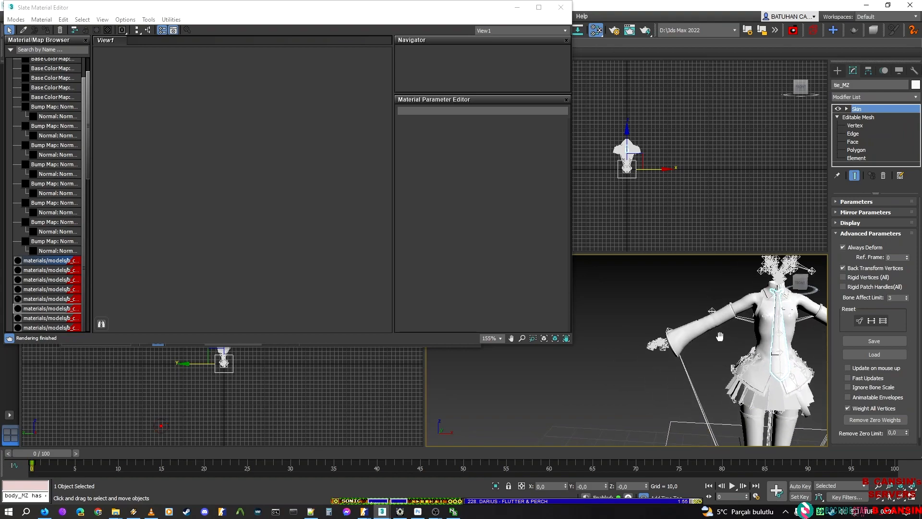
Step: Return to ModelDoc and set the BoneMarkupList's Bone Cull Type to None
{"action": "left_click", "coordinate": [865, 6]}
{"action": "scroll", "coordinate": [612, 174], "scroll_direction": "up", "scroll_amount": 3}
{"action": "key", "text": "a"}
{"action": "right_click_drag", "start_coordinate": [611, 173], "coordinate": [701, 207]}
{"action": "key", "text": "d"}
{"action": "left_click", "coordinate": [331, 72]}
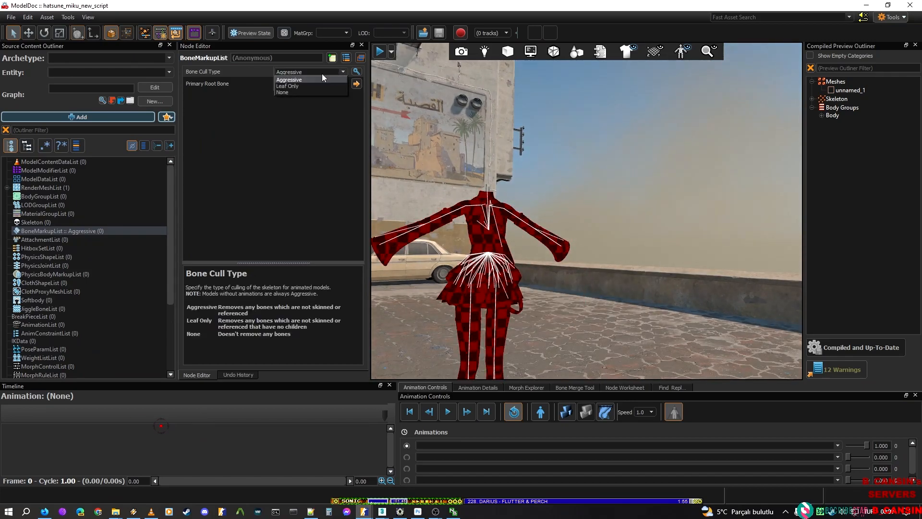
{"action": "left_click", "coordinate": [298, 88]}
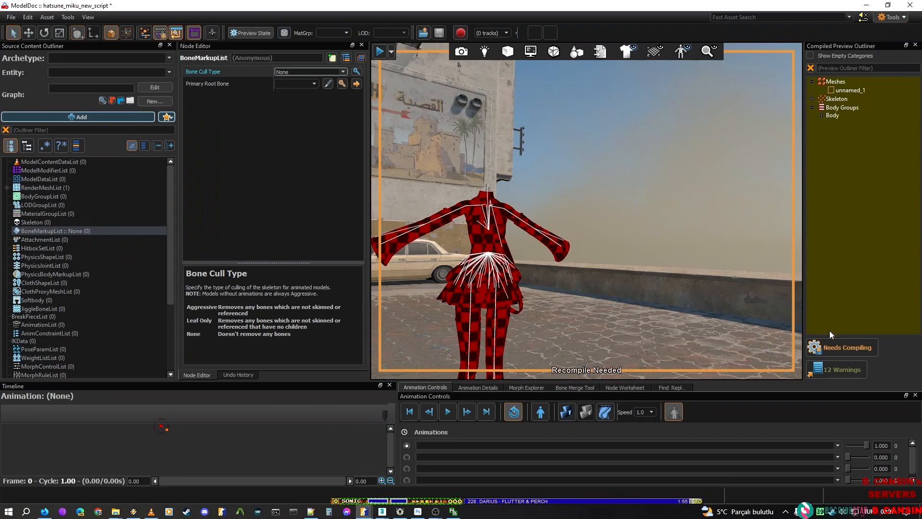
Step: Browse the Primary Root Bone choices and check the BoneMarkupList in the hatsune_miku_sakura_miku_jig_cloth model for reference
{"action": "left_click", "coordinate": [314, 84]}
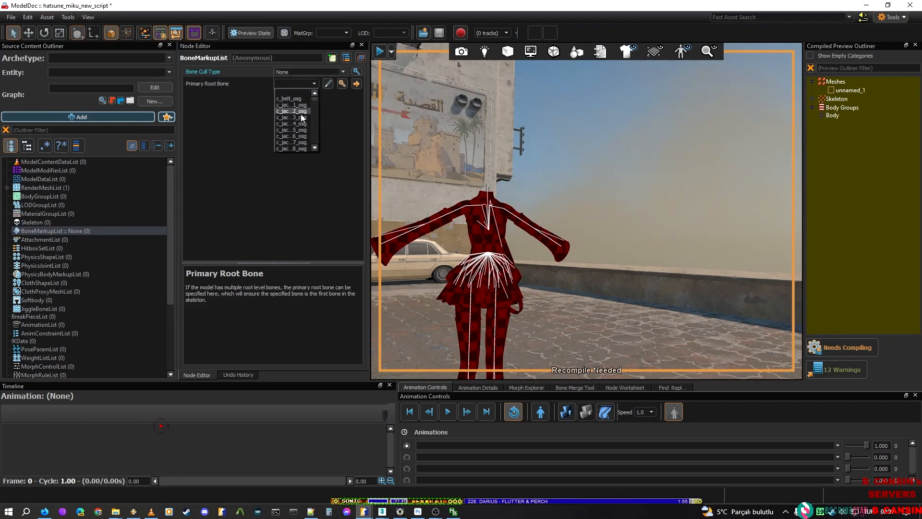
{"action": "scroll", "coordinate": [302, 126], "scroll_direction": "down", "scroll_amount": 10}
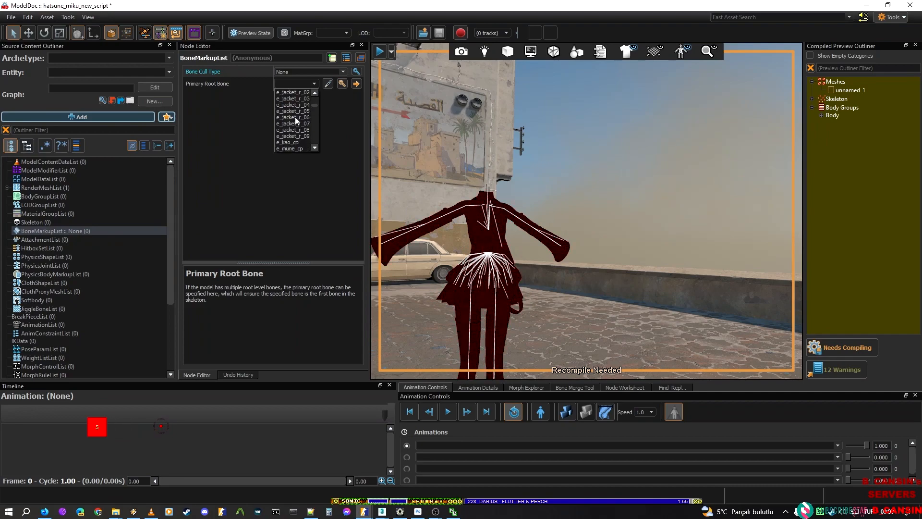
{"action": "left_click", "coordinate": [249, 147]}
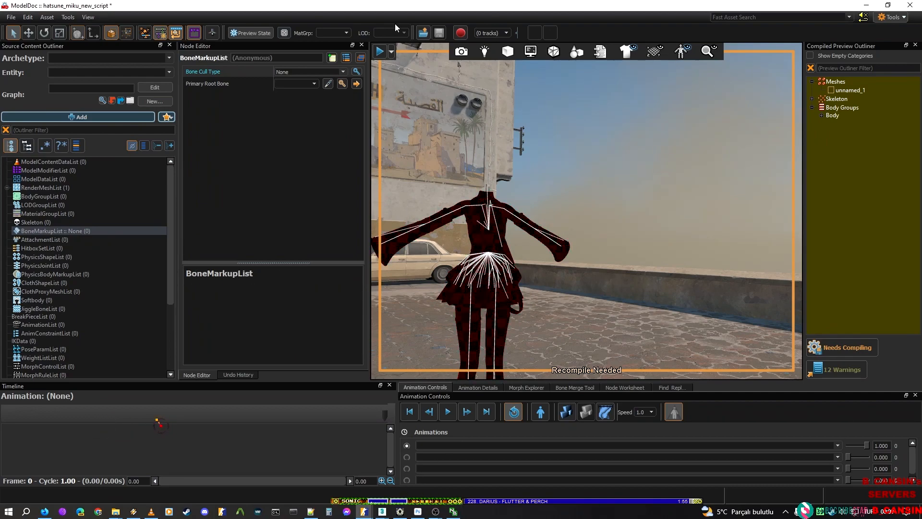
{"action": "mouse_move", "coordinate": [364, 511]}
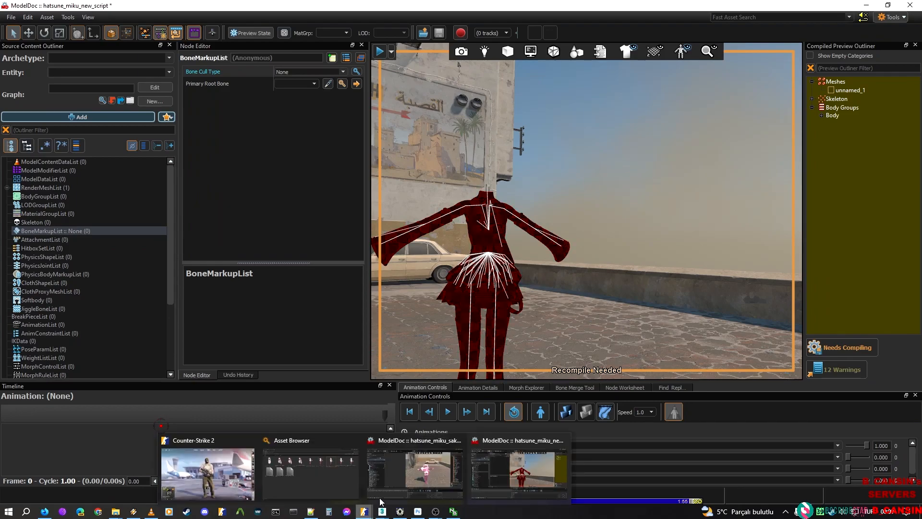
{"action": "left_click", "coordinate": [415, 468]}
{"action": "scroll", "coordinate": [100, 175], "scroll_direction": "down", "scroll_amount": 20}
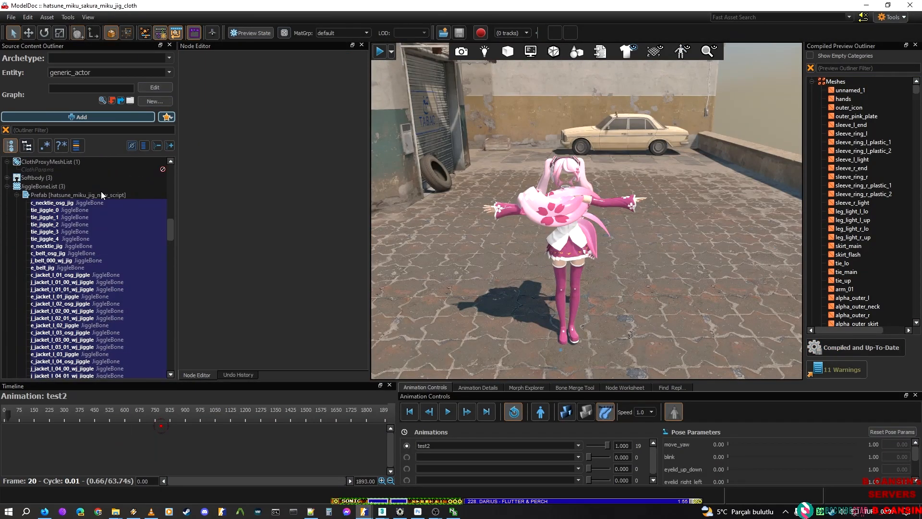
{"action": "left_click", "coordinate": [7, 187]}
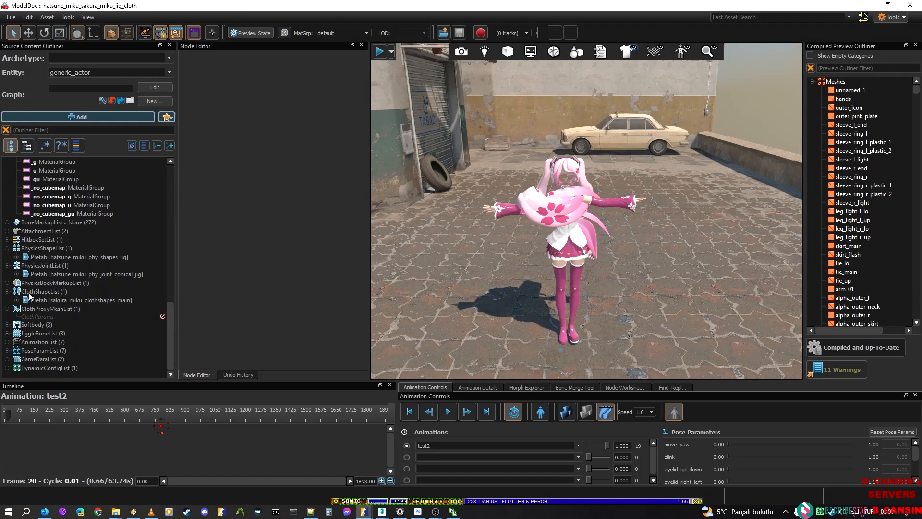
{"action": "left_click", "coordinate": [7, 309]}
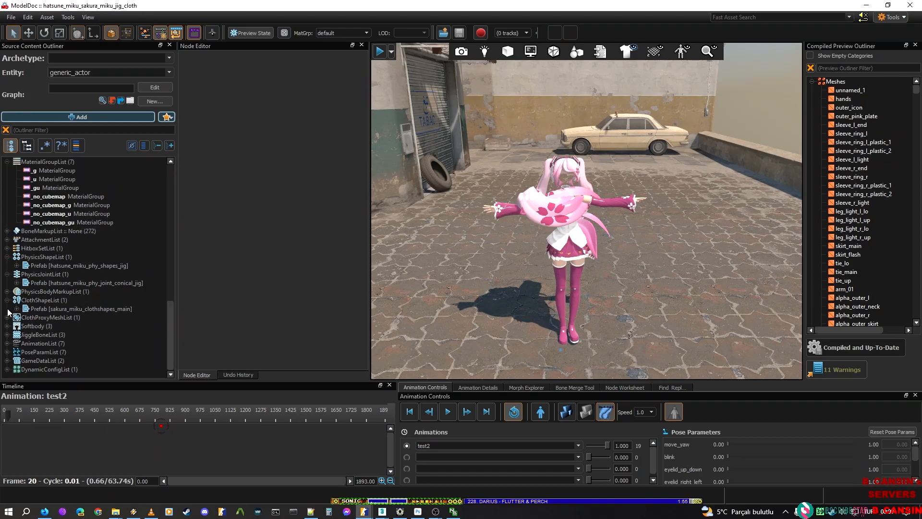
{"action": "left_click", "coordinate": [7, 231]}
{"action": "double_click", "coordinate": [14, 232]}
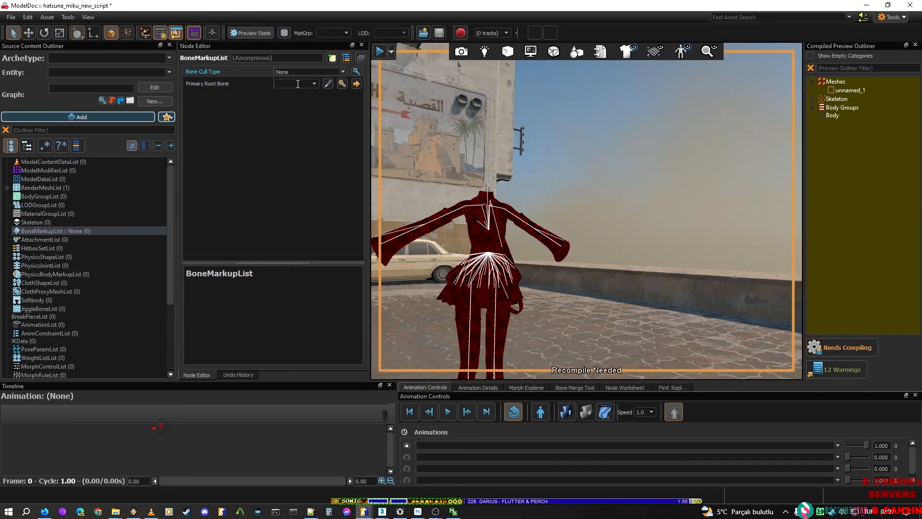
Step: Set the Primary Root Bone of hatsune_miku_new_script's BoneMarkupList to gblctr, and save and compile the model
{"action": "left_click", "coordinate": [288, 85]}
{"action": "type", "text": "gblctr"}
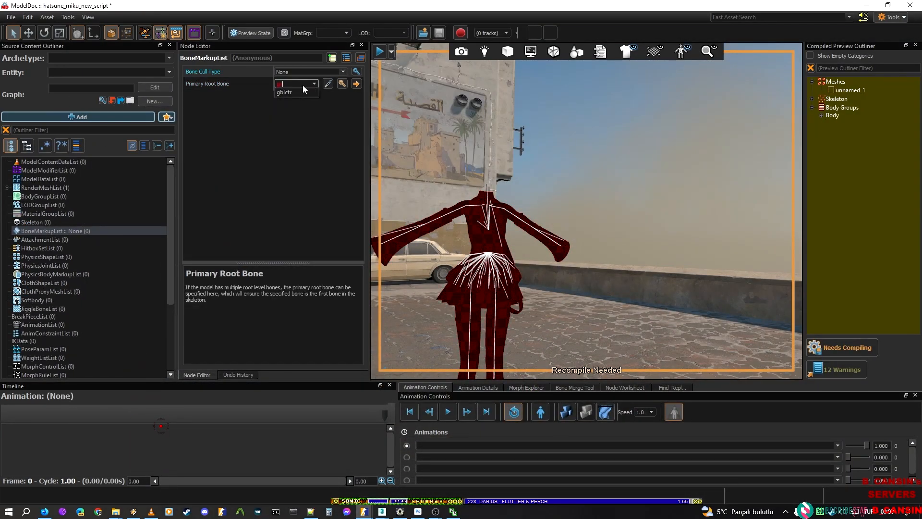
{"action": "left_click", "coordinate": [300, 93]}
{"action": "key", "text": "ctrl+s"}
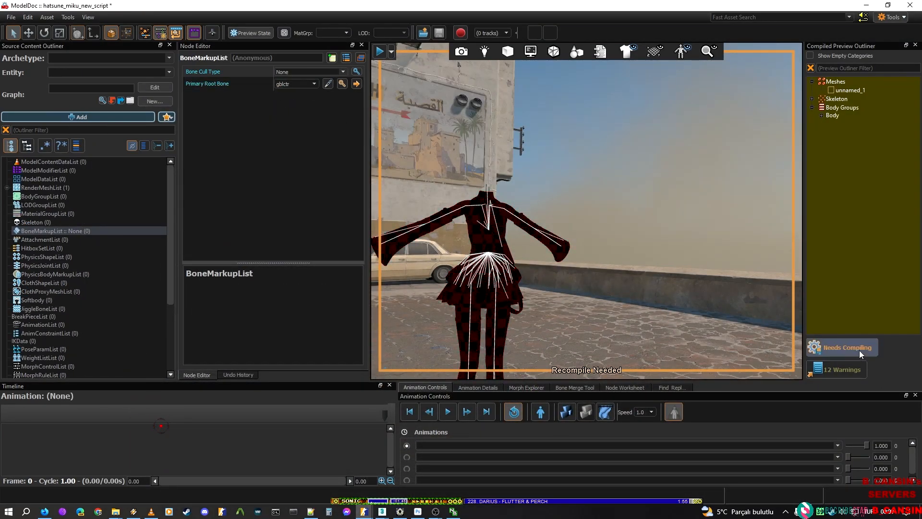
{"action": "right_click_drag", "start_coordinate": [686, 216], "coordinate": [624, 255]}
{"action": "key", "text": "w"}
{"action": "key", "text": "s"}
{"action": "left_click", "coordinate": [207, 83]}
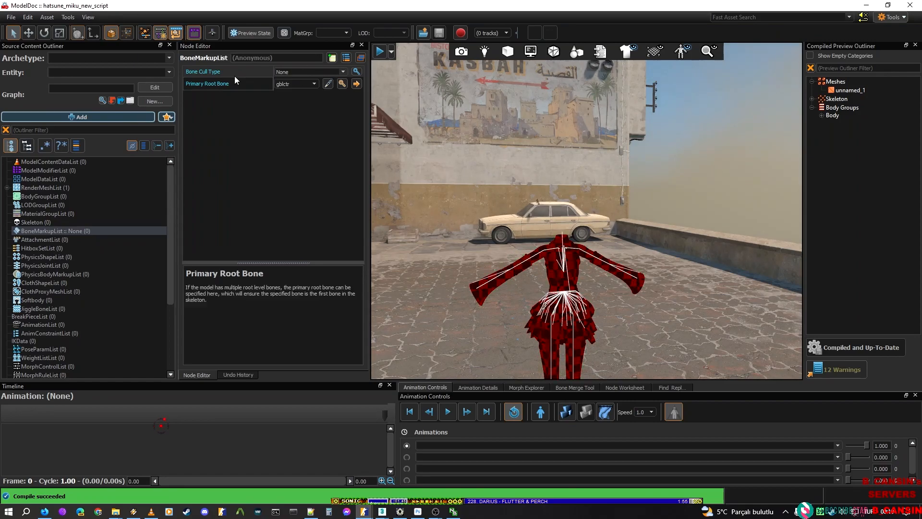
{"action": "left_click", "coordinate": [203, 72]}
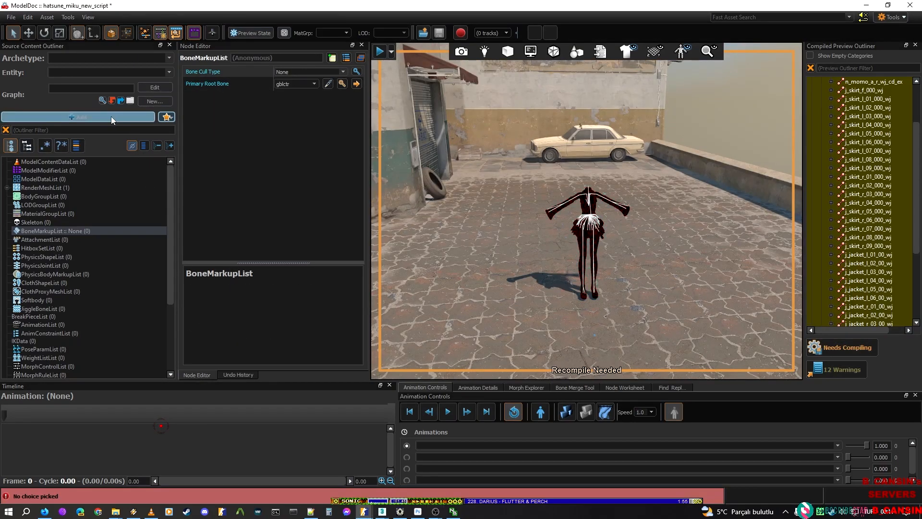
Step: Add bone markups with a keep flag for every used bone through the Flags Bones To Keep node type
{"action": "left_click", "coordinate": [111, 116]}
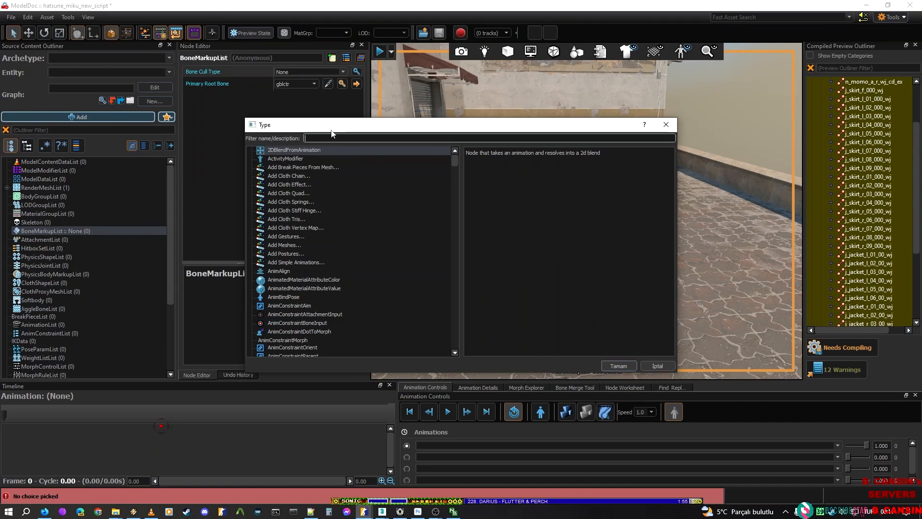
{"action": "type", "text": "bne"}
{"action": "key", "text": "BackSpace"}
{"action": "key", "text": "BackSpace"}
{"action": "key", "text": "BackSpace"}
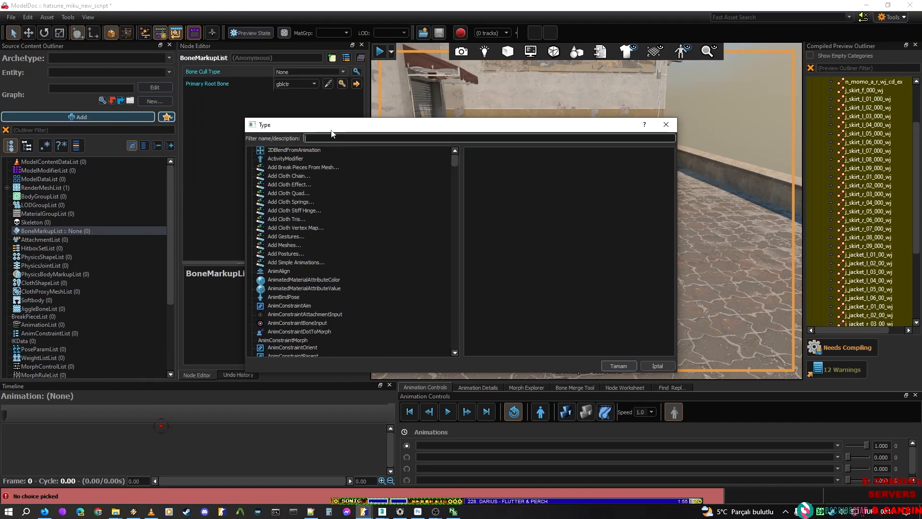
{"action": "type", "text": "bone"}
{"action": "type", "text": "n"}
{"action": "key", "text": "BackSpace"}
{"action": "type", "text": "m"}
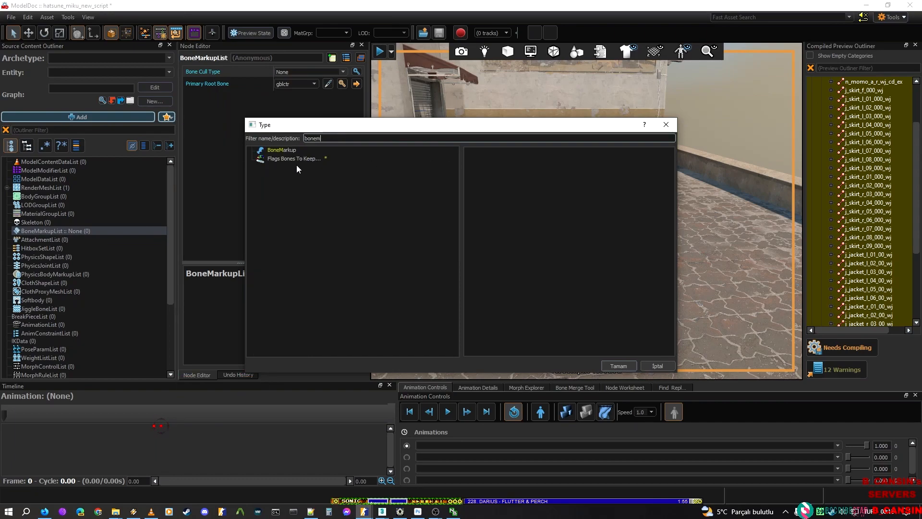
{"action": "left_click", "coordinate": [384, 160]}
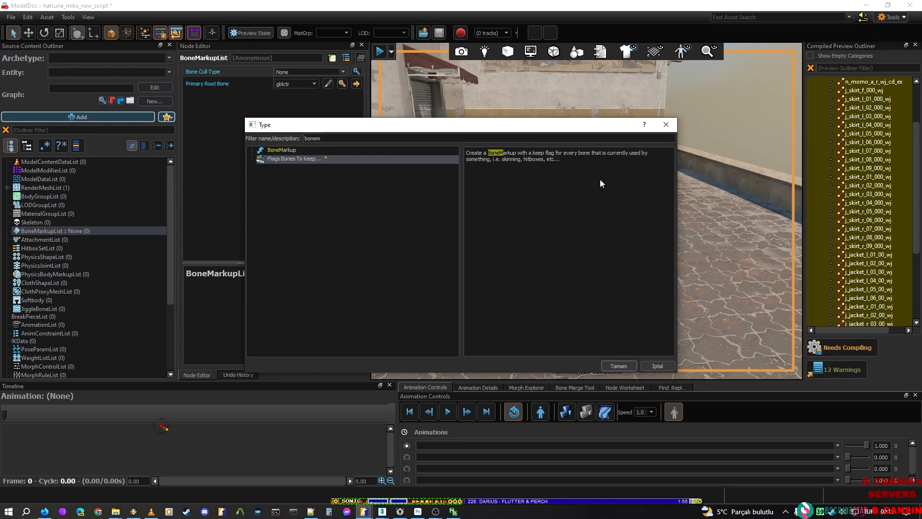
{"action": "left_click", "coordinate": [615, 366]}
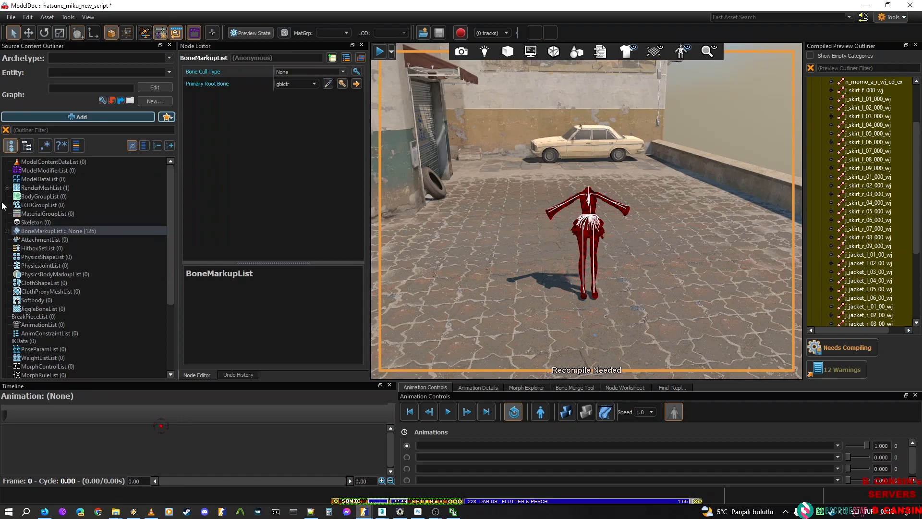
Step: Expand BoneMarkupList to review its bone markups, and compile the model to check the preview
{"action": "left_click", "coordinate": [8, 231]}
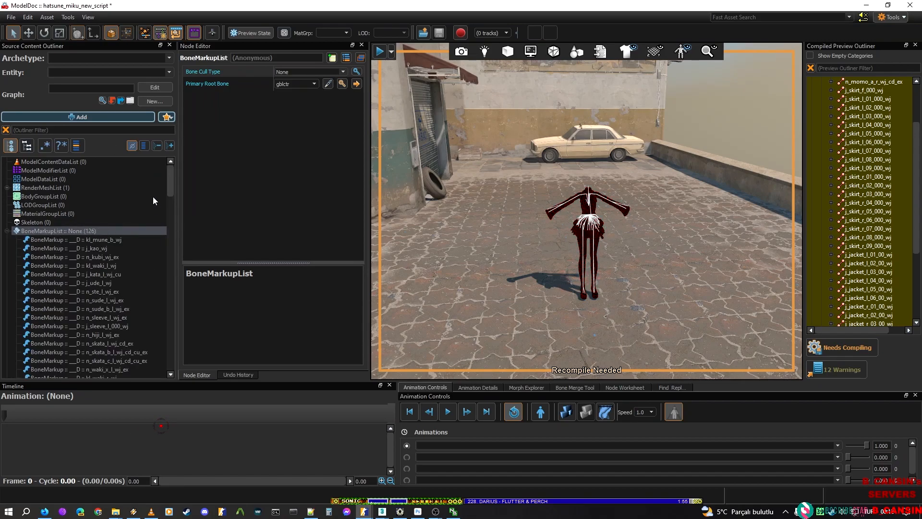
{"action": "left_click_drag", "start_coordinate": [171, 180], "coordinate": [145, 179]}
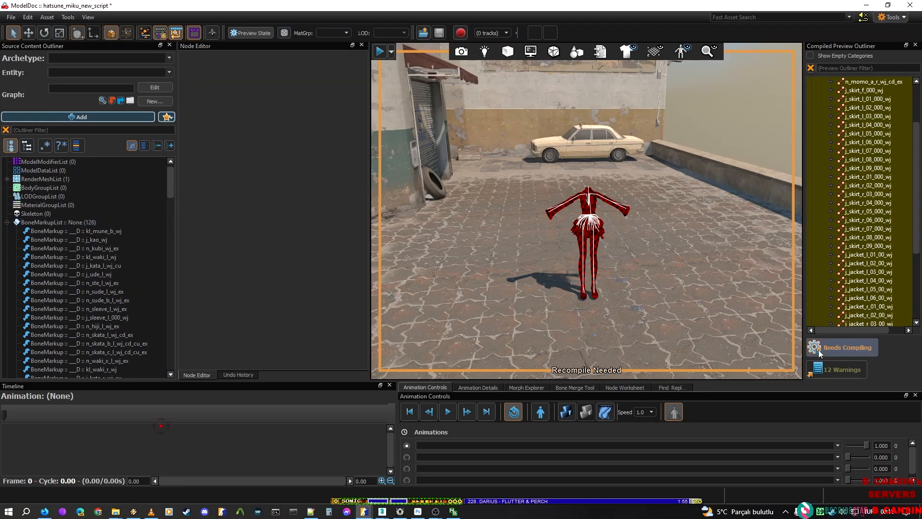
{"action": "scroll", "coordinate": [552, 209], "scroll_direction": "up", "scroll_amount": 3}
{"action": "scroll", "coordinate": [543, 209], "scroll_direction": "up", "scroll_amount": 3}
{"action": "scroll", "coordinate": [542, 209], "scroll_direction": "down", "scroll_amount": 5}
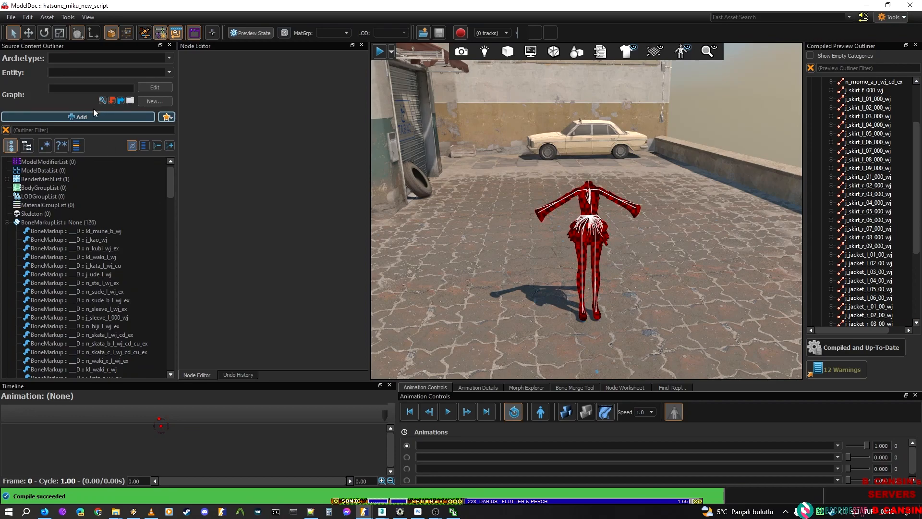
Step: Switch to 3ds Max, minimize the Slate Material Editor, and export the scene to new_script as a Valve SMD file named idlea
{"action": "mouse_move", "coordinate": [382, 512]}
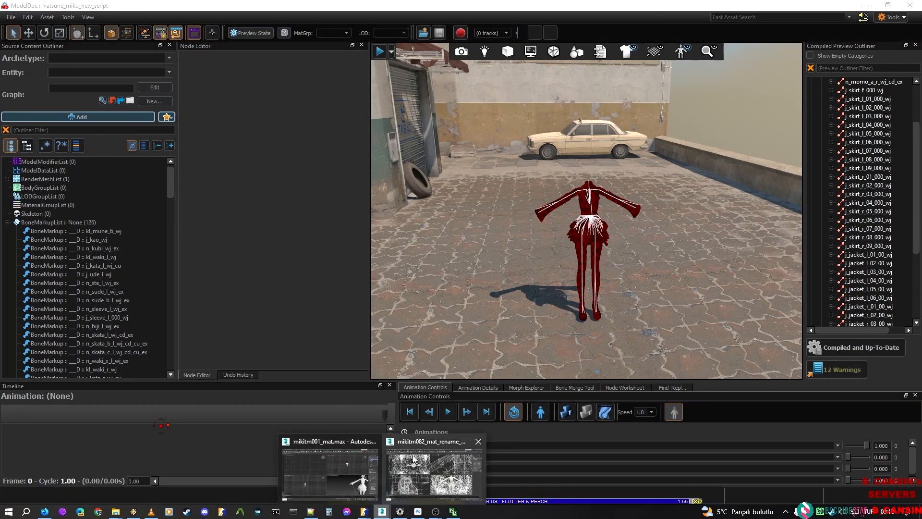
{"action": "left_click", "coordinate": [357, 493]}
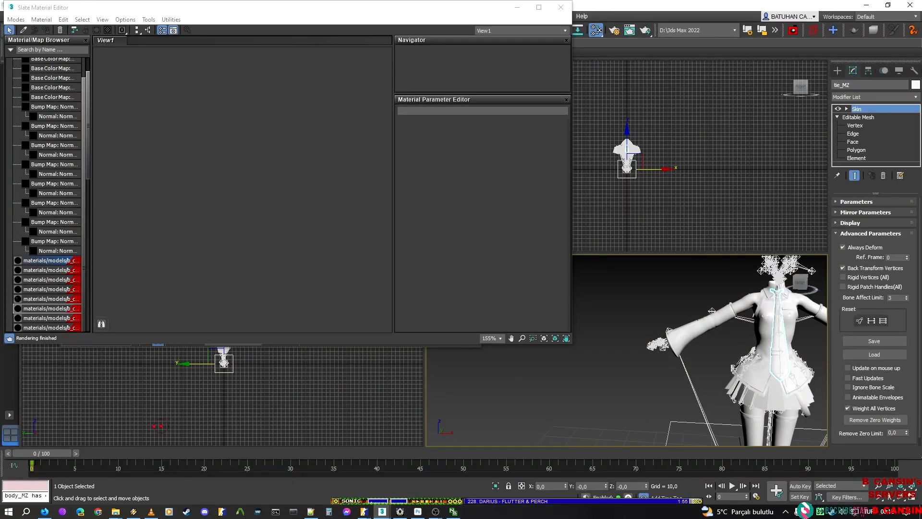
{"action": "left_click", "coordinate": [517, 7]}
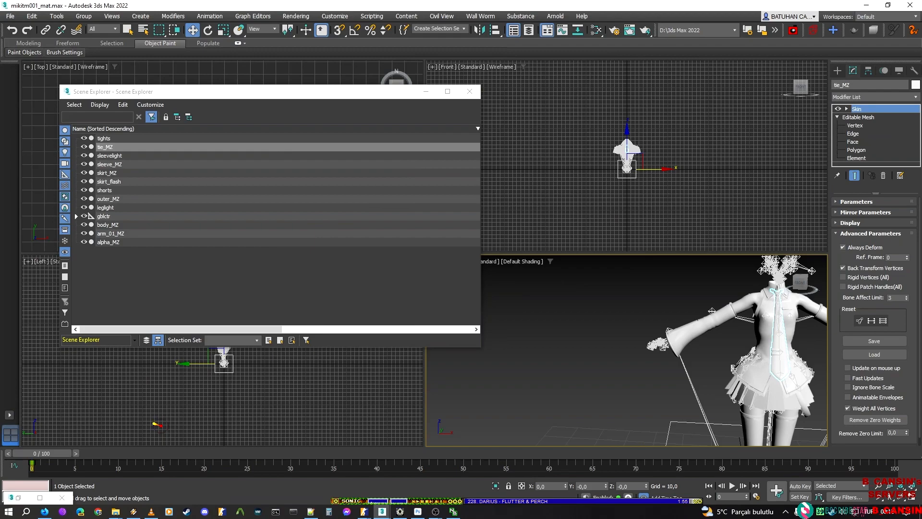
{"action": "left_click", "coordinate": [10, 16]}
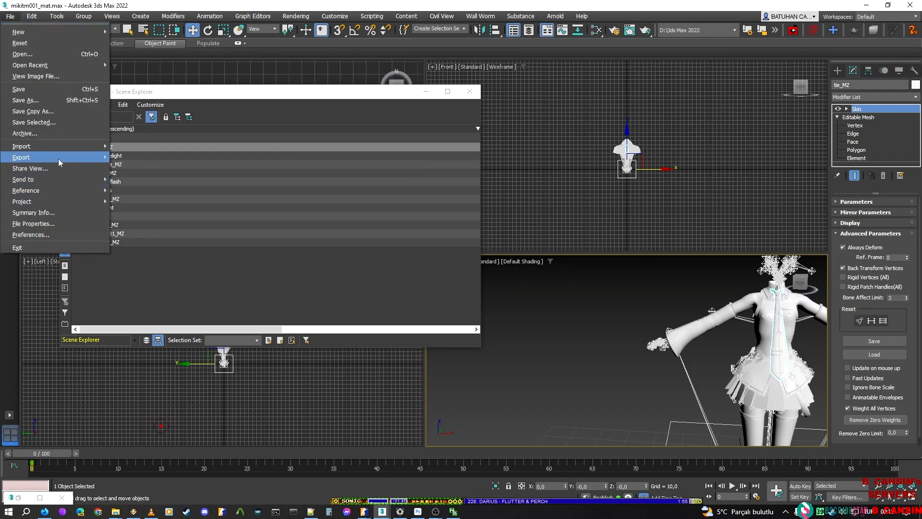
{"action": "mouse_move", "coordinate": [59, 159]}
{"action": "left_click", "coordinate": [140, 157]}
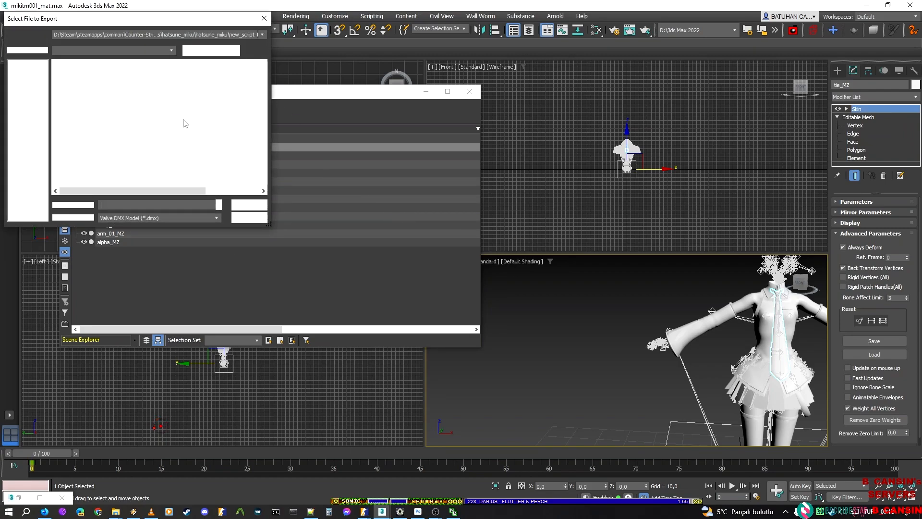
{"action": "left_click", "coordinate": [156, 289]}
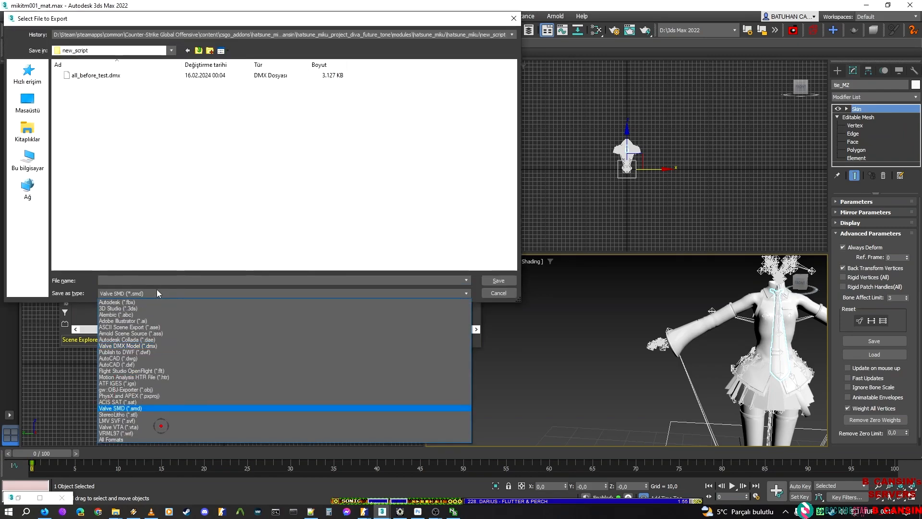
{"action": "left_click", "coordinate": [138, 409]}
{"action": "left_click", "coordinate": [184, 280]}
{"action": "type", "text": "idlea"}
{"action": "key", "text": "Return"}
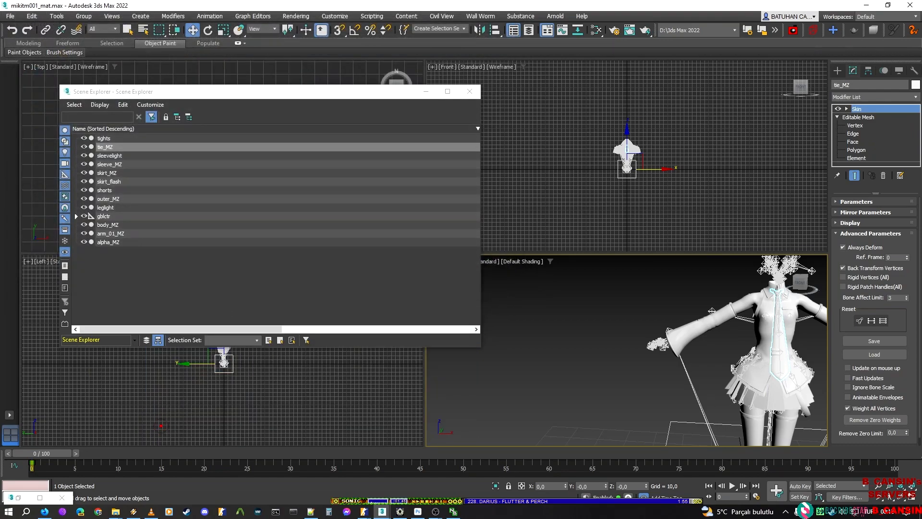
{"action": "left_click", "coordinate": [480, 297]}
Step: Export the scene to new_script as a Valve SMD file named idle, entering 1 in the export options
{"action": "left_click", "coordinate": [9, 16]}
{"action": "mouse_move", "coordinate": [46, 158]}
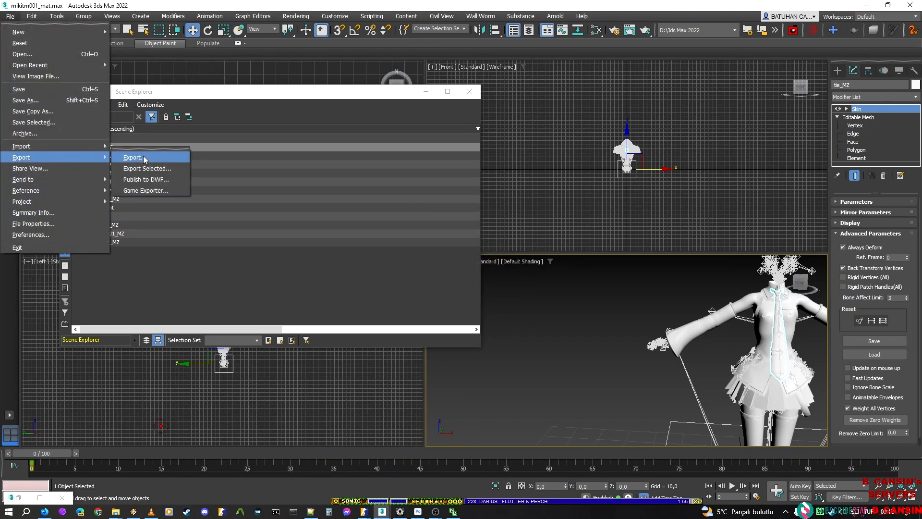
{"action": "left_click", "coordinate": [144, 158]}
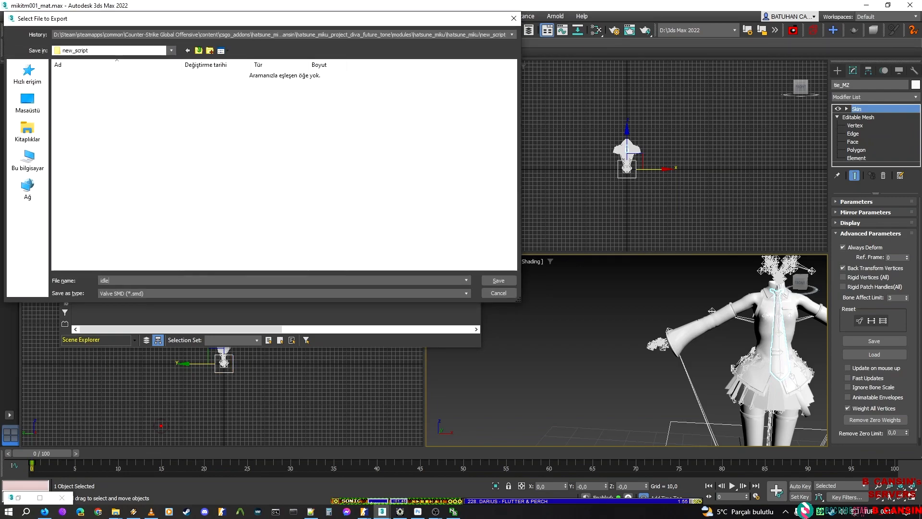
{"action": "key", "text": "Return"}
{"action": "double_click", "coordinate": [475, 232]}
{"action": "type", "text": "1"}
{"action": "left_click", "coordinate": [441, 295]}
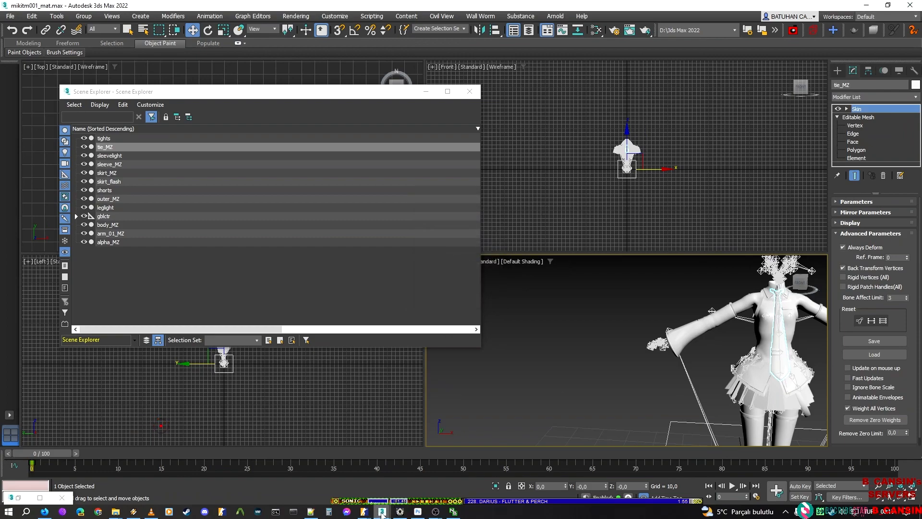
Step: Switch to ModelDoc for hatsune_miku_new_script, add an AnimFile node using idle.smd from new_script, and save and compile the model
{"action": "mouse_move", "coordinate": [365, 511]}
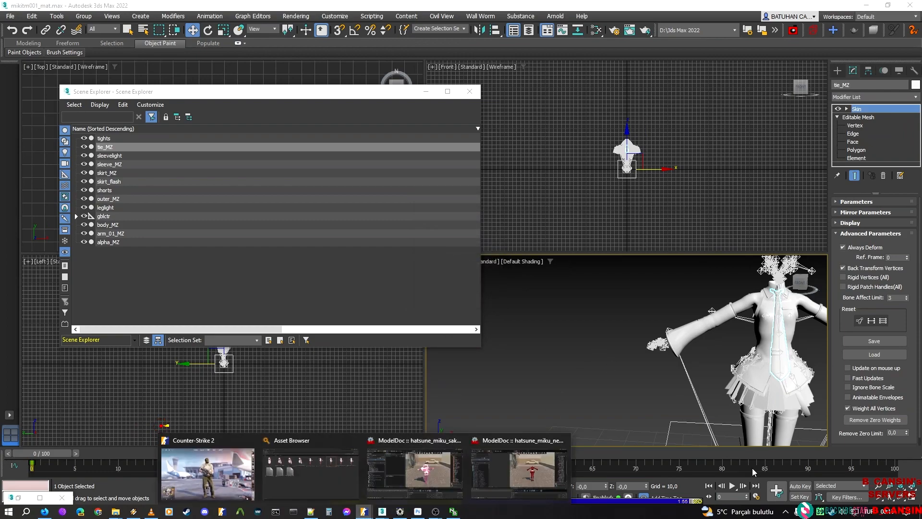
{"action": "left_click", "coordinate": [526, 468]}
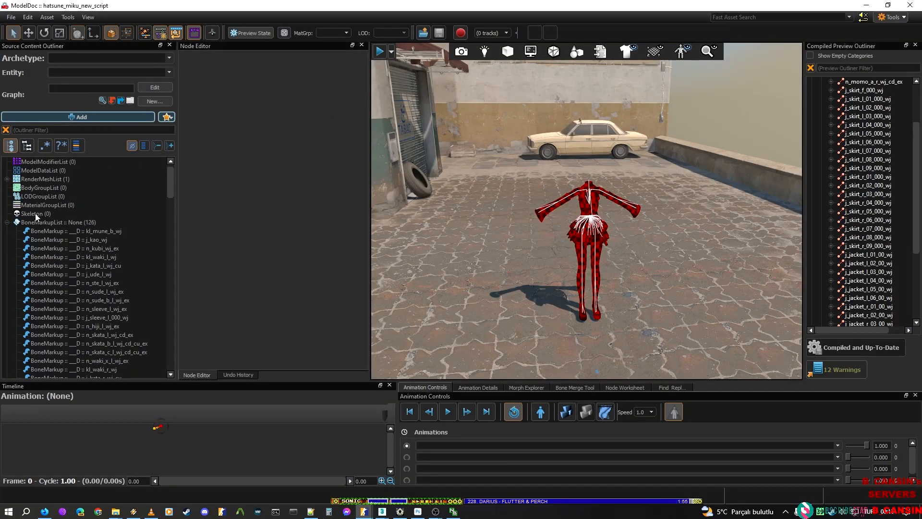
{"action": "left_click", "coordinate": [75, 119]}
{"action": "type", "text": "animf"}
{"action": "key", "text": "Return"}
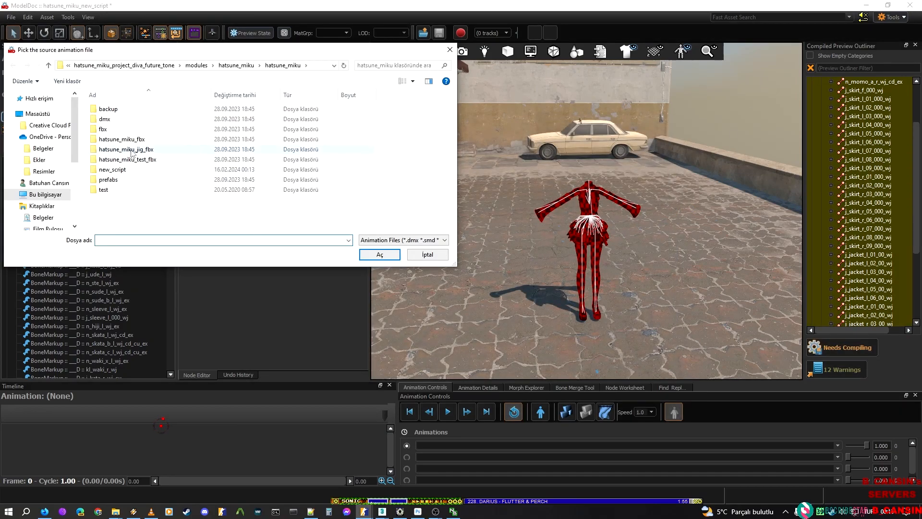
{"action": "left_click", "coordinate": [119, 173]}
{"action": "key", "text": "Return"}
{"action": "double_click", "coordinate": [115, 119]}
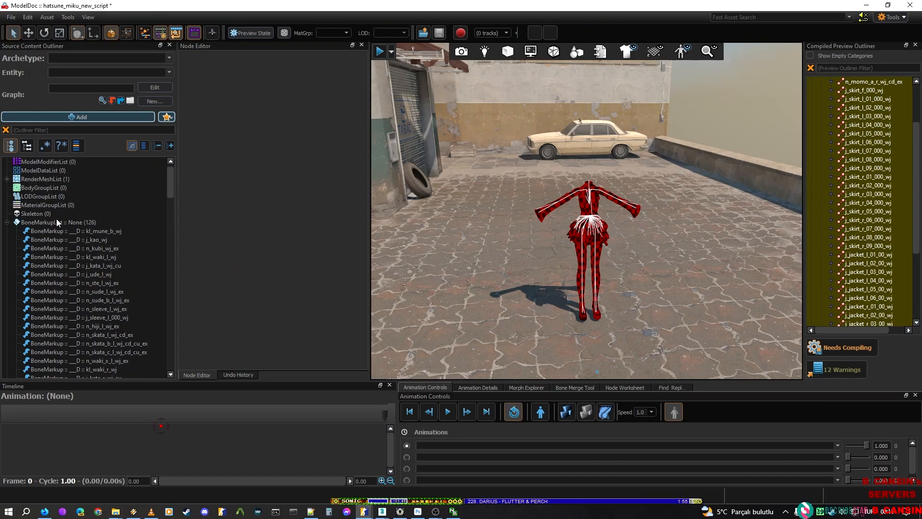
{"action": "left_click", "coordinate": [855, 355]}
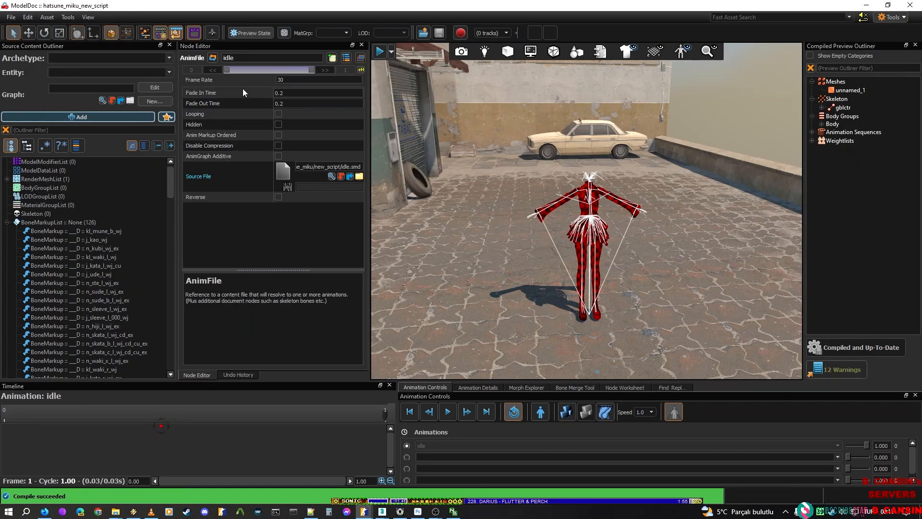
Step: Examine the idle AnimFile node and inspect the model's mesh and bones up close in the preview
{"action": "scroll", "coordinate": [67, 234], "scroll_direction": "down", "scroll_amount": 20}
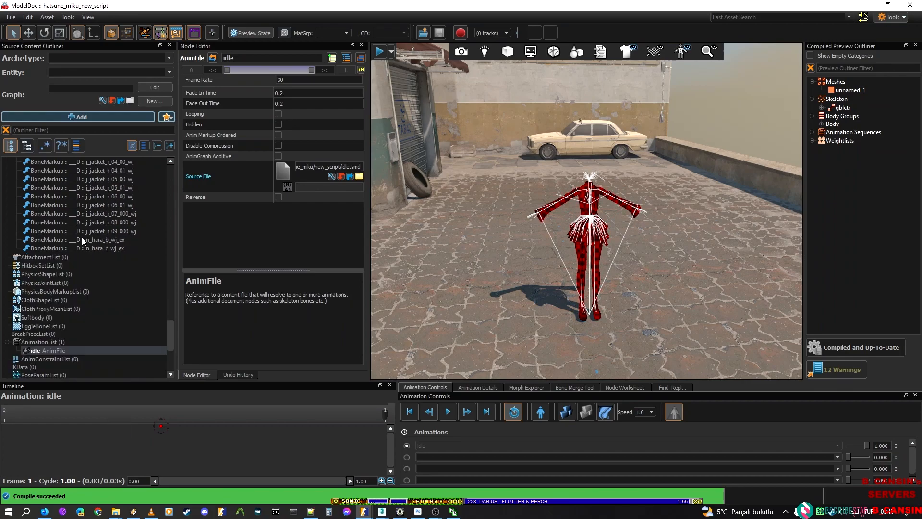
{"action": "scroll", "coordinate": [81, 238], "scroll_direction": "down", "scroll_amount": 5}
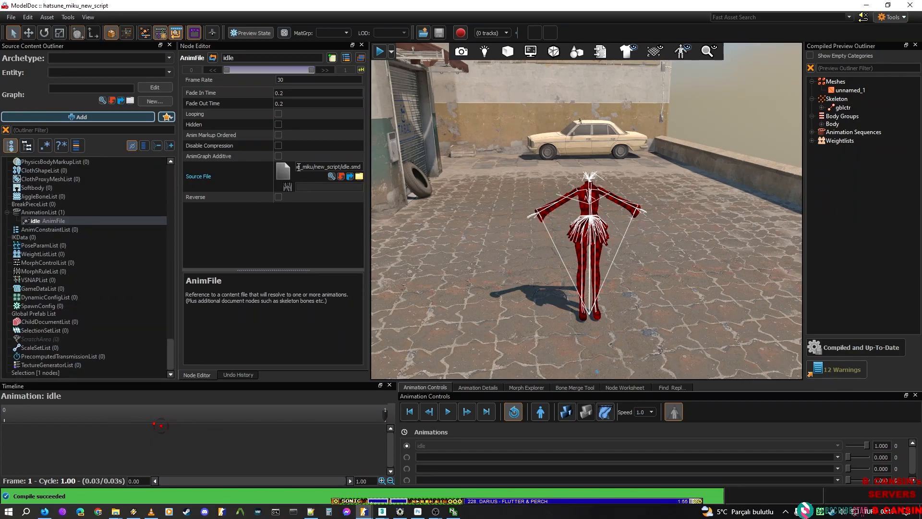
{"action": "right_click_drag", "start_coordinate": [543, 236], "coordinate": [574, 250]}
{"action": "key", "text": "w"}
{"action": "key", "text": "a"}
{"action": "key", "text": "w"}
{"action": "key", "text": "d"}
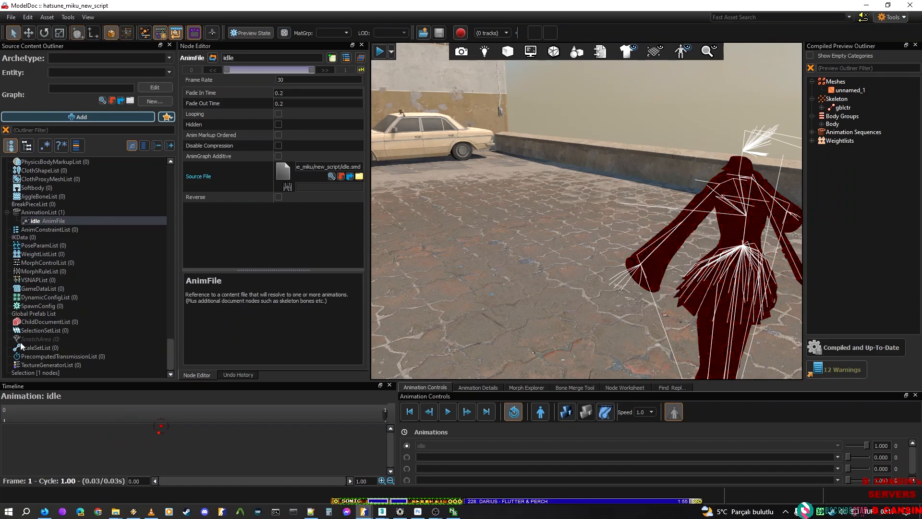
Step: Collapse AnimationList and look through the settings of the other node lists in the outliner
{"action": "scroll", "coordinate": [41, 248], "scroll_direction": "up", "scroll_amount": 3}
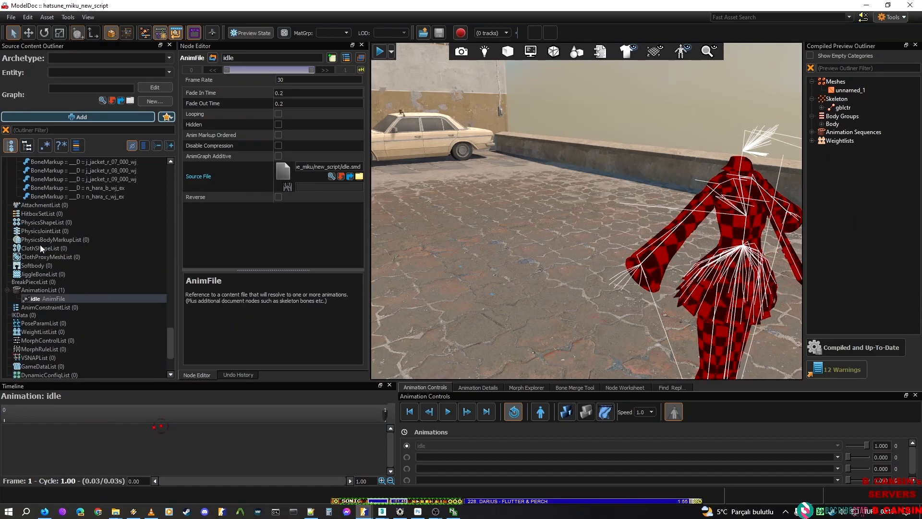
{"action": "left_click", "coordinate": [7, 290]}
{"action": "scroll", "coordinate": [37, 298], "scroll_direction": "up", "scroll_amount": 1}
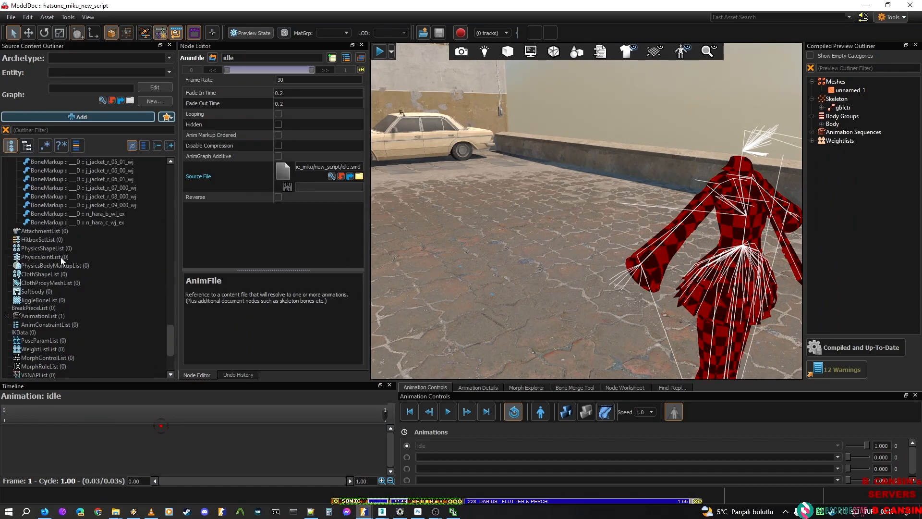
{"action": "left_click", "coordinate": [61, 256]}
{"action": "left_click", "coordinate": [55, 282]}
{"action": "key", "text": "Down"}
{"action": "key", "text": "Down"}
{"action": "key", "text": "Down"}
{"action": "key", "text": "Down"}
{"action": "key", "text": "Down"}
{"action": "key", "text": "Down"}
{"action": "key", "text": "Down"}
{"action": "key", "text": "Down"}
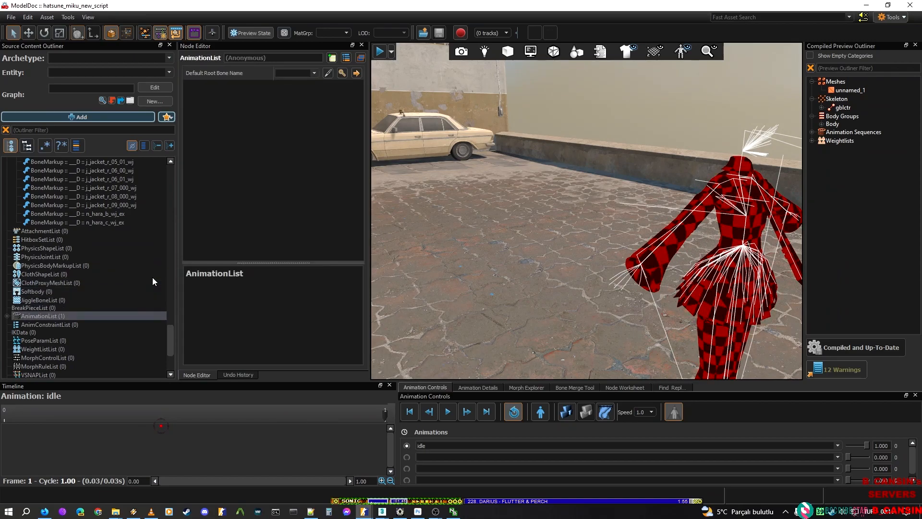
{"action": "scroll", "coordinate": [147, 282], "scroll_direction": "up", "scroll_amount": 20}
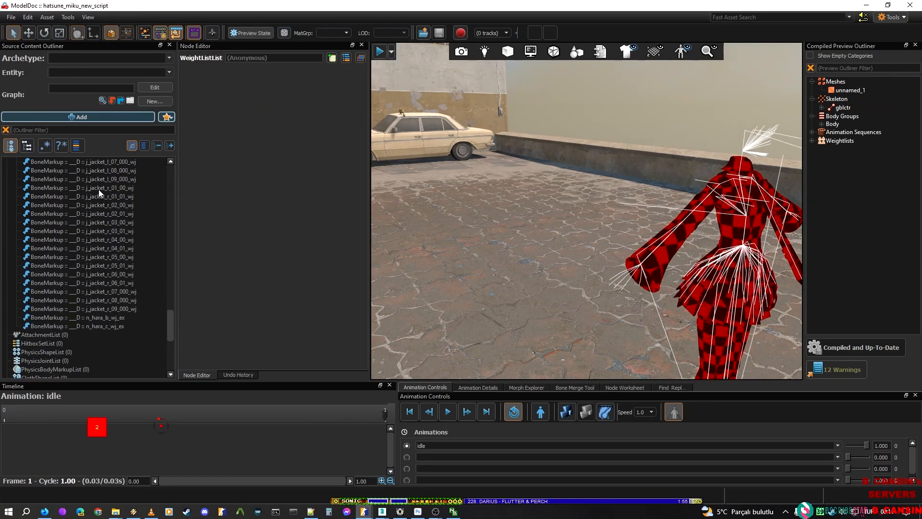
{"action": "scroll", "coordinate": [104, 215], "scroll_direction": "up", "scroll_amount": 3}
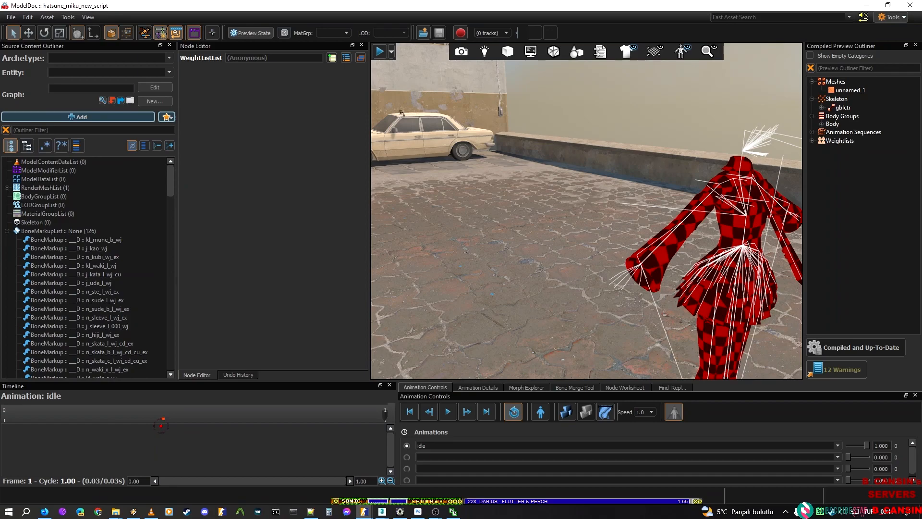
Step: Add a BoneMarkup to BoneMarkupList without picking a target bone
{"action": "right_click", "coordinate": [91, 231]}
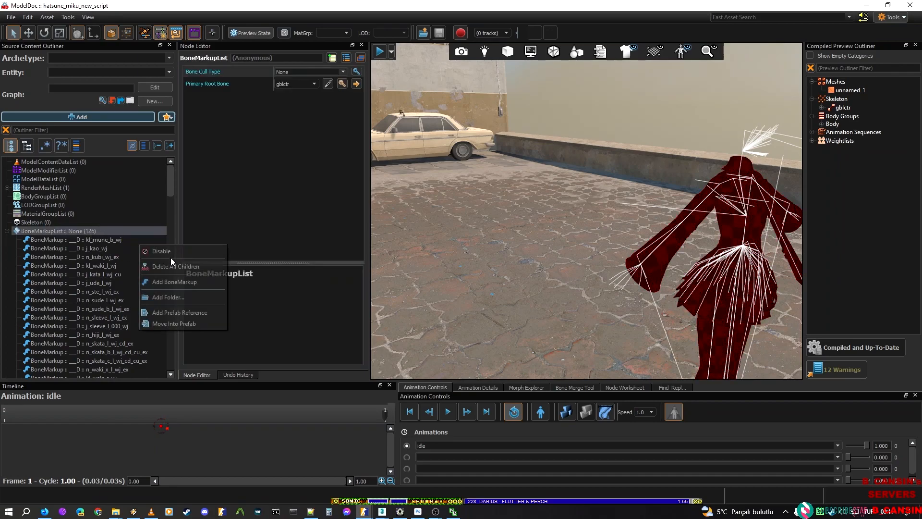
{"action": "left_click", "coordinate": [188, 281]}
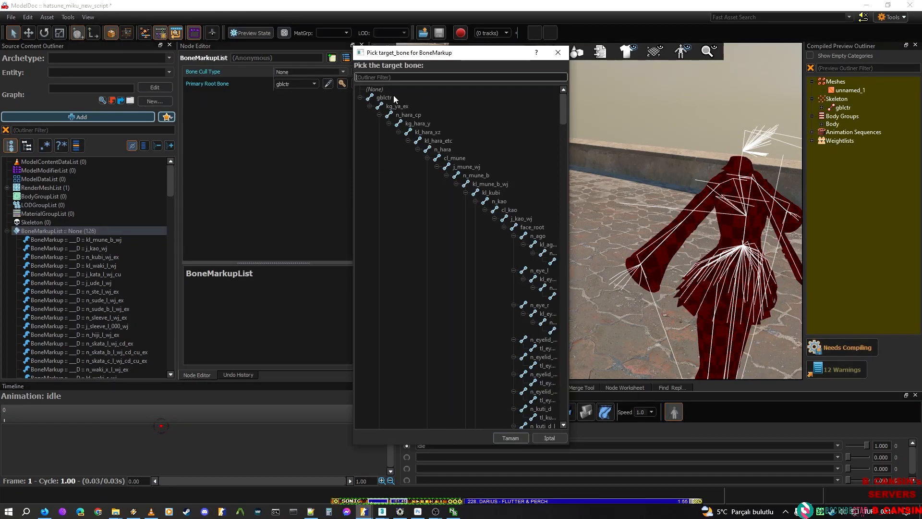
{"action": "left_click", "coordinate": [553, 437]}
{"action": "right_click", "coordinate": [51, 231]}
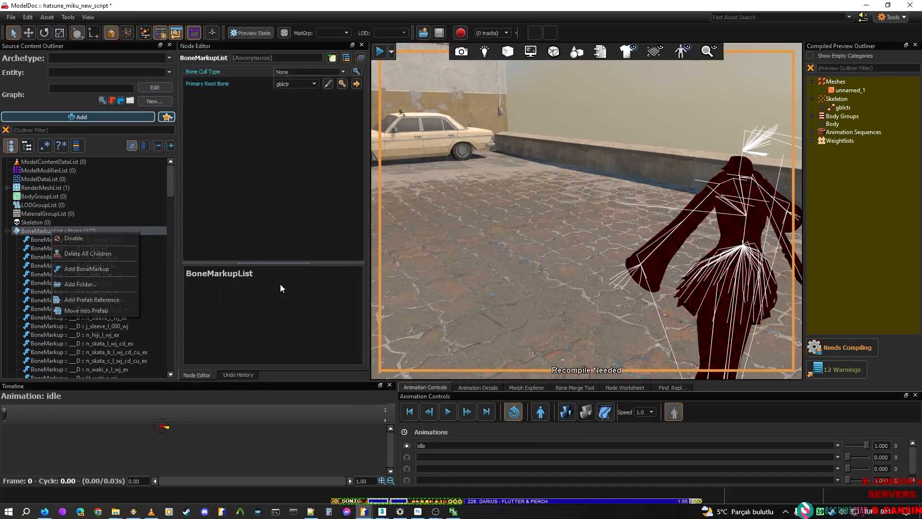
Step: Try to add another node by searching the node types for bonema, and save and compile the model
{"action": "left_click", "coordinate": [95, 116]}
{"action": "type", "text": "bonema"}
{"action": "key", "text": "Down"}
{"action": "key", "text": "Return"}
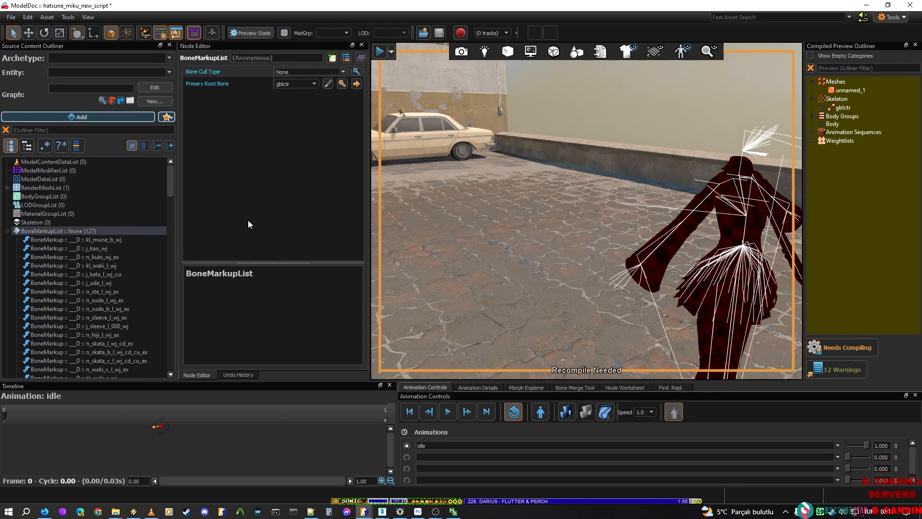
{"action": "key", "text": "ctrl+s"}
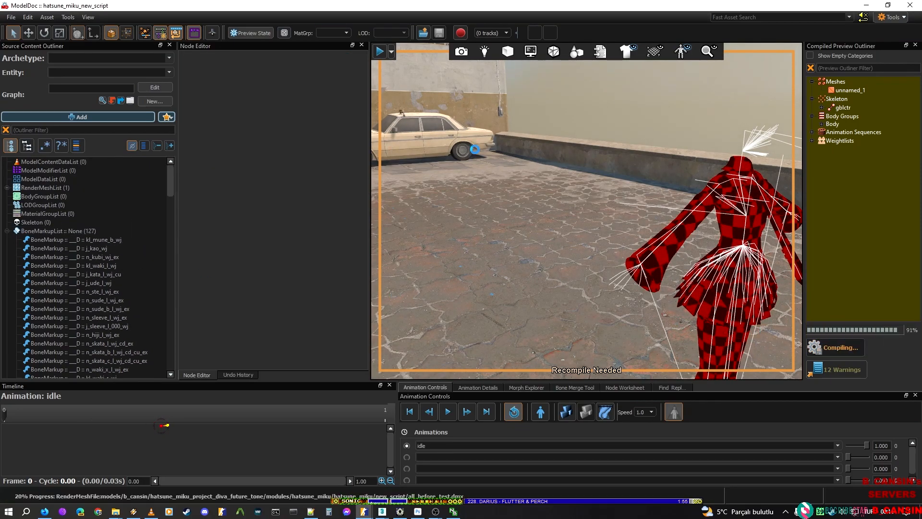
Step: Inspect the compiled preview and the all_before_test.dmx render mesh settings, and hide the empty node lists in the outliner
{"action": "right_click_drag", "start_coordinate": [533, 143], "coordinate": [562, 192]}
{"action": "key", "text": "w"}
{"action": "key", "text": "s"}
{"action": "left_click", "coordinate": [7, 231]}
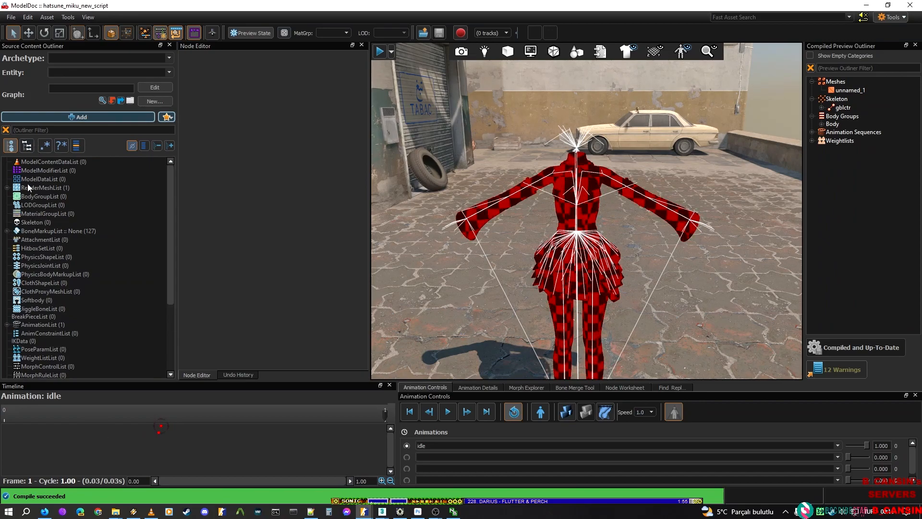
{"action": "left_click", "coordinate": [7, 188]}
{"action": "left_click", "coordinate": [28, 196]}
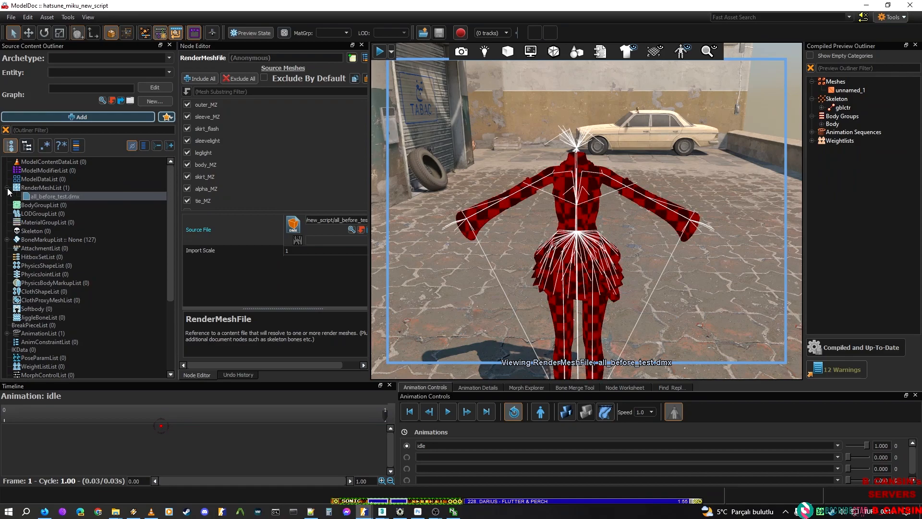
{"action": "scroll", "coordinate": [69, 346], "scroll_direction": "down", "scroll_amount": 4}
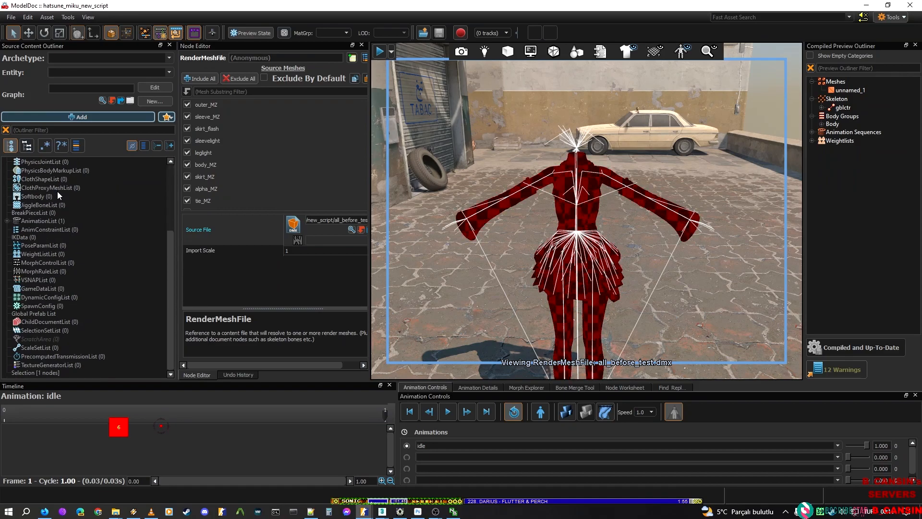
{"action": "scroll", "coordinate": [69, 347], "scroll_direction": "up", "scroll_amount": 4}
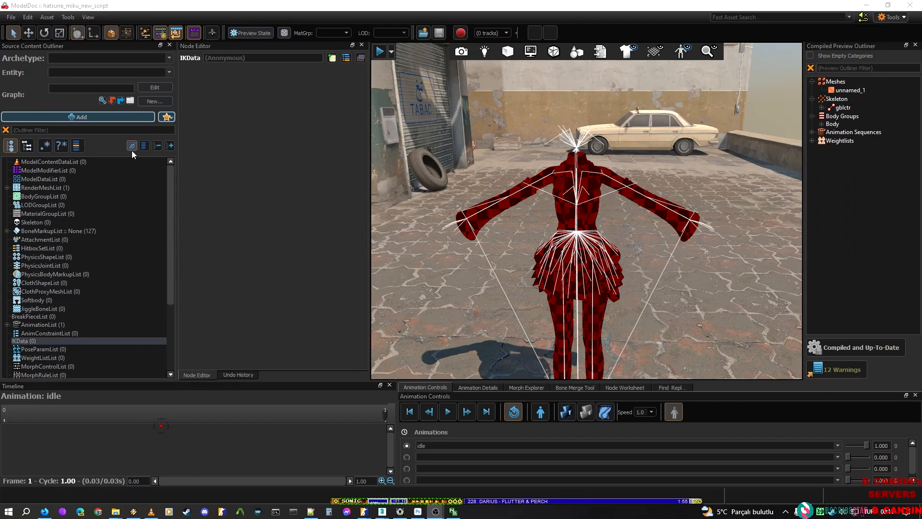
{"action": "left_click", "coordinate": [133, 147]}
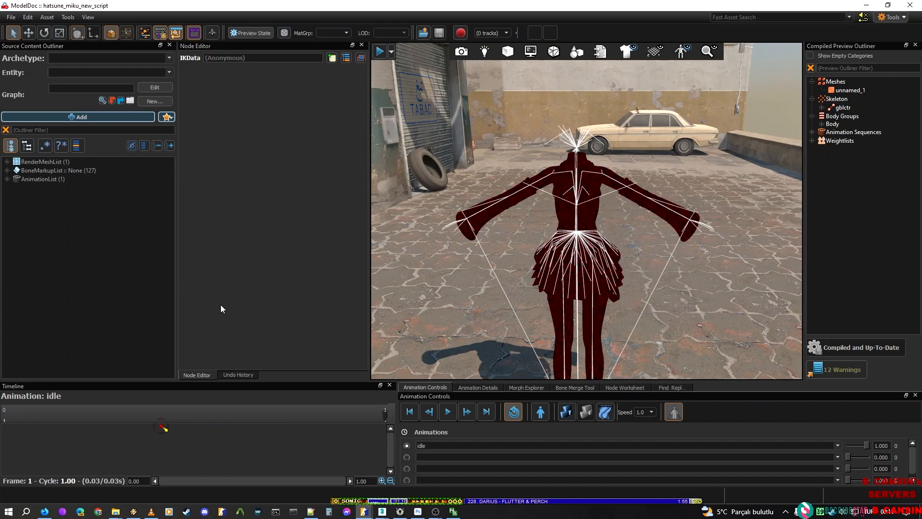
{"action": "right_click_drag", "start_coordinate": [596, 100], "coordinate": [578, 129]}
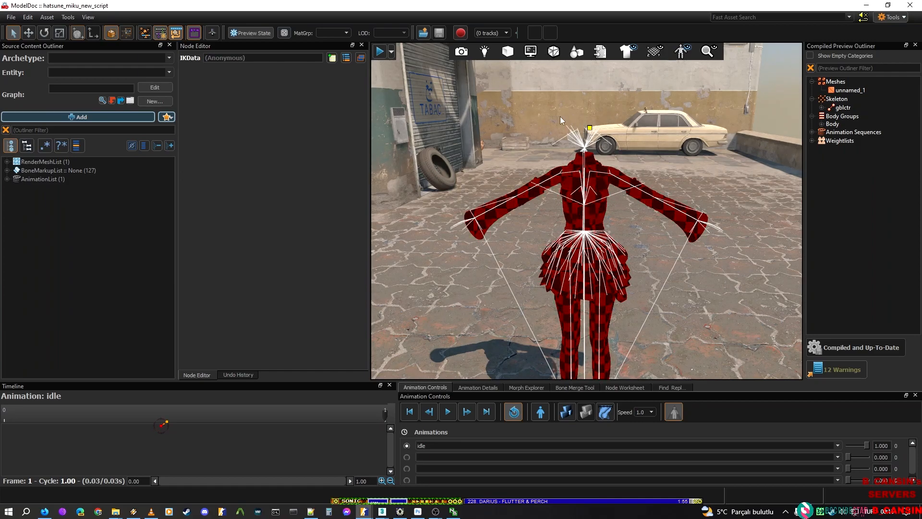
Step: Open the Material Editor and start a new material
{"action": "left_click", "coordinate": [897, 18]}
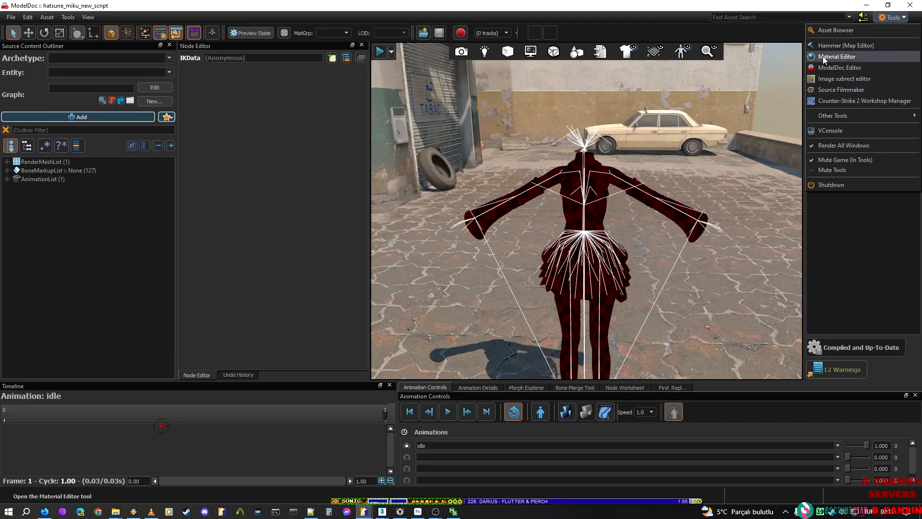
{"action": "left_click", "coordinate": [867, 58]}
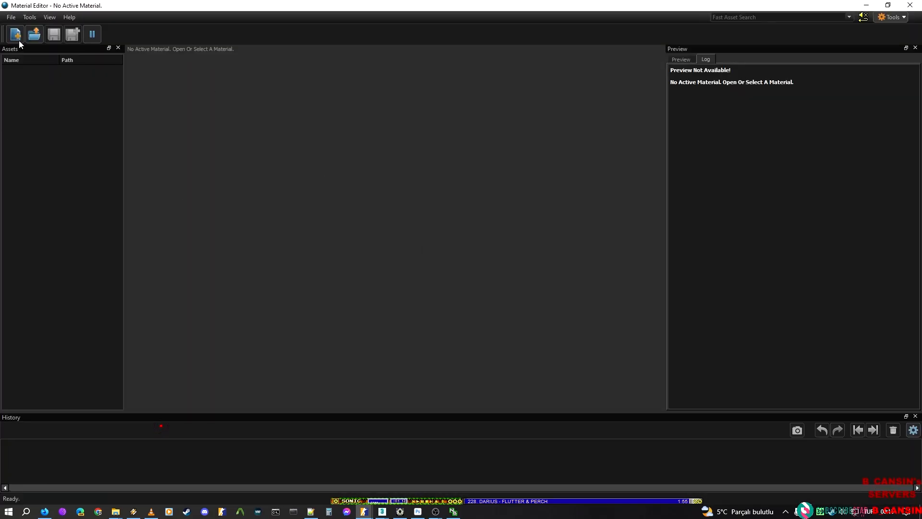
{"action": "left_click", "coordinate": [19, 40]}
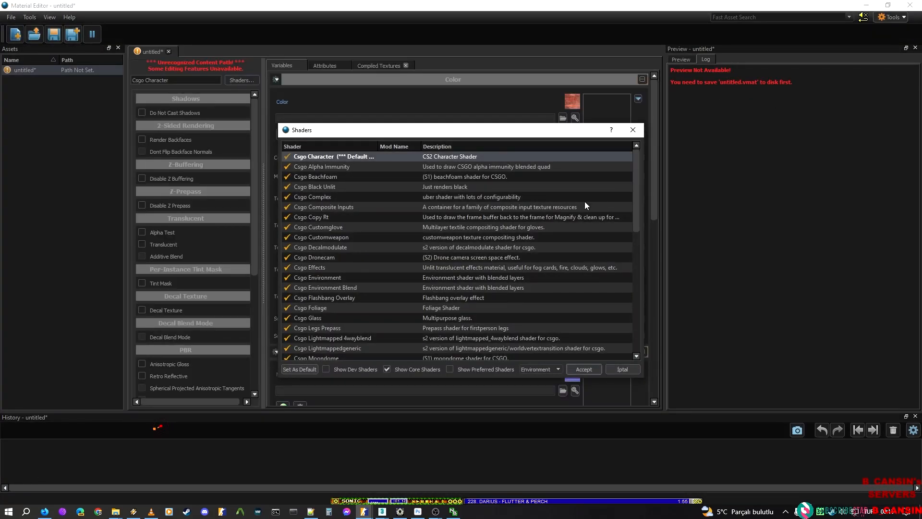
Step: Review the list of available shaders for the new material and cancel the shader selection
{"action": "scroll", "coordinate": [408, 195], "scroll_direction": "down", "scroll_amount": 10}
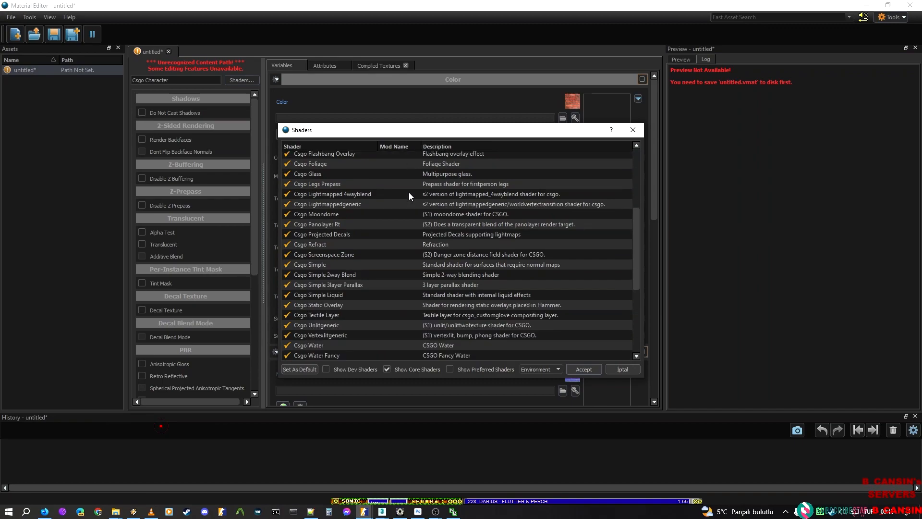
{"action": "scroll", "coordinate": [372, 233], "scroll_direction": "up", "scroll_amount": 10}
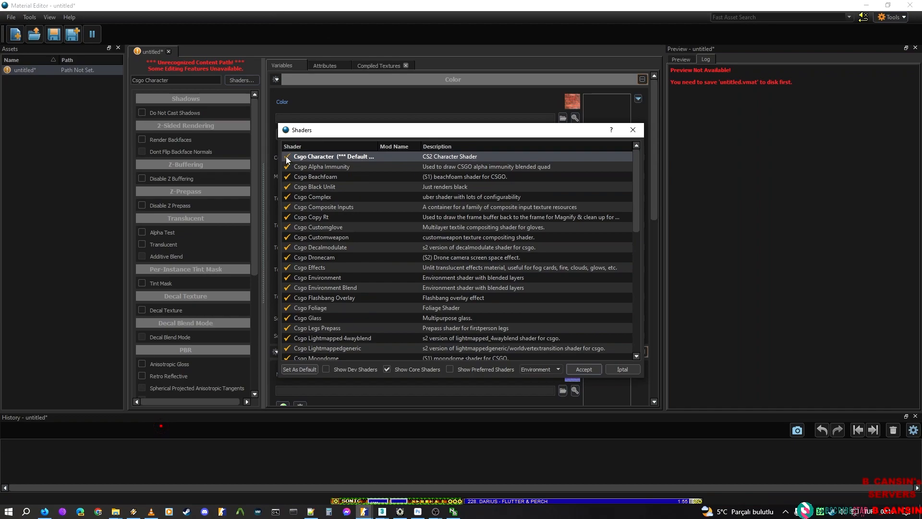
{"action": "scroll", "coordinate": [428, 246], "scroll_direction": "down", "scroll_amount": 10}
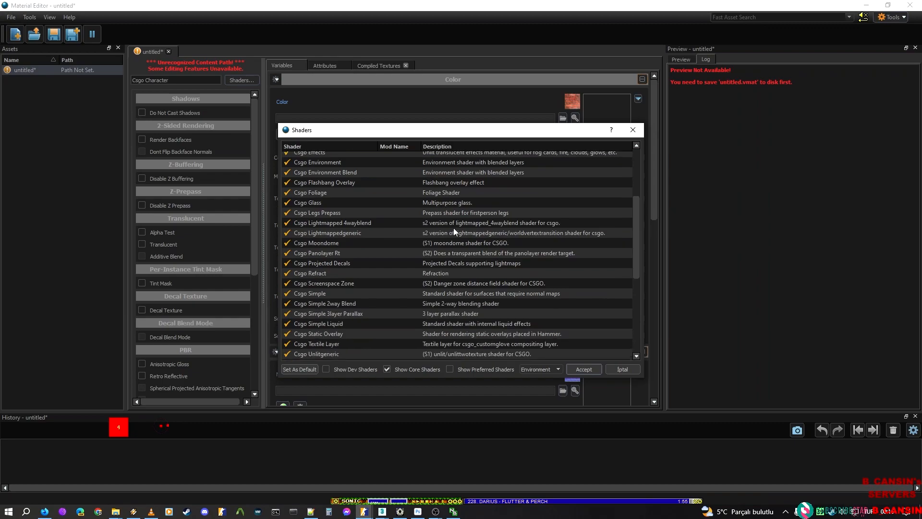
{"action": "scroll", "coordinate": [457, 217], "scroll_direction": "up", "scroll_amount": 10}
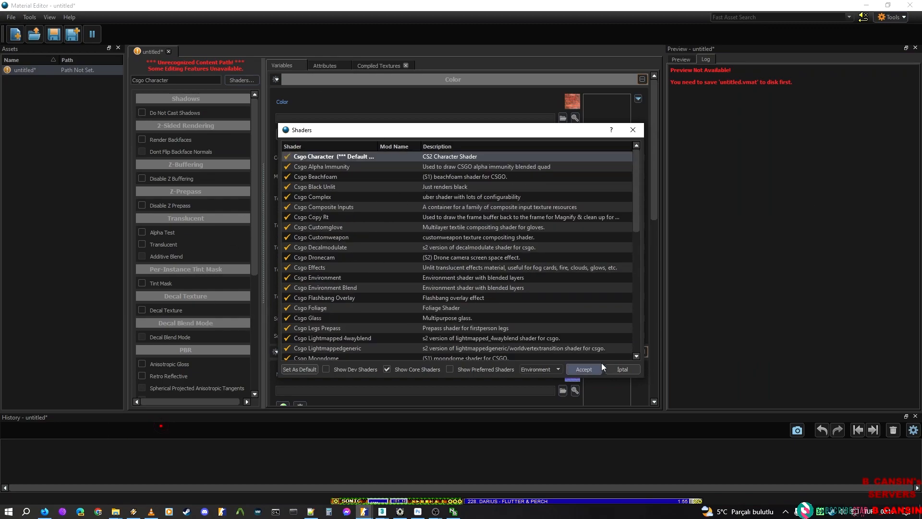
{"action": "left_click", "coordinate": [622, 369]}
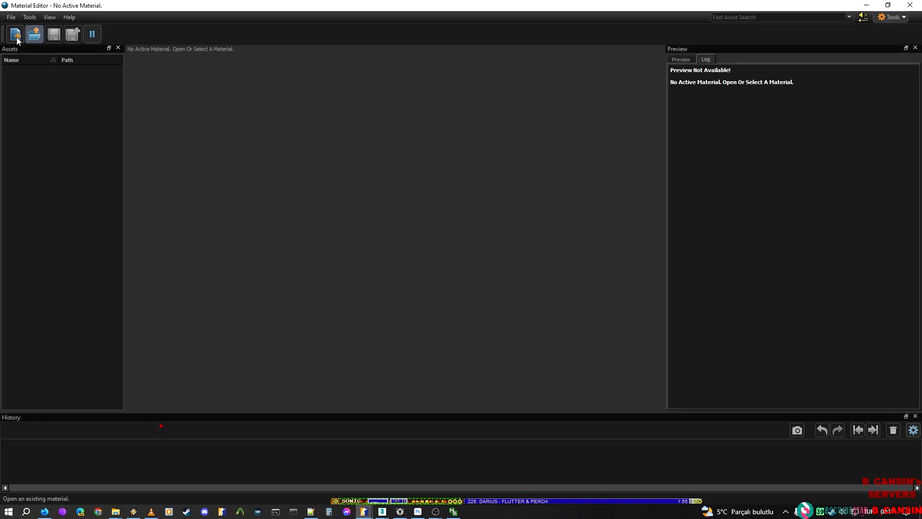
Step: Start a new material, show the arm skin material in 3ds Max's Slate view and select its name after the folder path
{"action": "key", "text": "ctrl+n"}
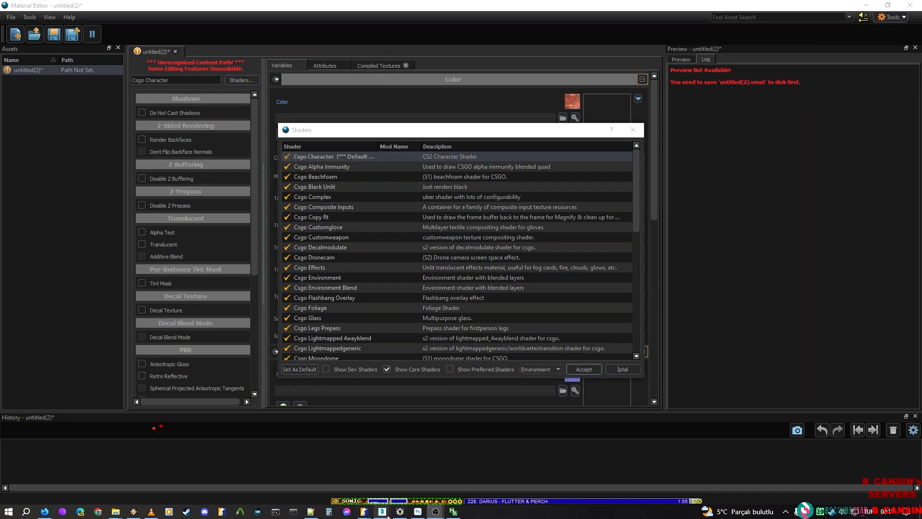
{"action": "mouse_move", "coordinate": [384, 512]}
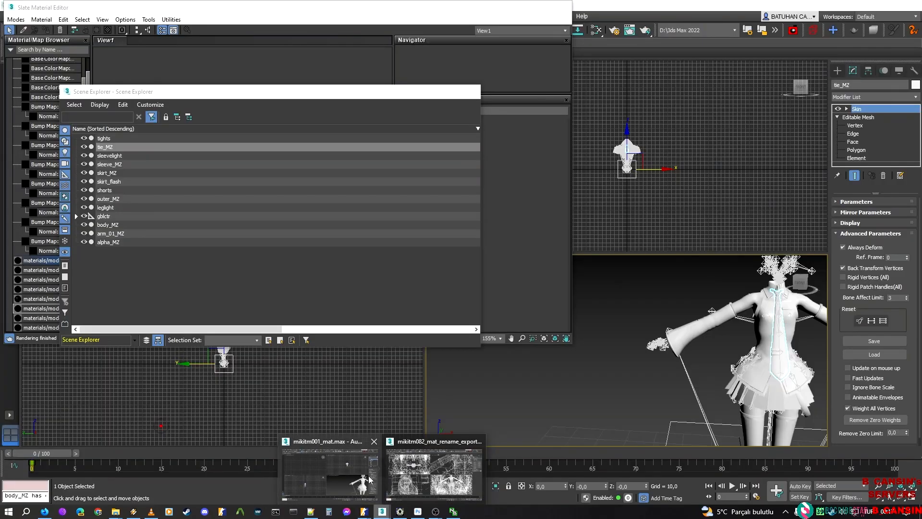
{"action": "left_click", "coordinate": [370, 479]}
{"action": "left_click", "coordinate": [433, 91]}
{"action": "left_click", "coordinate": [19, 497]}
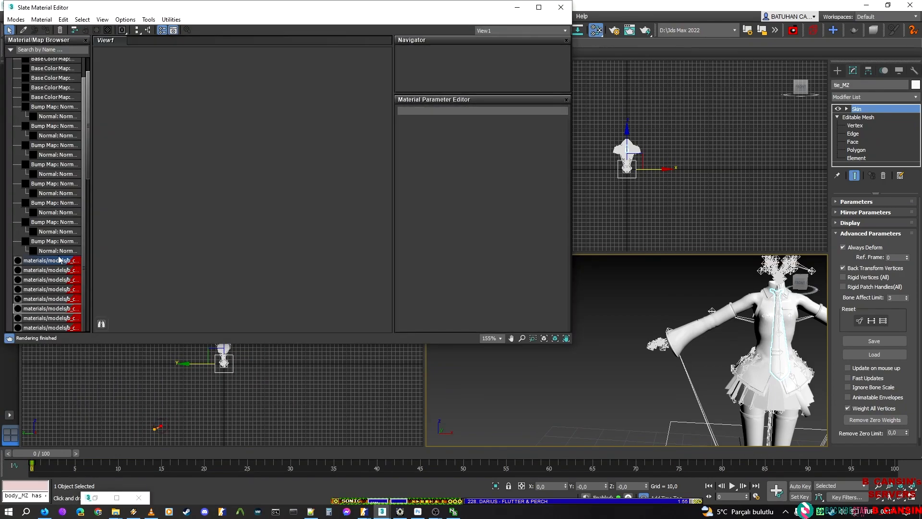
{"action": "left_click_drag", "start_coordinate": [44, 261], "coordinate": [243, 149]}
{"action": "left_click", "coordinate": [276, 207]}
{"action": "scroll", "coordinate": [195, 163], "scroll_direction": "down", "scroll_amount": 2}
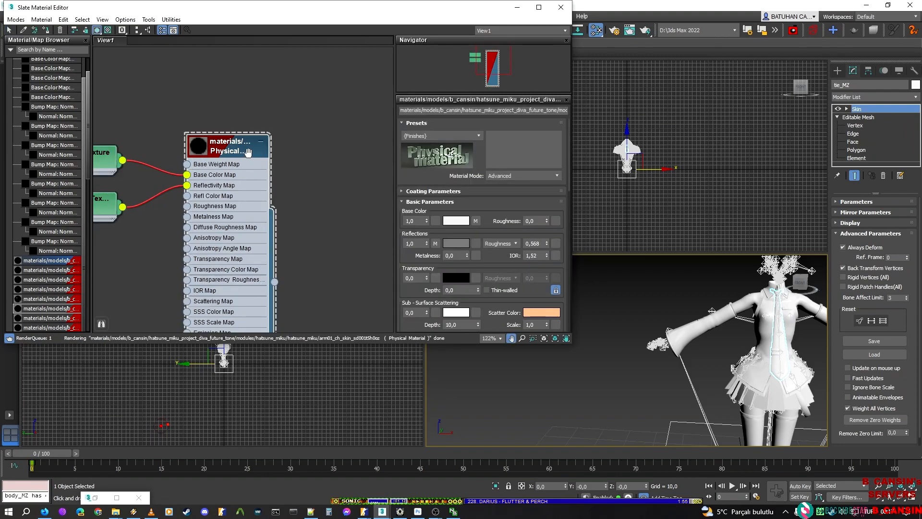
{"action": "middle_click_drag", "start_coordinate": [247, 152], "coordinate": [291, 144]}
{"action": "left_click_drag", "start_coordinate": [534, 113], "coordinate": [657, 113]}
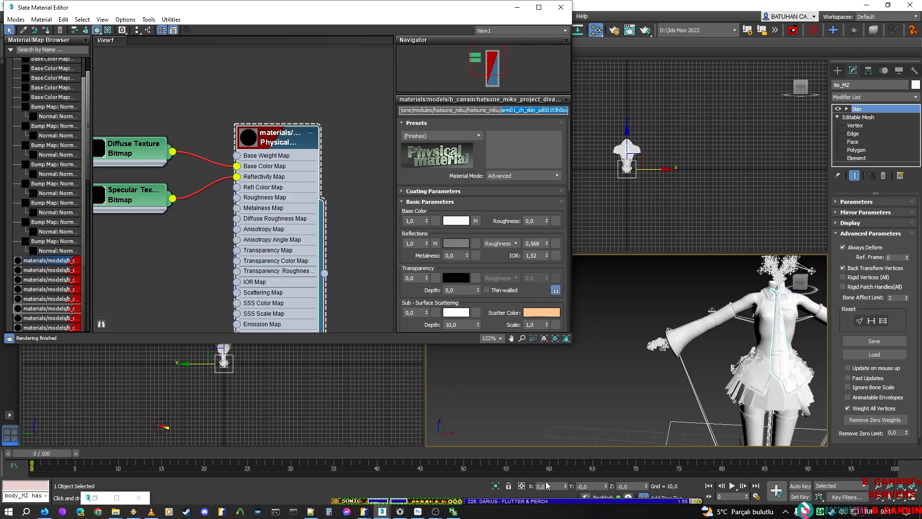
Step: Copy all the TGA textures from the new_script\modules\mikitm001 export folder
{"action": "mouse_move", "coordinate": [382, 512]}
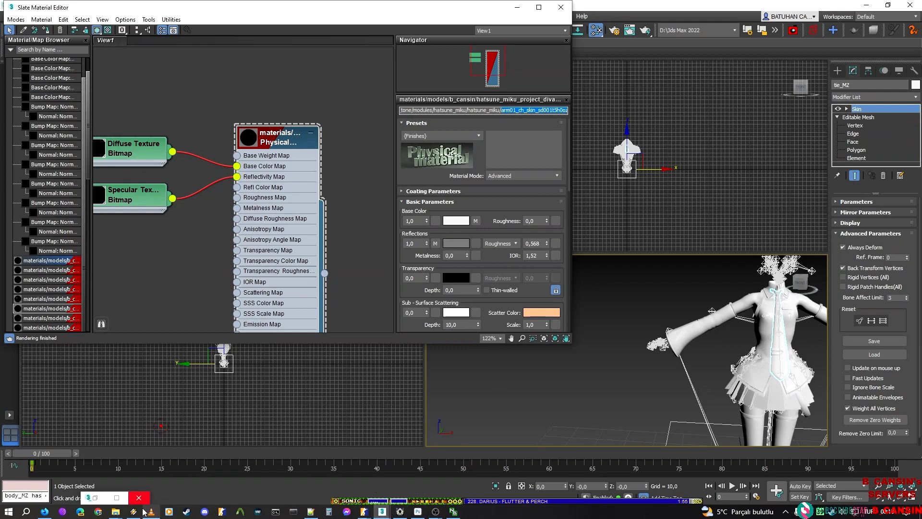
{"action": "mouse_move", "coordinate": [114, 512]}
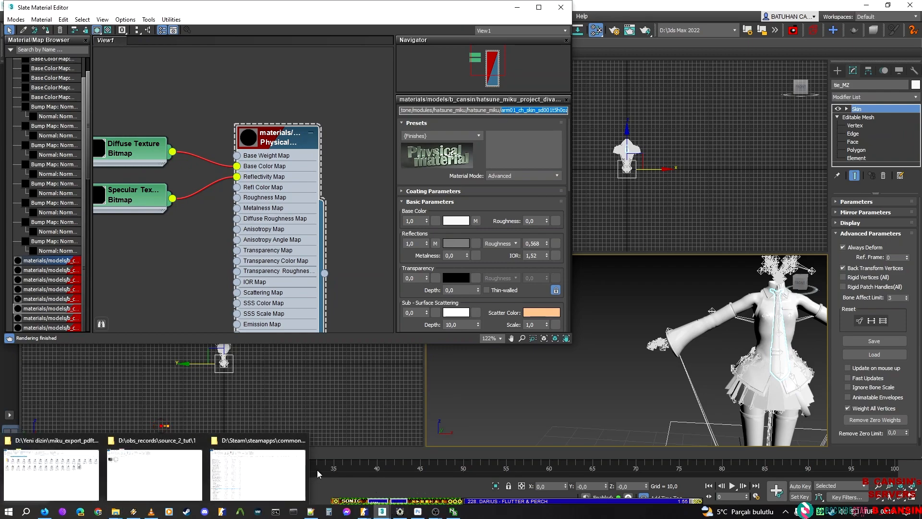
{"action": "mouse_move", "coordinate": [139, 474]}
{"action": "left_click", "coordinate": [51, 473]}
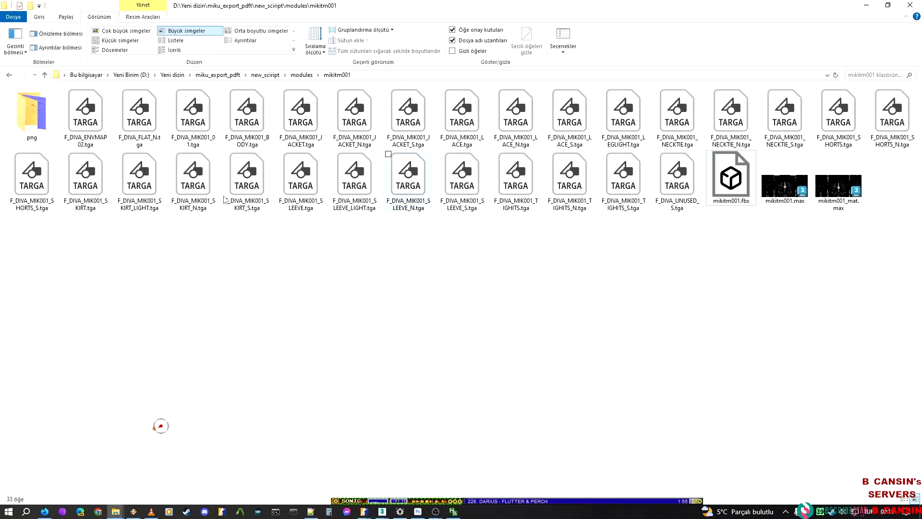
{"action": "left_click", "coordinate": [72, 118]}
{"action": "left_click", "coordinate": [689, 168], "text": "shift"}
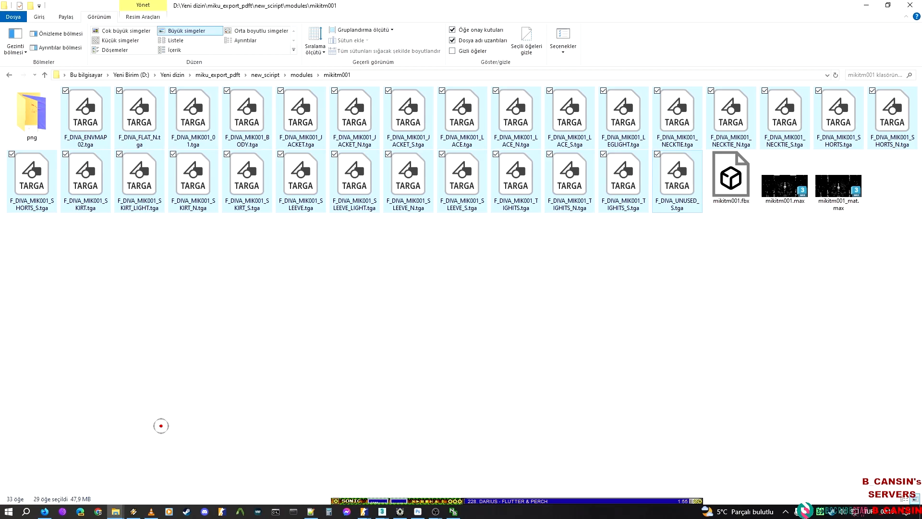
{"action": "key", "text": "alt+Tab"}
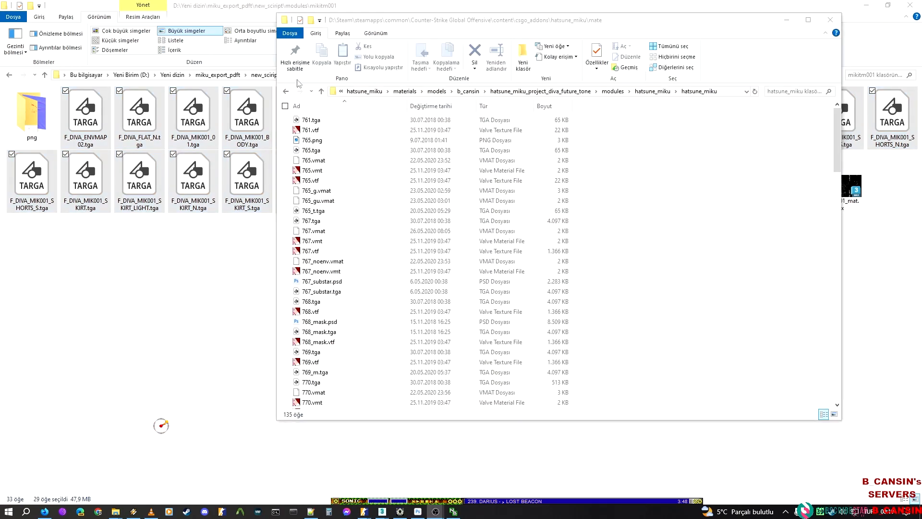
{"action": "left_click", "coordinate": [138, 343], "text": "ctrl"}
{"action": "key", "text": "ctrl+c"}
{"action": "key", "text": "alt+Tab"}
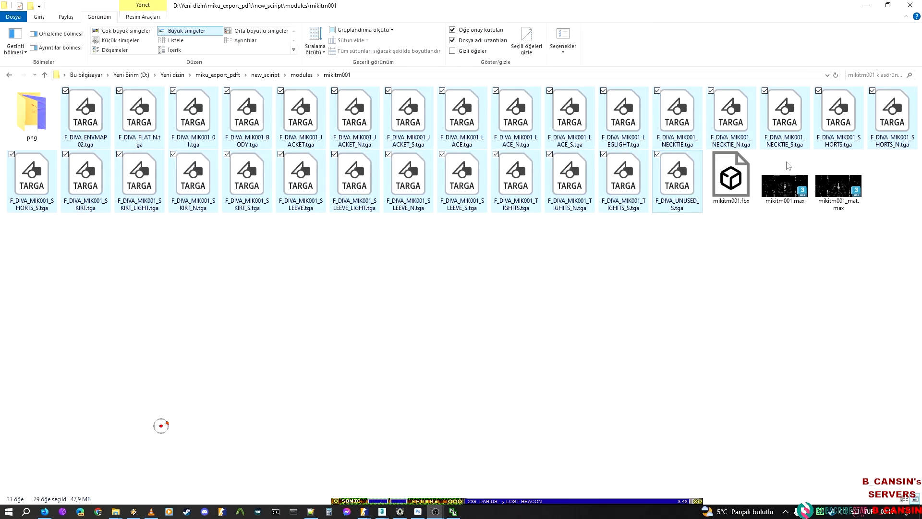
Step: Paste the textures with Explorer into the addon's materials folder modules\hatsune_miku\hatsune_miku and look through its files
{"action": "mouse_move", "coordinate": [116, 511]}
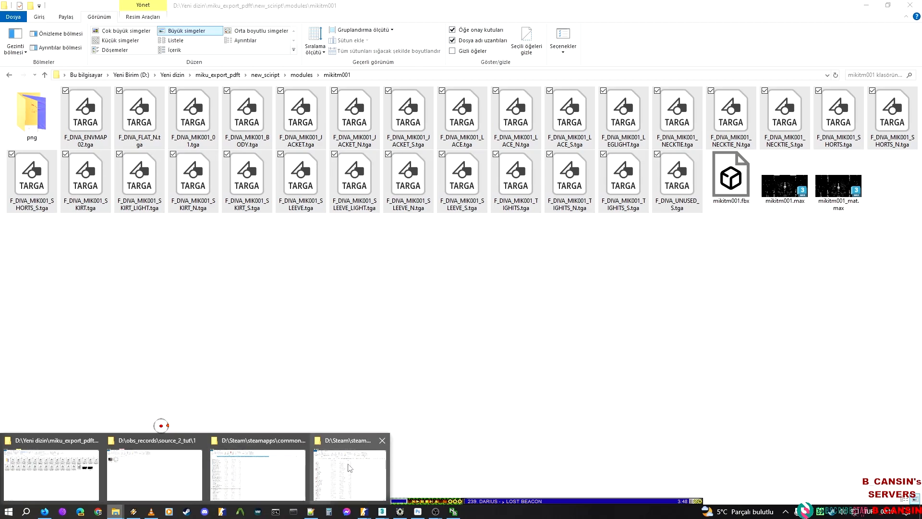
{"action": "left_click", "coordinate": [349, 468]}
{"action": "key", "text": "ctrl+v"}
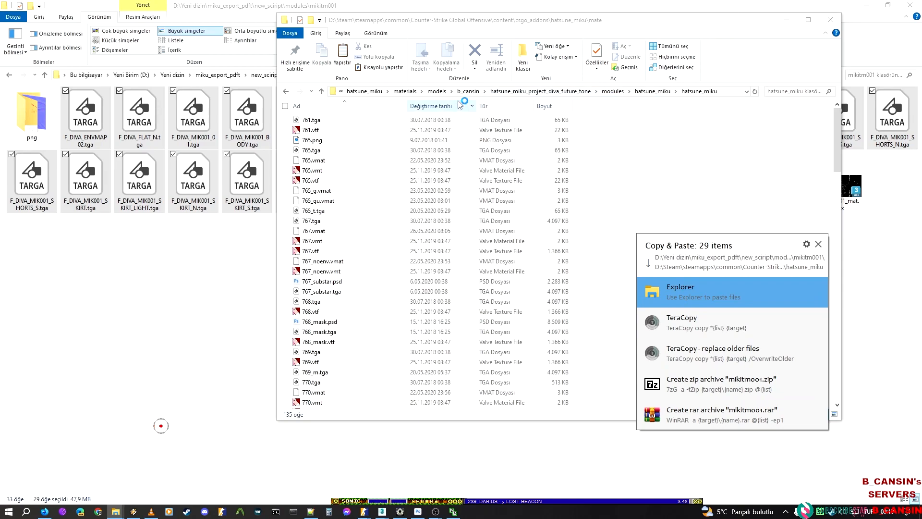
{"action": "left_click", "coordinate": [677, 292]}
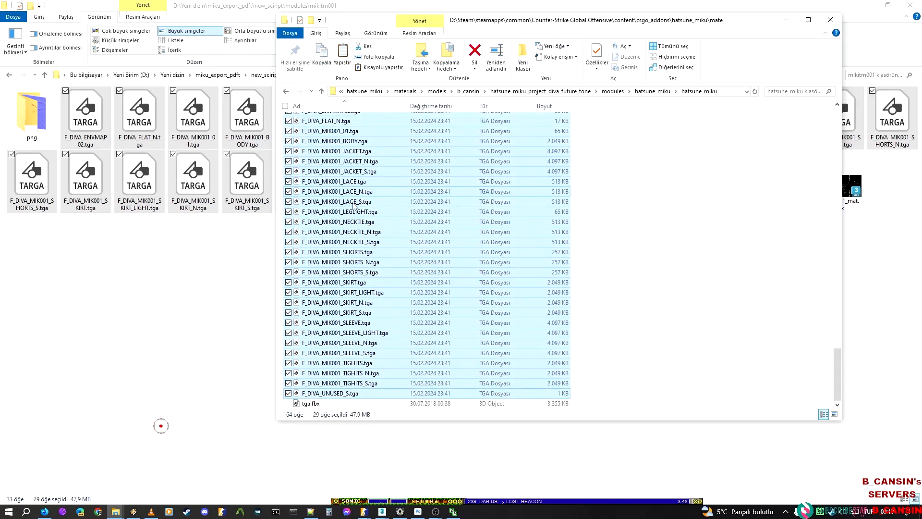
{"action": "scroll", "coordinate": [451, 192], "scroll_direction": "up", "scroll_amount": 2}
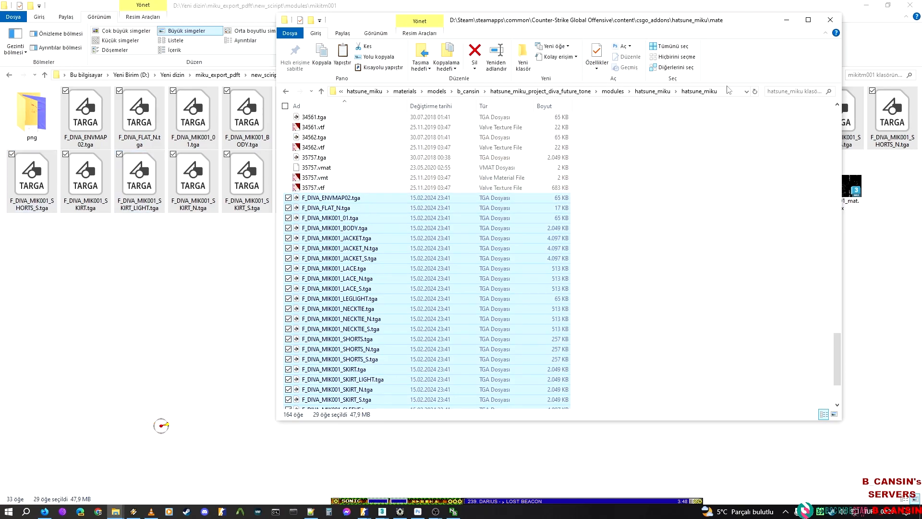
{"action": "scroll", "coordinate": [431, 262], "scroll_direction": "up", "scroll_amount": 6}
{"action": "scroll", "coordinate": [348, 253], "scroll_direction": "down", "scroll_amount": 9}
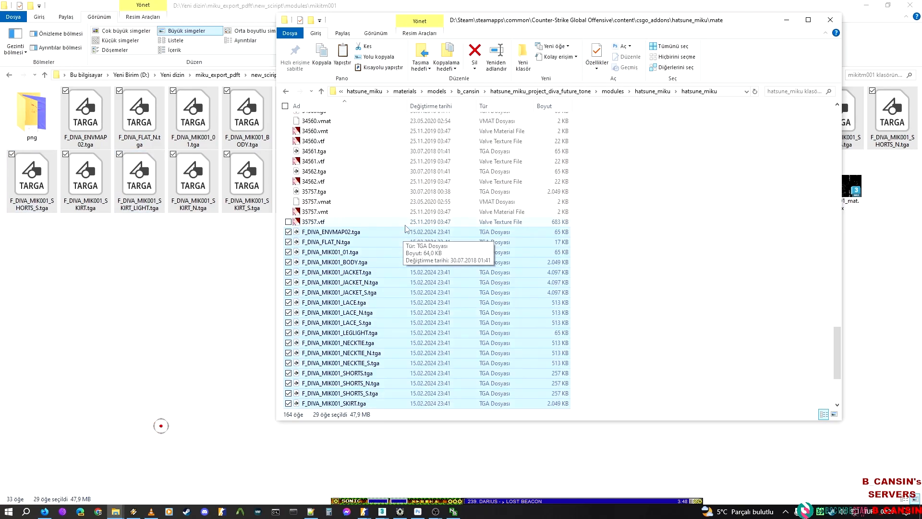
{"action": "scroll", "coordinate": [348, 253], "scroll_direction": "up", "scroll_amount": 12}
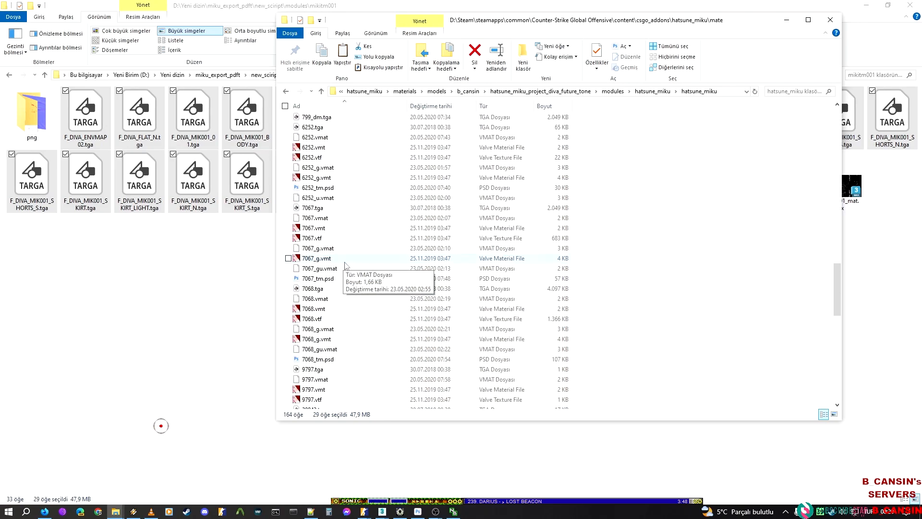
{"action": "scroll", "coordinate": [347, 238], "scroll_direction": "down", "scroll_amount": 12}
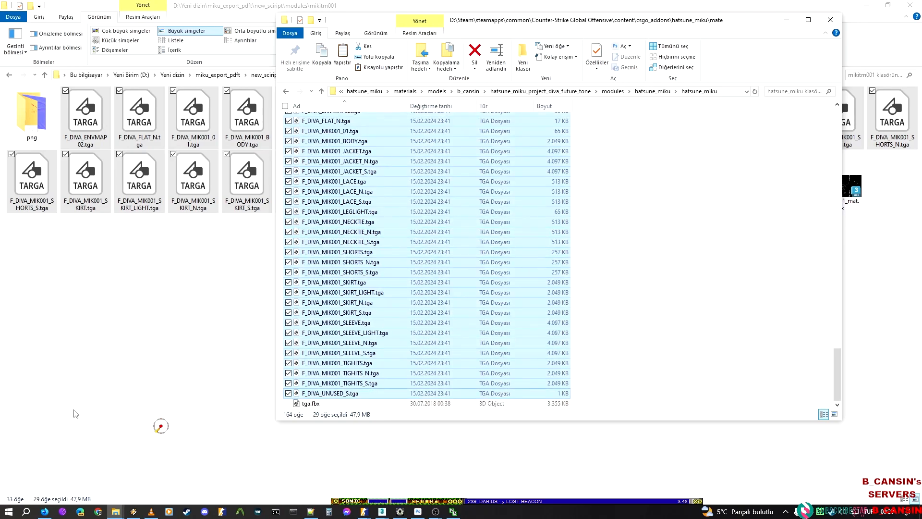
Step: Copy the arm skin material's name in 3ds Max and accept the Csgo Character shader for the new material
{"action": "left_click", "coordinate": [239, 354]}
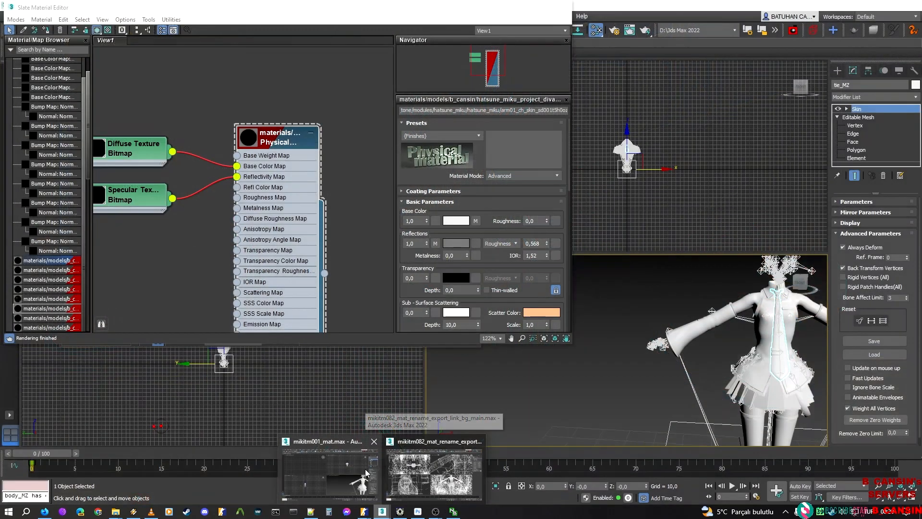
{"action": "left_click", "coordinate": [359, 468]}
{"action": "left_click", "coordinate": [502, 111]}
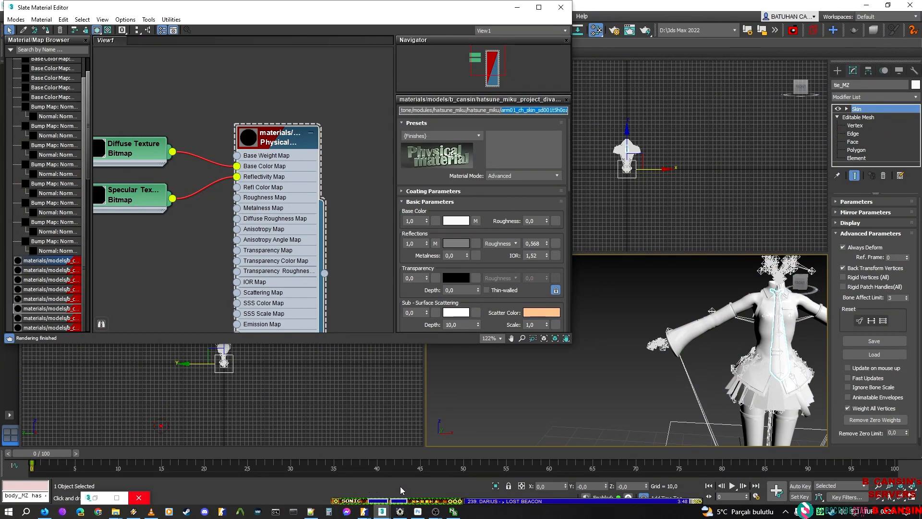
{"action": "mouse_move", "coordinate": [389, 516]}
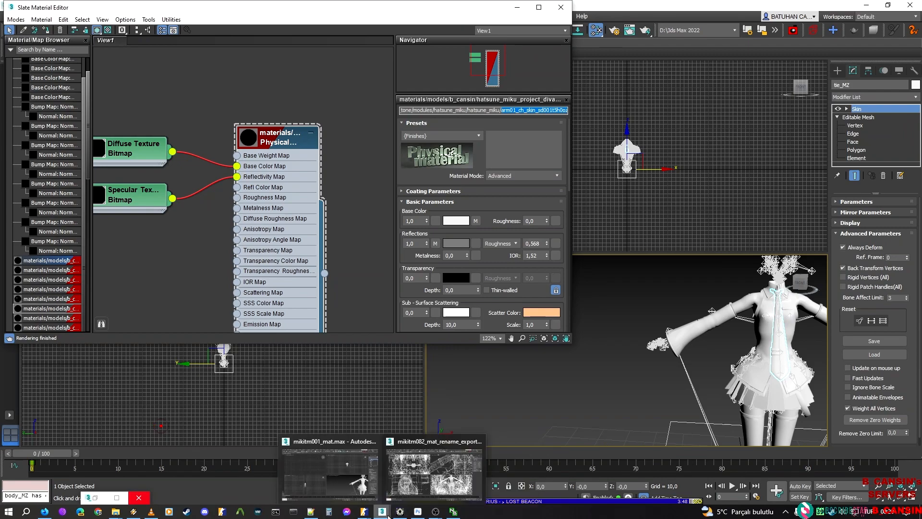
{"action": "left_click", "coordinate": [571, 468]}
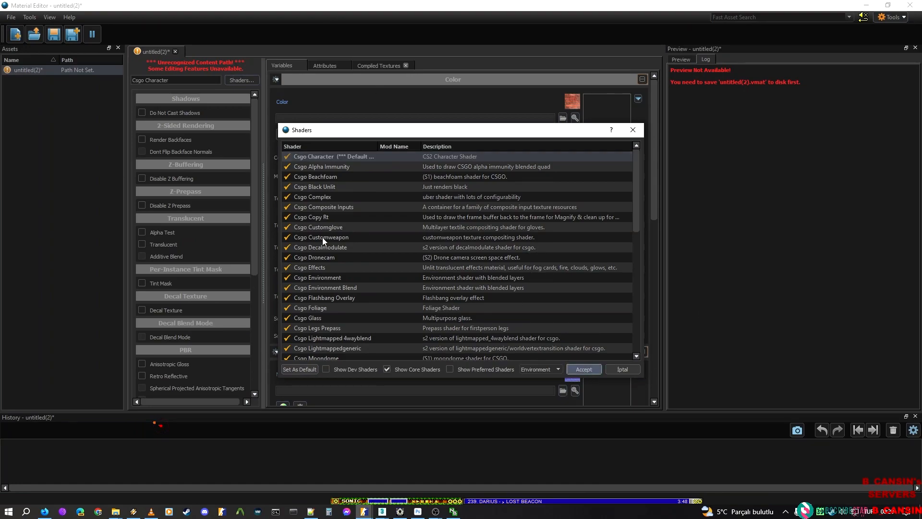
{"action": "left_click", "coordinate": [584, 368]}
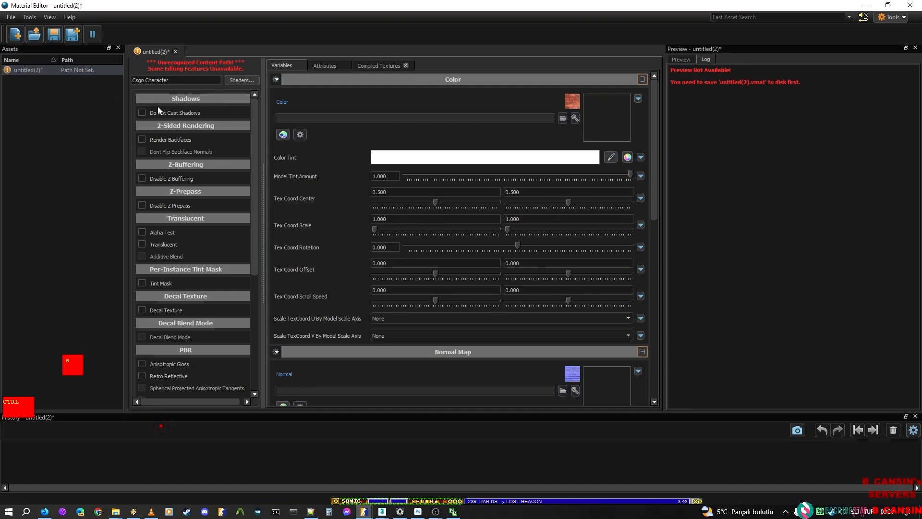
Step: Save the material as arm01_ch_skin_sd001t5h0oz in the hairs\hatsune_miku\hatsune_miku folder
{"action": "key", "text": "ctrl+s"}
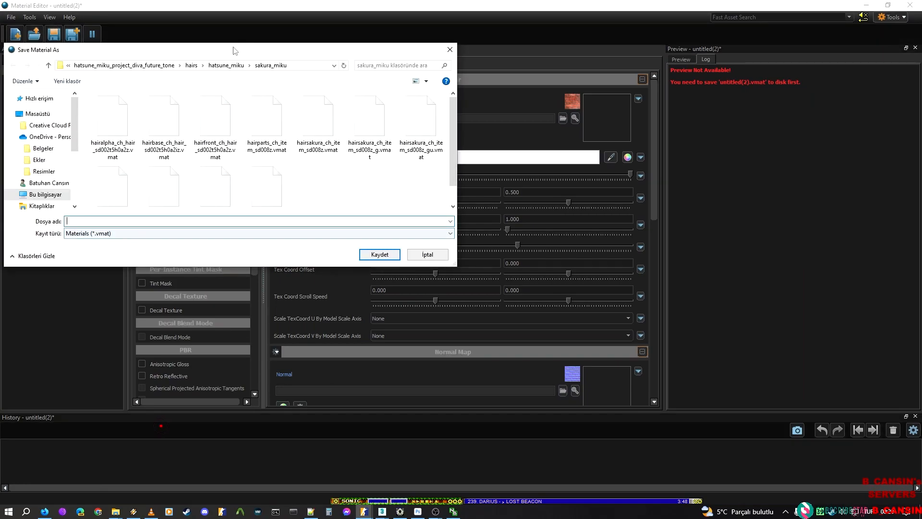
{"action": "left_click", "coordinate": [219, 68]}
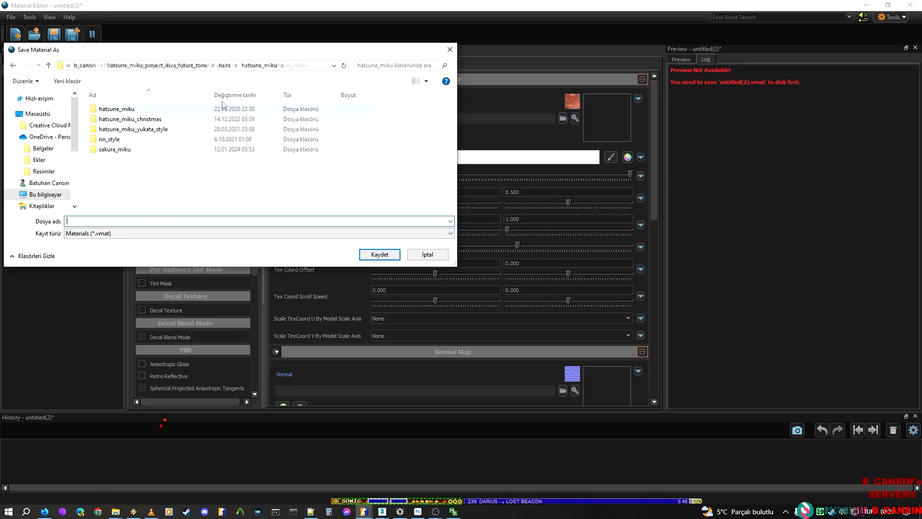
{"action": "double_click", "coordinate": [136, 111]}
{"action": "scroll", "coordinate": [216, 126], "scroll_direction": "down", "scroll_amount": 1}
{"action": "key", "text": "ctrl+v"}
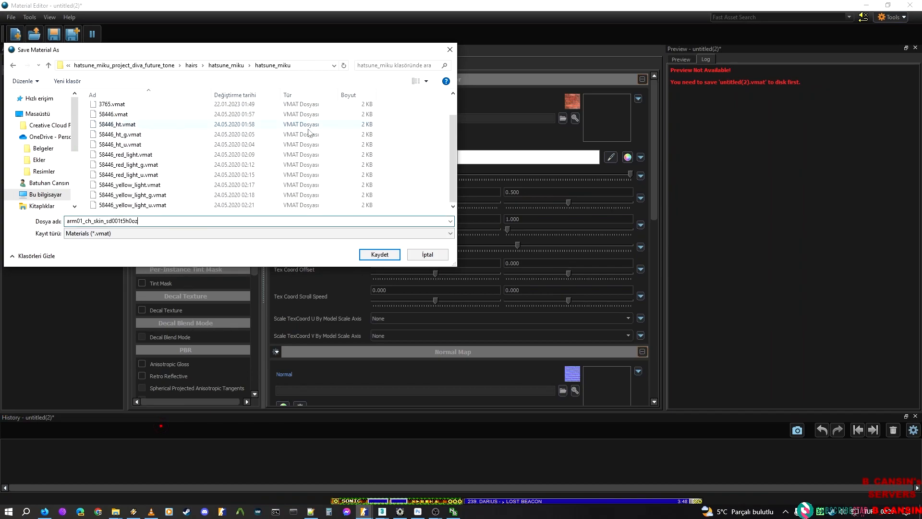
{"action": "key", "text": "Return"}
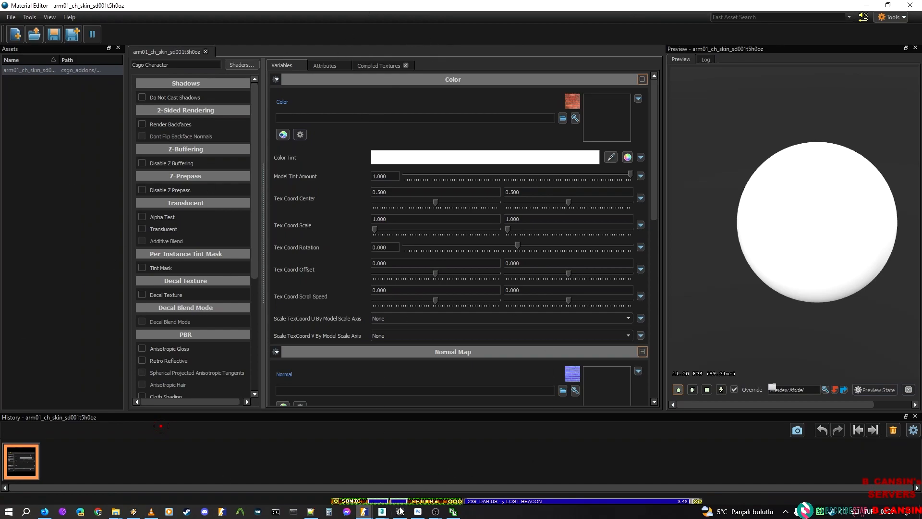
Step: Switch to ModelDoc and examine the hatsune_miku_new_script model in the preview from other viewpoints
{"action": "left_click_drag", "start_coordinate": [682, 8], "coordinate": [542, 1]}
{"action": "mouse_move", "coordinate": [364, 511]}
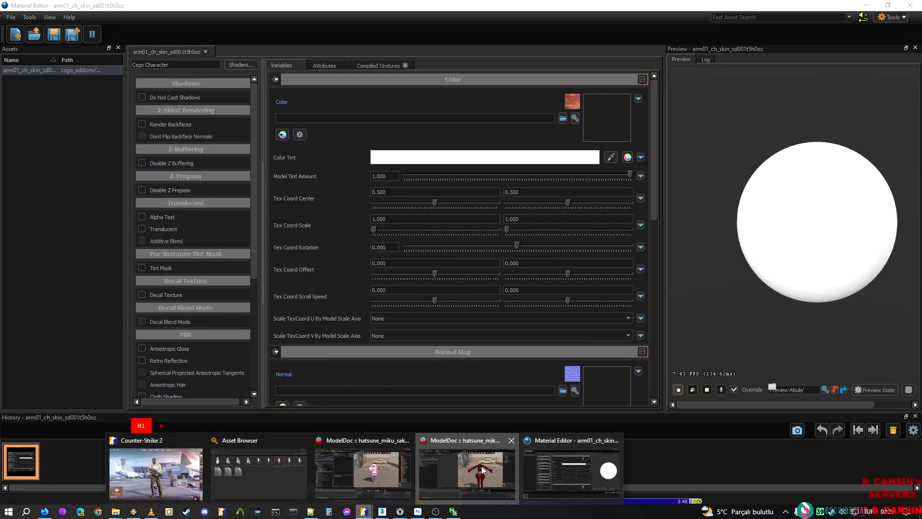
{"action": "left_click", "coordinate": [483, 470]}
{"action": "right_click_drag", "start_coordinate": [586, 211], "coordinate": [588, 266]}
{"action": "key", "text": "w"}
{"action": "key", "text": "a"}
{"action": "key", "text": "s"}
{"action": "key", "text": "d"}
Step: Switch to Explorer and open all_before_test.dmx from the model's new_script folder in Notepad++
{"action": "mouse_move", "coordinate": [364, 511]}
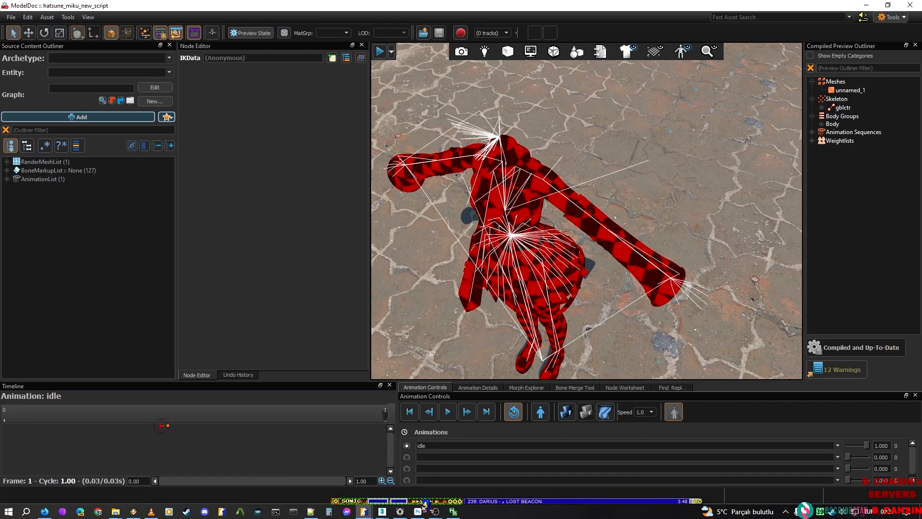
{"action": "mouse_move", "coordinate": [115, 511]}
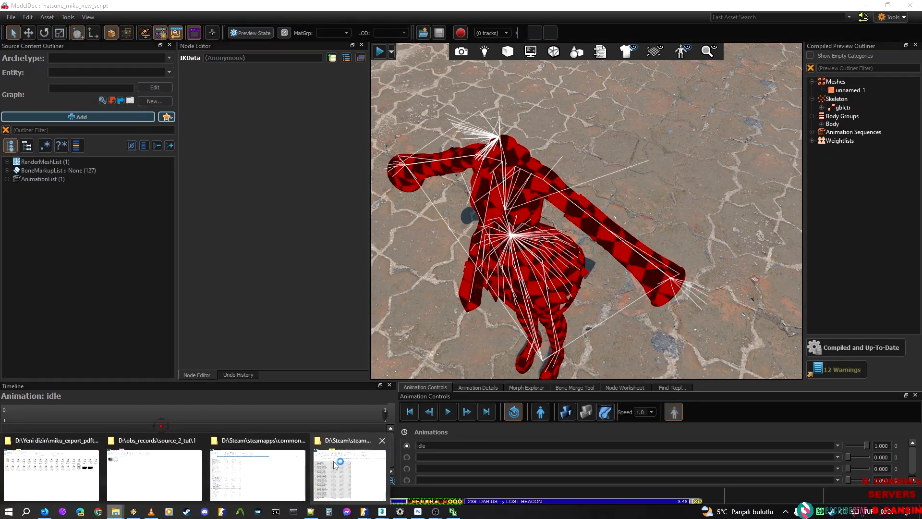
{"action": "mouse_move", "coordinate": [281, 478]}
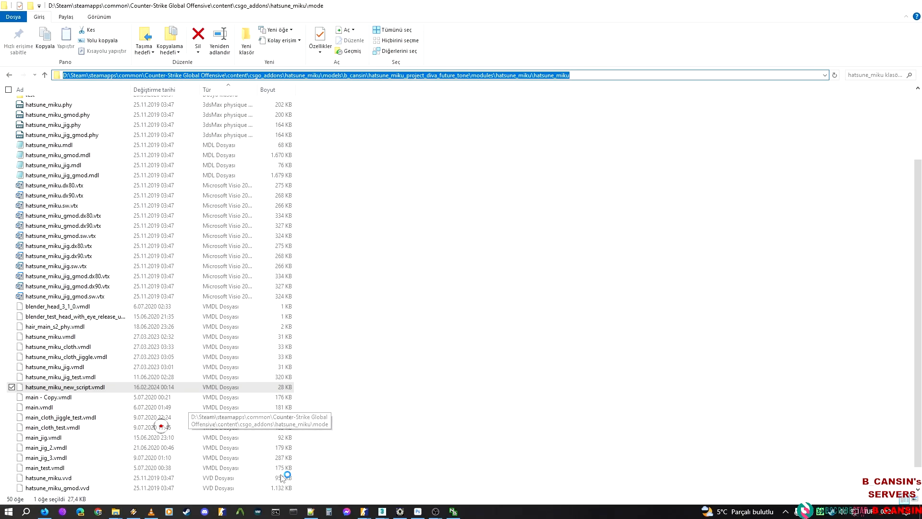
{"action": "left_click", "coordinate": [282, 478]}
{"action": "scroll", "coordinate": [269, 339], "scroll_direction": "up", "scroll_amount": 3}
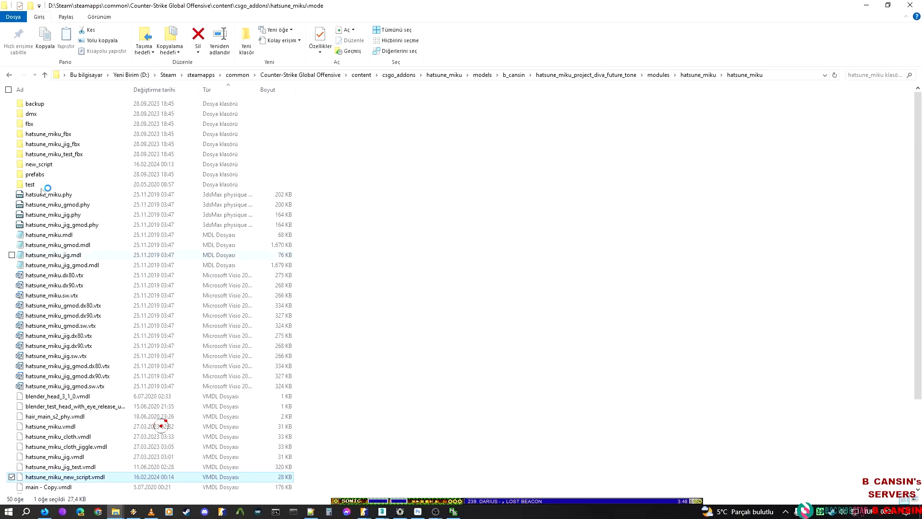
{"action": "left_click", "coordinate": [43, 166]}
{"action": "double_click", "coordinate": [44, 167]}
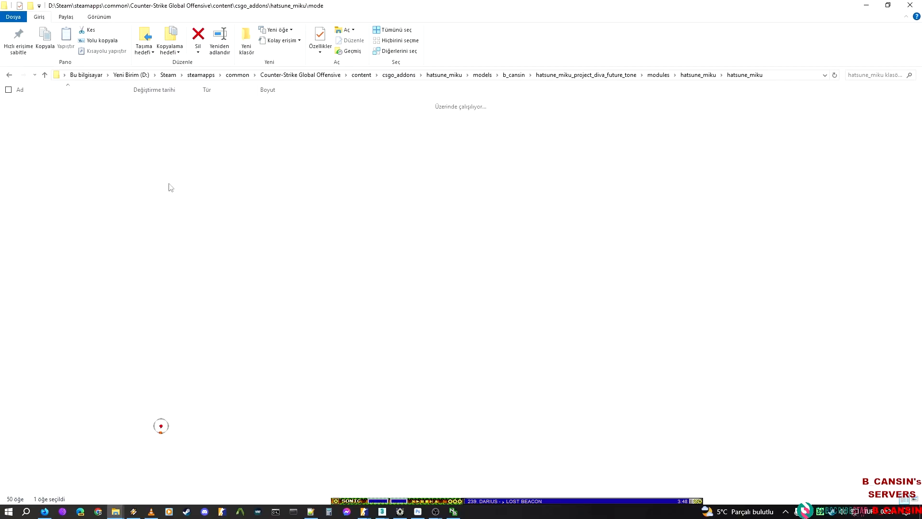
{"action": "scroll", "coordinate": [432, 303], "scroll_direction": "up", "scroll_amount": 2}
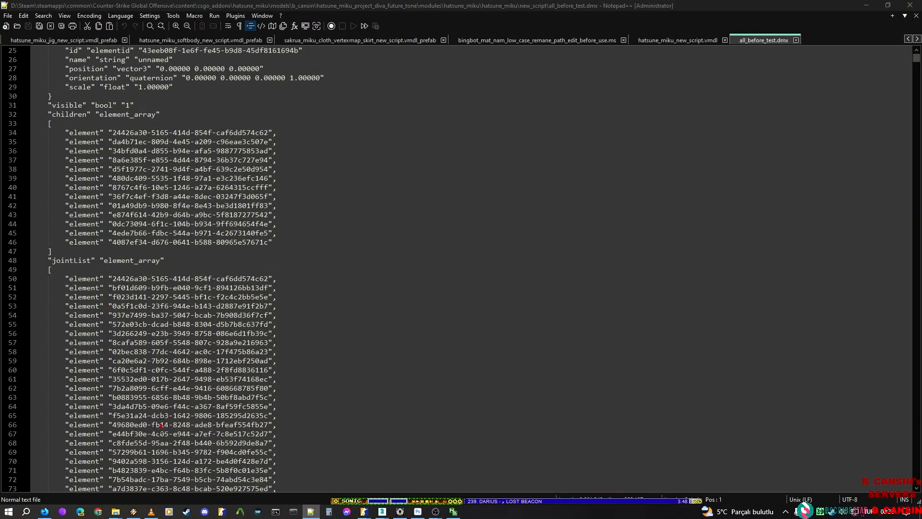
Step: Search all_before_test.dmx for the jacket cloth material's mtlName entry and examine its full material path
{"action": "key", "text": "Return"}
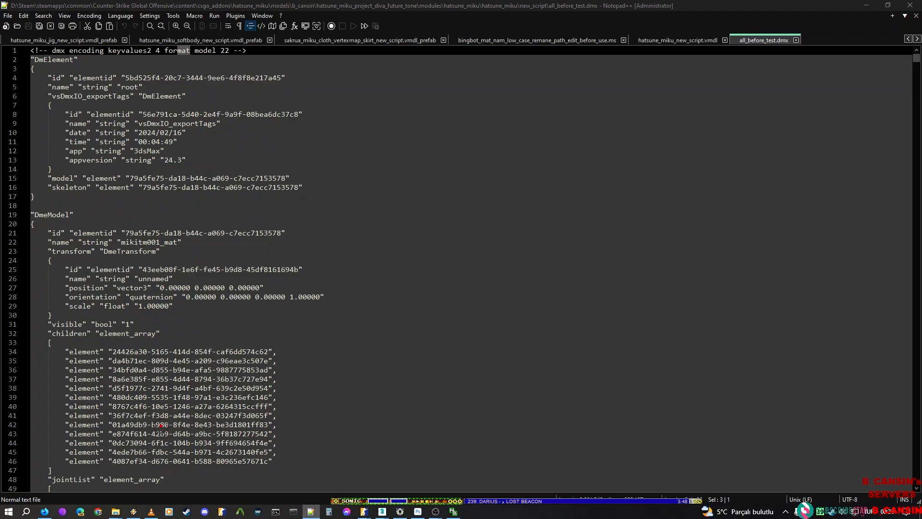
{"action": "key", "text": "Return"}
{"action": "left_click_drag", "start_coordinate": [211, 260], "coordinate": [706, 257]}
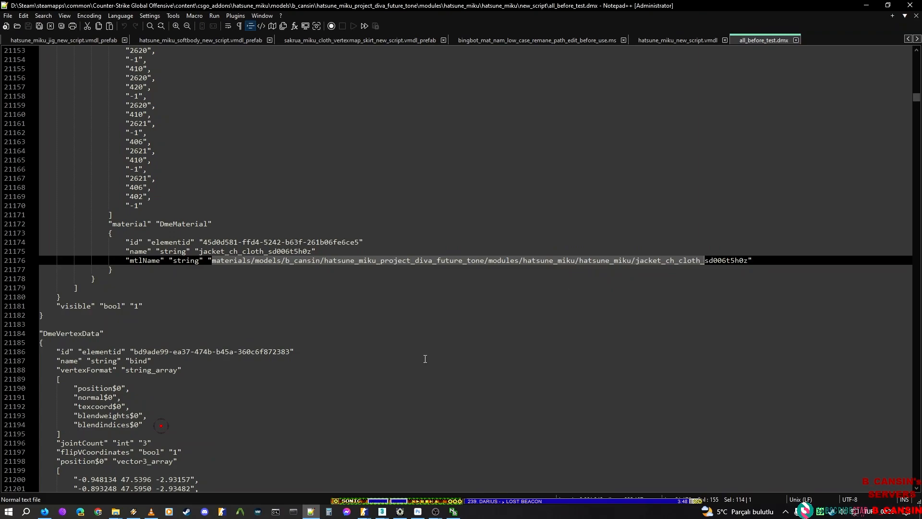
{"action": "left_click", "coordinate": [865, 5]}
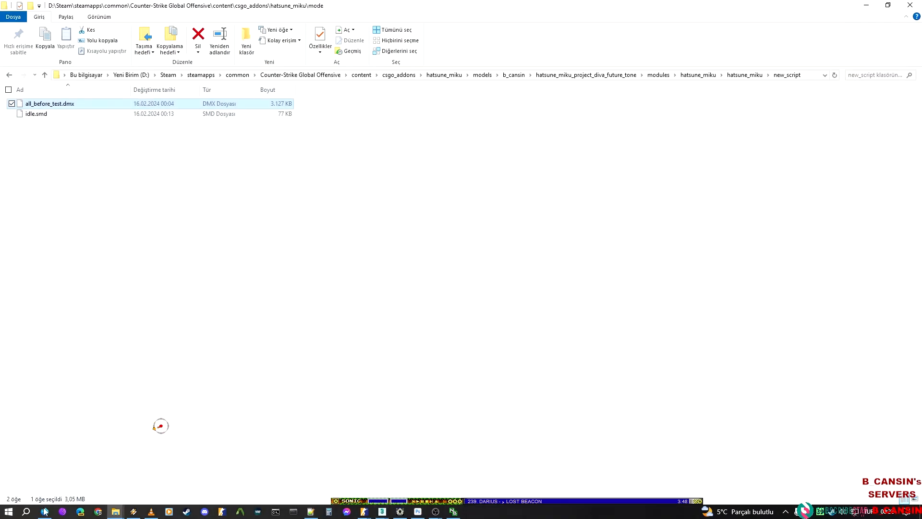
Step: Review the texture files in the addon's materials folder in Explorer and switch back to the Material Editor
{"action": "mouse_move", "coordinate": [122, 514]}
{"action": "mouse_move", "coordinate": [276, 452]}
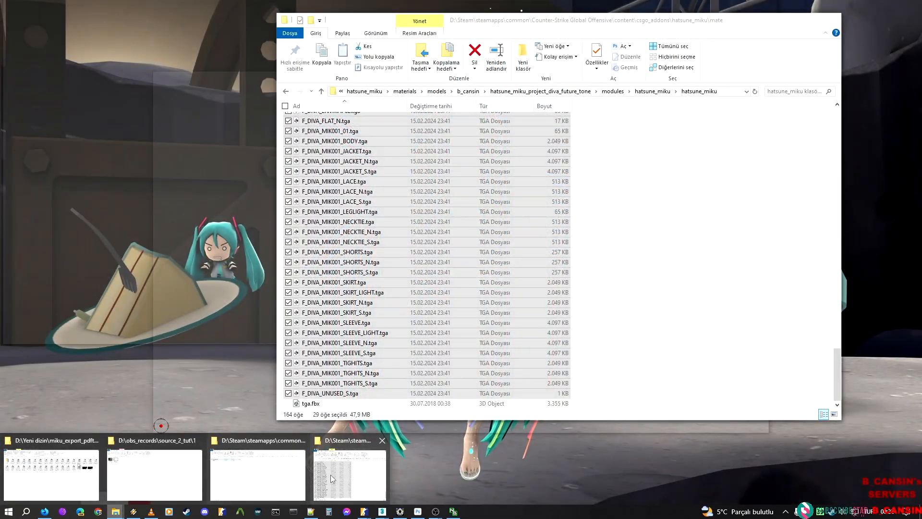
{"action": "left_click", "coordinate": [330, 475]}
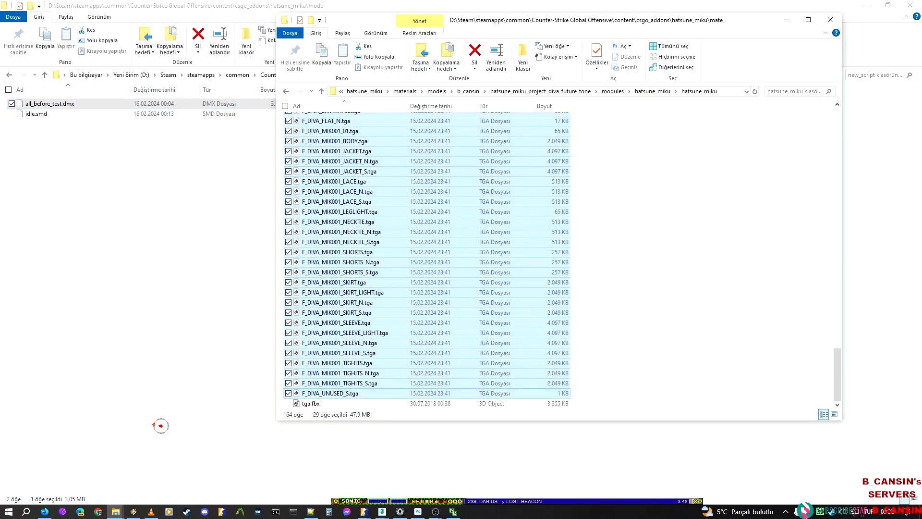
{"action": "left_click", "coordinate": [400, 510]}
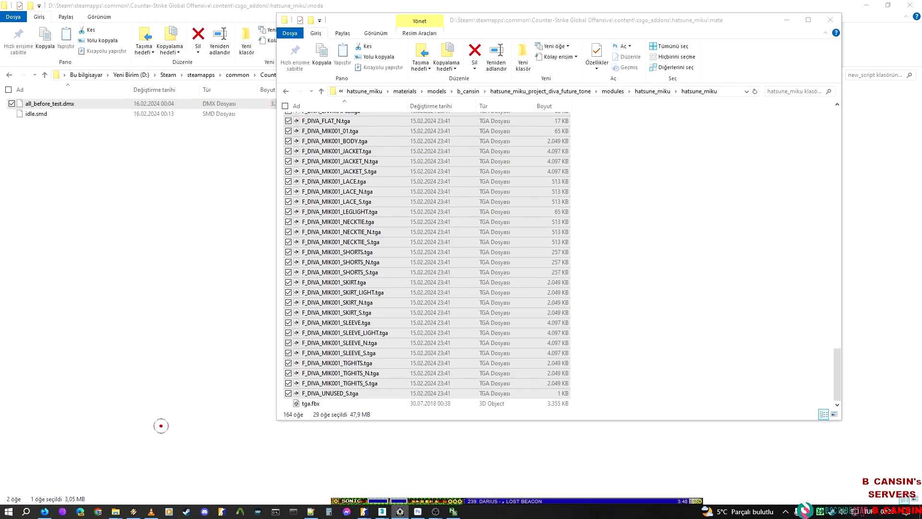
{"action": "left_click", "coordinate": [425, 512]}
{"action": "left_click", "coordinate": [425, 514]}
{"action": "mouse_move", "coordinate": [365, 511]}
{"action": "left_click", "coordinate": [549, 488]}
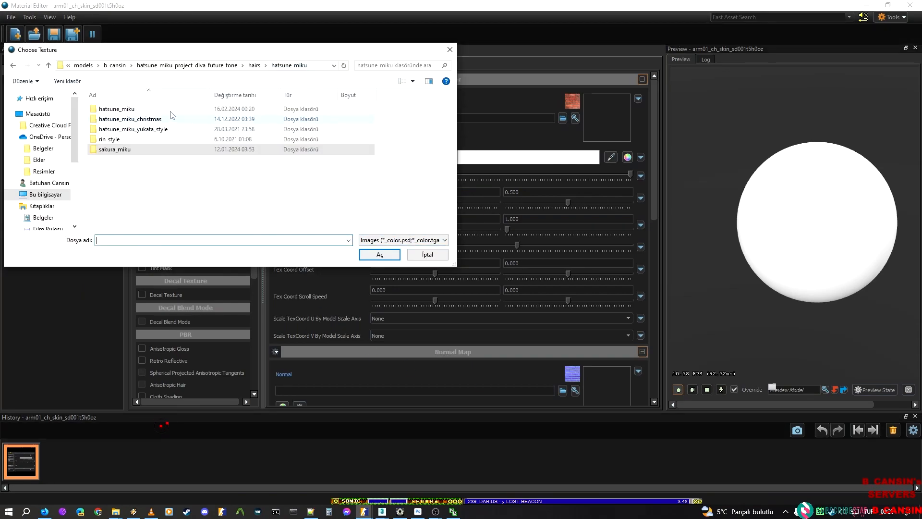
Step: Try the name arm01_ch_skin_sd001t5h0oz for the color texture in the hairs\hatsune_miku\hatsune_miku folder
{"action": "double_click", "coordinate": [133, 115]}
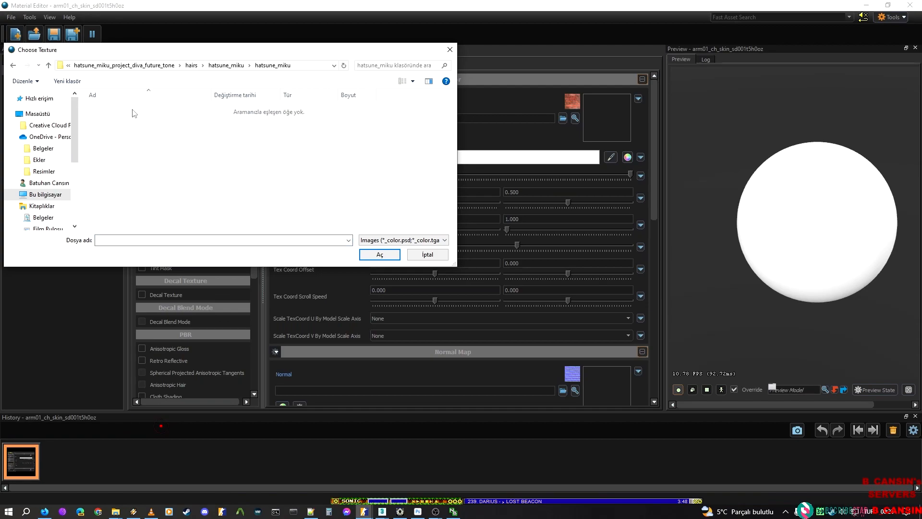
{"action": "left_click", "coordinate": [173, 242]}
{"action": "type", "text": "Name: \"arm01_CH_SKIN_SD001T5H0OZ"}
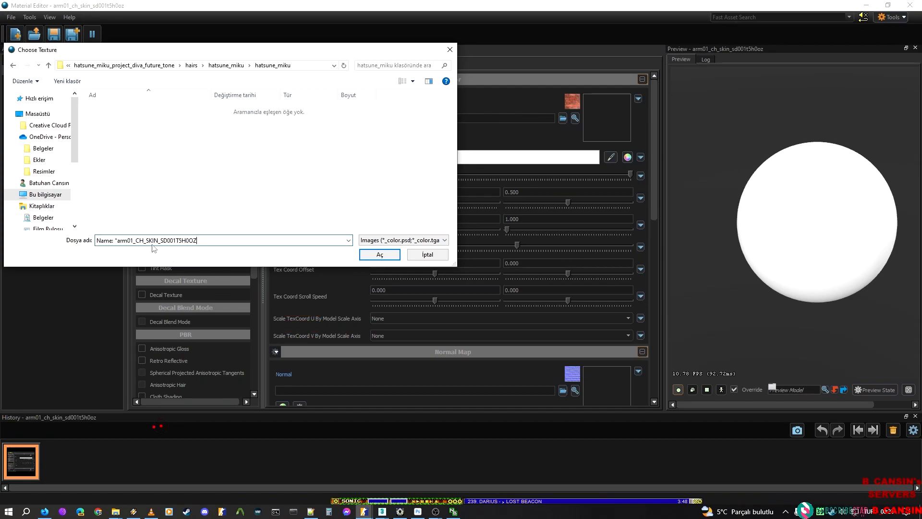
{"action": "left_click", "coordinate": [116, 240]}
{"action": "key", "text": "BackSpace"}
{"action": "key", "text": "BackSpace"}
{"action": "key", "text": "BackSpace"}
{"action": "key", "text": "BackSpace"}
{"action": "key", "text": "BackSpace"}
{"action": "key", "text": "BackSpace"}
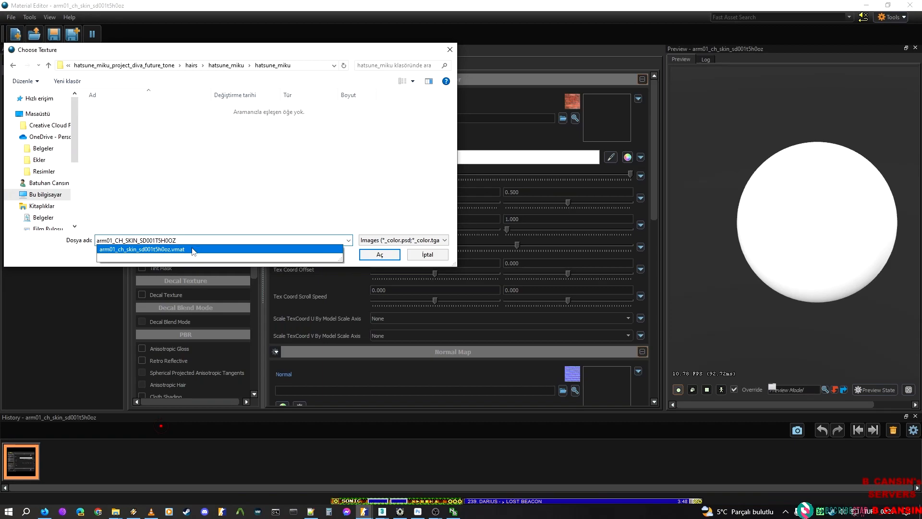
{"action": "left_click", "coordinate": [230, 249]}
{"action": "left_click", "coordinate": [212, 240]}
{"action": "key", "text": "BackSpace"}
{"action": "key", "text": "BackSpace"}
{"action": "key", "text": "BackSpace"}
{"action": "key", "text": "BackSpace"}
Step: List all image types in the texture chooser and enter arm01_ch_skin_sd001t5h0oz.tga as the file name
{"action": "left_click", "coordinate": [403, 240]}
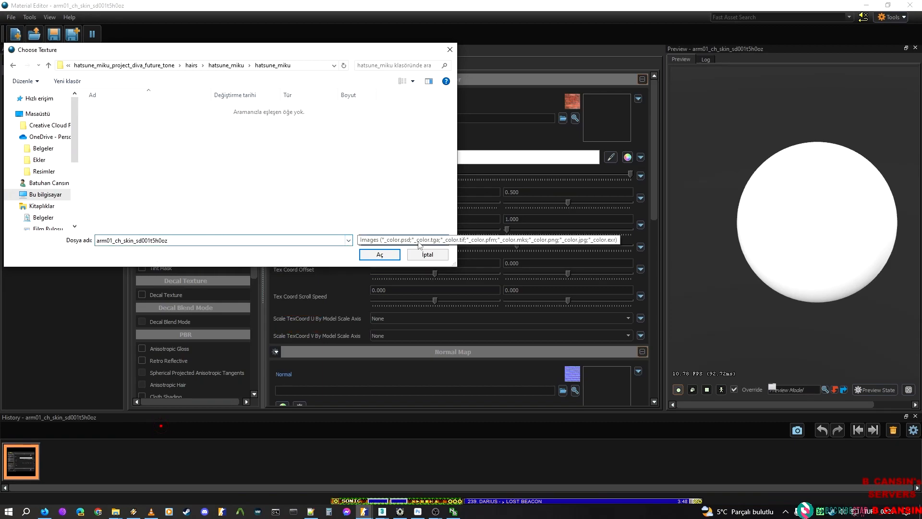
{"action": "left_click", "coordinate": [413, 248]}
{"action": "scroll", "coordinate": [128, 220], "scroll_direction": "down", "scroll_amount": 3}
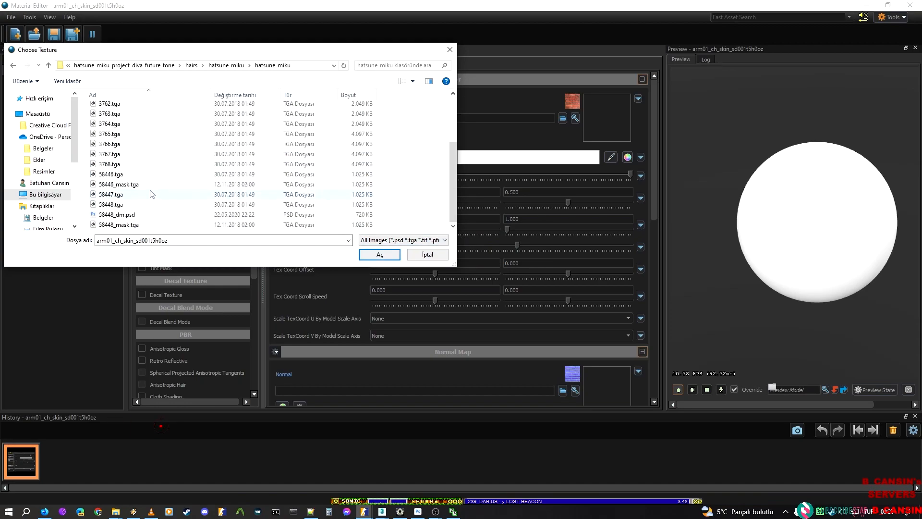
{"action": "double_click", "coordinate": [218, 243]}
{"action": "left_click", "coordinate": [218, 244]}
{"action": "type", "text": "tga"}
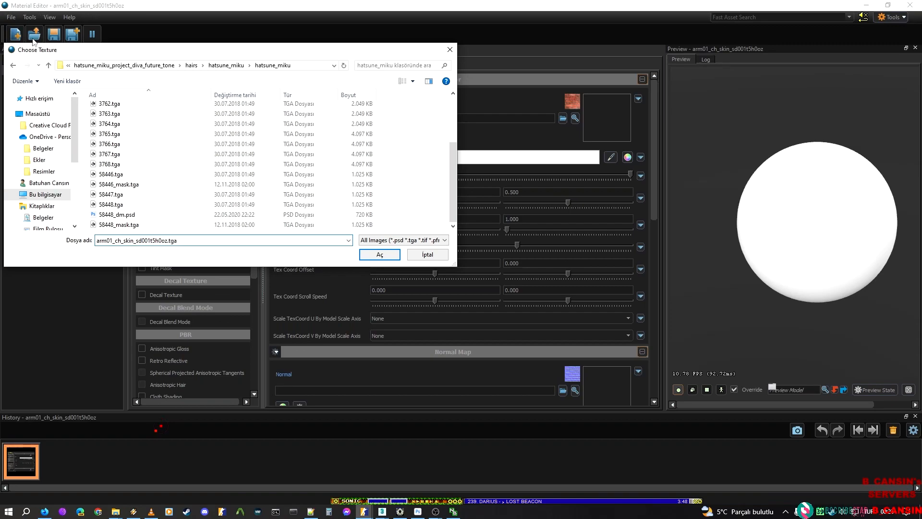
Step: Browse the texture chooser to the modules\hatsune_miku\hatsune_miku folder
{"action": "left_click", "coordinate": [170, 65]}
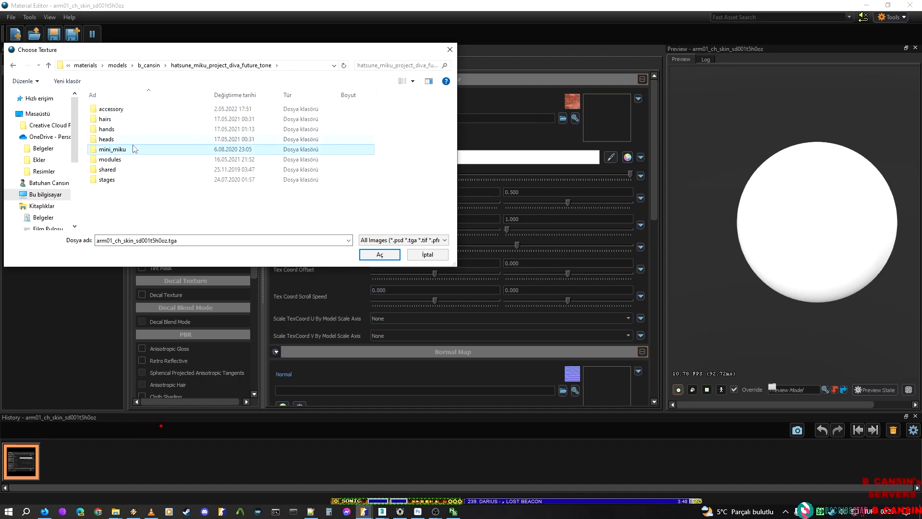
{"action": "left_click", "coordinate": [133, 149]}
{"action": "double_click", "coordinate": [115, 160]}
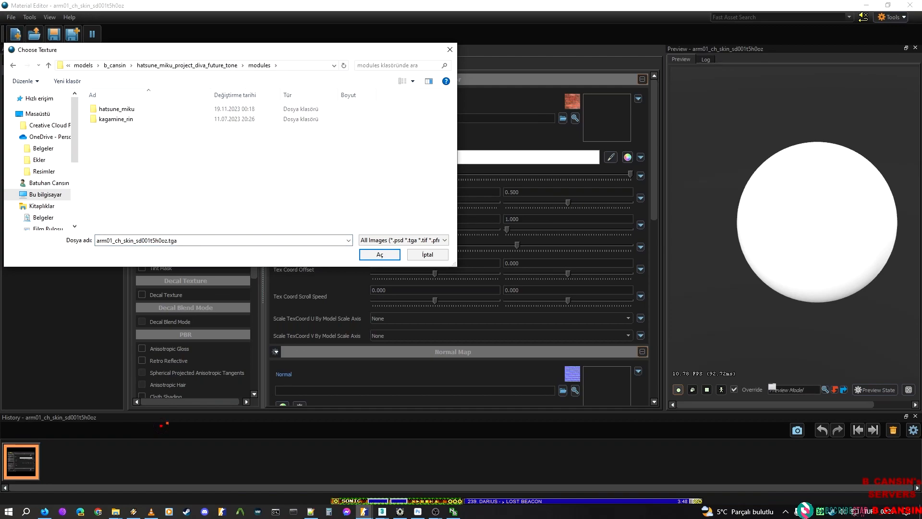
{"action": "double_click", "coordinate": [101, 110]}
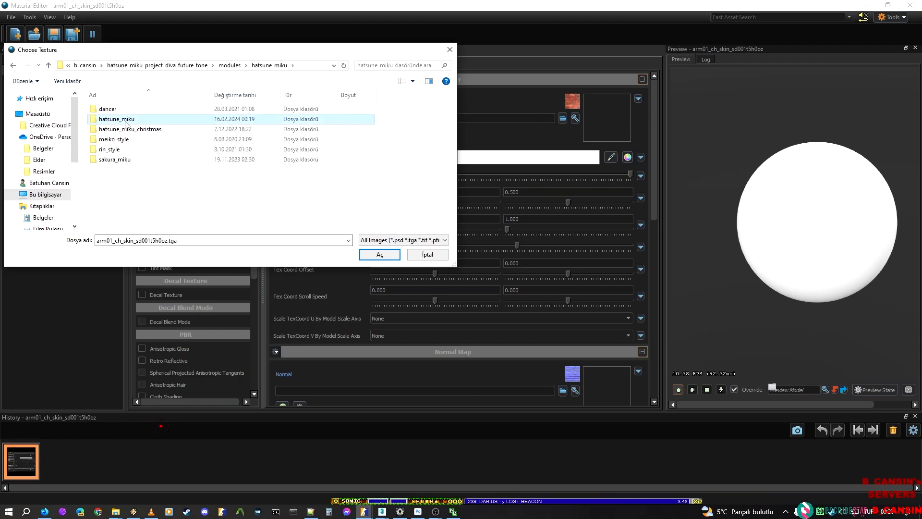
{"action": "double_click", "coordinate": [122, 120]}
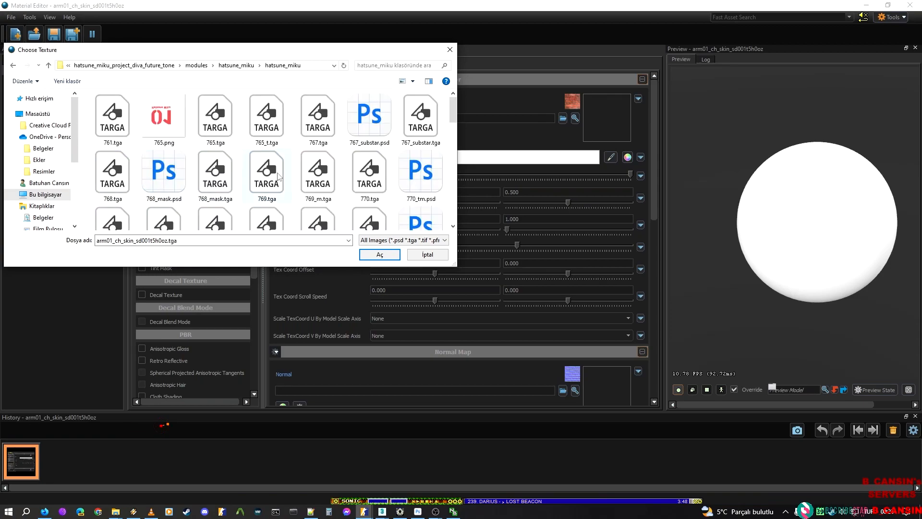
Step: Try to load arm01_CH_SKIN_SD001T5H0OZ.tga as the color texture, and remove the extension from the entered name
{"action": "left_click", "coordinate": [212, 238]}
{"action": "key", "text": "ctrl+a"}
{"action": "type", "text": "Name: \"arm01_CH_SKIN_SD001T5H0OZ\""}
{"action": "key", "text": "Home"}
{"action": "key", "text": "Delete"}
{"action": "key", "text": "Delete"}
{"action": "key", "text": "Delete"}
{"action": "key", "text": "Delete"}
{"action": "key", "text": "Delete"}
{"action": "key", "text": "Delete"}
{"action": "key", "text": "Delete"}
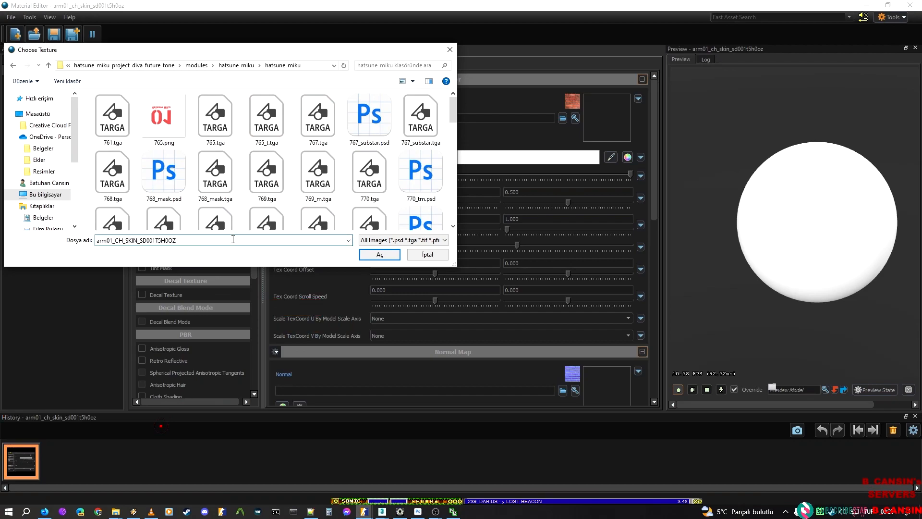
{"action": "type", "text": ".tga"}
{"action": "key", "text": "Return"}
{"action": "key", "text": "Return"}
{"action": "scroll", "coordinate": [215, 221], "scroll_direction": "down", "scroll_amount": 3}
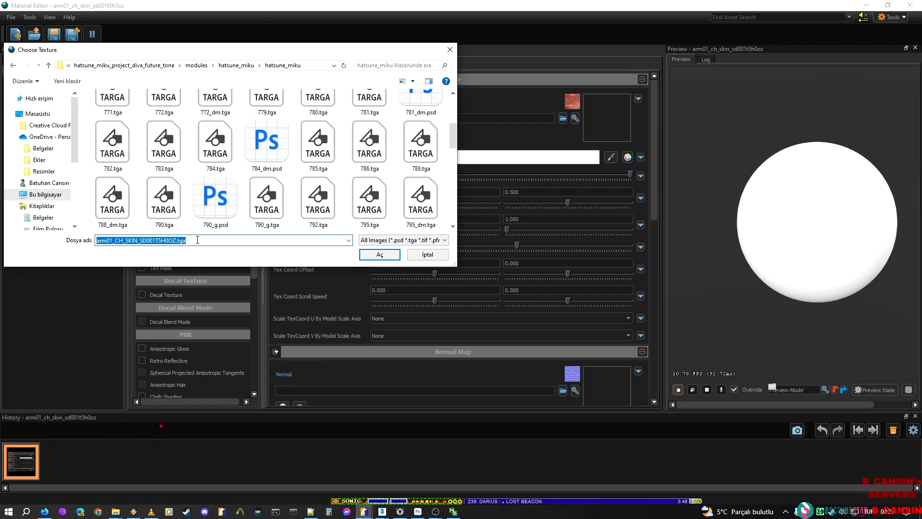
{"action": "left_click", "coordinate": [202, 239]}
{"action": "key", "text": "BackSpace"}
{"action": "key", "text": "BackSpace"}
{"action": "key", "text": "BackSpace"}
{"action": "key", "text": "BackSpace"}
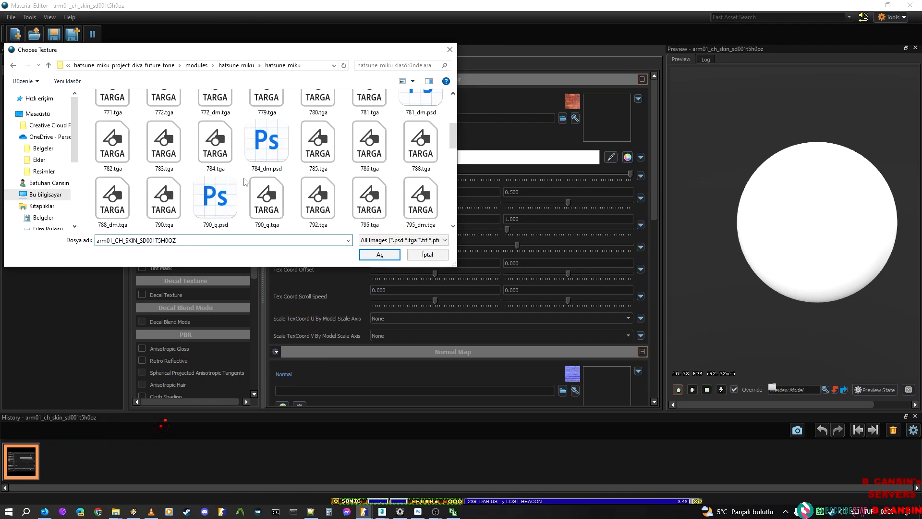
Step: Load F_DIVA_MIK001_01.tga from modules\hatsune_miku\hatsune_miku as the arm skin material's color texture
{"action": "scroll", "coordinate": [243, 186], "scroll_direction": "down", "scroll_amount": 10}
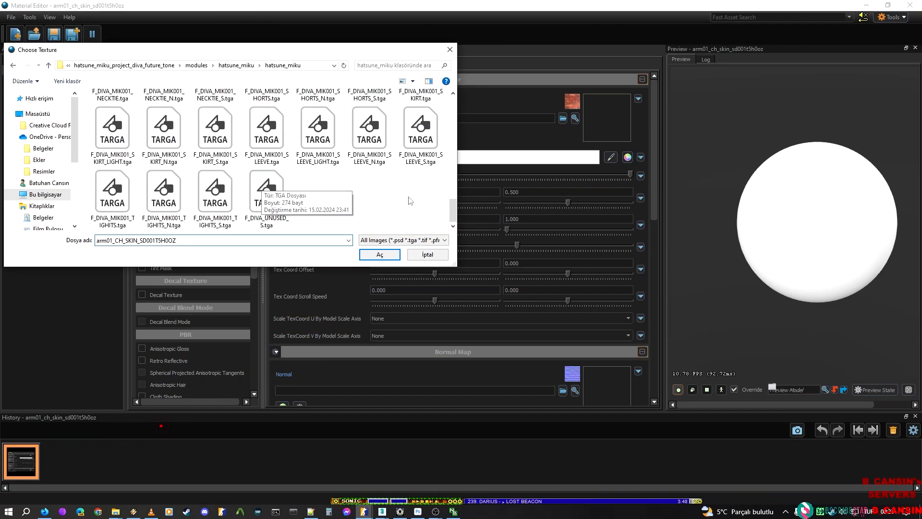
{"action": "scroll", "coordinate": [268, 163], "scroll_direction": "up", "scroll_amount": 5}
{"action": "left_click", "coordinate": [164, 137]}
{"action": "left_click", "coordinate": [380, 142]}
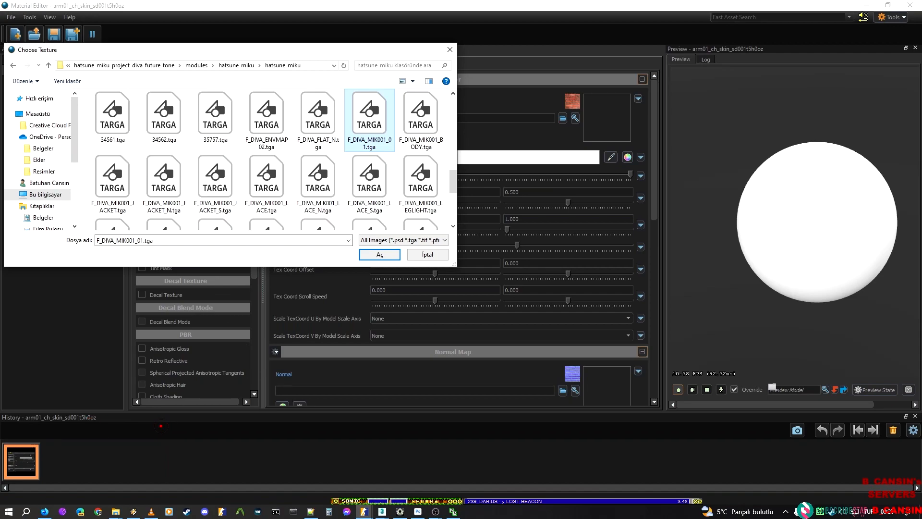
{"action": "key", "text": "alt+Tab"}
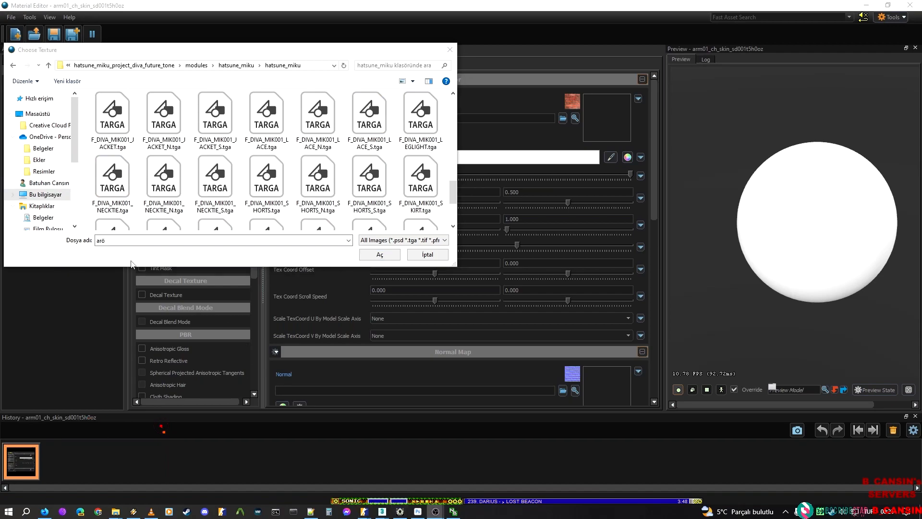
{"action": "left_click", "coordinate": [136, 239]}
{"action": "type", "text": "F_DIVA_MIK001_01"}
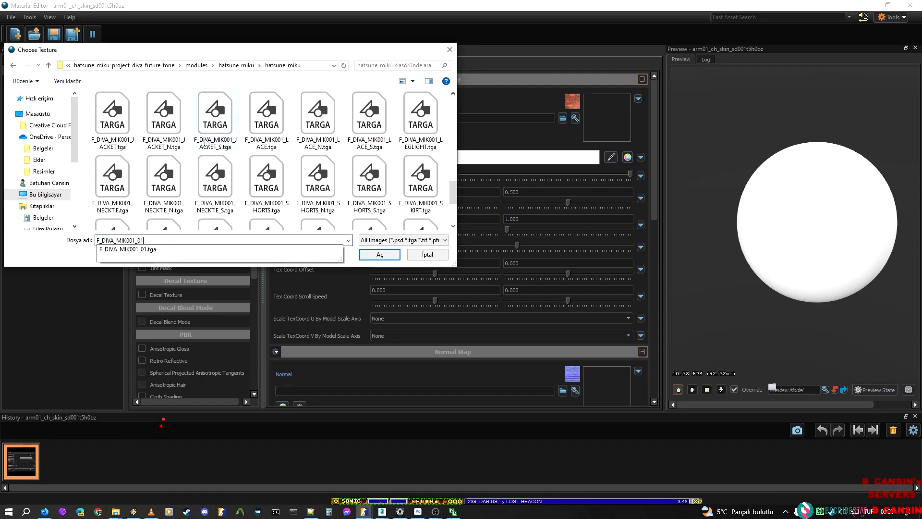
{"action": "left_click", "coordinate": [197, 250]}
{"action": "left_click", "coordinate": [381, 253]}
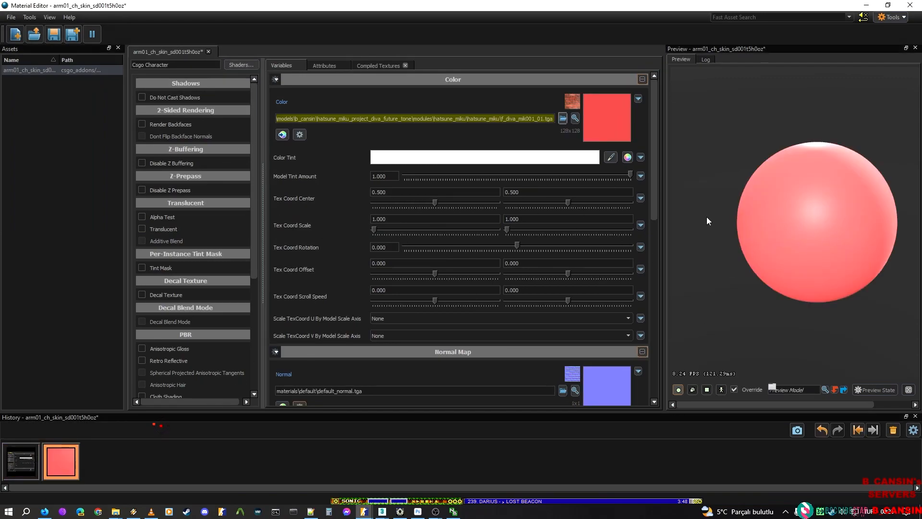
Step: Check the exported textures in the mikitm001\png folder, and return to the Material Editor
{"action": "mouse_move", "coordinate": [115, 511]}
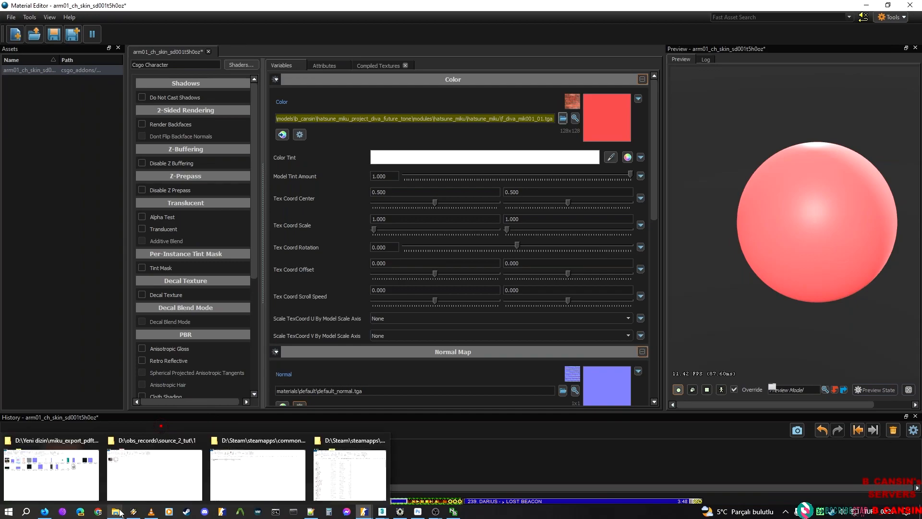
{"action": "left_click", "coordinate": [49, 457]}
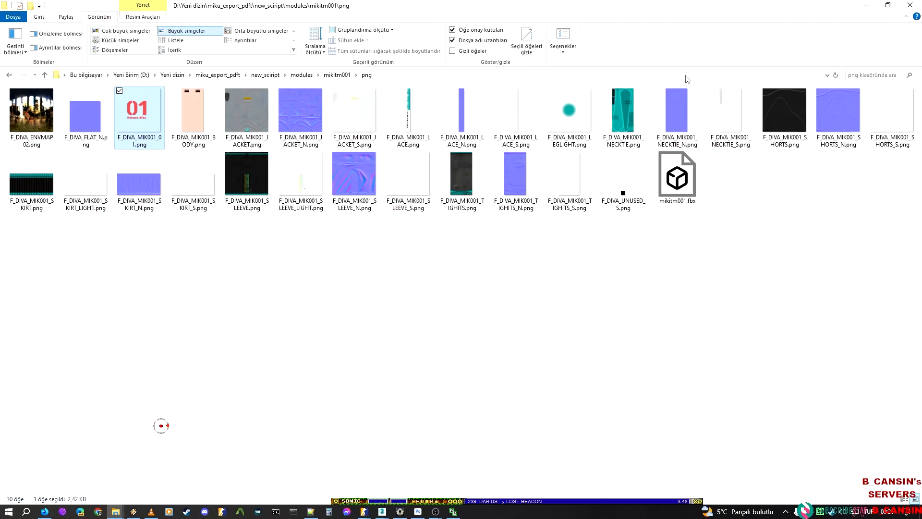
{"action": "left_click", "coordinate": [866, 4]}
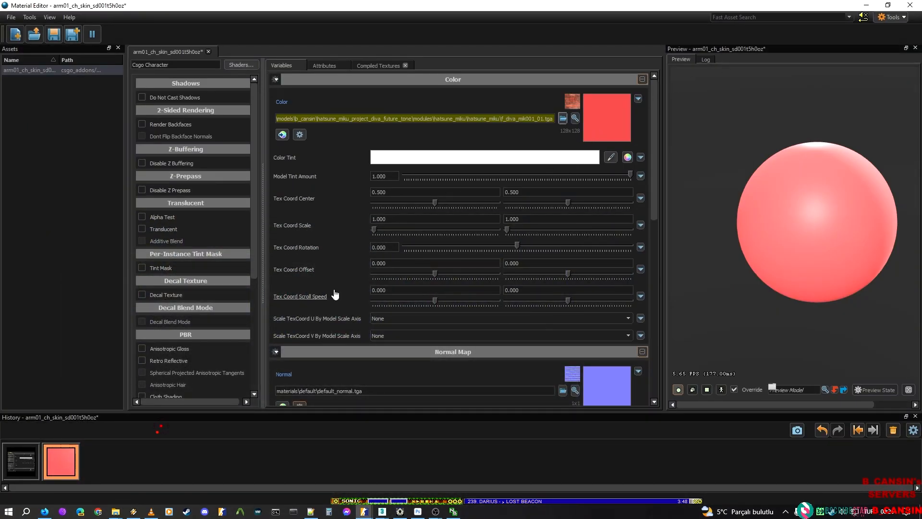
{"action": "left_click", "coordinate": [116, 511]}
{"action": "left_click", "coordinate": [124, 512]}
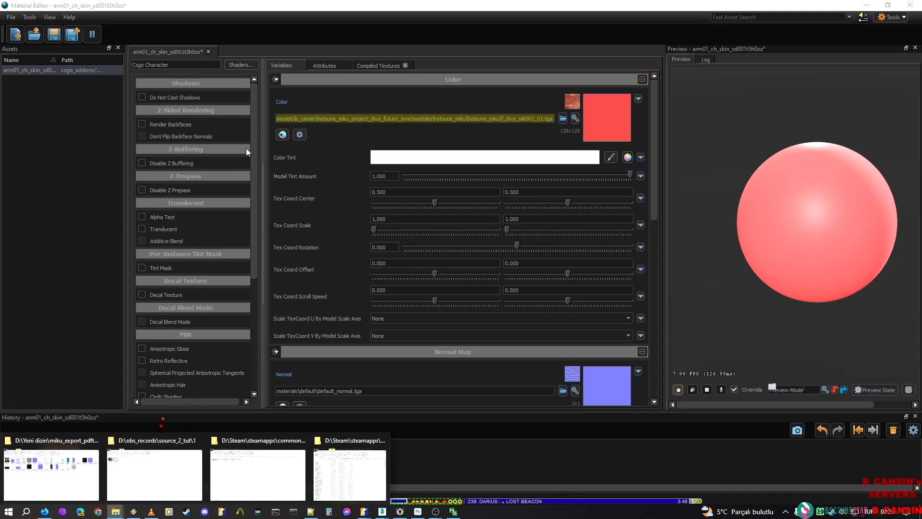
{"action": "left_click", "coordinate": [307, 4]}
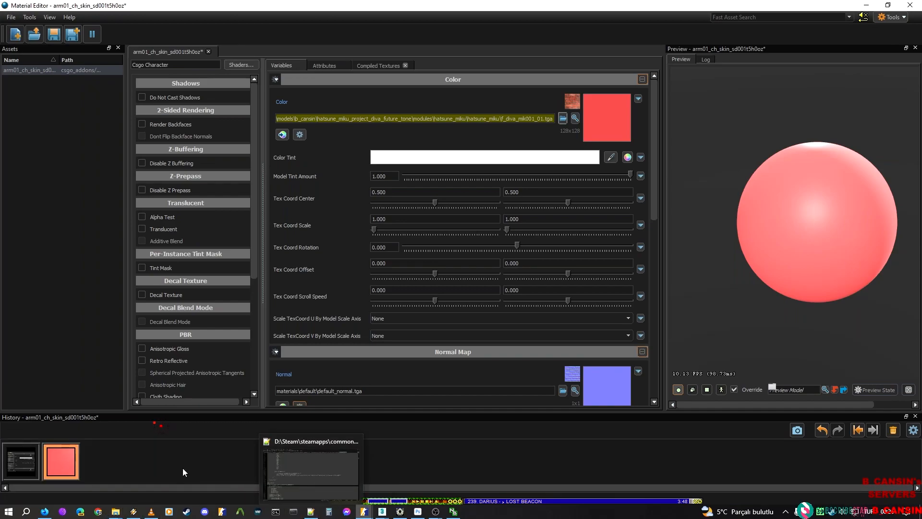
Step: Find F_DIVA_MIK001_01.tga in the materials folder modules\hatsune_miku\hatsune_miku and open it in Photoshop
{"action": "mouse_move", "coordinate": [115, 511]}
{"action": "left_click", "coordinate": [321, 487]}
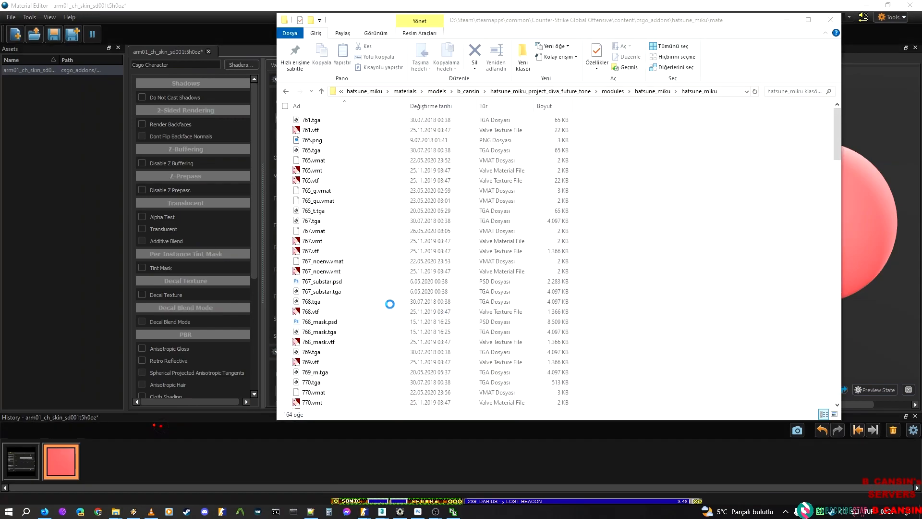
{"action": "scroll", "coordinate": [473, 120], "scroll_direction": "down", "scroll_amount": 6}
{"action": "scroll", "coordinate": [468, 112], "scroll_direction": "up", "scroll_amount": 5}
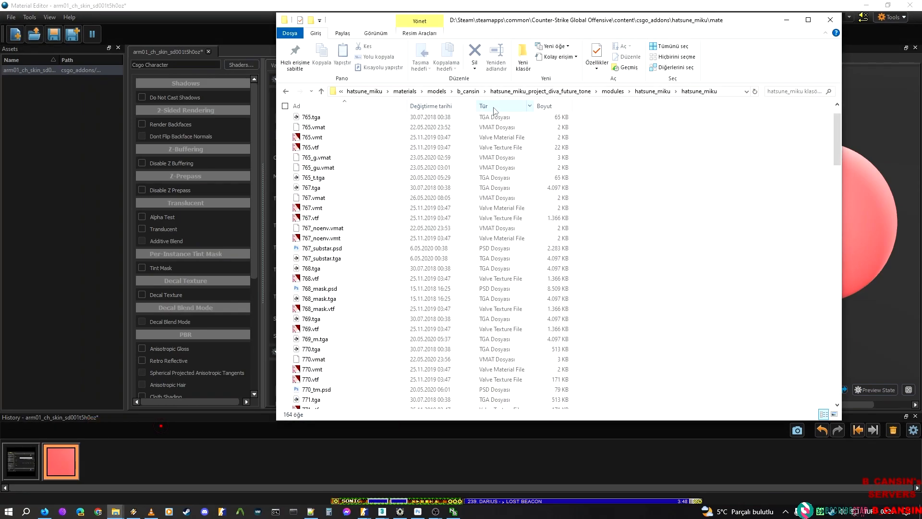
{"action": "scroll", "coordinate": [384, 240], "scroll_direction": "down", "scroll_amount": 20}
{"action": "left_click", "coordinate": [368, 301]}
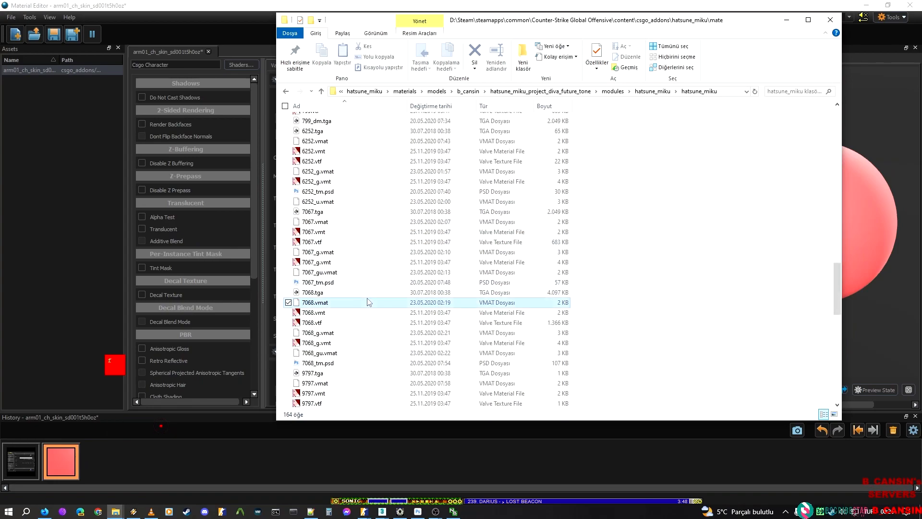
{"action": "key", "text": "f"}
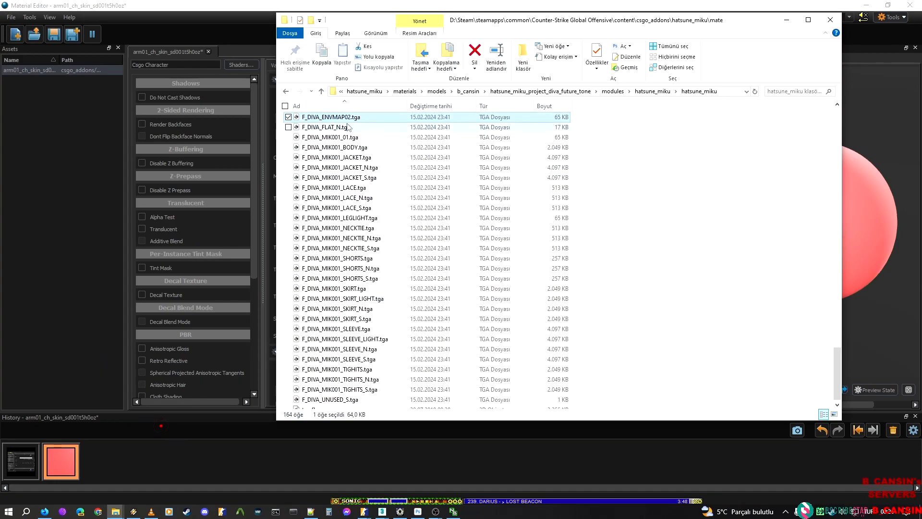
{"action": "left_click_drag", "start_coordinate": [479, 23], "coordinate": [367, 147]}
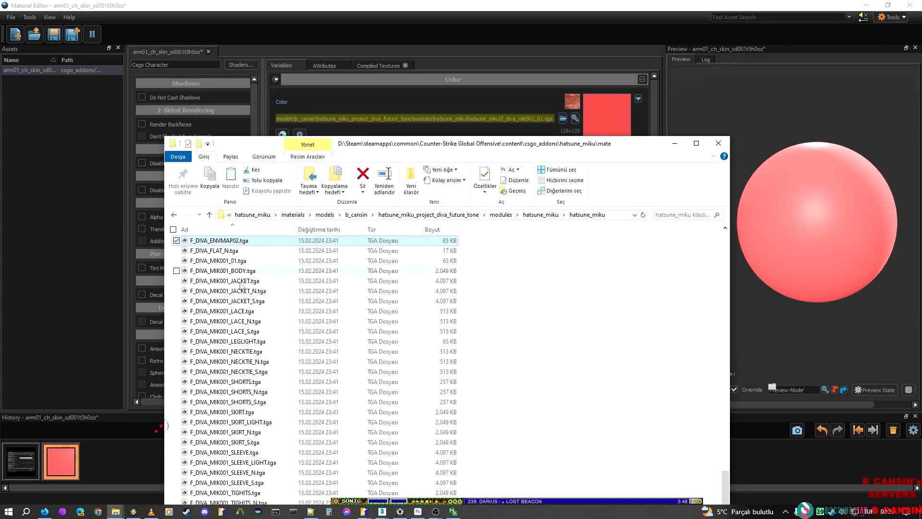
{"action": "left_click", "coordinate": [251, 262]}
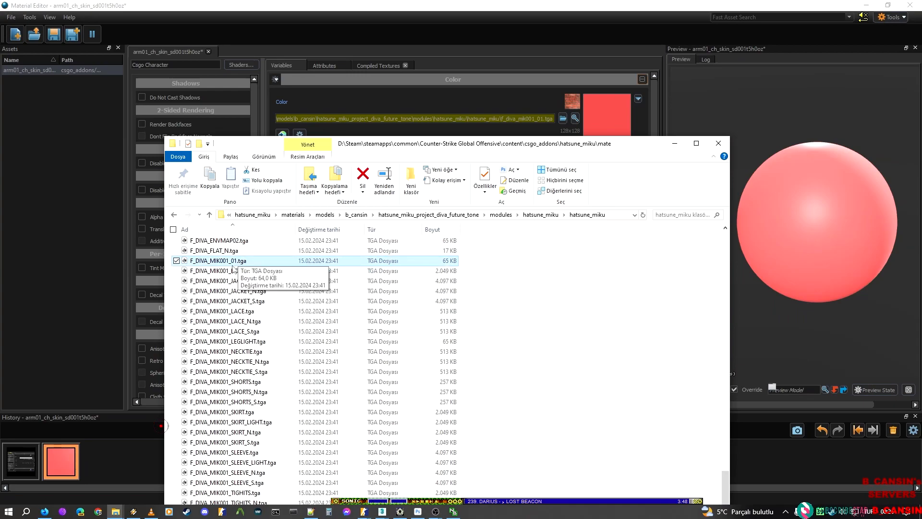
{"action": "left_click_drag", "start_coordinate": [239, 263], "coordinate": [342, 36]}
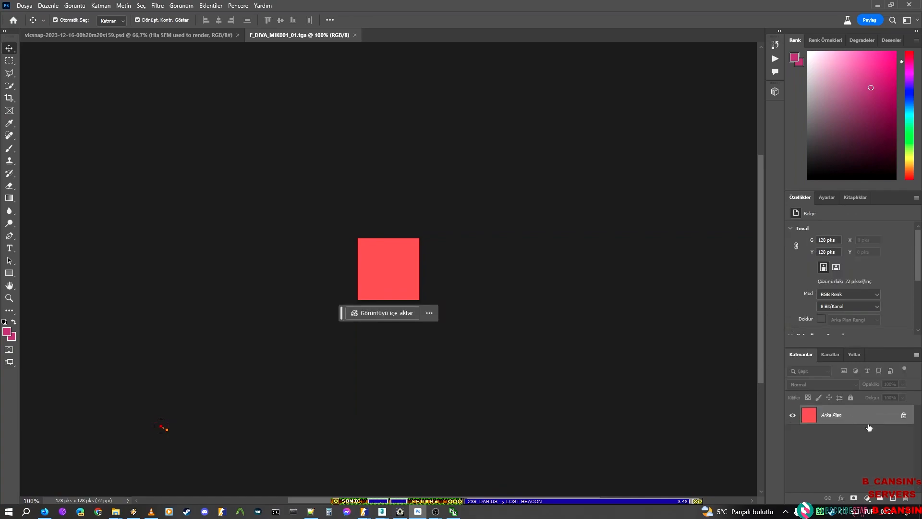
Step: View the texture's Alfa 1 channel, and delete the RGB channels so only the alpha remains
{"action": "left_click", "coordinate": [831, 358]}
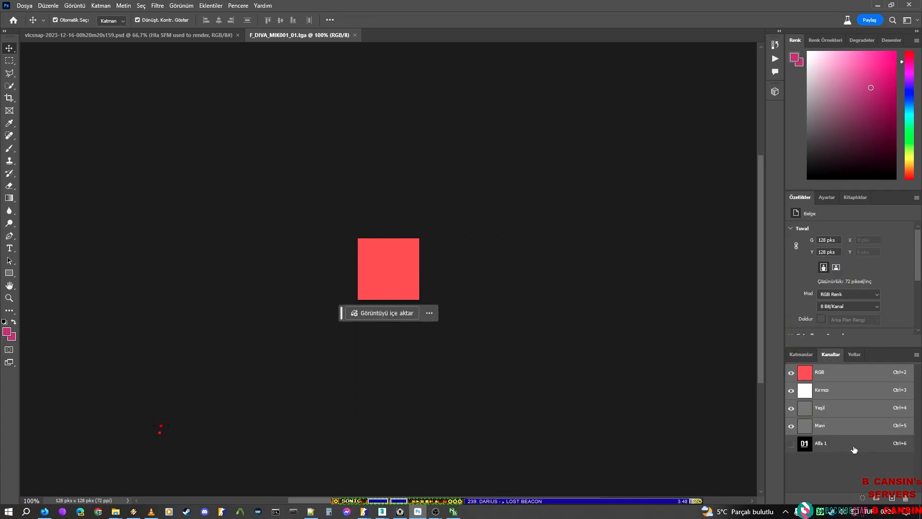
{"action": "left_click", "coordinate": [835, 449]}
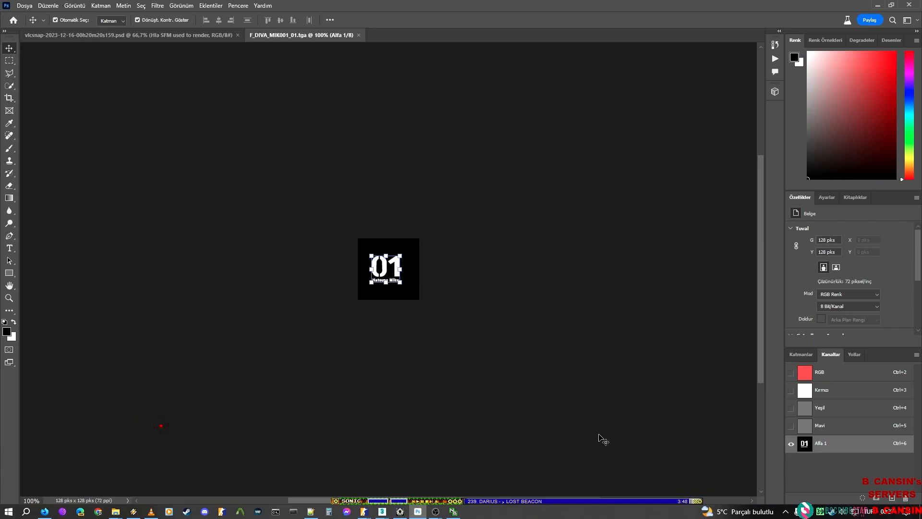
{"action": "left_click", "coordinate": [807, 378]}
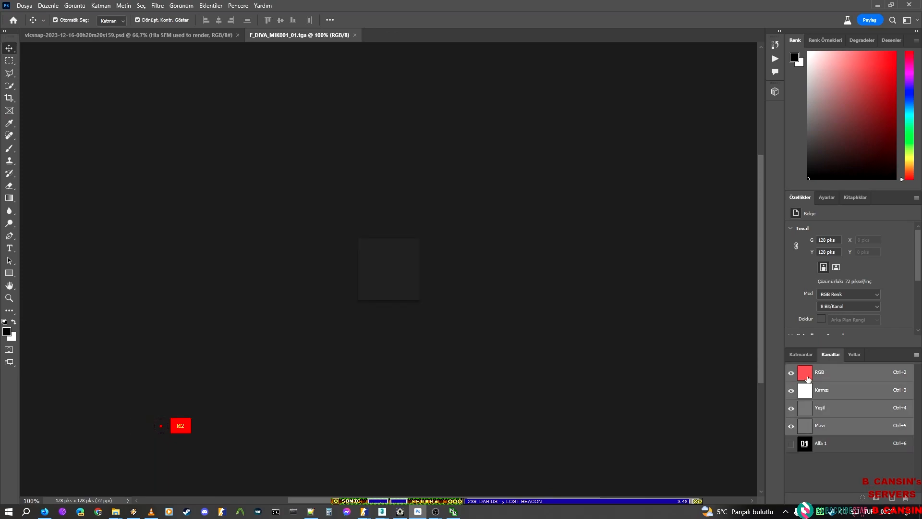
{"action": "right_click", "coordinate": [807, 378]}
{"action": "left_click", "coordinate": [831, 387]}
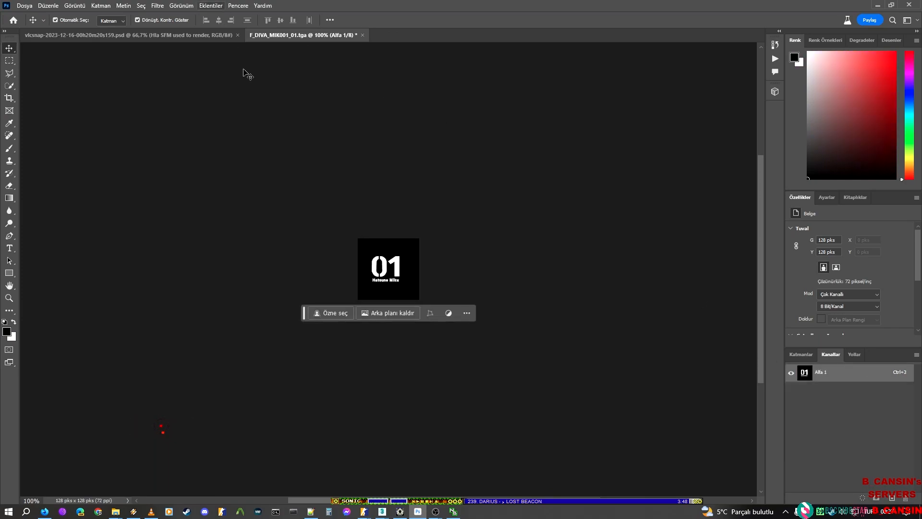
Step: Save the alpha image as F_DIVA_MIK001_01.psd in the hatsune_miku texture folder
{"action": "key", "text": "ctrl"}
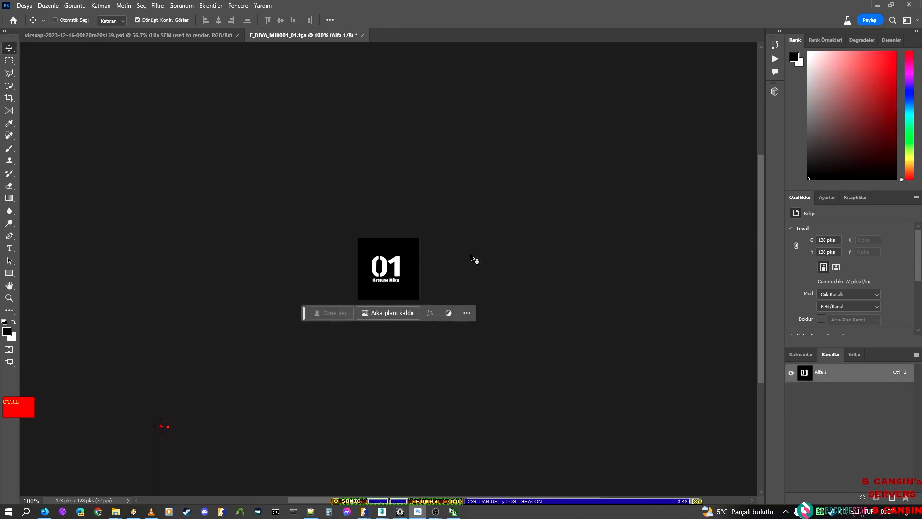
{"action": "key", "text": "ctrl+s"}
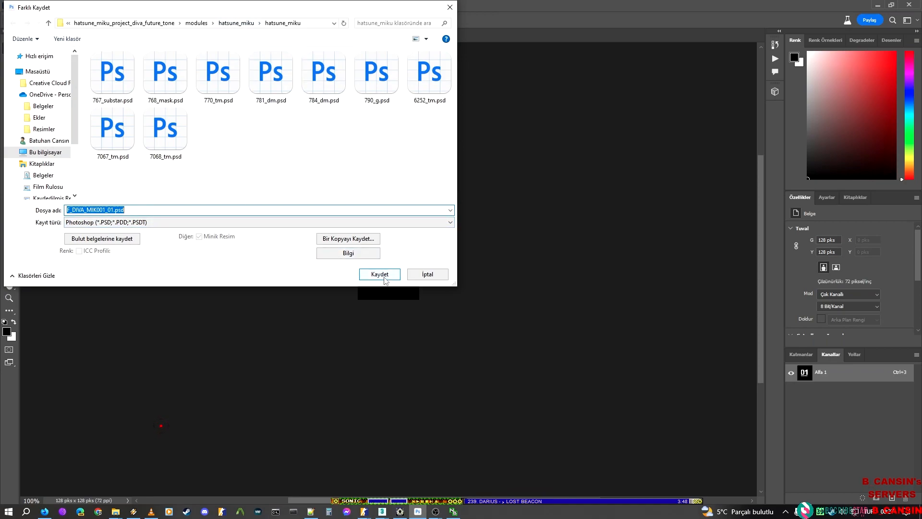
{"action": "left_click", "coordinate": [379, 275]}
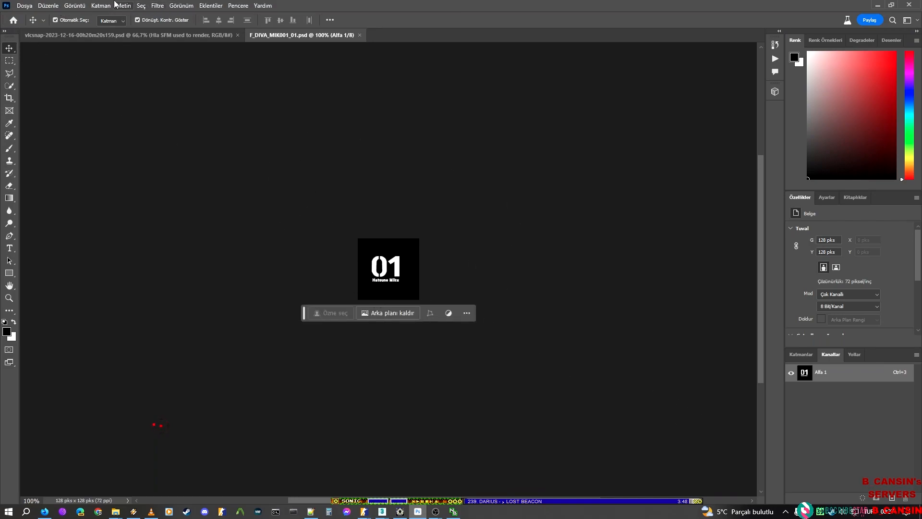
Step: Convert the multichannel image to grayscale and from there to RGB color mode, and save the PSD
{"action": "left_click", "coordinate": [102, 5]}
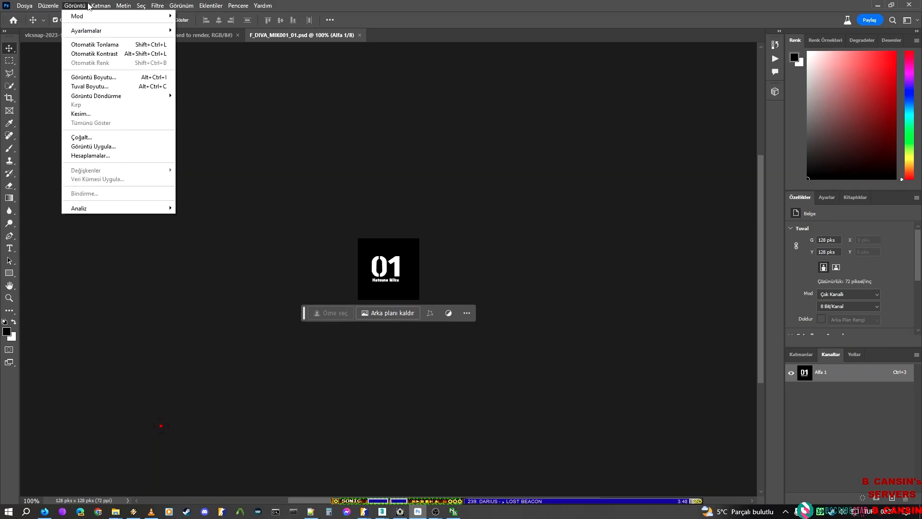
{"action": "mouse_move", "coordinate": [82, 18]}
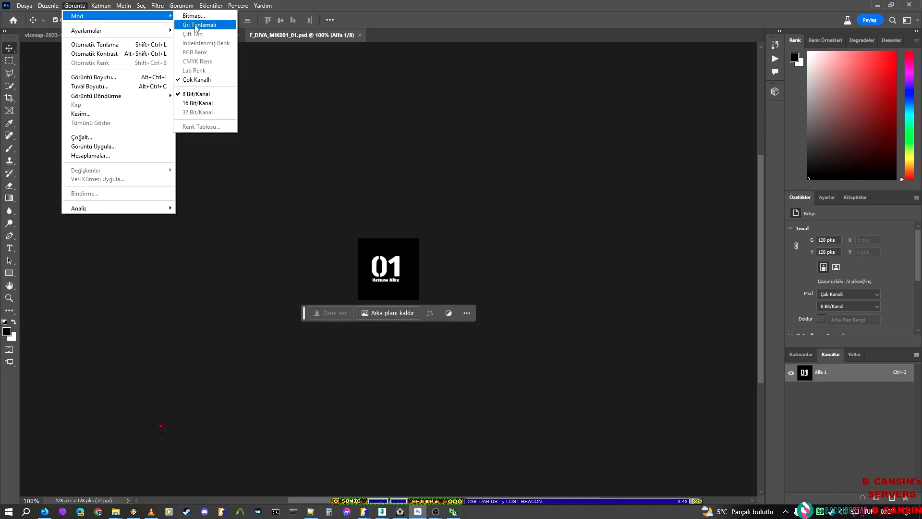
{"action": "left_click", "coordinate": [198, 25]}
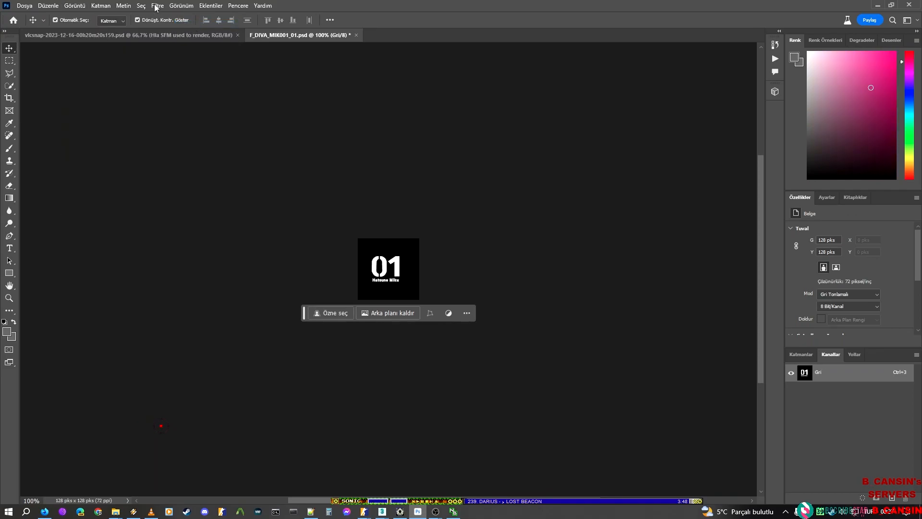
{"action": "left_click", "coordinate": [75, 6]}
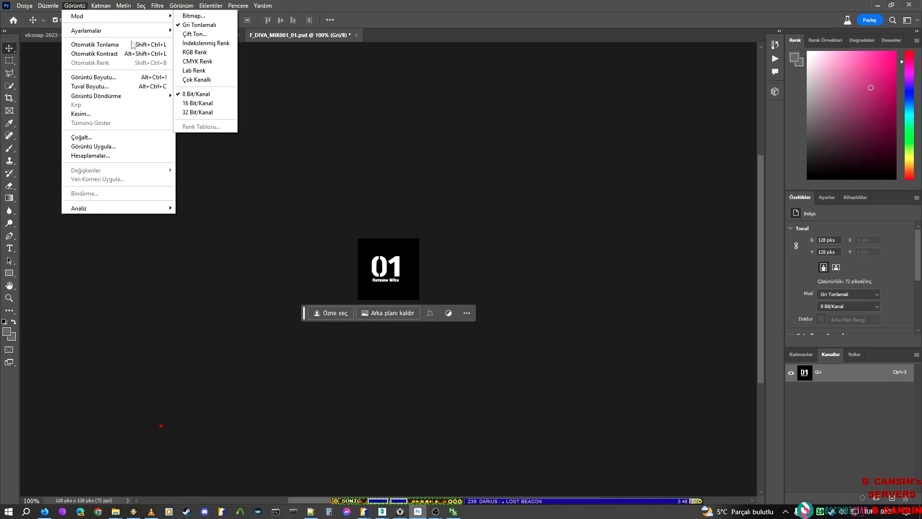
{"action": "mouse_move", "coordinate": [120, 15]}
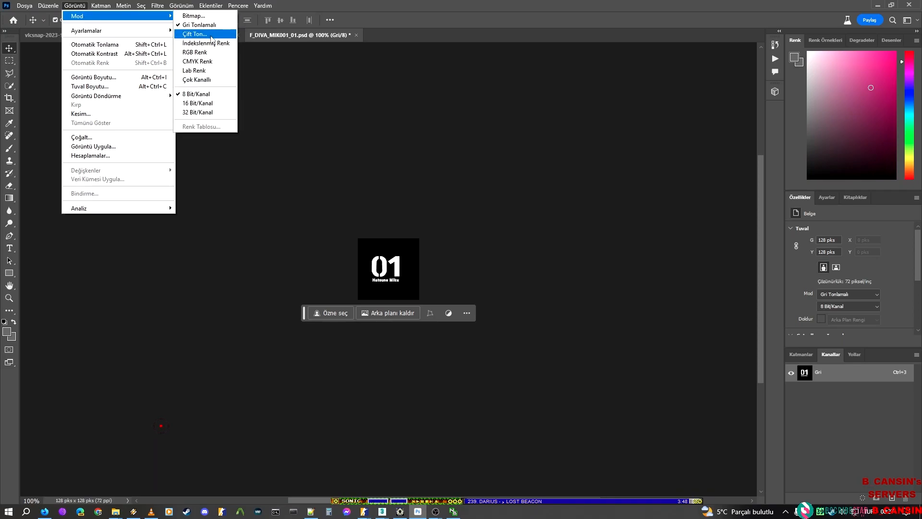
{"action": "left_click", "coordinate": [210, 53]}
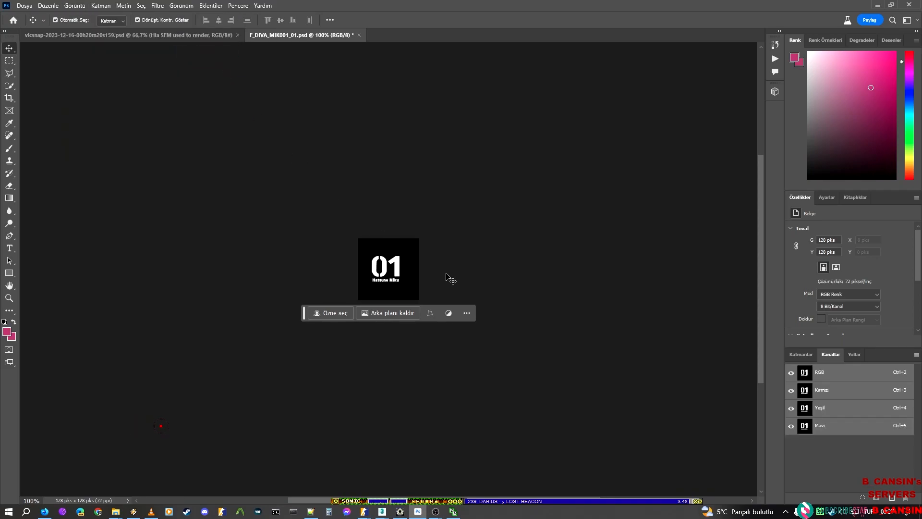
{"action": "key", "text": "ctrl+s"}
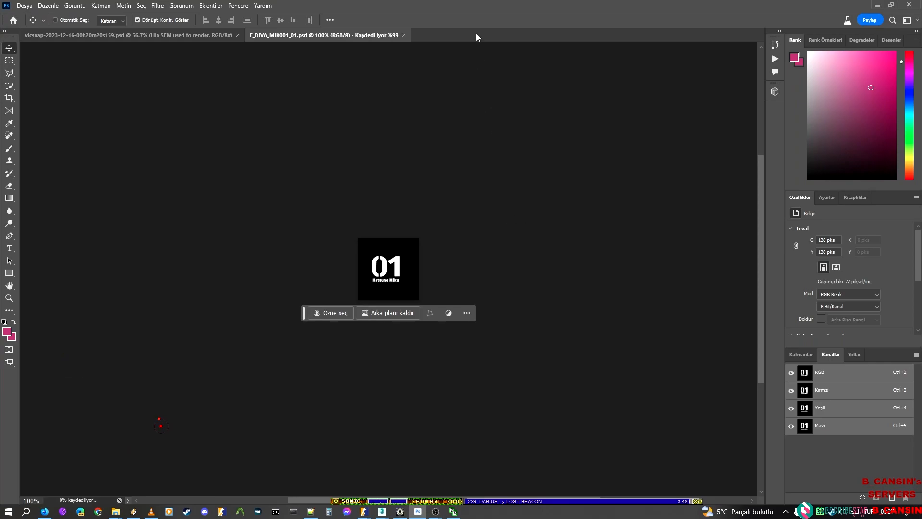
Step: Back in the Material Editor, enable Alpha Test and load F_DIVA_MIK001_01.psd as the material's translucency texture
{"action": "left_click", "coordinate": [877, 4]}
{"action": "left_click", "coordinate": [482, 4]}
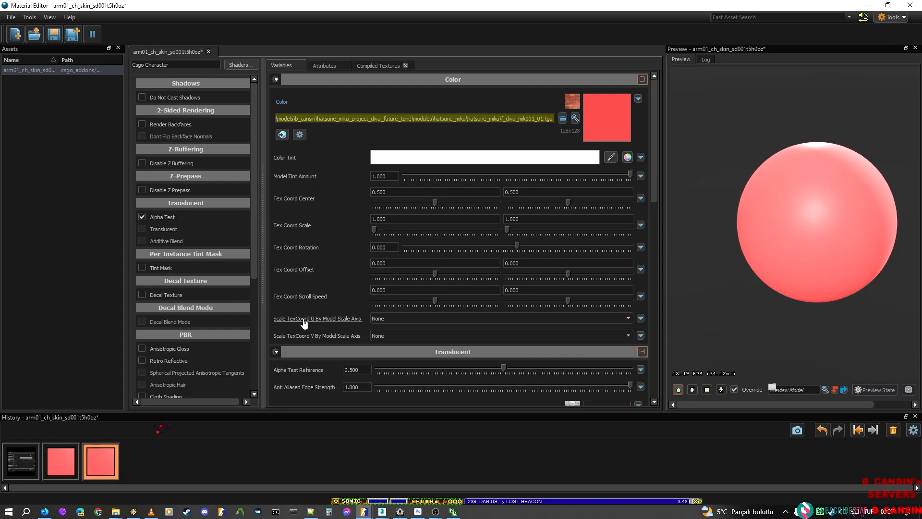
{"action": "scroll", "coordinate": [316, 270], "scroll_direction": "down", "scroll_amount": 3}
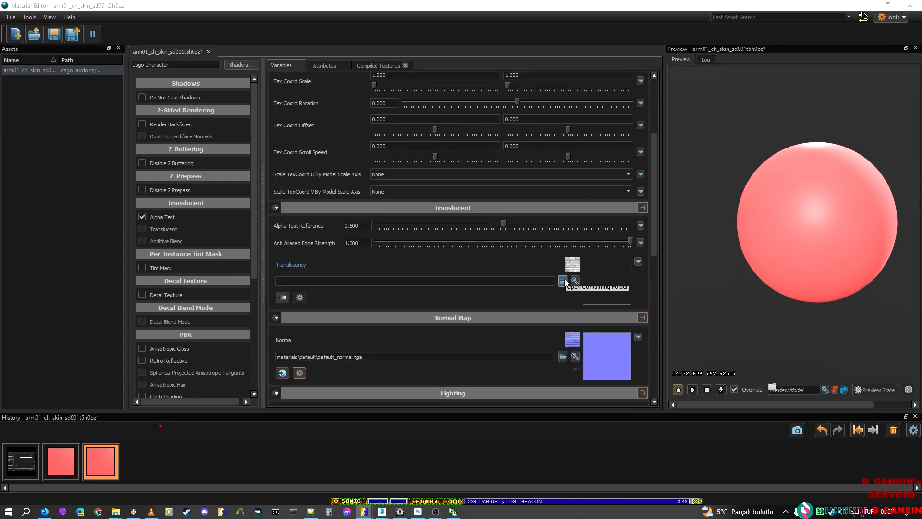
{"action": "type", "text": "F_DIVA_MIK001_01"}
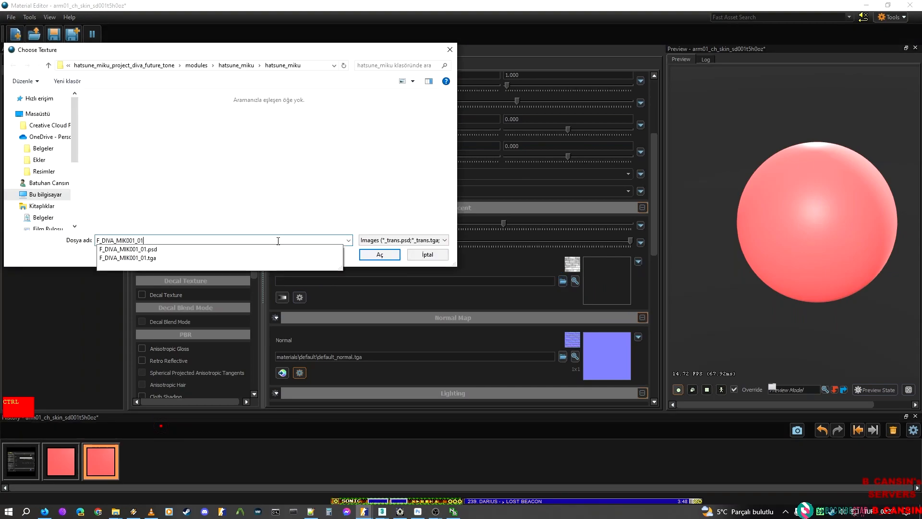
{"action": "left_click", "coordinate": [138, 249]}
{"action": "left_click", "coordinate": [379, 255]}
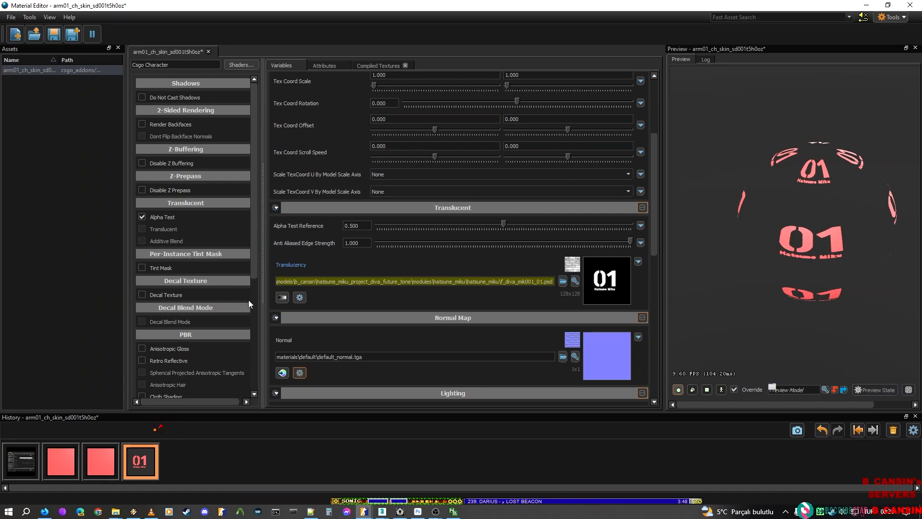
Step: Review the normal map and lighting settings, and save the arm01_ch_skin_sd001t5h0oz material
{"action": "scroll", "coordinate": [389, 268], "scroll_direction": "down", "scroll_amount": 5}
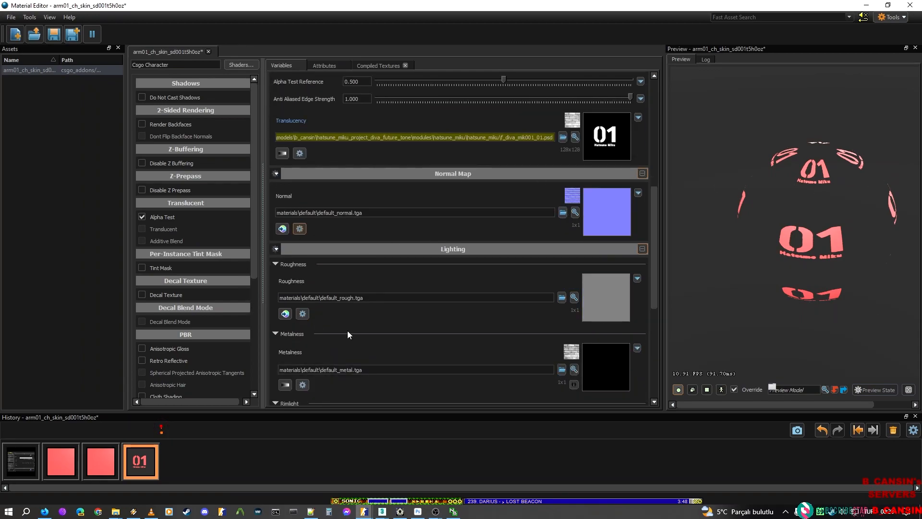
{"action": "scroll", "coordinate": [205, 243], "scroll_direction": "down", "scroll_amount": 3}
{"action": "scroll", "coordinate": [200, 254], "scroll_direction": "up", "scroll_amount": 3}
{"action": "key", "text": "ctrl+s"}
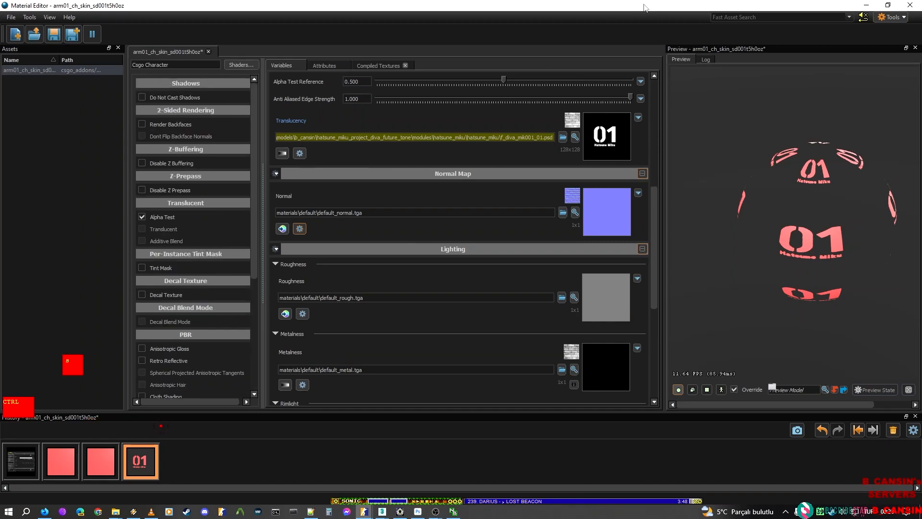
Step: Switch to the hatsune_miku_new_script model in ModelDoc and examine its arms and body in the viewport
{"action": "left_click", "coordinate": [364, 510]}
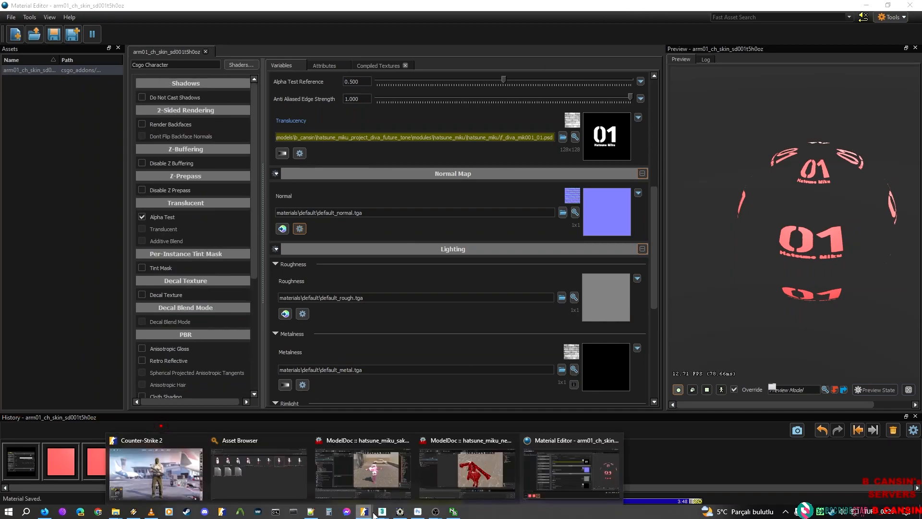
{"action": "left_click", "coordinate": [482, 465]}
{"action": "right_click_drag", "start_coordinate": [499, 253], "coordinate": [571, 216]}
{"action": "key", "text": "w"}
{"action": "key", "text": "w"}
{"action": "key", "text": "s"}
{"action": "key", "text": "w"}
{"action": "key", "text": "s"}
{"action": "key", "text": "d"}
{"action": "right_click_drag", "start_coordinate": [451, 245], "coordinate": [493, 248]}
{"action": "key", "text": "s"}
{"action": "key", "text": "d"}
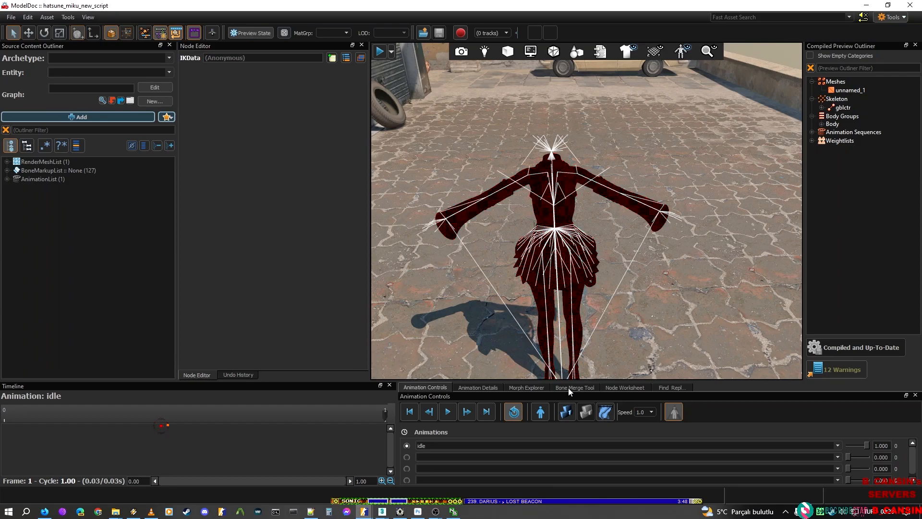
Step: In 3ds Max's Slate Material Editor, add an instance of the body skin material to the view and select its name, body_ch_skin_sd001t5h0z, in the path
{"action": "left_click", "coordinate": [382, 510]}
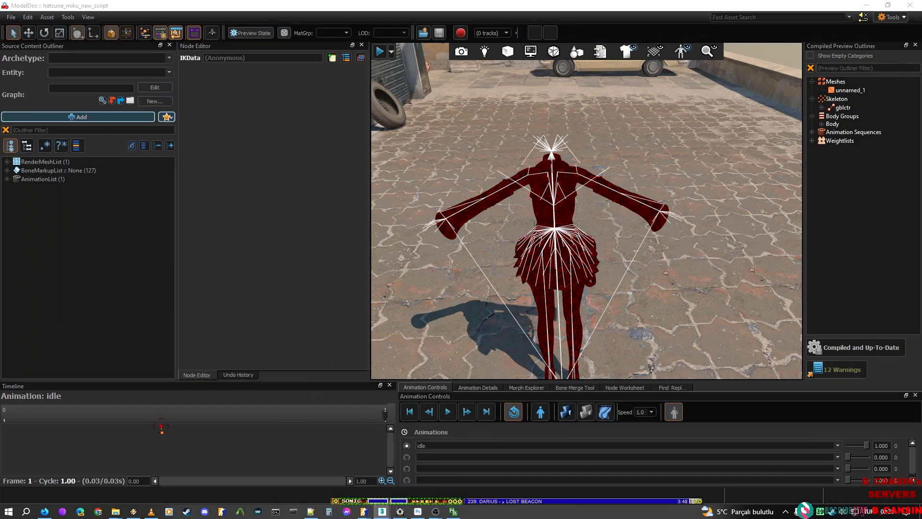
{"action": "left_click", "coordinate": [435, 471]}
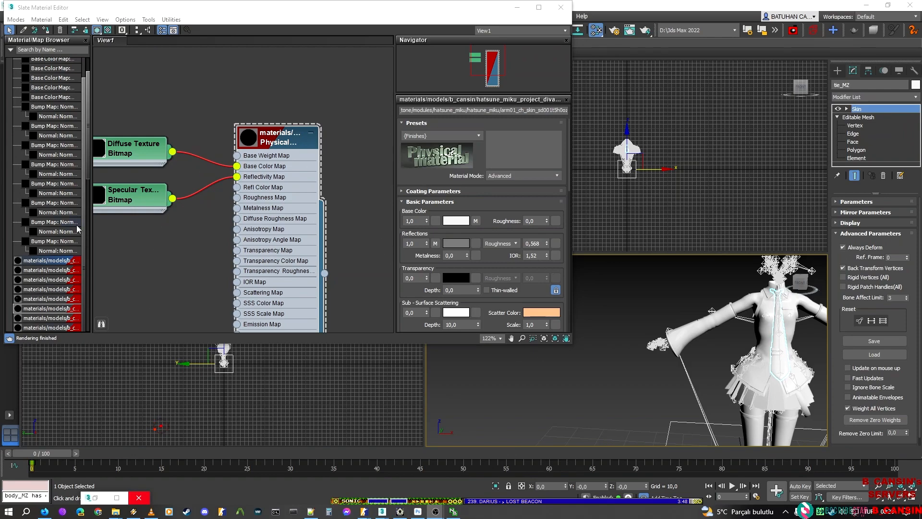
{"action": "left_click", "coordinate": [47, 270]}
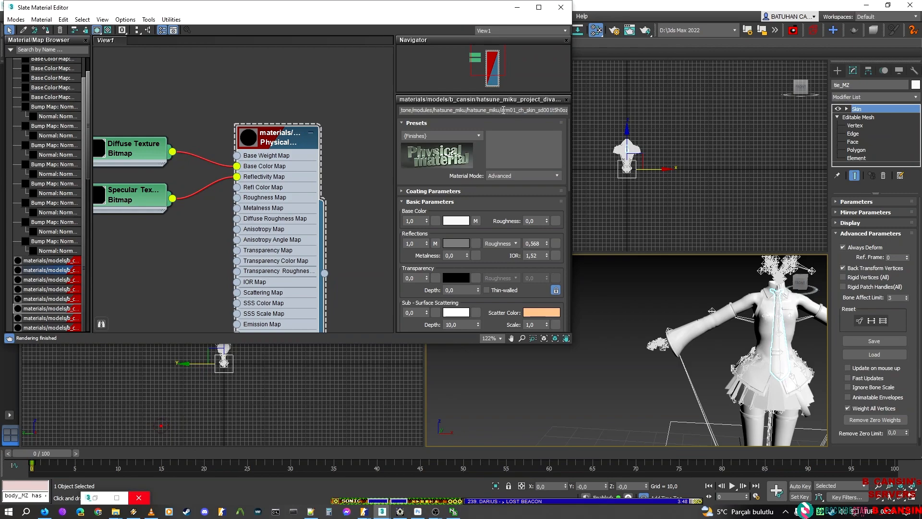
{"action": "scroll", "coordinate": [278, 159], "scroll_direction": "down", "scroll_amount": 5}
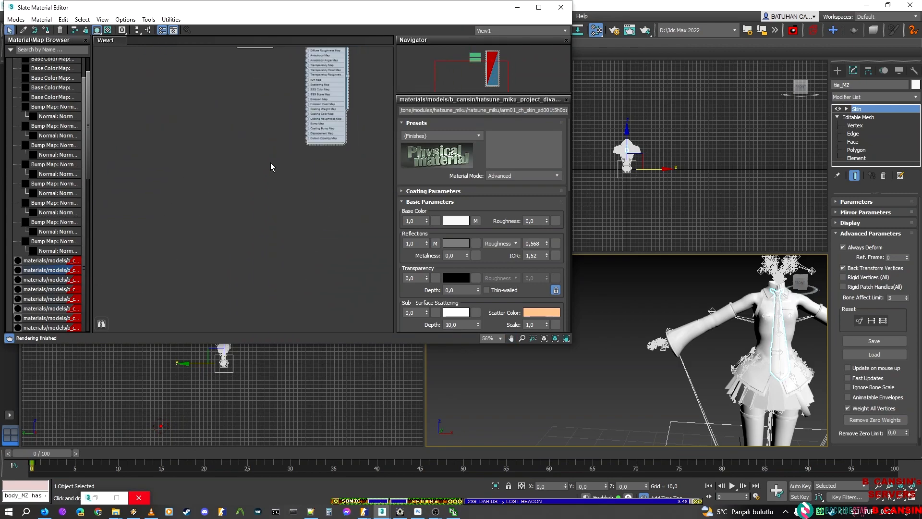
{"action": "left_click_drag", "start_coordinate": [44, 293], "coordinate": [330, 251]}
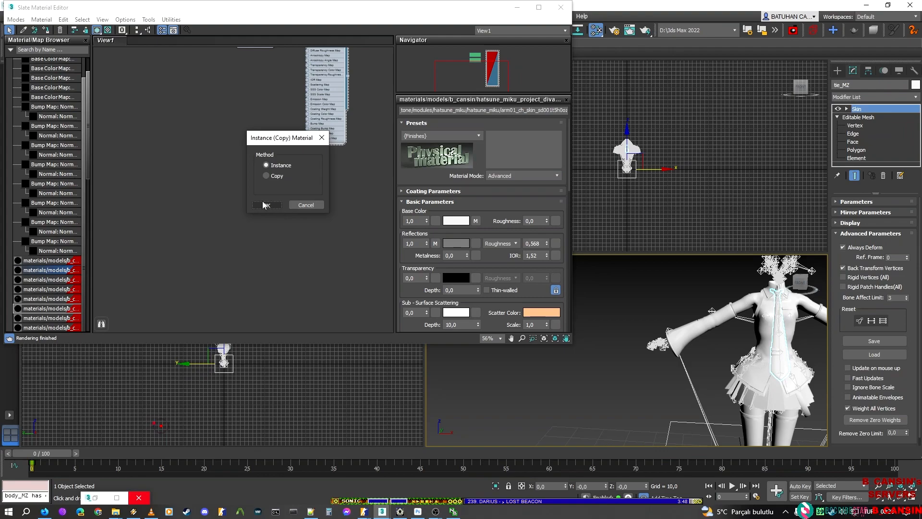
{"action": "left_click", "coordinate": [305, 204]}
{"action": "left_click", "coordinate": [543, 109]}
{"action": "key", "text": "End"}
{"action": "left_click", "coordinate": [508, 110]}
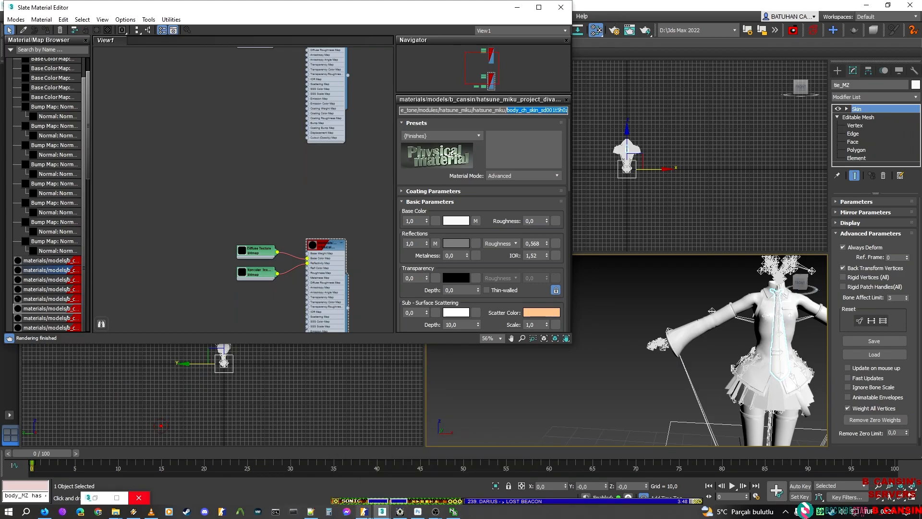
Step: Switch to the Material Editor and create a new material with the Csgo Character shader
{"action": "mouse_move", "coordinate": [364, 512]}
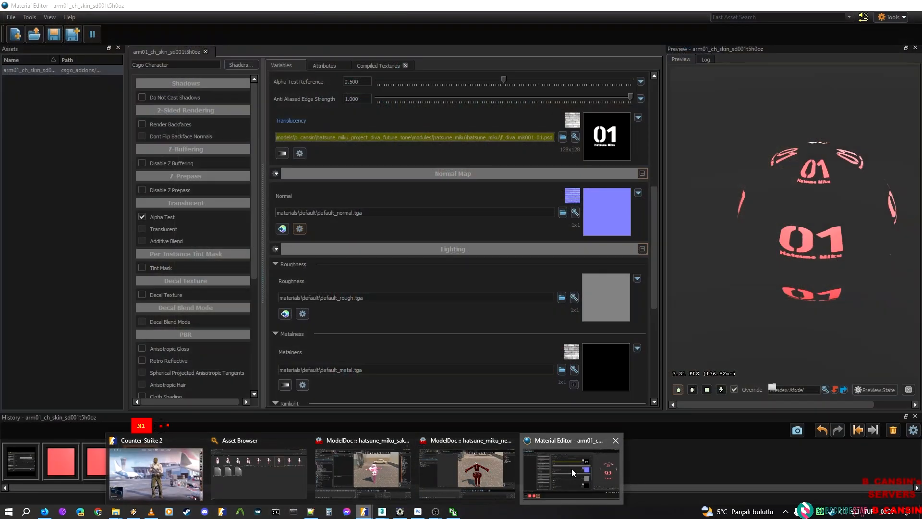
{"action": "left_click", "coordinate": [572, 468]}
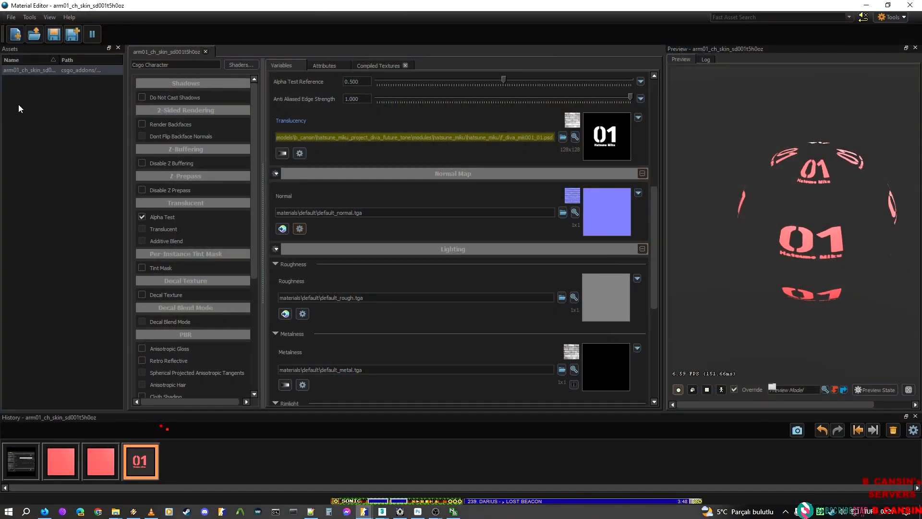
{"action": "left_click", "coordinate": [16, 35]}
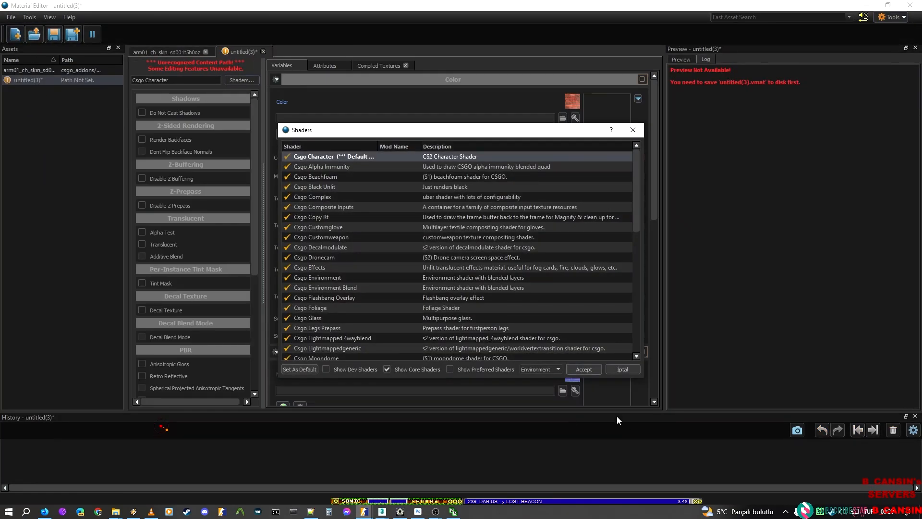
{"action": "left_click", "coordinate": [582, 368]}
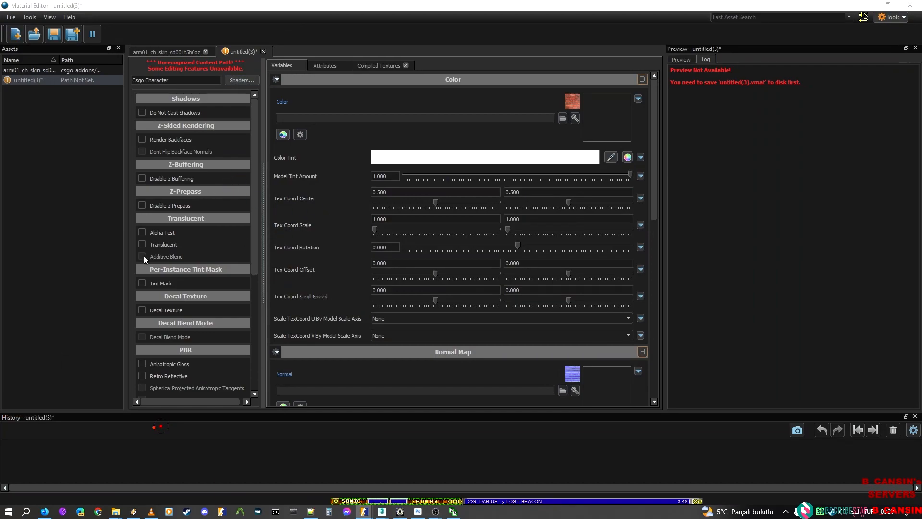
Step: Save the new material as body_ch_skin_sd001t5h0z in the modules\hatsune_miku\hatsune_miku folder of hatsune_miku_project_diva_future_tone
{"action": "key", "text": "ctrl+s"}
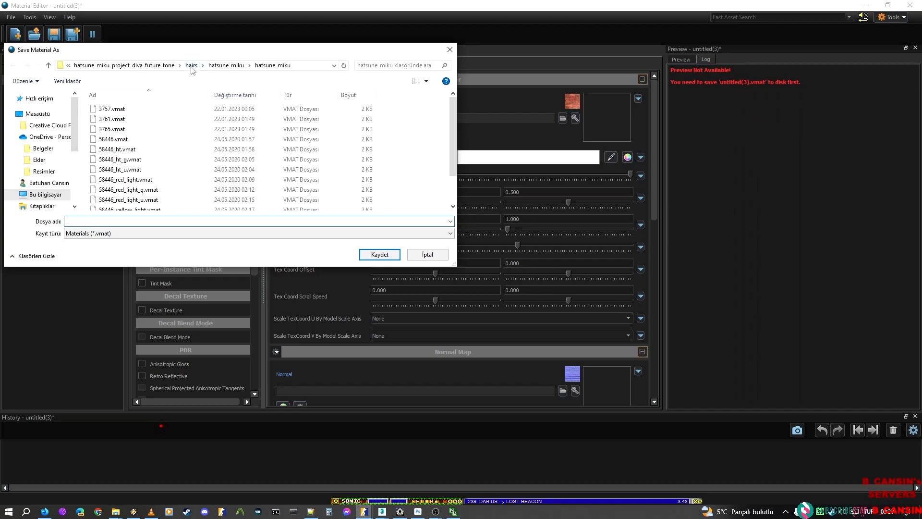
{"action": "left_click", "coordinate": [133, 63]}
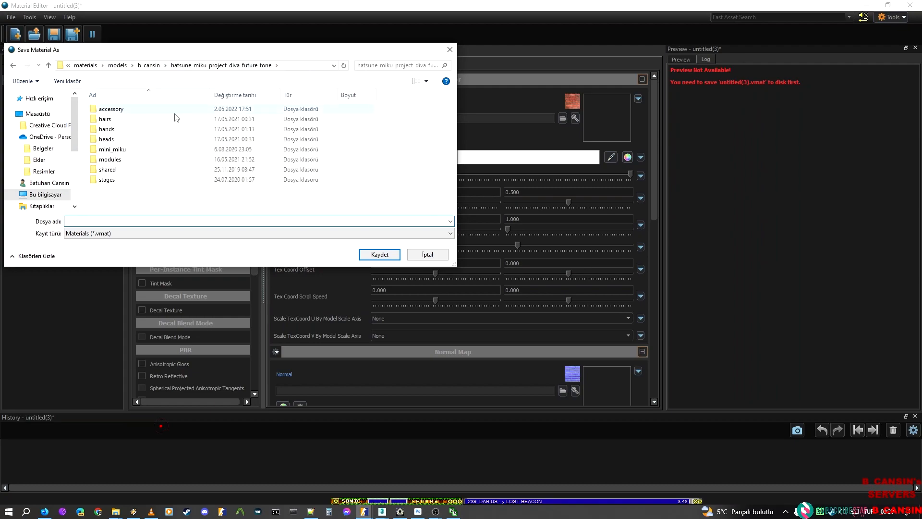
{"action": "left_click", "coordinate": [116, 123]}
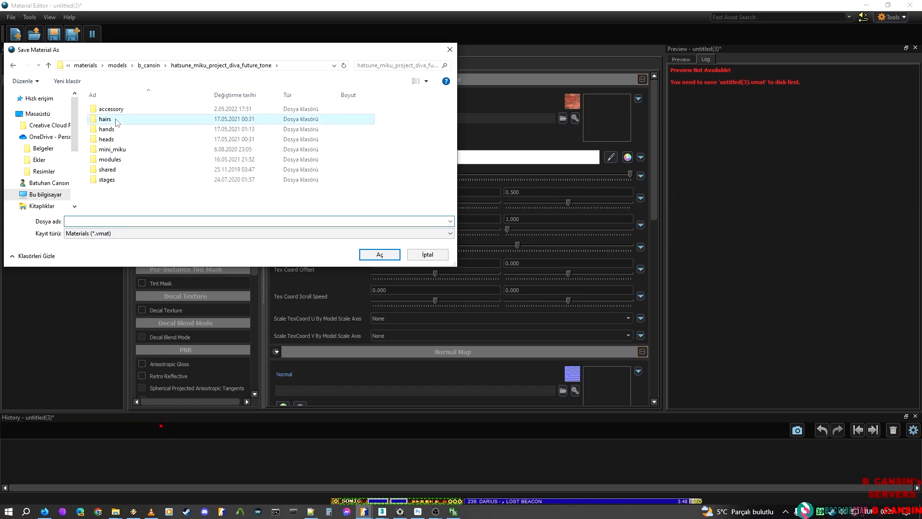
{"action": "left_click", "coordinate": [110, 153]}
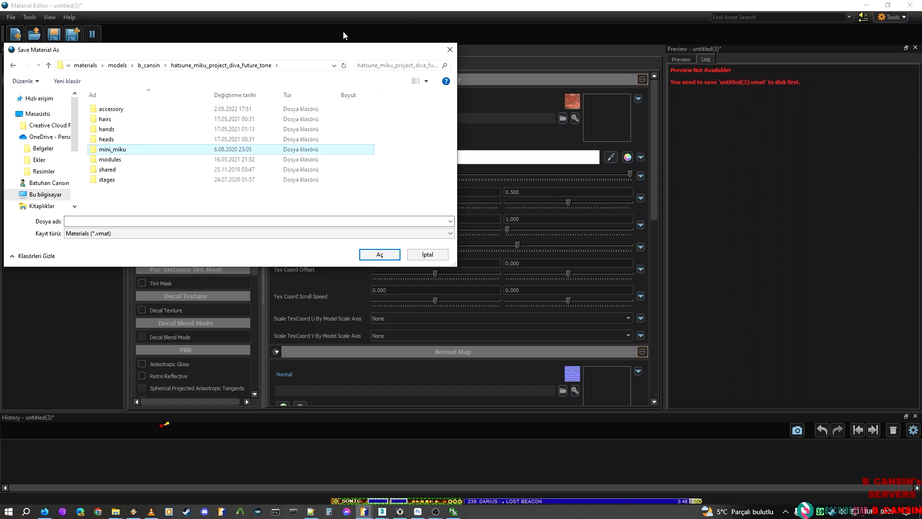
{"action": "key", "text": "Down"}
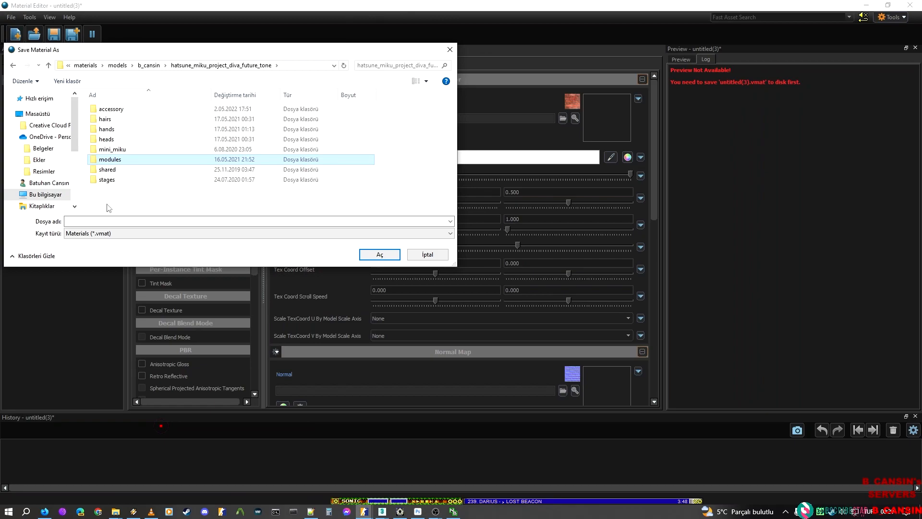
{"action": "key", "text": "Return"}
{"action": "key", "text": "Down"}
{"action": "key", "text": "Up"}
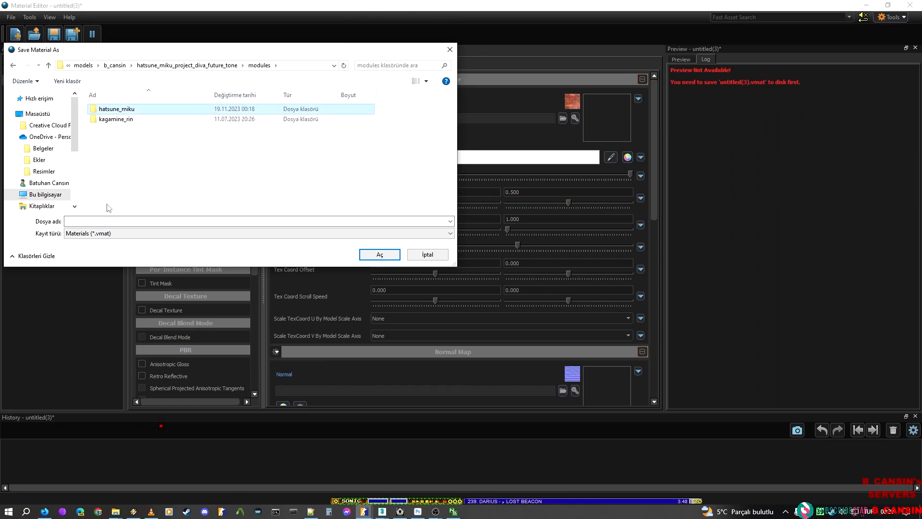
{"action": "key", "text": "Return"}
{"action": "key", "text": "Down"}
{"action": "key", "text": "Return"}
{"action": "left_click", "coordinate": [101, 221]}
{"action": "type", "text": "body_ch_skin_sd001t5h0z"}
{"action": "left_click", "coordinate": [389, 255]}
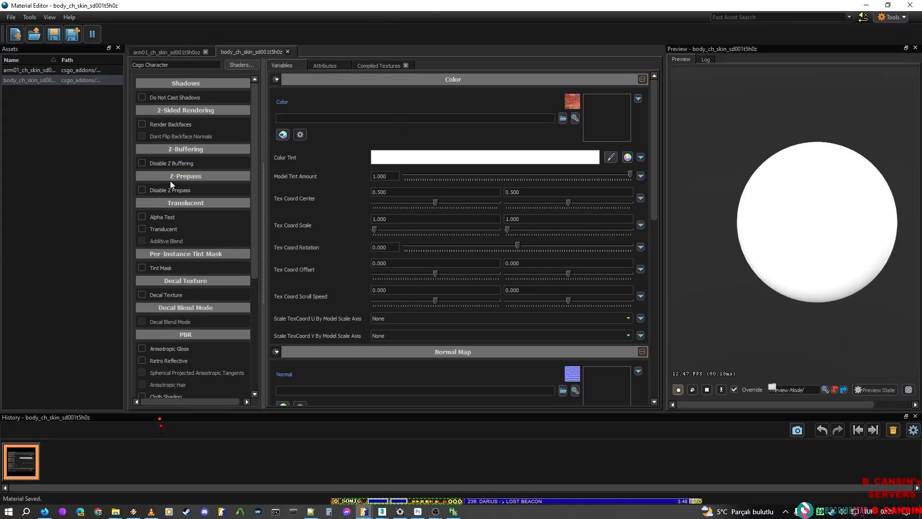
Step: Switch to the hatsune_miku_new_script model in ModelDoc and examine where the new body skin material applies on the model
{"action": "mouse_move", "coordinate": [366, 516]}
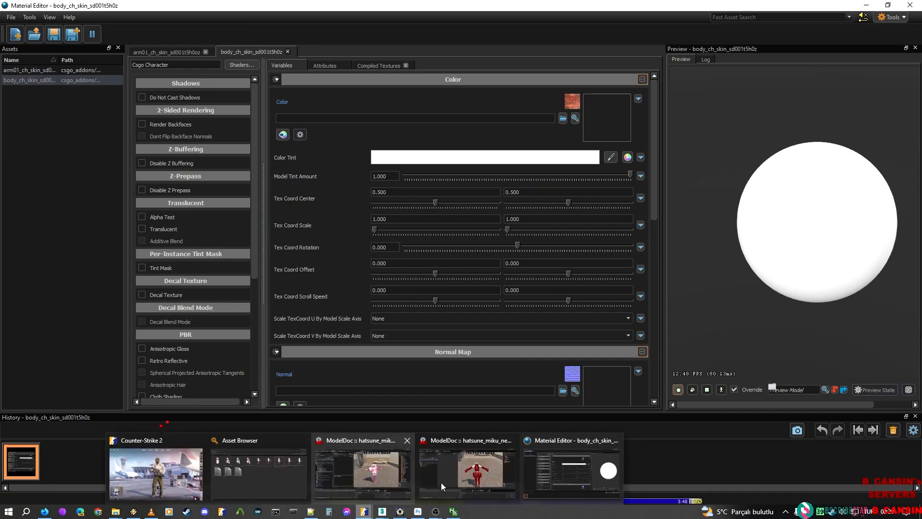
{"action": "left_click", "coordinate": [446, 473]}
{"action": "right_click_drag", "start_coordinate": [553, 188], "coordinate": [546, 158]}
{"action": "right_click_drag", "start_coordinate": [161, 426], "coordinate": [158, 428]}
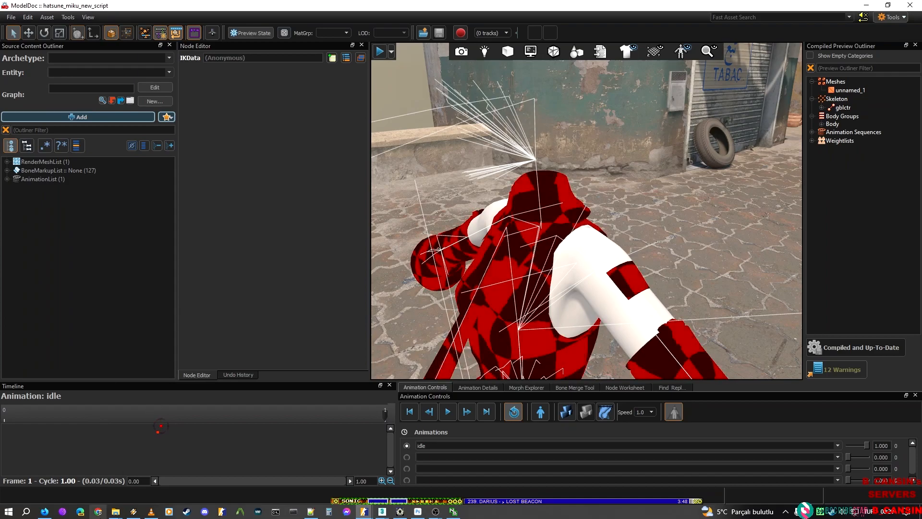
Step: Open the modules\hatsune_miku\hatsune_miku materials folder in File Explorer and check its material files
{"action": "left_click", "coordinate": [115, 512]}
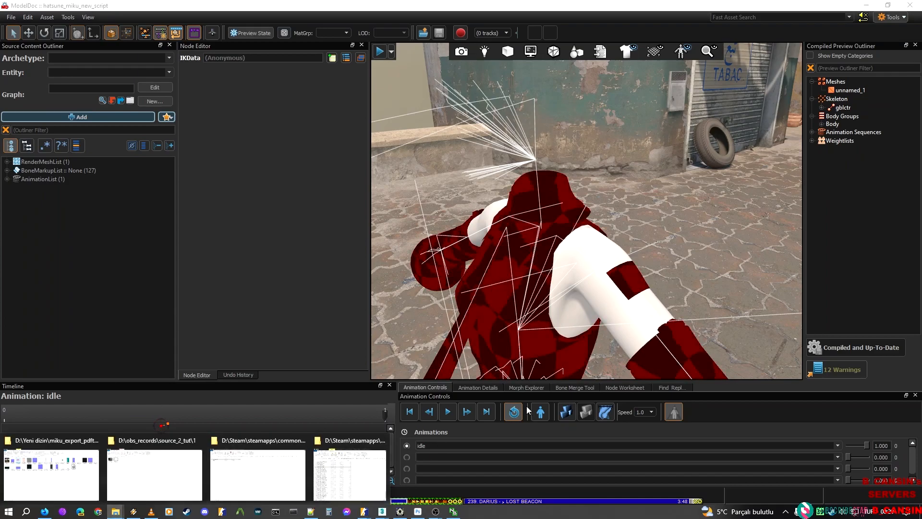
{"action": "left_click", "coordinate": [222, 468]}
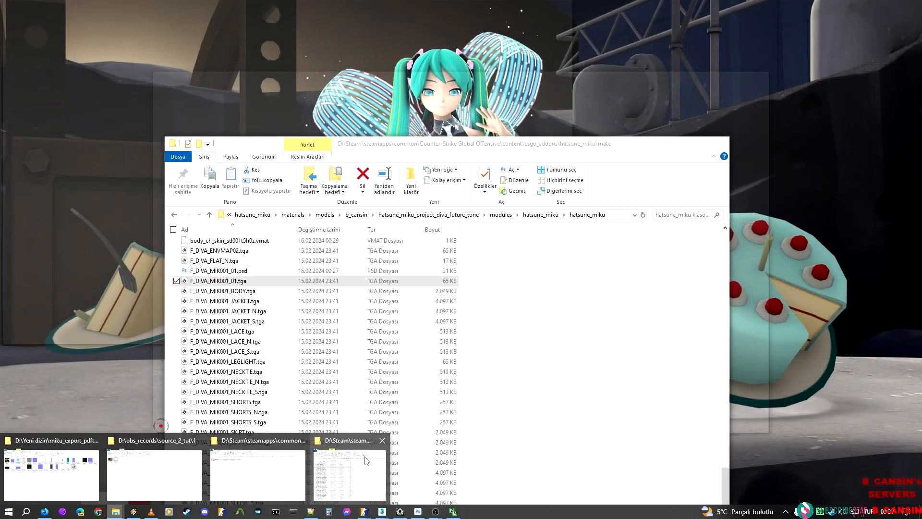
{"action": "left_click", "coordinate": [366, 460]}
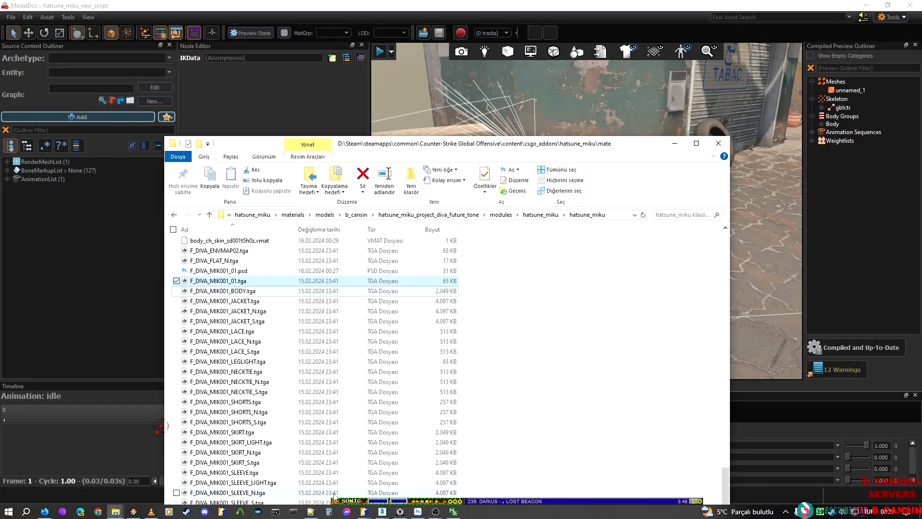
Step: Switch to the Material Editor and close the arm01_ch_skin_sd001t5h0oz material
{"action": "mouse_move", "coordinate": [364, 511]}
{"action": "left_click", "coordinate": [571, 468]}
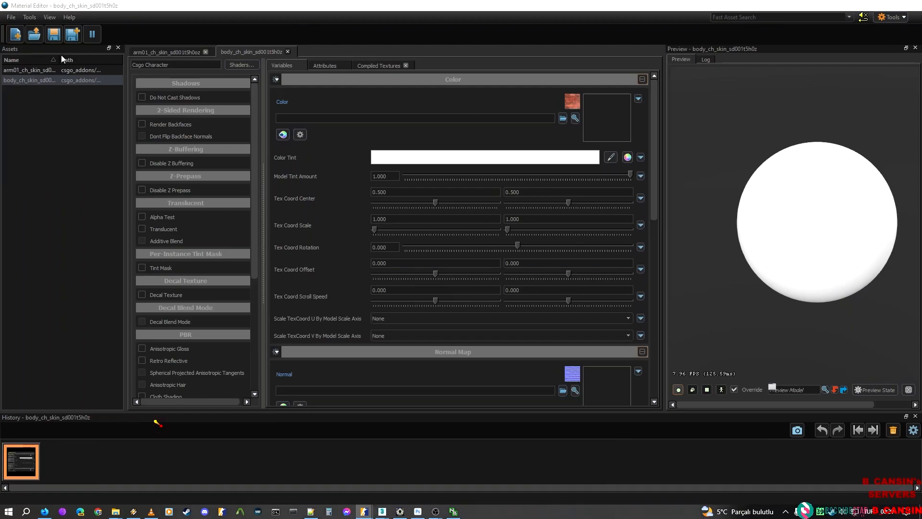
{"action": "right_click", "coordinate": [63, 69]}
{"action": "left_click", "coordinate": [76, 128]}
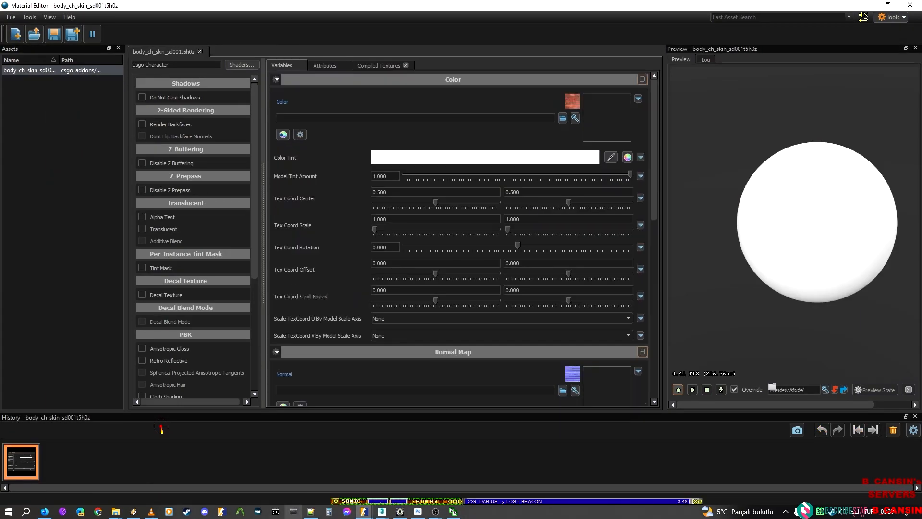
Step: In File Explorer, go to the hairs\hatsune_miku\hatsune_miku materials folder by replacing modules with hairs in the materials folder path
{"action": "mouse_move", "coordinate": [115, 511]}
{"action": "mouse_move", "coordinate": [269, 470]}
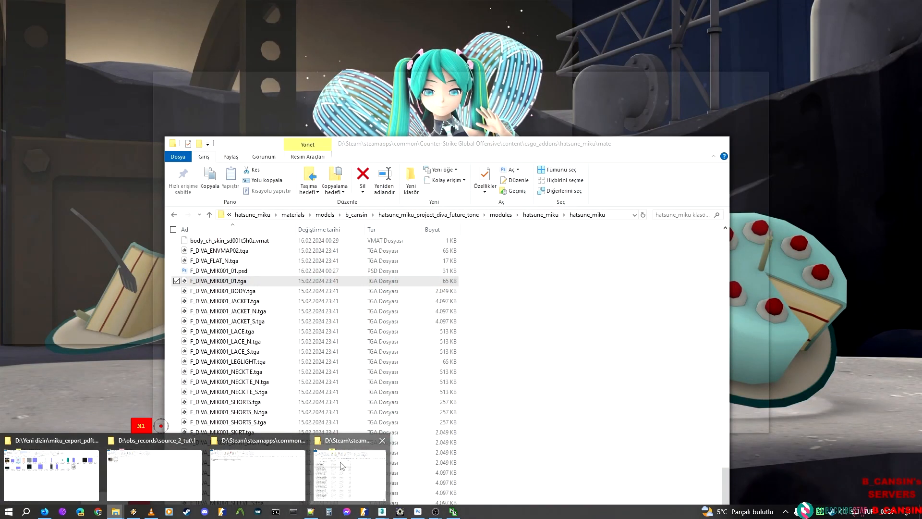
{"action": "left_click", "coordinate": [350, 473]}
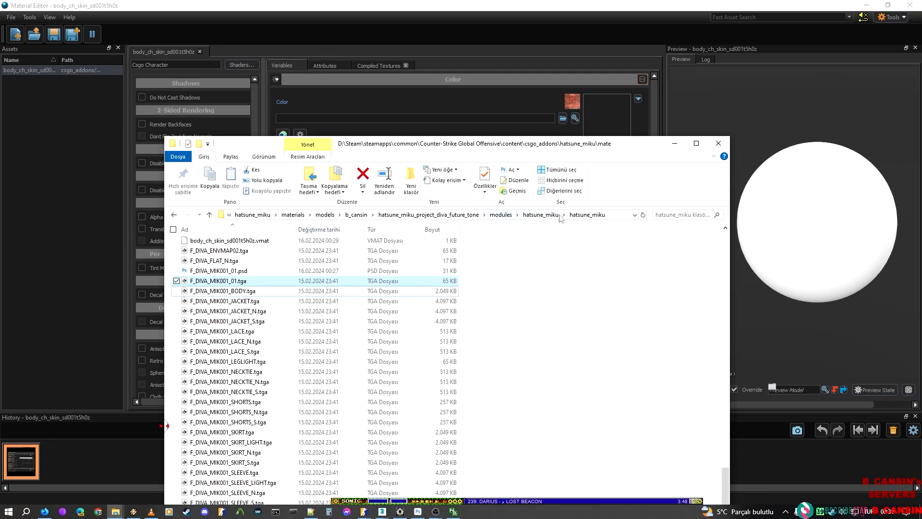
{"action": "left_click", "coordinate": [544, 217]}
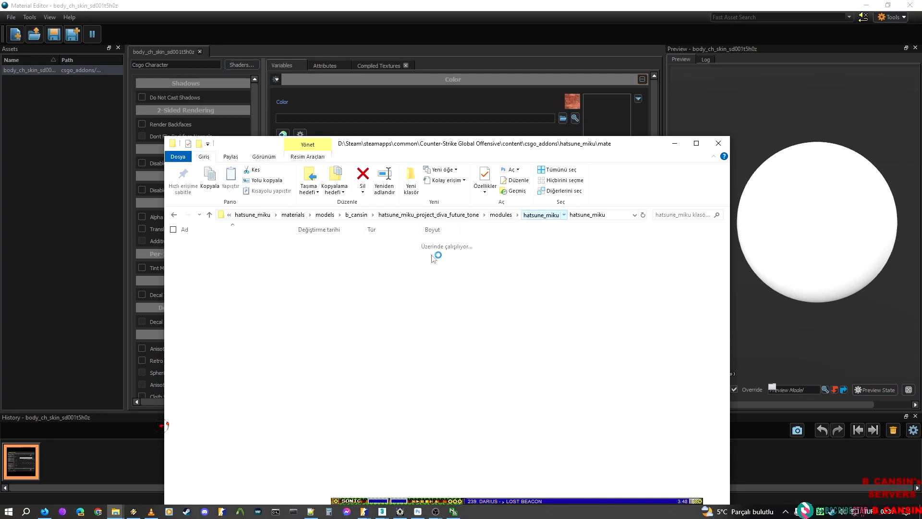
{"action": "left_click", "coordinate": [510, 217]}
{"action": "key", "text": "alt+Left"}
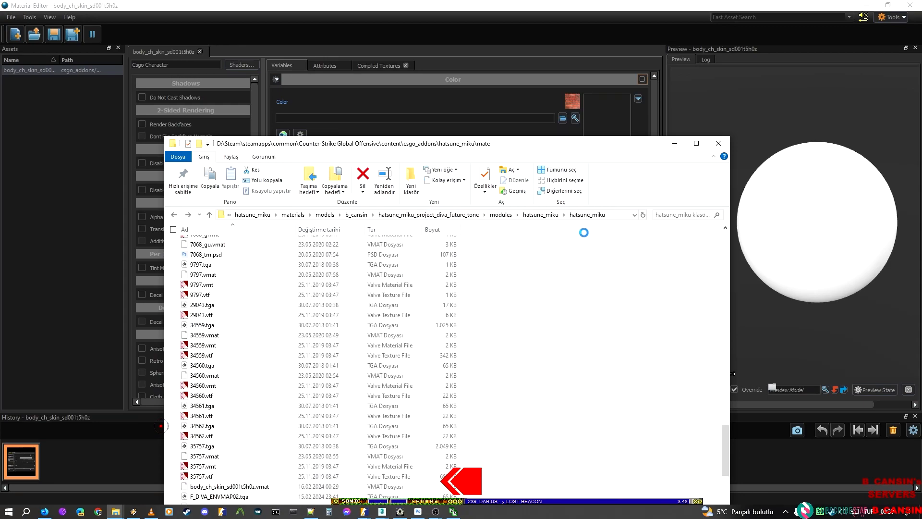
{"action": "left_click", "coordinate": [617, 213]}
{"action": "double_click", "coordinate": [547, 214]}
{"action": "type", "text": "hair\\"}
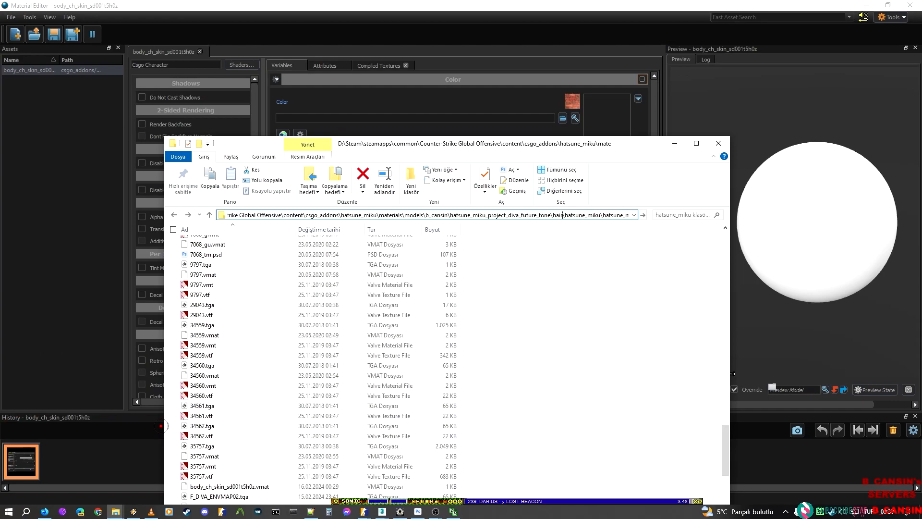
{"action": "key", "text": "ctrl+a"}
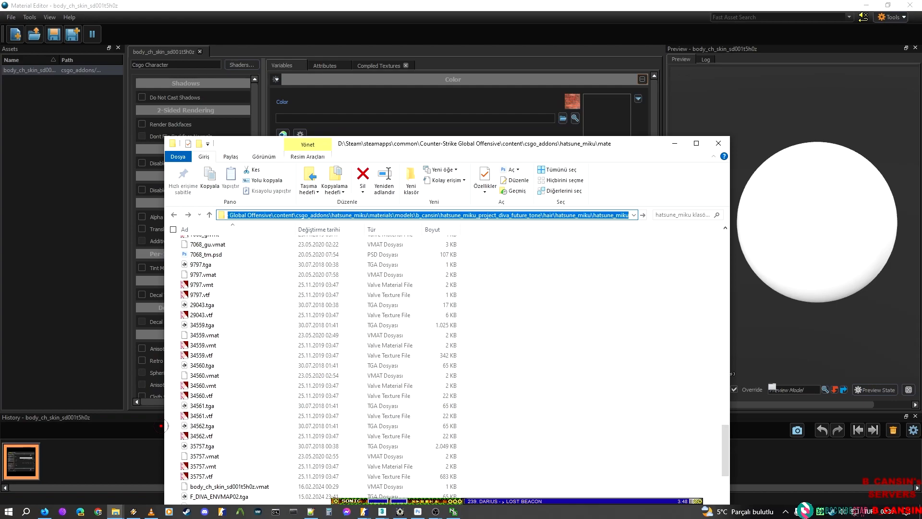
{"action": "left_click", "coordinate": [556, 215]}
{"action": "type", "text": "s"}
{"action": "key", "text": "Return"}
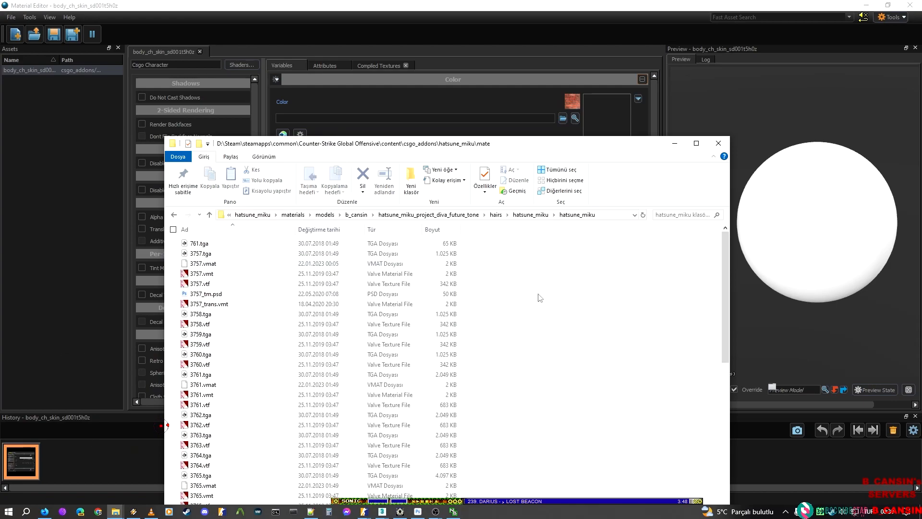
Step: Move arm01_ch_skin_sd001t5h0oz.vmat from the hairs materials folder into the modules\hatsune_miku\hatsune_miku materials folder, using Explorer for the transfer
{"action": "scroll", "coordinate": [523, 300], "scroll_direction": "down", "scroll_amount": 15}
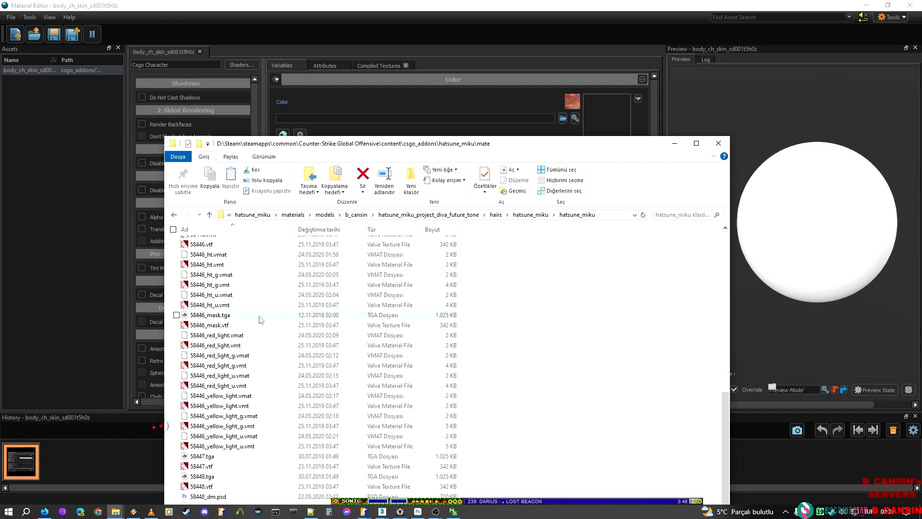
{"action": "scroll", "coordinate": [253, 349], "scroll_direction": "up", "scroll_amount": 1}
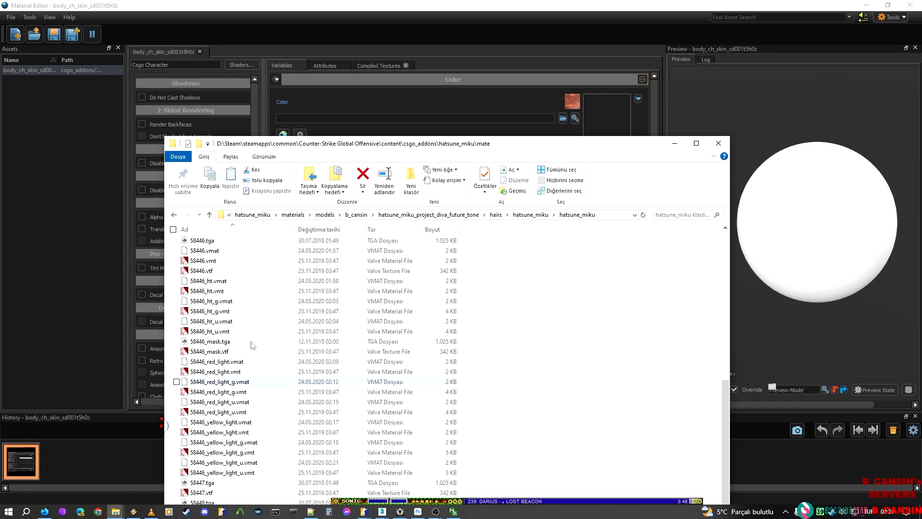
{"action": "scroll", "coordinate": [236, 312], "scroll_direction": "down", "scroll_amount": 1}
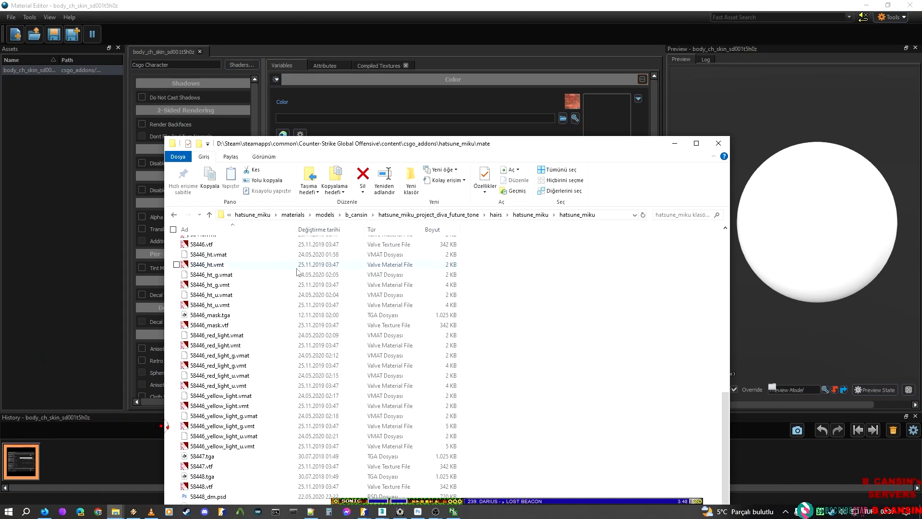
{"action": "left_click_drag", "start_coordinate": [360, 147], "coordinate": [361, 47]}
{"action": "key", "text": "ctrl+c"}
{"action": "key", "text": "alt+Left"}
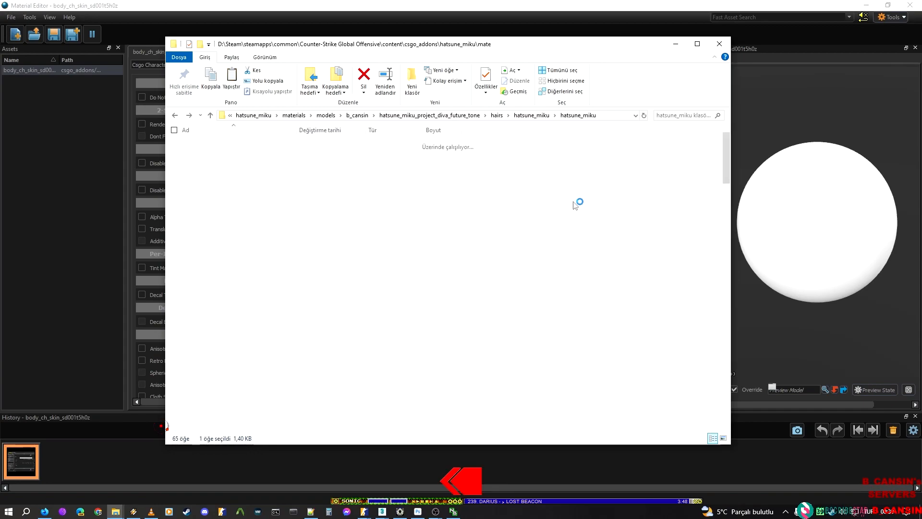
{"action": "key", "text": "ctrl+v"}
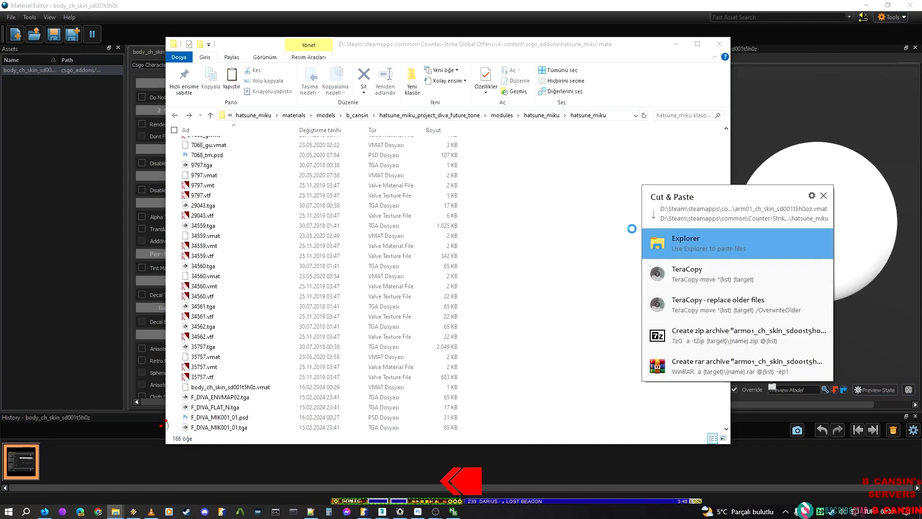
{"action": "key", "text": "Return"}
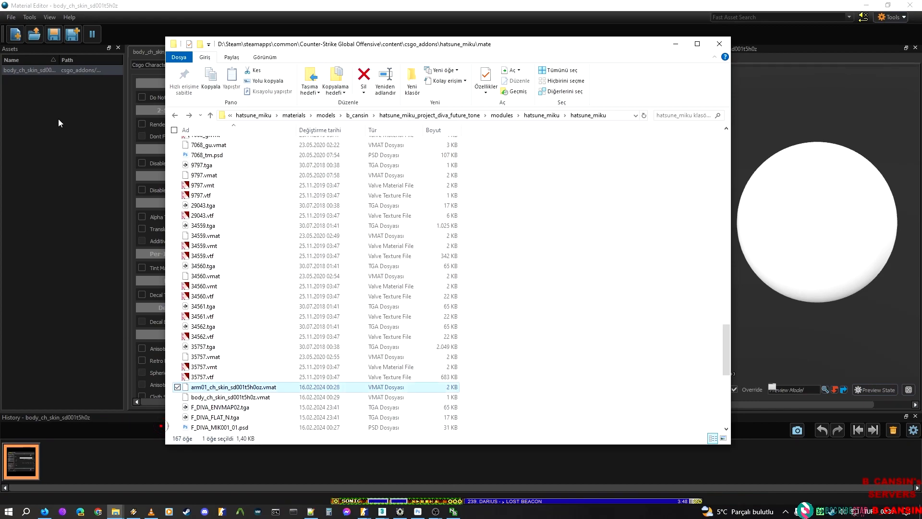
Step: Switch to the Material Editor and limit the material browser to the csgo_addons/hatsune_miku mod
{"action": "left_click", "coordinate": [56, 176]}
{"action": "left_click", "coordinate": [34, 34]}
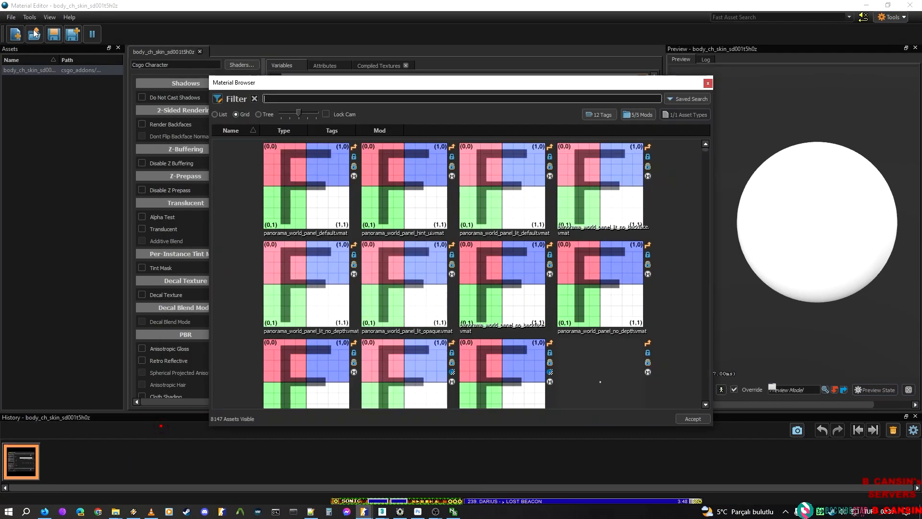
{"action": "type", "text": "arm"}
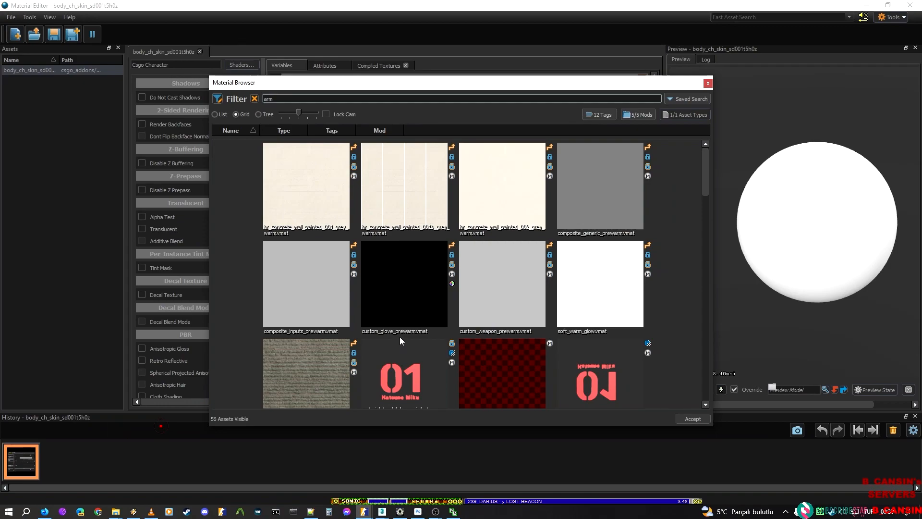
{"action": "scroll", "coordinate": [398, 336], "scroll_direction": "down", "scroll_amount": 1}
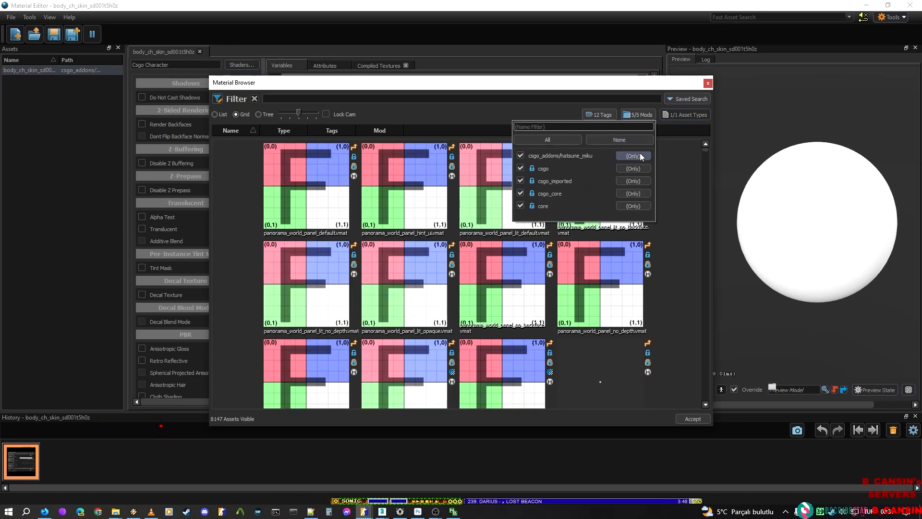
{"action": "left_click", "coordinate": [640, 155]}
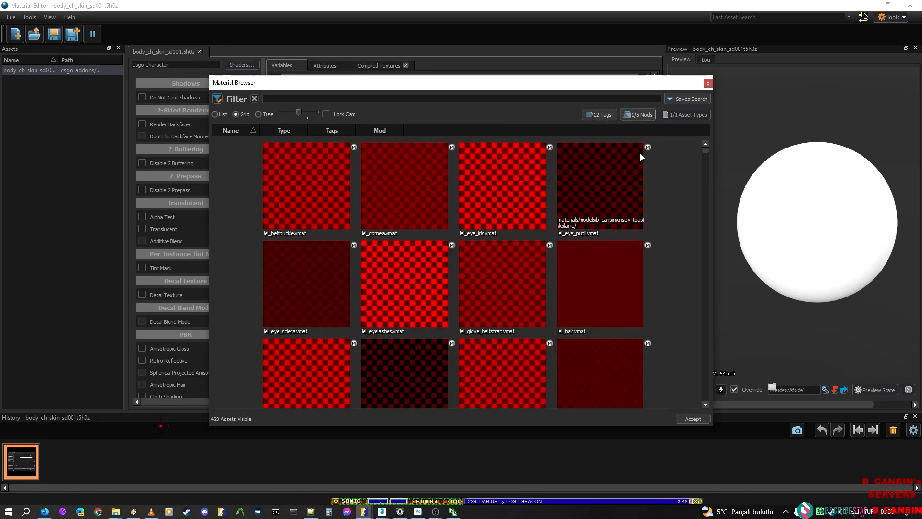
Step: Search the material browser for arm, open the arm01_ch_skin_sd001t5h0oz material from the modules folder and save it
{"action": "type", "text": "arm"}
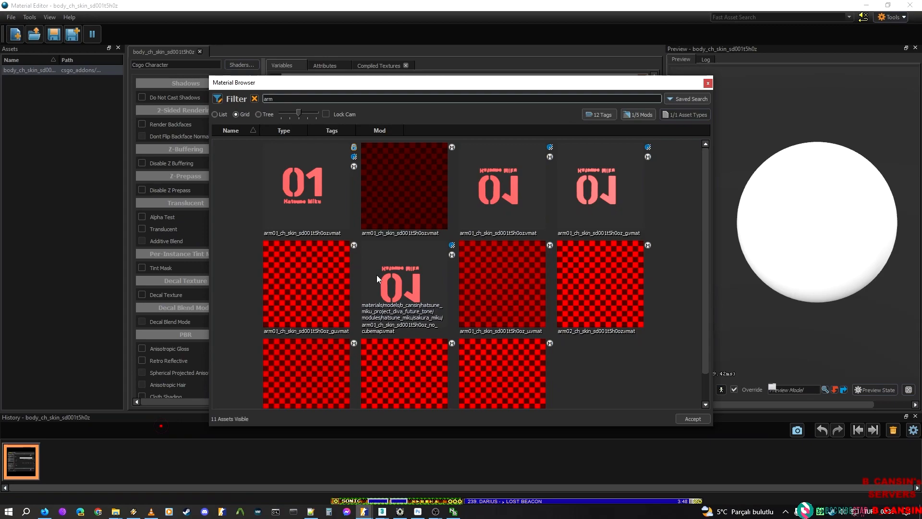
{"action": "scroll", "coordinate": [387, 273], "scroll_direction": "down", "scroll_amount": 1}
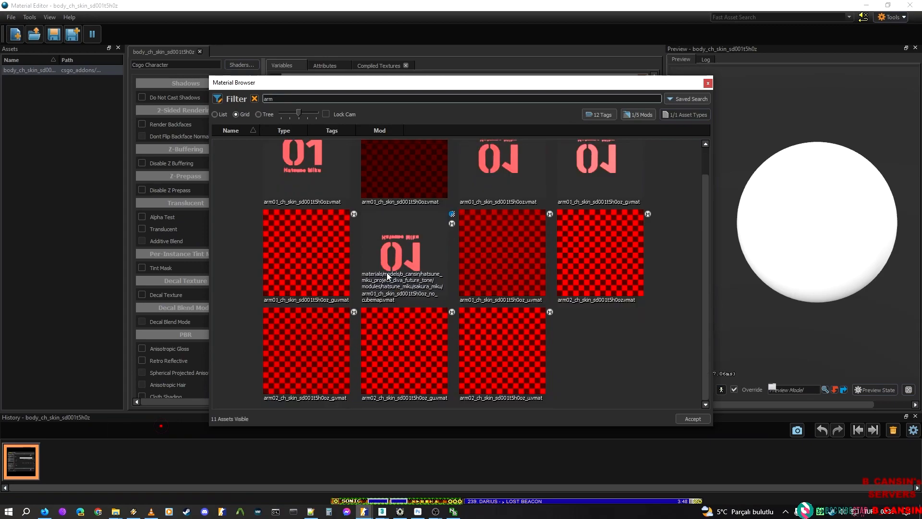
{"action": "double_click", "coordinate": [405, 154]}
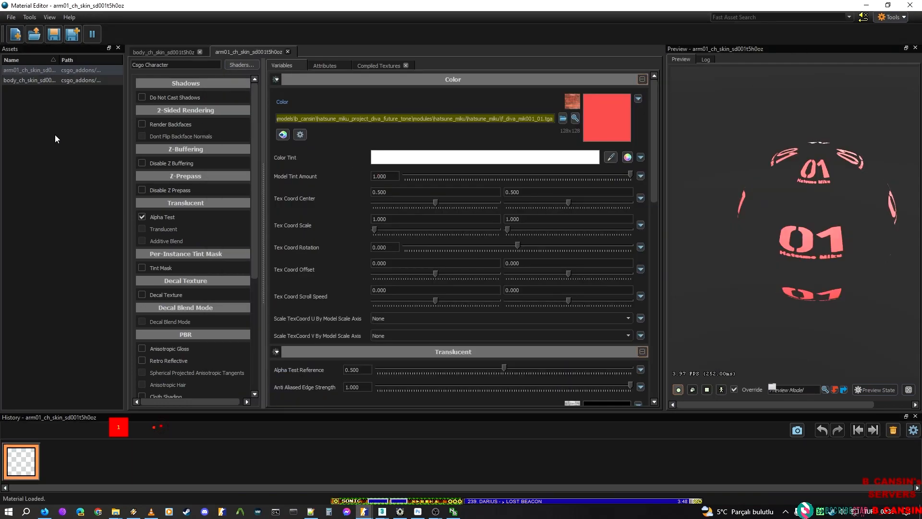
{"action": "key", "text": "ctrl+s"}
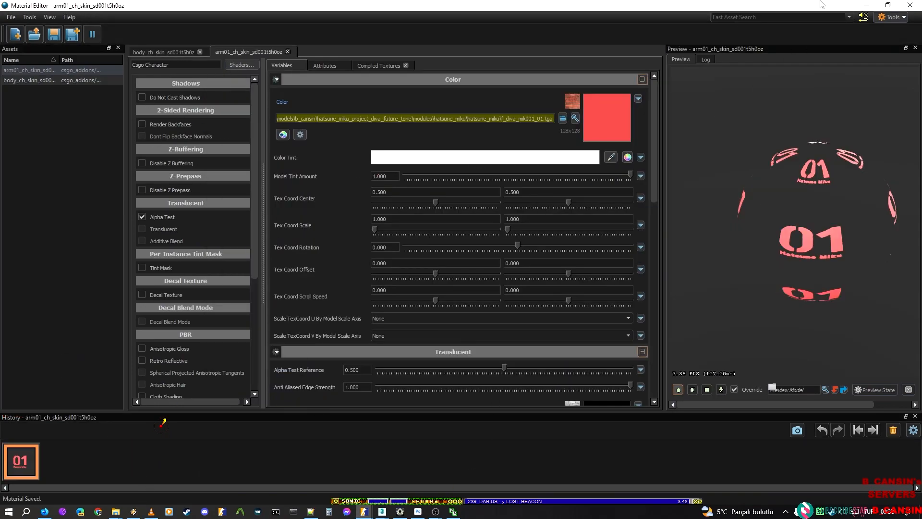
Step: Switch to the hatsune_miku_new_script model in ModelDoc and examine how the arm01 skin material shows on the upper arms
{"action": "left_click", "coordinate": [867, 5]}
{"action": "key", "text": "w"}
{"action": "right_click_drag", "start_coordinate": [585, 211], "coordinate": [625, 242]}
{"action": "key", "text": "a"}
{"action": "key", "text": "s"}
{"action": "mouse_move", "coordinate": [624, 163]}
{"action": "right_mouse_down"}
{"action": "mouse_move", "coordinate": [658, 161]}
{"action": "mouse_move", "coordinate": [636, 159]}
{"action": "right_mouse_up"}
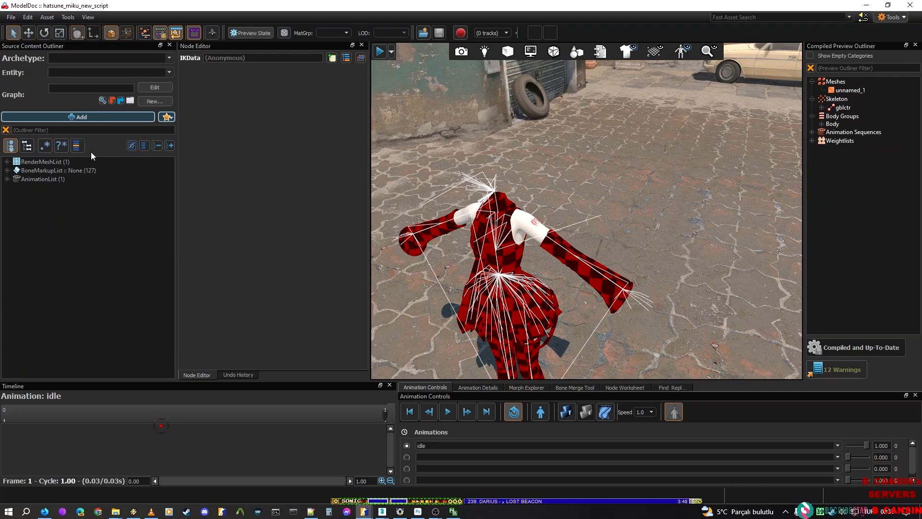
{"action": "right_click_drag", "start_coordinate": [712, 200], "coordinate": [704, 173]}
{"action": "key", "text": "w"}
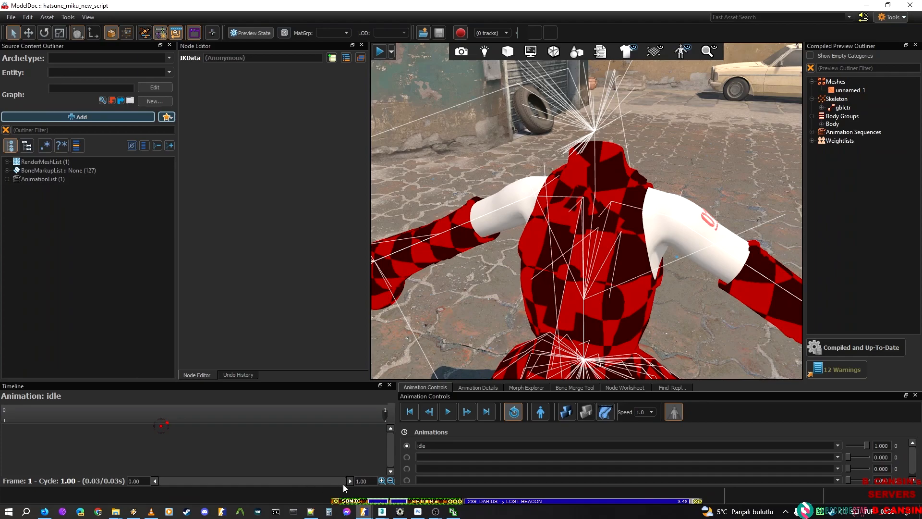
Step: Switch to the mikitm001_mat.max scene in 3ds Max and add the material listed below the body skin to the node view as an instance
{"action": "mouse_move", "coordinate": [364, 511]}
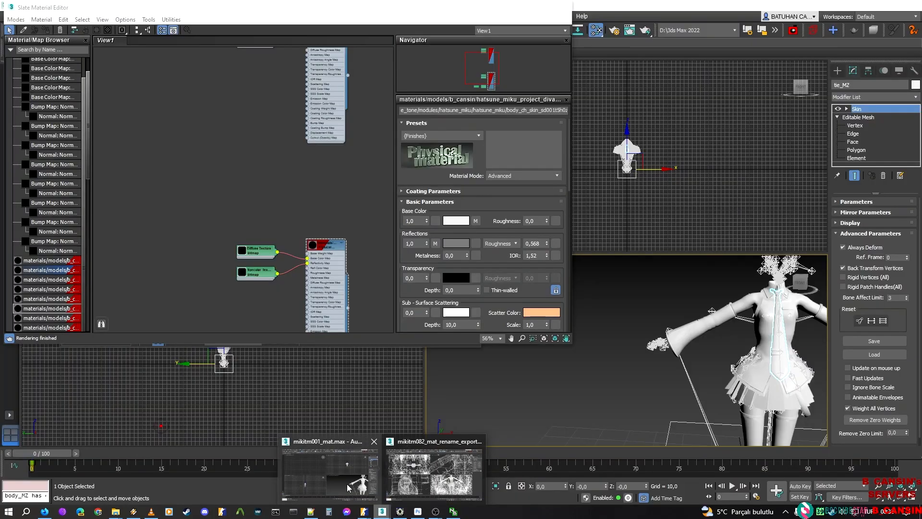
{"action": "left_click", "coordinate": [349, 486]}
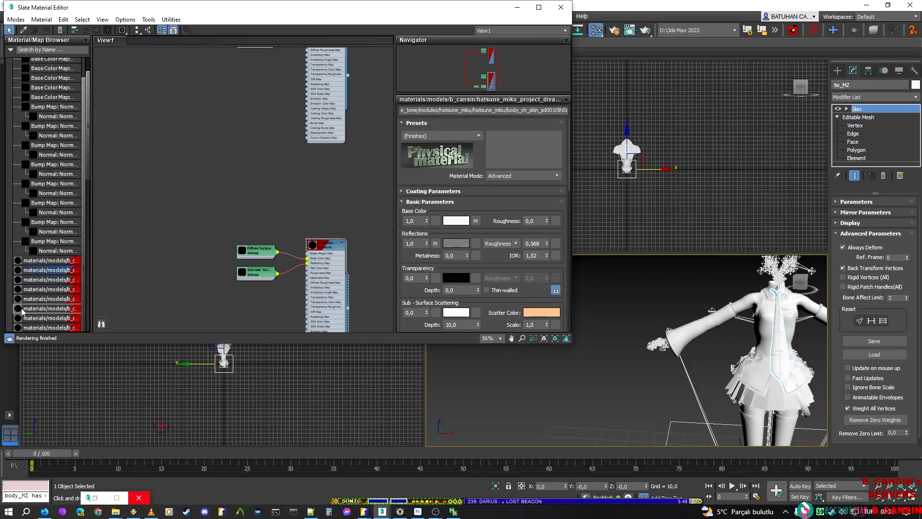
{"action": "scroll", "coordinate": [201, 287], "scroll_direction": "down", "scroll_amount": 1}
{"action": "middle_click_drag", "start_coordinate": [201, 284], "coordinate": [217, 77]}
{"action": "left_click", "coordinate": [38, 279]}
{"action": "left_click_drag", "start_coordinate": [37, 282], "coordinate": [278, 200]}
{"action": "left_click", "coordinate": [275, 205]}
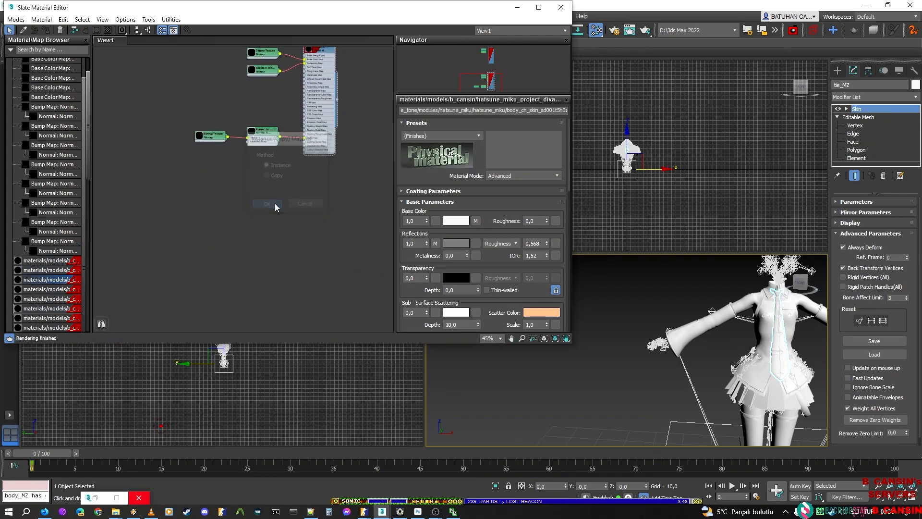
Step: Clear the object selection and read the end of the newly added jacket cloth material's name
{"action": "left_click", "coordinate": [648, 277]}
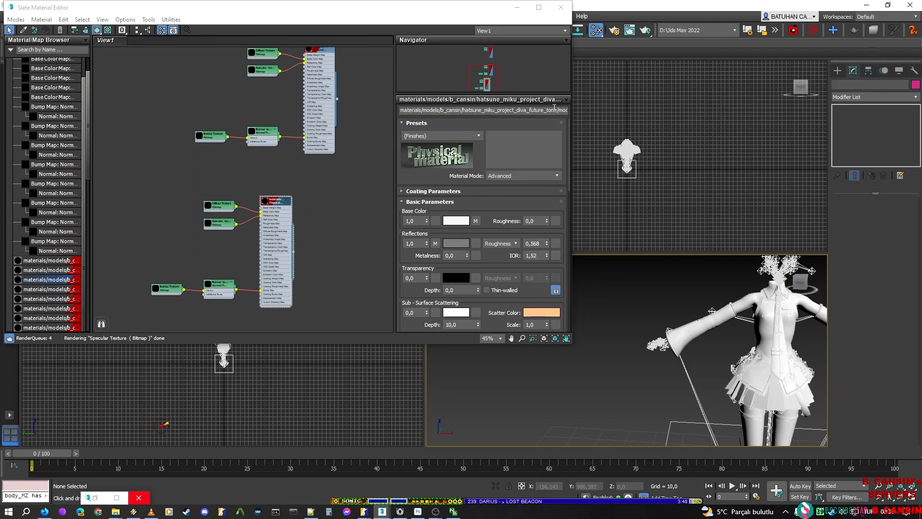
{"action": "left_click", "coordinate": [544, 113]}
{"action": "key", "text": "End"}
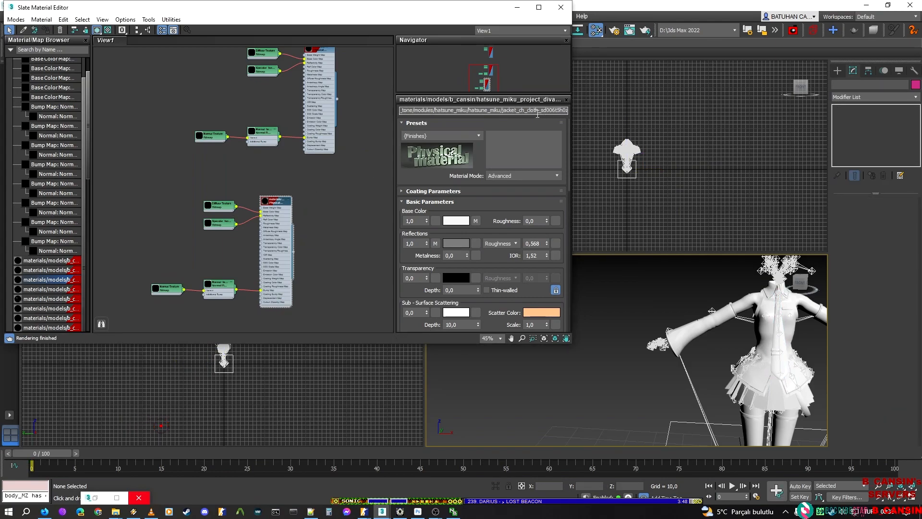
{"action": "left_click_drag", "start_coordinate": [502, 110], "coordinate": [584, 107]}
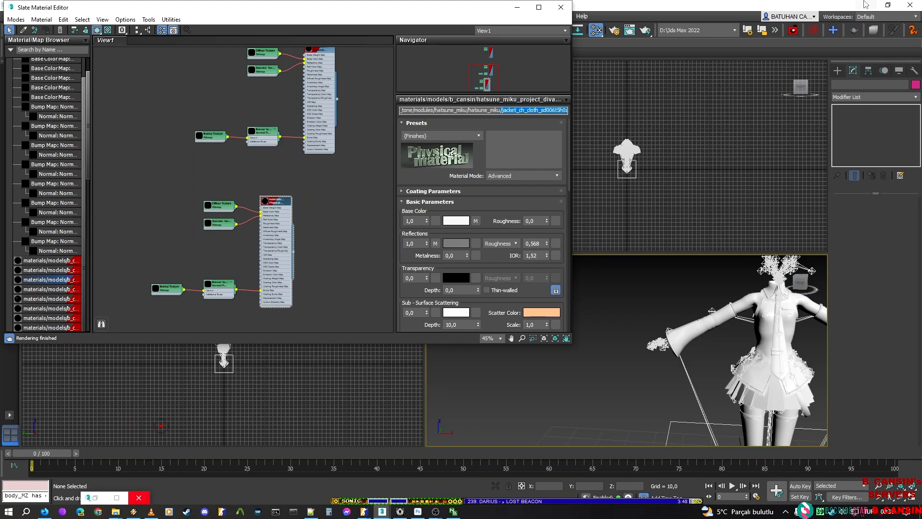
{"action": "left_click", "coordinate": [866, 5]}
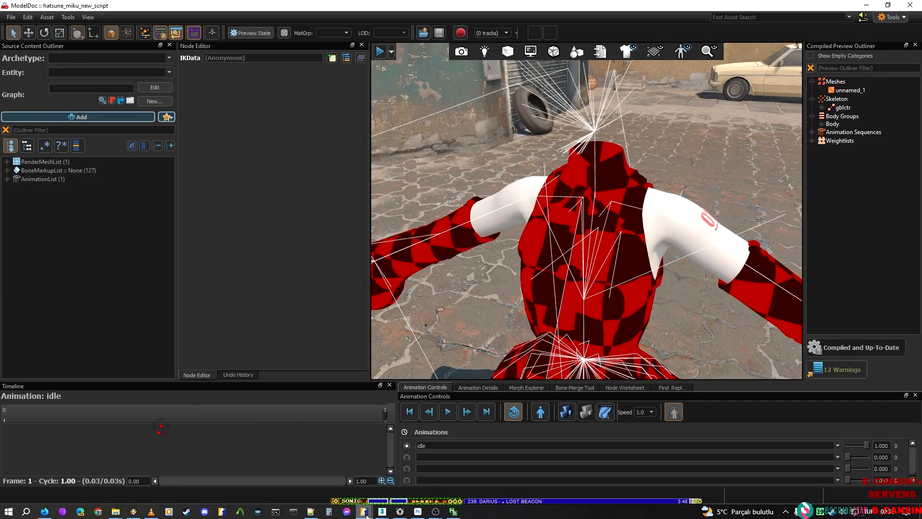
Step: Switch to the Material Editor, open the hatsune_miku body_ch_skin_sd001t5h0z material and bring up its skin shader options
{"action": "mouse_move", "coordinate": [364, 511]}
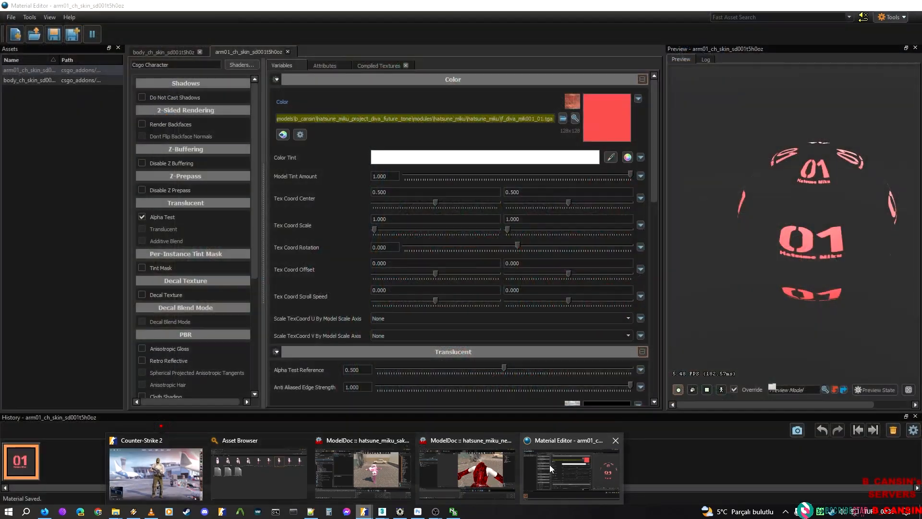
{"action": "left_click", "coordinate": [549, 464]}
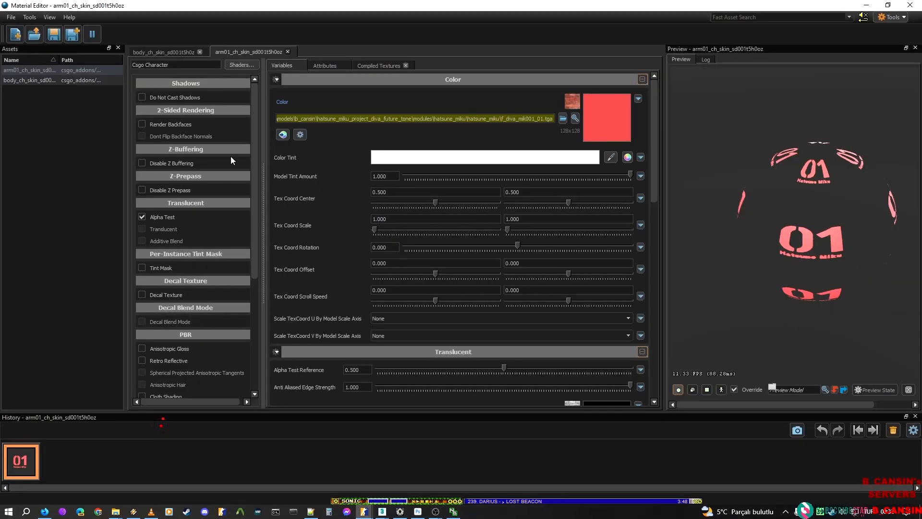
{"action": "left_click", "coordinate": [53, 80]}
{"action": "left_click_drag", "start_coordinate": [253, 170], "coordinate": [241, 297]}
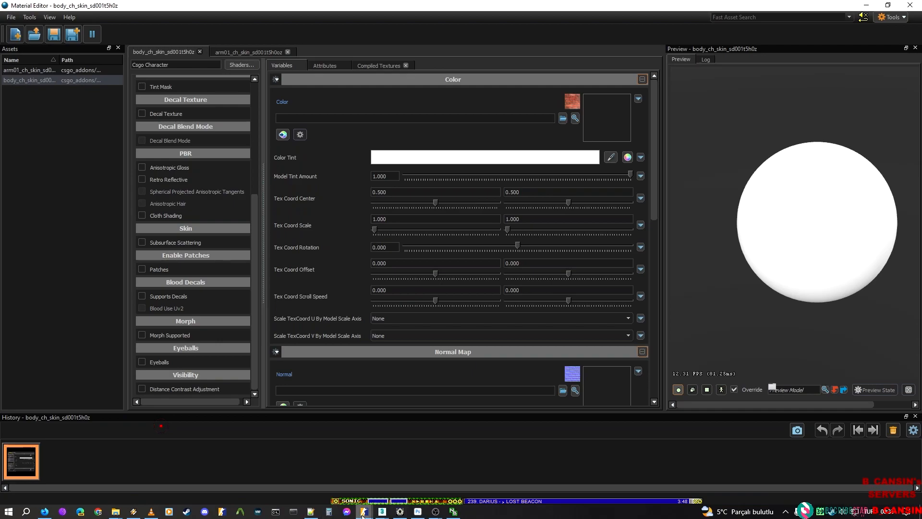
Step: Return to the mikitm001_mat.max scene in 3ds Max and close the Scene Explorer
{"action": "mouse_move", "coordinate": [381, 511]}
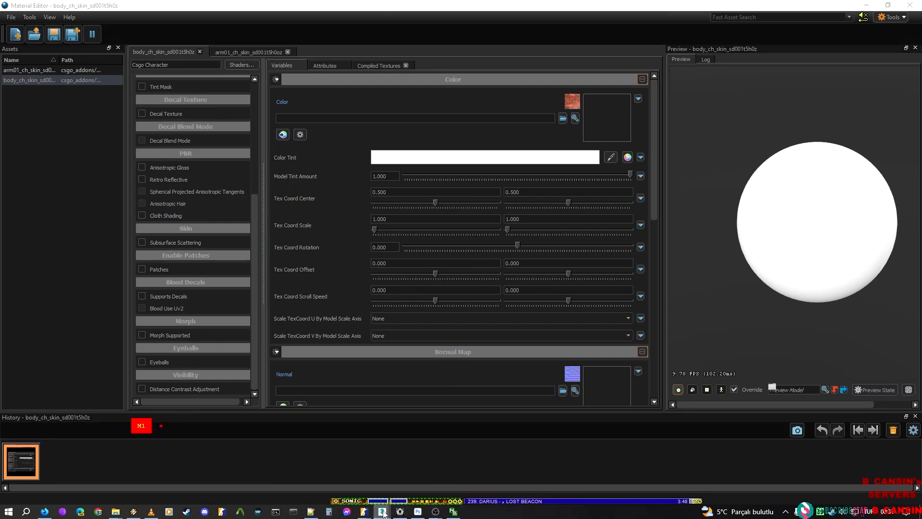
{"action": "left_click", "coordinate": [340, 476]}
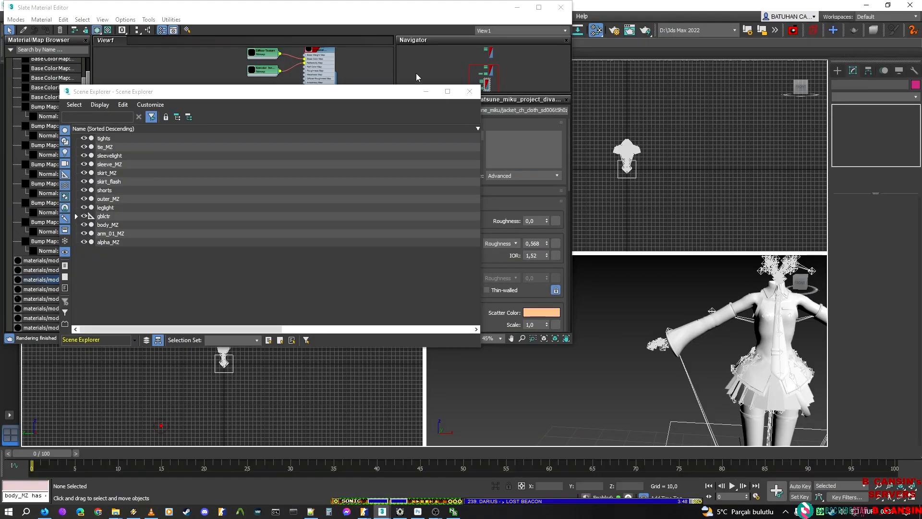
{"action": "left_click", "coordinate": [425, 91]}
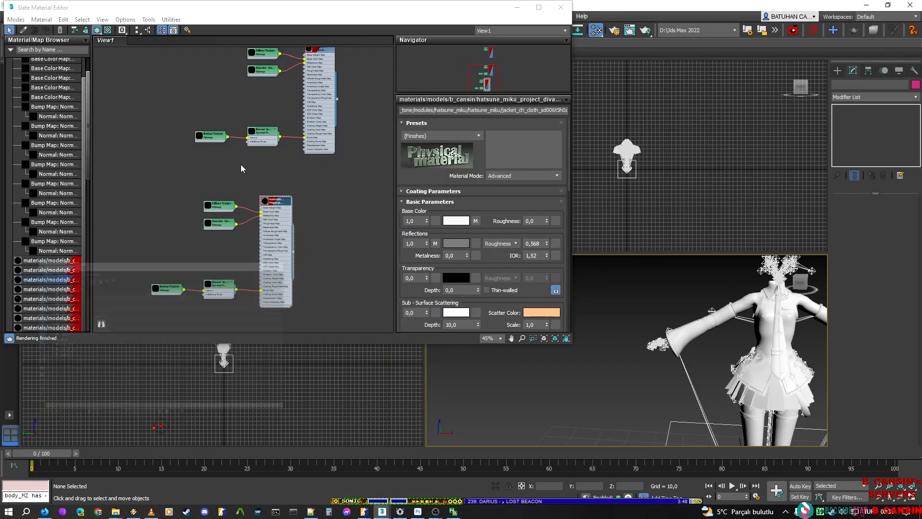
{"action": "left_click", "coordinate": [59, 494]}
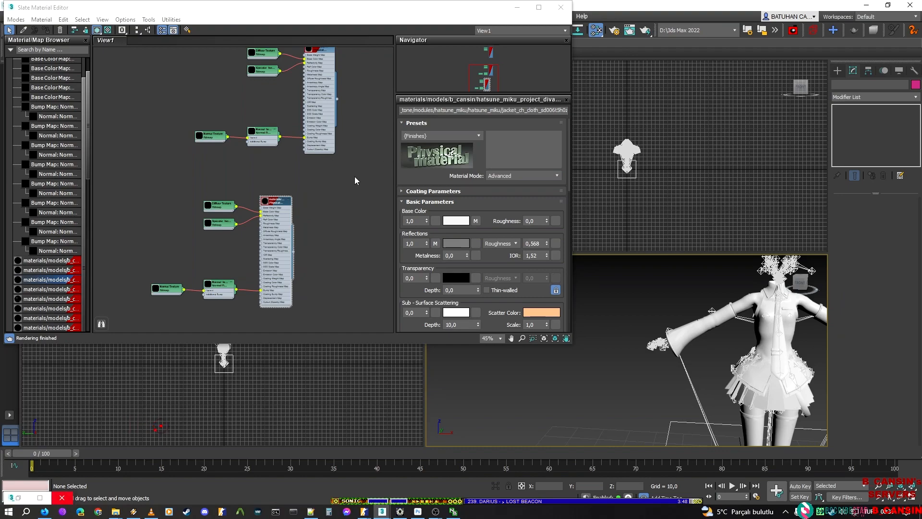
Step: Copy the body skin material's name, look up its diffuse texture and copy the texture name F_DIVA_MIK001_BODY
{"action": "scroll", "coordinate": [240, 256], "scroll_direction": "up", "scroll_amount": 4}
{"action": "double_click", "coordinate": [240, 255]}
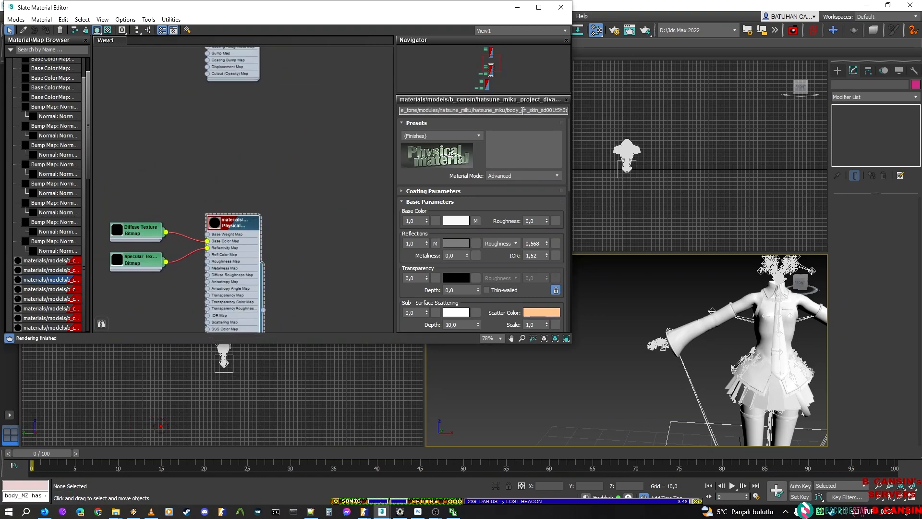
{"action": "left_click_drag", "start_coordinate": [521, 109], "coordinate": [570, 157]}
{"action": "key", "text": "ctrl+c"}
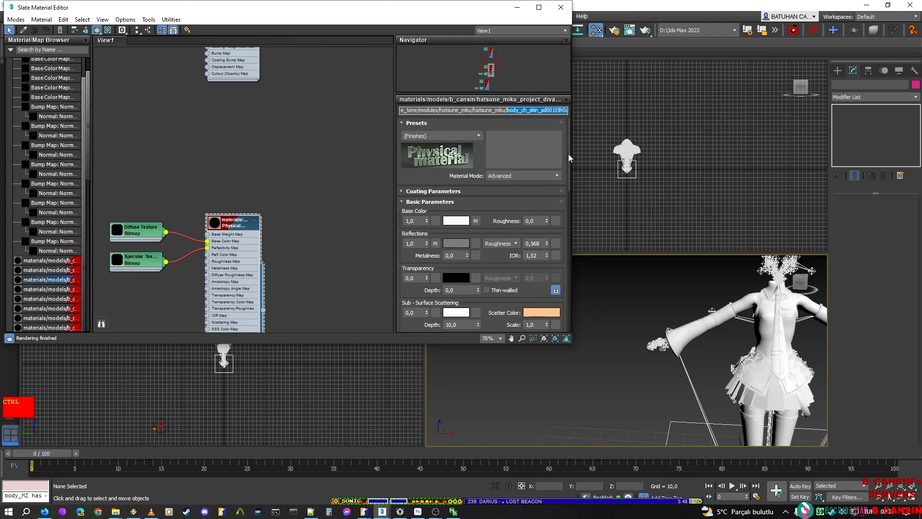
{"action": "left_click", "coordinate": [403, 510]}
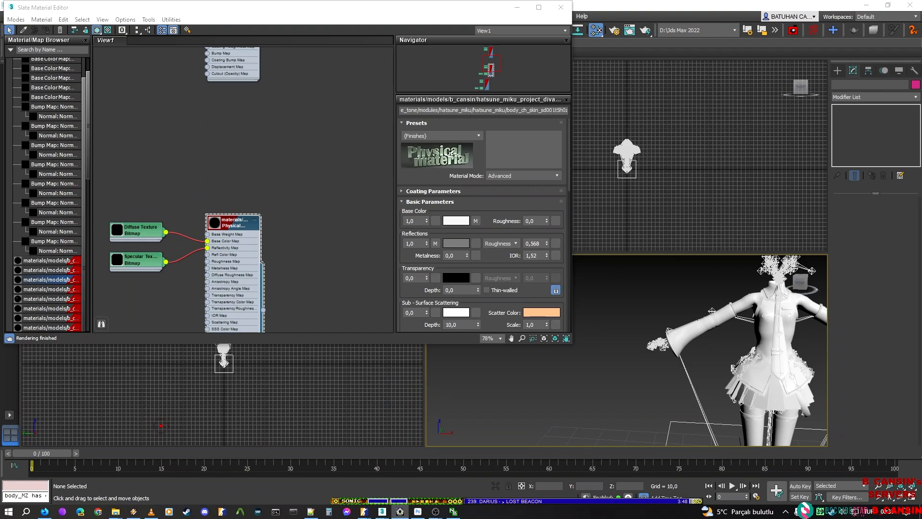
{"action": "key", "text": "ctrl+c"}
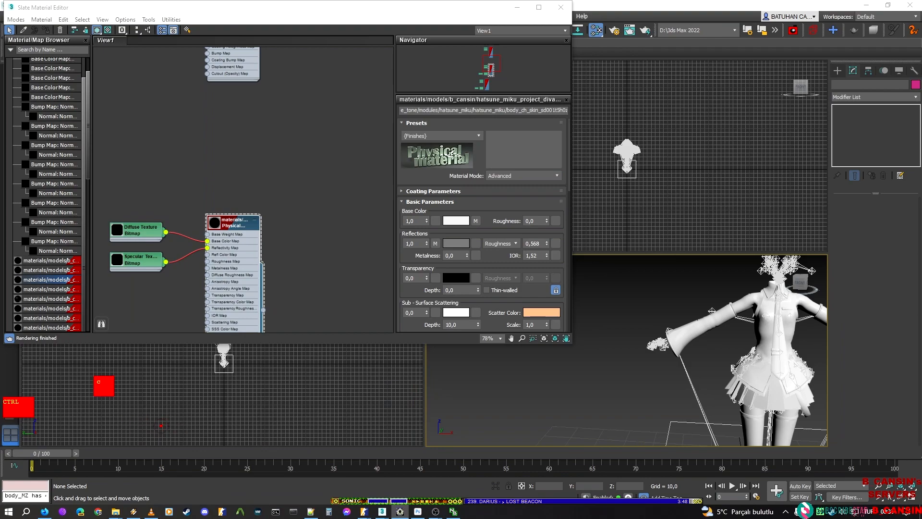
{"action": "left_click", "coordinate": [860, 1]}
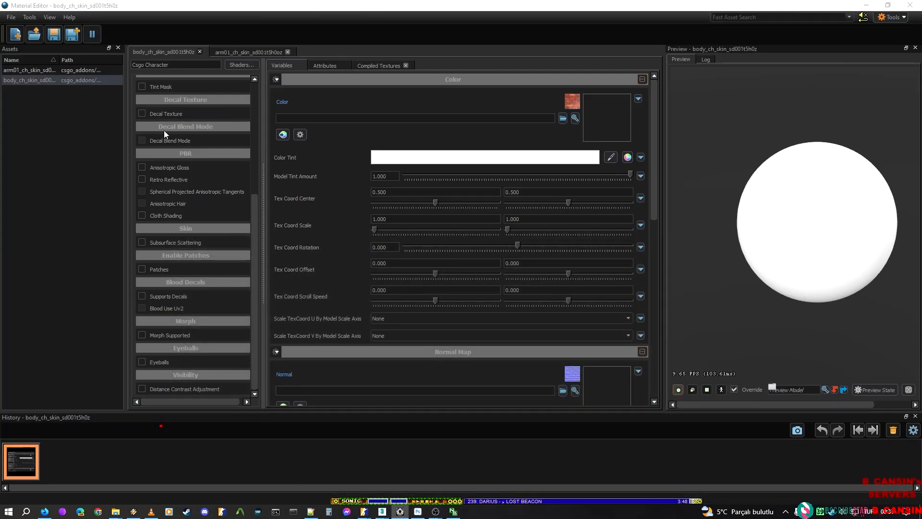
Step: Load F_DIVA_MIK001_BODY.tga as the Color texture of the body_ch_skin_sd001t5h0z material
{"action": "left_click", "coordinate": [560, 118]}
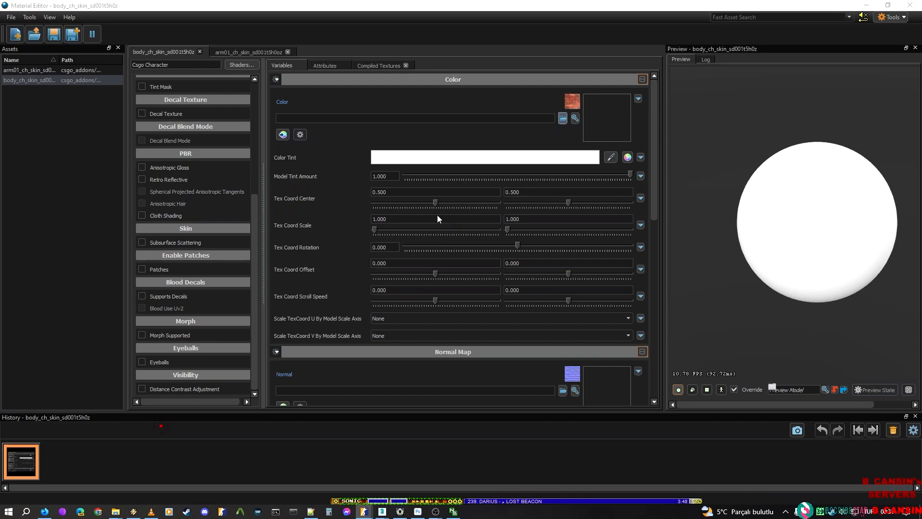
{"action": "key", "text": "ctrl+v"}
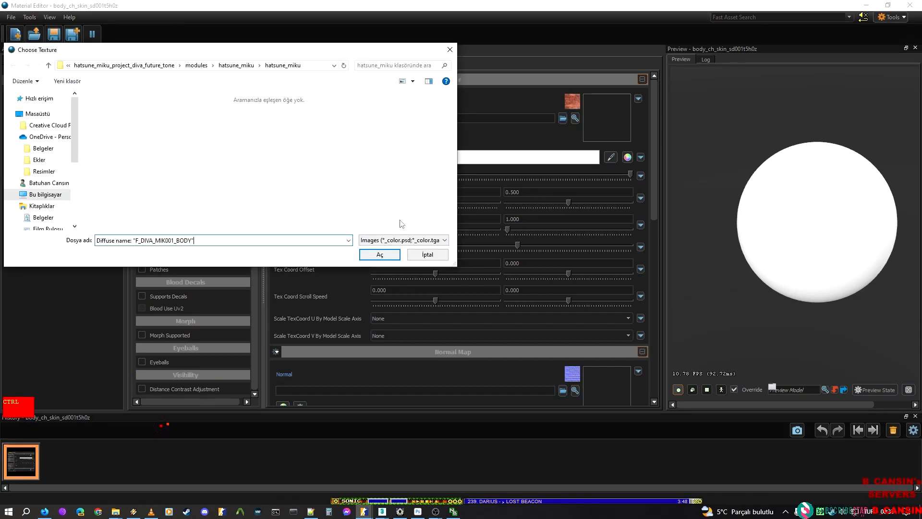
{"action": "left_click_drag", "start_coordinate": [136, 242], "coordinate": [96, 241]}
{"action": "key", "text": "BackSpace"}
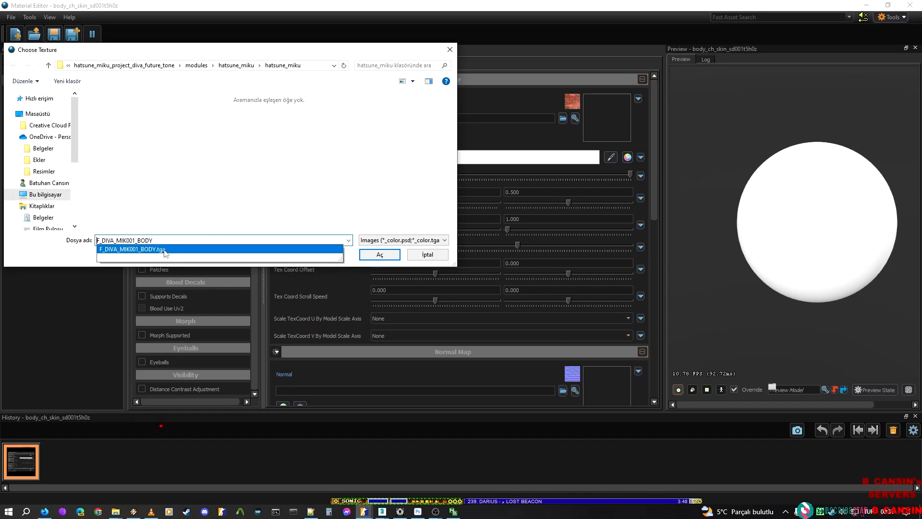
{"action": "left_click", "coordinate": [379, 255]}
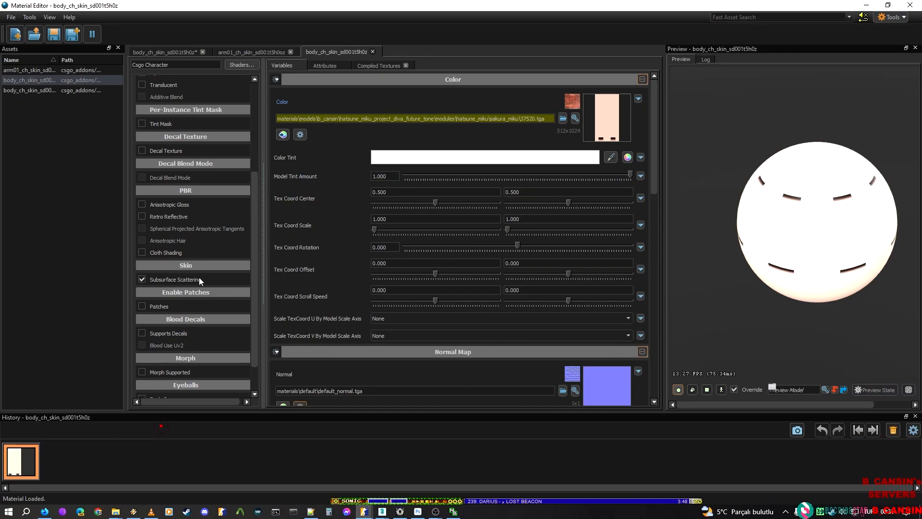
Step: Following the sakura_miku body skin material, enable Subsurface Scattering on the hatsune_miku body skin material and save it
{"action": "scroll", "coordinate": [166, 269], "scroll_direction": "down", "scroll_amount": 1}
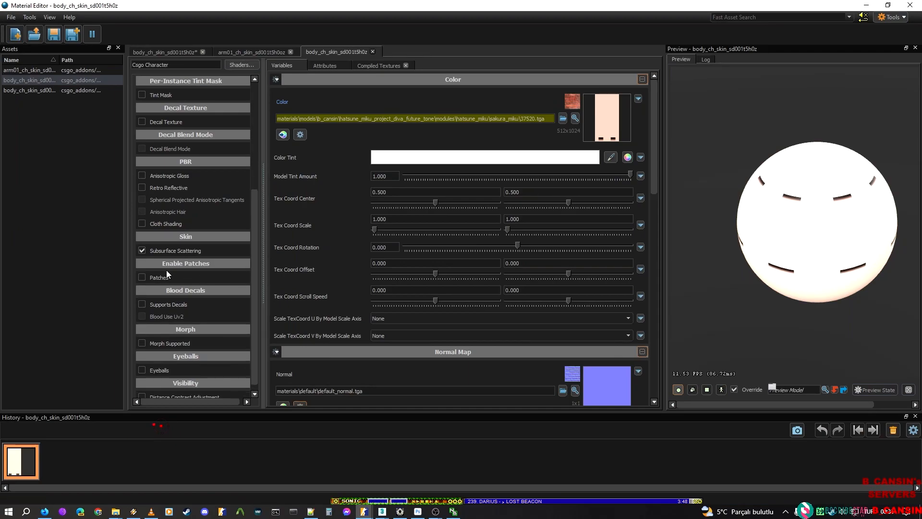
{"action": "double_click", "coordinate": [34, 90]}
{"action": "left_click", "coordinate": [165, 243]}
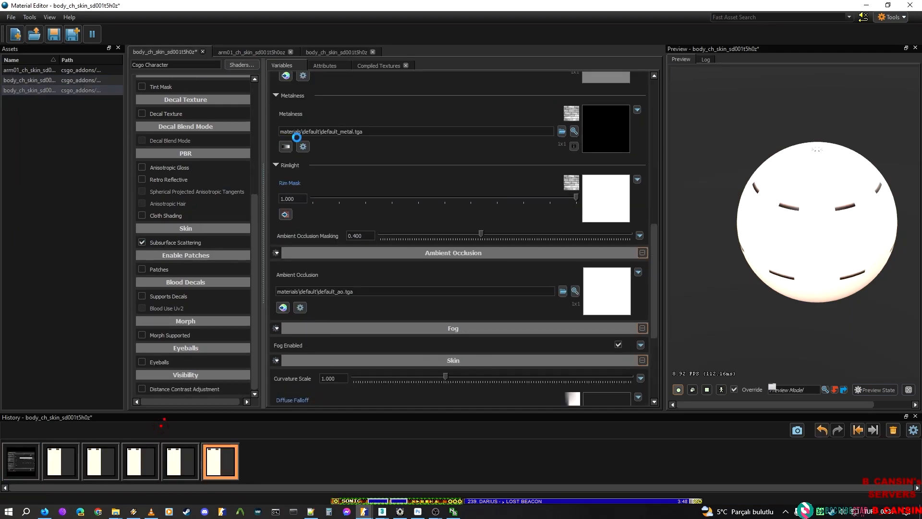
{"action": "scroll", "coordinate": [353, 240], "scroll_direction": "down", "scroll_amount": 3}
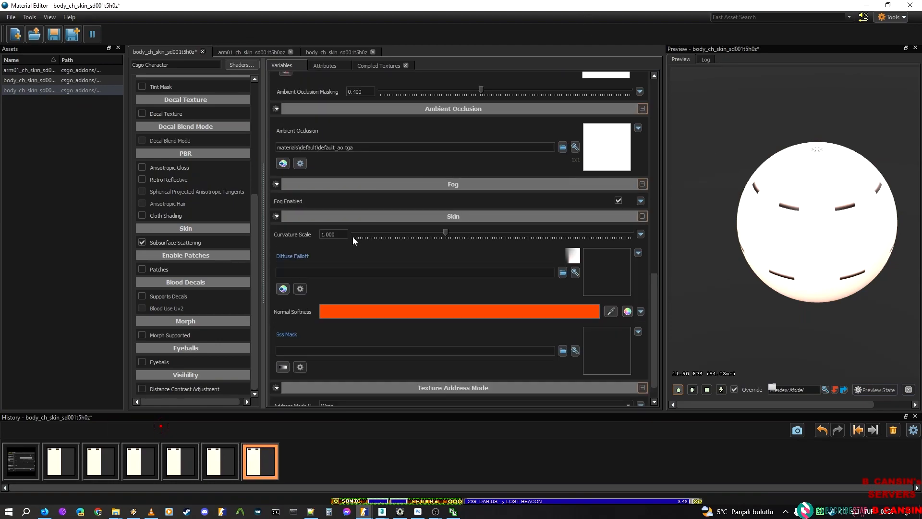
{"action": "scroll", "coordinate": [333, 268], "scroll_direction": "down", "scroll_amount": 1}
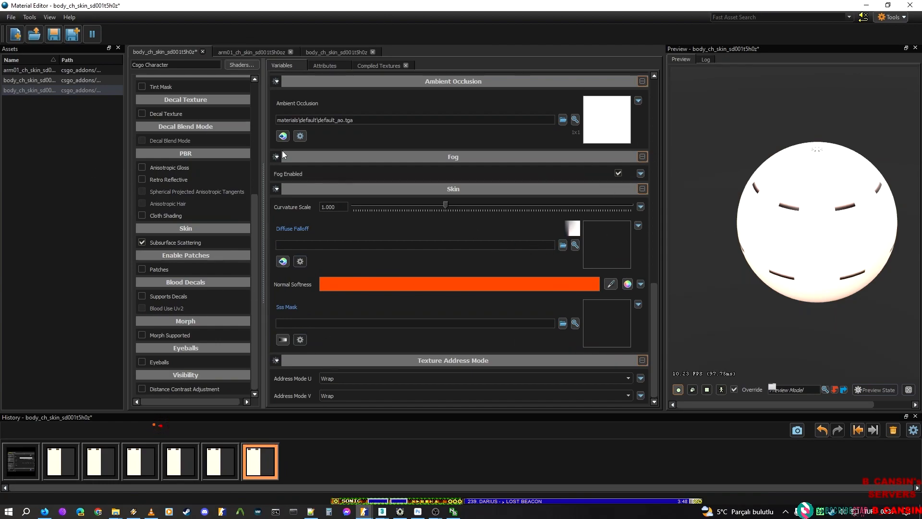
{"action": "key", "text": "ctrl+s"}
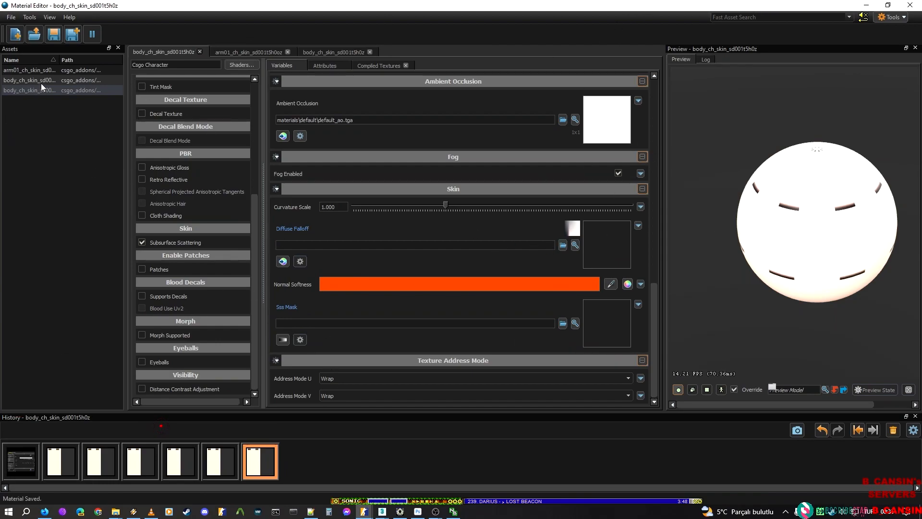
Step: Switch to the hatsune_miku_new_script model in ModelDoc and examine the skin material on its arms
{"action": "left_click_drag", "start_coordinate": [742, 8], "coordinate": [0, 96]}
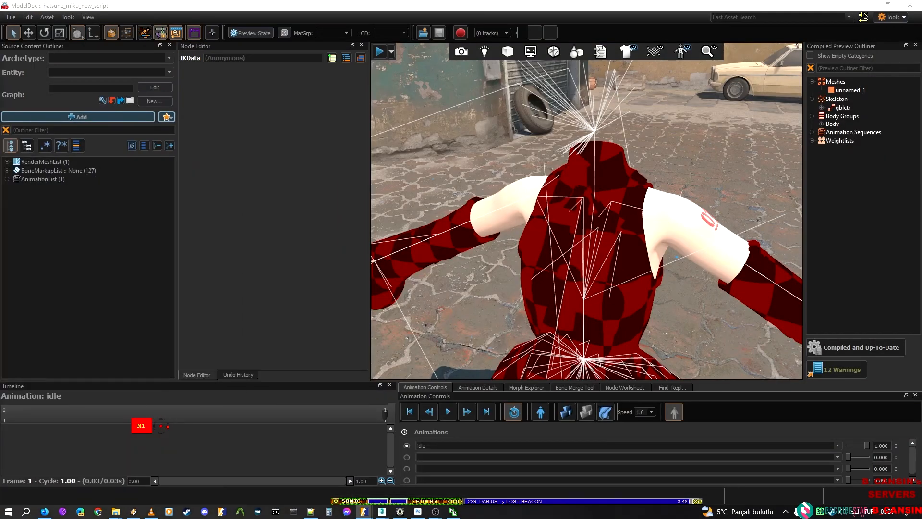
{"action": "right_click_drag", "start_coordinate": [677, 257], "coordinate": [656, 246]}
{"action": "key", "text": "w"}
{"action": "key", "text": "d"}
{"action": "key", "text": "s"}
{"action": "key", "text": "a"}
{"action": "key", "text": "s"}
{"action": "key", "text": "w"}
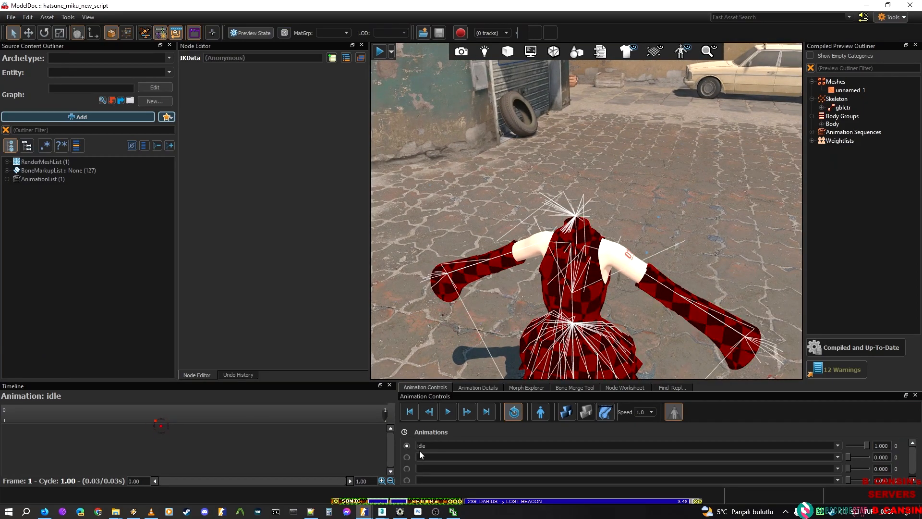
Step: Switch to the mikitm001_mat scene in 3ds Max and add the jacket material to the Slate Material Editor view as an instance
{"action": "left_click_drag", "start_coordinate": [0, 53], "coordinate": [567, 1]}
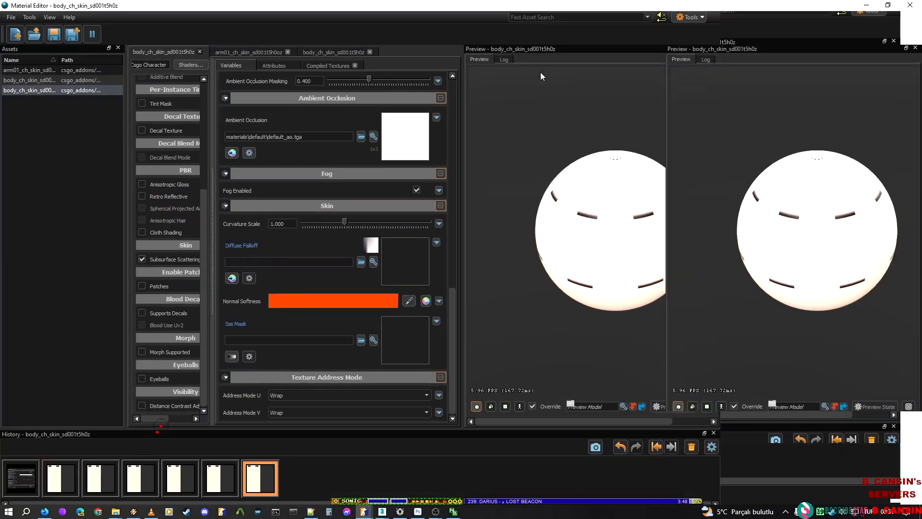
{"action": "left_click", "coordinate": [382, 512]}
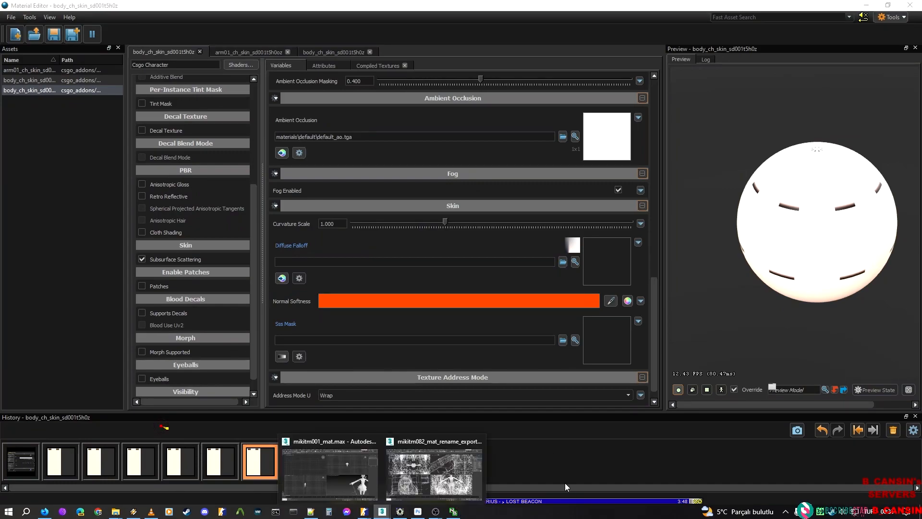
{"action": "left_click", "coordinate": [402, 467]}
{"action": "left_click", "coordinate": [383, 512]}
{"action": "left_click", "coordinate": [314, 472]}
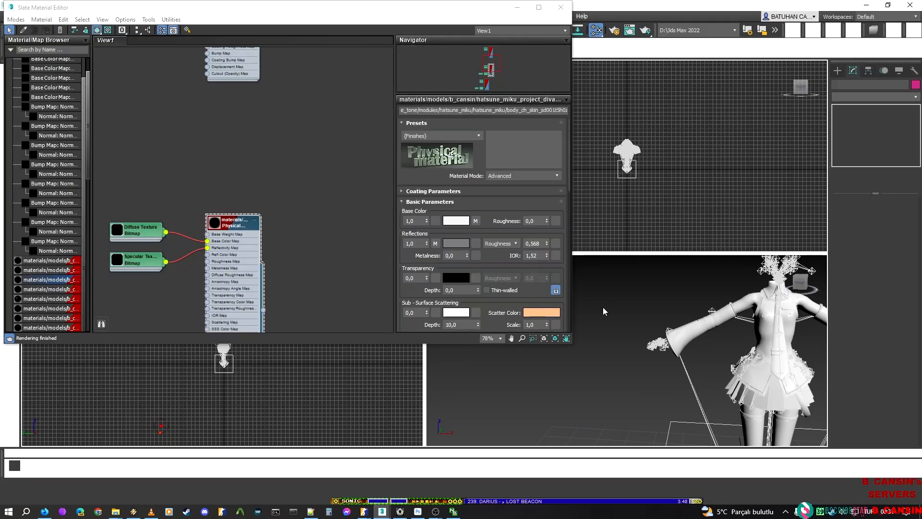
{"action": "scroll", "coordinate": [321, 127], "scroll_direction": "down", "scroll_amount": 5}
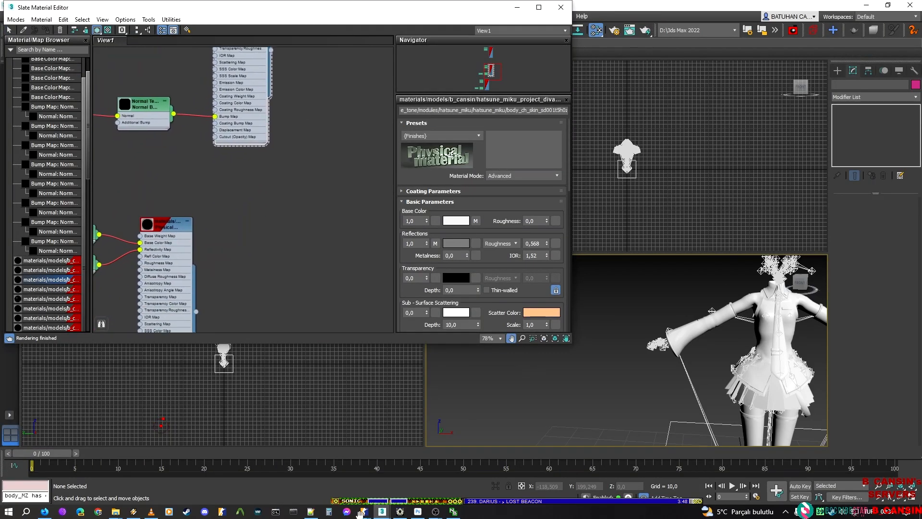
{"action": "middle_click_drag", "start_coordinate": [308, 114], "coordinate": [305, 127]}
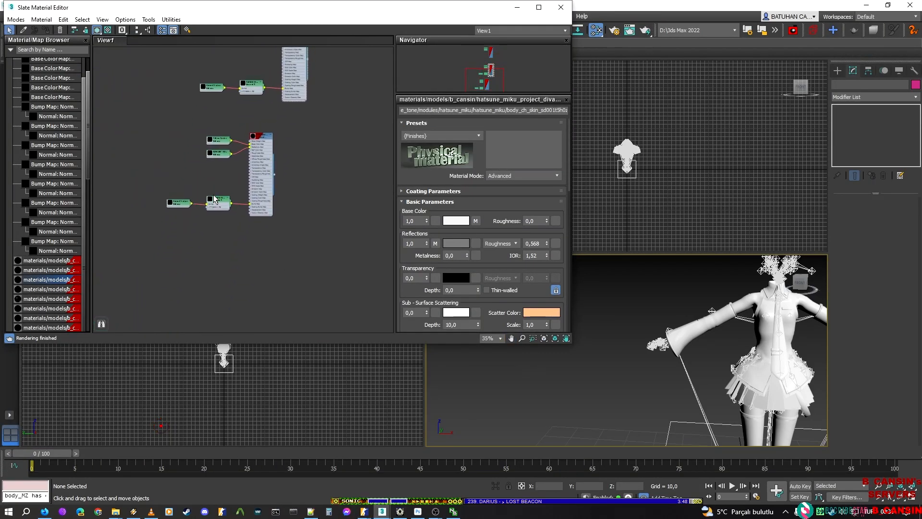
{"action": "left_click_drag", "start_coordinate": [256, 274], "coordinate": [259, 276]}
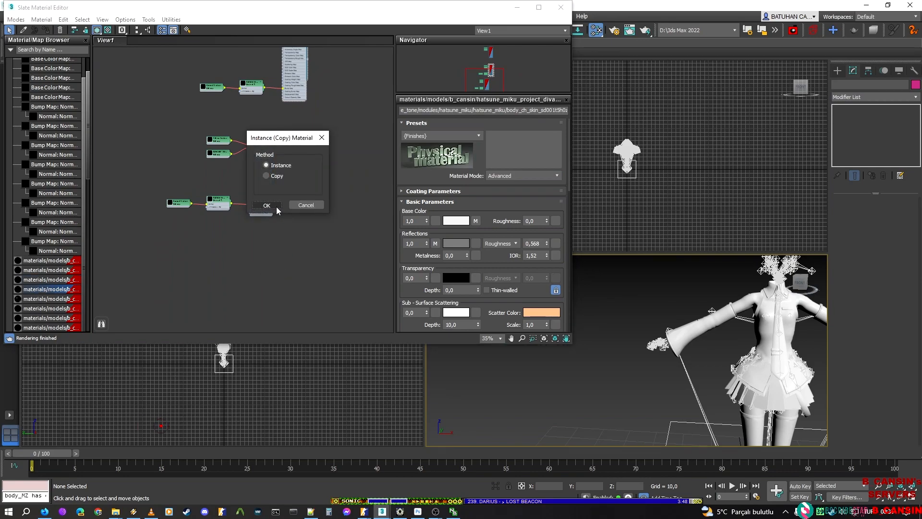
{"action": "left_click", "coordinate": [276, 207]}
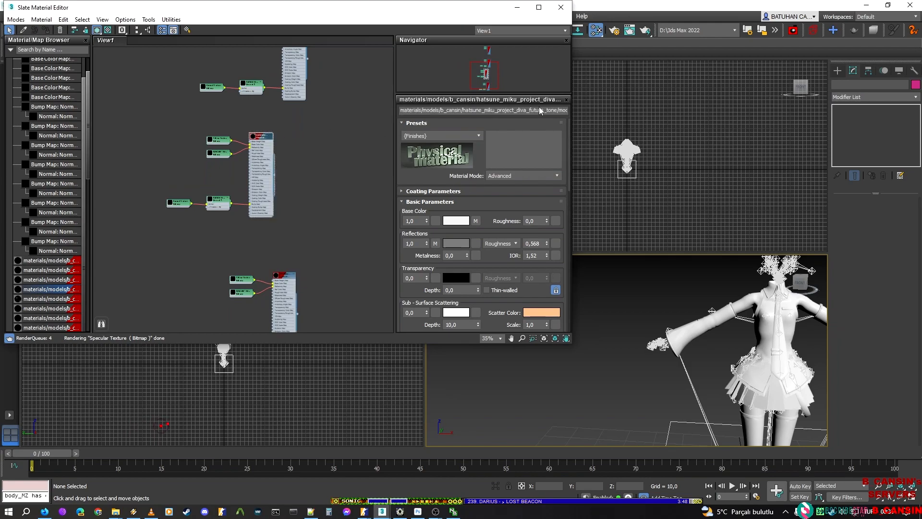
Step: Copy the material name jacket_ch_cloth_sd006t5h0z and switch back to the CS2 Material Editor
{"action": "left_click_drag", "start_coordinate": [540, 110], "coordinate": [779, 105]}
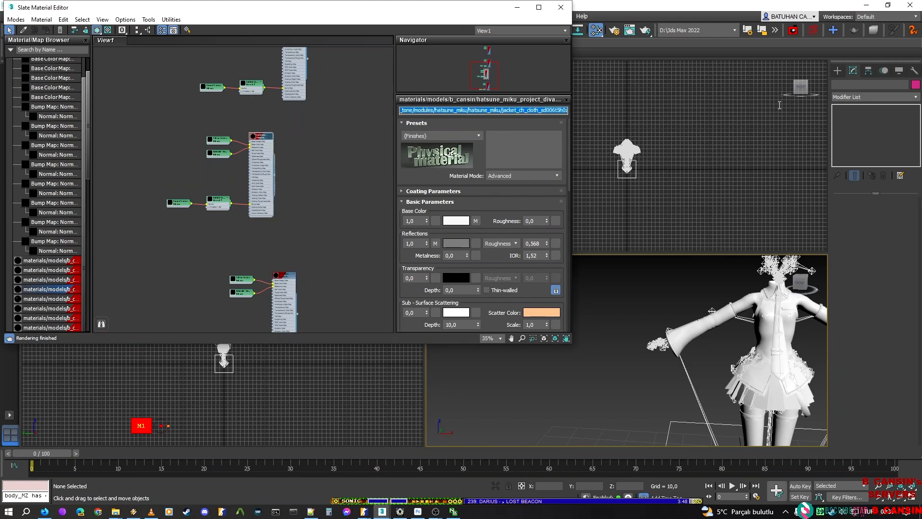
{"action": "double_click", "coordinate": [501, 110]}
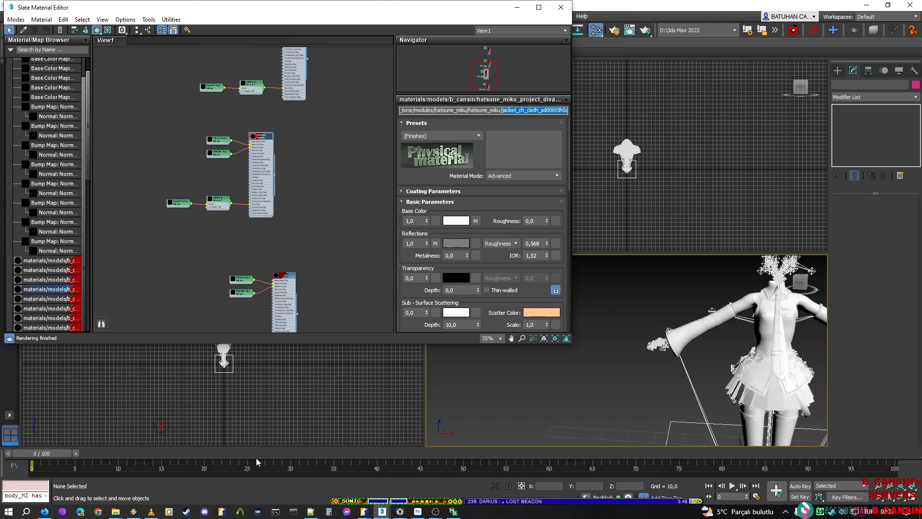
{"action": "left_click", "coordinate": [369, 512]}
{"action": "left_click", "coordinate": [572, 463]}
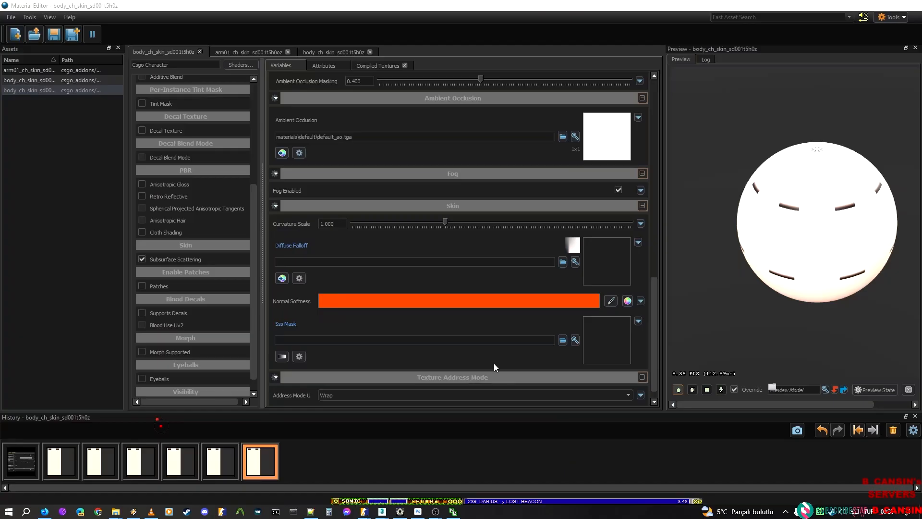
Step: Create a new Csgo Character material and save it as jacket_ch_cloth_sd006t5h0z in the hatsune_miku folder
{"action": "left_click", "coordinate": [37, 35]}
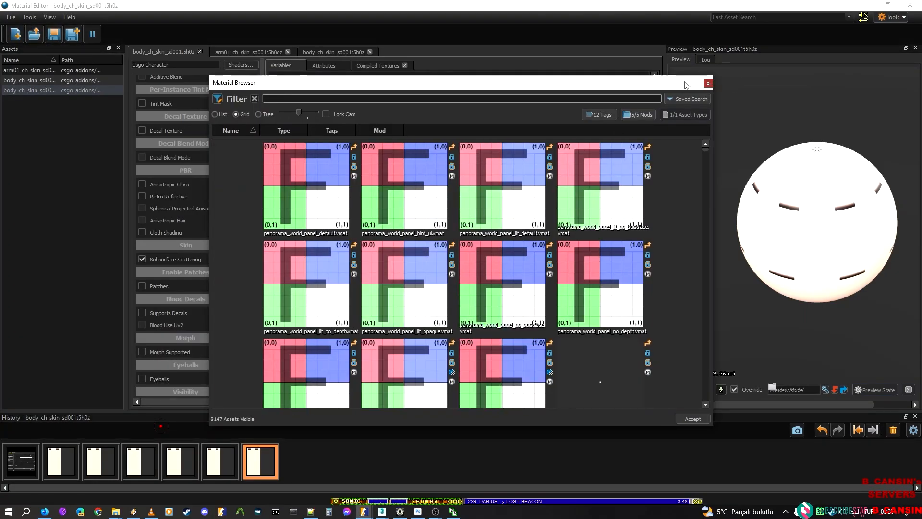
{"action": "left_click", "coordinate": [708, 83]}
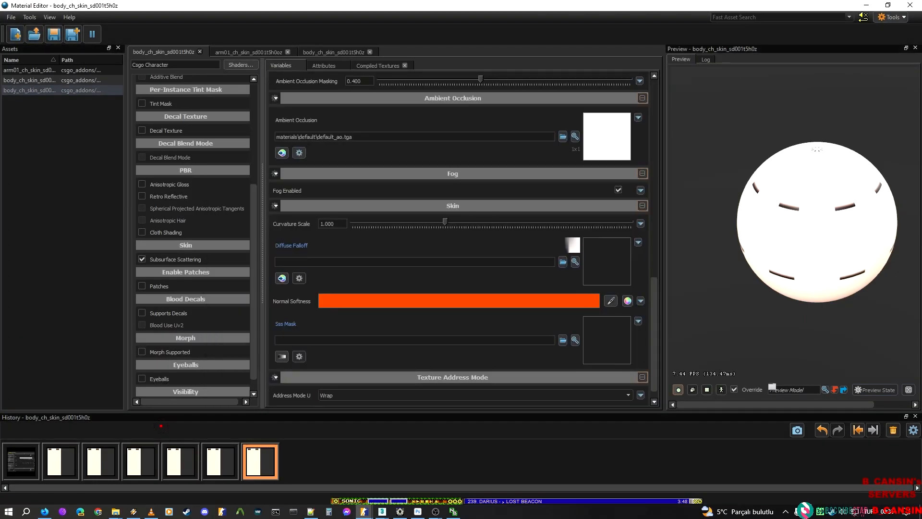
{"action": "left_click", "coordinate": [16, 34]}
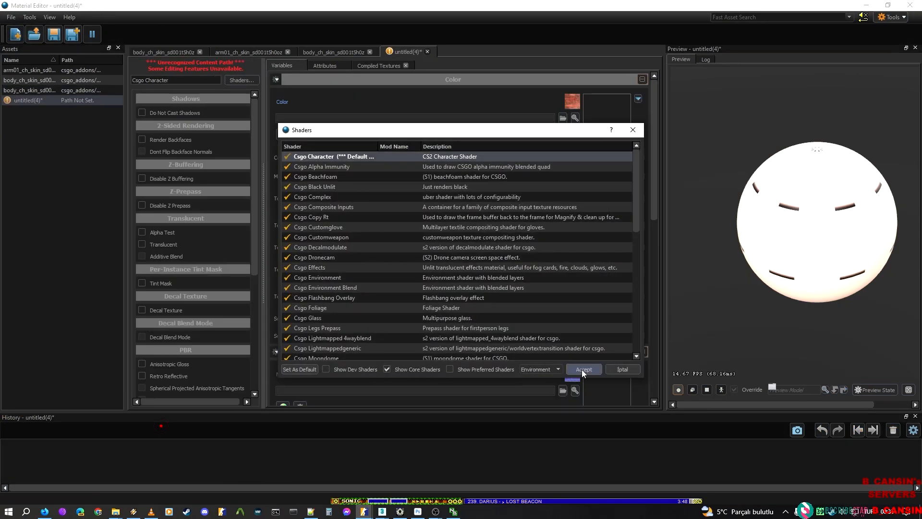
{"action": "left_click", "coordinate": [582, 370]}
{"action": "left_click", "coordinate": [240, 80]}
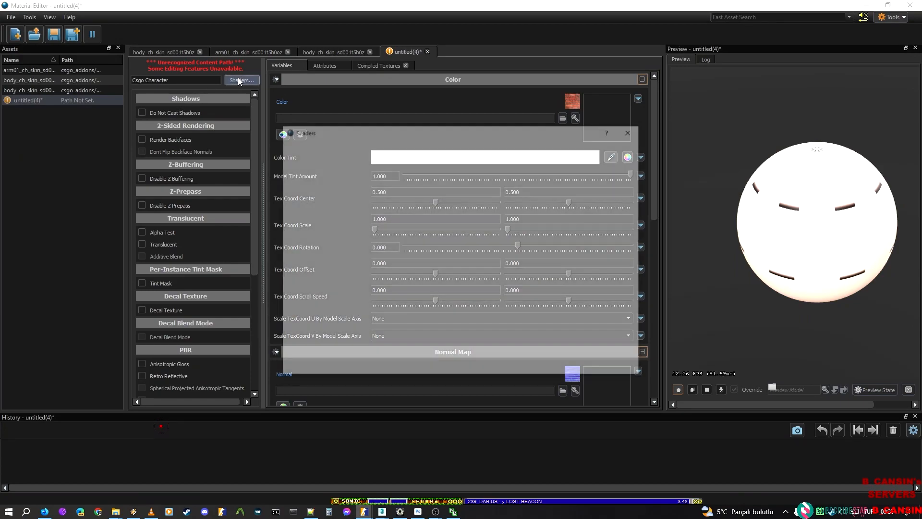
{"action": "left_click", "coordinate": [623, 369]}
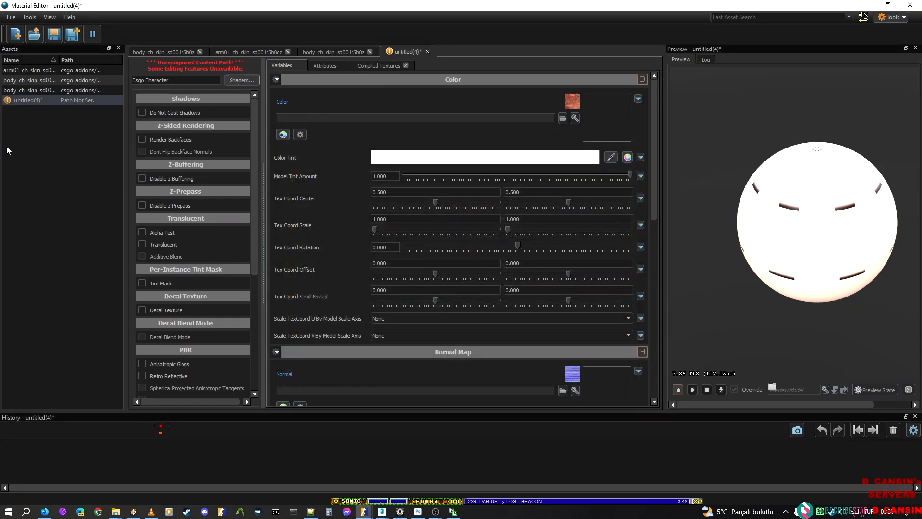
{"action": "key", "text": "ctrl+s"}
{"action": "key", "text": "ctrl+v"}
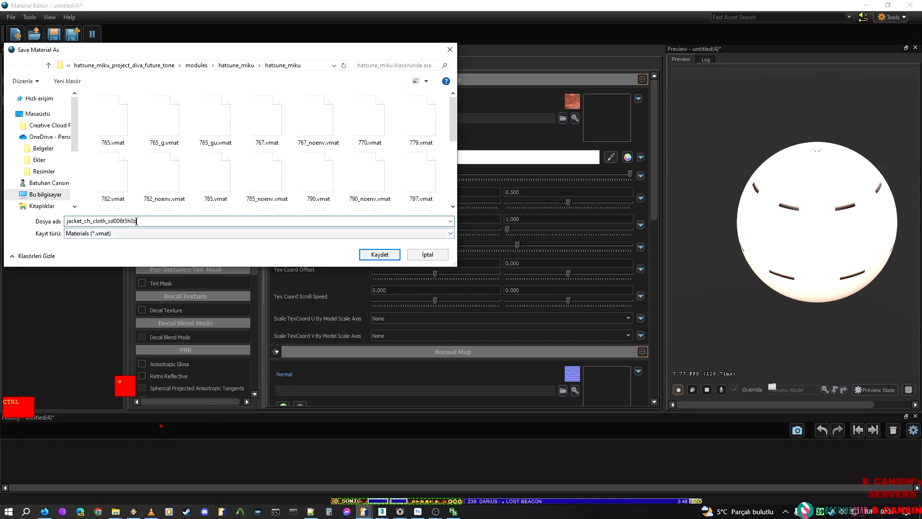
{"action": "key", "text": "Return"}
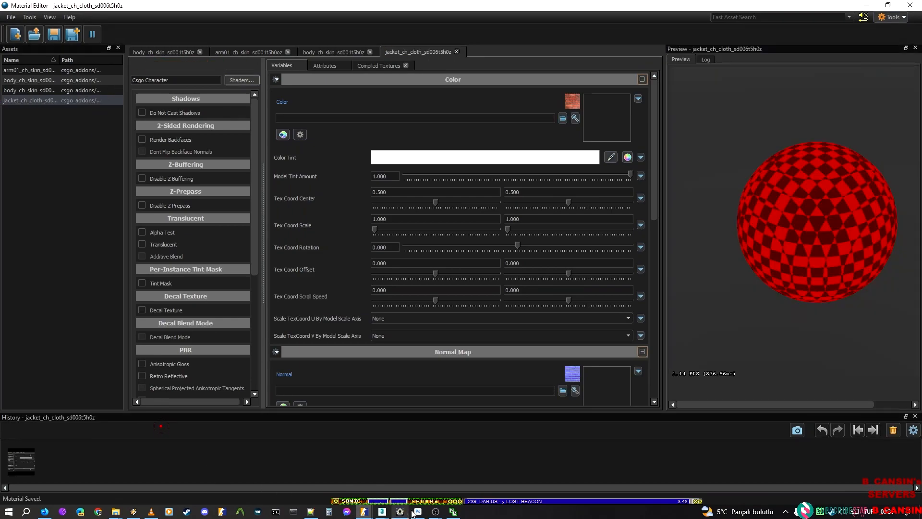
Step: Look up the jacket's diffuse texture name and load F_DIVA_MIK001_JACKET.tga as the Color texture
{"action": "left_click", "coordinate": [403, 515]}
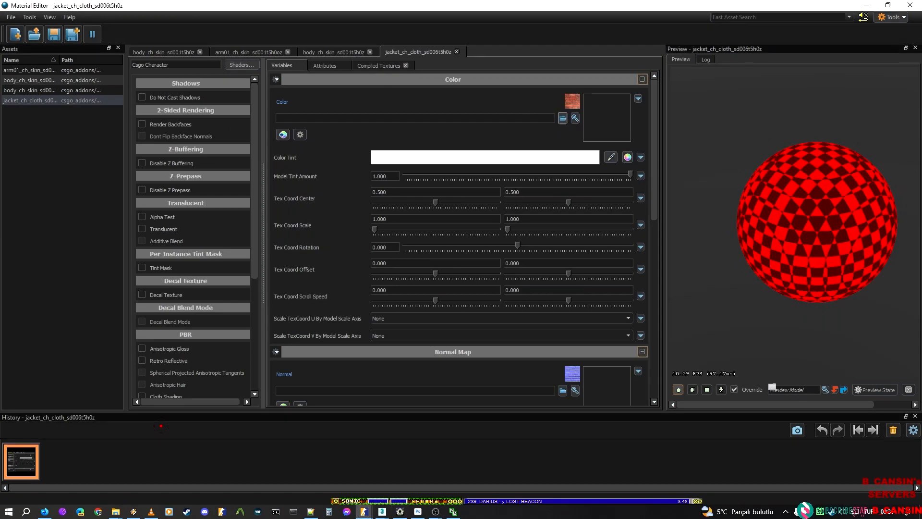
{"action": "left_click", "coordinate": [563, 118]}
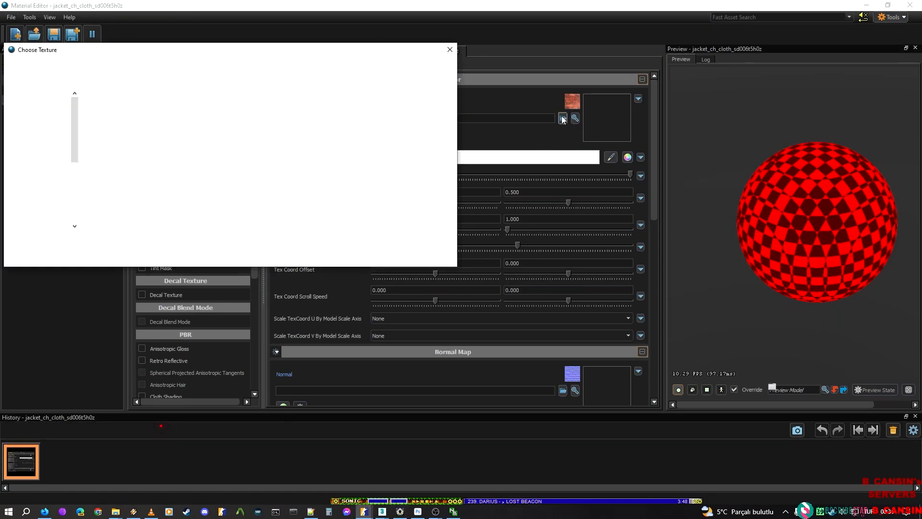
{"action": "type", "text": "Diffuse name: \"F_DIVA_MIK001_JACKET\""}
{"action": "left_click_drag", "start_coordinate": [136, 241], "coordinate": [68, 179]}
{"action": "key", "text": "BackSpace"}
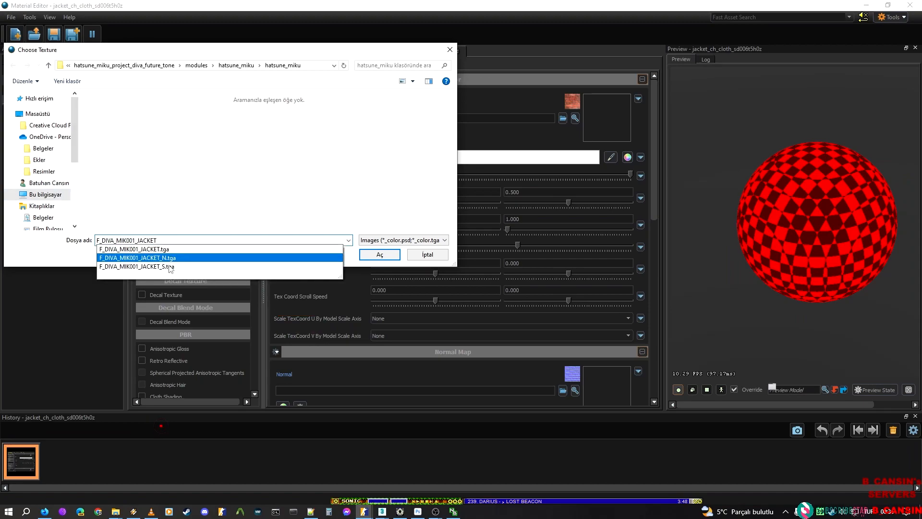
{"action": "left_click", "coordinate": [134, 250]}
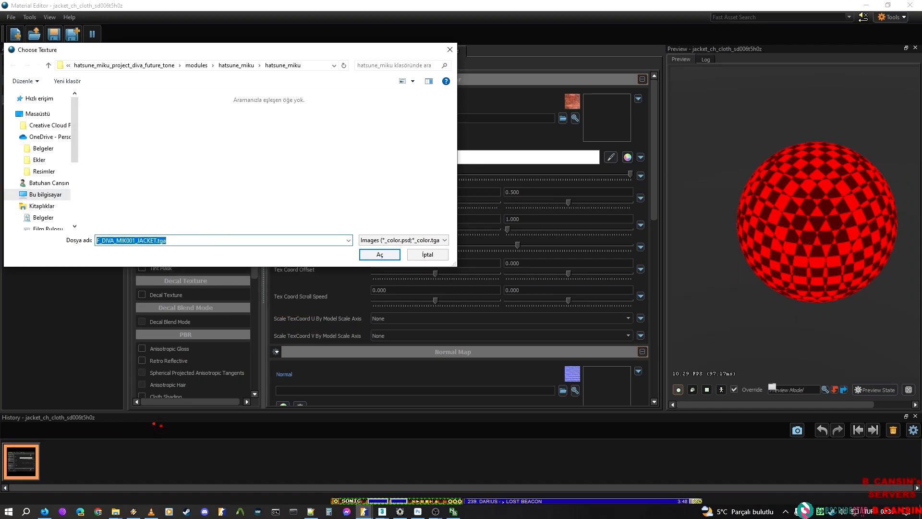
{"action": "left_click", "coordinate": [391, 257]}
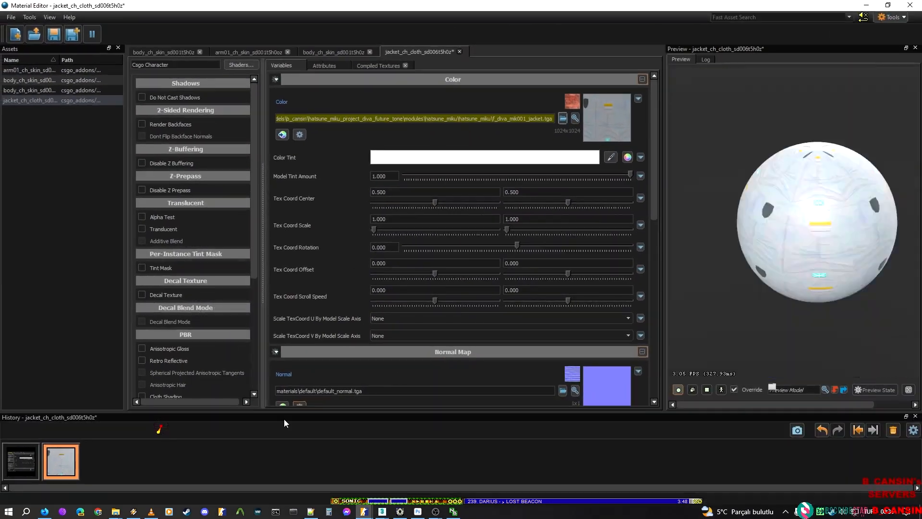
Step: Check the hatsune_miku_new_script model in ModelDoc, return to the Material Editor and save the jacket material
{"action": "mouse_move", "coordinate": [365, 511]}
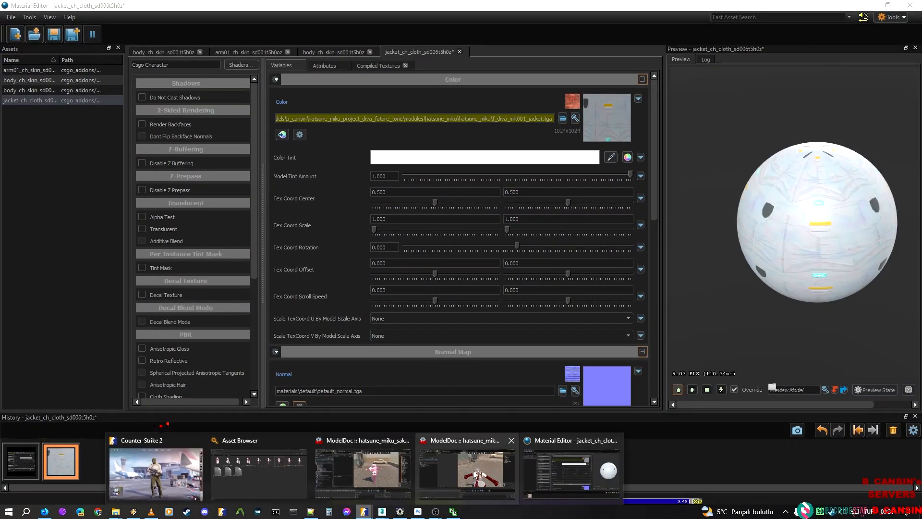
{"action": "left_click", "coordinate": [474, 468]}
{"action": "mouse_move", "coordinate": [543, 288]}
{"action": "right_mouse_down"}
{"action": "mouse_move", "coordinate": [540, 332]}
{"action": "mouse_move", "coordinate": [543, 250]}
{"action": "mouse_move", "coordinate": [541, 336]}
{"action": "mouse_move", "coordinate": [528, 283]}
{"action": "right_mouse_up"}
{"action": "key", "text": "s"}
{"action": "key", "text": "alt+Tab"}
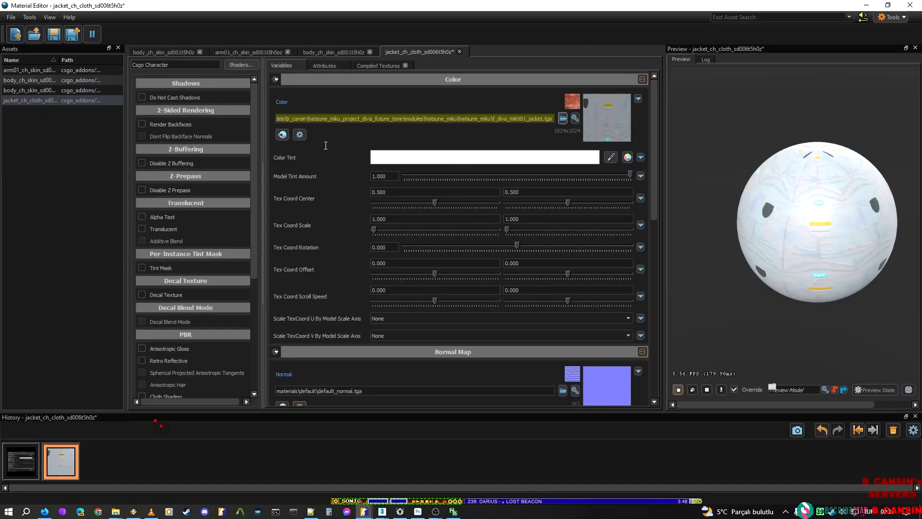
{"action": "key", "text": "ctrl+s"}
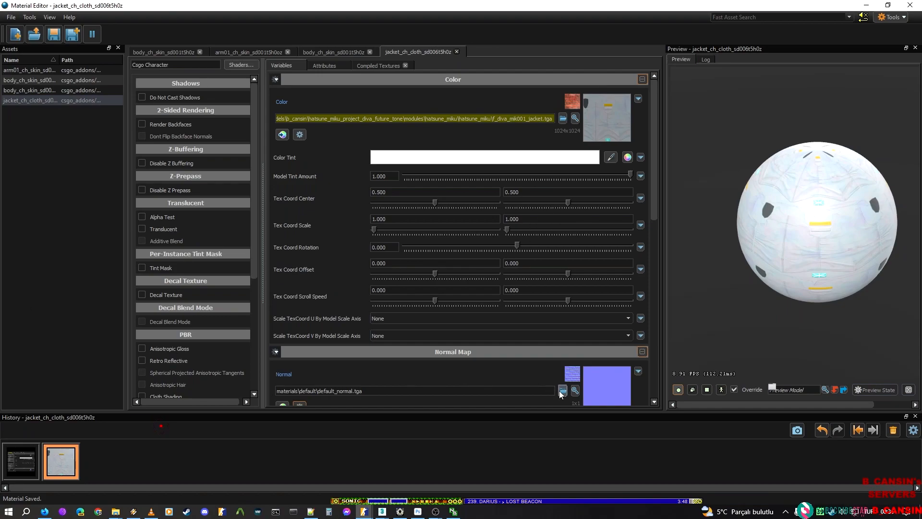
Step: Load F_DIVA_MIK001_JACKET_N.tga as the jacket material's Normal texture
{"action": "key", "text": "alt+Tab"}
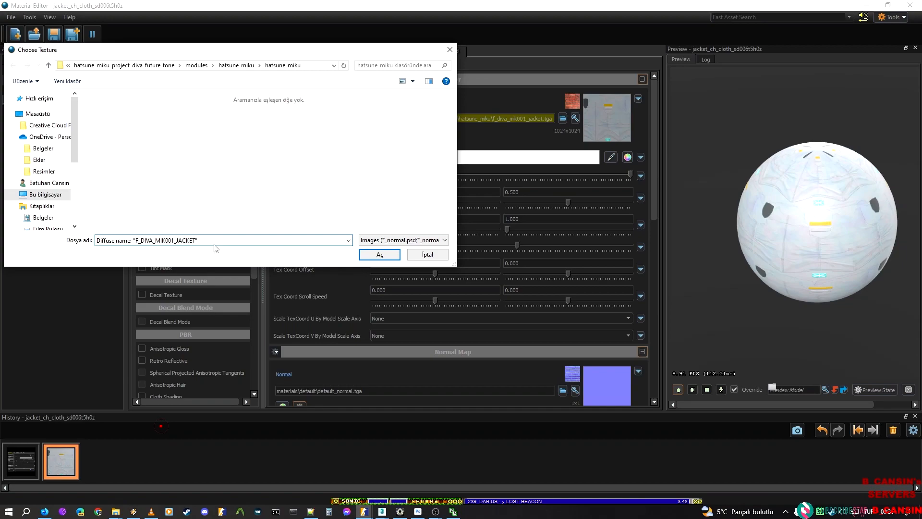
{"action": "key", "text": "Home"}
{"action": "key", "text": "Delete"}
{"action": "key", "text": "Delete"}
{"action": "key", "text": "Delete"}
{"action": "key", "text": "Delete"}
{"action": "key", "text": "Delete"}
{"action": "key", "text": "Delete"}
{"action": "key", "text": "Delete"}
{"action": "key", "text": "Delete"}
{"action": "key", "text": "Delete"}
{"action": "key", "text": "Delete"}
{"action": "key", "text": "Delete"}
{"action": "key", "text": "Delete"}
{"action": "key", "text": "Delete"}
{"action": "key", "text": "Delete"}
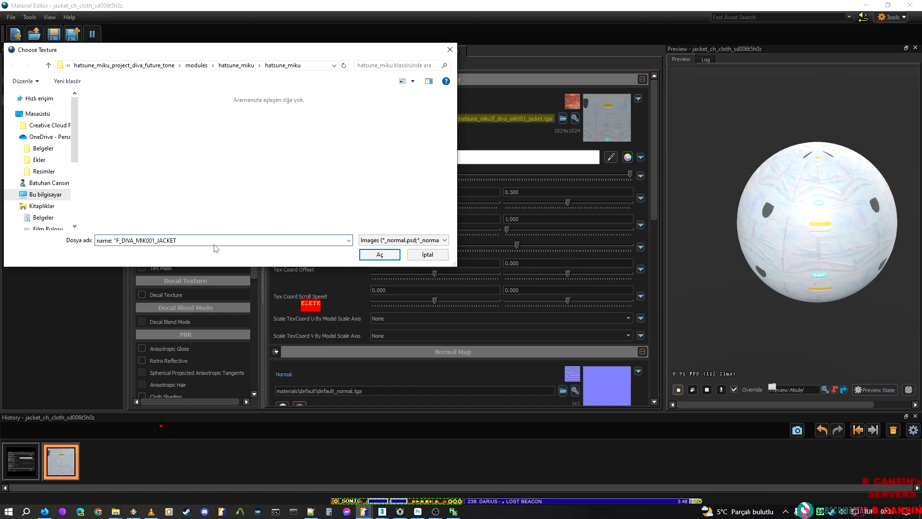
{"action": "key", "text": "Delete"}
{"action": "key", "text": "Down"}
{"action": "key", "text": "Down"}
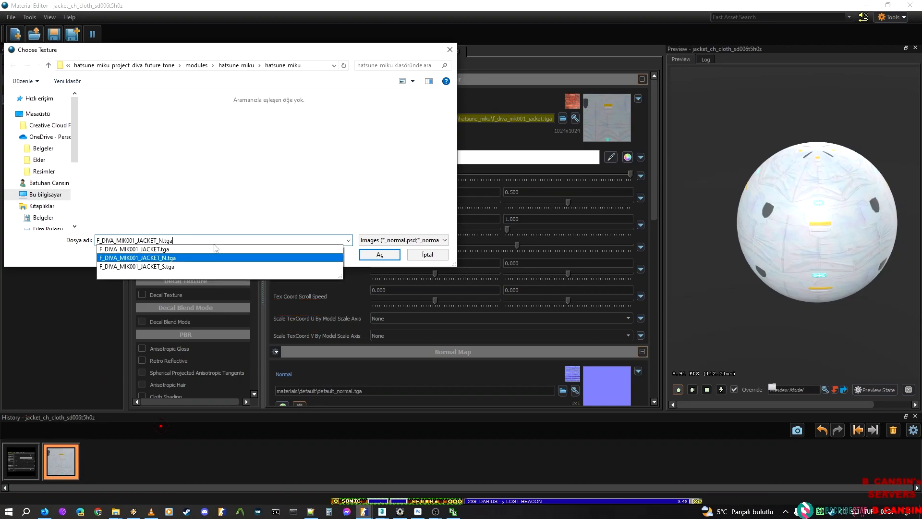
{"action": "key", "text": "Return"}
{"action": "key", "text": "Return"}
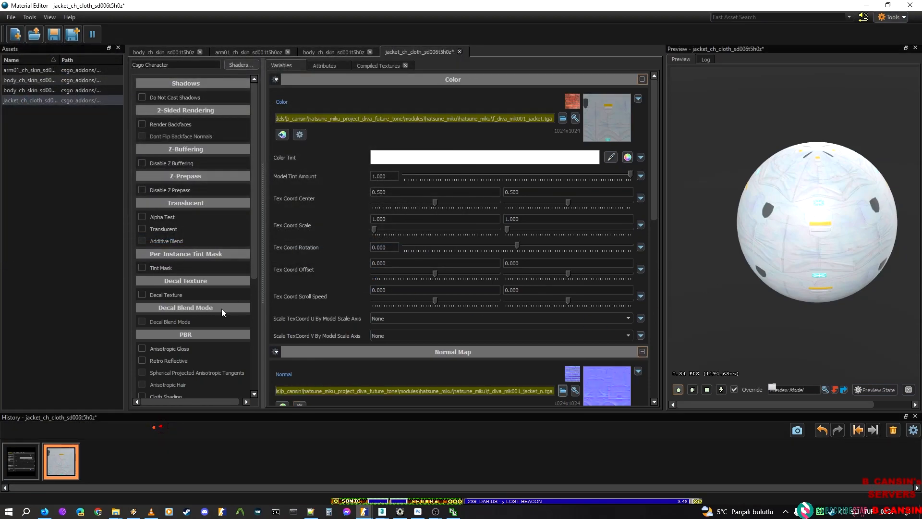
Step: Enable Cloth Shading and Anisotropic Gloss on the jacket material, saving after each change, and place the editor window over ModelDoc
{"action": "scroll", "coordinate": [192, 281], "scroll_direction": "down", "scroll_amount": 5}
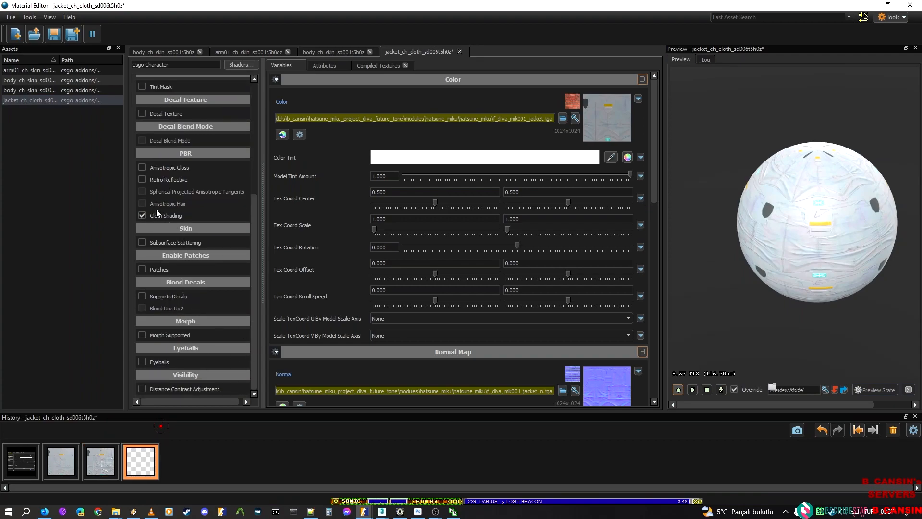
{"action": "left_click_drag", "start_coordinate": [490, 6], "coordinate": [296, 25]}
{"action": "key", "text": "ctrl+s"}
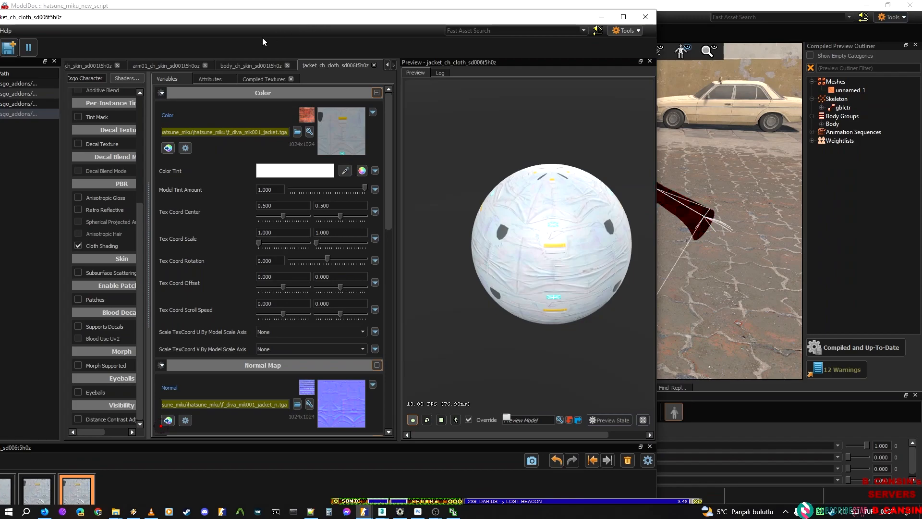
{"action": "left_click", "coordinate": [79, 197]}
{"action": "key", "text": "ctrl+s"}
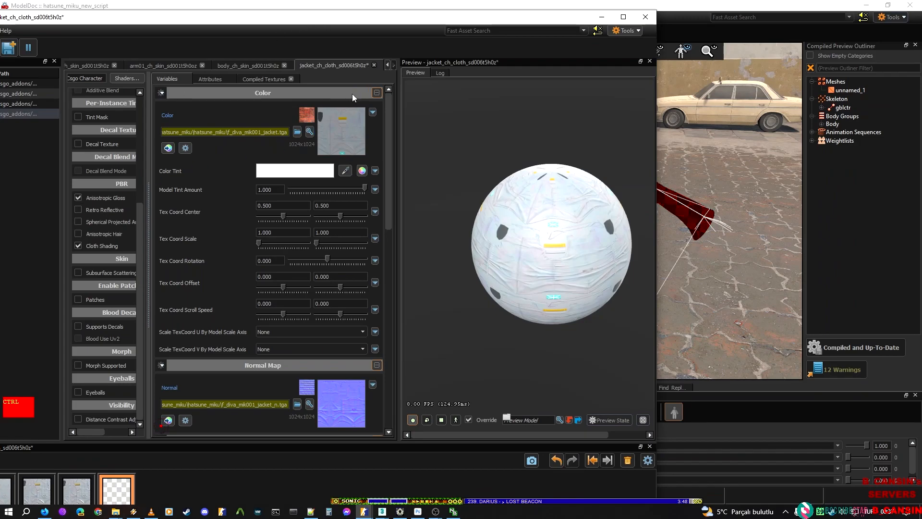
{"action": "left_click_drag", "start_coordinate": [508, 18], "coordinate": [657, 17]}
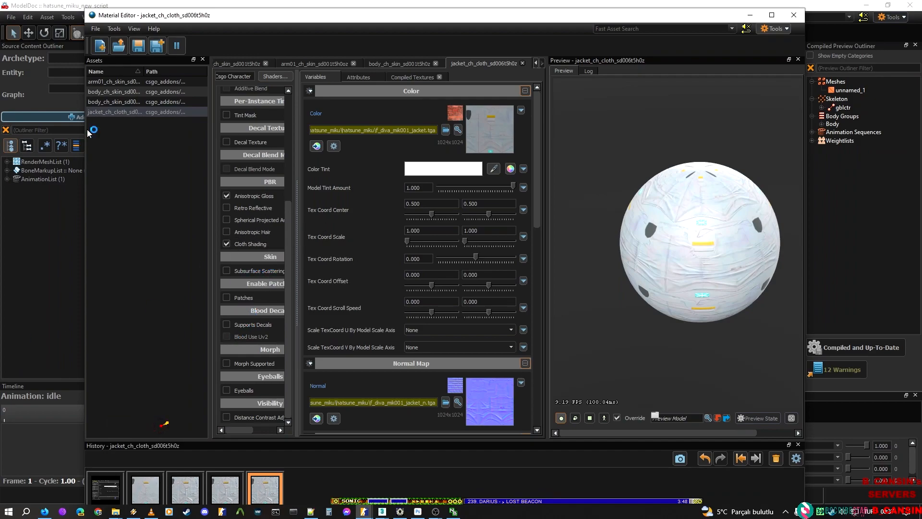
Step: Open F_DIVA_MIK001_JACKET.tga from the addon's hatsune_miku materials folder in Photoshop and inspect its Alfa 1 channel
{"action": "scroll", "coordinate": [382, 300], "scroll_direction": "down", "scroll_amount": 3}
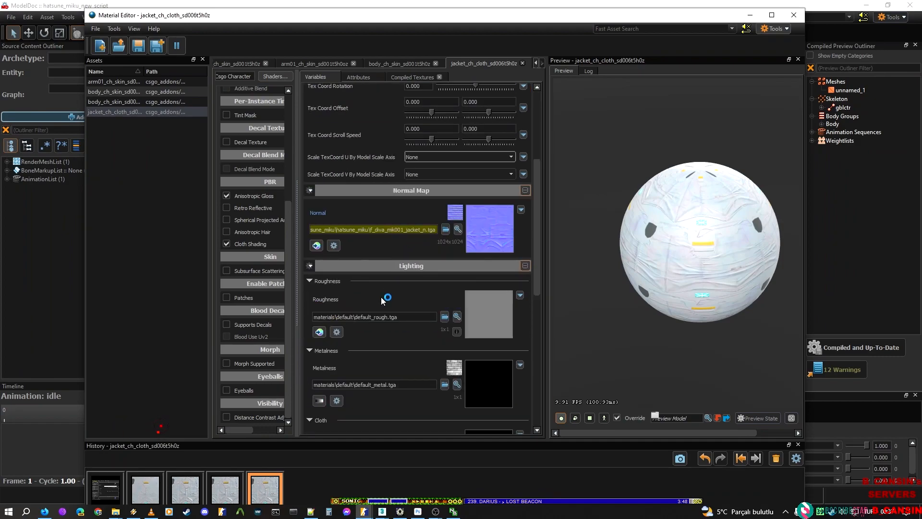
{"action": "scroll", "coordinate": [394, 279], "scroll_direction": "down", "scroll_amount": 3}
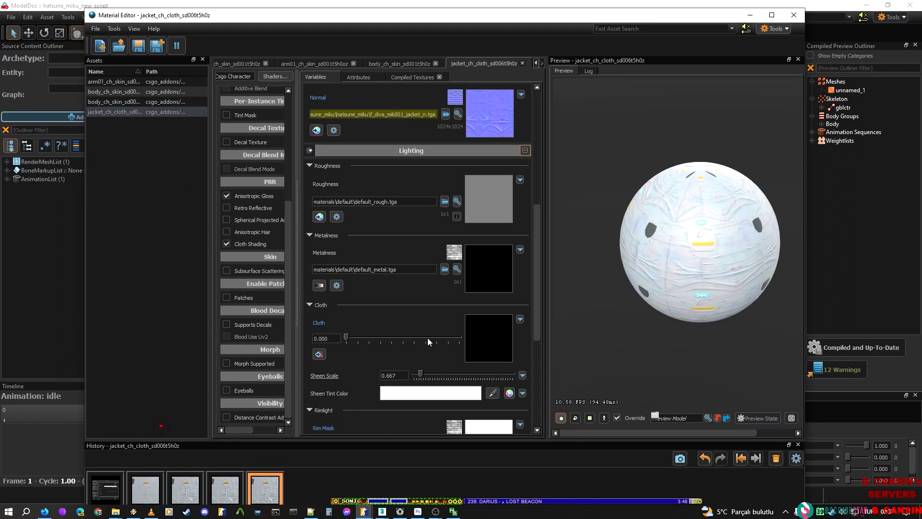
{"action": "scroll", "coordinate": [412, 349], "scroll_direction": "down", "scroll_amount": 6}
{"action": "left_click_drag", "start_coordinate": [536, 304], "coordinate": [527, 65]}
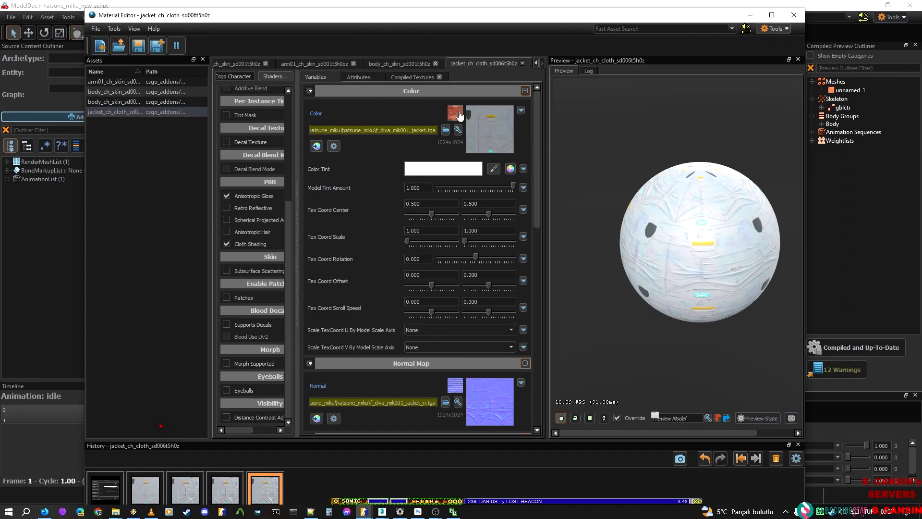
{"action": "scroll", "coordinate": [440, 256], "scroll_direction": "down", "scroll_amount": 5}
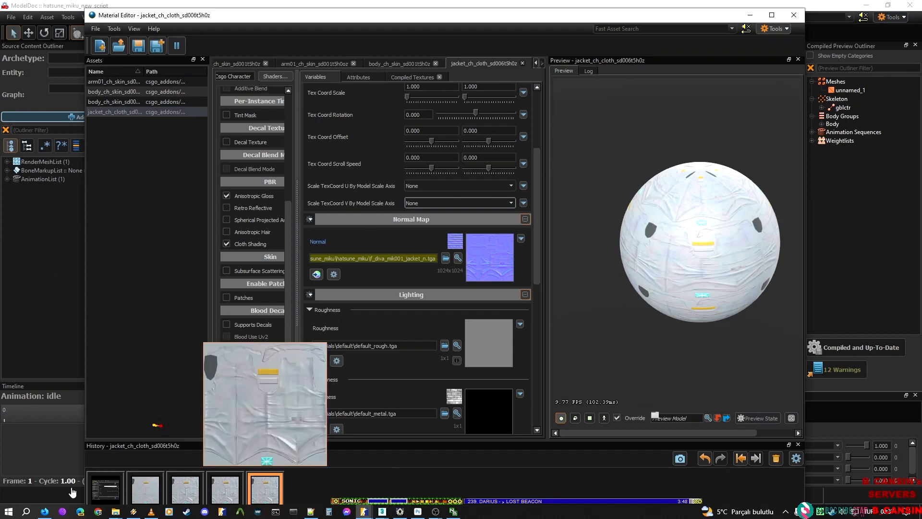
{"action": "mouse_move", "coordinate": [115, 511]}
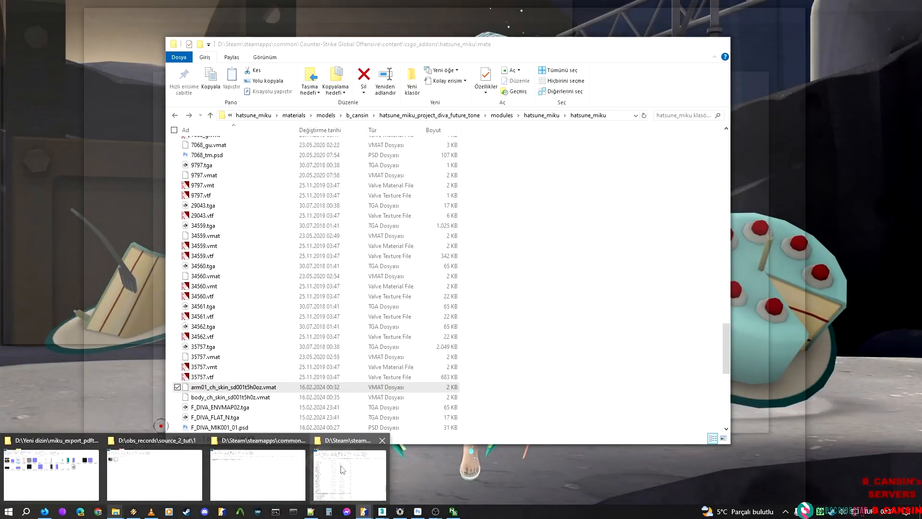
{"action": "left_click", "coordinate": [336, 469]}
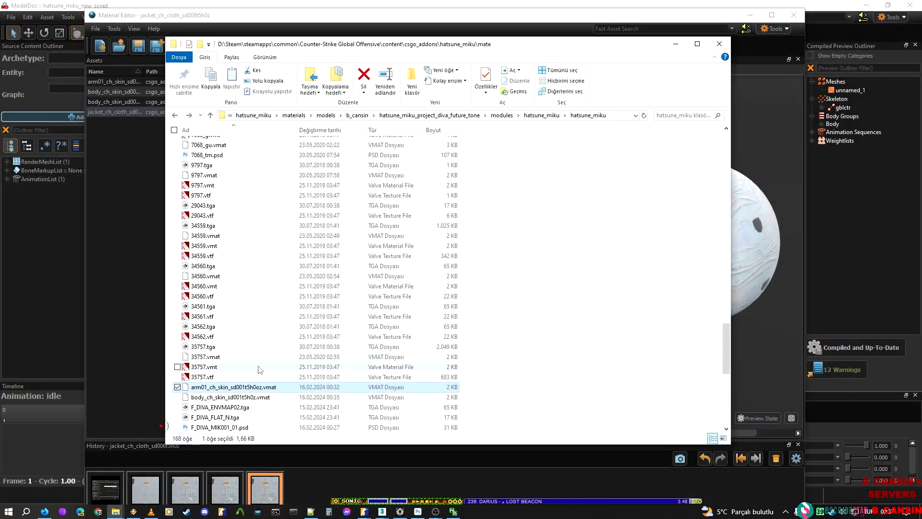
{"action": "scroll", "coordinate": [257, 395], "scroll_direction": "down", "scroll_amount": 2}
{"action": "scroll", "coordinate": [259, 380], "scroll_direction": "down", "scroll_amount": 1}
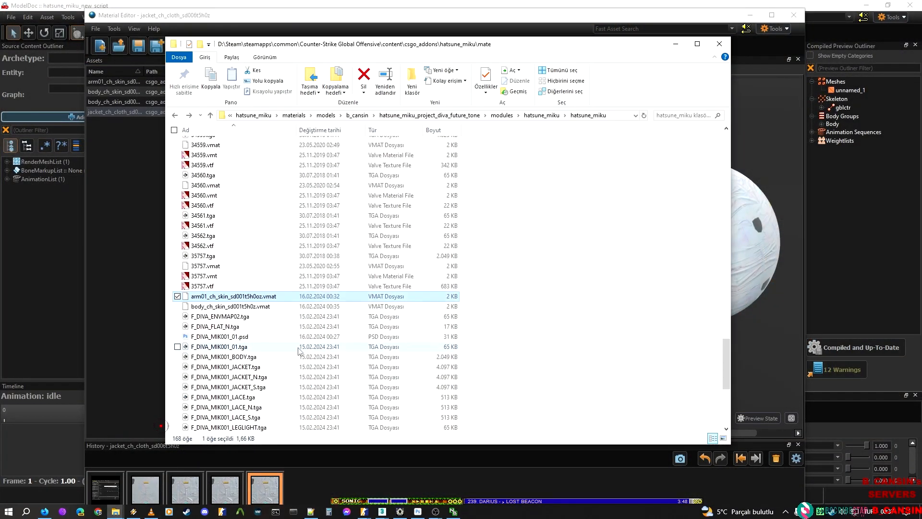
{"action": "left_click", "coordinate": [249, 367]}
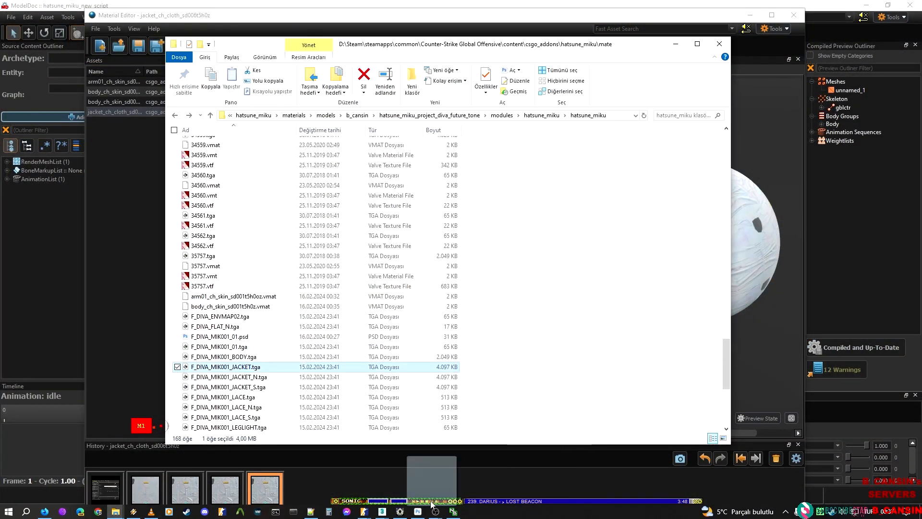
{"action": "left_click", "coordinate": [430, 475]}
{"action": "left_click_drag", "start_coordinate": [536, 66], "coordinate": [538, 31]}
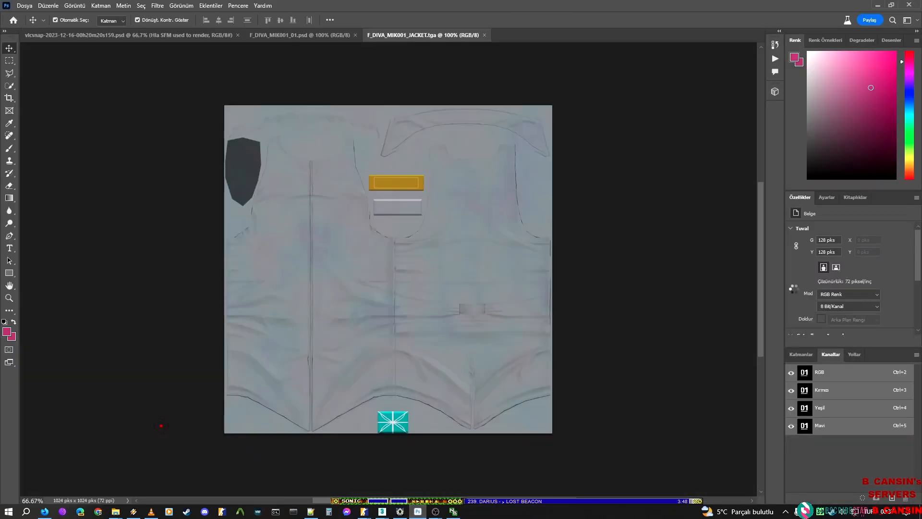
{"action": "left_click", "coordinate": [820, 443]}
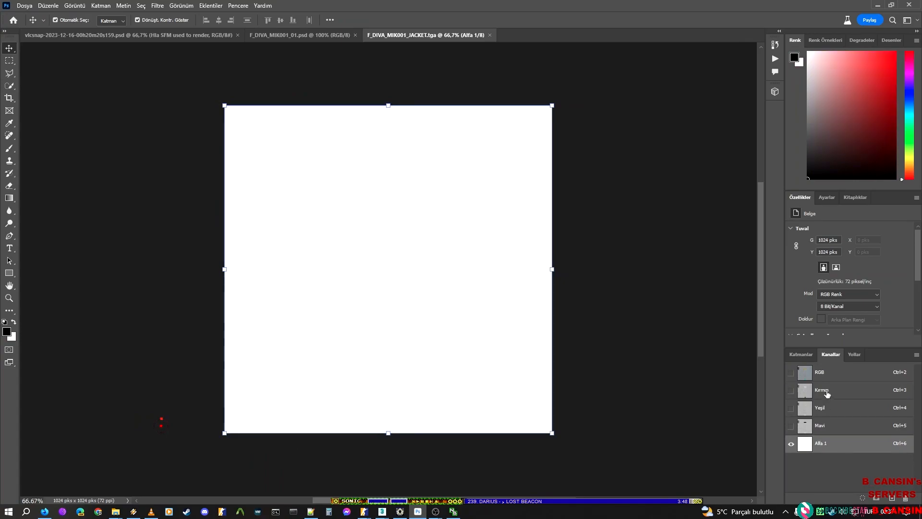
{"action": "left_click", "coordinate": [833, 370]}
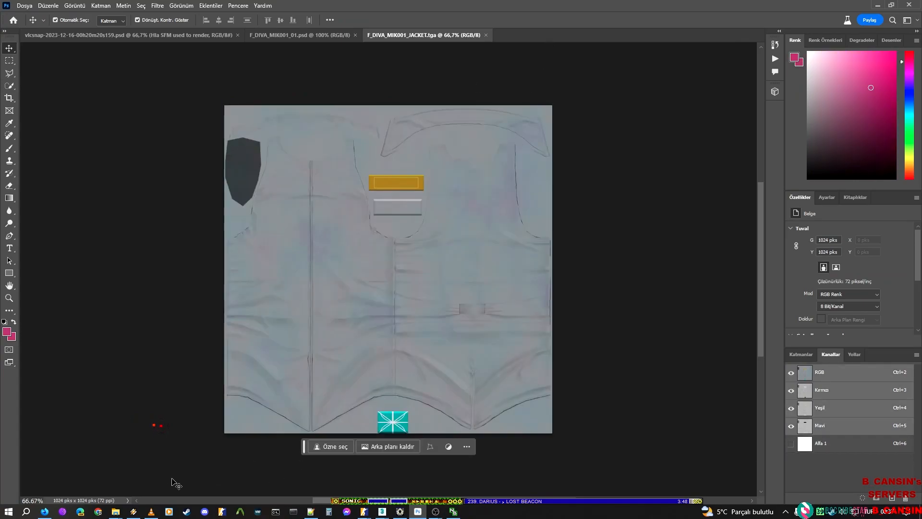
Step: Open F_DIVA_MIK001_JACKET_S.tga from the same materials folder in Photoshop
{"action": "left_click", "coordinate": [116, 511]}
{"action": "left_click", "coordinate": [350, 469]}
{"action": "left_click_drag", "start_coordinate": [230, 387], "coordinate": [470, 20]}
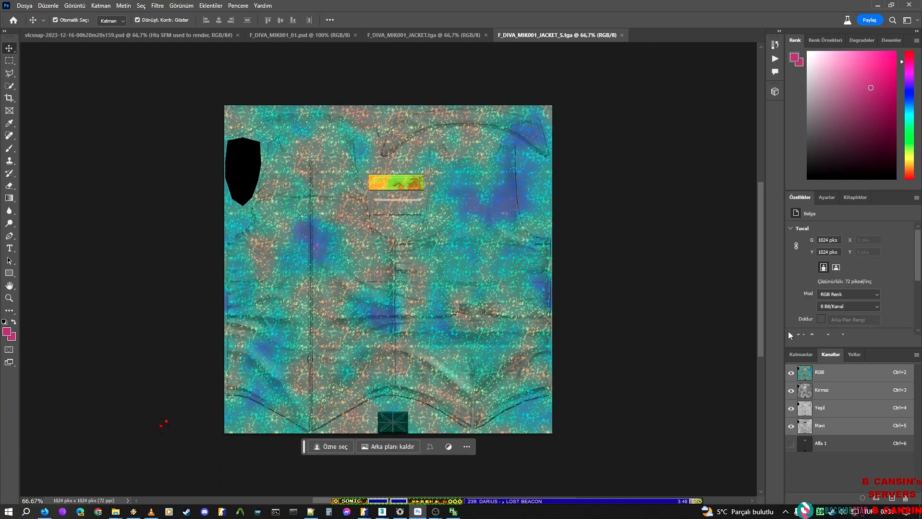
Step: Delete the RGB channels so only Alfa 1 is left, and save the image as F_DIVA_MIK001_JACKET_S.psd
{"action": "right_click", "coordinate": [819, 375]}
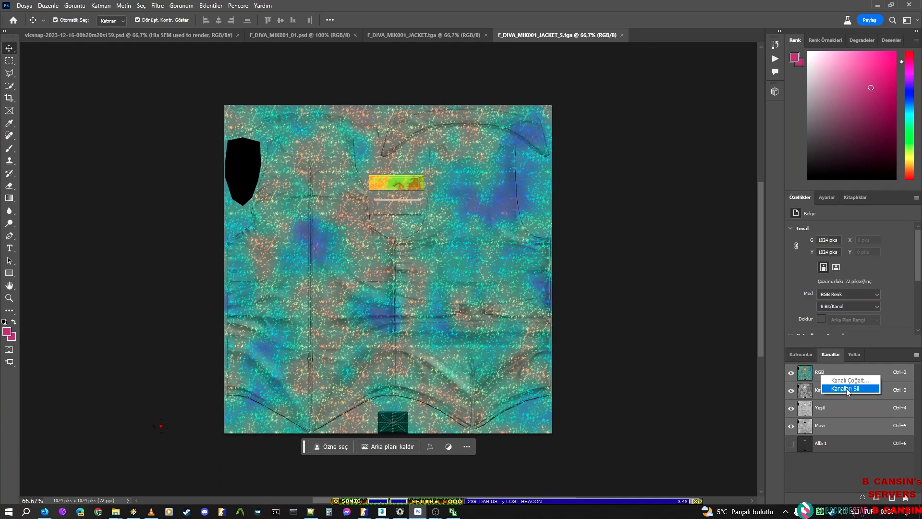
{"action": "left_click", "coordinate": [845, 389]}
{"action": "key", "text": "ctrl+shift+s"}
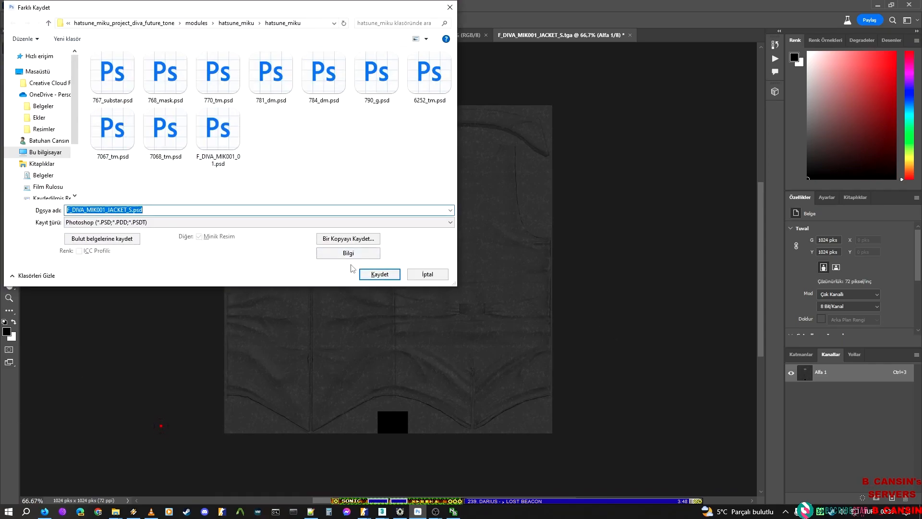
{"action": "left_click", "coordinate": [374, 275]}
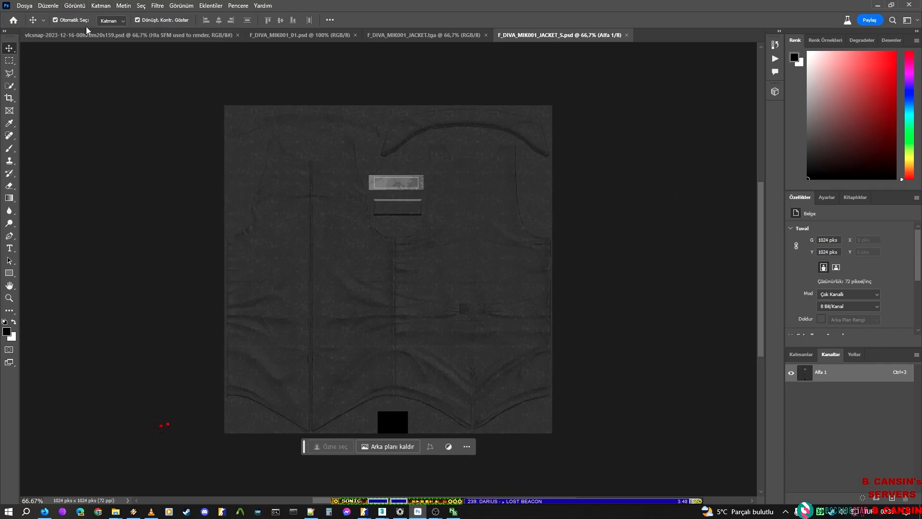
Step: Convert F_DIVA_MIK001_JACKET_S.psd to grayscale mode, convert it to RGB Color, and save it
{"action": "left_click", "coordinate": [74, 5]}
{"action": "key", "text": "Escape"}
{"action": "left_click", "coordinate": [174, 8]}
{"action": "mouse_move", "coordinate": [96, 16]}
{"action": "left_click", "coordinate": [201, 25]}
{"action": "left_click", "coordinate": [75, 5]}
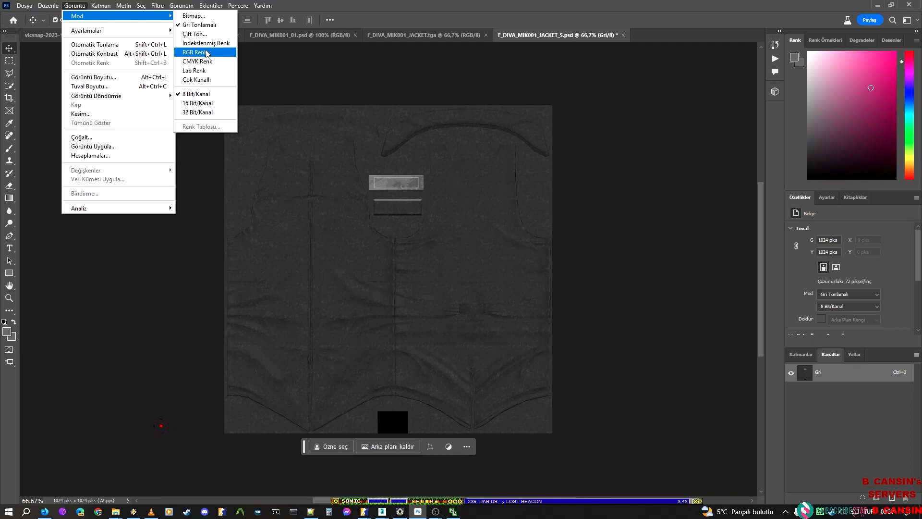
{"action": "left_click", "coordinate": [208, 53]}
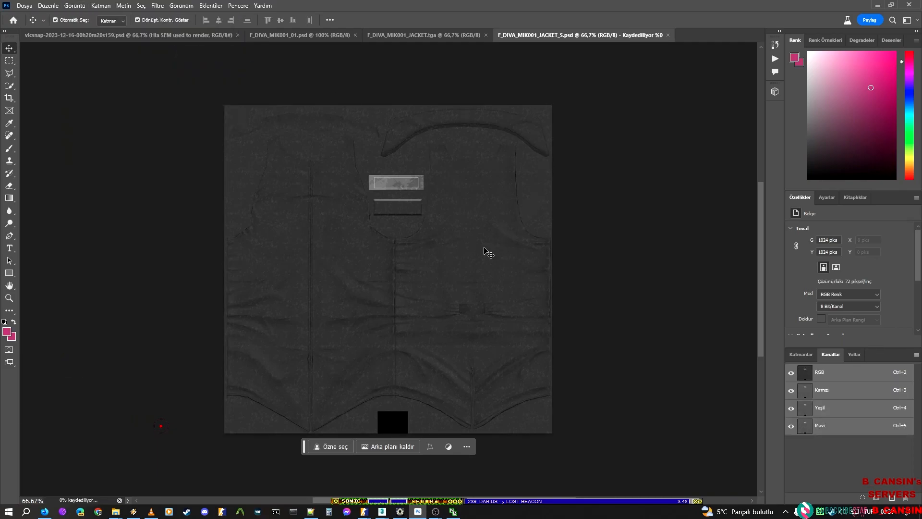
Step: Return to the Material Editor and open the existing sakura_miku jacket_ch_cloth_sd006t5h0z.vmat, filtering the materials by "jack"
{"action": "left_click", "coordinate": [879, 5]}
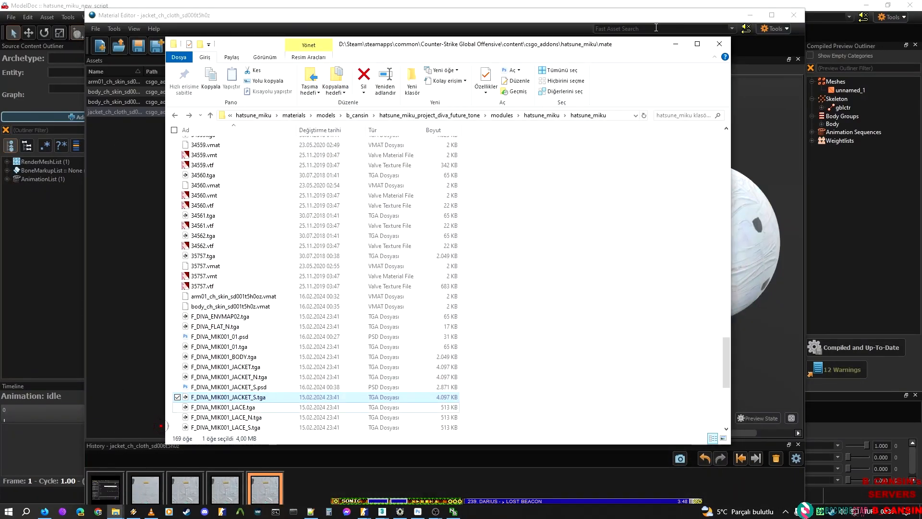
{"action": "left_click", "coordinate": [676, 44]}
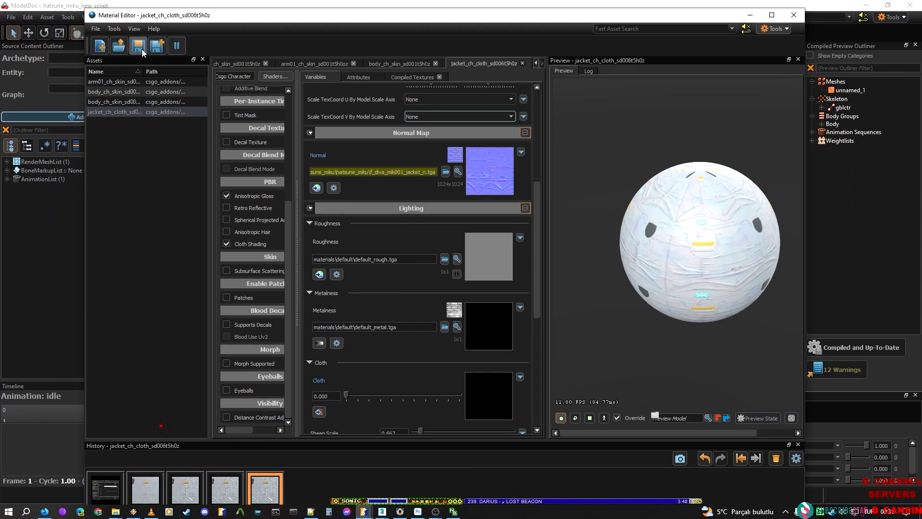
{"action": "left_click", "coordinate": [127, 50]}
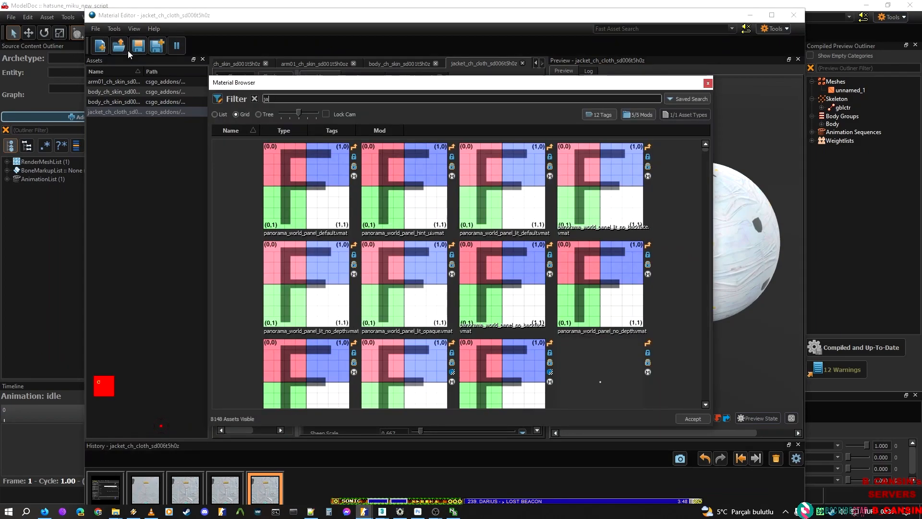
{"action": "left_click", "coordinate": [299, 284]}
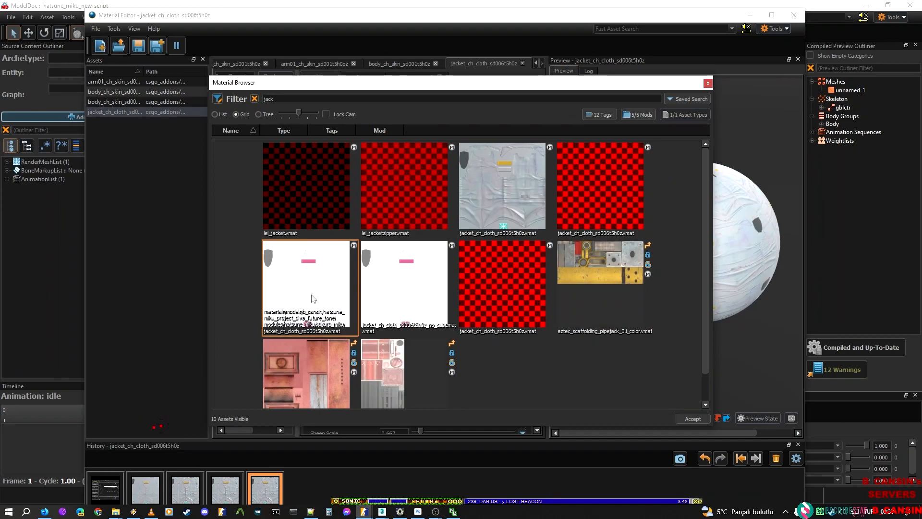
{"action": "double_click", "coordinate": [336, 287]}
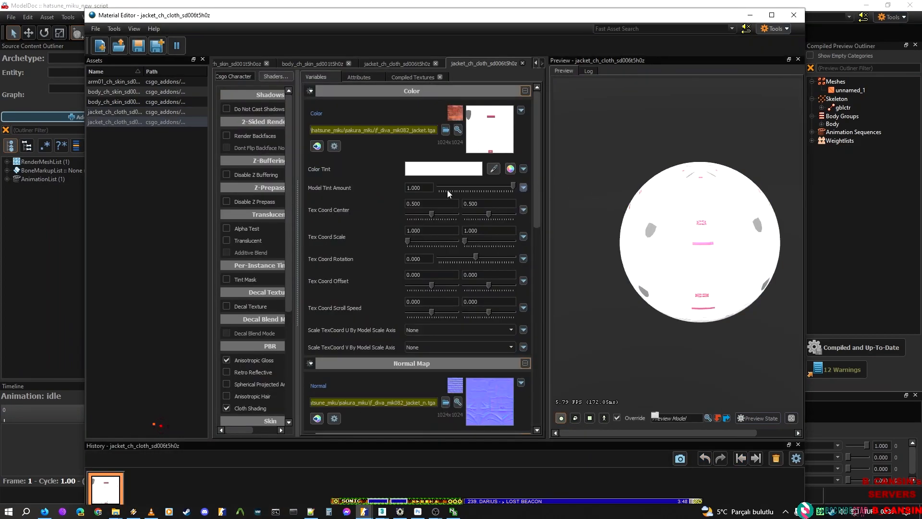
Step: Examine the sakura_miku jacket material's normal, roughness, cloth and rimlight settings and compare them with the hatsune_miku jacket material
{"action": "scroll", "coordinate": [424, 362], "scroll_direction": "down", "scroll_amount": 3}
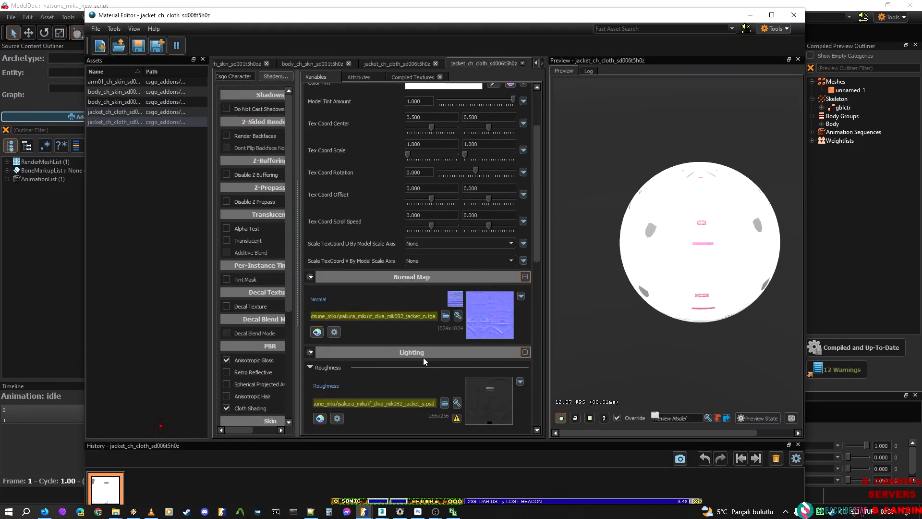
{"action": "scroll", "coordinate": [425, 361], "scroll_direction": "down", "scroll_amount": 1}
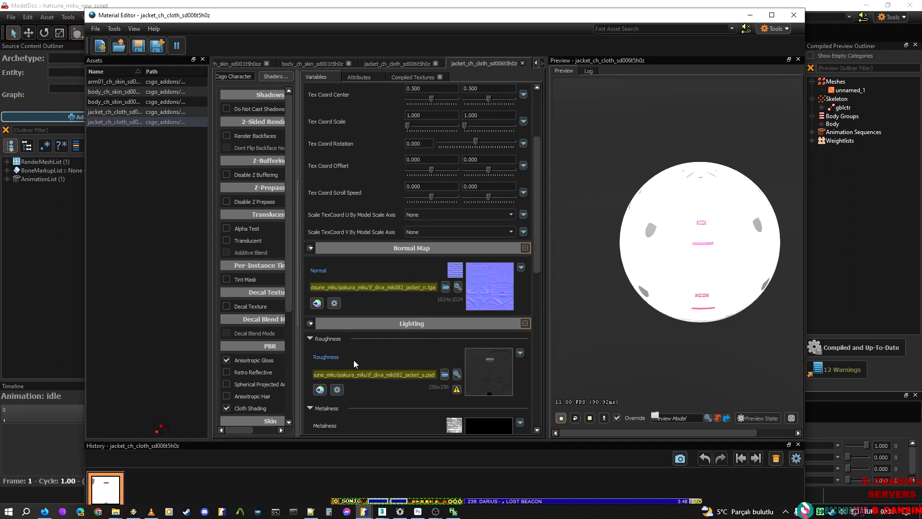
{"action": "scroll", "coordinate": [433, 282], "scroll_direction": "down", "scroll_amount": 2}
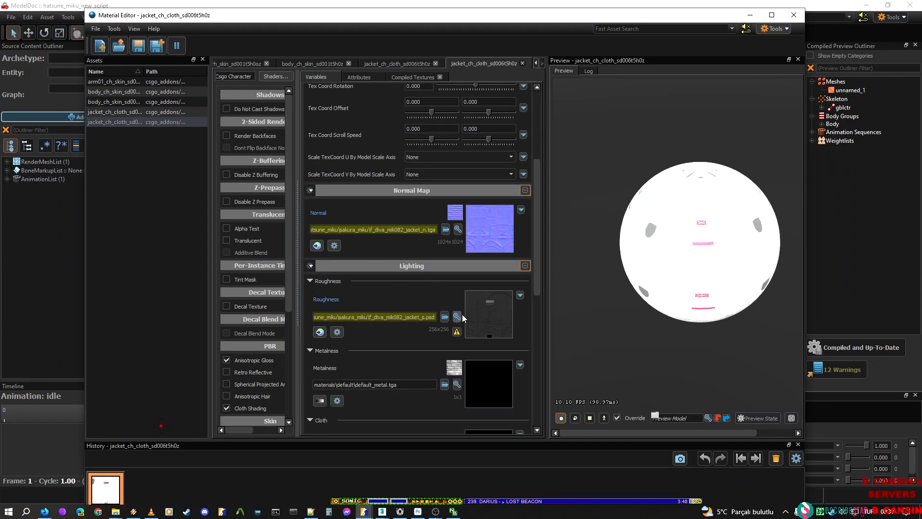
{"action": "scroll", "coordinate": [418, 263], "scroll_direction": "down", "scroll_amount": 11}
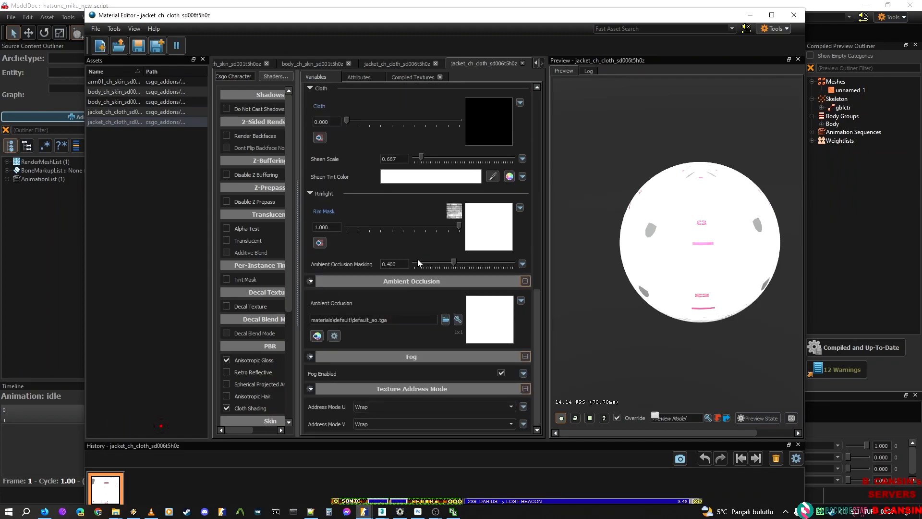
{"action": "scroll", "coordinate": [418, 263], "scroll_direction": "up", "scroll_amount": 15}
{"action": "double_click", "coordinate": [188, 110]}
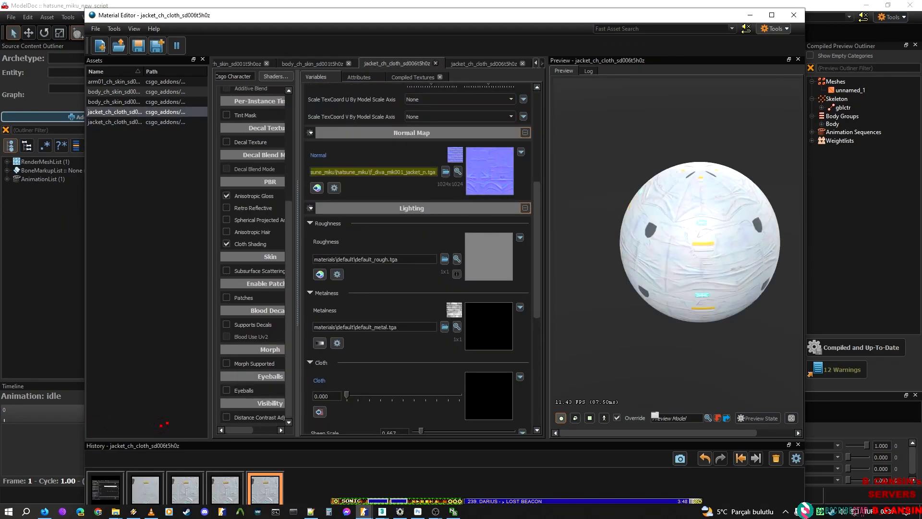
{"action": "double_click", "coordinate": [130, 122]}
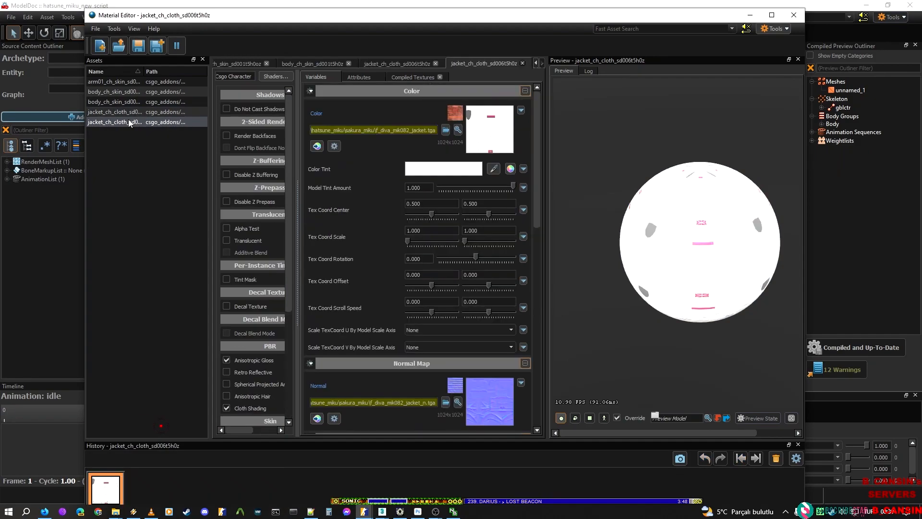
{"action": "scroll", "coordinate": [249, 238], "scroll_direction": "down", "scroll_amount": 4}
Step: Load F_DIVA_MIK001_JACKET_S.psd as the hatsune_miku jacket material's Roughness texture
{"action": "double_click", "coordinate": [112, 112]}
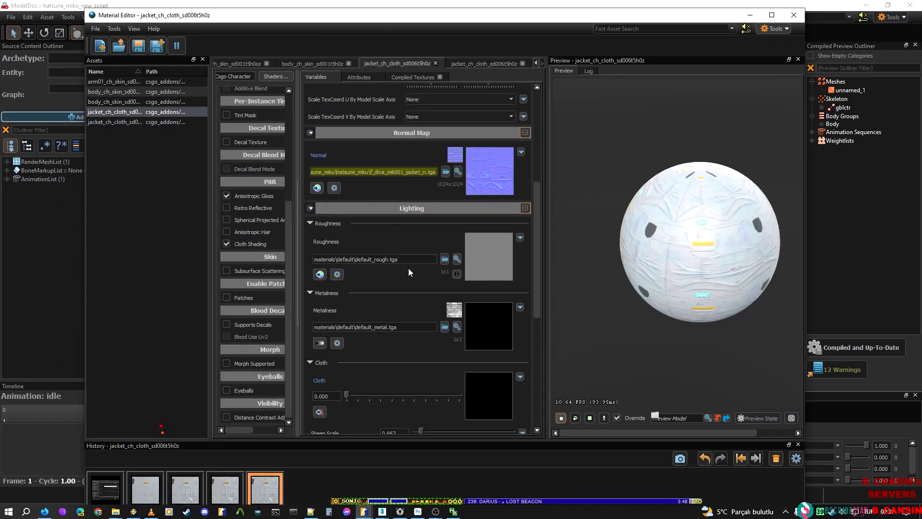
{"action": "left_click", "coordinate": [445, 261]}
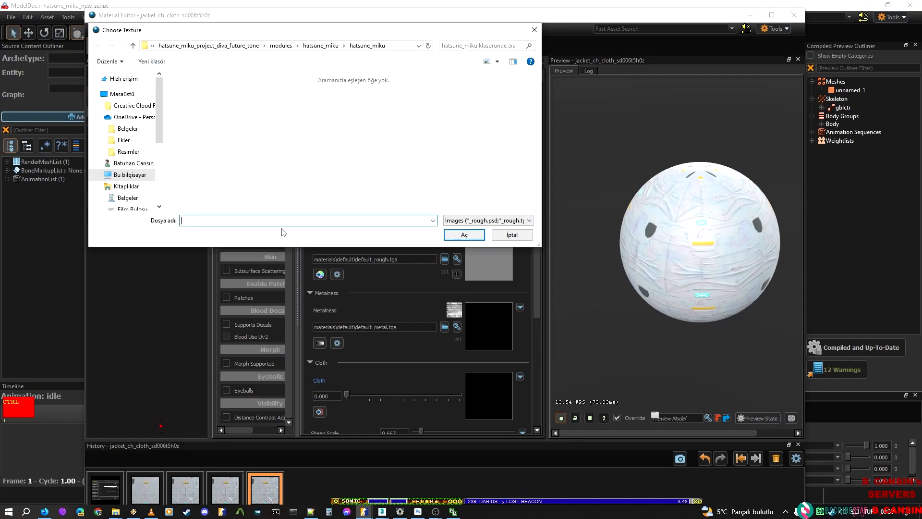
{"action": "type", "text": "F_DIVA_MIK001_JACKET"}
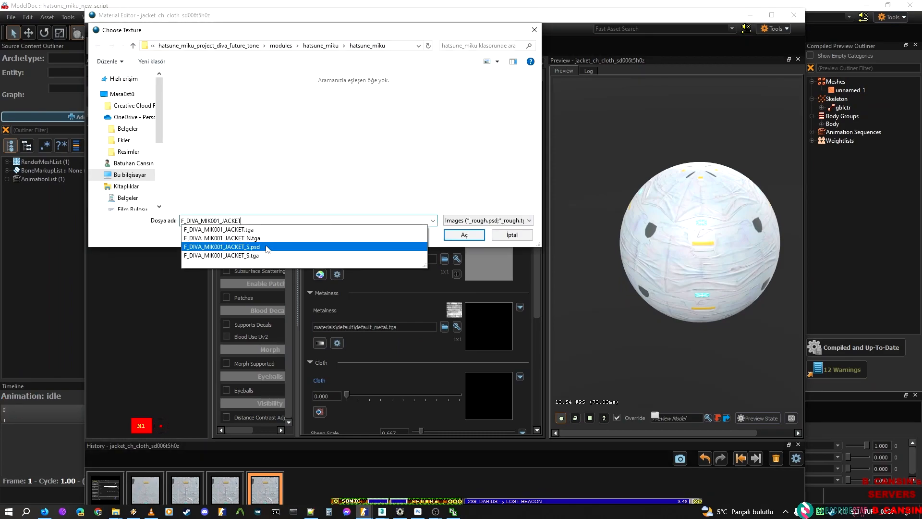
{"action": "left_click", "coordinate": [267, 247]}
{"action": "key", "text": "Return"}
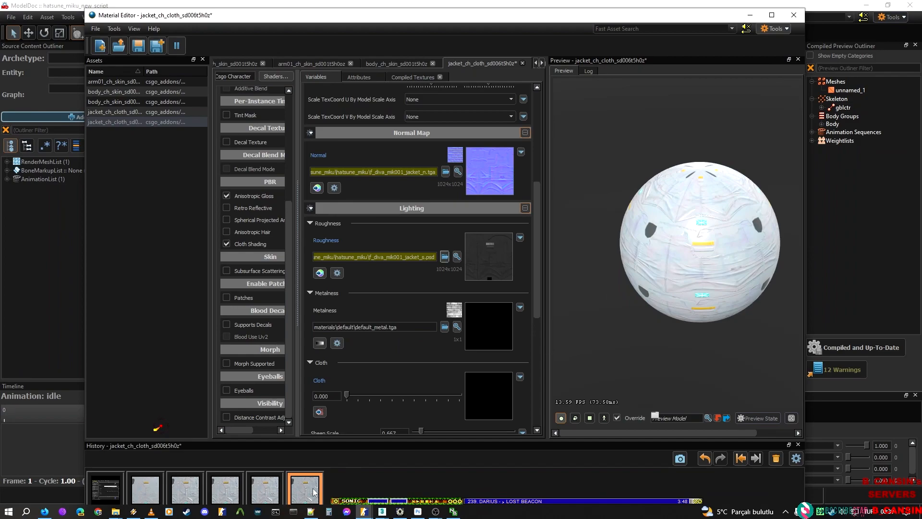
Step: Maximize the Material Editor, bring the preview close to the jacket surface, and compare the material before and after the roughness change
{"action": "mouse_move", "coordinate": [265, 489]}
{"action": "mouse_move", "coordinate": [301, 480]}
{"action": "left_click", "coordinate": [770, 16]}
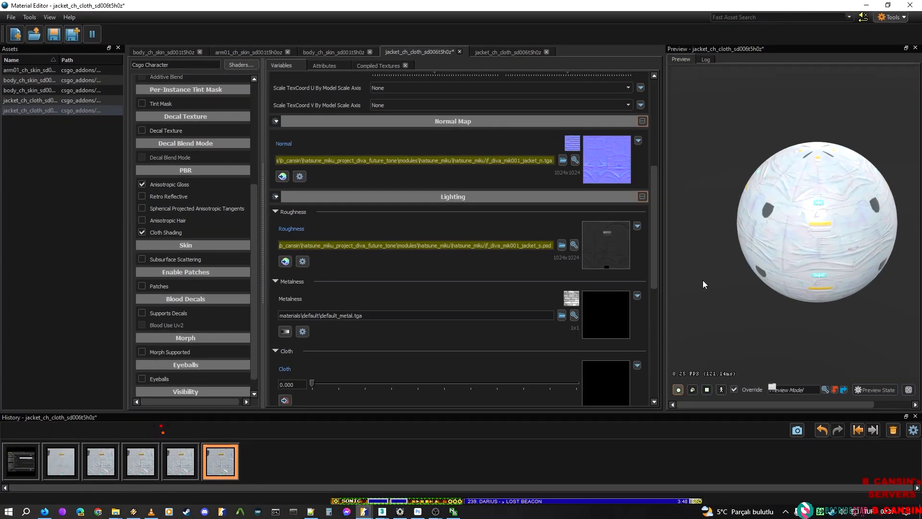
{"action": "right_click_drag", "start_coordinate": [794, 221], "coordinate": [820, 216]}
{"action": "key", "text": "w"}
{"action": "key", "text": "s"}
{"action": "key", "text": "w"}
{"action": "left_click", "coordinate": [178, 461]}
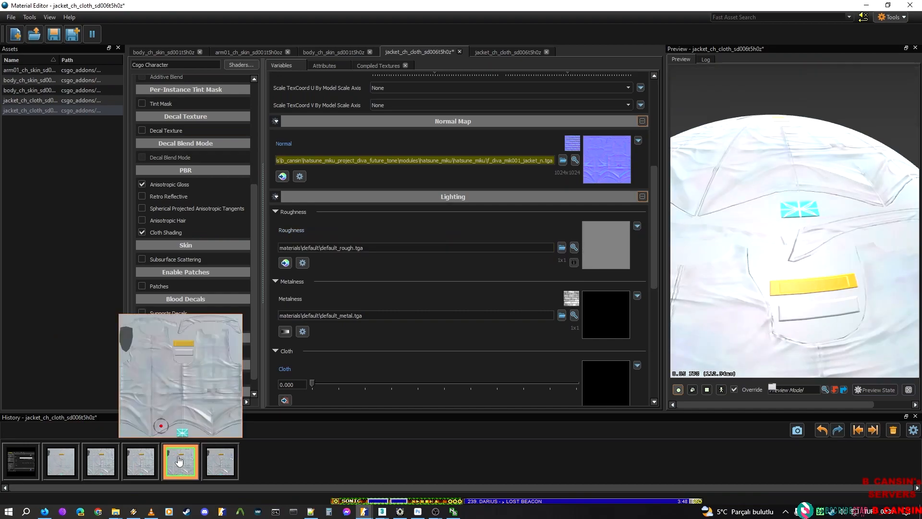
{"action": "left_click", "coordinate": [220, 461]}
{"action": "scroll", "coordinate": [182, 266], "scroll_direction": "down", "scroll_amount": 1}
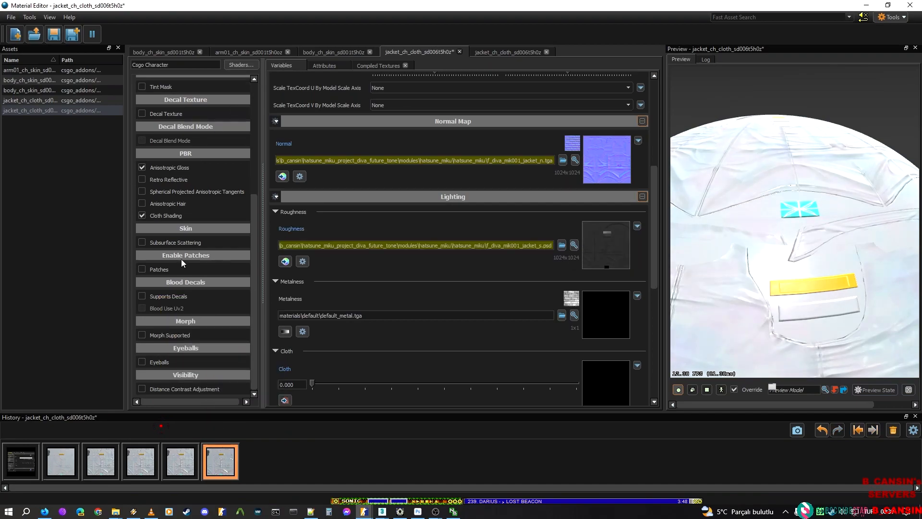
Step: Compare the hatsune_miku jacket preview with Anisotropic Gloss off and on, keeping it enabled
{"action": "left_click", "coordinate": [158, 167]}
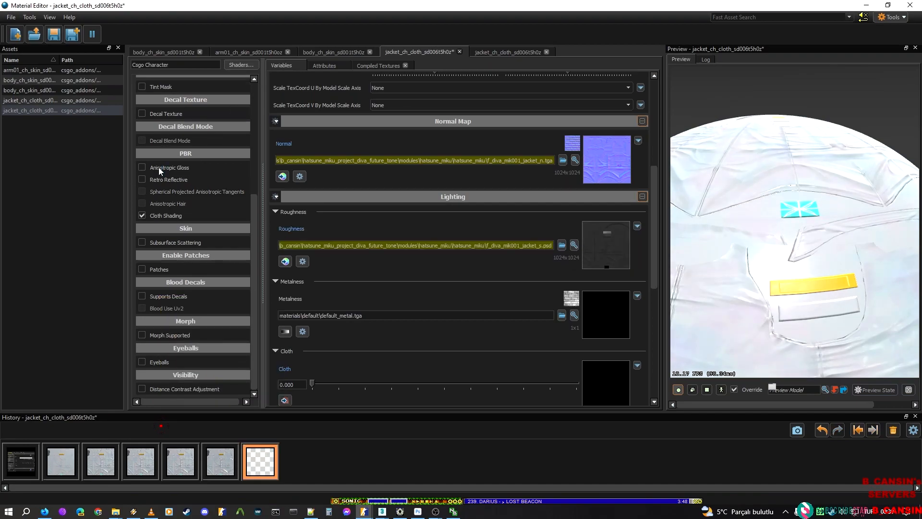
{"action": "left_click", "coordinate": [159, 167]}
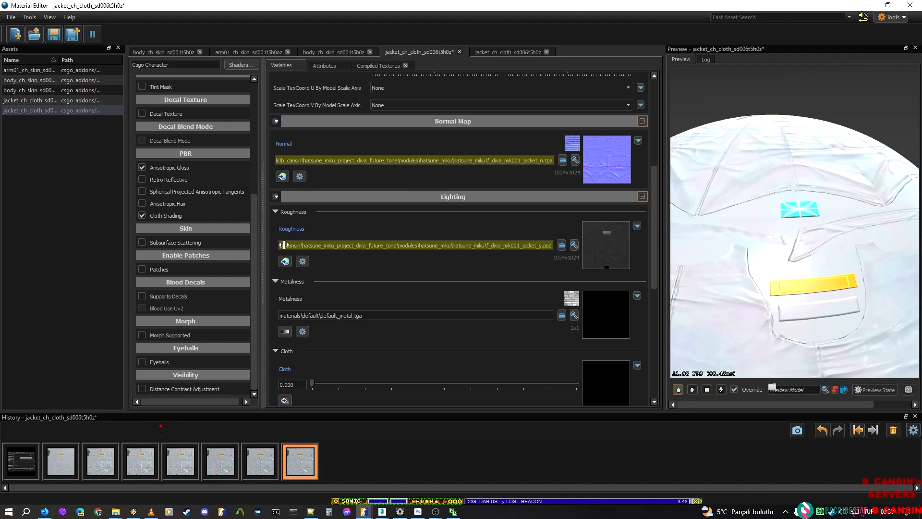
{"action": "scroll", "coordinate": [373, 227], "scroll_direction": "down", "scroll_amount": 2}
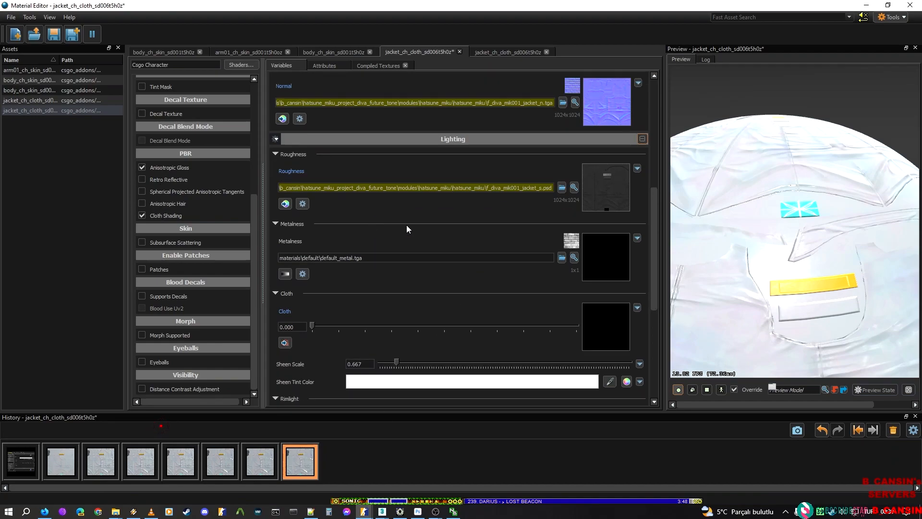
{"action": "scroll", "coordinate": [794, 209], "scroll_direction": "down", "scroll_amount": 5}
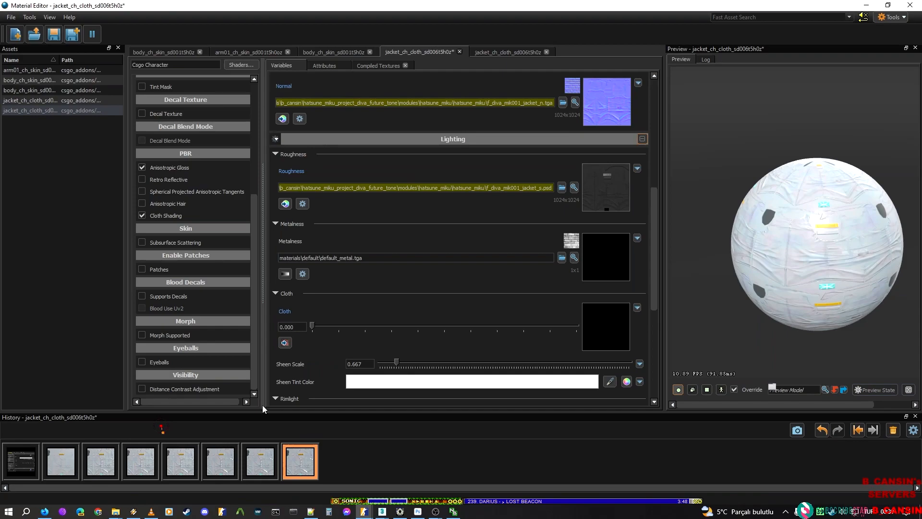
Step: Save the jacket material, switch to ModelDoc, and inspect the jacket on the hatsune_miku_new_script model
{"action": "key", "text": "ctrl+s"}
{"action": "left_click", "coordinate": [364, 511]}
{"action": "left_click", "coordinate": [460, 478]}
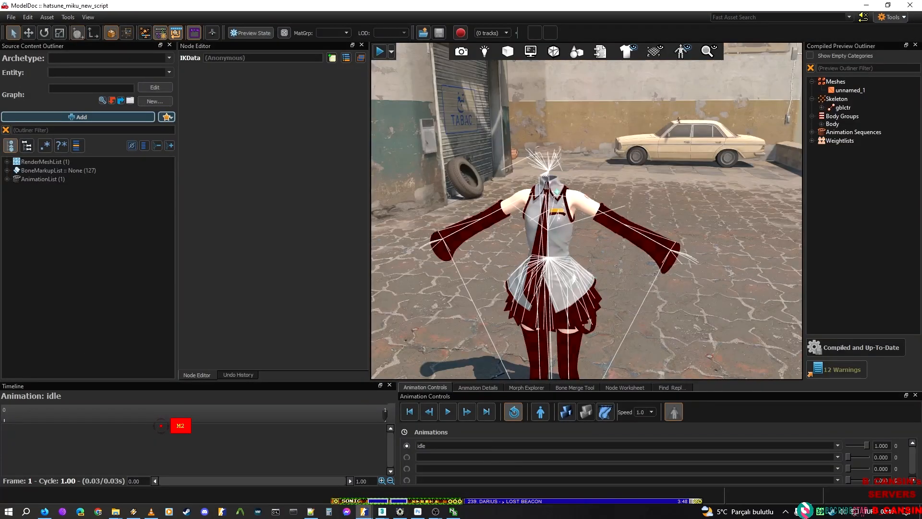
{"action": "right_click_drag", "start_coordinate": [586, 211], "coordinate": [455, 272]}
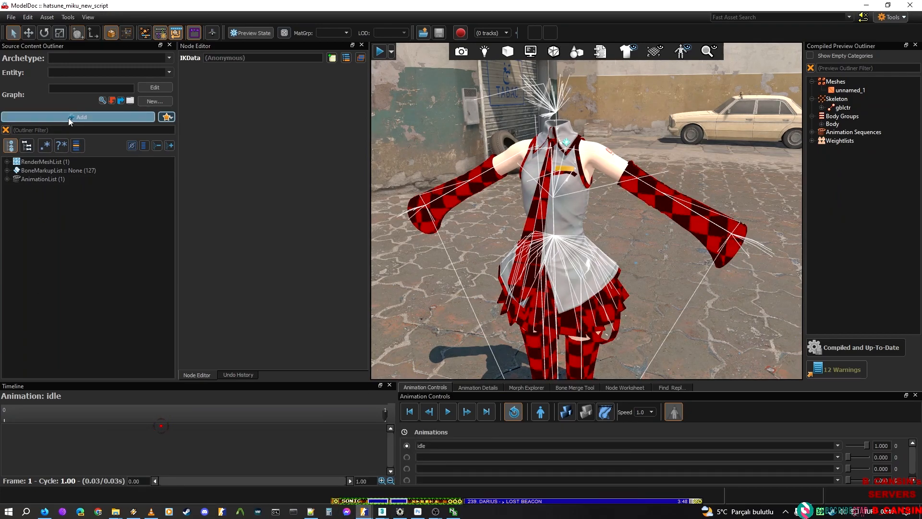
Step: Add a MaterialGroup node named _nocubemap to the hatsune_miku_new_script model
{"action": "left_click", "coordinate": [114, 117]}
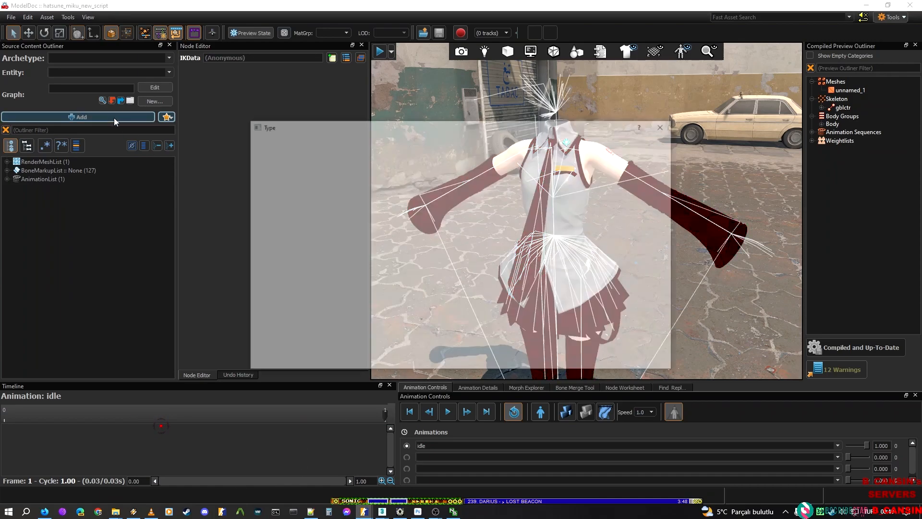
{"action": "type", "text": "mater"}
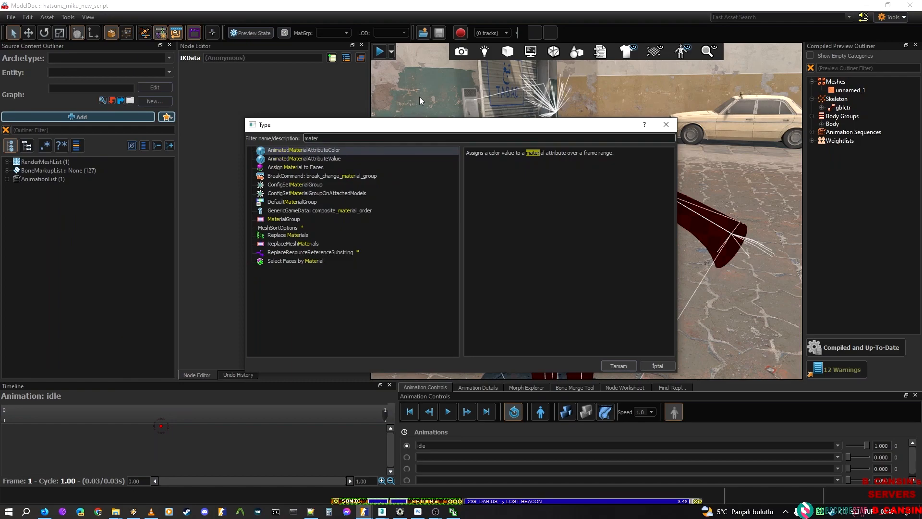
{"action": "left_click", "coordinate": [317, 220]}
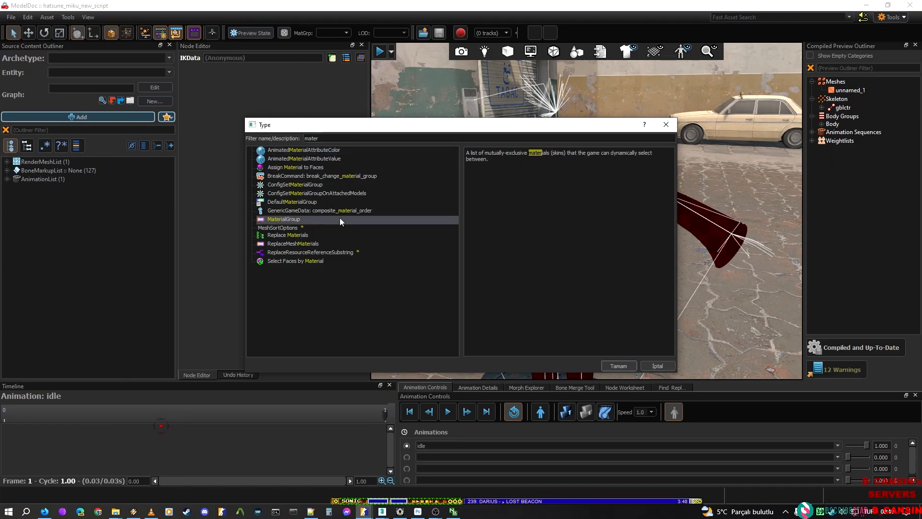
{"action": "left_click", "coordinate": [619, 365]}
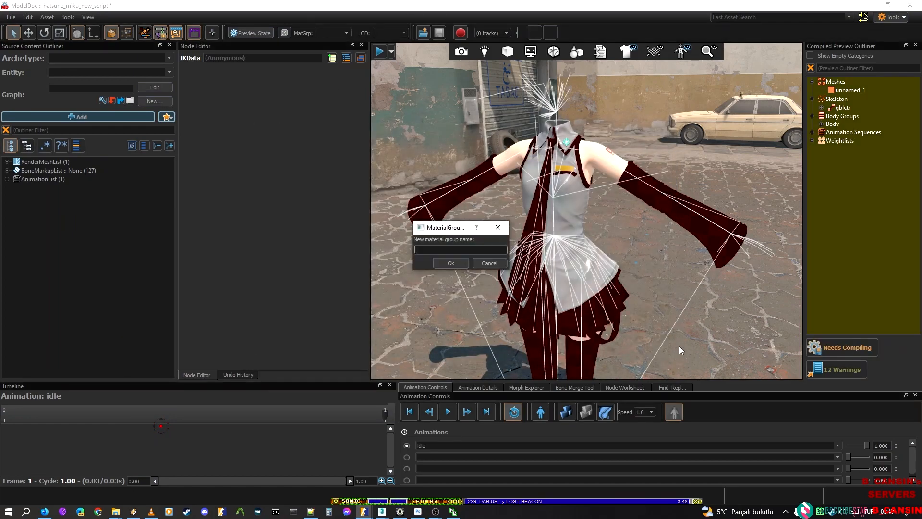
{"action": "type", "text": "_no"}
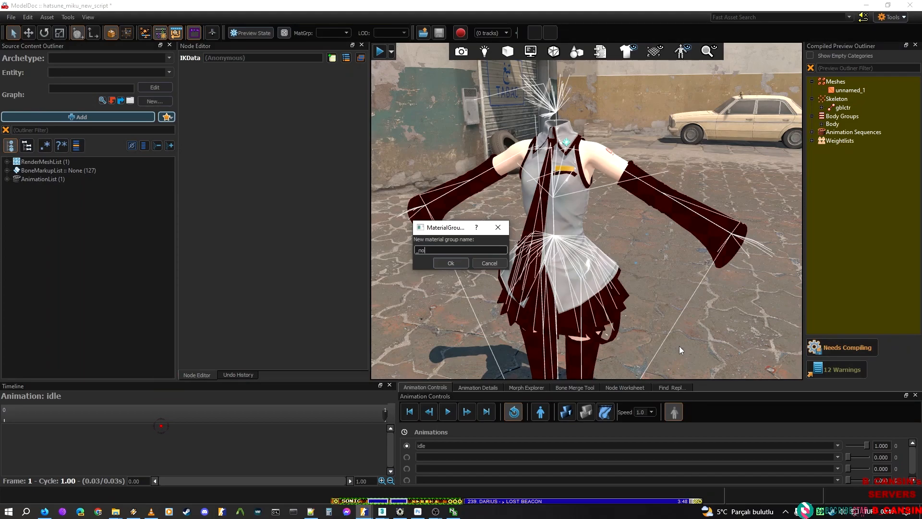
{"action": "type", "text": "cubemap"}
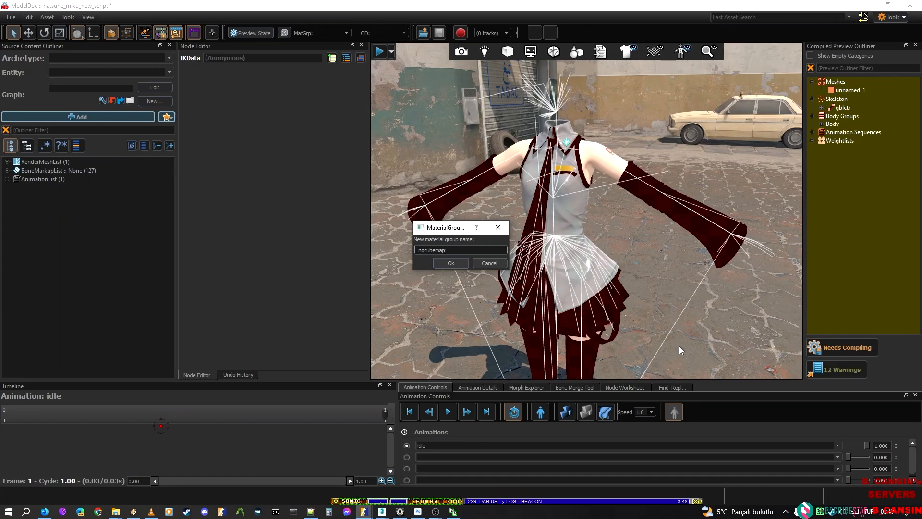
{"action": "key", "text": "Return"}
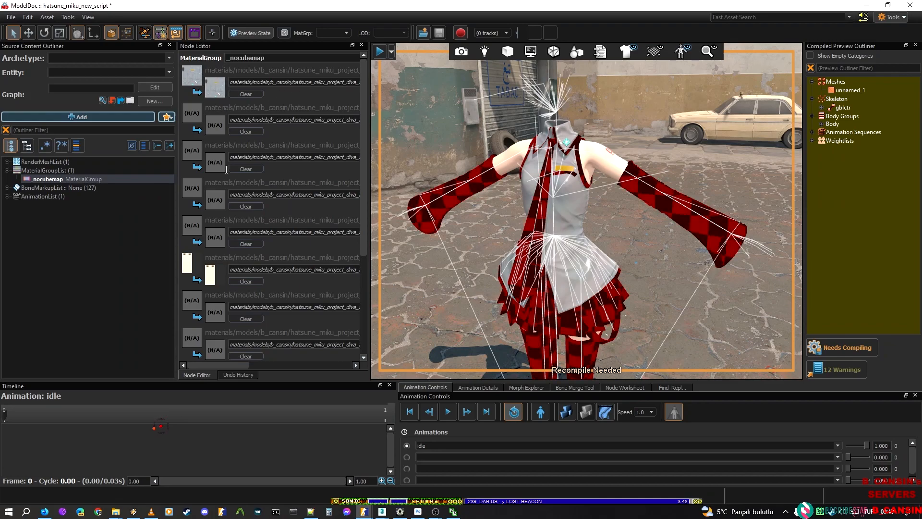
Step: Examine the material replacement paths listed in the _nocubemap material group
{"action": "left_click_drag", "start_coordinate": [241, 366], "coordinate": [147, 349]}
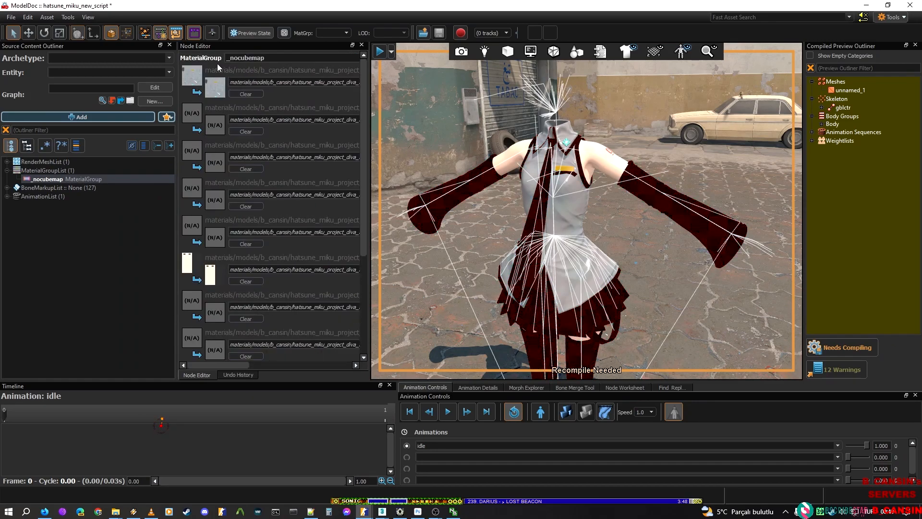
{"action": "left_click_drag", "start_coordinate": [304, 82], "coordinate": [434, 84]}
{"action": "left_click_drag", "start_coordinate": [232, 365], "coordinate": [351, 352]}
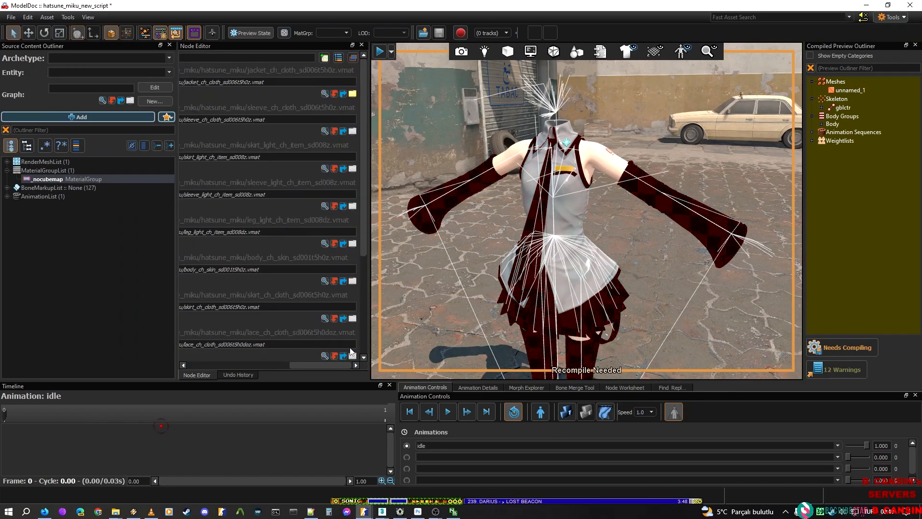
{"action": "left_click", "coordinate": [67, 301]}
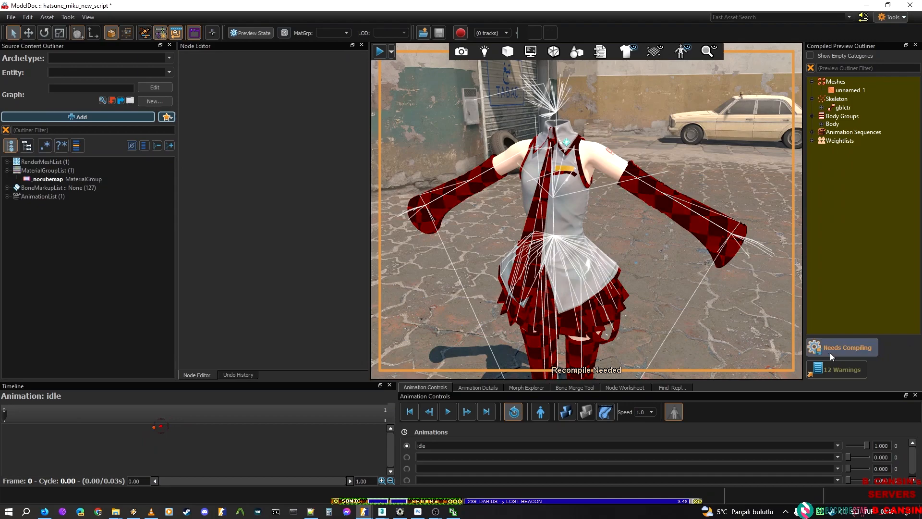
Step: Compile the model and switch its preview between the default and _nocubemap material groups, ending on _nocubemap
{"action": "left_click", "coordinate": [830, 353]}
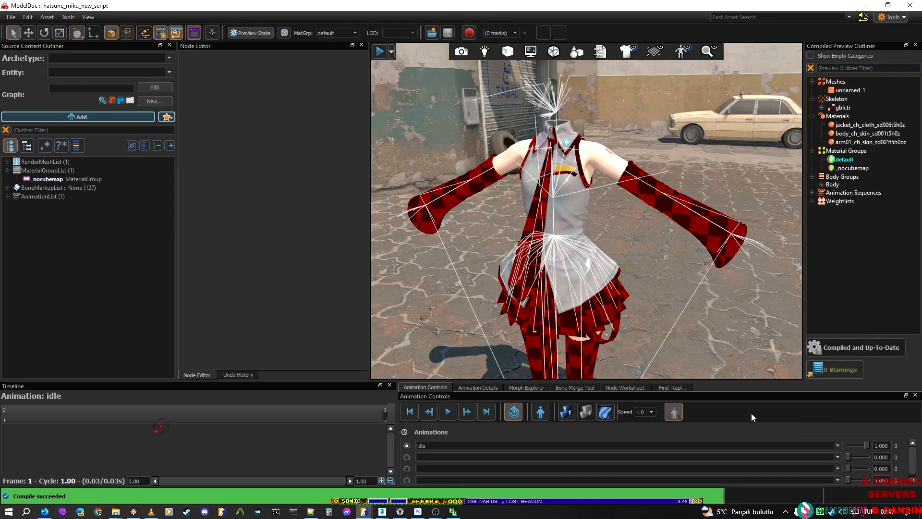
{"action": "left_click", "coordinate": [849, 167]}
{"action": "left_click", "coordinate": [840, 160]}
{"action": "left_click", "coordinate": [840, 168]}
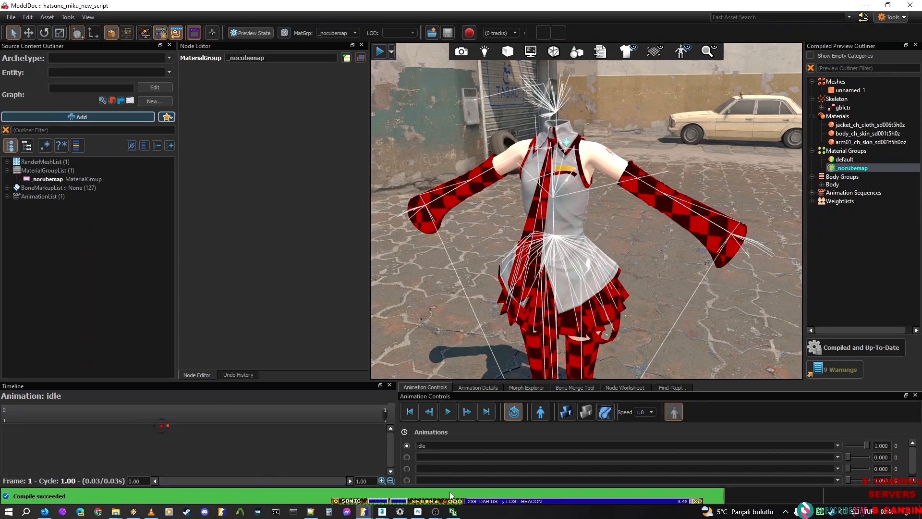
Step: Return to the Material Editor and select the hatsune_miku jacket_ch_cloth_sd006t5h0z material
{"action": "mouse_move", "coordinate": [364, 511]}
{"action": "left_click", "coordinate": [571, 468]}
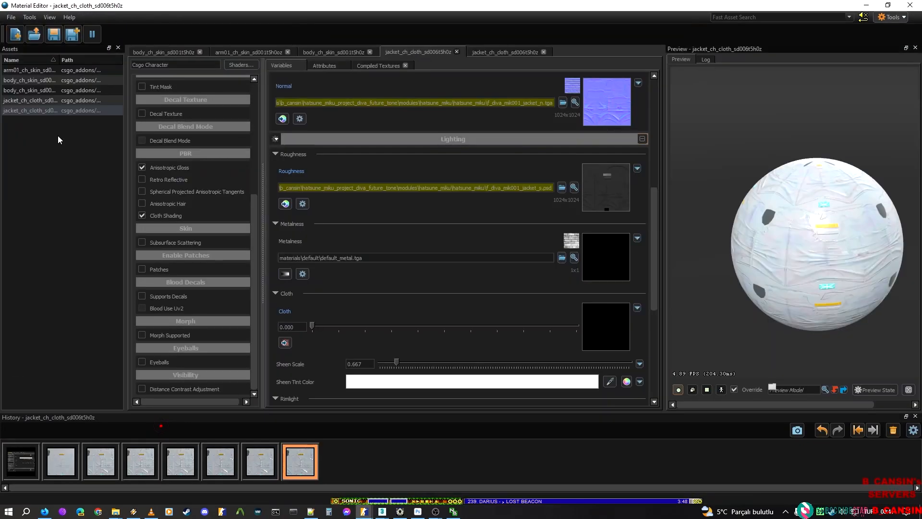
{"action": "left_click", "coordinate": [43, 99]}
{"action": "left_click", "coordinate": [44, 109]}
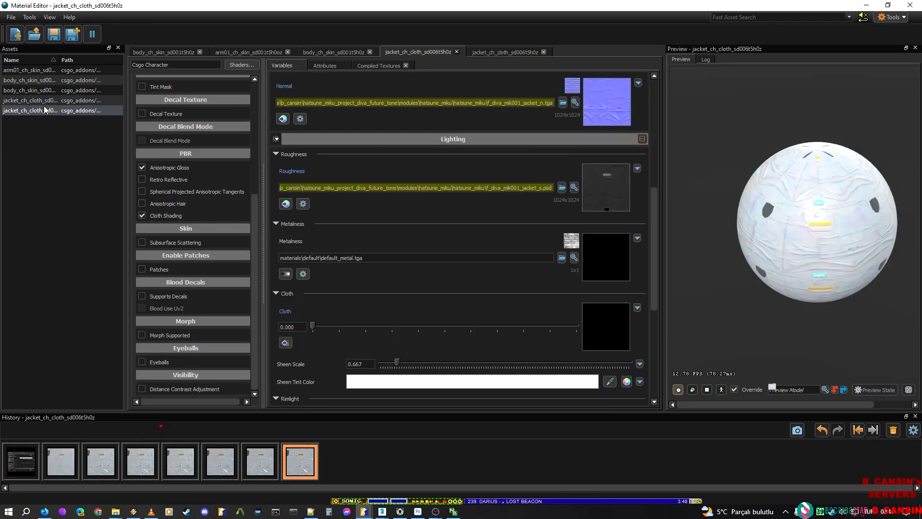
{"action": "right_click", "coordinate": [42, 111]}
{"action": "left_click", "coordinate": [59, 163]}
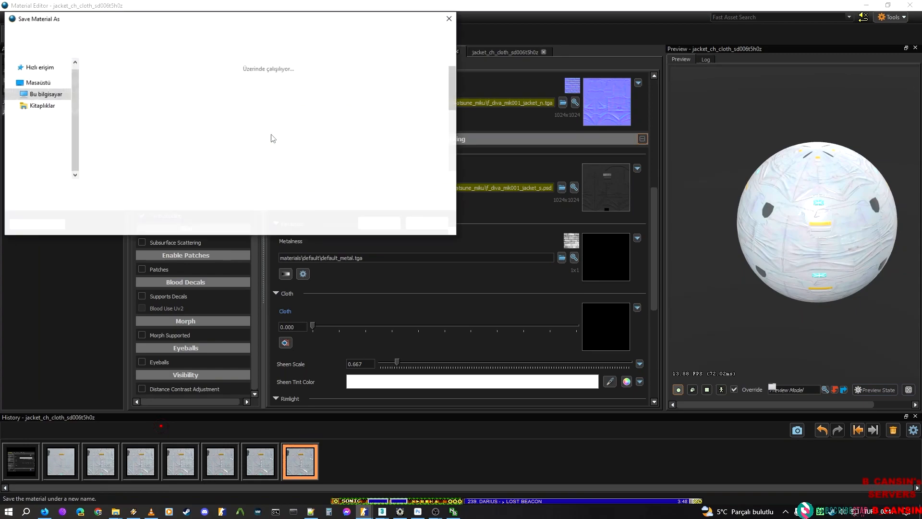
{"action": "left_click", "coordinate": [441, 221]}
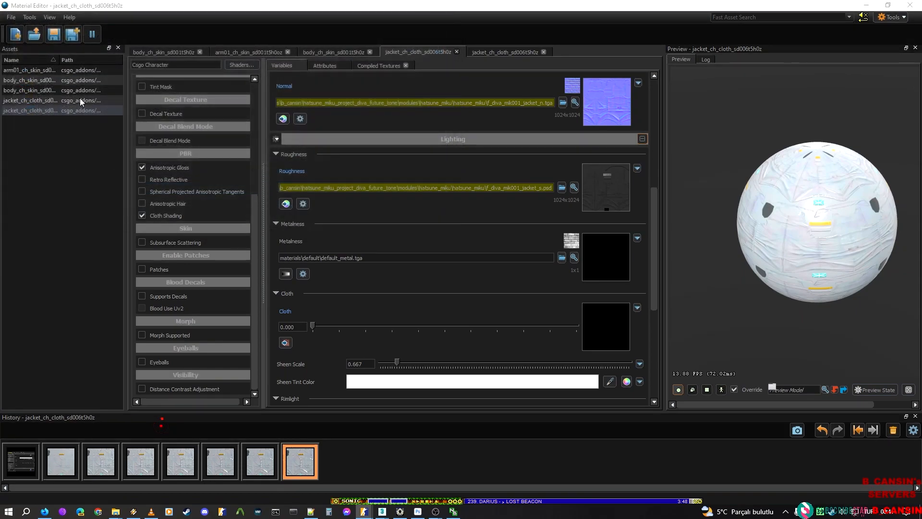
Step: Open the existing sakura_miku jacket_ch_cloth_sd006t5h0z_no_cubemap.vmat, limiting the materials to the csgo_addons/hatsune_miku mod and filtering by "jacket"
{"action": "left_click", "coordinate": [79, 99]}
{"action": "left_click", "coordinate": [34, 34]}
{"action": "type", "text": "nocube"}
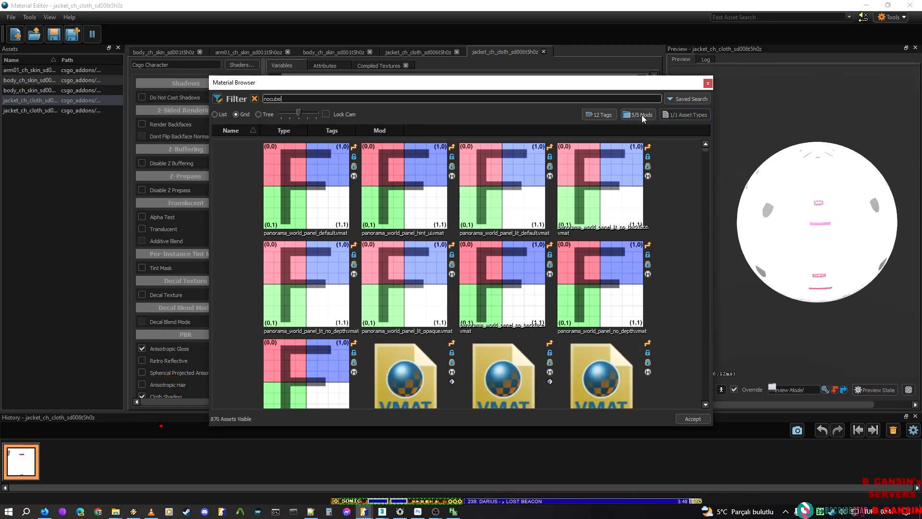
{"action": "left_click", "coordinate": [642, 114]}
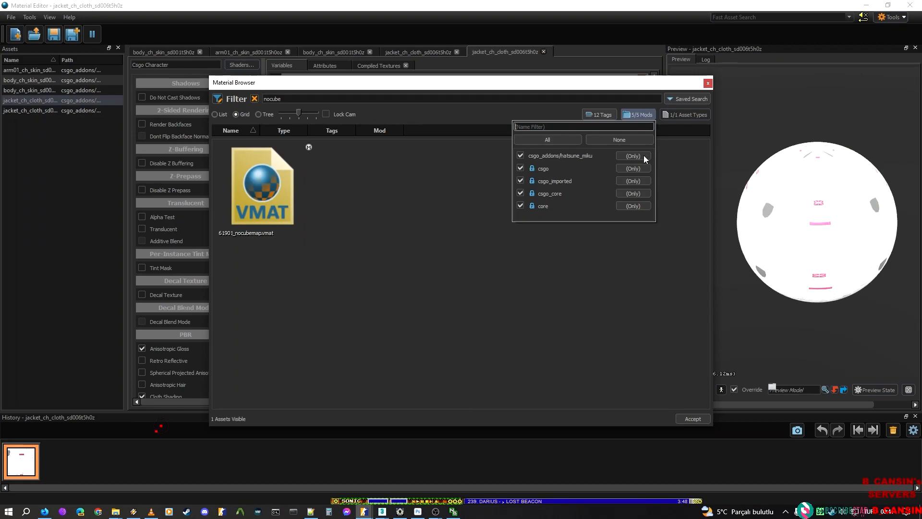
{"action": "left_click", "coordinate": [633, 167]}
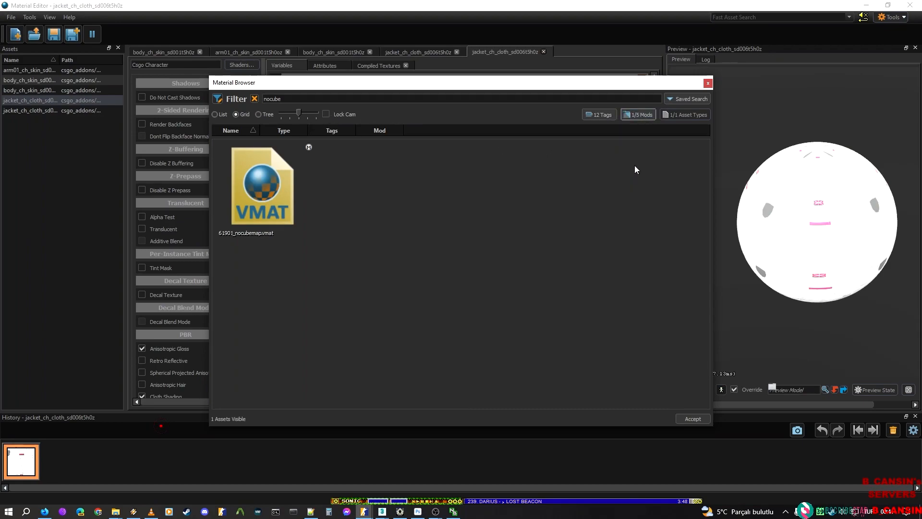
{"action": "left_click", "coordinate": [638, 115]}
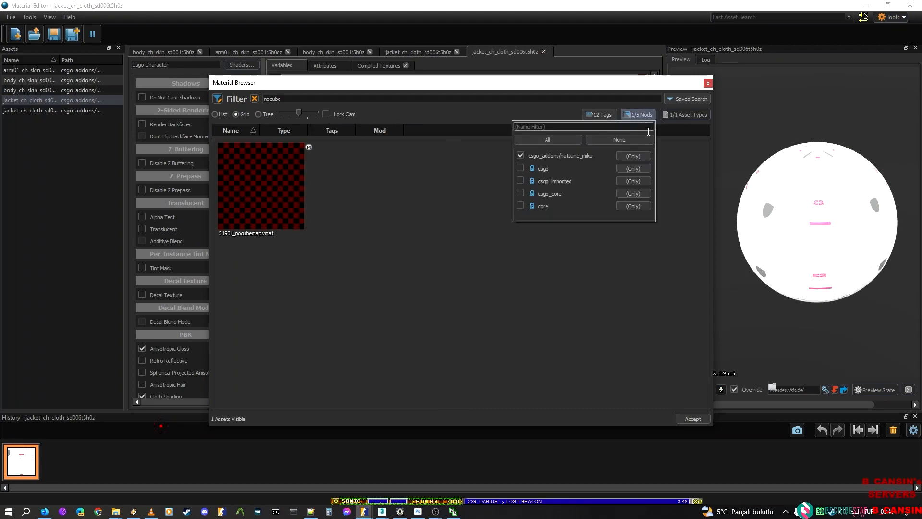
{"action": "left_click", "coordinate": [645, 156]}
{"action": "left_click_drag", "start_coordinate": [298, 101], "coordinate": [126, 98]}
{"action": "type", "text": "jacket"}
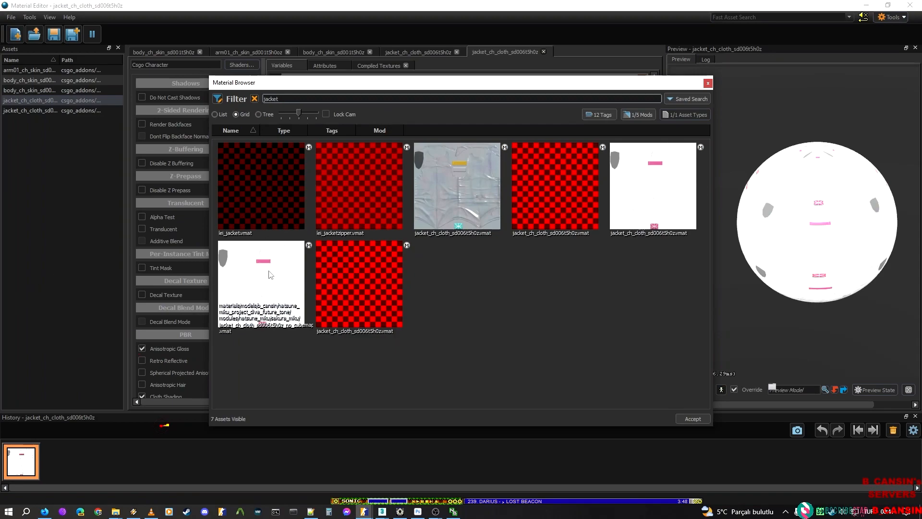
{"action": "double_click", "coordinate": [217, 250]}
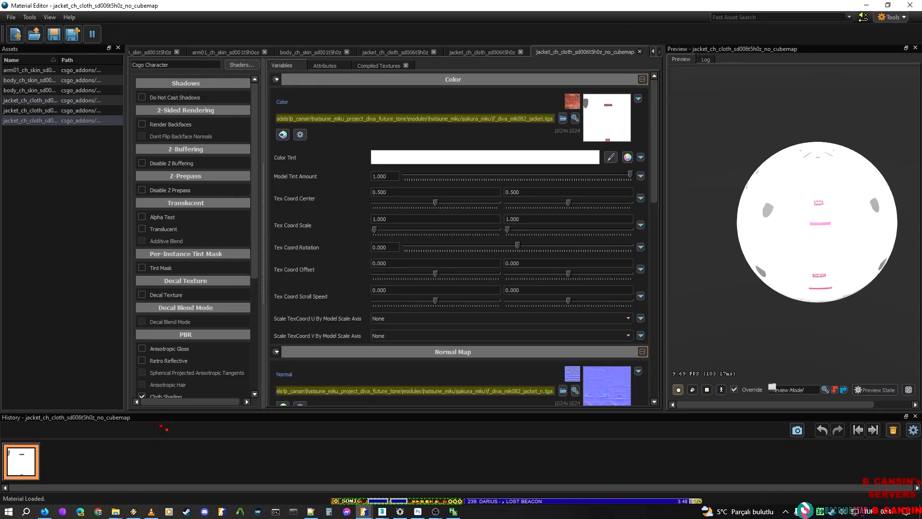
Step: Save a copy of the hatsune_miku jacket material as jacket_ch_cloth_sd006t5h0z_no_cubemap.vmat in the hatsune_miku folder
{"action": "left_click", "coordinate": [38, 110]}
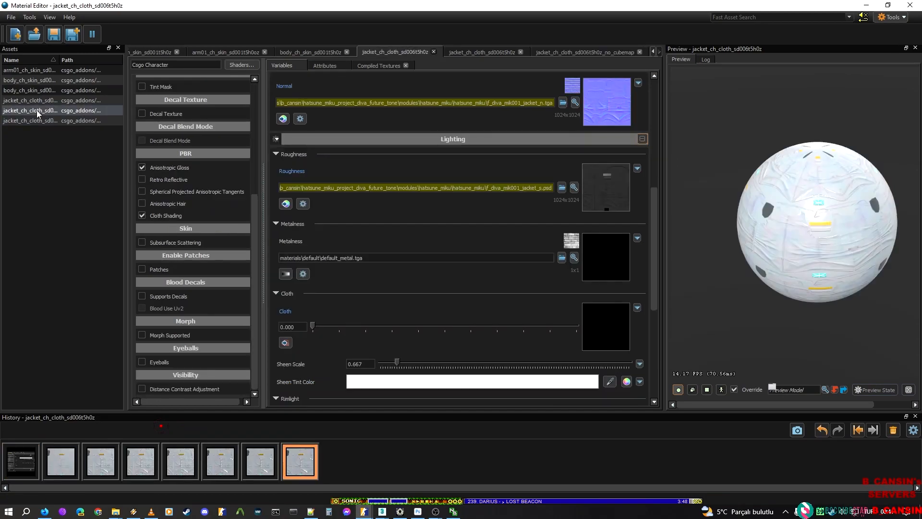
{"action": "right_click", "coordinate": [37, 111]}
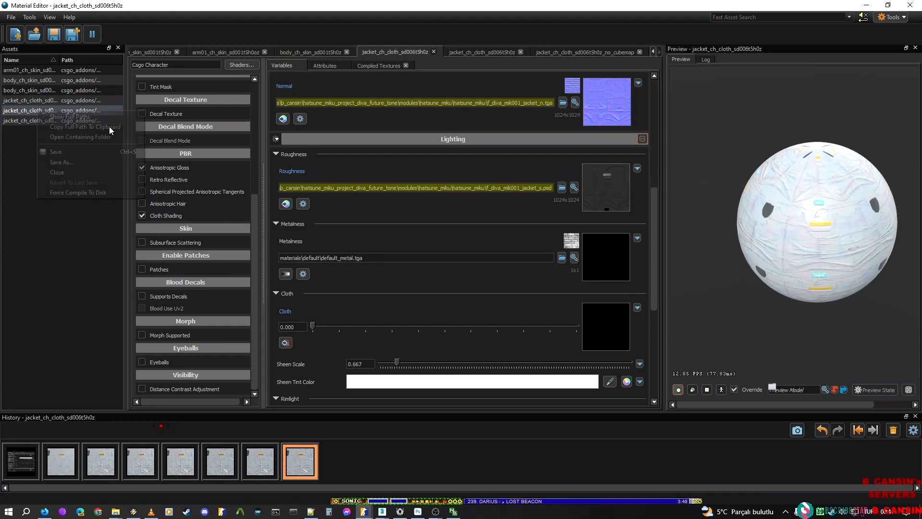
{"action": "left_click", "coordinate": [102, 162]}
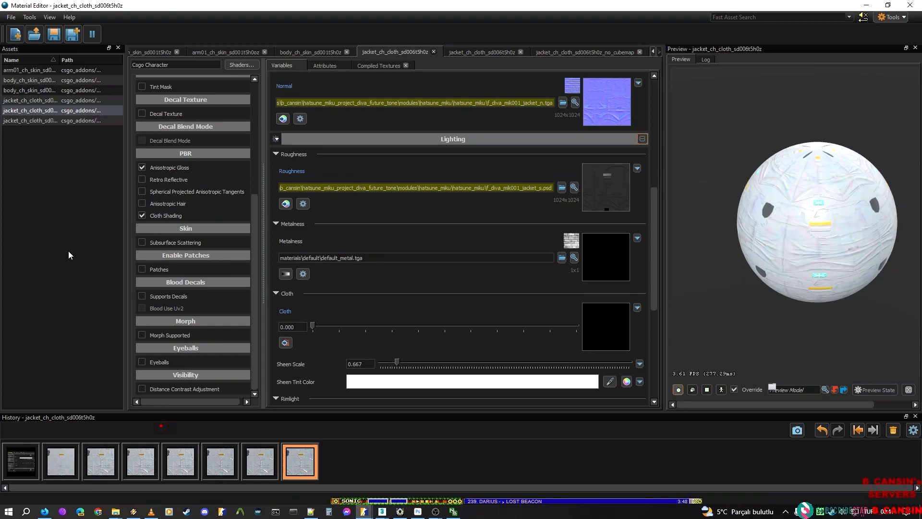
{"action": "scroll", "coordinate": [507, 195], "scroll_direction": "up", "scroll_amount": 8}
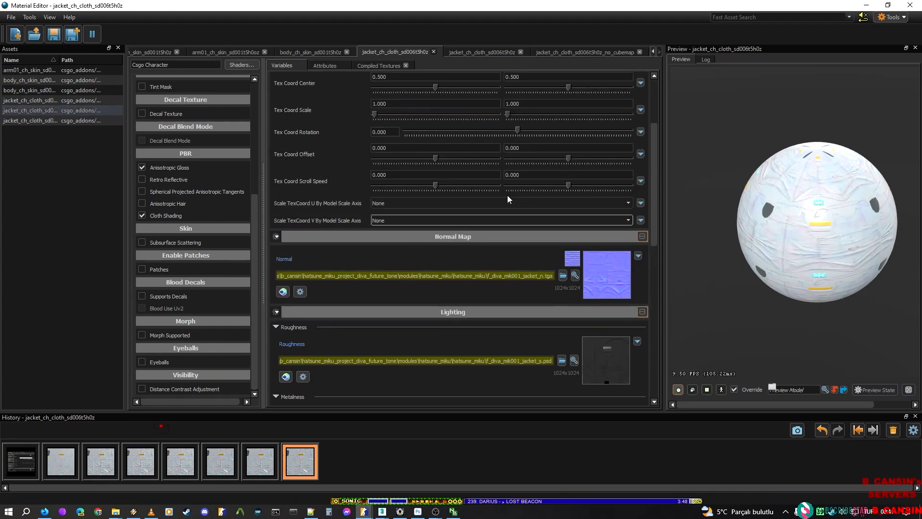
{"action": "right_click", "coordinate": [35, 111]}
{"action": "left_click", "coordinate": [70, 160]}
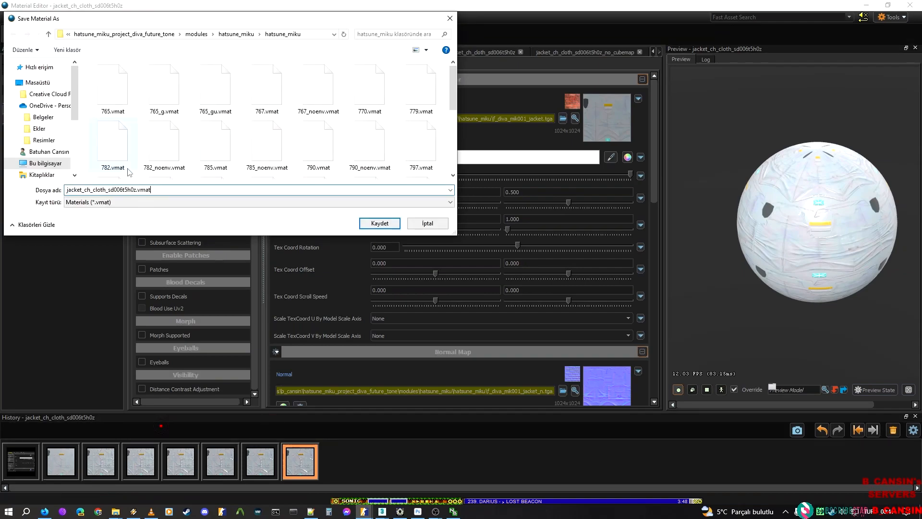
{"action": "left_click", "coordinate": [138, 190]}
{"action": "type", "text": "_no_cubemap"}
{"action": "key", "text": "Return"}
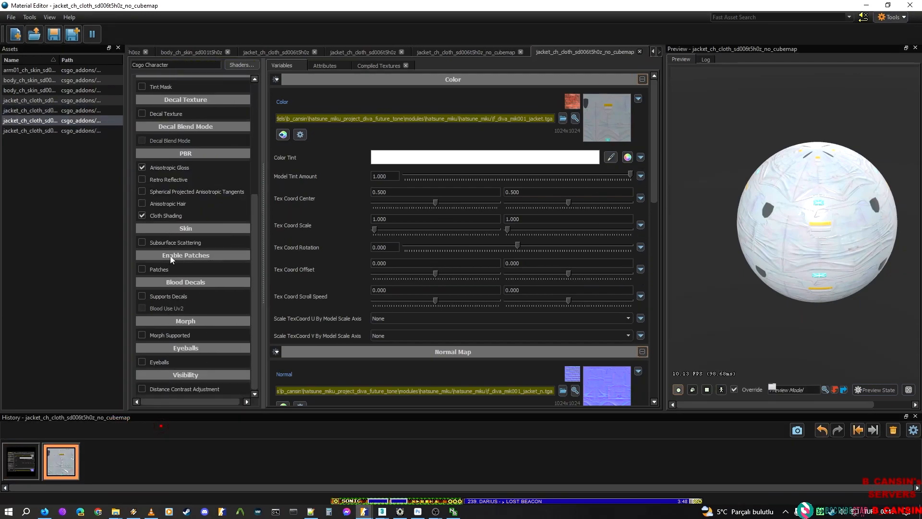
{"action": "scroll", "coordinate": [170, 379], "scroll_direction": "up", "scroll_amount": 2}
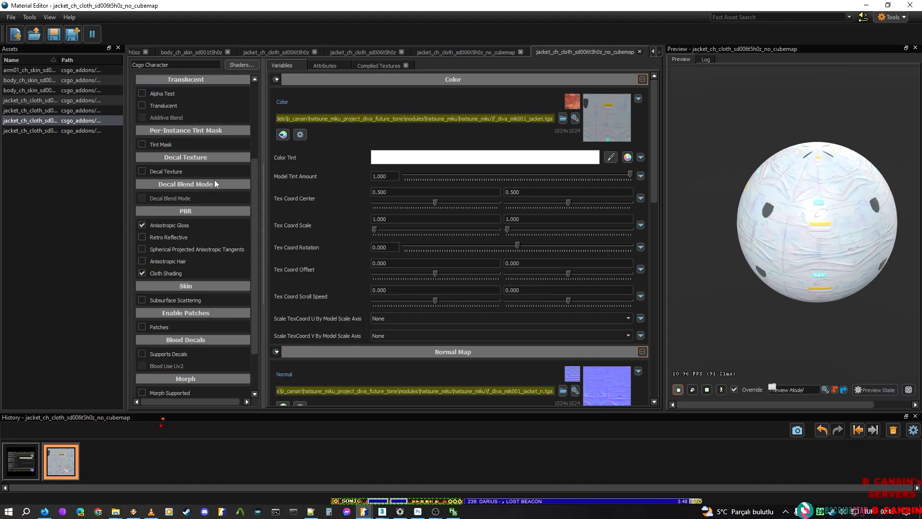
Step: Change the shader of the jacket_ch_cloth_sd006t5h0z_no_cubemap material to Csgo Complex
{"action": "scroll", "coordinate": [160, 269], "scroll_direction": "up", "scroll_amount": 3}
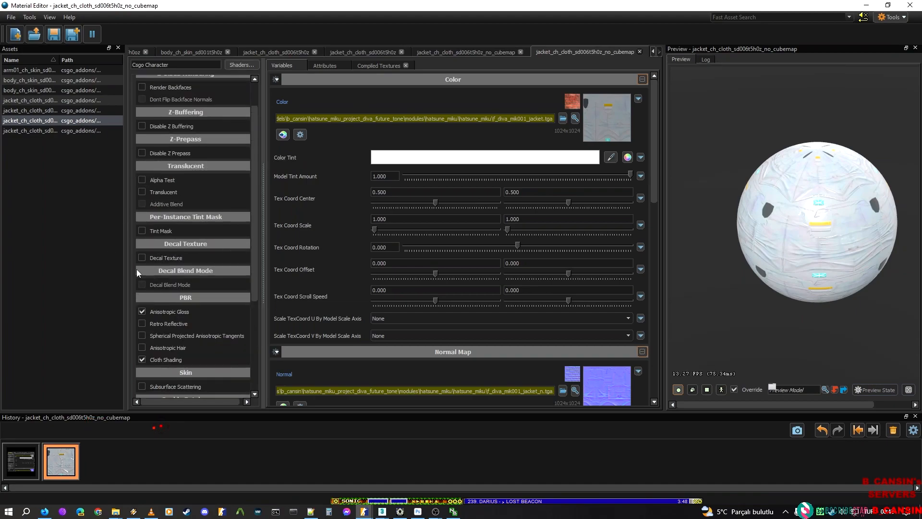
{"action": "scroll", "coordinate": [186, 224], "scroll_direction": "up", "scroll_amount": 2}
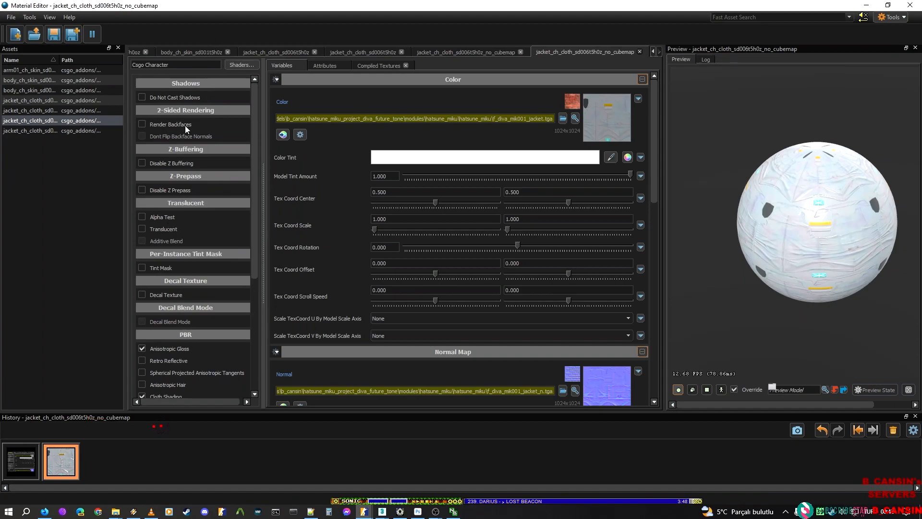
{"action": "scroll", "coordinate": [189, 220], "scroll_direction": "down", "scroll_amount": 5}
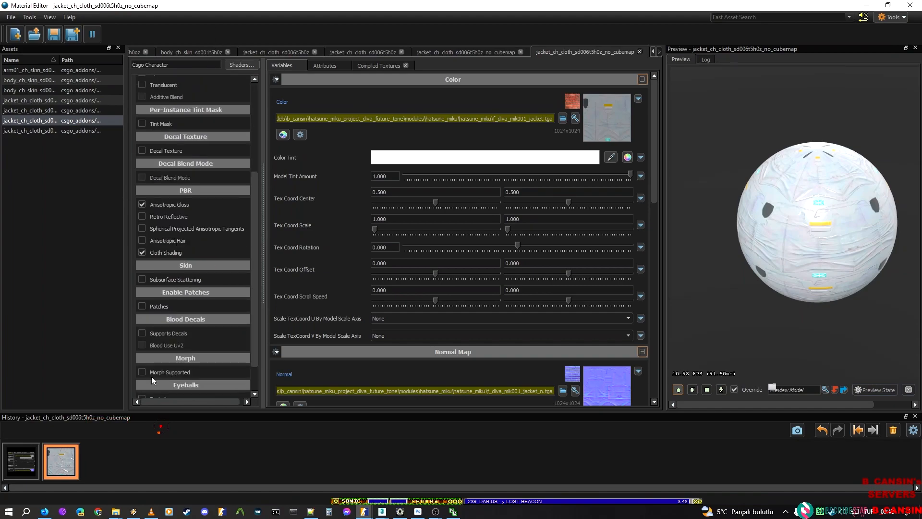
{"action": "scroll", "coordinate": [182, 251], "scroll_direction": "down", "scroll_amount": 1}
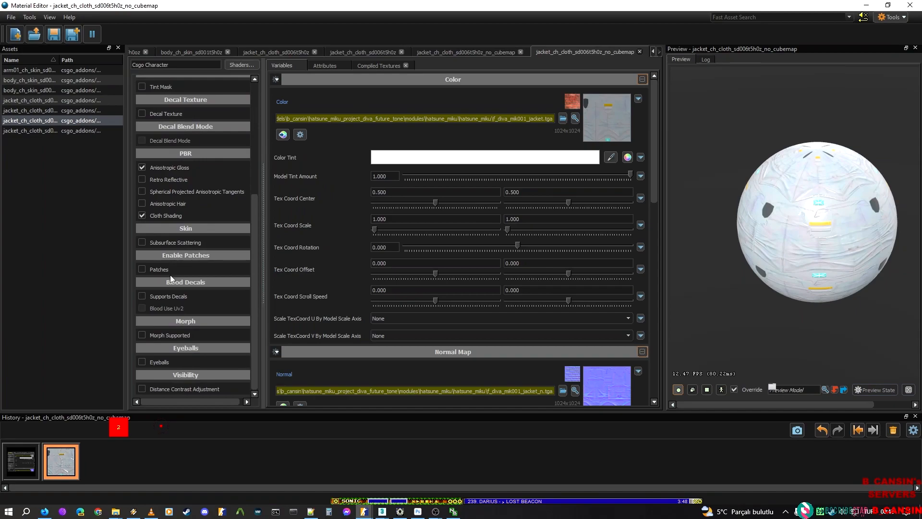
{"action": "left_click", "coordinate": [239, 64]}
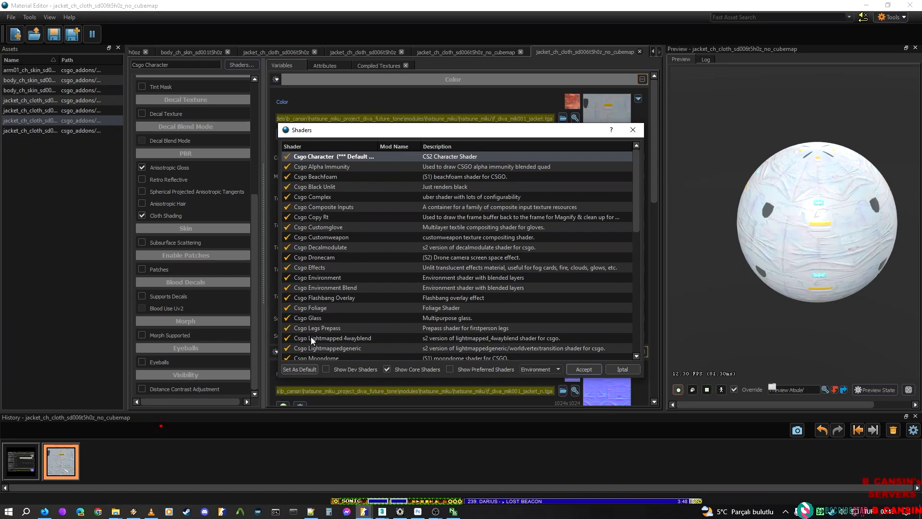
{"action": "left_click", "coordinate": [313, 199]}
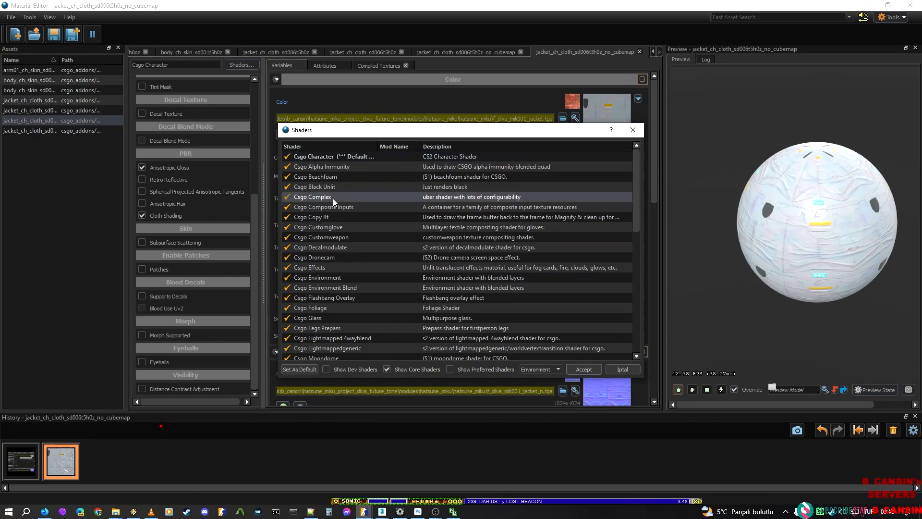
{"action": "left_click", "coordinate": [584, 369]}
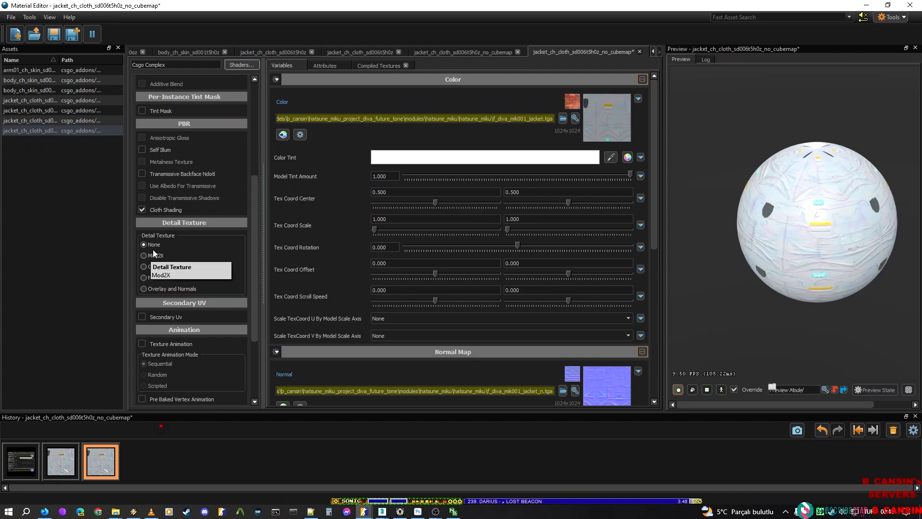
Step: In ModelDoc, set the _nocubemap group's jacket replacement to jacket_ch_cloth_sd006t5h0z_no_cubemap.vmat, and save the model
{"action": "left_click_drag", "start_coordinate": [349, 4], "coordinate": [0, 177]}
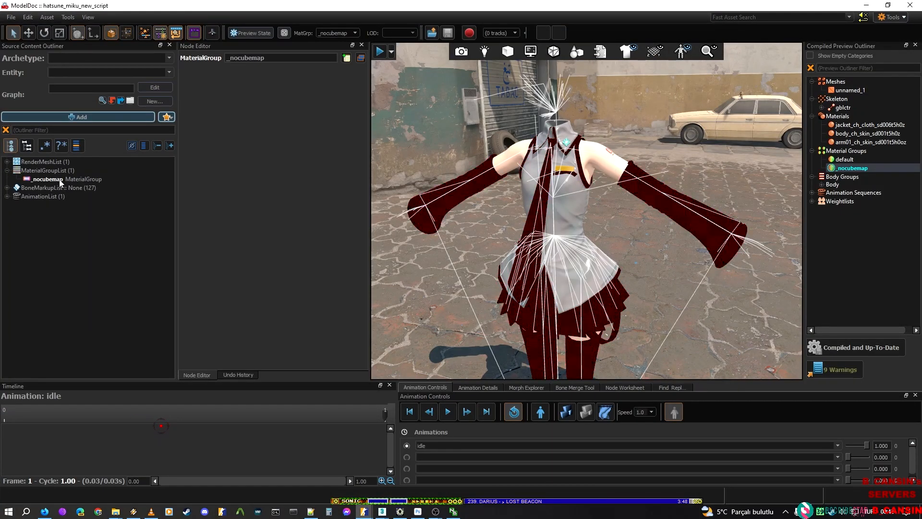
{"action": "left_click", "coordinate": [159, 179]}
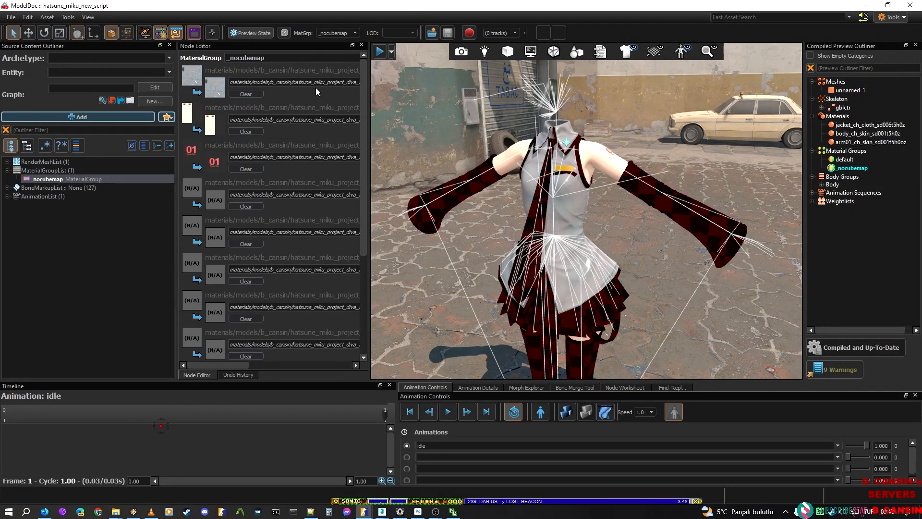
{"action": "left_click_drag", "start_coordinate": [244, 366], "coordinate": [331, 346]}
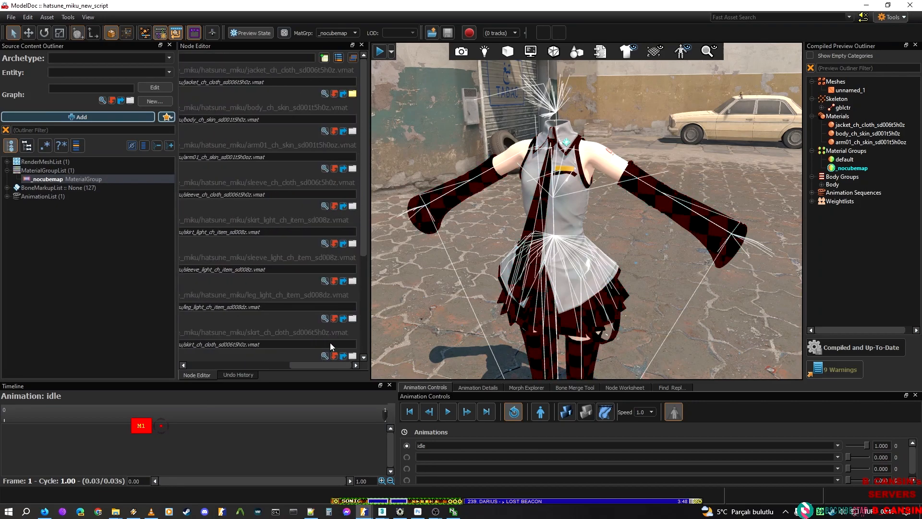
{"action": "left_click", "coordinate": [248, 83]}
{"action": "type", "text": "_n"}
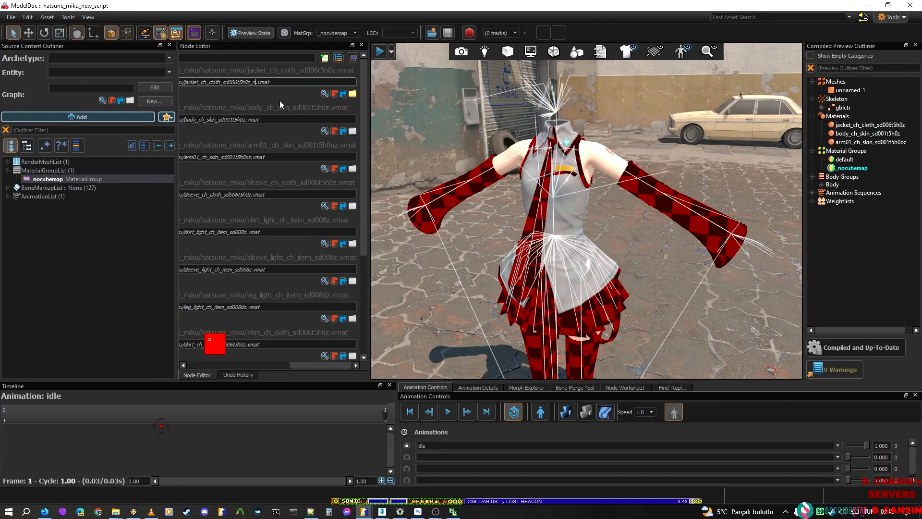
{"action": "type", "text": "o_cubemap"}
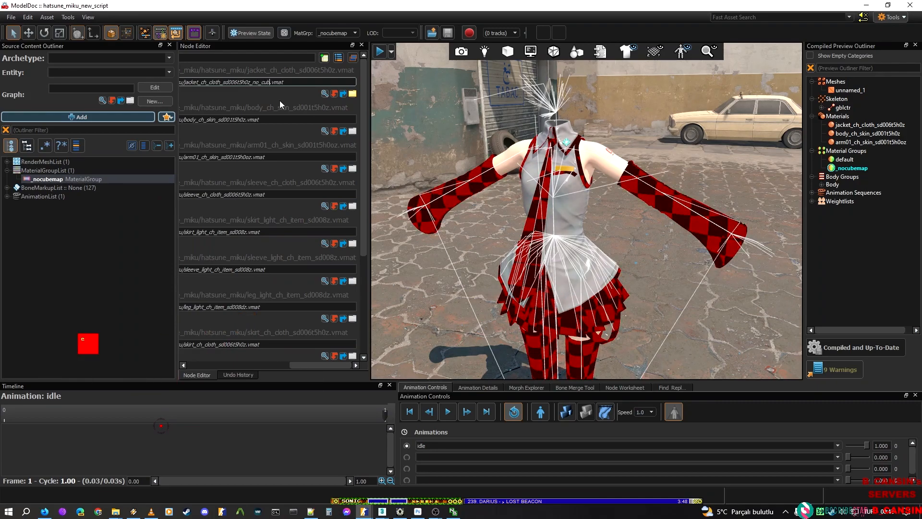
{"action": "key", "text": "Return"}
{"action": "key", "text": "ctrl+s"}
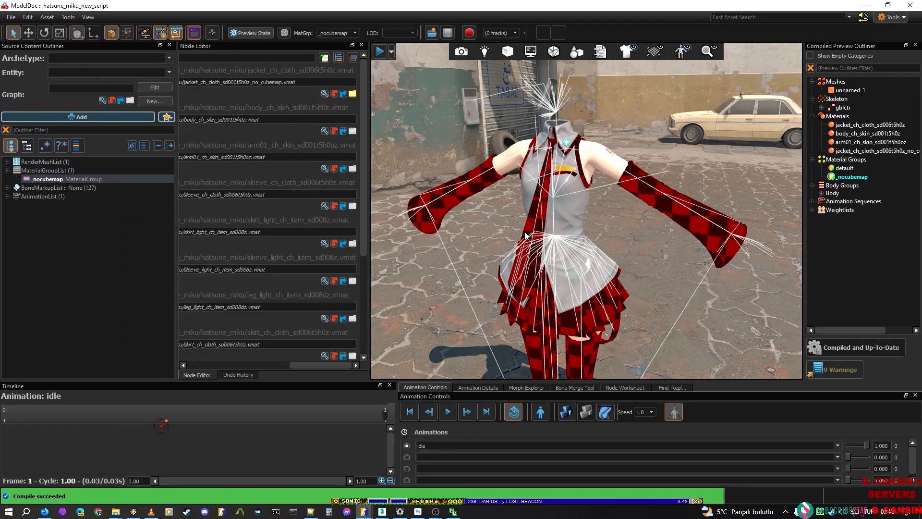
Step: Compare the jacket up close in the default and _nocubemap material groups, ending on _nocubemap
{"action": "scroll", "coordinate": [506, 247], "scroll_direction": "up", "scroll_amount": 3}
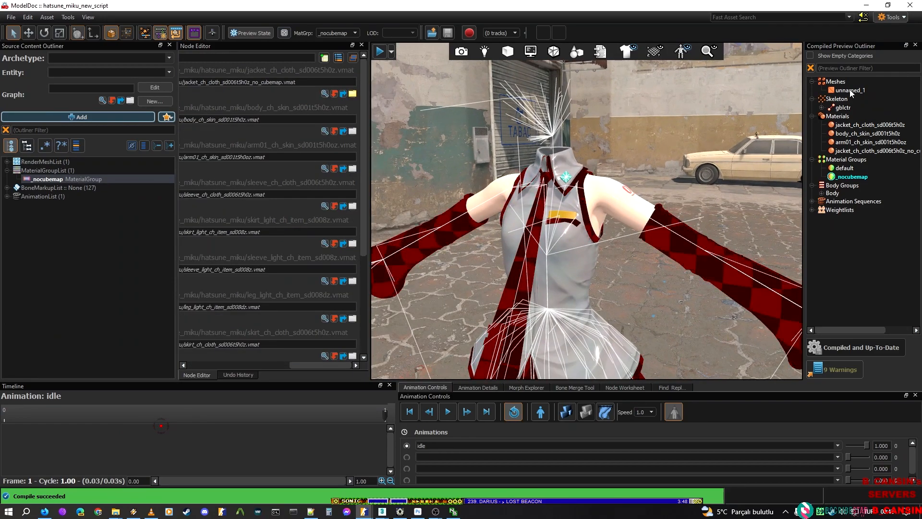
{"action": "left_click", "coordinate": [852, 169]}
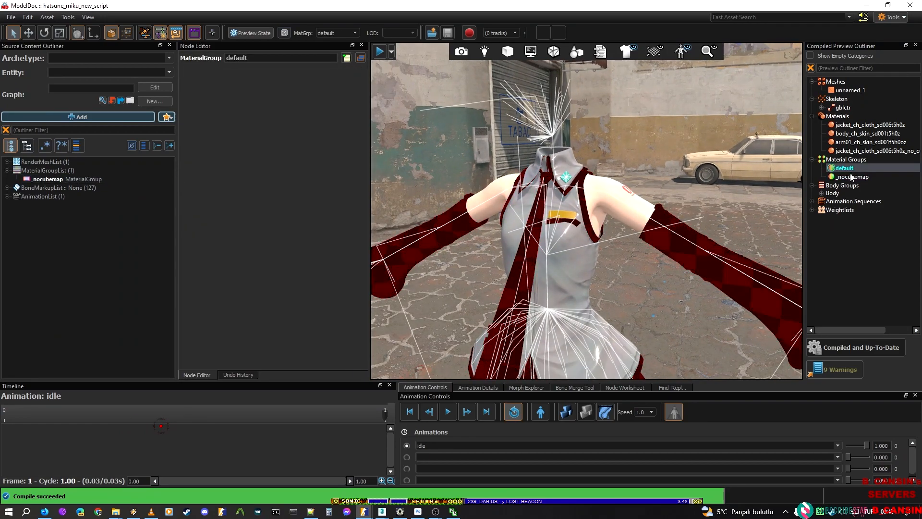
{"action": "left_click", "coordinate": [852, 176]}
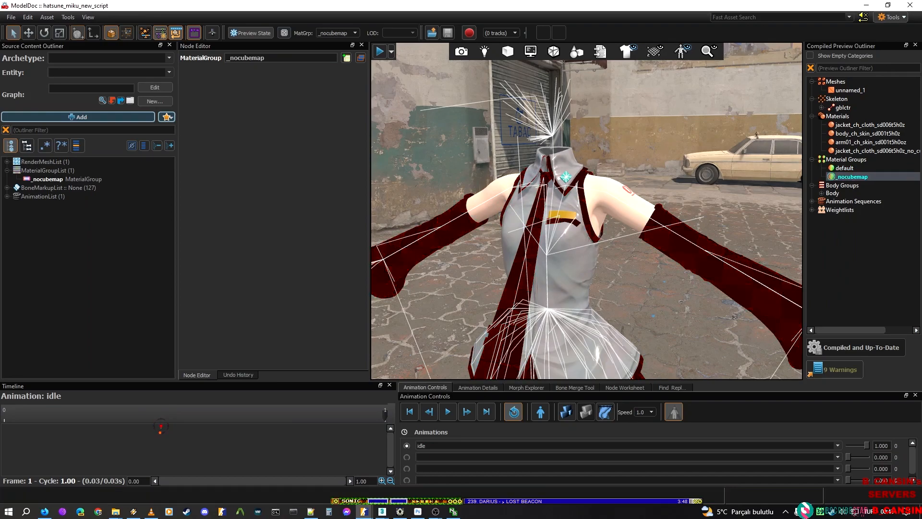
Step: Back in the Material Editor, set the jacket's detail texture mode to Overlay and load F_DIVA_MIK001_JACKET_S.tga as the detail image
{"action": "left_click_drag", "start_coordinate": [0, 128], "coordinate": [424, 1]}
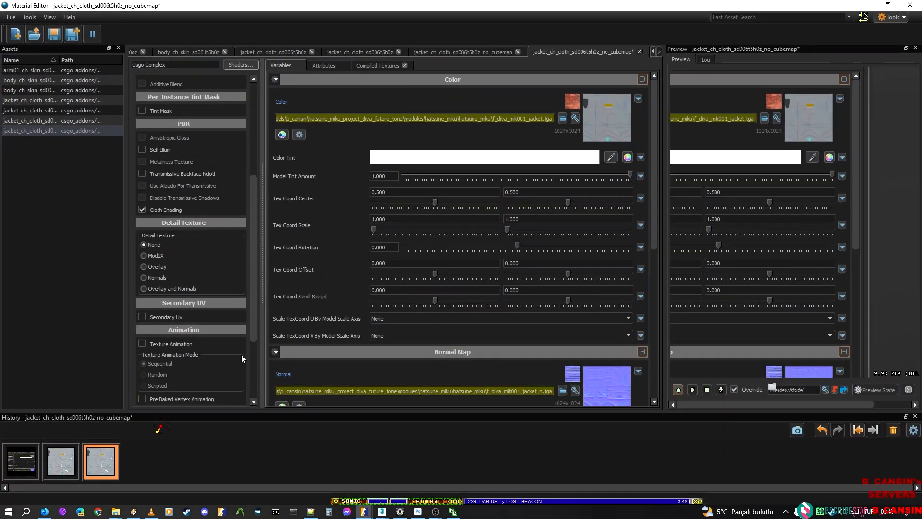
{"action": "left_click", "coordinate": [144, 267]}
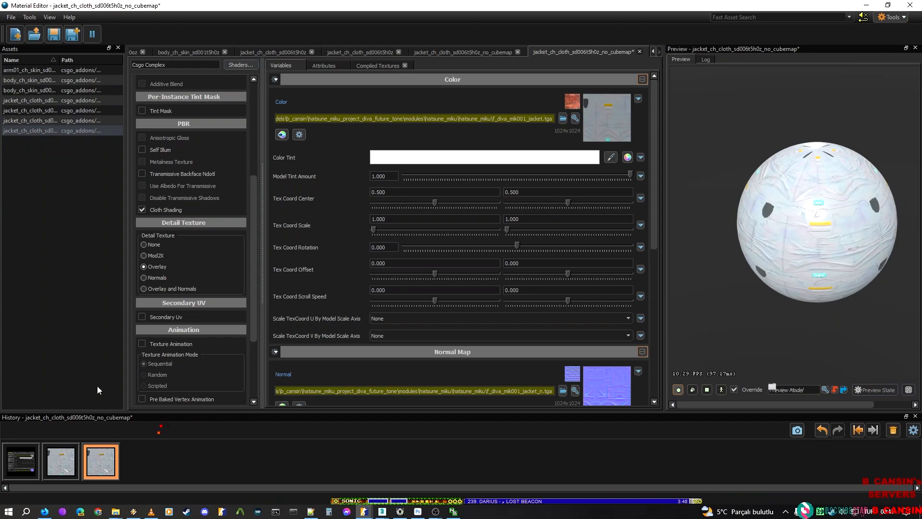
{"action": "scroll", "coordinate": [473, 322], "scroll_direction": "down", "scroll_amount": 5}
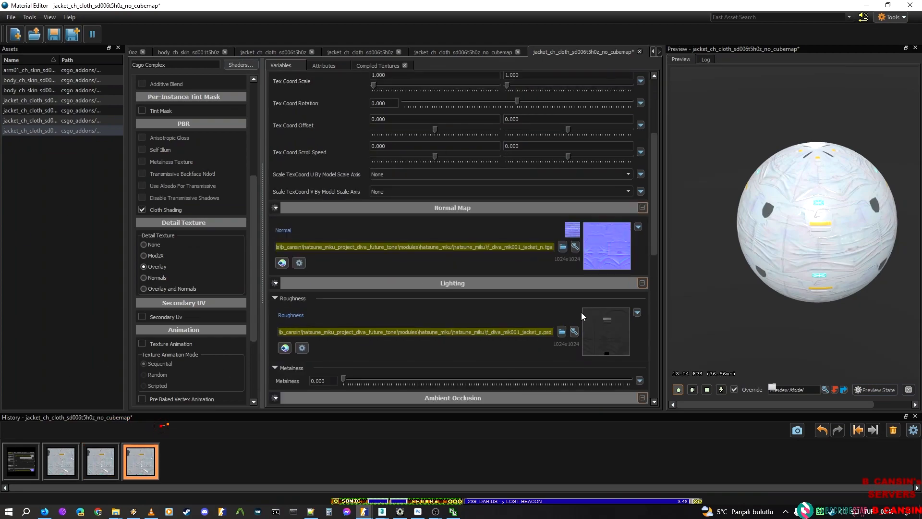
{"action": "scroll", "coordinate": [432, 269], "scroll_direction": "down", "scroll_amount": 3}
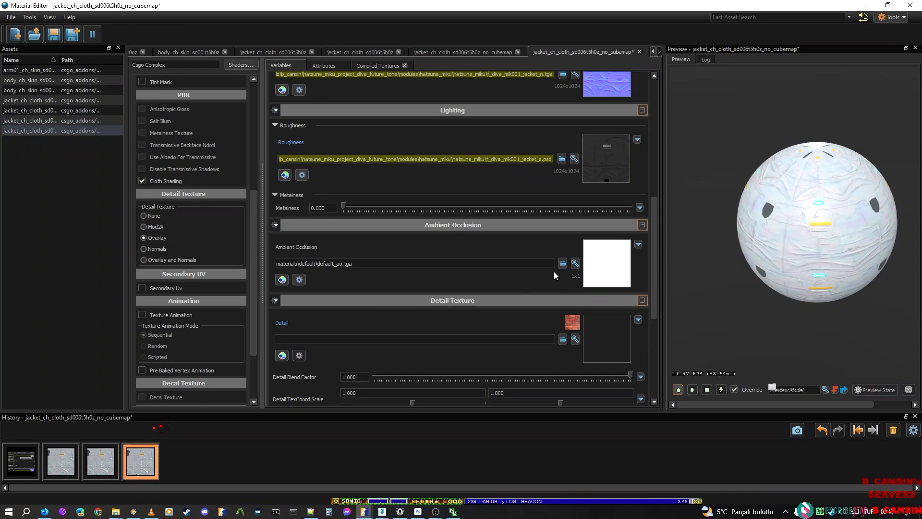
{"action": "scroll", "coordinate": [379, 285], "scroll_direction": "down", "scroll_amount": 3}
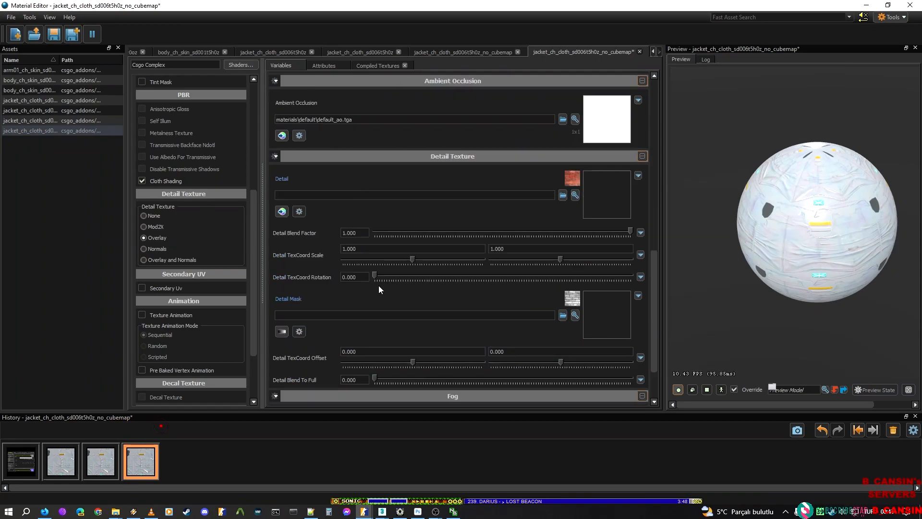
{"action": "left_click", "coordinate": [563, 196]}
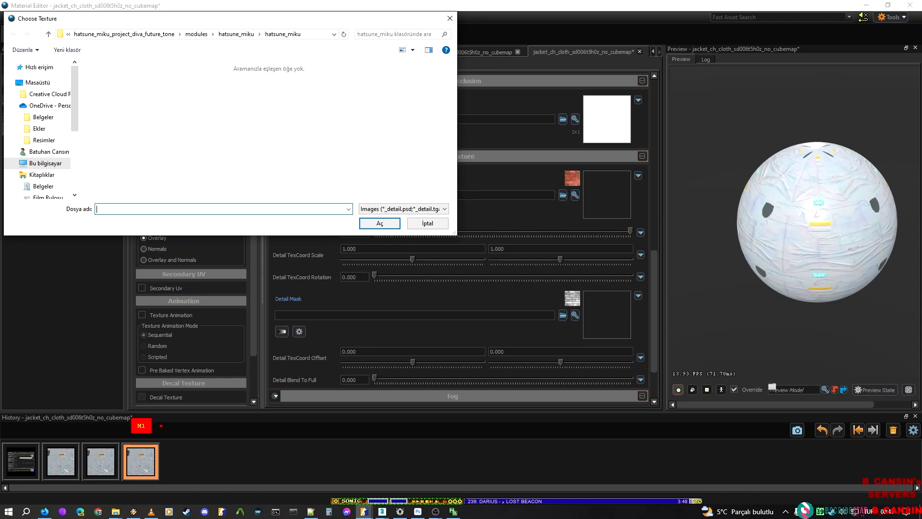
{"action": "type", "text": "Specular name: \"F_DIVA_MIK001_JACKET_S\""}
{"action": "key", "text": "BackSpace"}
{"action": "left_click_drag", "start_coordinate": [140, 209], "coordinate": [97, 209]}
{"action": "key", "text": "BackSpace"}
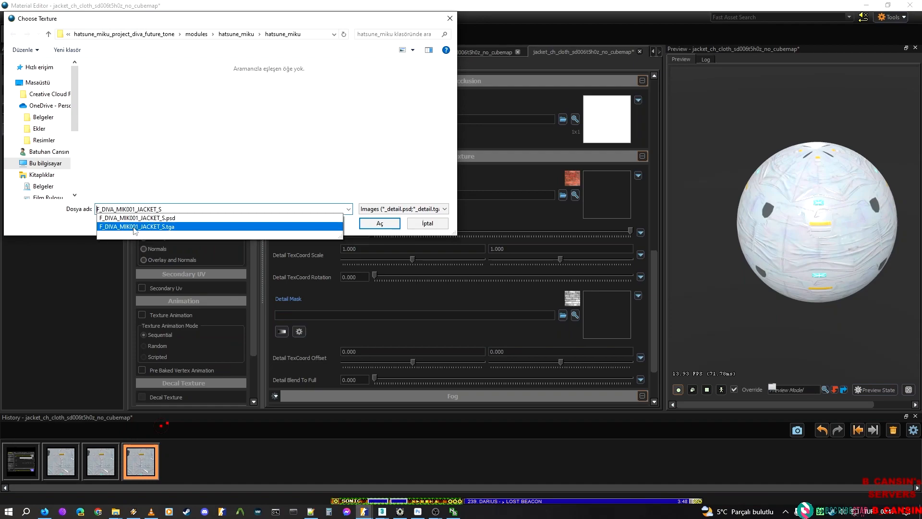
{"action": "key", "text": "ctrl+a"}
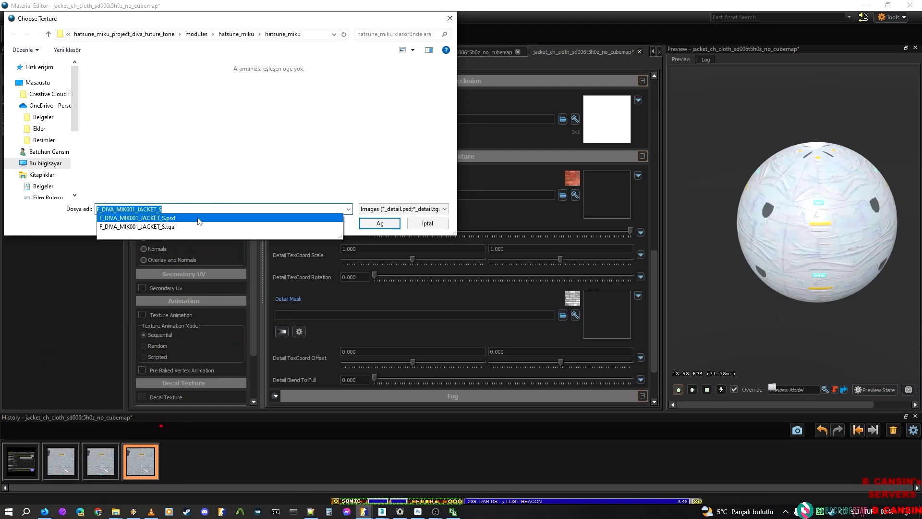
{"action": "left_click", "coordinate": [336, 227]}
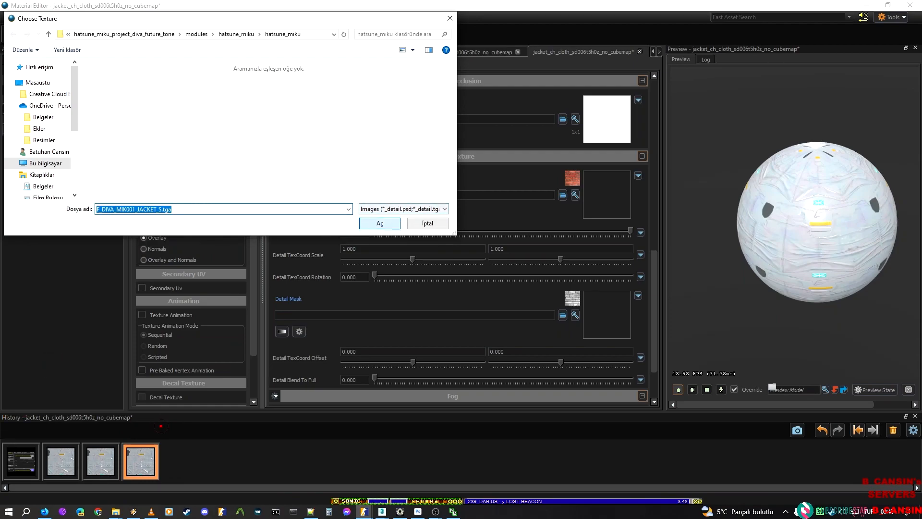
{"action": "left_click", "coordinate": [379, 223]}
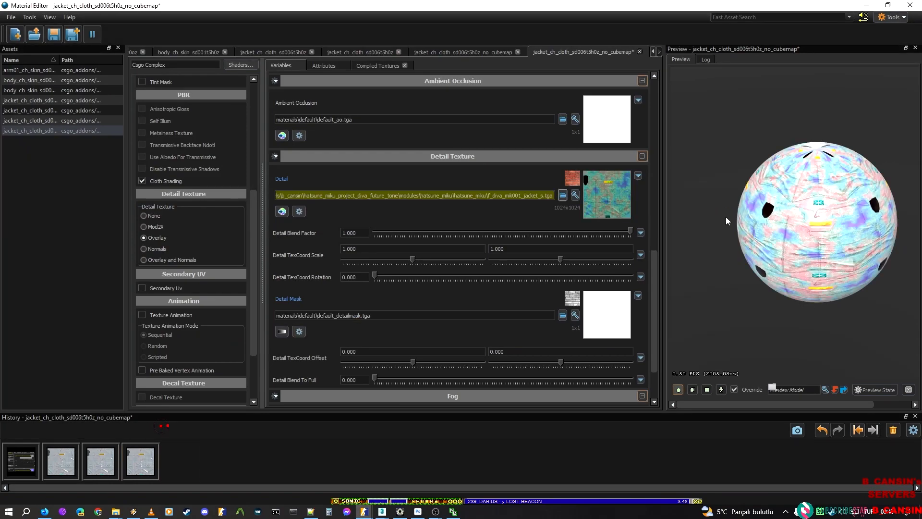
Step: Try F_DIVA_MIK001_JACKET_S.tga as the jacket material's detail mask
{"action": "left_click_drag", "start_coordinate": [728, 6], "coordinate": [539, 2]}
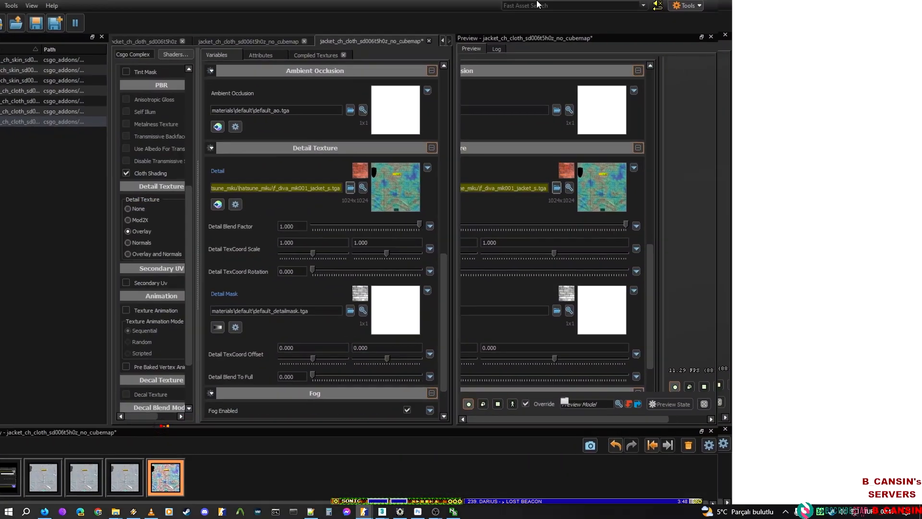
{"action": "left_click", "coordinate": [564, 315]}
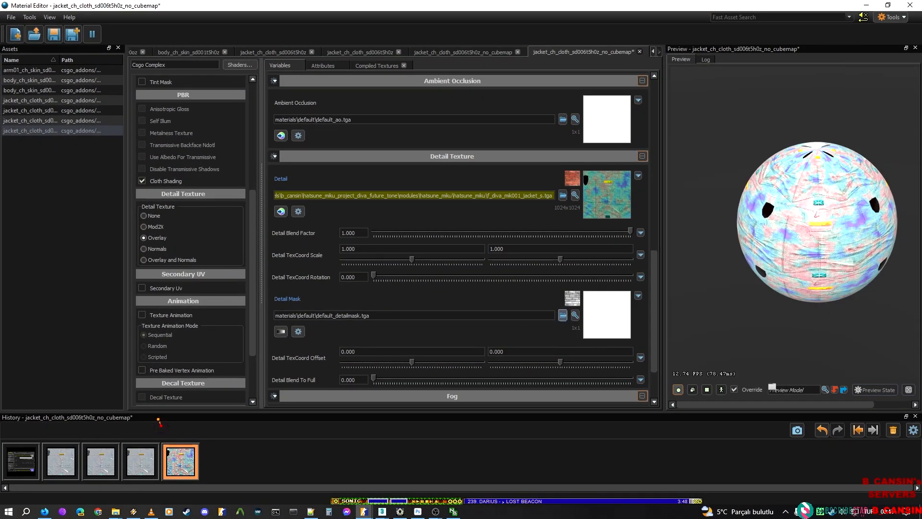
{"action": "type", "text": "F_DIVA_MIK001_JACKET_S.tga"}
{"action": "key", "text": "Return"}
{"action": "key", "text": "Return"}
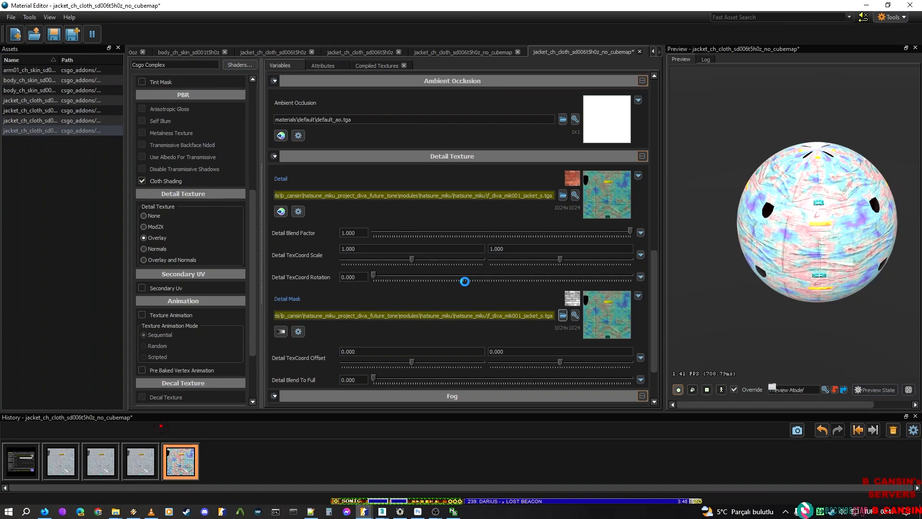
Step: Set the jacket material's detail mask to f_diva_mik001_jacket_s.psd
{"action": "left_click", "coordinate": [563, 316]}
{"action": "type", "text": "001_jacket_s."}
{"action": "key", "text": "Down"}
{"action": "key", "text": "Return"}
{"action": "key", "text": "Return"}
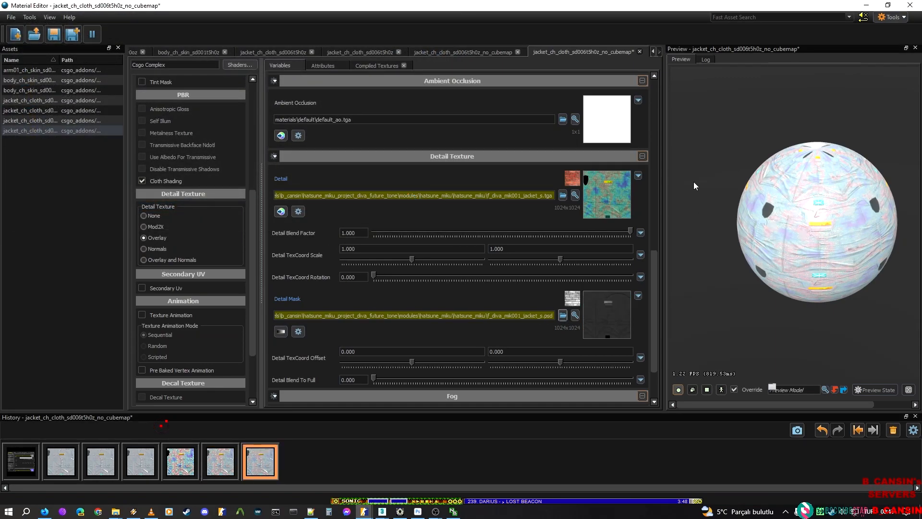
Step: Inspect the jacket material on the preview sphere, float the Material Editor over ModelDoc, and save the material
{"action": "key", "text": "w"}
{"action": "right_click_drag", "start_coordinate": [820, 239], "coordinate": [812, 257]}
{"action": "key", "text": "s"}
{"action": "left_click_drag", "start_coordinate": [738, 8], "coordinate": [437, 51]}
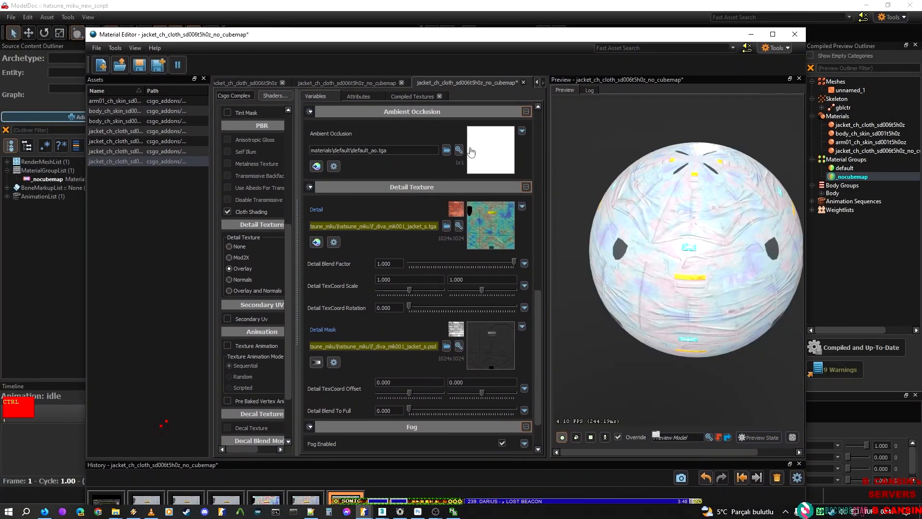
{"action": "key", "text": "ctrl+s"}
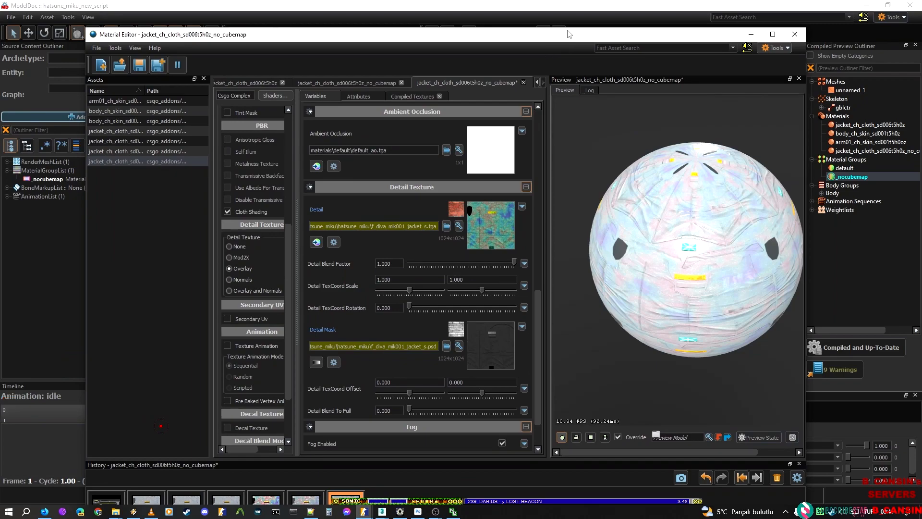
Step: Switch the jacket material's detail texture mode to Mod2X, keeping the floating Material Editor positioned over ModelDoc
{"action": "left_click_drag", "start_coordinate": [561, 36], "coordinate": [413, 30]}
{"action": "left_click", "coordinate": [168, 250]}
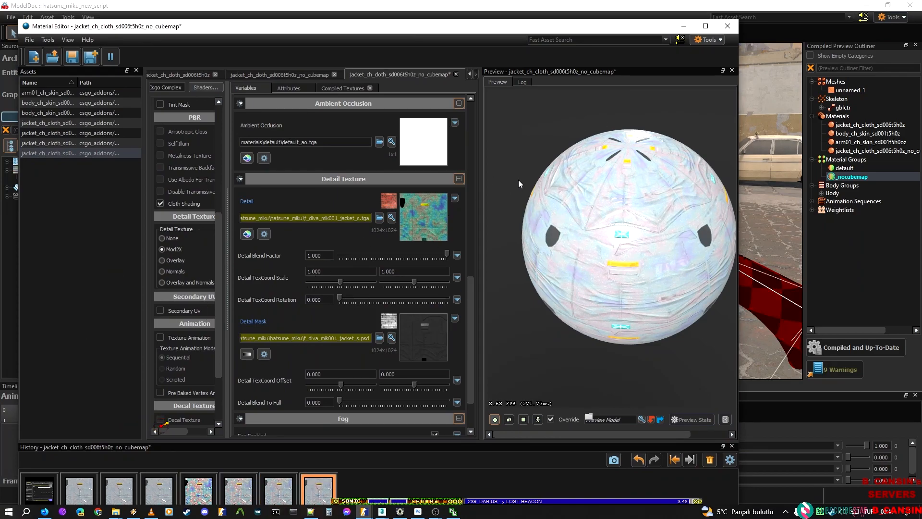
{"action": "left_click_drag", "start_coordinate": [610, 34], "coordinate": [683, 19]}
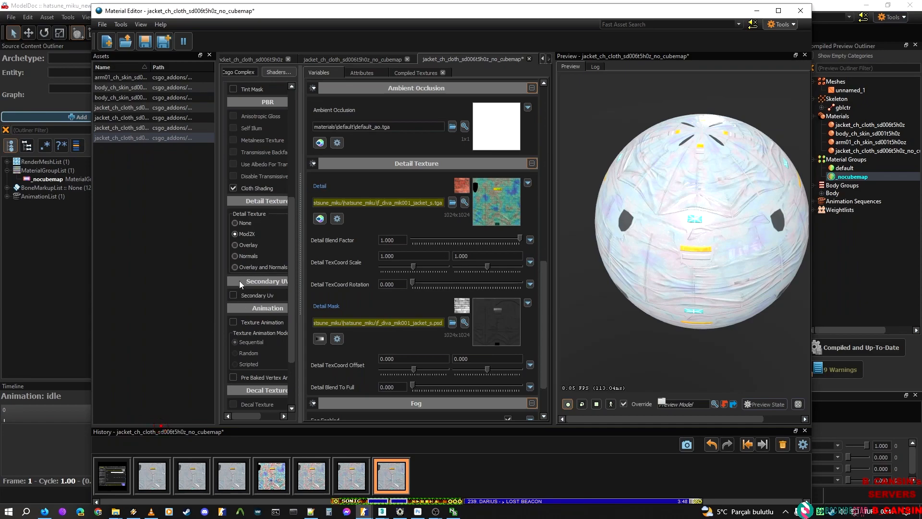
{"action": "scroll", "coordinate": [272, 232], "scroll_direction": "down", "scroll_amount": 2}
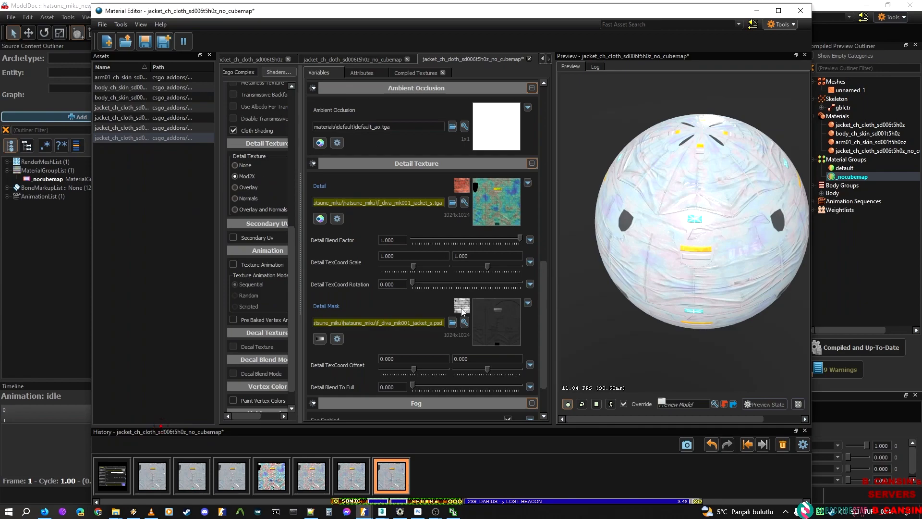
Step: Save the jacket's no-cubemap material and look over its shader options
{"action": "key", "text": "ctrl+s"}
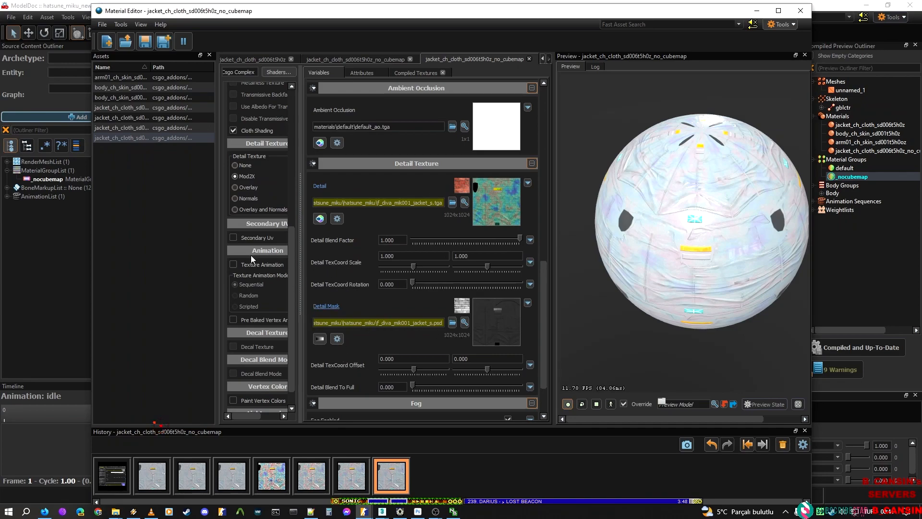
{"action": "left_click_drag", "start_coordinate": [292, 286], "coordinate": [295, 312]}
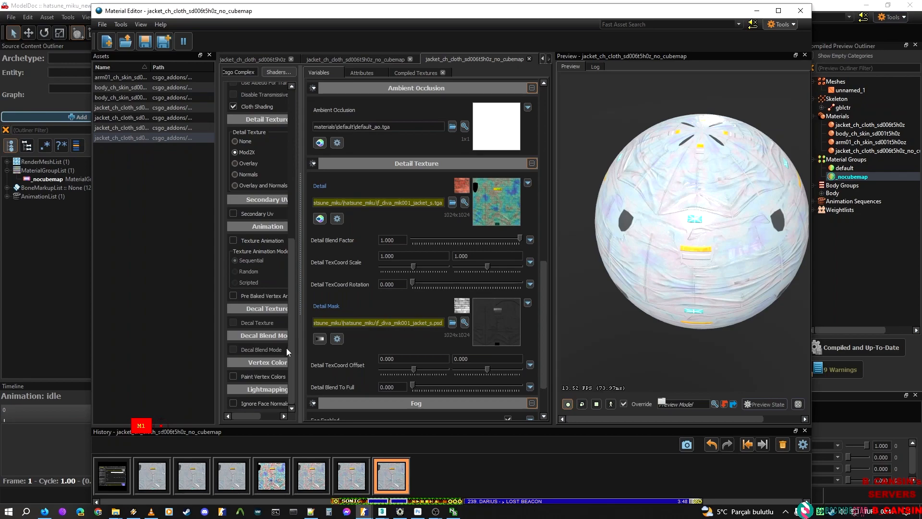
{"action": "left_click_drag", "start_coordinate": [290, 320], "coordinate": [287, 131]}
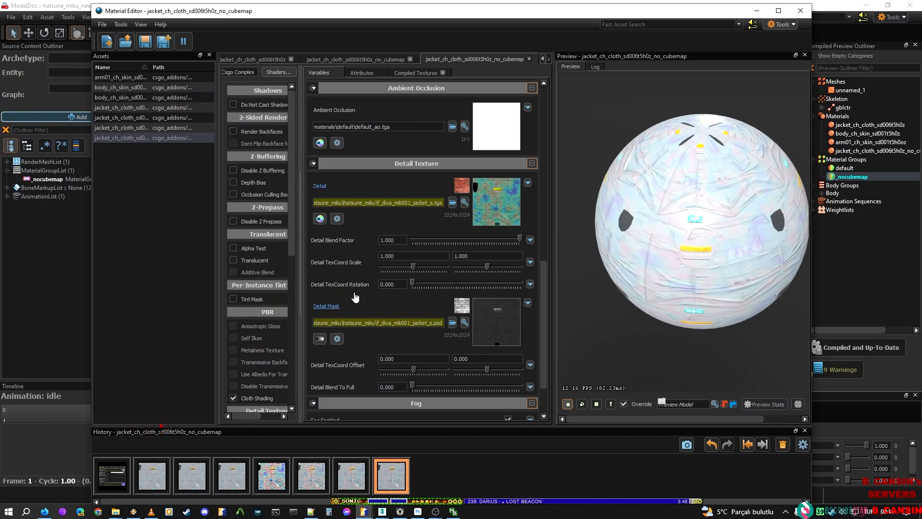
Step: Try a Detail Blend To Full of 1.000 on the jacket's no-cubemap material, and restore the previous history state
{"action": "scroll", "coordinate": [358, 286], "scroll_direction": "down", "scroll_amount": 1}
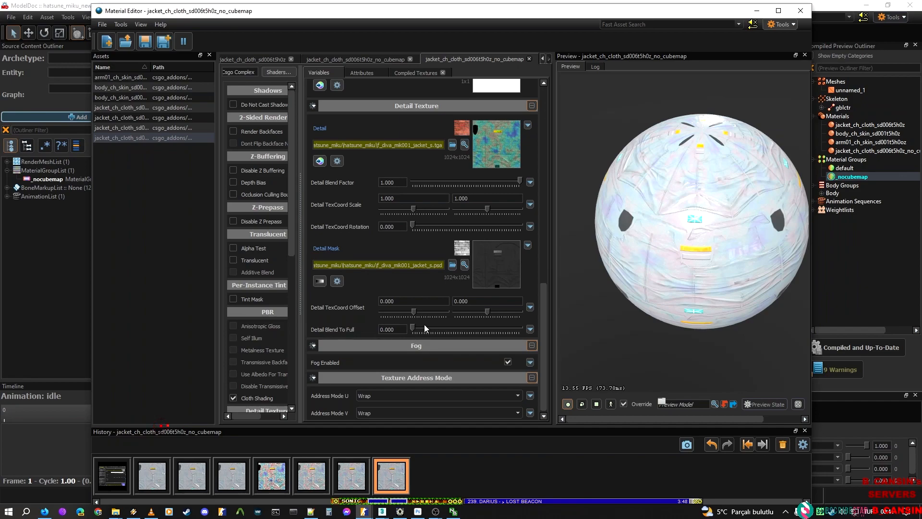
{"action": "left_click_drag", "start_coordinate": [413, 330], "coordinate": [519, 330]}
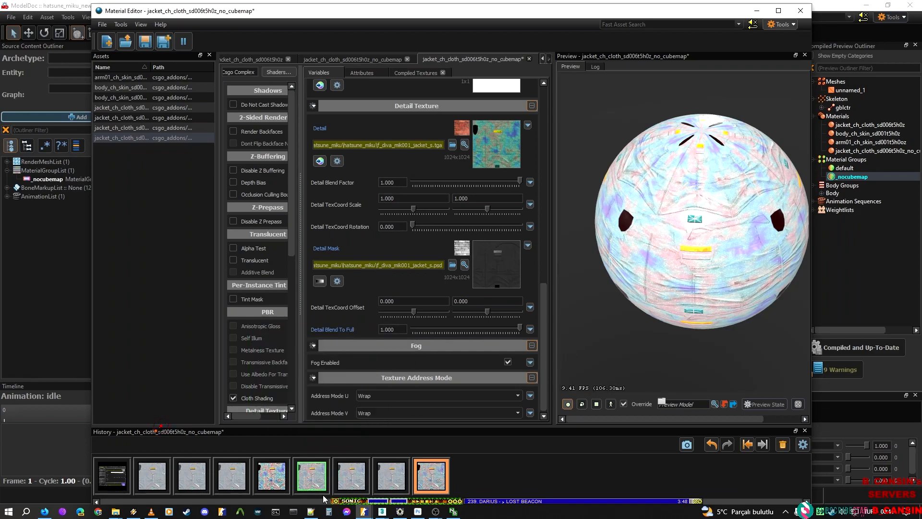
{"action": "left_click", "coordinate": [392, 475]}
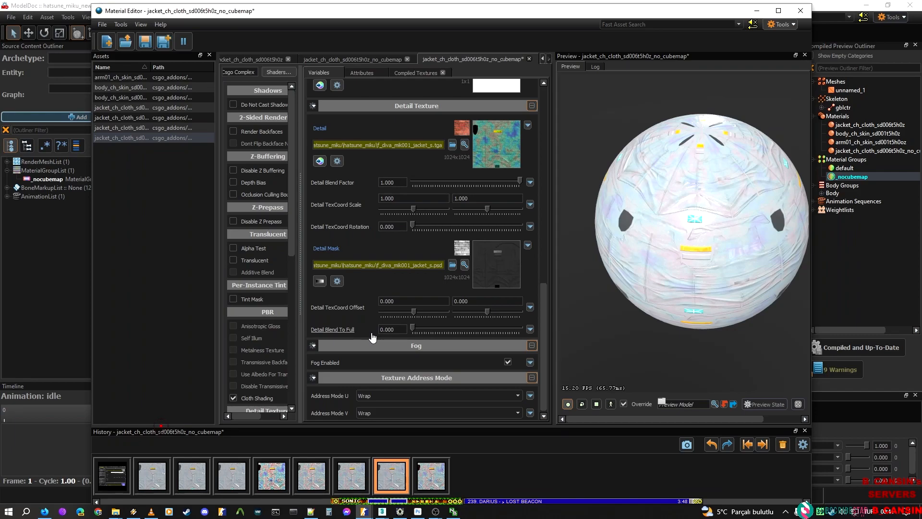
Step: Switch to ModelDoc and compare the jacket under the default and _nocubemap material groups
{"action": "left_click_drag", "start_coordinate": [611, 12], "coordinate": [453, 30]}
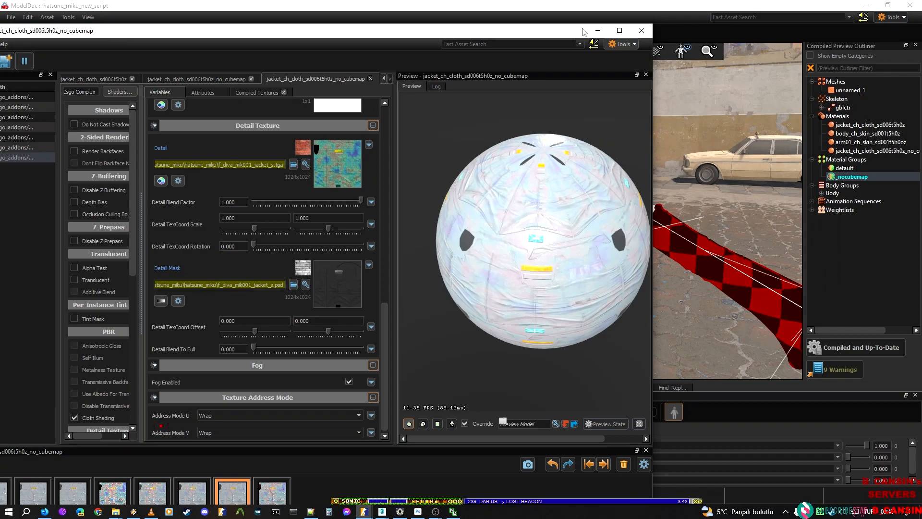
{"action": "left_click", "coordinate": [724, 3]}
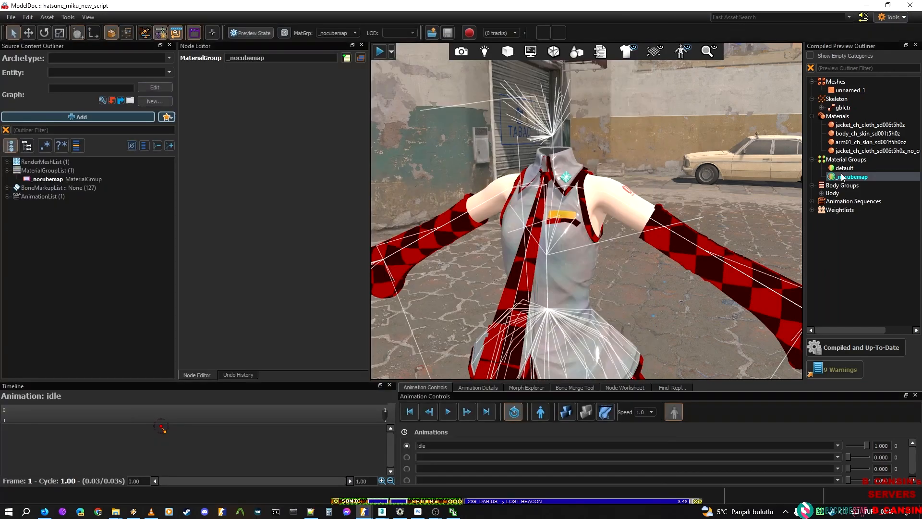
{"action": "left_click", "coordinate": [843, 168]}
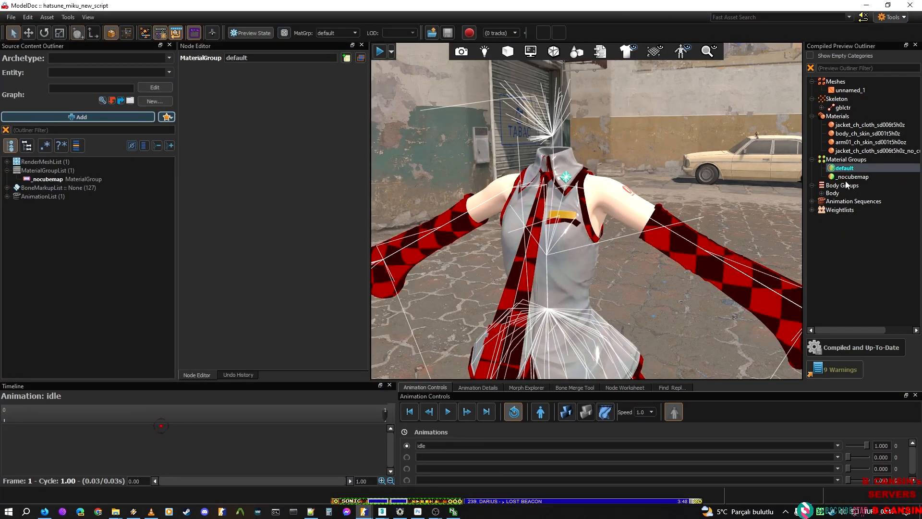
{"action": "double_click", "coordinate": [846, 178]}
{"action": "double_click", "coordinate": [843, 168]}
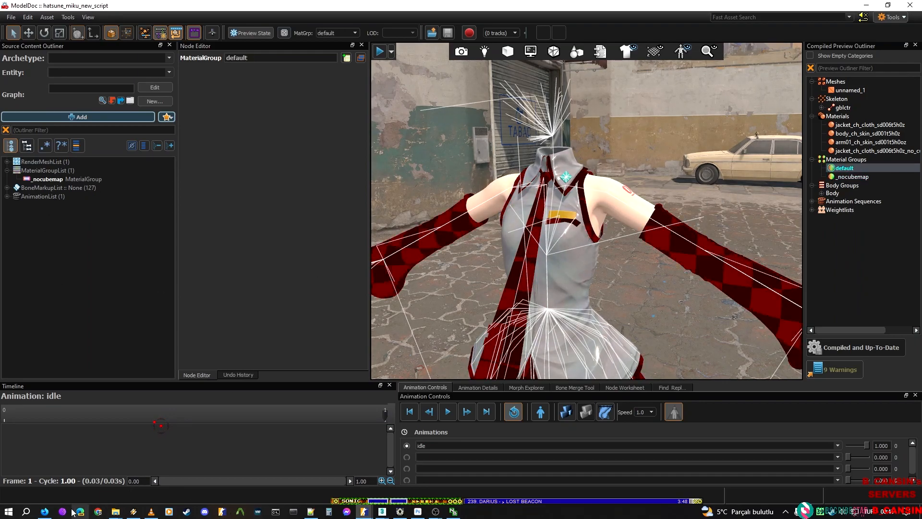
Step: Return to the Material Editor and review the Csgo Complex shader options of the jacket's no-cubemap material
{"action": "mouse_move", "coordinate": [364, 512]}
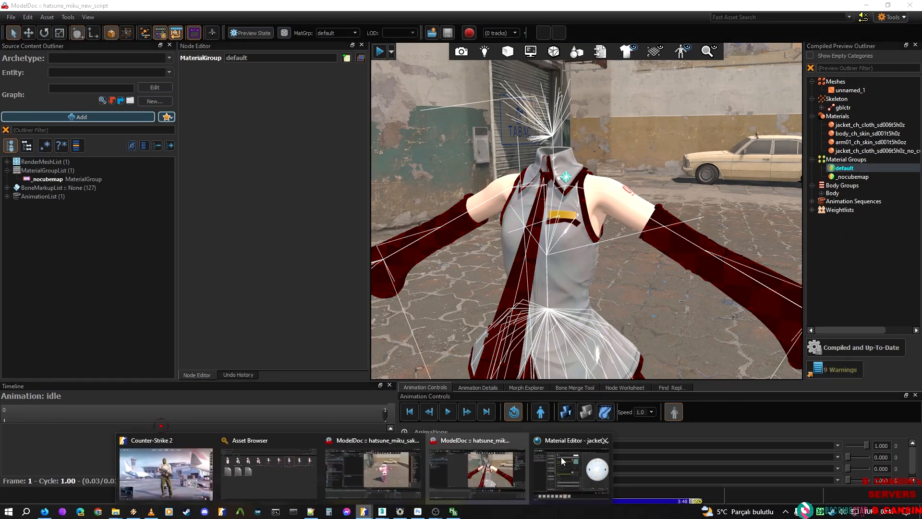
{"action": "left_click", "coordinate": [554, 461]}
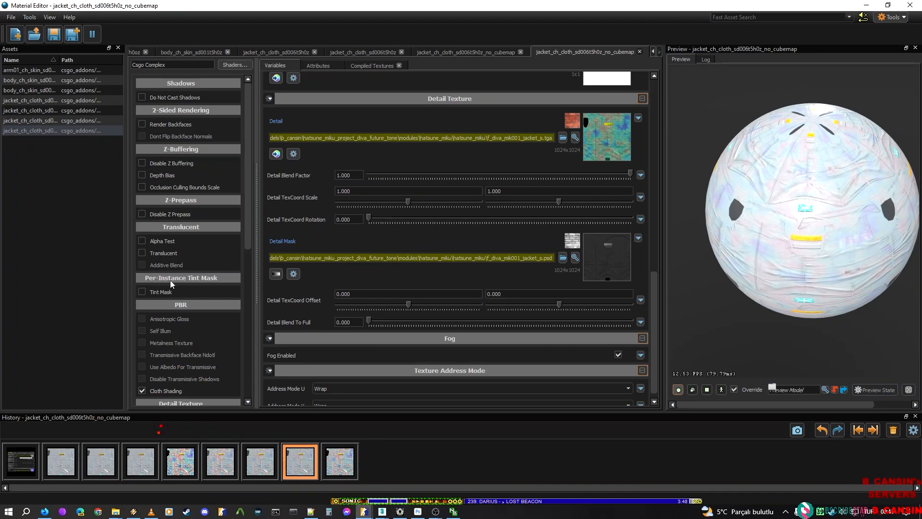
{"action": "scroll", "coordinate": [166, 282], "scroll_direction": "down", "scroll_amount": 2}
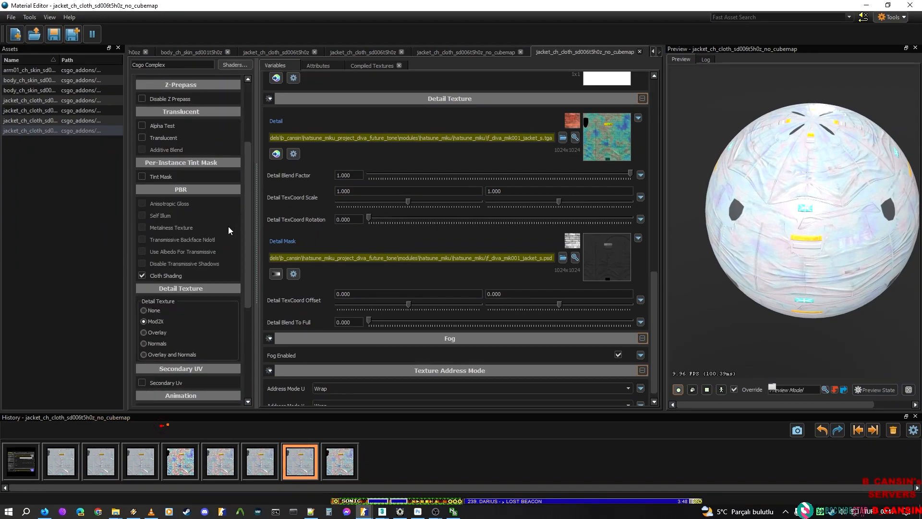
{"action": "scroll", "coordinate": [143, 344], "scroll_direction": "down", "scroll_amount": 3}
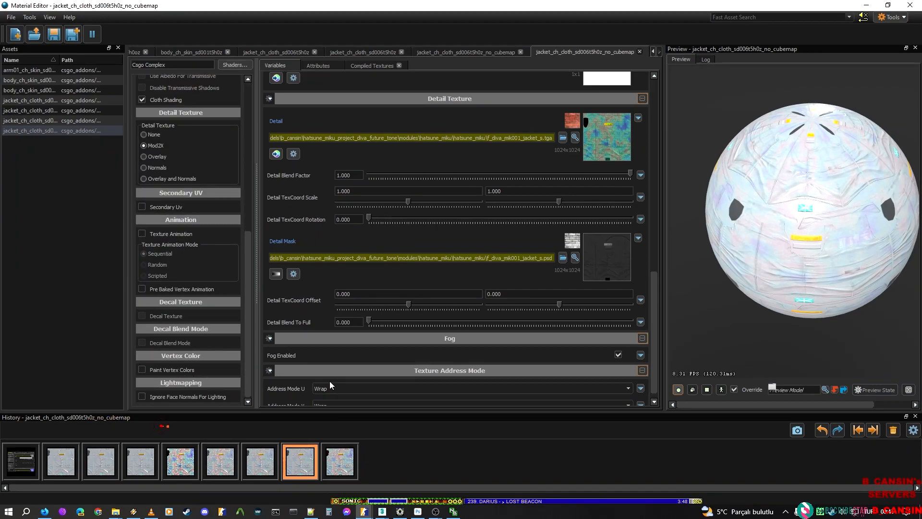
{"action": "scroll", "coordinate": [158, 189], "scroll_direction": "up", "scroll_amount": 2}
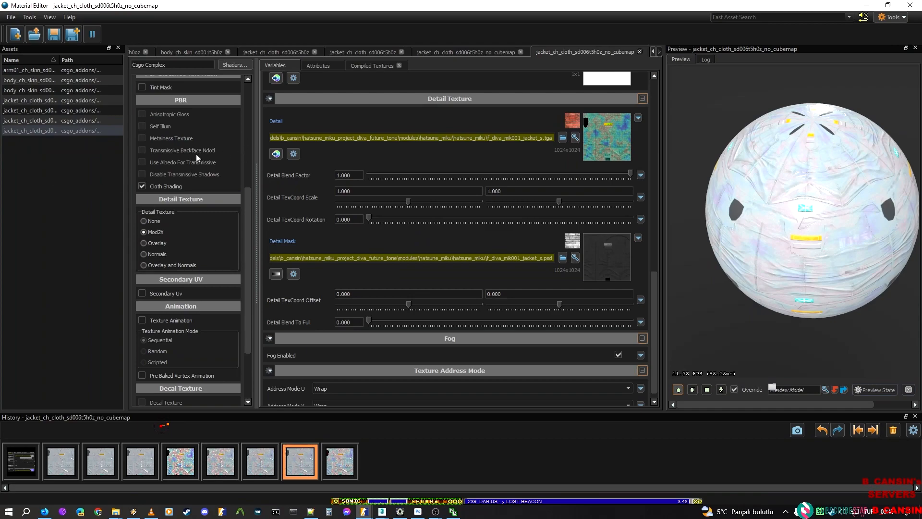
{"action": "left_click", "coordinate": [29, 128]}
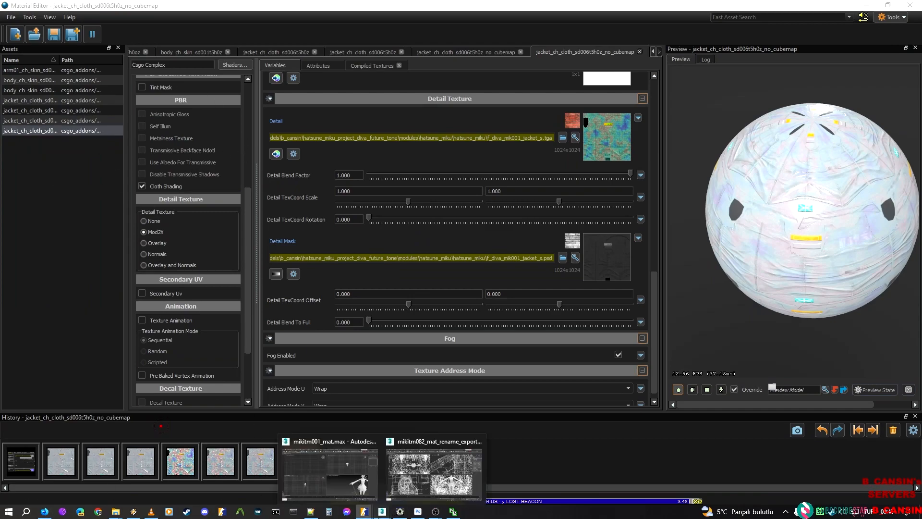
Step: Switch to 3ds Max and copy the name lace_ch_cloth_sd006t5h0doz from the lace's physical material in the Slate Material Editor
{"action": "mouse_move", "coordinate": [375, 513]}
{"action": "left_click", "coordinate": [329, 473]}
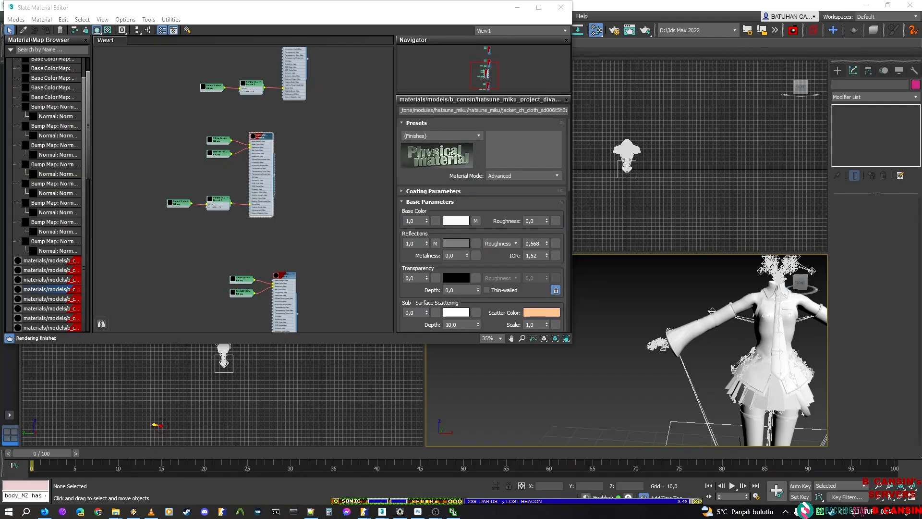
{"action": "middle_click_drag", "start_coordinate": [254, 291], "coordinate": [238, 192]}
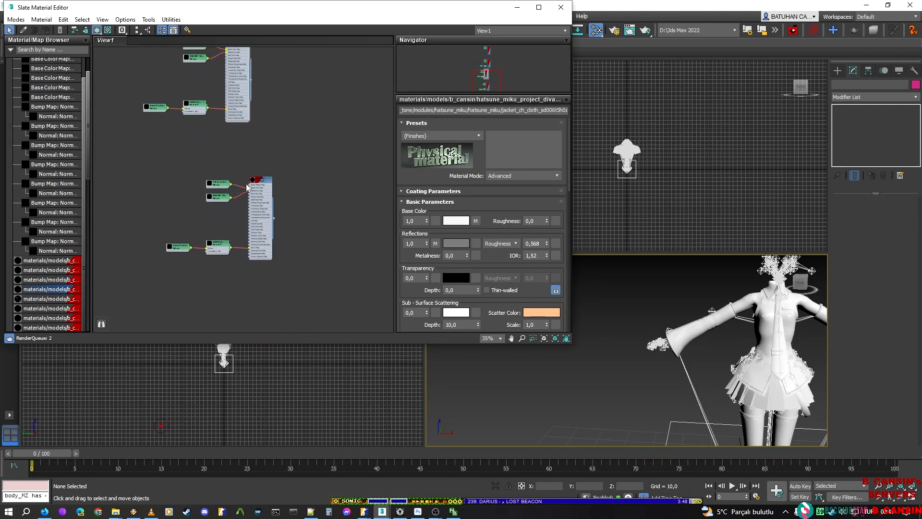
{"action": "scroll", "coordinate": [259, 182], "scroll_direction": "up", "scroll_amount": 4}
{"action": "double_click", "coordinate": [262, 192]}
{"action": "left_click", "coordinate": [545, 112]}
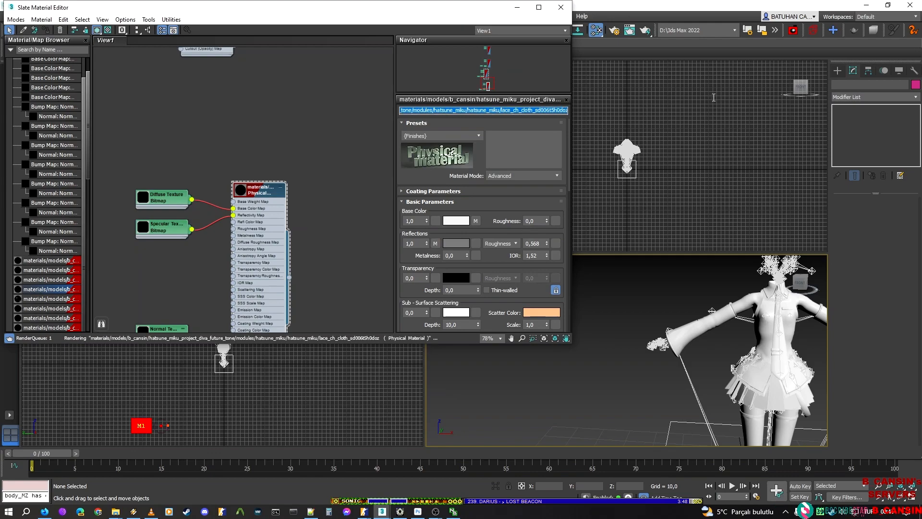
{"action": "double_click", "coordinate": [505, 110]}
{"action": "key", "text": "ctrl+c"}
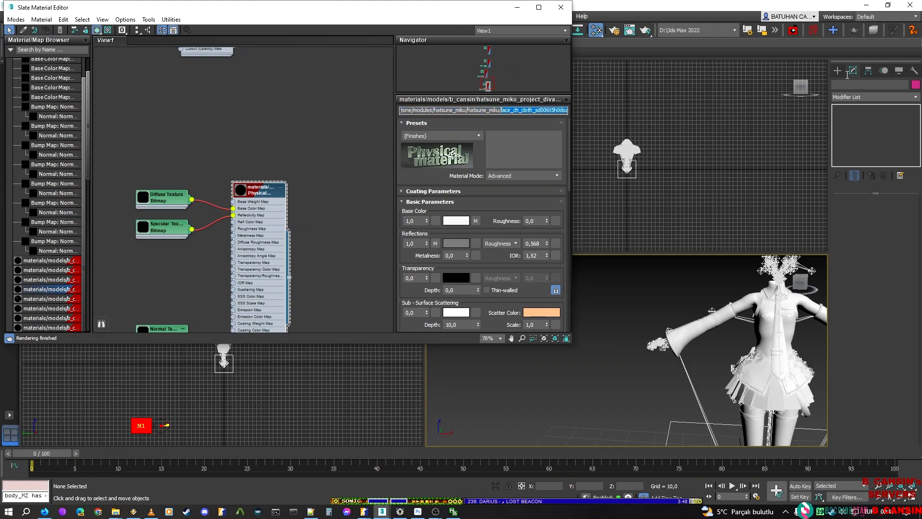
{"action": "left_click", "coordinate": [864, 5]}
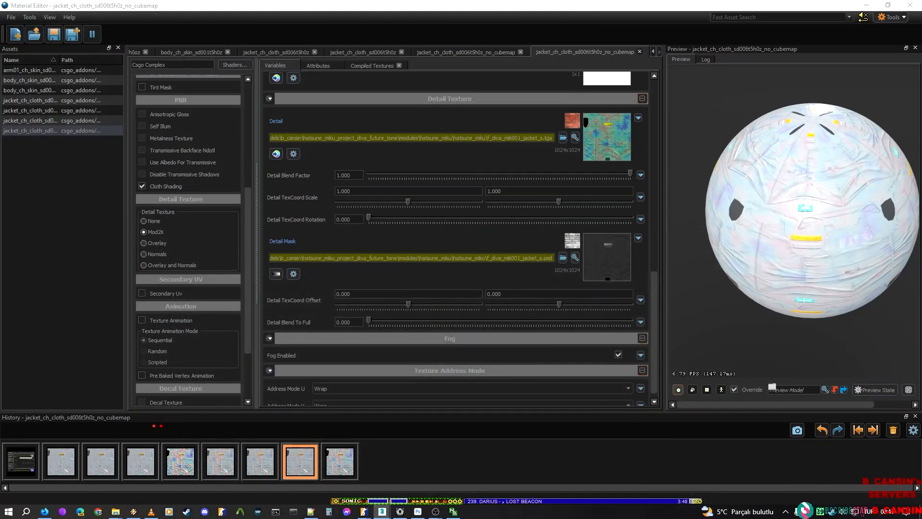
Step: Create a new material with the Csgo Character shader and save it as lace_ch_cloth_sd006t5h0doz.vmat in the hatsune_miku folder
{"action": "left_click", "coordinate": [19, 34]}
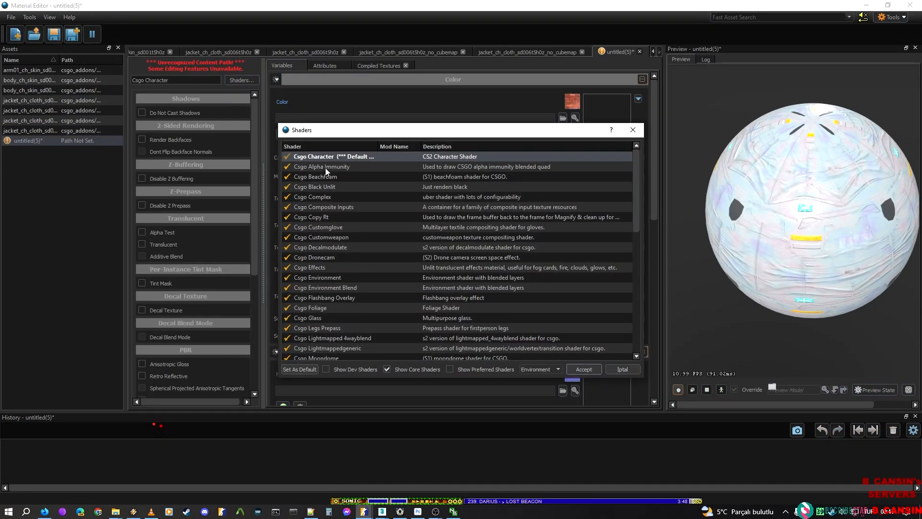
{"action": "left_click", "coordinate": [584, 369]}
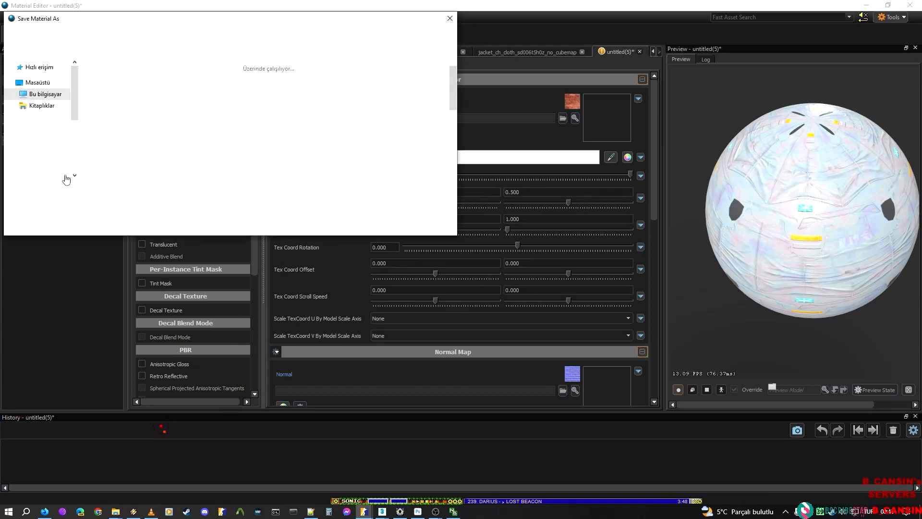
{"action": "key", "text": "ctrl+v"}
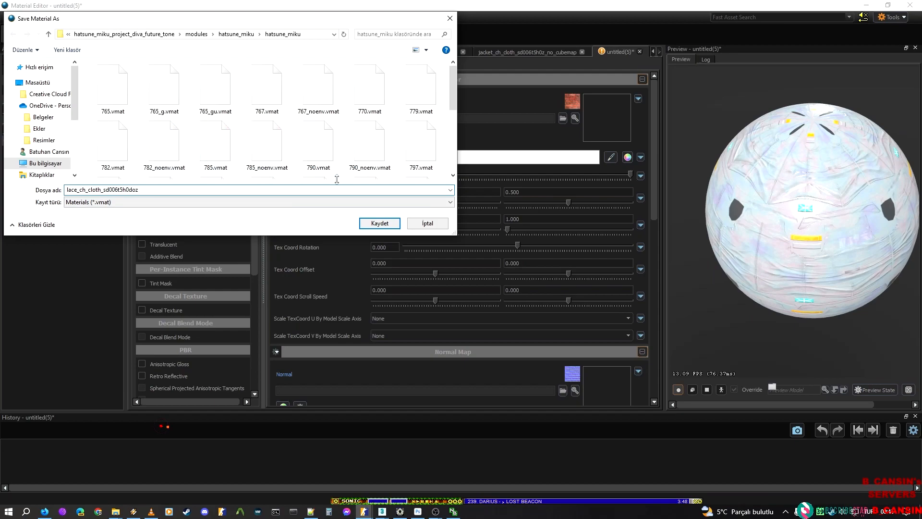
{"action": "left_click_drag", "start_coordinate": [337, 19], "coordinate": [657, 106]}
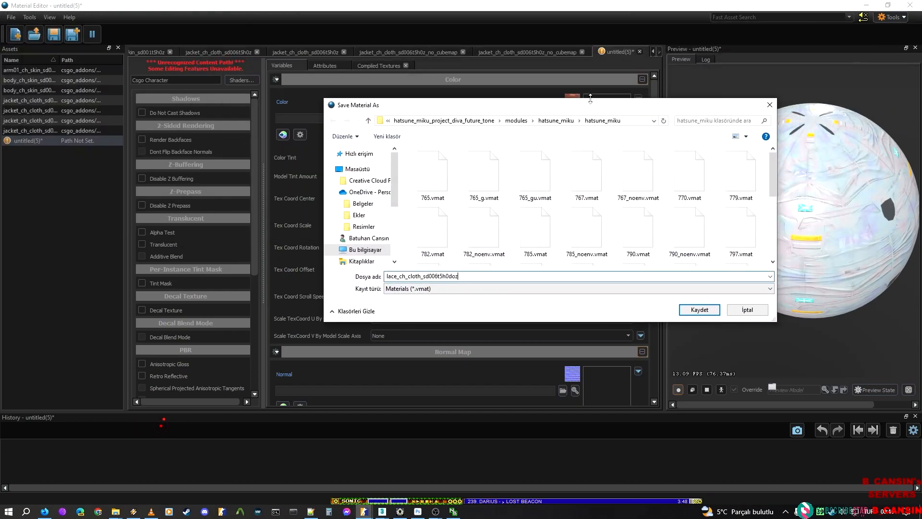
{"action": "left_click", "coordinate": [699, 309]}
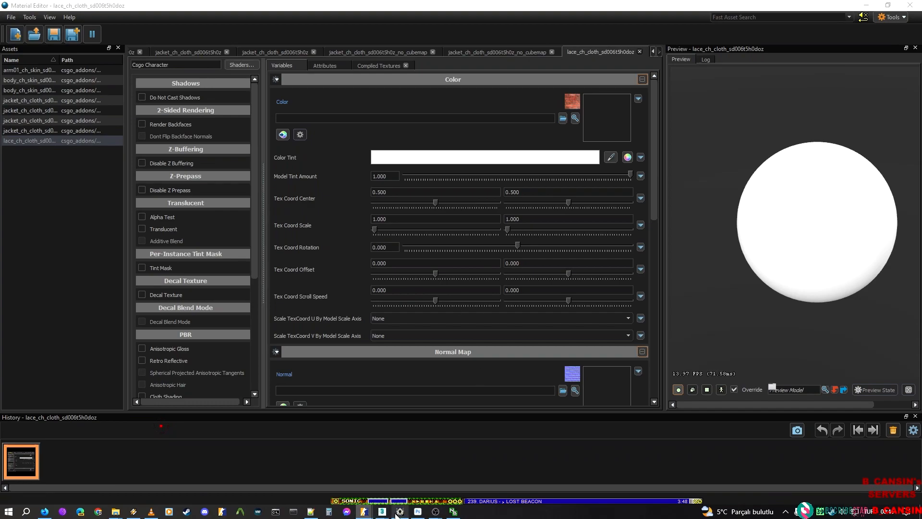
Step: Set the lace material's color texture to F_DIVA_MIK001_LACE.tga, using the copied diffuse name
{"action": "left_click", "coordinate": [399, 514]}
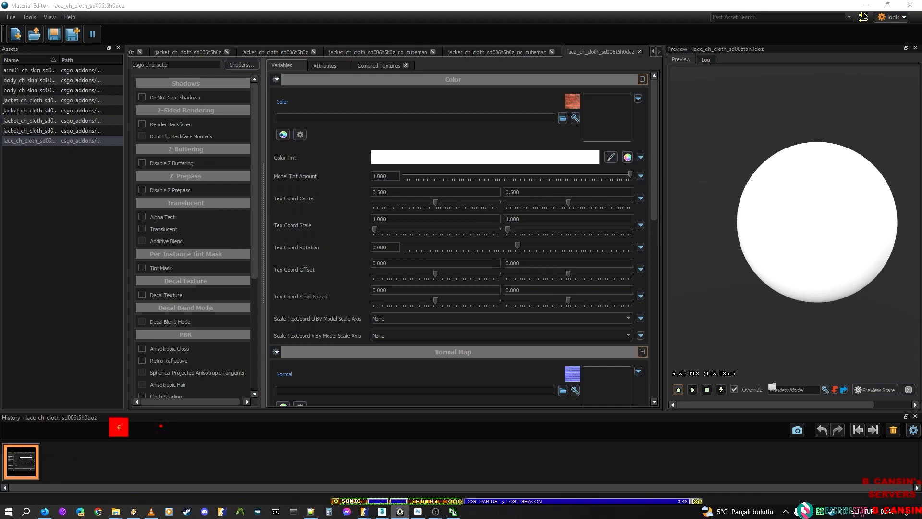
{"action": "key", "text": "ctrl"}
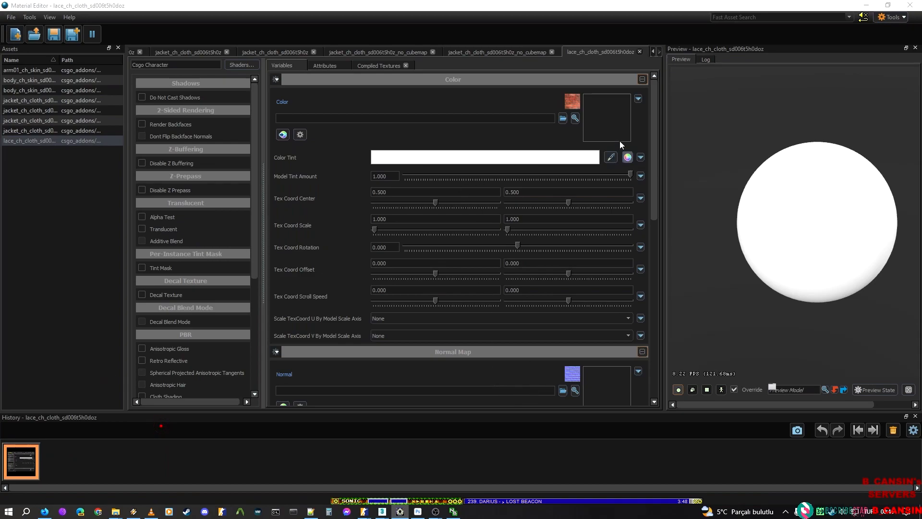
{"action": "left_click", "coordinate": [563, 118]}
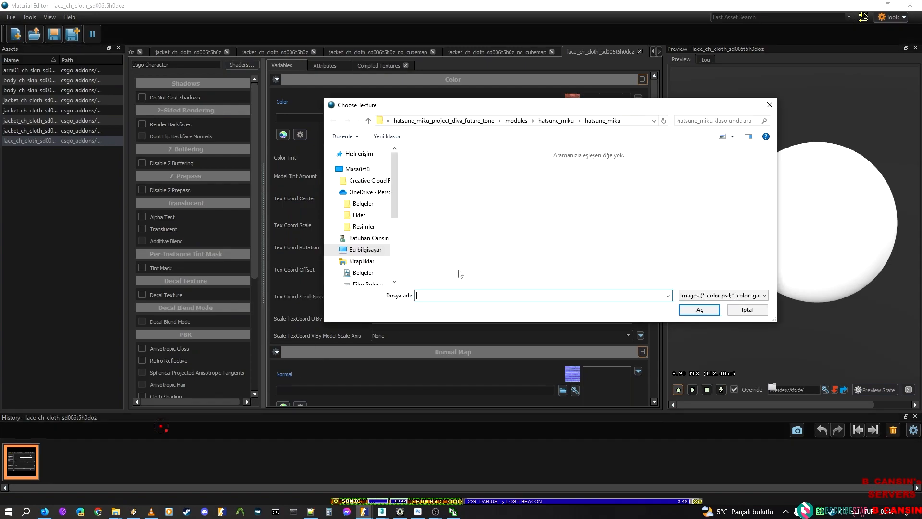
{"action": "type", "text": "Diffuse name: \"F_DIVA_MIK001_LACE\""}
{"action": "key", "text": "BackSpace"}
{"action": "key", "text": "Home"}
{"action": "key", "text": "Delete"}
{"action": "left_click", "coordinate": [451, 295], "text": "shift"}
{"action": "key", "text": "Delete"}
{"action": "key", "text": "Delete"}
{"action": "key", "text": "Down"}
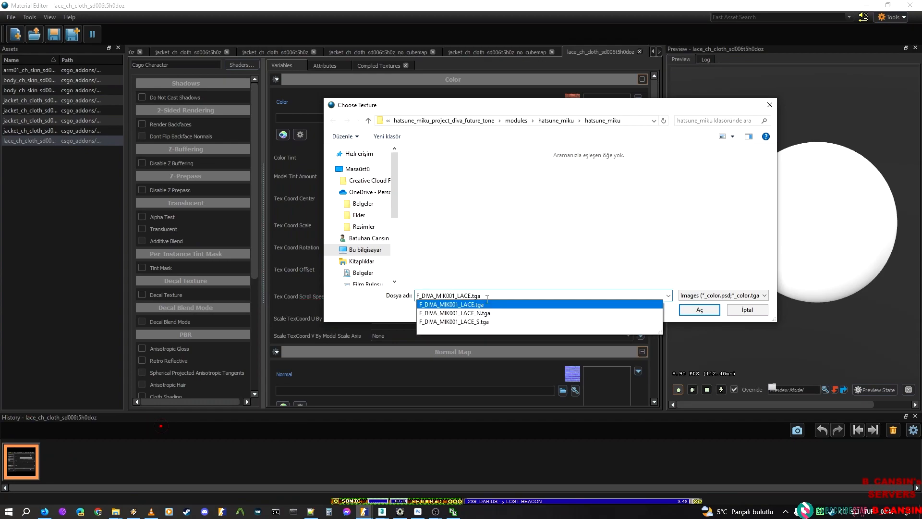
{"action": "key", "text": "Return"}
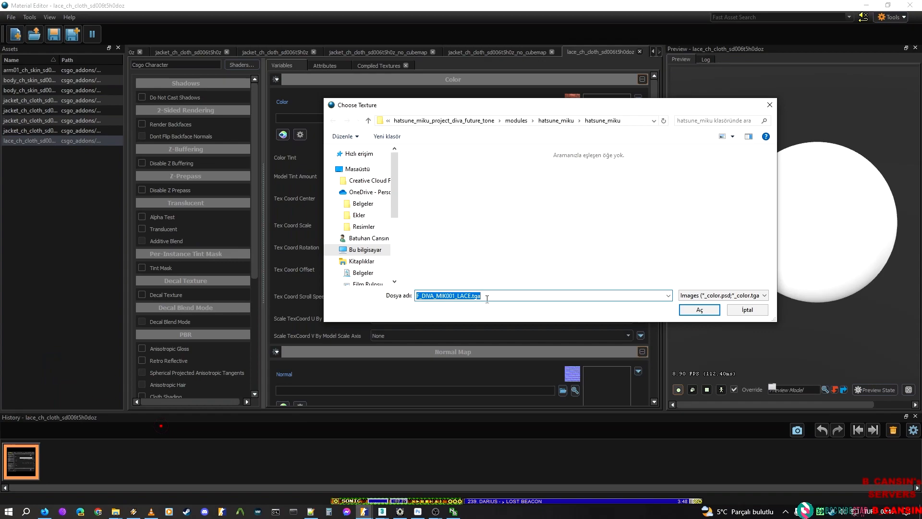
{"action": "key", "text": "ctrl+z"}
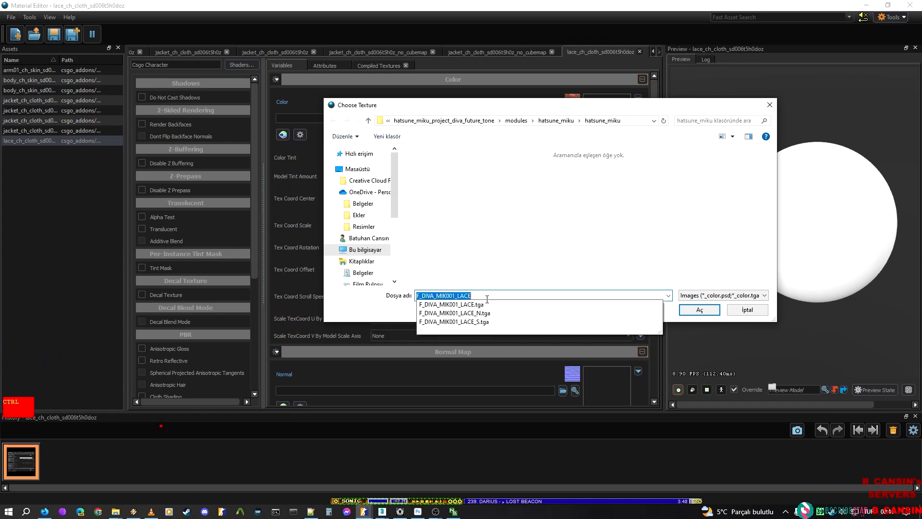
{"action": "key", "text": "Down"}
{"action": "key", "text": "Return"}
{"action": "key", "text": "Return"}
{"action": "key", "text": "ctrl+c"}
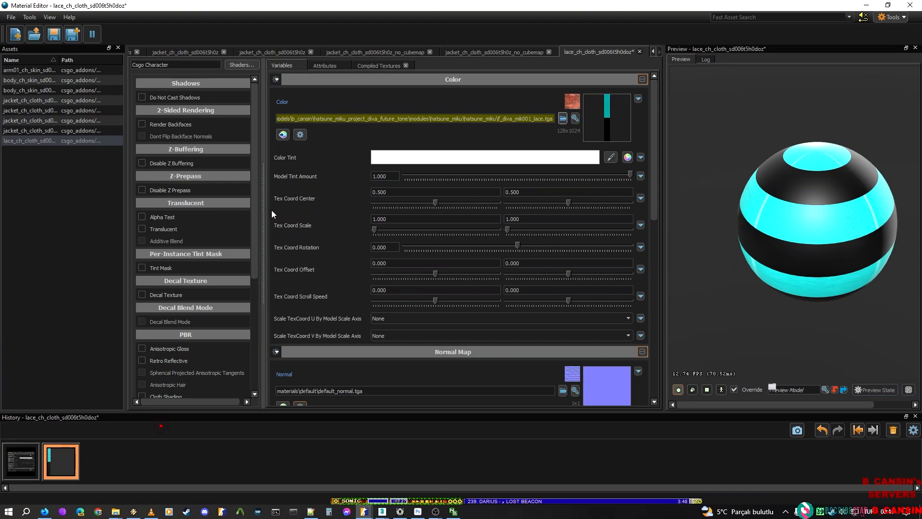
Step: Enable Cloth Shading for the lace material and keep the Material Editor maximized
{"action": "scroll", "coordinate": [184, 250], "scroll_direction": "down", "scroll_amount": 3}
{"action": "left_click", "coordinate": [159, 310]}
{"action": "double_click", "coordinate": [649, 5]}
{"action": "left_click_drag", "start_coordinate": [593, 11], "coordinate": [330, 2]}
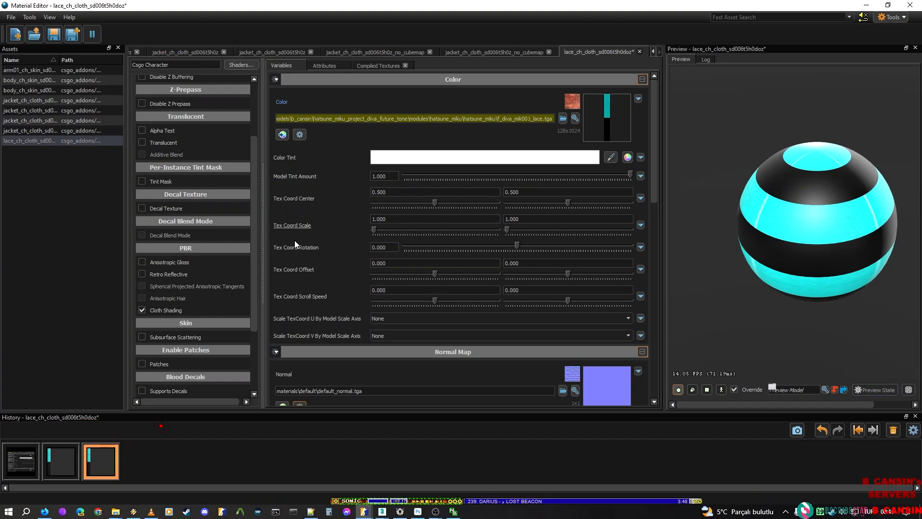
Step: Set the lace material's normal map to F_DIVA_MIK001_LACE_N.tga, using the copied texture name
{"action": "left_click", "coordinate": [563, 390]}
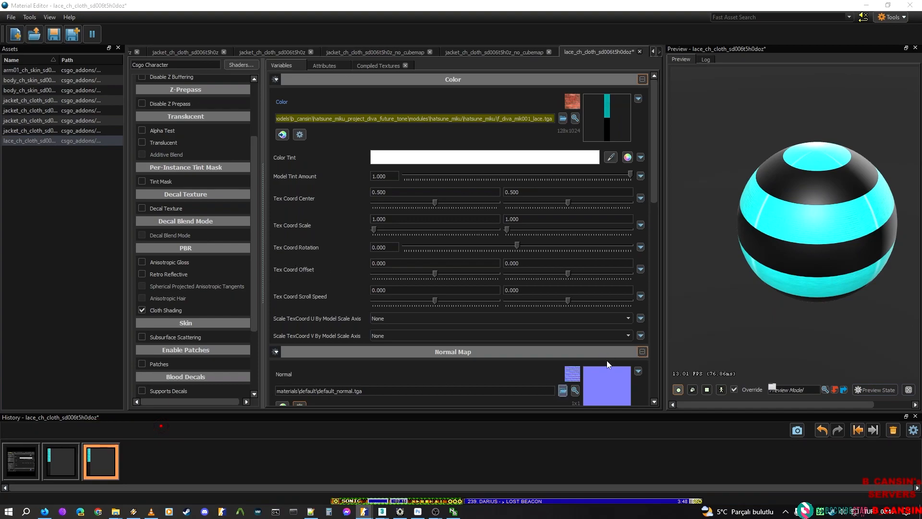
{"action": "key", "text": "ctrl+v"}
{"action": "key", "text": "Down"}
{"action": "key", "text": "Down"}
{"action": "key", "text": "Return"}
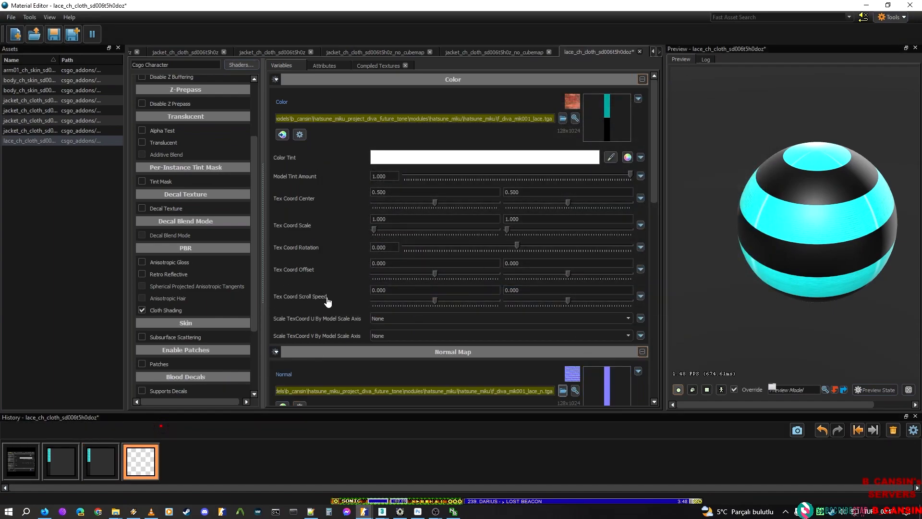
Step: Look over the lace material's shader options, leave the default roughness texture in place and save the material
{"action": "scroll", "coordinate": [164, 312], "scroll_direction": "down", "scroll_amount": 3}
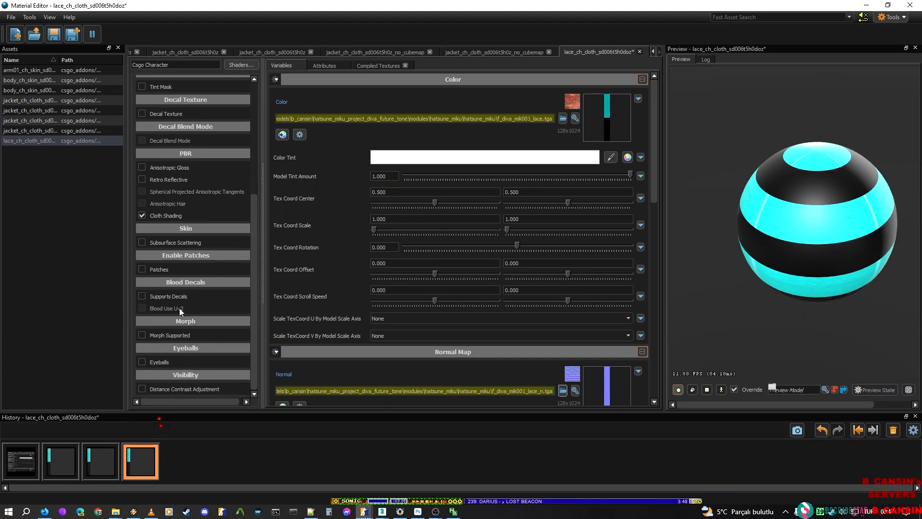
{"action": "scroll", "coordinate": [177, 212], "scroll_direction": "up", "scroll_amount": 5}
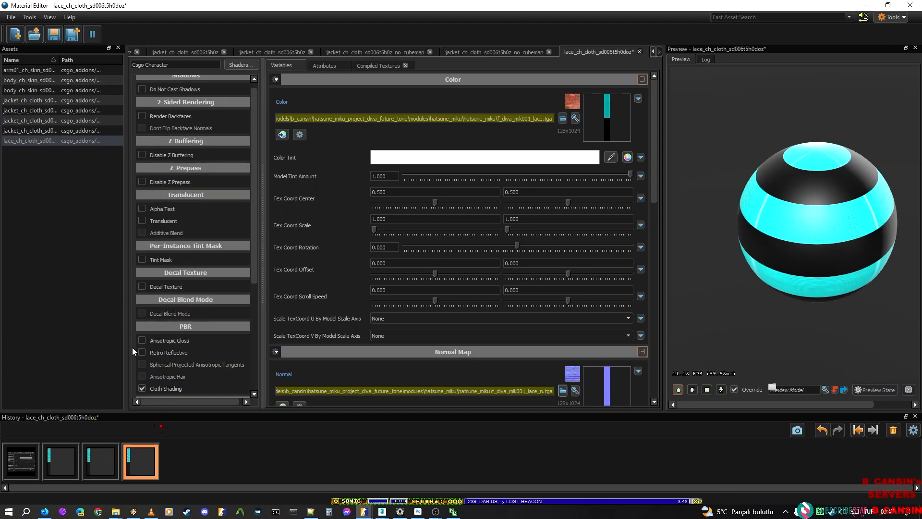
{"action": "scroll", "coordinate": [137, 289], "scroll_direction": "up", "scroll_amount": 1}
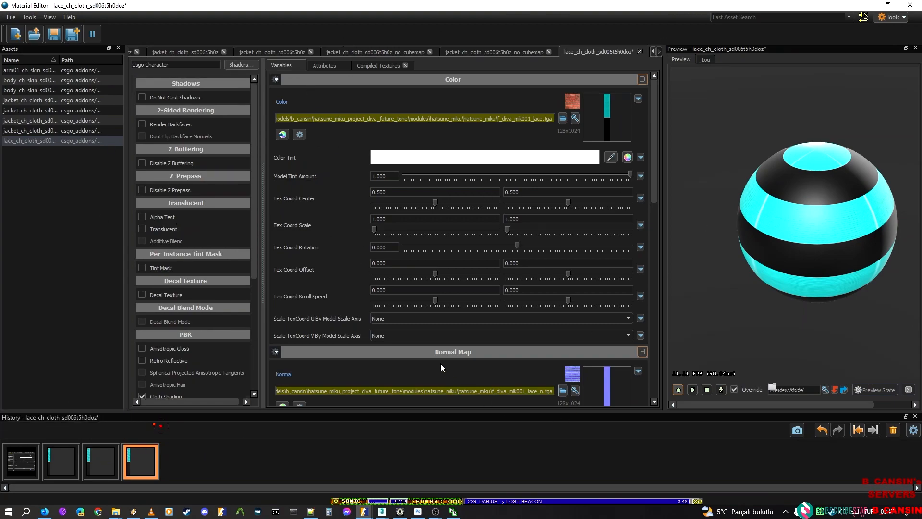
{"action": "scroll", "coordinate": [443, 368], "scroll_direction": "down", "scroll_amount": 3}
{"action": "left_click", "coordinate": [562, 332]}
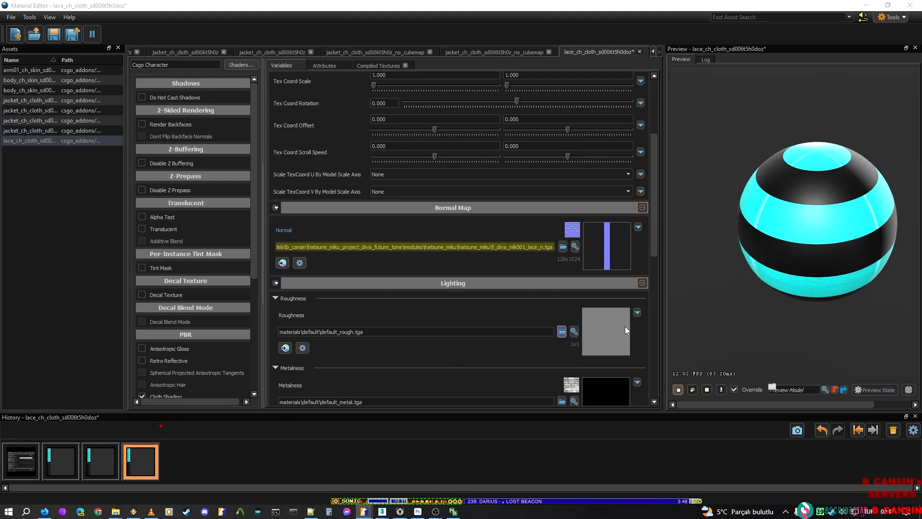
{"action": "left_click", "coordinate": [745, 311]}
{"action": "key", "text": "ctrl+s"}
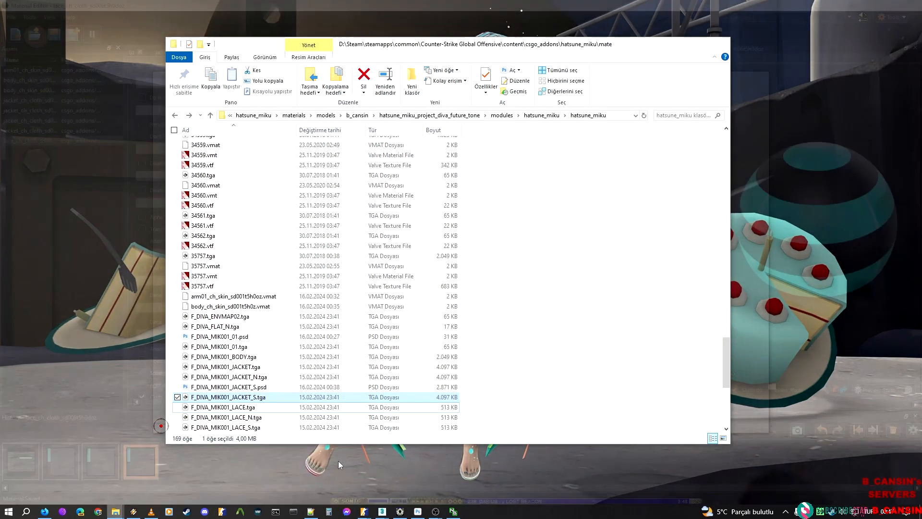
Step: Open F_DIVA_MIK001_LACE.tga in Photoshop from the texture folder and delete its color channels, keeping only Alfa 1
{"action": "left_click", "coordinate": [338, 460]}
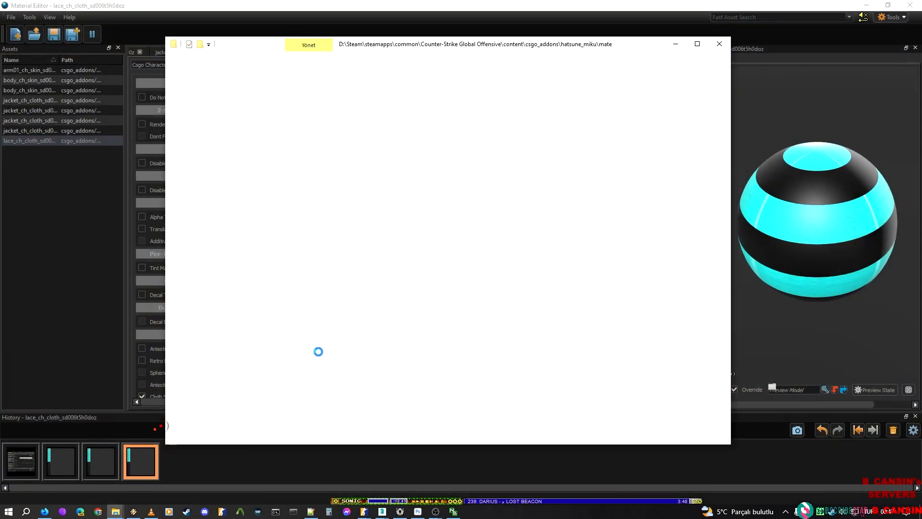
{"action": "left_click", "coordinate": [257, 406]}
{"action": "left_click_drag", "start_coordinate": [258, 406], "coordinate": [652, 30]}
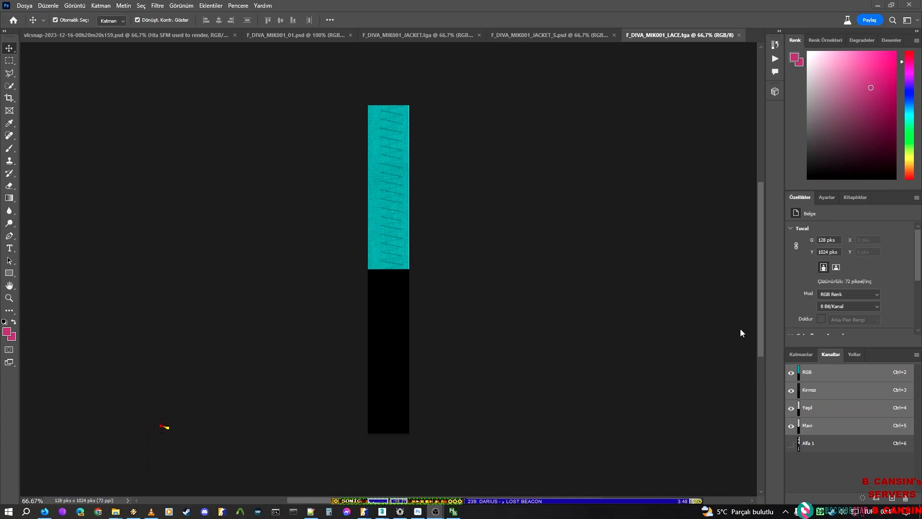
{"action": "right_click", "coordinate": [804, 377]}
{"action": "left_click", "coordinate": [827, 392]}
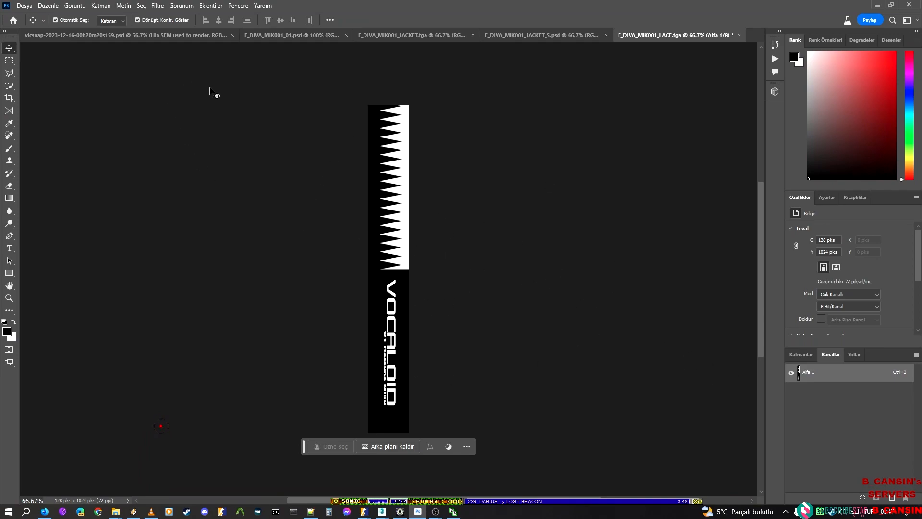
Step: Save the alpha image as F_DIVA_MIK001_LACE.psd and convert it through Grayscale to RGB color mode
{"action": "key", "text": "ctrl+shift+s"}
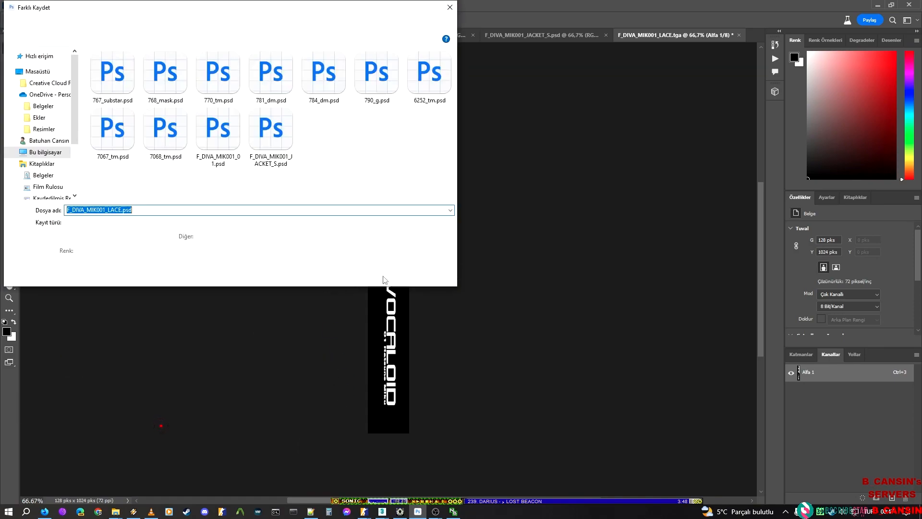
{"action": "left_click", "coordinate": [382, 276]}
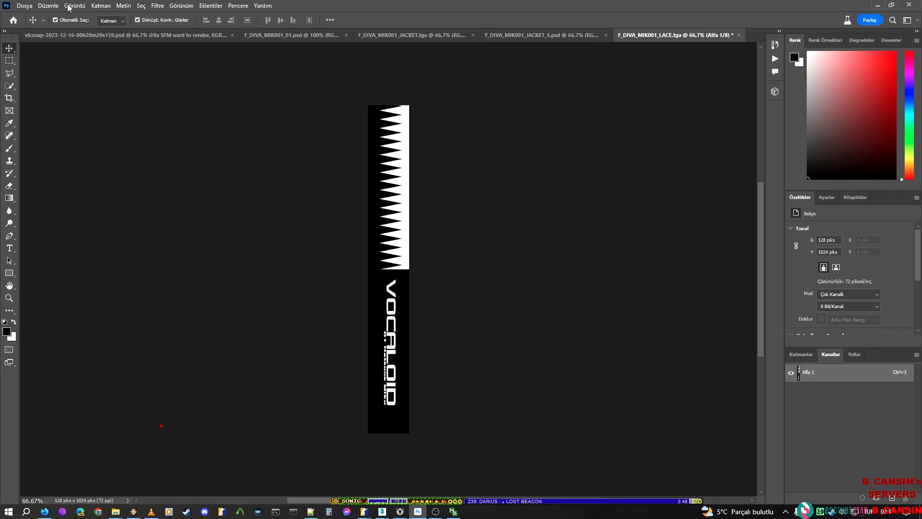
{"action": "left_click", "coordinate": [94, 7]}
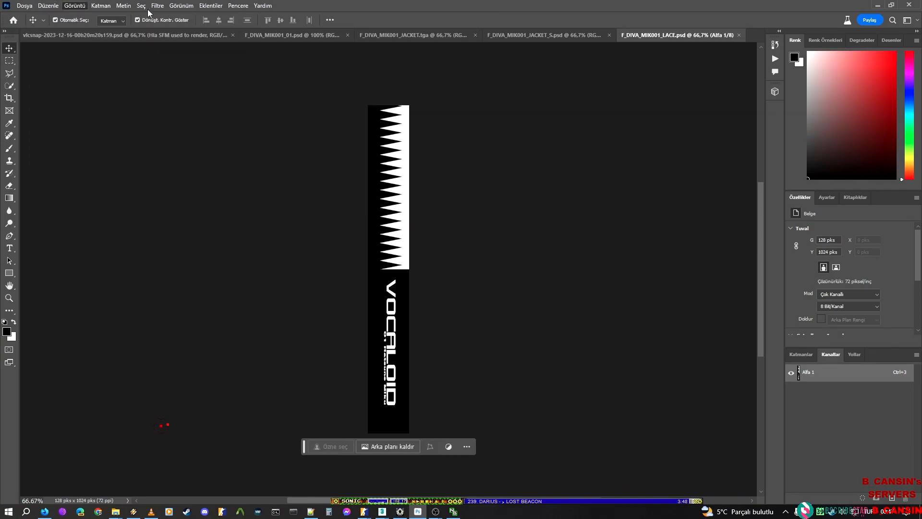
{"action": "mouse_move", "coordinate": [81, 14]}
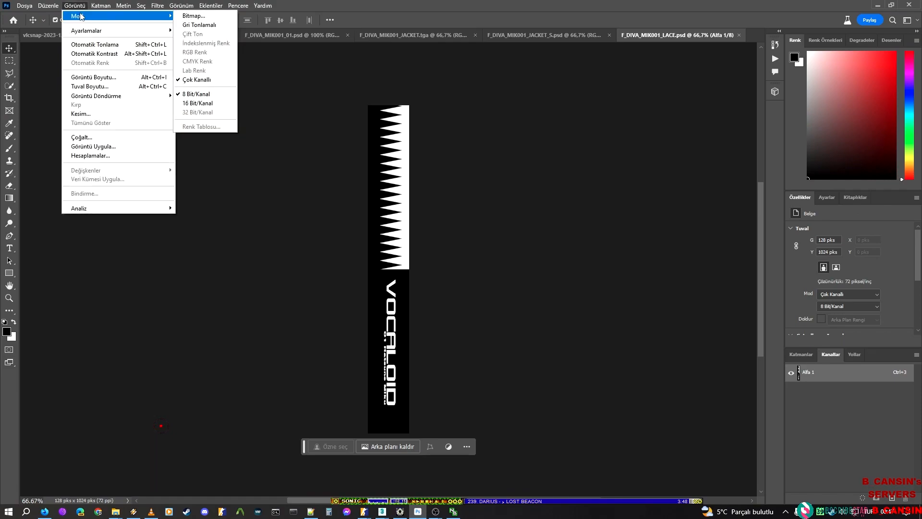
{"action": "left_click", "coordinate": [198, 24]}
{"action": "left_click", "coordinate": [80, 7]}
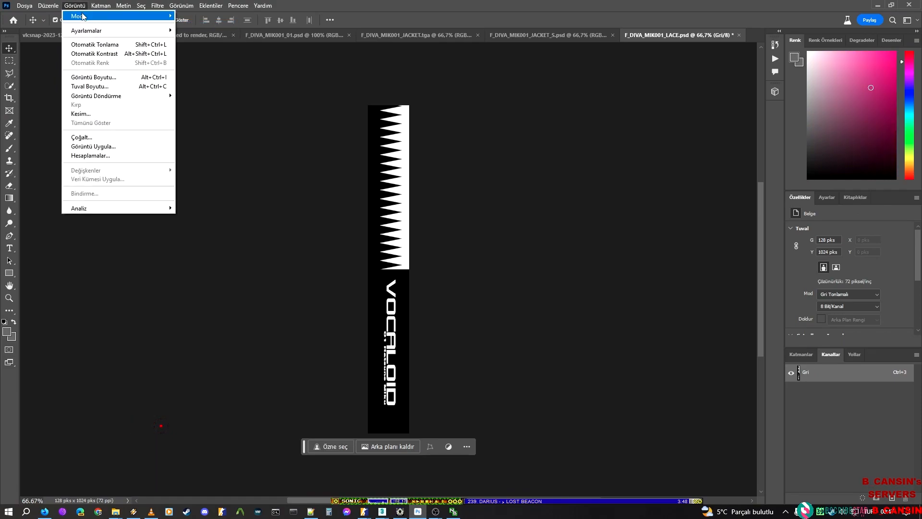
{"action": "mouse_move", "coordinate": [82, 16]}
{"action": "left_click", "coordinate": [213, 53]}
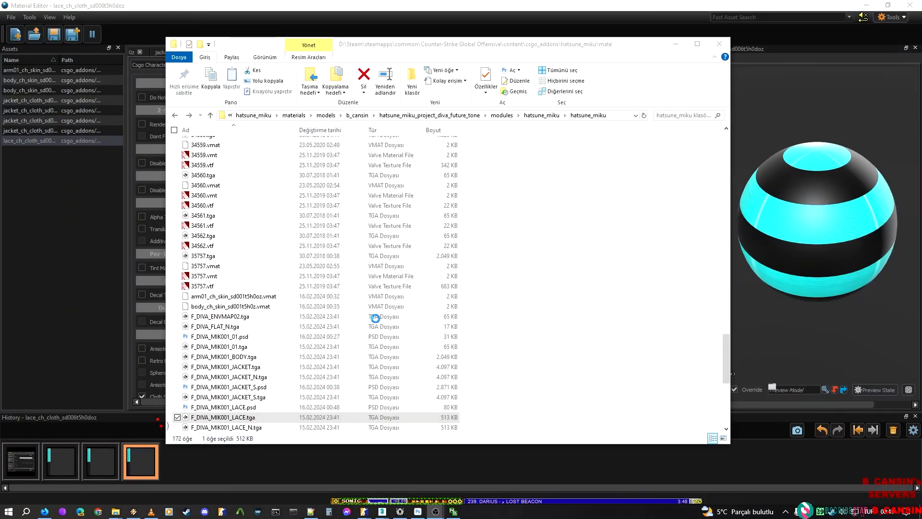
Step: Return to the Material Editor and enable Alpha Test for the lace material
{"action": "left_click", "coordinate": [693, 4]}
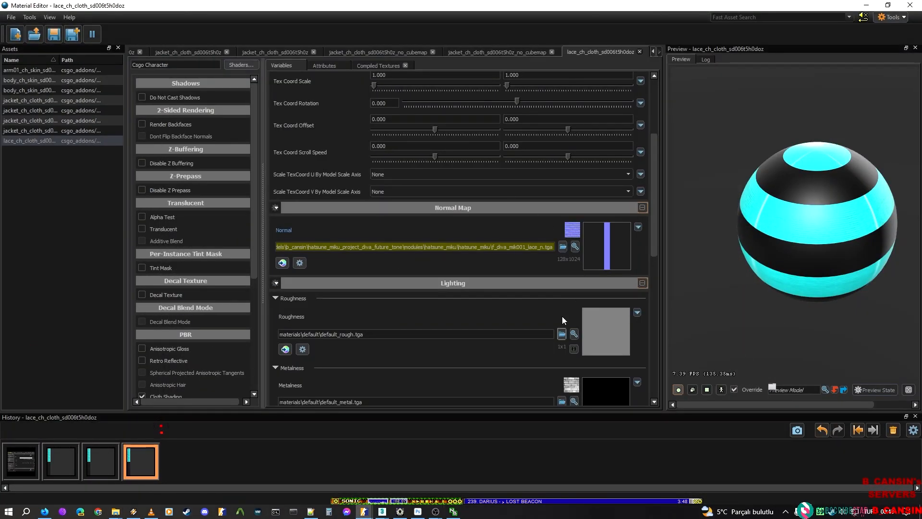
{"action": "scroll", "coordinate": [546, 321], "scroll_direction": "down", "scroll_amount": 3}
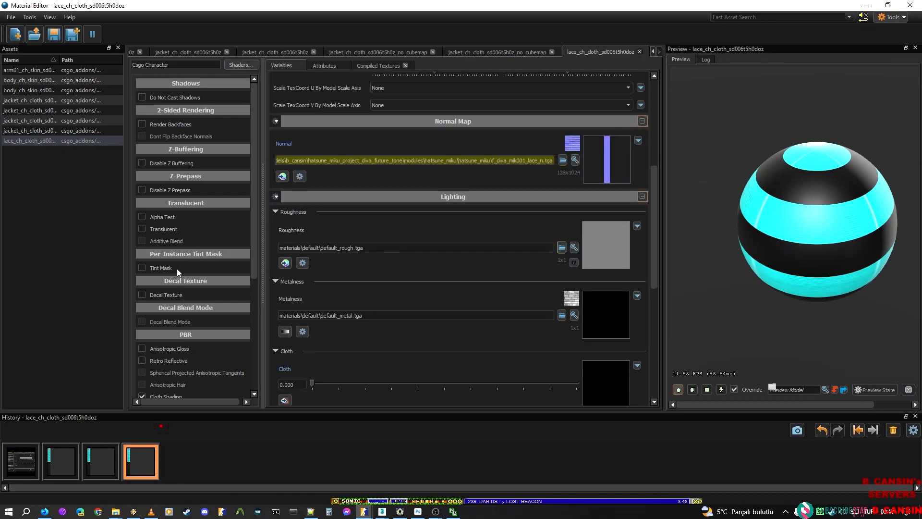
{"action": "left_click", "coordinate": [141, 217]}
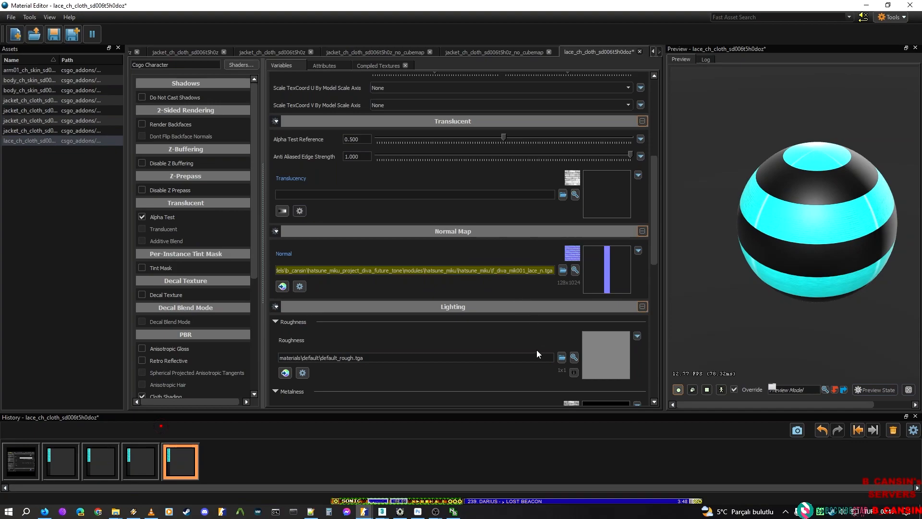
{"action": "left_click", "coordinate": [562, 358]}
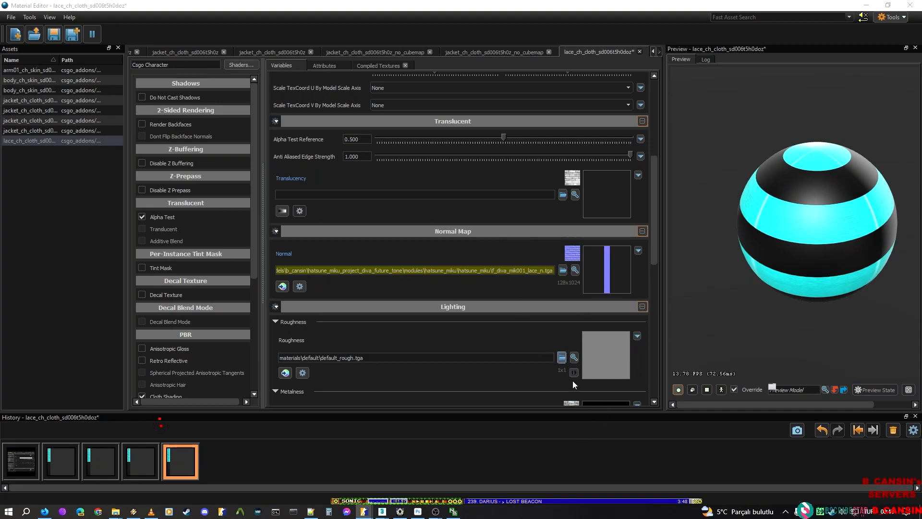
{"action": "left_click", "coordinate": [748, 310]}
Step: Set the lace material's translucency texture to F_DIVA_MIK001_LACE.psd and save the material
{"action": "scroll", "coordinate": [385, 259], "scroll_direction": "up", "scroll_amount": 4}
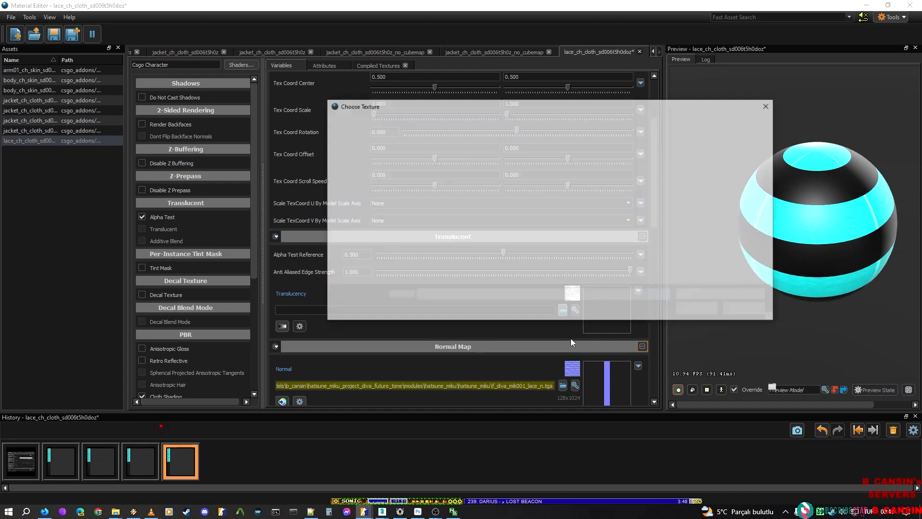
{"action": "left_click", "coordinate": [747, 295]}
{"action": "left_click", "coordinate": [720, 311]}
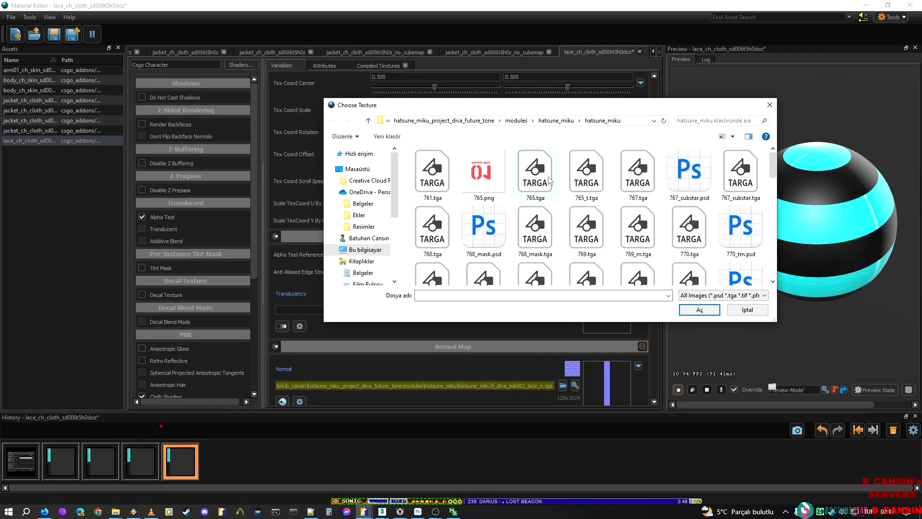
{"action": "left_click", "coordinate": [512, 295]}
{"action": "type", "text": "F_DIVA_MIK001_LACE.psd"}
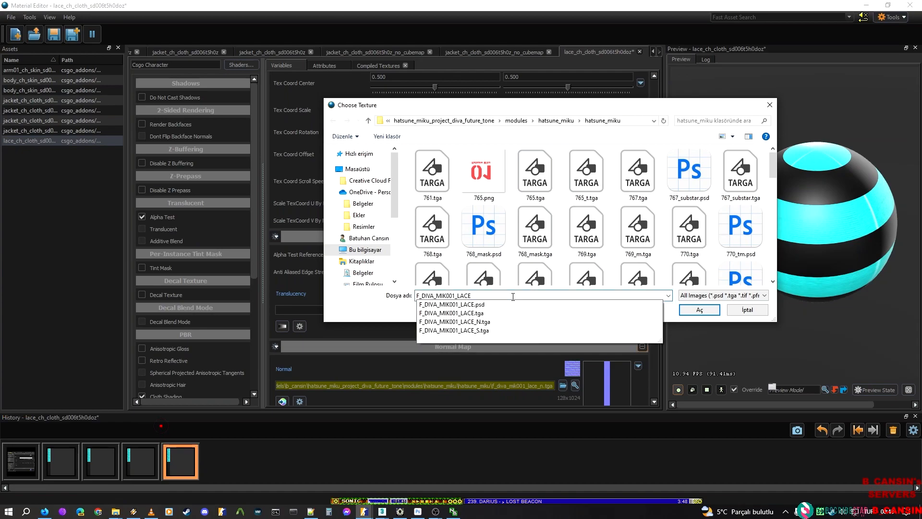
{"action": "key", "text": "Down"}
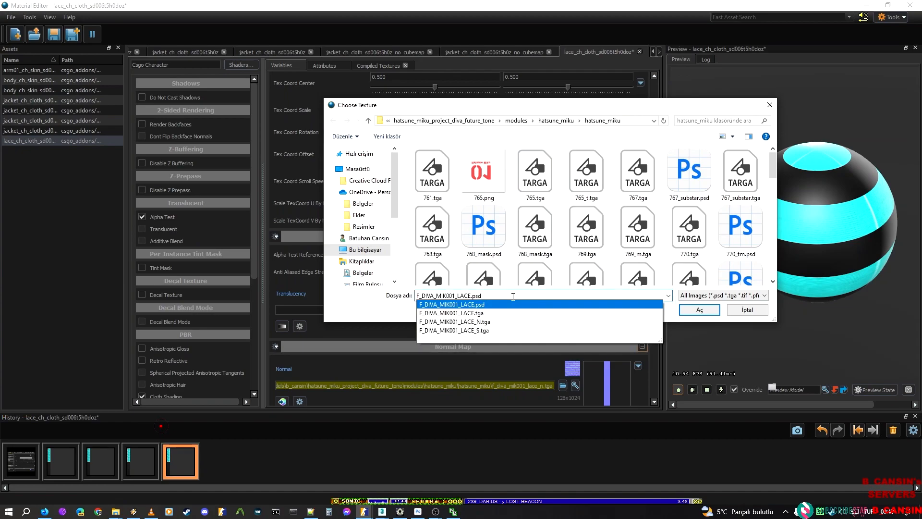
{"action": "key", "text": "Return"}
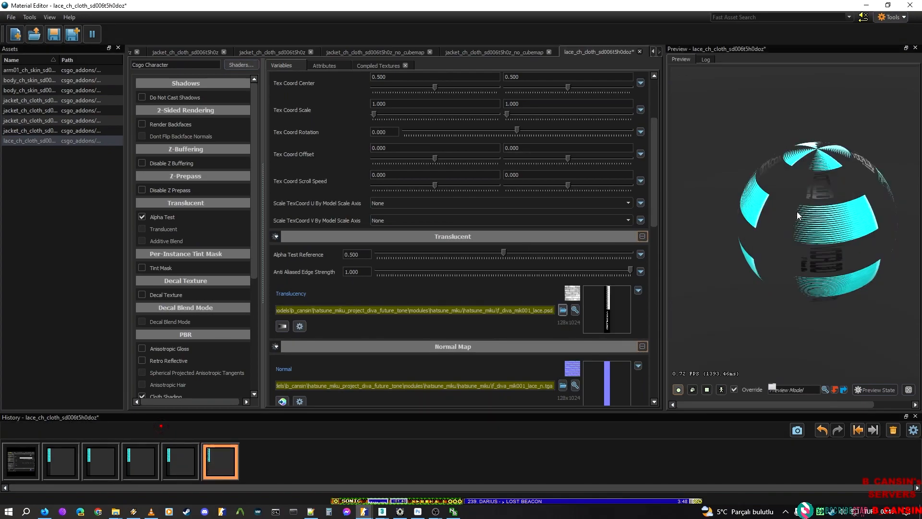
{"action": "key", "text": "ctrl+s"}
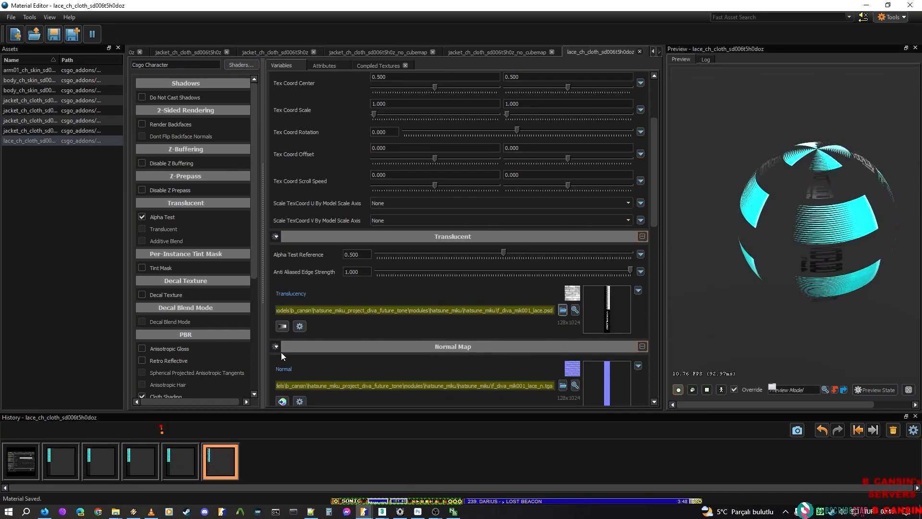
Step: Switch to ModelDoc and examine the lace trim along the jacket hem, armholes and collar from near and far
{"action": "scroll", "coordinate": [199, 287], "scroll_direction": "down", "scroll_amount": 5}
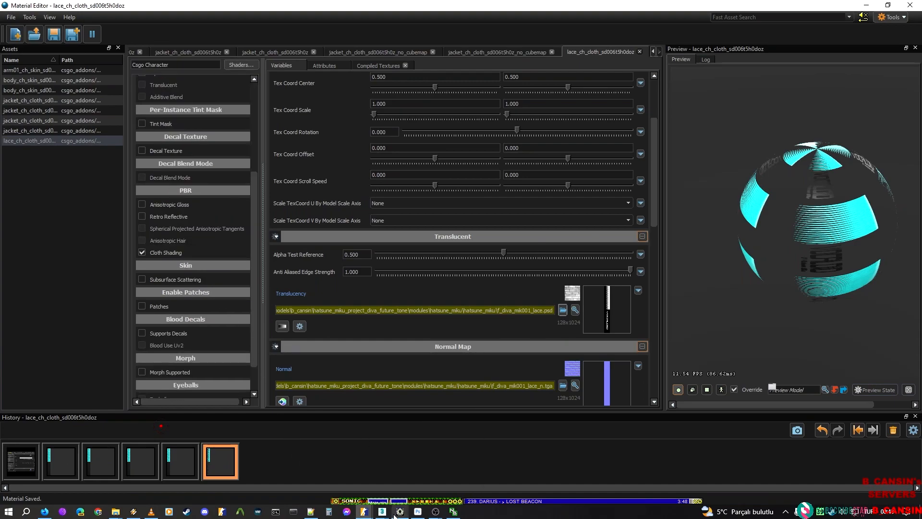
{"action": "left_click", "coordinate": [367, 513]}
{"action": "left_click", "coordinate": [473, 468]}
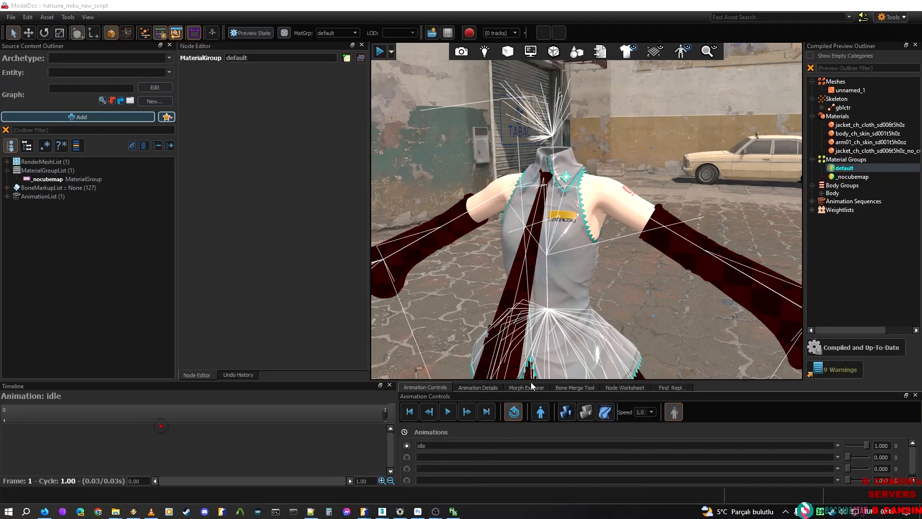
{"action": "right_click_drag", "start_coordinate": [587, 210], "coordinate": [624, 197]}
{"action": "key", "text": "w"}
{"action": "key", "text": "w"}
{"action": "key", "text": "w"}
{"action": "key", "text": "s"}
{"action": "key", "text": "w"}
{"action": "key", "text": "s"}
{"action": "key", "text": "w"}
{"action": "key", "text": "w"}
{"action": "key", "text": "w"}
{"action": "mouse_move", "coordinate": [503, 164]}
{"action": "right_mouse_down"}
{"action": "mouse_move", "coordinate": [504, 154]}
{"action": "mouse_move", "coordinate": [503, 164]}
{"action": "right_mouse_up"}
{"action": "key", "text": "s"}
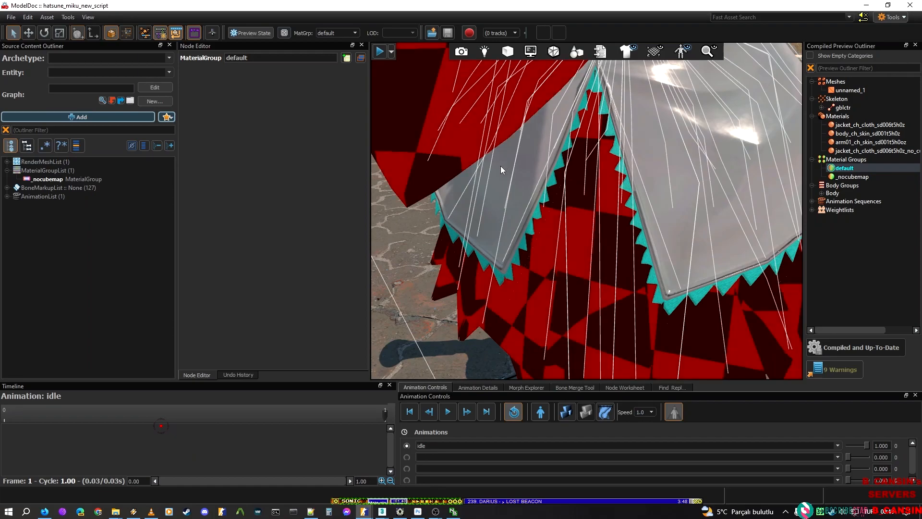
{"action": "key", "text": "s"}
{"action": "mouse_move", "coordinate": [557, 230]}
{"action": "right_mouse_down"}
{"action": "mouse_move", "coordinate": [577, 106]}
{"action": "mouse_move", "coordinate": [634, 153]}
{"action": "mouse_move", "coordinate": [619, 278]}
{"action": "mouse_move", "coordinate": [568, 226]}
{"action": "right_mouse_up"}
{"action": "key", "text": "w"}
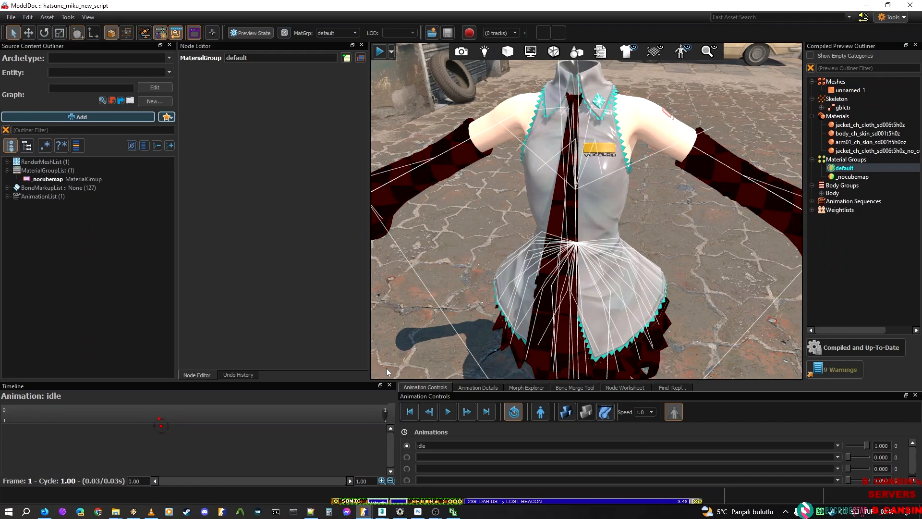
Step: Open F_DIVA_MIK001_LACE_S.tga from the hatsune_miku materials folder in Photoshop
{"action": "mouse_move", "coordinate": [417, 513]}
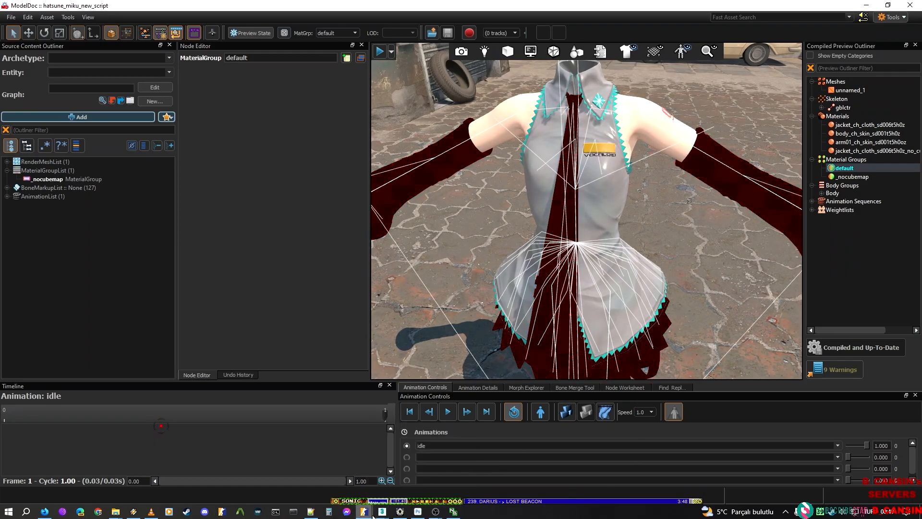
{"action": "left_click", "coordinate": [115, 511]}
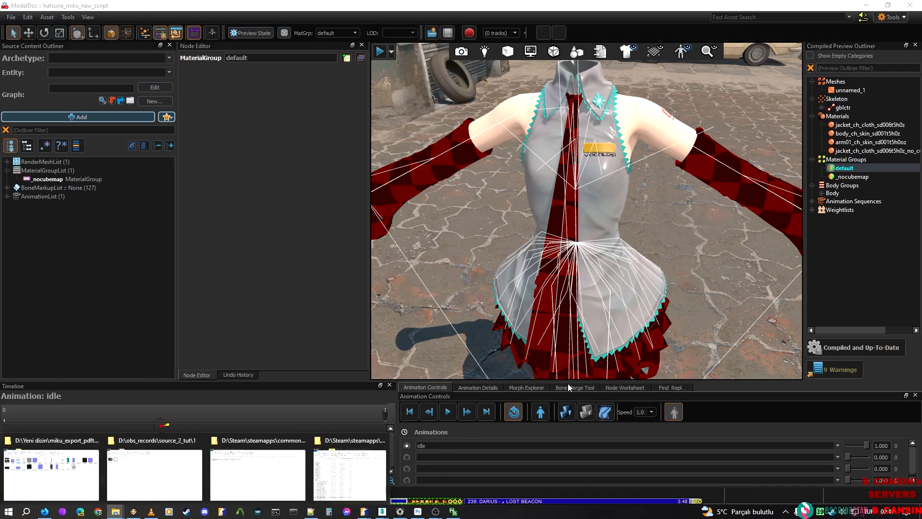
{"action": "left_click", "coordinate": [350, 473]}
{"action": "scroll", "coordinate": [245, 414], "scroll_direction": "down", "scroll_amount": 2}
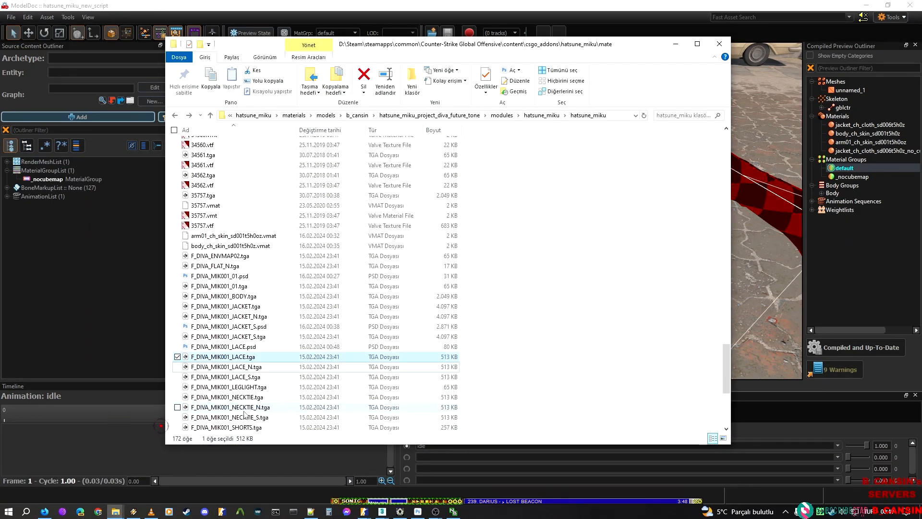
{"action": "left_click", "coordinate": [257, 377]}
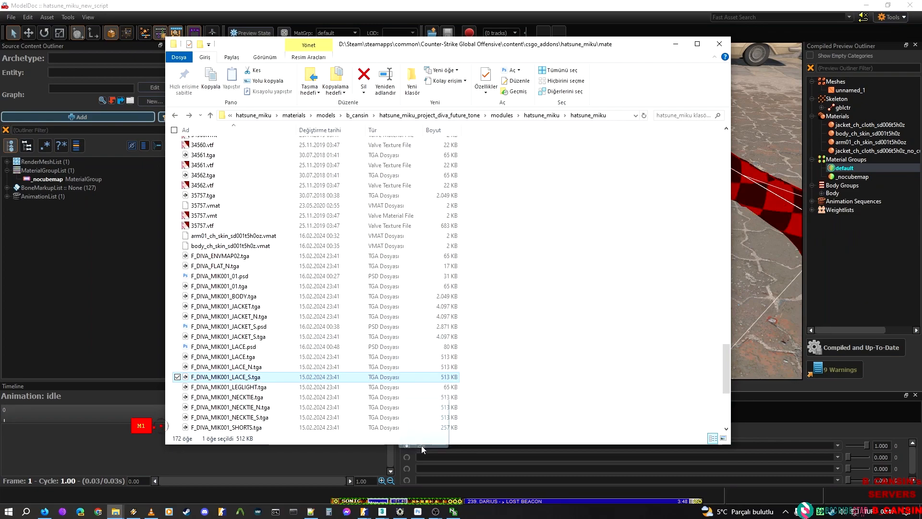
{"action": "left_click", "coordinate": [418, 511]}
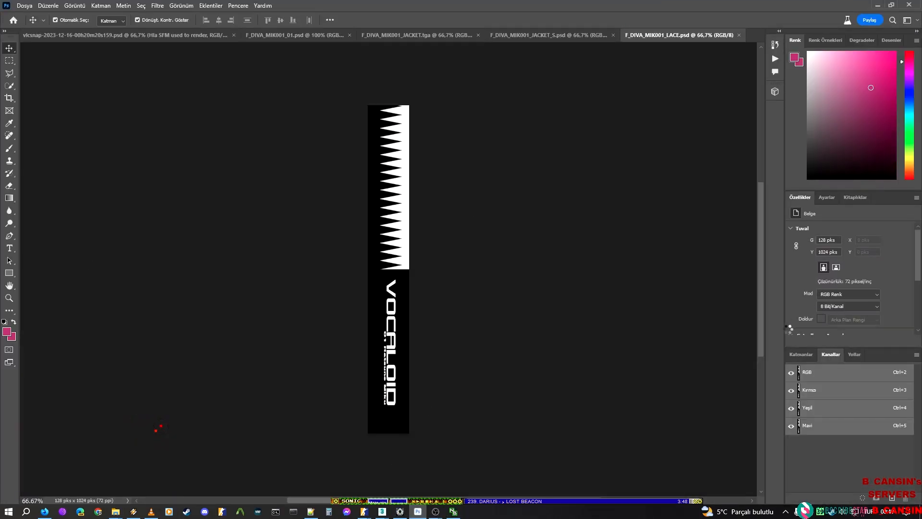
Step: Delete the RGB channels so only Alfa 1 is left, and save the image as F_DIVA_MIK001_LACE_S.psd
{"action": "right_click", "coordinate": [812, 378]}
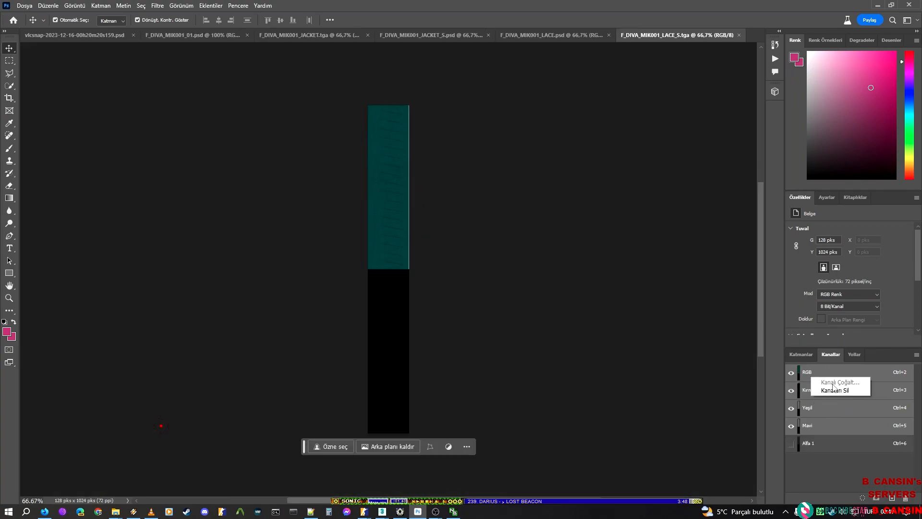
{"action": "left_click", "coordinate": [835, 390]}
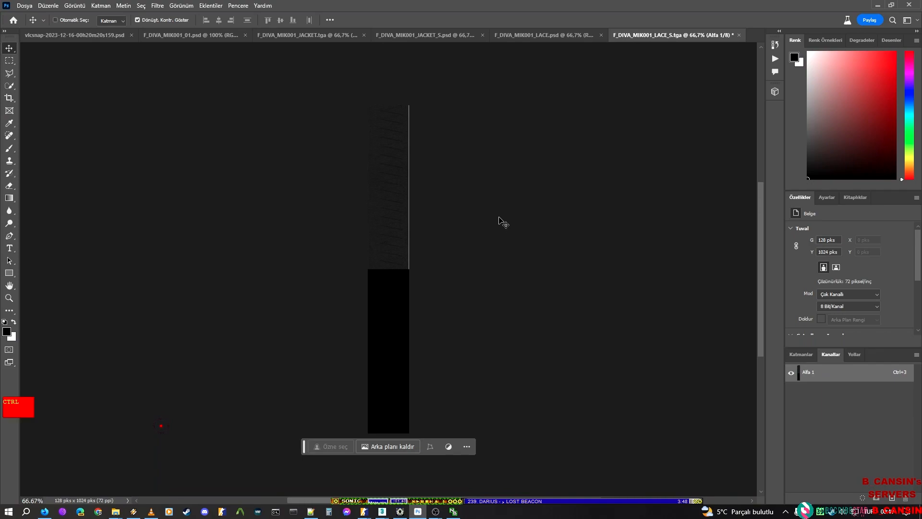
{"action": "key", "text": "ctrl+s"}
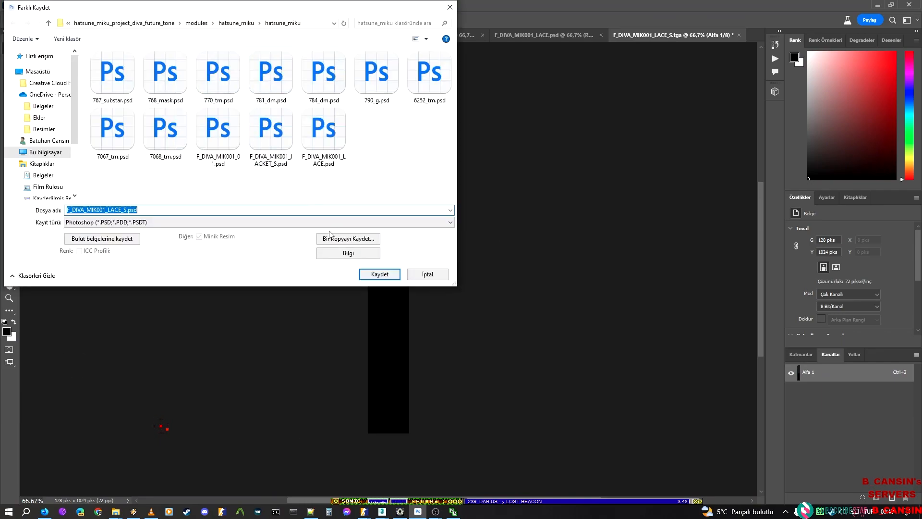
{"action": "left_click", "coordinate": [157, 222]}
{"action": "left_click", "coordinate": [156, 223]}
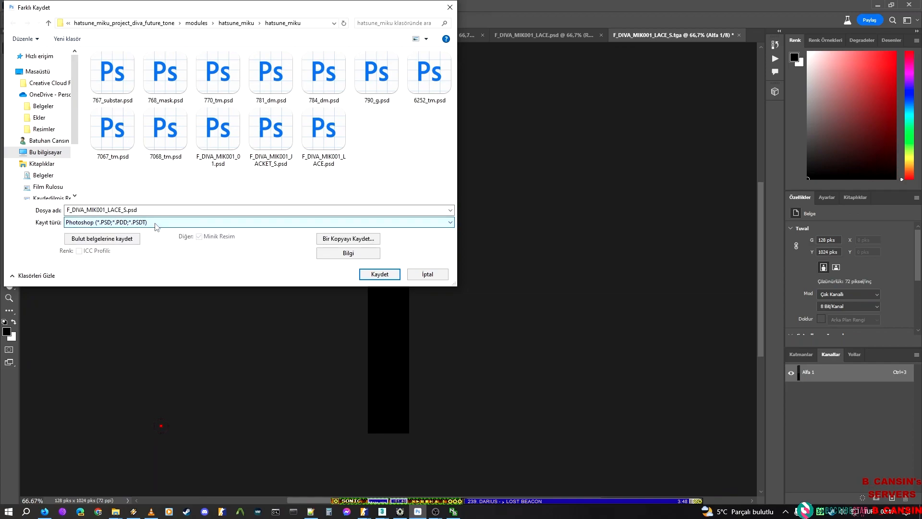
{"action": "left_click", "coordinate": [377, 274]}
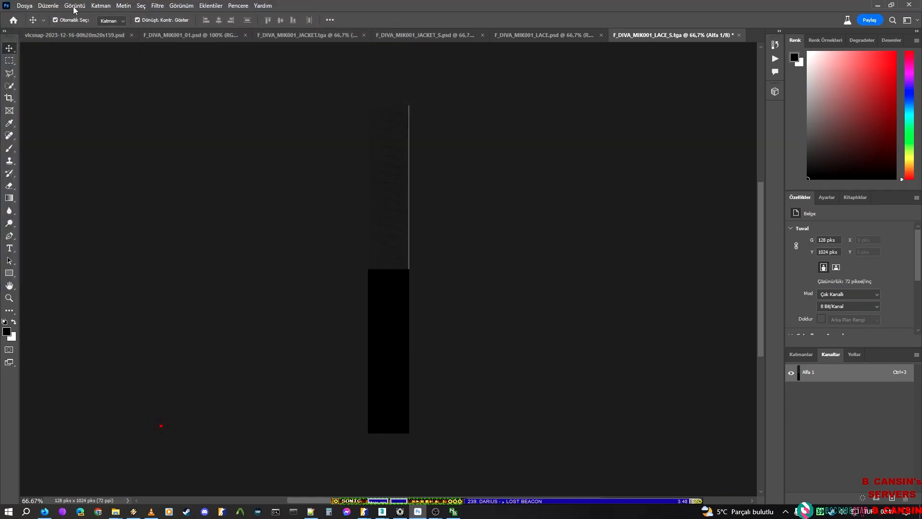
Step: Convert F_DIVA_MIK001_LACE_S.psd through Grayscale to RGB color mode and save it
{"action": "left_click", "coordinate": [75, 7]}
{"action": "left_click", "coordinate": [75, 6]}
{"action": "left_click", "coordinate": [75, 6]}
{"action": "mouse_move", "coordinate": [84, 16]}
{"action": "left_click", "coordinate": [199, 25]}
{"action": "left_click", "coordinate": [75, 6]}
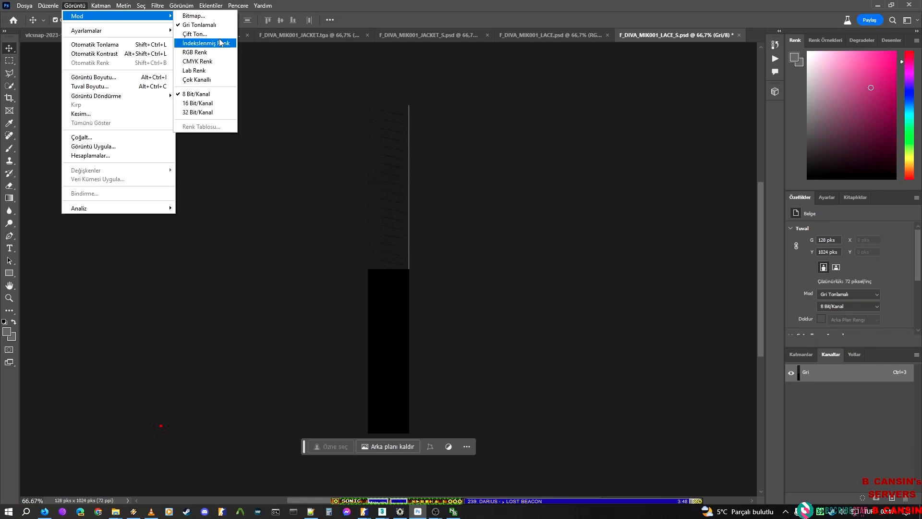
{"action": "left_click", "coordinate": [213, 53]}
{"action": "key", "text": "ctrl+s"}
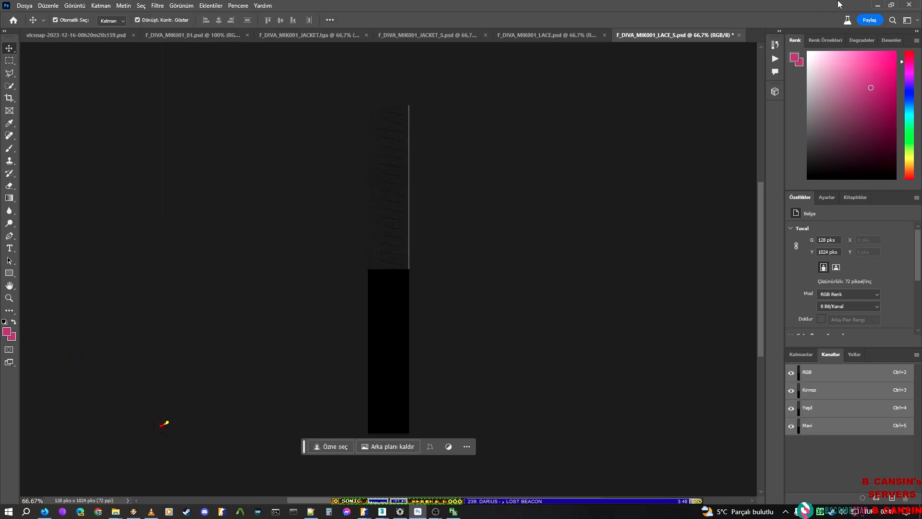
Step: Return to the Material Editor, set the lace material's roughness texture to F_DIVA_MIK001_LACE_S.psd and save the material
{"action": "left_click", "coordinate": [877, 6]}
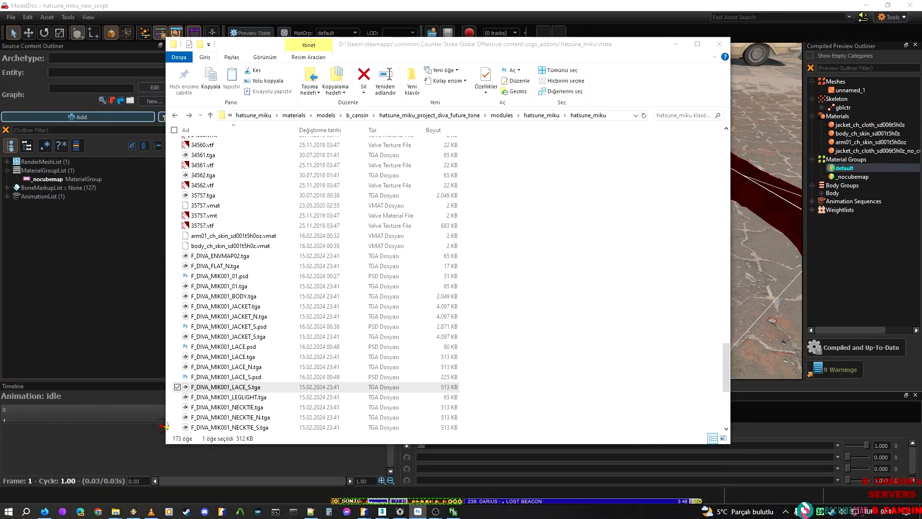
{"action": "left_click", "coordinate": [158, 426]}
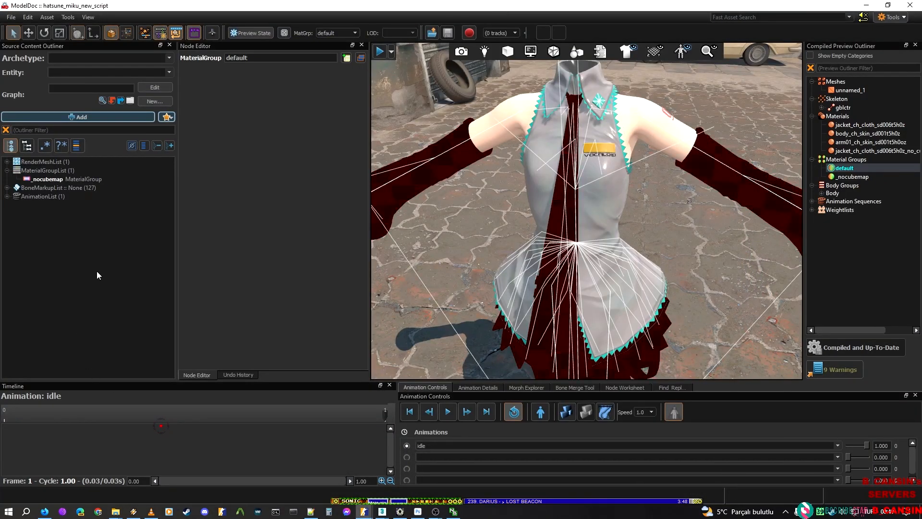
{"action": "left_click", "coordinate": [365, 512]}
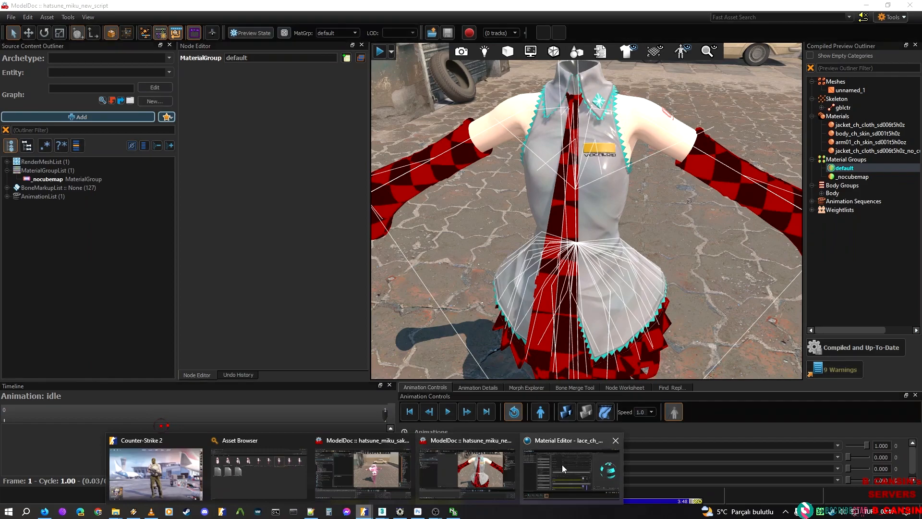
{"action": "left_click", "coordinate": [563, 468]}
{"action": "scroll", "coordinate": [432, 346], "scroll_direction": "down", "scroll_amount": 5}
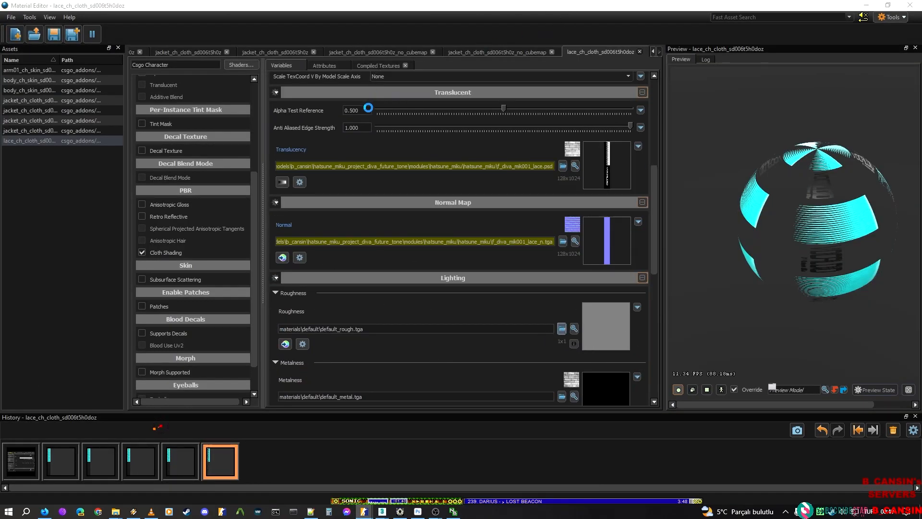
{"action": "left_click", "coordinate": [728, 296]}
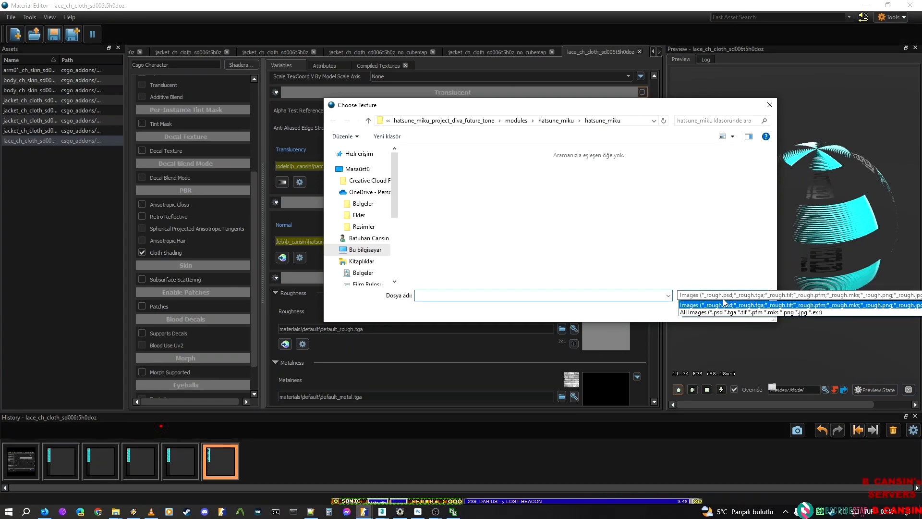
{"action": "left_click", "coordinate": [604, 296]}
{"action": "type", "text": "F_DIVA_MIK001_LACE"}
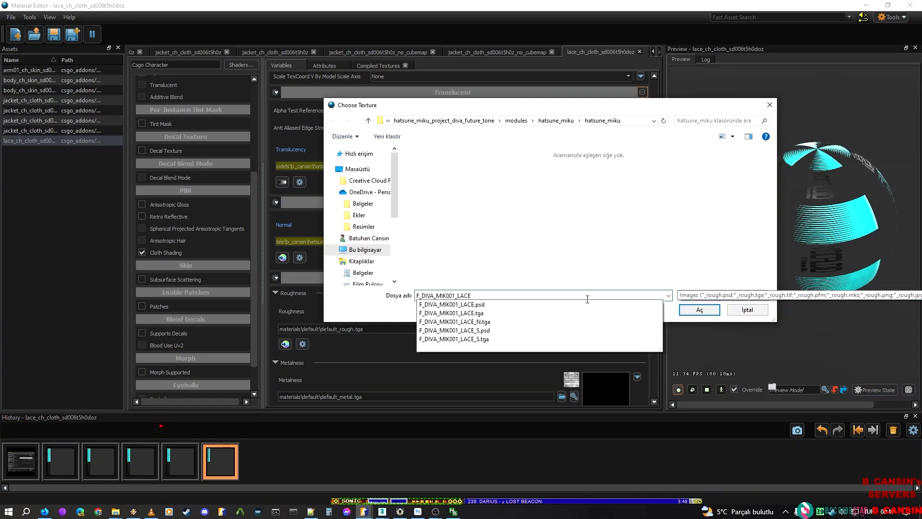
{"action": "left_click", "coordinate": [498, 332]}
{"action": "left_click", "coordinate": [700, 310]}
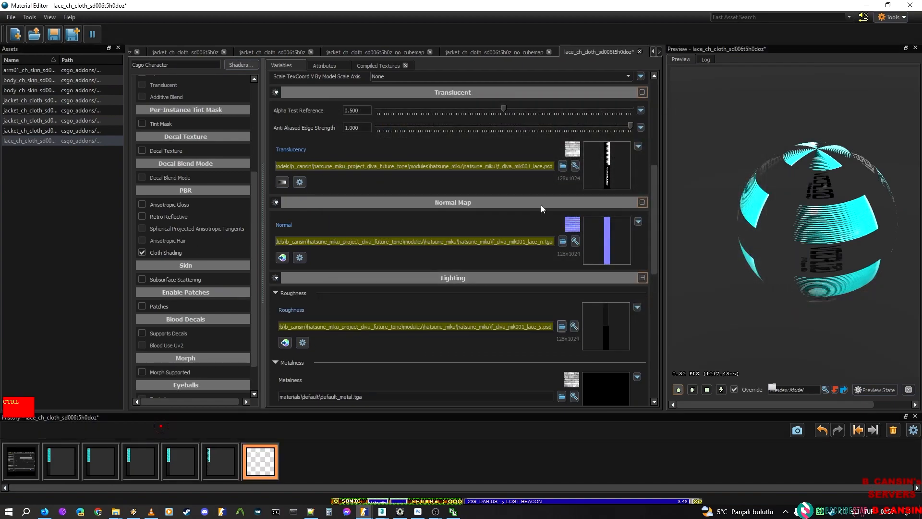
{"action": "key", "text": "ctrl+s"}
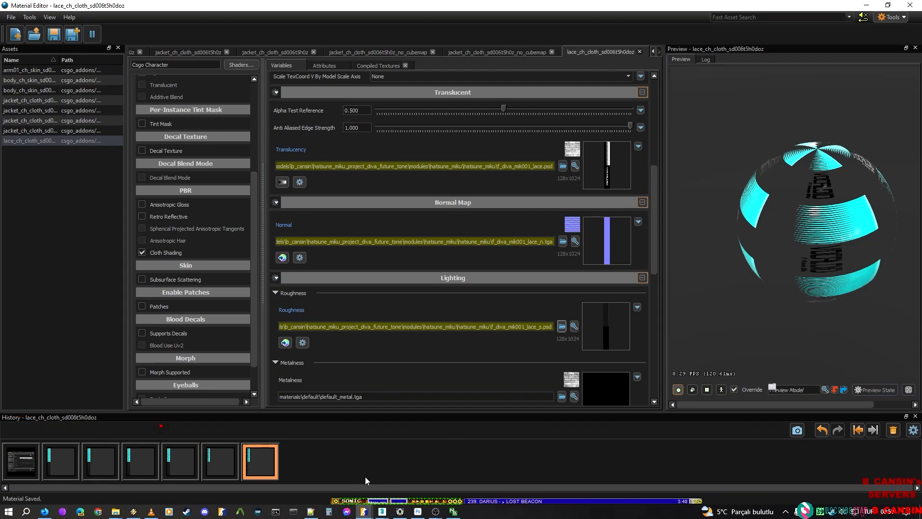
Step: Undo and restore the roughness texture change to compare the lace preview, and save the material with the texture kept
{"action": "mouse_move", "coordinate": [228, 470]}
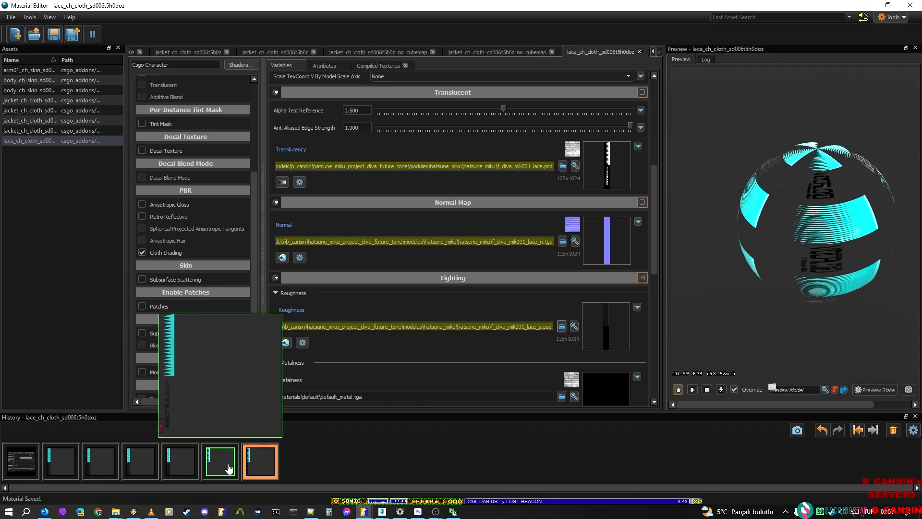
{"action": "key", "text": "ctrl+z"}
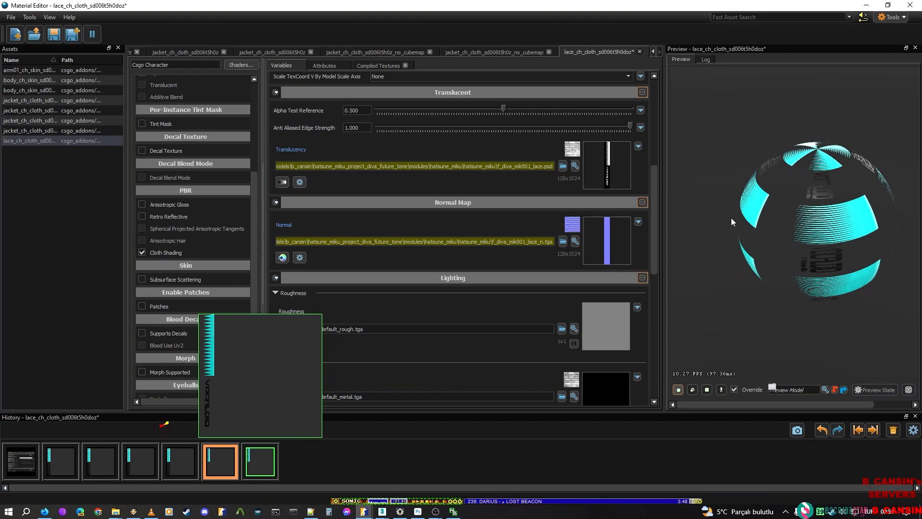
{"action": "key", "text": "ctrl+y"}
{"action": "key", "text": "ctrl+s"}
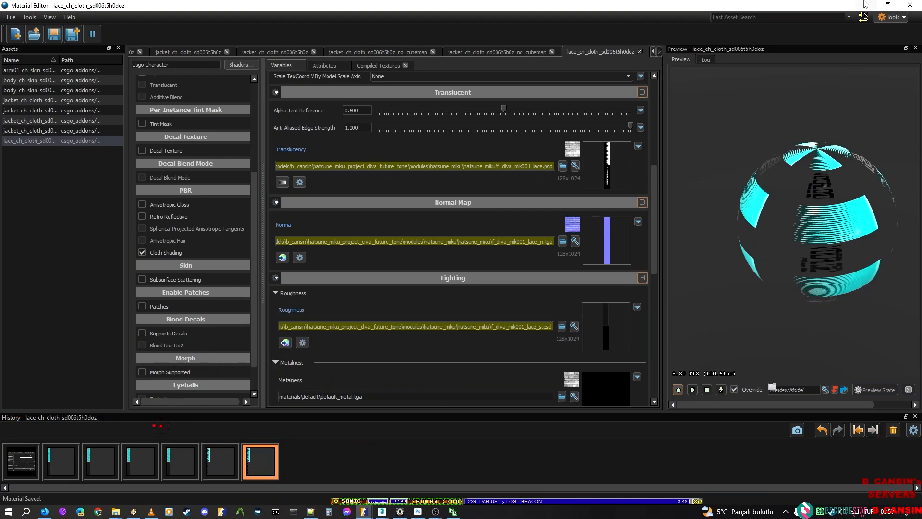
Step: Zoom in on the jacket's chest in ModelDoc and place the Material Editor beside it to compare the lace before and after the roughness change
{"action": "left_click", "coordinate": [866, 4]}
{"action": "right_click_drag", "start_coordinate": [667, 161], "coordinate": [629, 211]}
{"action": "key", "text": "w"}
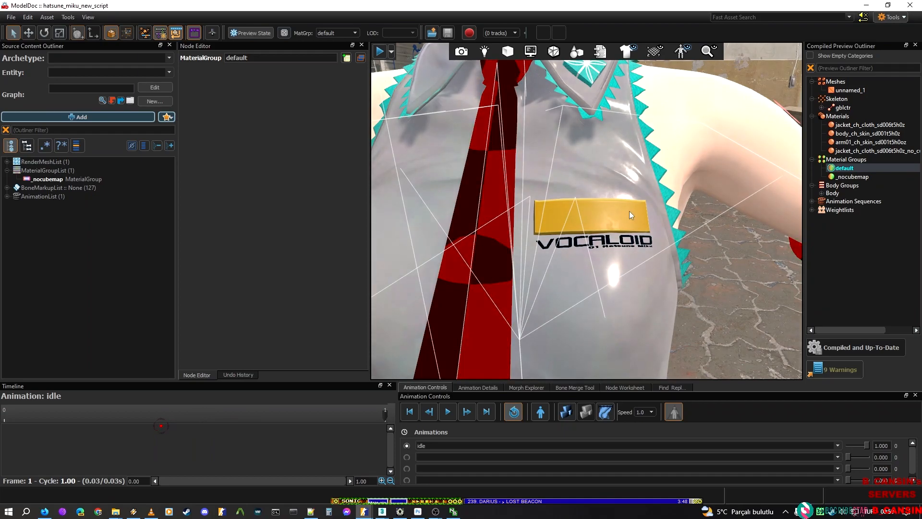
{"action": "key", "text": "alt+Tab"}
{"action": "left_click_drag", "start_coordinate": [660, 7], "coordinate": [267, 17]}
{"action": "mouse_move", "coordinate": [25, 483]}
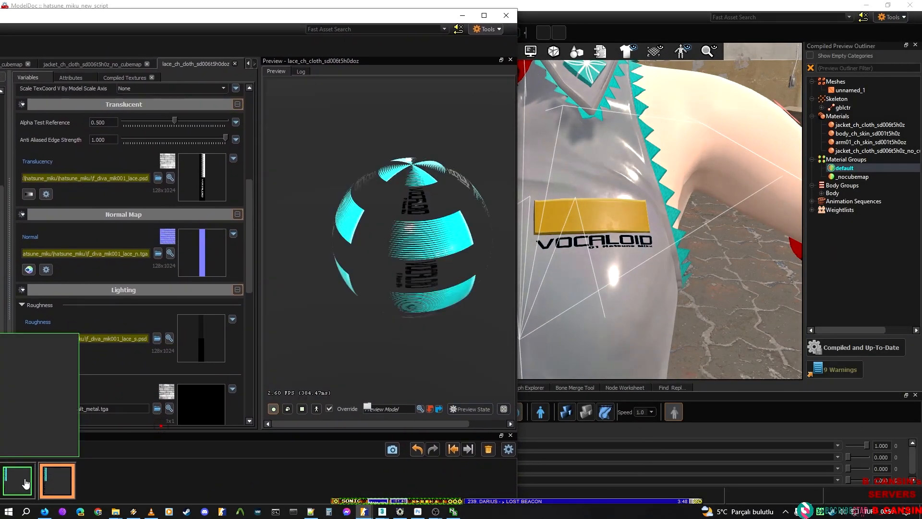
{"action": "mouse_move", "coordinate": [53, 481]}
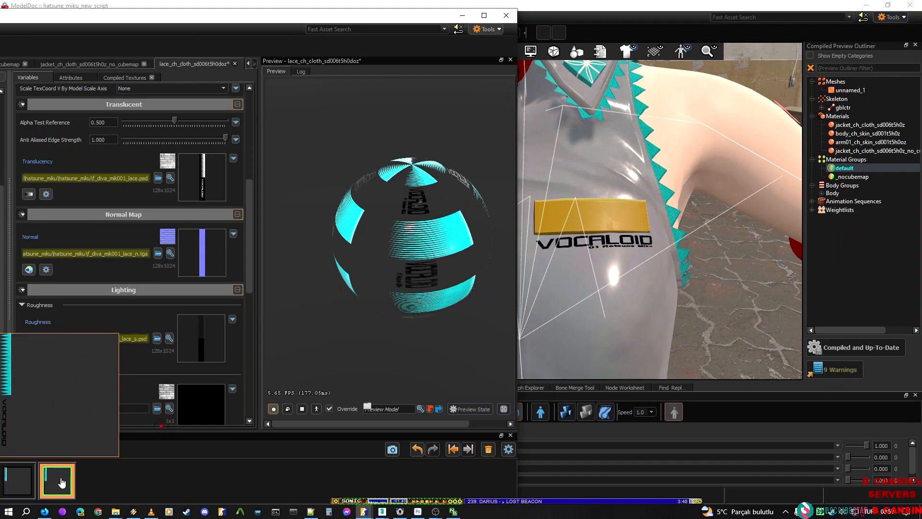
{"action": "key", "text": "ctrl+s"}
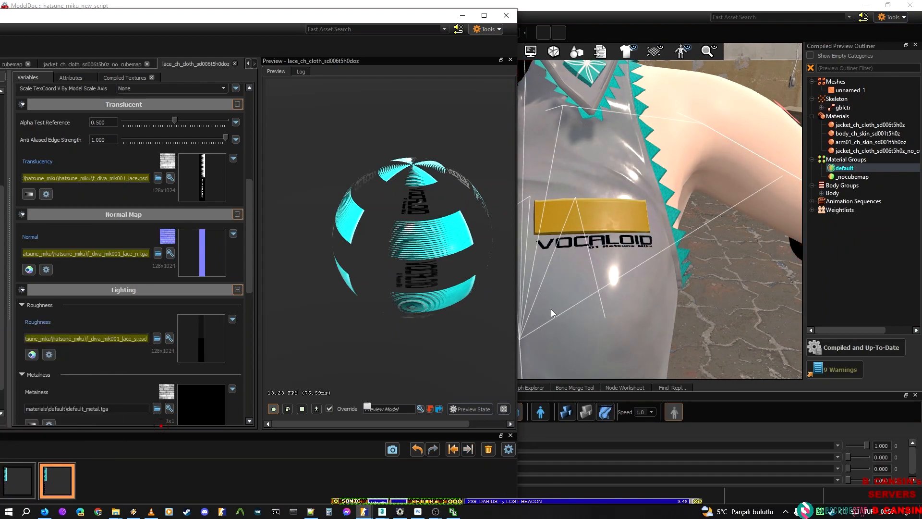
Step: Examine the lace trim around the collar and armhole in ModelDoc from several distances and angles
{"action": "left_click", "coordinate": [551, 310]}
{"action": "right_click_drag", "start_coordinate": [552, 309], "coordinate": [634, 288]}
{"action": "key", "text": "s"}
{"action": "key", "text": "w"}
{"action": "key", "text": "s"}
{"action": "key", "text": "s"}
{"action": "key", "text": "d"}
{"action": "key", "text": "w"}
{"action": "key", "text": "w"}
{"action": "key", "text": "w"}
Step: Return to the maximized Material Editor and save a copy of the lace material as lace_ch_cloth_sd006t5h0doz_no_cubemap.vmat
{"action": "key", "text": "alt+Tab"}
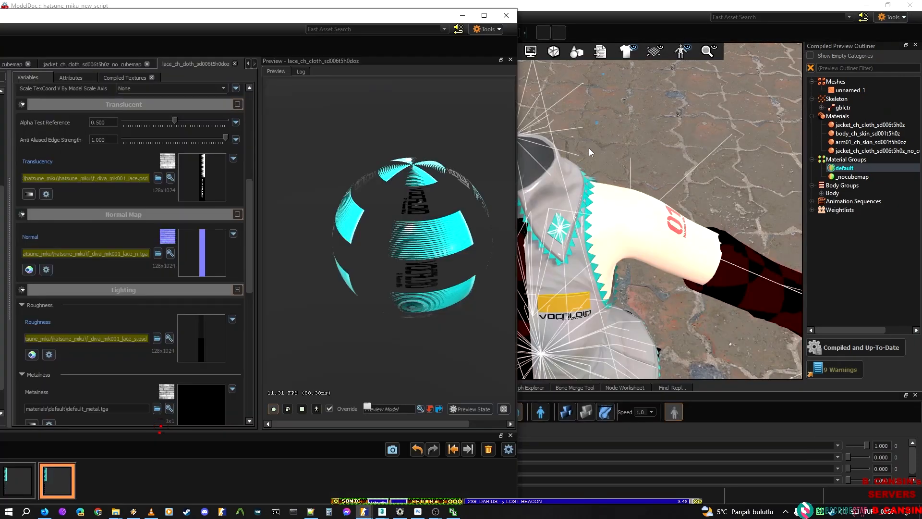
{"action": "left_click_drag", "start_coordinate": [354, 14], "coordinate": [562, 0]}
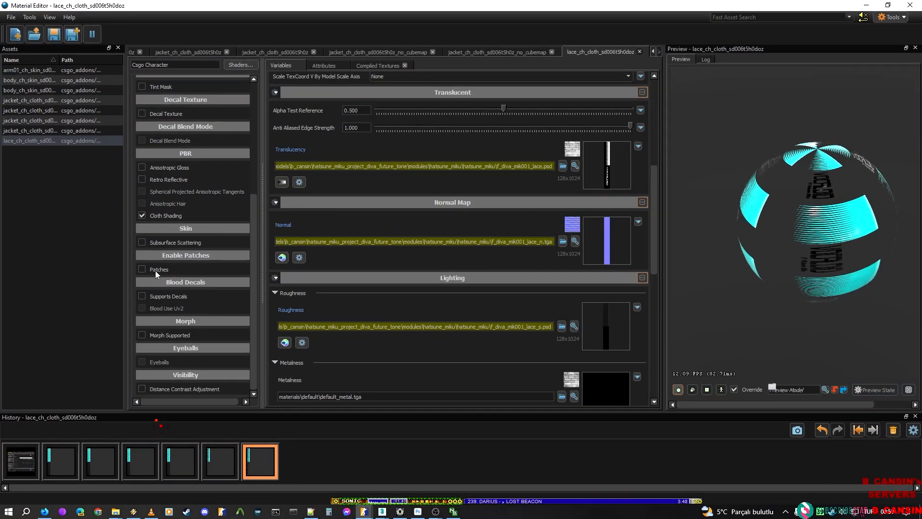
{"action": "right_click", "coordinate": [53, 140]}
{"action": "left_click", "coordinate": [125, 189]}
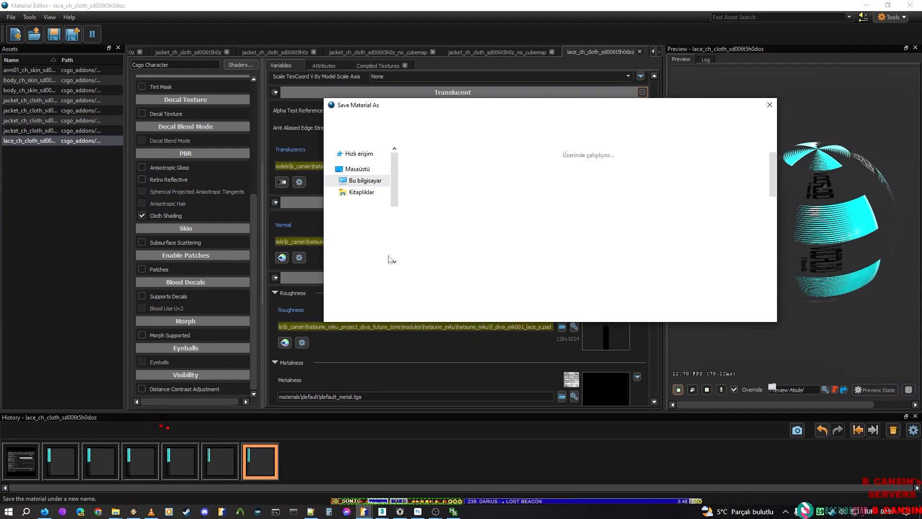
{"action": "left_click", "coordinate": [460, 277]}
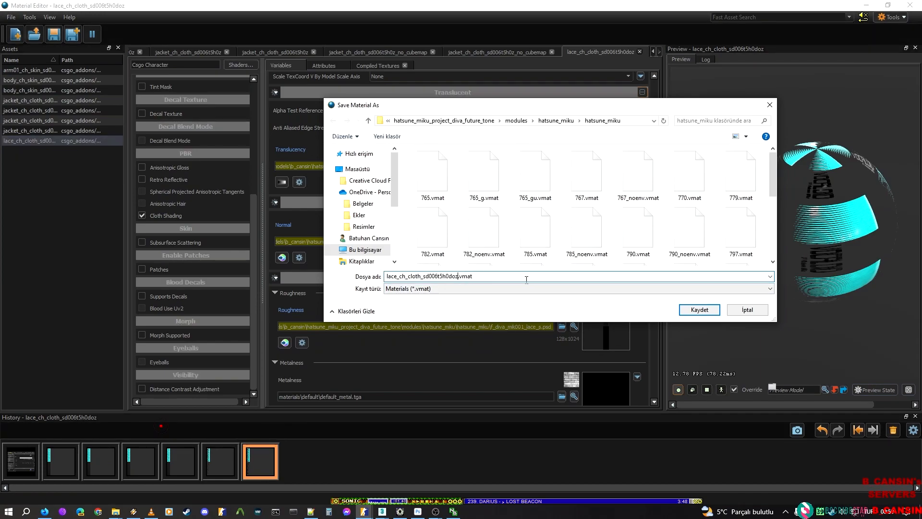
{"action": "type", "text": "_no_cubemap"}
{"action": "key", "text": "Return"}
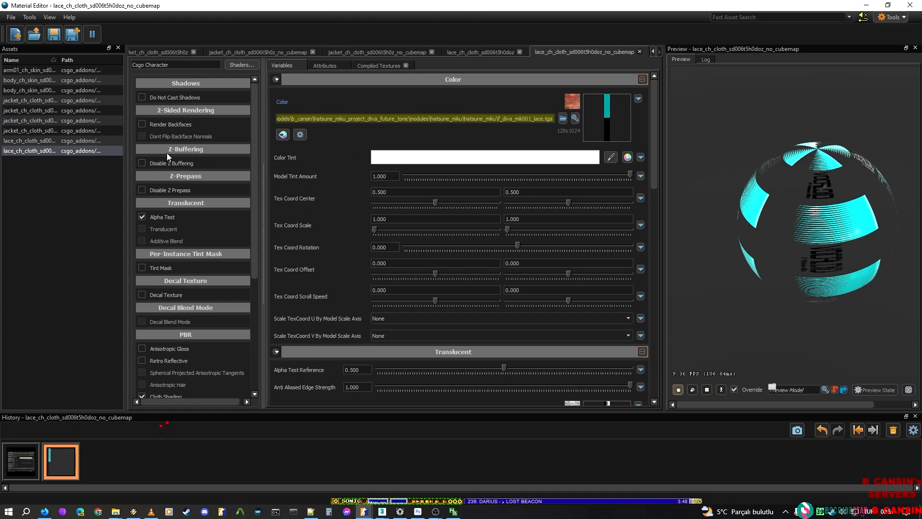
Step: Review the no-cubemap lace material's feature options and texture slots, and switch its shader to Csgo Complex
{"action": "scroll", "coordinate": [151, 304], "scroll_direction": "down", "scroll_amount": 5}
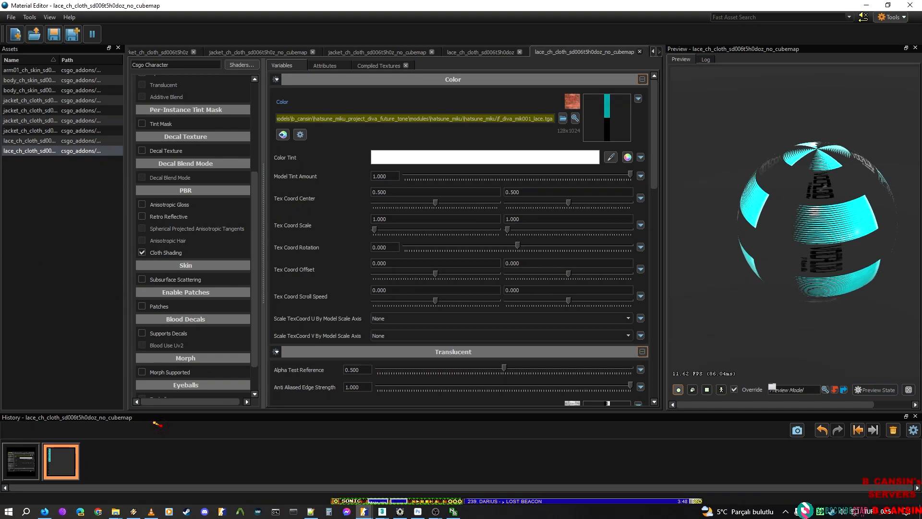
{"action": "scroll", "coordinate": [319, 274], "scroll_direction": "down", "scroll_amount": 4}
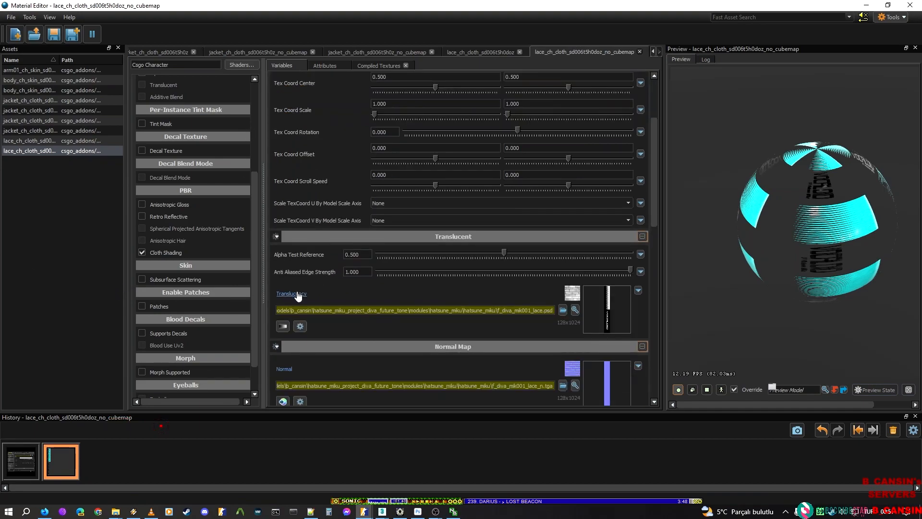
{"action": "scroll", "coordinate": [439, 324], "scroll_direction": "down", "scroll_amount": 4}
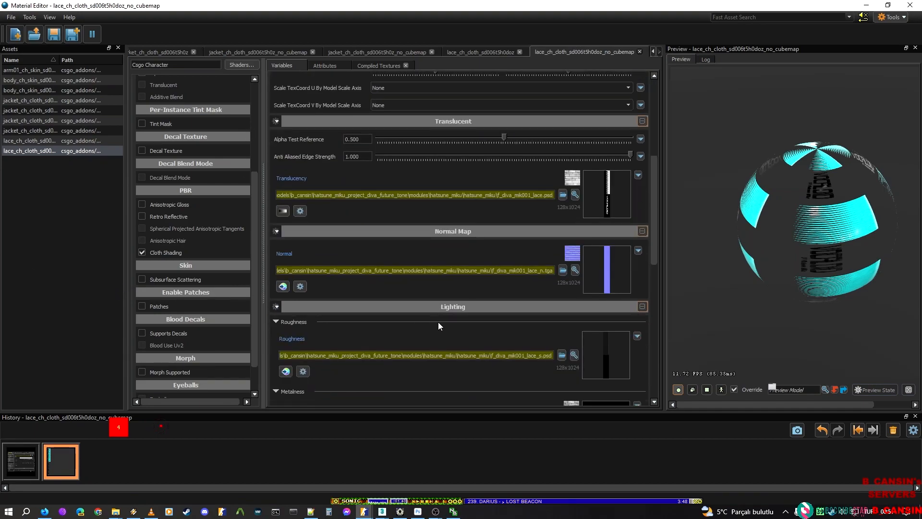
{"action": "scroll", "coordinate": [439, 321], "scroll_direction": "down", "scroll_amount": 5}
{"action": "scroll", "coordinate": [175, 330], "scroll_direction": "up", "scroll_amount": 1}
{"action": "scroll", "coordinate": [159, 201], "scroll_direction": "up", "scroll_amount": 2}
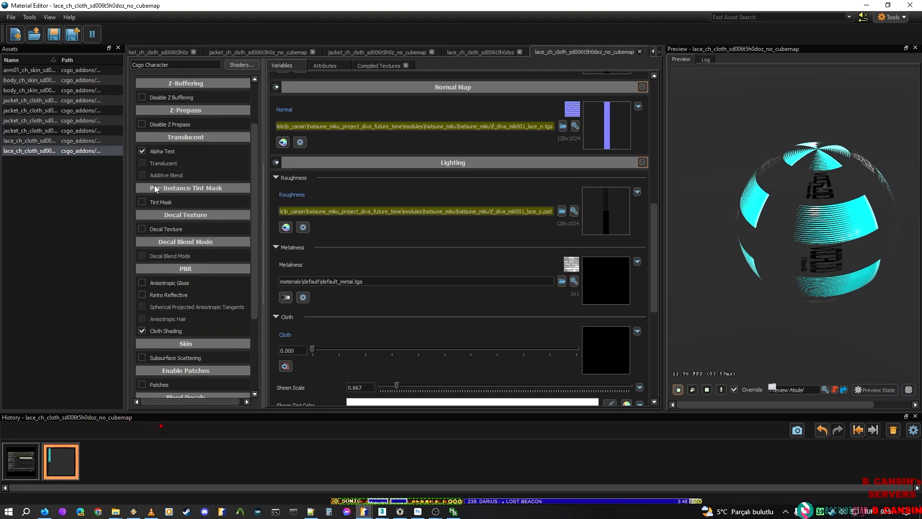
{"action": "scroll", "coordinate": [182, 206], "scroll_direction": "down", "scroll_amount": 4}
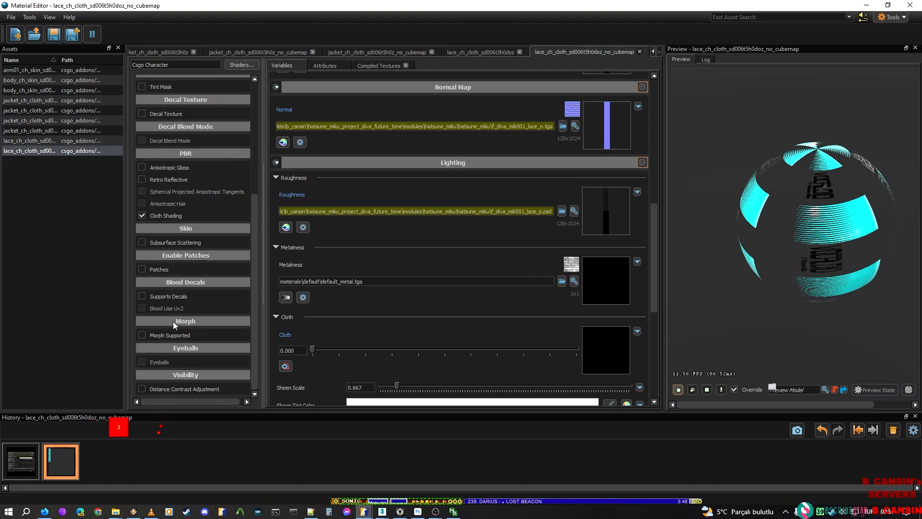
{"action": "left_click", "coordinate": [244, 66]}
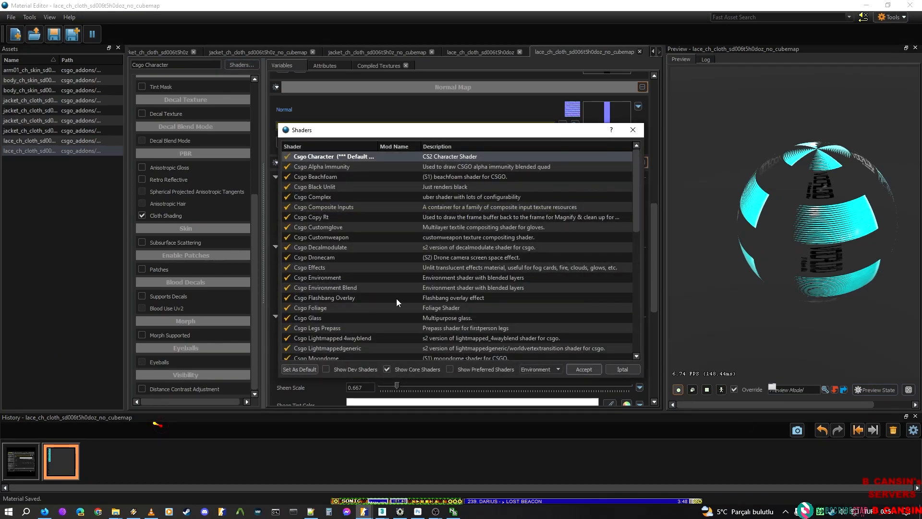
{"action": "left_click", "coordinate": [312, 196]}
{"action": "left_click", "coordinate": [584, 369]}
Step: Enable a detail texture in Mod2X mode for the no-cubemap lace material
{"action": "scroll", "coordinate": [404, 260], "scroll_direction": "down", "scroll_amount": 1}
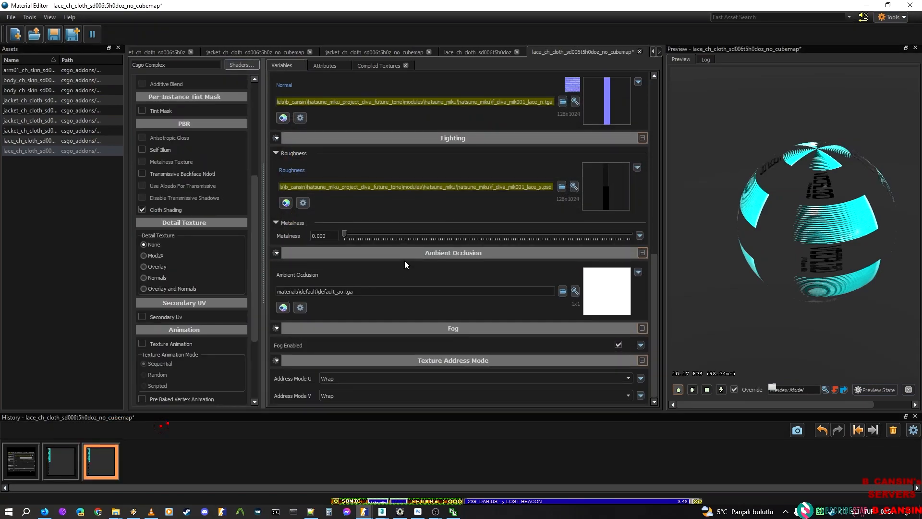
{"action": "scroll", "coordinate": [170, 356], "scroll_direction": "down", "scroll_amount": 4}
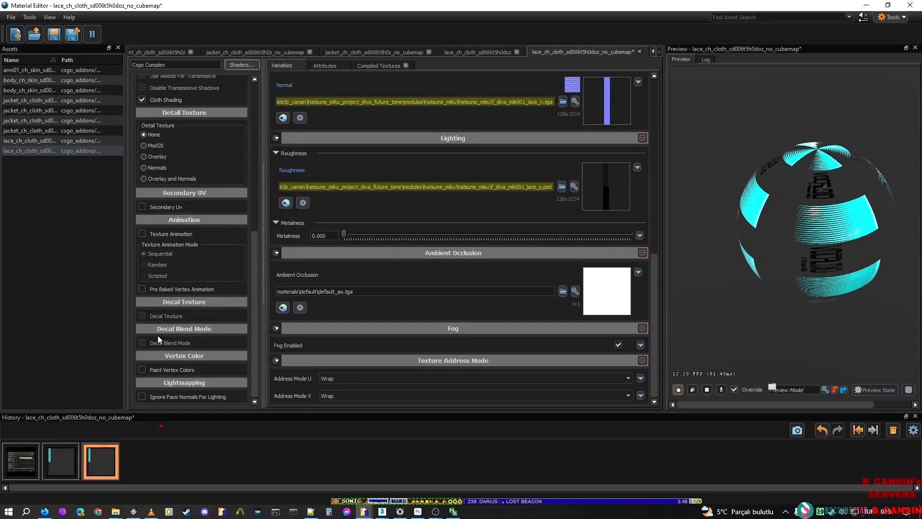
{"action": "left_click", "coordinate": [152, 146]}
{"action": "left_click_drag", "start_coordinate": [737, 6], "coordinate": [711, 1]}
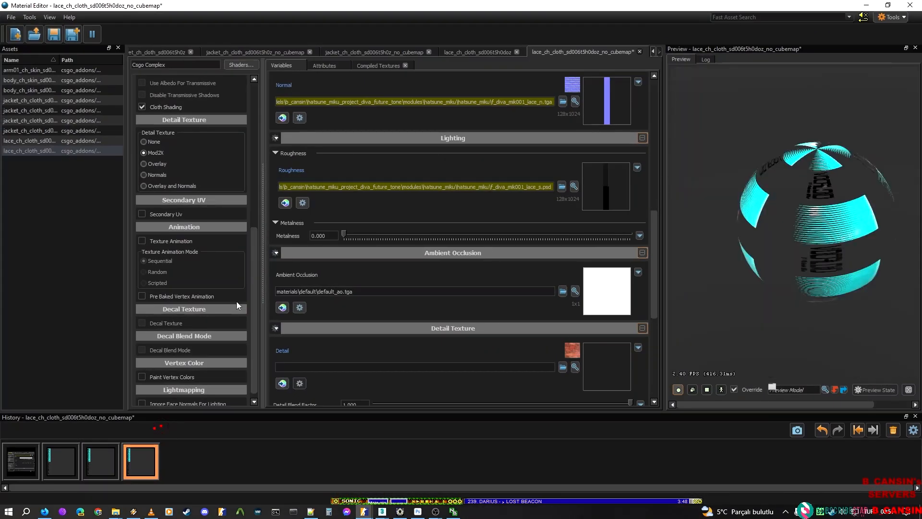
Step: Load F_DIVA_MIK001_LACE_S.tga as the lace material's detail texture
{"action": "scroll", "coordinate": [494, 299], "scroll_direction": "down", "scroll_amount": 3}
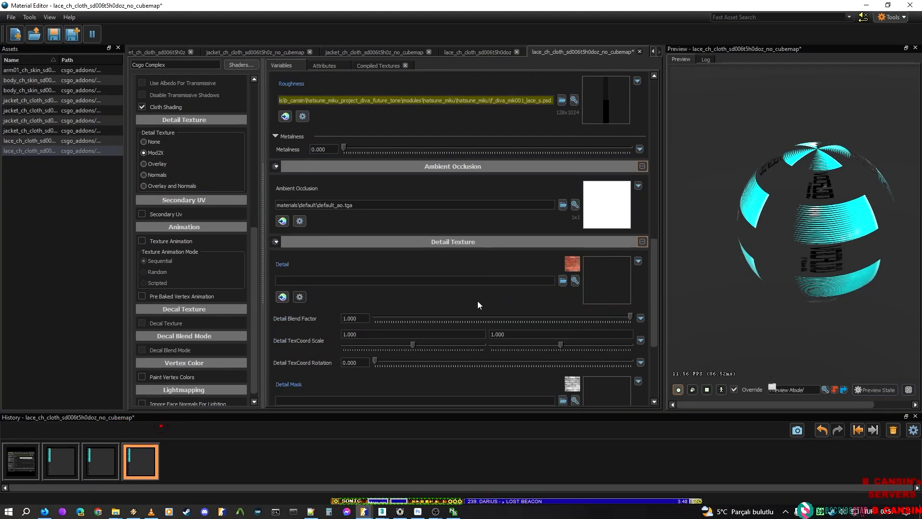
{"action": "scroll", "coordinate": [440, 258], "scroll_direction": "down", "scroll_amount": 4}
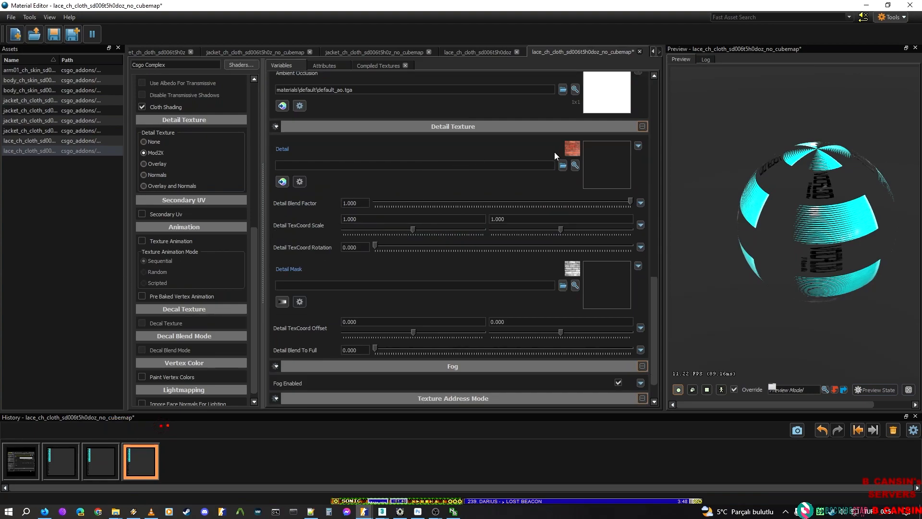
{"action": "left_click", "coordinate": [561, 166]}
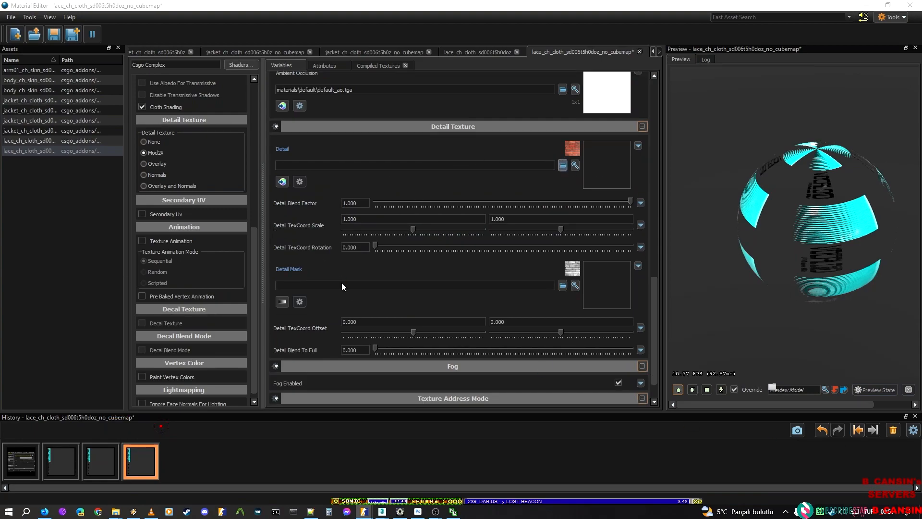
{"action": "type", "text": "F_DIVA_MIK001_LACE"}
{"action": "key", "text": "Down"}
{"action": "key", "text": "Down"}
{"action": "key", "text": "Down"}
{"action": "key", "text": "Down"}
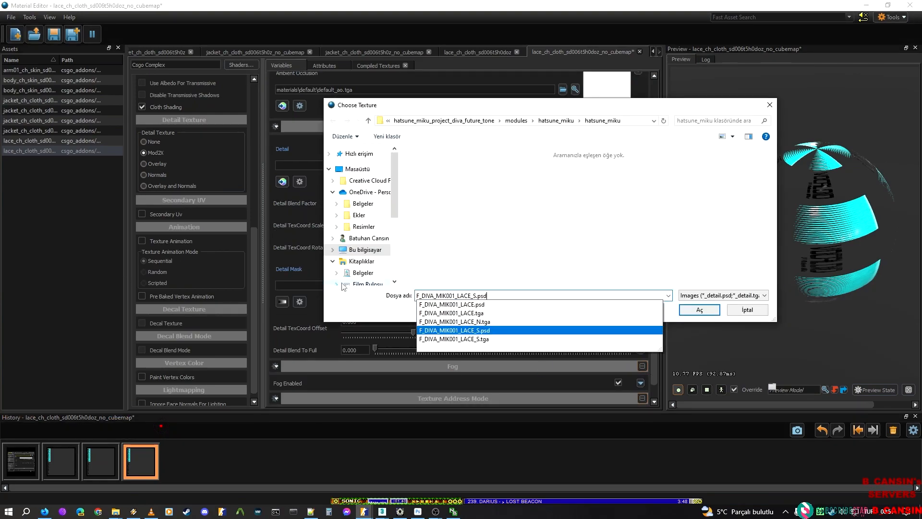
{"action": "key", "text": "Down"}
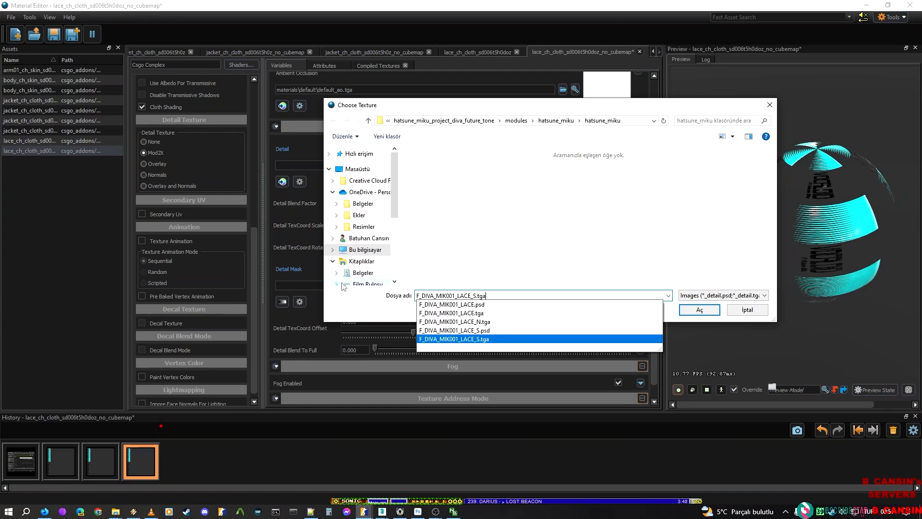
{"action": "key", "text": "Return"}
{"action": "key", "text": "Return"}
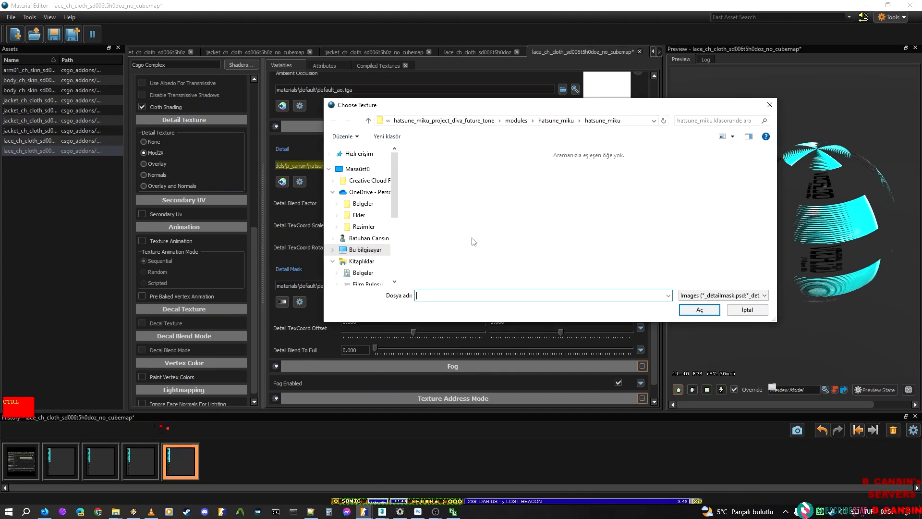
Step: Load F_DIVA_MIK001_LACE_S.psd as the lace material's detail mask
{"action": "type", "text": "F_DIVA_MIK001_LACE"}
{"action": "key", "text": "Down"}
{"action": "key", "text": "Down"}
{"action": "key", "text": "Down"}
{"action": "key", "text": "Down"}
{"action": "key", "text": "Return"}
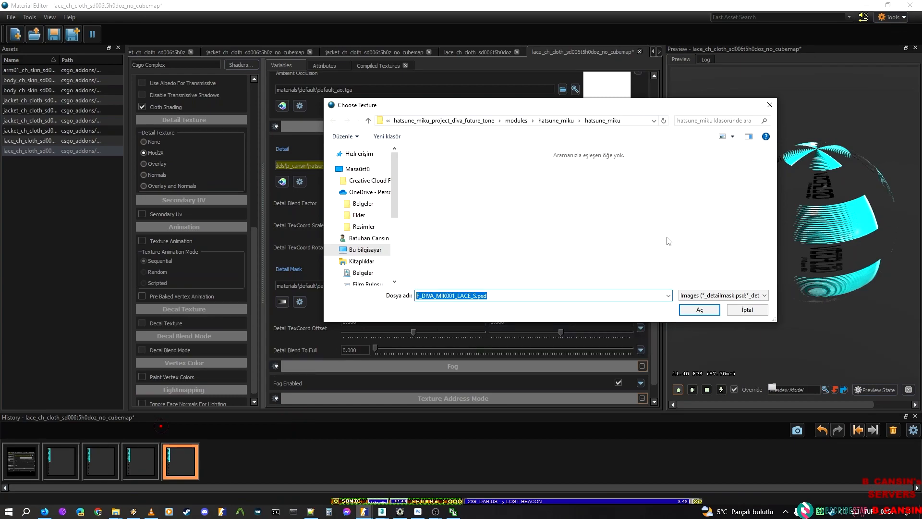
{"action": "key", "text": "Return"}
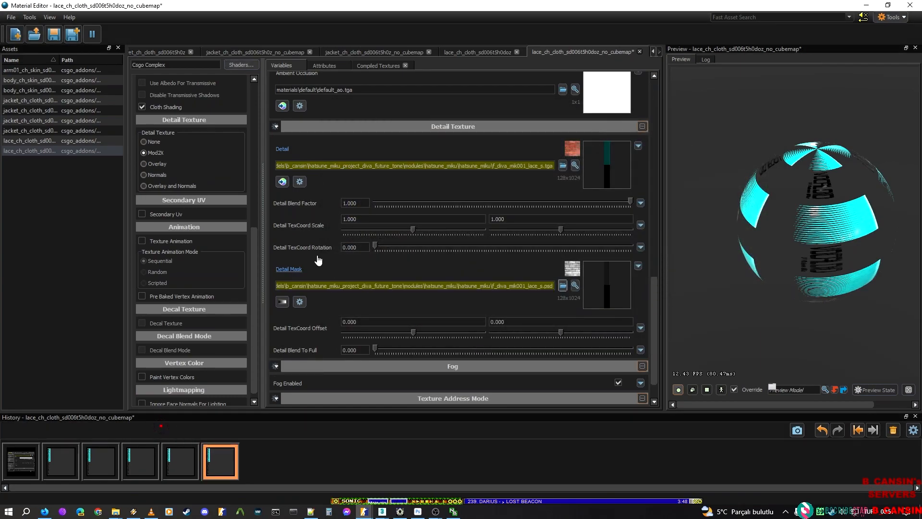
Step: Compare the lace preview up close without and with the detail textures, and set the detail texture mode to Overlay
{"action": "right_click_drag", "start_coordinate": [844, 235], "coordinate": [867, 240]}
{"action": "key", "text": "w"}
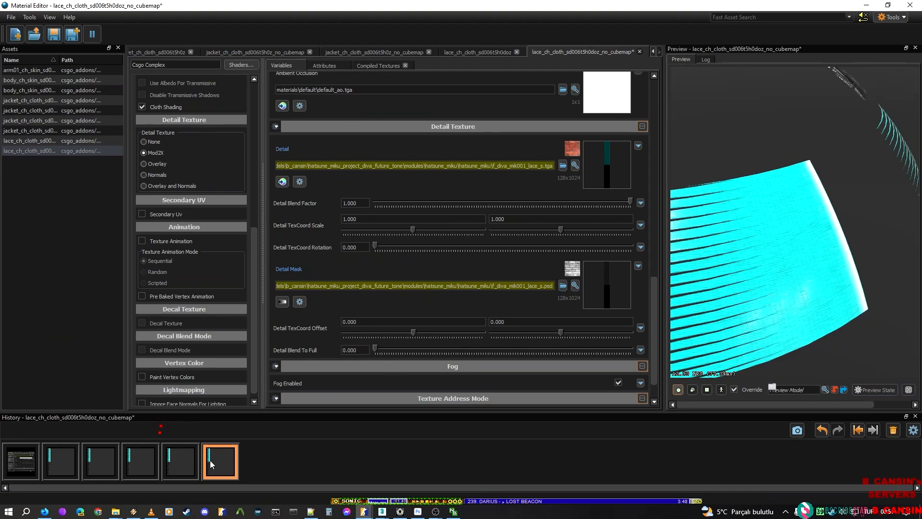
{"action": "mouse_move", "coordinate": [152, 472]}
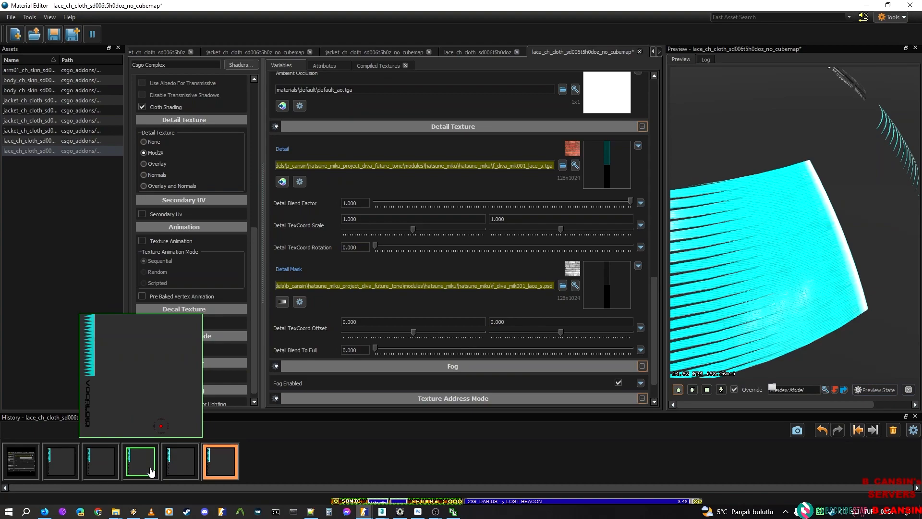
{"action": "left_click", "coordinate": [151, 472]}
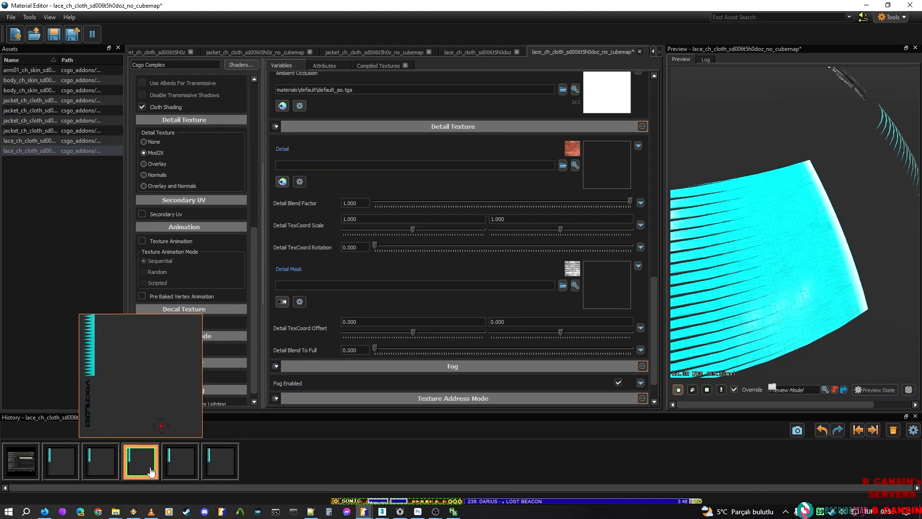
{"action": "left_click", "coordinate": [210, 460]}
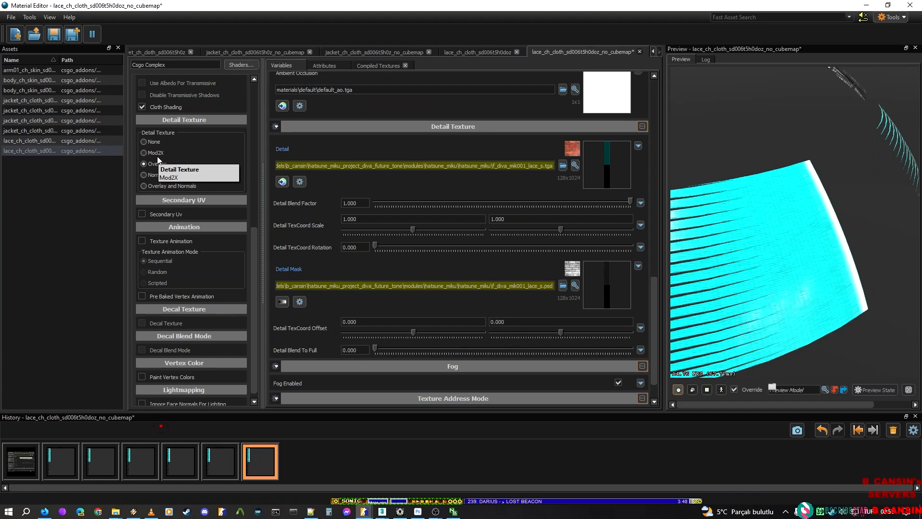
{"action": "left_click", "coordinate": [157, 157]}
{"action": "left_click", "coordinate": [157, 163]}
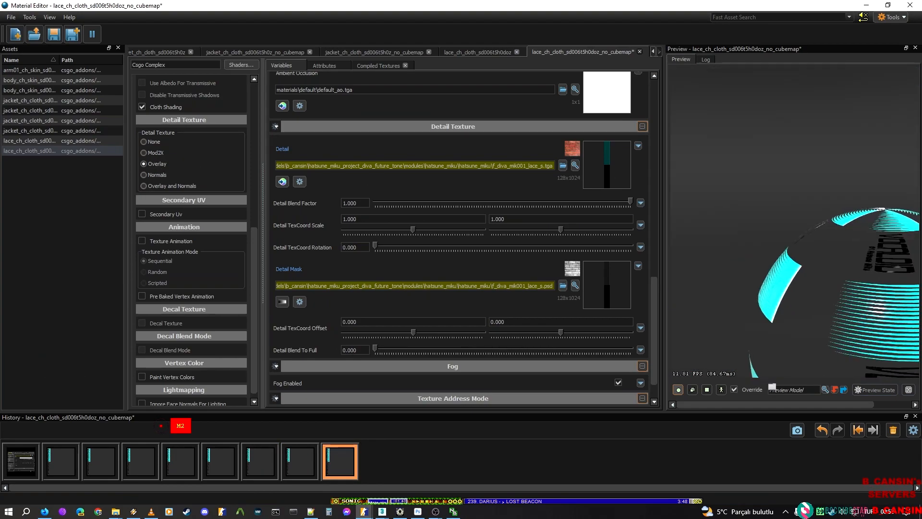
Step: Uncover ModelDoc behind the Material Editor and examine the yellow tag and VOCALOID lettering on the jacket's chest against the material preview
{"action": "left_click_drag", "start_coordinate": [698, 3], "coordinate": [278, 47]}
{"action": "key", "text": "w"}
{"action": "right_click_drag", "start_coordinate": [572, 289], "coordinate": [561, 269]}
{"action": "key", "text": "s"}
{"action": "key", "text": "s"}
{"action": "key", "text": "w"}
{"action": "key", "text": "s"}
{"action": "key", "text": "w"}
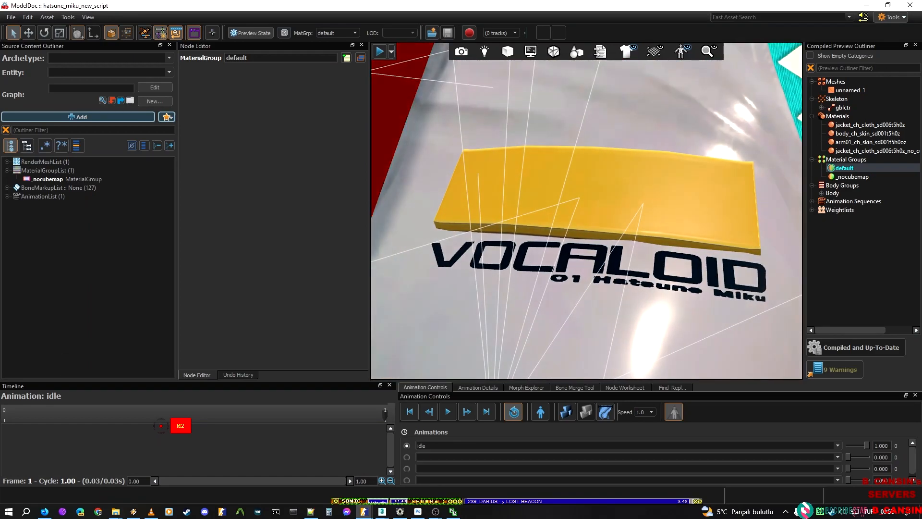
{"action": "key", "text": "alt+Tab"}
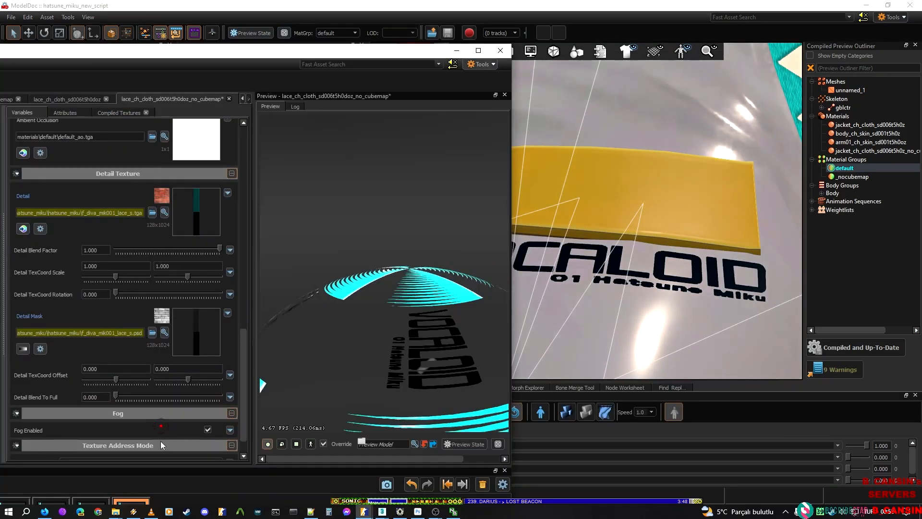
{"action": "left_click_drag", "start_coordinate": [256, 55], "coordinate": [328, 39]}
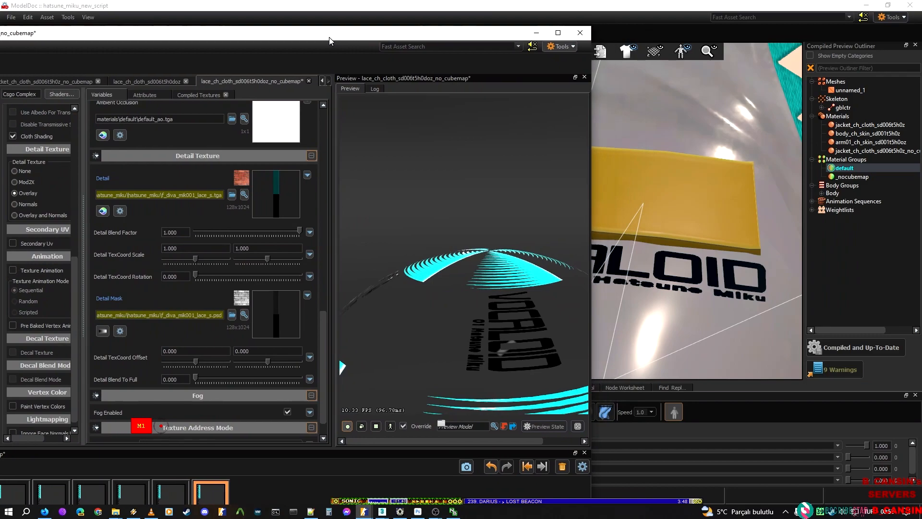
Step: Compare the Mod2X and Overlay detail texture modes against the ModelDoc view, and save the lace material with Overlay
{"action": "left_click", "coordinate": [20, 183]}
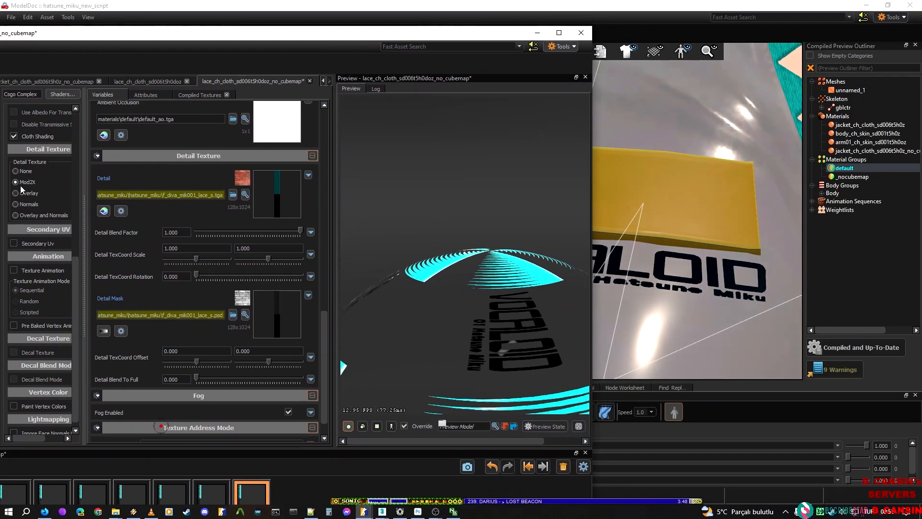
{"action": "key", "text": "alt+Tab"}
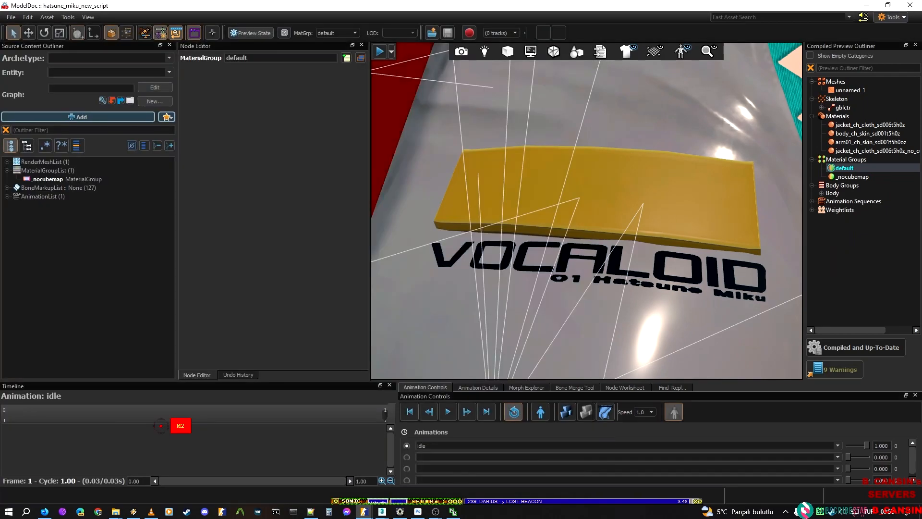
{"action": "key", "text": "alt+Tab"}
{"action": "left_click", "coordinate": [24, 193]}
{"action": "key", "text": "ctrl+s"}
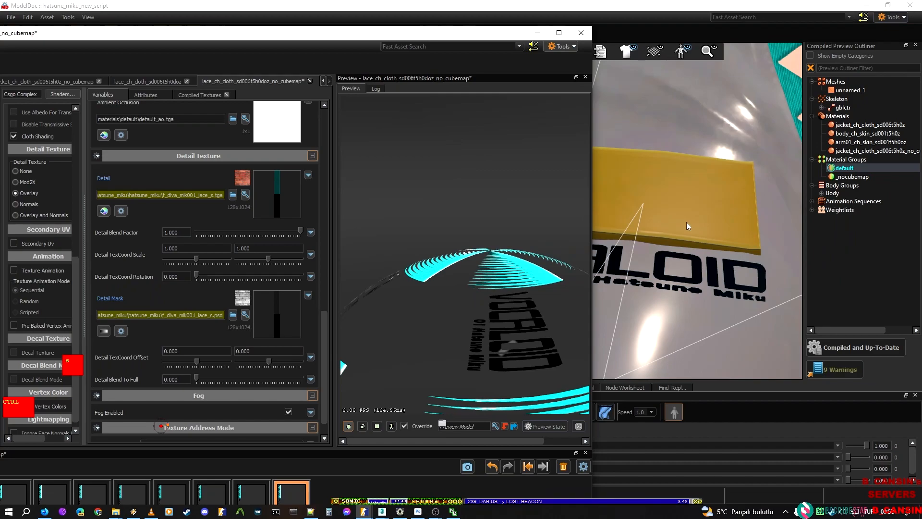
Step: Maximize the Material Editor and review the Csgo Complex shader's feature options for the no-cubemap lace material
{"action": "double_click", "coordinate": [298, 33]}
{"action": "scroll", "coordinate": [186, 285], "scroll_direction": "down", "scroll_amount": 1}
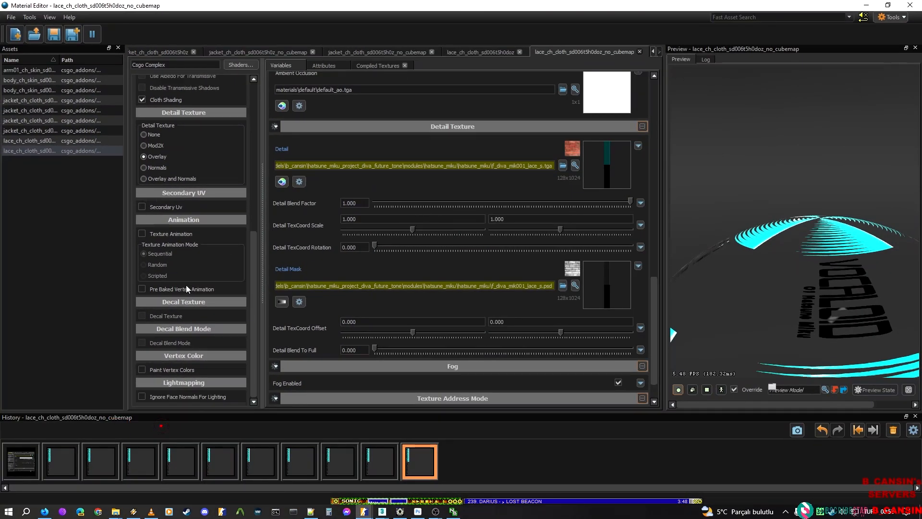
{"action": "scroll", "coordinate": [188, 381], "scroll_direction": "up", "scroll_amount": 5}
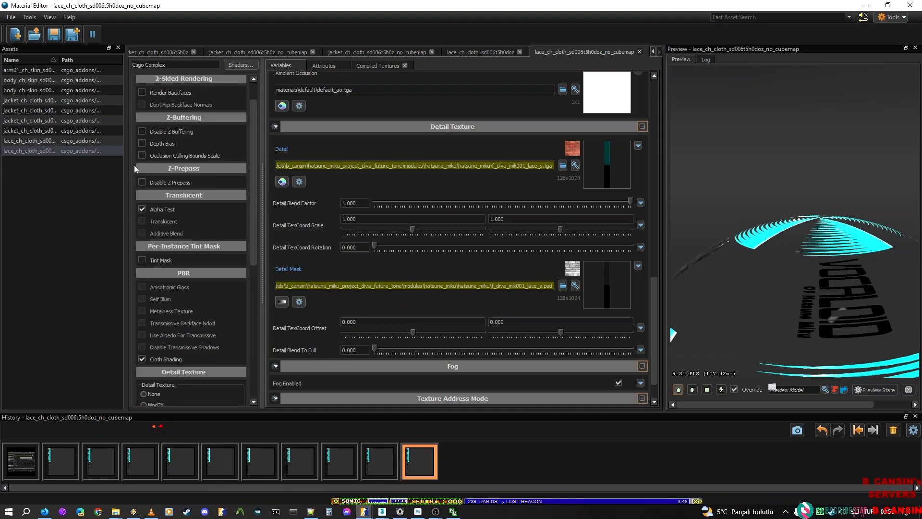
{"action": "scroll", "coordinate": [176, 133], "scroll_direction": "up", "scroll_amount": 1}
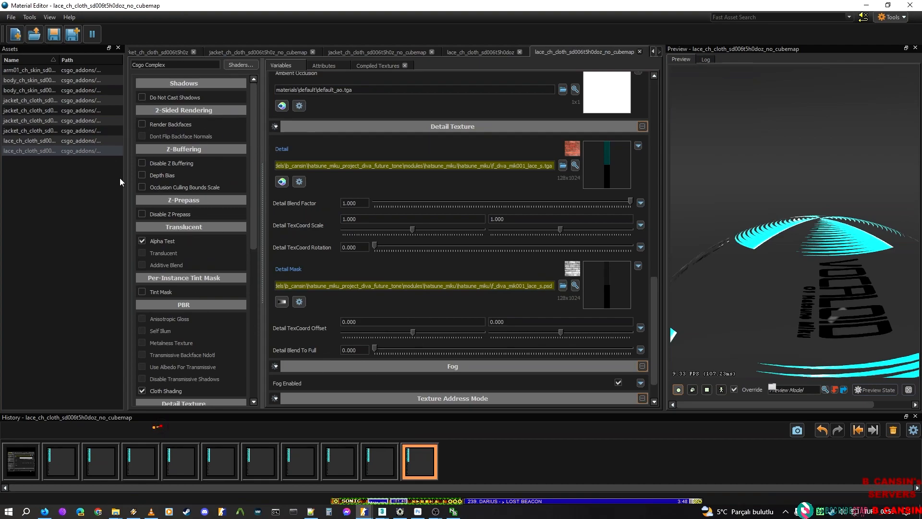
{"action": "scroll", "coordinate": [177, 244], "scroll_direction": "down", "scroll_amount": 4}
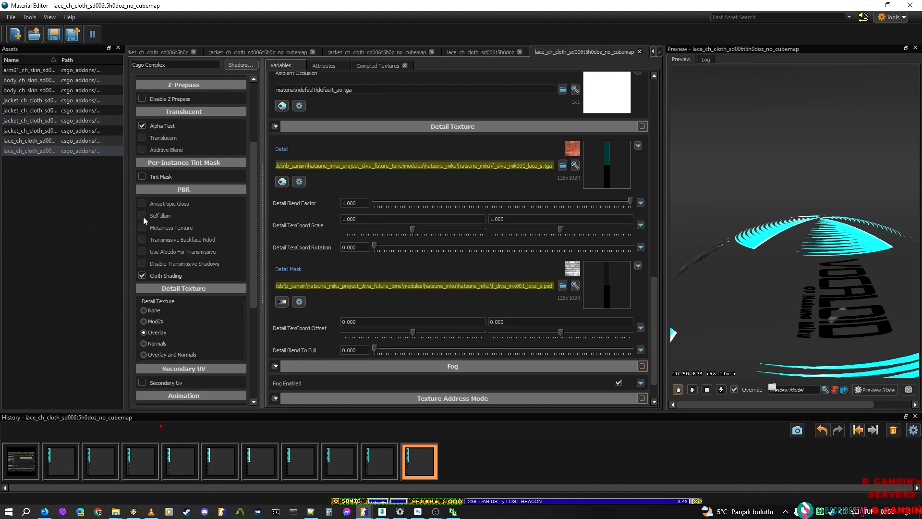
{"action": "scroll", "coordinate": [142, 221], "scroll_direction": "down", "scroll_amount": 3}
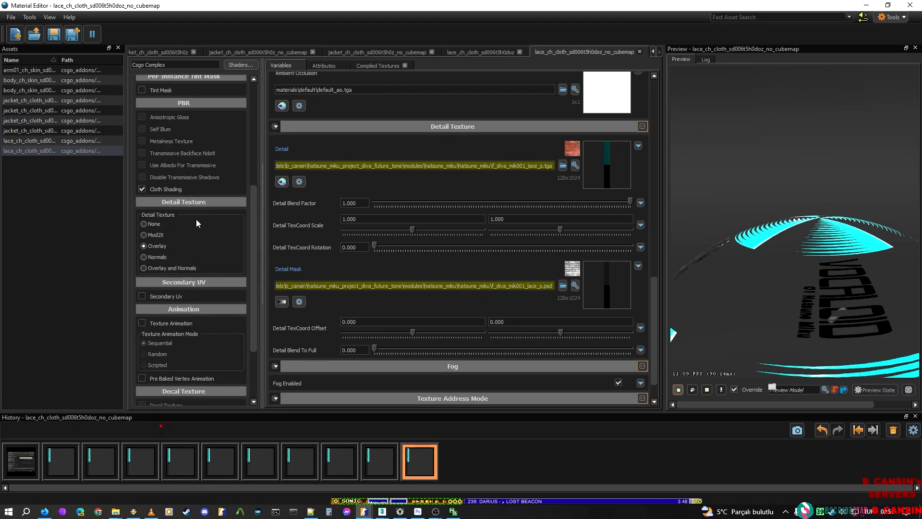
{"action": "scroll", "coordinate": [164, 246], "scroll_direction": "down", "scroll_amount": 3}
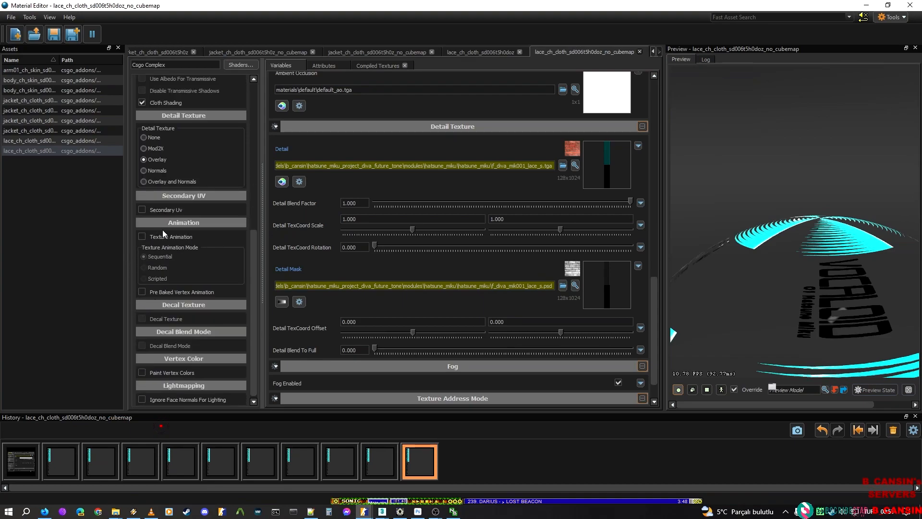
{"action": "scroll", "coordinate": [235, 255], "scroll_direction": "down", "scroll_amount": 1}
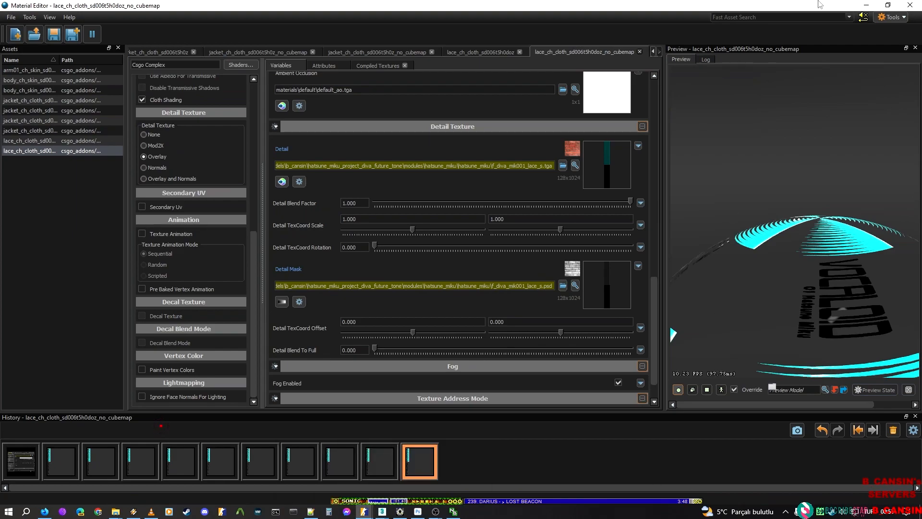
Step: In ModelDoc, point the lace entry of the _nocubemap material group to lace_ch_cloth_sd006t5h0doz_no_cubemap.vmat and recompile the model
{"action": "left_click", "coordinate": [865, 4]}
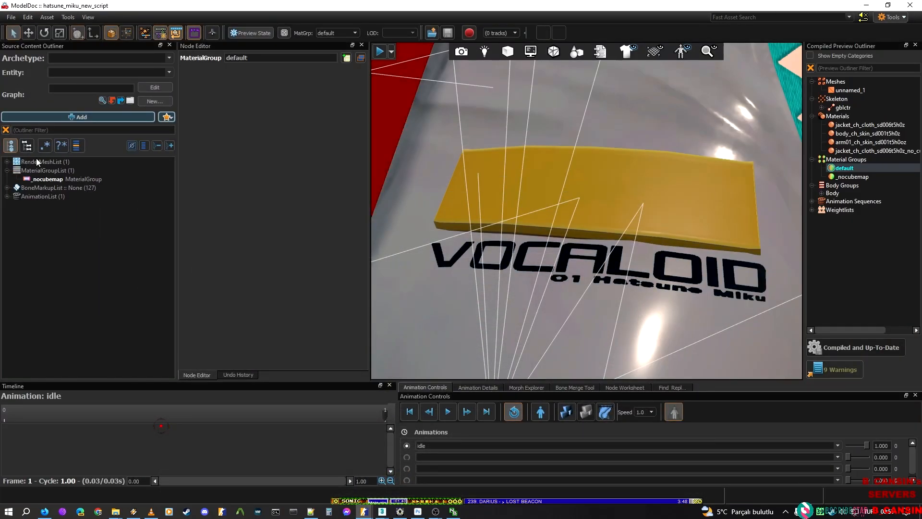
{"action": "left_click", "coordinate": [53, 179]}
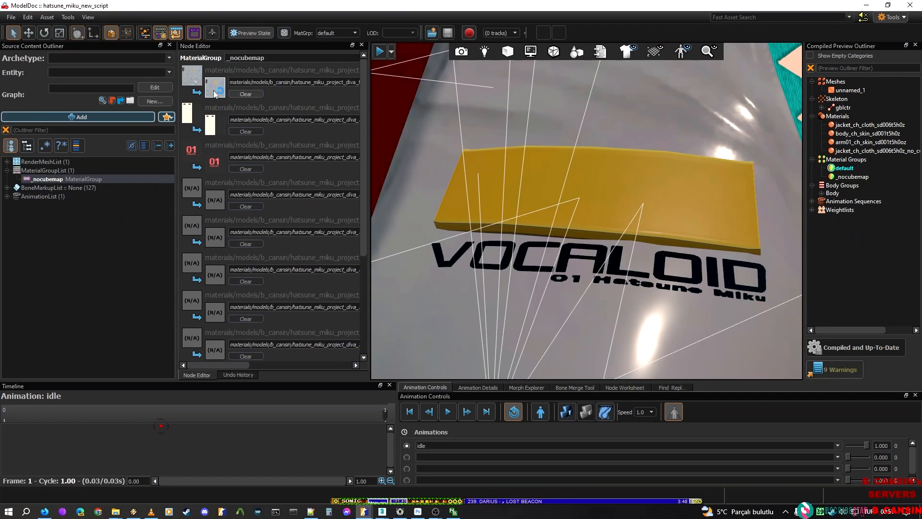
{"action": "scroll", "coordinate": [227, 147], "scroll_direction": "down", "scroll_amount": 3}
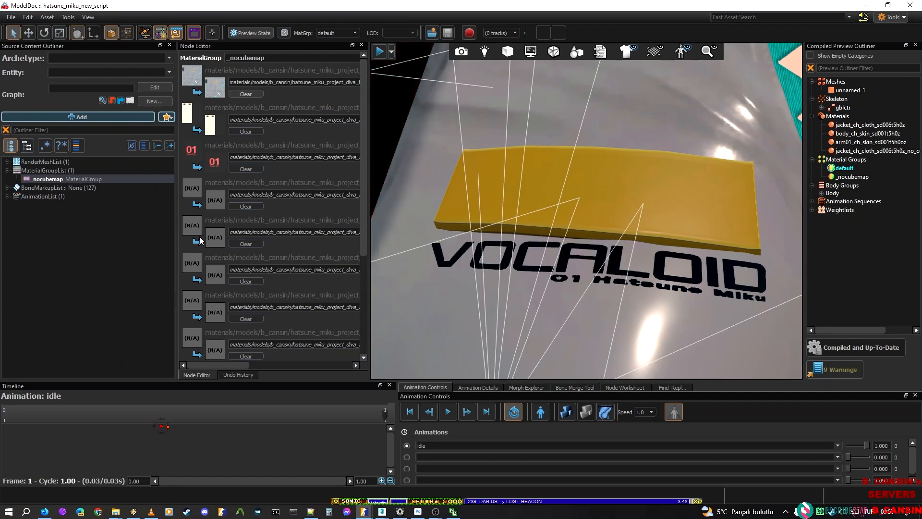
{"action": "scroll", "coordinate": [216, 202], "scroll_direction": "down", "scroll_amount": 2}
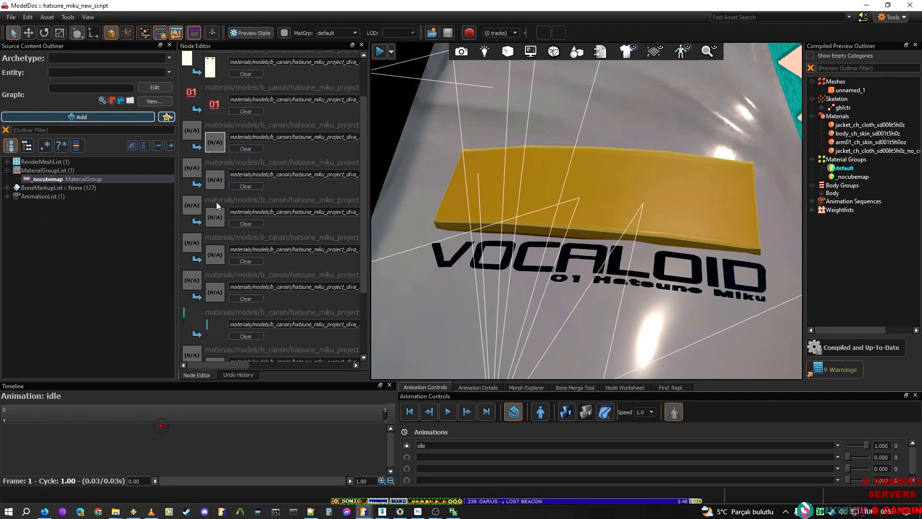
{"action": "left_click", "coordinate": [255, 325]}
{"action": "left_click_drag", "start_coordinate": [218, 366], "coordinate": [309, 363]}
{"action": "mouse_move", "coordinate": [230, 365]}
{"action": "left_mouse_down"}
{"action": "mouse_move", "coordinate": [314, 366]}
{"action": "mouse_move", "coordinate": [208, 356]}
{"action": "mouse_move", "coordinate": [301, 365]}
{"action": "left_mouse_up"}
{"action": "left_click", "coordinate": [312, 324]}
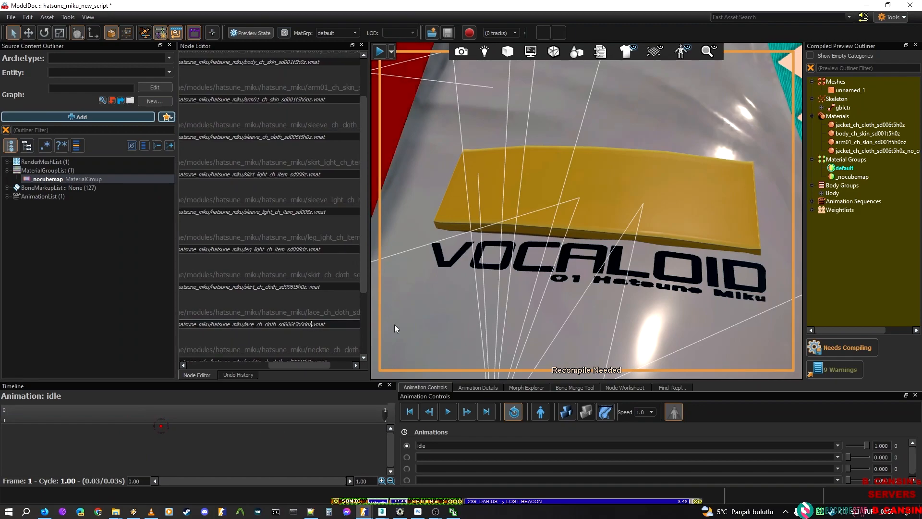
{"action": "type", "text": "_no_cubemap"}
{"action": "key", "text": "End"}
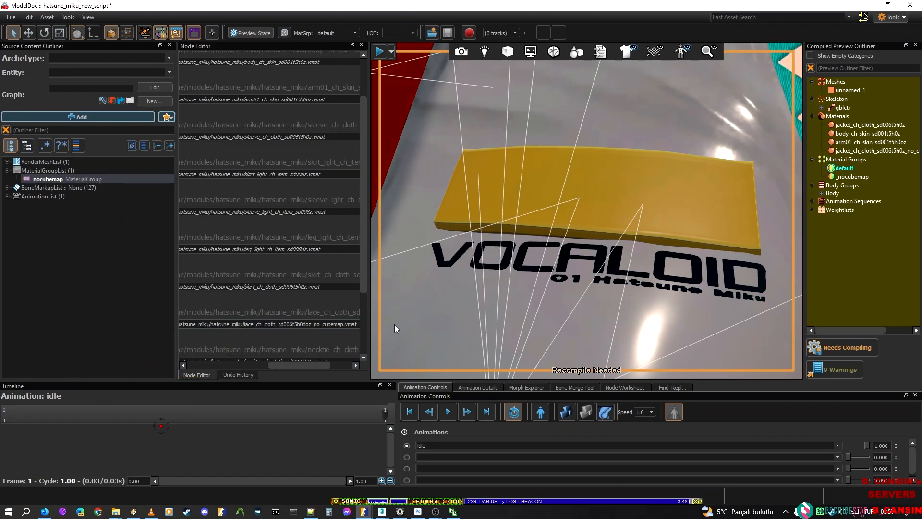
{"action": "left_click", "coordinate": [841, 347]}
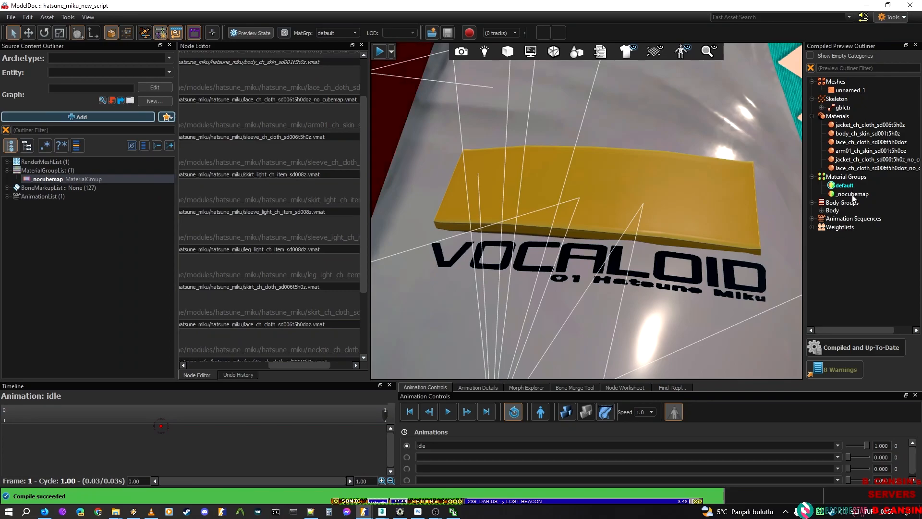
Step: Preview the _nocubemap material group on the model and compare the lace trim with the default group
{"action": "double_click", "coordinate": [853, 195]}
{"action": "mouse_move", "coordinate": [605, 215]}
{"action": "right_mouse_down"}
{"action": "mouse_move", "coordinate": [609, 235]}
{"action": "mouse_move", "coordinate": [607, 221]}
{"action": "right_mouse_up"}
{"action": "key", "text": "s"}
{"action": "key", "text": "w"}
{"action": "mouse_move", "coordinate": [683, 216]}
{"action": "right_mouse_down"}
{"action": "mouse_move", "coordinate": [682, 202]}
{"action": "mouse_move", "coordinate": [683, 215]}
{"action": "right_mouse_up"}
{"action": "key", "text": "s"}
{"action": "key", "text": "w"}
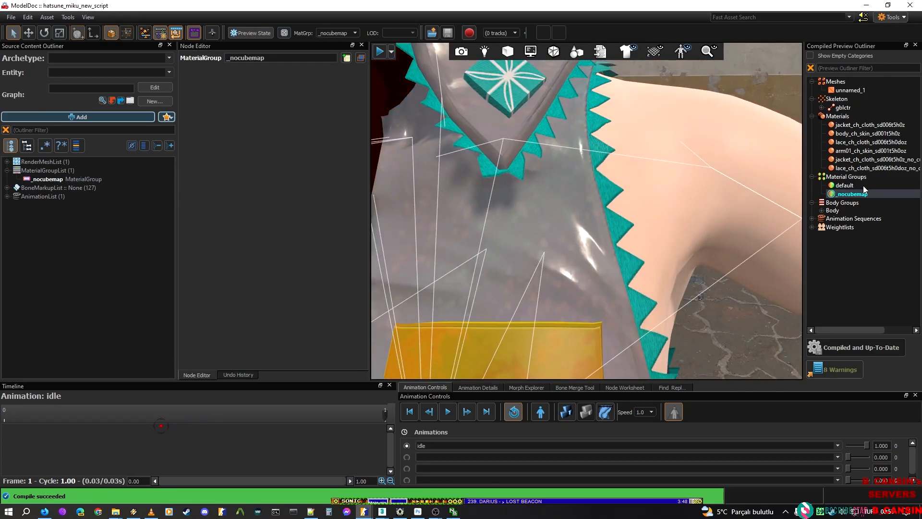
{"action": "double_click", "coordinate": [859, 187]}
{"action": "double_click", "coordinate": [855, 194]}
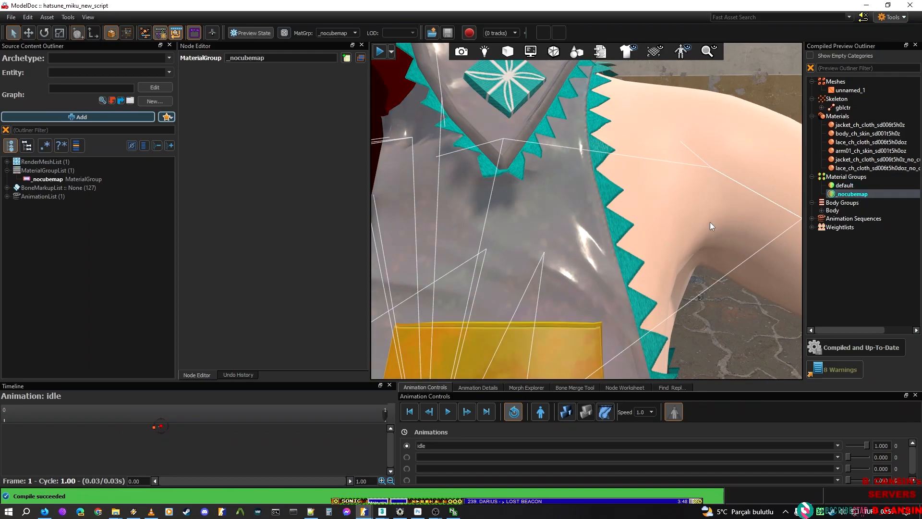
Step: Compare the Mod2X and Overlay detail texture modes of the no-cubemap lace material against the ModelDoc view, saving it with Overlay
{"action": "key", "text": "alt+Tab"}
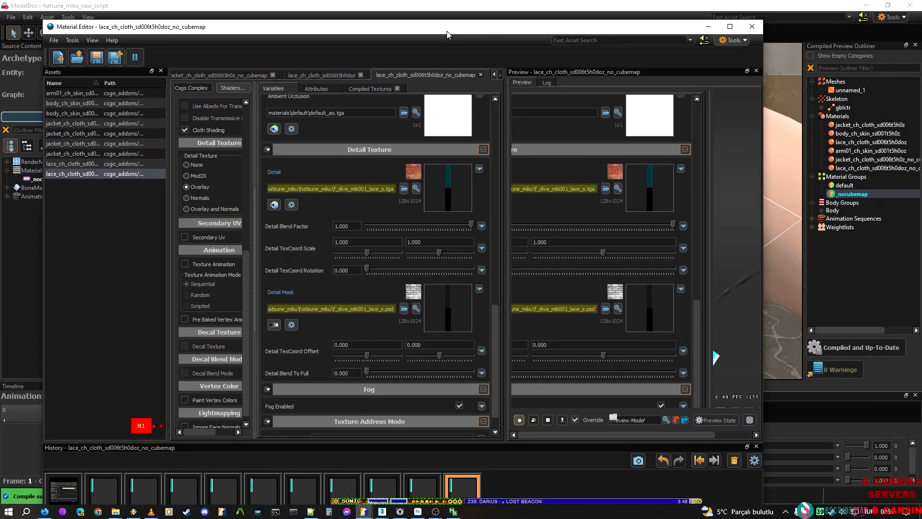
{"action": "left_click_drag", "start_coordinate": [448, 34], "coordinate": [267, 17]}
{"action": "scroll", "coordinate": [45, 330], "scroll_direction": "up", "scroll_amount": 3}
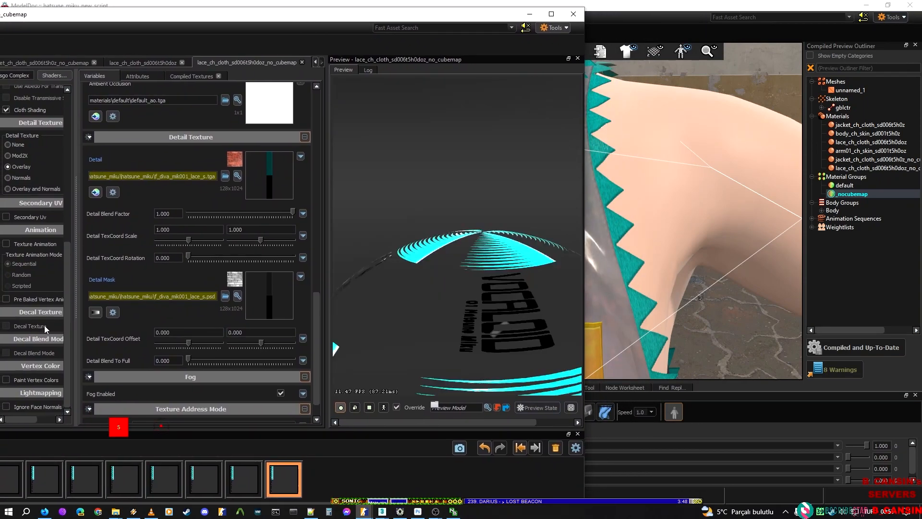
{"action": "scroll", "coordinate": [41, 313], "scroll_direction": "up", "scroll_amount": 2}
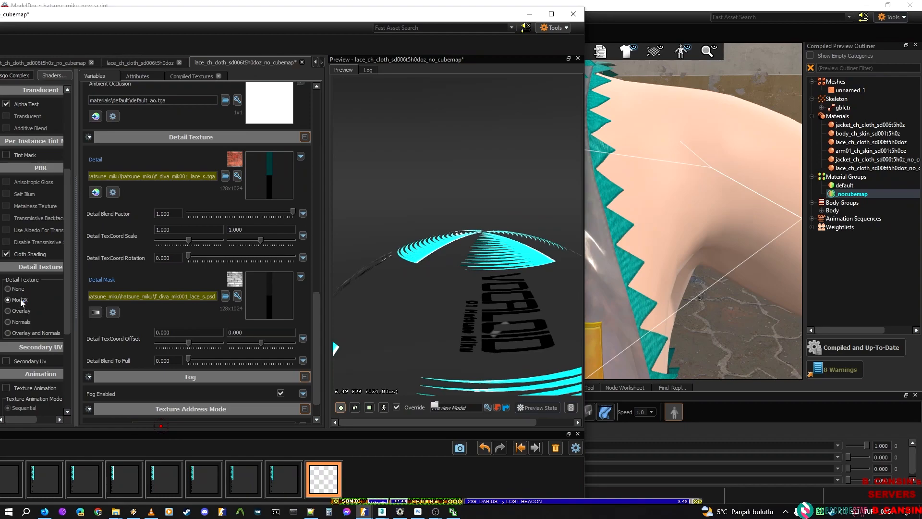
{"action": "left_click_drag", "start_coordinate": [721, 274], "coordinate": [699, 290]}
{"action": "key", "text": "alt+Tab"}
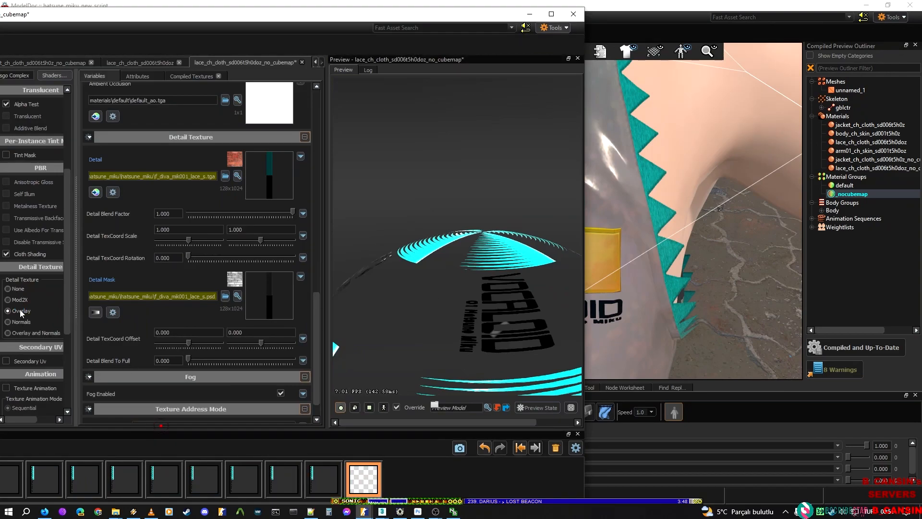
{"action": "key", "text": "ctrl+s"}
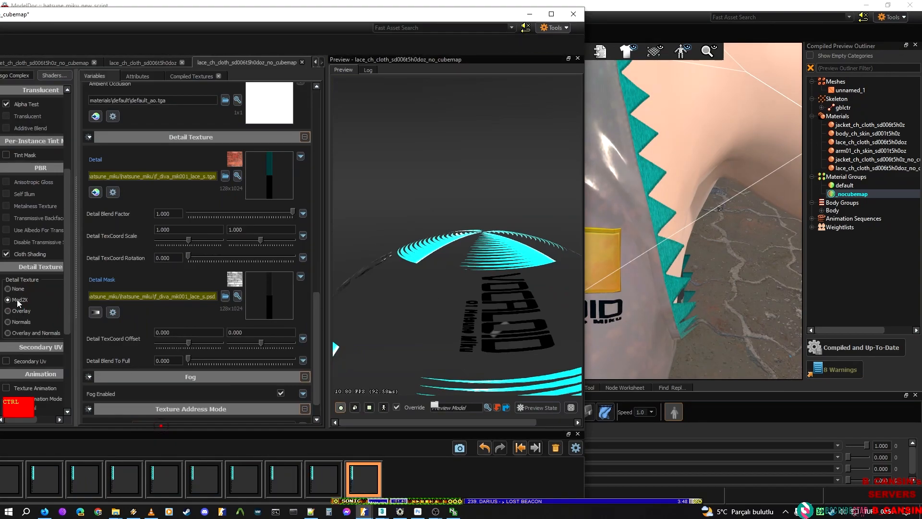
{"action": "key", "text": "alt+Tab"}
{"action": "key", "text": "alt+Tab"}
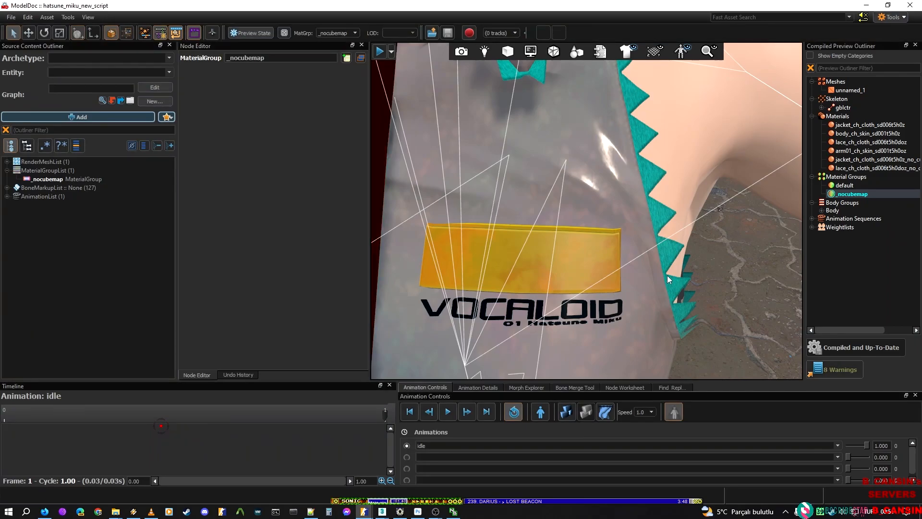
{"action": "key", "text": "alt+Tab"}
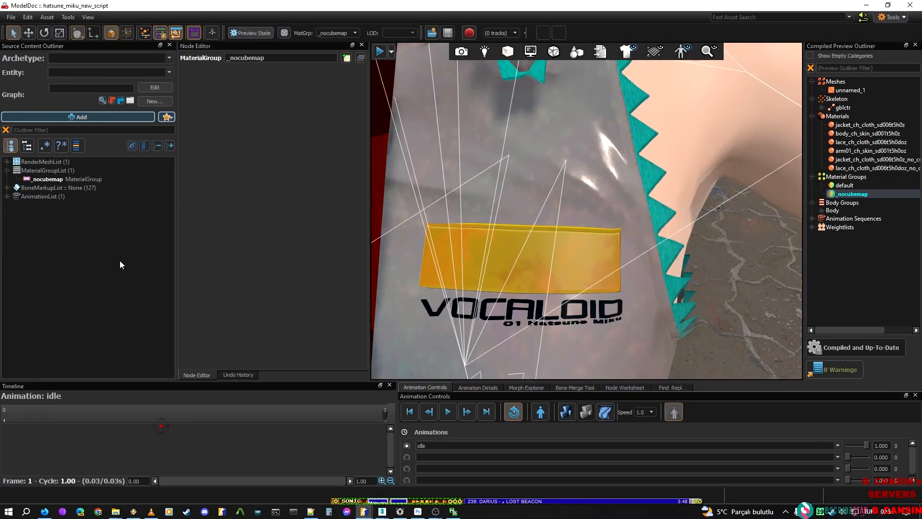
{"action": "key", "text": "alt+Tab"}
{"action": "key", "text": "alt+Tab"}
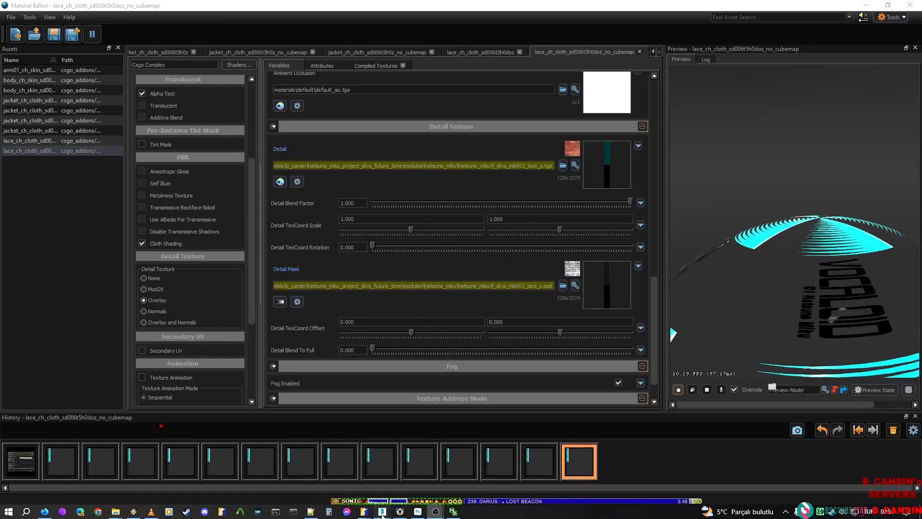
Step: In the mikitm001_mat scene in 3ds Max, show the leg light material's nodes and copy its name, leg_light_ch_item_sd008dz
{"action": "mouse_move", "coordinate": [382, 511]}
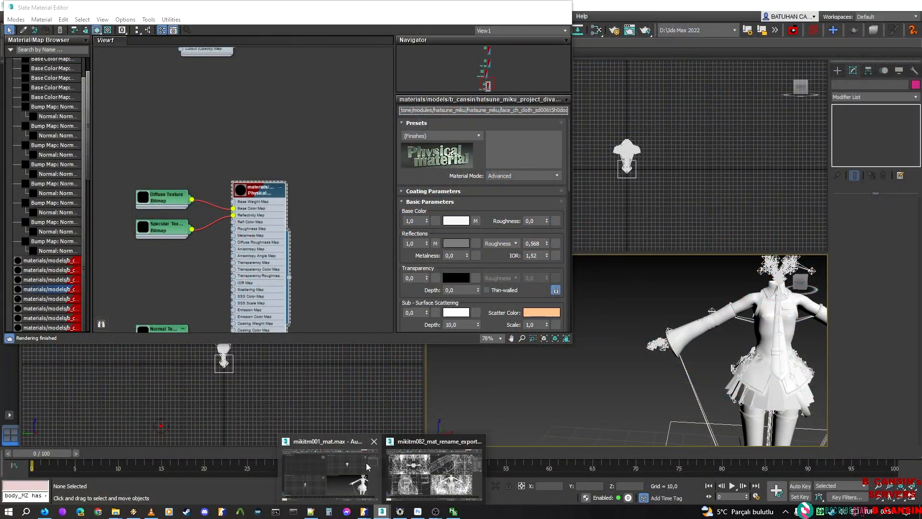
{"action": "left_click", "coordinate": [366, 462]}
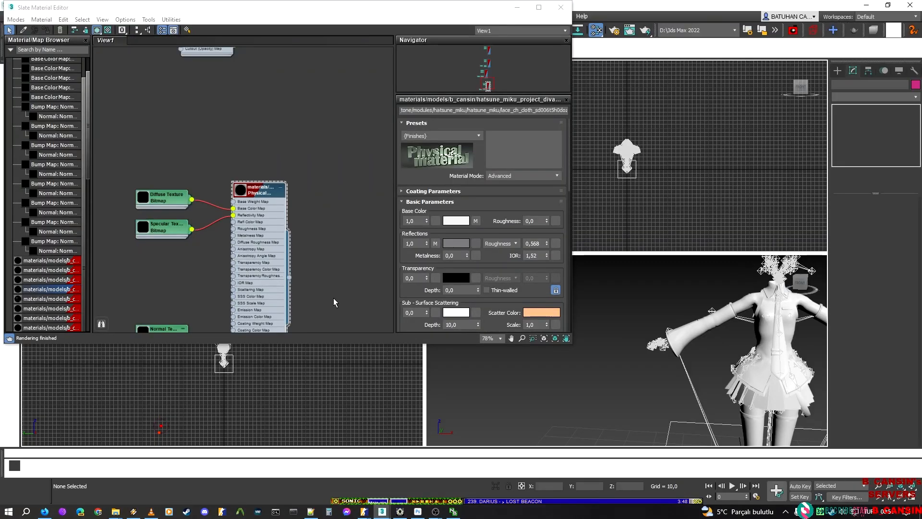
{"action": "middle_click_drag", "start_coordinate": [334, 298], "coordinate": [349, 84]}
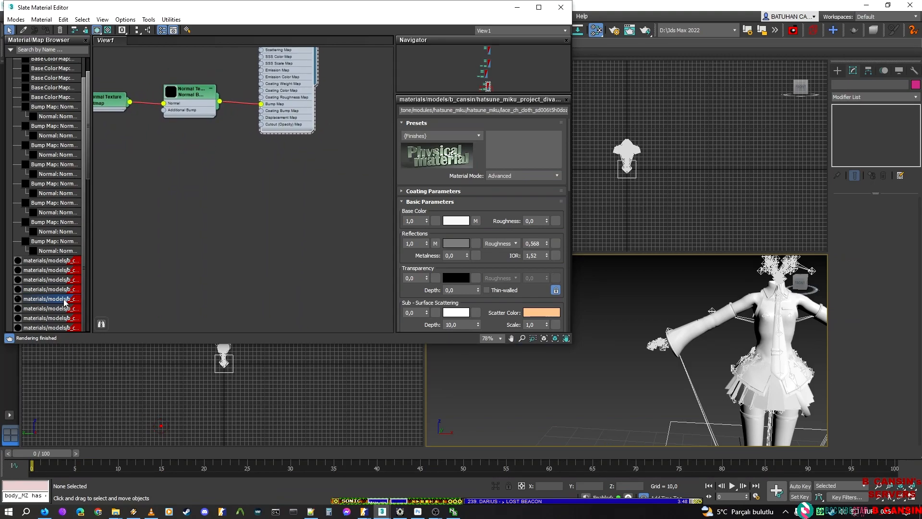
{"action": "left_click_drag", "start_coordinate": [73, 299], "coordinate": [234, 257]}
{"action": "left_click", "coordinate": [304, 202]}
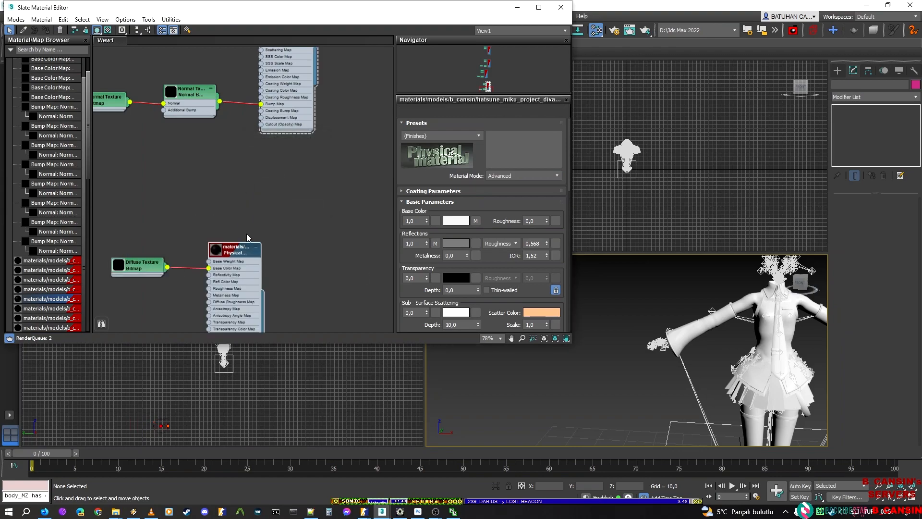
{"action": "middle_click_drag", "start_coordinate": [246, 232], "coordinate": [246, 204]}
{"action": "left_click", "coordinate": [478, 108]}
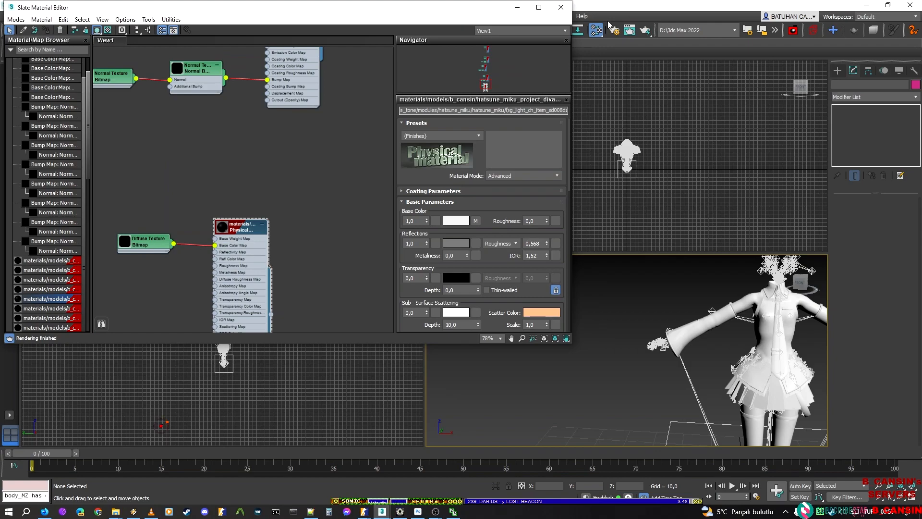
{"action": "left_click", "coordinate": [506, 110]}
{"action": "left_click_drag", "start_coordinate": [506, 110], "coordinate": [595, 167]}
{"action": "key", "text": "ctrl+c"}
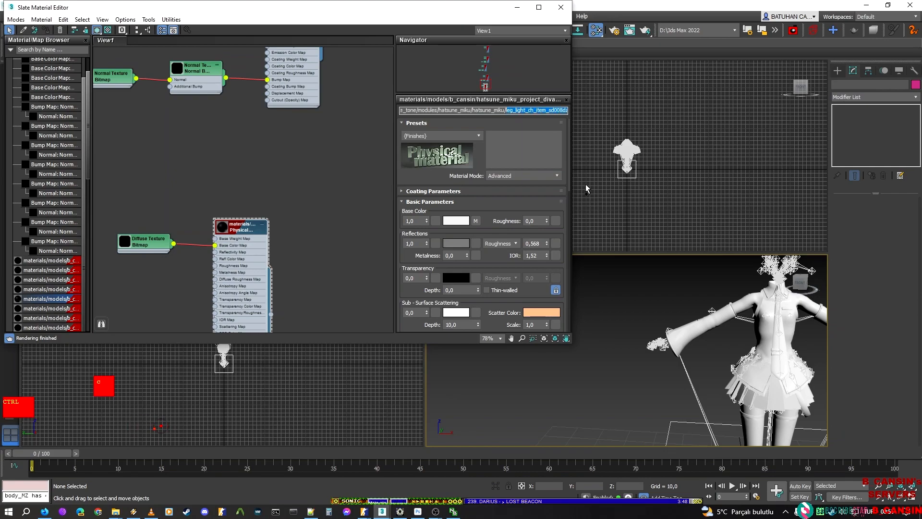
Step: In the Material Editor, create a new material with the Csgo Complex shader and save it as leg_light_ch_item_sd008dz
{"action": "left_click", "coordinate": [383, 513]}
{"action": "left_click", "coordinate": [383, 513]}
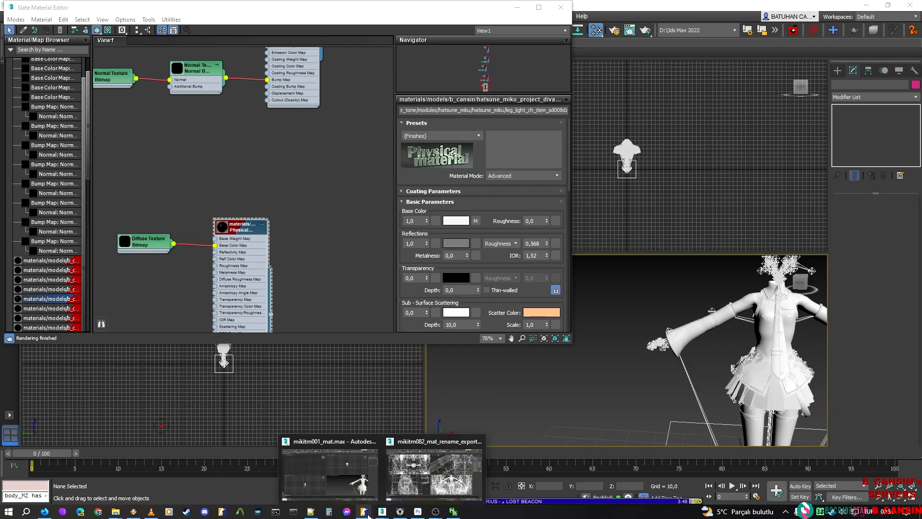
{"action": "mouse_move", "coordinate": [365, 512]}
{"action": "left_click", "coordinate": [594, 465]}
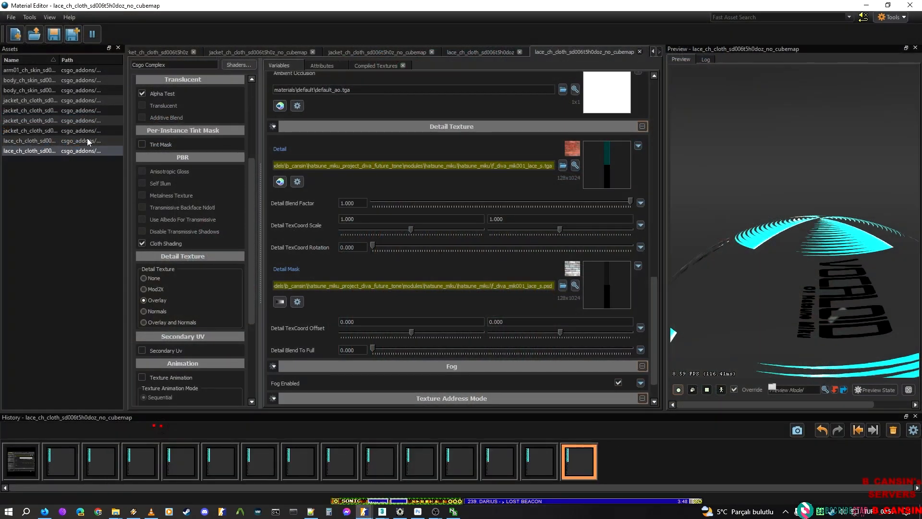
{"action": "left_click", "coordinate": [15, 34]}
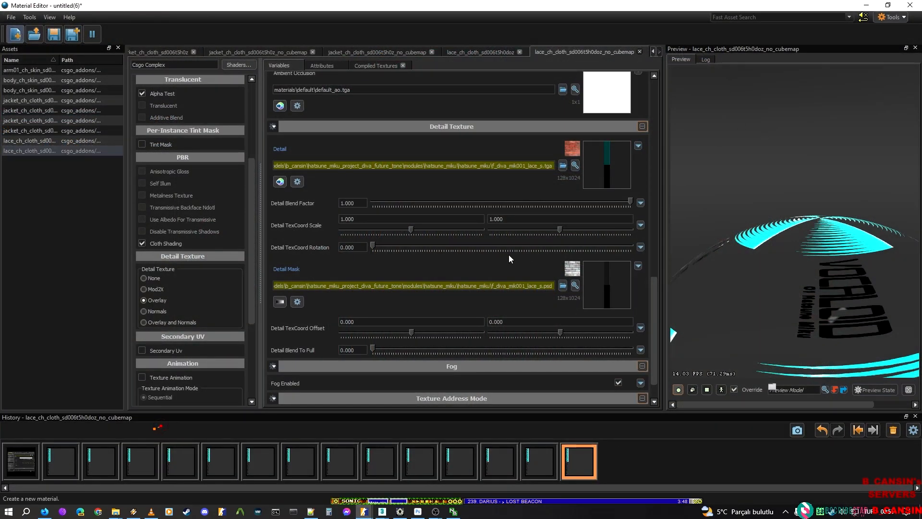
{"action": "left_click", "coordinate": [327, 197]}
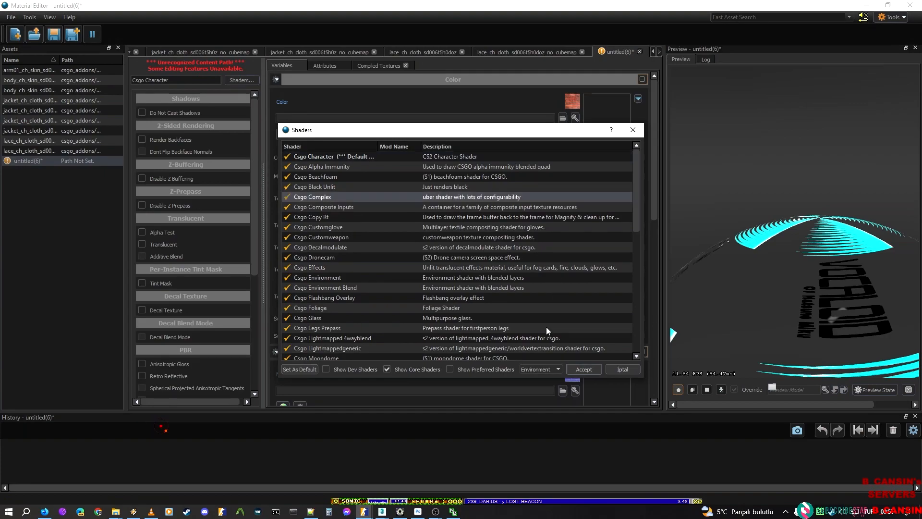
{"action": "left_click", "coordinate": [584, 368]}
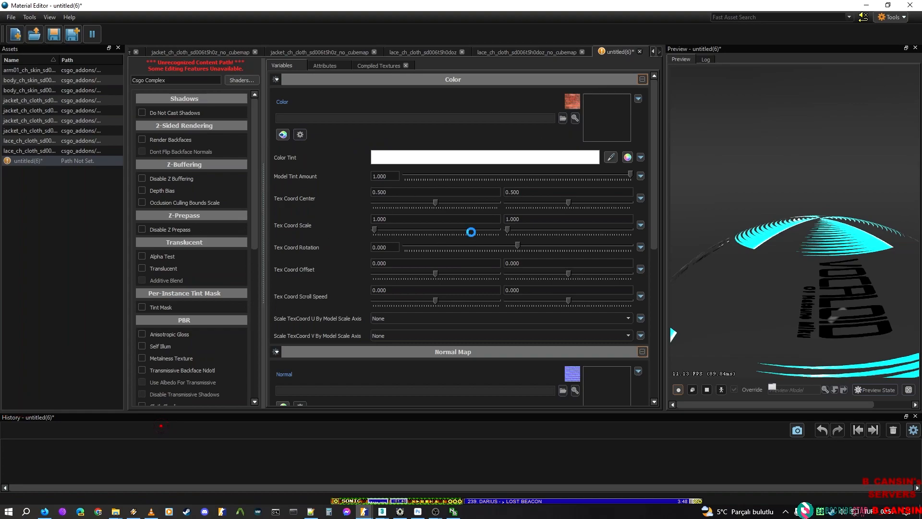
{"action": "key", "text": "ctrl+v"}
{"action": "key", "text": "Return"}
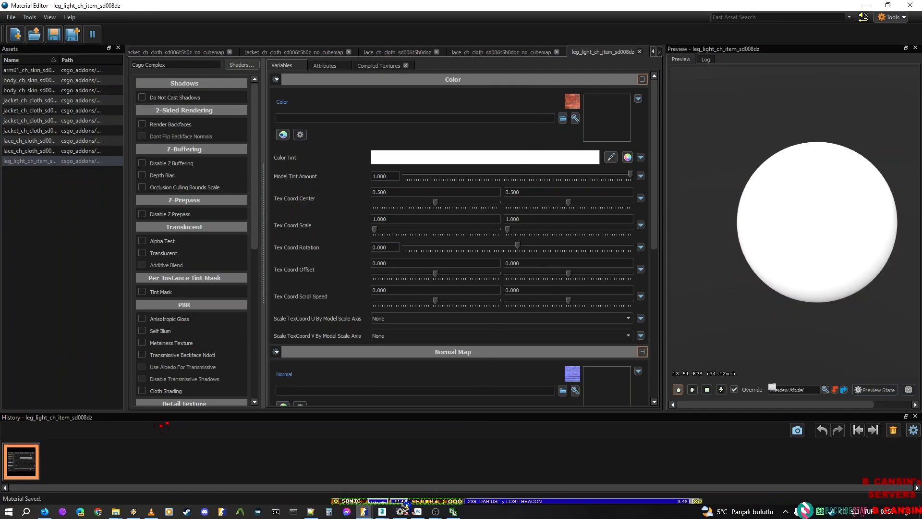
Step: Look up the leg light material's diffuse texture name outside the Material Editor and copy it
{"action": "mouse_move", "coordinate": [386, 515]}
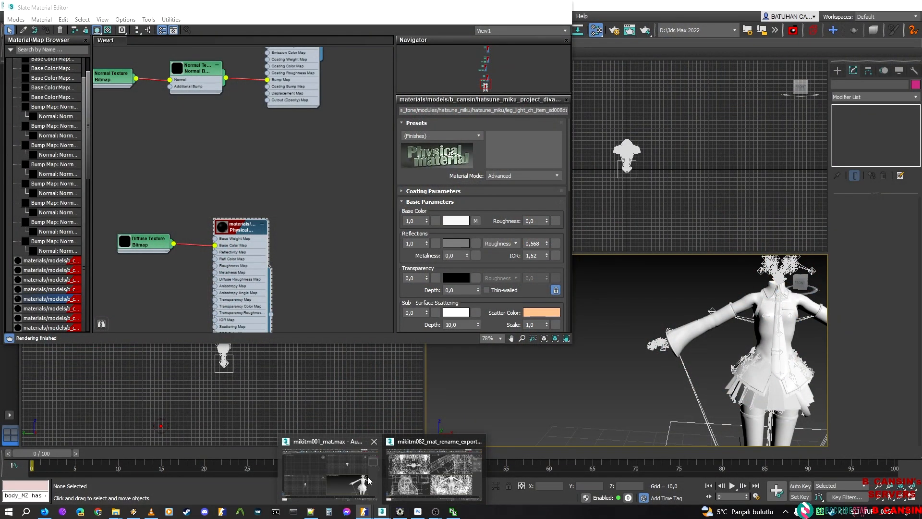
{"action": "left_click", "coordinate": [330, 471]}
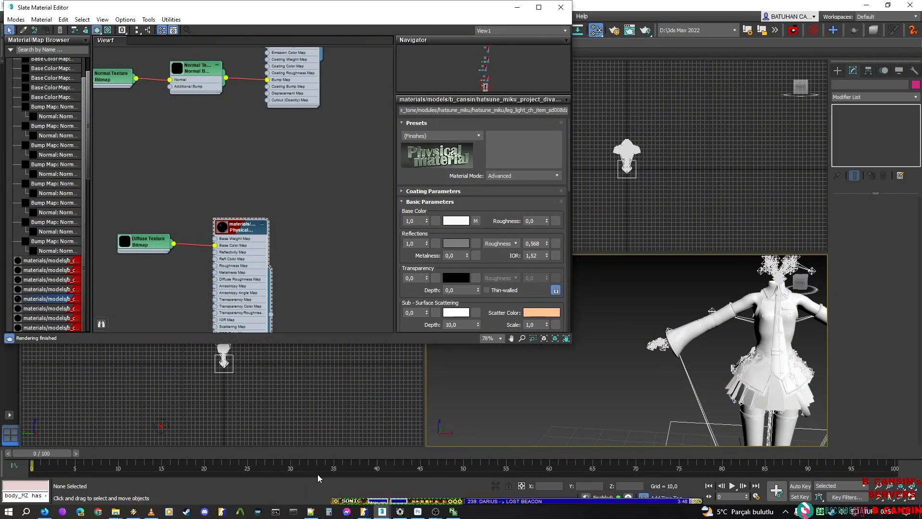
{"action": "left_click", "coordinate": [867, 5]}
{"action": "left_click", "coordinate": [401, 513]}
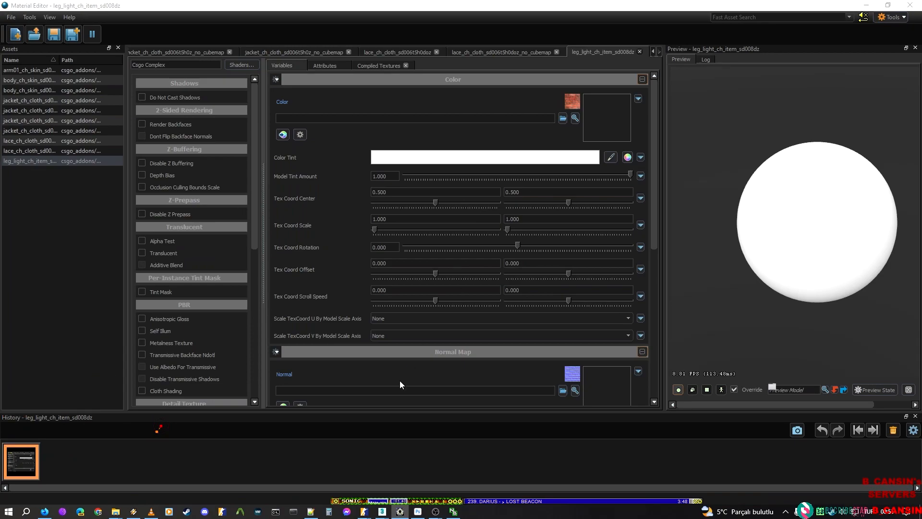
Step: Assign F_DIVA_MIK001_LEGLIGHT.tga as the Color texture of the leg light material and save the material
{"action": "left_click", "coordinate": [563, 117]}
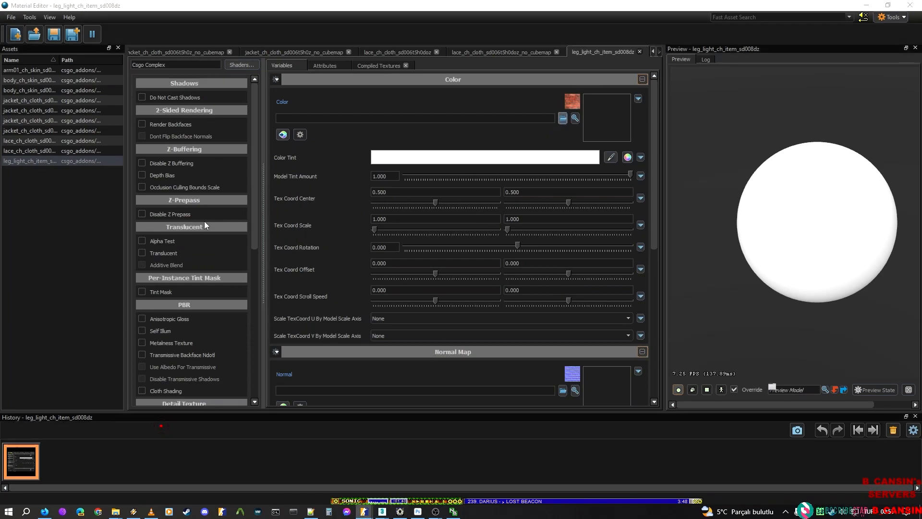
{"action": "key", "text": "ctrl+v"}
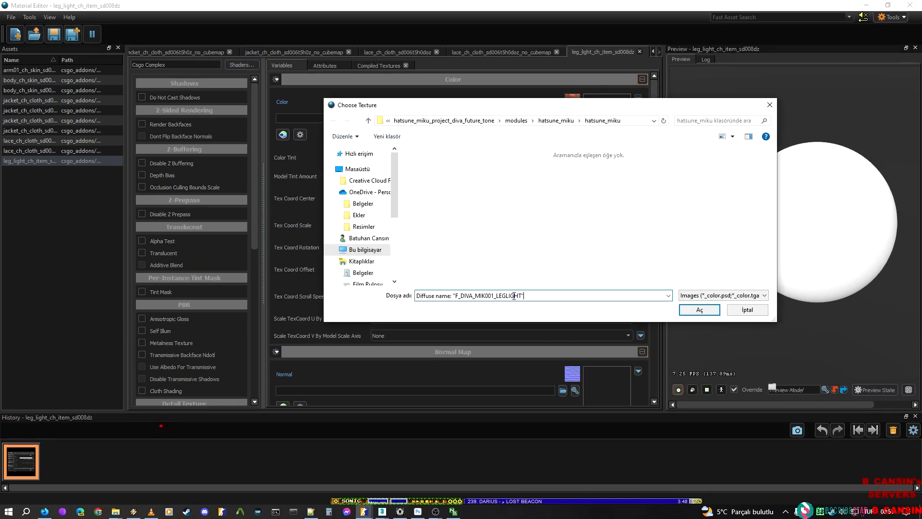
{"action": "key", "text": "Delete"}
{"action": "key", "text": "Delete"}
{"action": "key", "text": "Delete"}
{"action": "key", "text": "Delete"}
{"action": "key", "text": "Delete"}
{"action": "key", "text": "Delete"}
{"action": "key", "text": "Delete"}
{"action": "key", "text": "Delete"}
{"action": "key", "text": "Delete"}
{"action": "key", "text": "Delete"}
{"action": "key", "text": "Delete"}
{"action": "key", "text": "Delete"}
{"action": "key", "text": "Delete"}
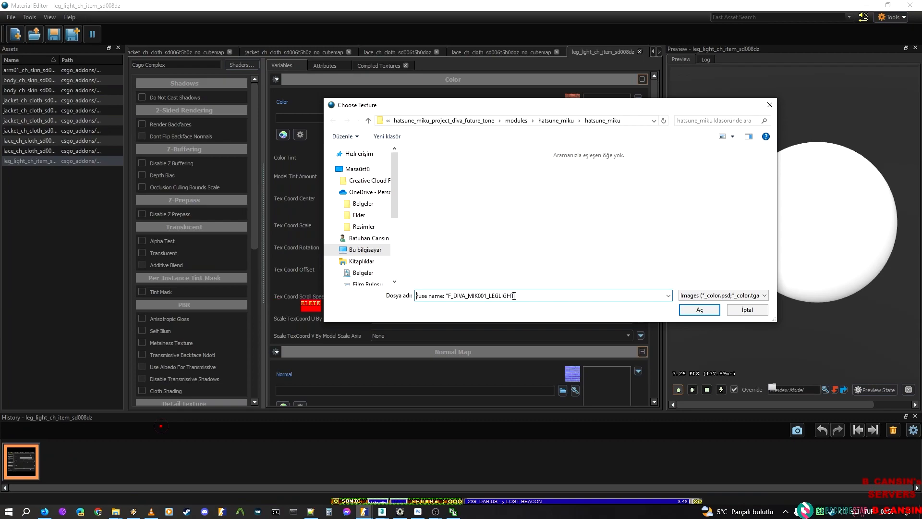
{"action": "key", "text": "Delete"}
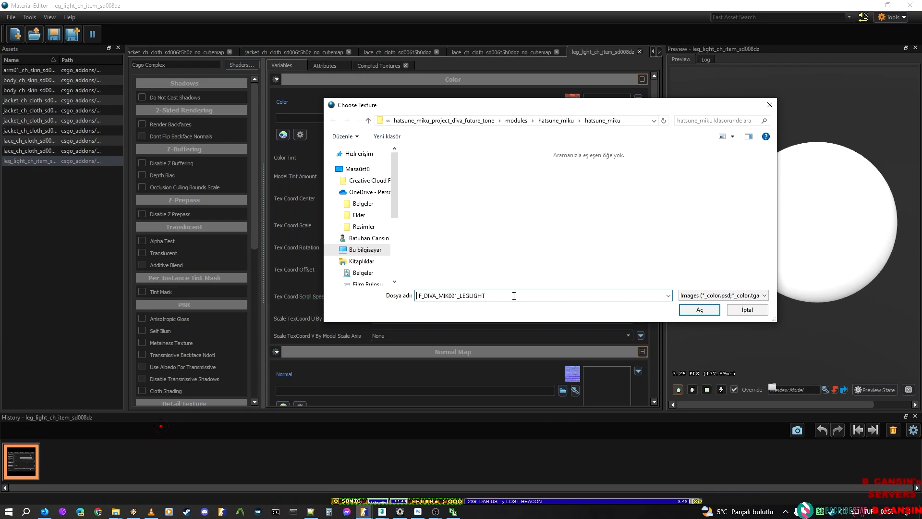
{"action": "key", "text": "ctrl+a"}
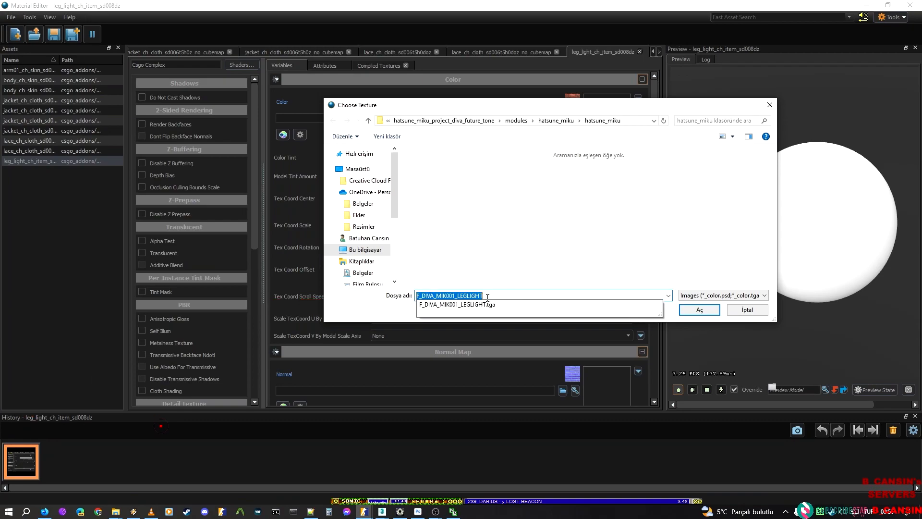
{"action": "left_click", "coordinate": [697, 309]}
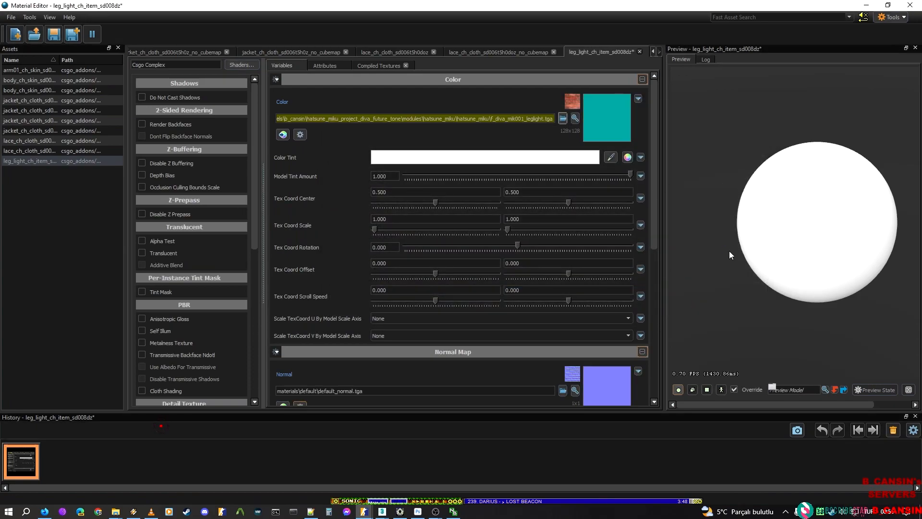
{"action": "key", "text": "ctrl+s"}
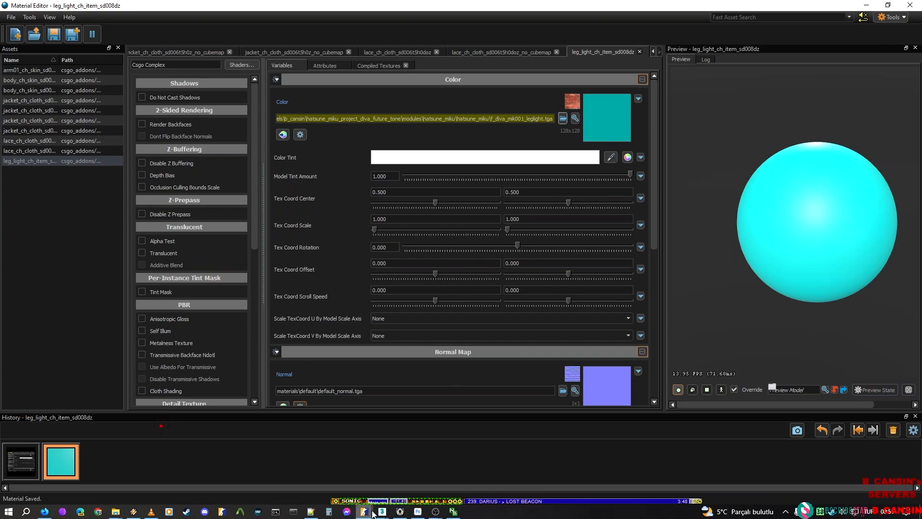
Step: Inspect the light patches on the model's legs in the hatsune_miku_new_script ModelDoc view, then return to the Material Editor
{"action": "mouse_move", "coordinate": [373, 514]}
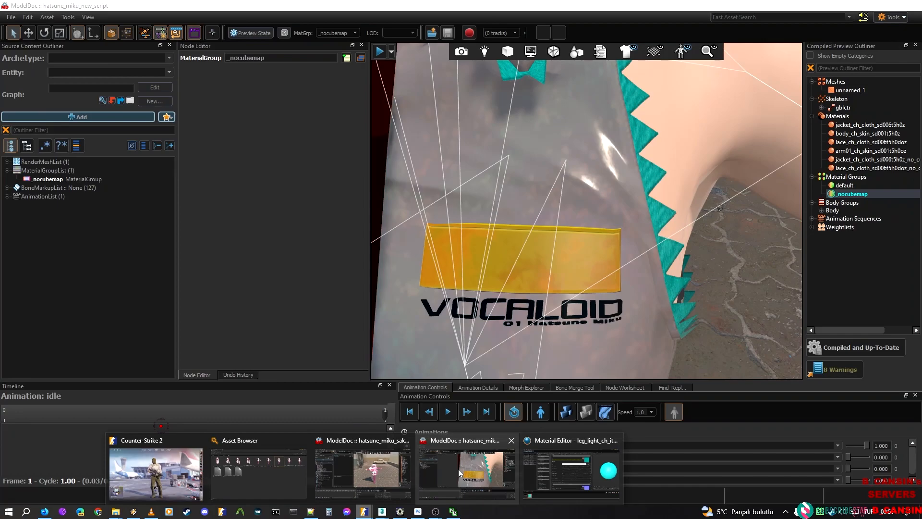
{"action": "left_click", "coordinate": [467, 471]}
{"action": "key", "text": "s"}
{"action": "mouse_move", "coordinate": [586, 210]}
{"action": "right_mouse_down"}
{"action": "mouse_move", "coordinate": [586, 192]}
{"action": "mouse_move", "coordinate": [586, 292]}
{"action": "mouse_move", "coordinate": [601, 212]}
{"action": "right_mouse_up"}
{"action": "key", "text": "w"}
{"action": "key", "text": "w"}
{"action": "key", "text": "s"}
{"action": "key", "text": "s"}
{"action": "key", "text": "s"}
{"action": "mouse_move", "coordinate": [538, 273]}
{"action": "right_mouse_down"}
{"action": "mouse_move", "coordinate": [535, 239]}
{"action": "mouse_move", "coordinate": [538, 260]}
{"action": "right_mouse_up"}
{"action": "key", "text": "w"}
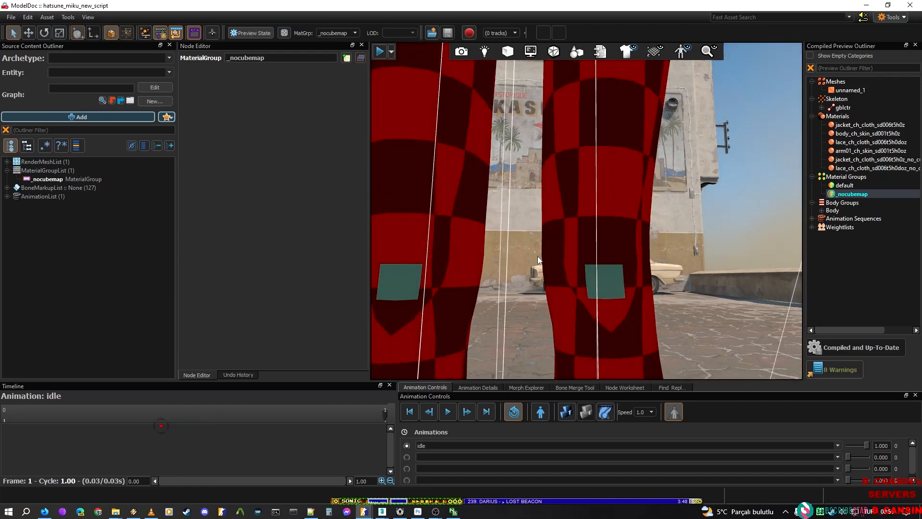
{"action": "key", "text": "alt"}
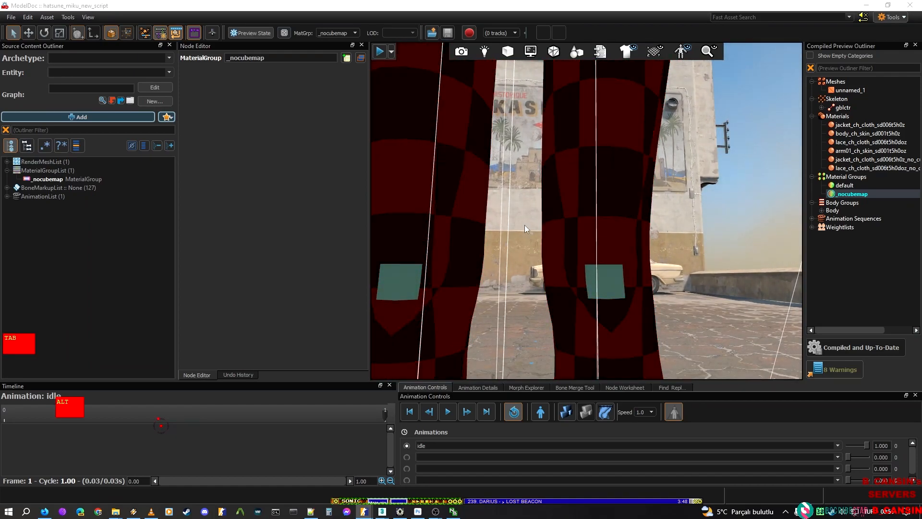
{"action": "key", "text": "alt+Tab"}
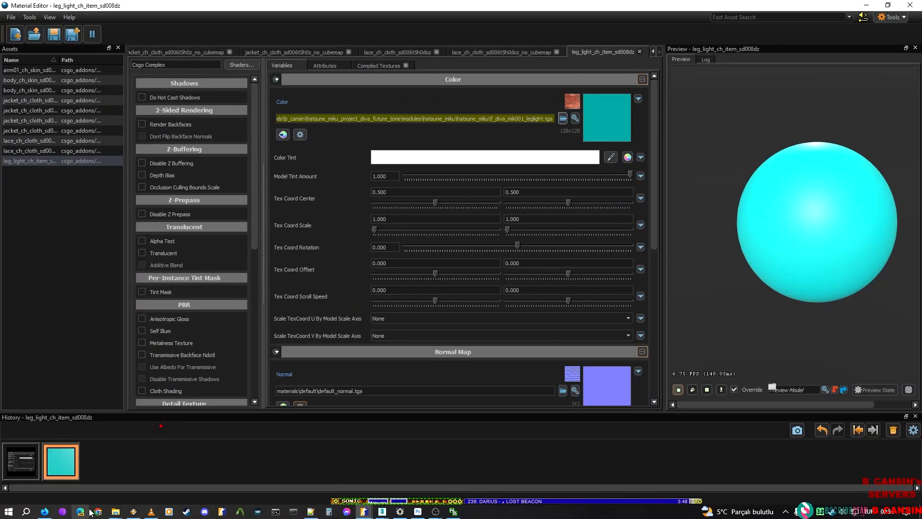
Step: Open F_DIVA_MIK001_LEGLIGHT.tga from the addon's hatsune_miku texture folder in Photoshop
{"action": "mouse_move", "coordinate": [117, 510]}
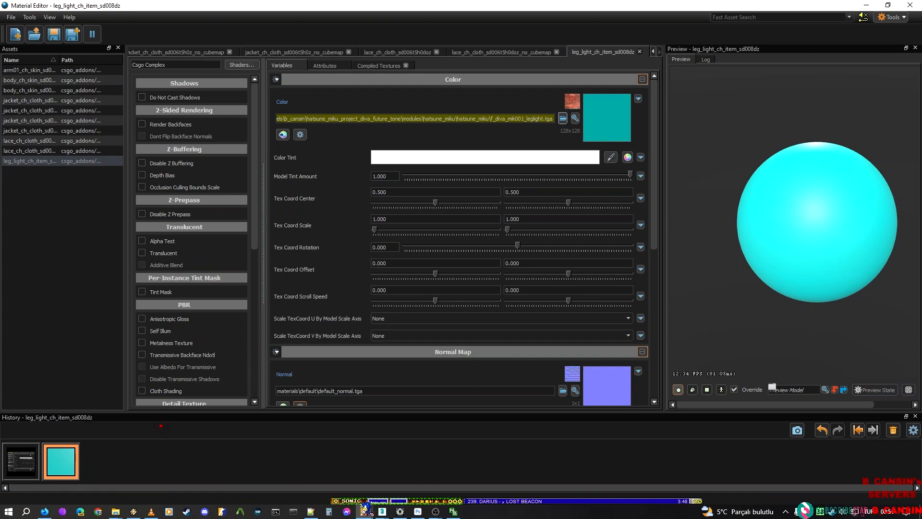
{"action": "mouse_move", "coordinate": [435, 511]}
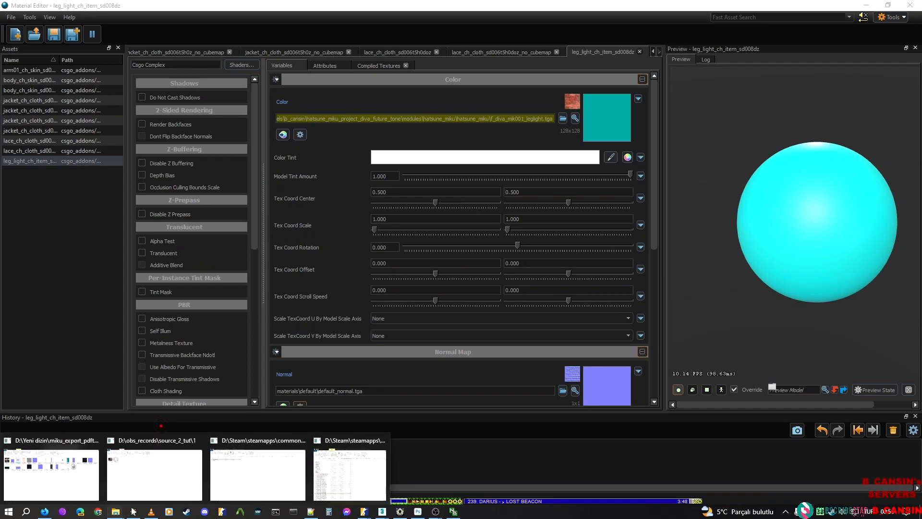
{"action": "mouse_move", "coordinate": [338, 474]}
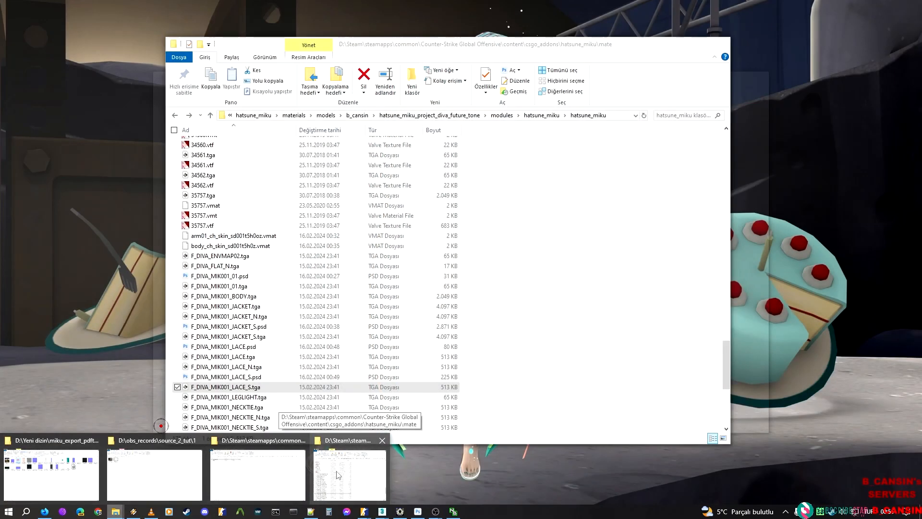
{"action": "mouse_move", "coordinate": [287, 472]}
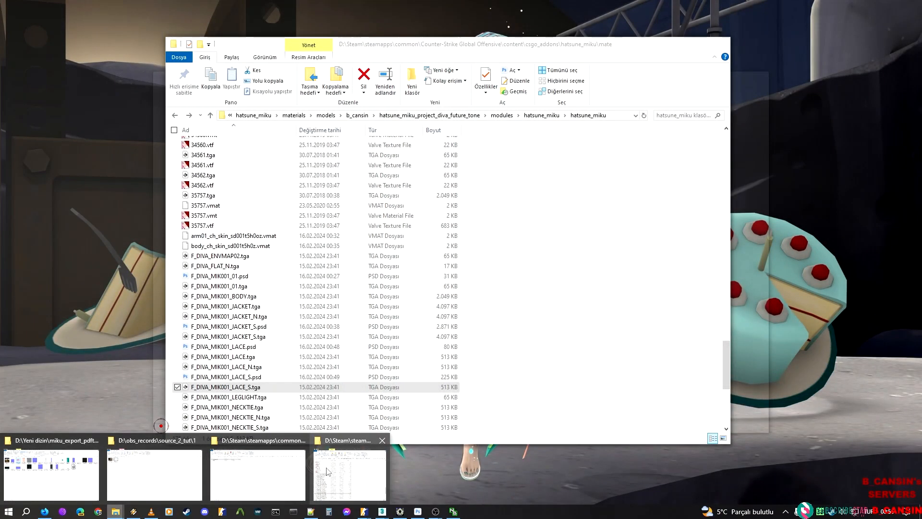
{"action": "left_click", "coordinate": [328, 472]}
{"action": "left_click", "coordinate": [259, 397]}
{"action": "left_click_drag", "start_coordinate": [476, 514], "coordinate": [654, 11]}
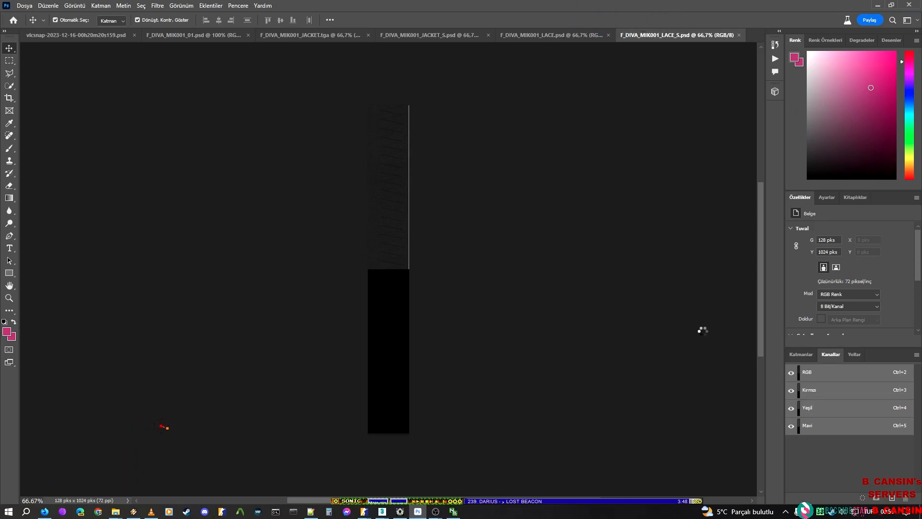
Step: Delete the RGB channels so only the alpha channel remains, and save the image as F_DIVA_MIK001_LEGLIGHT.psd
{"action": "right_click", "coordinate": [823, 375]}
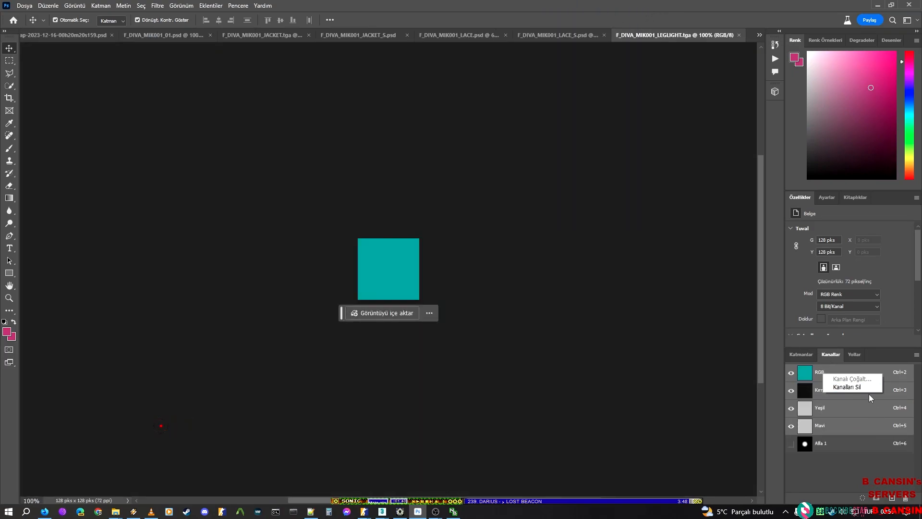
{"action": "left_click", "coordinate": [860, 388]}
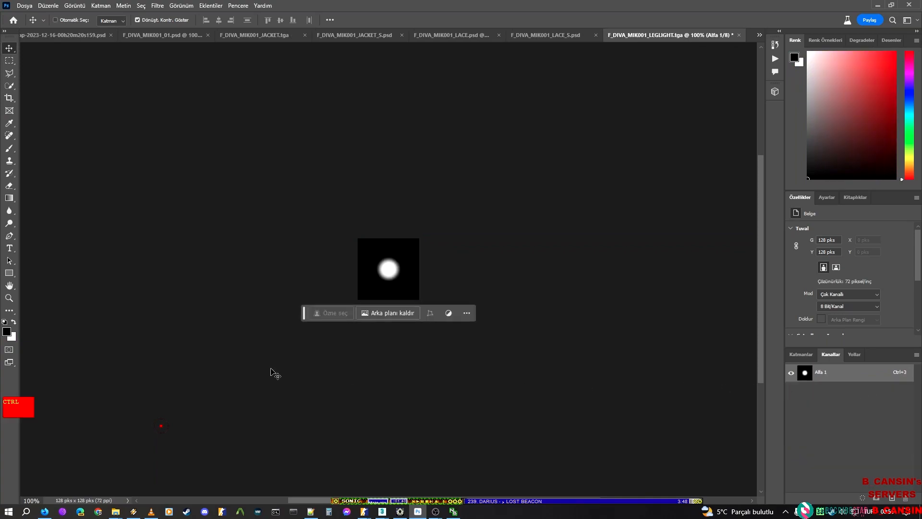
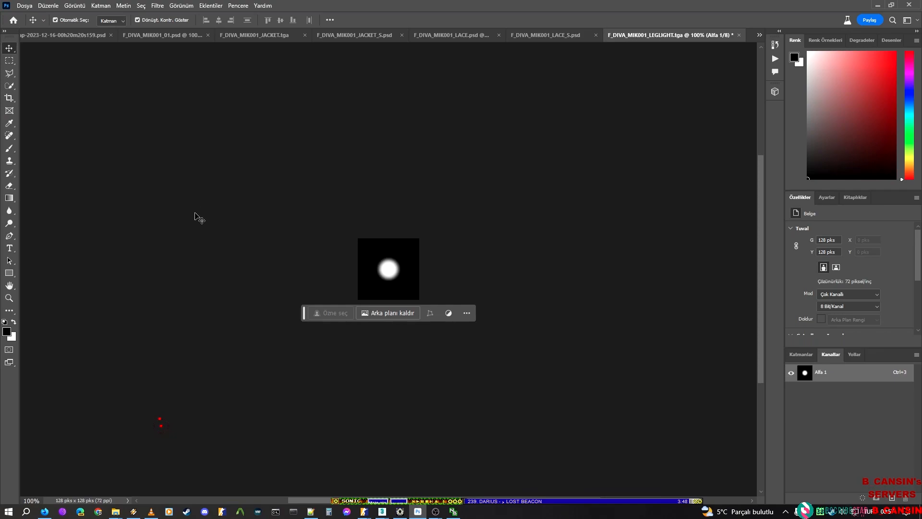
{"action": "key", "text": "ctrl+s"}
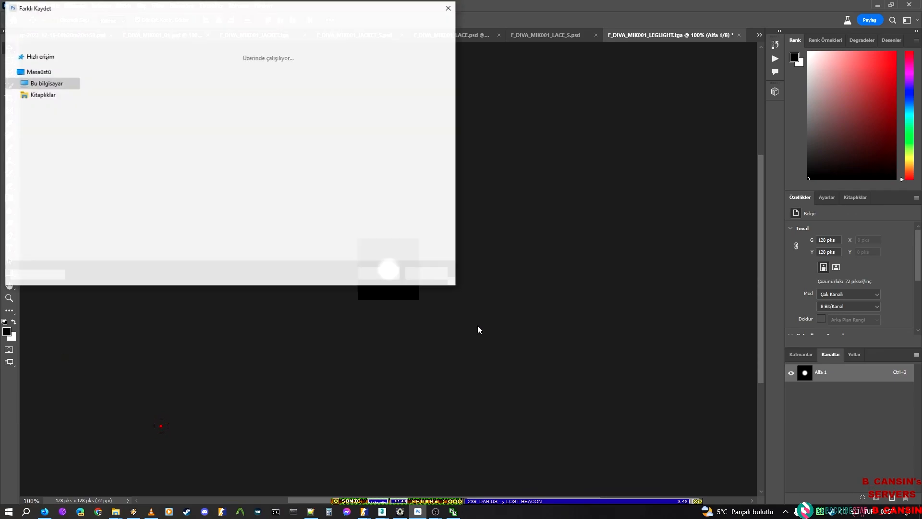
{"action": "left_click", "coordinate": [377, 275]}
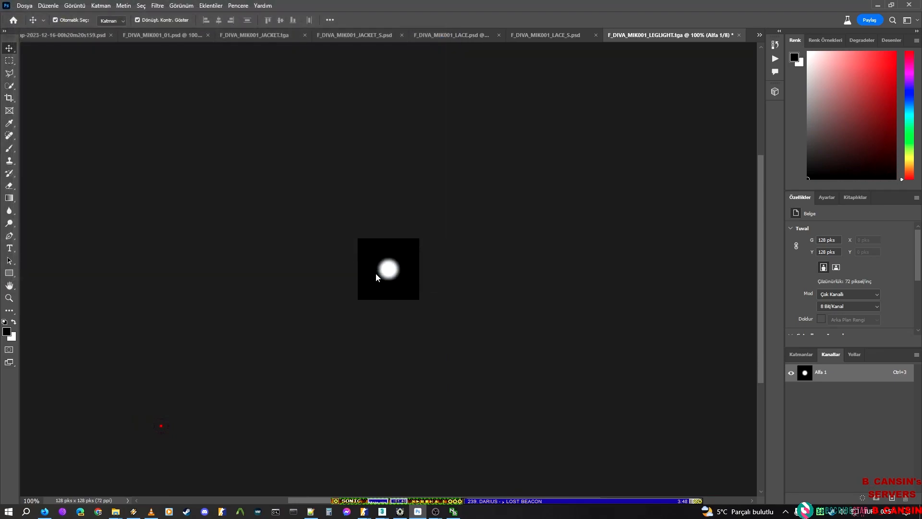
Step: Convert the leg light mask to grayscale and on to RGB color mode, then save the PSD and minimize Photoshop
{"action": "left_click", "coordinate": [68, 5]}
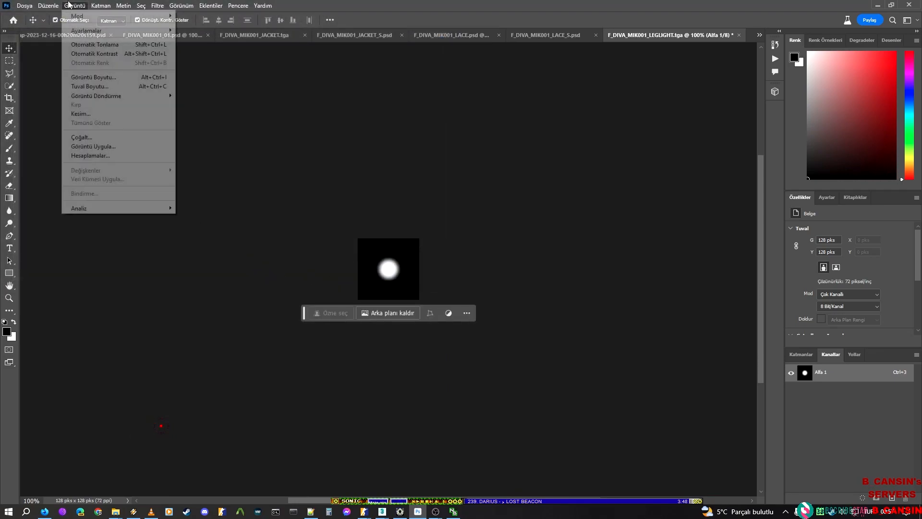
{"action": "left_click", "coordinate": [199, 24]}
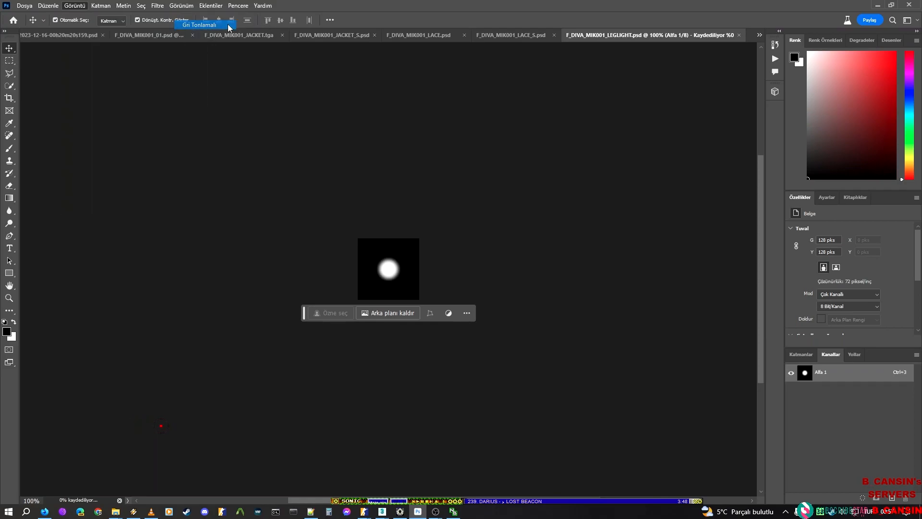
{"action": "left_click", "coordinate": [74, 5]}
{"action": "mouse_move", "coordinate": [81, 16]}
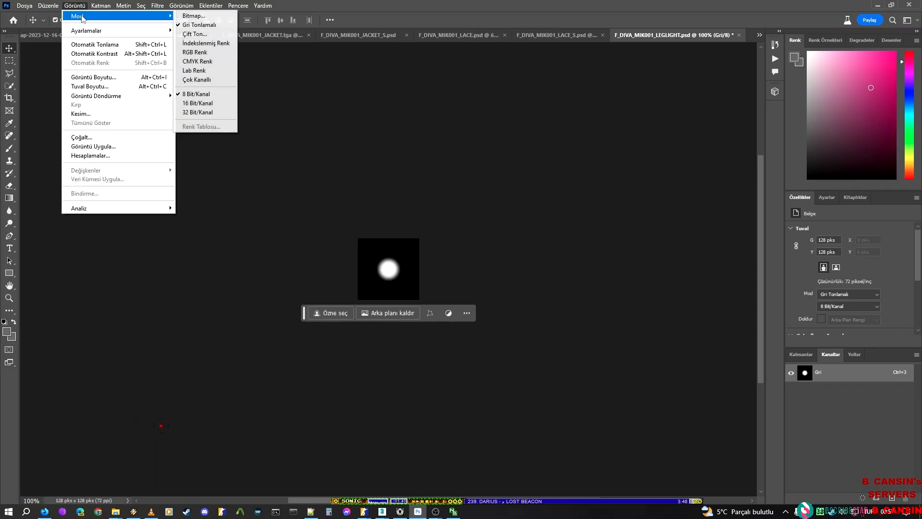
{"action": "left_click", "coordinate": [195, 52]}
{"action": "key", "text": "ctrl+s"}
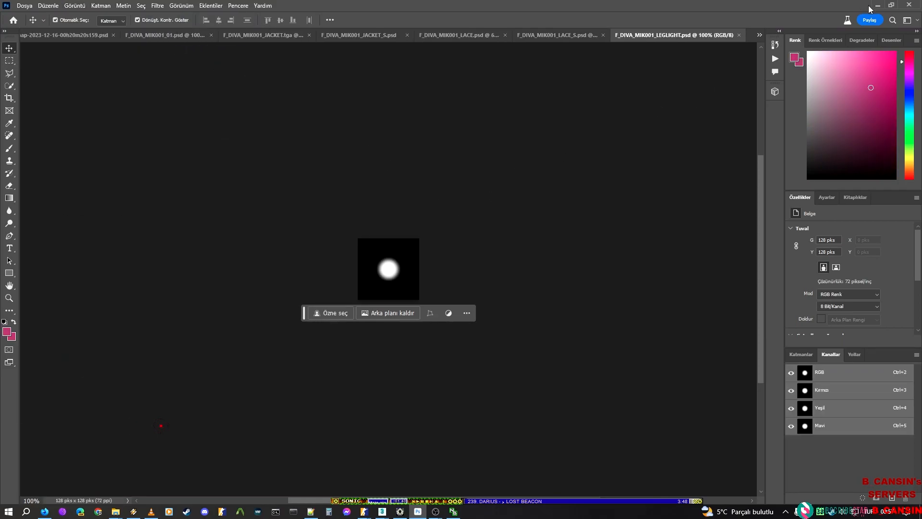
{"action": "left_click", "coordinate": [877, 5]}
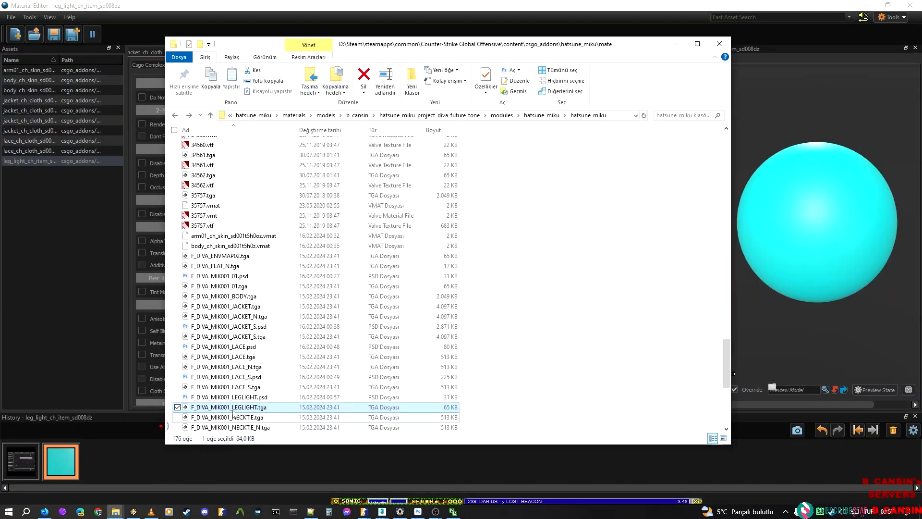
Step: In the Material Editor, enable Translucent on the leg light material, assign F_DIVA_MIK001_LEGLIGHT.psd as its Translucency texture and save
{"action": "left_click", "coordinate": [94, 304]}
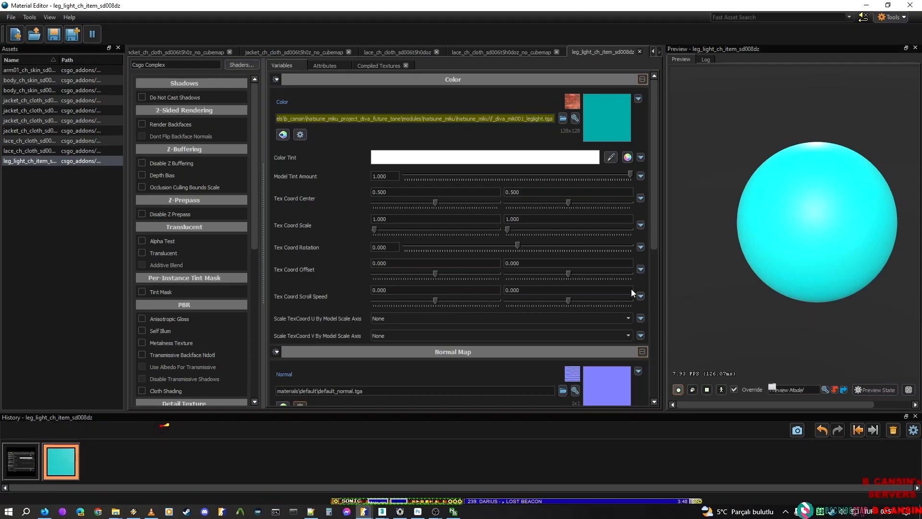
{"action": "scroll", "coordinate": [520, 357], "scroll_direction": "down", "scroll_amount": 5}
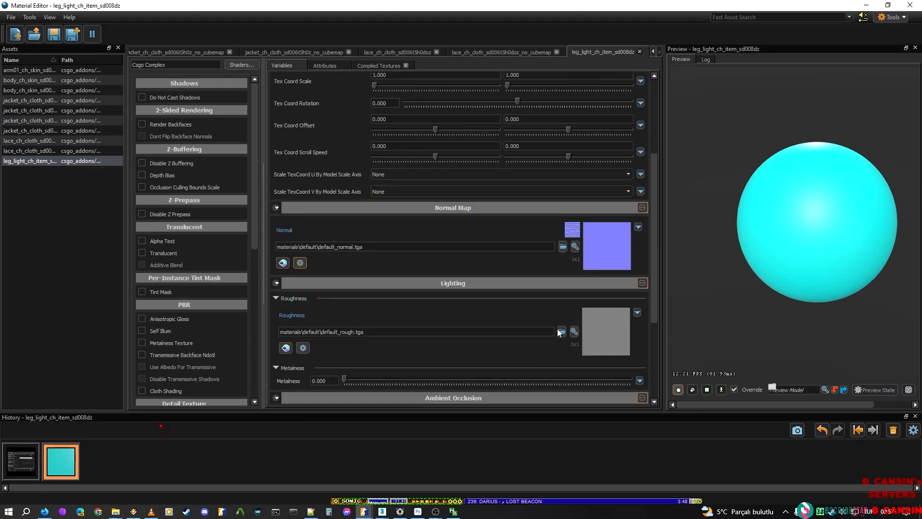
{"action": "scroll", "coordinate": [404, 318], "scroll_direction": "down", "scroll_amount": 1}
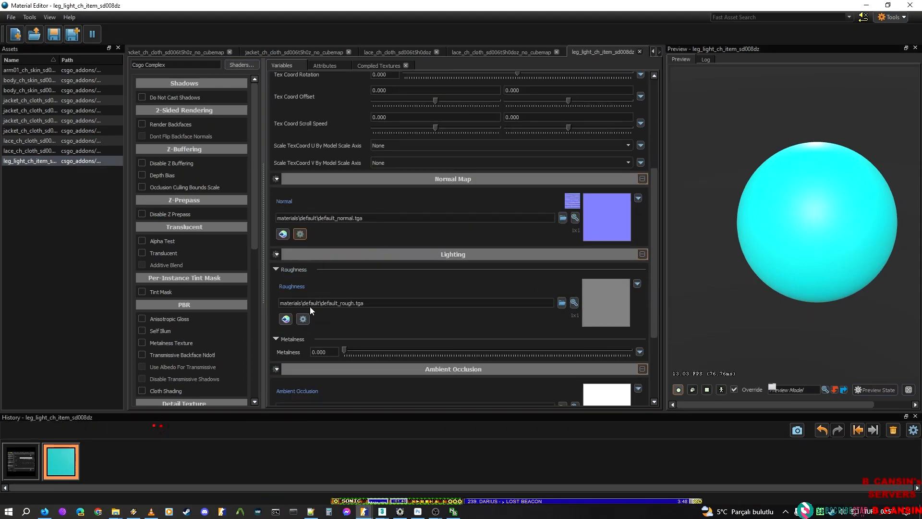
{"action": "scroll", "coordinate": [487, 269], "scroll_direction": "down", "scroll_amount": 4}
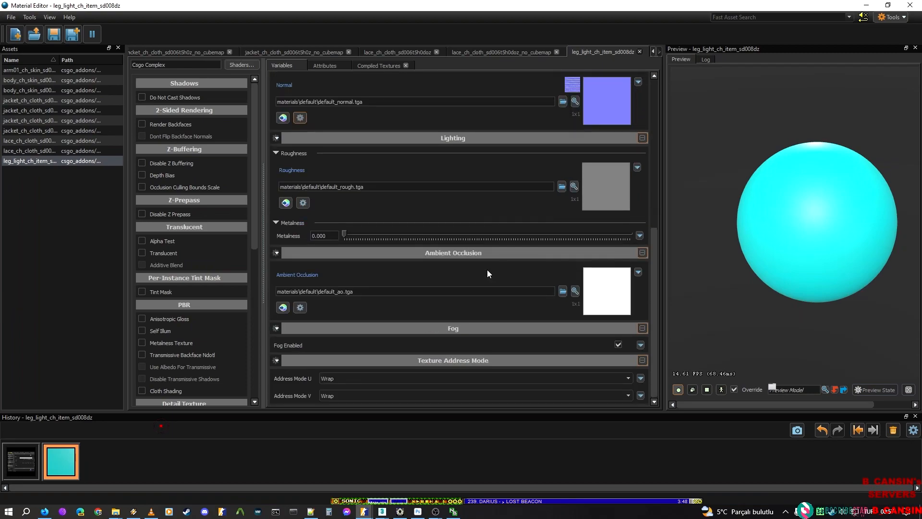
{"action": "scroll", "coordinate": [493, 214], "scroll_direction": "up", "scroll_amount": 5}
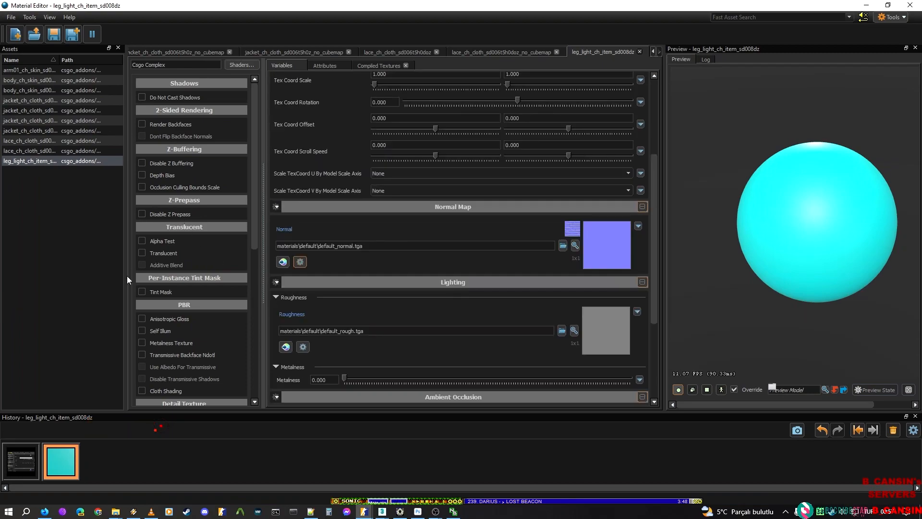
{"action": "left_click", "coordinate": [143, 254]}
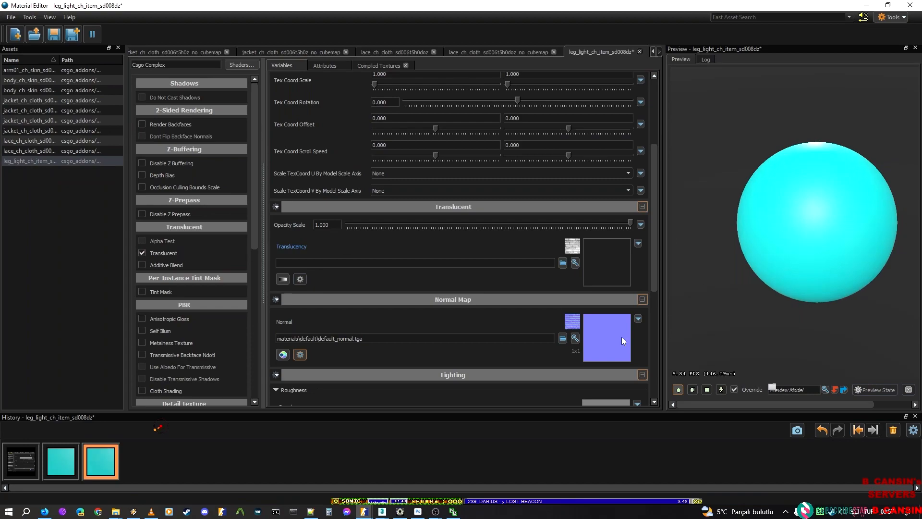
{"action": "left_click", "coordinate": [560, 264]}
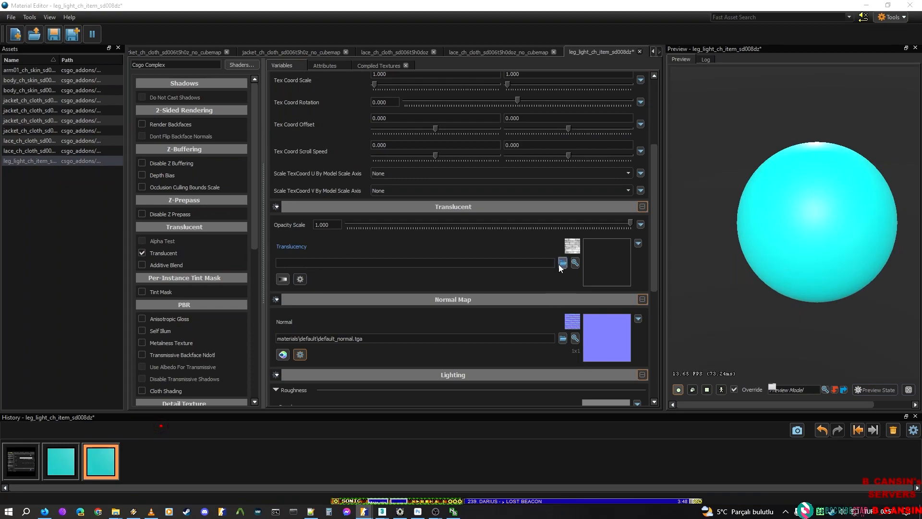
{"action": "type", "text": "F_DIVA_MIK001_LEGLIGHT"}
{"action": "key", "text": "Down"}
{"action": "key", "text": "Return"}
{"action": "key", "text": "Return"}
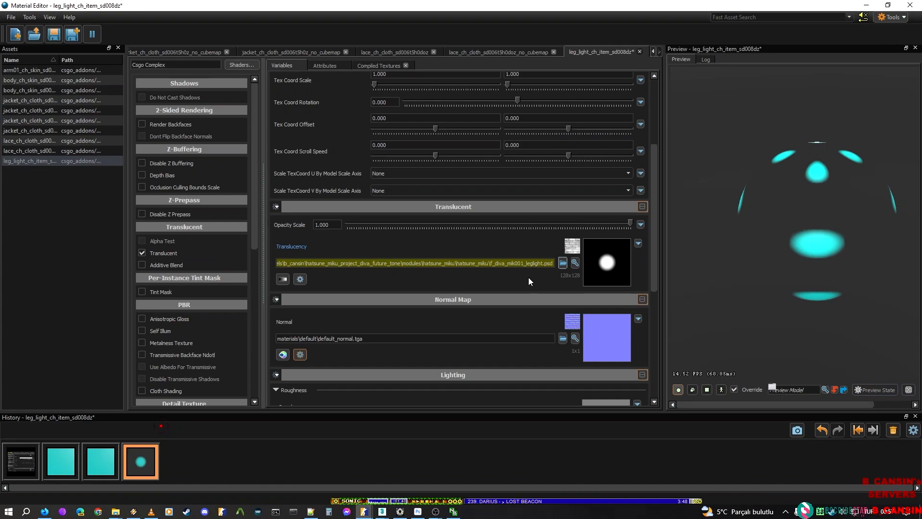
{"action": "key", "text": "ctrl+s"}
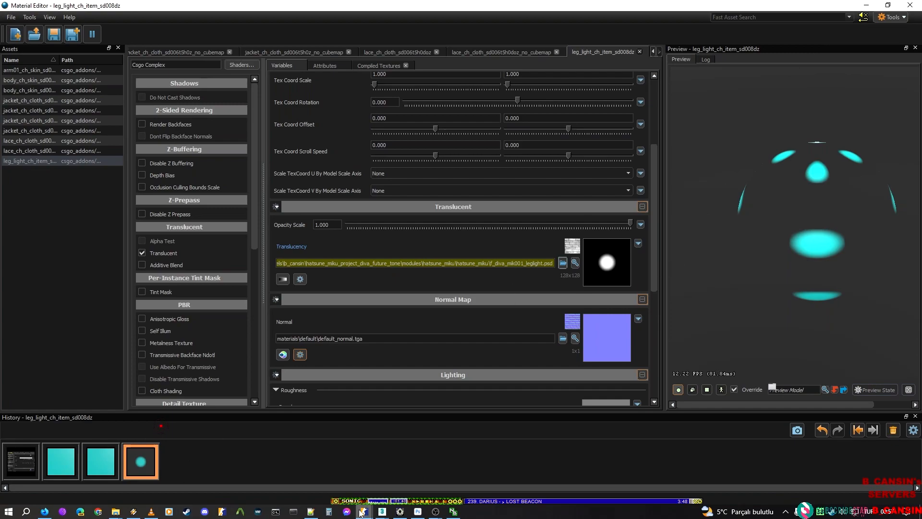
Step: Switch to the hatsune_miku_new_script model in ModelDoc and examine the leg lights on the model's legs
{"action": "mouse_move", "coordinate": [364, 512]}
{"action": "left_click", "coordinate": [469, 460]}
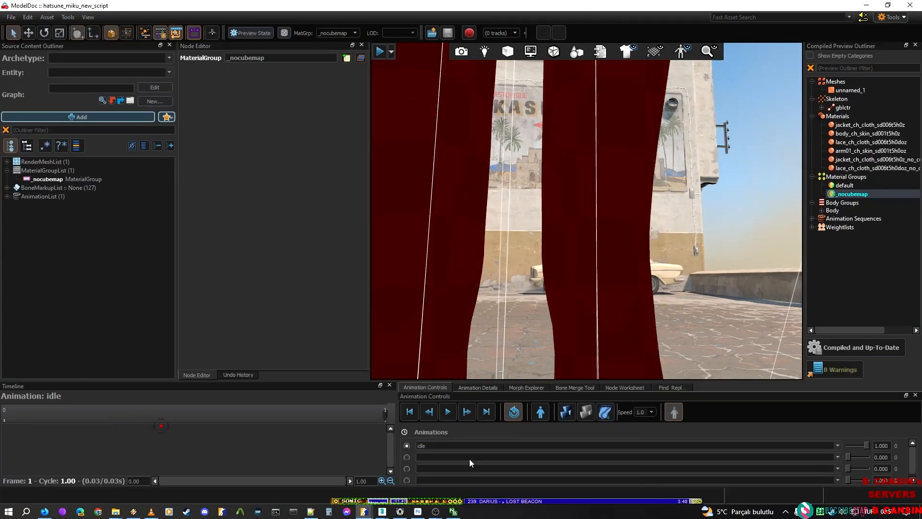
{"action": "right_click_drag", "start_coordinate": [529, 295], "coordinate": [531, 358]}
{"action": "key", "text": "s"}
{"action": "key", "text": "w"}
{"action": "key", "text": "s"}
{"action": "key", "text": "w"}
{"action": "key", "text": "w"}
{"action": "key", "text": "w"}
{"action": "key", "text": "s"}
{"action": "key", "text": "s"}
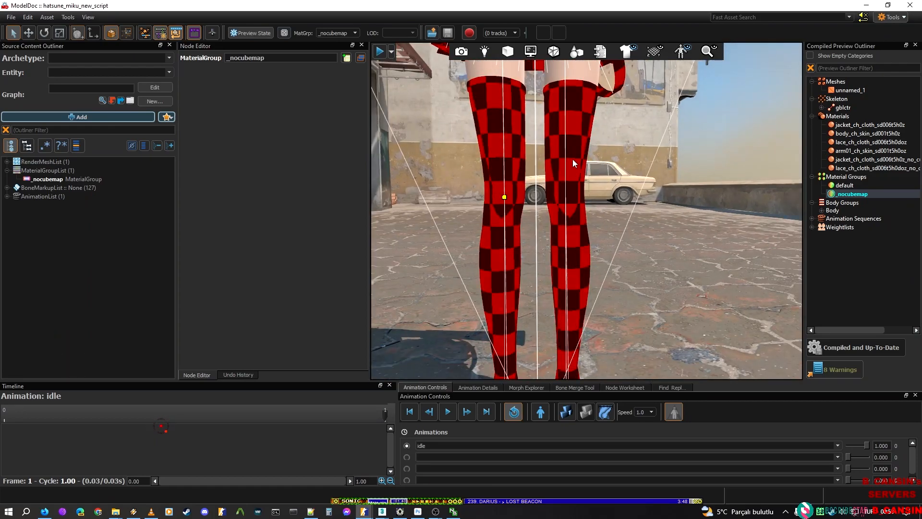
{"action": "right_click_drag", "start_coordinate": [537, 102], "coordinate": [537, 115]}
{"action": "key", "text": "w"}
{"action": "key", "text": "s"}
Step: Preview the default material group and then _nocubemap, examining the leg light up close in the viewport
{"action": "left_click", "coordinate": [111, 261]}
{"action": "left_click", "coordinate": [844, 186]}
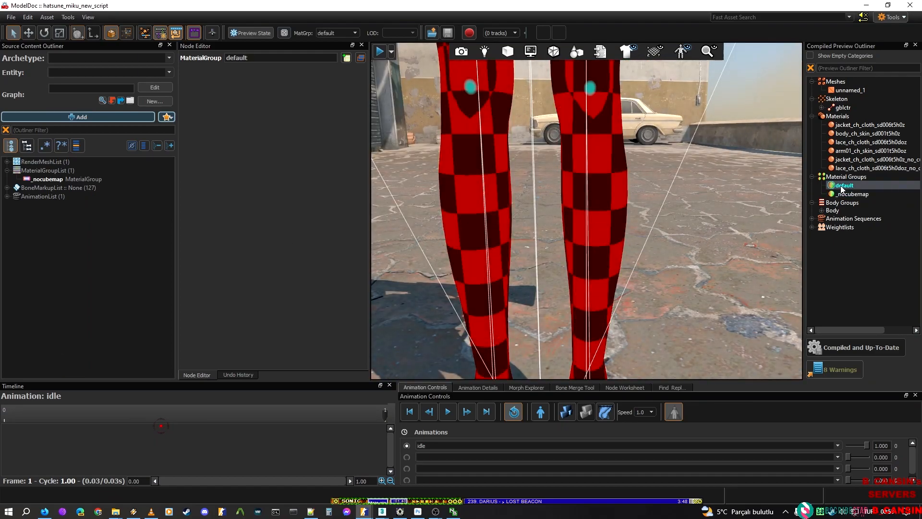
{"action": "left_click", "coordinate": [845, 197]}
{"action": "right_click_drag", "start_coordinate": [673, 192], "coordinate": [646, 161]}
{"action": "key", "text": "w"}
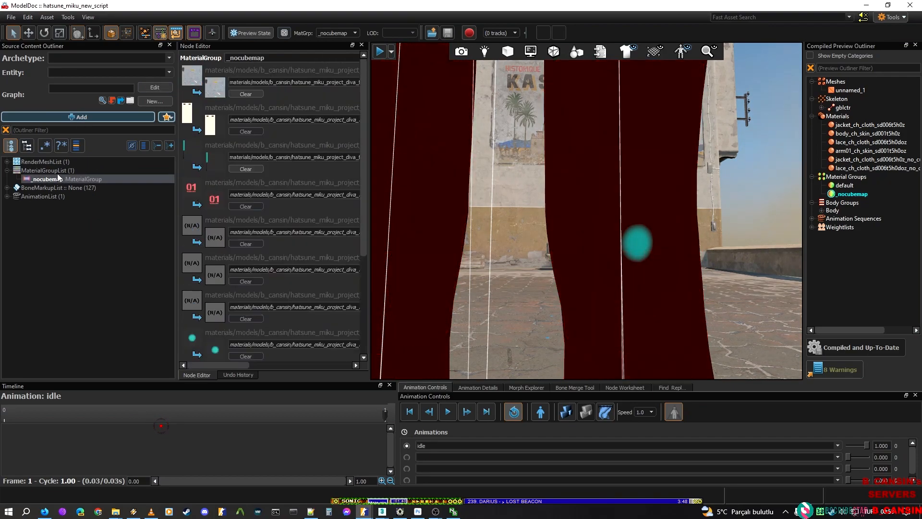
Step: Add a new material group named _g to the model's MaterialGroupList
{"action": "left_click", "coordinate": [57, 172]}
{"action": "right_click", "coordinate": [57, 174]}
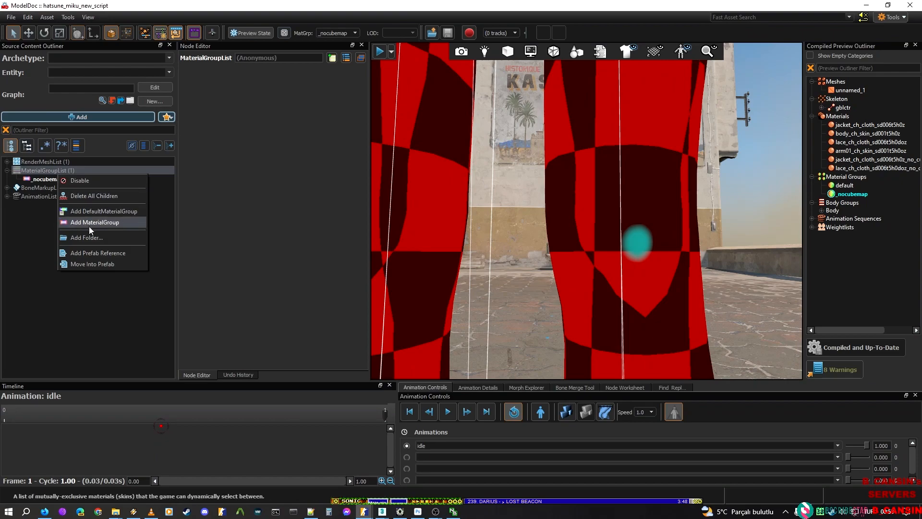
{"action": "left_click", "coordinate": [96, 222]}
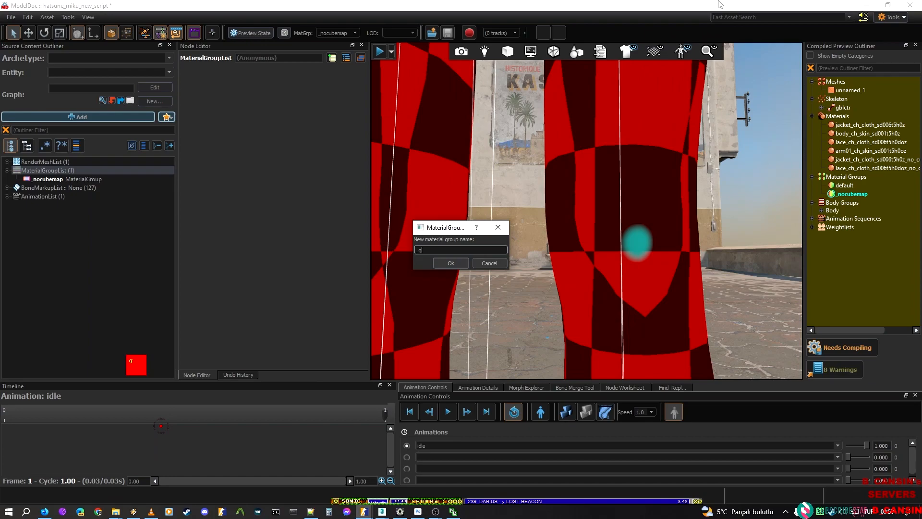
{"action": "type", "text": "_g"}
{"action": "key", "text": "Return"}
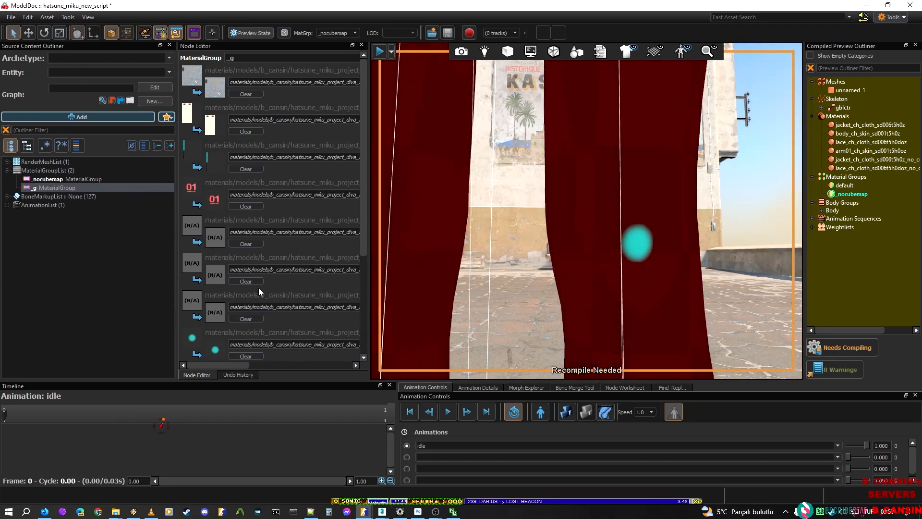
Step: Switch to the Material Editor and save a copy of the arm01_ch_skin_sd001t5h0oz material as arm01_ch_skin_sd001t5h0oz_g.vmat in the same folder
{"action": "mouse_move", "coordinate": [364, 511]}
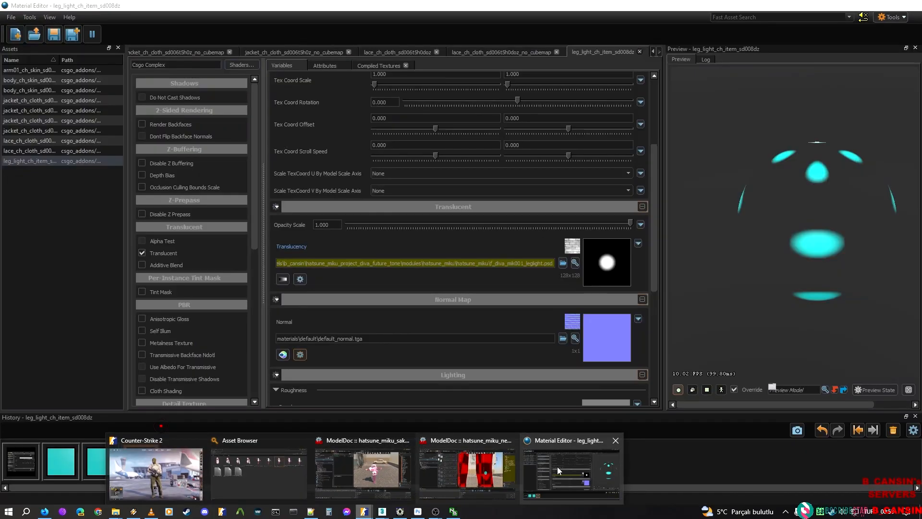
{"action": "left_click", "coordinate": [557, 466]}
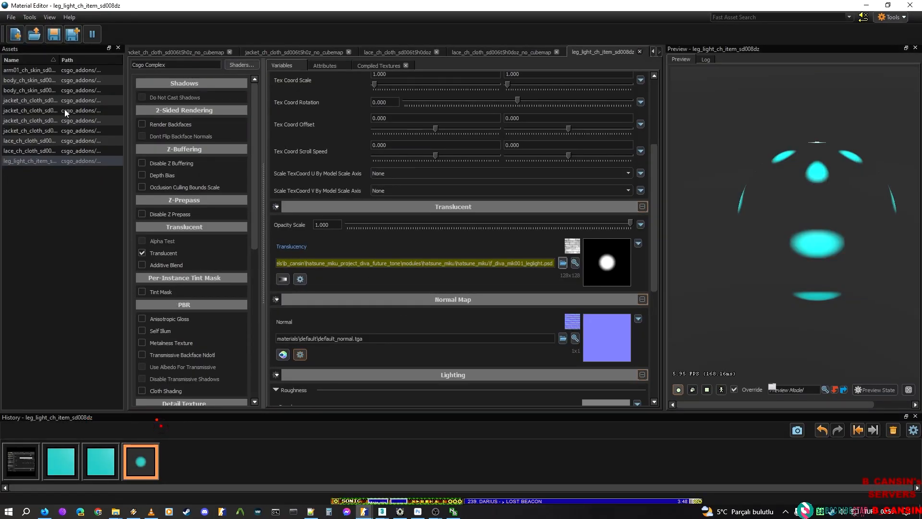
{"action": "double_click", "coordinate": [32, 70]}
{"action": "right_click", "coordinate": [50, 72]}
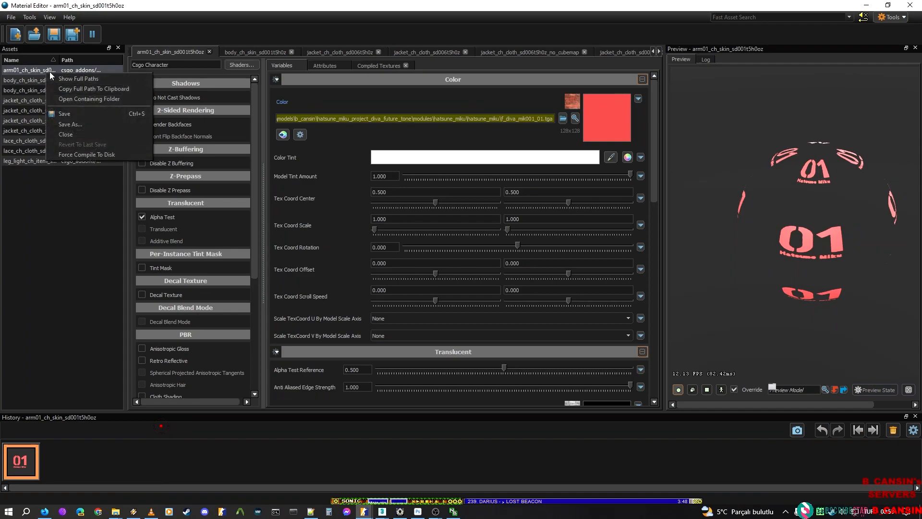
{"action": "left_click", "coordinate": [84, 124]}
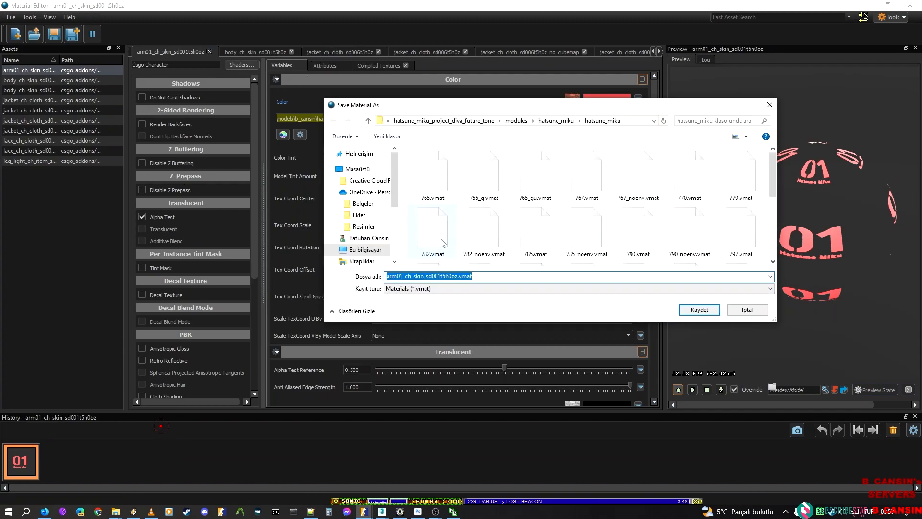
{"action": "left_click", "coordinate": [457, 276]}
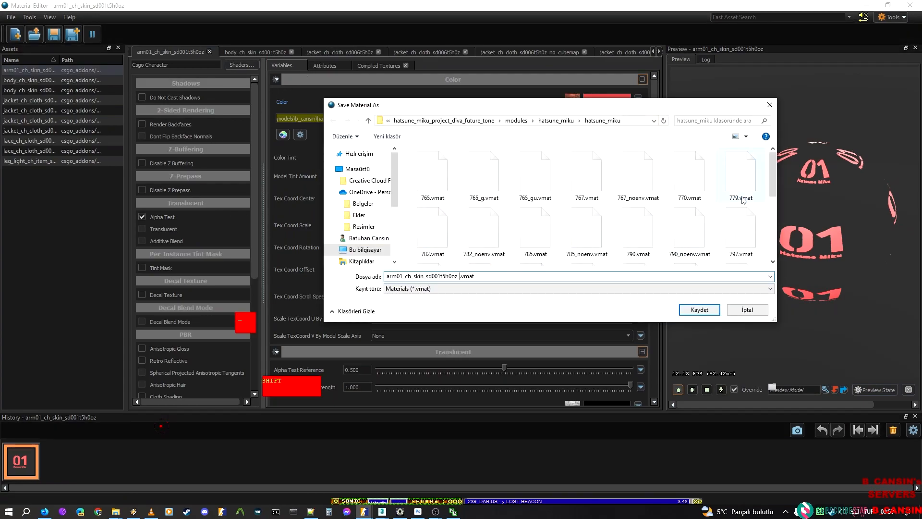
{"action": "key", "text": "Return"}
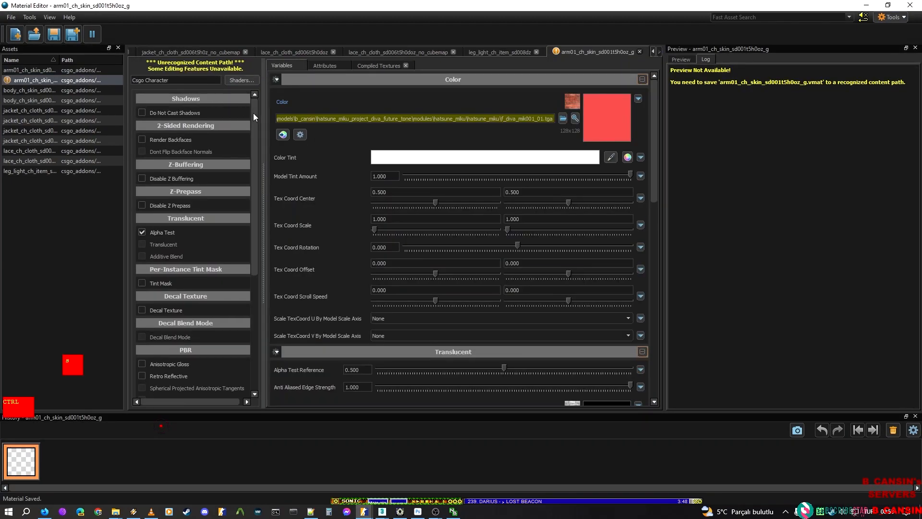
Step: Review the available shader features of the arm01_ch_skin_sd001t5h0oz_g material
{"action": "scroll", "coordinate": [173, 278], "scroll_direction": "down", "scroll_amount": 5}
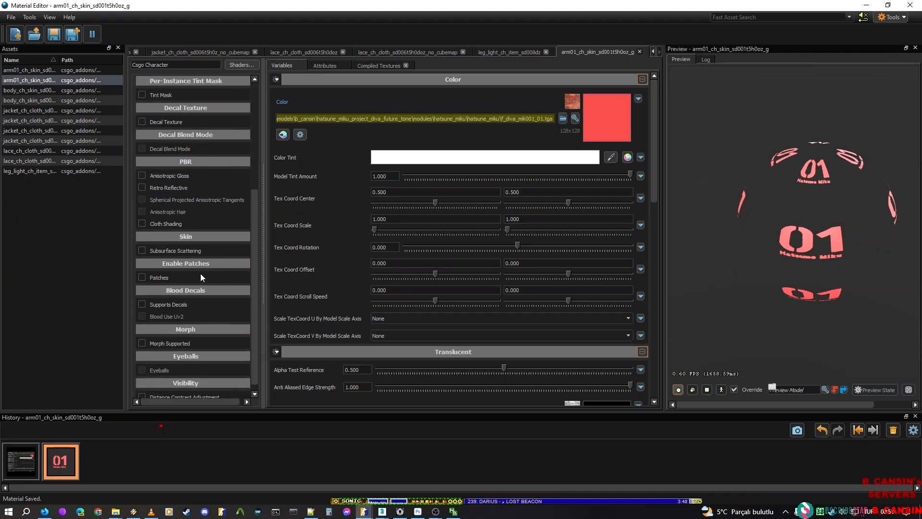
{"action": "scroll", "coordinate": [162, 291], "scroll_direction": "down", "scroll_amount": 1}
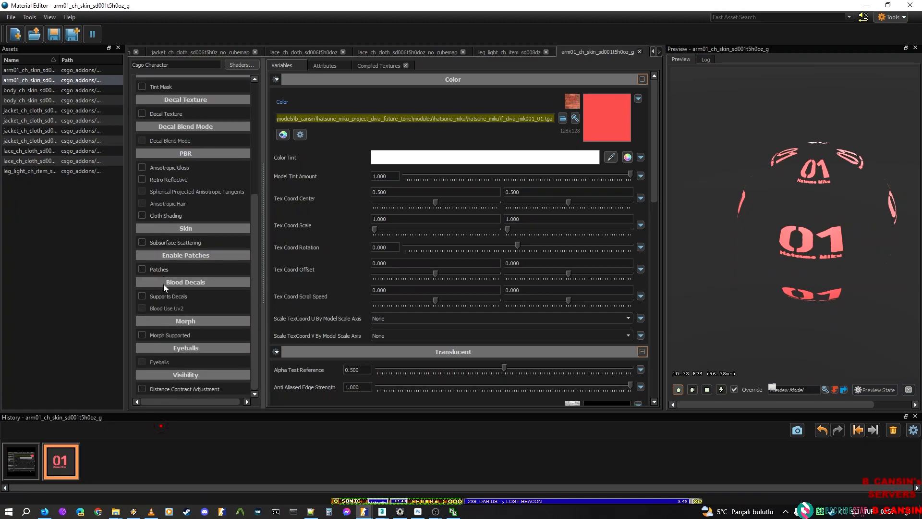
{"action": "scroll", "coordinate": [164, 284], "scroll_direction": "up", "scroll_amount": 2}
{"action": "scroll", "coordinate": [154, 269], "scroll_direction": "up", "scroll_amount": 1}
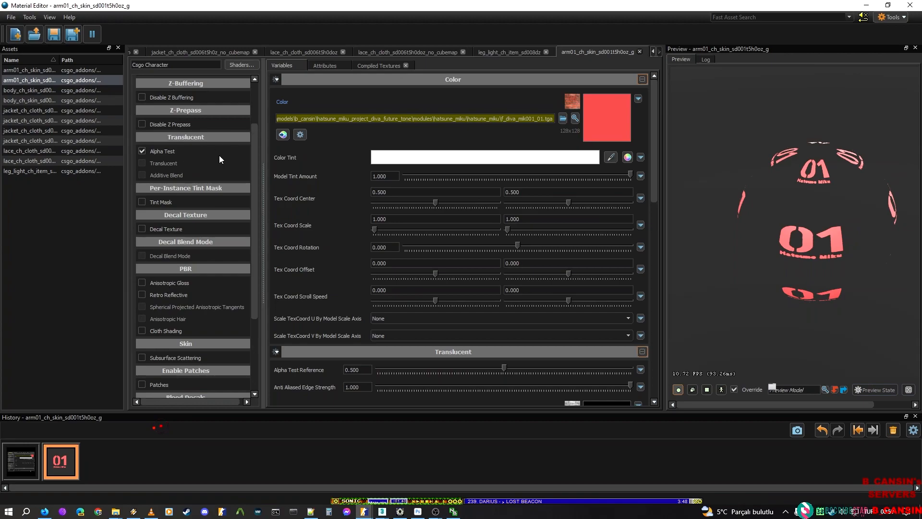
Step: Change the shader of the arm01_ch_skin_sd001t5h0oz_g material to Csgo Complex
{"action": "scroll", "coordinate": [190, 112], "scroll_direction": "down", "scroll_amount": 3}
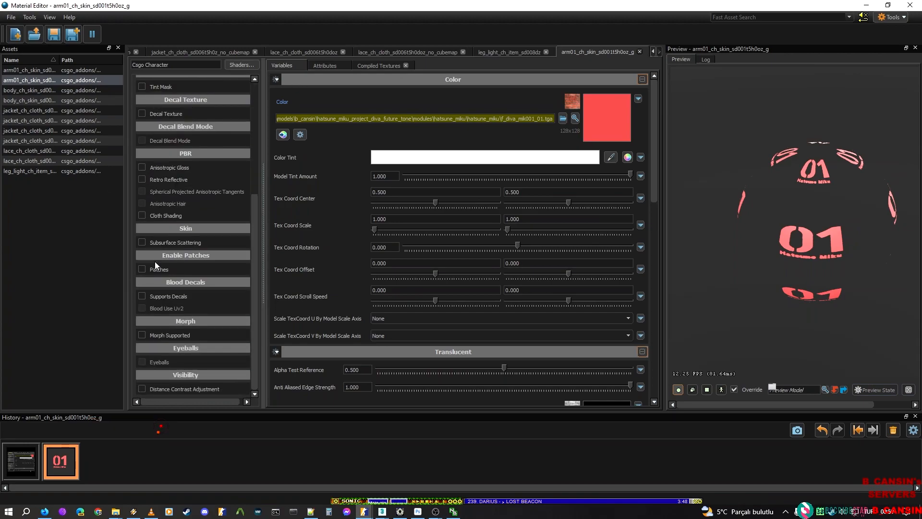
{"action": "left_click", "coordinate": [236, 66]}
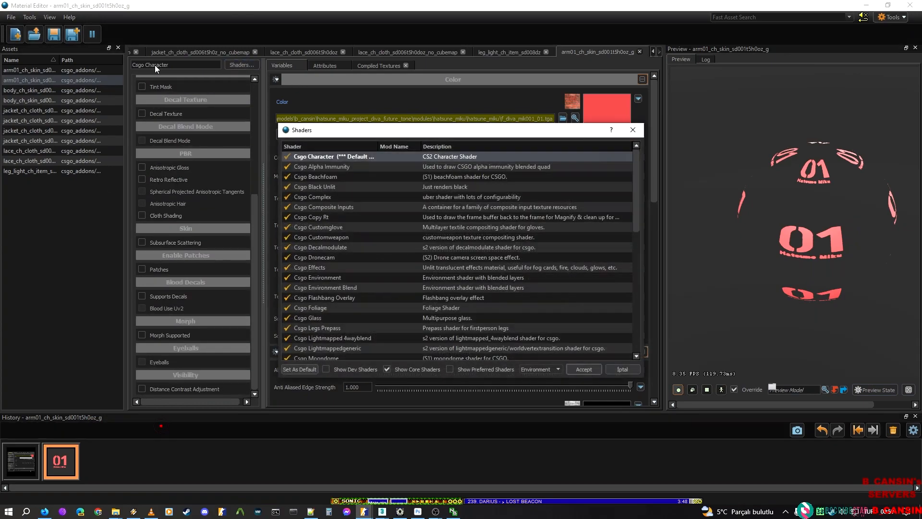
{"action": "left_click", "coordinate": [317, 197]}
{"action": "left_click", "coordinate": [583, 369]}
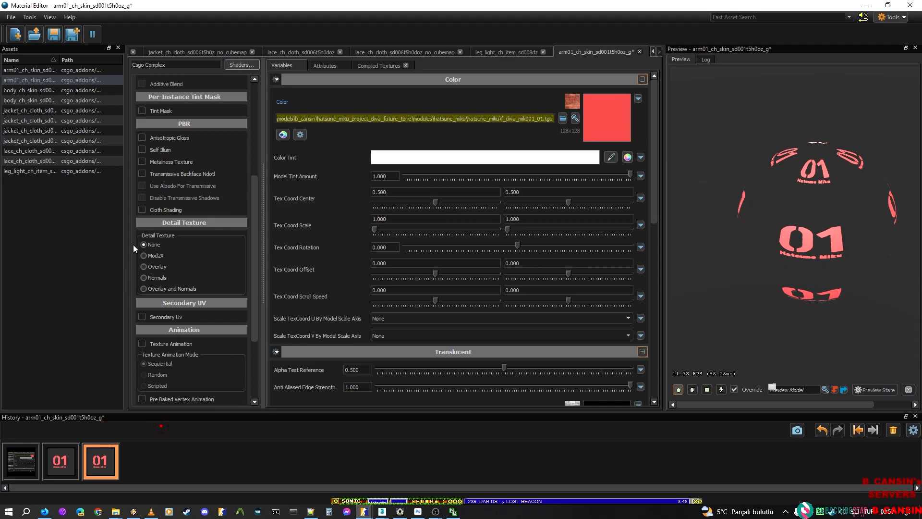
Step: Enable Self Illum in the PBR features of the arm01_ch_skin_sd001t5h0oz_g material
{"action": "scroll", "coordinate": [162, 246], "scroll_direction": "down", "scroll_amount": 2}
{"action": "scroll", "coordinate": [206, 286], "scroll_direction": "up", "scroll_amount": 3}
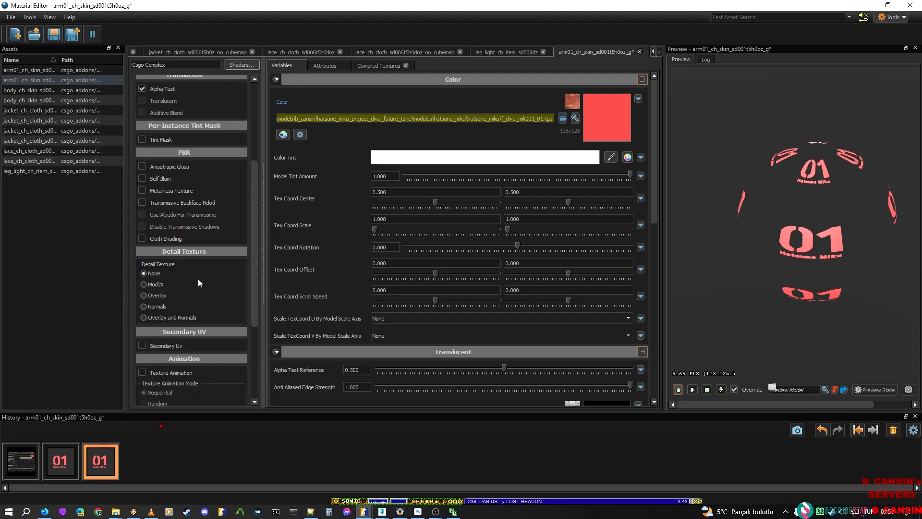
{"action": "left_click", "coordinate": [141, 178]}
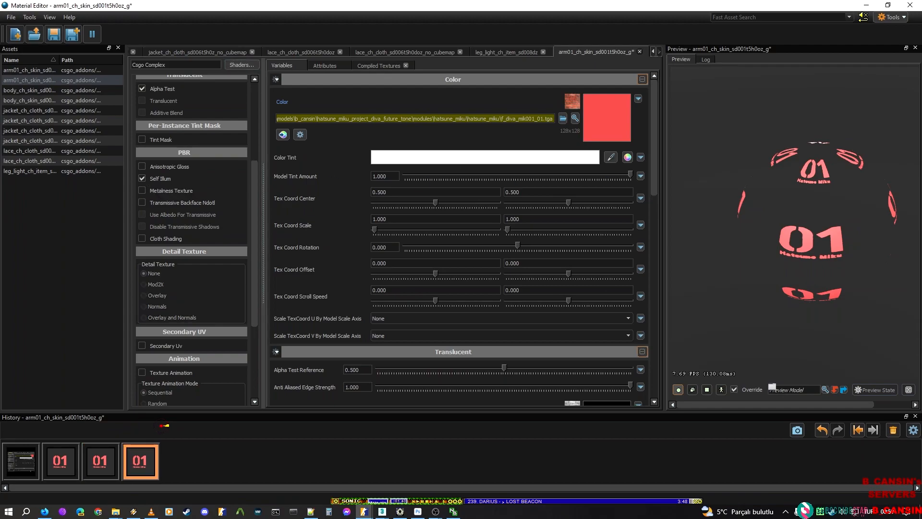
{"action": "scroll", "coordinate": [558, 356], "scroll_direction": "down", "scroll_amount": 3}
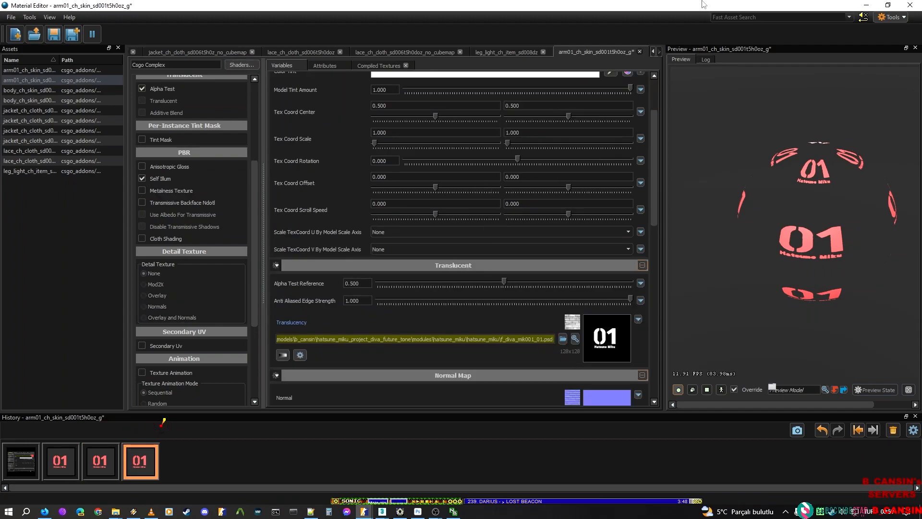
Step: Switch to ModelDoc, compile the hatsune_miku_new_script model and view the arm's 01 marking up close
{"action": "left_click_drag", "start_coordinate": [687, 6], "coordinate": [301, 13]}
{"action": "left_click", "coordinate": [842, 348]}
{"action": "right_click_drag", "start_coordinate": [551, 158], "coordinate": [533, 279]}
{"action": "key", "text": "s"}
{"action": "key", "text": "w"}
{"action": "key", "text": "s"}
Step: Try to remap the arm01 skin material in the _g material group to sleeve_ch_cloth_sd006t5h0z_g.vmat
{"action": "left_click_drag", "start_coordinate": [231, 365], "coordinate": [337, 363]}
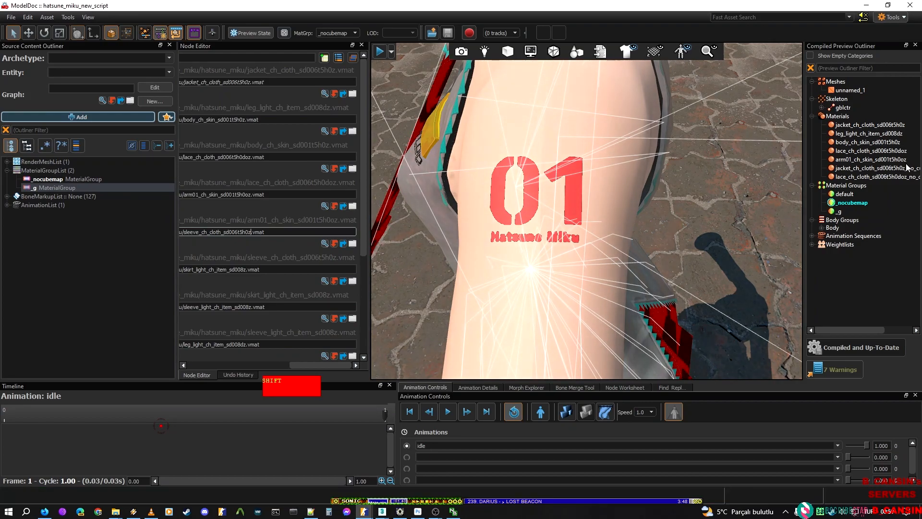
{"action": "type", "text": "_g"}
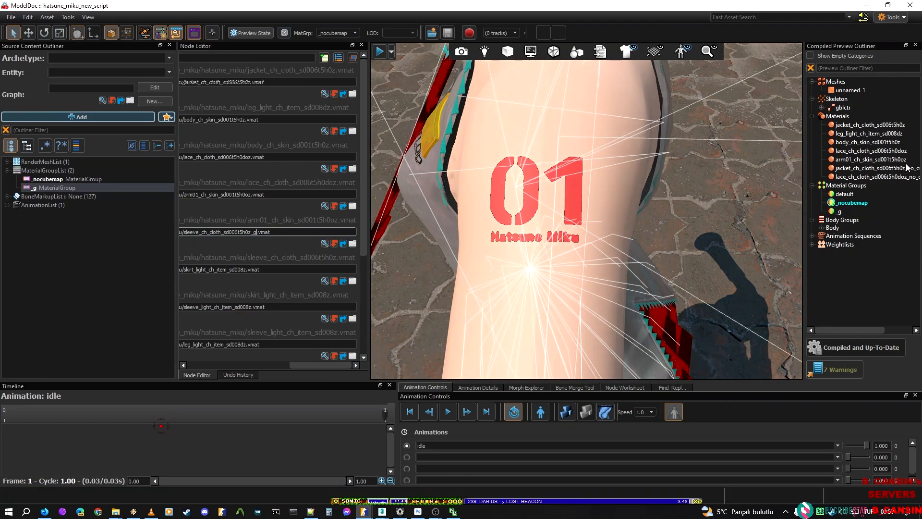
{"action": "key", "text": "Return"}
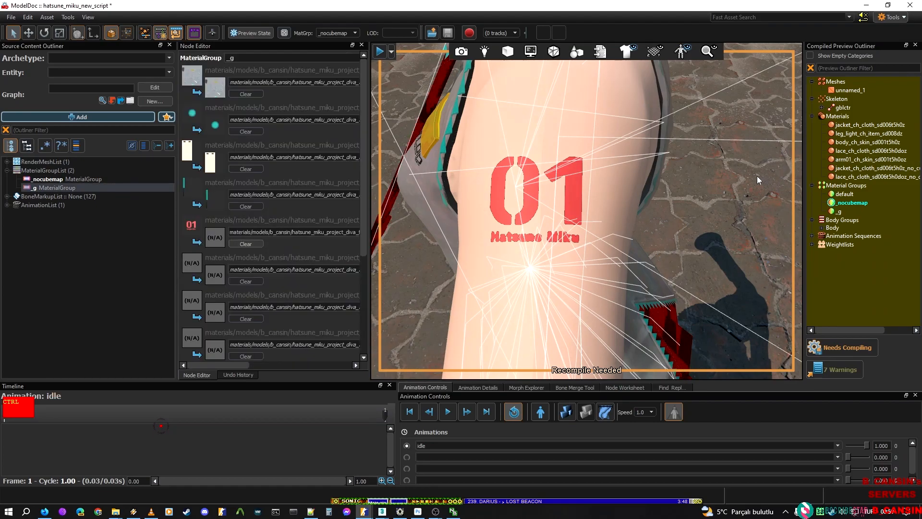
{"action": "left_click_drag", "start_coordinate": [245, 364], "coordinate": [346, 348]}
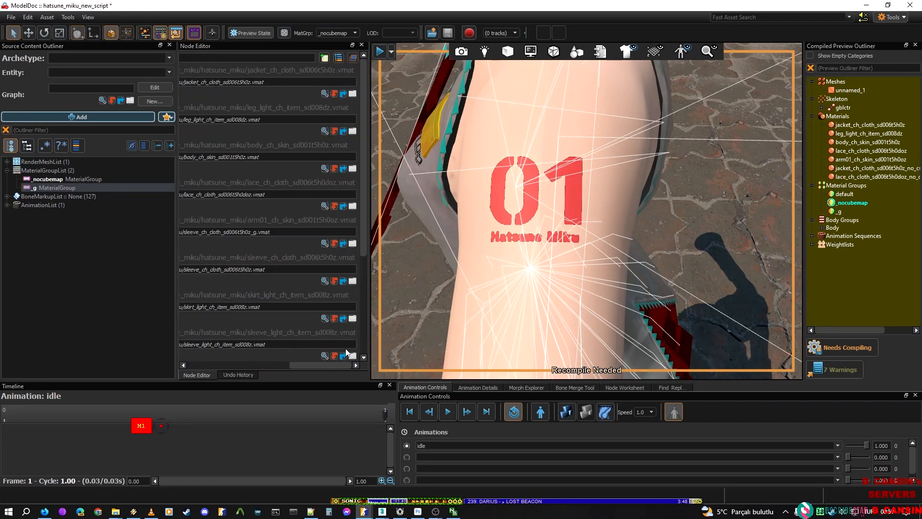
{"action": "left_click_drag", "start_coordinate": [299, 366], "coordinate": [311, 353]}
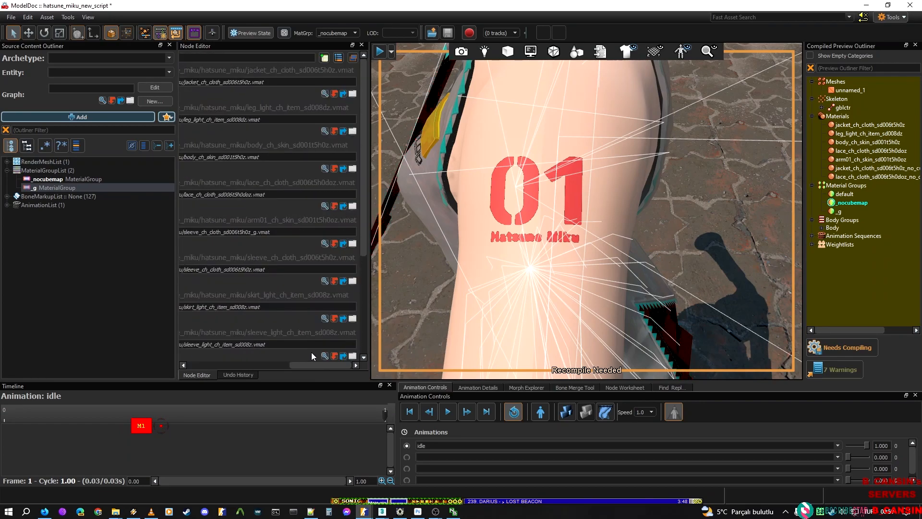
{"action": "left_click", "coordinate": [269, 232]}
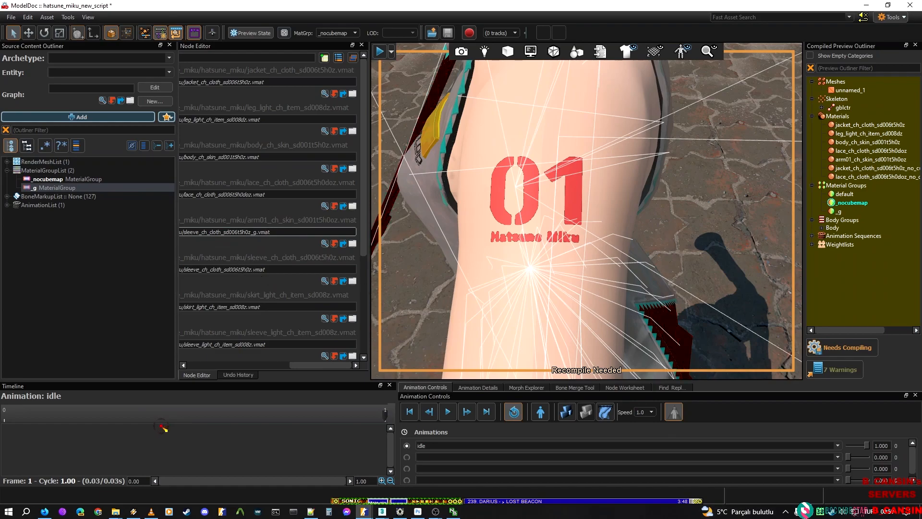
Step: Save the arm01_ch_skin_sd001t5h0oz_g material in the Material Editor and return to the hatsune_miku_new_script model
{"action": "mouse_move", "coordinate": [363, 513]}
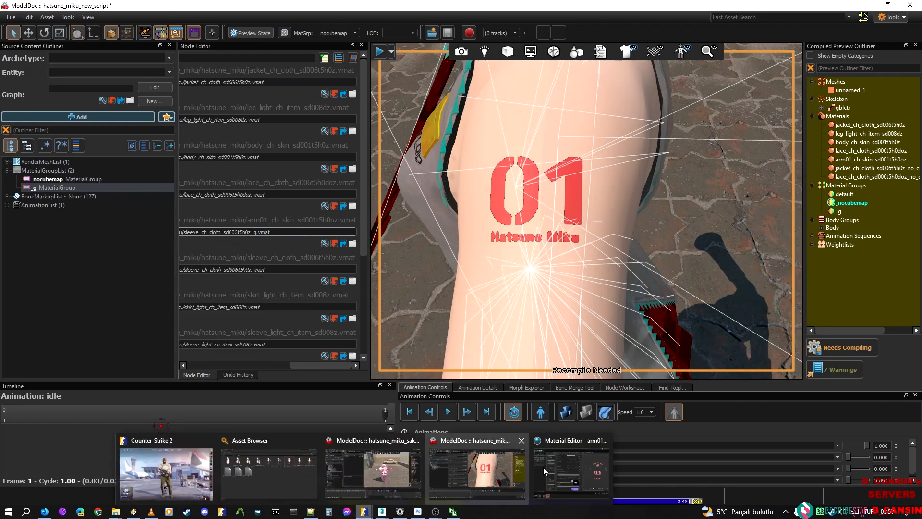
{"action": "mouse_move", "coordinate": [577, 464]}
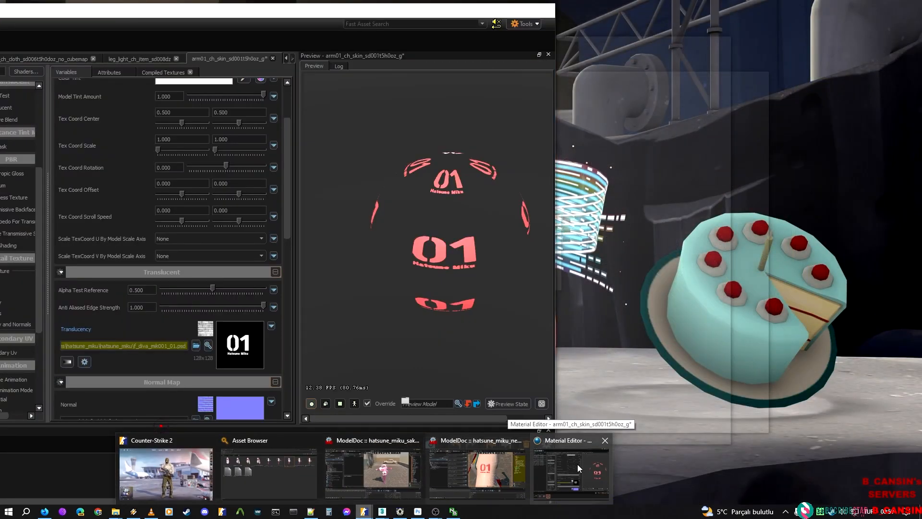
{"action": "left_click", "coordinate": [577, 464]}
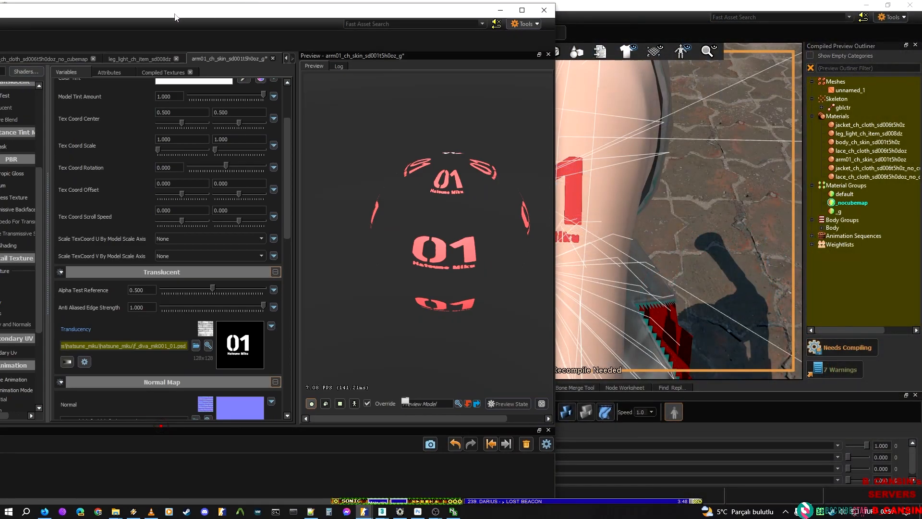
{"action": "left_click_drag", "start_coordinate": [177, 17], "coordinate": [496, 34]}
{"action": "key", "text": "ctrl+s"}
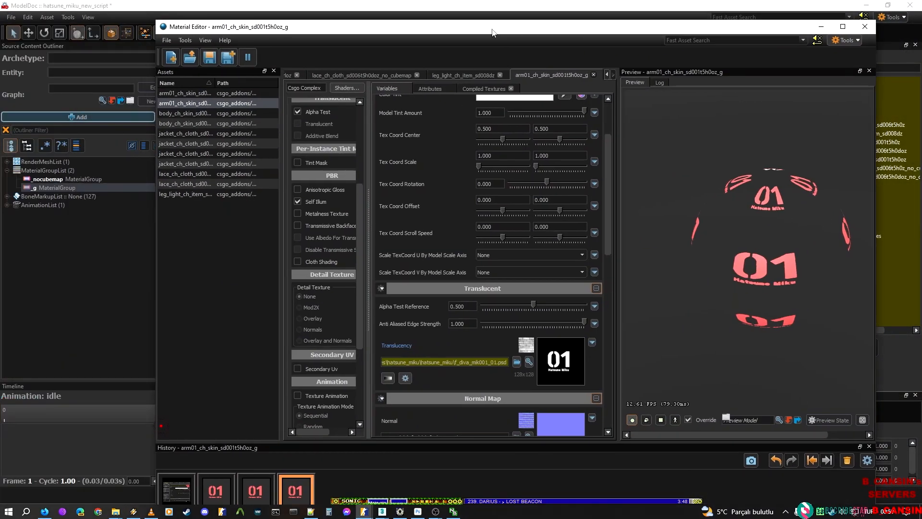
{"action": "left_click", "coordinate": [821, 26]}
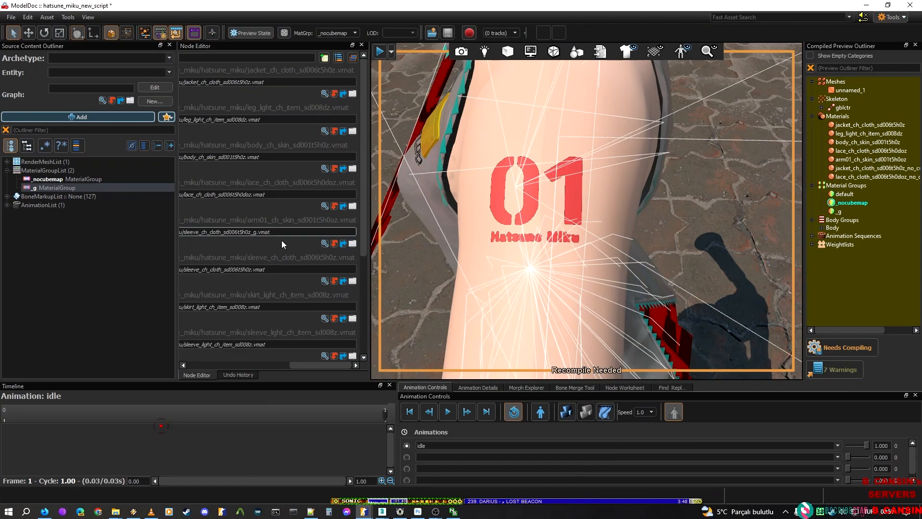
Step: Set the arm01 skin's replacement material in the _g material group to arm01_ch_skin_sd001t5h0oz_g.vmat
{"action": "left_click_drag", "start_coordinate": [280, 233], "coordinate": [144, 235]}
{"action": "left_click_drag", "start_coordinate": [335, 365], "coordinate": [347, 334]}
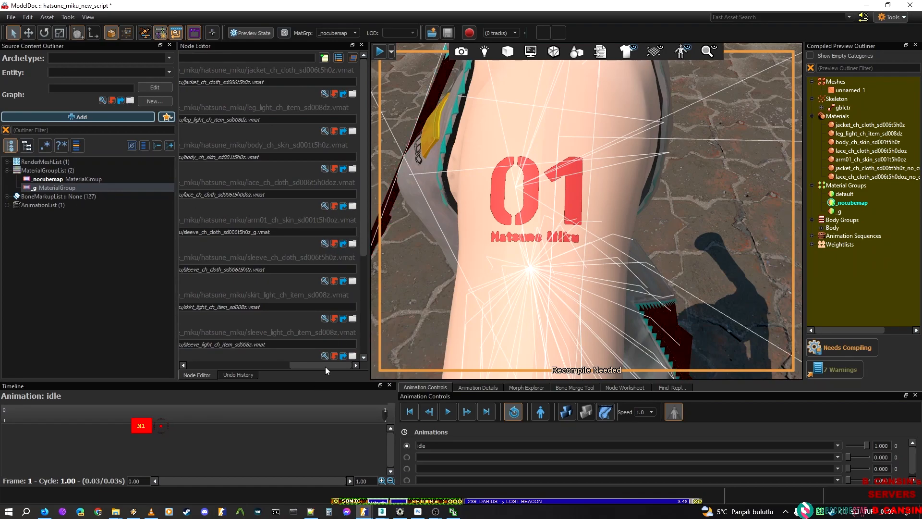
{"action": "left_click_drag", "start_coordinate": [324, 365], "coordinate": [171, 353]}
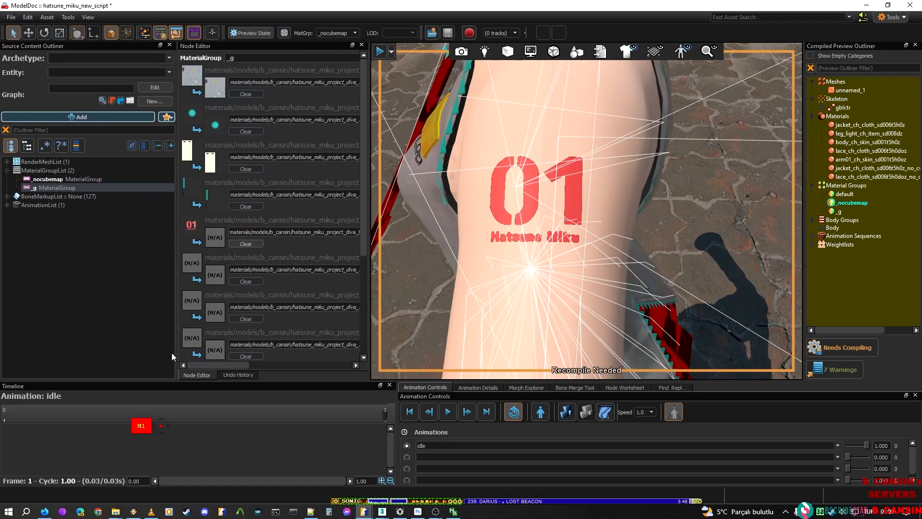
{"action": "left_click_drag", "start_coordinate": [242, 364], "coordinate": [363, 356]}
{"action": "left_click", "coordinate": [251, 231]}
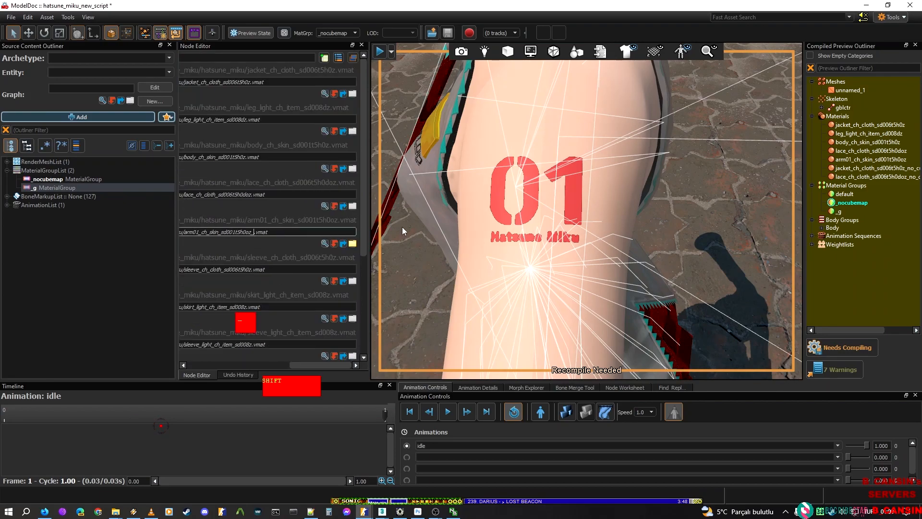
{"action": "type", "text": "_g"}
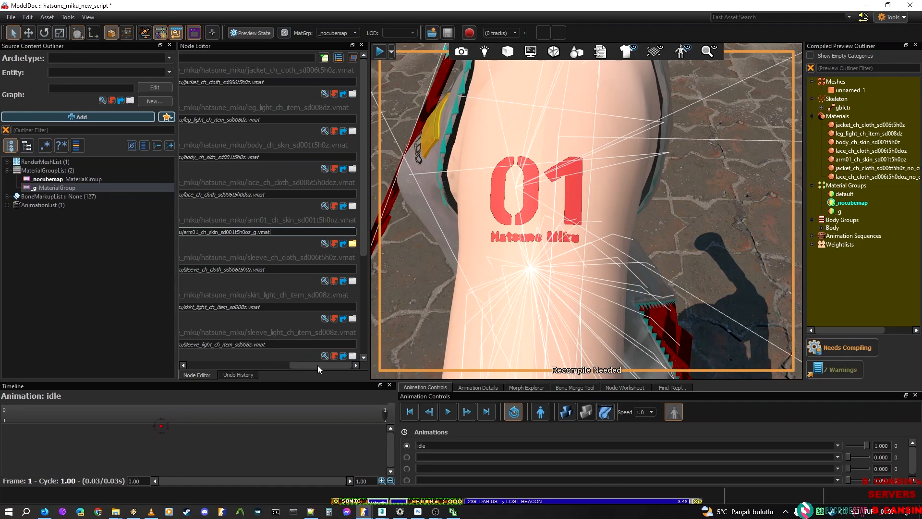
Step: Recompile the model and preview it with the _g material group
{"action": "left_click_drag", "start_coordinate": [318, 365], "coordinate": [192, 362]}
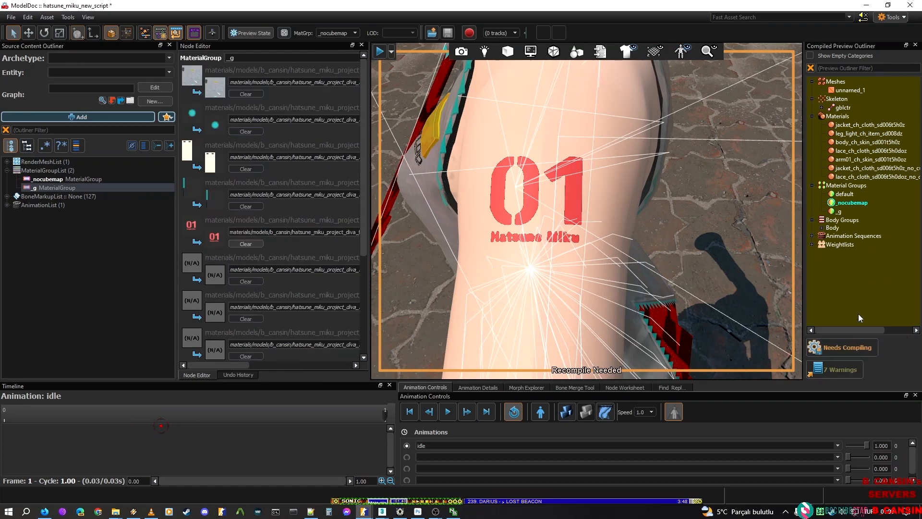
{"action": "left_click", "coordinate": [854, 345]}
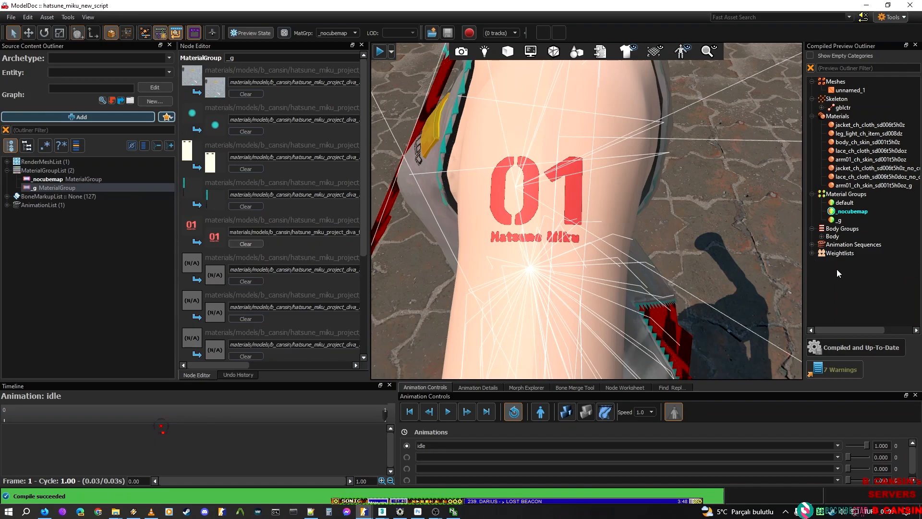
{"action": "left_click", "coordinate": [838, 220]}
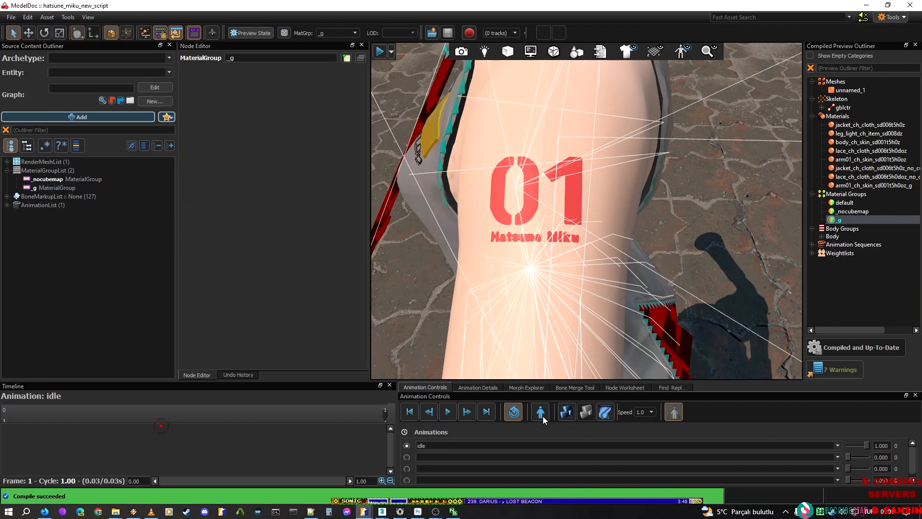
Step: Check the arm01_ch_skin_sd001t5h0oz_g material's settings in the Material Editor, then return to the model
{"action": "mouse_move", "coordinate": [364, 511]}
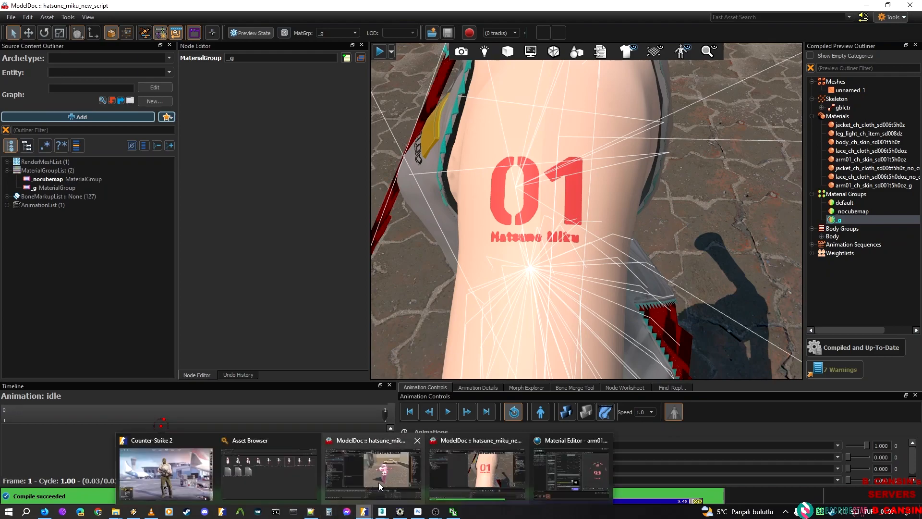
{"action": "left_click", "coordinate": [573, 461]}
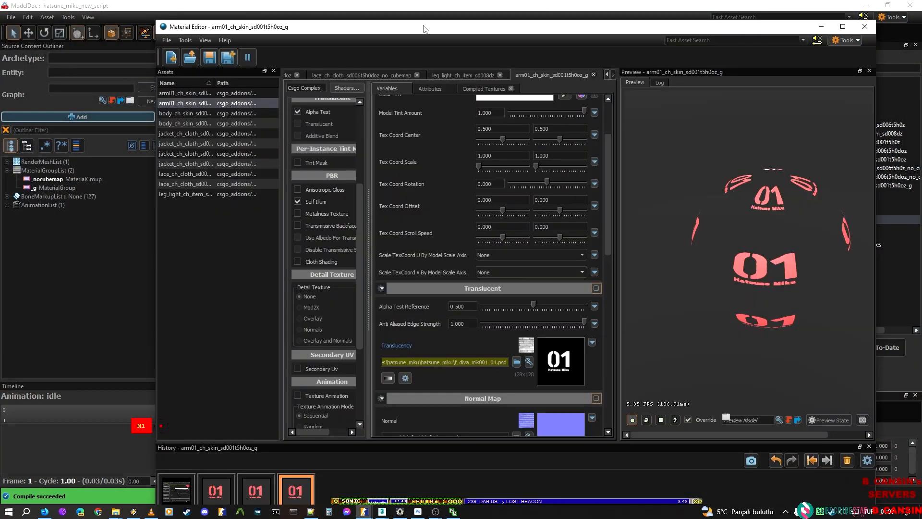
{"action": "double_click", "coordinate": [424, 28]}
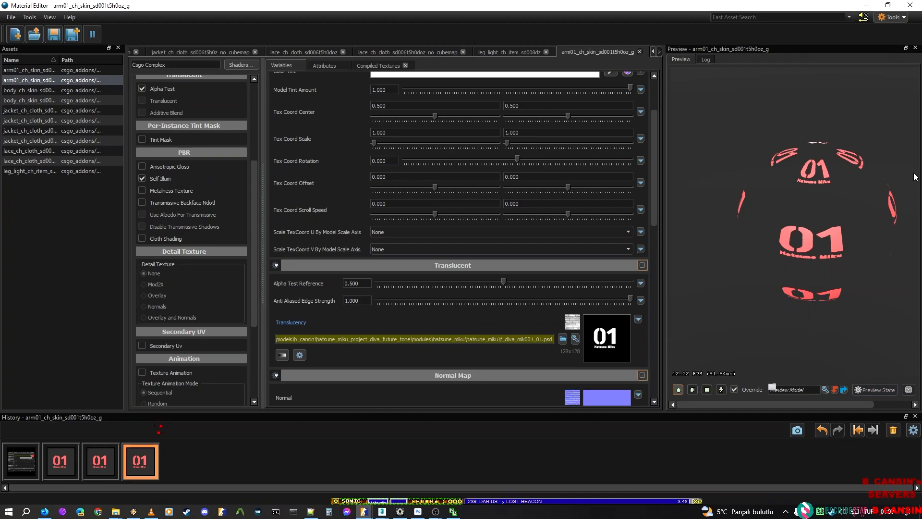
{"action": "left_click", "coordinate": [873, 4]}
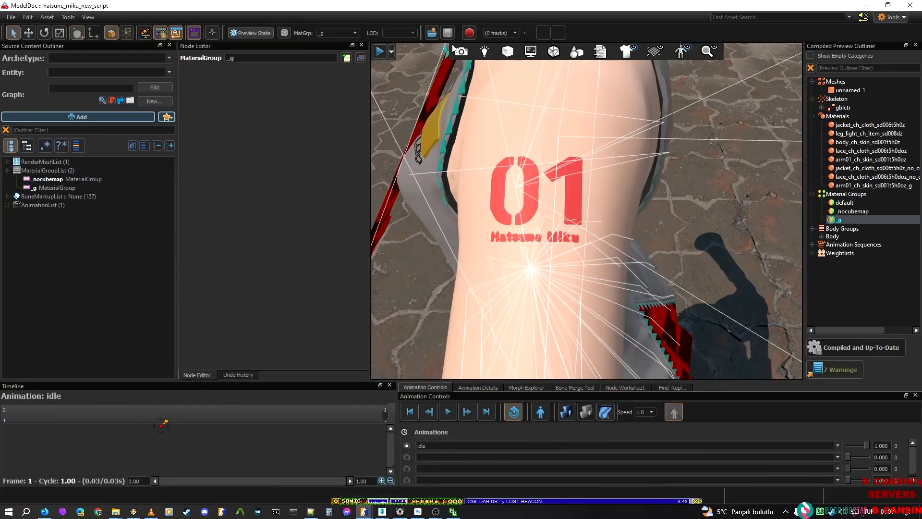
Step: Switch the viewport lighting mode to Dark and look at the 01 marking on the arm
{"action": "left_click", "coordinate": [485, 51]}
{"action": "left_click", "coordinate": [483, 76]}
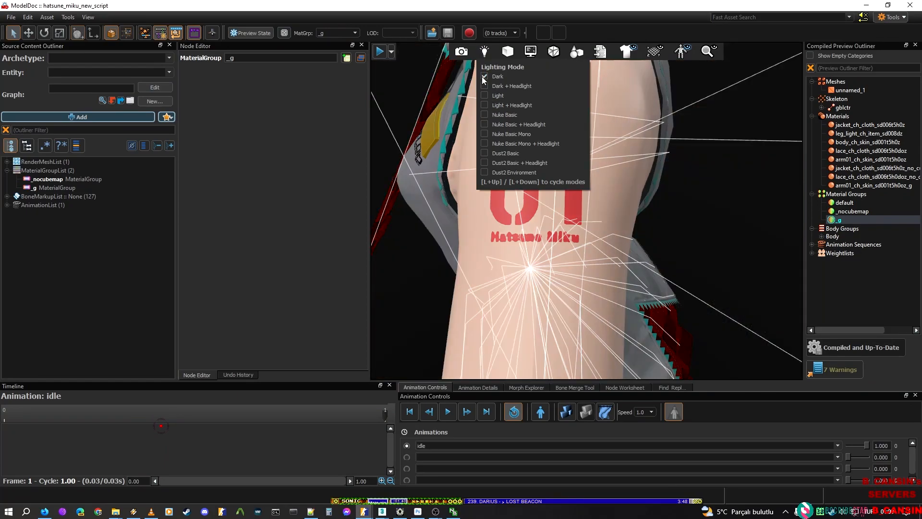
{"action": "right_click_drag", "start_coordinate": [586, 211], "coordinate": [578, 276]}
{"action": "right_click_drag", "start_coordinate": [601, 230], "coordinate": [587, 168]}
Step: Examine the glow of the arm's 01 marking from different distances and angles under Dark lighting
{"action": "left_click", "coordinate": [486, 52]}
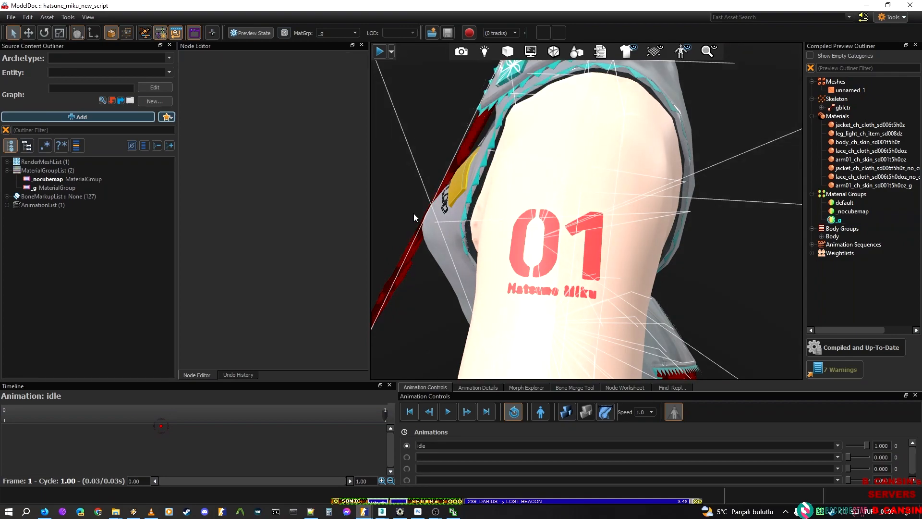
{"action": "key", "text": "s"}
{"action": "right_click_drag", "start_coordinate": [446, 279], "coordinate": [446, 281]}
{"action": "key", "text": "w"}
{"action": "key", "text": "s"}
{"action": "right_click_drag", "start_coordinate": [499, 263], "coordinate": [535, 231]}
{"action": "key", "text": "w"}
{"action": "key", "text": "s"}
{"action": "key", "text": "a"}
{"action": "key", "text": "d"}
{"action": "key", "text": "d"}
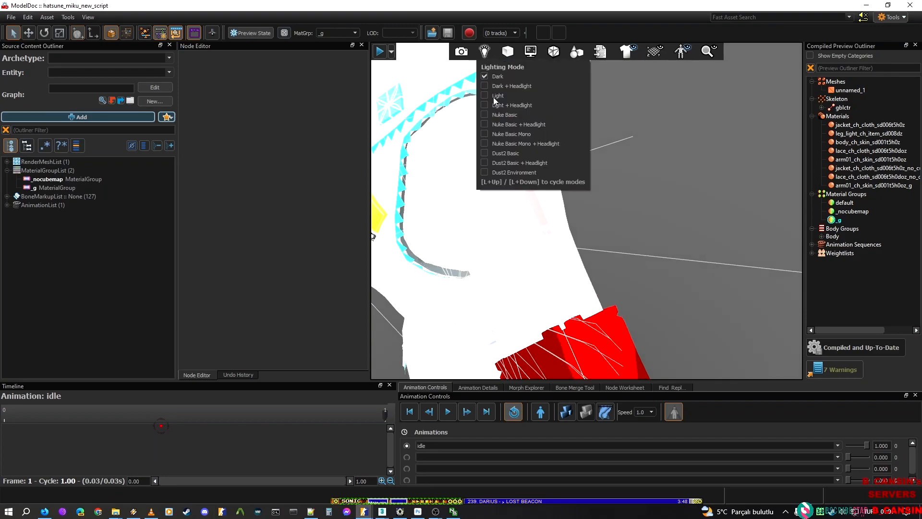
Step: Check the arm's 01 marking under the Nuke Basic and Nuke Basic Mono lighting modes
{"action": "left_click", "coordinate": [485, 115]}
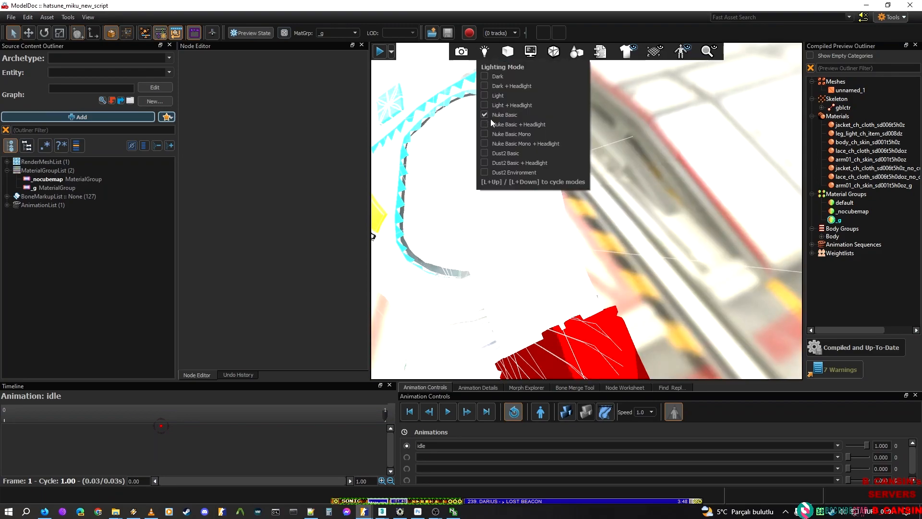
{"action": "right_click_drag", "start_coordinate": [459, 168], "coordinate": [468, 216]}
{"action": "mouse_move", "coordinate": [485, 52]}
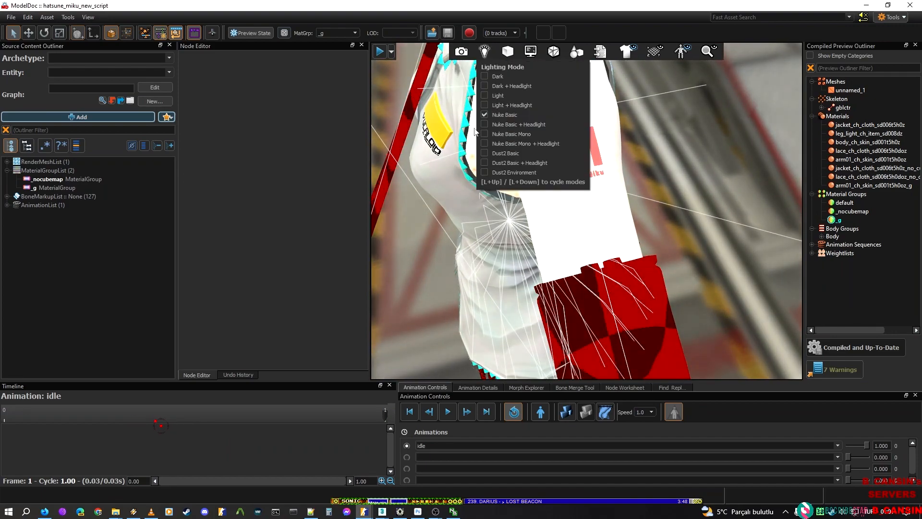
{"action": "right_click_drag", "start_coordinate": [482, 134], "coordinate": [485, 54]}
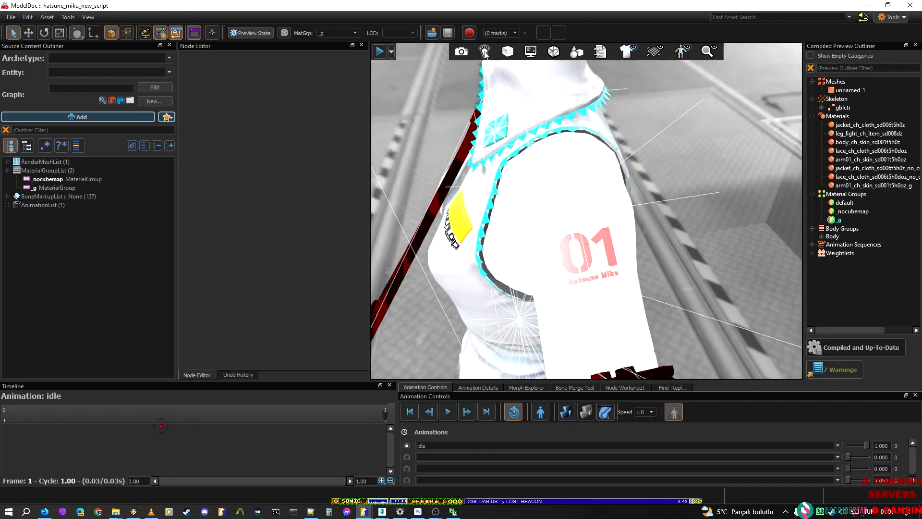
{"action": "left_click", "coordinate": [485, 54]}
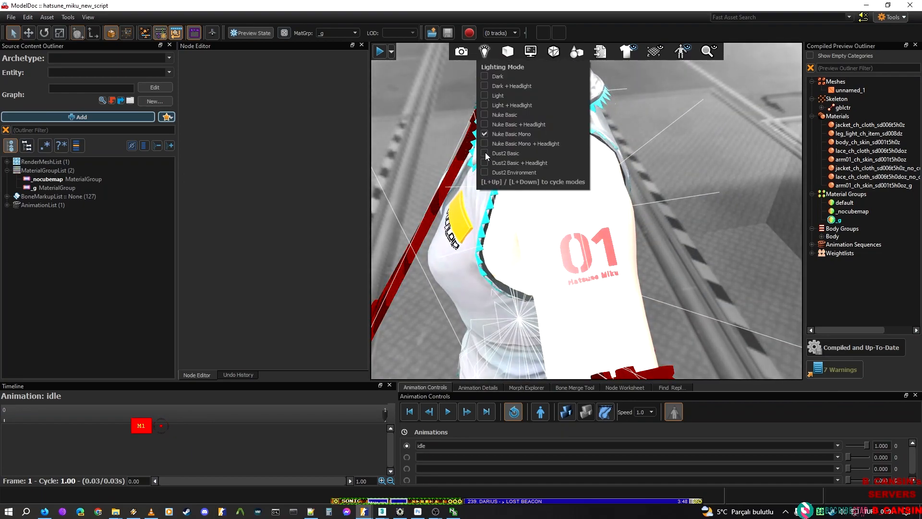
Step: Switch the lighting mode to Dust2 Basic and view the arm from nearer and farther away
{"action": "left_click", "coordinate": [485, 152]}
{"action": "right_click_drag", "start_coordinate": [485, 152], "coordinate": [476, 175]}
{"action": "key", "text": "s"}
{"action": "key", "text": "w"}
{"action": "key", "text": "w"}
{"action": "key", "text": "s"}
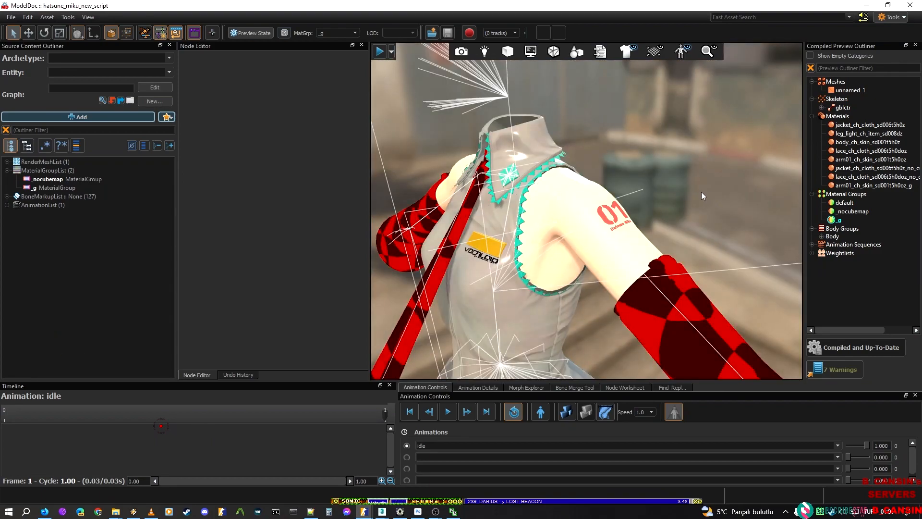
Step: Set the lighting mode to Dust2 Environment and look at the arm marking
{"action": "left_click", "coordinate": [485, 51]}
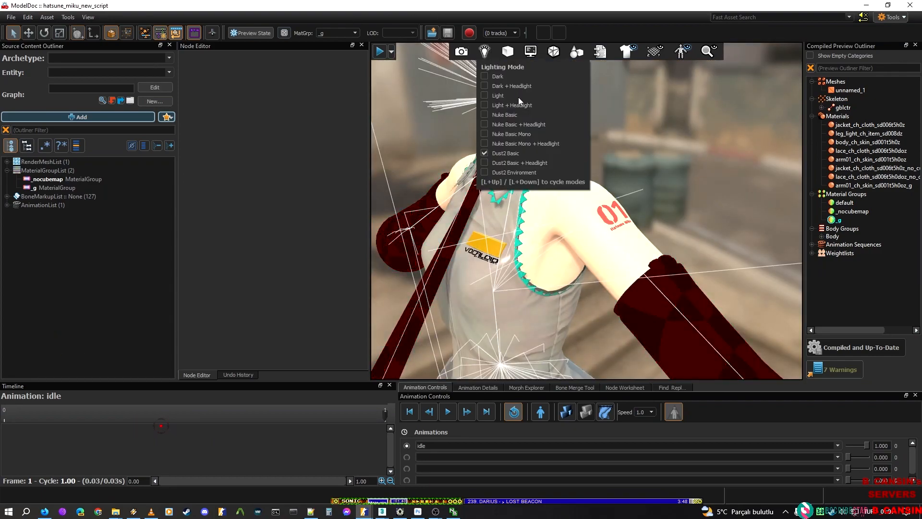
{"action": "left_click", "coordinate": [485, 171]}
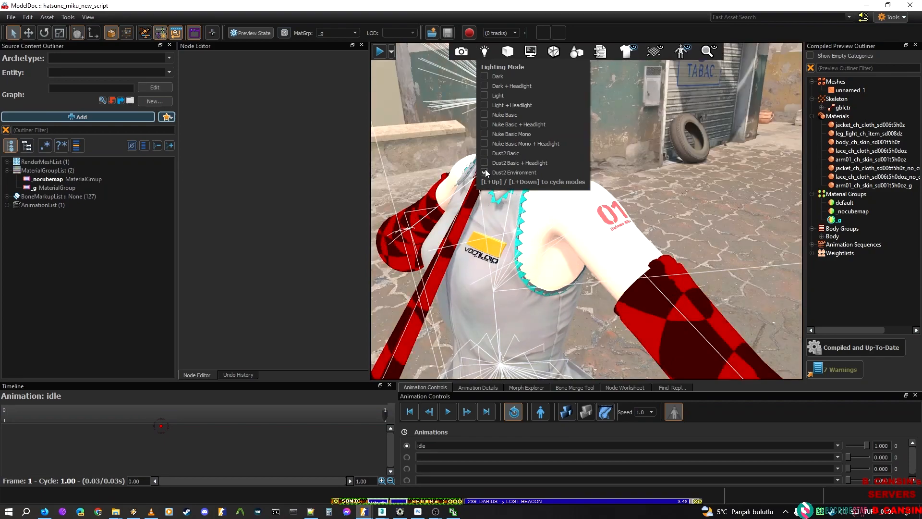
{"action": "left_click", "coordinate": [641, 114]}
{"action": "right_click_drag", "start_coordinate": [626, 119], "coordinate": [587, 107]}
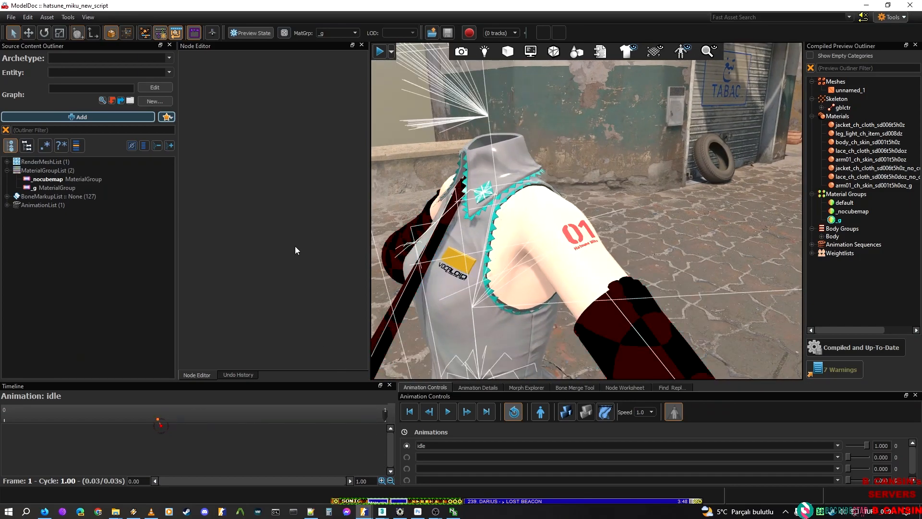
Step: Copy the arm01_ch_skin_sd001t5h0oz_g material's Translucency texture path into its Self Illum Mask in the Material Editor and save
{"action": "mouse_move", "coordinate": [375, 507]}
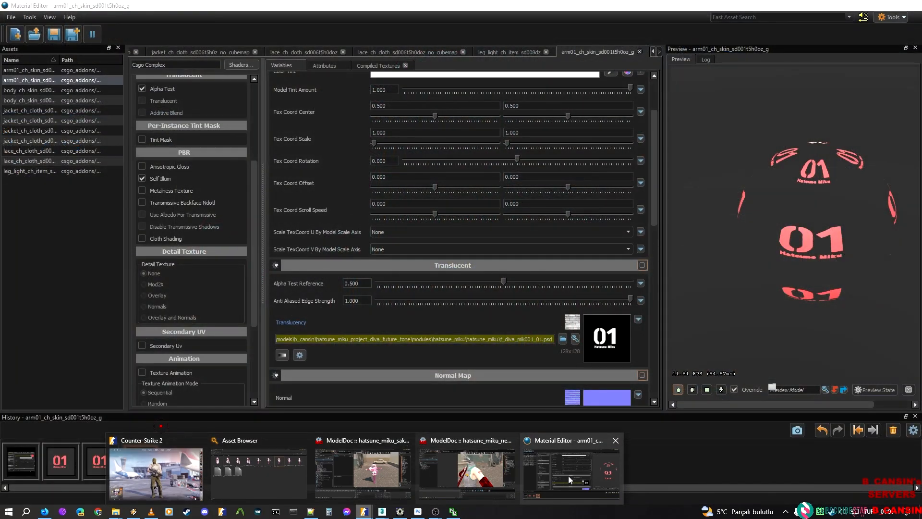
{"action": "left_click", "coordinate": [568, 476]}
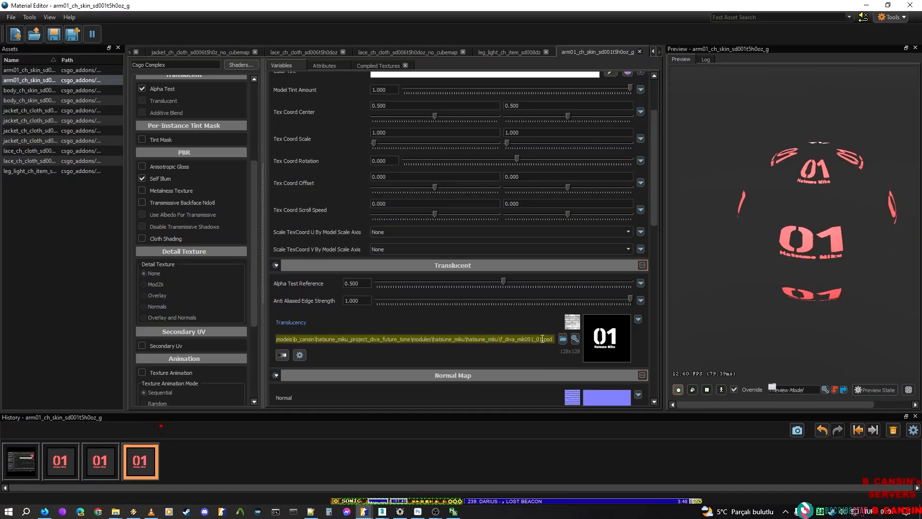
{"action": "left_click", "coordinate": [102, 338]}
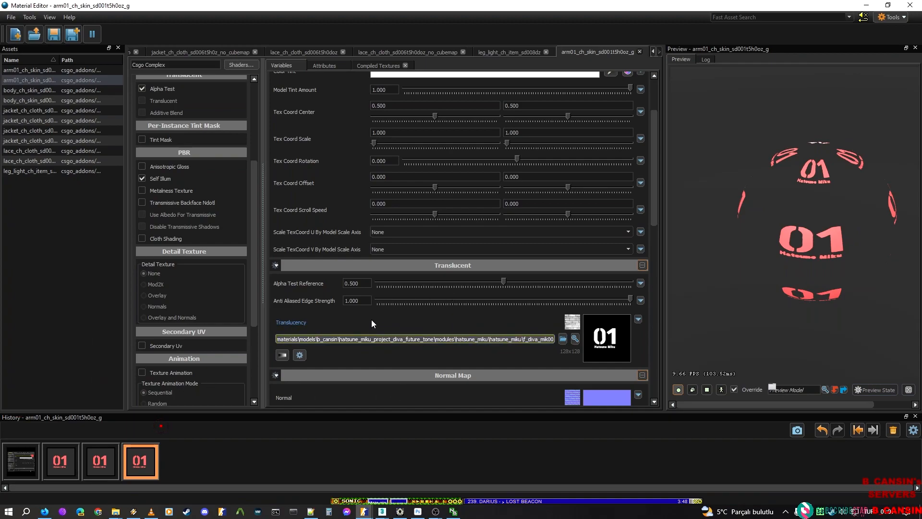
{"action": "scroll", "coordinate": [371, 319], "scroll_direction": "down", "scroll_amount": 3}
{"action": "scroll", "coordinate": [336, 251], "scroll_direction": "down", "scroll_amount": 3}
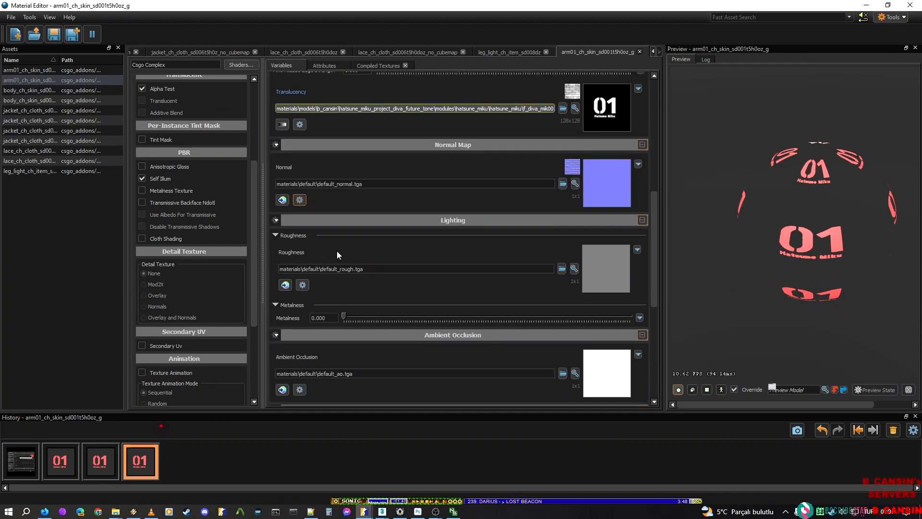
{"action": "scroll", "coordinate": [339, 367], "scroll_direction": "down", "scroll_amount": 2}
{"action": "left_click", "coordinate": [316, 333]}
{"action": "key", "text": "ctrl+v"}
{"action": "key", "text": "Return"}
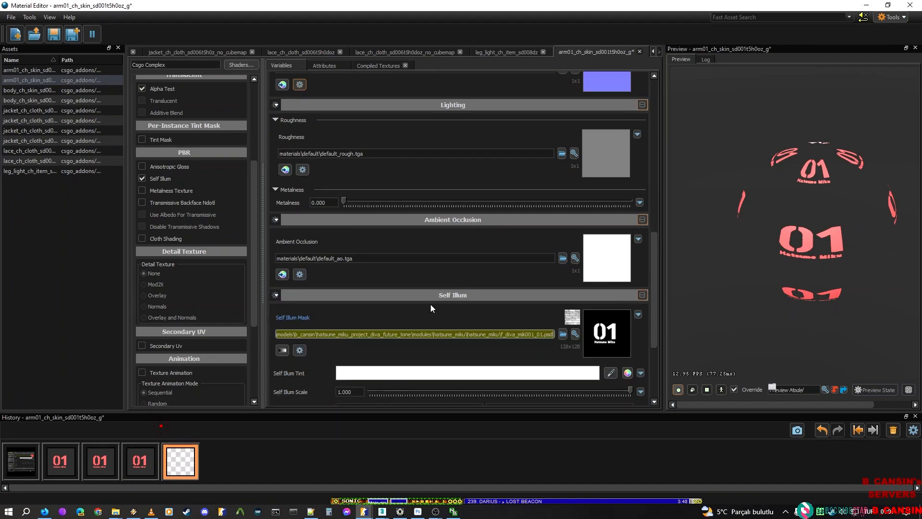
{"action": "key", "text": "ctrl+s"}
Step: Return to ModelDoc and compare the arm marking between the _nocubemap and _g material groups
{"action": "double_click", "coordinate": [705, 4]}
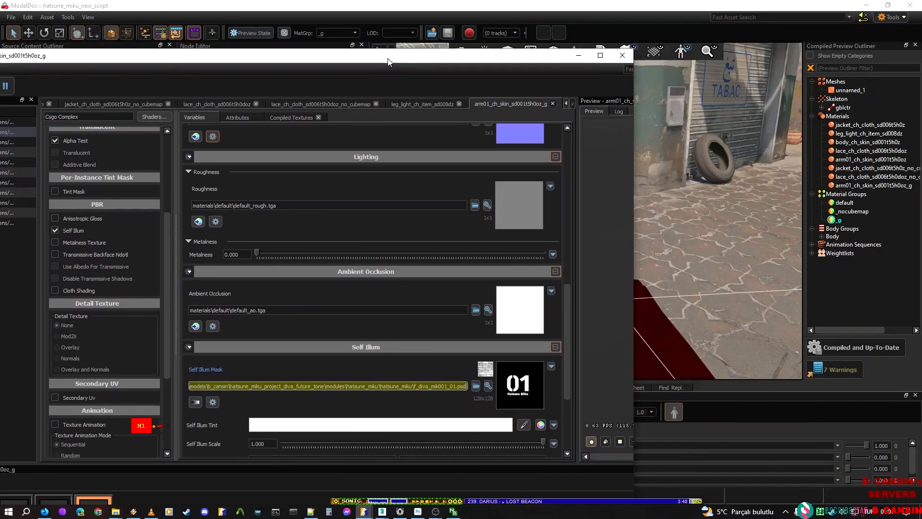
{"action": "mouse_move", "coordinate": [604, 194]}
{"action": "right_mouse_down"}
{"action": "mouse_move", "coordinate": [583, 196]}
{"action": "mouse_move", "coordinate": [596, 192]}
{"action": "right_mouse_up"}
{"action": "key", "text": "w"}
{"action": "key", "text": "s"}
{"action": "left_click", "coordinate": [856, 212]}
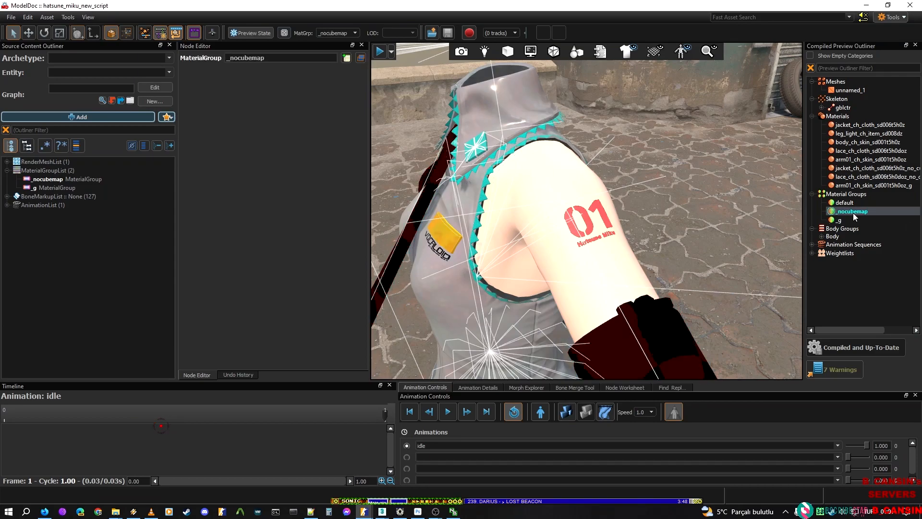
{"action": "left_click", "coordinate": [840, 219]}
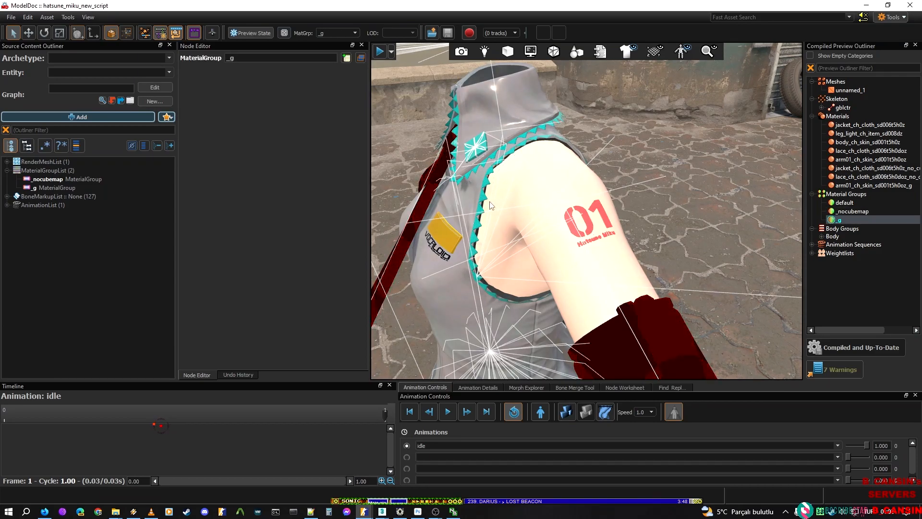
Step: Try raising the arm skin material's Self Illum Brightness to 5.257 in the Material Editor
{"action": "key", "text": "alt+Tab"}
{"action": "left_click_drag", "start_coordinate": [342, 47], "coordinate": [585, 1]}
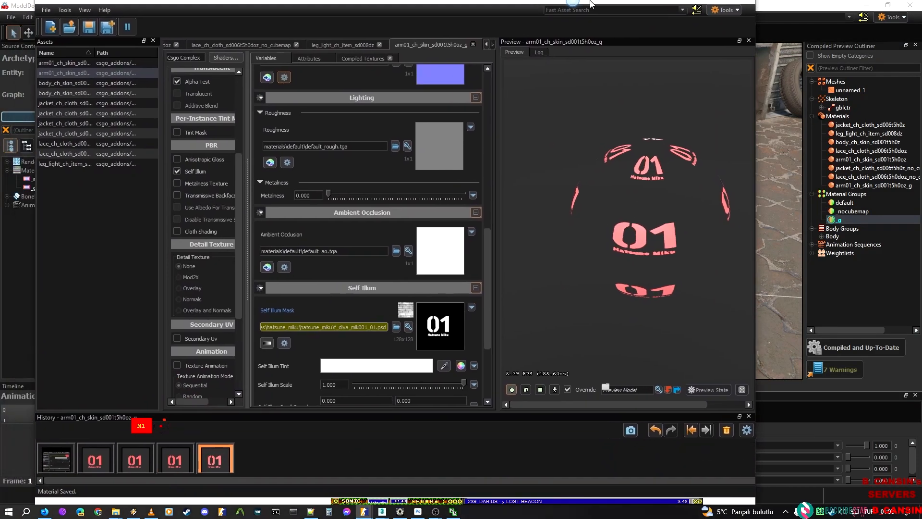
{"action": "scroll", "coordinate": [443, 382], "scroll_direction": "down", "scroll_amount": 2}
{"action": "scroll", "coordinate": [282, 359], "scroll_direction": "down", "scroll_amount": 1}
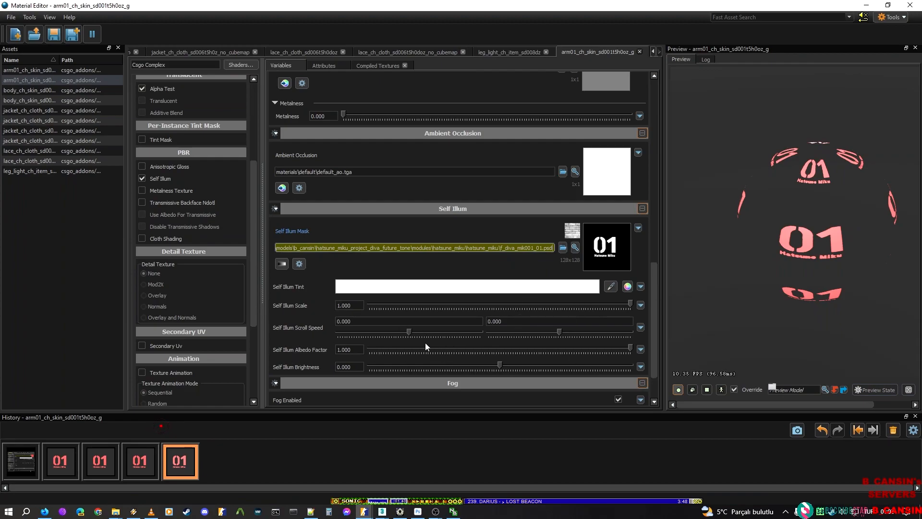
{"action": "left_click_drag", "start_coordinate": [502, 365], "coordinate": [557, 354]}
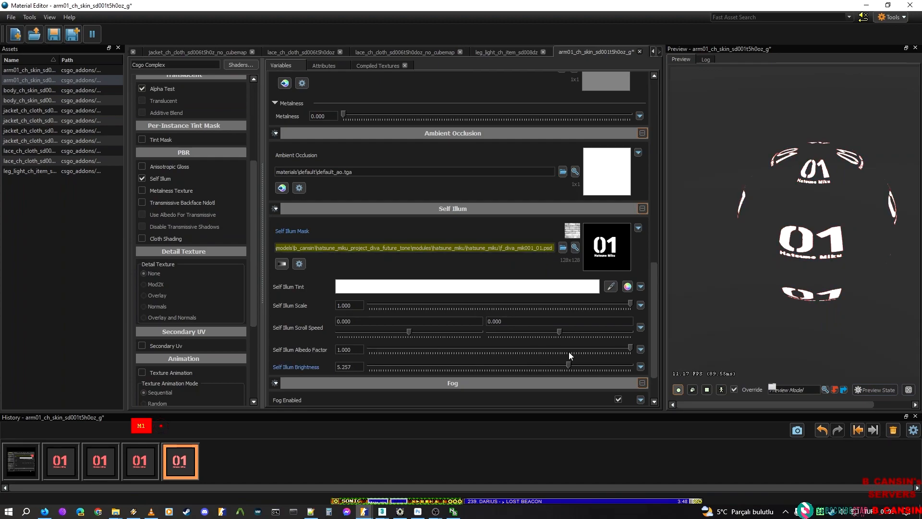
Step: Look at the brightened 01 marking on the model, then revert the material to its history state before the Self Illum Brightness change
{"action": "left_click_drag", "start_coordinate": [447, 6], "coordinate": [119, 115]}
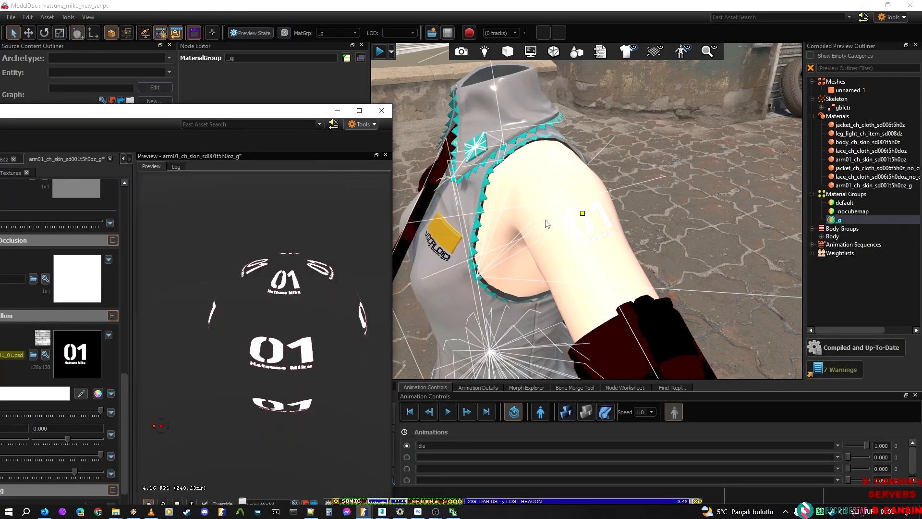
{"action": "left_click_drag", "start_coordinate": [246, 122], "coordinate": [451, 93]}
{"action": "left_click_drag", "start_coordinate": [284, 110], "coordinate": [626, 11]}
{"action": "key", "text": "ctrl+s"}
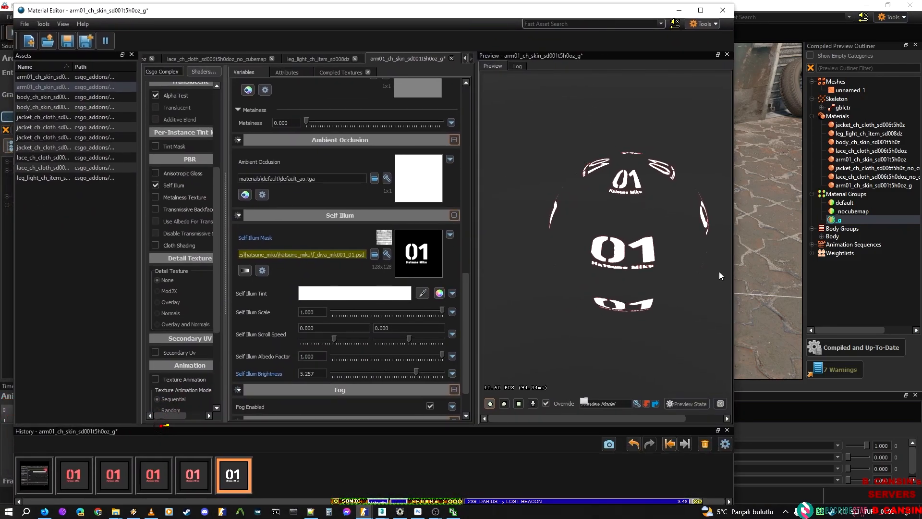
{"action": "left_click", "coordinate": [193, 474]}
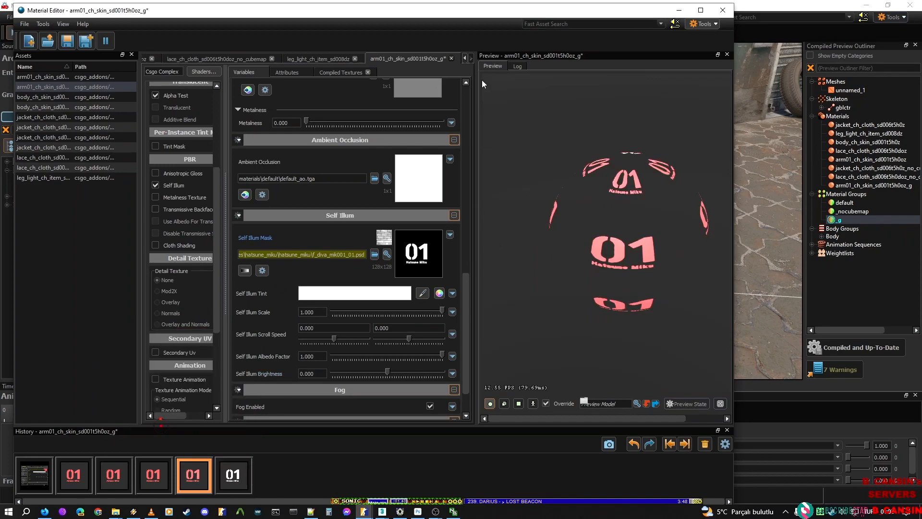
Step: Enable Anisotropic Gloss on the arm01_ch_skin_sd001t5h0oz_g material and save it
{"action": "scroll", "coordinate": [324, 287], "scroll_direction": "down", "scroll_amount": 1}
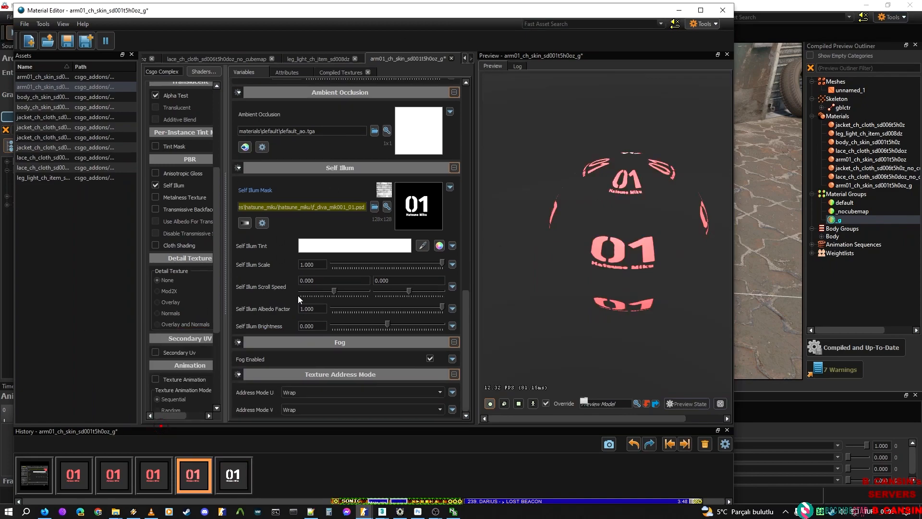
{"action": "scroll", "coordinate": [183, 321], "scroll_direction": "down", "scroll_amount": 2}
{"action": "scroll", "coordinate": [181, 336], "scroll_direction": "up", "scroll_amount": 3}
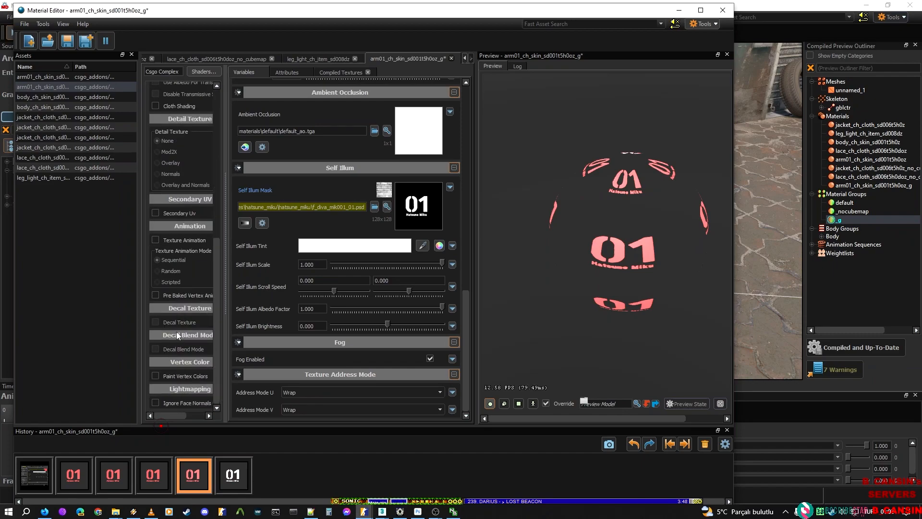
{"action": "scroll", "coordinate": [177, 334], "scroll_direction": "up", "scroll_amount": 3}
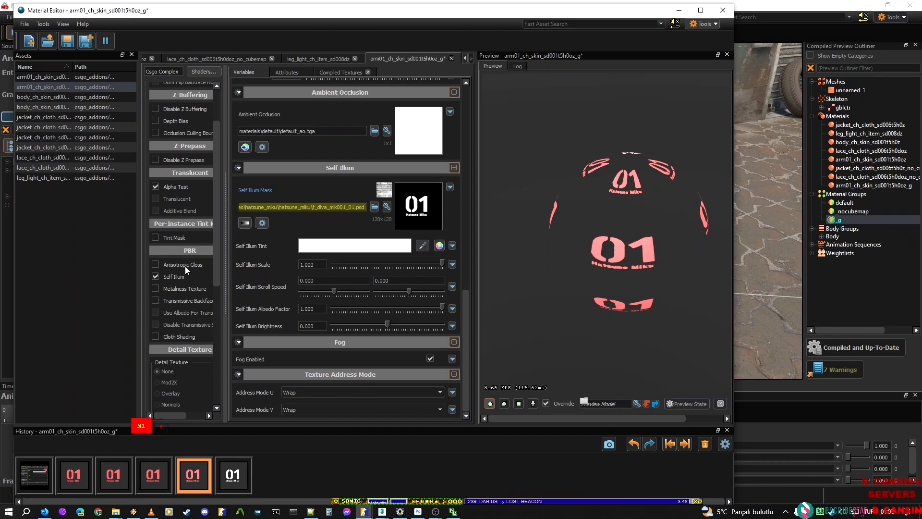
{"action": "mouse_move", "coordinate": [539, 20]}
{"action": "left_mouse_down"}
{"action": "mouse_move", "coordinate": [457, 22]}
{"action": "mouse_move", "coordinate": [297, 50]}
{"action": "mouse_move", "coordinate": [493, 52]}
{"action": "left_mouse_up"}
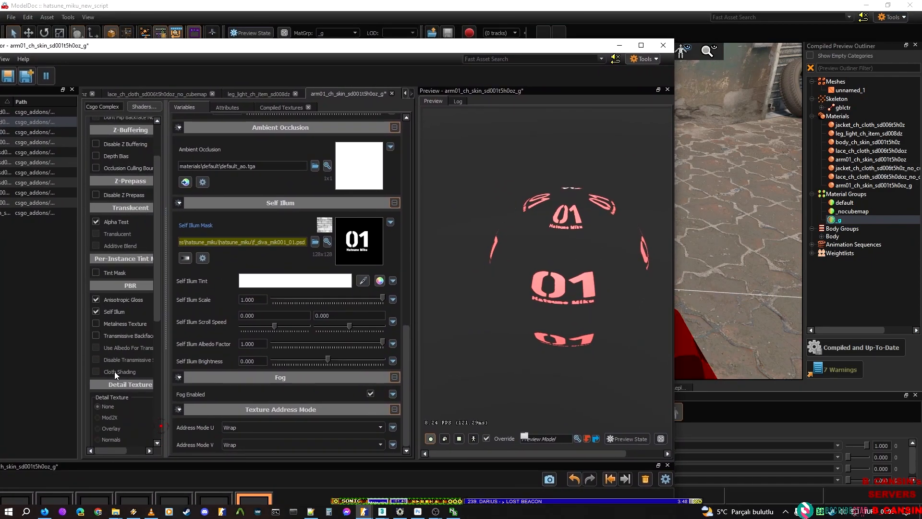
{"action": "scroll", "coordinate": [114, 370], "scroll_direction": "up", "scroll_amount": 3}
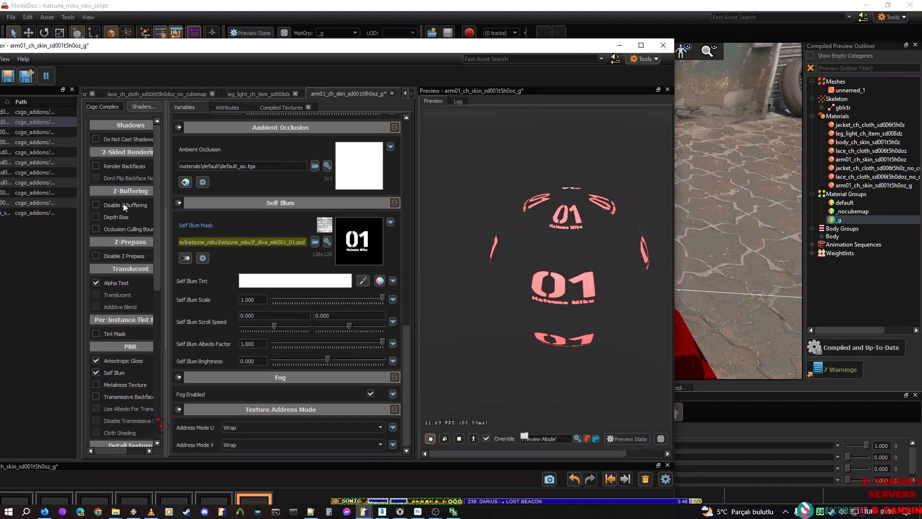
{"action": "left_click_drag", "start_coordinate": [359, 51], "coordinate": [516, 31]}
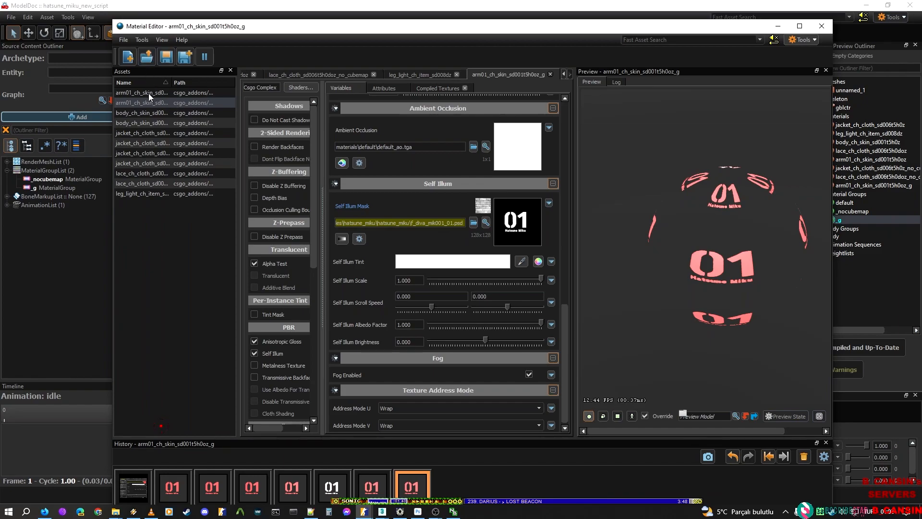
Step: Filter the material browser by arm01, open the sakura_miku arm01_ch_skin_sd001t5h0oz_g material and check its Self Illum settings for comparison
{"action": "left_click", "coordinate": [146, 62]}
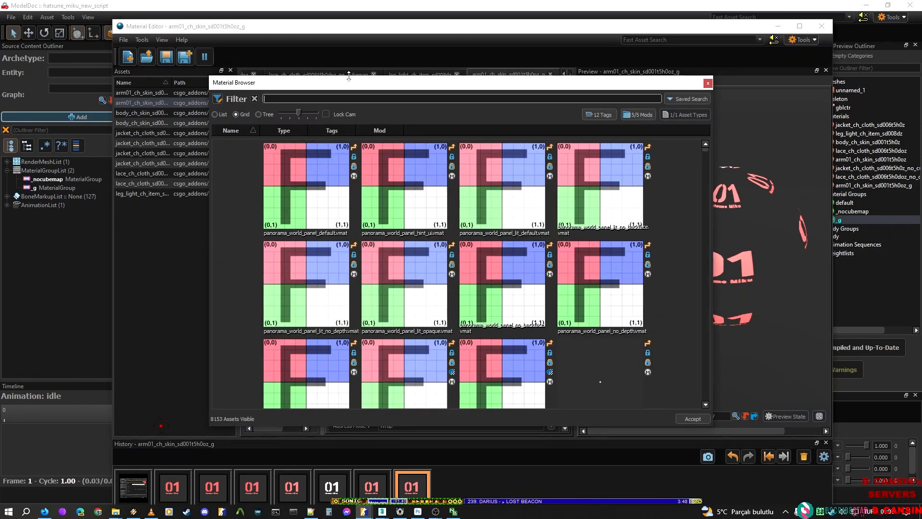
{"action": "type", "text": "arm0"}
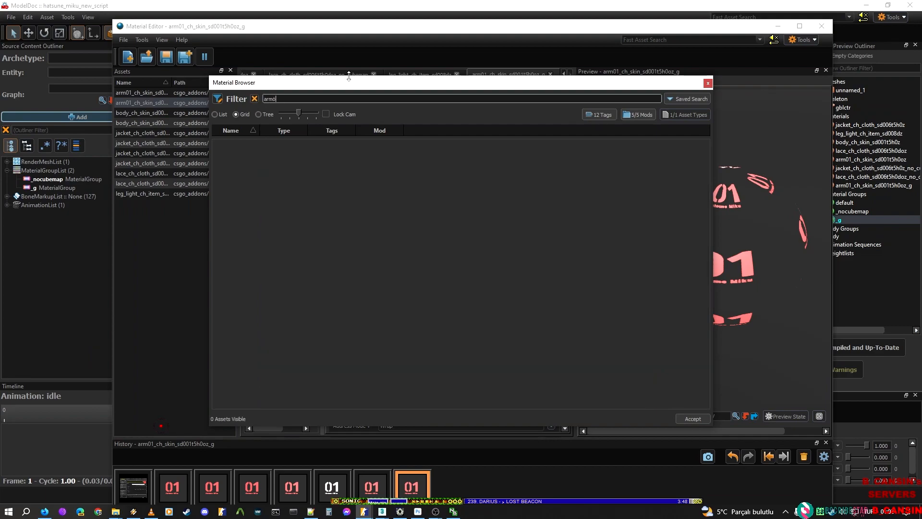
{"action": "type", "text": "1"}
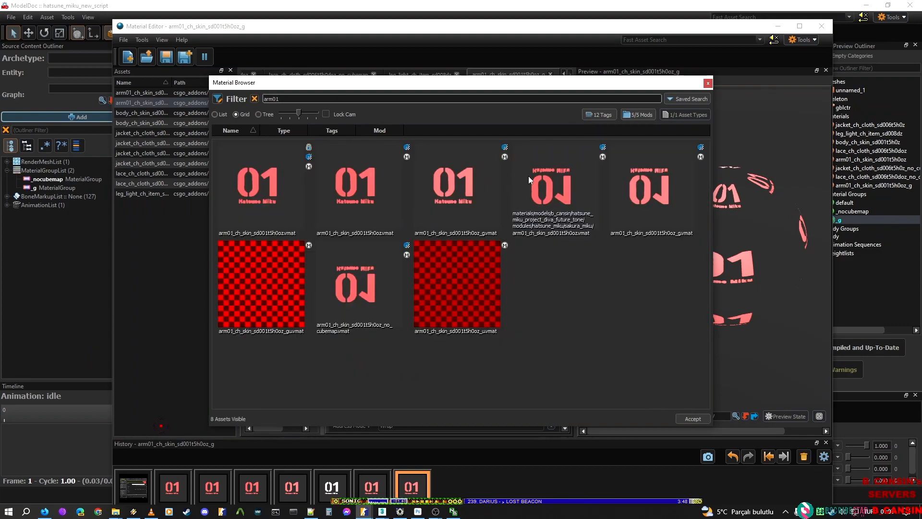
{"action": "double_click", "coordinate": [653, 166]}
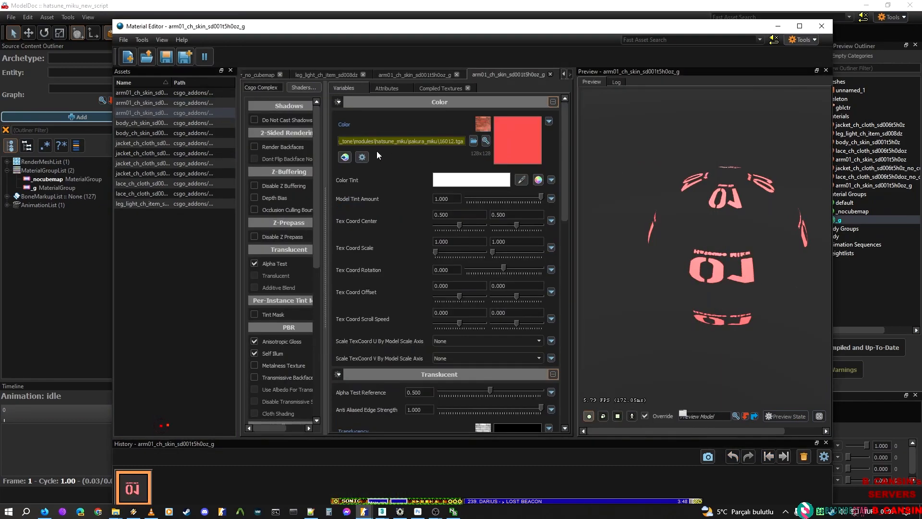
{"action": "scroll", "coordinate": [423, 308], "scroll_direction": "down", "scroll_amount": 10}
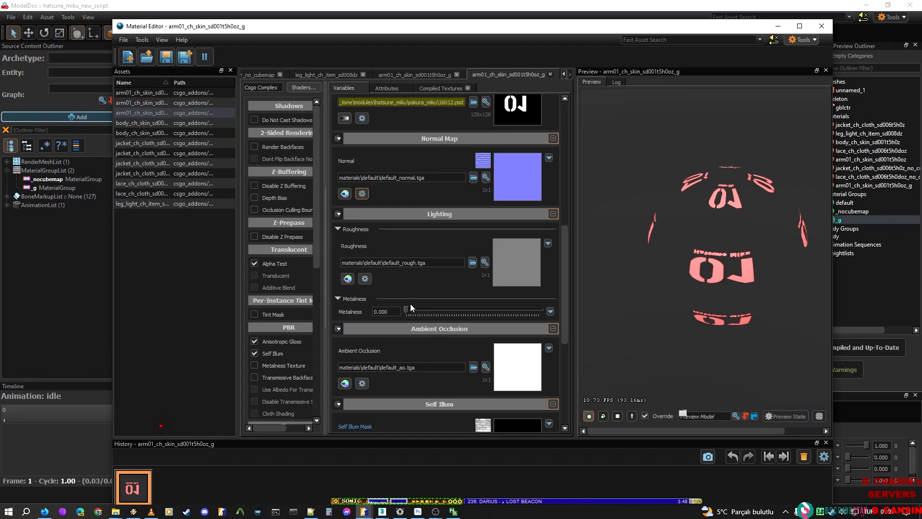
{"action": "scroll", "coordinate": [407, 259], "scroll_direction": "down", "scroll_amount": 3}
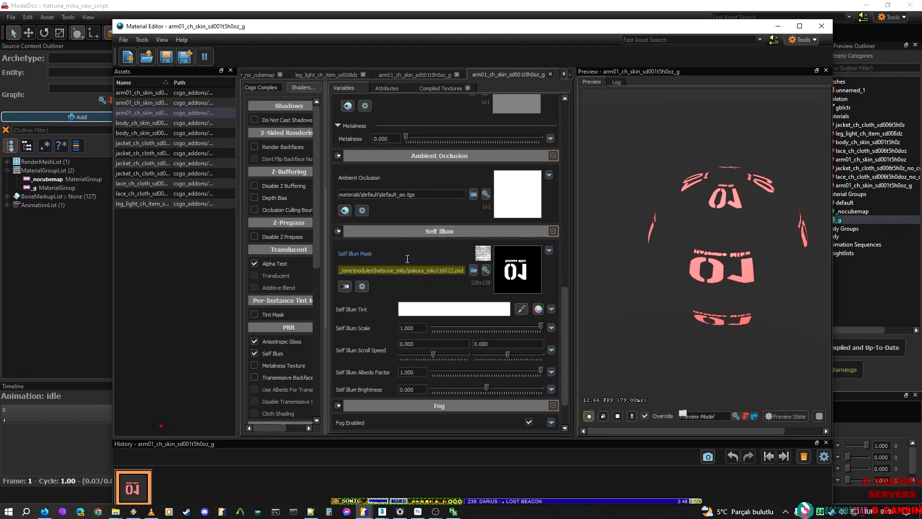
{"action": "scroll", "coordinate": [435, 275], "scroll_direction": "down", "scroll_amount": 1}
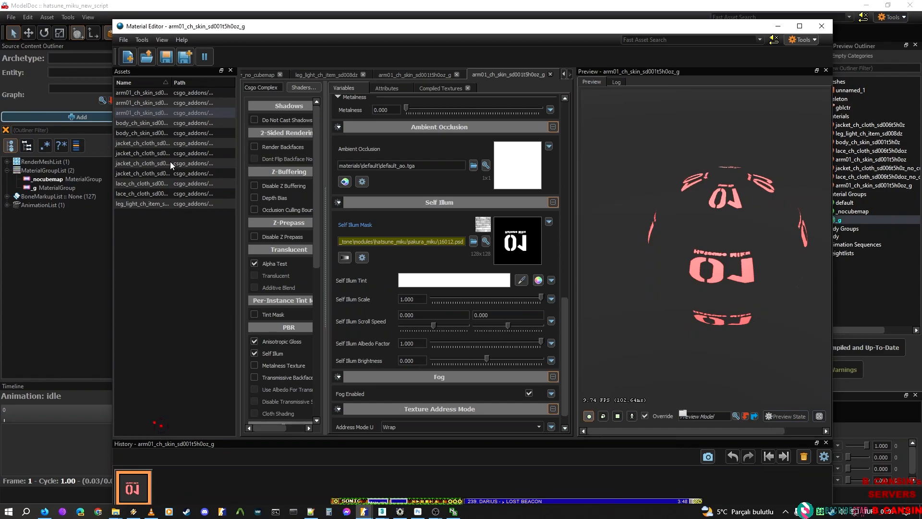
Step: Close the sakura_miku arm01_ch_skin_sd001t5h0oz_g material and maximize the Material Editor window
{"action": "double_click", "coordinate": [161, 103]}
{"action": "left_click", "coordinate": [161, 112]}
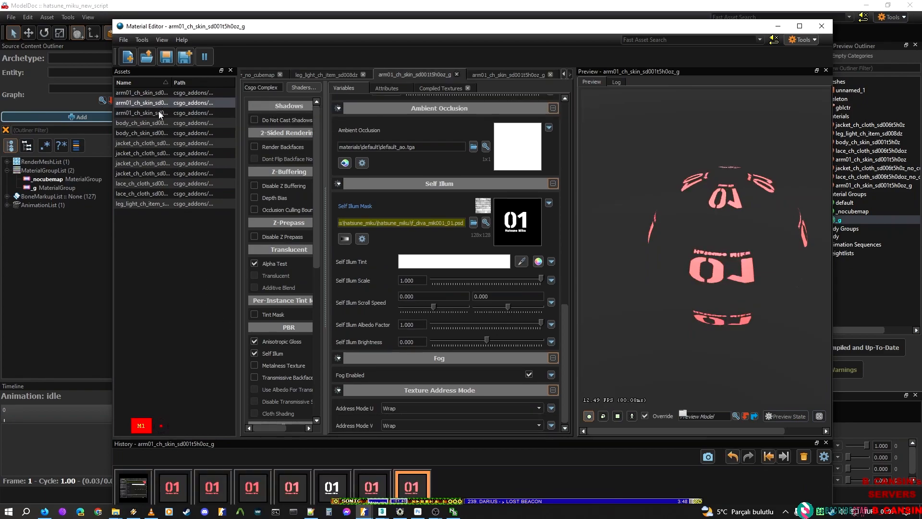
{"action": "right_click", "coordinate": [160, 113]}
{"action": "left_click", "coordinate": [194, 176]}
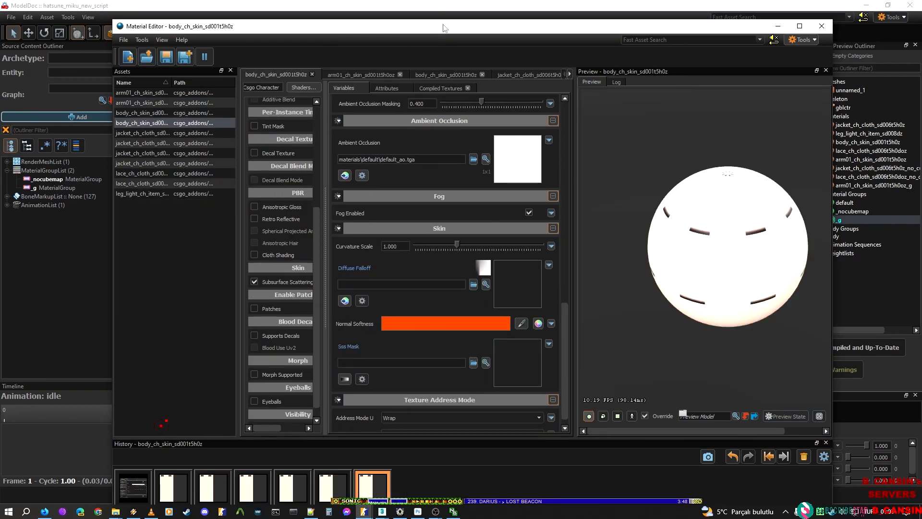
{"action": "left_click_drag", "start_coordinate": [498, 32], "coordinate": [456, 0]}
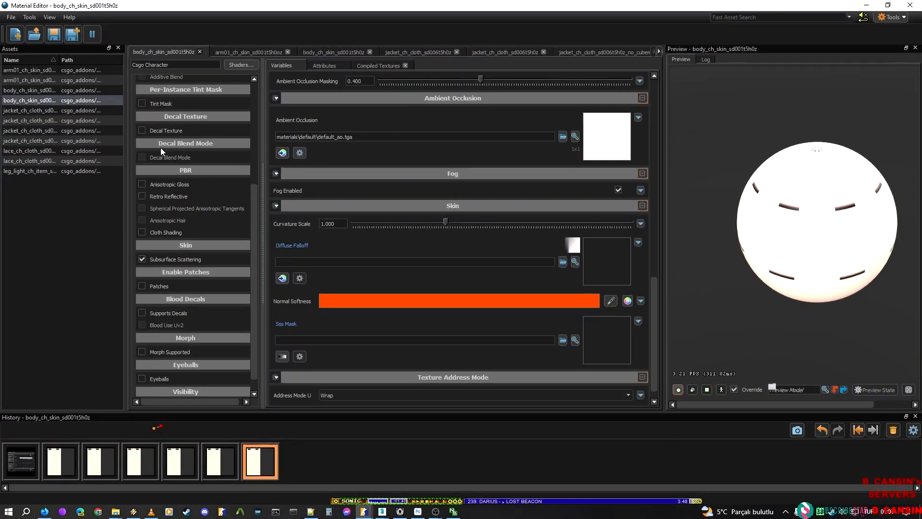
Step: Check the leg_light_ch_item_sd008dz material, then switch to ModelDoc's hatsune_miku_new_script and examine the lights on the model's knees
{"action": "left_click", "coordinate": [60, 170]}
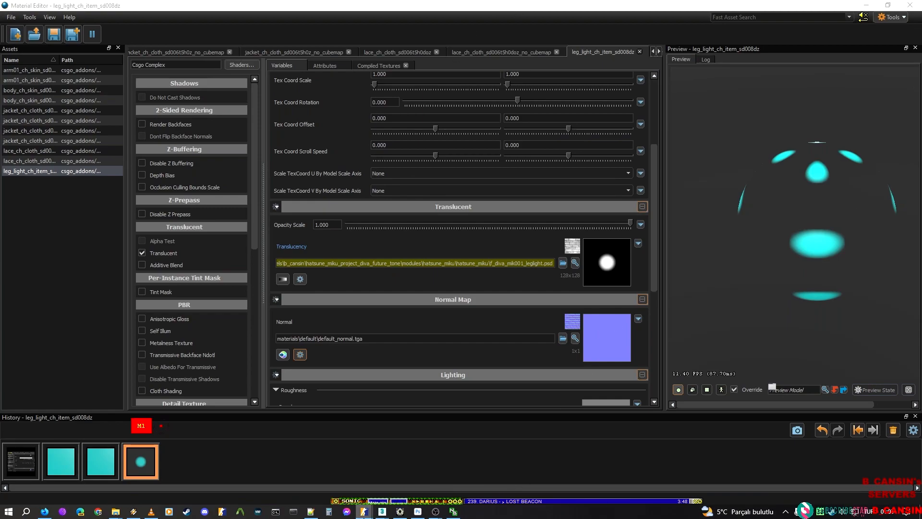
{"action": "left_click", "coordinate": [364, 511]}
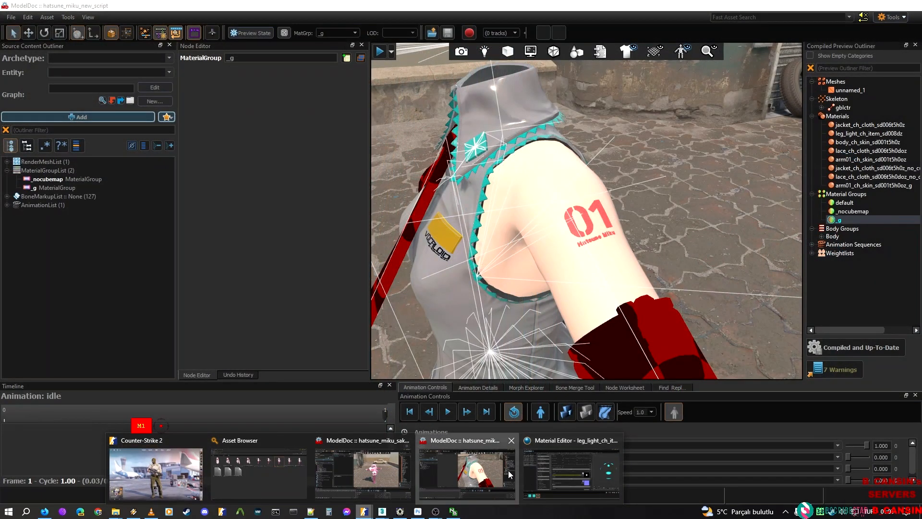
{"action": "left_click", "coordinate": [466, 470]}
{"action": "key", "text": "w"}
{"action": "key", "text": "a"}
{"action": "right_click_drag", "start_coordinate": [506, 305], "coordinate": [480, 337]}
{"action": "key", "text": "d"}
Step: In the _g material group, set the replacement for leg_light_ch_item_sd008dz to leg_light_ch_item_sd008dz_g.vmat and preview the _g group on the legs
{"action": "left_click", "coordinate": [44, 196]}
{"action": "left_click", "coordinate": [40, 188]}
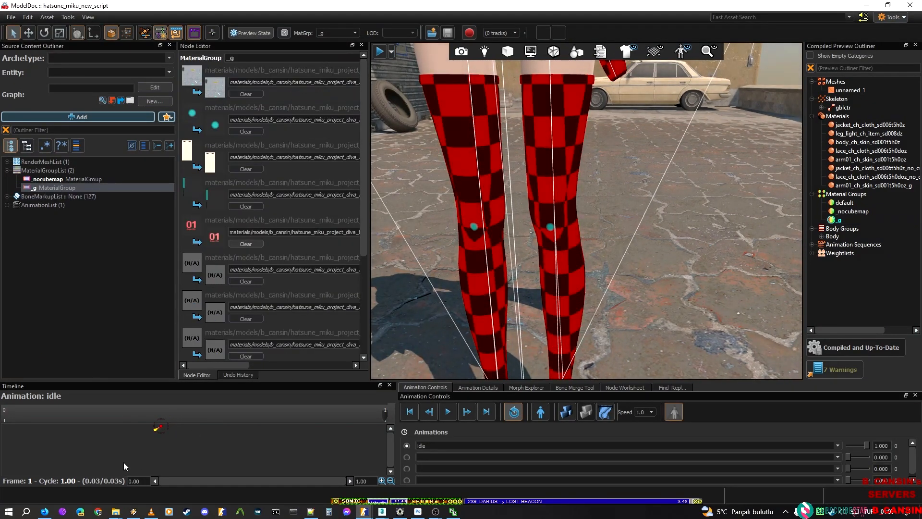
{"action": "left_click_drag", "start_coordinate": [241, 365], "coordinate": [364, 360]}
{"action": "left_click", "coordinate": [247, 119]}
{"action": "type", "text": "_g.vmat"}
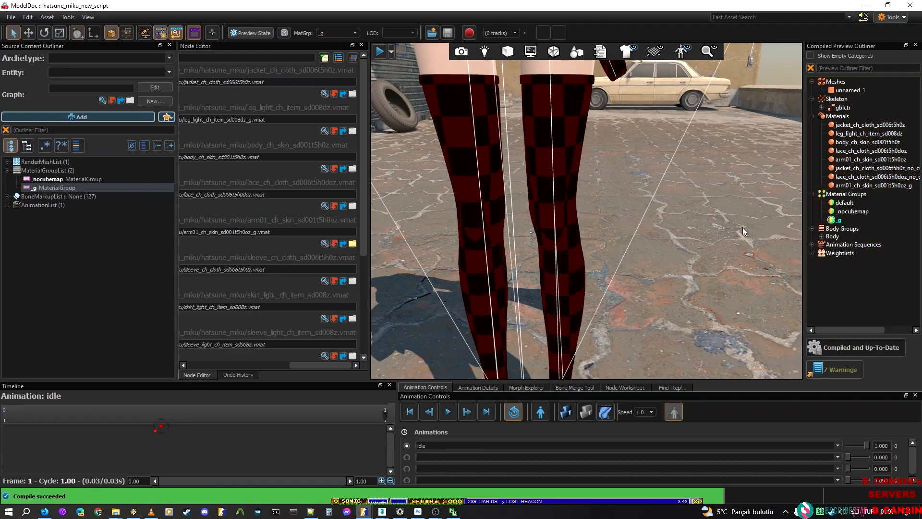
{"action": "right_click_drag", "start_coordinate": [574, 243], "coordinate": [572, 319]}
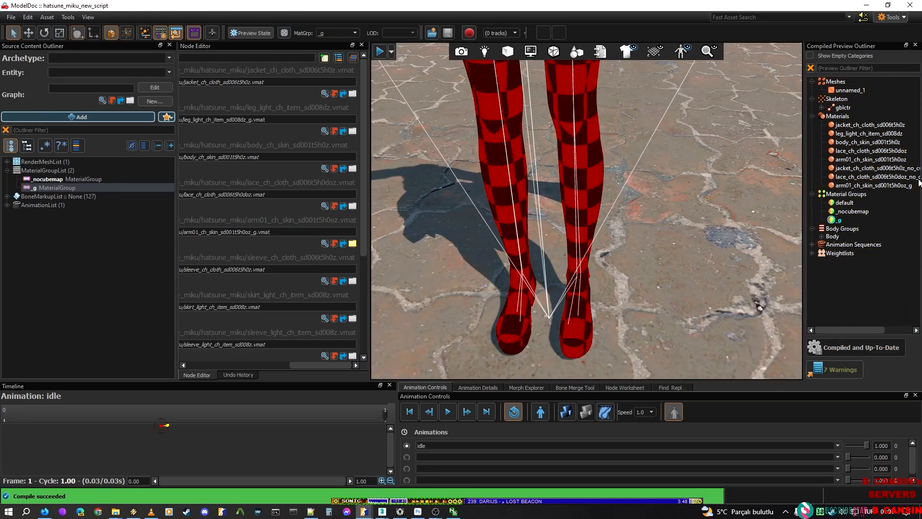
{"action": "left_click", "coordinate": [849, 217]}
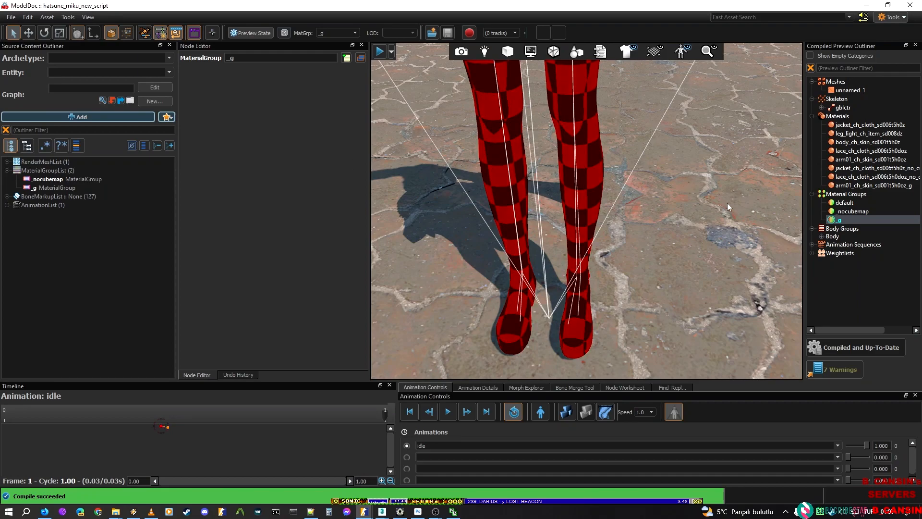
Step: Switch to the Material Editor and save the leg_light_ch_item_sd008dz material as a new copy named leg_light_ch_item_sd008dz_g.vmat
{"action": "key", "text": "alt+Tab"}
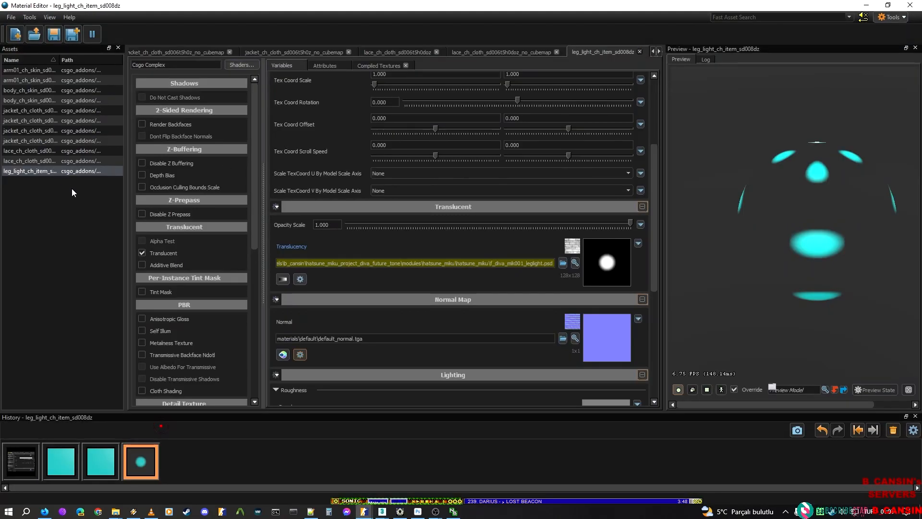
{"action": "right_click", "coordinate": [53, 170]}
{"action": "left_click", "coordinate": [89, 222]}
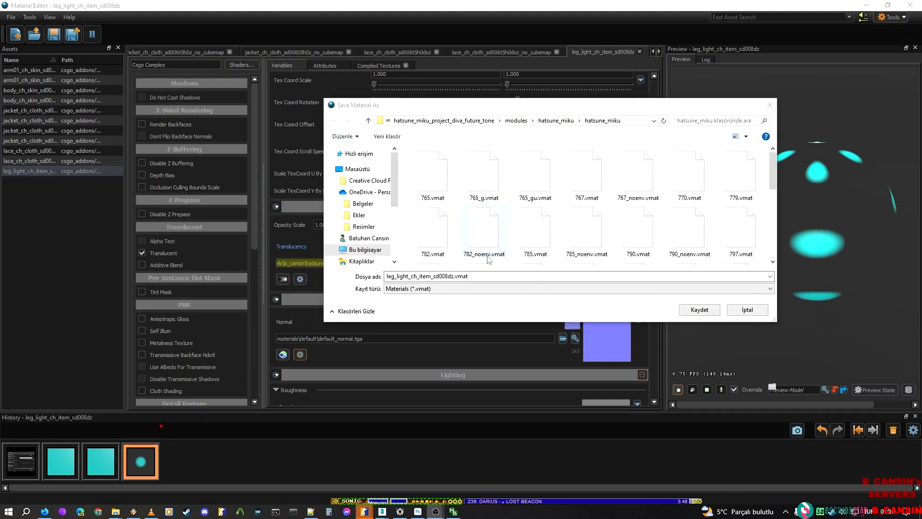
{"action": "left_click", "coordinate": [454, 276]}
{"action": "key", "text": "Return"}
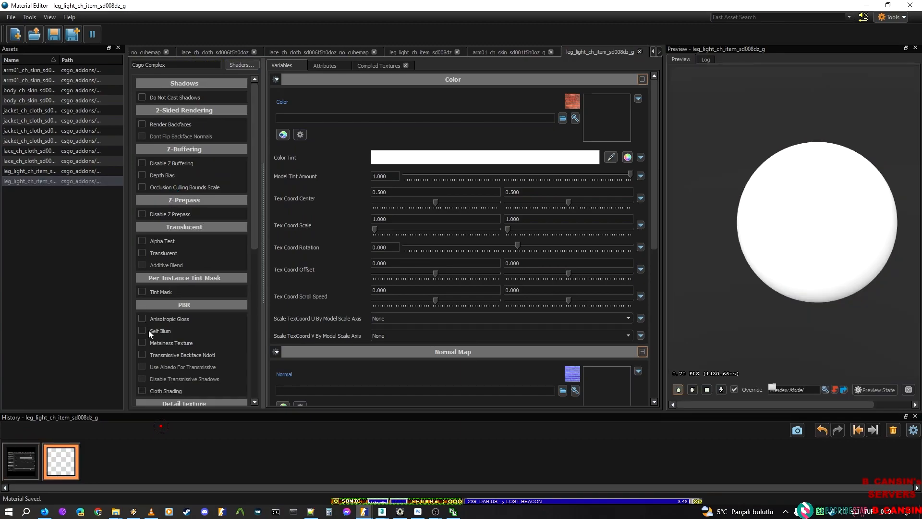
Step: Enable Anisotropic Gloss on leg_light_ch_item_sd008dz_g and copy the original leg light's Color texture path, ending in f_diva_mik001_leglight.tga, into it
{"action": "left_click", "coordinate": [151, 319]}
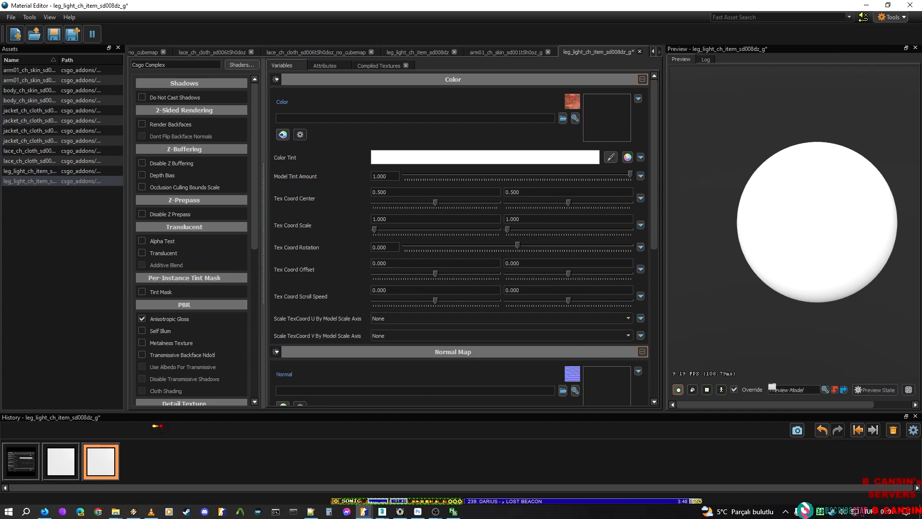
{"action": "double_click", "coordinate": [47, 174]}
{"action": "scroll", "coordinate": [425, 181], "scroll_direction": "up", "scroll_amount": 3}
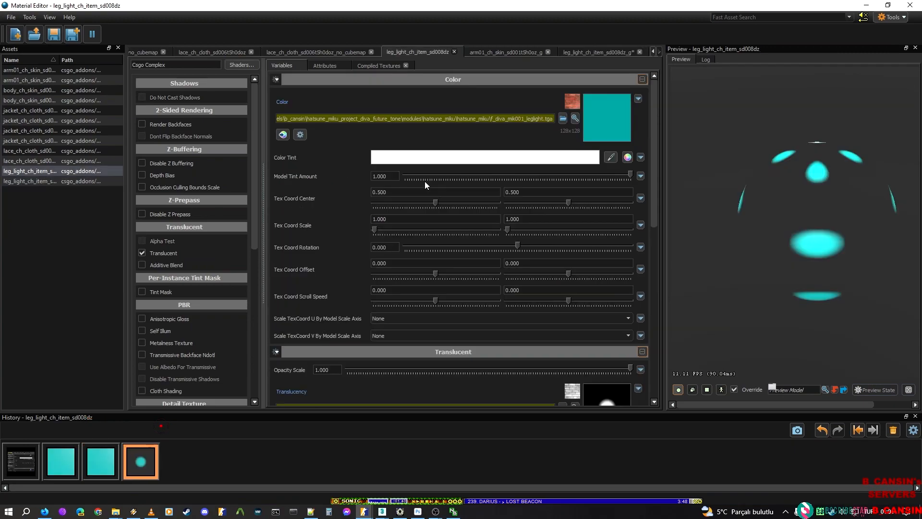
{"action": "left_click", "coordinate": [466, 118]}
{"action": "key", "text": "ctrl+a"}
{"action": "key", "text": "ctrl+c"}
{"action": "left_click", "coordinate": [117, 183]}
{"action": "left_click", "coordinate": [379, 118]}
{"action": "key", "text": "ctrl+v"}
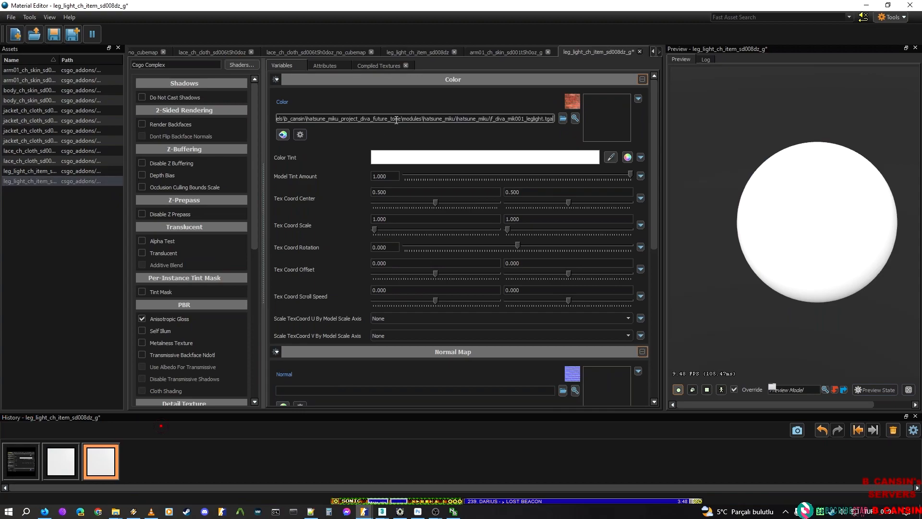
{"action": "key", "text": "Return"}
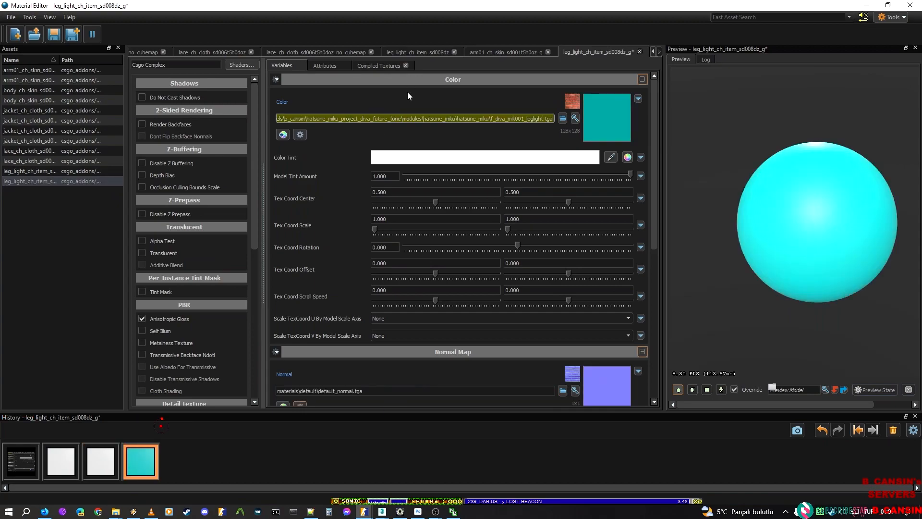
Step: Try saving the original leg_light_ch_item_sd008dz material under another suffixed name, then close that misnamed copy
{"action": "right_click", "coordinate": [32, 185]}
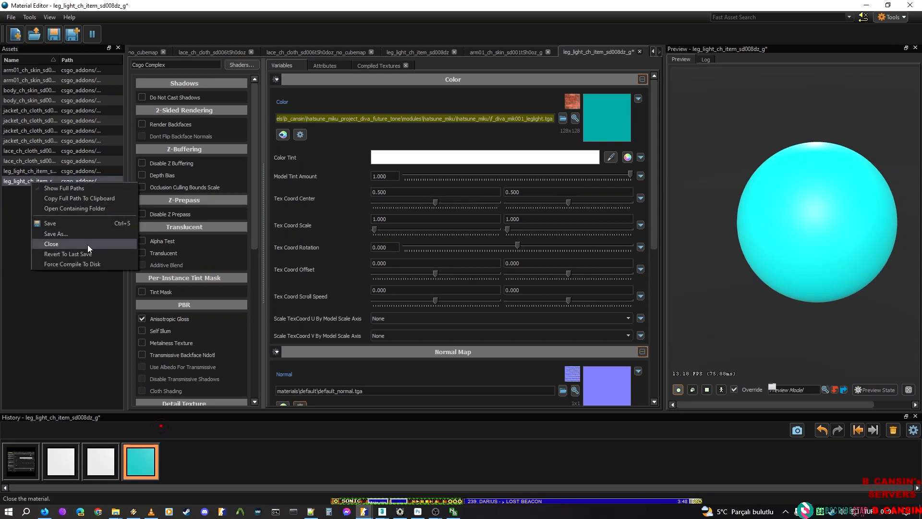
{"action": "left_click", "coordinate": [33, 170]}
{"action": "right_click", "coordinate": [33, 170]}
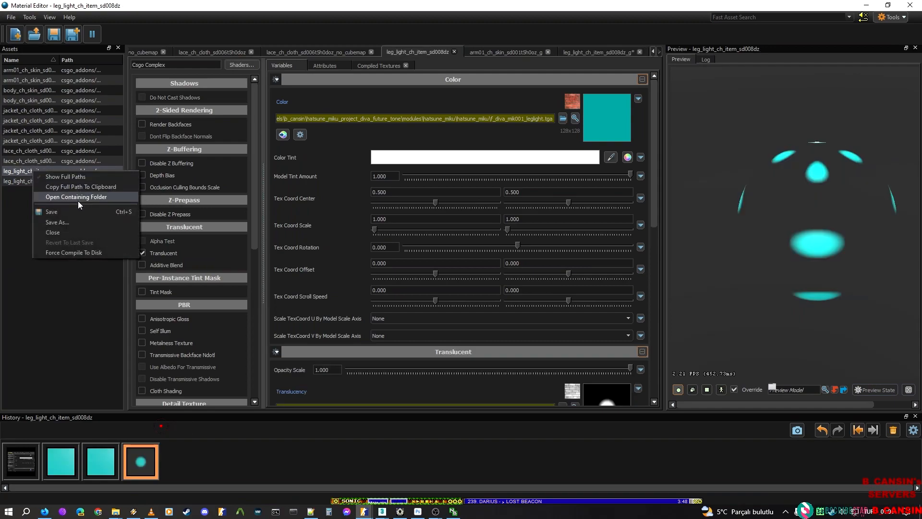
{"action": "left_click", "coordinate": [57, 222]}
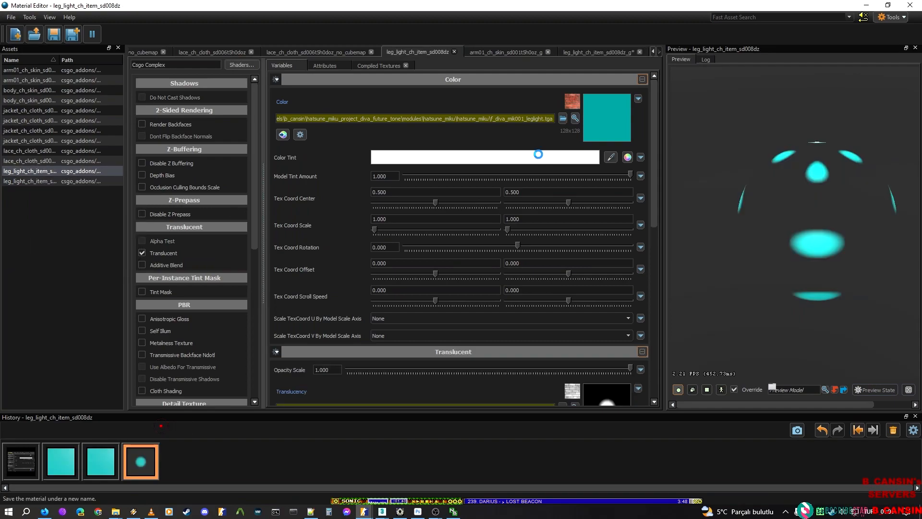
{"action": "key", "text": "Left"}
{"action": "type", "text": "_gu"}
{"action": "key", "text": "Return"}
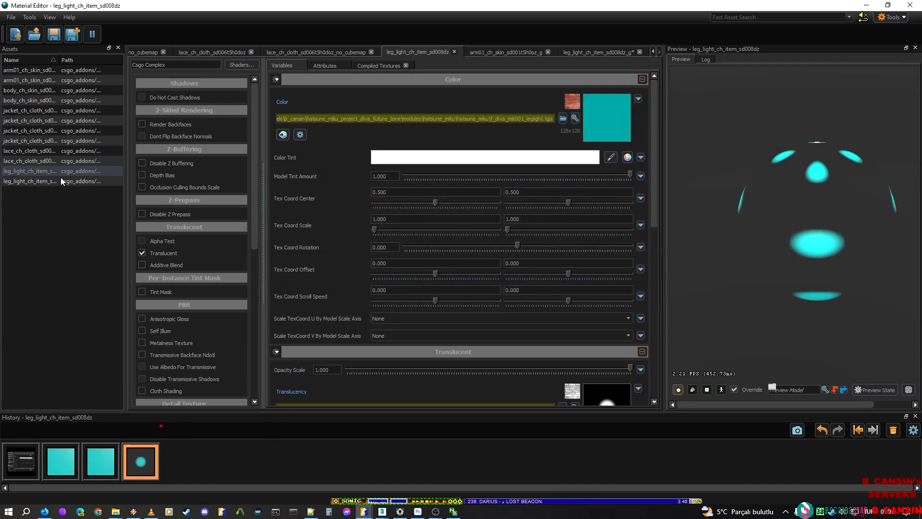
{"action": "double_click", "coordinate": [26, 181]}
{"action": "right_click", "coordinate": [29, 181]}
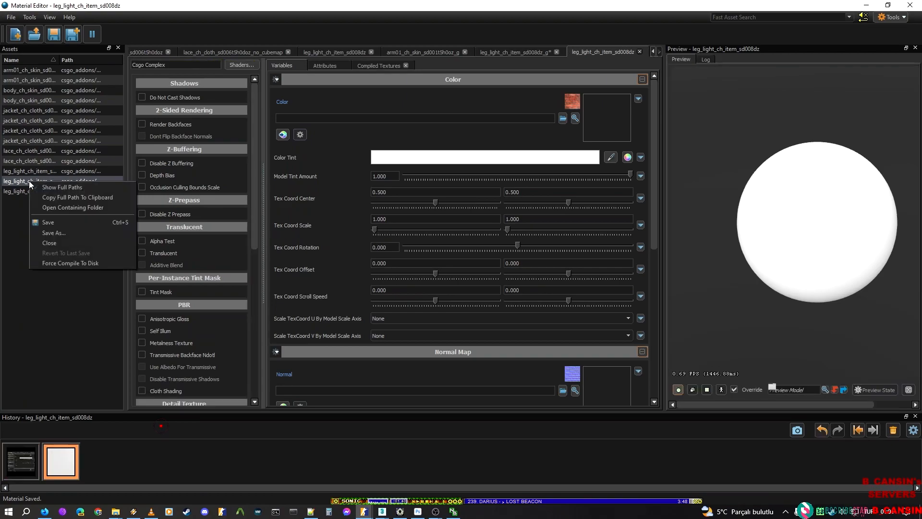
{"action": "left_click", "coordinate": [54, 243]}
Step: Save the original leg_light_ch_item_sd008dz material again as leg_light_ch_item_sd008dz_g.vmat, overwriting the existing copy
{"action": "double_click", "coordinate": [49, 172]}
{"action": "right_click", "coordinate": [49, 172]}
{"action": "left_click", "coordinate": [77, 227]}
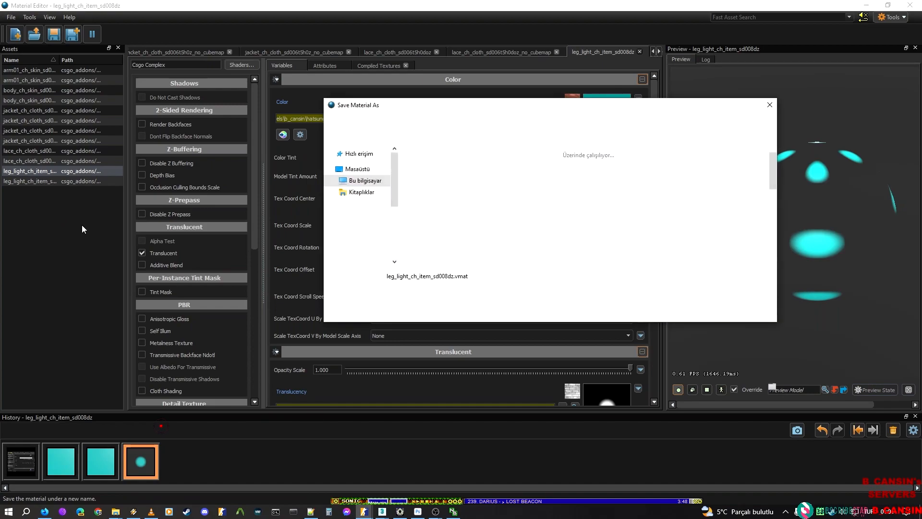
{"action": "type", "text": "_g"}
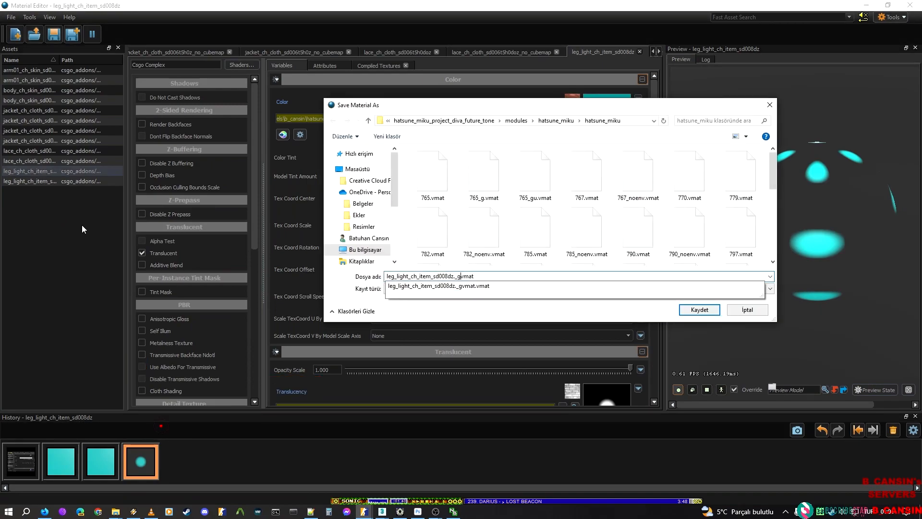
{"action": "key", "text": "BackSpace"}
{"action": "key", "text": "BackSpace"}
{"action": "key", "text": "Left"}
{"action": "type", "text": "_g"}
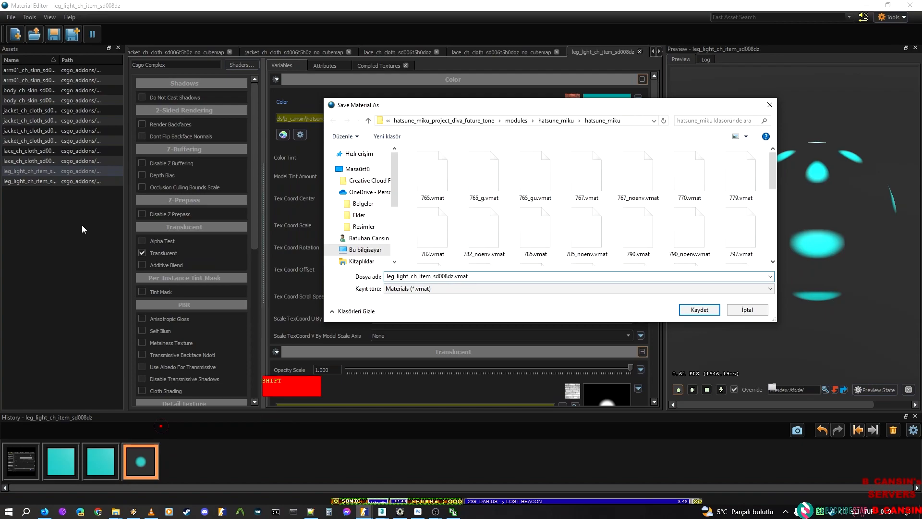
{"action": "key", "text": "Return"}
{"action": "key", "text": "Left"}
{"action": "key", "text": "Return"}
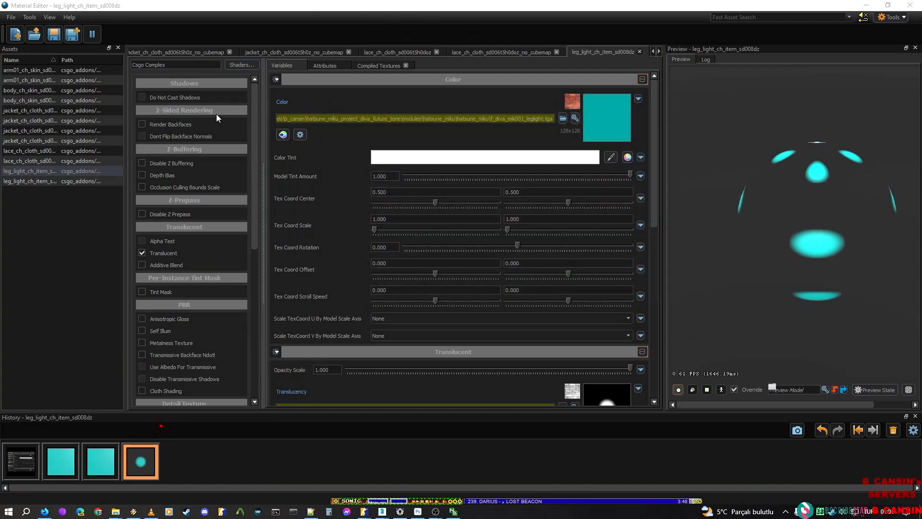
Step: Paste the copied f_diva_mik001_leglight.tga path as the Color texture of the leg_light_ch_item_sd008dz_g material
{"action": "scroll", "coordinate": [479, 177], "scroll_direction": "down", "scroll_amount": 3}
{"action": "scroll", "coordinate": [480, 177], "scroll_direction": "up", "scroll_amount": 3}
{"action": "left_click", "coordinate": [22, 170]}
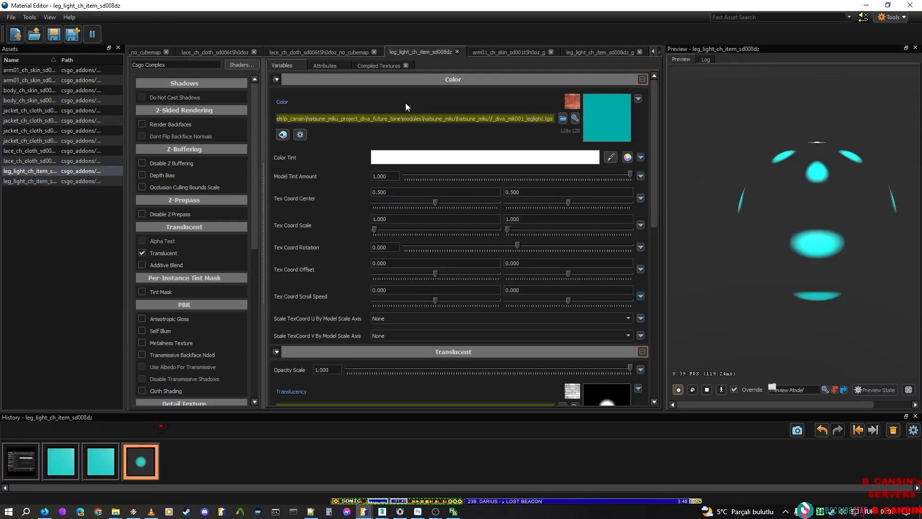
{"action": "left_click", "coordinate": [45, 183]}
{"action": "left_click", "coordinate": [445, 118]}
{"action": "key", "text": "ctrl+v"}
{"action": "key", "text": "Return"}
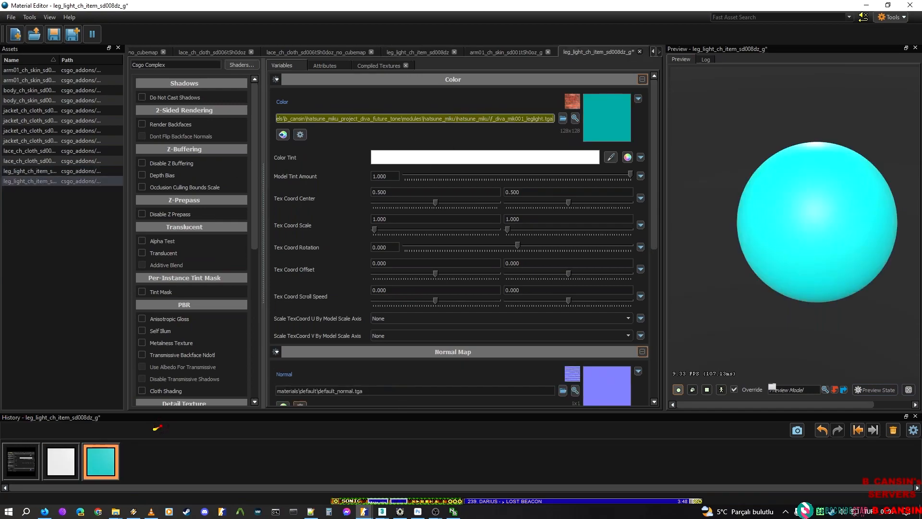
Step: Enable Translucent, Anisotropic Gloss and Self Illum on the leg_light_ch_item_sd008dz_g material
{"action": "scroll", "coordinate": [411, 296], "scroll_direction": "down", "scroll_amount": 3}
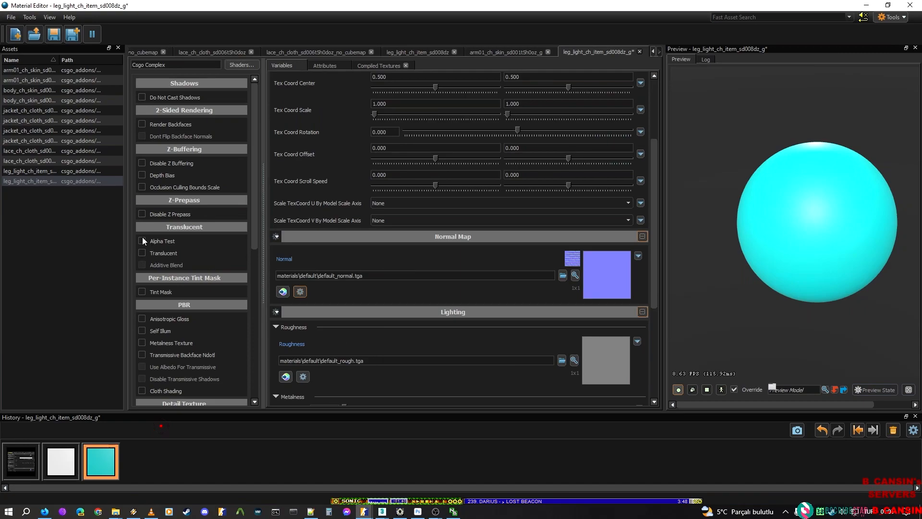
{"action": "left_click", "coordinate": [143, 252]}
{"action": "scroll", "coordinate": [358, 323], "scroll_direction": "down", "scroll_amount": 4}
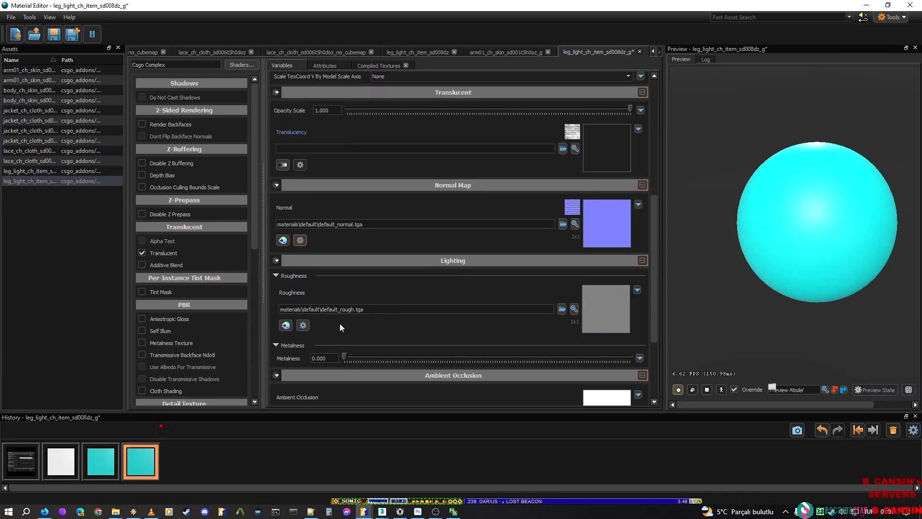
{"action": "left_click", "coordinate": [242, 64]}
{"action": "left_click", "coordinate": [627, 367]}
{"action": "scroll", "coordinate": [337, 308], "scroll_direction": "down", "scroll_amount": 2}
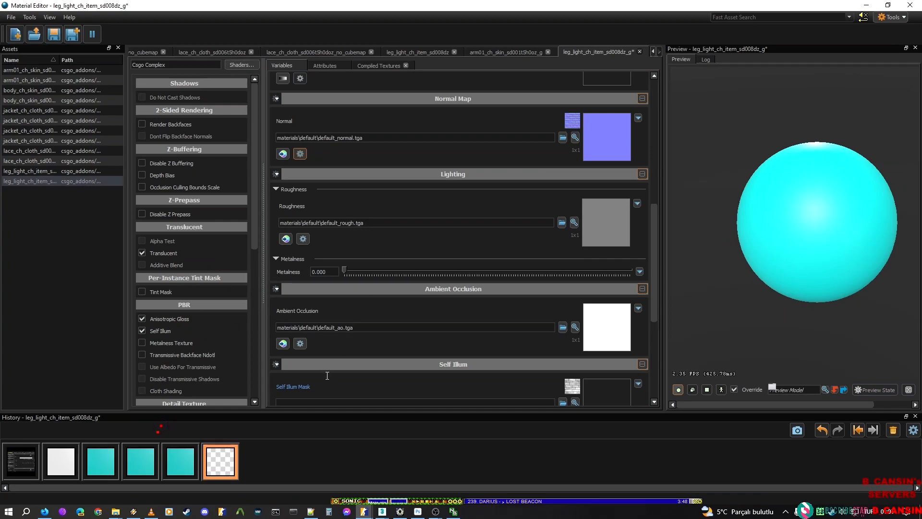
Step: Set the Translucency texture of leg_light_ch_item_sd008dz_g to the copied path with its extension changed to psd, f_diva_mik001_leglight.psd
{"action": "scroll", "coordinate": [317, 217], "scroll_direction": "up", "scroll_amount": 3}
{"action": "left_click", "coordinate": [343, 205]}
{"action": "key", "text": "ctrl+v"}
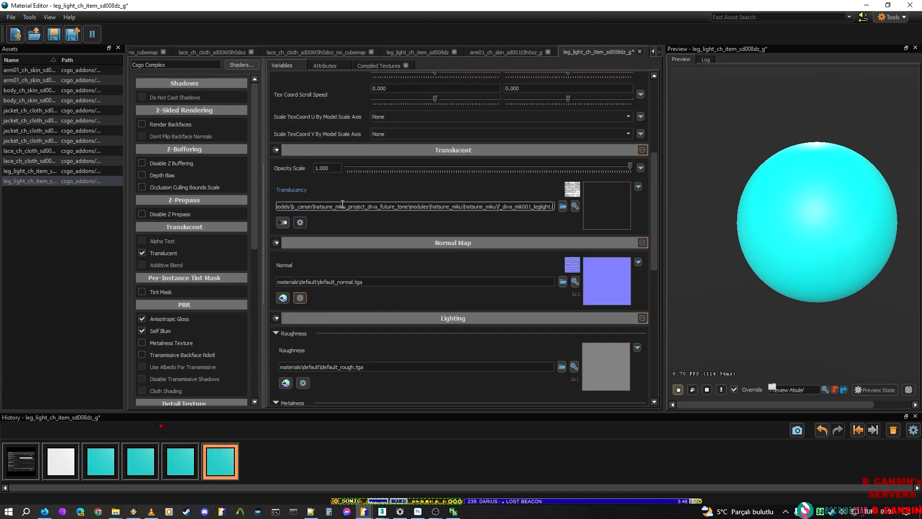
{"action": "type", "text": "psd"}
{"action": "key", "text": "Return"}
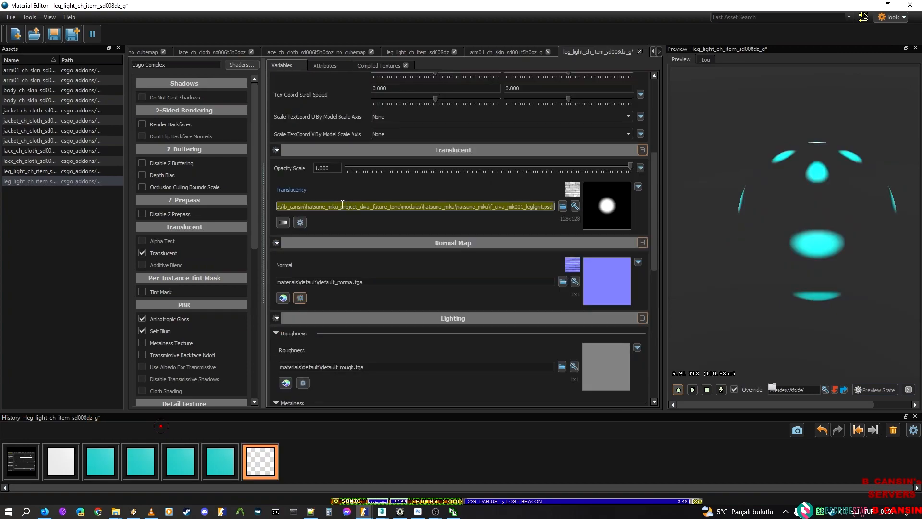
Step: Set the Self Illum Mask of leg_light_ch_item_sd008dz_g to the f_diva_mik001_leglight.psd texture
{"action": "scroll", "coordinate": [457, 296], "scroll_direction": "down", "scroll_amount": 4}
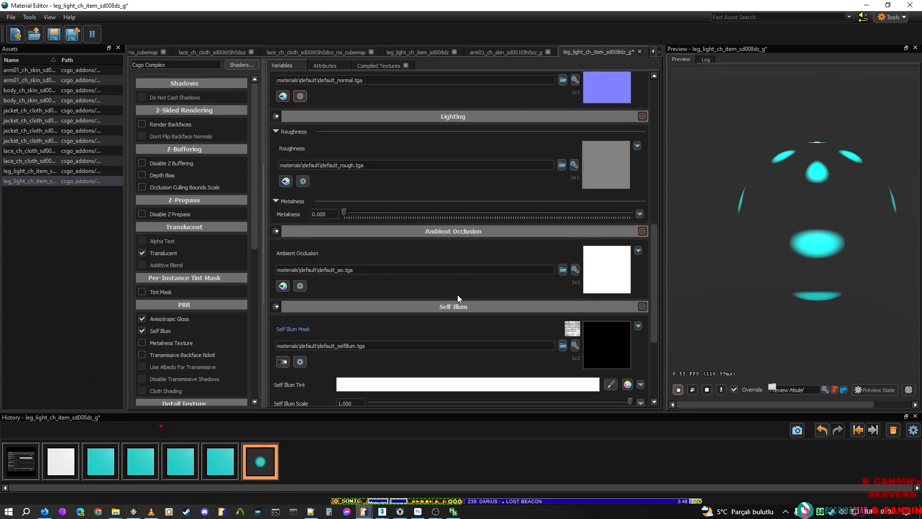
{"action": "left_click", "coordinate": [333, 345]}
{"action": "key", "text": "ctrl+v"}
{"action": "key", "text": "Return"}
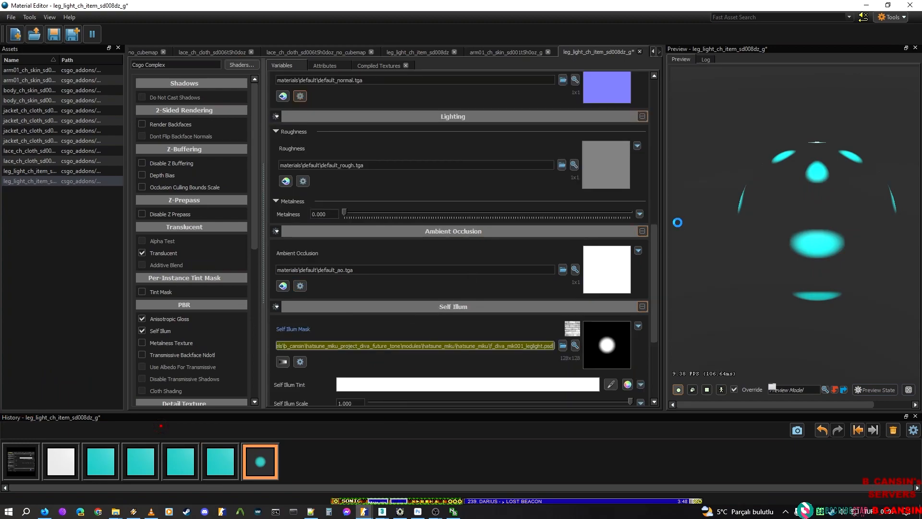
{"action": "left_click_drag", "start_coordinate": [600, 5], "coordinate": [466, 1]}
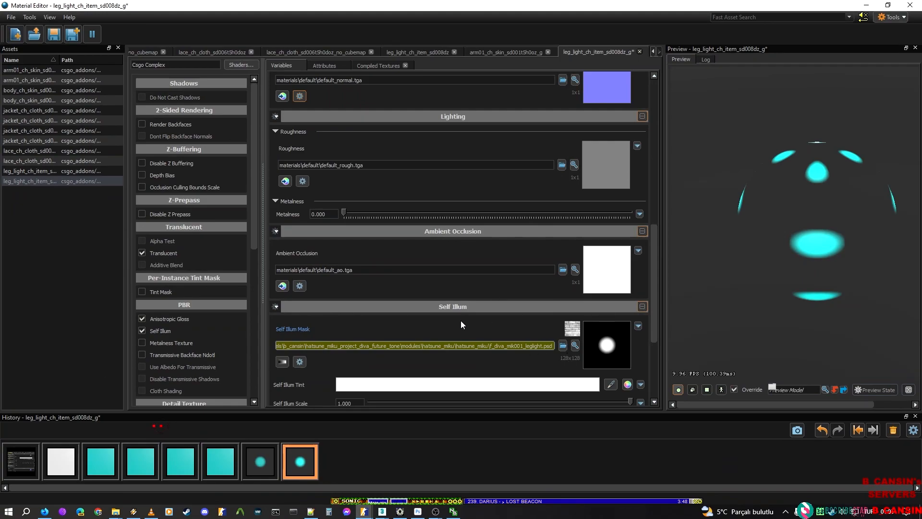
Step: Set the Self Illum Brightness of leg_light_ch_item_sd008dz_g to 3.333 and save the material
{"action": "scroll", "coordinate": [456, 327], "scroll_direction": "down", "scroll_amount": 3}
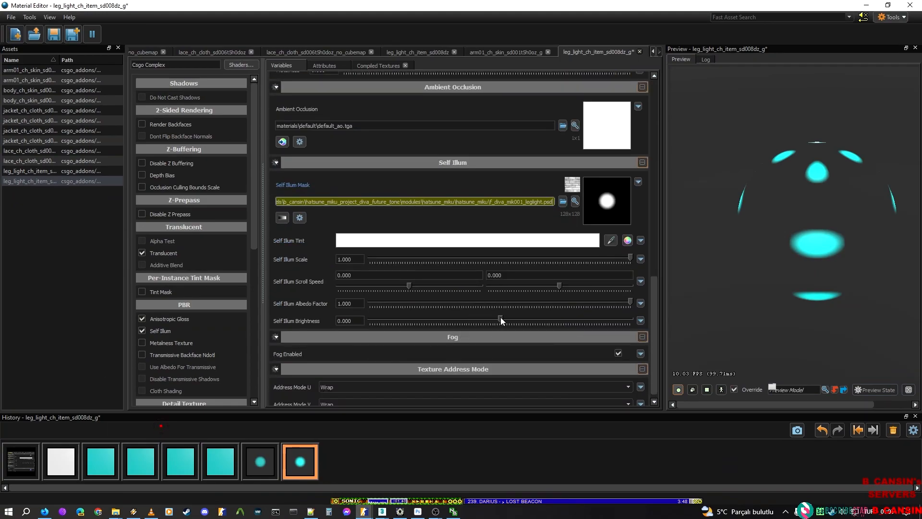
{"action": "left_click_drag", "start_coordinate": [499, 318], "coordinate": [519, 318]}
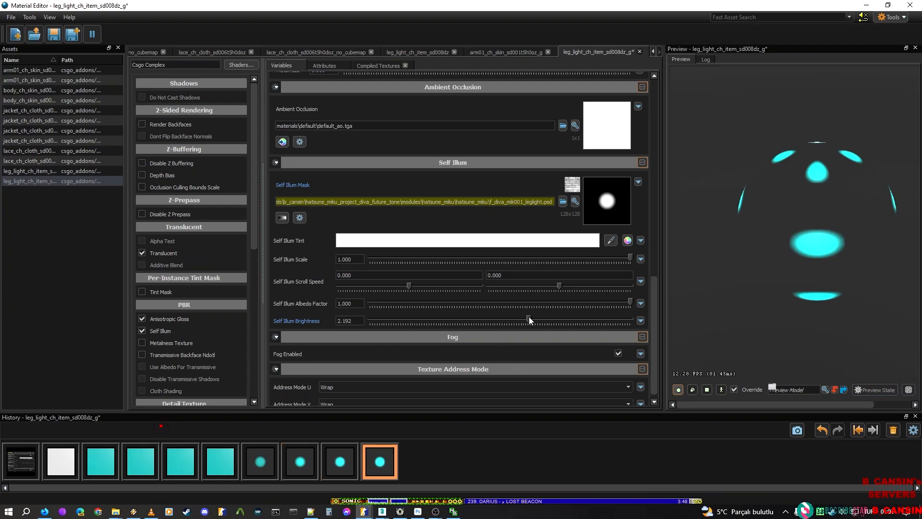
{"action": "left_click_drag", "start_coordinate": [528, 318], "coordinate": [543, 318]}
{"action": "left_click_drag", "start_coordinate": [689, 4], "coordinate": [303, 39]}
{"action": "key", "text": "ctrl+s"}
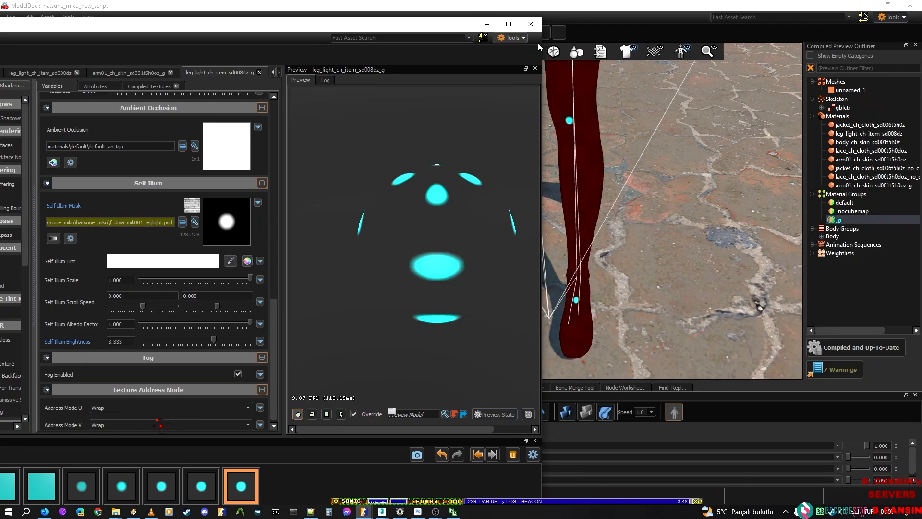
Step: Switch to ModelDoc and examine the leg lights from several distances, comparing the default, _nocubemap and _g material groups
{"action": "left_click_drag", "start_coordinate": [540, 44], "coordinate": [598, 45]}
{"action": "left_click", "coordinate": [879, 219]}
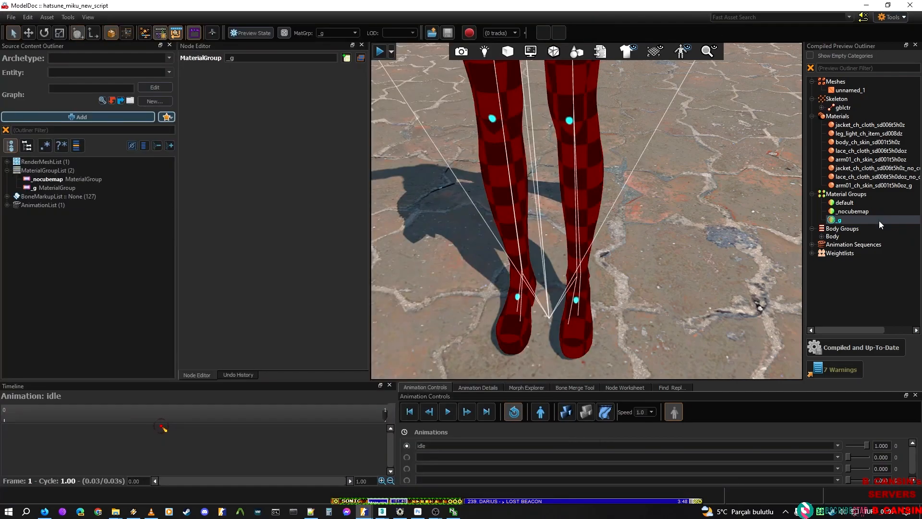
{"action": "left_click", "coordinate": [851, 212]}
{"action": "left_click", "coordinate": [848, 220]}
{"action": "right_click_drag", "start_coordinate": [586, 210], "coordinate": [586, 288]}
{"action": "key", "text": "s"}
{"action": "key", "text": "s"}
{"action": "key", "text": "s"}
{"action": "right_click_drag", "start_coordinate": [481, 90], "coordinate": [480, 89]}
{"action": "key", "text": "w"}
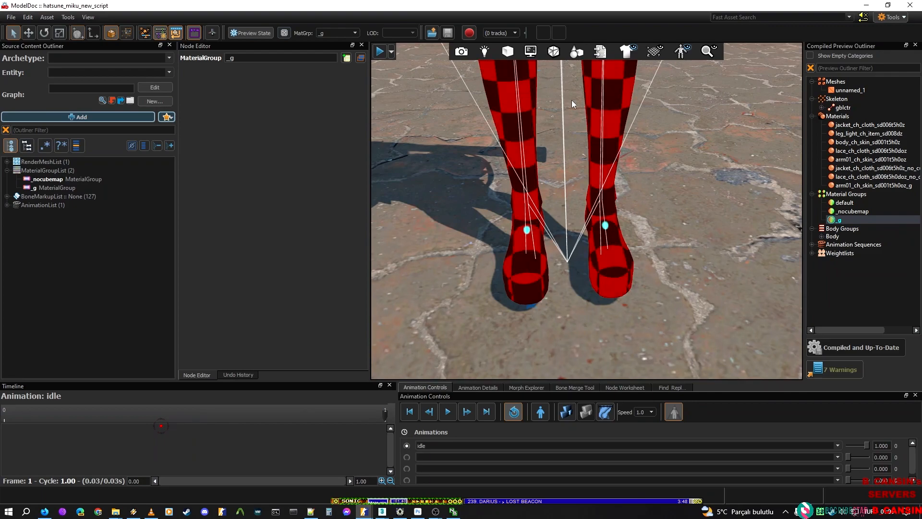
{"action": "left_click", "coordinate": [846, 210]}
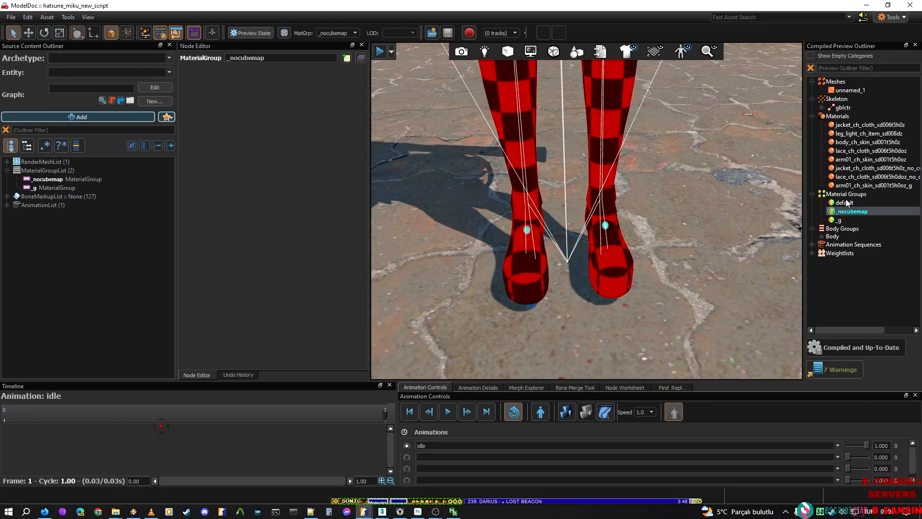
{"action": "left_click", "coordinate": [846, 201]}
{"action": "left_click", "coordinate": [845, 212]}
{"action": "left_click", "coordinate": [844, 221]}
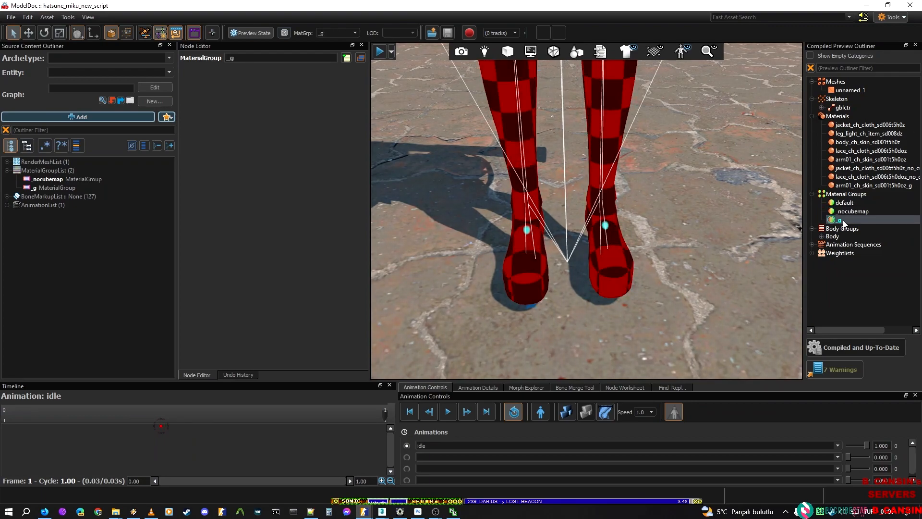
{"action": "right_click_drag", "start_coordinate": [504, 192], "coordinate": [491, 144]}
{"action": "key", "text": "s"}
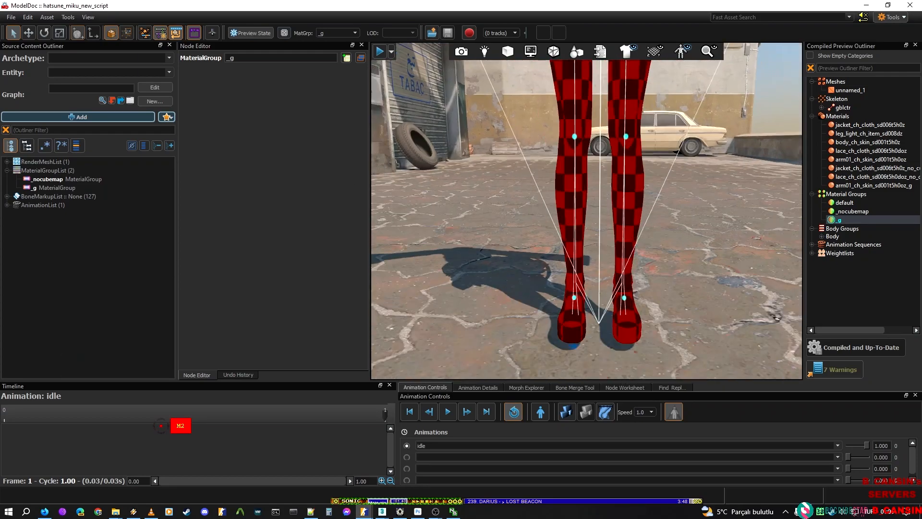
{"action": "right_click_drag", "start_coordinate": [427, 368], "coordinate": [430, 350]}
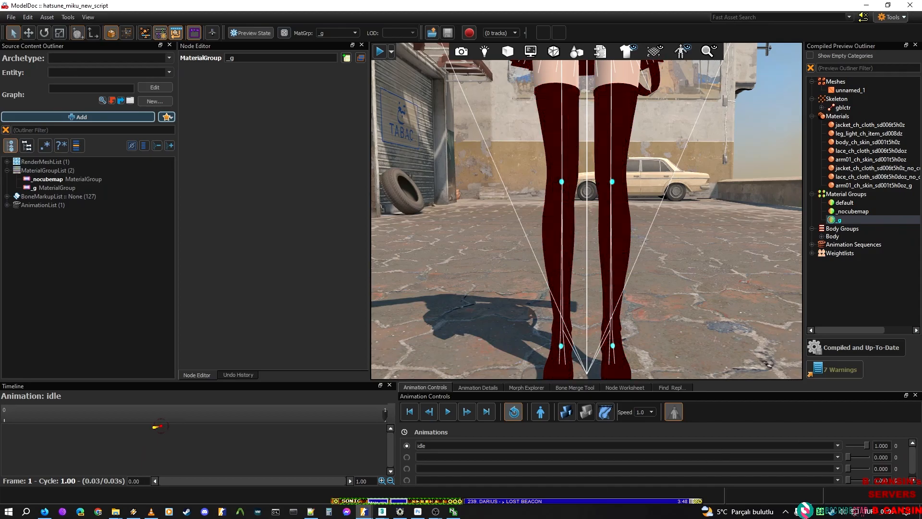
Step: Switch to the mikitm001_mat.max scene in 3ds Max, add the necktie material to the Slate view and copy its name, necktie_ch_cloth_sd006t5h0z
{"action": "mouse_move", "coordinate": [382, 511]}
{"action": "mouse_move", "coordinate": [433, 448]}
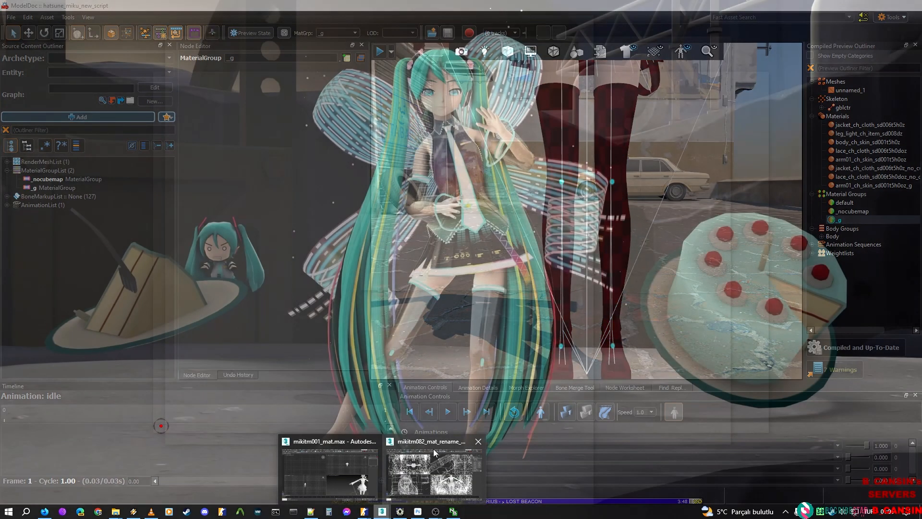
{"action": "left_click", "coordinate": [353, 460]}
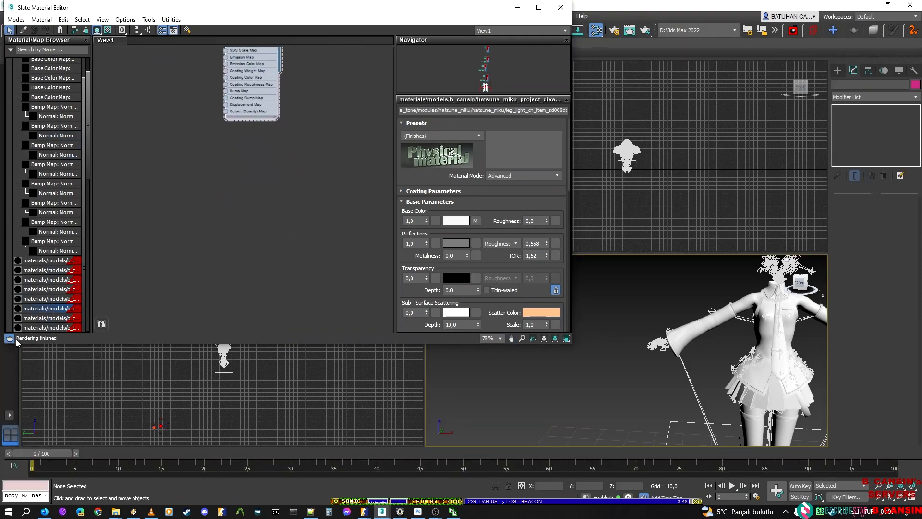
{"action": "left_click_drag", "start_coordinate": [48, 309], "coordinate": [204, 247]}
{"action": "left_click", "coordinate": [268, 206]}
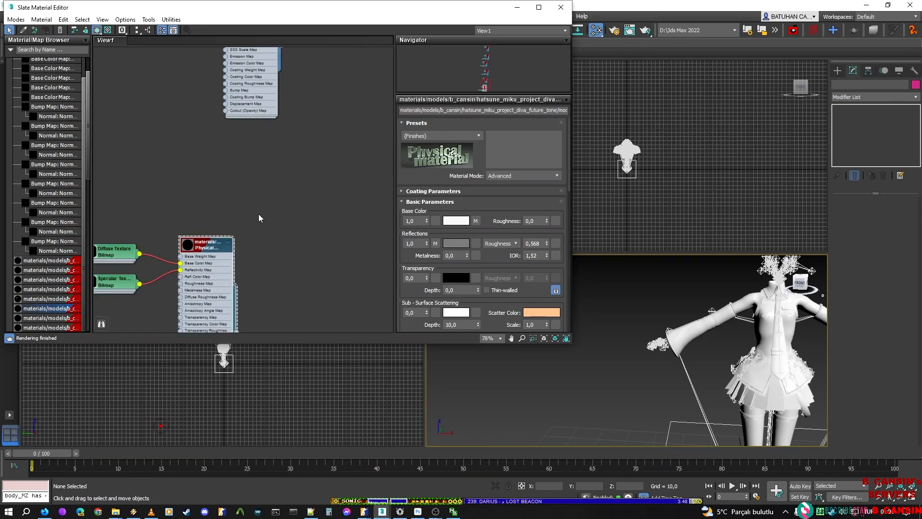
{"action": "left_click", "coordinate": [510, 114]}
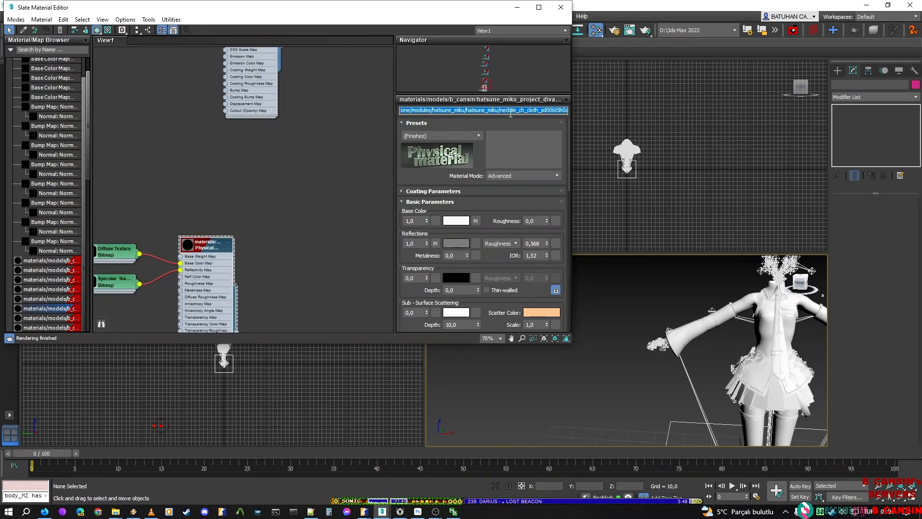
{"action": "double_click", "coordinate": [500, 112]}
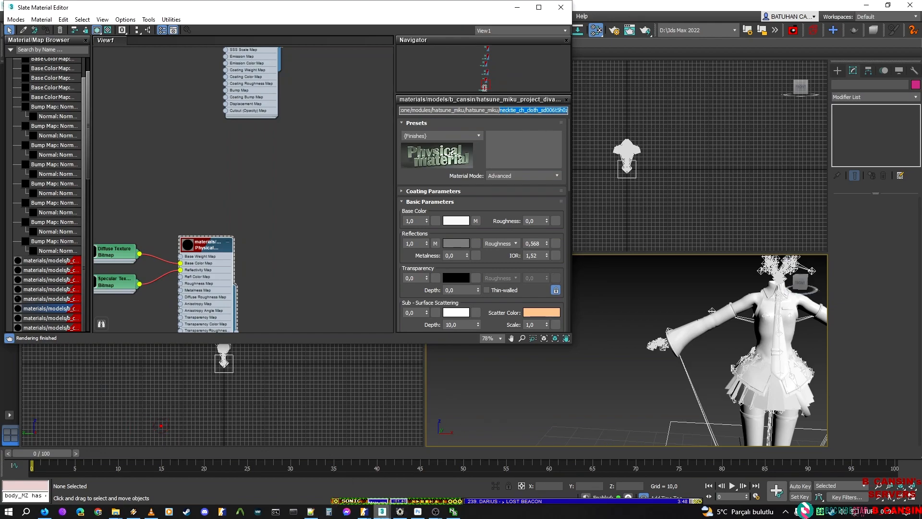
Step: Switch to Material Editor, create a new material with the Csgo Character shader and save it as necktie_ch_cloth_sd006t5h0z
{"action": "mouse_move", "coordinate": [409, 512]}
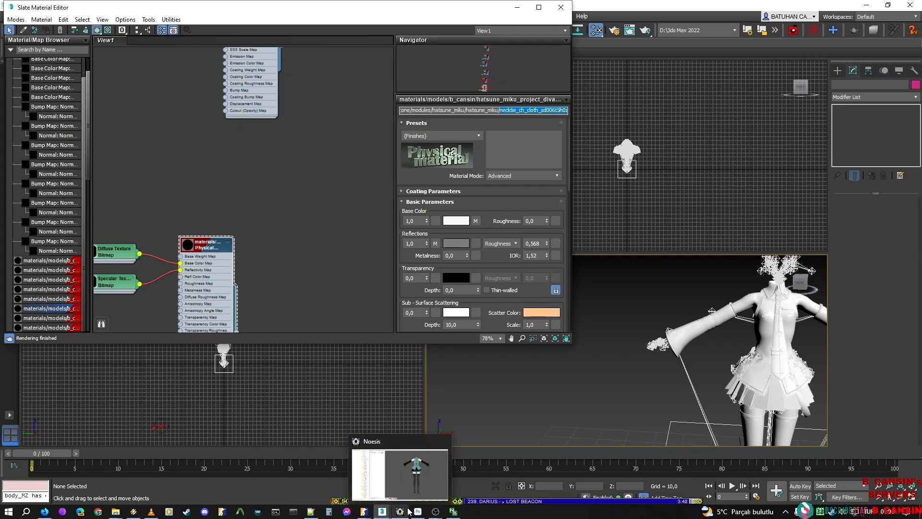
{"action": "mouse_move", "coordinate": [364, 512]}
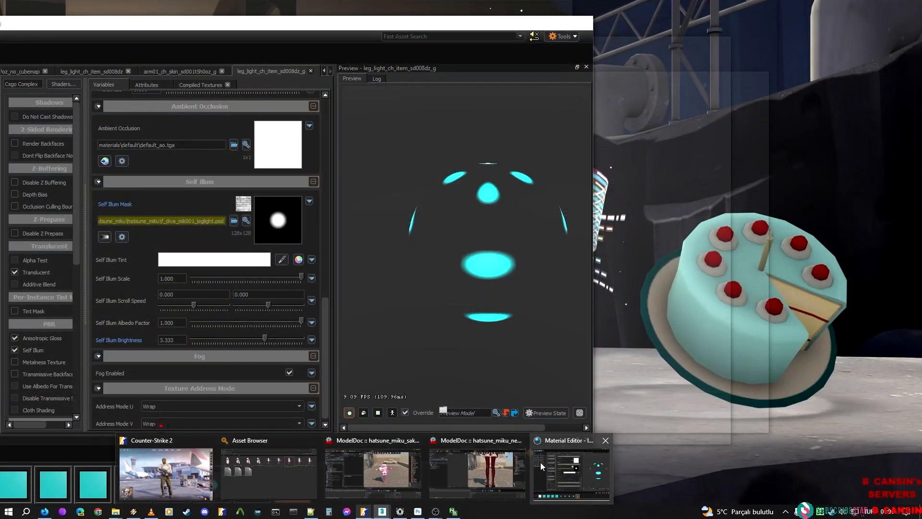
{"action": "left_click", "coordinate": [541, 462]}
{"action": "double_click", "coordinate": [309, 25]}
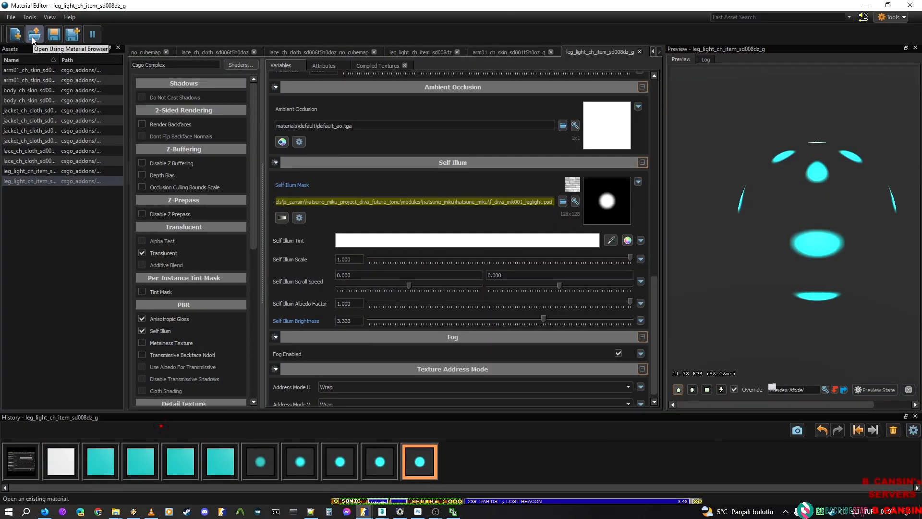
{"action": "left_click", "coordinate": [14, 33]}
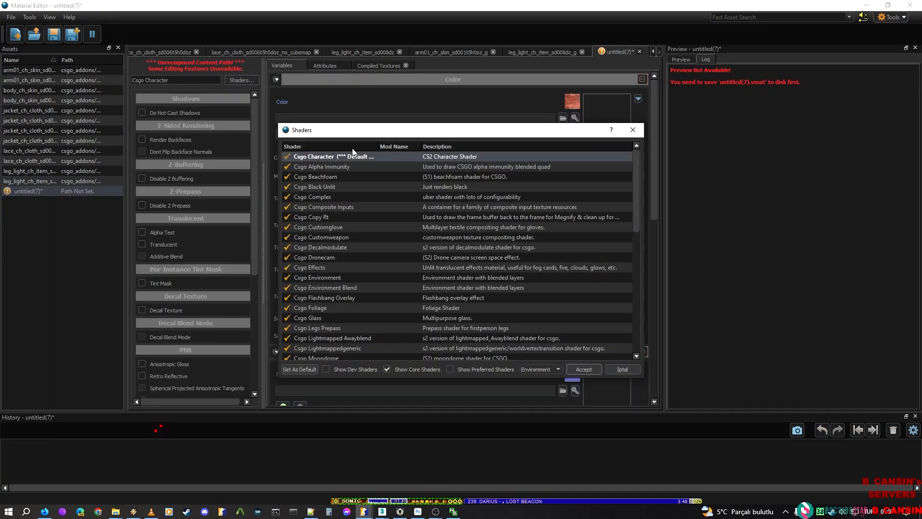
{"action": "left_click", "coordinate": [332, 197]}
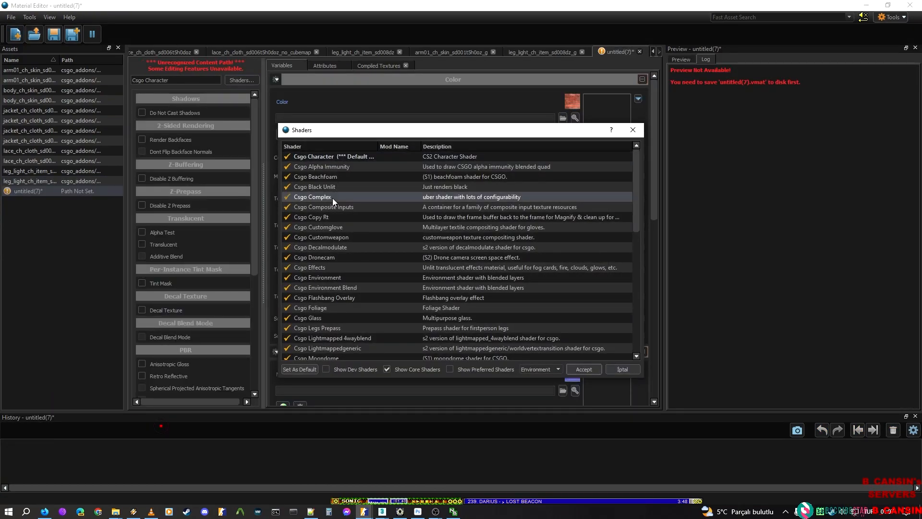
{"action": "left_click", "coordinate": [347, 158]}
{"action": "left_click", "coordinate": [304, 198]}
{"action": "left_click", "coordinate": [313, 156]}
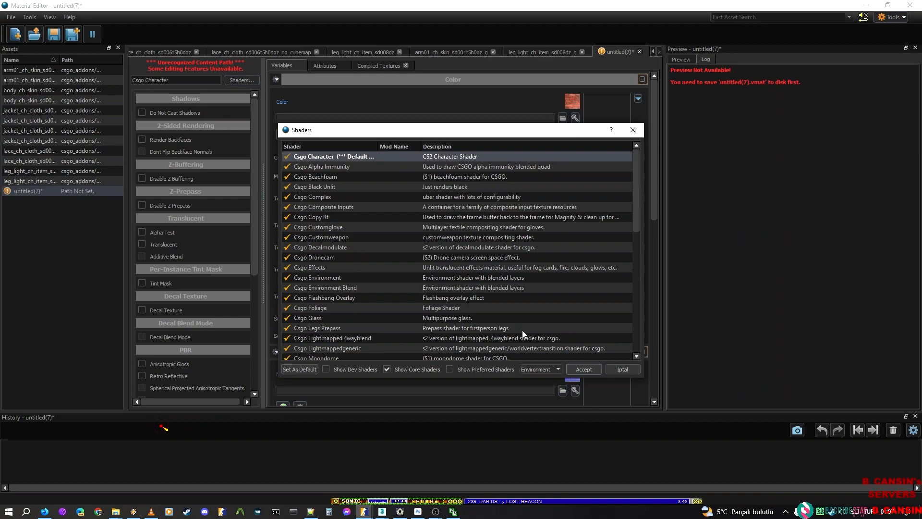
{"action": "left_click", "coordinate": [576, 368]}
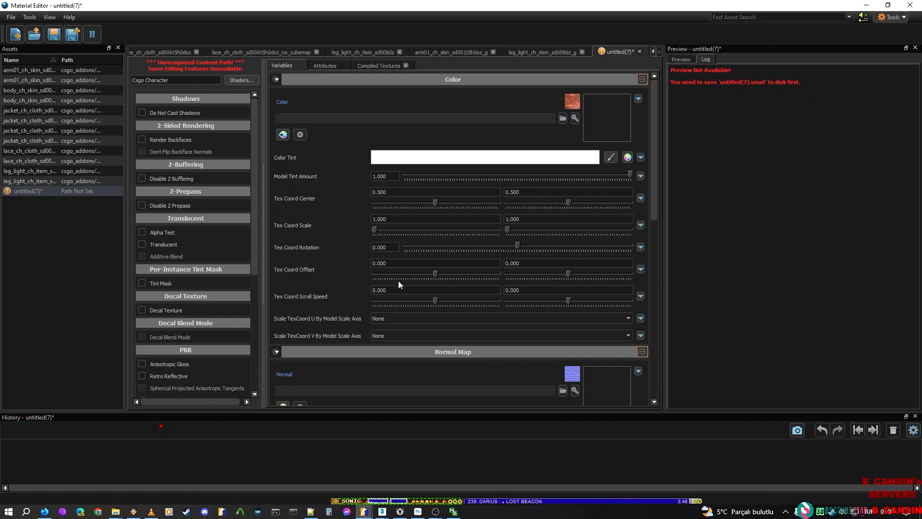
{"action": "key", "text": "ctrl+s"}
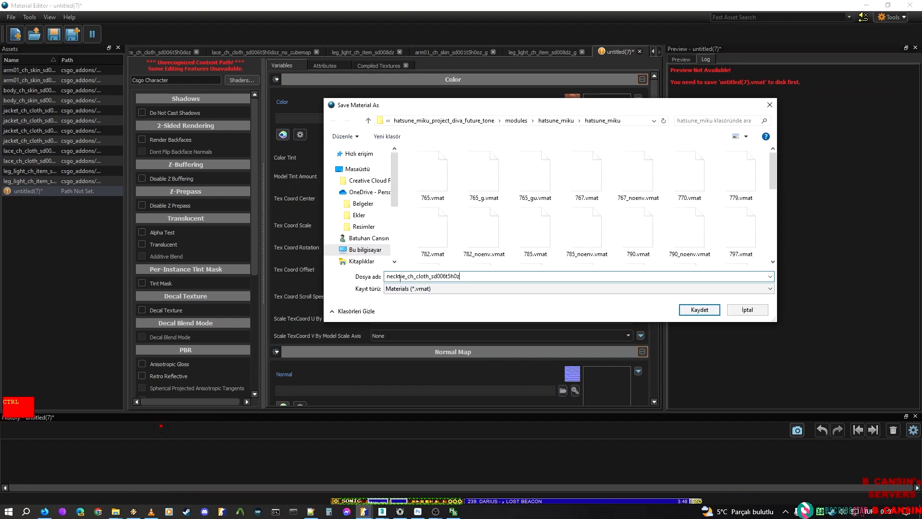
{"action": "key", "text": "Return"}
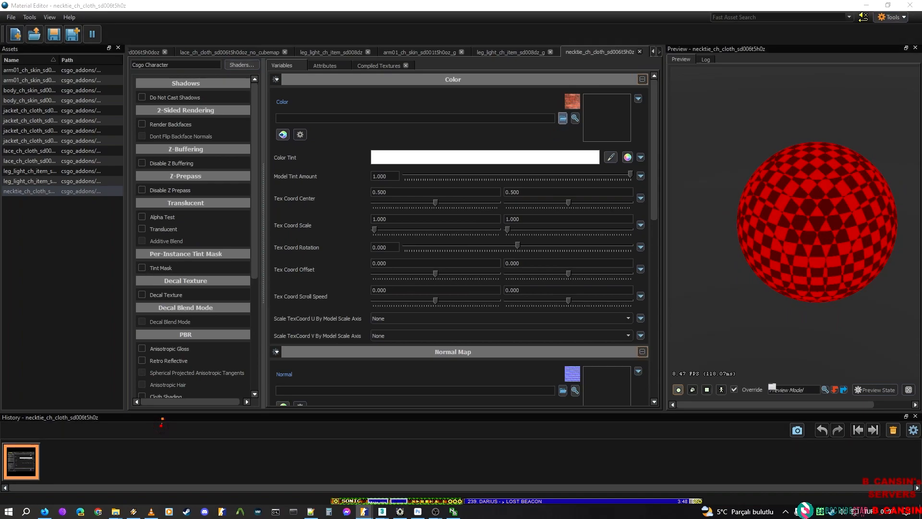
Step: Load F_DIVA_MIK001_NECKTIE.tga as the Color texture of necktie_ch_cloth_sd006t5h0z, copying its file name, and save the material
{"action": "type", "text": "Diffuse name: \"F_DIVA_MIK001_NECKTIE\""}
{"action": "key", "text": "BackSpace"}
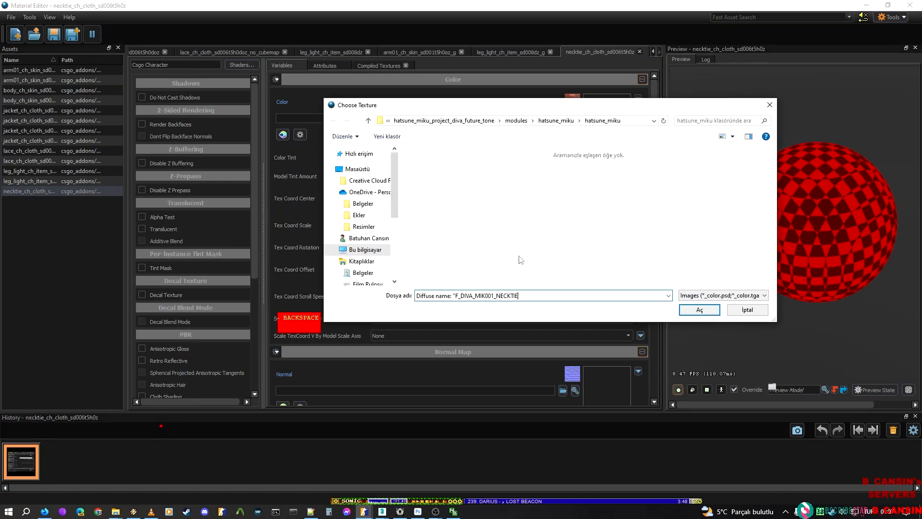
{"action": "key", "text": "Delete"}
{"action": "key", "text": "Delete"}
{"action": "key", "text": "Delete"}
{"action": "key", "text": "Delete"}
{"action": "key", "text": "Delete"}
{"action": "key", "text": "Delete"}
{"action": "key", "text": "Delete"}
{"action": "key", "text": "Delete"}
{"action": "key", "text": "Delete"}
{"action": "key", "text": "Delete"}
{"action": "key", "text": "Delete"}
{"action": "key", "text": "Delete"}
{"action": "key", "text": "Delete"}
{"action": "key", "text": "Delete"}
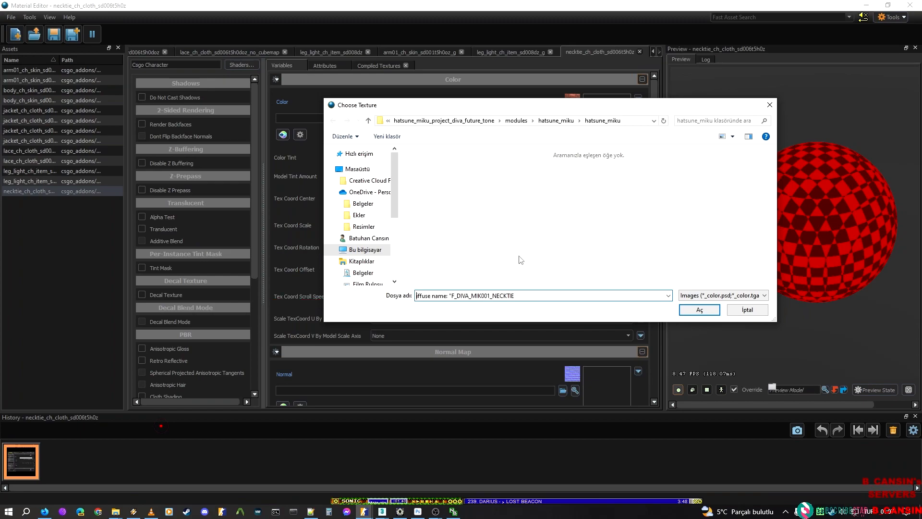
{"action": "key", "text": "Delete"}
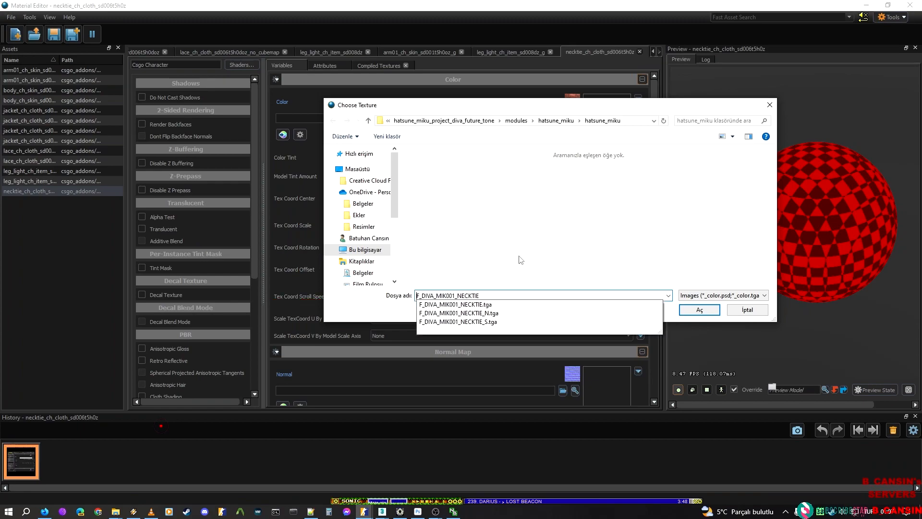
{"action": "key", "text": "Down"}
{"action": "key", "text": "Return"}
{"action": "key", "text": "ctrl+c"}
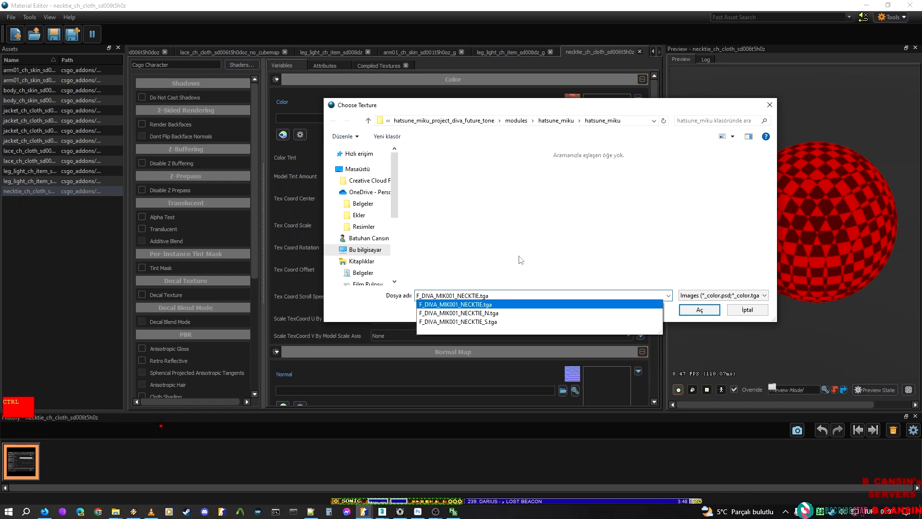
{"action": "key", "text": "Return"}
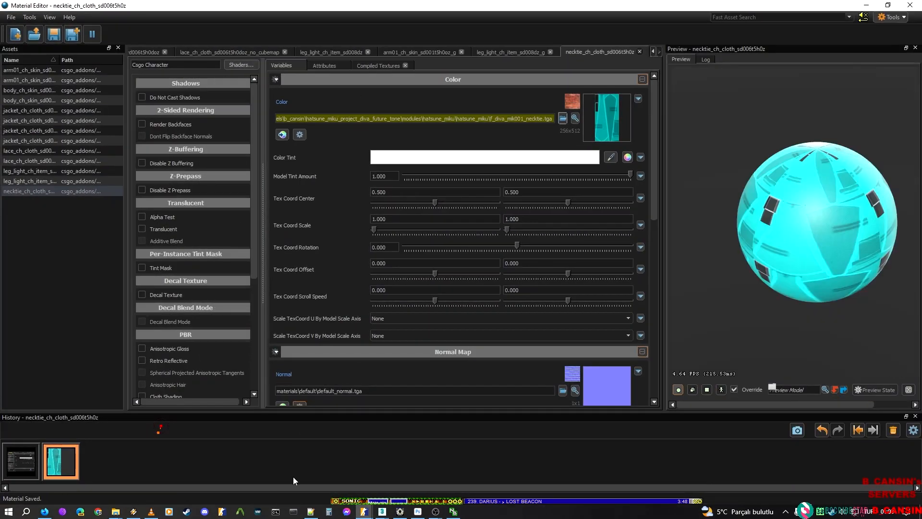
Step: Switch to ModelDoc, bring the model's torso into view and hide the skeleton overlay
{"action": "mouse_move", "coordinate": [363, 513]}
{"action": "left_click", "coordinate": [379, 475]}
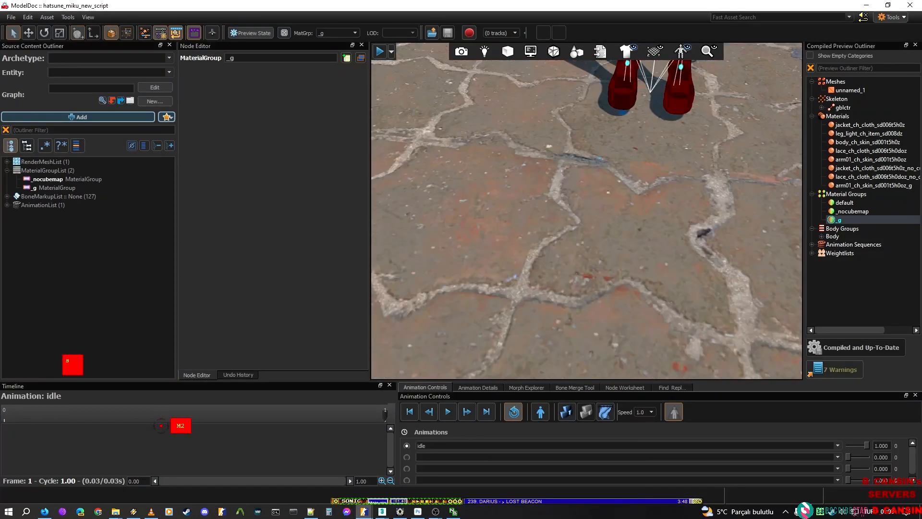
{"action": "right_click_drag", "start_coordinate": [586, 211], "coordinate": [602, 276]}
{"action": "key", "text": "w"}
{"action": "right_click_drag", "start_coordinate": [544, 256], "coordinate": [555, 197]}
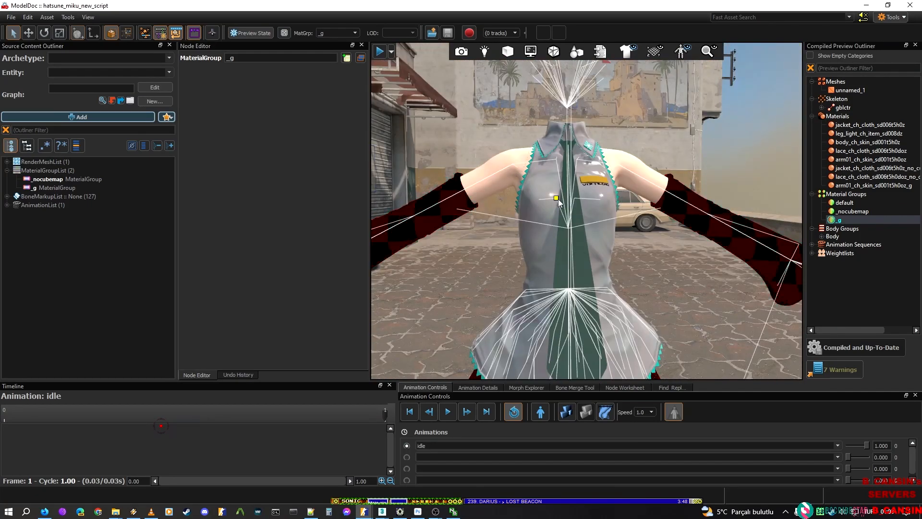
{"action": "left_click", "coordinate": [681, 51]}
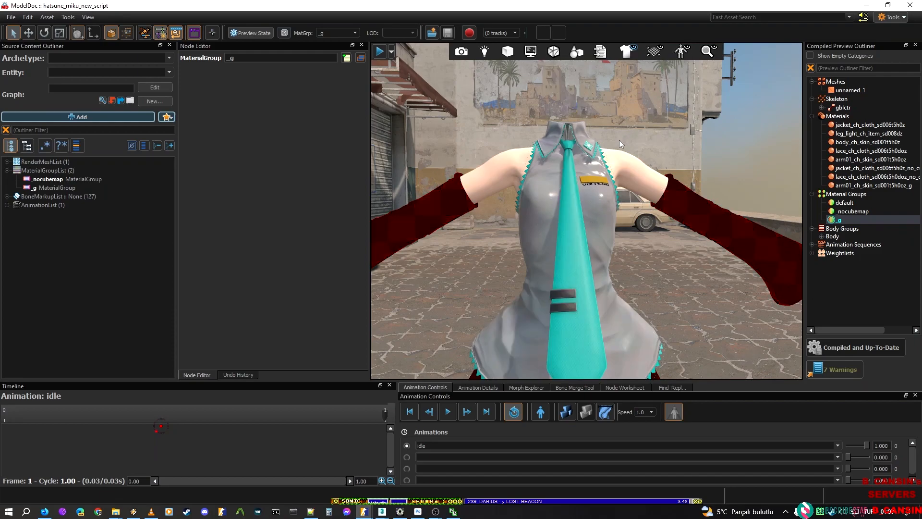
Step: Examine the necktie and jacket from several angles in the _nocubemap and _g material groups, and return to Material Editor
{"action": "key", "text": "s"}
{"action": "right_click_drag", "start_coordinate": [665, 77], "coordinate": [600, 116]}
{"action": "key", "text": "w"}
{"action": "key", "text": "s"}
{"action": "key", "text": "w"}
{"action": "key", "text": "d"}
{"action": "key", "text": "s"}
{"action": "key", "text": "w"}
{"action": "key", "text": "w"}
{"action": "key", "text": "s"}
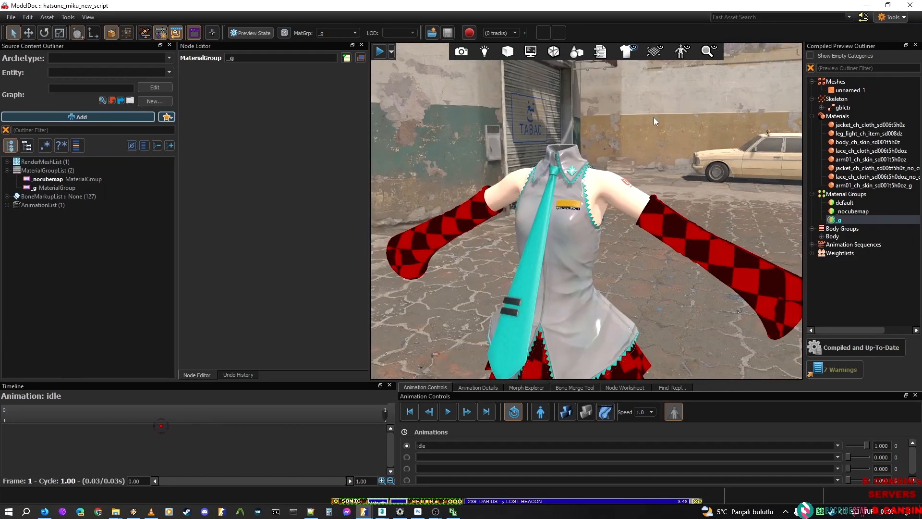
{"action": "left_click", "coordinate": [855, 222]}
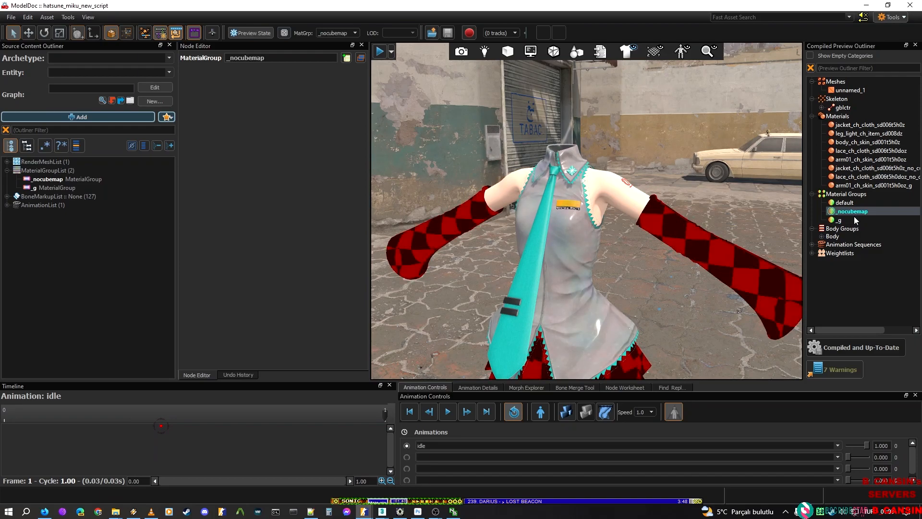
{"action": "right_click_drag", "start_coordinate": [601, 278], "coordinate": [603, 321]}
{"action": "key", "text": "a"}
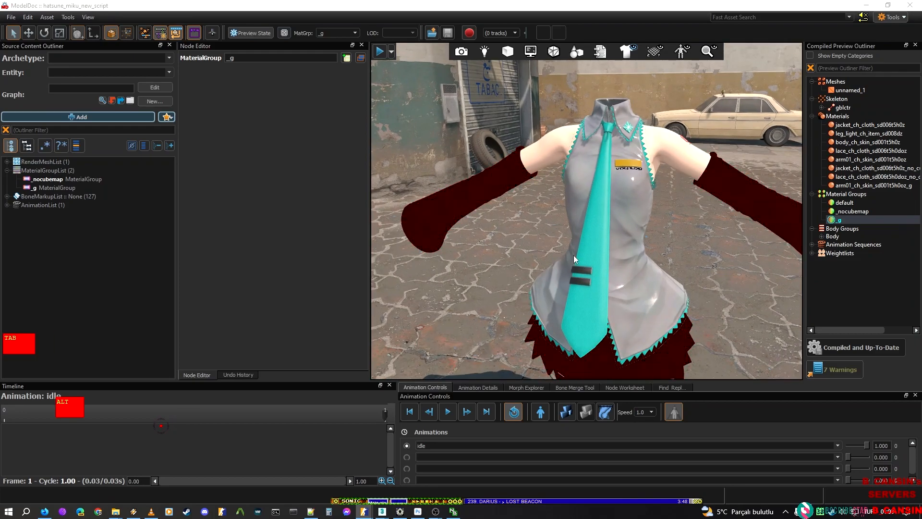
{"action": "key", "text": "alt+Tab"}
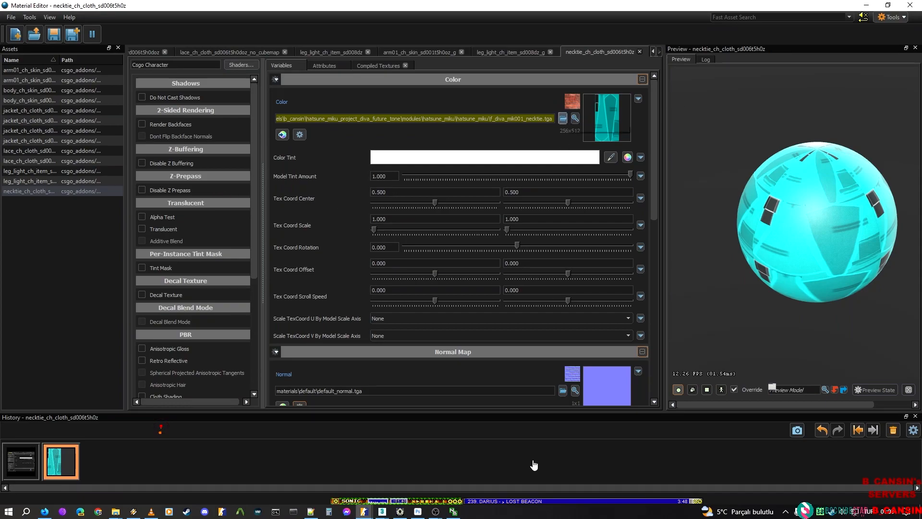
Step: Load F_DIVA_MIK001_NECKTIE_N.tga as the Normal texture of necktie_ch_cloth_sd006t5h0z
{"action": "left_click", "coordinate": [563, 391]}
{"action": "key", "text": "ctrl+v"}
{"action": "key", "text": "BackSpace"}
{"action": "key", "text": "BackSpace"}
{"action": "type", "text": "t"}
{"action": "key", "text": "Down"}
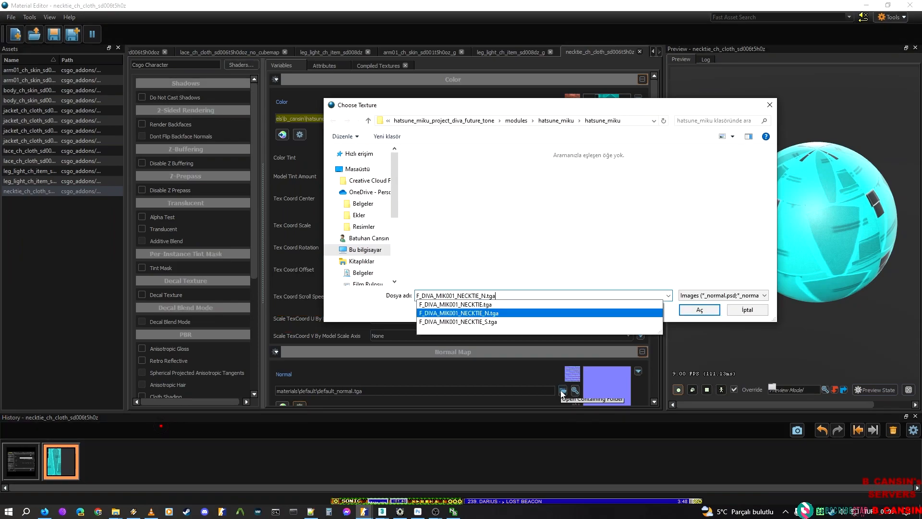
{"action": "key", "text": "Return"}
{"action": "key", "text": "Return"}
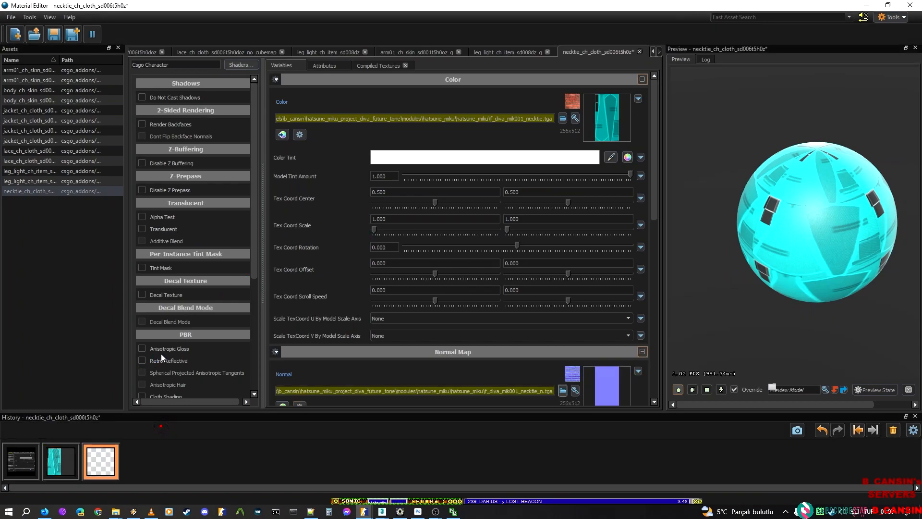
Step: Enable Anisotropic Gloss and Cloth Shading on the necktie material, save it and inspect the preview sphere up close
{"action": "scroll", "coordinate": [188, 350], "scroll_direction": "down", "scroll_amount": 3}
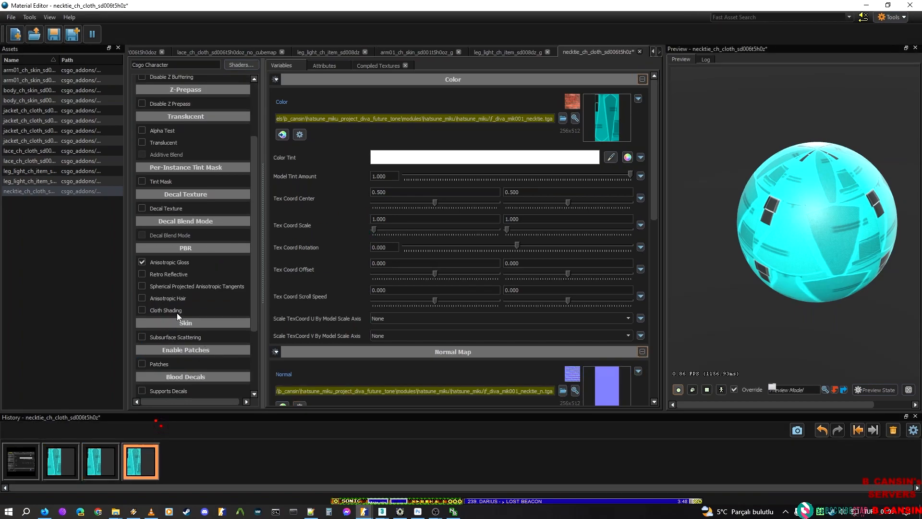
{"action": "left_click", "coordinate": [142, 309]}
{"action": "key", "text": "ctrl+s"}
{"action": "left_click_drag", "start_coordinate": [720, 5], "coordinate": [562, 1]}
{"action": "scroll", "coordinate": [200, 265], "scroll_direction": "down", "scroll_amount": 3}
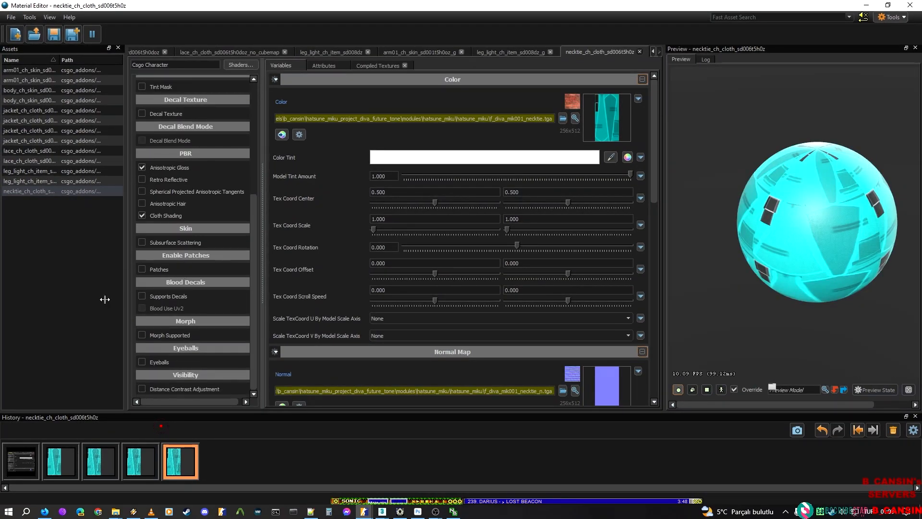
{"action": "right_click_drag", "start_coordinate": [795, 177], "coordinate": [795, 216]}
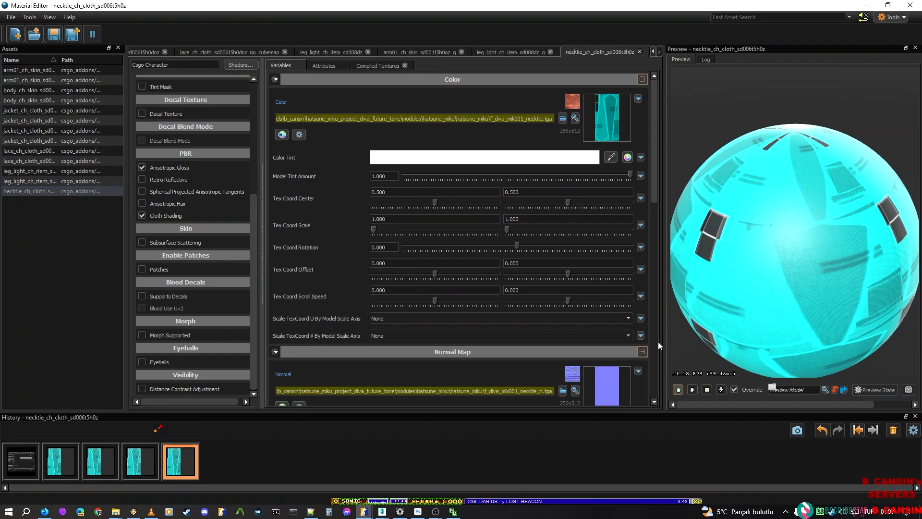
Step: Find F_DIVA_MIK001_NECKTIE_S.tga in the hatsune_miku materials folder and open it in Photoshop
{"action": "scroll", "coordinate": [478, 307], "scroll_direction": "down", "scroll_amount": 3}
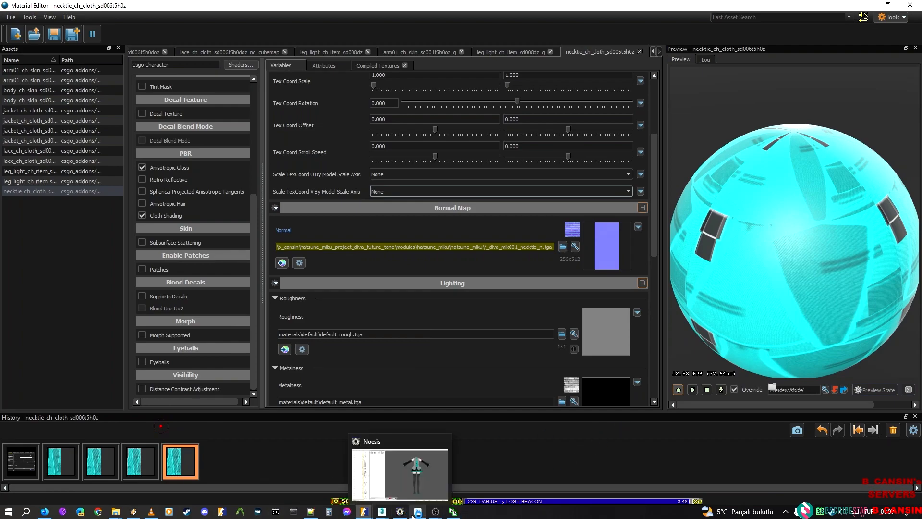
{"action": "mouse_move", "coordinate": [390, 514]}
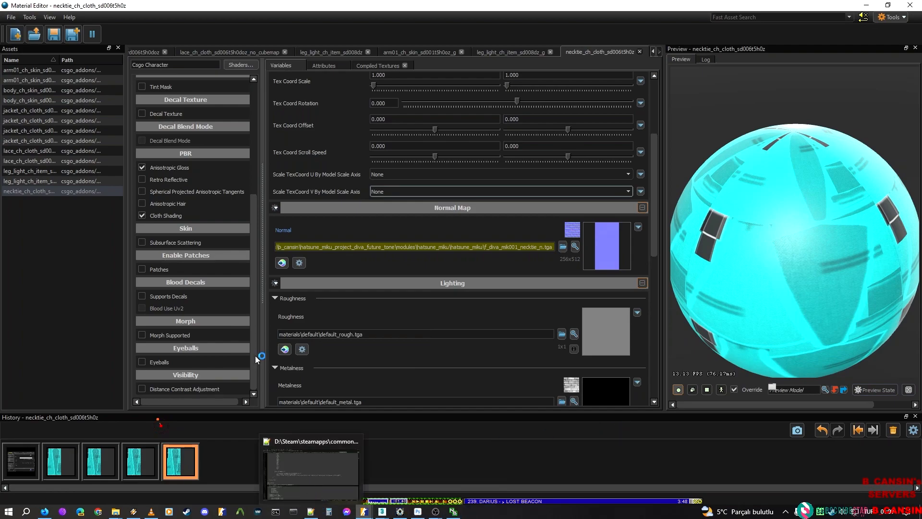
{"action": "mouse_move", "coordinate": [115, 513]}
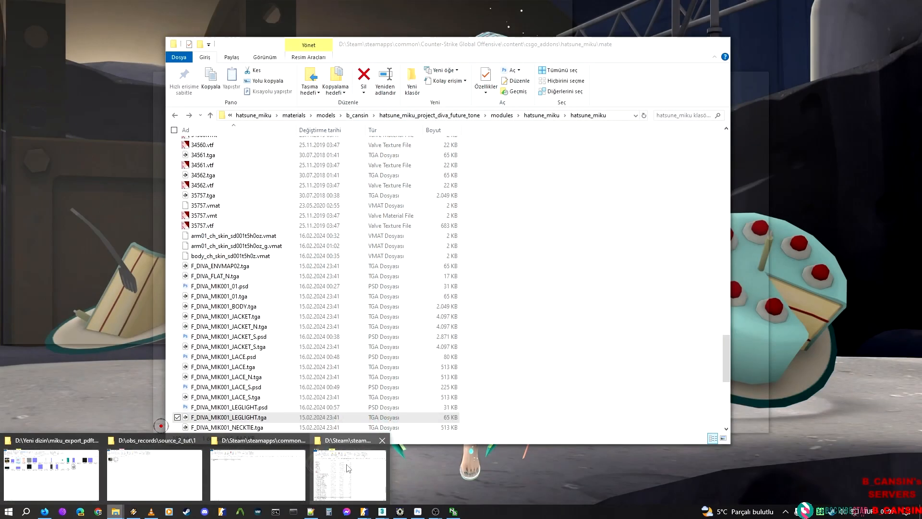
{"action": "left_click", "coordinate": [348, 469]}
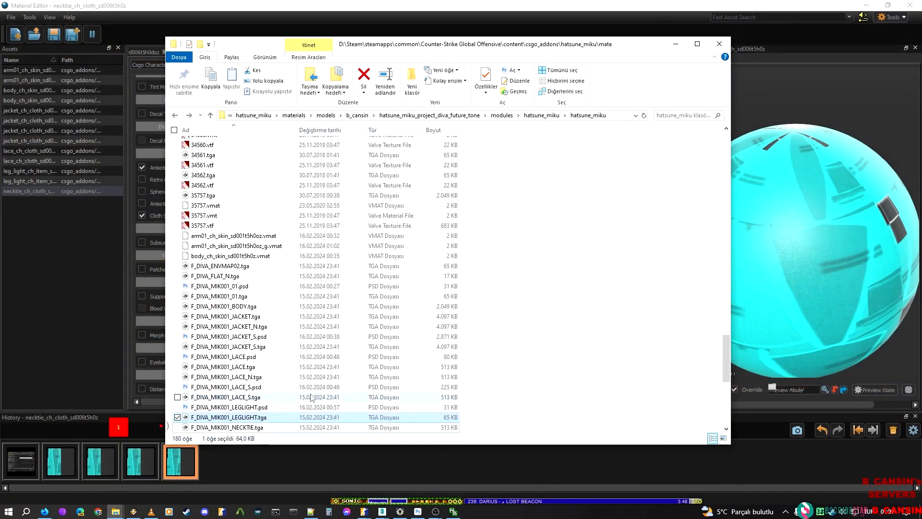
{"action": "scroll", "coordinate": [282, 396], "scroll_direction": "down", "scroll_amount": 2}
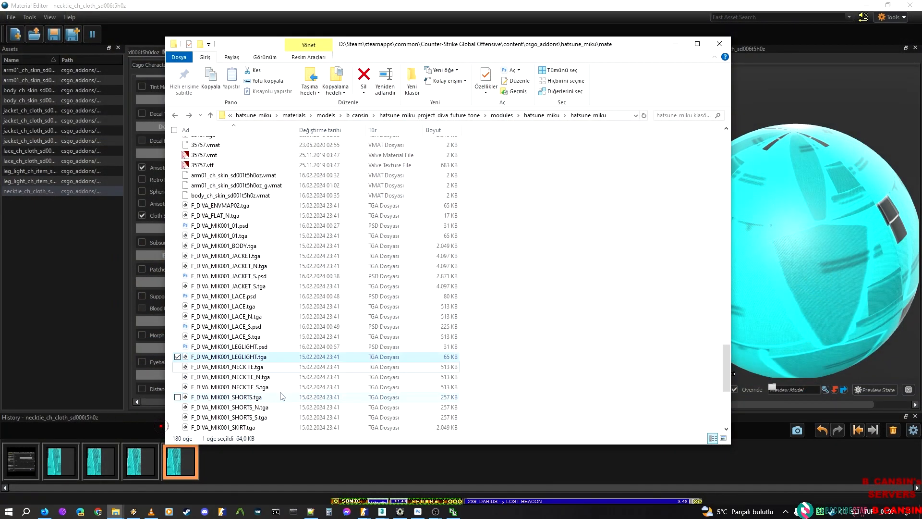
{"action": "left_click", "coordinate": [255, 387]}
{"action": "left_click_drag", "start_coordinate": [258, 389], "coordinate": [728, 36]}
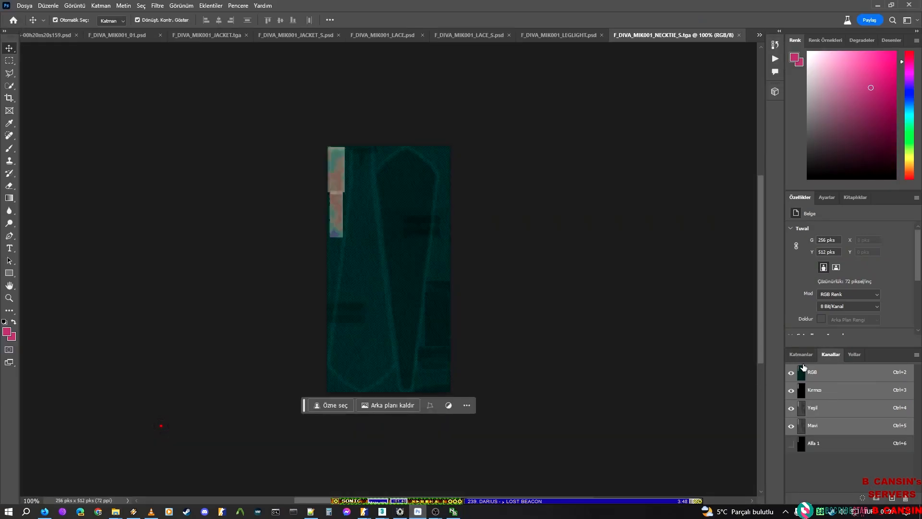
Step: Delete the RGB channels so only Alpha 1 remains, and save the image as F_DIVA_MIK001_NECKTIE_S.psd
{"action": "right_click", "coordinate": [805, 372]}
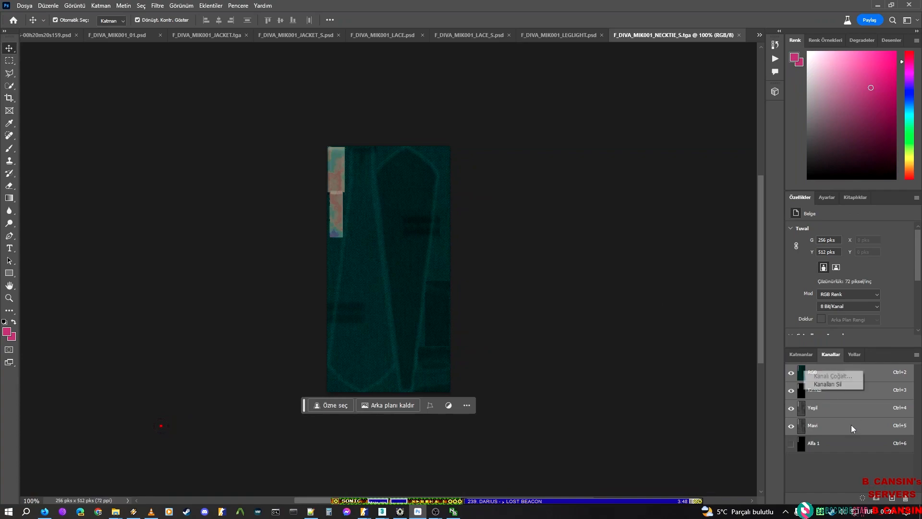
{"action": "left_click", "coordinate": [839, 384]}
{"action": "key", "text": "ctrl+s"}
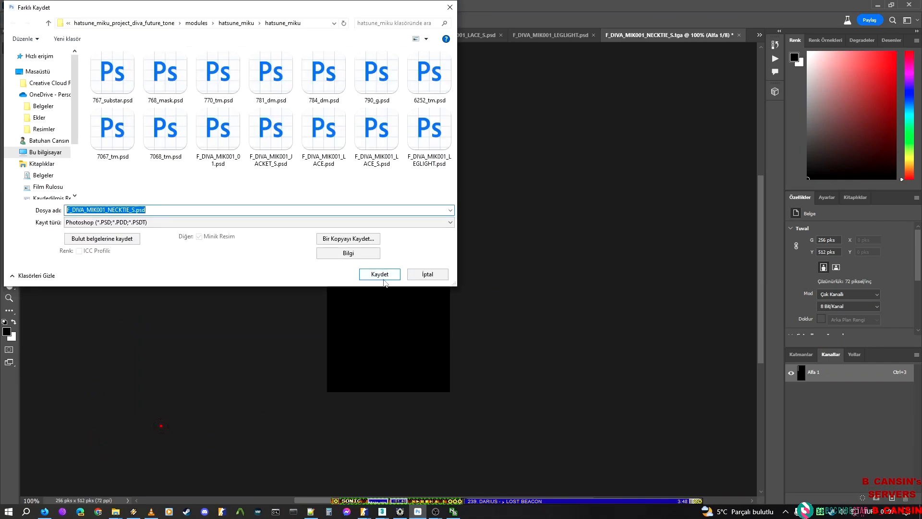
{"action": "left_click", "coordinate": [379, 274]}
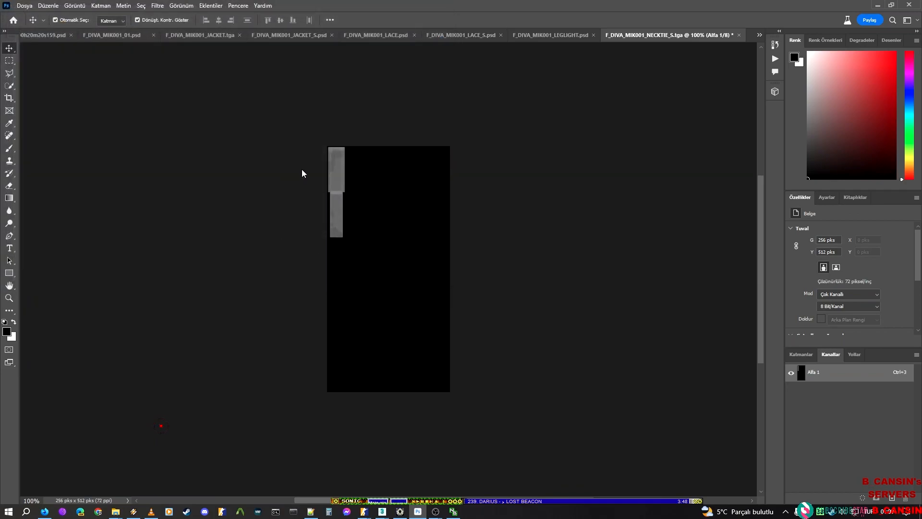
Step: Convert F_DIVA_MIK001_NECKTIE_S.psd to Grayscale and then to RGB color mode, and save it
{"action": "left_click", "coordinate": [75, 5]}
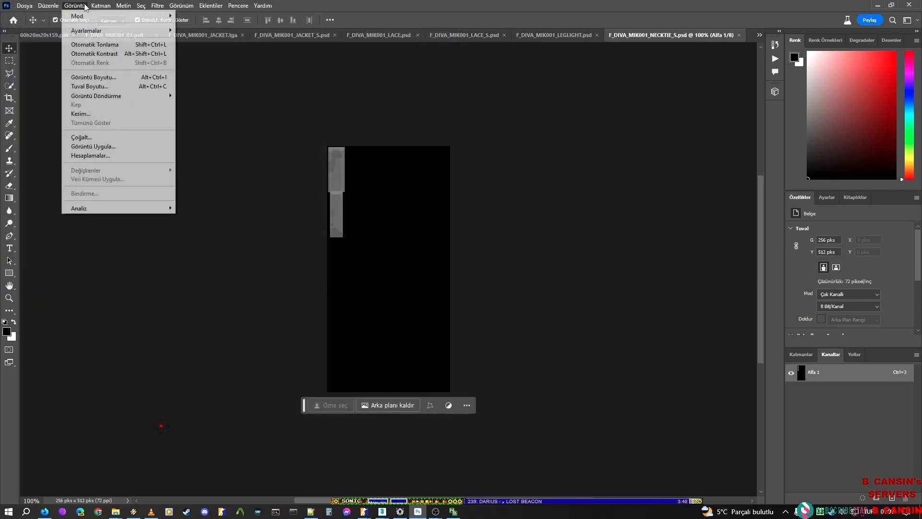
{"action": "left_click", "coordinate": [143, 6]}
{"action": "left_click", "coordinate": [74, 5]}
{"action": "mouse_move", "coordinate": [120, 16]}
{"action": "left_click", "coordinate": [199, 25]}
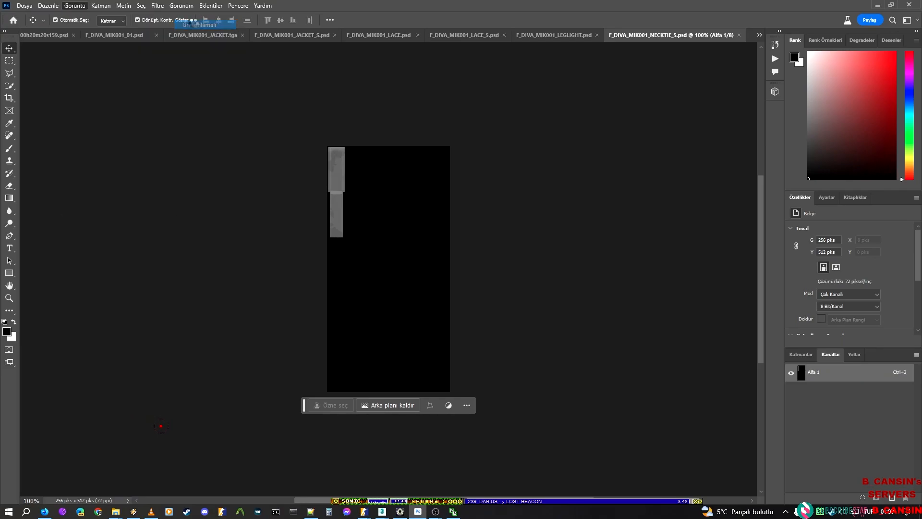
{"action": "left_click", "coordinate": [72, 6]}
{"action": "mouse_move", "coordinate": [83, 17]}
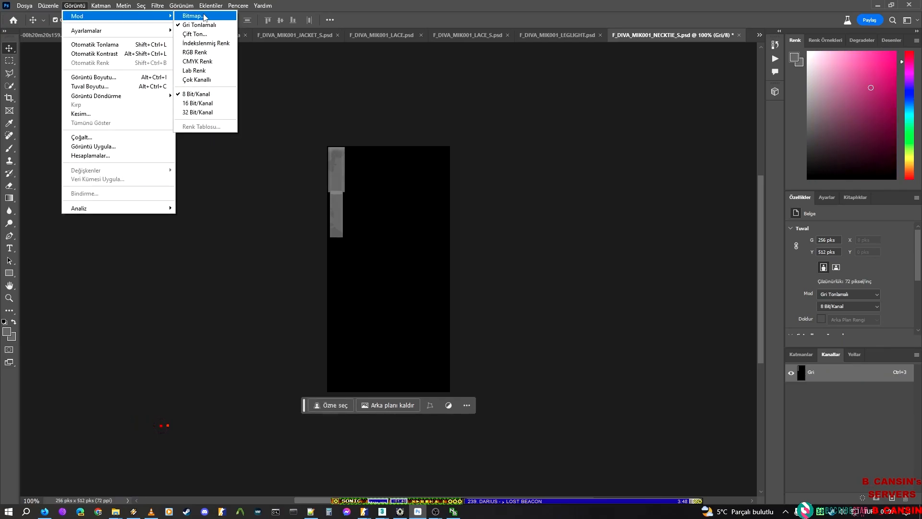
{"action": "left_click", "coordinate": [194, 52]}
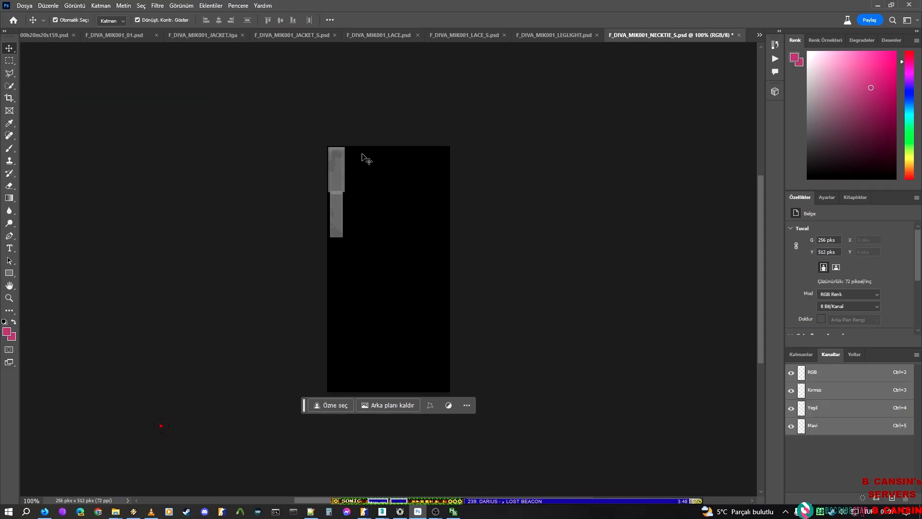
{"action": "key", "text": "ctrl+s"}
Step: Return to Material Editor, load F_DIVA_MIK001_NECKTIE_S.psd as the necktie material's Roughness texture and save the material
{"action": "left_click", "coordinate": [877, 5]}
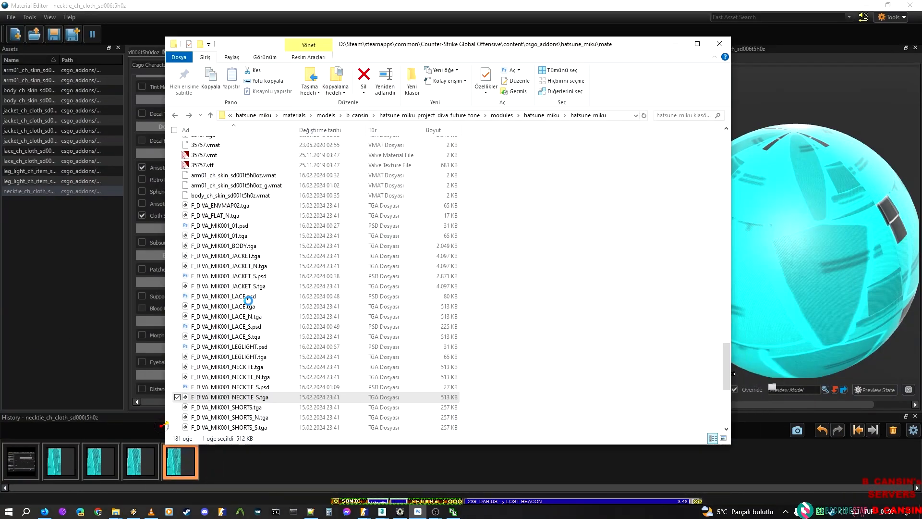
{"action": "left_click", "coordinate": [273, 388]}
{"action": "left_click", "coordinate": [69, 327]}
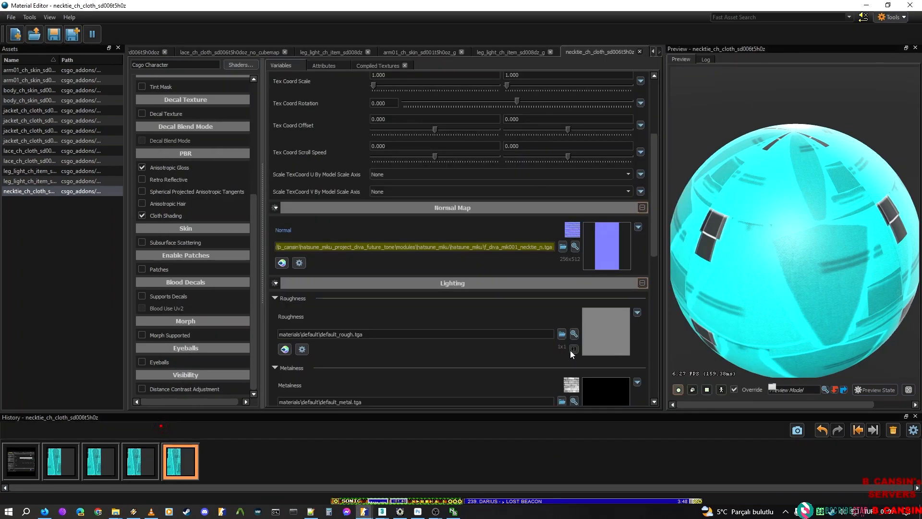
{"action": "left_click", "coordinate": [562, 335]}
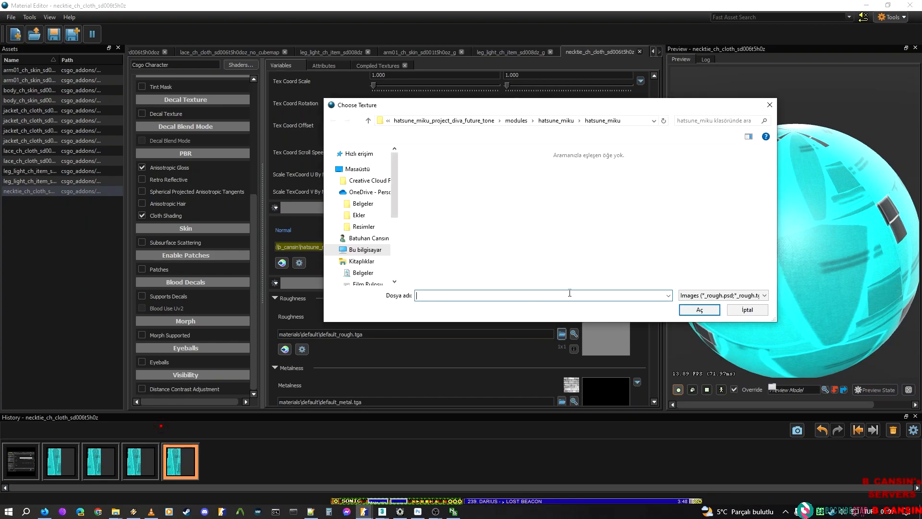
{"action": "left_click", "coordinate": [669, 296]}
{"action": "left_click", "coordinate": [657, 297]}
{"action": "type", "text": "F_DIVA_MIK001_NECKTIE.tga"}
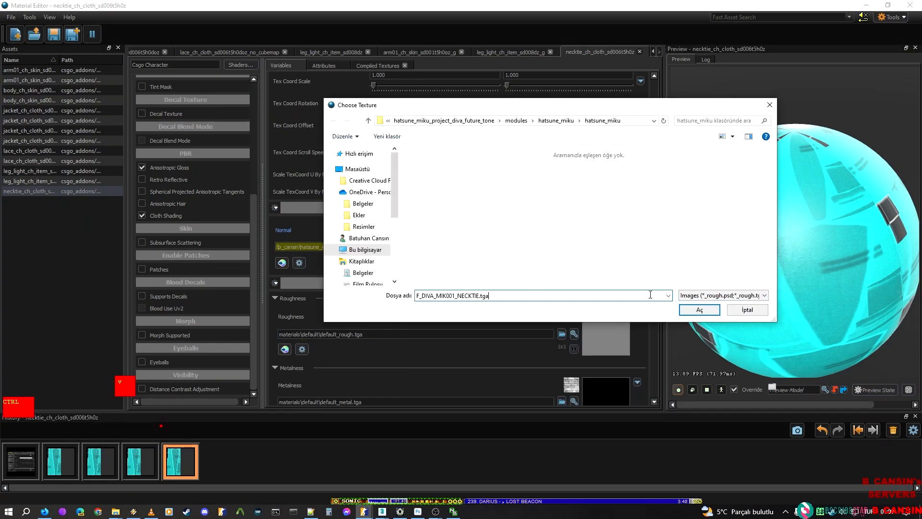
{"action": "key", "text": "BackSpace"}
{"action": "key", "text": "BackSpace"}
{"action": "key", "text": "BackSpace"}
{"action": "key", "text": "BackSpace"}
{"action": "key", "text": "Down"}
{"action": "key", "text": "Down"}
{"action": "key", "text": "Return"}
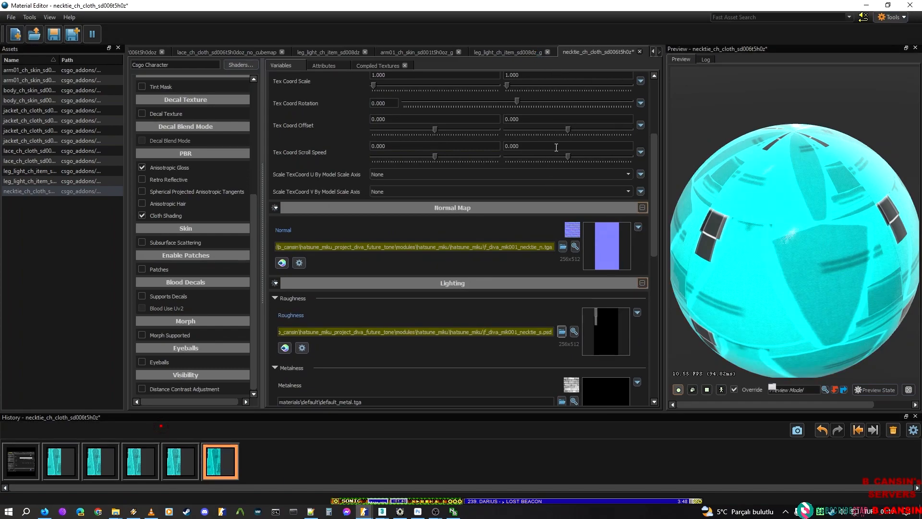
{"action": "key", "text": "ctrl+s"}
Step: Switch to ModelDoc and examine the necktie's shading on the model's torso from the front
{"action": "left_click_drag", "start_coordinate": [690, 4], "coordinate": [413, 0]}
{"action": "left_click_drag", "start_coordinate": [576, 4], "coordinate": [411, 41]}
{"action": "left_click", "coordinate": [709, 5]}
{"action": "right_click_drag", "start_coordinate": [619, 192], "coordinate": [630, 167]}
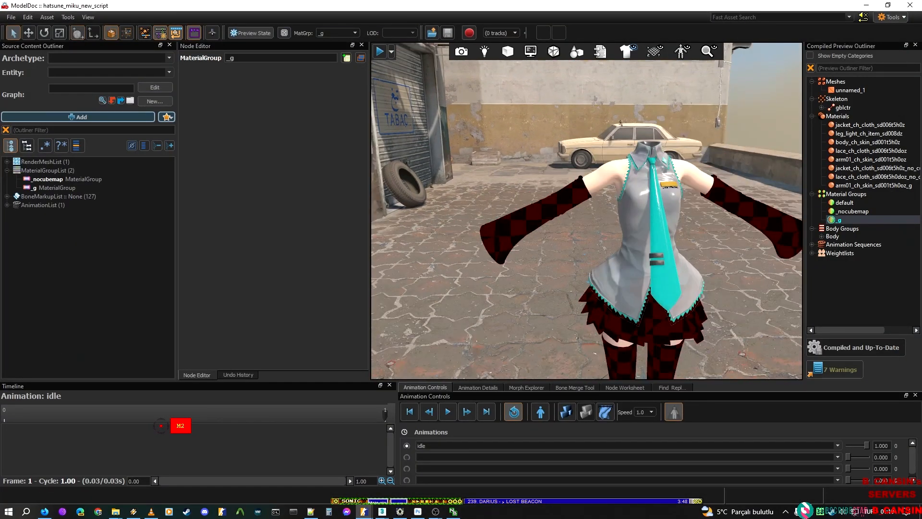
{"action": "key", "text": "d"}
{"action": "key", "text": "w"}
{"action": "key", "text": "w"}
{"action": "key", "text": "s"}
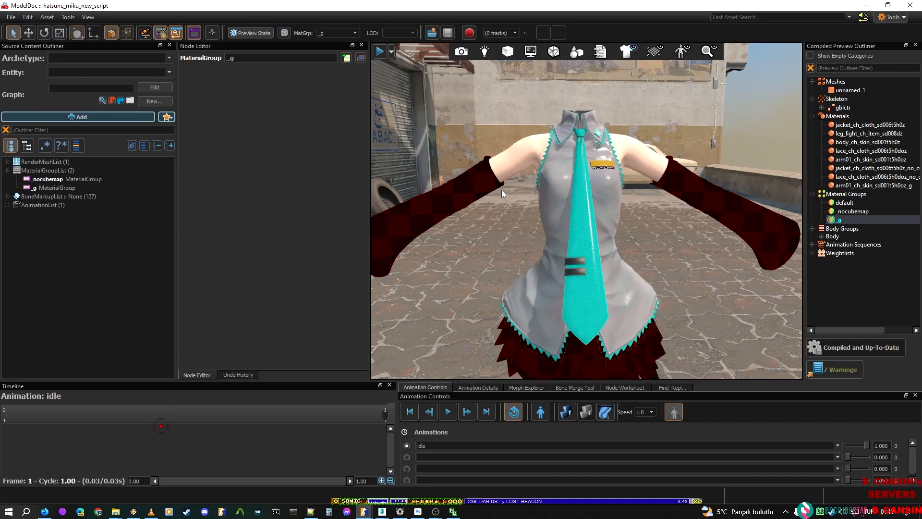
Step: Switch to Material Editor, try a Cloth value of 1.000 on the necktie material, and undo it
{"action": "key", "text": "alt+Tab"}
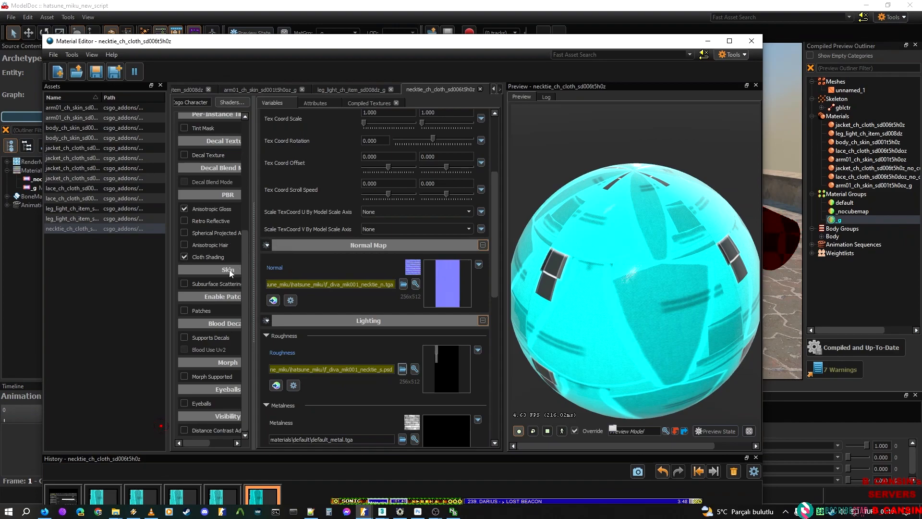
{"action": "scroll", "coordinate": [218, 356], "scroll_direction": "up", "scroll_amount": 2}
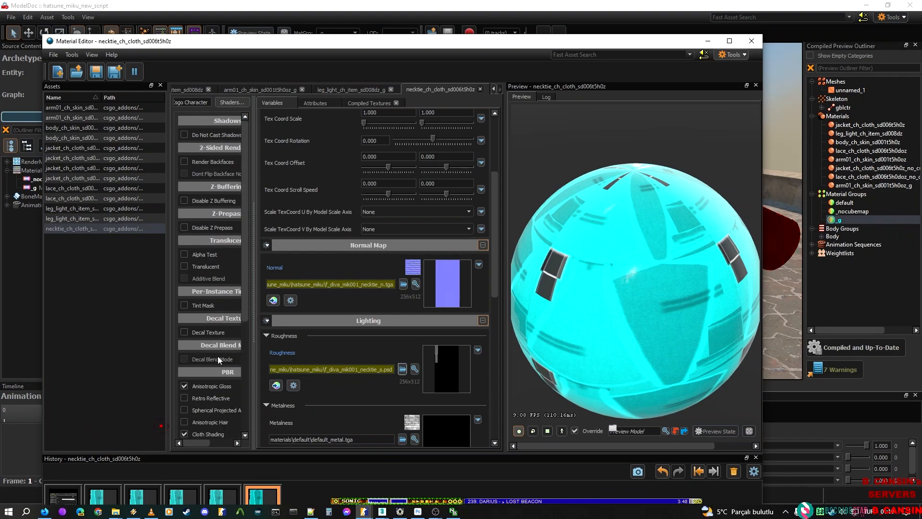
{"action": "scroll", "coordinate": [218, 356], "scroll_direction": "up", "scroll_amount": 2}
{"action": "scroll", "coordinate": [218, 356], "scroll_direction": "down", "scroll_amount": 4}
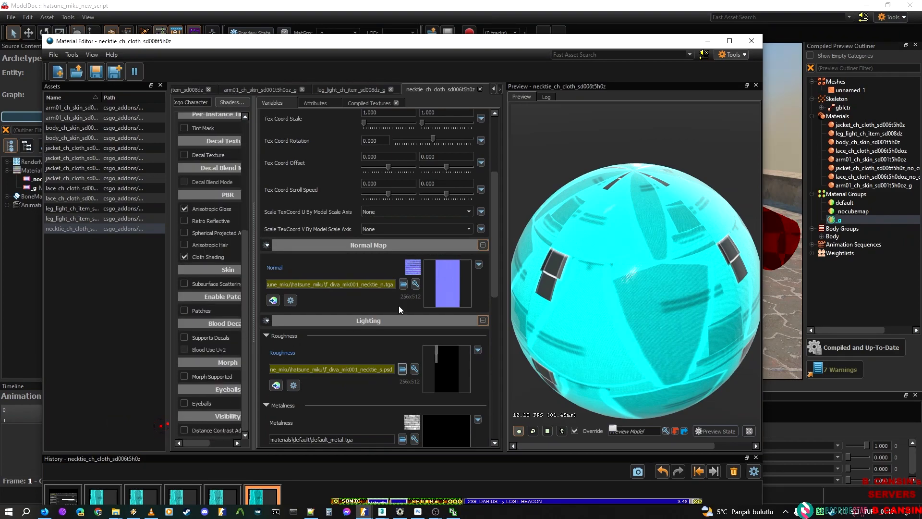
{"action": "scroll", "coordinate": [332, 342], "scroll_direction": "down", "scroll_amount": 5}
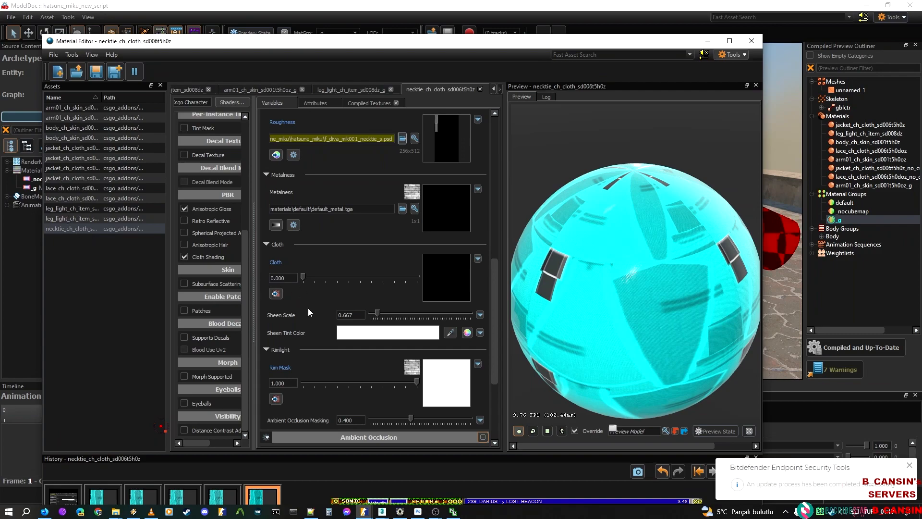
{"action": "left_click_drag", "start_coordinate": [303, 277], "coordinate": [456, 271]}
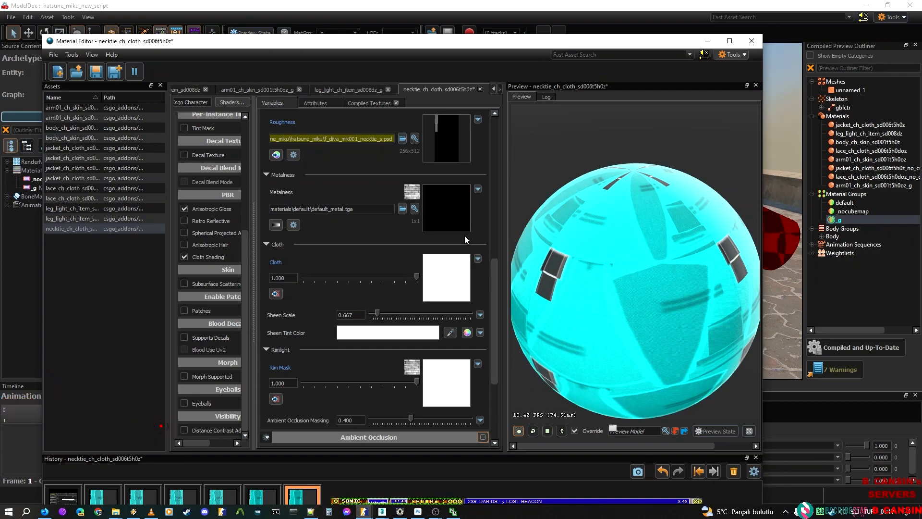
{"action": "key", "text": "ctrl+z"}
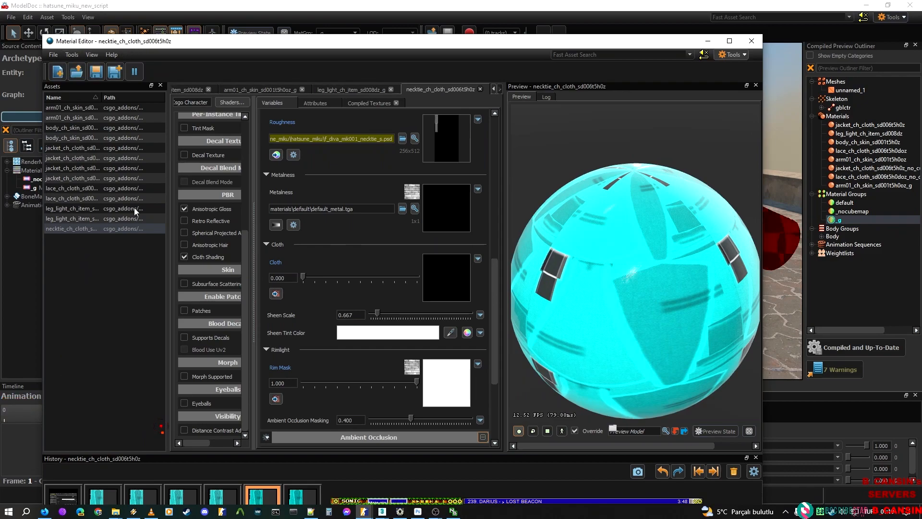
Step: Save a copy of the necktie material as necktie_ch_cloth_sd006t5h0z_no_cubemap
{"action": "right_click", "coordinate": [56, 229]}
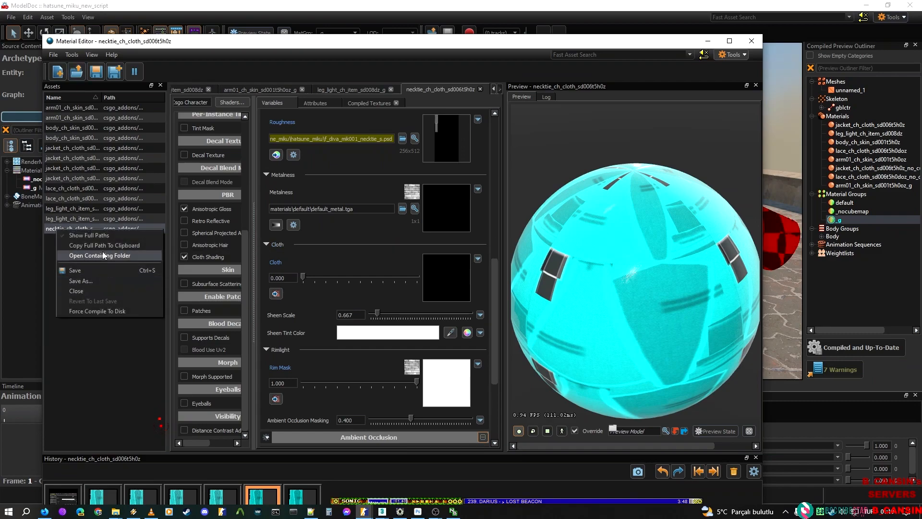
{"action": "left_click", "coordinate": [97, 274]}
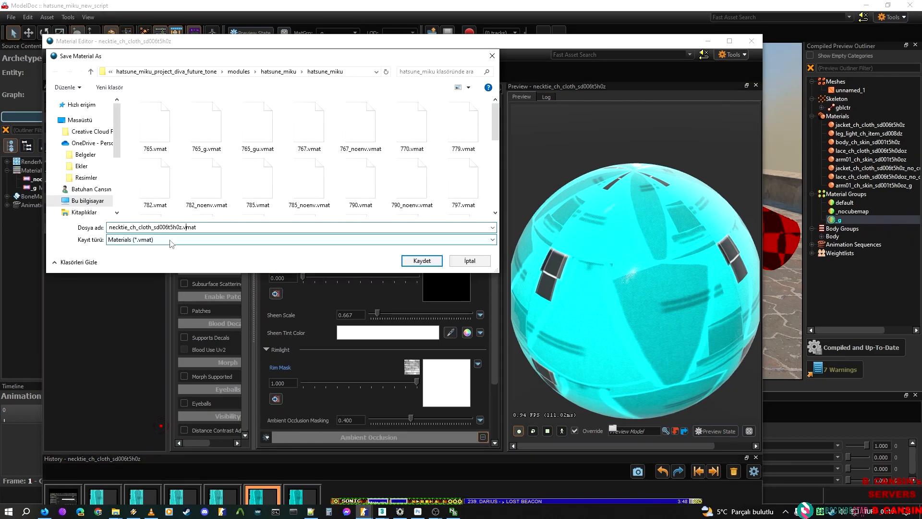
{"action": "key", "text": "Menu"}
{"action": "key", "text": "Escape"}
{"action": "type", "text": "_cube_"}
{"action": "key", "text": "BackSpace"}
{"action": "key", "text": "BackSpace"}
{"action": "key", "text": "BackSpace"}
{"action": "key", "text": "BackSpace"}
{"action": "key", "text": "BackSpace"}
{"action": "type", "text": "np"}
{"action": "key", "text": "BackSpace"}
{"action": "type", "text": "o_cu"}
{"action": "key", "text": "Return"}
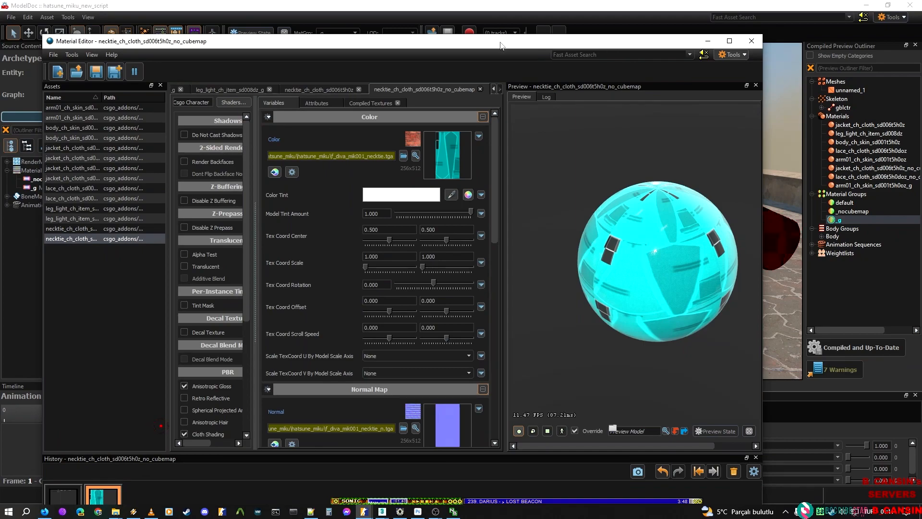
Step: Switch to ModelDoc, preview the _nocubemap group, set its necktie replacement to necktie_ch_cloth_sd006t5h0z_no_cubemap.vmat, and save the model
{"action": "left_click", "coordinate": [523, 7]}
{"action": "left_click", "coordinate": [851, 213]}
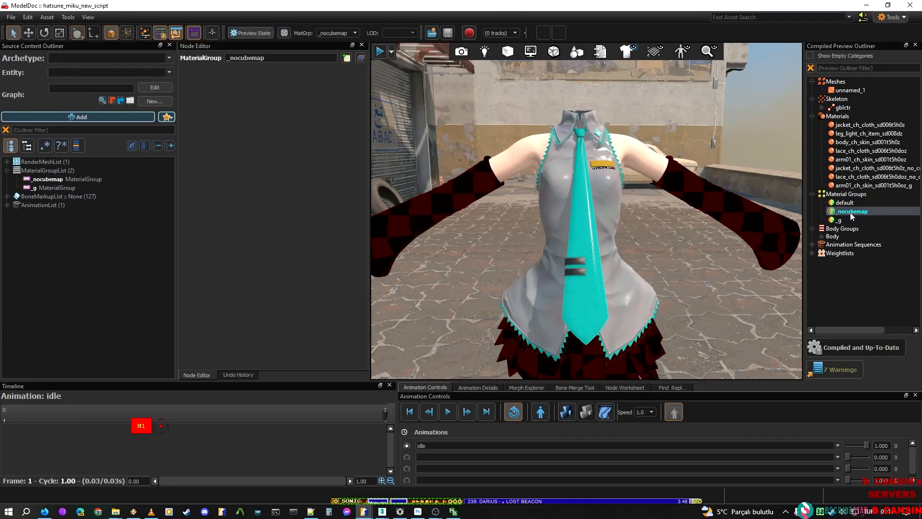
{"action": "left_click", "coordinate": [53, 181]}
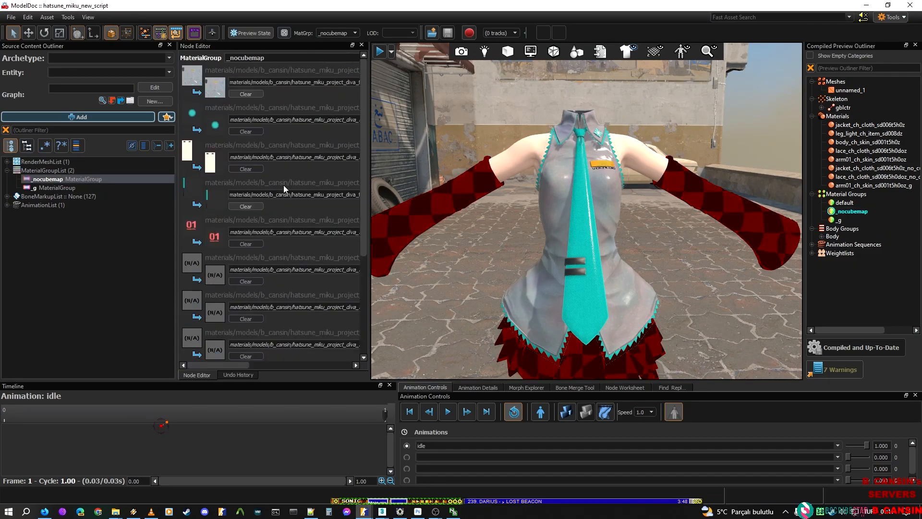
{"action": "scroll", "coordinate": [215, 235], "scroll_direction": "down", "scroll_amount": 5}
{"action": "left_click_drag", "start_coordinate": [234, 365], "coordinate": [335, 360]}
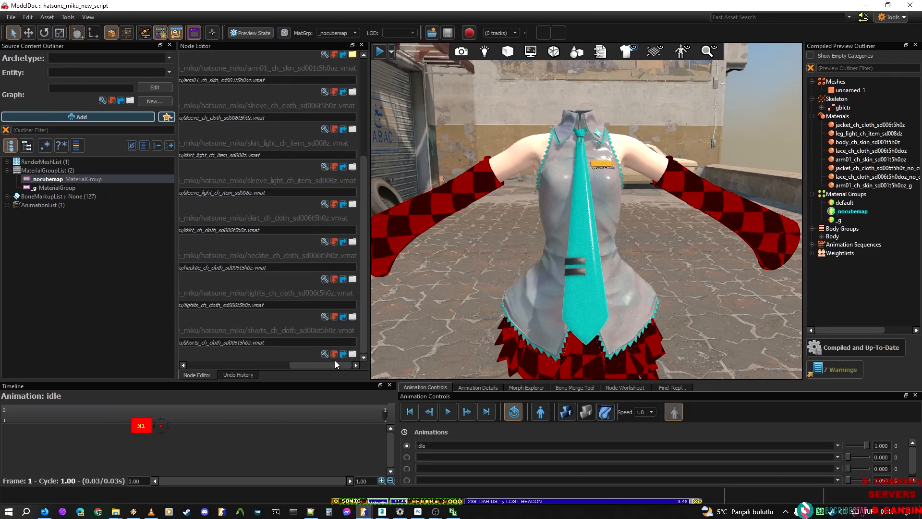
{"action": "left_click", "coordinate": [258, 267]}
{"action": "type", "text": "_no"}
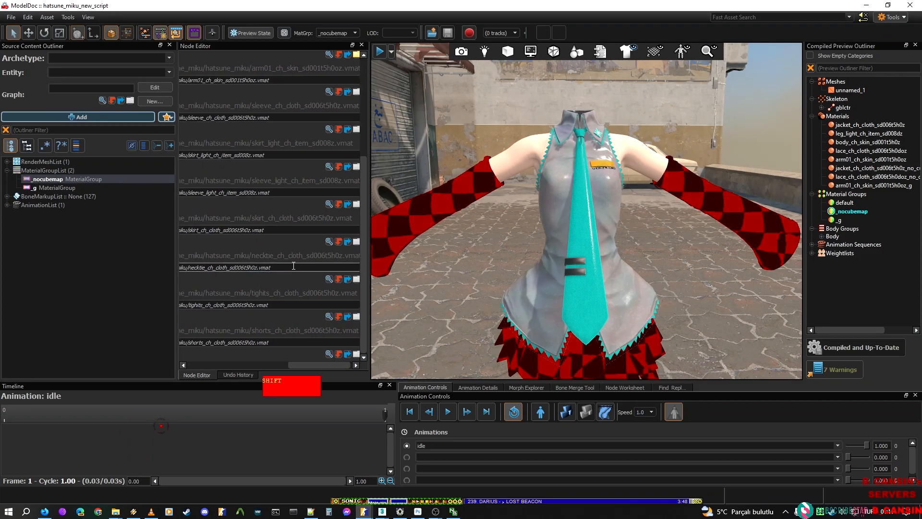
{"action": "type", "text": "_cubemap"}
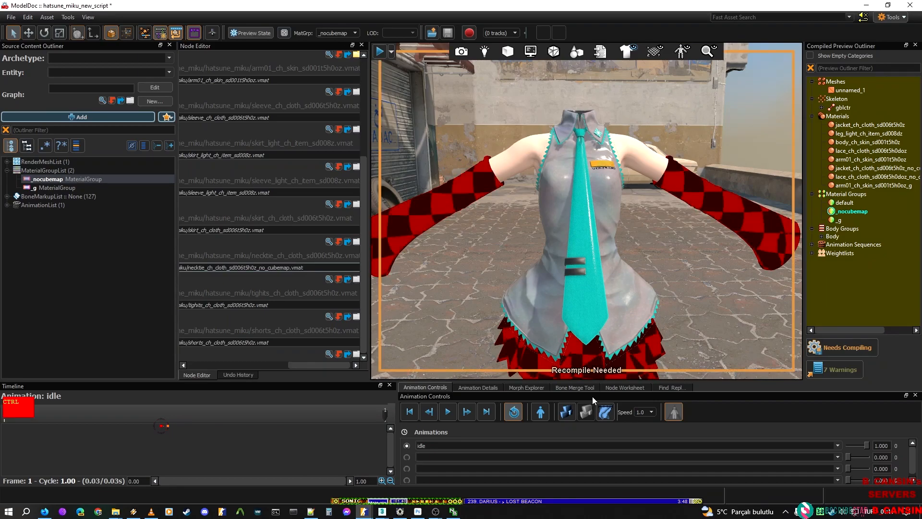
{"action": "key", "text": "ctrl+s"}
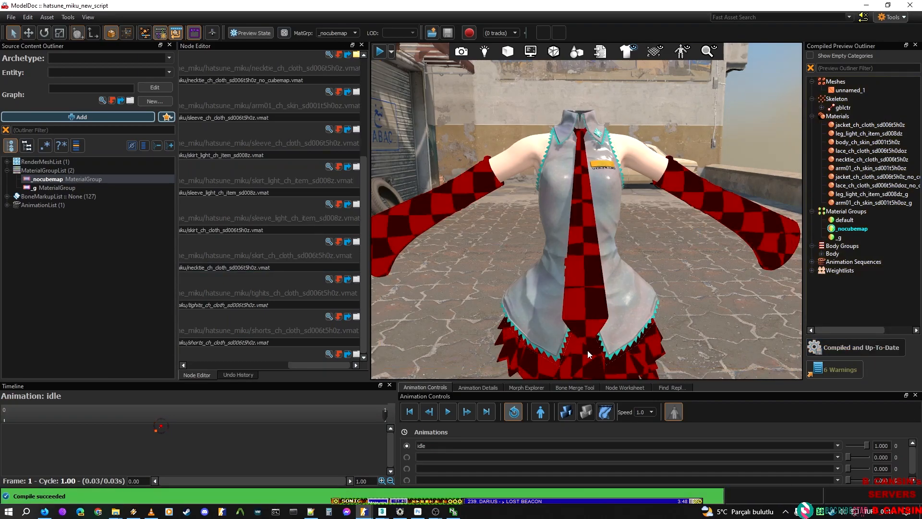
Step: Check the no-cubemap necktie material's name in Material Editor, and correct the _nocubemap group's necktie replacement path in ModelDoc and recompile
{"action": "left_click", "coordinate": [366, 511]}
{"action": "left_click", "coordinate": [538, 476]}
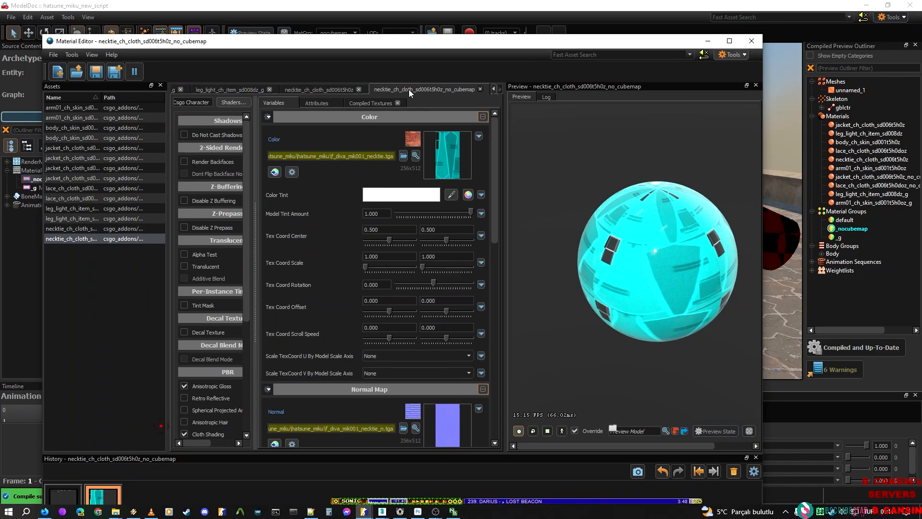
{"action": "left_click_drag", "start_coordinate": [545, 46], "coordinate": [361, 56]}
{"action": "left_click", "coordinate": [820, 220]}
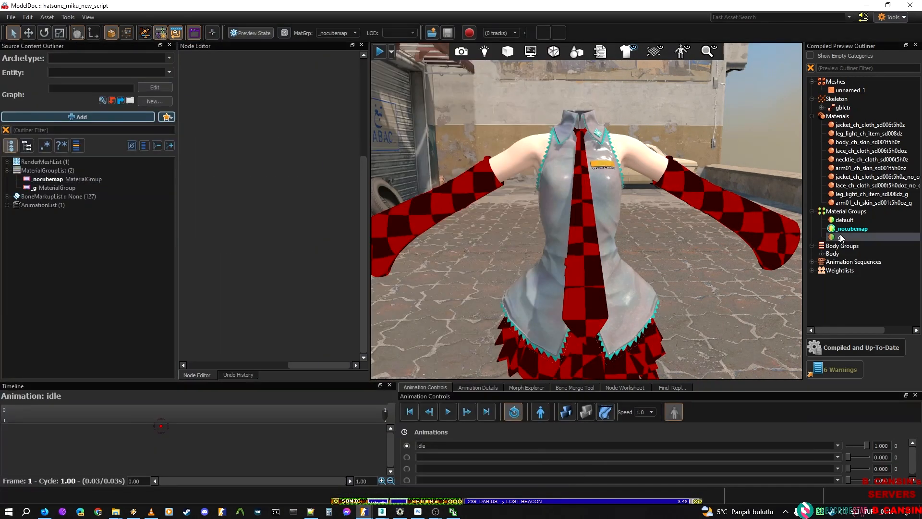
{"action": "left_click", "coordinate": [53, 188]}
{"action": "left_click", "coordinate": [56, 181]}
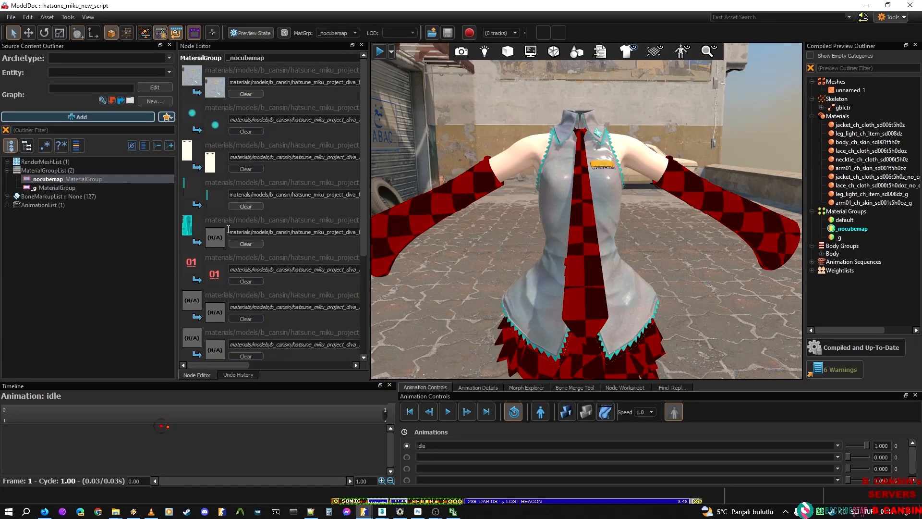
{"action": "left_click_drag", "start_coordinate": [248, 364], "coordinate": [350, 356]}
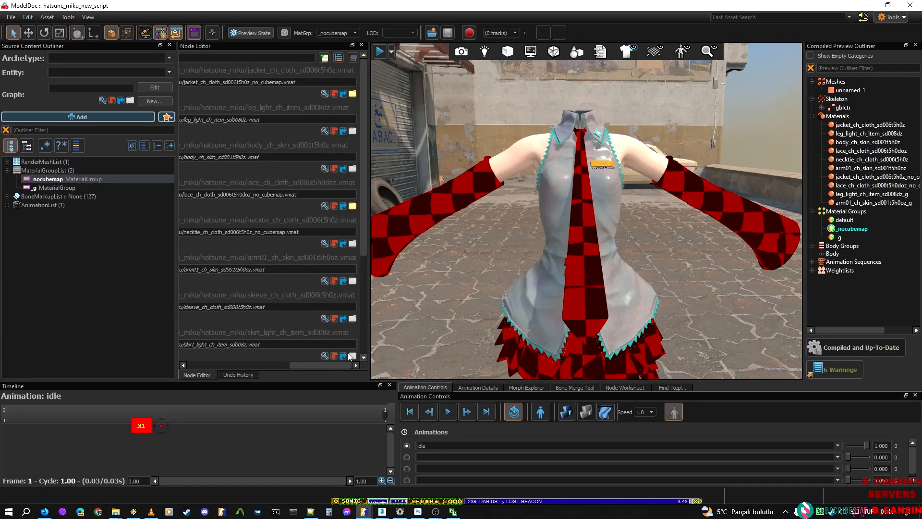
{"action": "left_click", "coordinate": [265, 232]}
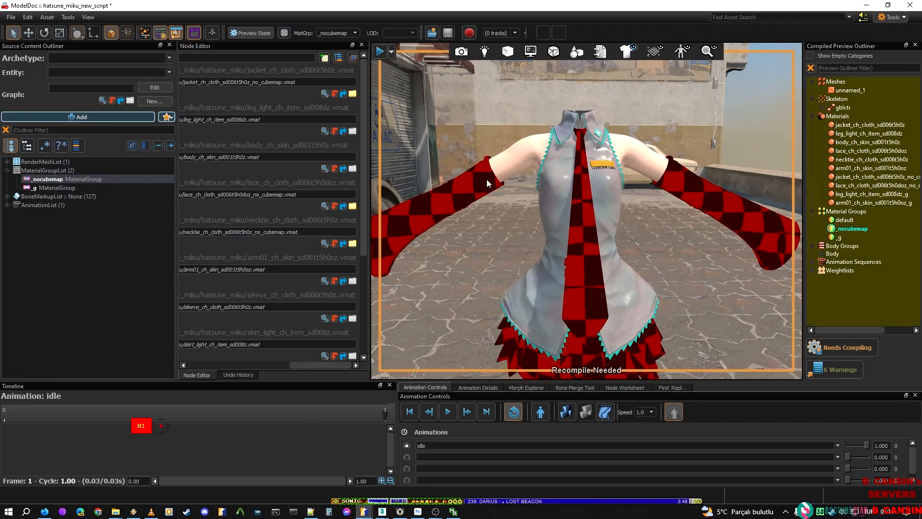
{"action": "left_click", "coordinate": [857, 348]}
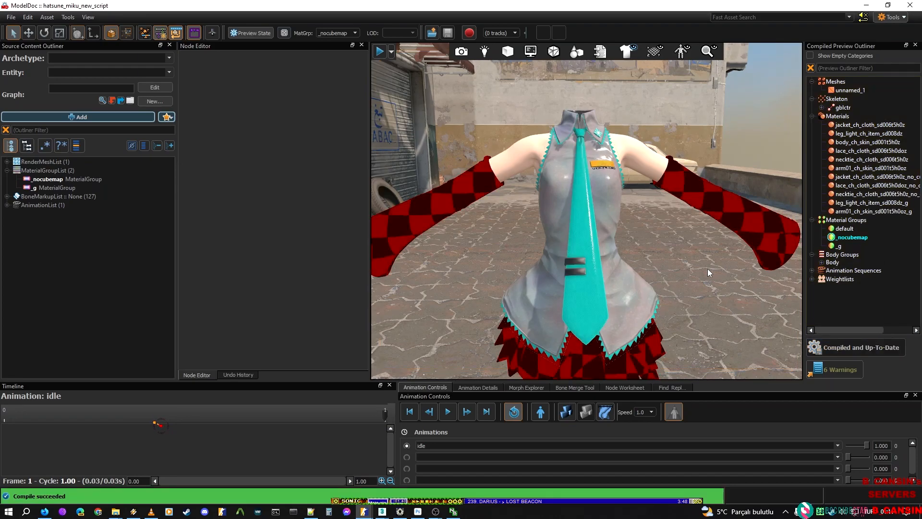
Step: Switch to Material Editor and give the no-cubemap necktie material the Csgo Complex shader with the Overlay detail texture mode
{"action": "key", "text": "alt+Tab"}
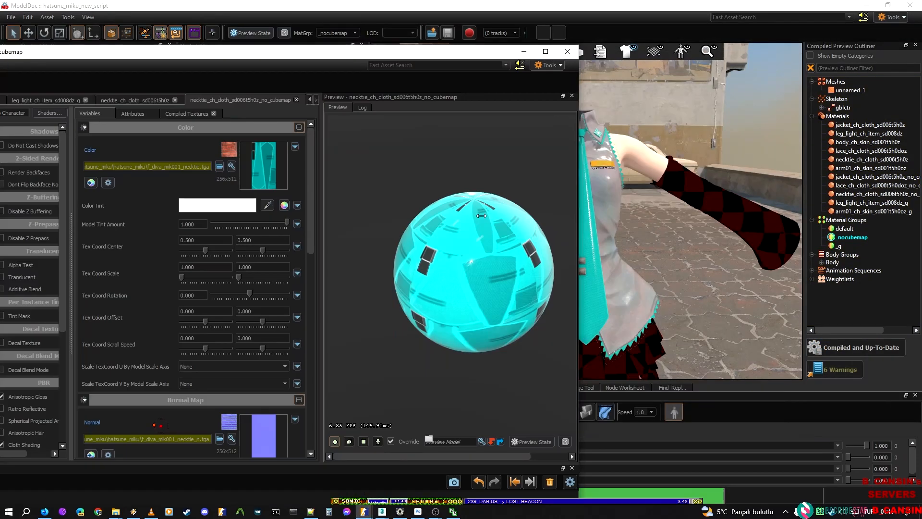
{"action": "left_click_drag", "start_coordinate": [238, 35], "coordinate": [397, 25]}
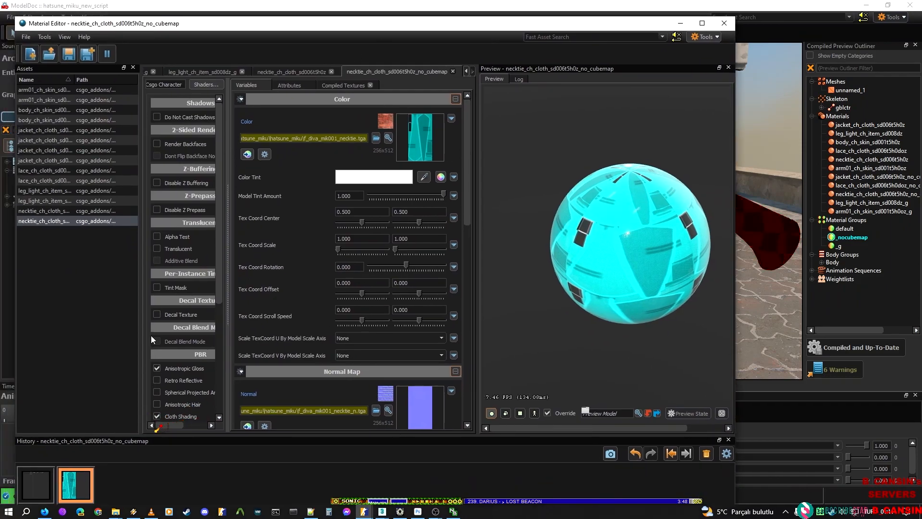
{"action": "scroll", "coordinate": [173, 312], "scroll_direction": "down", "scroll_amount": 5}
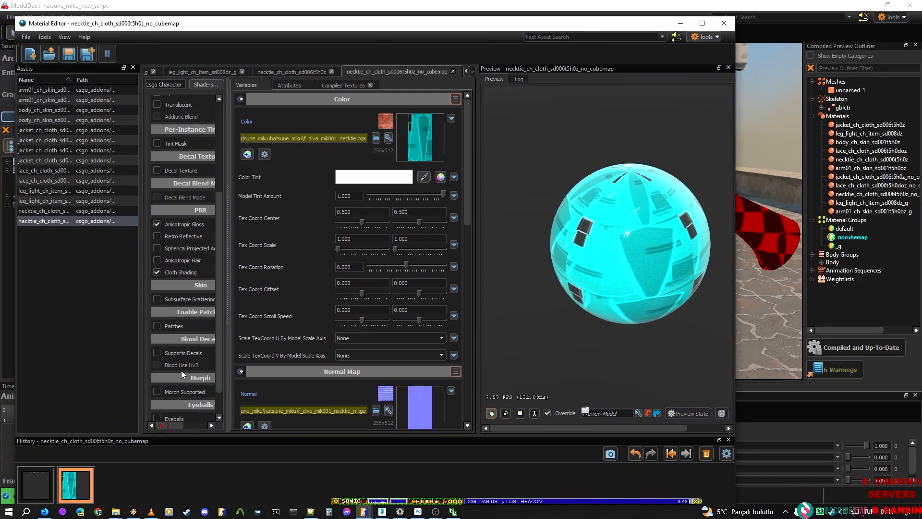
{"action": "left_click", "coordinate": [206, 84]}
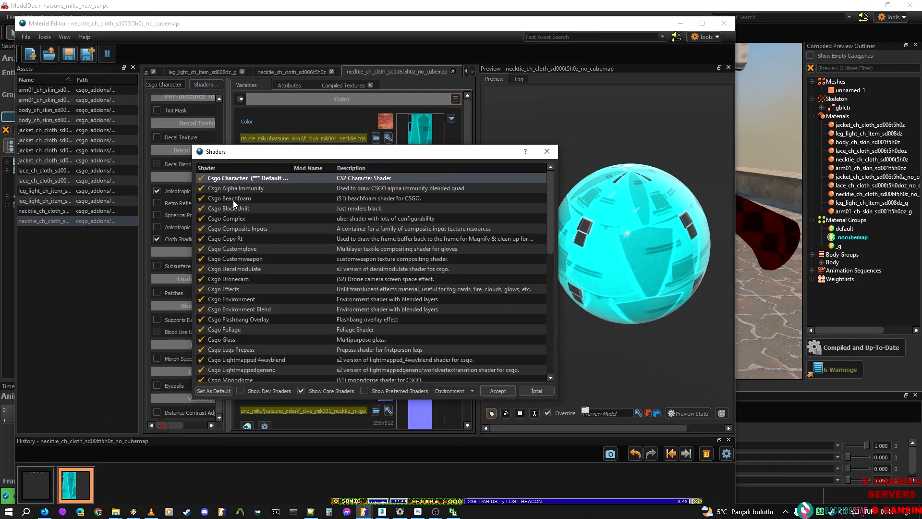
{"action": "left_click", "coordinate": [235, 218]}
{"action": "left_click", "coordinate": [498, 390]}
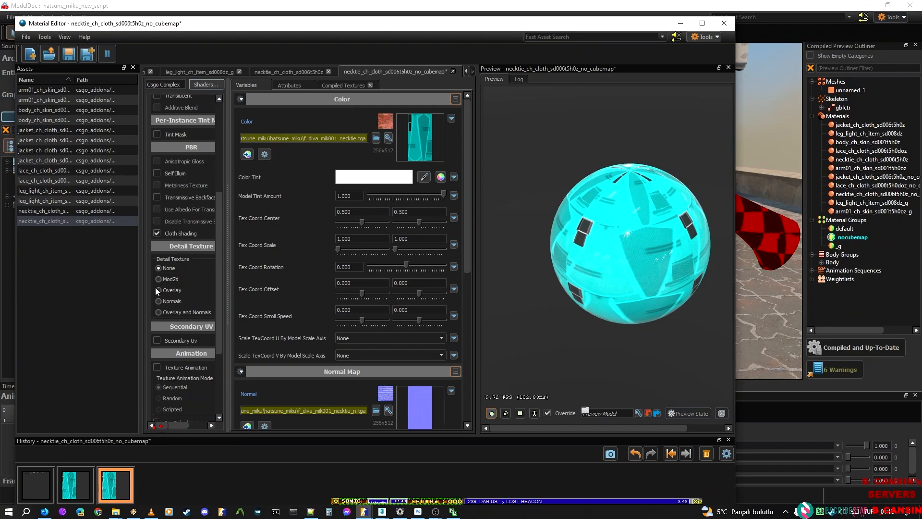
{"action": "left_click", "coordinate": [166, 280]}
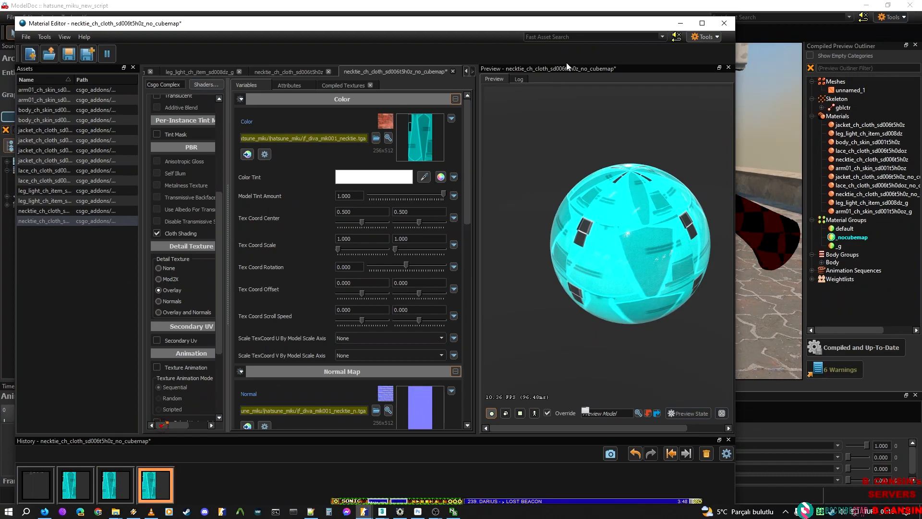
Step: Load F_DIVA_MIK001_NECKTIE_S.tga as the no-cubemap necktie material's Detail texture
{"action": "scroll", "coordinate": [421, 325], "scroll_direction": "down", "scroll_amount": 6}
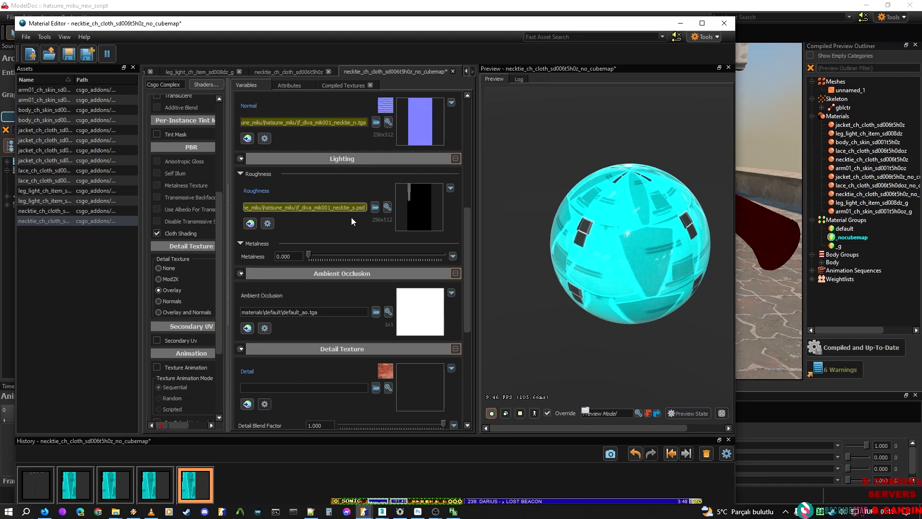
{"action": "scroll", "coordinate": [356, 226], "scroll_direction": "down", "scroll_amount": 3}
{"action": "left_click", "coordinate": [375, 244]}
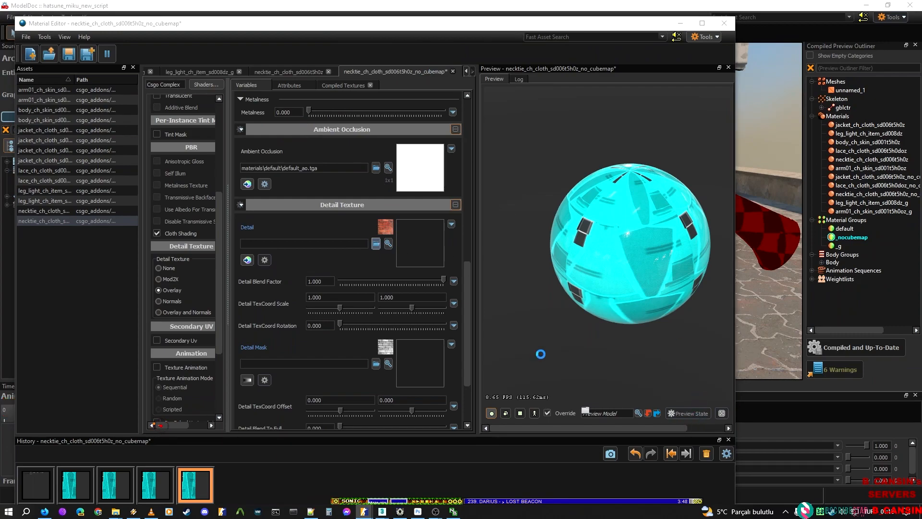
{"action": "left_click", "coordinate": [457, 229]}
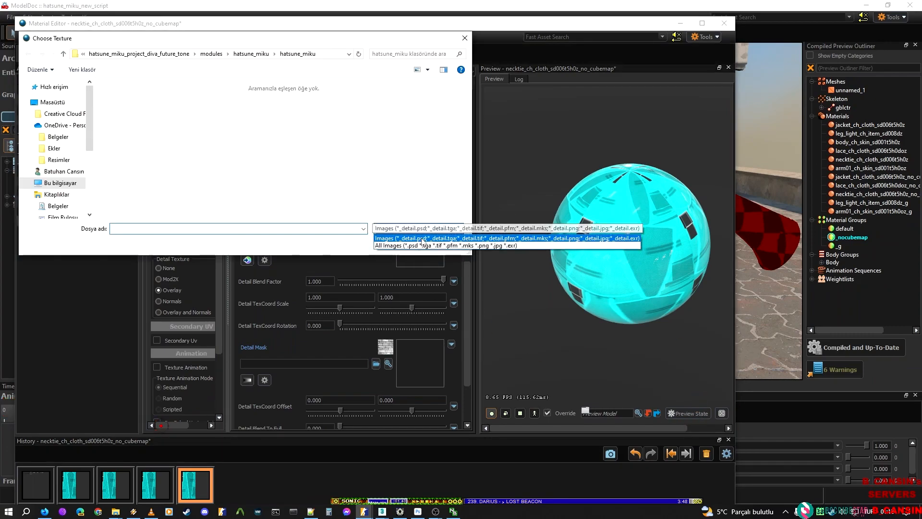
{"action": "left_click", "coordinate": [312, 229]}
{"action": "type", "text": "F_DIVA_MIK001_NECKTIE.tg"}
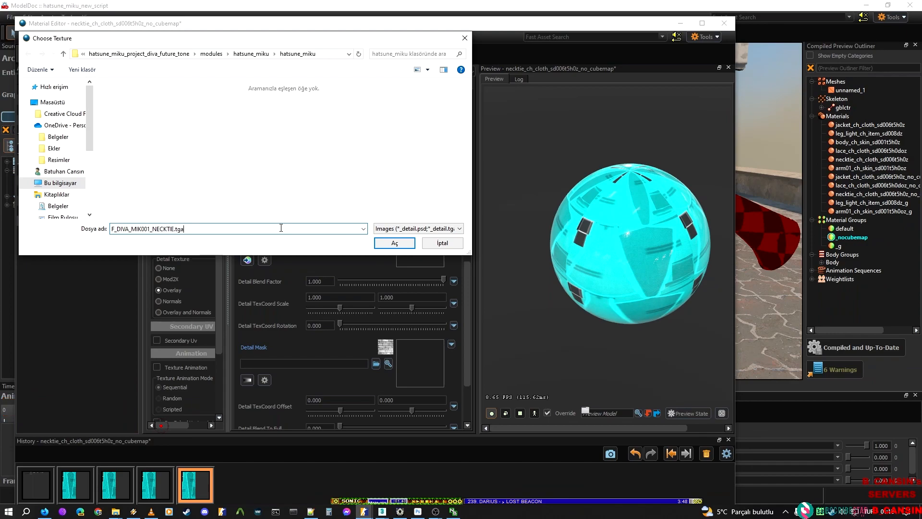
{"action": "key", "text": "BackSpace"}
{"action": "key", "text": "BackSpace"}
{"action": "key", "text": "BackSpace"}
{"action": "key", "text": "Down"}
{"action": "key", "text": "Down"}
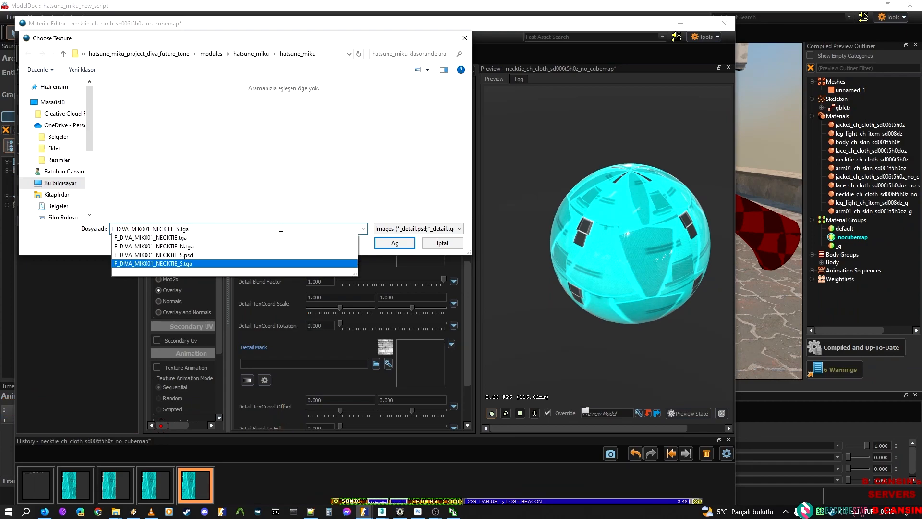
{"action": "key", "text": "Return"}
{"action": "key", "text": "Return"}
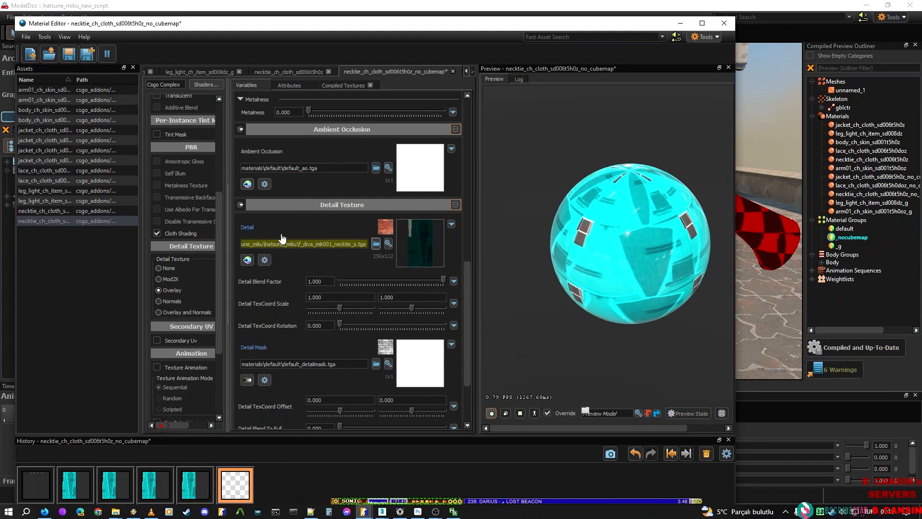
Step: Set the Detail Mask to f_diva_mik001_necktie_s.psd by reusing the Detail texture's path, and save the material
{"action": "left_click", "coordinate": [310, 243]}
{"action": "key", "text": "ctrl+a"}
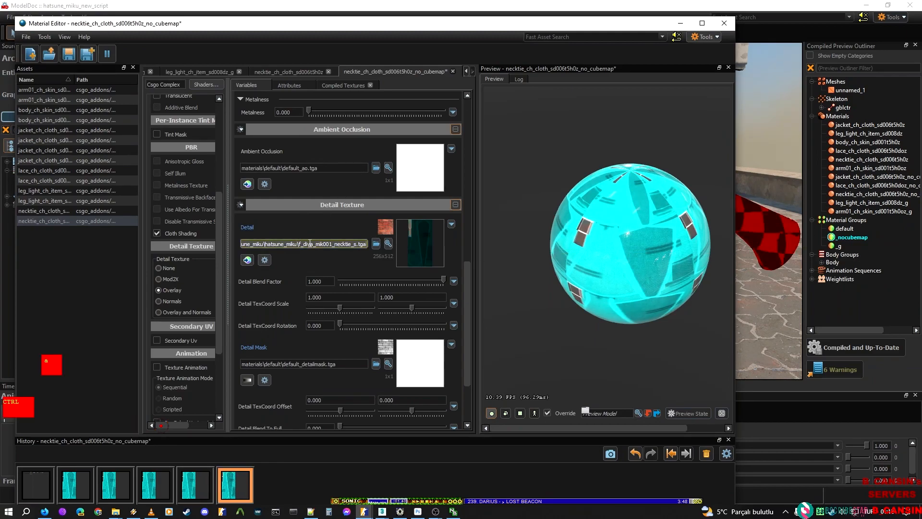
{"action": "key", "text": "ctrl+c"}
{"action": "left_click", "coordinate": [308, 363]}
{"action": "key", "text": "ctrl+a"}
{"action": "key", "text": "ctrl+v"}
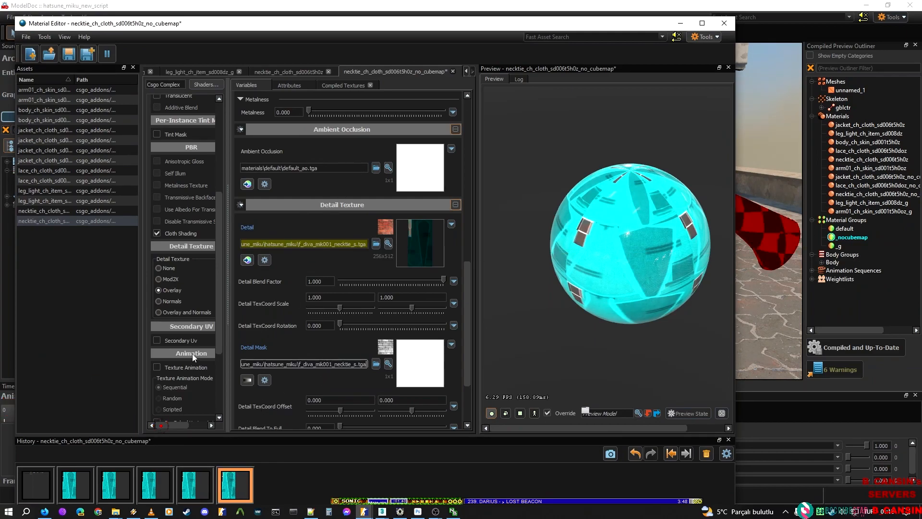
{"action": "key", "text": "BackSpace"}
{"action": "key", "text": "BackSpace"}
{"action": "key", "text": "BackSpace"}
{"action": "type", "text": "p"}
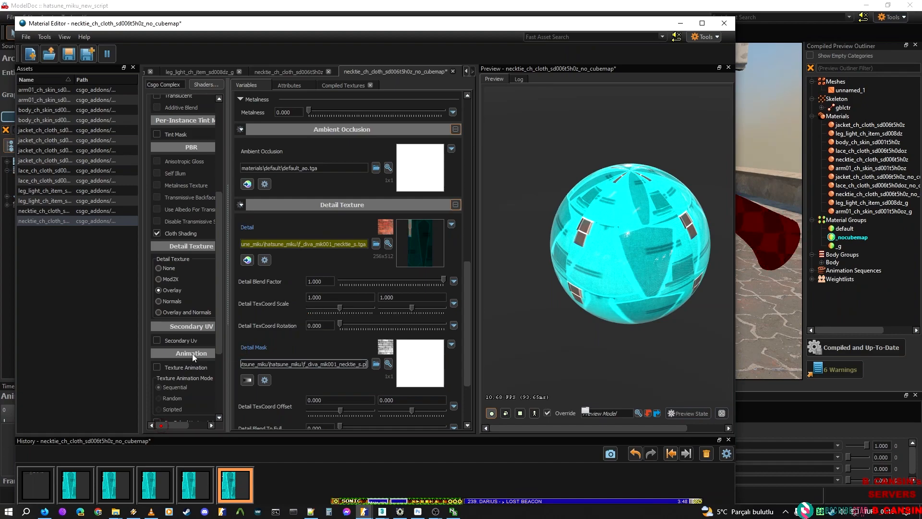
{"action": "type", "text": "sd"}
{"action": "key", "text": "ctrl+s"}
Step: Examine the no-cubemap necktie material's Csgo Complex shader options and its normal, roughness and detail texture settings
{"action": "left_click_drag", "start_coordinate": [578, 27], "coordinate": [510, 39]}
{"action": "scroll", "coordinate": [138, 333], "scroll_direction": "down", "scroll_amount": 5}
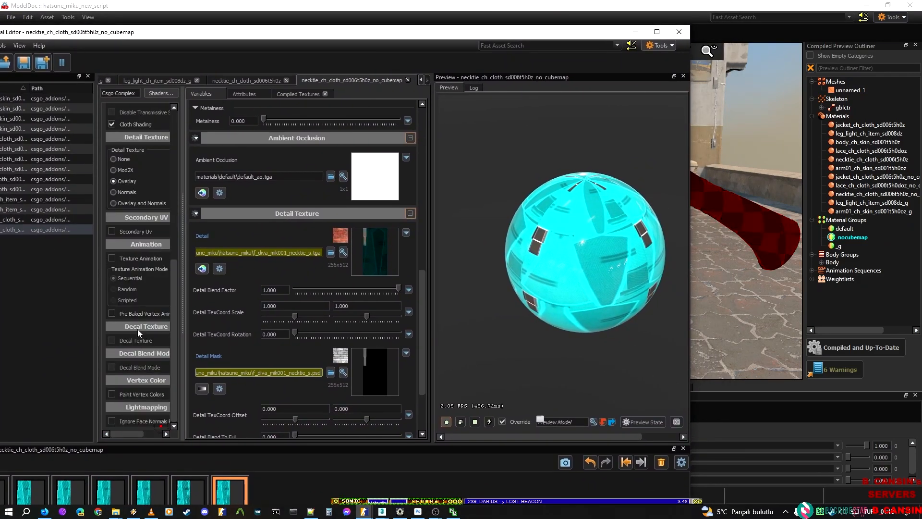
{"action": "scroll", "coordinate": [140, 333], "scroll_direction": "up", "scroll_amount": 4}
{"action": "scroll", "coordinate": [139, 332], "scroll_direction": "up", "scroll_amount": 5}
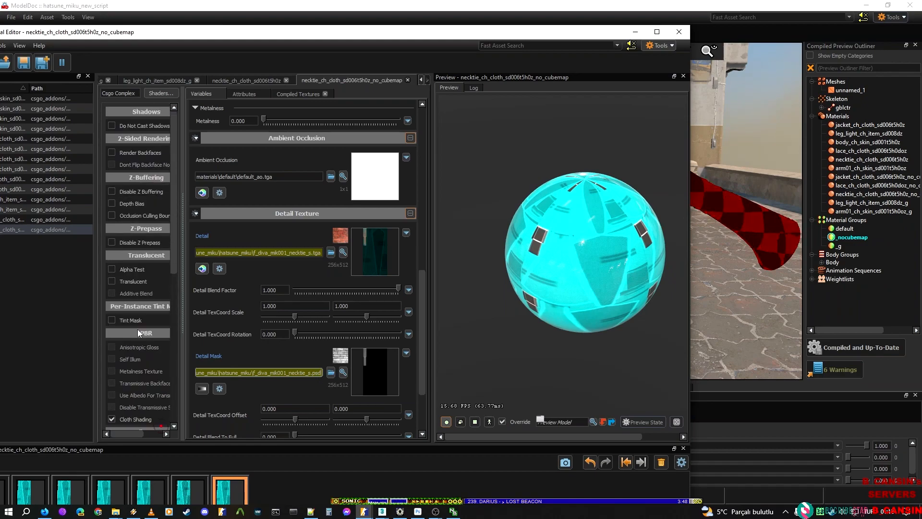
{"action": "scroll", "coordinate": [208, 317], "scroll_direction": "down", "scroll_amount": 3}
{"action": "scroll", "coordinate": [269, 269], "scroll_direction": "up", "scroll_amount": 7}
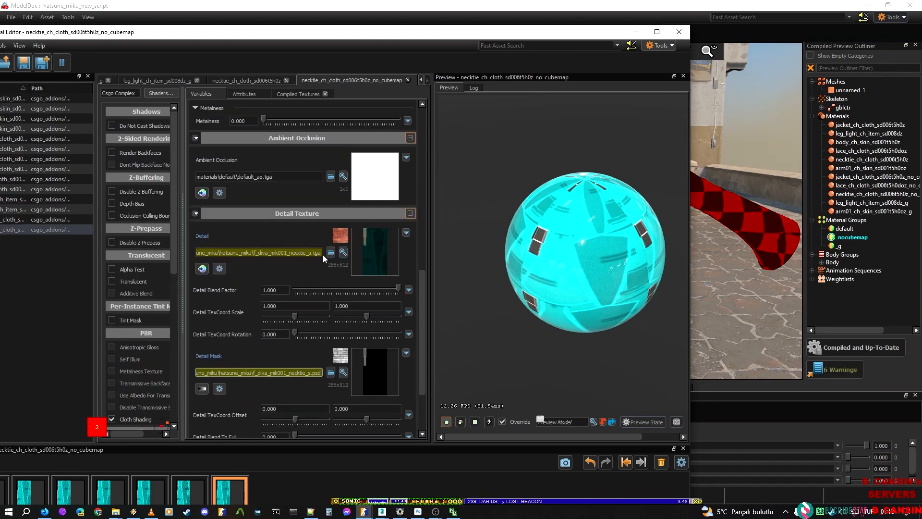
{"action": "scroll", "coordinate": [269, 268], "scroll_direction": "up", "scroll_amount": 7}
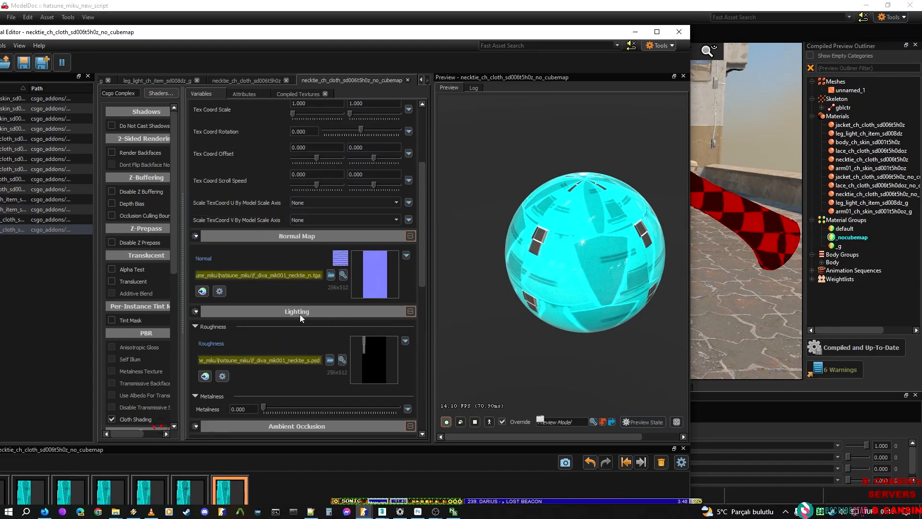
{"action": "left_click_drag", "start_coordinate": [569, 25], "coordinate": [611, 0]}
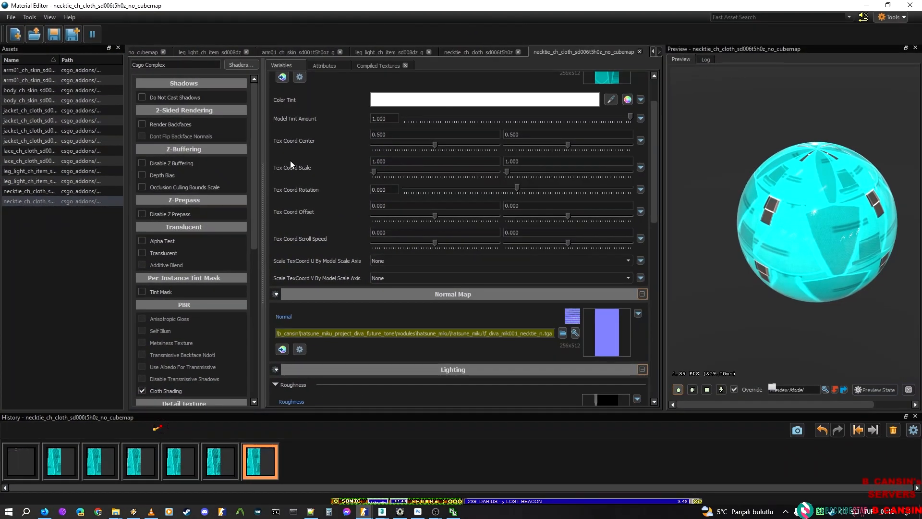
{"action": "scroll", "coordinate": [224, 272], "scroll_direction": "down", "scroll_amount": 4}
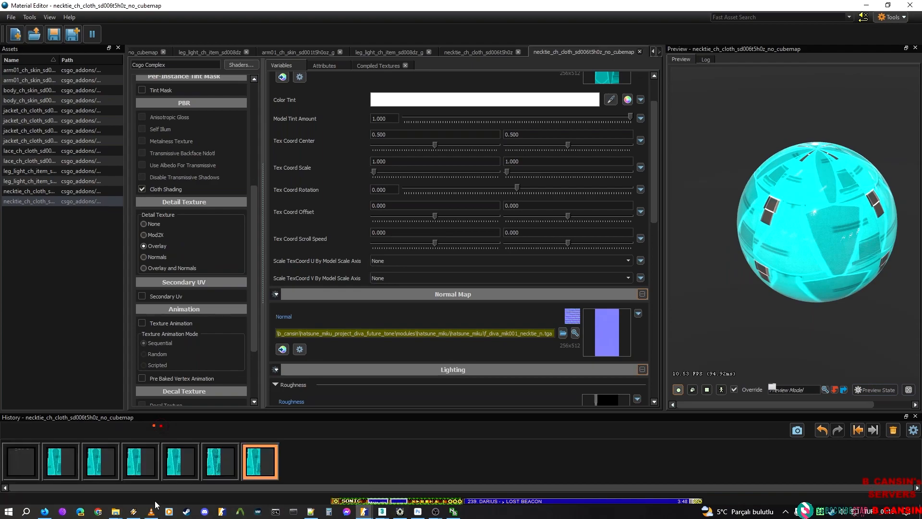
Step: Open F_DIVA_MIK001_NECKTIE.tga from the hatsune_miku materials folder in Photoshop
{"action": "left_click", "coordinate": [116, 511]}
{"action": "left_click", "coordinate": [370, 469]}
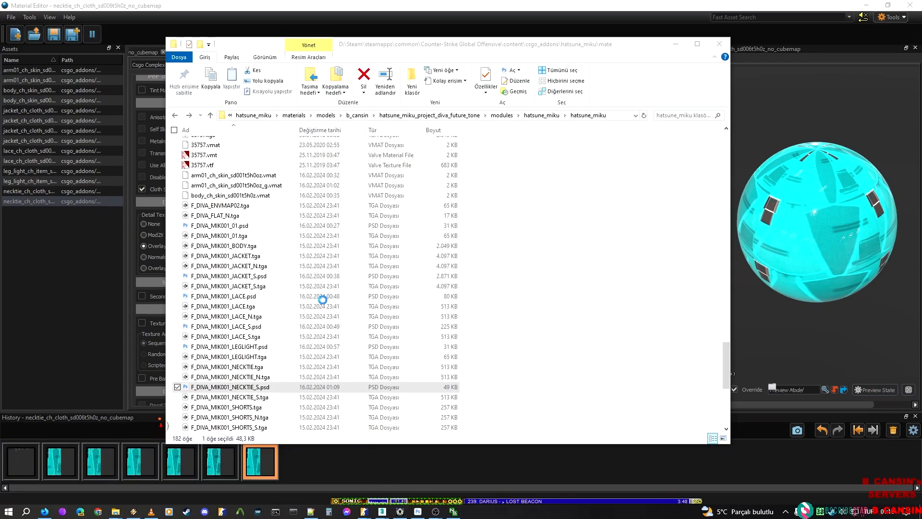
{"action": "left_click", "coordinate": [268, 379]}
{"action": "left_click_drag", "start_coordinate": [259, 369], "coordinate": [728, 21]}
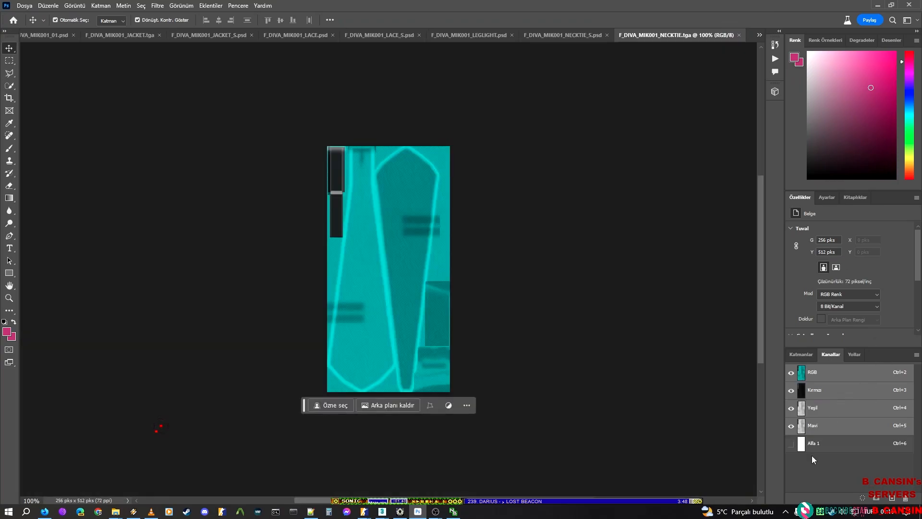
Step: Inspect the Alfa 1 channel of F_DIVA_MIK001_NECKTIE.tga and return to its RGB view
{"action": "left_click", "coordinate": [811, 444]}
{"action": "left_click", "coordinate": [815, 367]}
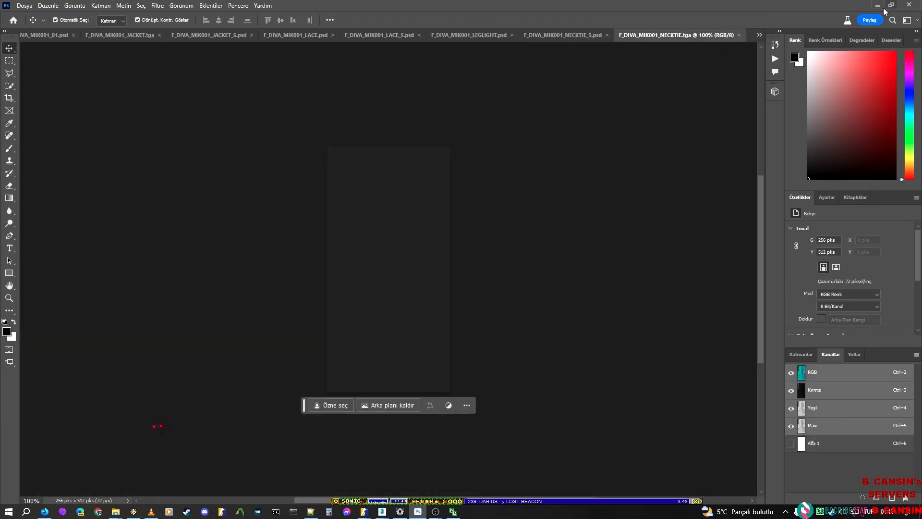
{"action": "left_click", "coordinate": [878, 5]}
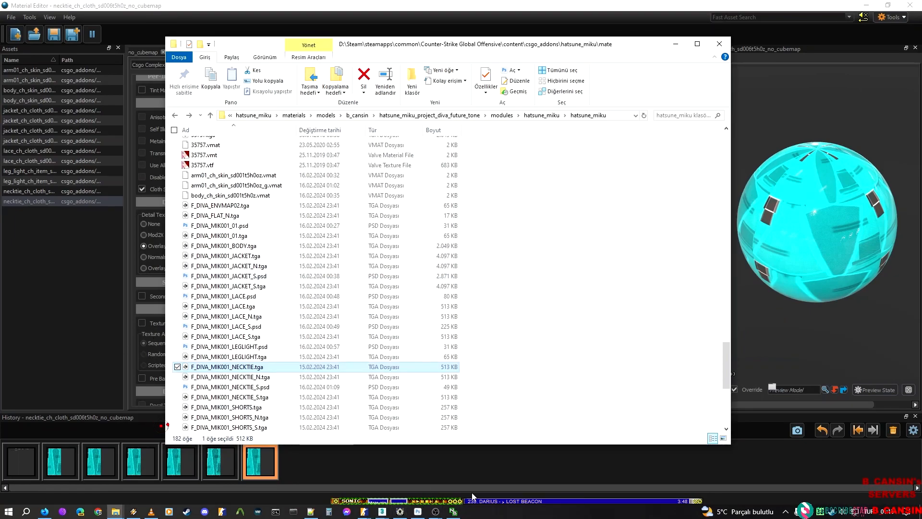
Step: In 3ds Max's Slate Material Editor, open the shorts material and copy its name, shorts_ch_cloth_sd006t5h0z
{"action": "mouse_move", "coordinate": [383, 512]}
{"action": "left_click", "coordinate": [432, 473]}
{"action": "scroll", "coordinate": [316, 278], "scroll_direction": "down", "scroll_amount": 2}
{"action": "middle_click_drag", "start_coordinate": [317, 262], "coordinate": [391, 30]}
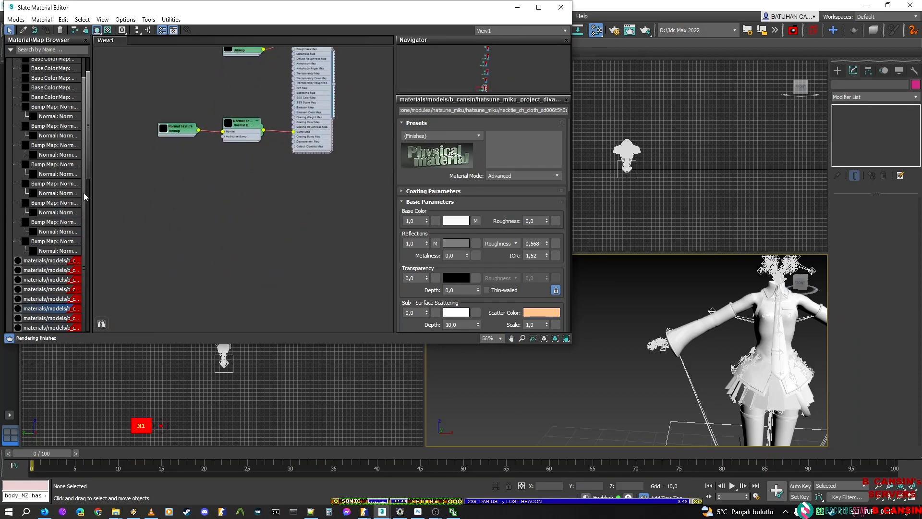
{"action": "left_click_drag", "start_coordinate": [85, 169], "coordinate": [93, 209]}
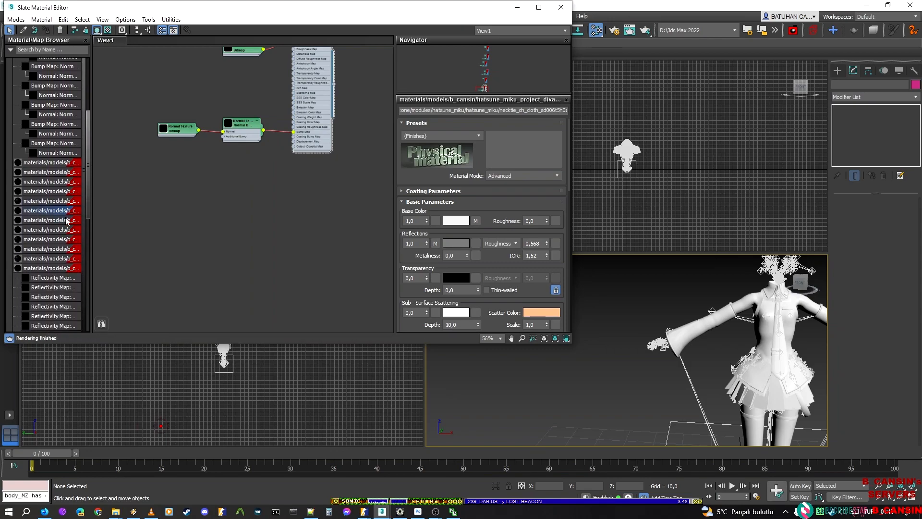
{"action": "left_click", "coordinate": [267, 205]}
{"action": "double_click", "coordinate": [305, 220]}
{"action": "left_click", "coordinate": [555, 110]}
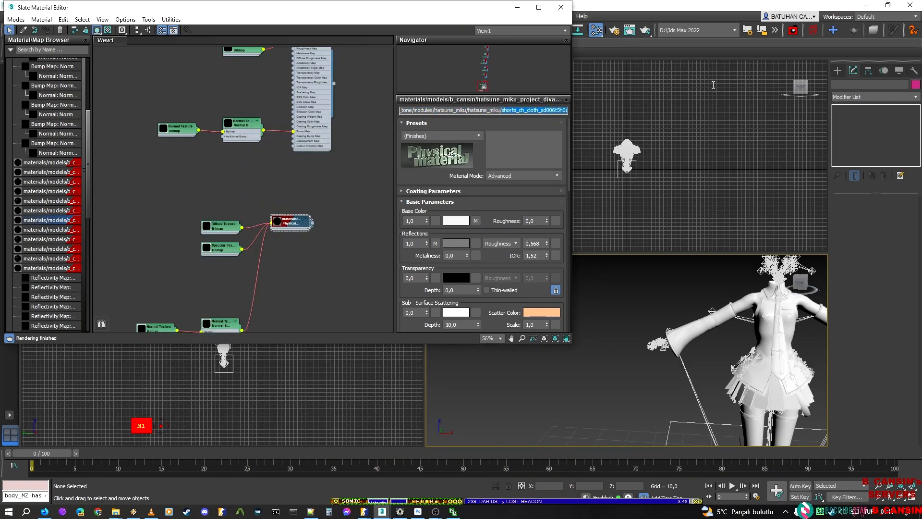
{"action": "left_click", "coordinate": [869, 5]}
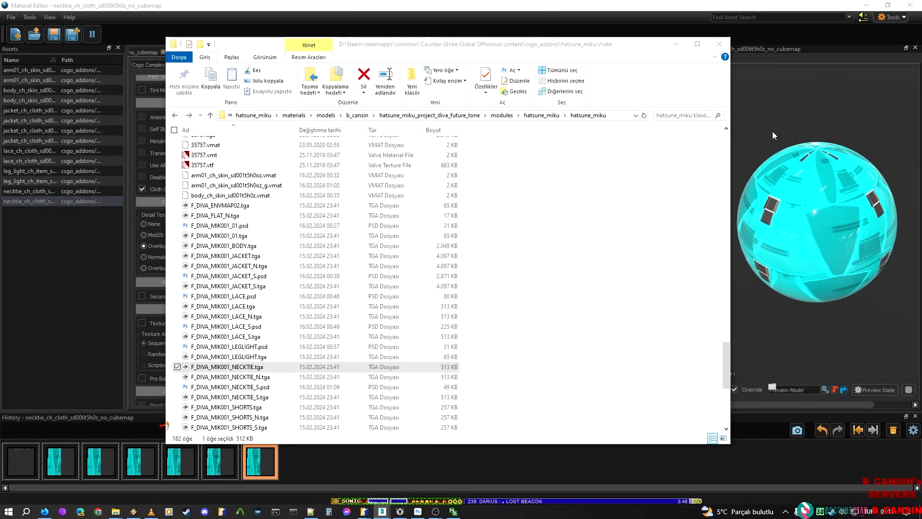
Step: Create a new material with the Csgo Character shader in Material Editor and save it as shorts_ch_cloth_sd006t5h0z
{"action": "left_click", "coordinate": [696, 18]}
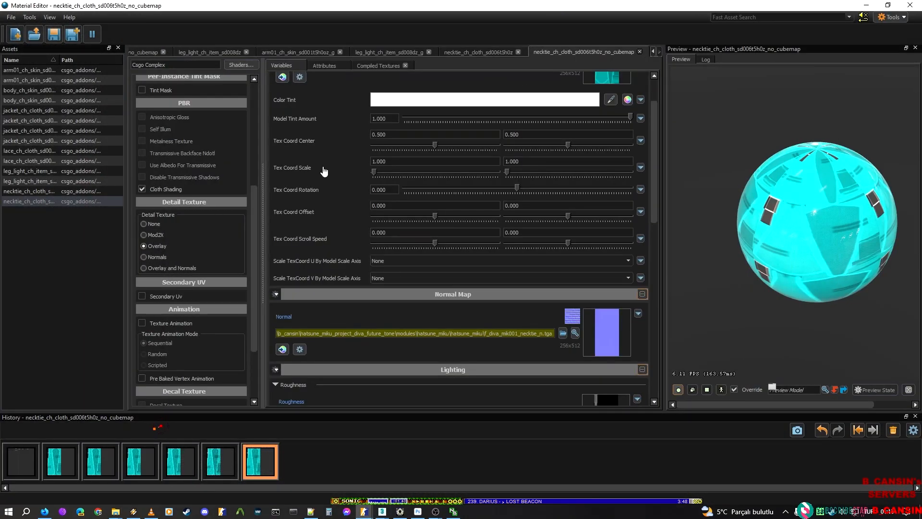
{"action": "left_click", "coordinate": [15, 34]}
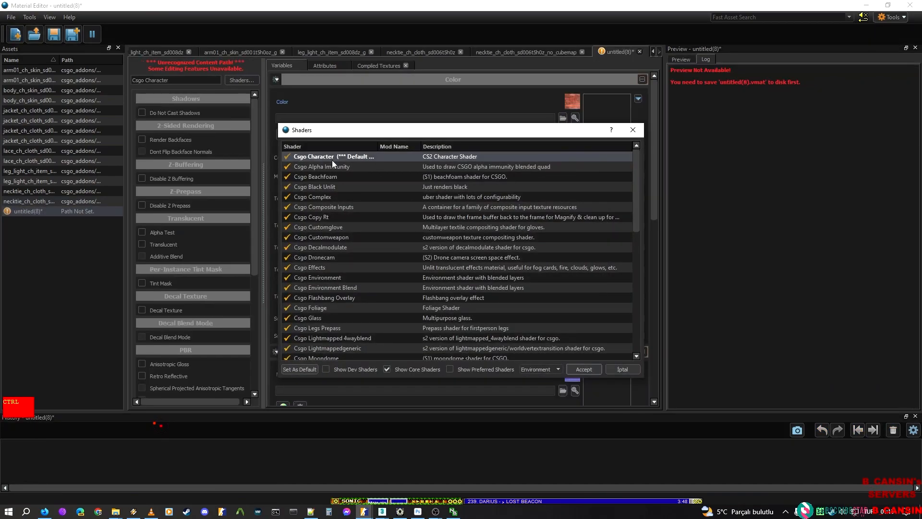
{"action": "left_click", "coordinate": [584, 369]}
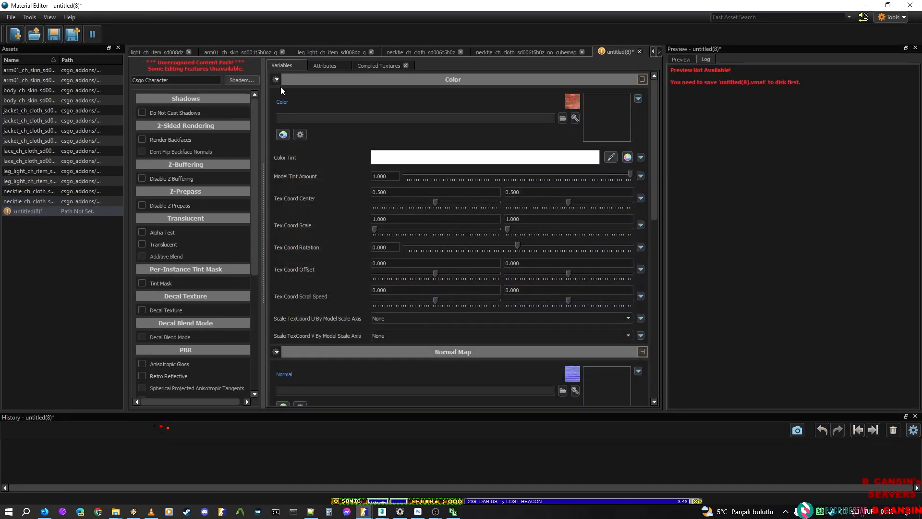
{"action": "key", "text": "ctrl"}
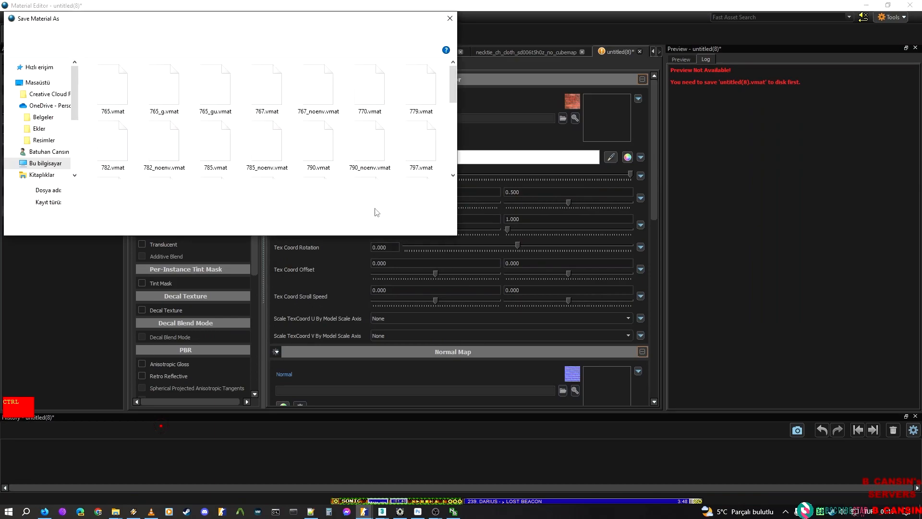
{"action": "mouse_move", "coordinate": [434, 512]}
{"action": "left_click", "coordinate": [405, 478]}
{"action": "left_click", "coordinate": [253, 190]}
{"action": "key", "text": "ctrl+v"}
{"action": "key", "text": "Return"}
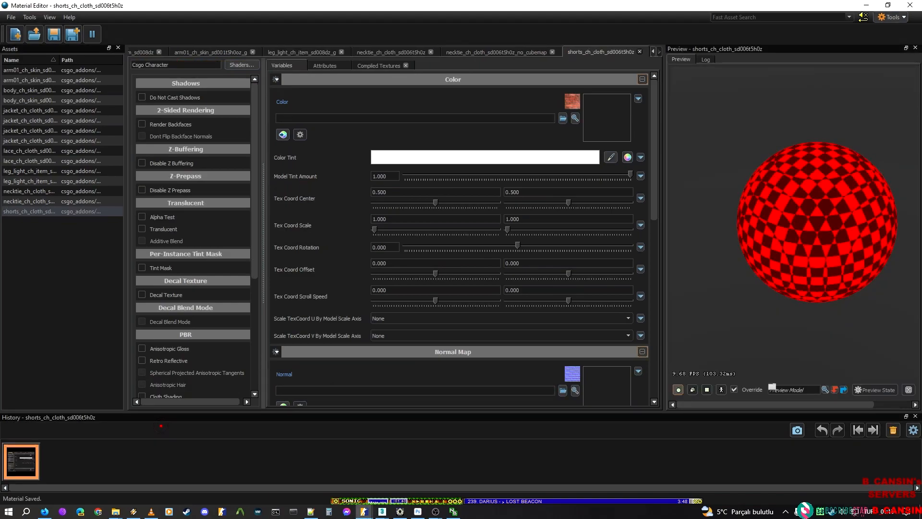
Step: Load F_DIVA_MIK001_SHORTS.tga as the shorts material's Color texture, using the copied diffuse texture name
{"action": "left_click", "coordinate": [490, 1]}
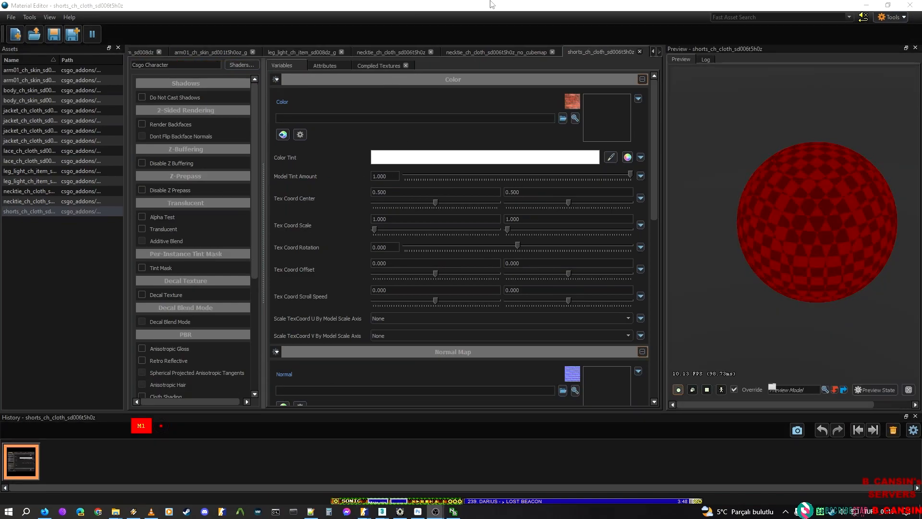
{"action": "left_click", "coordinate": [400, 512]}
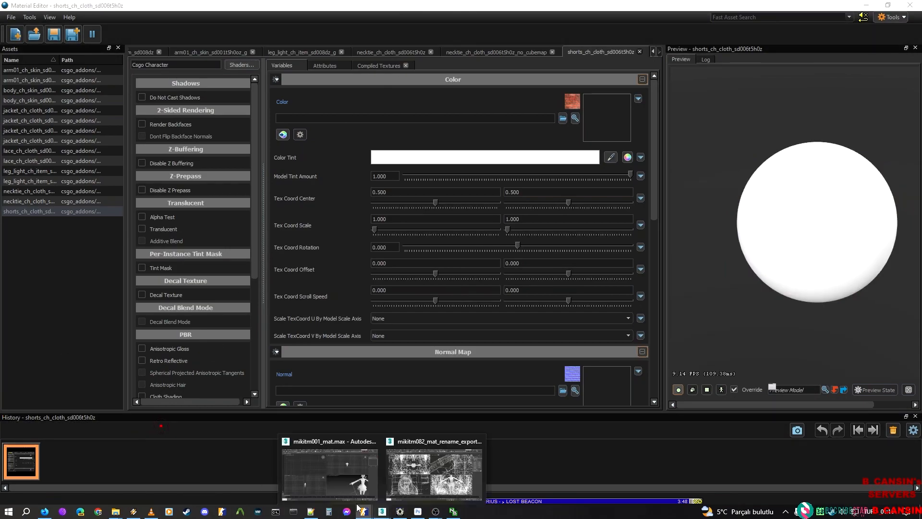
{"action": "left_click", "coordinate": [382, 512]}
{"action": "left_click", "coordinate": [396, 517]}
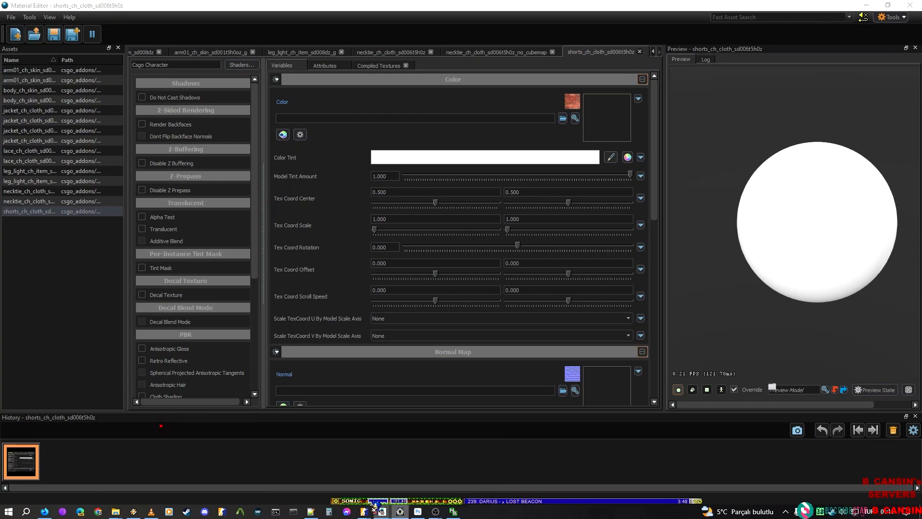
{"action": "key", "text": "ctrl+v"}
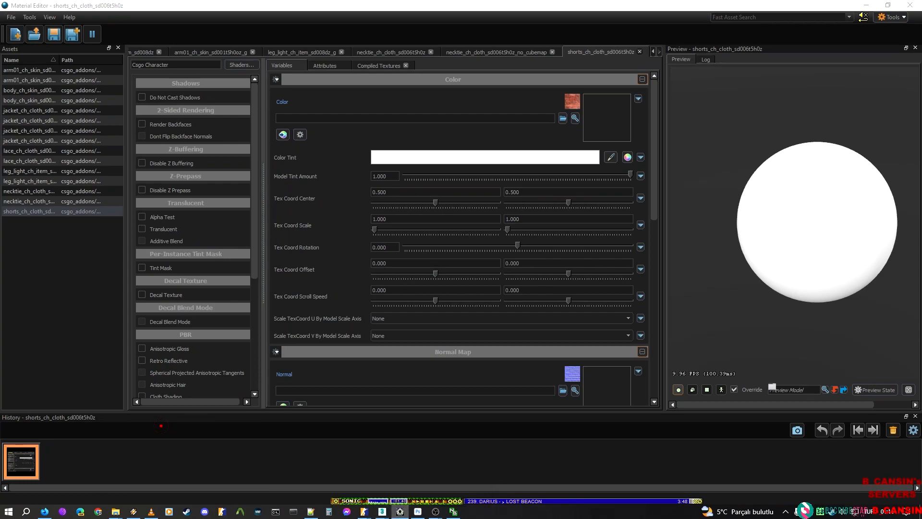
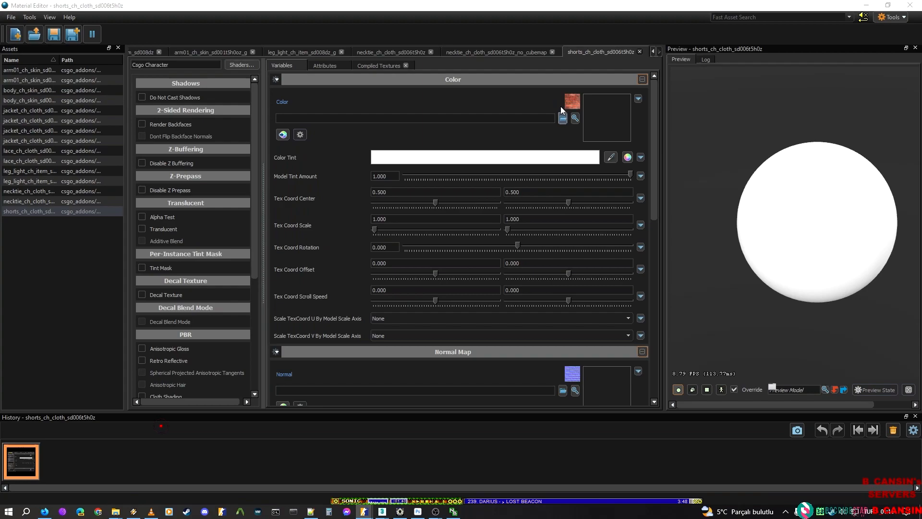
{"action": "left_click", "coordinate": [562, 118]}
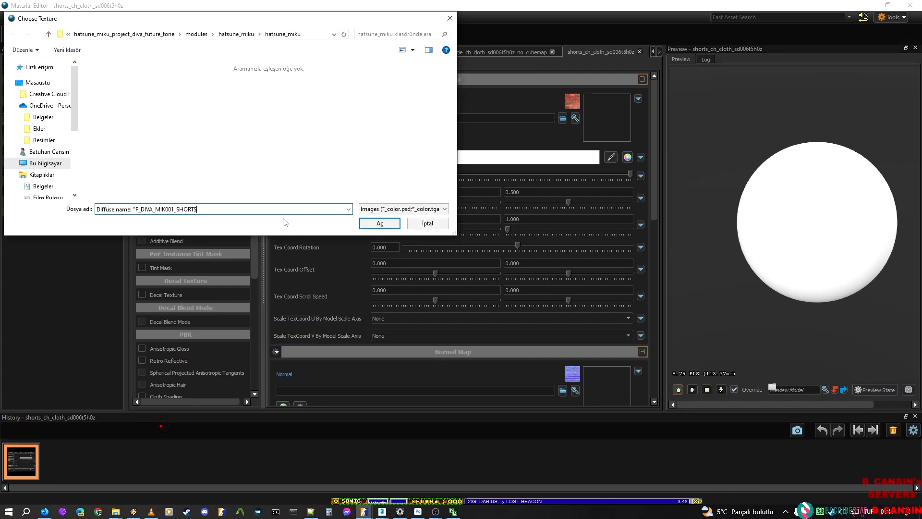
{"action": "key", "text": "Delete"}
{"action": "key", "text": "Delete"}
{"action": "key", "text": "Delete"}
{"action": "key", "text": "Delete"}
{"action": "key", "text": "Delete"}
{"action": "key", "text": "Delete"}
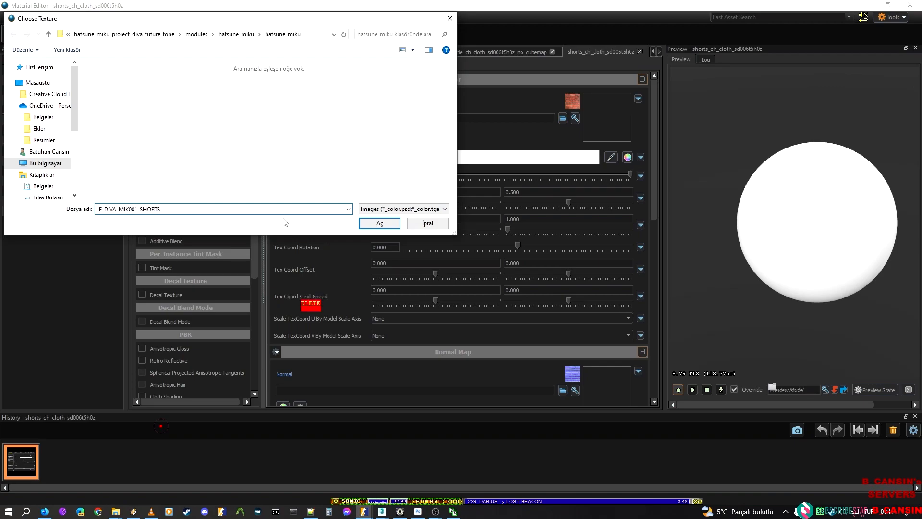
{"action": "key", "text": "Delete"}
{"action": "key", "text": "ctrl+a"}
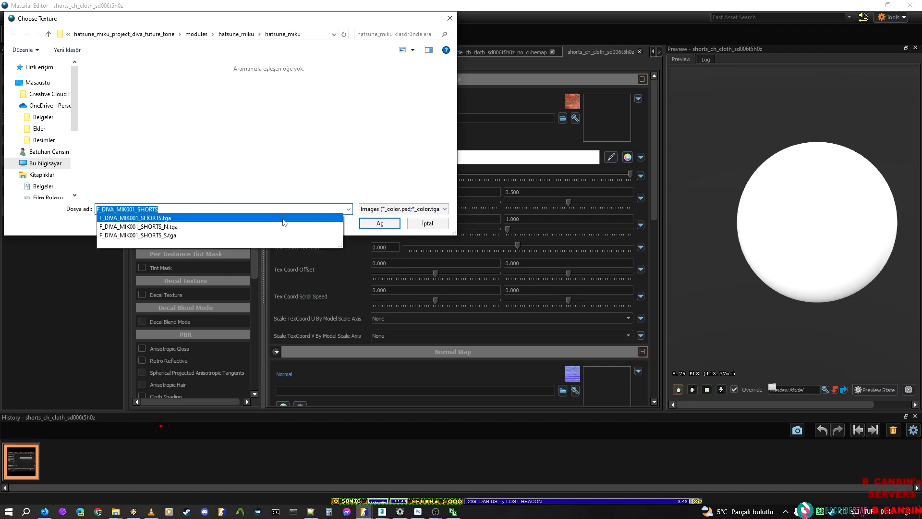
{"action": "left_click", "coordinate": [285, 219]}
{"action": "key", "text": "ctrl+c"}
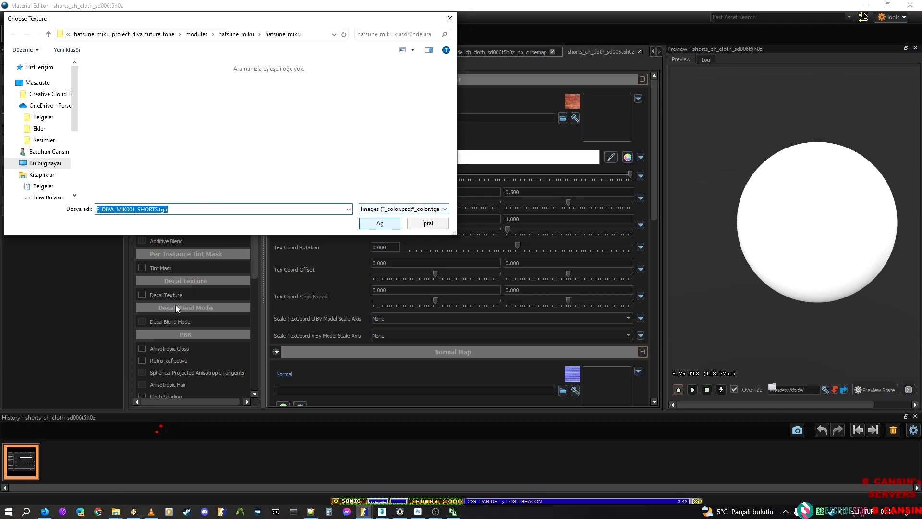
{"action": "key", "text": "Return"}
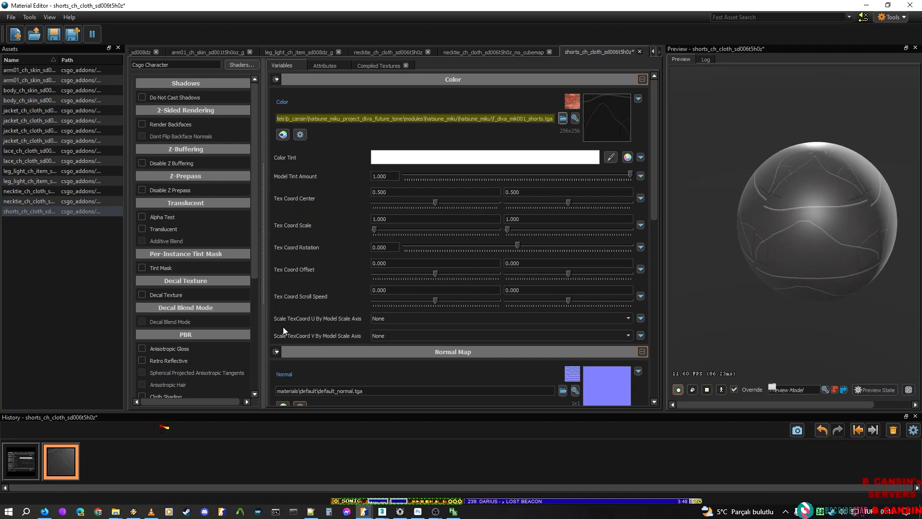
Step: Enable Anisotropic Gloss and Cloth Shading for the shorts material
{"action": "scroll", "coordinate": [231, 339], "scroll_direction": "down", "scroll_amount": 3}
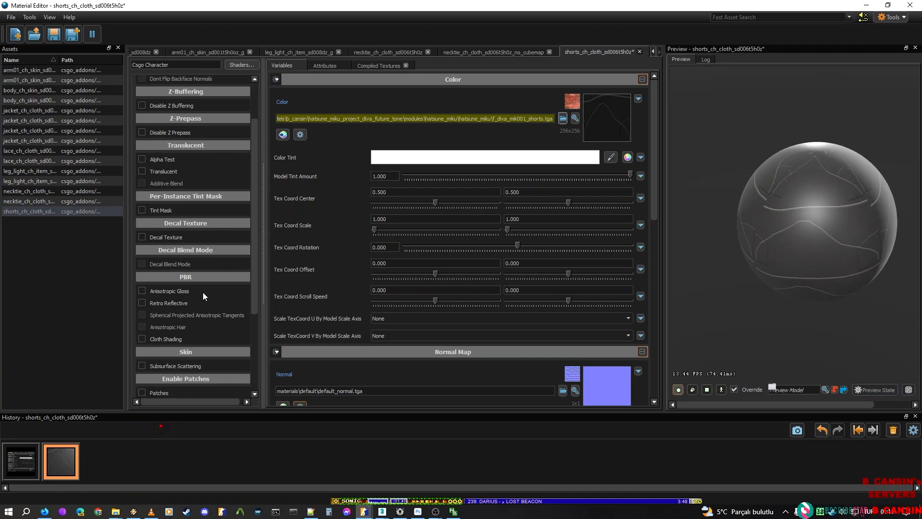
{"action": "left_click", "coordinate": [163, 290]}
{"action": "left_click", "coordinate": [169, 338]}
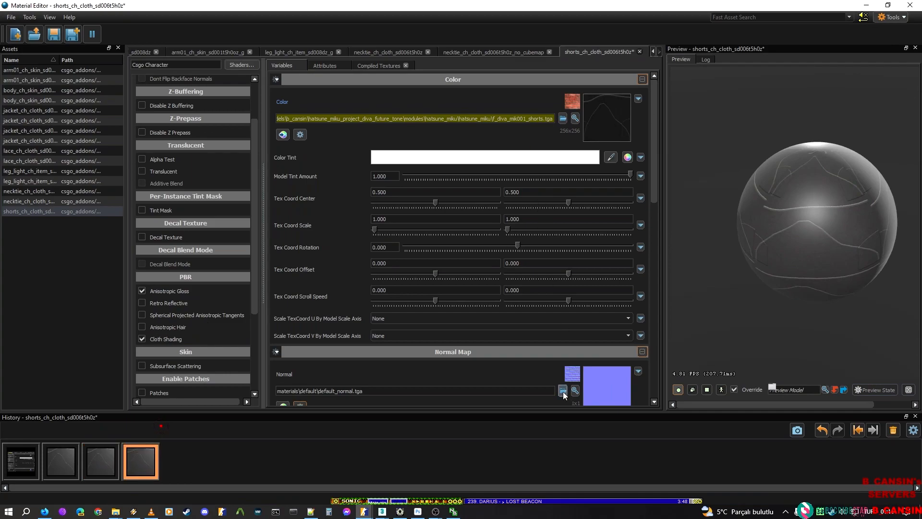
Step: Load F_DIVA_MIK001_SHORTS_N.tga as the shorts material's Normal texture
{"action": "left_click", "coordinate": [563, 390]}
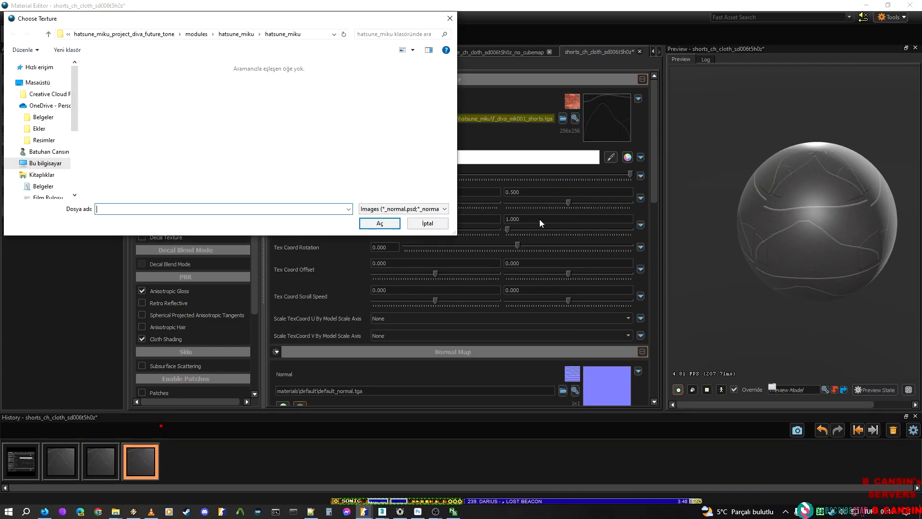
{"action": "key", "text": "ctrl+v"}
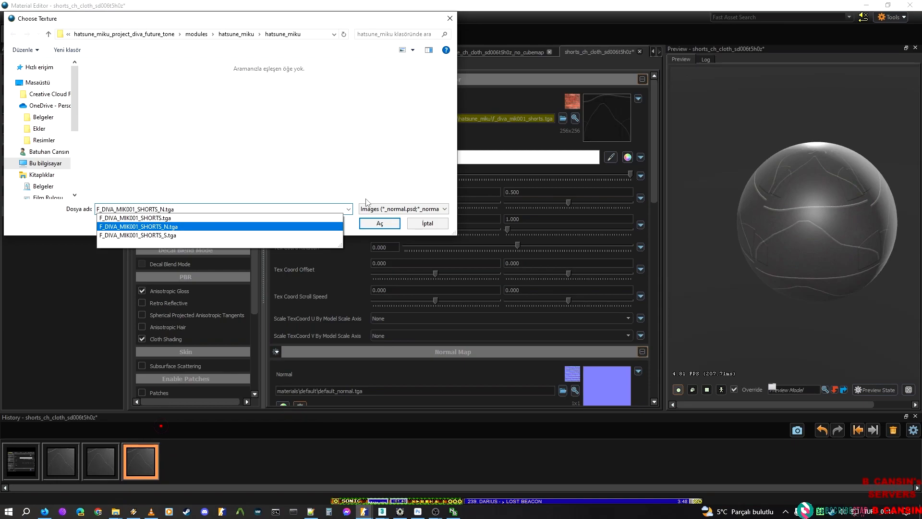
{"action": "key", "text": "Return"}
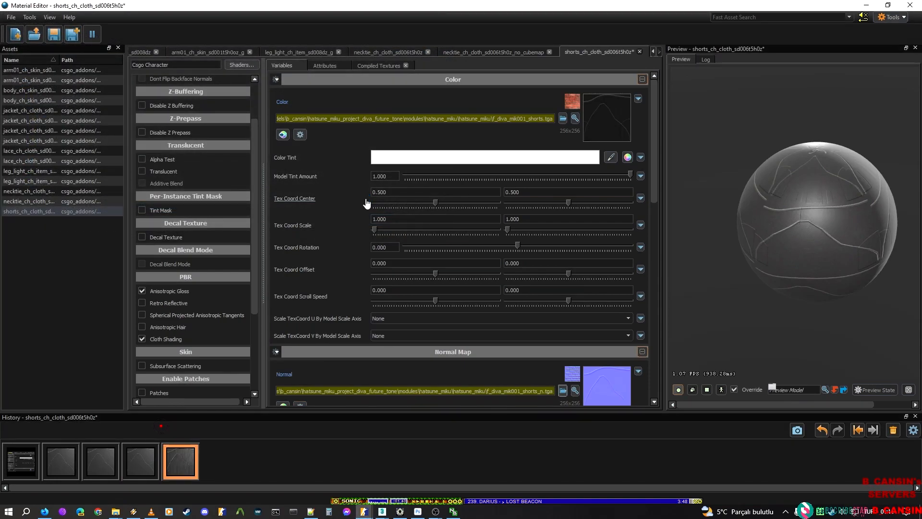
Step: Open F_DIVA_MIK001_SHORTS.tga from the hatsune_miku materials folder in Photoshop
{"action": "scroll", "coordinate": [507, 282], "scroll_direction": "down", "scroll_amount": 2}
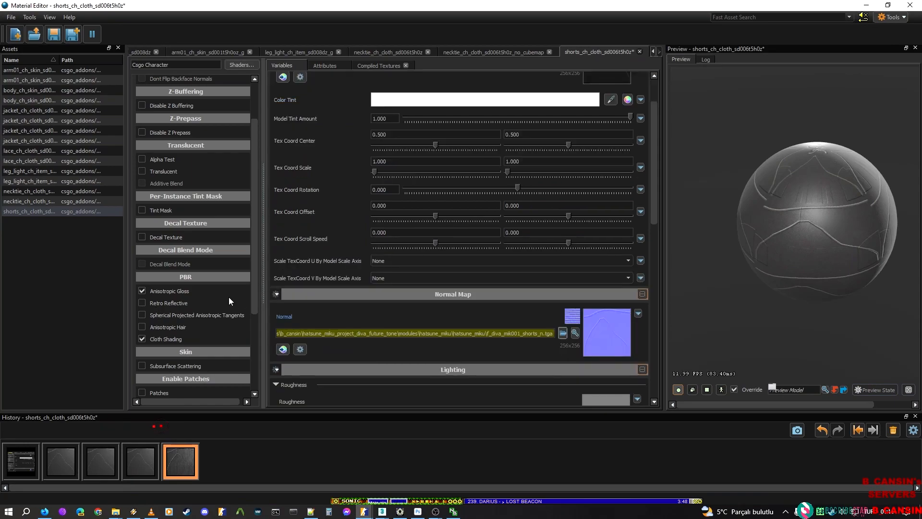
{"action": "scroll", "coordinate": [228, 297], "scroll_direction": "down", "scroll_amount": 2}
{"action": "scroll", "coordinate": [609, 285], "scroll_direction": "down", "scroll_amount": 2}
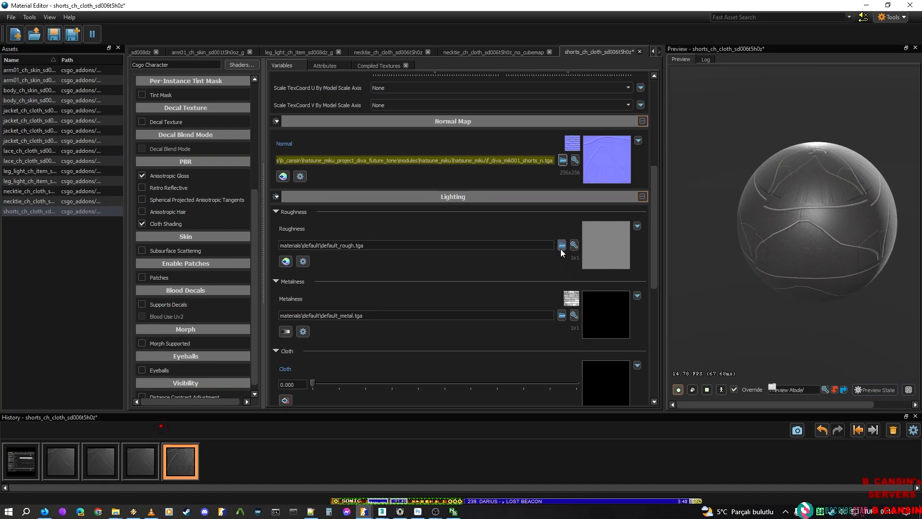
{"action": "mouse_move", "coordinate": [115, 512]}
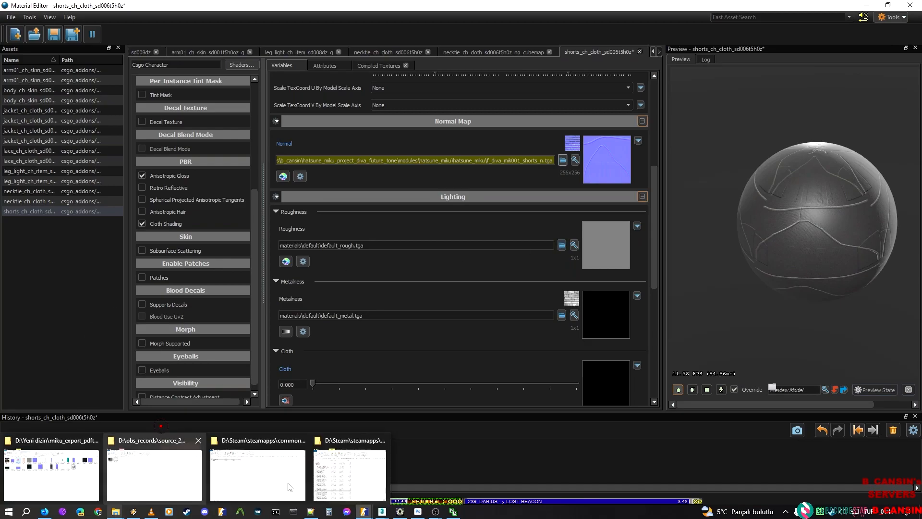
{"action": "mouse_move", "coordinate": [61, 479]}
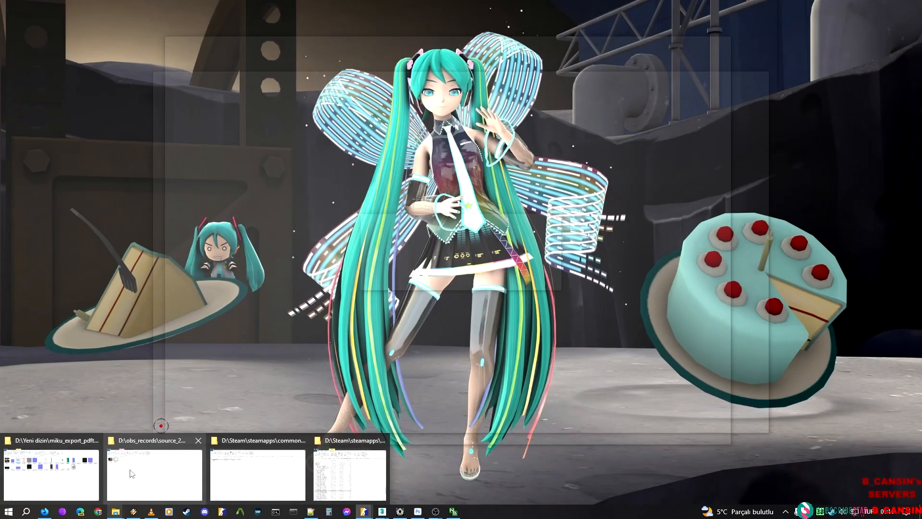
{"action": "mouse_move", "coordinate": [283, 463]}
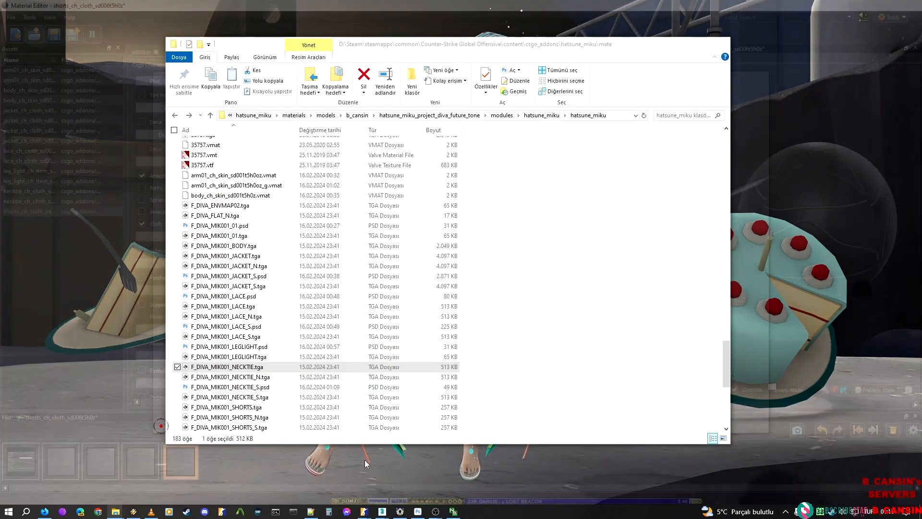
{"action": "left_click", "coordinate": [364, 459]}
{"action": "left_click", "coordinate": [266, 409]}
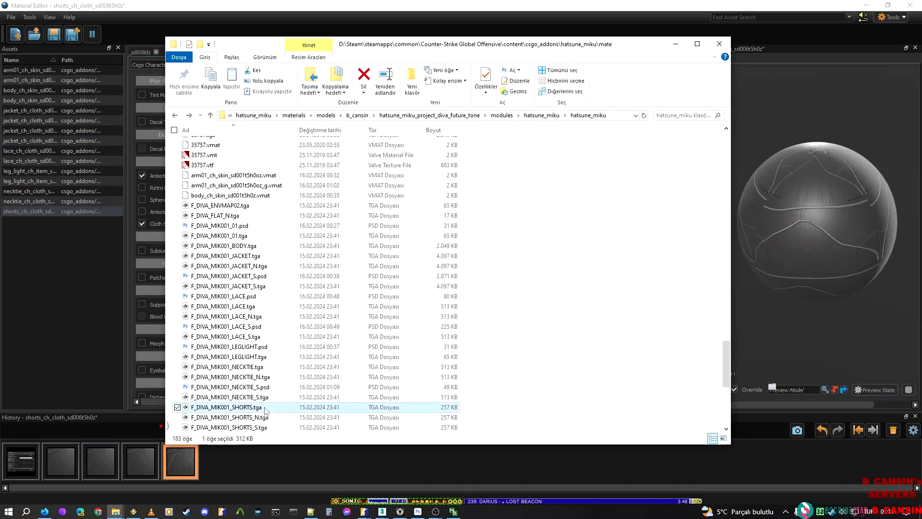
{"action": "left_click_drag", "start_coordinate": [264, 407], "coordinate": [600, 30]}
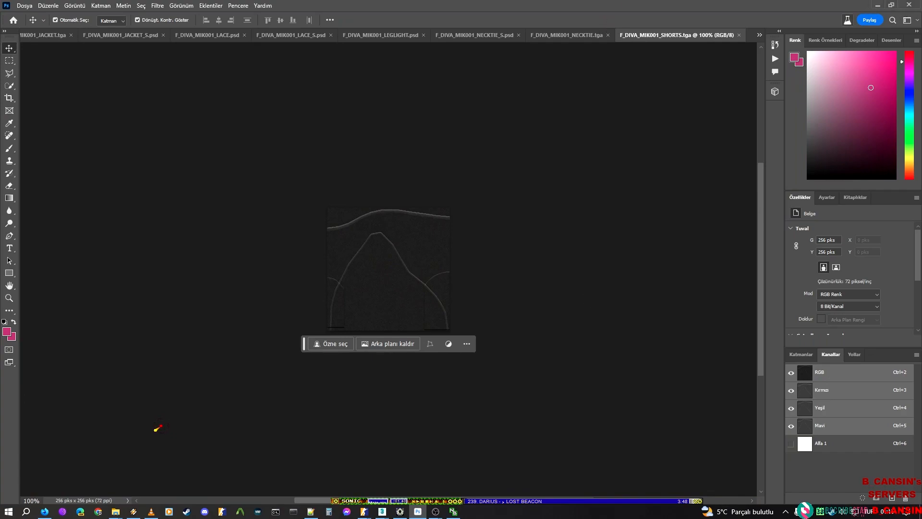
Step: Open the specular texture F_DIVA_MIK001_SHORTS_S.tga from the same materials folder in Photoshop
{"action": "mouse_move", "coordinate": [115, 511]}
{"action": "left_click", "coordinate": [351, 468]}
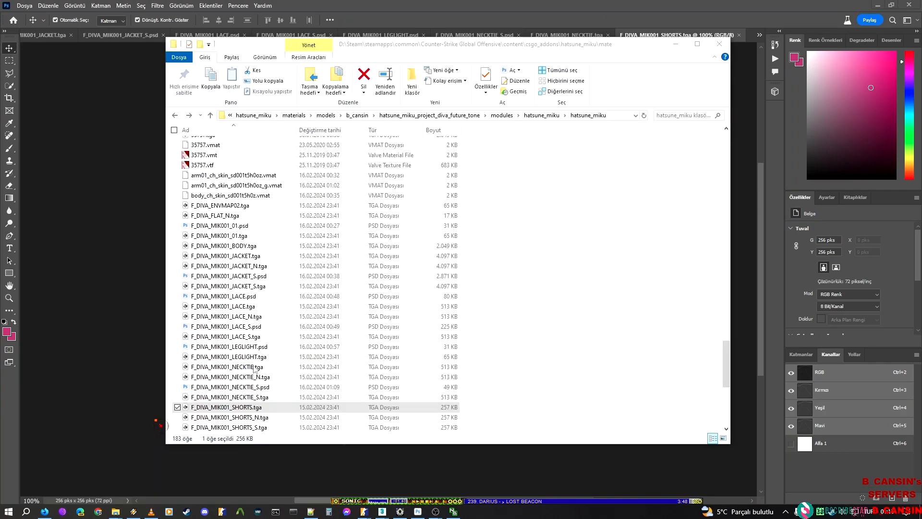
{"action": "left_click_drag", "start_coordinate": [226, 427], "coordinate": [702, 19]}
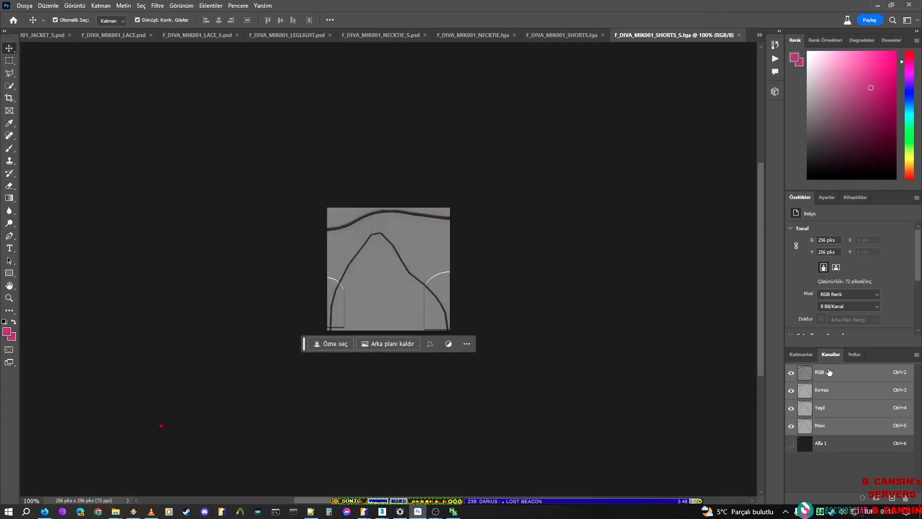
Step: Delete the RGB channel from the shorts specular texture, keeping only Alfa 1, and save it as F_DIVA_MIK001_SHORTS_S.psd
{"action": "right_click", "coordinate": [828, 371]}
{"action": "left_click", "coordinate": [846, 388]}
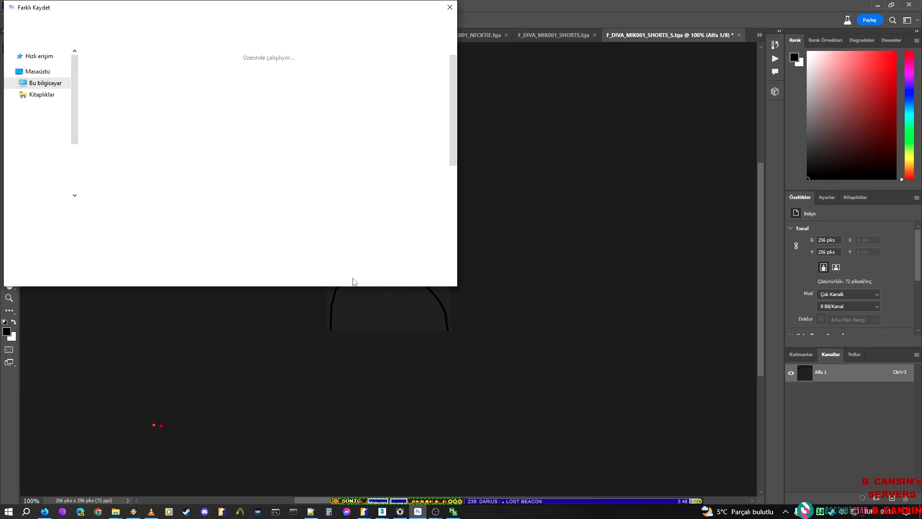
{"action": "left_click", "coordinate": [379, 274]}
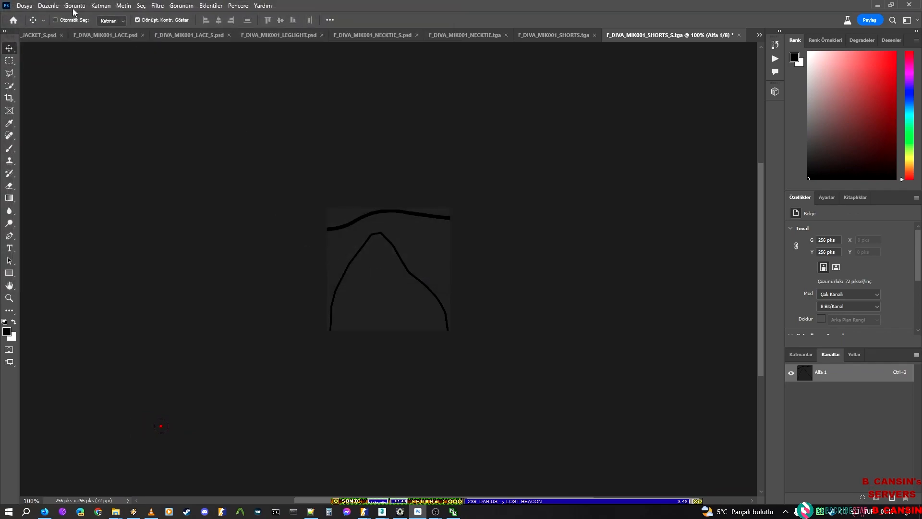
Step: Convert the shorts specular PSD to grayscale and on to RGB colour mode, and save the file
{"action": "left_click", "coordinate": [100, 6]}
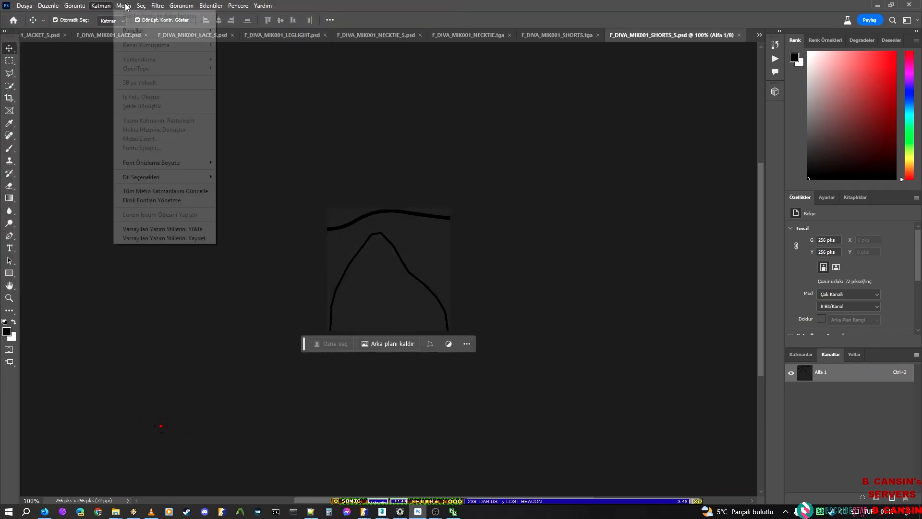
{"action": "mouse_move", "coordinate": [76, 6]}
{"action": "mouse_move", "coordinate": [106, 17]}
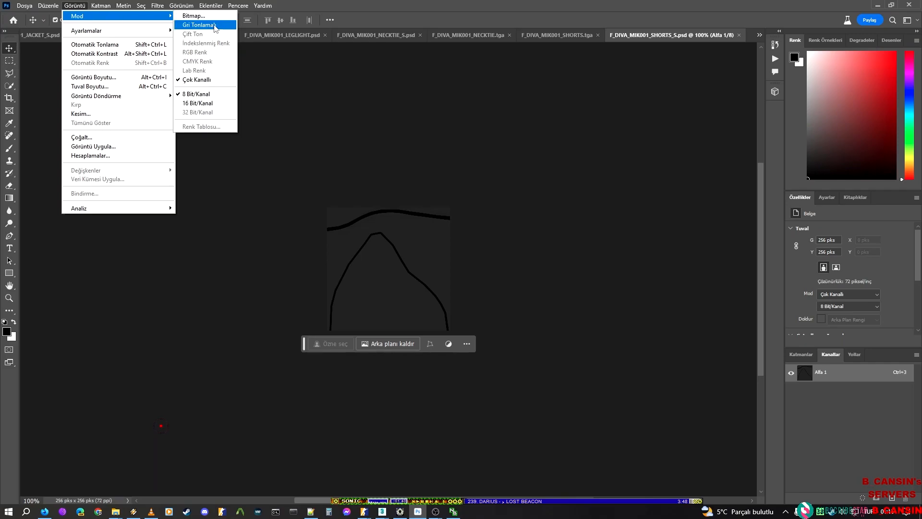
{"action": "left_click", "coordinate": [214, 26]}
{"action": "left_click", "coordinate": [94, 7]}
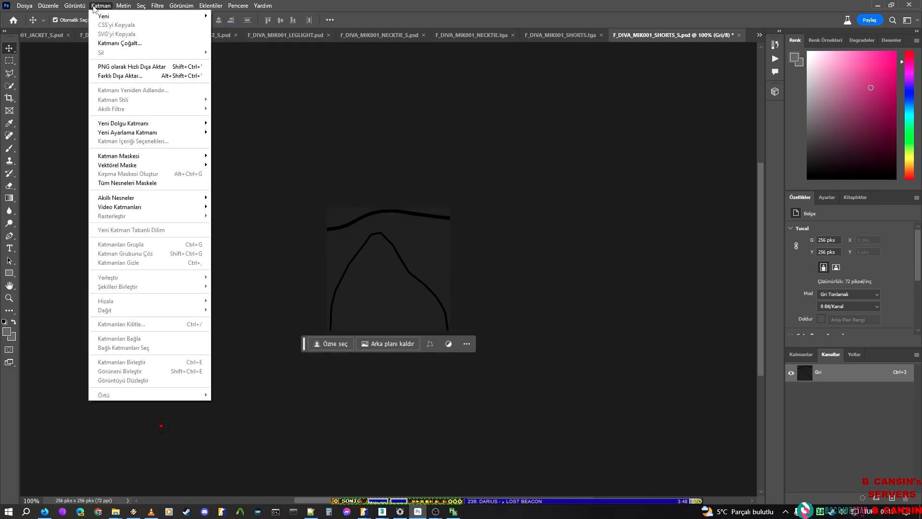
{"action": "mouse_move", "coordinate": [75, 6]}
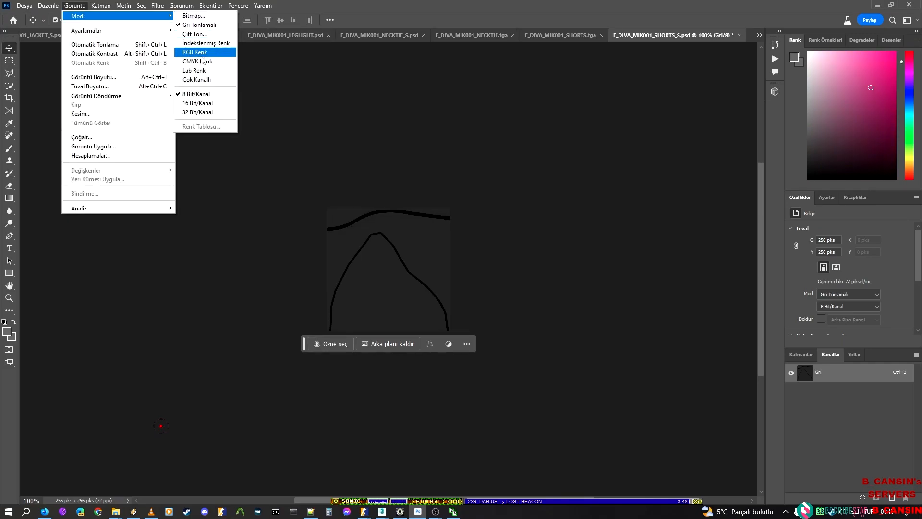
{"action": "left_click", "coordinate": [202, 53]}
{"action": "key", "text": "ctrl+s"}
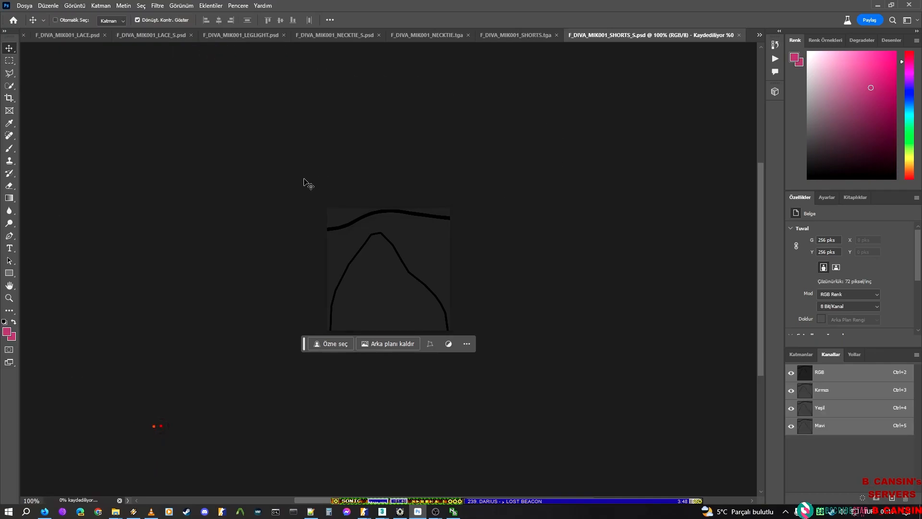
Step: Back in Material Editor, load F_DIVA_MIK001_SHORTS_S.psd as the shorts material's Roughness texture and save the material
{"action": "left_click", "coordinate": [877, 5]}
{"action": "left_click", "coordinate": [142, 426]}
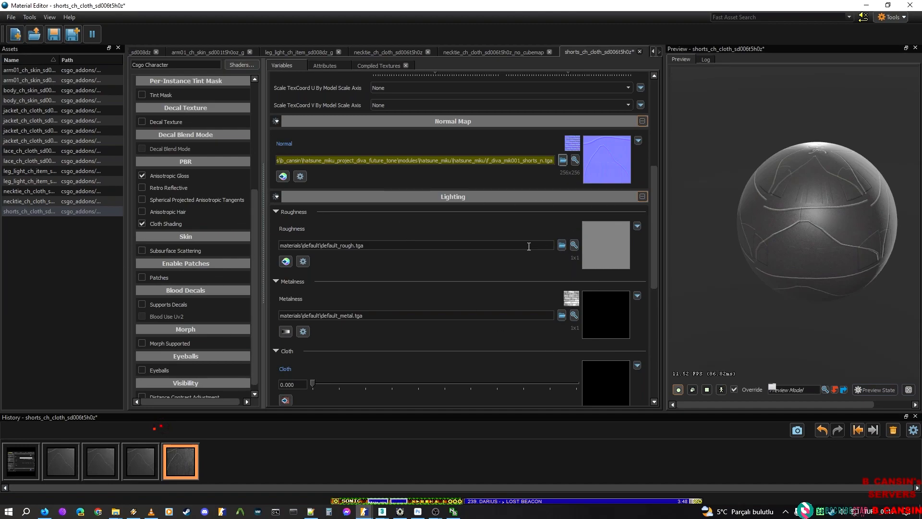
{"action": "left_click", "coordinate": [562, 245]}
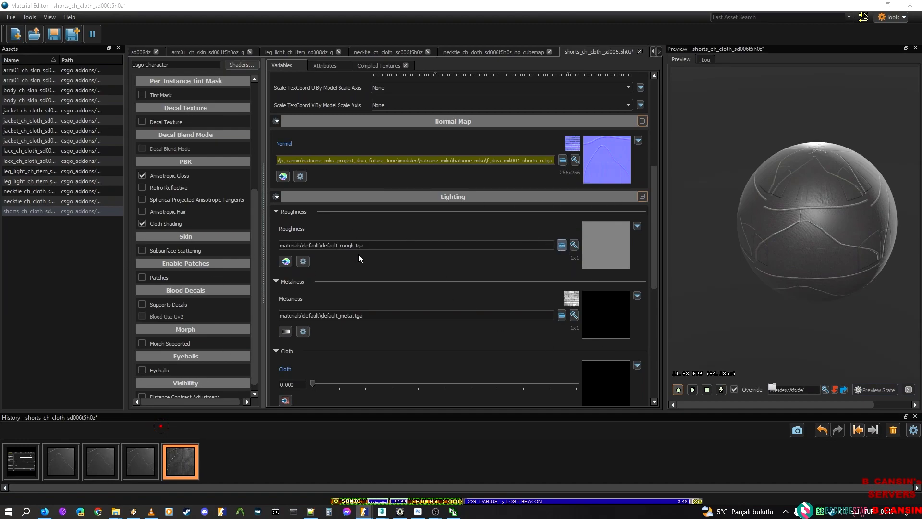
{"action": "type", "text": "F_DIVA_MIK001_SHORTS"}
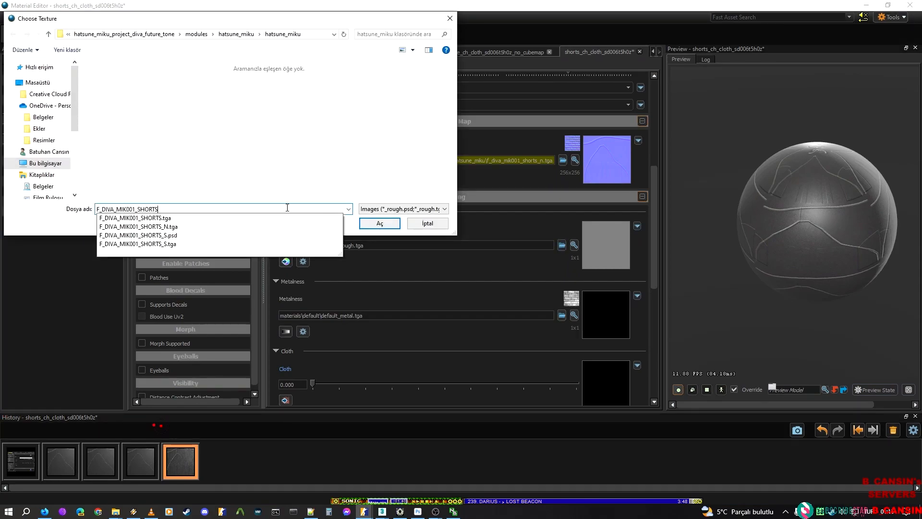
{"action": "left_click", "coordinate": [187, 239]}
{"action": "left_click", "coordinate": [366, 225]}
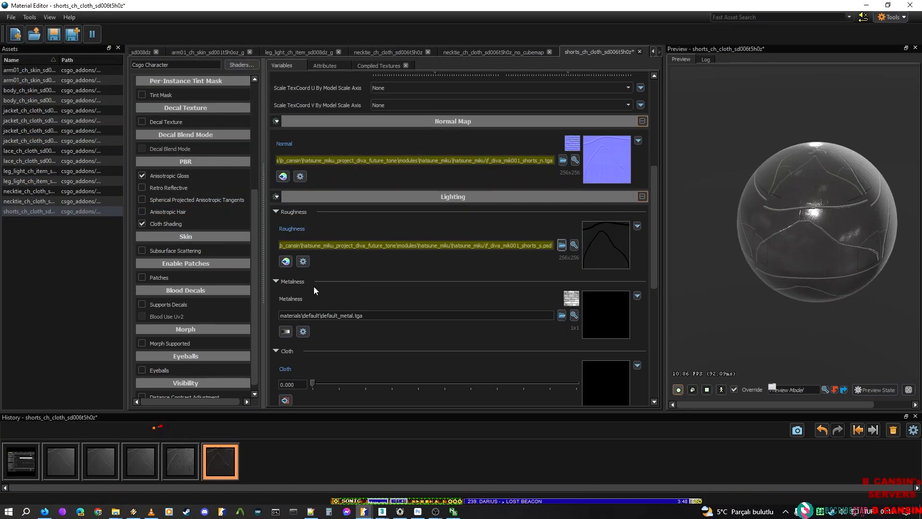
{"action": "scroll", "coordinate": [178, 222], "scroll_direction": "down", "scroll_amount": 1}
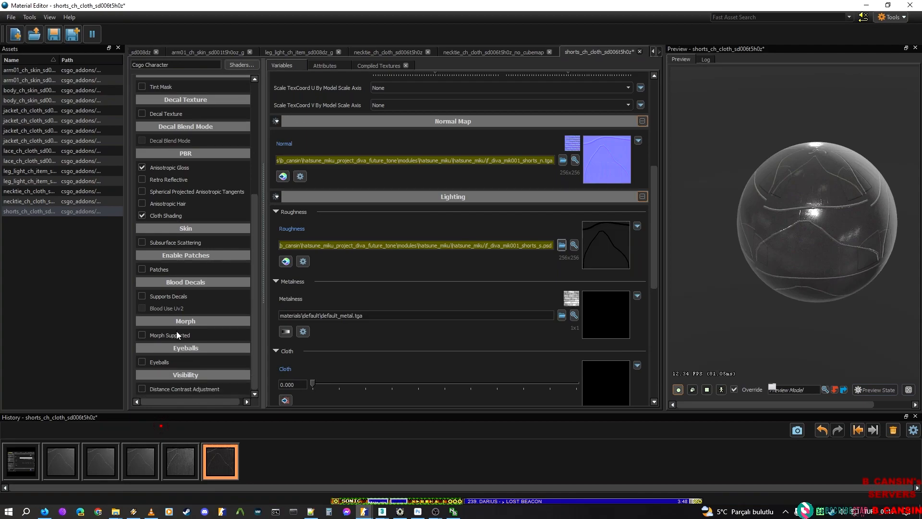
{"action": "scroll", "coordinate": [176, 334], "scroll_direction": "up", "scroll_amount": 6}
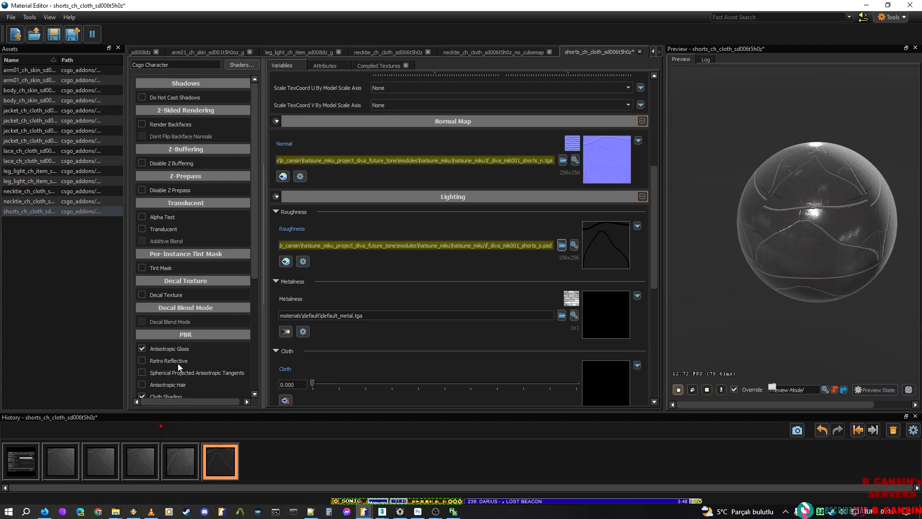
{"action": "scroll", "coordinate": [178, 372], "scroll_direction": "down", "scroll_amount": 1}
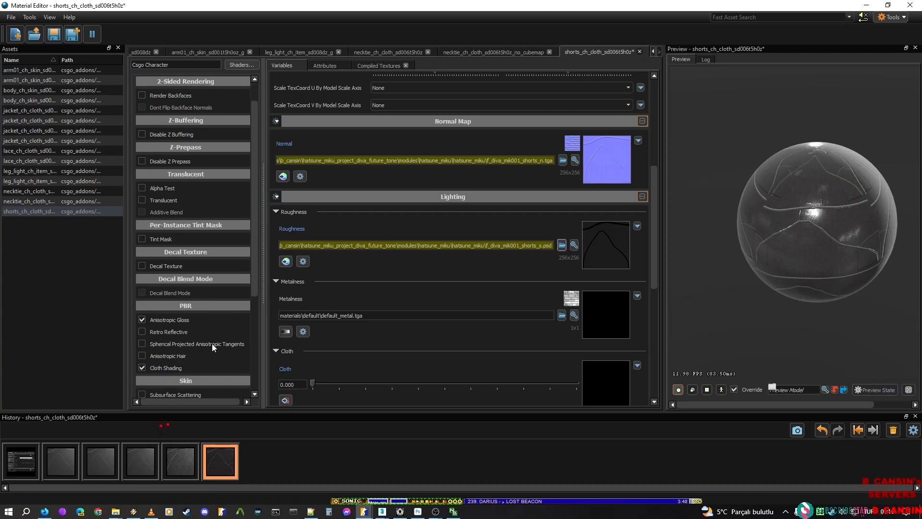
{"action": "scroll", "coordinate": [144, 360], "scroll_direction": "down", "scroll_amount": 5}
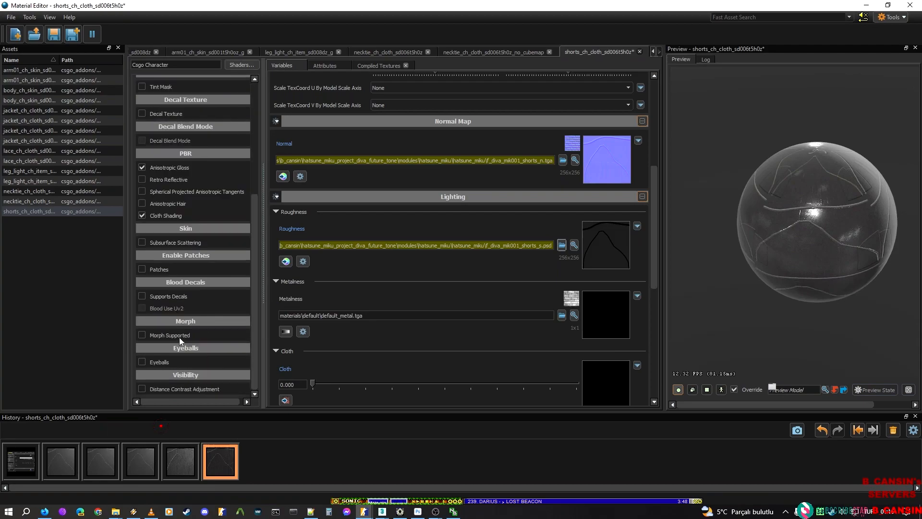
{"action": "key", "text": "ctrl+s"}
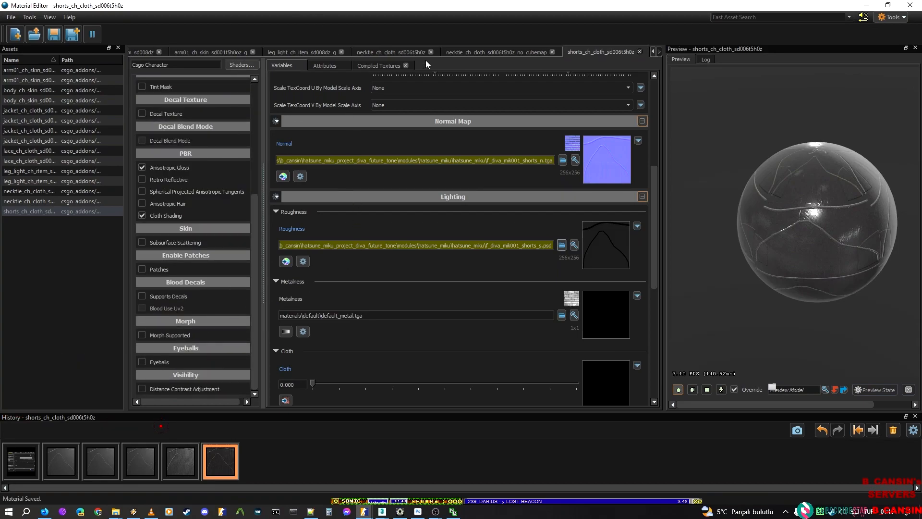
Step: Try Spherical Projected Anisotropic Tangents on the shorts material, restore the previous history state and save
{"action": "left_click", "coordinate": [163, 194]}
{"action": "scroll", "coordinate": [423, 250], "scroll_direction": "down", "scroll_amount": 10}
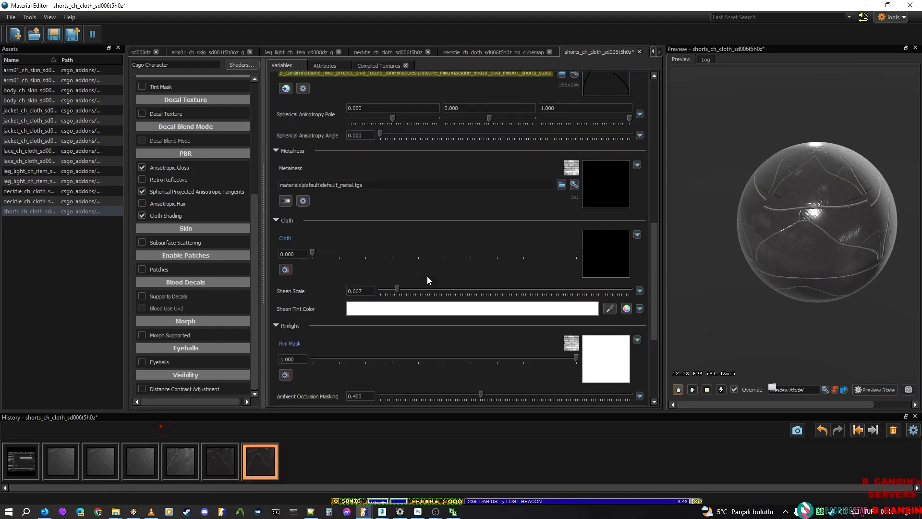
{"action": "left_click", "coordinate": [220, 461]}
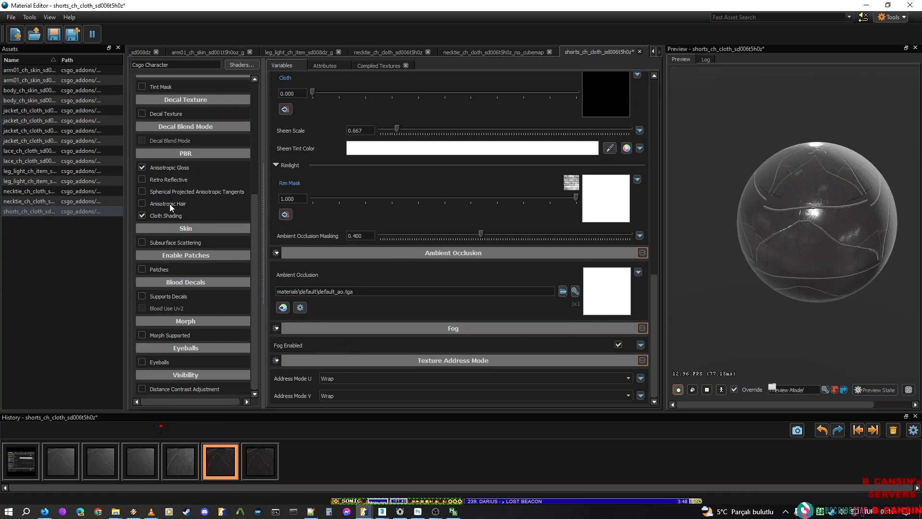
{"action": "key", "text": "ctrl+s"}
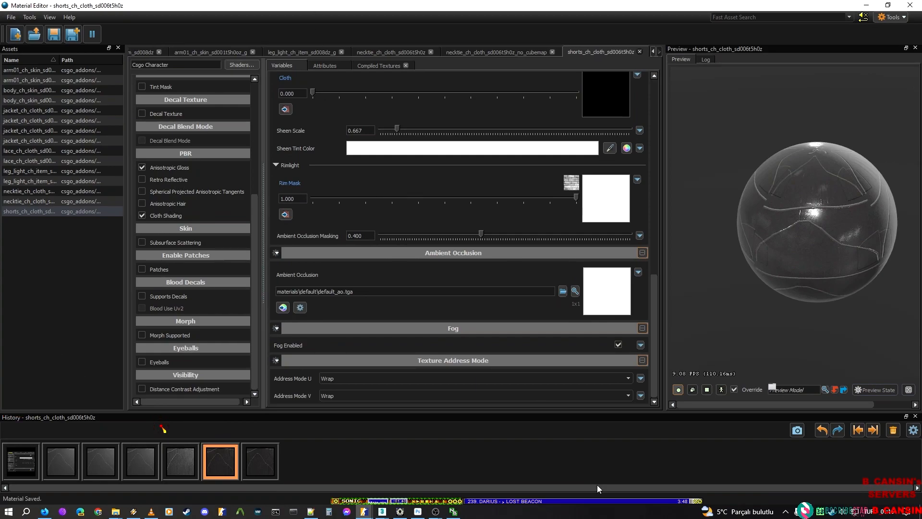
Step: Save a copy of the shorts material as shorts_ch_cloth_sd006t5h0z_no_cubemap.vmat in the hatsune_miku materials folder
{"action": "scroll", "coordinate": [406, 298], "scroll_direction": "up", "scroll_amount": 10}
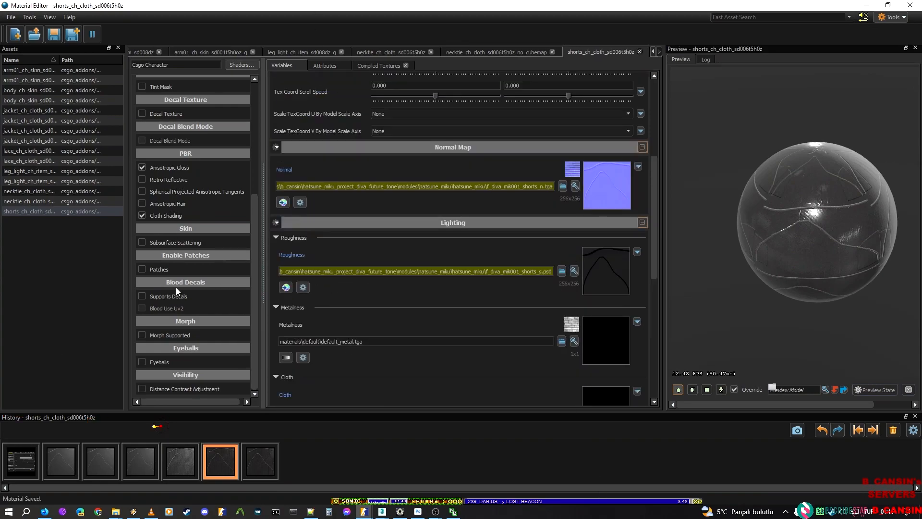
{"action": "scroll", "coordinate": [511, 272], "scroll_direction": "up", "scroll_amount": 2}
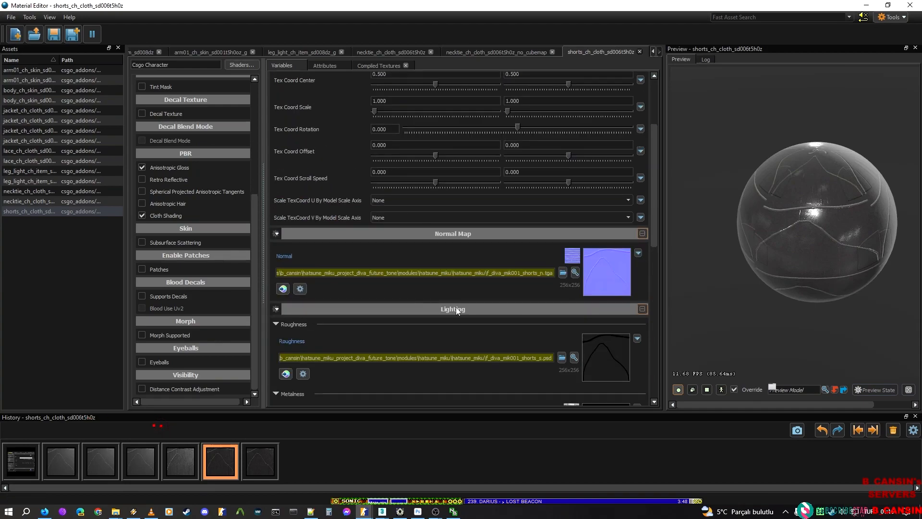
{"action": "scroll", "coordinate": [465, 309], "scroll_direction": "up", "scroll_amount": 3}
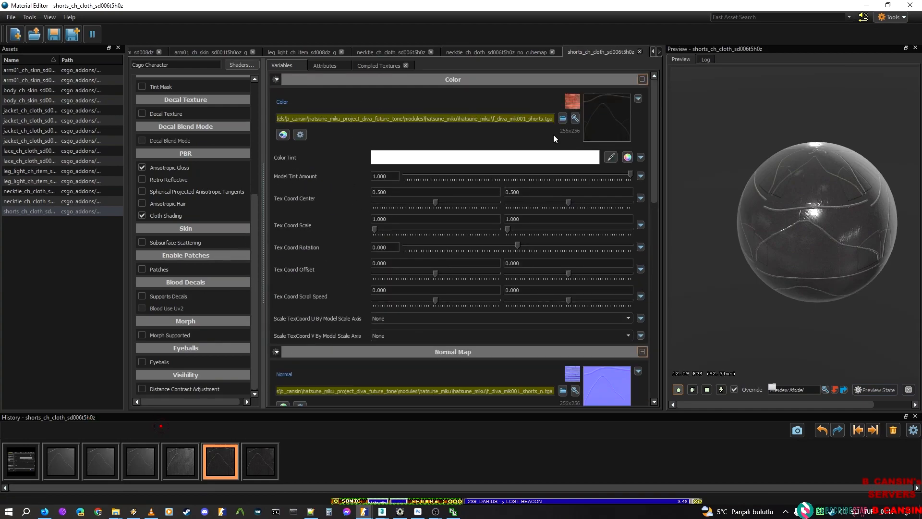
{"action": "scroll", "coordinate": [488, 253], "scroll_direction": "down", "scroll_amount": 8}
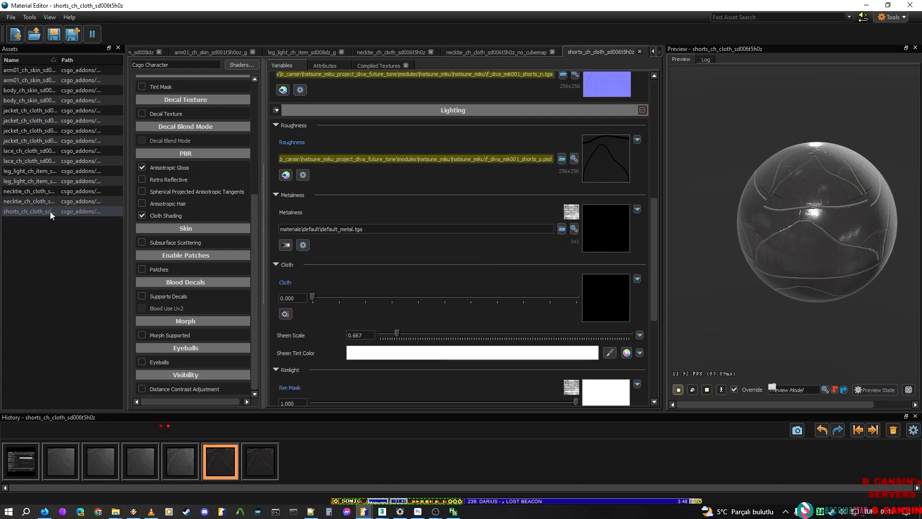
{"action": "right_click", "coordinate": [50, 212]}
{"action": "left_click", "coordinate": [107, 266]}
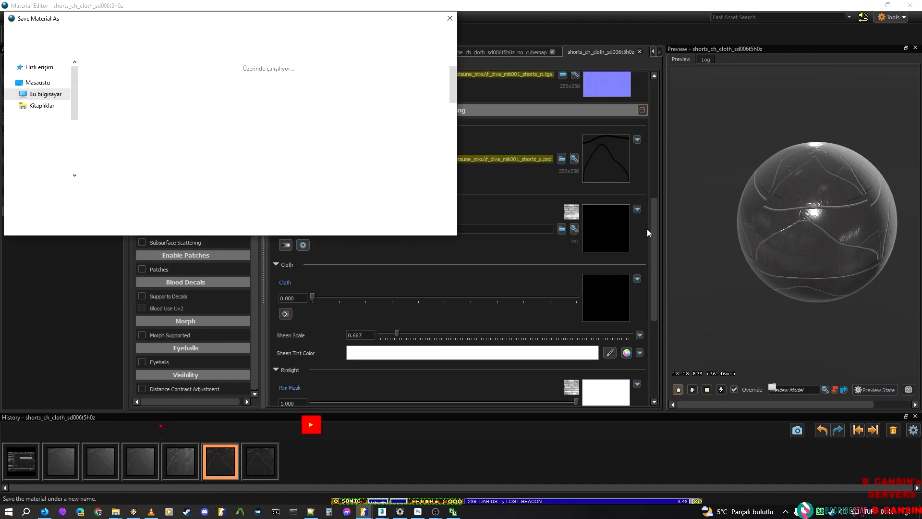
{"action": "key", "text": "Left"}
{"action": "key", "text": "Left"}
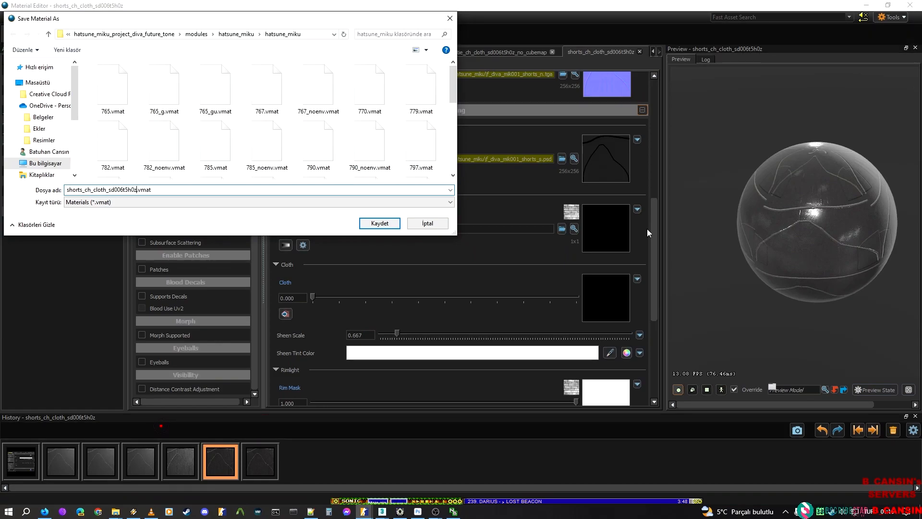
{"action": "key", "text": "shift"}
{"action": "type", "text": "_no_cubemap"}
{"action": "key", "text": "Return"}
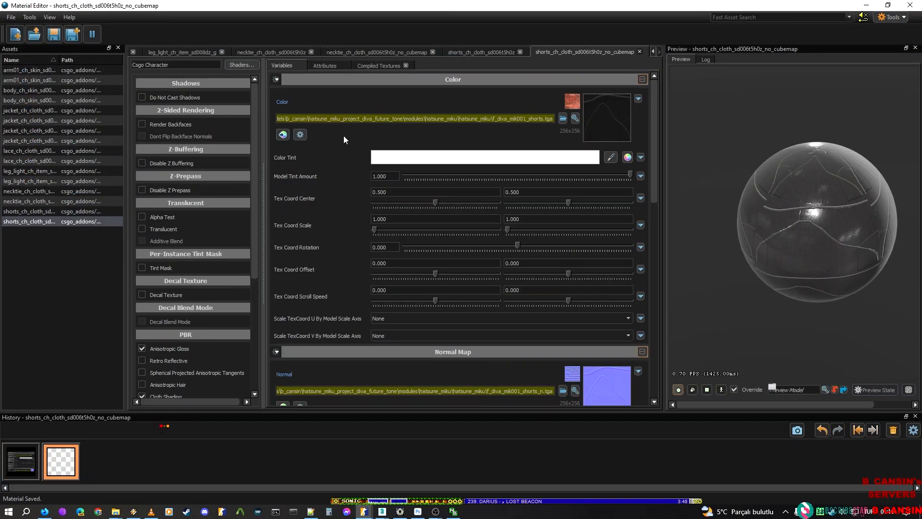
Step: Set the shader of the no-cubemap shorts material to Csgo Complex
{"action": "left_click", "coordinate": [252, 64]}
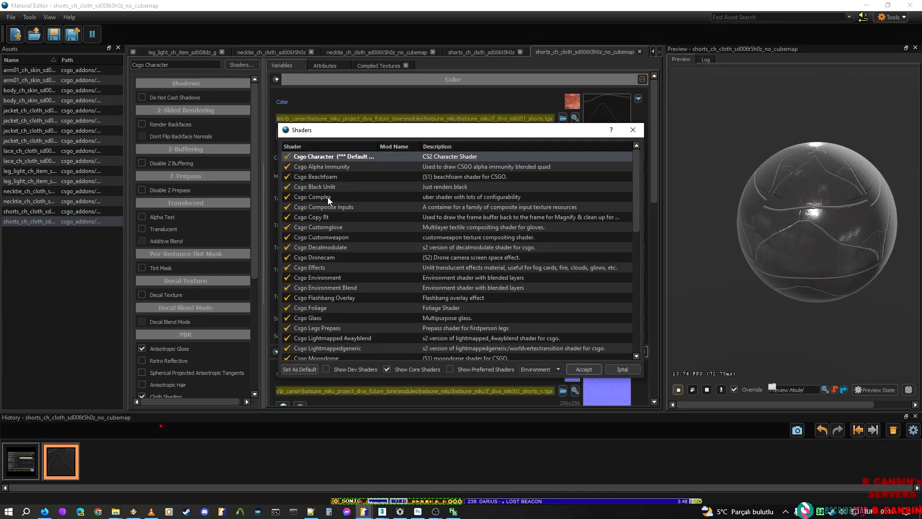
{"action": "left_click", "coordinate": [327, 197]}
{"action": "left_click", "coordinate": [584, 369]}
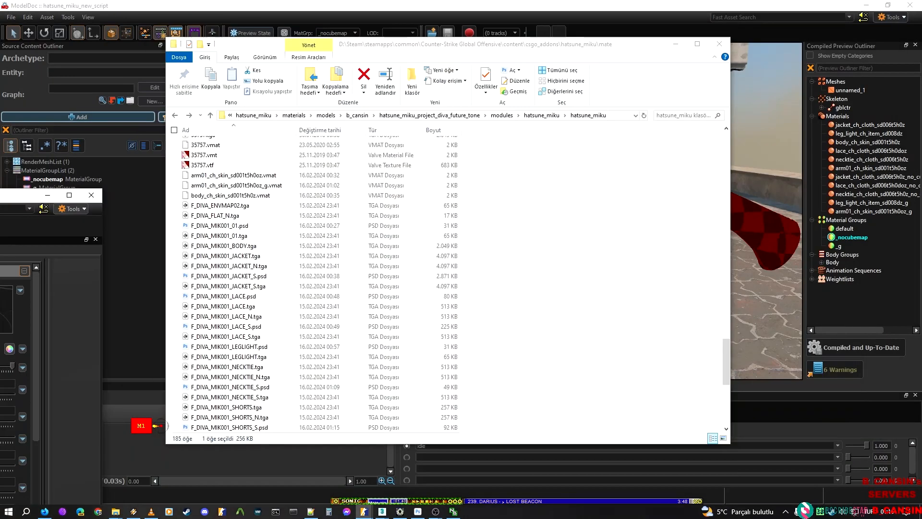
Step: In ModelDoc, remap the shorts material to shorts_ch_cloth_sd006t5h0z_no_cubemap.vmat in the _nocubemap group, recompile the model and preview the default and _nocubemap groups
{"action": "left_click", "coordinate": [61, 181]}
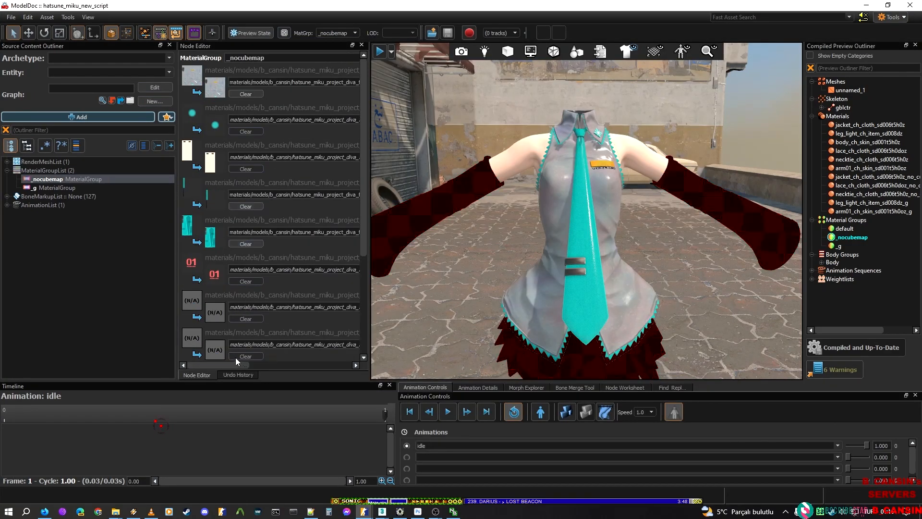
{"action": "scroll", "coordinate": [227, 304], "scroll_direction": "down", "scroll_amount": 4}
{"action": "left_click", "coordinate": [261, 346]}
{"action": "left_click_drag", "start_coordinate": [244, 365], "coordinate": [322, 358]}
{"action": "left_click", "coordinate": [283, 342]}
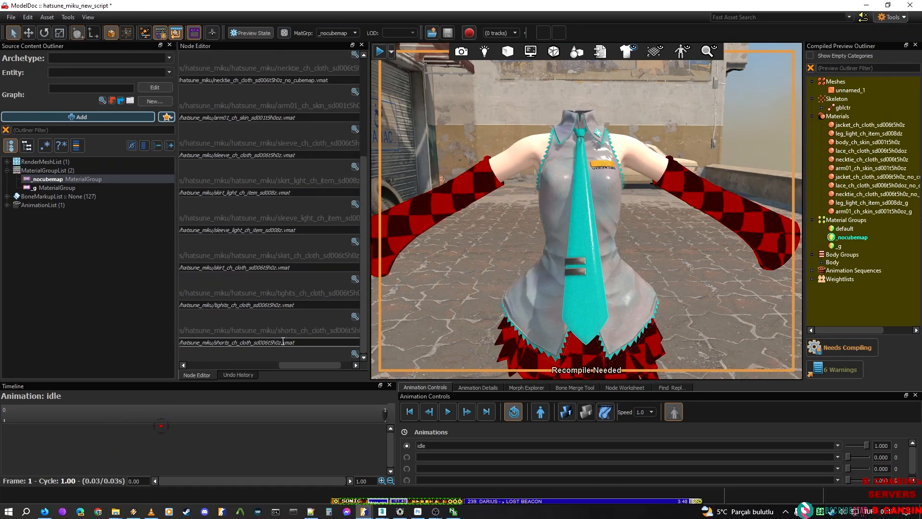
{"action": "type", "text": "_no_cubemap"}
{"action": "left_click", "coordinate": [842, 351]}
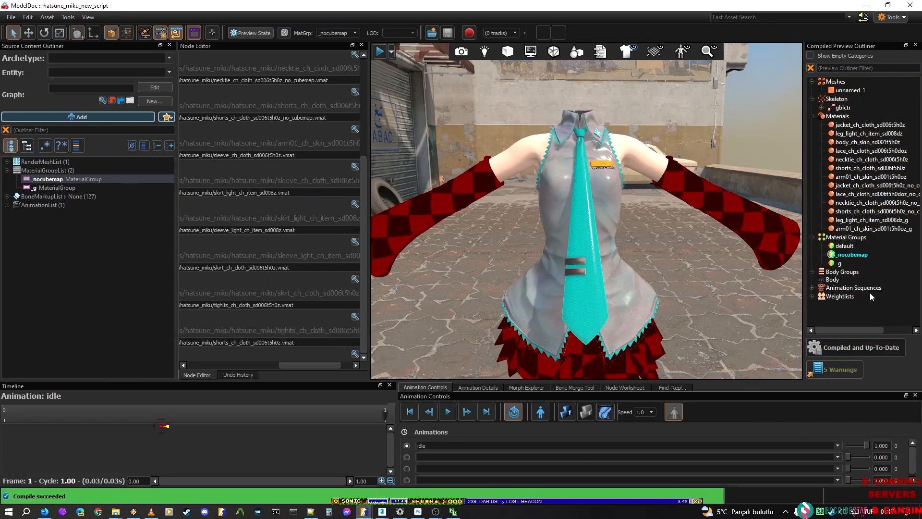
{"action": "left_click", "coordinate": [844, 247]}
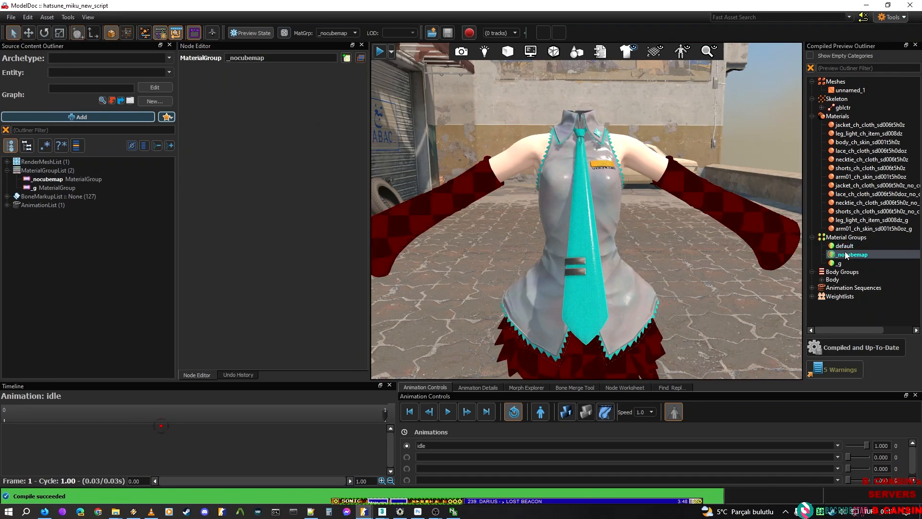
{"action": "left_click", "coordinate": [850, 255]}
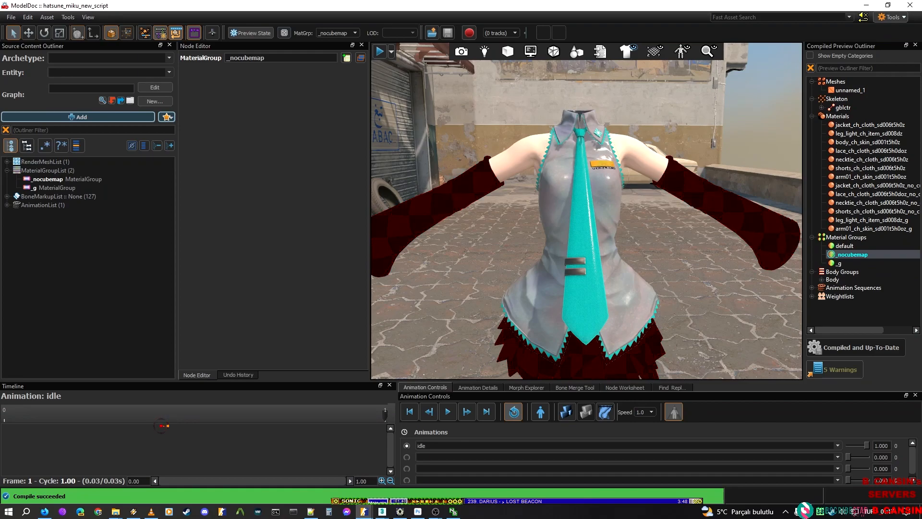
Step: In Material Editor, set the Detail Texture mode of the no-cubemap shorts material to Mod2X
{"action": "left_click_drag", "start_coordinate": [369, 65], "coordinate": [346, 1]}
{"action": "scroll", "coordinate": [190, 303], "scroll_direction": "down", "scroll_amount": 4}
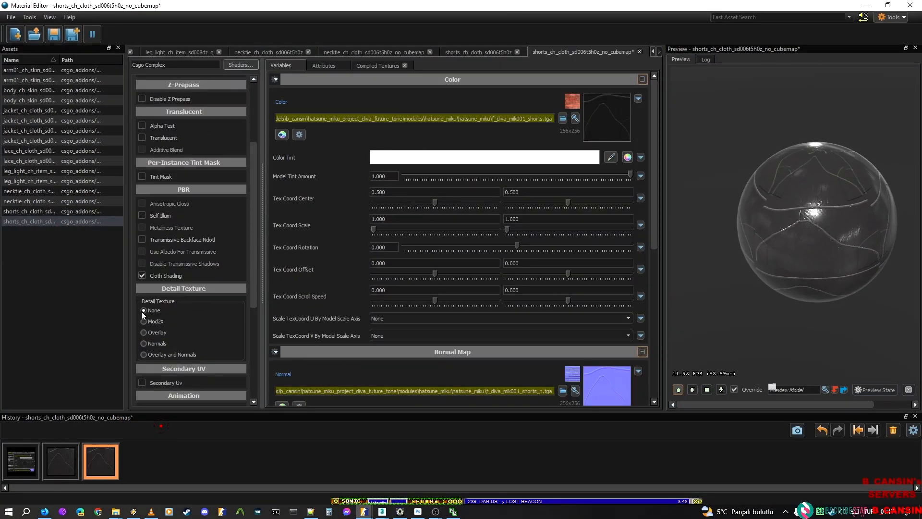
{"action": "left_click", "coordinate": [157, 321]}
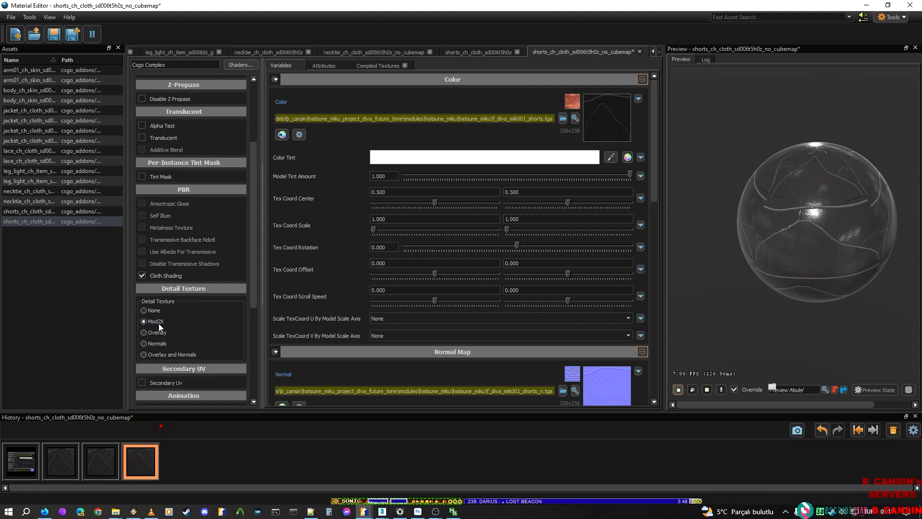
Step: Change the no-cubemap shorts material's Detail Texture mode to Overlay and assign F_DIVA_MIK001_SHORTS_S.tga as the Detail texture
{"action": "left_click", "coordinate": [154, 332]}
{"action": "scroll", "coordinate": [584, 325], "scroll_direction": "down", "scroll_amount": 1}
{"action": "scroll", "coordinate": [584, 325], "scroll_direction": "down", "scroll_amount": 6}
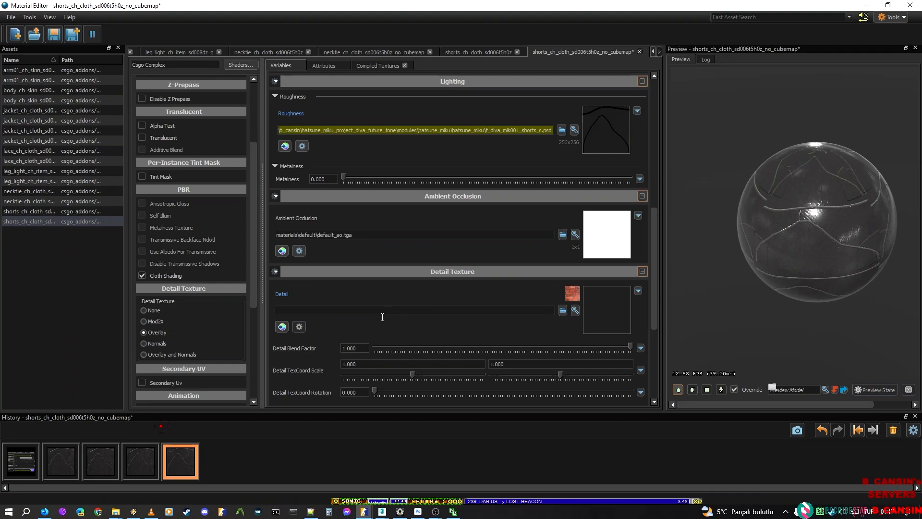
{"action": "scroll", "coordinate": [383, 316], "scroll_direction": "down", "scroll_amount": 1}
{"action": "left_click", "coordinate": [563, 253]}
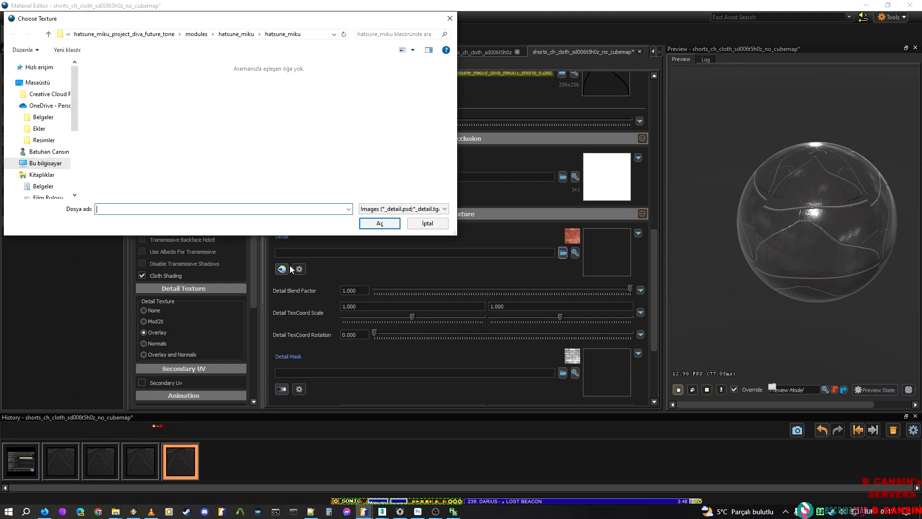
{"action": "type", "text": "F_DIVA_MIK001_SHORTS"}
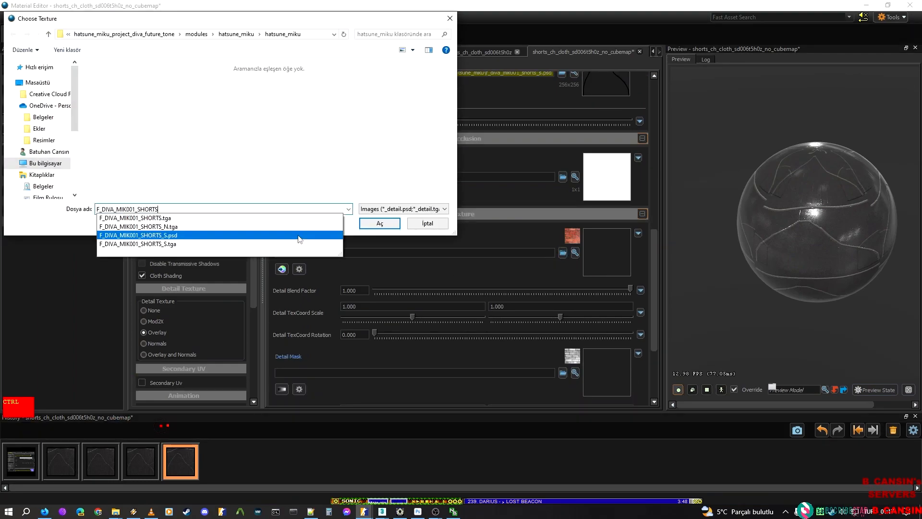
{"action": "left_click", "coordinate": [231, 243]}
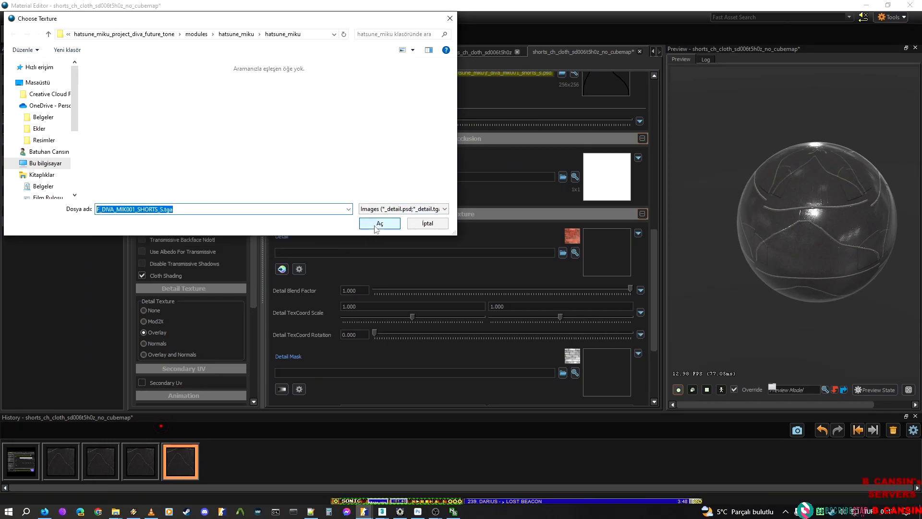
{"action": "left_click", "coordinate": [377, 223]}
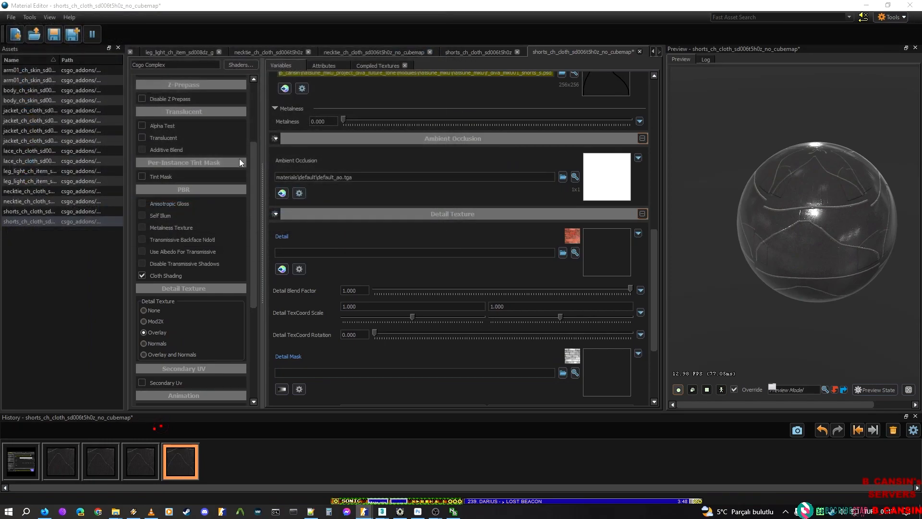
Step: Assign F_DIVA_MIK001_SHORTS_S.psd as the Detail Mask of the no-cubemap shorts material and save the material
{"action": "left_click", "coordinate": [561, 373]}
{"action": "type", "text": "F_DIVA_MIK001_SHORTS"}
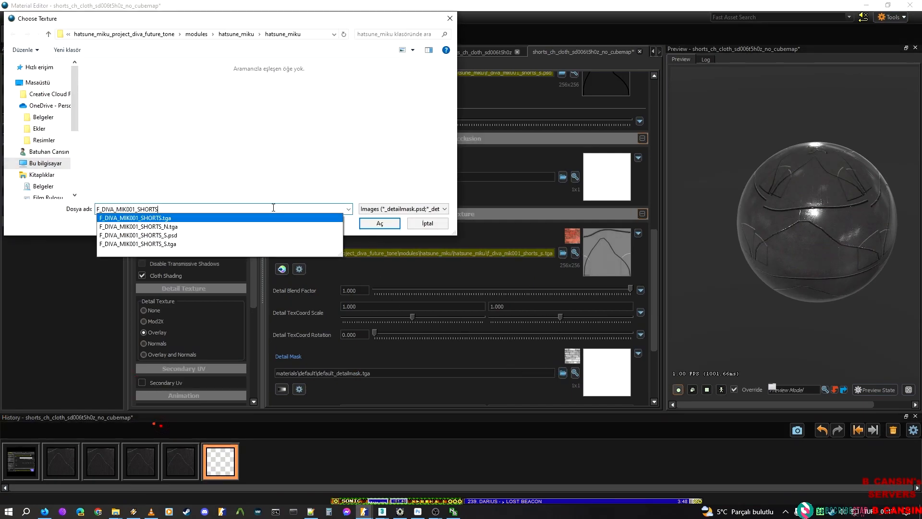
{"action": "left_click", "coordinate": [218, 235]}
{"action": "left_click", "coordinate": [379, 224]}
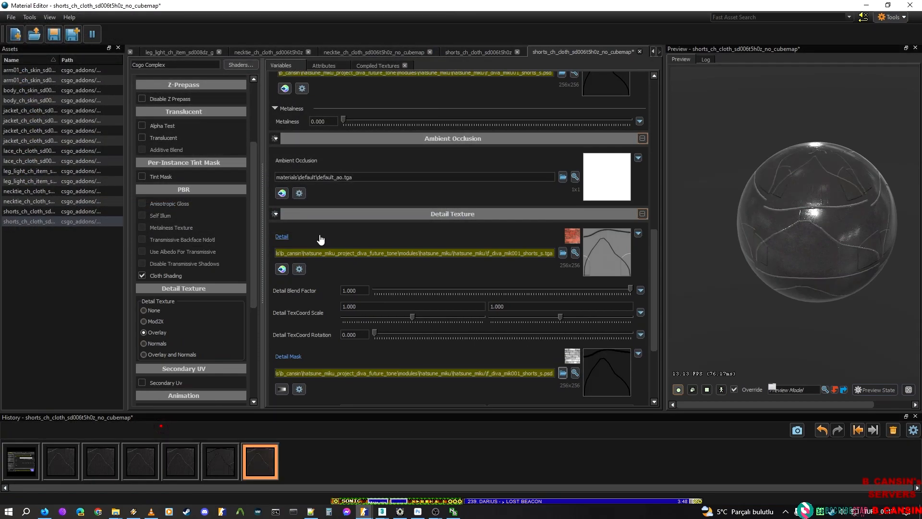
{"action": "key", "text": "ctrl"}
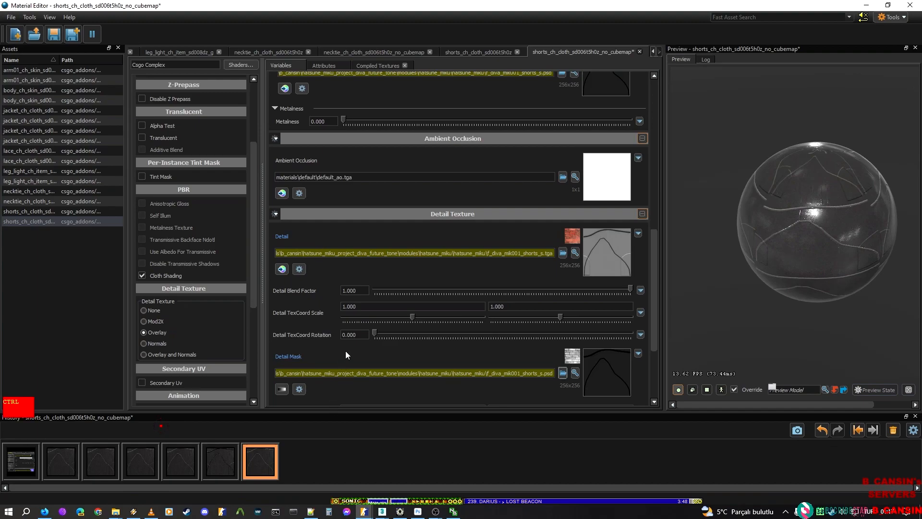
{"action": "key", "text": "ctrl+s"}
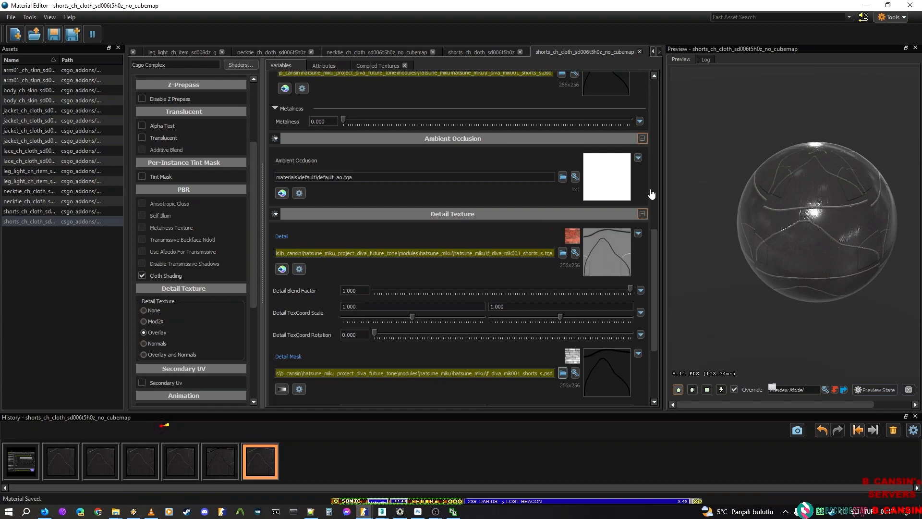
{"action": "scroll", "coordinate": [199, 263], "scroll_direction": "down", "scroll_amount": 3}
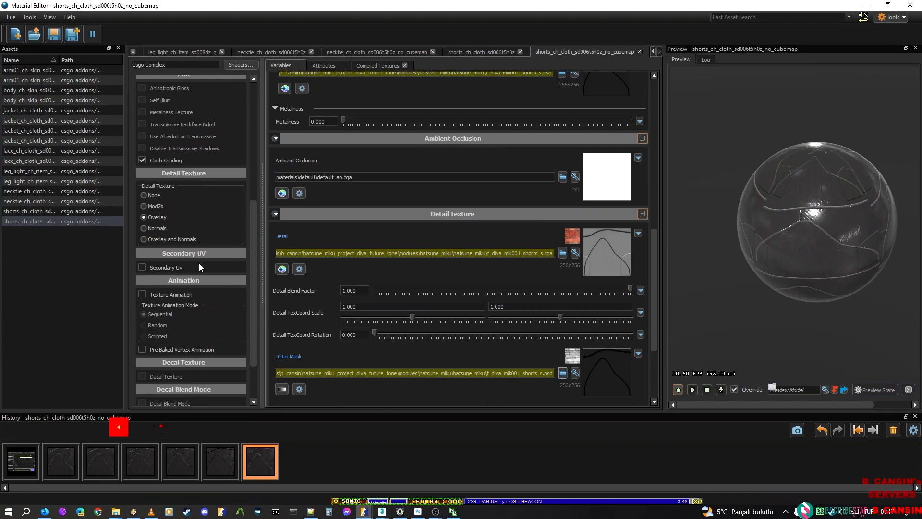
{"action": "scroll", "coordinate": [197, 267], "scroll_direction": "up", "scroll_amount": 4}
{"action": "scroll", "coordinate": [197, 266], "scroll_direction": "up", "scroll_amount": 3}
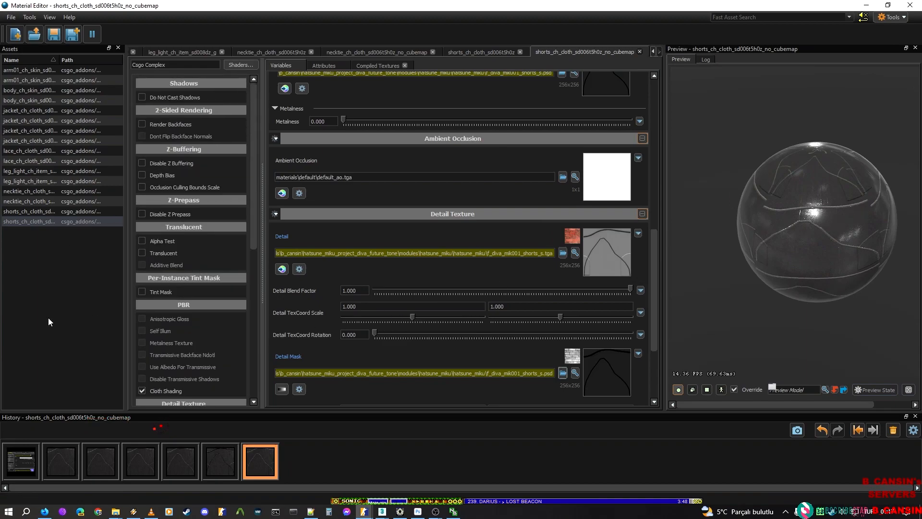
Step: In 3ds Max's Slate Material Editor, open the skirt material listed after the shorts material and copy its name skirt_ch_cloth_sd006t5h0z
{"action": "left_click", "coordinate": [383, 512]}
{"action": "left_click", "coordinate": [435, 466]}
{"action": "mouse_move", "coordinate": [381, 511]}
{"action": "left_click", "coordinate": [345, 482]}
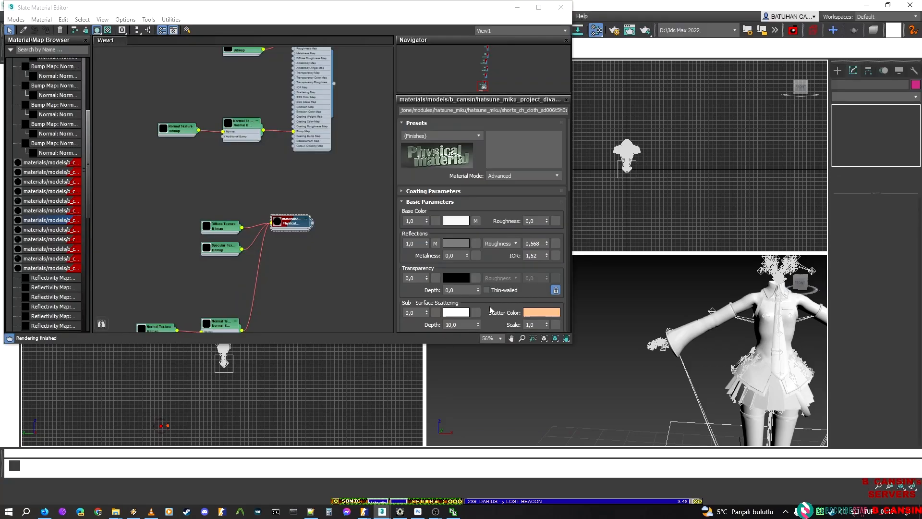
{"action": "middle_click_drag", "start_coordinate": [368, 324], "coordinate": [333, 251]}
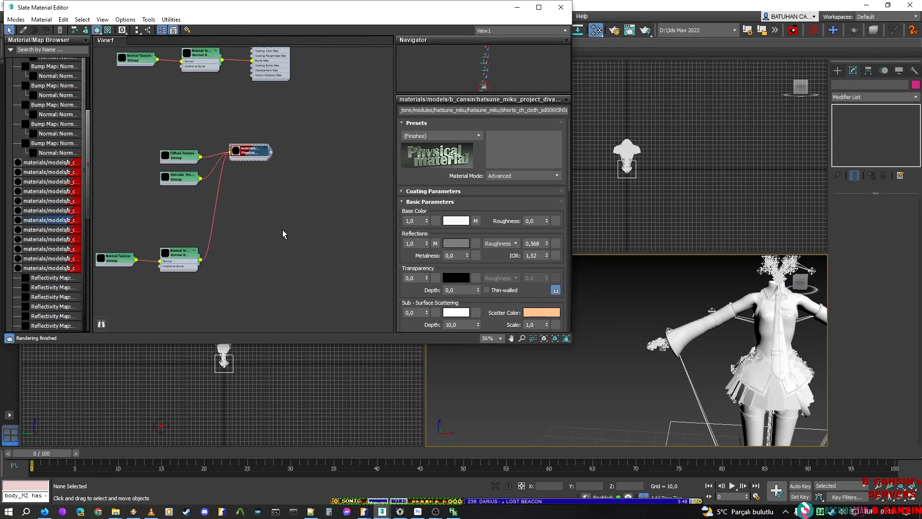
{"action": "scroll", "coordinate": [247, 155], "scroll_direction": "up", "scroll_amount": 2}
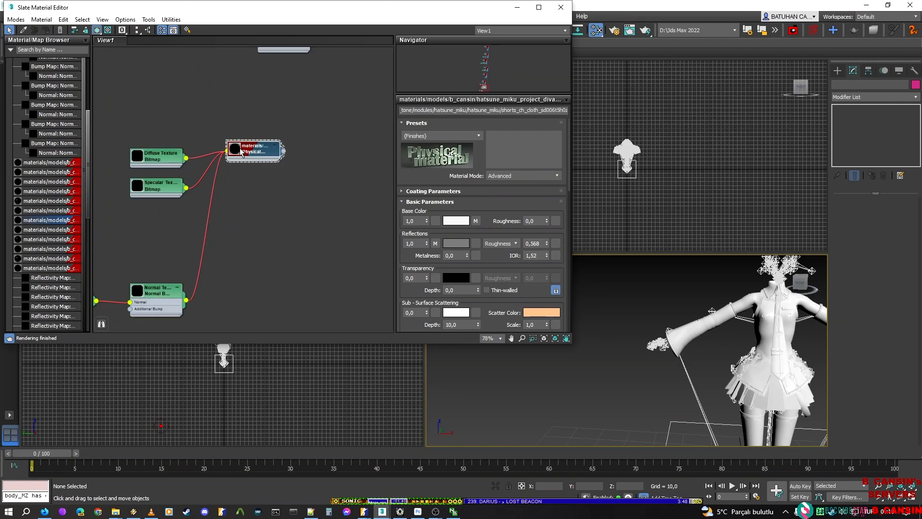
{"action": "double_click", "coordinate": [236, 149]}
{"action": "scroll", "coordinate": [256, 221], "scroll_direction": "down", "scroll_amount": 5}
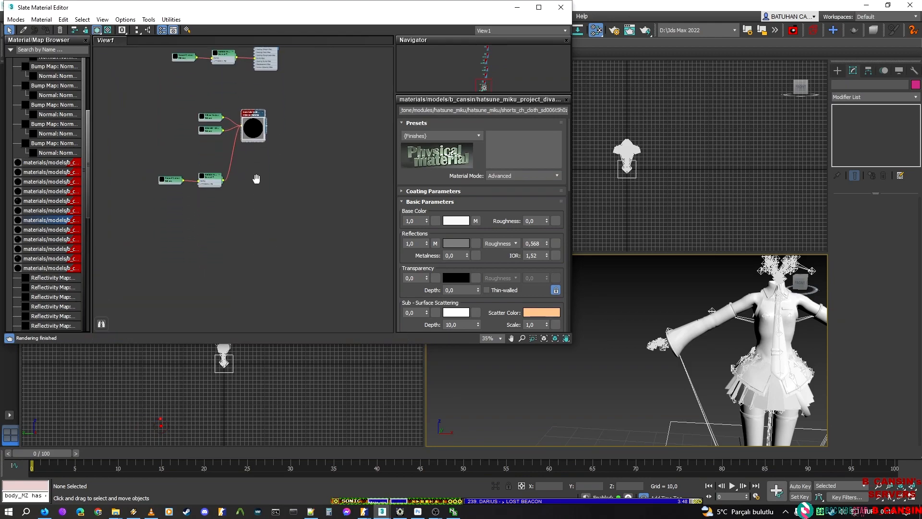
{"action": "middle_click_drag", "start_coordinate": [256, 186], "coordinate": [258, 76]}
{"action": "left_click", "coordinate": [52, 228]}
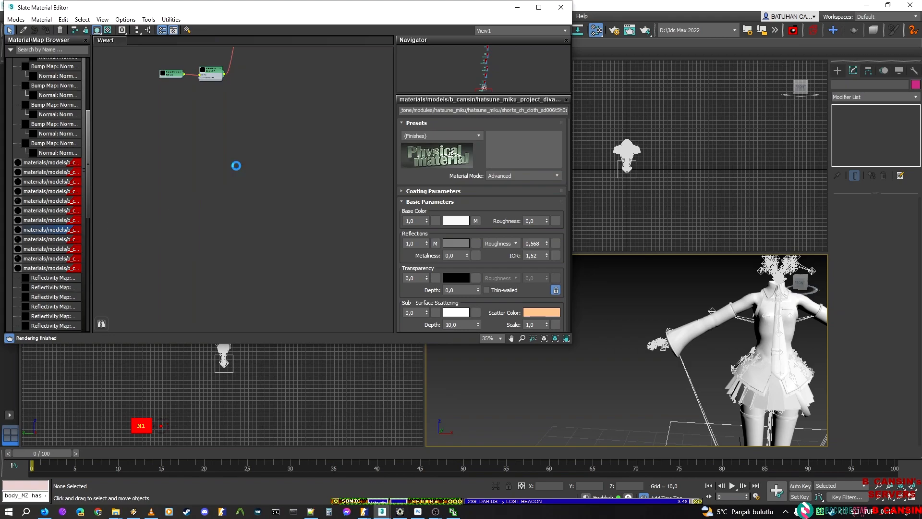
{"action": "left_click_drag", "start_coordinate": [237, 166], "coordinate": [237, 167]}
{"action": "left_click", "coordinate": [265, 205]}
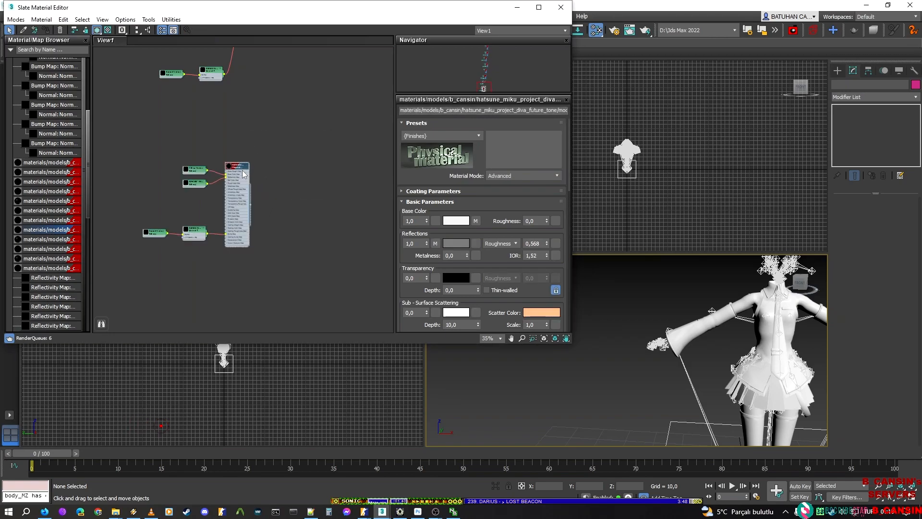
{"action": "left_click", "coordinate": [553, 110]}
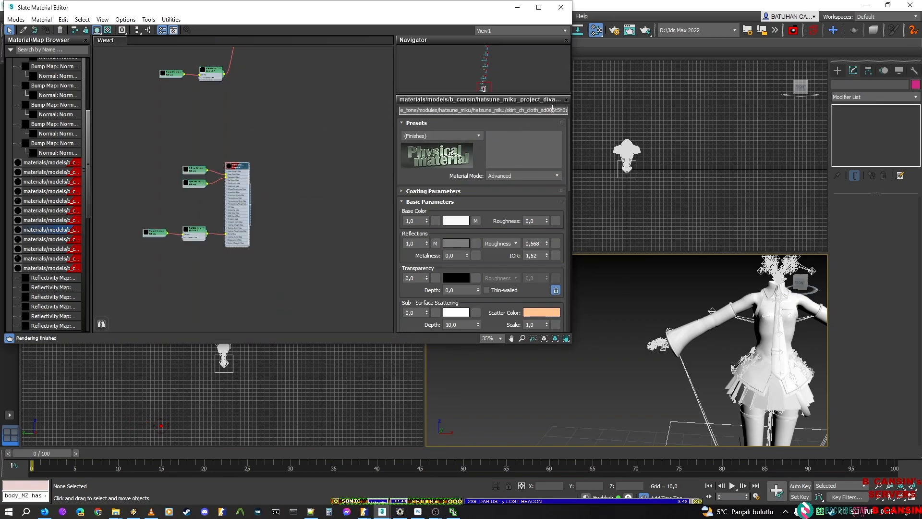
{"action": "left_click", "coordinate": [506, 110]}
{"action": "key", "text": "ctrl+c"}
Step: In Material Editor, create a new material with the Csgo Character shader and save it as skirt_ch_cloth_sd006t5h0z
{"action": "mouse_move", "coordinate": [364, 511]}
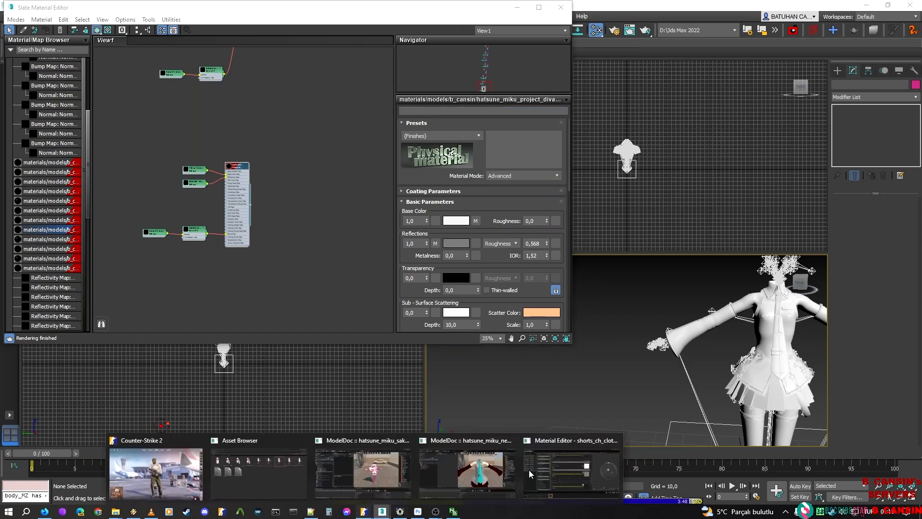
{"action": "left_click", "coordinate": [532, 468]}
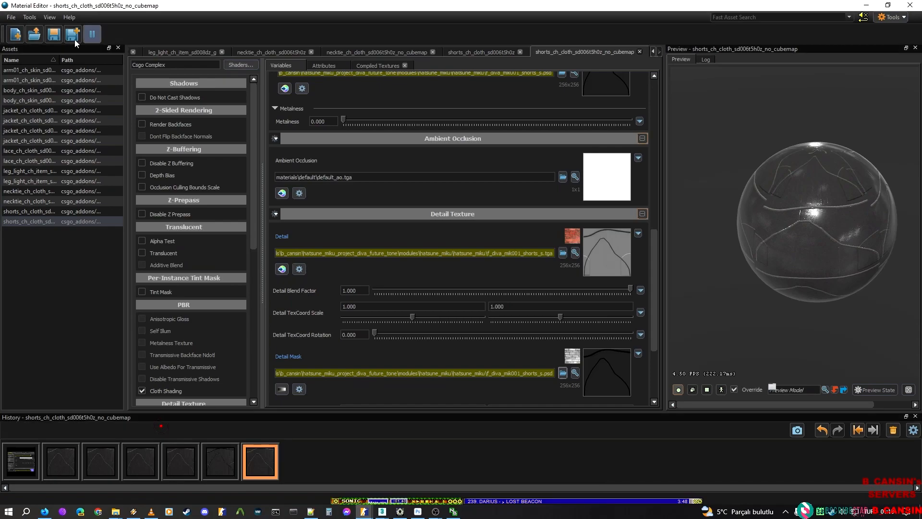
{"action": "left_click", "coordinate": [22, 34]}
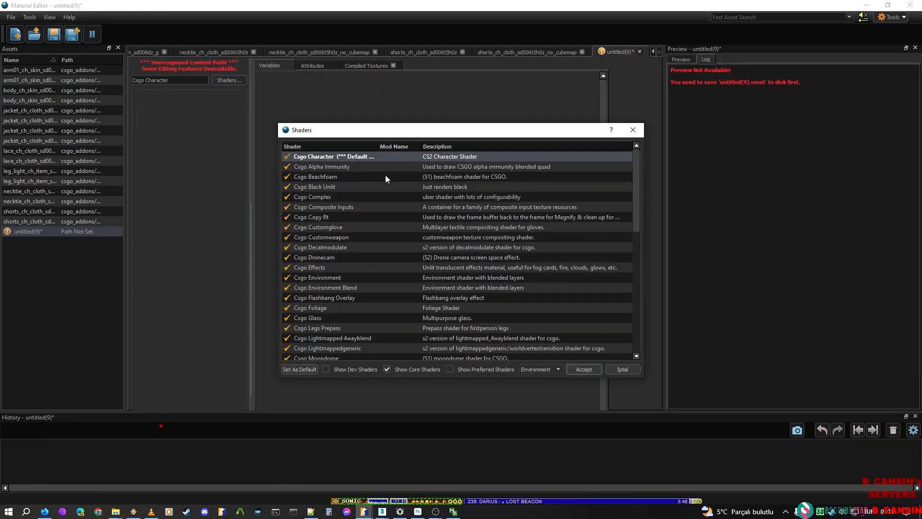
{"action": "left_click", "coordinate": [583, 369]}
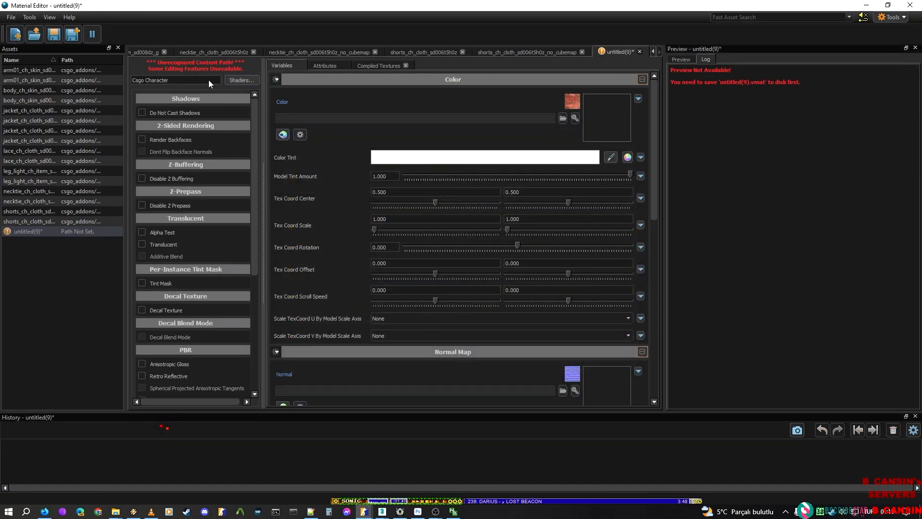
{"action": "left_click", "coordinate": [239, 80]}
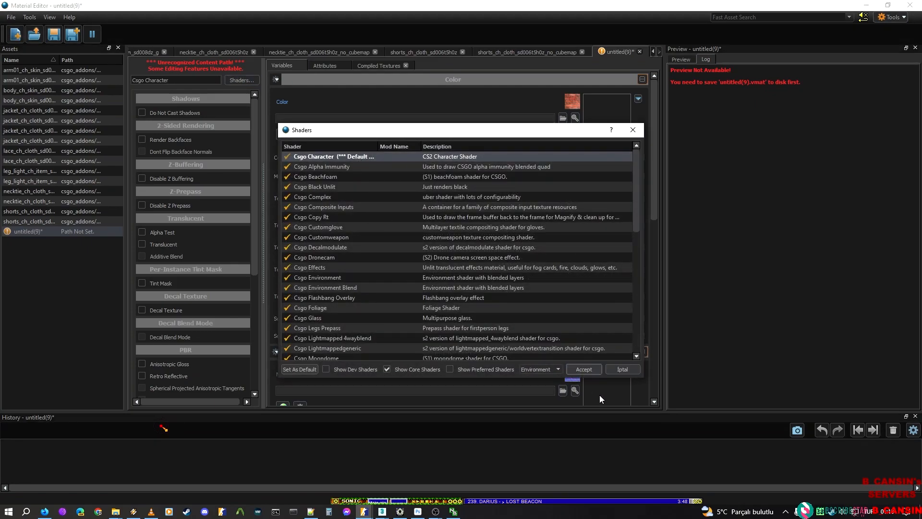
{"action": "left_click", "coordinate": [622, 370]}
{"action": "key", "text": "ctrl+s"}
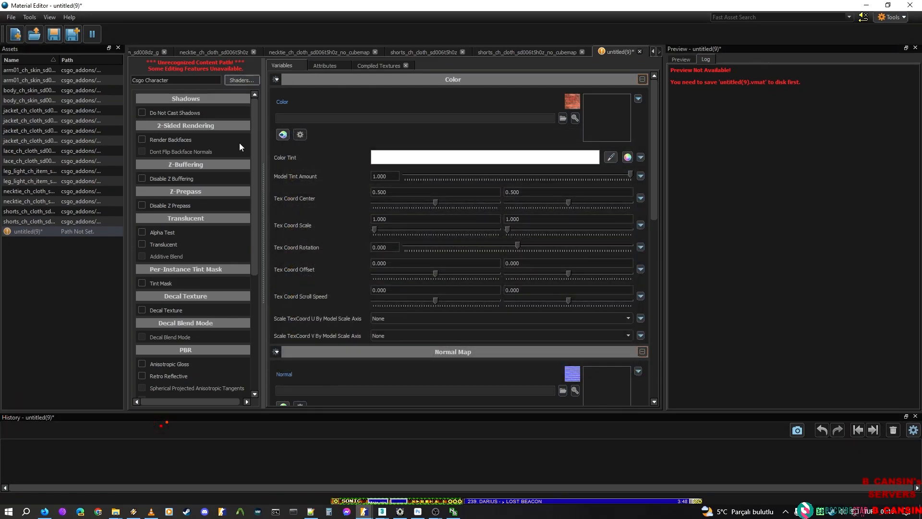
{"action": "key", "text": "ctrl+v"}
{"action": "left_click", "coordinate": [364, 225]}
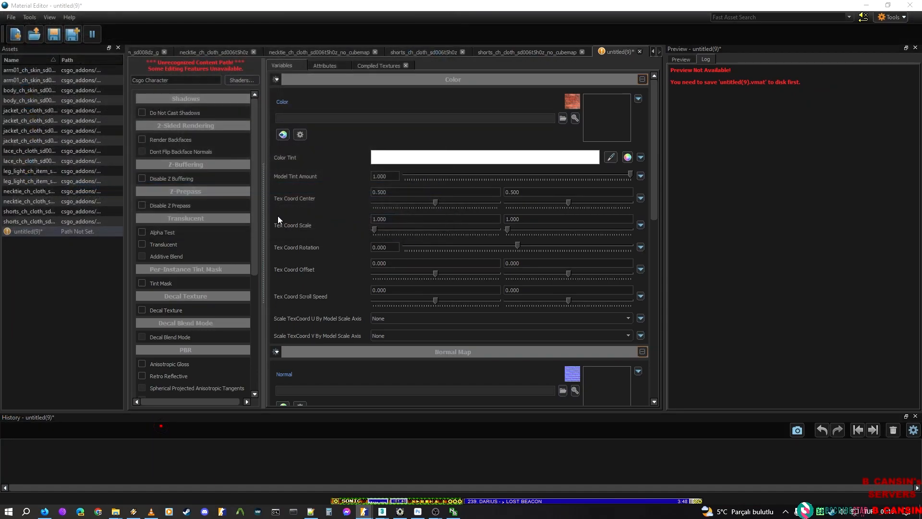
Step: Assign F_DIVA_MIK001_SKIRT.tga as the Color texture of the skirt material
{"action": "left_click", "coordinate": [564, 119]}
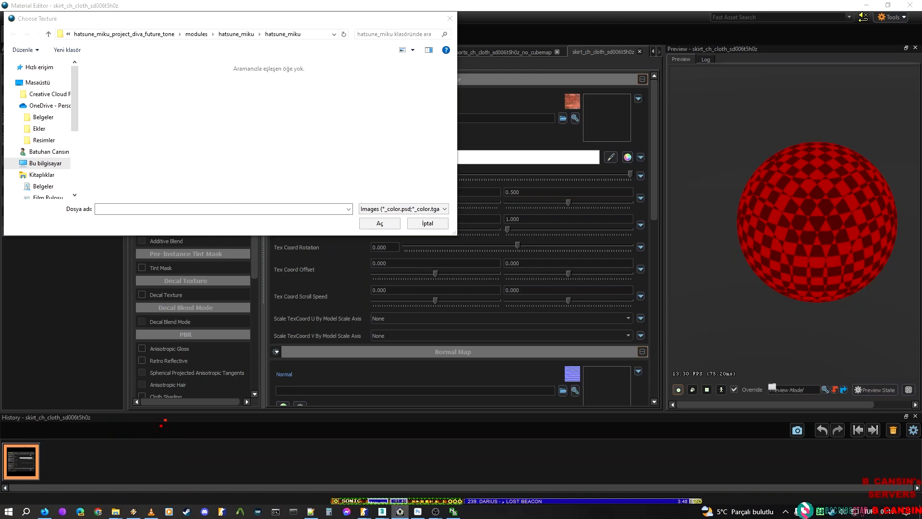
{"action": "left_click", "coordinate": [207, 209]}
{"action": "key", "text": "ctrl+v"}
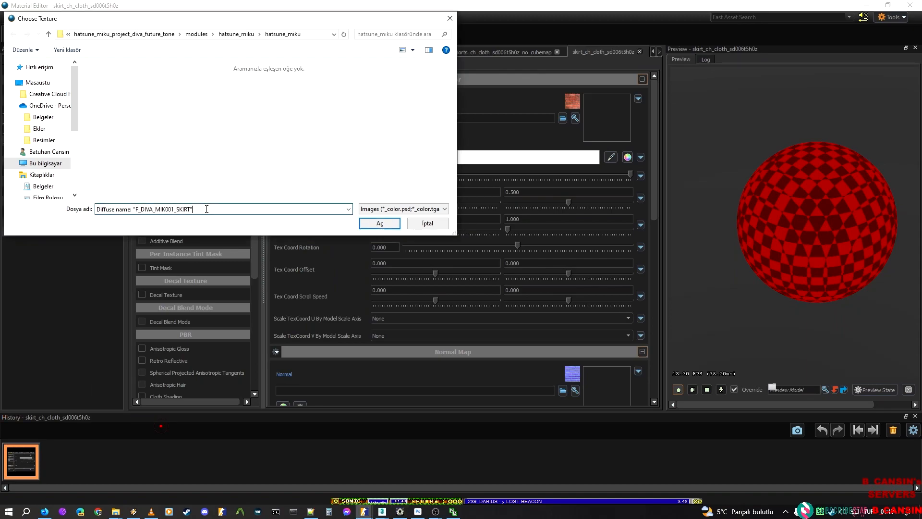
{"action": "left_click_drag", "start_coordinate": [134, 209], "coordinate": [96, 209]}
{"action": "key", "text": "BackSpace"}
{"action": "key", "text": "ctrl+a"}
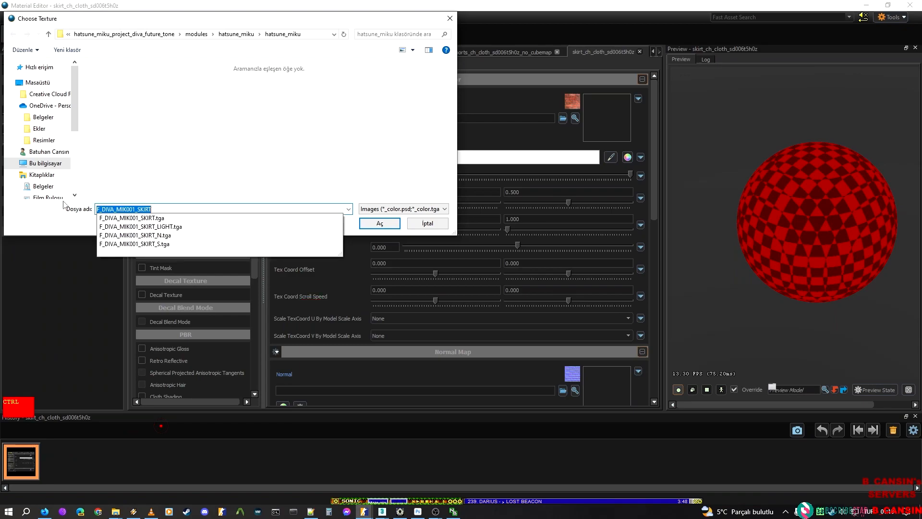
{"action": "key", "text": "Down"}
{"action": "key", "text": "Return"}
{"action": "key", "text": "Return"}
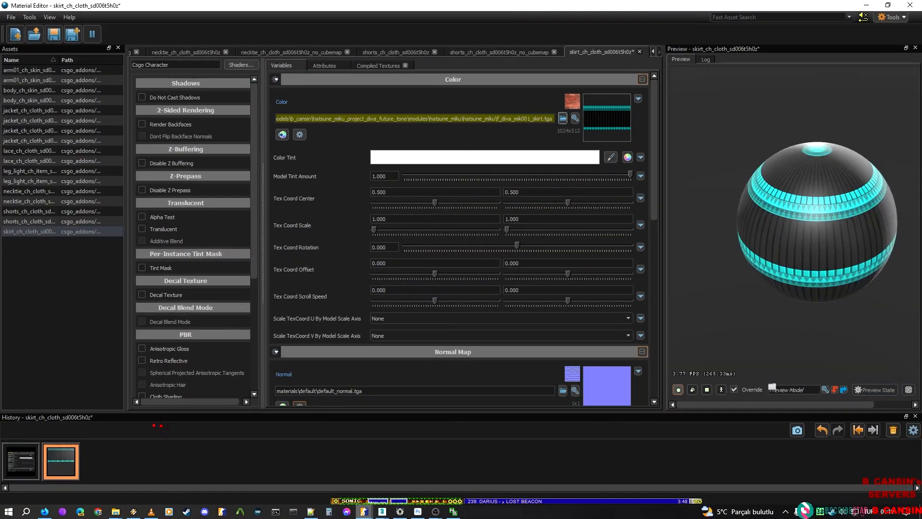
Step: Switch to ModelDoc and examine the skirt area of the Hatsune Miku model up close
{"action": "mouse_move", "coordinate": [364, 511]}
{"action": "mouse_move", "coordinate": [500, 470]}
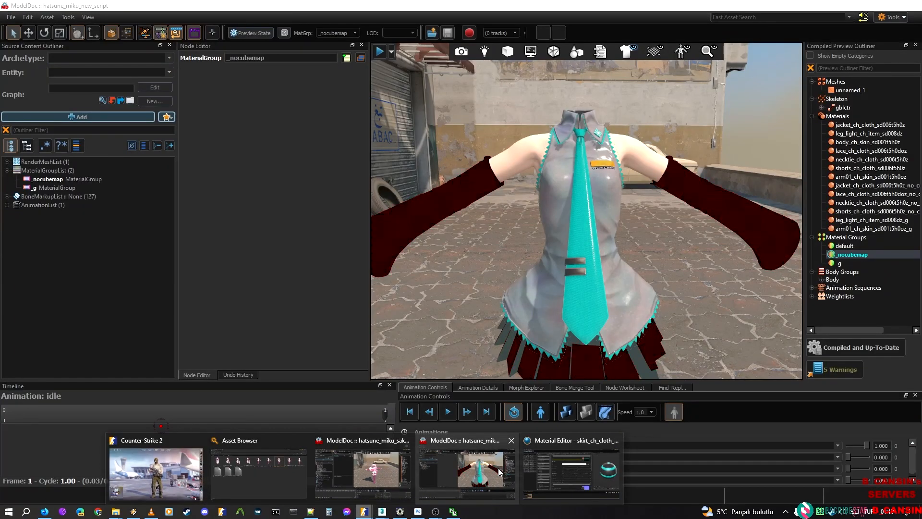
{"action": "left_click", "coordinate": [499, 471]}
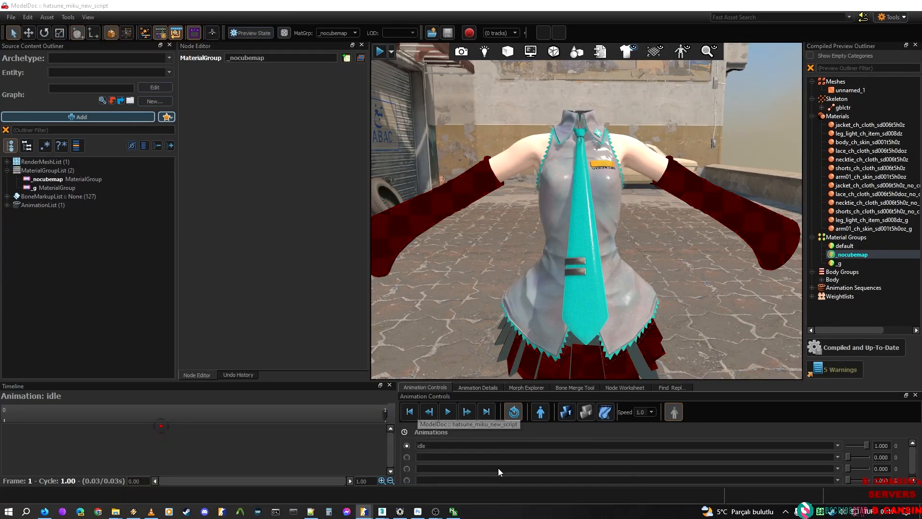
{"action": "right_click_drag", "start_coordinate": [797, 306], "coordinate": [773, 375]}
{"action": "mouse_move", "coordinate": [607, 275]}
{"action": "right_mouse_down"}
{"action": "mouse_move", "coordinate": [607, 327]}
{"action": "mouse_move", "coordinate": [607, 275]}
{"action": "right_mouse_up"}
{"action": "key", "text": "w"}
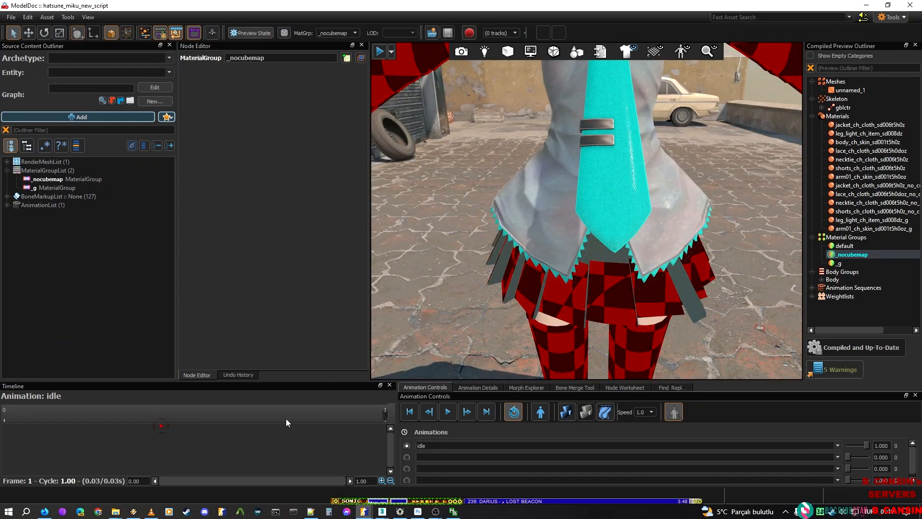
Step: In Material Editor, assign F_DIVA_MIK001_SKIRT_N.tga as the skirt material's Normal texture and enable Anisotropic Gloss and Cloth Shading
{"action": "mouse_move", "coordinate": [364, 510]}
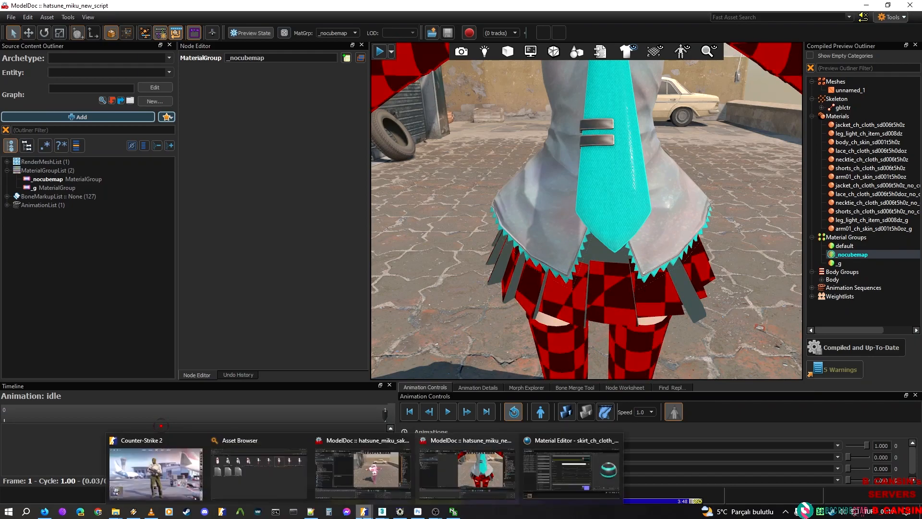
{"action": "left_click", "coordinate": [584, 461]}
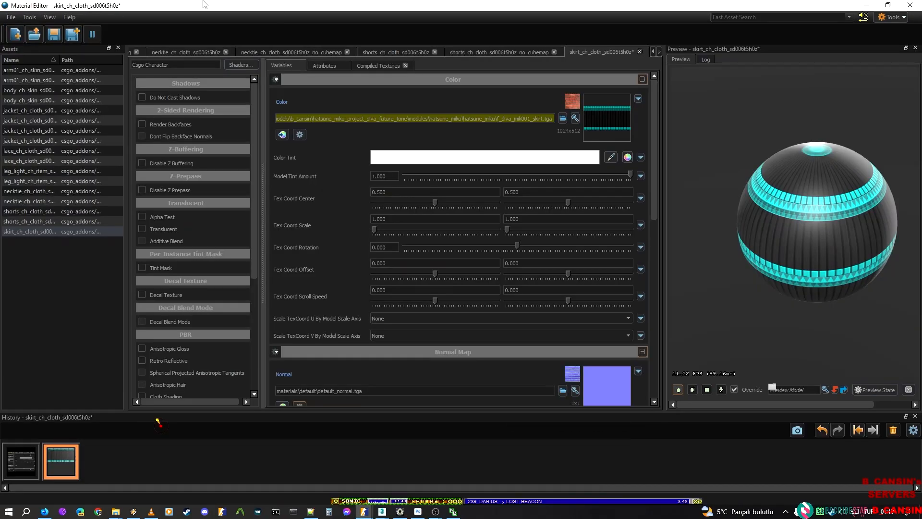
{"action": "scroll", "coordinate": [497, 296], "scroll_direction": "down", "scroll_amount": 3}
{"action": "left_click", "coordinate": [562, 276]}
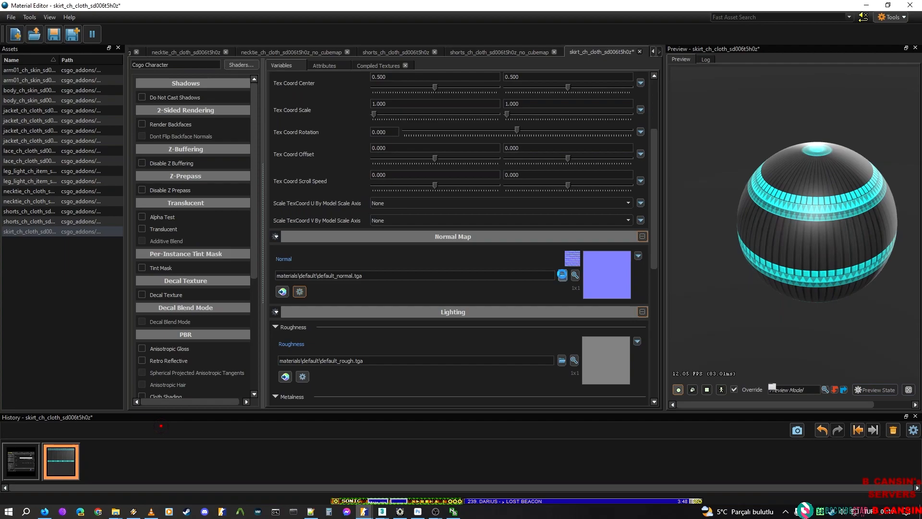
{"action": "key", "text": "ctrl+v"}
{"action": "key", "text": "Down"}
{"action": "key", "text": "Down"}
{"action": "key", "text": "Down"}
{"action": "key", "text": "Return"}
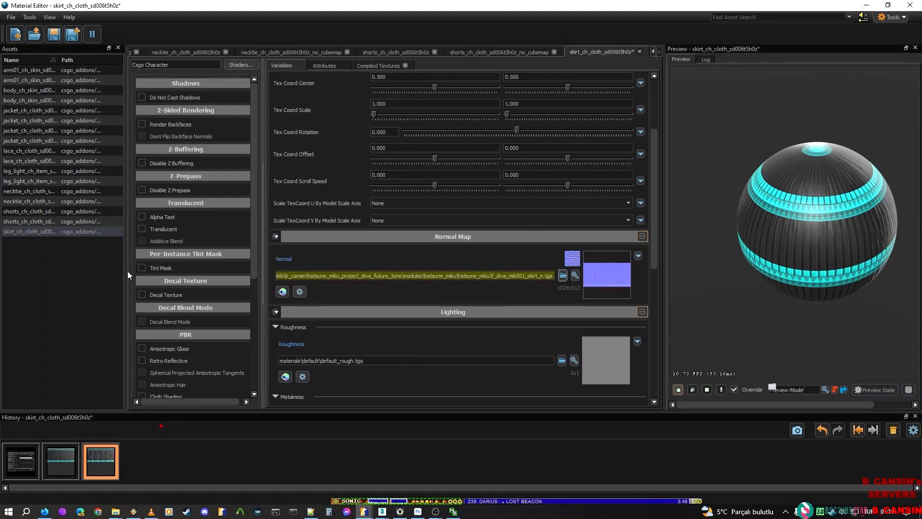
{"action": "scroll", "coordinate": [195, 262], "scroll_direction": "down", "scroll_amount": 5}
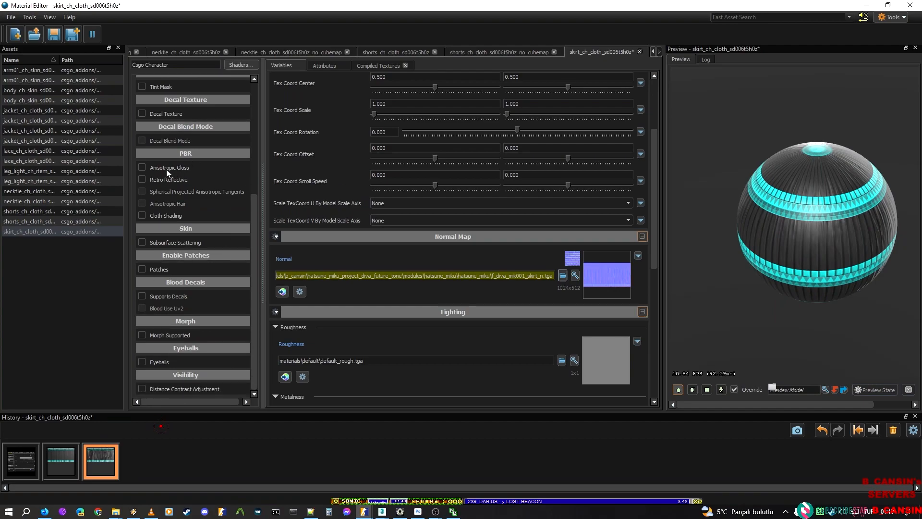
{"action": "left_click", "coordinate": [162, 214]}
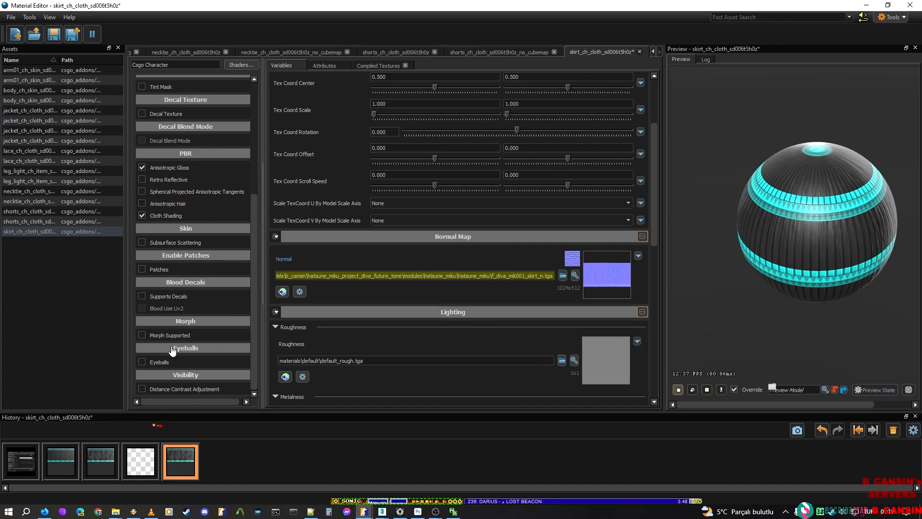
Step: Open F_DIVA_MIK001_SKIRT_S.tga from the hatsune_miku materials folder in Photoshop
{"action": "mouse_move", "coordinate": [115, 512]}
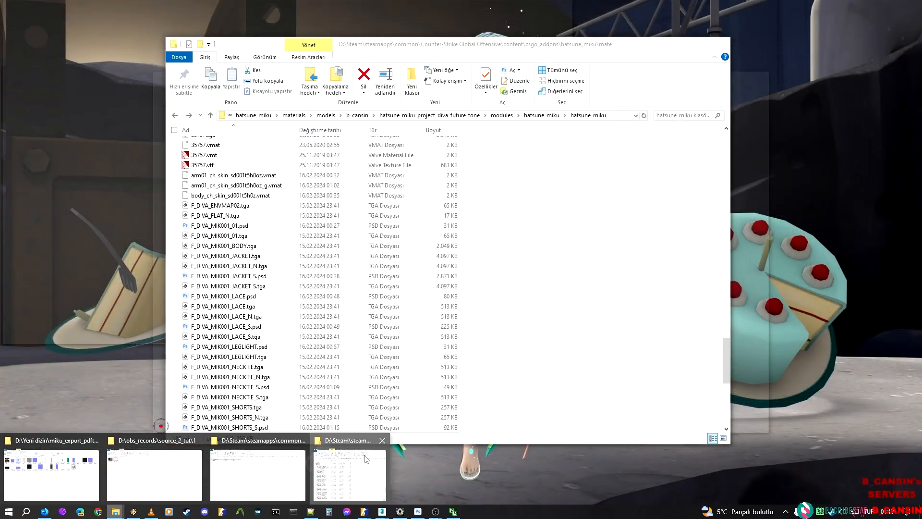
{"action": "left_click", "coordinate": [365, 458]}
{"action": "left_click", "coordinate": [230, 427]}
{"action": "scroll", "coordinate": [257, 296], "scroll_direction": "down", "scroll_amount": 6}
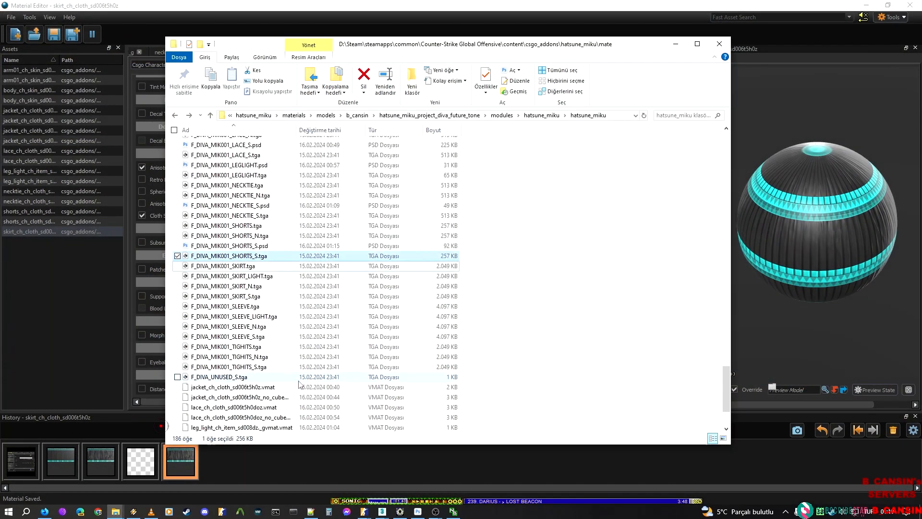
{"action": "left_click", "coordinate": [257, 296]}
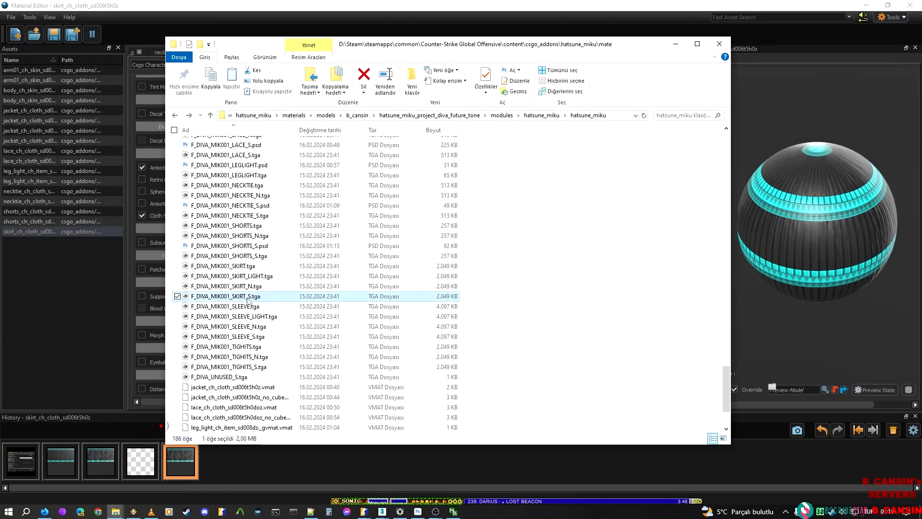
{"action": "left_click_drag", "start_coordinate": [237, 300], "coordinate": [696, 21]}
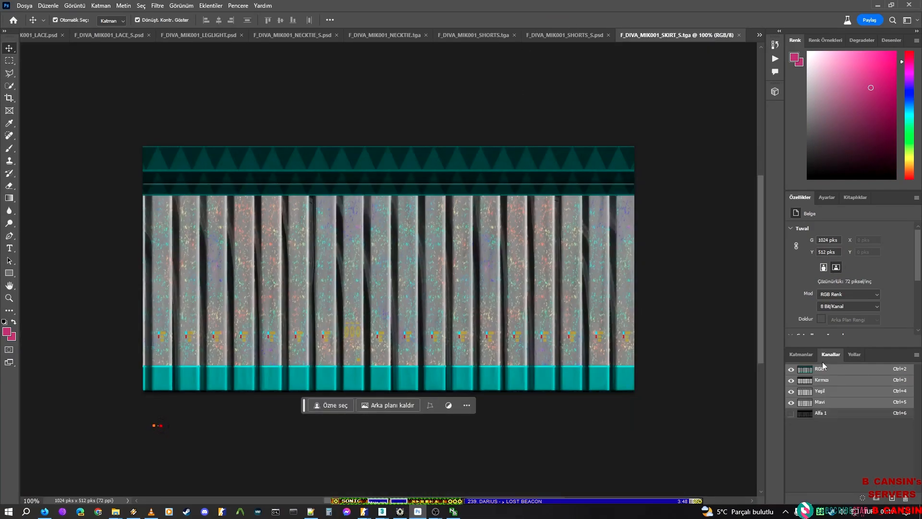
Step: Delete the RGB channels so only Alfa 1 remains, and save the image as F_DIVA_MIK001_SKIRT_S.psd
{"action": "right_click", "coordinate": [823, 371]}
{"action": "left_click", "coordinate": [847, 383]}
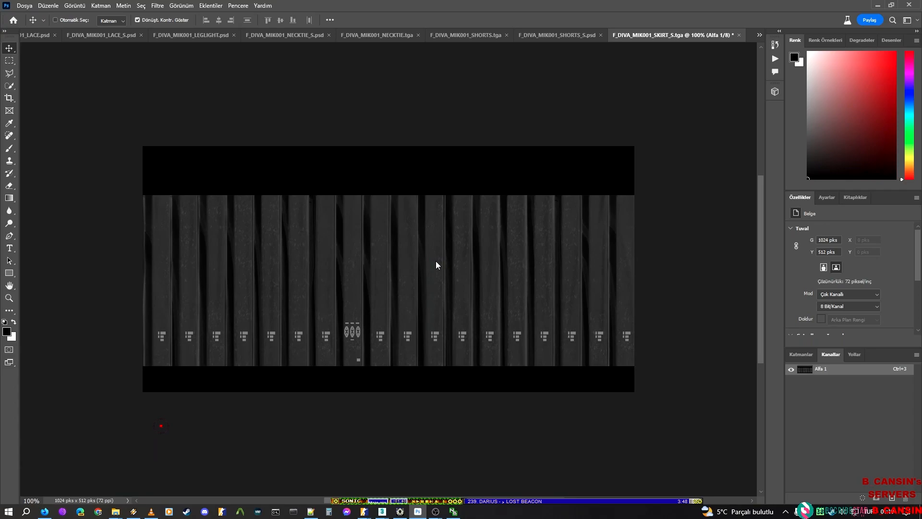
{"action": "key", "text": "ctrl+shift+s"}
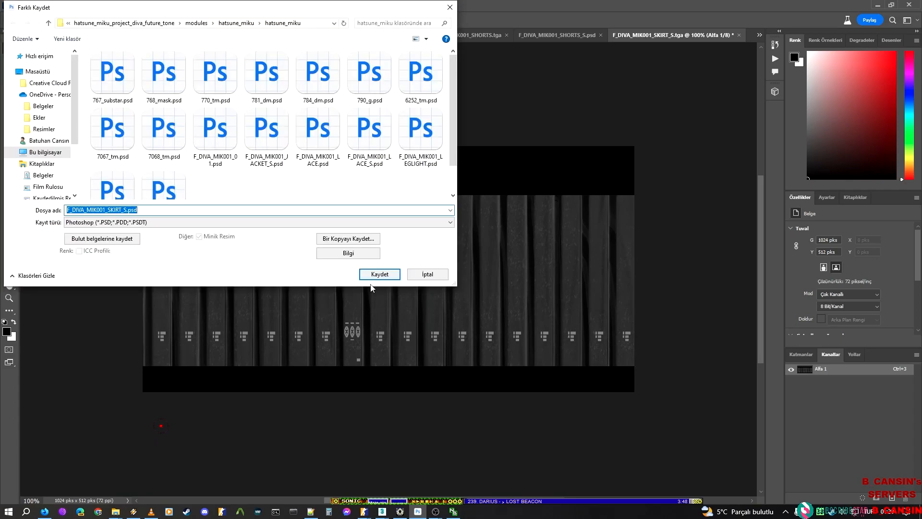
{"action": "left_click", "coordinate": [374, 278]}
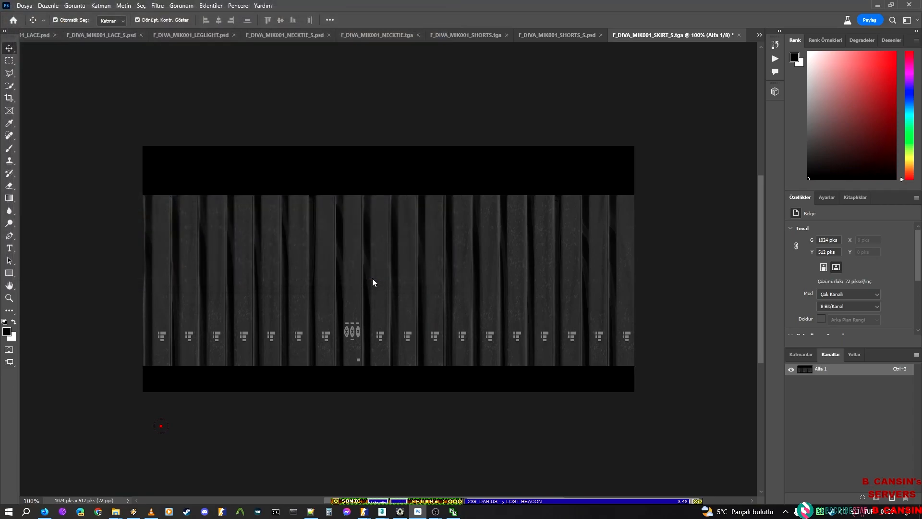
Step: Convert the skirt specular image to grayscale and from there to RGB color mode, and save the PSD
{"action": "left_click", "coordinate": [101, 6]}
{"action": "mouse_move", "coordinate": [75, 6]}
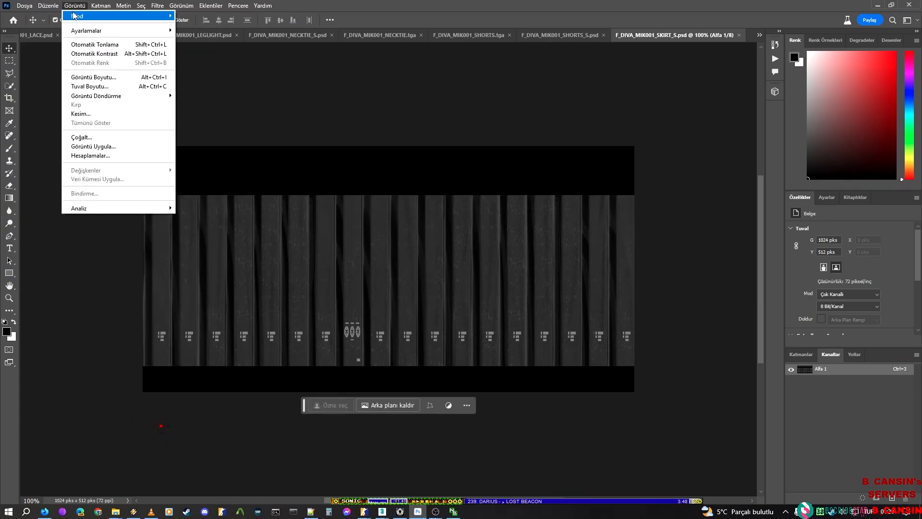
{"action": "left_click", "coordinate": [194, 27]}
{"action": "left_click", "coordinate": [75, 6]}
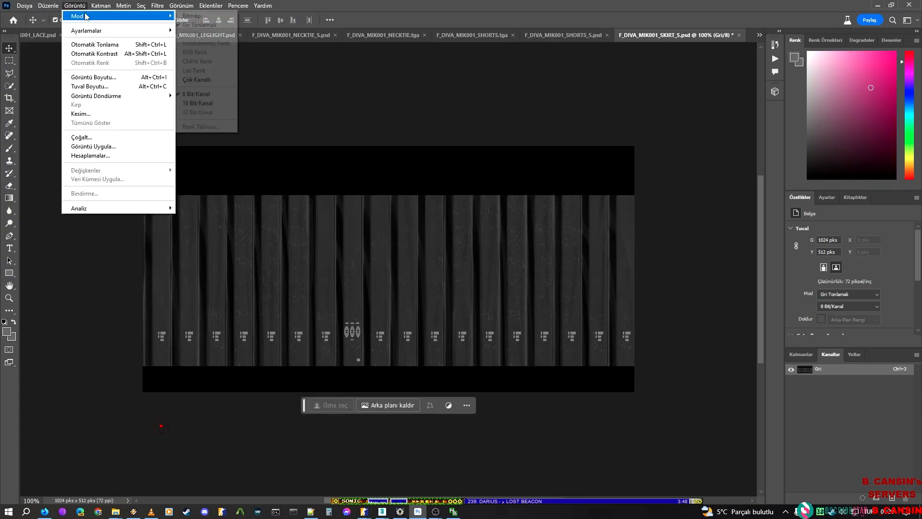
{"action": "left_click", "coordinate": [75, 6]}
{"action": "left_click", "coordinate": [74, 5]}
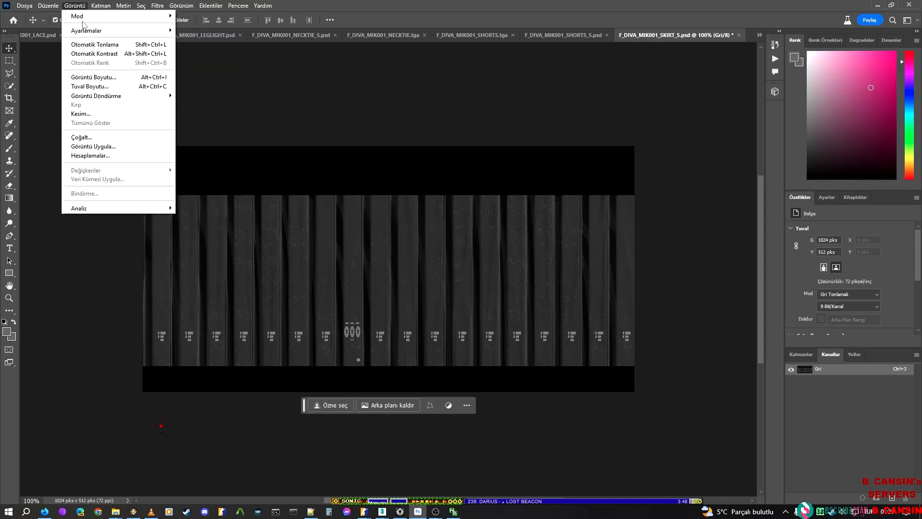
{"action": "mouse_move", "coordinate": [89, 19]}
{"action": "left_click", "coordinate": [198, 52]}
{"action": "key", "text": "ctrl+s"}
Step: Switch to Material Editor, assign F_DIVA_MIK001_SKIRT_S.psd as the skirt material's Roughness texture, and save the material
{"action": "left_click", "coordinate": [873, 3]}
{"action": "left_click", "coordinate": [598, 3]}
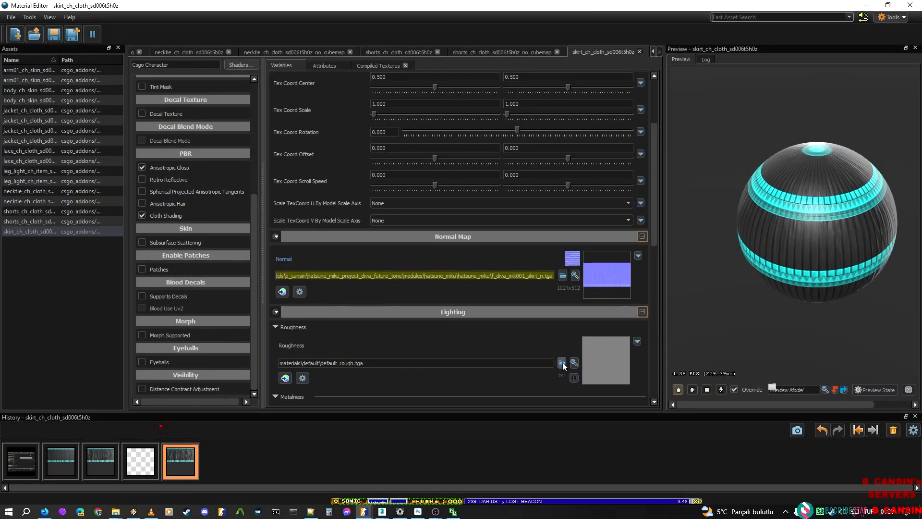
{"action": "left_click", "coordinate": [562, 363]}
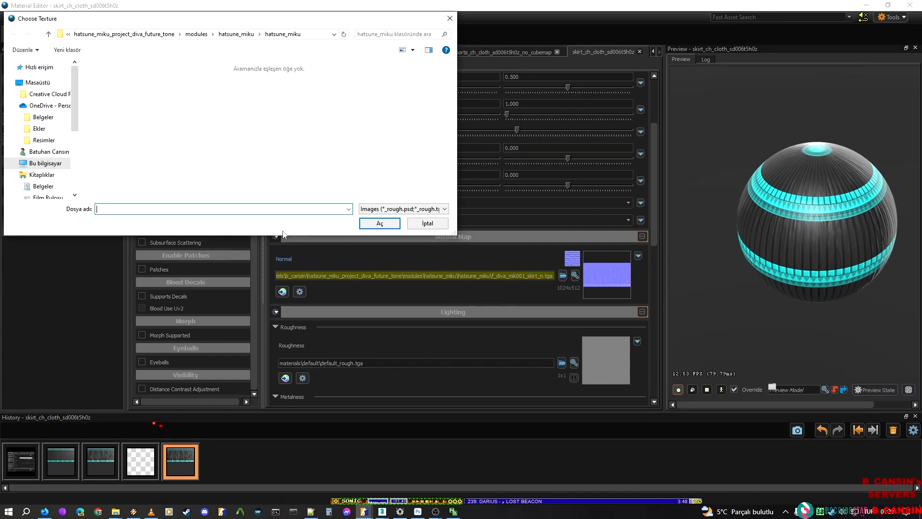
{"action": "type", "text": "F_DIVA_MIK001_SKIRT"}
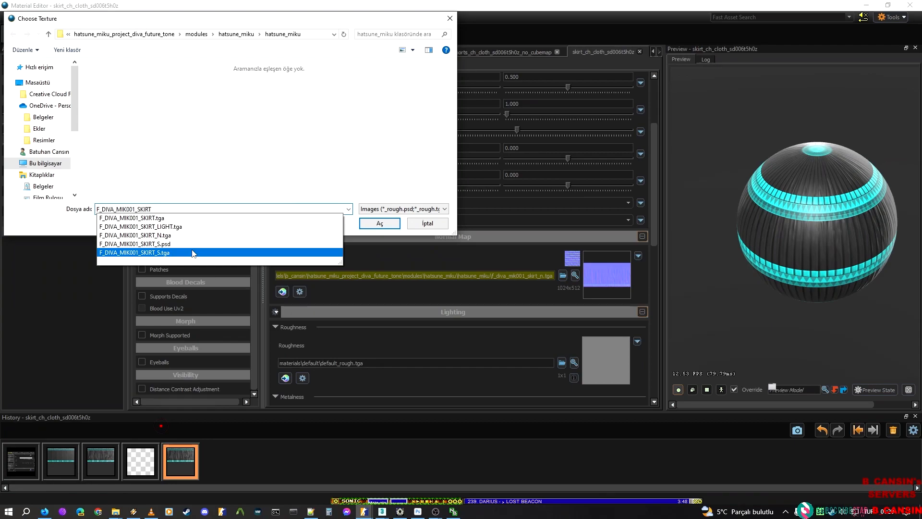
{"action": "left_click", "coordinate": [195, 244]}
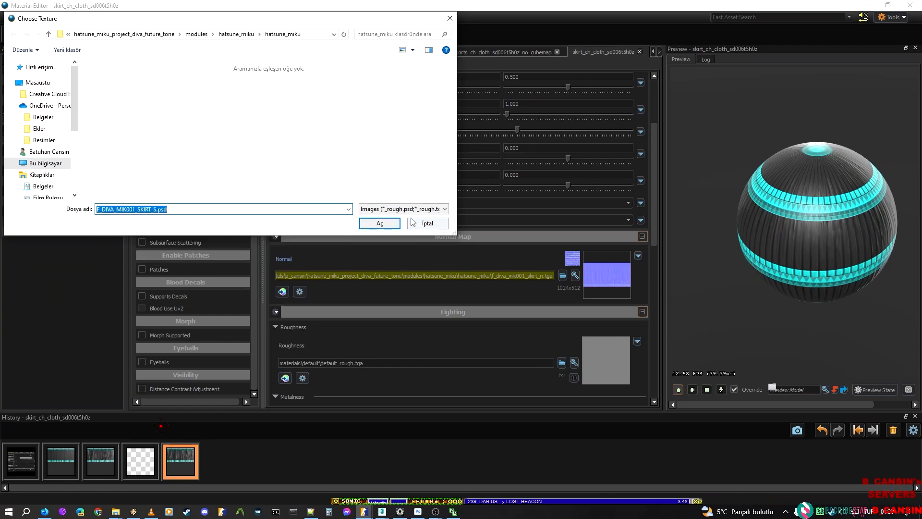
{"action": "left_click", "coordinate": [373, 223]}
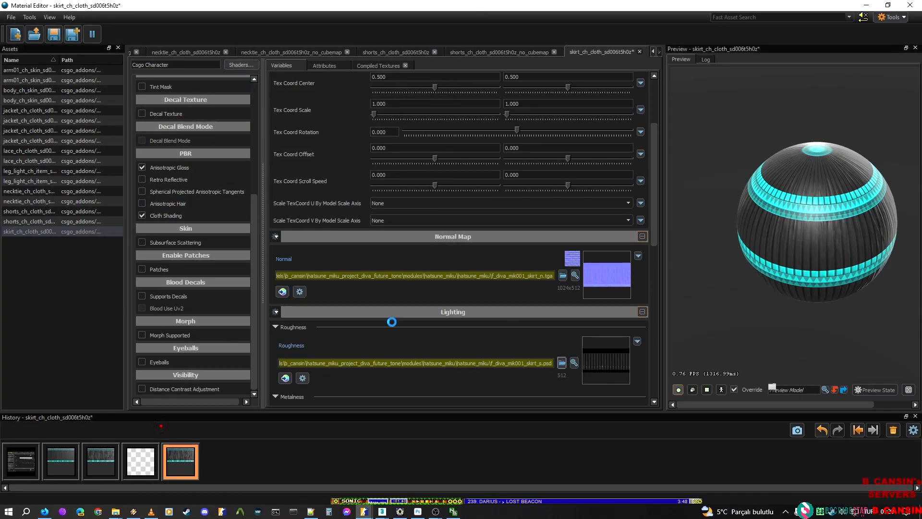
{"action": "key", "text": "ctrl+s"}
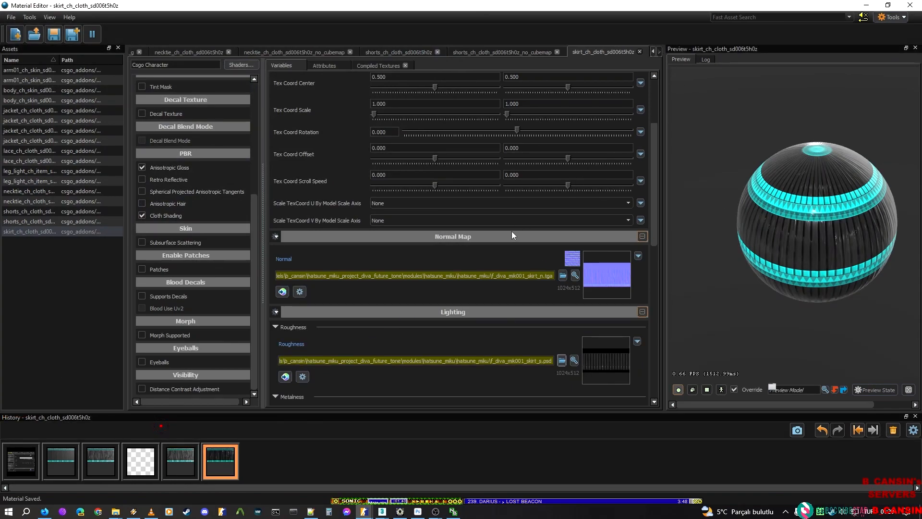
Step: Save a copy of the skirt material as skirt_ch_cloth_sd006t5h0z_no_cubemap.vmat
{"action": "scroll", "coordinate": [528, 283], "scroll_direction": "down", "scroll_amount": 3}
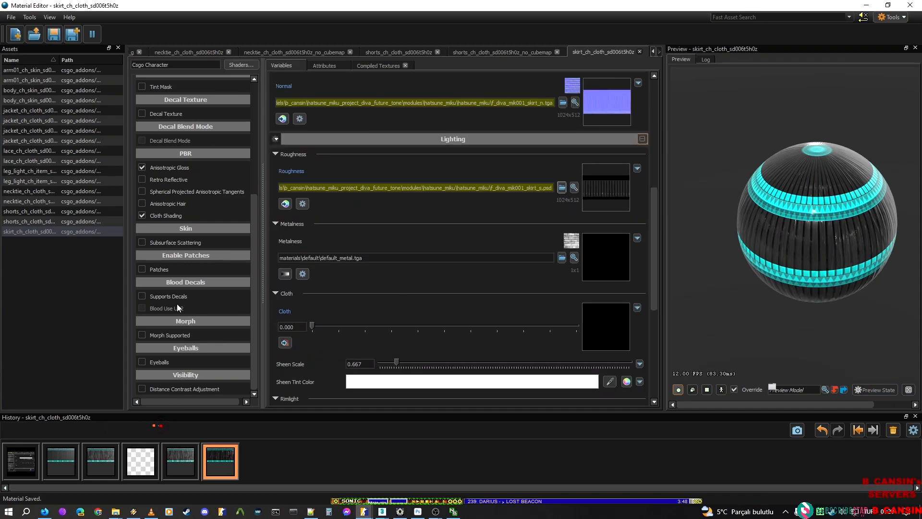
{"action": "scroll", "coordinate": [184, 296], "scroll_direction": "up", "scroll_amount": 3}
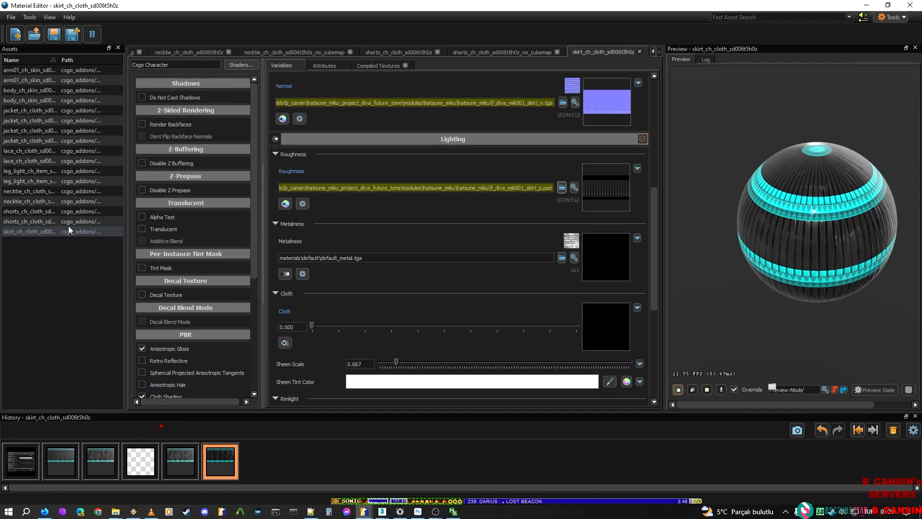
{"action": "right_click", "coordinate": [42, 229]}
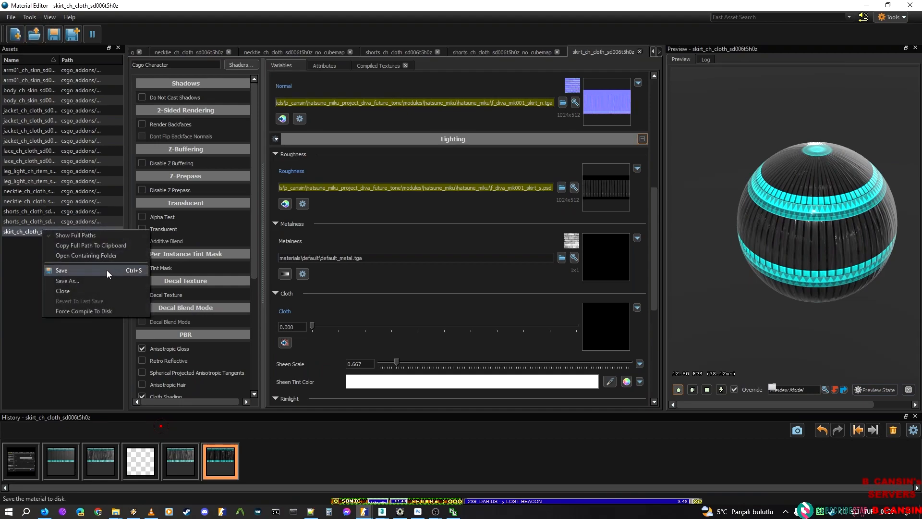
{"action": "left_click", "coordinate": [97, 284]}
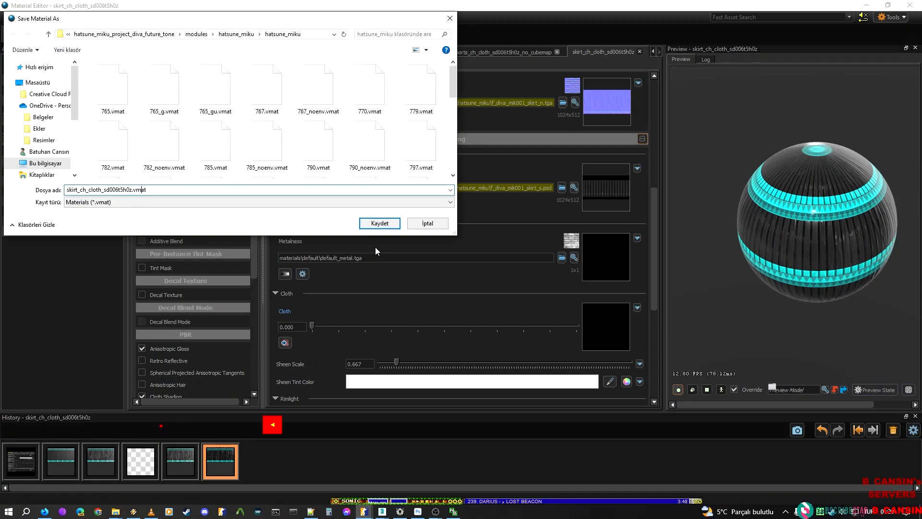
{"action": "type", "text": "_no_"}
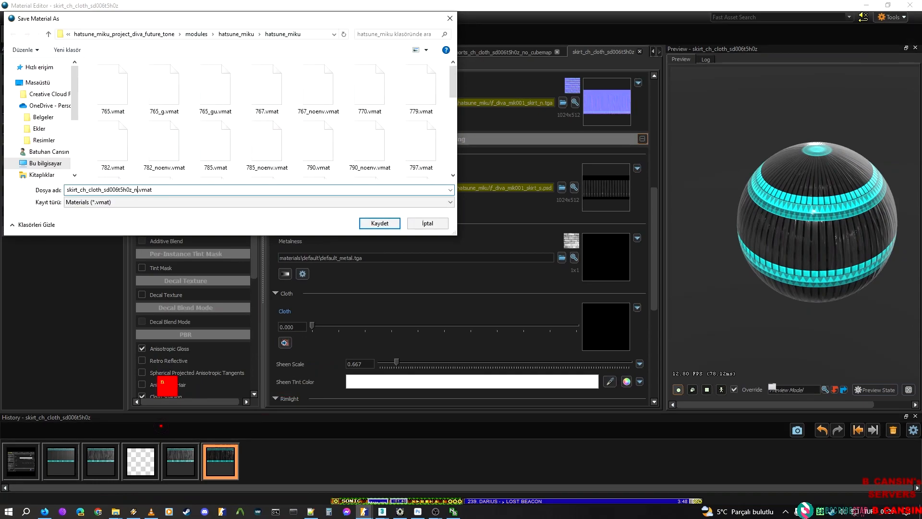
{"action": "type", "text": "cu"}
{"action": "key", "text": "BackSpace"}
{"action": "key", "text": "BackSpace"}
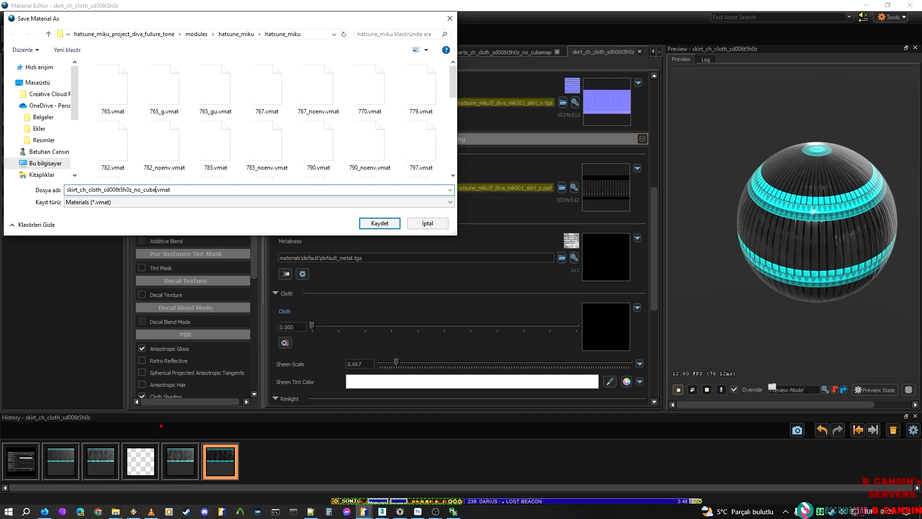
{"action": "type", "text": "map"}
{"action": "key", "text": "Return"}
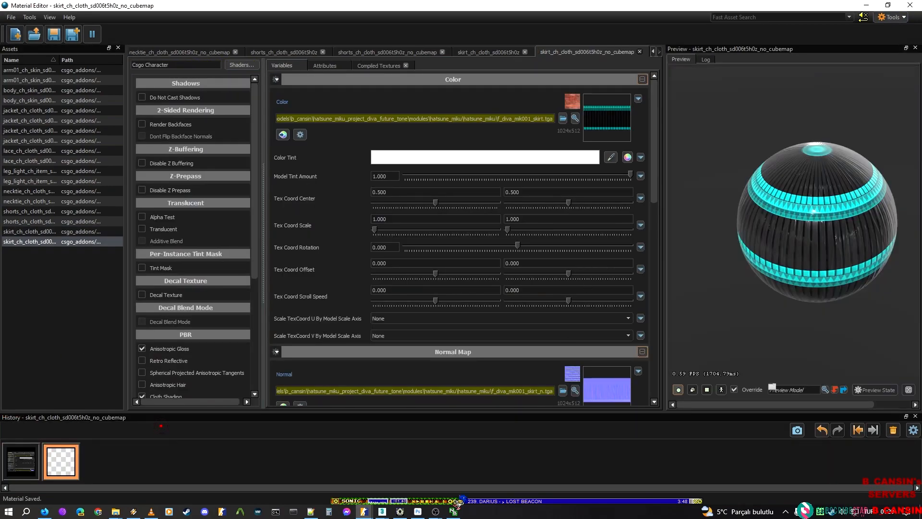
Step: In ModelDoc, set the _nocubemap group's skirt replacement to skirt_ch_cloth_sd006t5h0z_no_cubemap.vmat and recompile the model
{"action": "mouse_move", "coordinate": [455, 509]}
{"action": "left_click", "coordinate": [417, 480]}
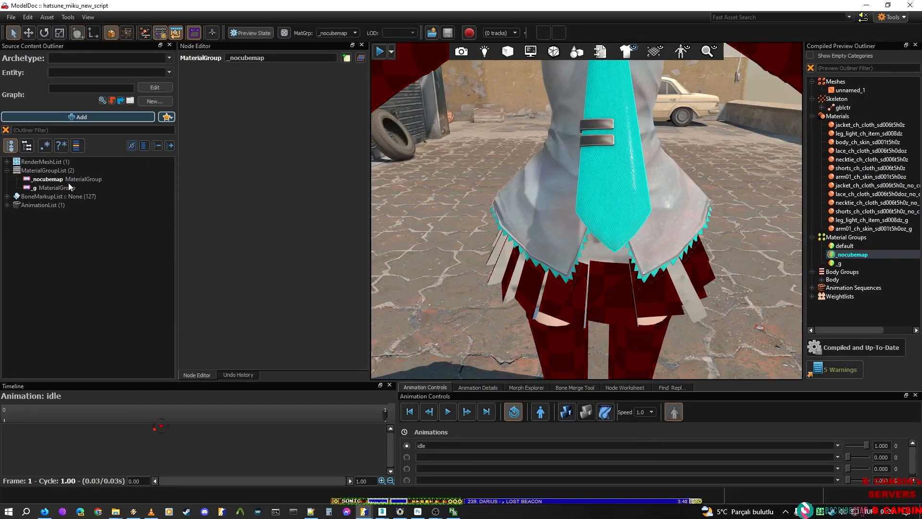
{"action": "left_click", "coordinate": [66, 182]}
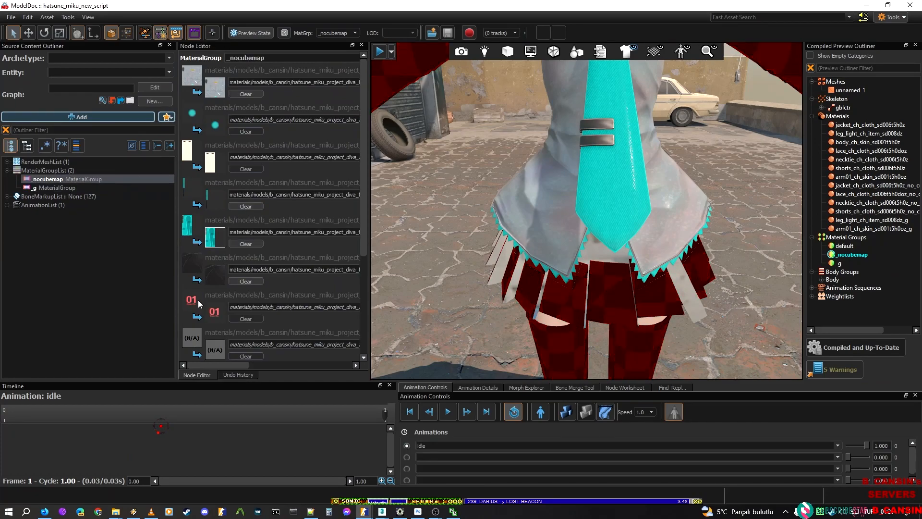
{"action": "scroll", "coordinate": [209, 287], "scroll_direction": "down", "scroll_amount": 4}
{"action": "left_click_drag", "start_coordinate": [242, 363], "coordinate": [327, 342]}
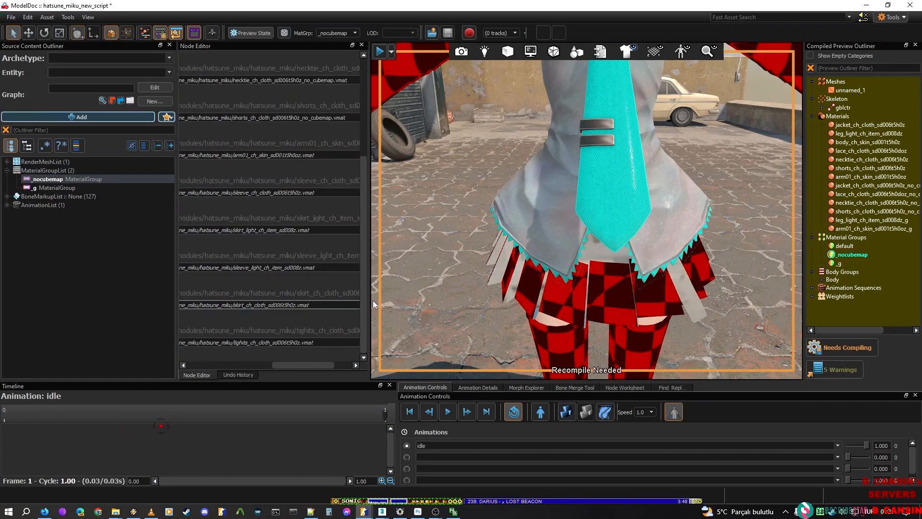
{"action": "type", "text": "_no_cubemap"}
{"action": "left_click", "coordinate": [846, 347]}
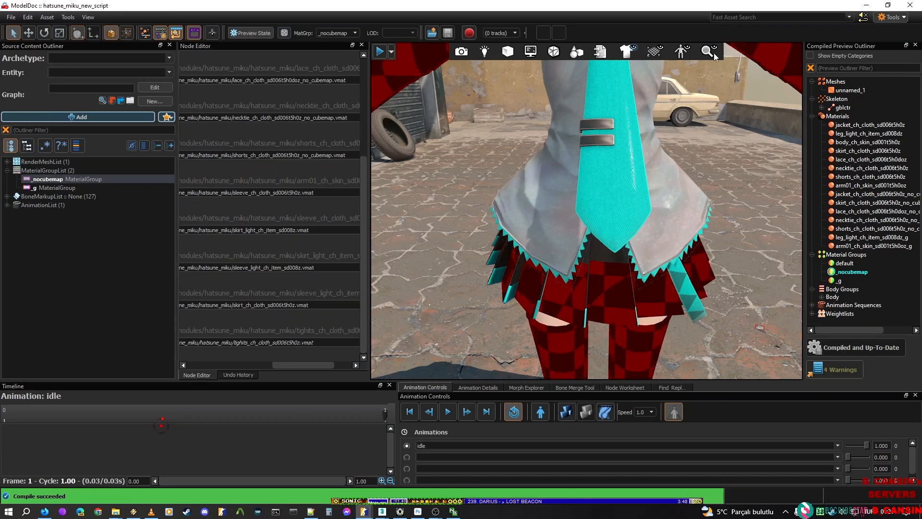
Step: Switch to Material Editor and change the skirt no_cubemap material's shader to Csgo Complex with the Overlay detail texture mode
{"action": "key", "text": "alt+Tab"}
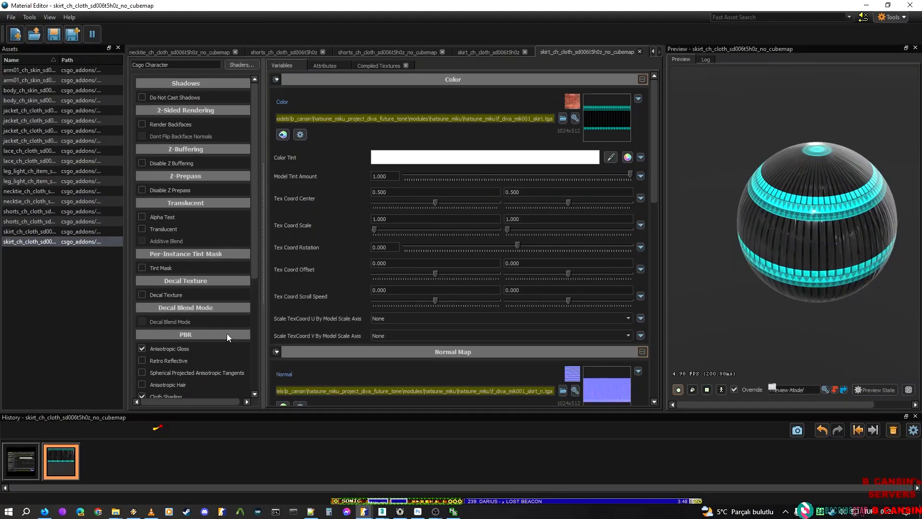
{"action": "scroll", "coordinate": [201, 294], "scroll_direction": "down", "scroll_amount": 4}
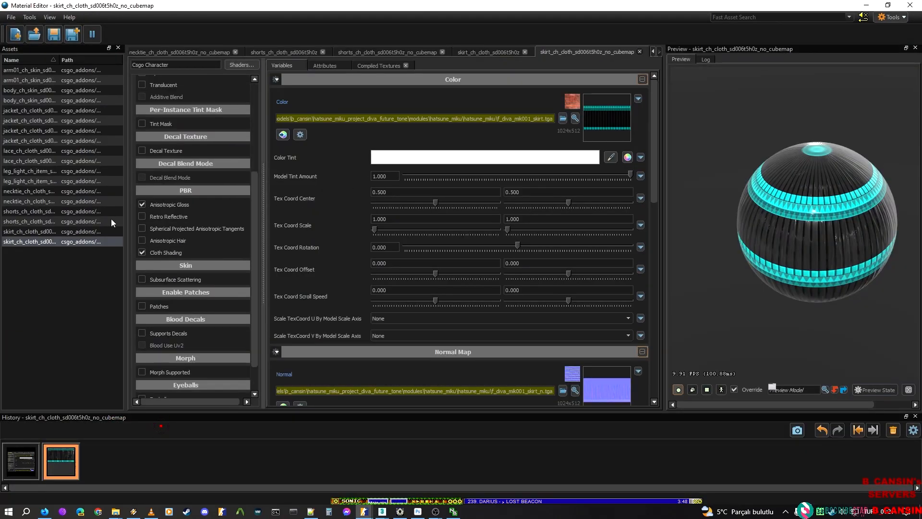
{"action": "left_click", "coordinate": [239, 64]}
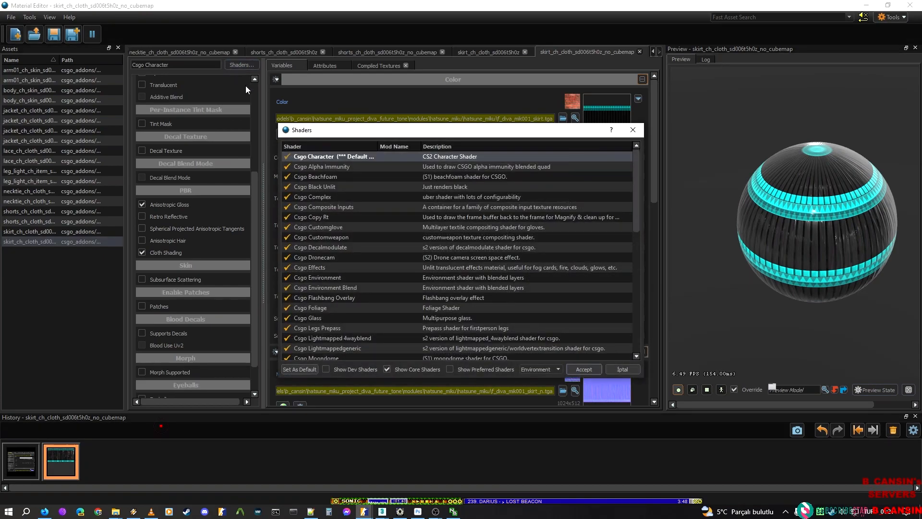
{"action": "left_click", "coordinate": [622, 369]}
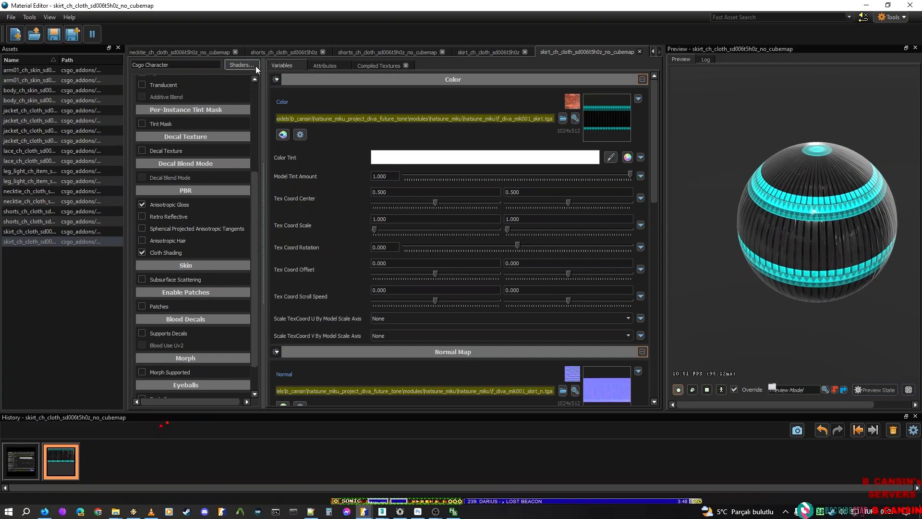
{"action": "double_click", "coordinate": [327, 197]}
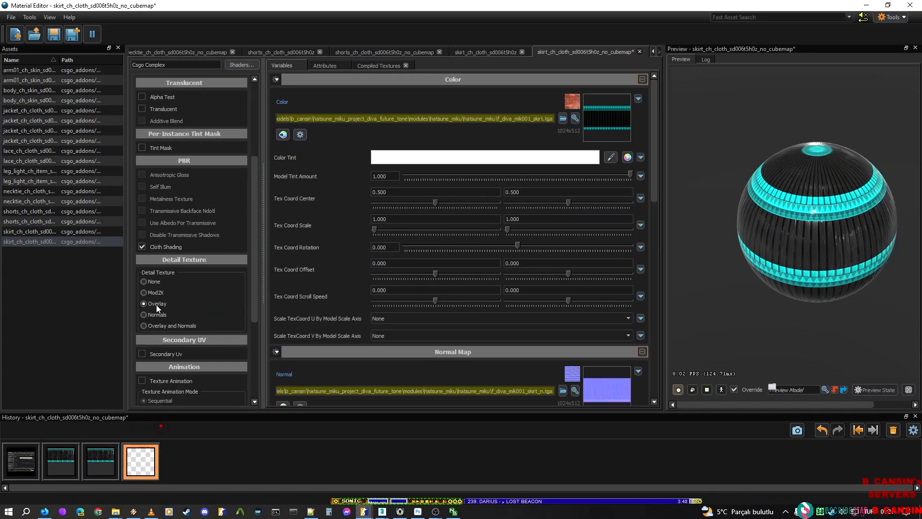
Step: Assign F_DIVA_MIK001_SKIRT_S.tga as the Detail texture of the skirt no_cubemap material
{"action": "scroll", "coordinate": [399, 295], "scroll_direction": "down", "scroll_amount": 9}
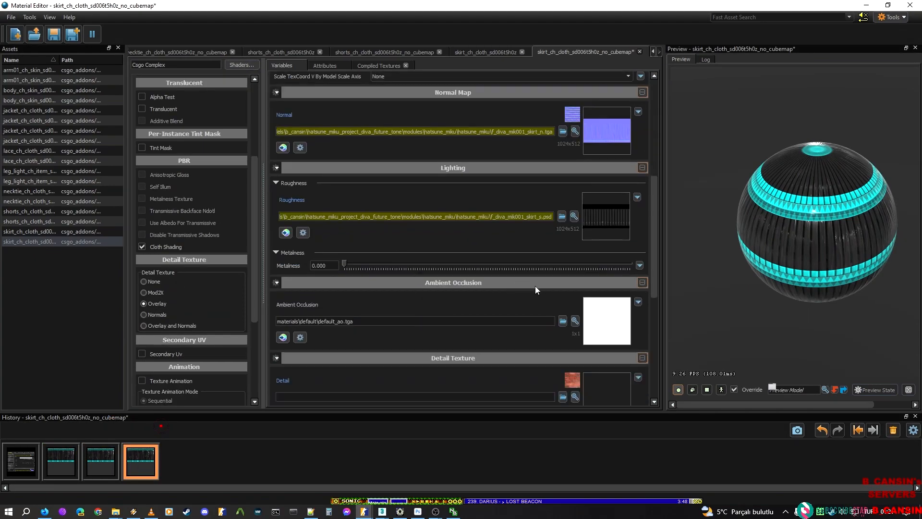
{"action": "scroll", "coordinate": [534, 286], "scroll_direction": "down", "scroll_amount": 3}
{"action": "left_click", "coordinate": [559, 312]}
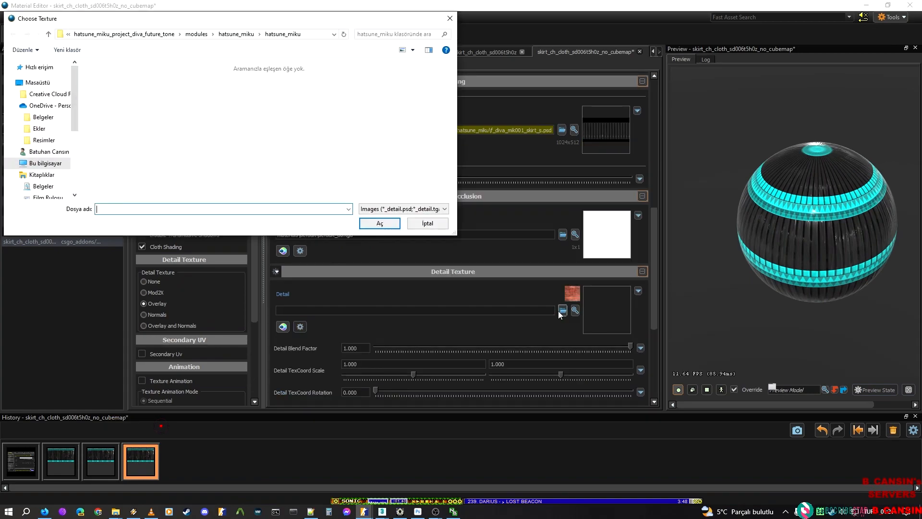
{"action": "type", "text": "F_DIVA_MIK001_SKIRT"}
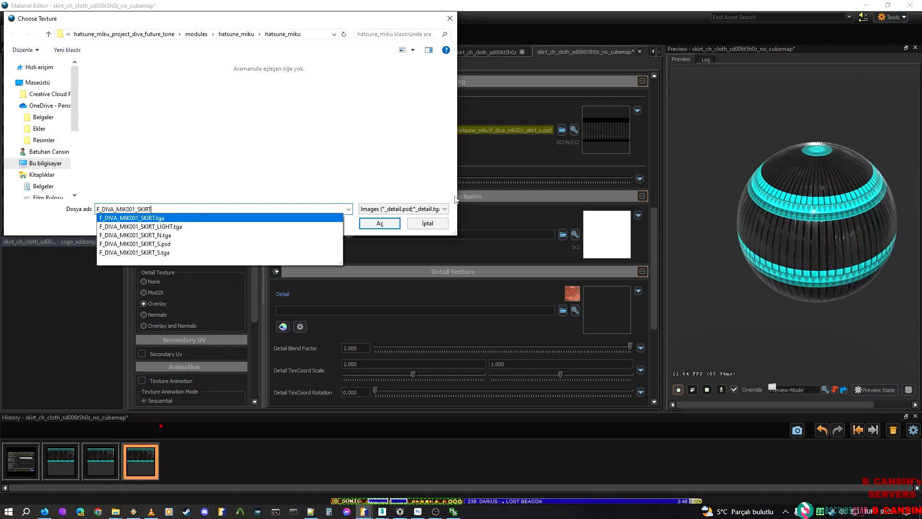
{"action": "left_click", "coordinate": [325, 218]}
{"action": "key", "text": "ctrl+c"}
{"action": "key", "text": "BackSpace"}
{"action": "key", "text": "ctrl+v"}
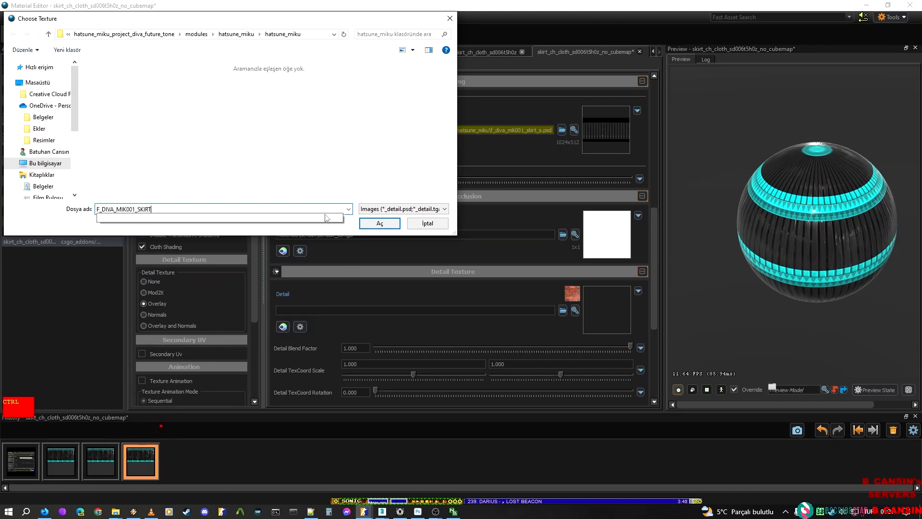
{"action": "key", "text": "Up"}
{"action": "key", "text": "Up"}
{"action": "key", "text": "Down"}
{"action": "key", "text": "Up"}
{"action": "key", "text": "Down"}
{"action": "key", "text": "Return"}
{"action": "key", "text": "Return"}
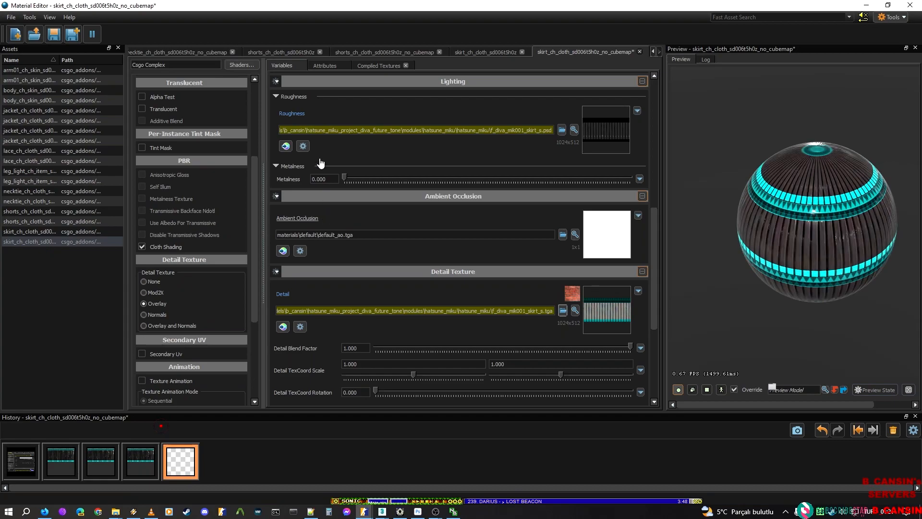
Step: Assign F_DIVA_MIK001_SKIRT_S.psd as the skirt no_cubemap material's Detail Mask and save the material
{"action": "scroll", "coordinate": [479, 298], "scroll_direction": "down", "scroll_amount": 4}
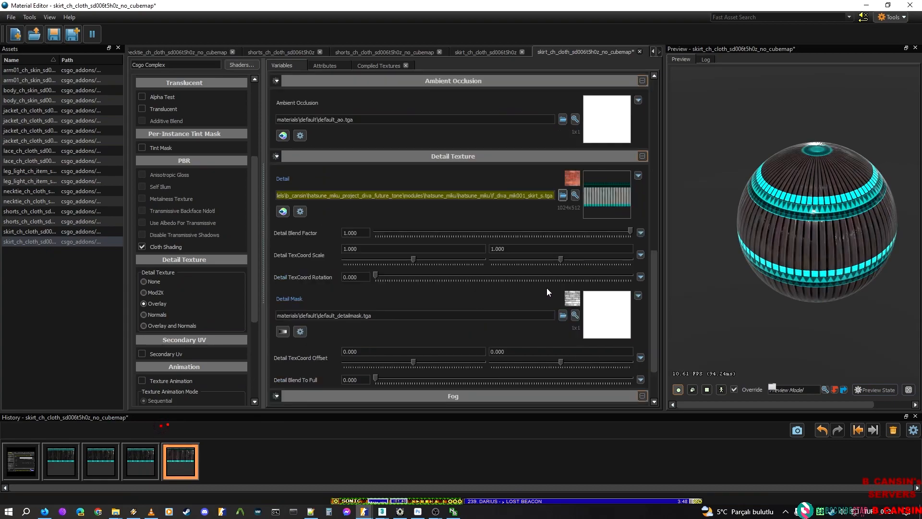
{"action": "left_click", "coordinate": [563, 315]}
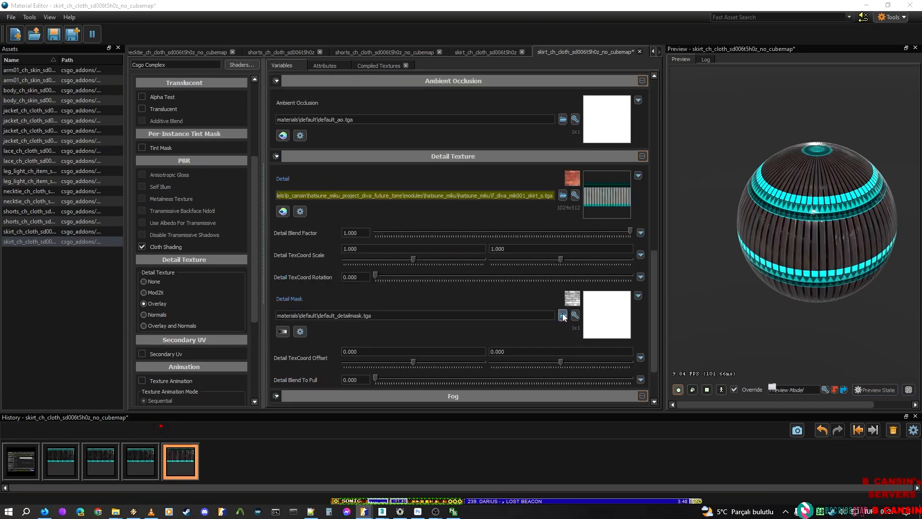
{"action": "key", "text": "ctrl+v"}
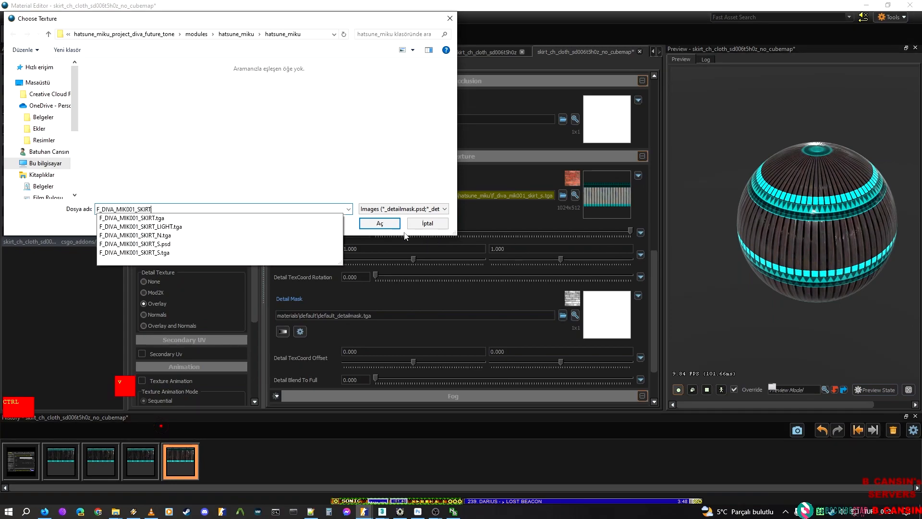
{"action": "key", "text": "Up"}
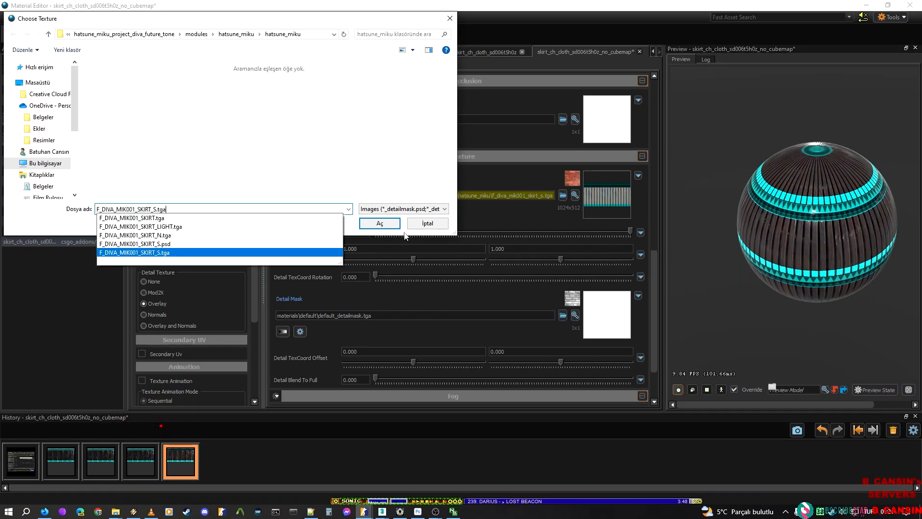
{"action": "key", "text": "Return"}
{"action": "key", "text": "Return"}
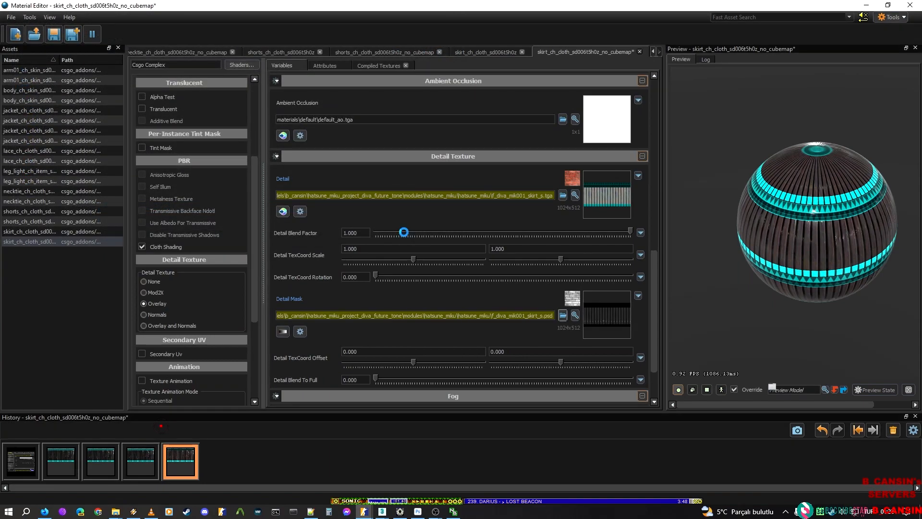
{"action": "key", "text": "ctrl+s"}
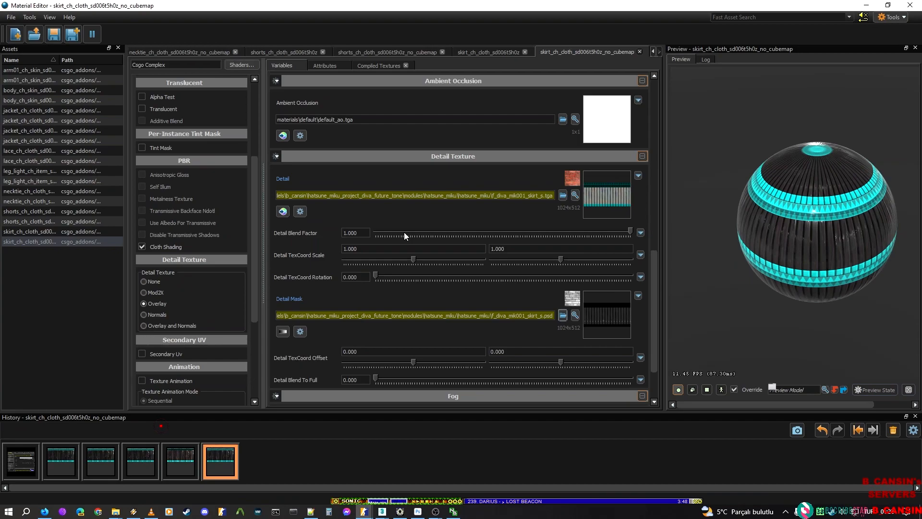
{"action": "scroll", "coordinate": [212, 289], "scroll_direction": "down", "scroll_amount": 5}
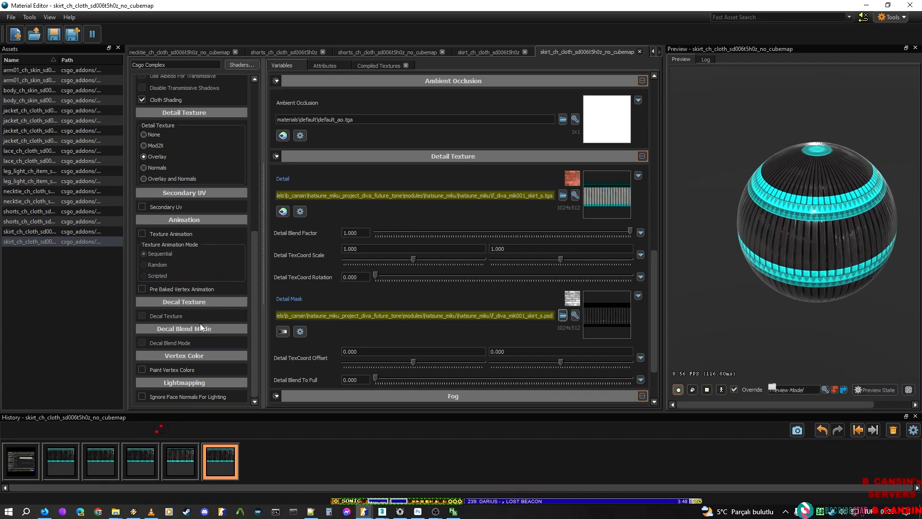
{"action": "scroll", "coordinate": [165, 350], "scroll_direction": "up", "scroll_amount": 10}
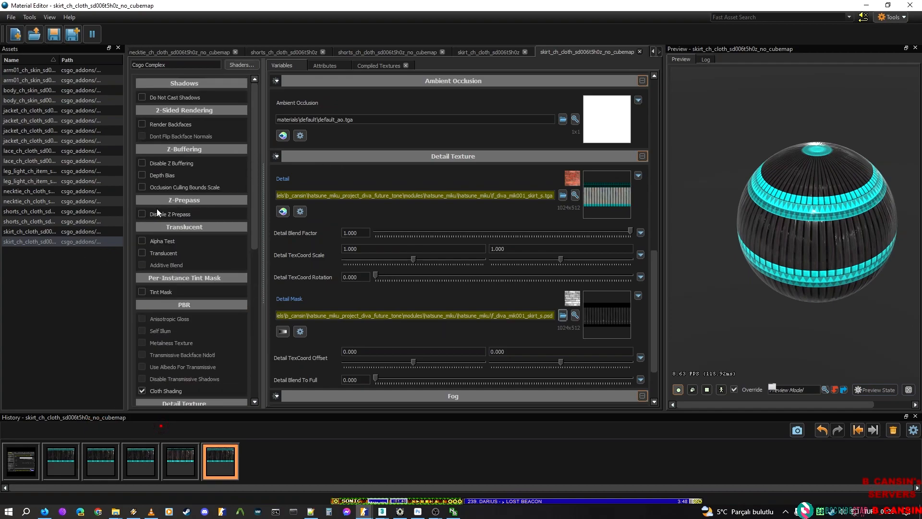
{"action": "key", "text": "ctrl+s"}
Step: Switch to 3ds Max and add the material listed after the skirt cloth material to the Slate Material Editor's node view
{"action": "mouse_move", "coordinate": [367, 512]}
{"action": "mouse_move", "coordinate": [486, 475]}
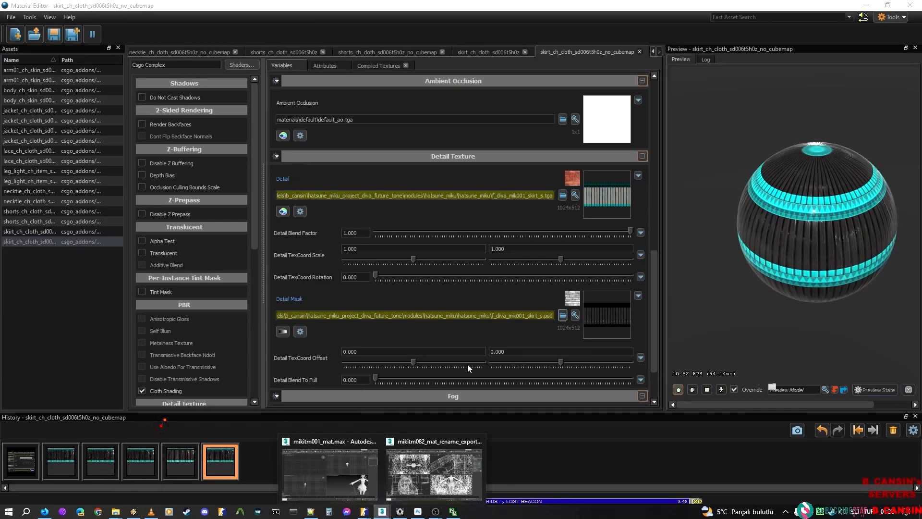
{"action": "left_click", "coordinate": [439, 463]}
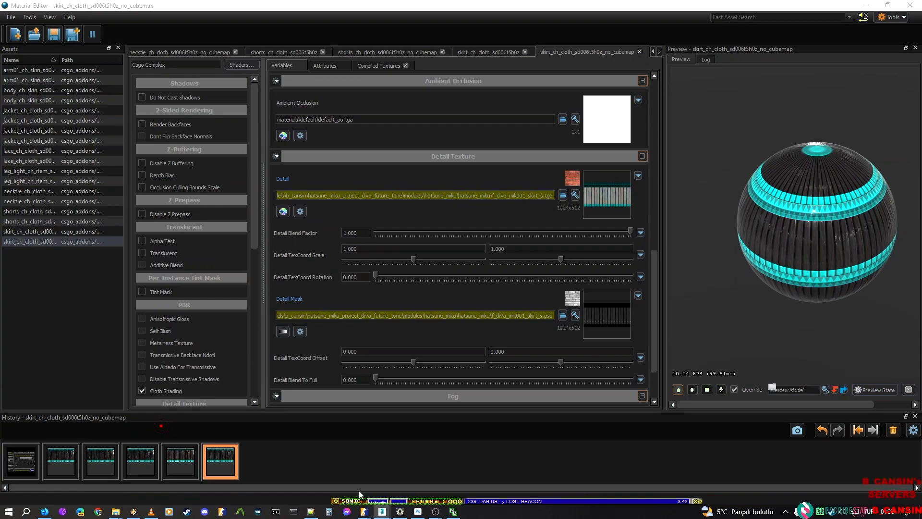
{"action": "mouse_move", "coordinate": [382, 511]}
{"action": "left_click", "coordinate": [352, 477]}
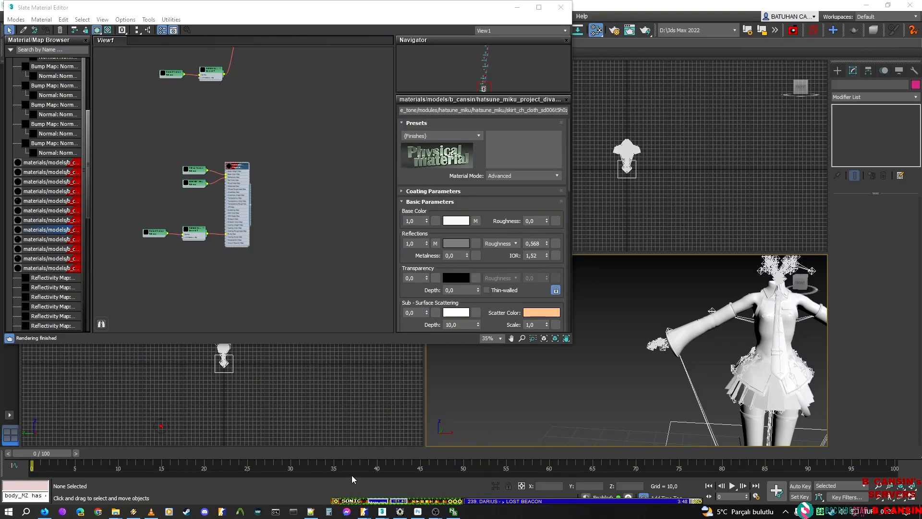
{"action": "middle_click_drag", "start_coordinate": [271, 285], "coordinate": [296, 144]}
{"action": "left_click", "coordinate": [51, 240]}
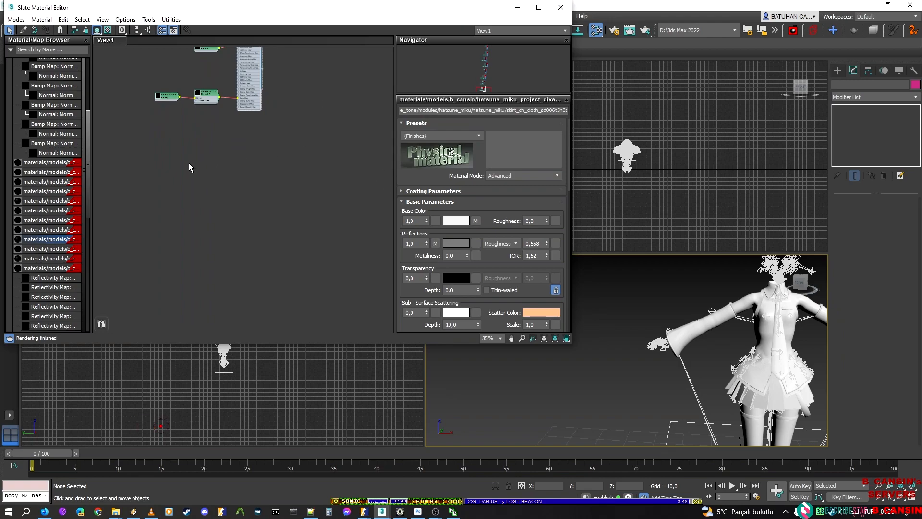
{"action": "left_click_drag", "start_coordinate": [50, 242], "coordinate": [224, 169]}
{"action": "left_click", "coordinate": [268, 207]}
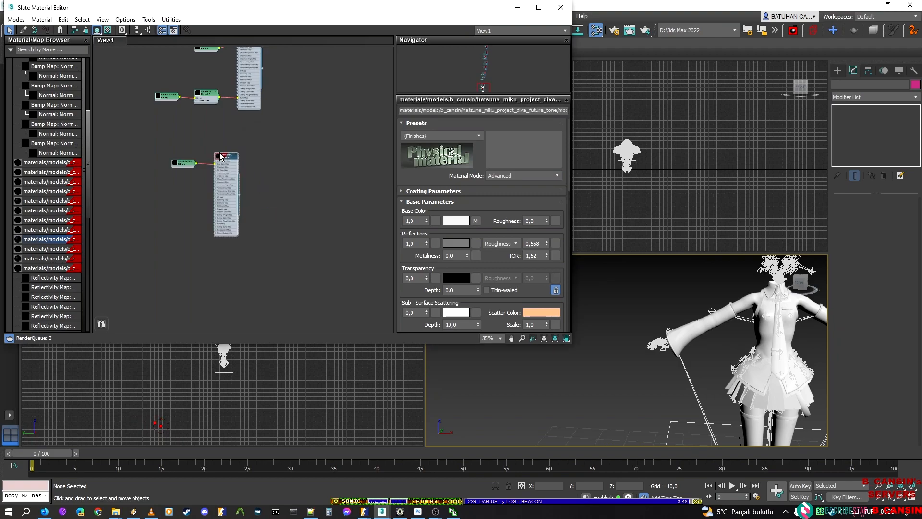
Step: Copy the name skirt_light_ch_item_sd008z from the end of the new node's material path
{"action": "left_click", "coordinate": [501, 111]}
{"action": "left_click", "coordinate": [517, 110]}
{"action": "left_click", "coordinate": [506, 111]}
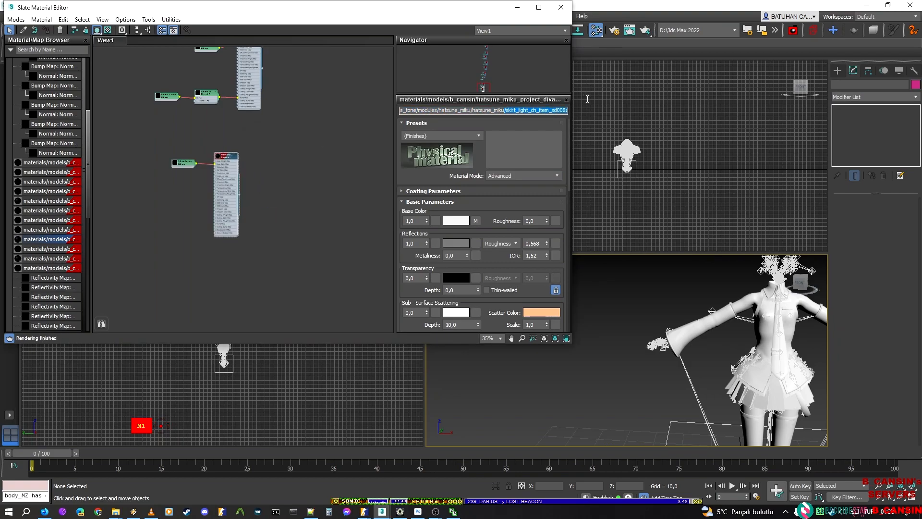
{"action": "left_click", "coordinate": [506, 109]}
{"action": "double_click", "coordinate": [506, 109]}
Step: Switch to Material Editor, create a new Csgo Character material, and save it as skirt_light_ch_item_sd008z.vmat
{"action": "mouse_move", "coordinate": [382, 513]}
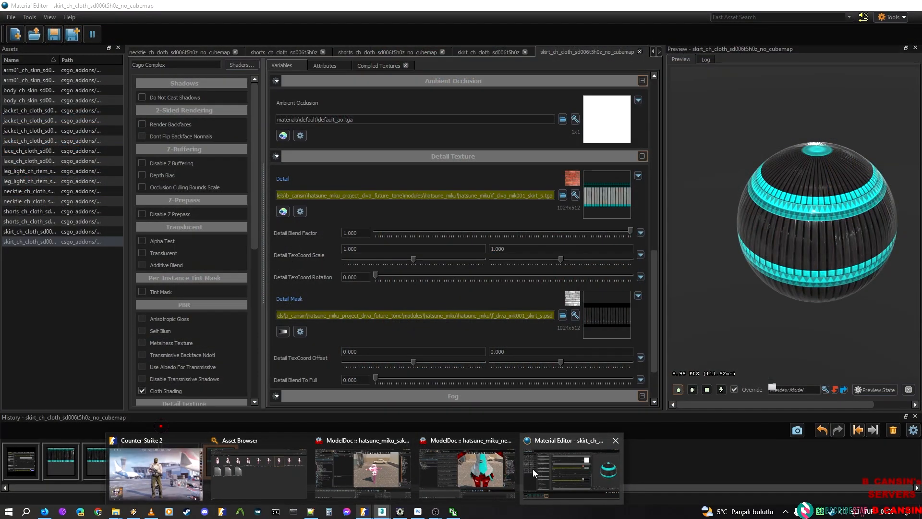
{"action": "left_click", "coordinate": [532, 469]}
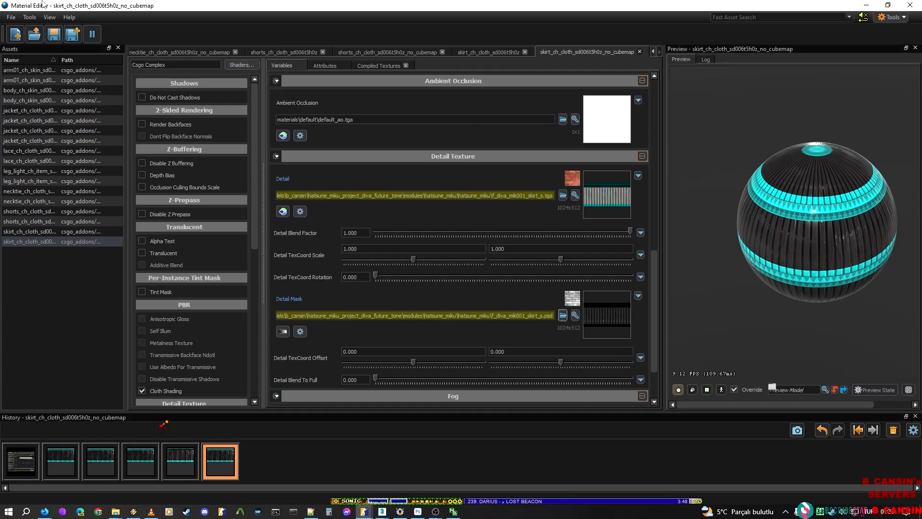
{"action": "left_click", "coordinate": [16, 35]}
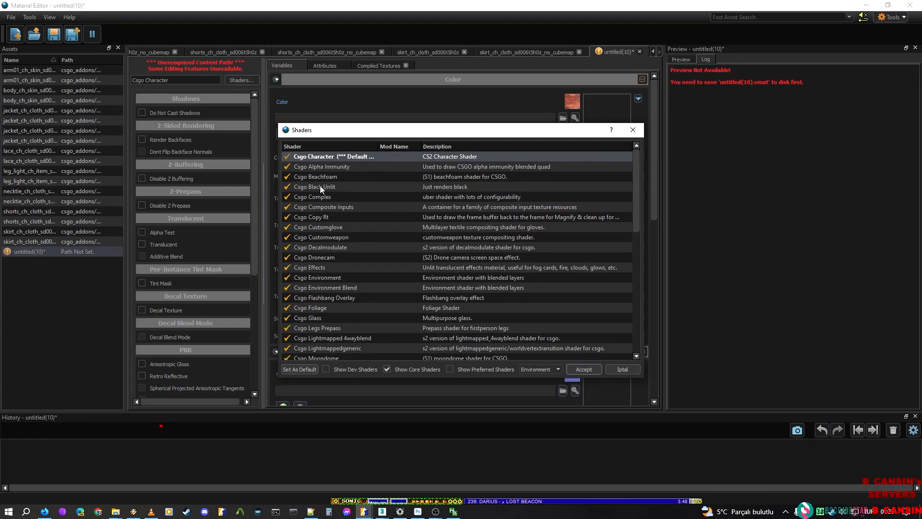
{"action": "left_click", "coordinate": [350, 197]}
{"action": "left_click", "coordinate": [335, 162]}
{"action": "left_click", "coordinate": [595, 370]}
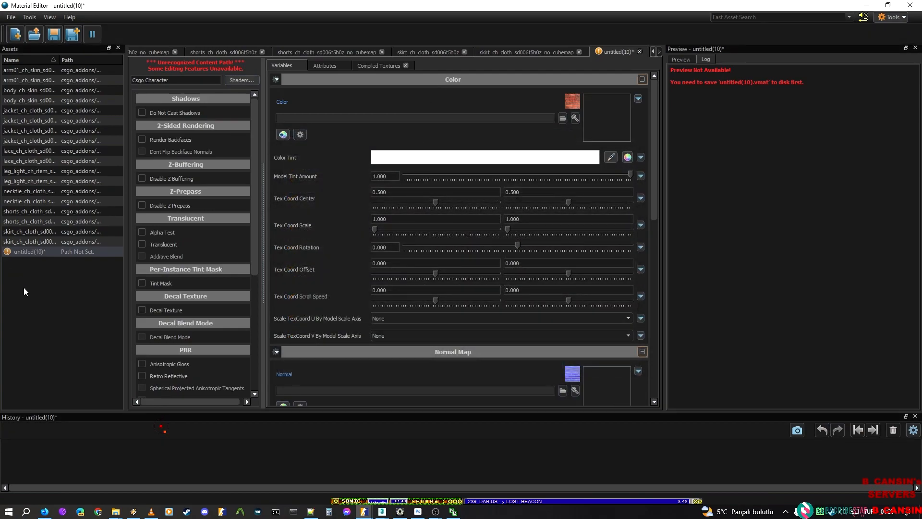
{"action": "key", "text": "ctrl+s"}
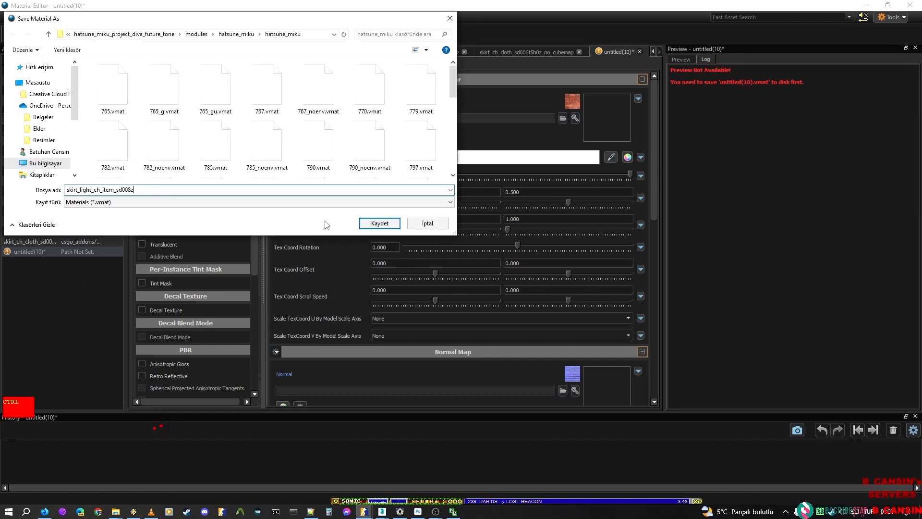
{"action": "left_click", "coordinate": [379, 223]}
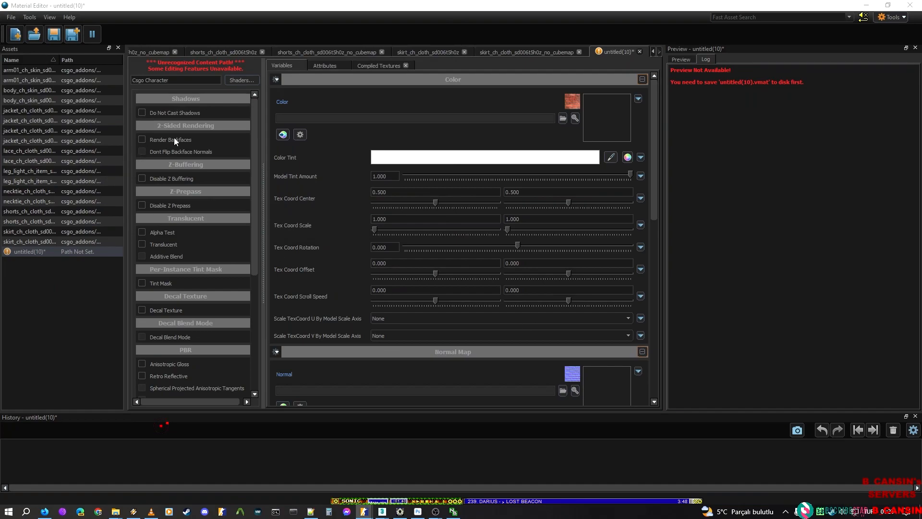
Step: Assign F_DIVA_MIK001_SKIRT_LIGHT.tga as the skirt light material's Color texture and save the material
{"action": "left_click", "coordinate": [562, 120]}
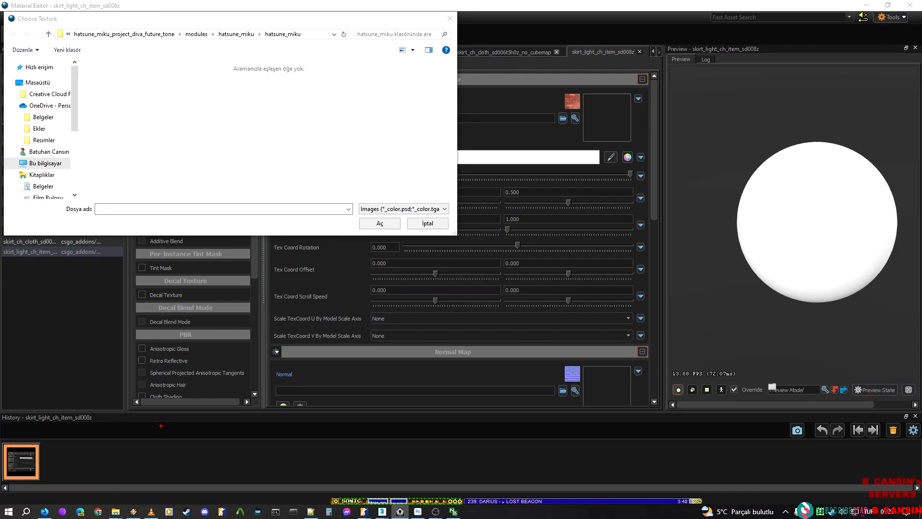
{"action": "left_click", "coordinate": [194, 209]}
{"action": "type", "text": "Diffuse name: \"F_DIVA_MIK001_SKIRT_LIGHT\""}
{"action": "key", "text": "BackSpace"}
{"action": "left_click_drag", "start_coordinate": [135, 209], "coordinate": [94, 210]}
{"action": "key", "text": "BackSpace"}
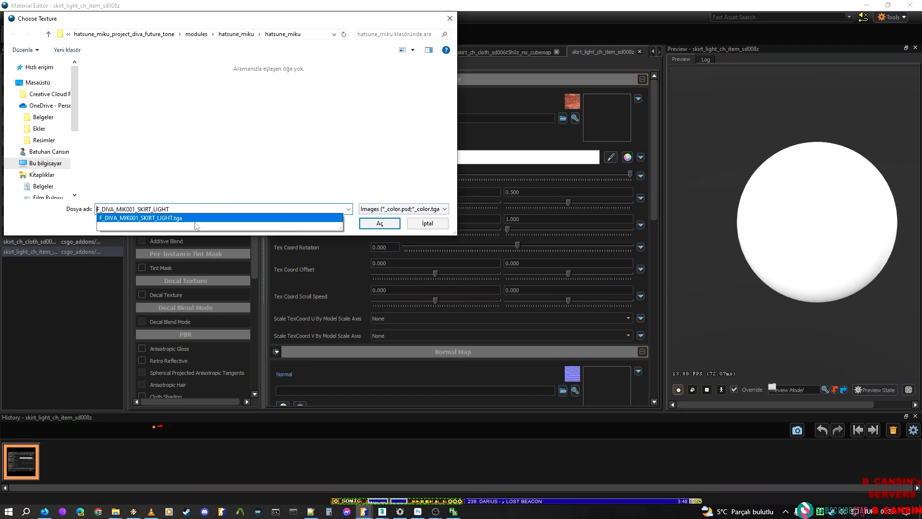
{"action": "left_click", "coordinate": [238, 220]}
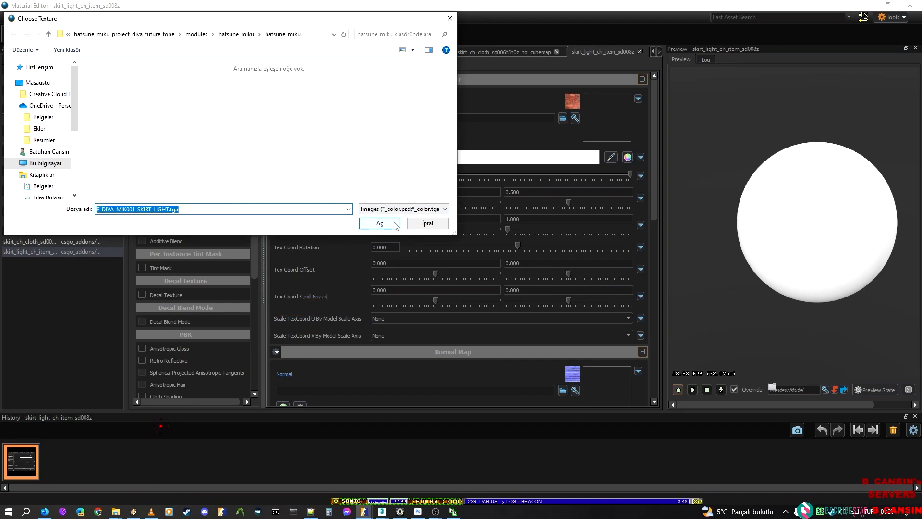
{"action": "left_click", "coordinate": [168, 210]}
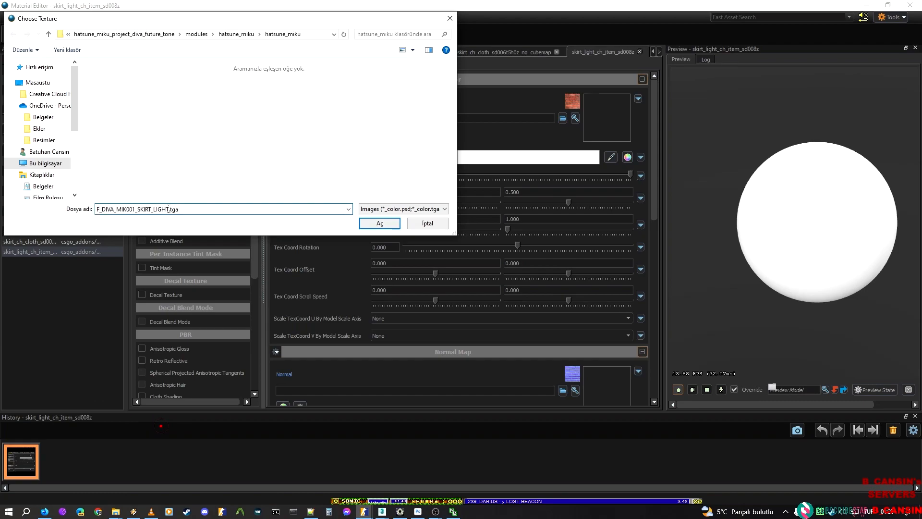
{"action": "left_click_drag", "start_coordinate": [171, 209], "coordinate": [92, 207]}
{"action": "left_click", "coordinate": [419, 225]}
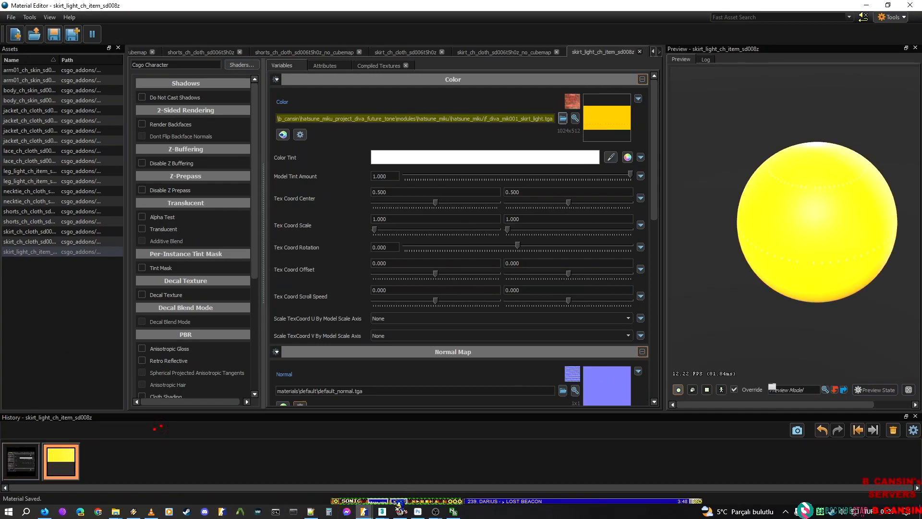
Step: Switch to the hatsune_miku_new_script model in ModelDoc and examine the skirt area in the preview
{"action": "mouse_move", "coordinate": [365, 512]}
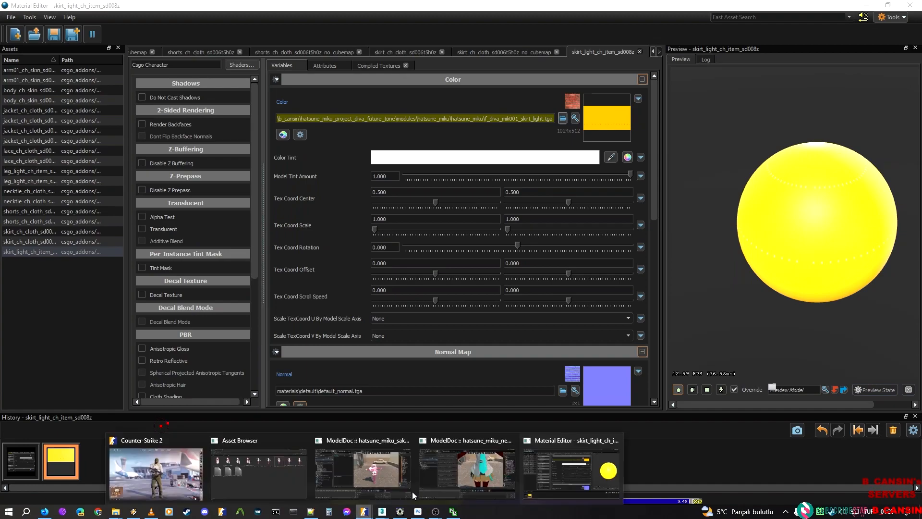
{"action": "left_click", "coordinate": [468, 473]}
{"action": "key", "text": "w"}
{"action": "right_click_drag", "start_coordinate": [559, 273], "coordinate": [576, 260]}
{"action": "key", "text": "s"}
{"action": "key", "text": "s"}
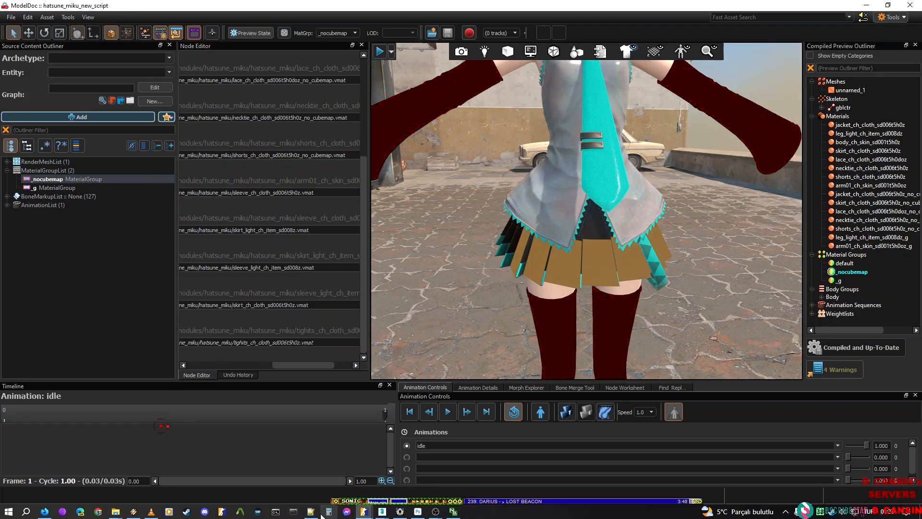
Step: Switch to the File Explorer window with the model's material textures and open F_DIVA_MIK001_SLEEVE_LIGHT.tga in Photoshop
{"action": "mouse_move", "coordinate": [115, 511]}
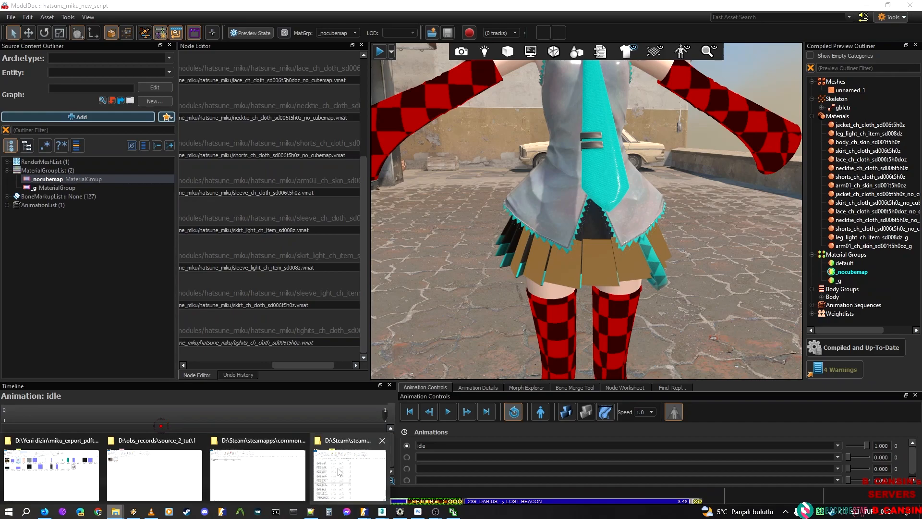
{"action": "left_click", "coordinate": [337, 470]}
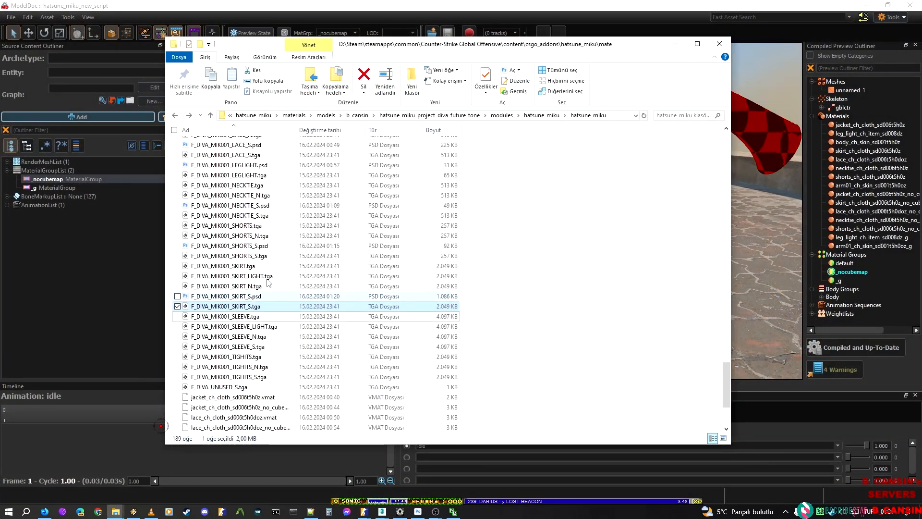
{"action": "left_click", "coordinate": [269, 329]}
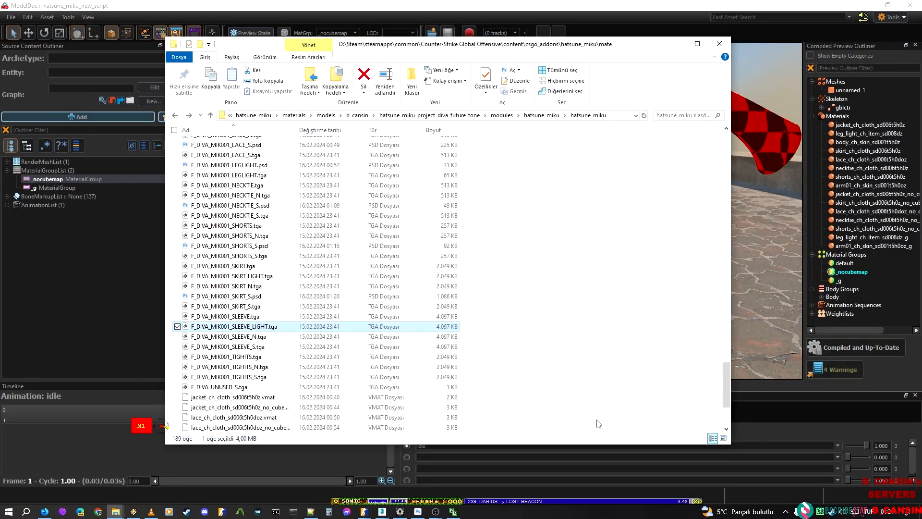
{"action": "mouse_move", "coordinate": [418, 512]}
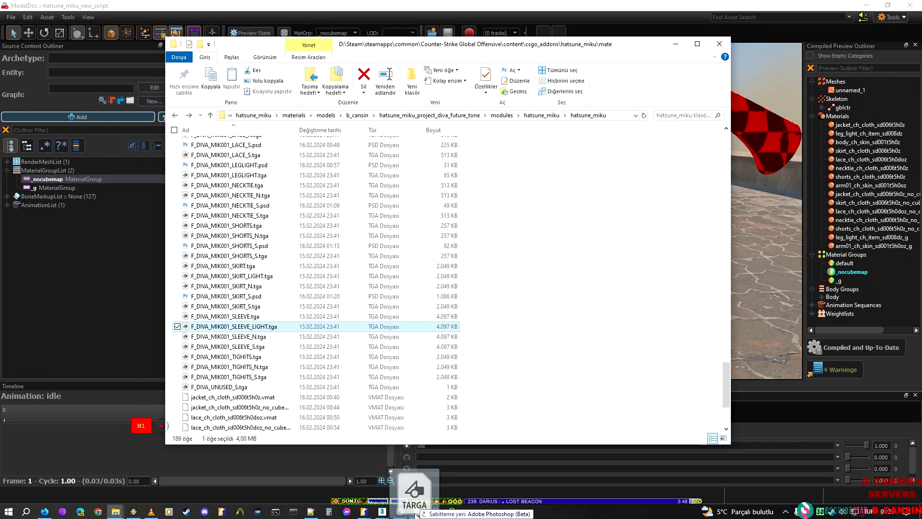
Step: Open F_DIVA_MIK001_SLEEVE_LIGHT.tga in Photoshop and delete its RGB channel so only the Alfa 1 channel remains
{"action": "left_click", "coordinate": [412, 492]}
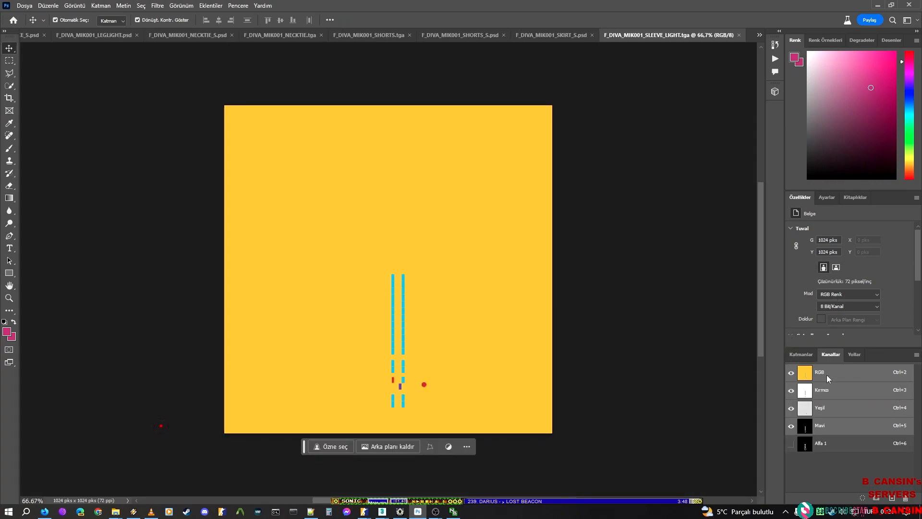
{"action": "right_click", "coordinate": [826, 375]}
{"action": "left_click", "coordinate": [855, 388]}
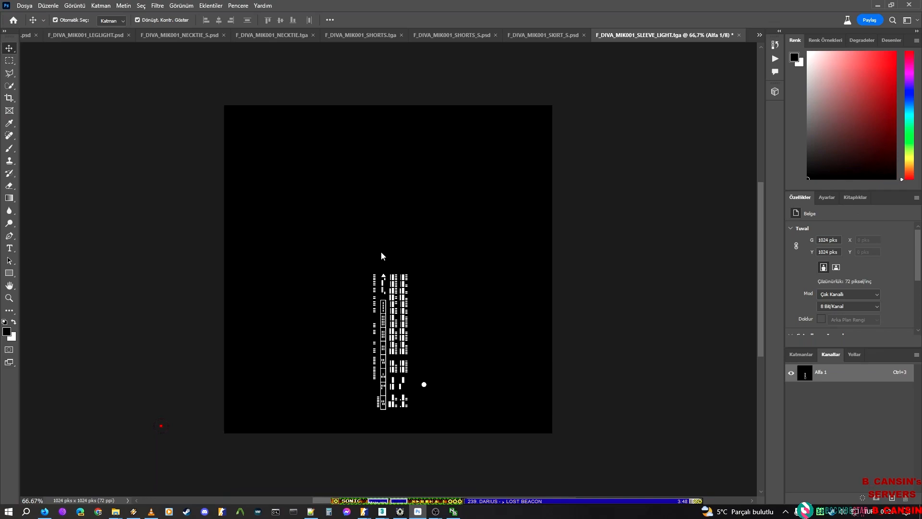
Step: Save the sleeve light mask as F_DIVA_MIK001_SLEEVE_LIGHT.psd, converting its color mode to grayscale (Gri Tonlamalı) and from there to RGB (RGB Renk)
{"action": "key", "text": "Escape"}
{"action": "left_click", "coordinate": [75, 5]}
{"action": "mouse_move", "coordinate": [94, 20]}
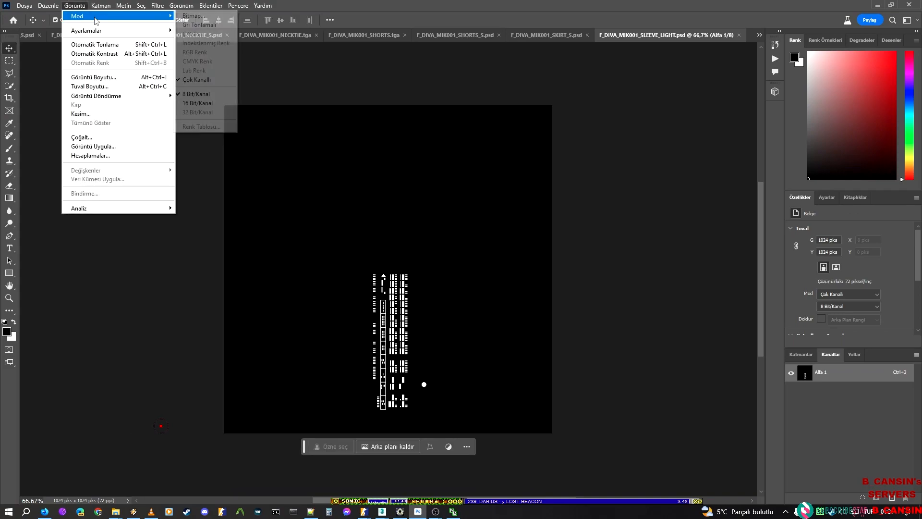
{"action": "left_click", "coordinate": [194, 24]}
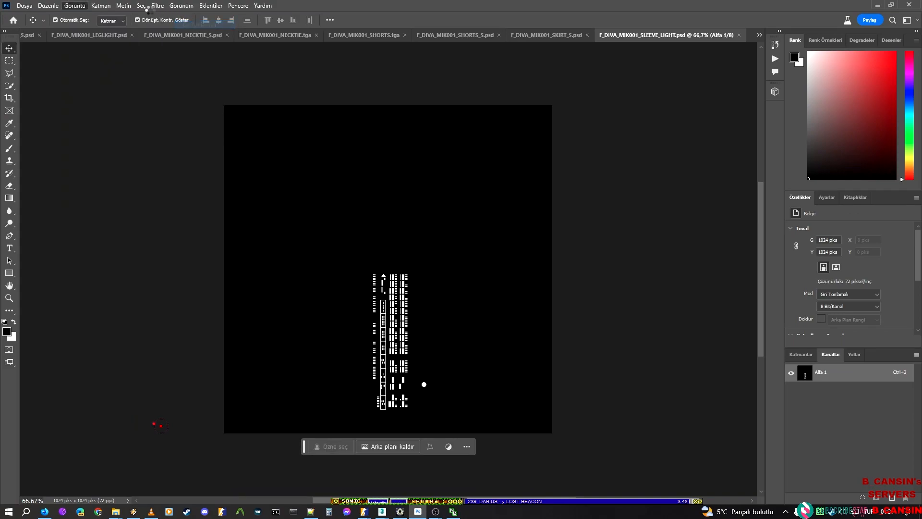
{"action": "left_click", "coordinate": [76, 6]}
{"action": "mouse_move", "coordinate": [86, 16]}
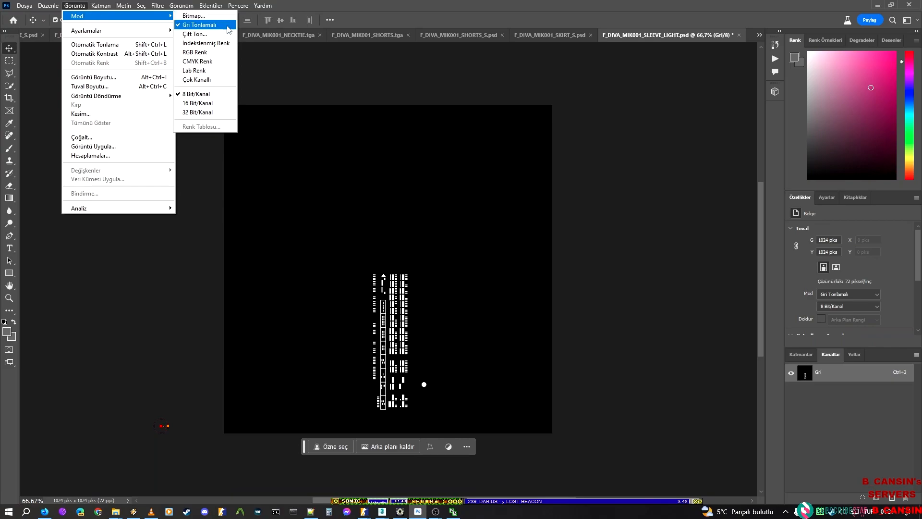
{"action": "left_click", "coordinate": [220, 56]}
{"action": "key", "text": "ctrl+s"}
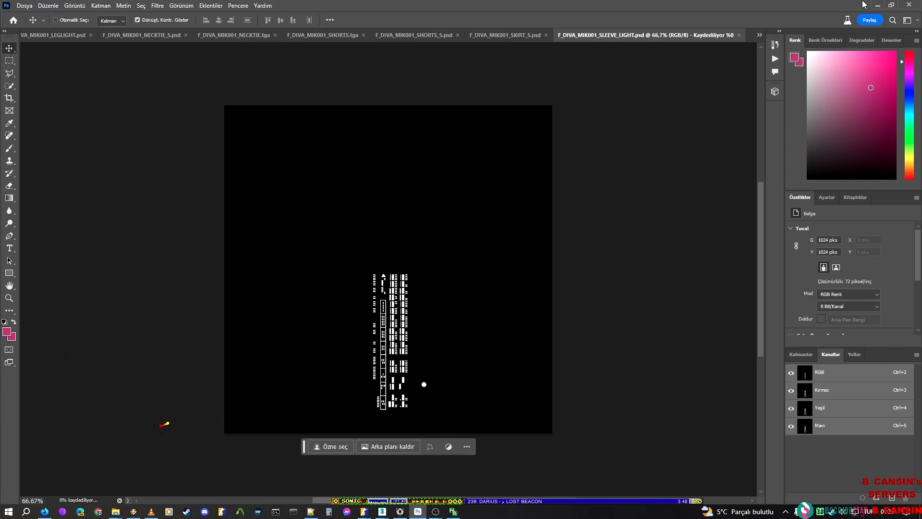
Step: Bring F_DIVA_MIK001_SKIRT_LIGHT.tga from File Explorer into Photoshop and delete its RGB channel, keeping only Alfa 1
{"action": "left_click", "coordinate": [877, 5]}
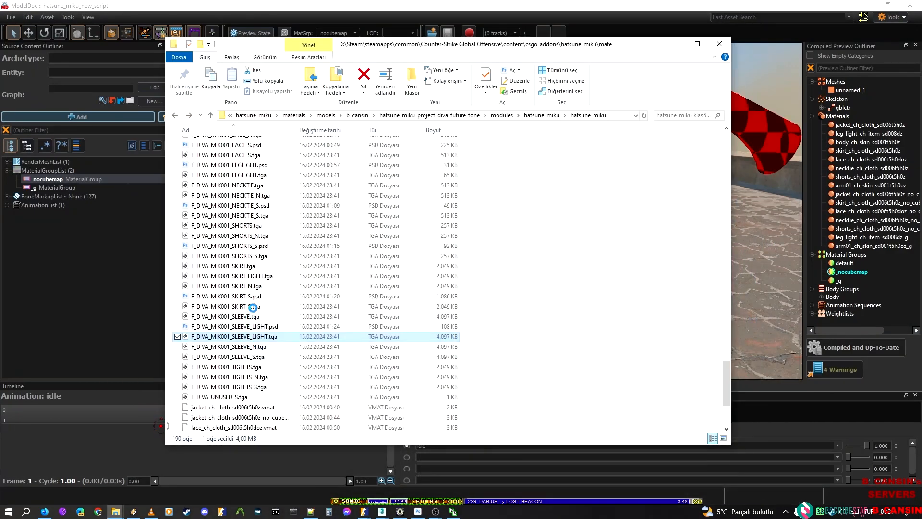
{"action": "left_click", "coordinate": [261, 277]}
{"action": "left_click_drag", "start_coordinate": [261, 277], "coordinate": [609, 30]}
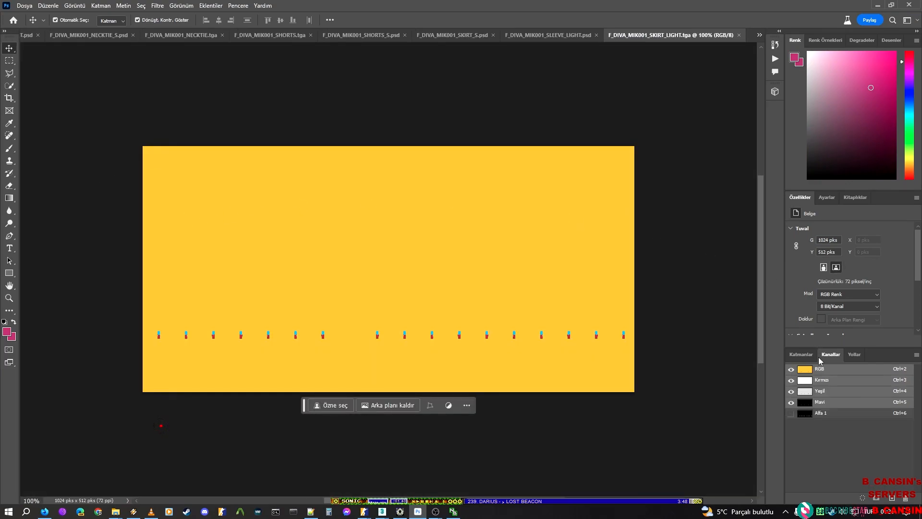
{"action": "right_click", "coordinate": [815, 372]}
{"action": "left_click", "coordinate": [837, 383]}
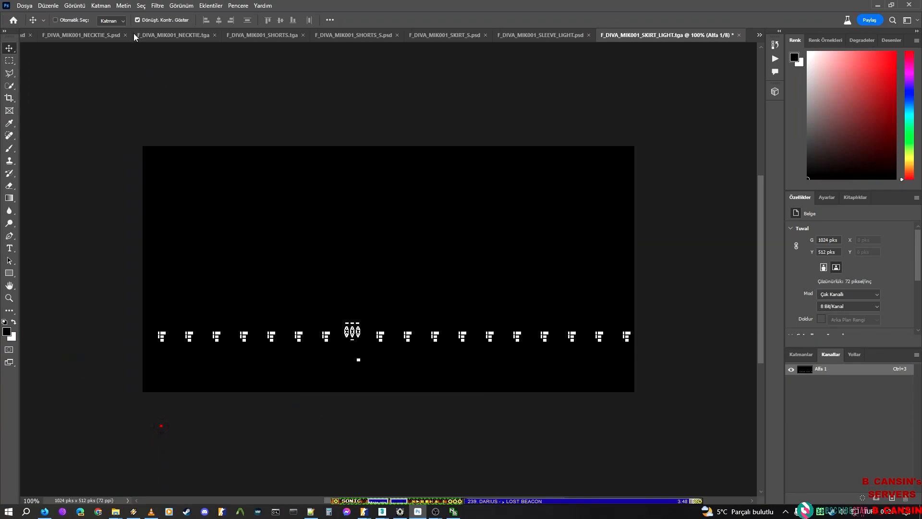
Step: Save the skirt light mask as F_DIVA_MIK001_SKIRT_LIGHT.psd and convert it to grayscale and from there to RGB color mode
{"action": "key", "text": "ctrl+s"}
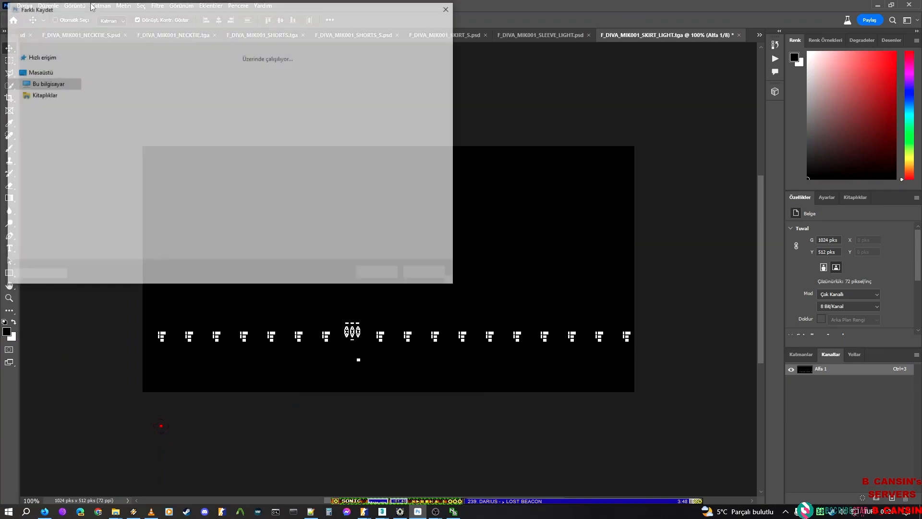
{"action": "left_click", "coordinate": [389, 276]}
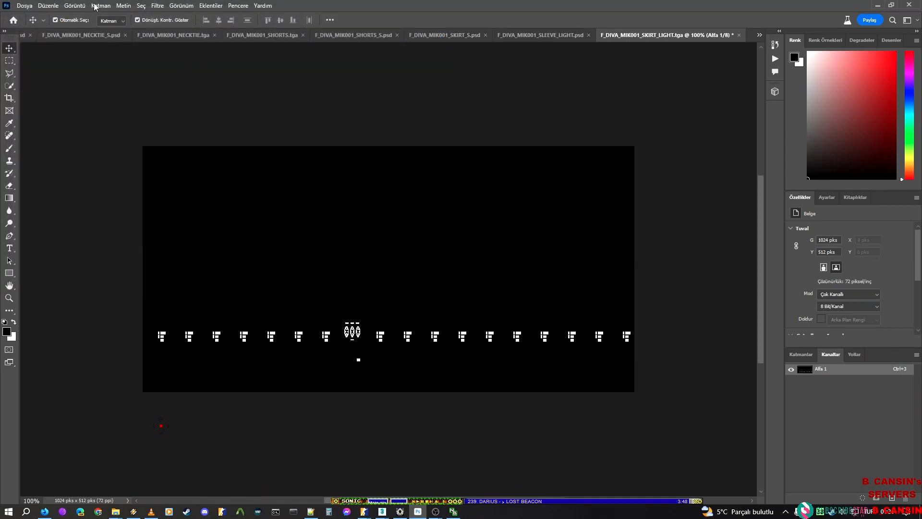
{"action": "left_click", "coordinate": [75, 7]}
{"action": "mouse_move", "coordinate": [82, 16]}
{"action": "left_click", "coordinate": [202, 25]}
{"action": "left_click", "coordinate": [74, 7]}
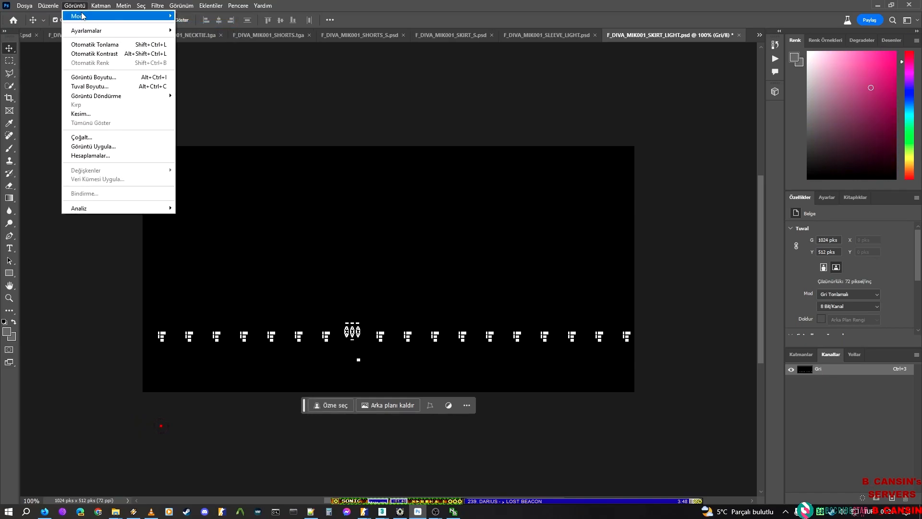
{"action": "left_click", "coordinate": [225, 52]}
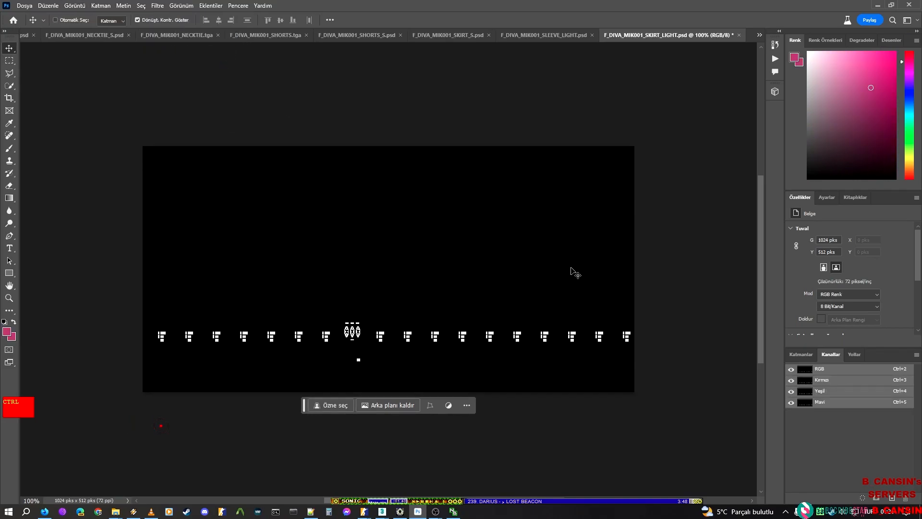
Step: Switch to the Material Editor and examine the skirt_light_ch_item_sd008z texture inputs and shader options, checking the mask in Photoshop
{"action": "left_click", "coordinate": [876, 6]}
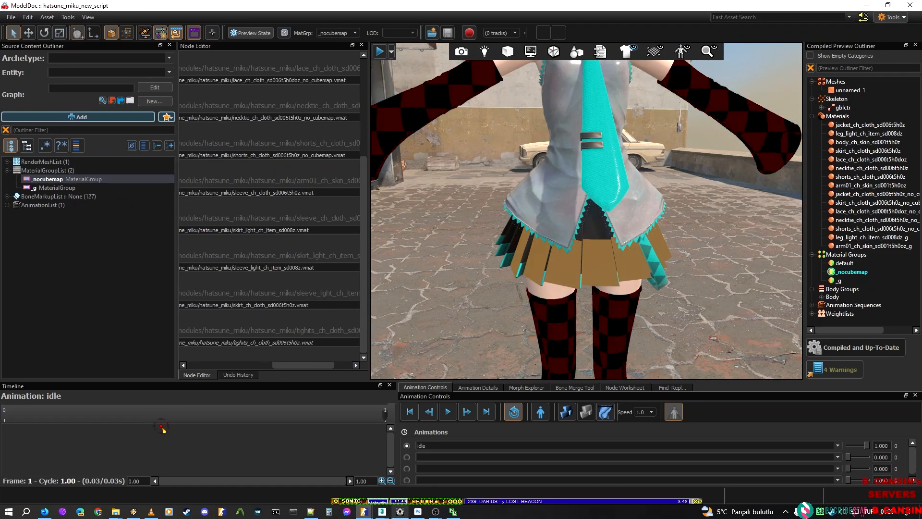
{"action": "mouse_move", "coordinate": [364, 511]}
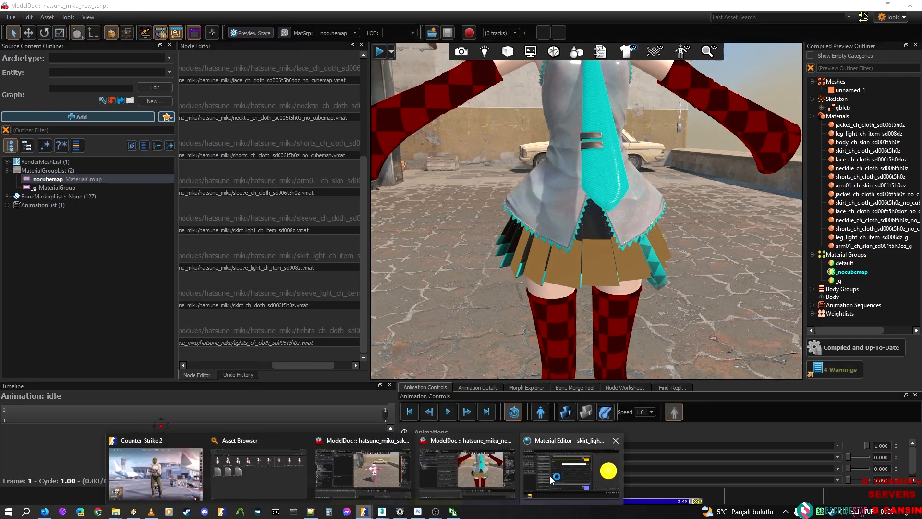
{"action": "left_click", "coordinate": [550, 441]}
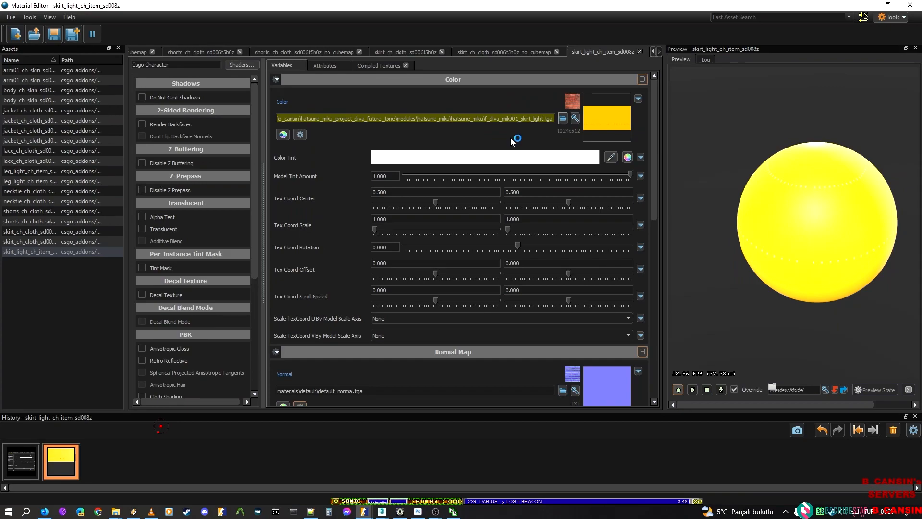
{"action": "scroll", "coordinate": [501, 288], "scroll_direction": "down", "scroll_amount": 2}
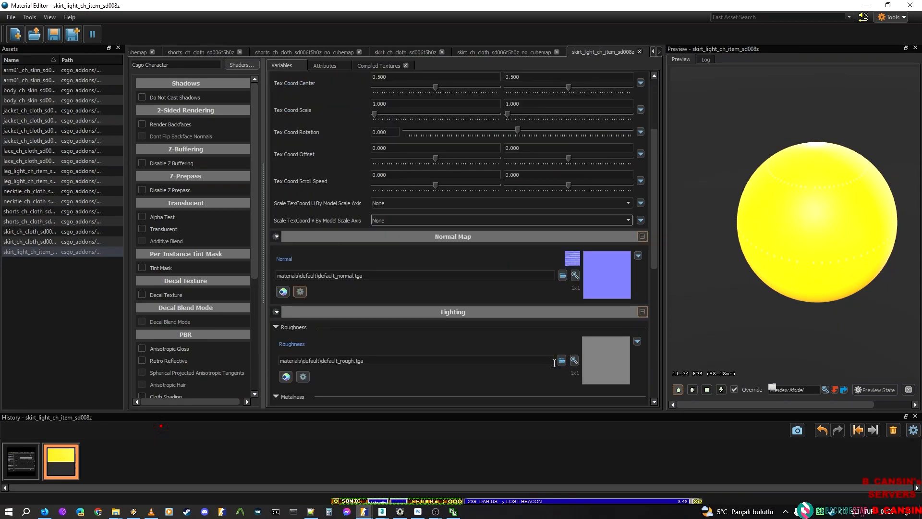
{"action": "scroll", "coordinate": [564, 364], "scroll_direction": "down", "scroll_amount": 3}
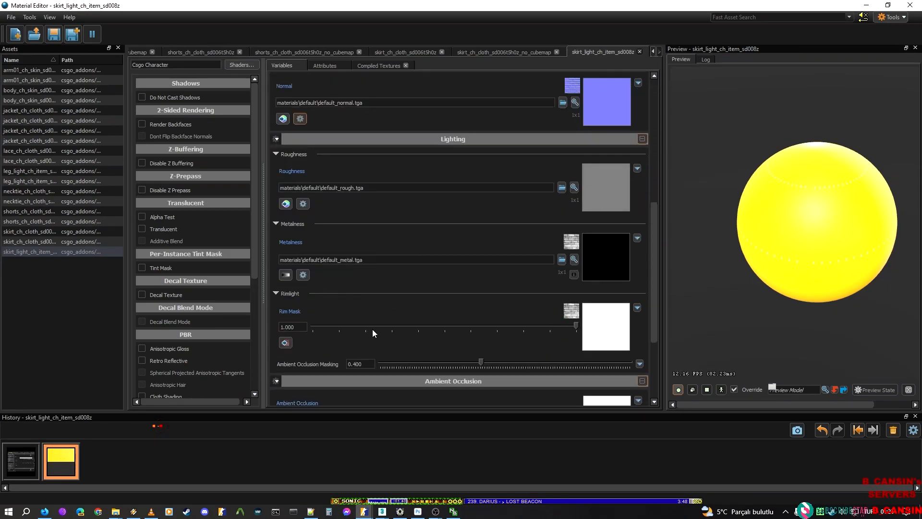
{"action": "scroll", "coordinate": [310, 325], "scroll_direction": "down", "scroll_amount": 1}
{"action": "scroll", "coordinate": [577, 327], "scroll_direction": "down", "scroll_amount": 1}
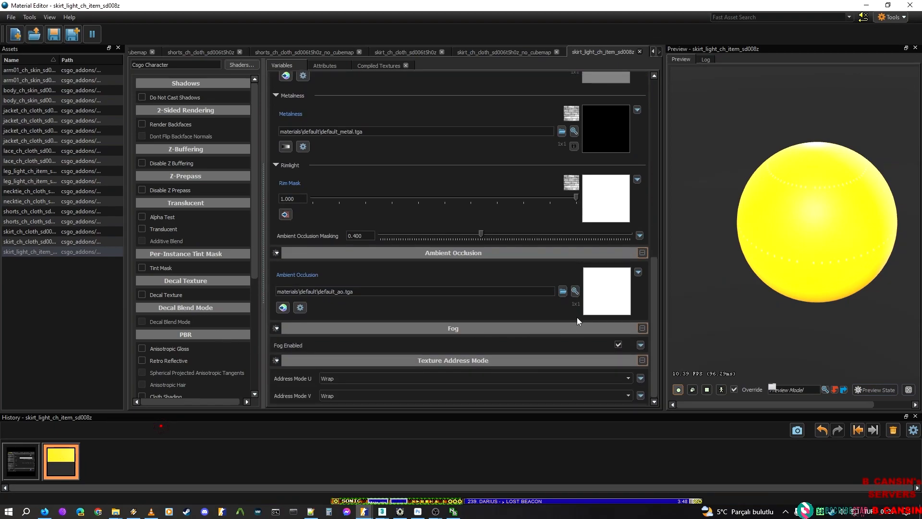
{"action": "scroll", "coordinate": [157, 305], "scroll_direction": "down", "scroll_amount": 3}
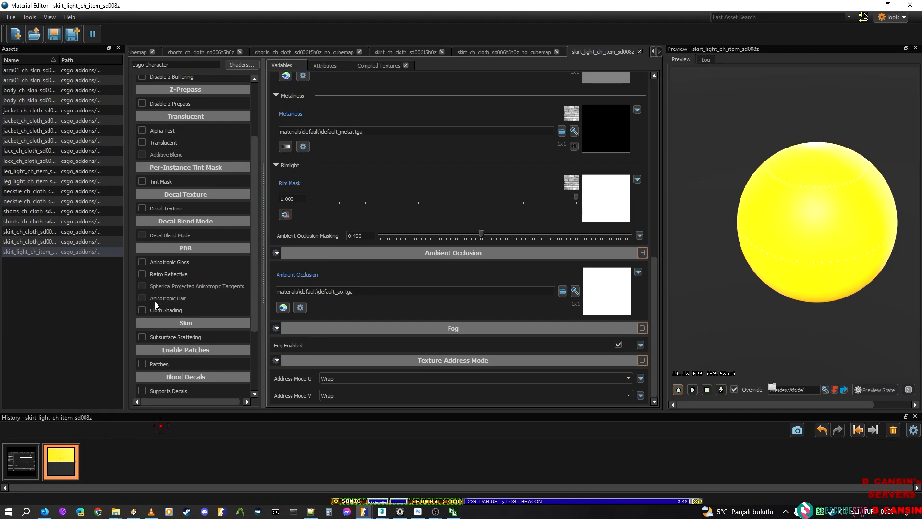
{"action": "scroll", "coordinate": [156, 304], "scroll_direction": "up", "scroll_amount": 3}
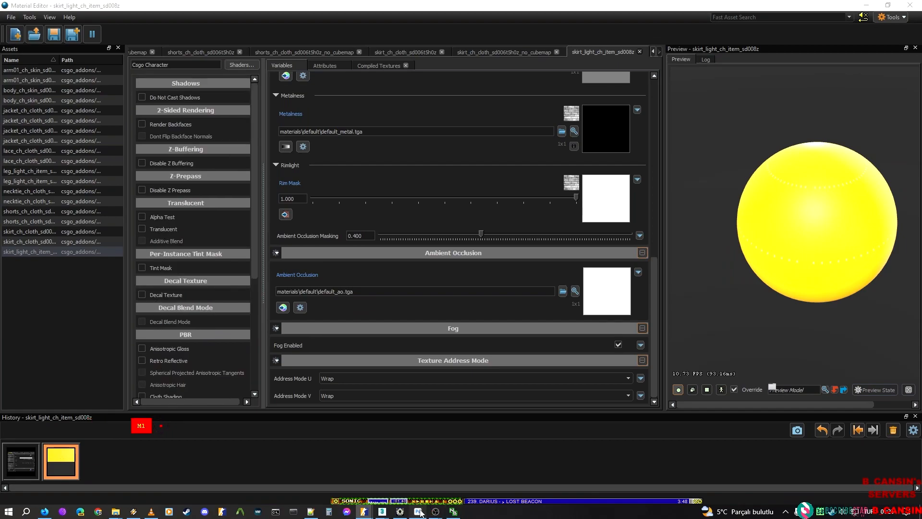
{"action": "left_click", "coordinate": [418, 511]}
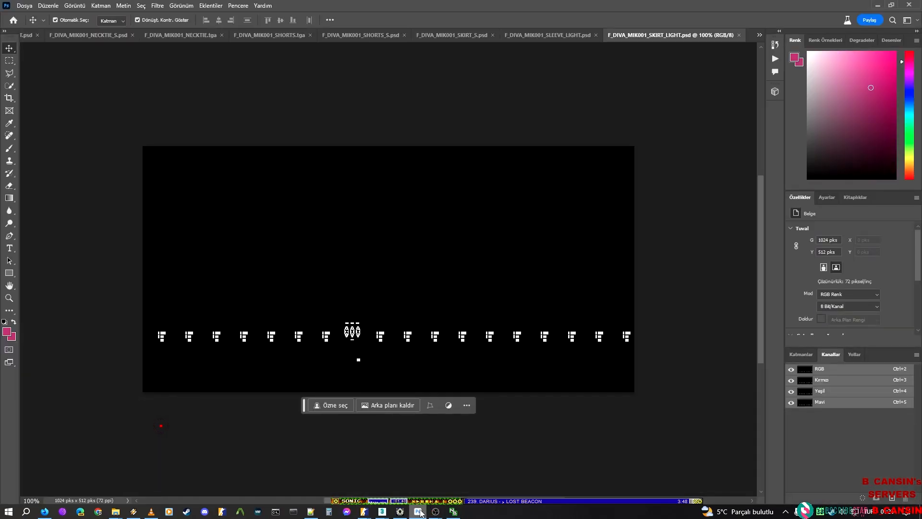
{"action": "left_click", "coordinate": [419, 511]}
Step: Enable Alpha Test on skirt_light_ch_item_sd008z with F_DIVA_MIK001_SKIRT_LIGHT.psd as its translucency texture, and save the material
{"action": "left_click", "coordinate": [156, 216]}
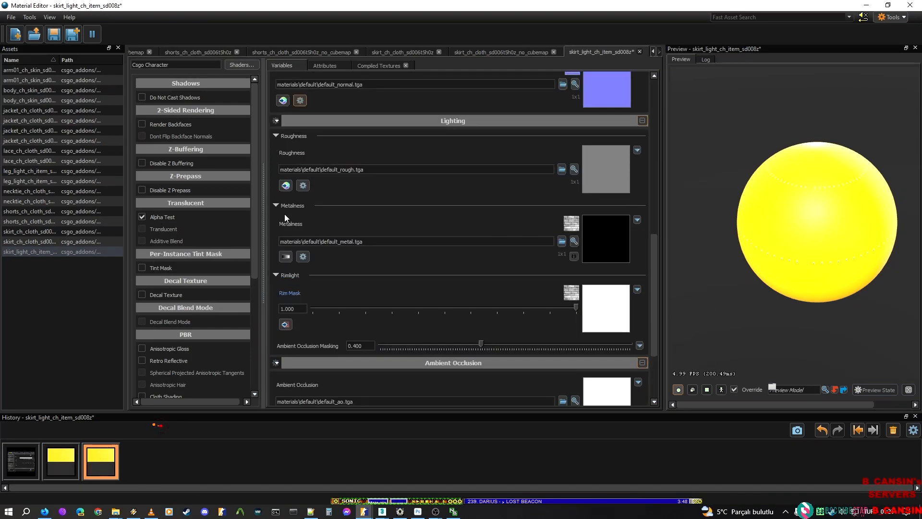
{"action": "scroll", "coordinate": [403, 192], "scroll_direction": "up", "scroll_amount": 3}
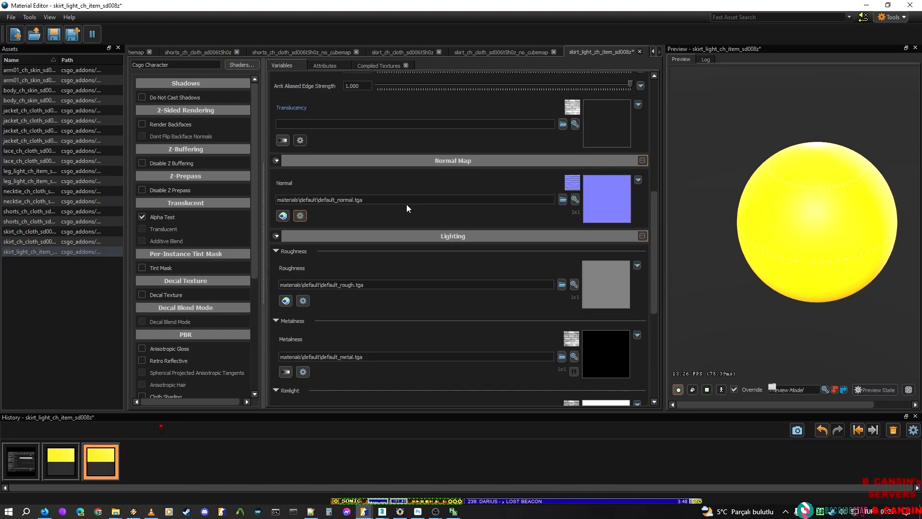
{"action": "left_click", "coordinate": [563, 124]}
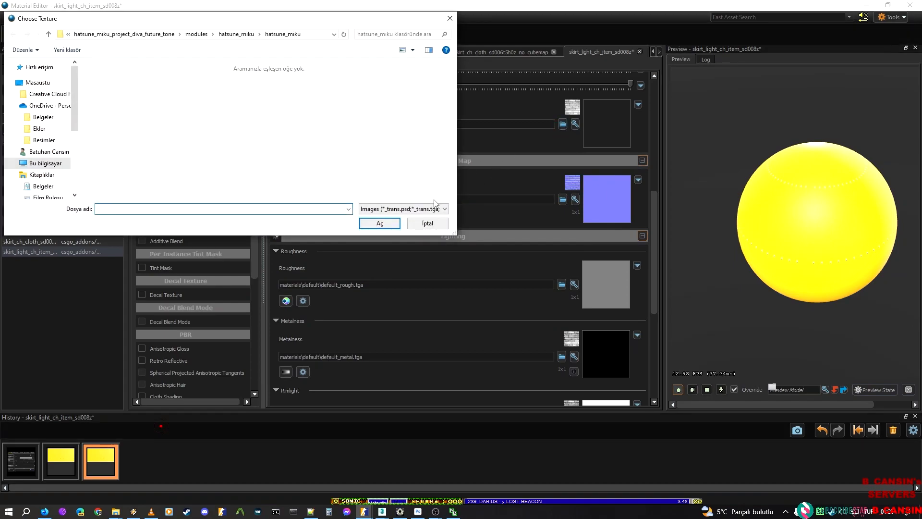
{"action": "left_click", "coordinate": [416, 210]}
{"action": "left_click", "coordinate": [222, 206]}
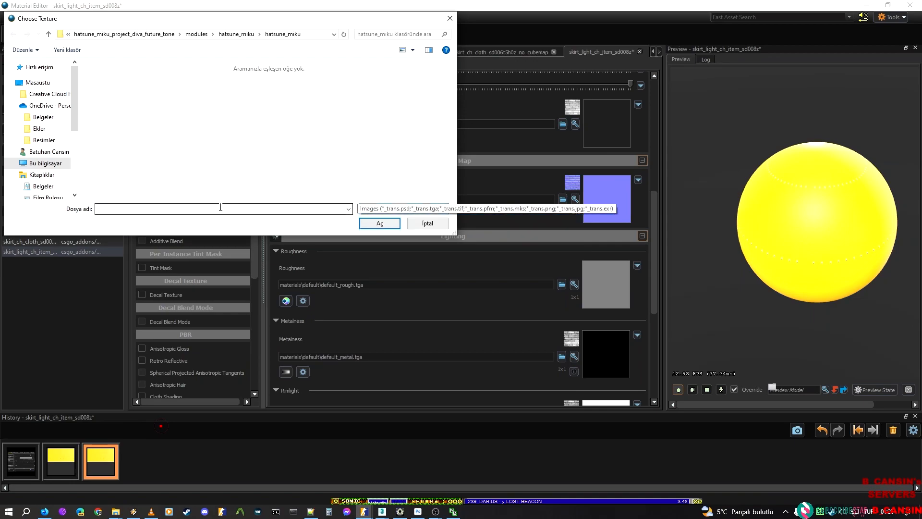
{"action": "type", "text": "F_DIVA_MIK001_SKIRT_LIGHT"}
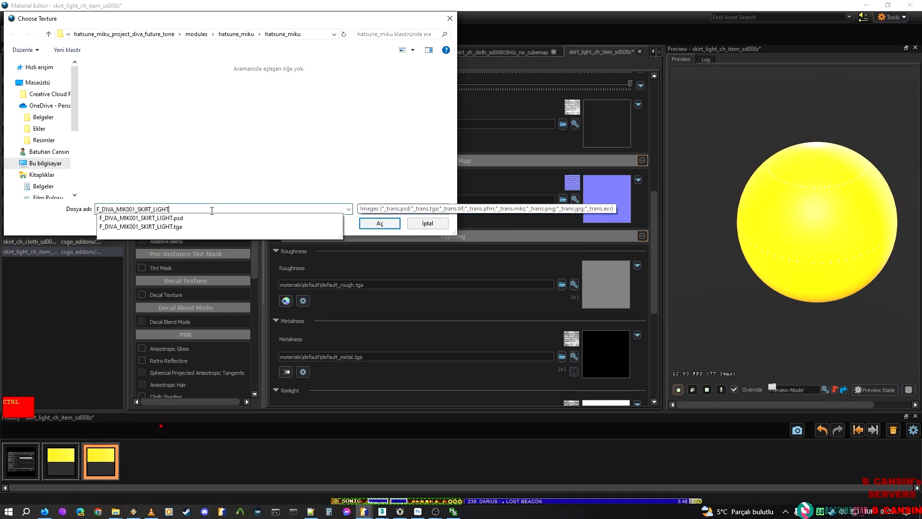
{"action": "left_click", "coordinate": [184, 219]}
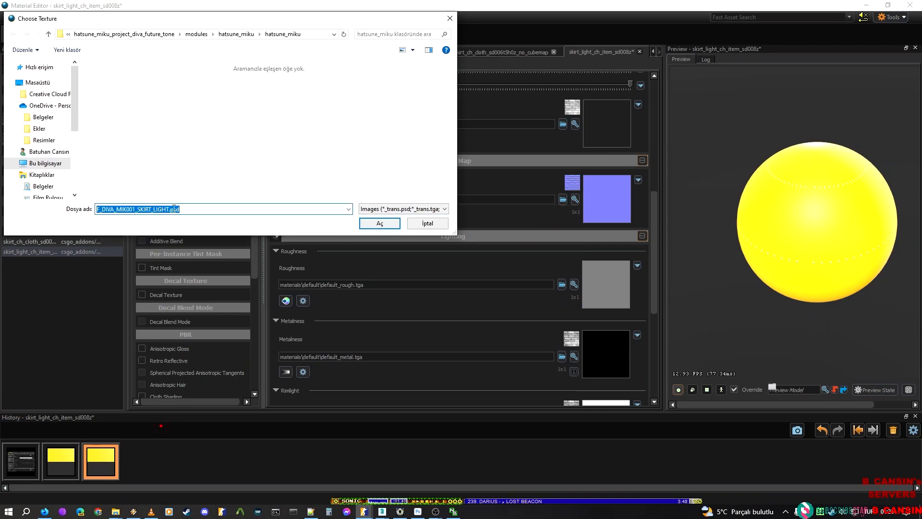
{"action": "left_click", "coordinate": [379, 223]}
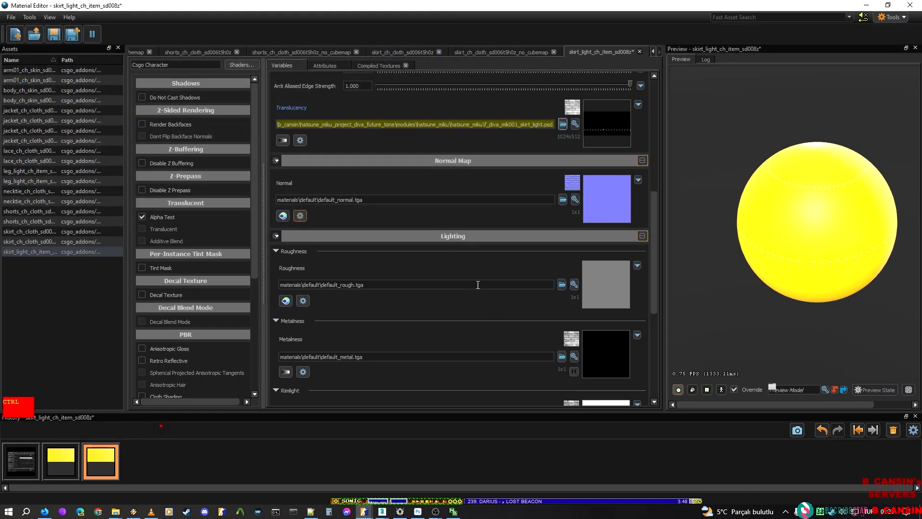
{"action": "key", "text": "ctrl+s"}
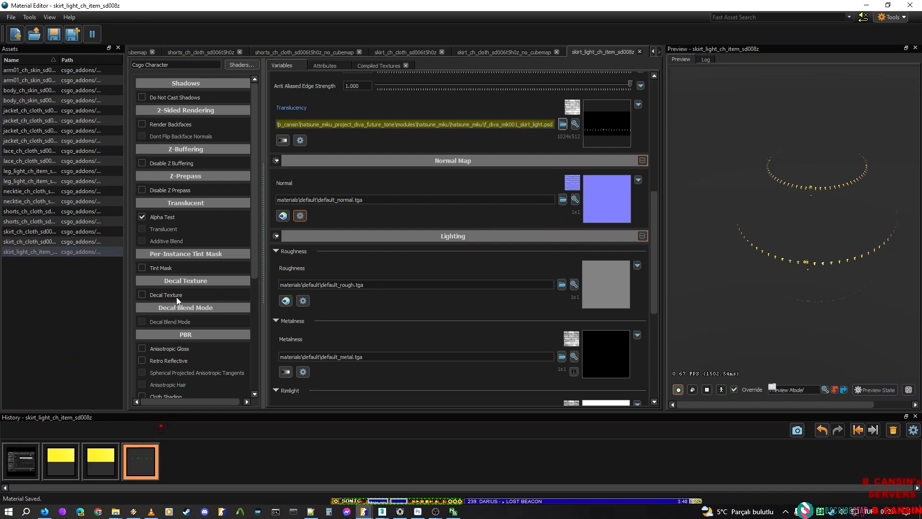
Step: Enable Anisotropic Gloss and Cloth Shading in the PBR options of the skirt_light_ch_item_sd008z material
{"action": "scroll", "coordinate": [180, 283], "scroll_direction": "down", "scroll_amount": 6}
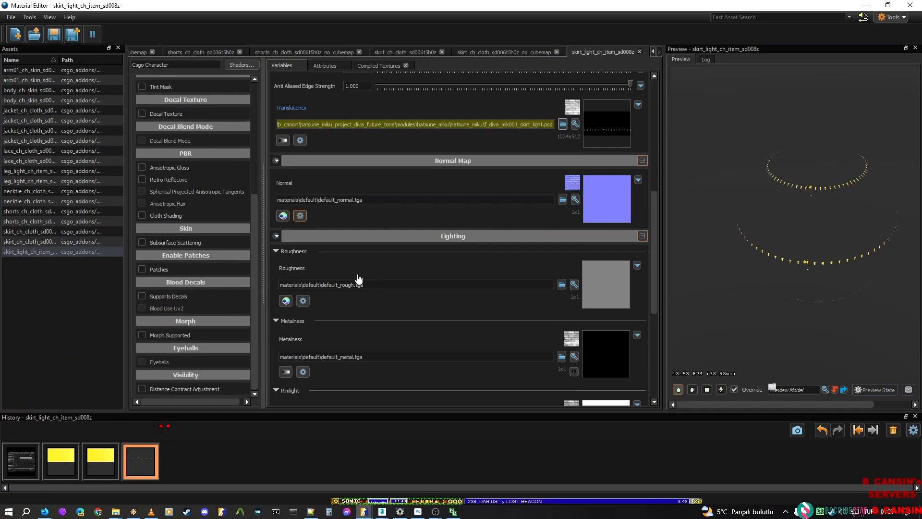
{"action": "scroll", "coordinate": [407, 295], "scroll_direction": "down", "scroll_amount": 6}
{"action": "scroll", "coordinate": [407, 296], "scroll_direction": "up", "scroll_amount": 9}
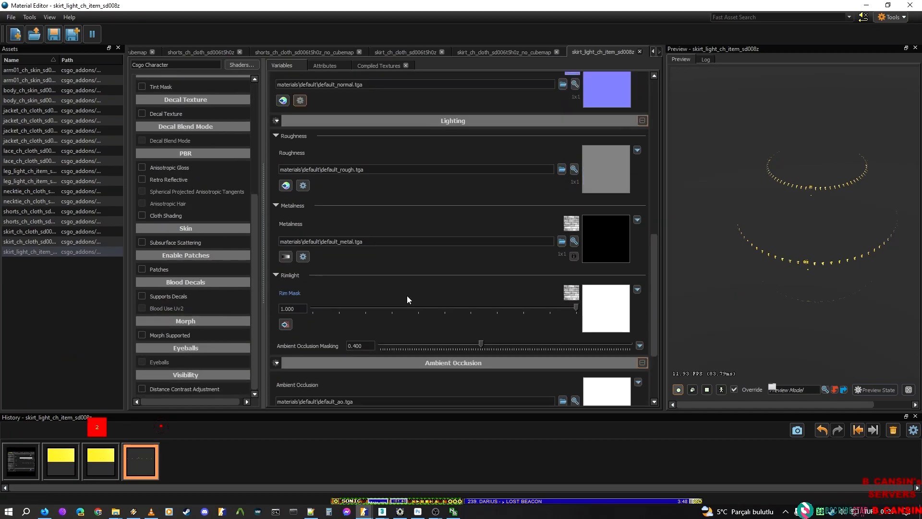
{"action": "scroll", "coordinate": [408, 295], "scroll_direction": "up", "scroll_amount": 5}
{"action": "left_click_drag", "start_coordinate": [441, 8], "coordinate": [336, 0]}
{"action": "scroll", "coordinate": [198, 205], "scroll_direction": "up", "scroll_amount": 5}
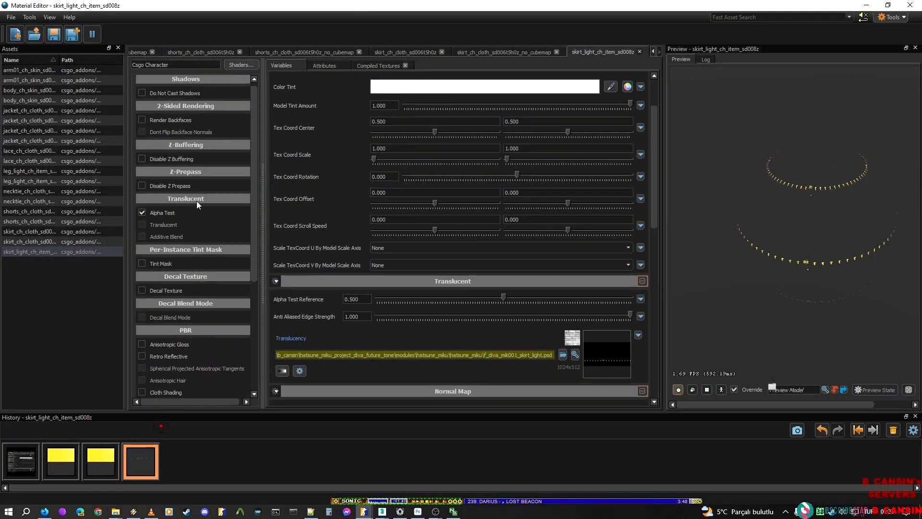
{"action": "scroll", "coordinate": [175, 293], "scroll_direction": "down", "scroll_amount": 3}
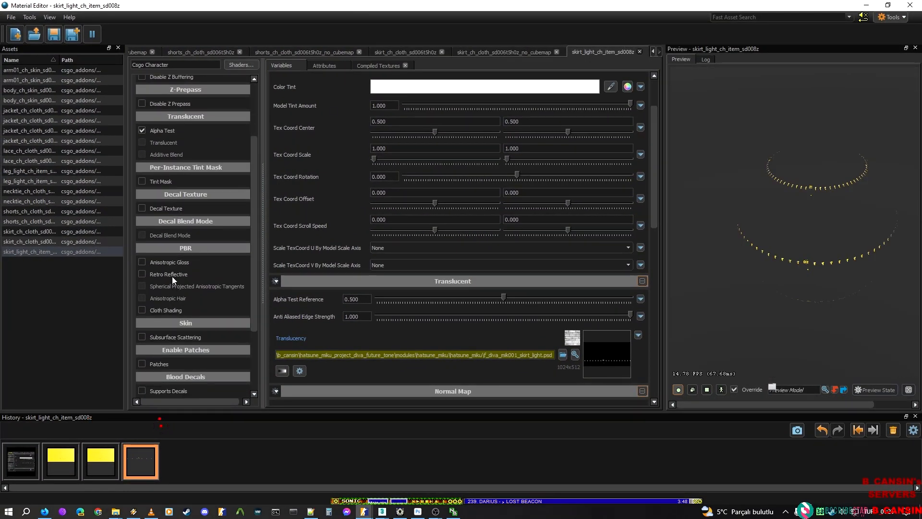
{"action": "left_click", "coordinate": [166, 311]}
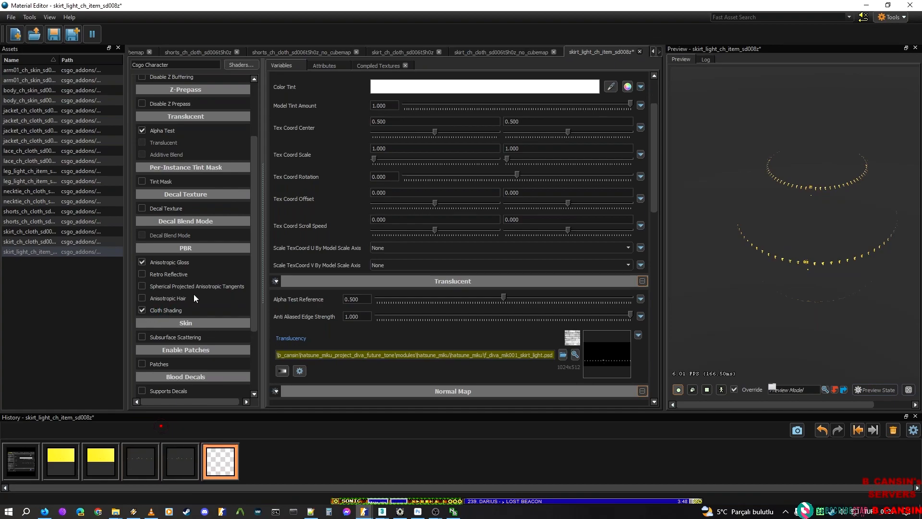
Step: Save the skirt_light_ch_item_sd008z material and inspect the skirt up close on the model in ModelDoc
{"action": "key", "text": "ctrl+s"}
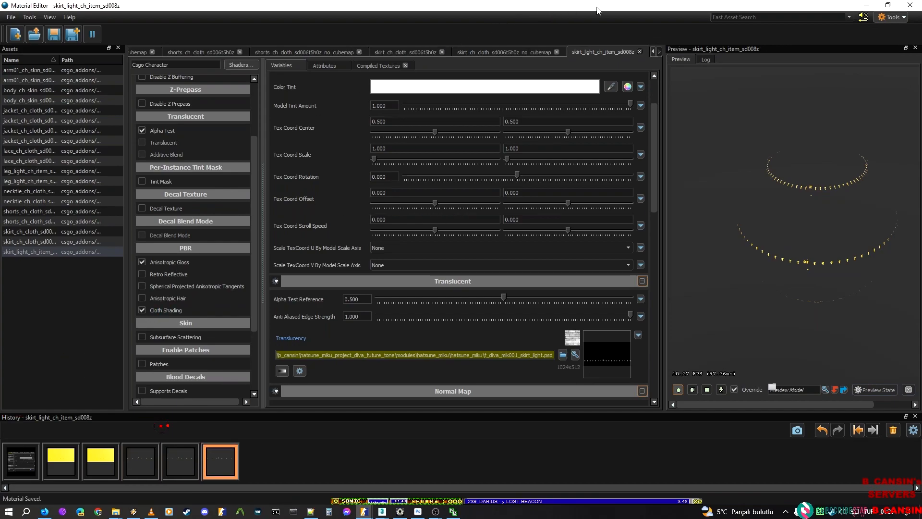
{"action": "left_click_drag", "start_coordinate": [580, 10], "coordinate": [139, 79]}
{"action": "right_click", "coordinate": [549, 237]}
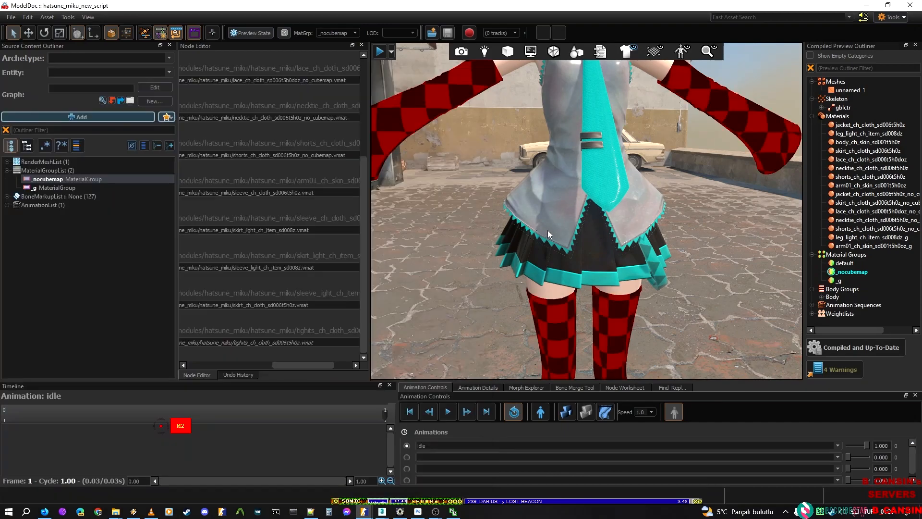
{"action": "key", "text": "w"}
{"action": "right_click_drag", "start_coordinate": [549, 237], "coordinate": [572, 271]}
{"action": "key", "text": "w"}
{"action": "key", "text": "w"}
{"action": "key", "text": "s"}
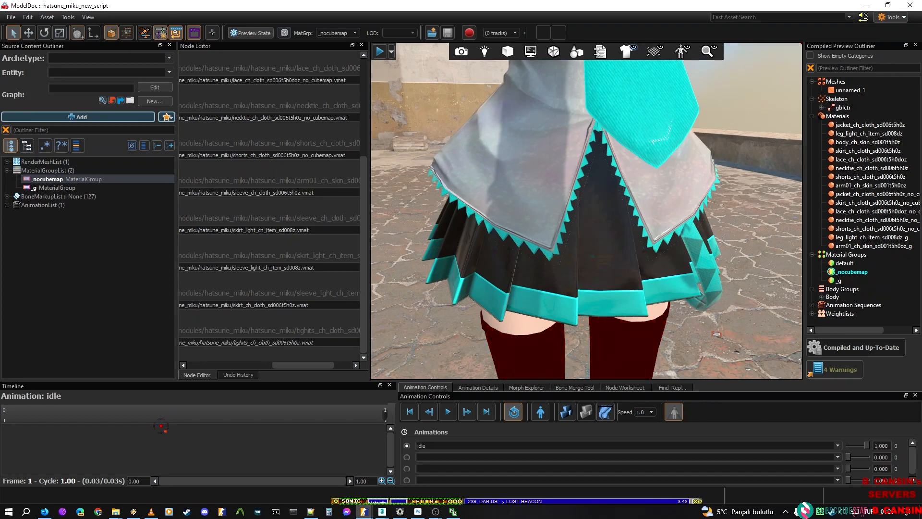
Step: Back in the Material Editor, assign F_DIVA_MIK001_SKIRT_LIGHT.psd as the roughness texture of skirt_light_ch_item_sd008z and save the material
{"action": "mouse_move", "coordinate": [364, 511]}
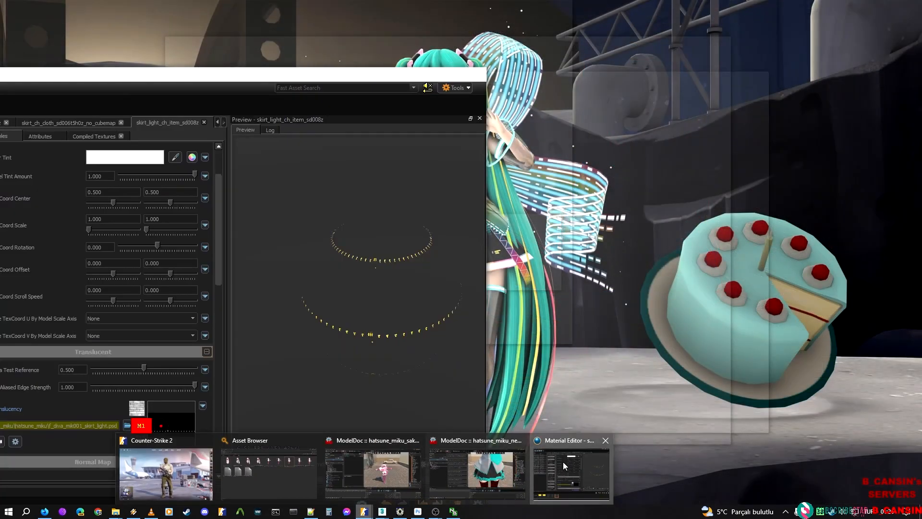
{"action": "left_click", "coordinate": [562, 462]}
{"action": "left_click_drag", "start_coordinate": [280, 75], "coordinate": [584, 0]}
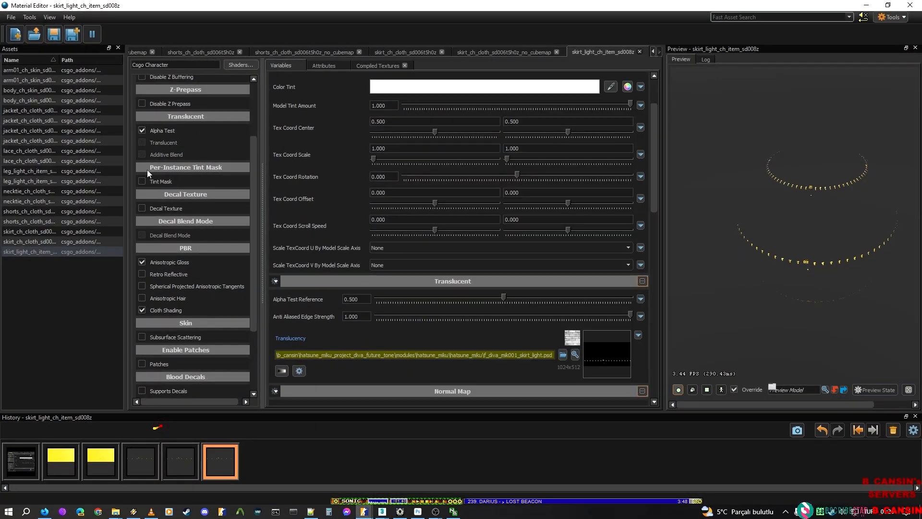
{"action": "scroll", "coordinate": [209, 281], "scroll_direction": "up", "scroll_amount": 3}
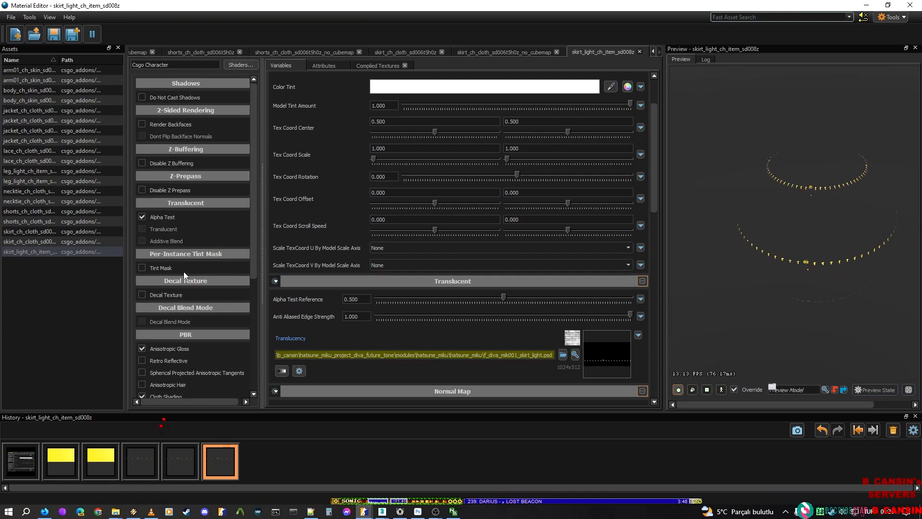
{"action": "scroll", "coordinate": [346, 177], "scroll_direction": "up", "scroll_amount": 2}
{"action": "scroll", "coordinate": [333, 201], "scroll_direction": "down", "scroll_amount": 5}
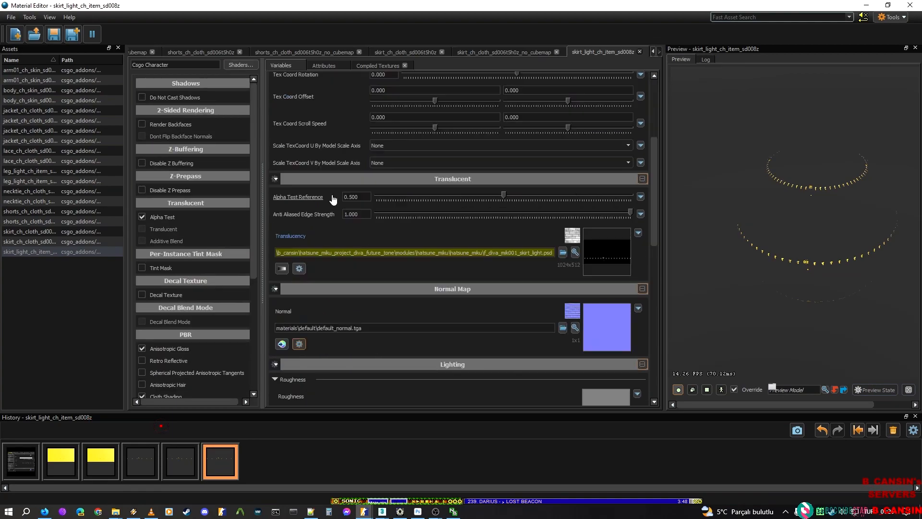
{"action": "scroll", "coordinate": [317, 358], "scroll_direction": "down", "scroll_amount": 2}
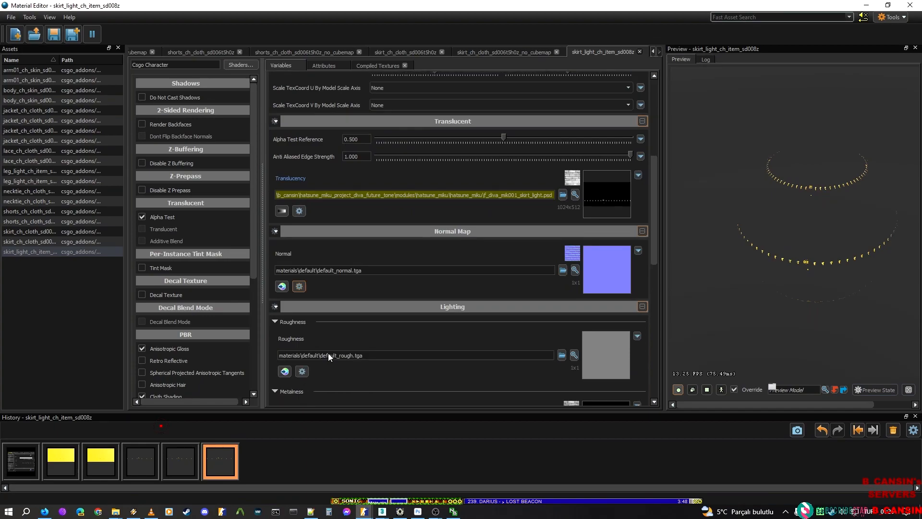
{"action": "left_click", "coordinate": [563, 355]}
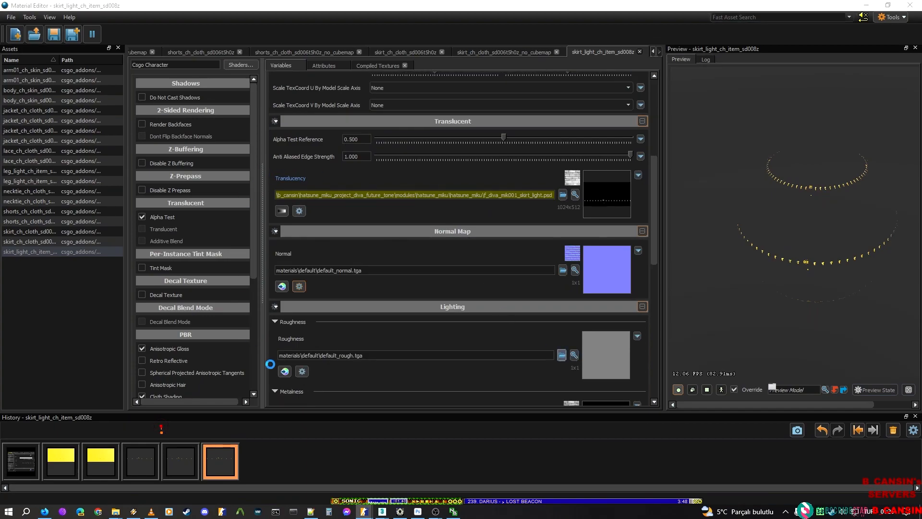
{"action": "type", "text": "F_DIVA_MIK001_SKIRT_LIGHT"}
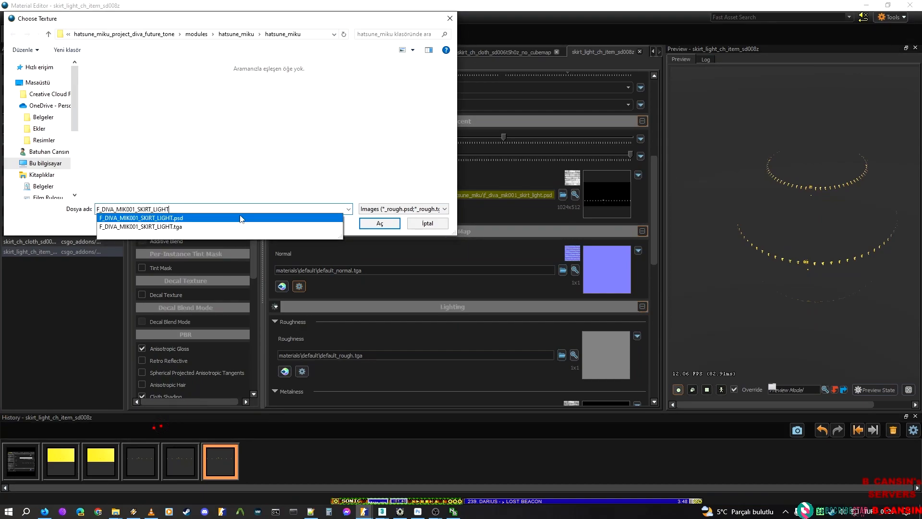
{"action": "key", "text": "Return"}
{"action": "key", "text": "Return"}
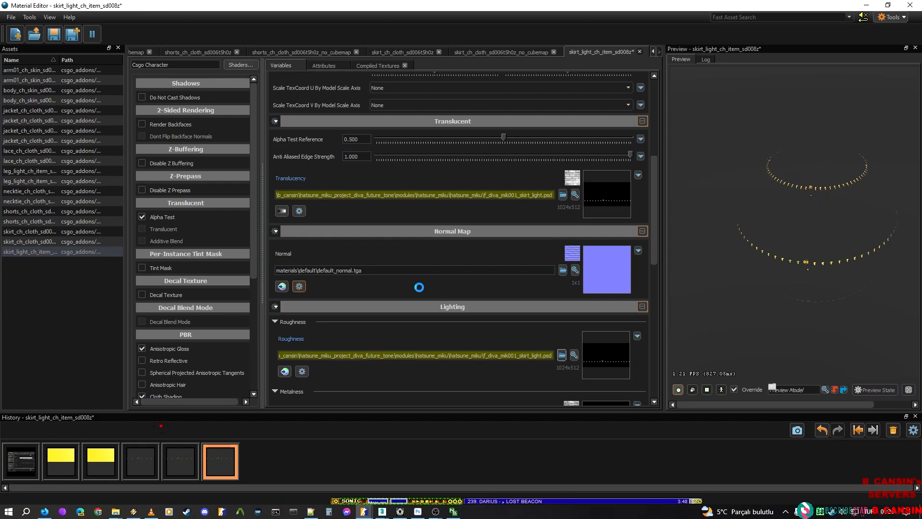
{"action": "key", "text": "ctrl+s"}
Step: Check the skirt in ModelDoc, and review the lighting textures and available shaders for skirt_light_ch_item_sd008z in the Material Editor
{"action": "left_click_drag", "start_coordinate": [699, 6], "coordinate": [259, 63]}
{"action": "mouse_move", "coordinate": [708, 193]}
{"action": "right_mouse_down"}
{"action": "mouse_move", "coordinate": [708, 269]}
{"action": "mouse_move", "coordinate": [703, 202]}
{"action": "right_mouse_up"}
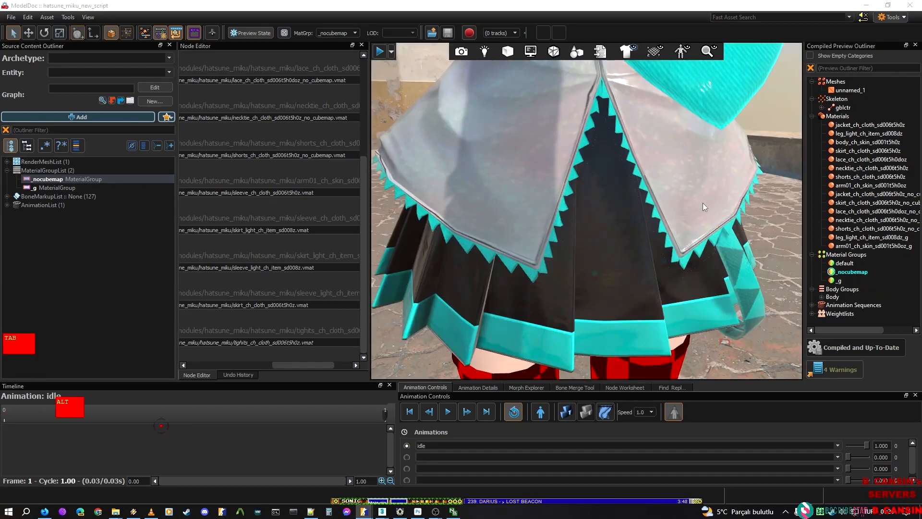
{"action": "left_click_drag", "start_coordinate": [0, 67], "coordinate": [224, 2]}
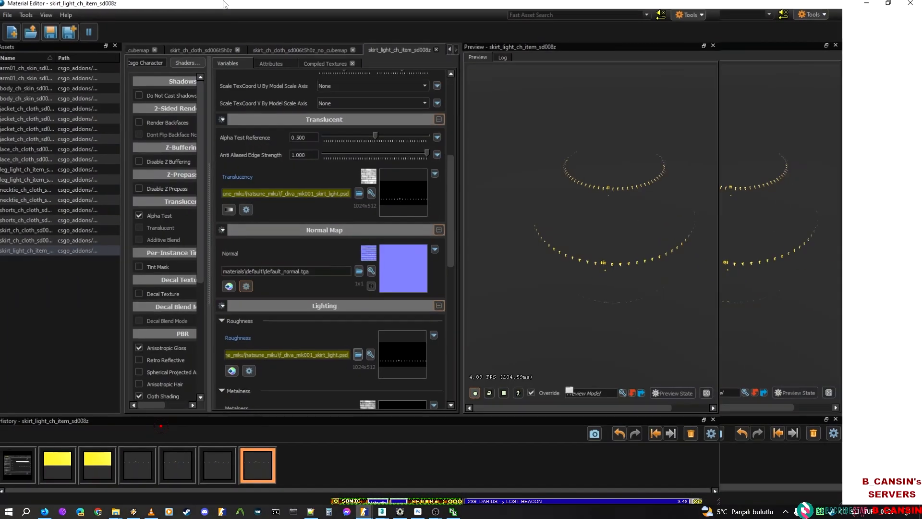
{"action": "scroll", "coordinate": [403, 282], "scroll_direction": "down", "scroll_amount": 2}
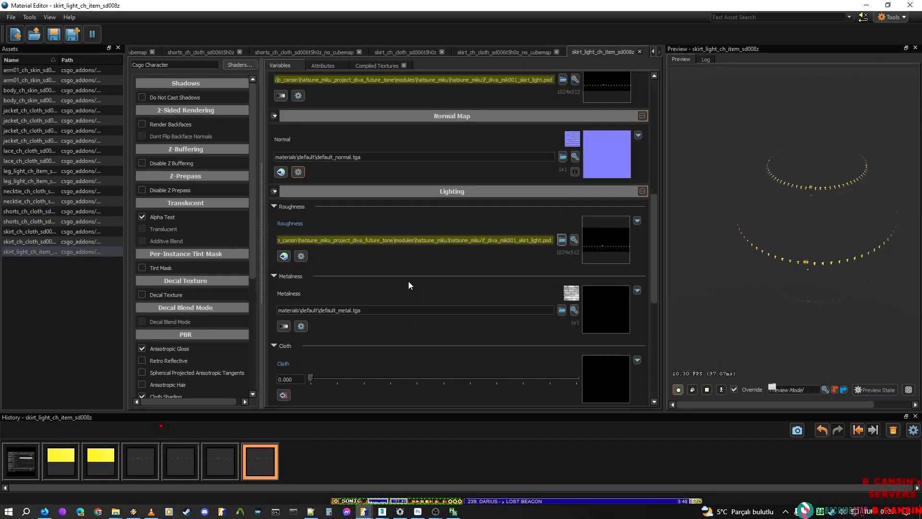
{"action": "scroll", "coordinate": [190, 350], "scroll_direction": "down", "scroll_amount": 2}
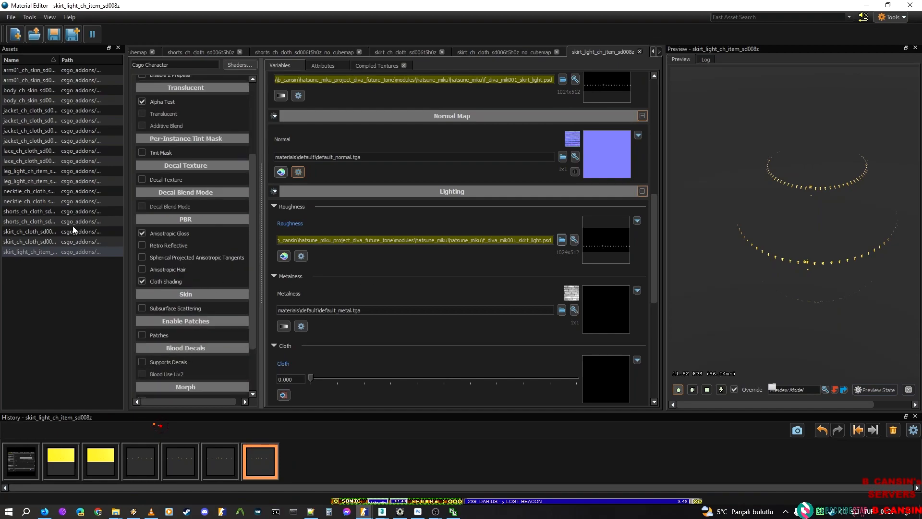
{"action": "left_click", "coordinate": [238, 65]}
{"action": "left_click", "coordinate": [632, 370]}
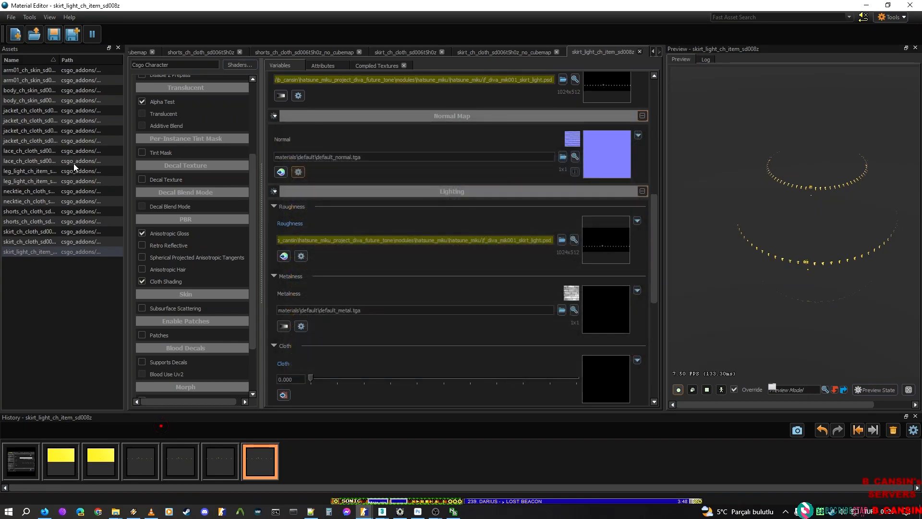
Step: Save a copy of the skirt light material as skirt_light_ch_item_sd008z_g.vmat
{"action": "left_click", "coordinate": [11, 18]}
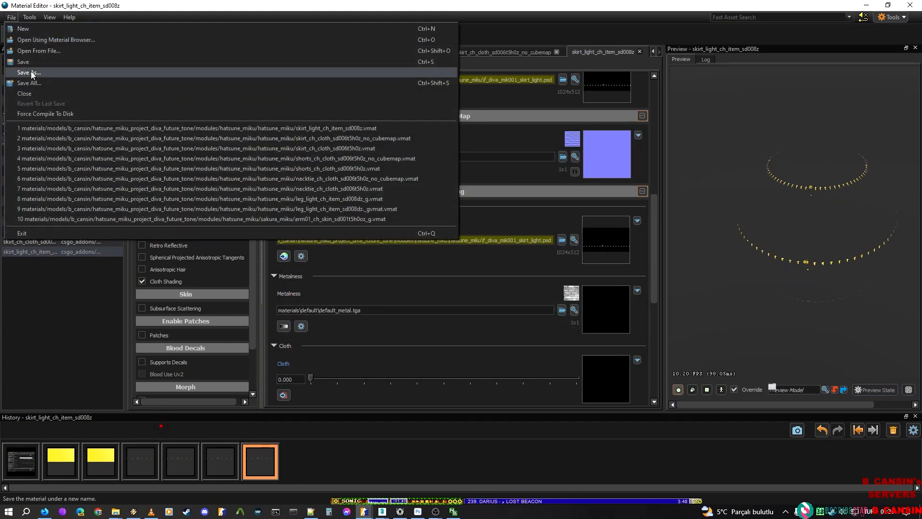
{"action": "left_click", "coordinate": [32, 72]}
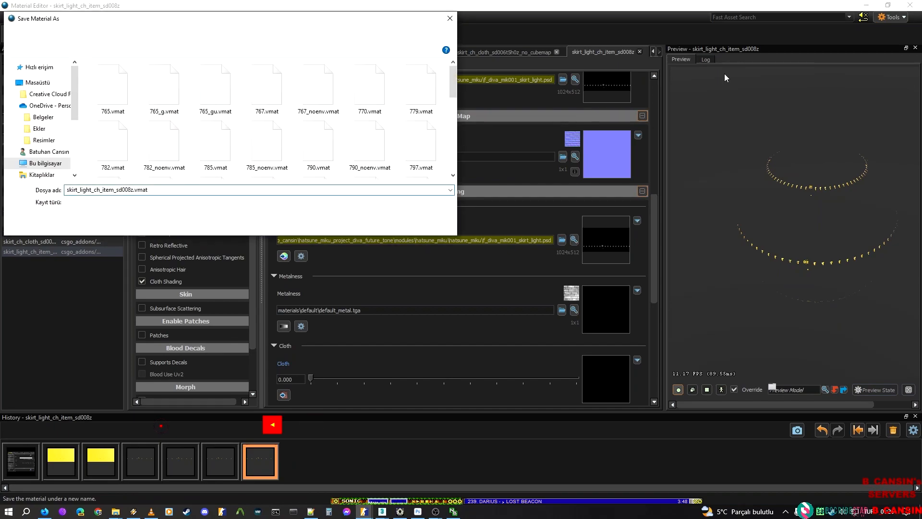
{"action": "type", "text": "?g"}
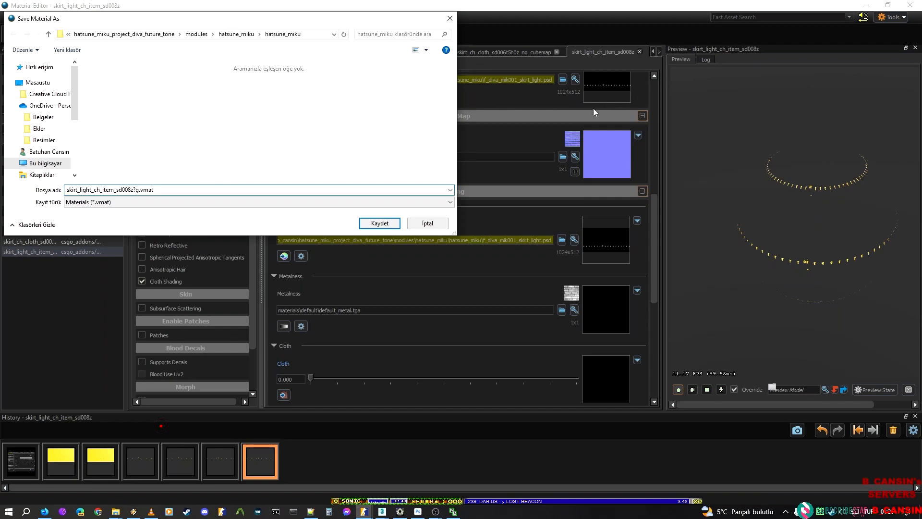
{"action": "type", "text": "_"}
{"action": "key", "text": "Return"}
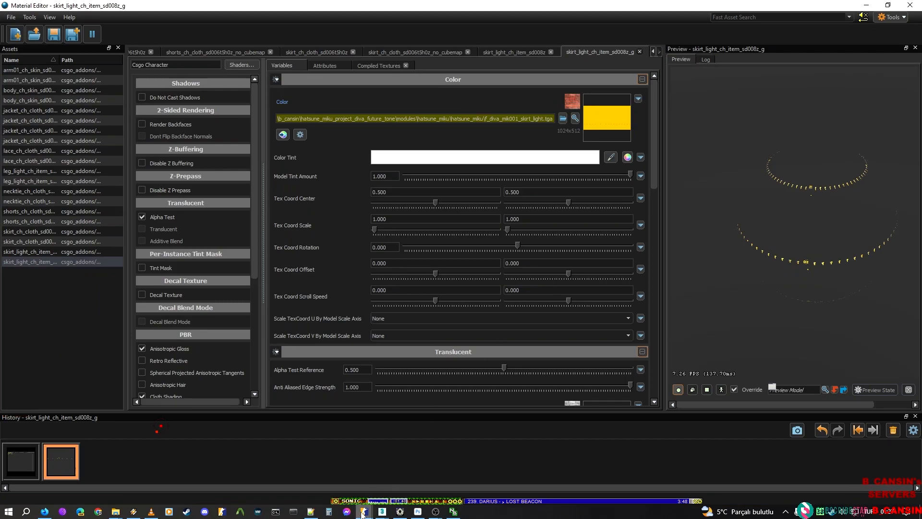
Step: In ModelDoc's _g material group, set the skirt light replacement to skirt_light_ch_item_sd008z_g.vmat and recompile the model
{"action": "mouse_move", "coordinate": [364, 511]}
{"action": "left_click", "coordinate": [482, 465]}
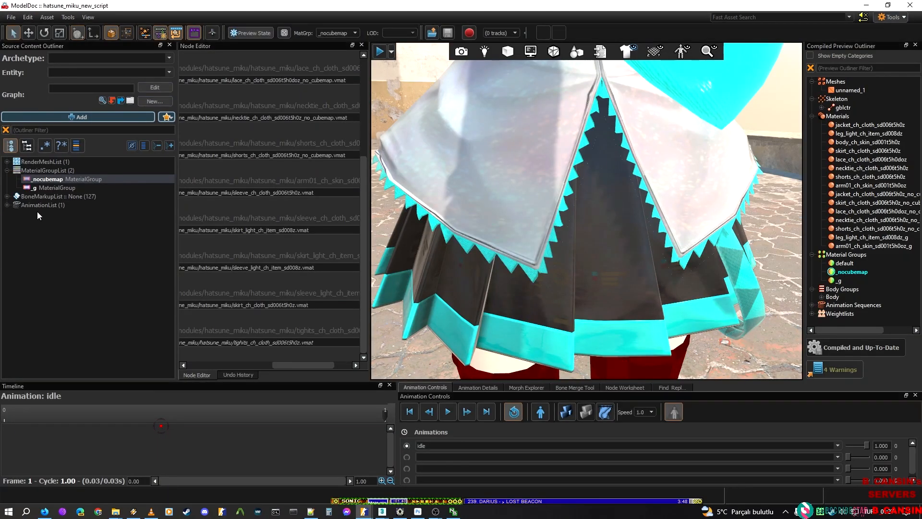
{"action": "left_click", "coordinate": [67, 187]}
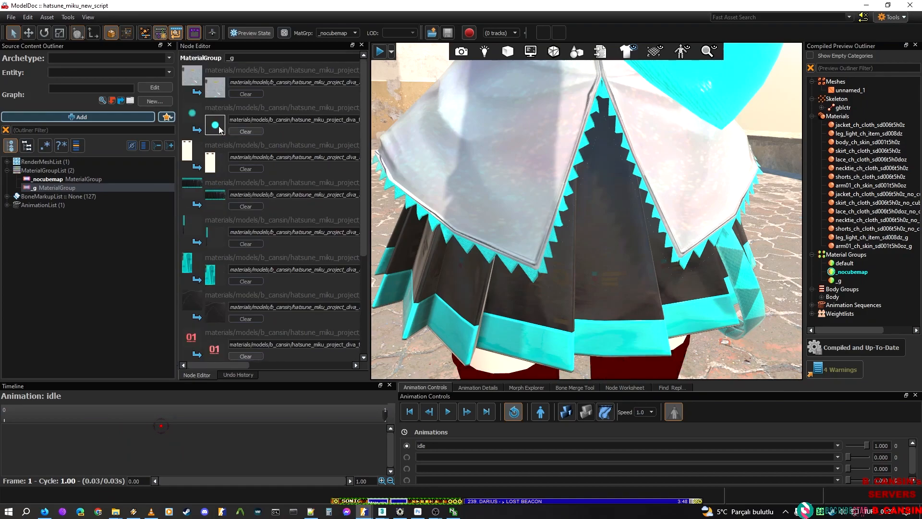
{"action": "scroll", "coordinate": [285, 258], "scroll_direction": "down", "scroll_amount": 4}
{"action": "left_click", "coordinate": [288, 268]}
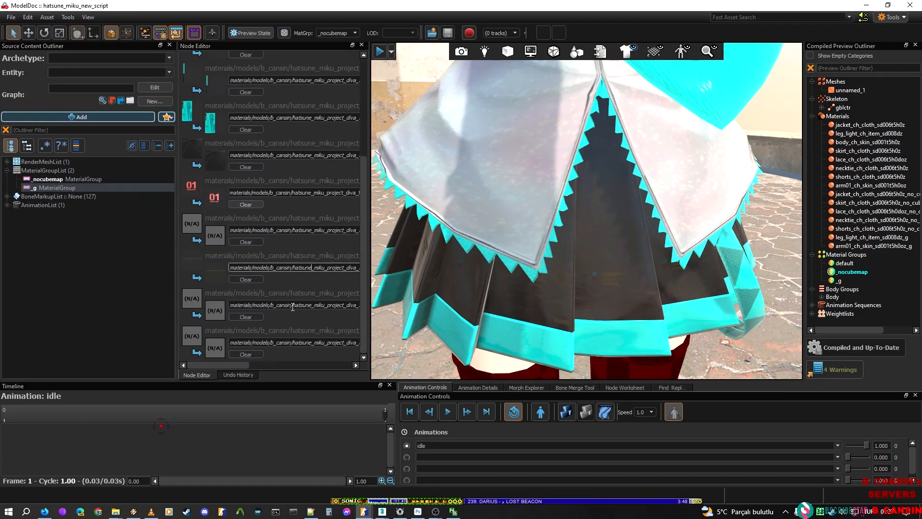
{"action": "left_click_drag", "start_coordinate": [230, 365], "coordinate": [325, 330]}
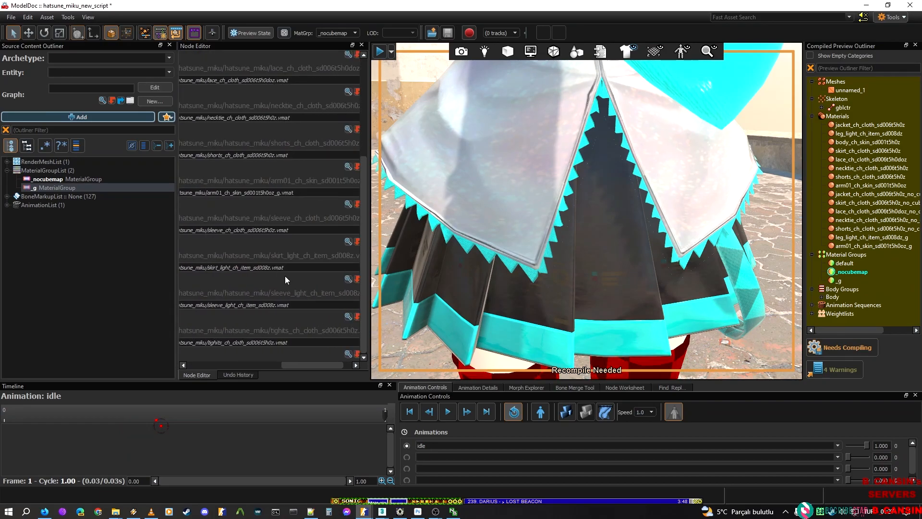
{"action": "left_click", "coordinate": [272, 268]}
{"action": "type", "text": "_g"}
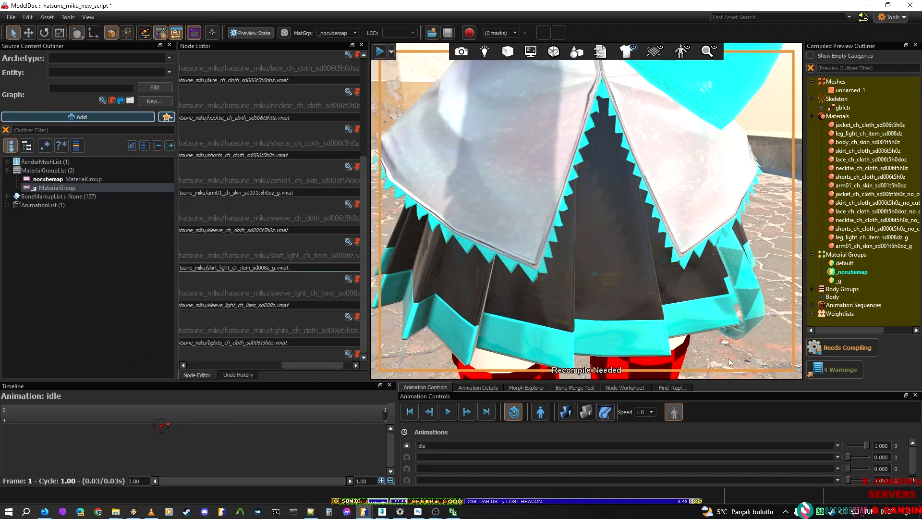
{"action": "left_click", "coordinate": [843, 347]}
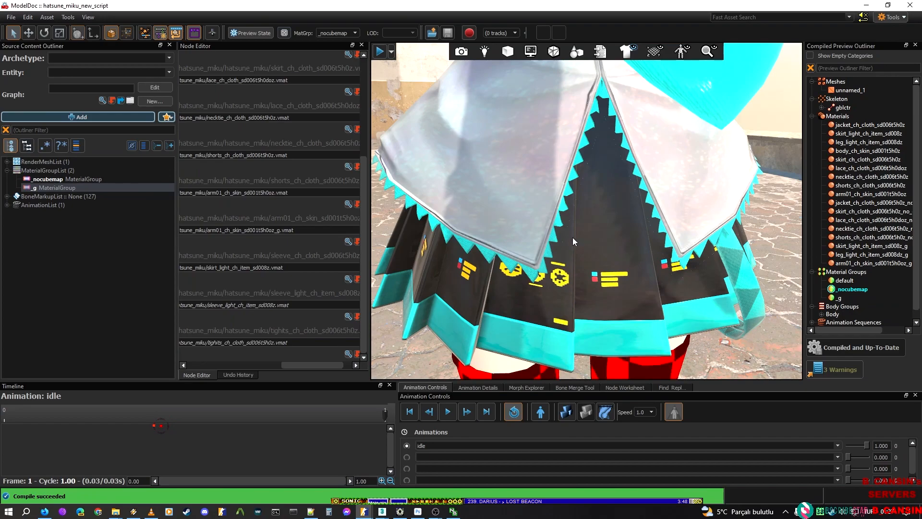
Step: Compare the default and _g material groups on the model and examine the skirt's light details
{"action": "left_click", "coordinate": [839, 297]}
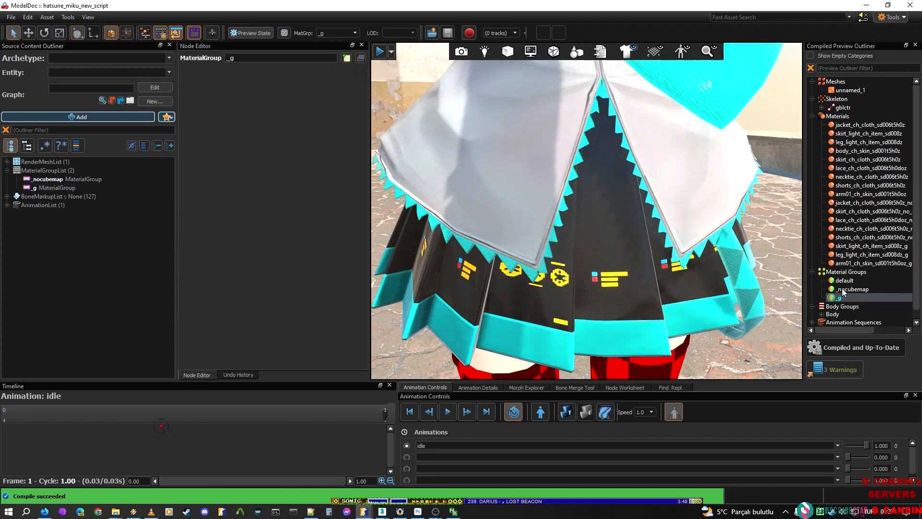
{"action": "left_click", "coordinate": [844, 282]}
{"action": "left_click", "coordinate": [840, 298]}
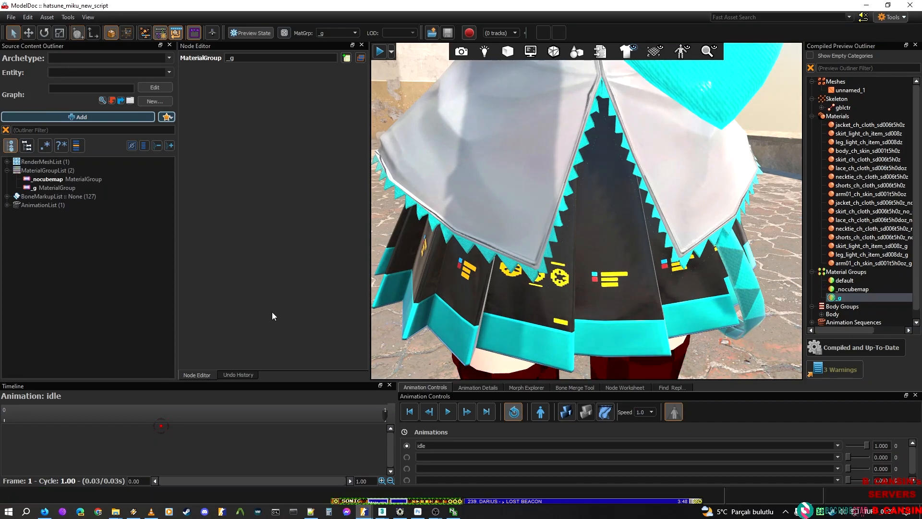
{"action": "mouse_move", "coordinate": [377, 259]}
{"action": "right_mouse_down"}
{"action": "mouse_move", "coordinate": [380, 307]}
{"action": "mouse_move", "coordinate": [404, 255]}
{"action": "right_mouse_up"}
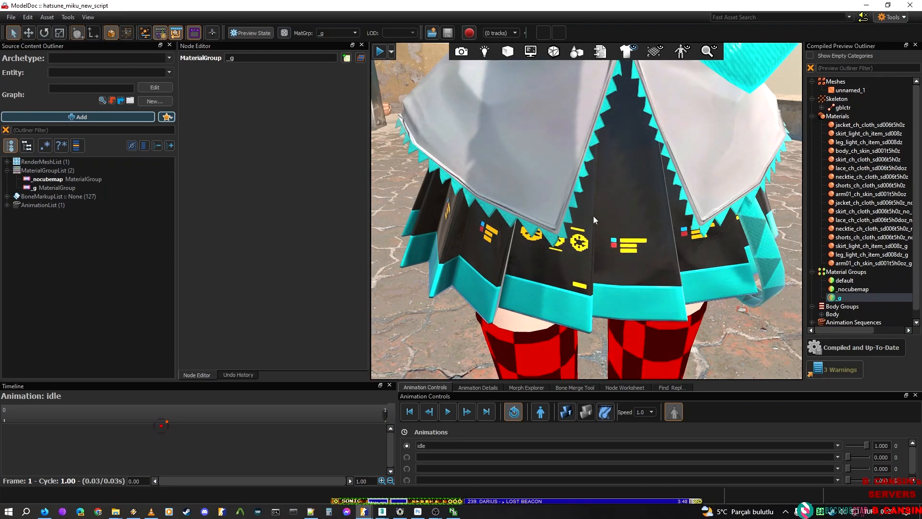
Step: Switch to the Material Editor, change the skirt_light_ch_item_sd008z_g shader to Csgo Complex, and enable Self Illum
{"action": "key", "text": "alt+Tab"}
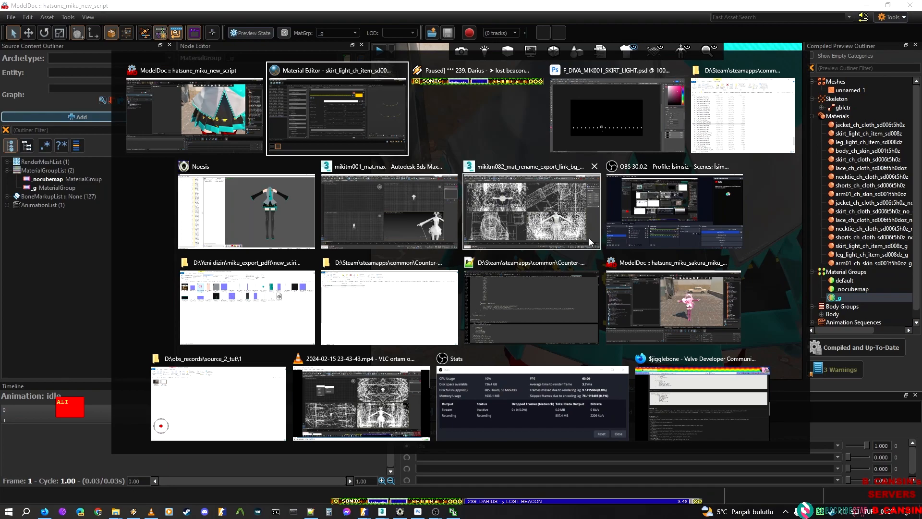
{"action": "left_click", "coordinate": [376, 133]}
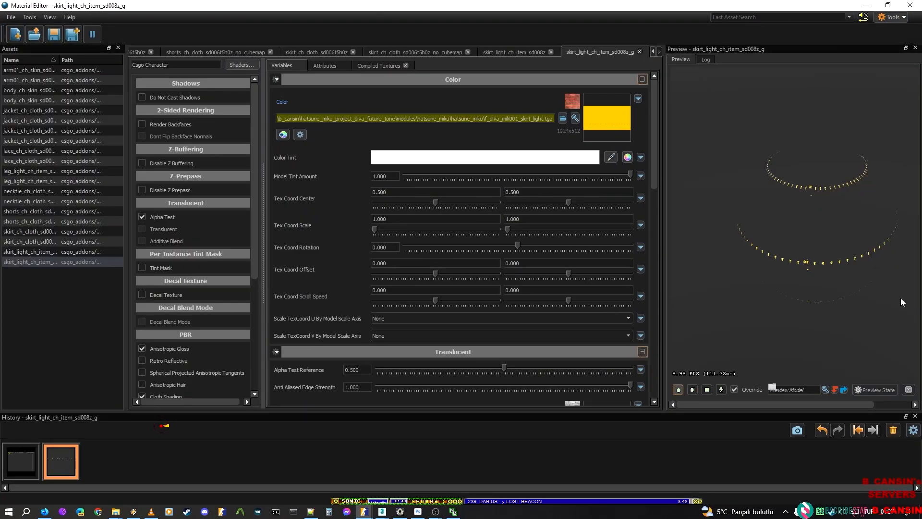
{"action": "scroll", "coordinate": [151, 326], "scroll_direction": "down", "scroll_amount": 3}
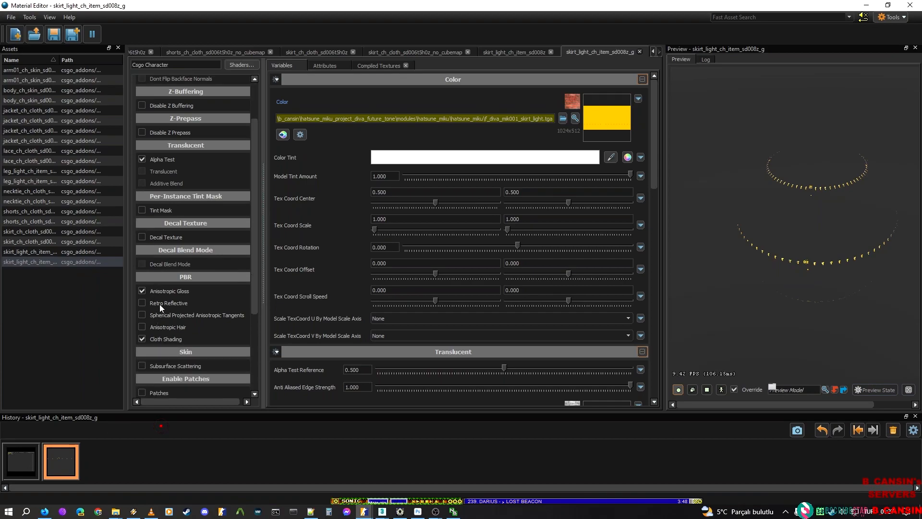
{"action": "scroll", "coordinate": [174, 331], "scroll_direction": "down", "scroll_amount": 1}
{"action": "left_click", "coordinate": [243, 65]}
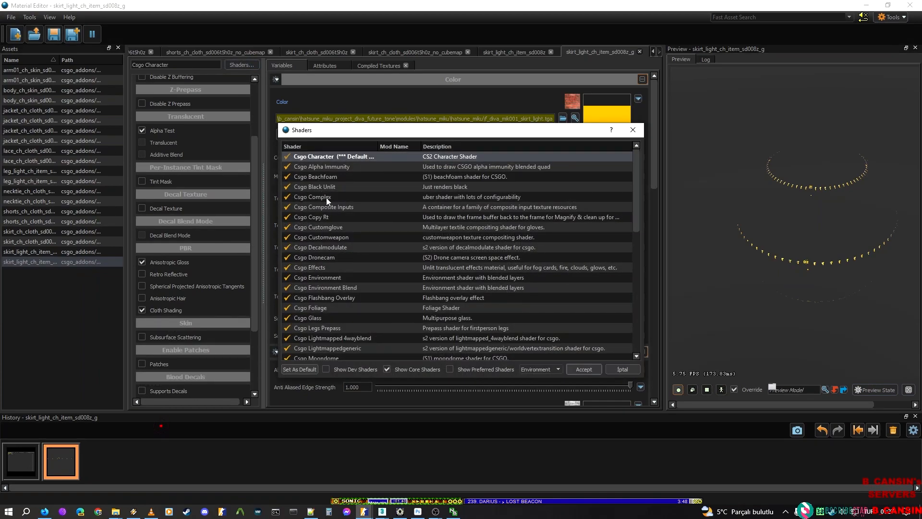
{"action": "left_click", "coordinate": [326, 197]}
{"action": "left_click", "coordinate": [582, 369]}
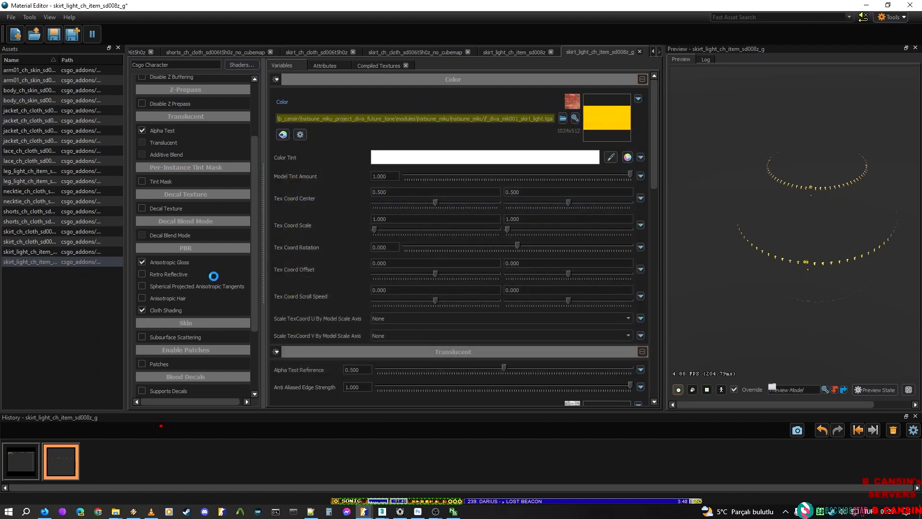
{"action": "left_click", "coordinate": [149, 245]}
{"action": "scroll", "coordinate": [336, 280], "scroll_direction": "down", "scroll_amount": 3}
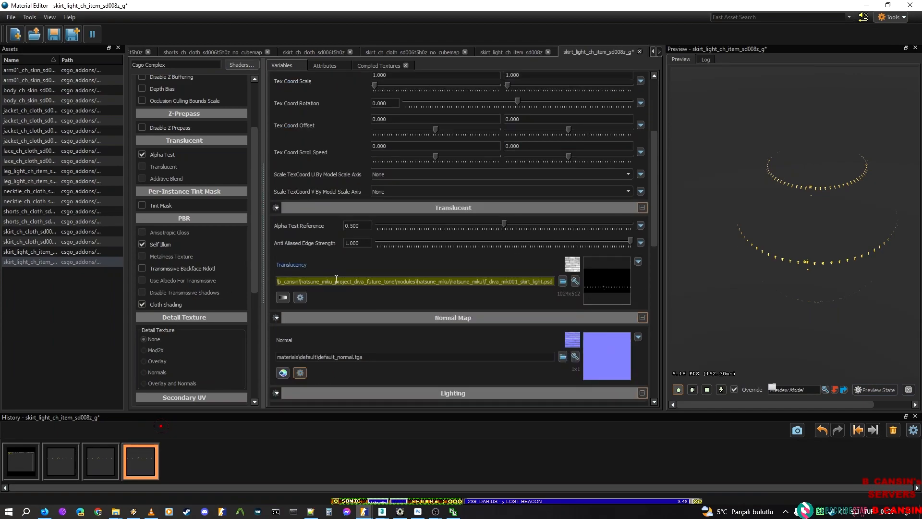
Step: Copy the roughness texture path, f_diva_mik001_skirt_light.psd, into the Self Illum Mask of skirt_light_ch_item_sd008z_g
{"action": "scroll", "coordinate": [337, 279], "scroll_direction": "down", "scroll_amount": 3}
{"action": "scroll", "coordinate": [423, 316], "scroll_direction": "down", "scroll_amount": 3}
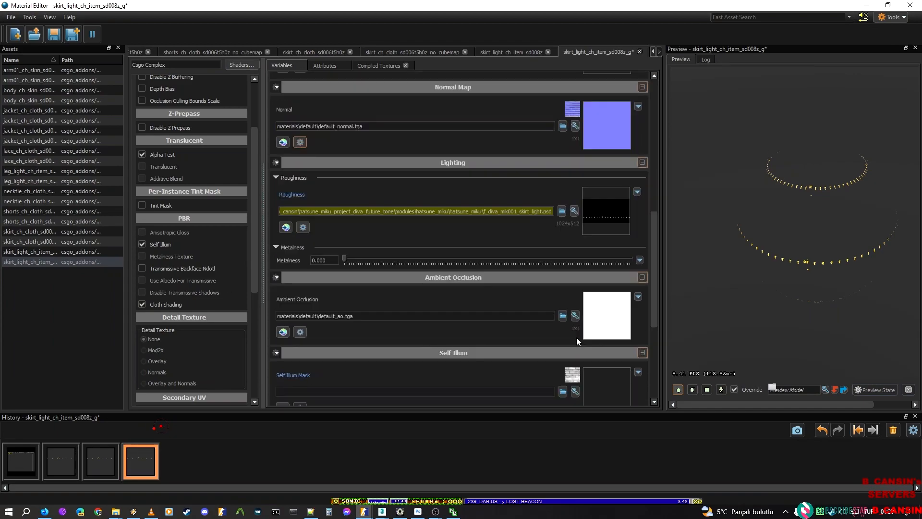
{"action": "left_click", "coordinate": [521, 211]}
{"action": "key", "text": "ctrl+a"}
{"action": "scroll", "coordinate": [473, 229], "scroll_direction": "up", "scroll_amount": 2}
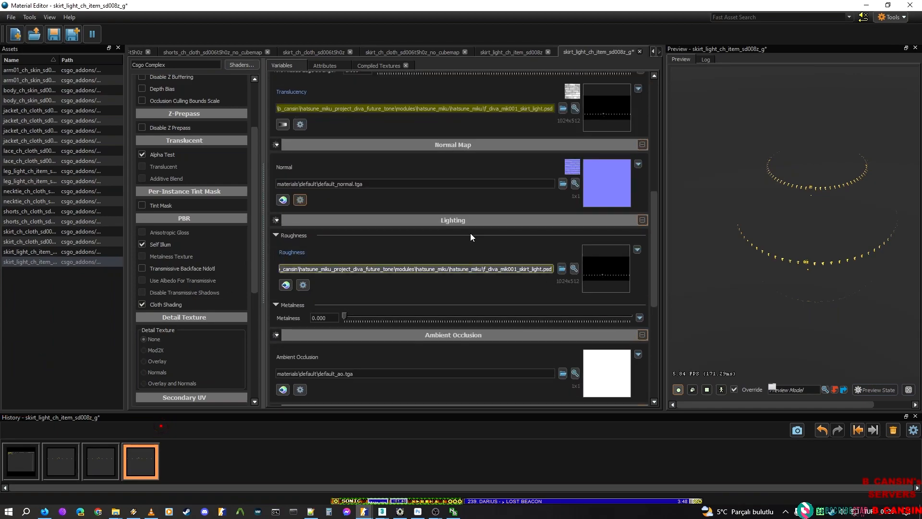
{"action": "scroll", "coordinate": [428, 163], "scroll_direction": "up", "scroll_amount": 2}
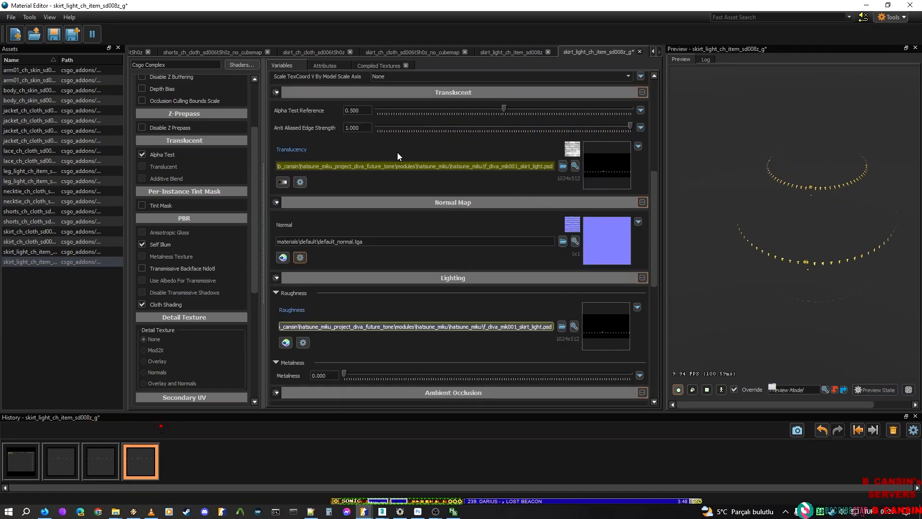
{"action": "scroll", "coordinate": [397, 151], "scroll_direction": "down", "scroll_amount": 7}
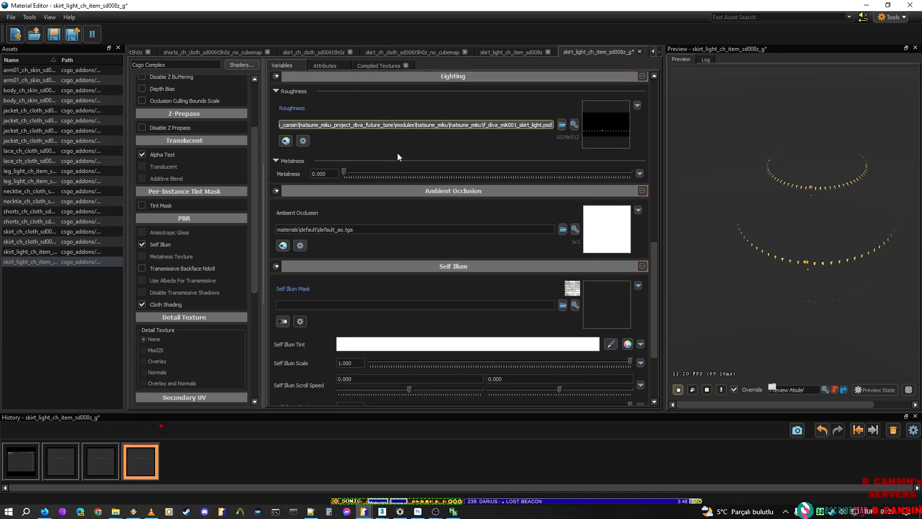
{"action": "left_click", "coordinate": [375, 305]}
{"action": "key", "text": "ctrl+v"}
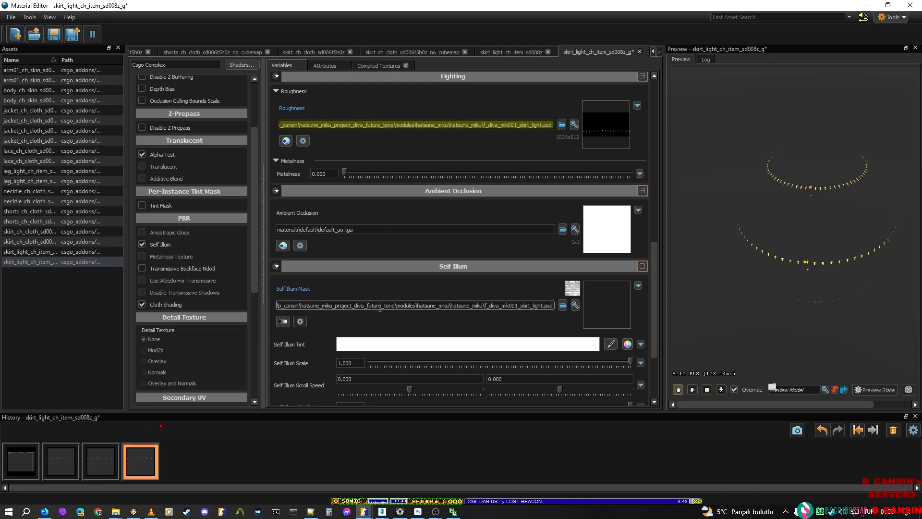
Step: Set the skirt light material's Self Illum Brightness to 3.506 and inspect the glowing strips in the preview
{"action": "right_click_drag", "start_coordinate": [807, 266], "coordinate": [840, 273]}
{"action": "key", "text": "w"}
{"action": "key", "text": "w"}
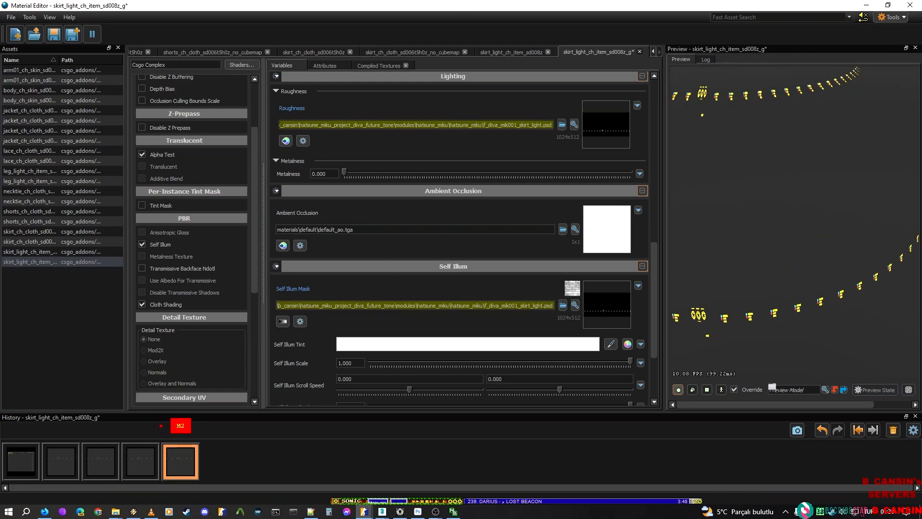
{"action": "scroll", "coordinate": [476, 336], "scroll_direction": "down", "scroll_amount": 3}
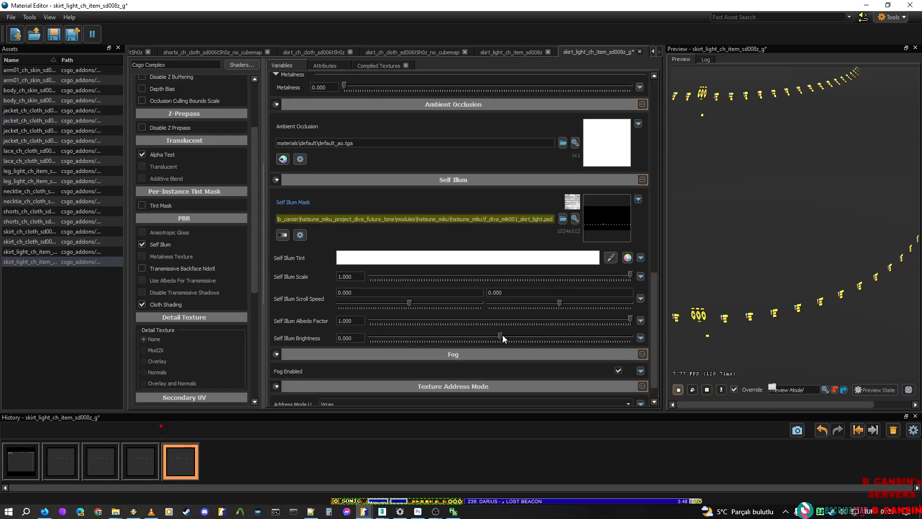
{"action": "left_click_drag", "start_coordinate": [500, 335], "coordinate": [546, 333]}
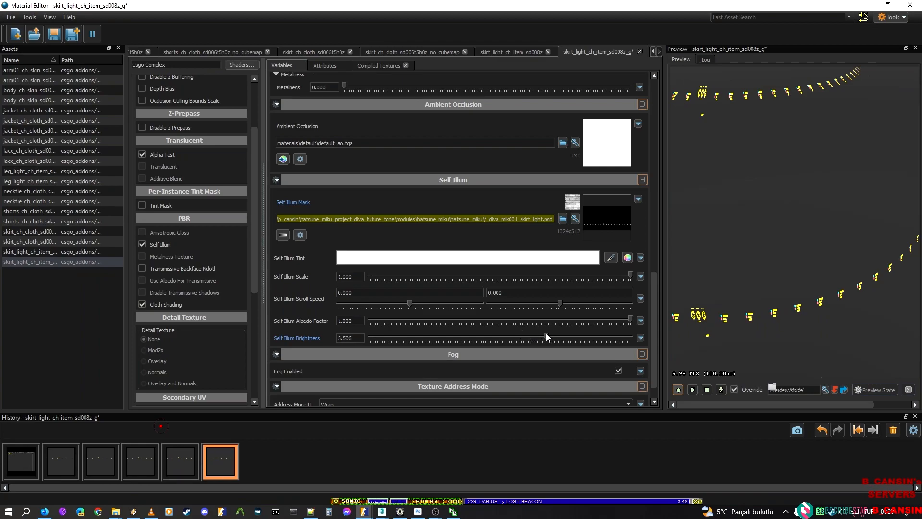
{"action": "key", "text": "s"}
{"action": "right_click_drag", "start_coordinate": [679, 329], "coordinate": [679, 330]}
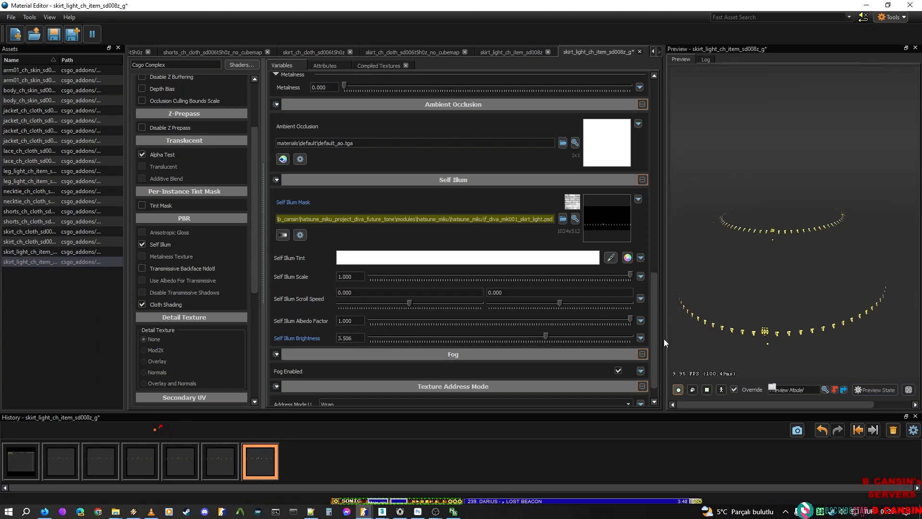
Step: Switch to ModelDoc and compare the _g, default and _nocubemap material groups on the skirt and the whole body
{"action": "mouse_move", "coordinate": [178, 461]}
{"action": "left_click_drag", "start_coordinate": [637, 8], "coordinate": [0, 98]}
{"action": "left_click", "coordinate": [838, 299]}
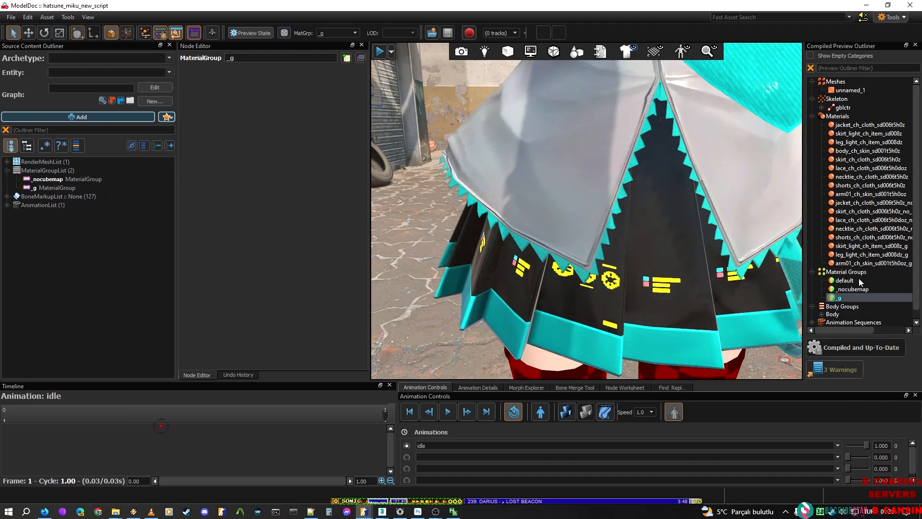
{"action": "key", "text": "Up"}
{"action": "left_click", "coordinate": [852, 299]}
{"action": "right_click_drag", "start_coordinate": [590, 299], "coordinate": [590, 299]}
{"action": "key", "text": "s"}
{"action": "key", "text": "w"}
{"action": "key", "text": "s"}
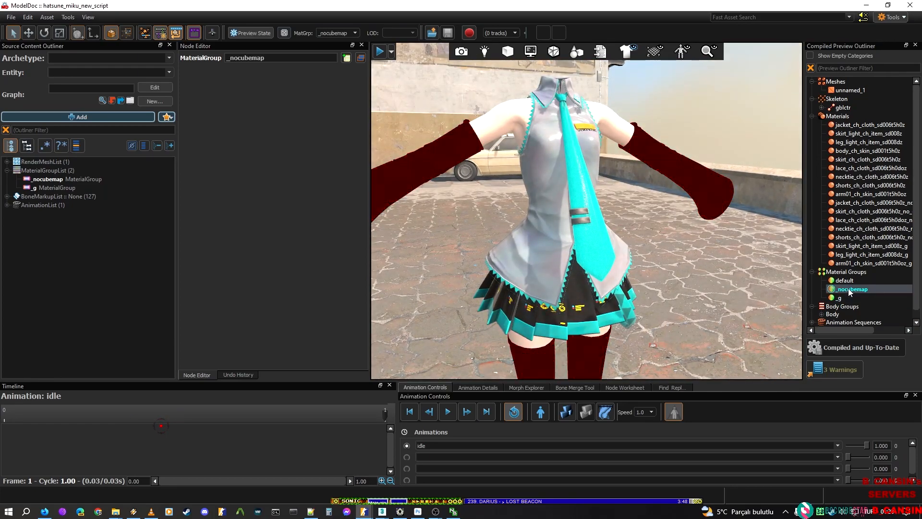
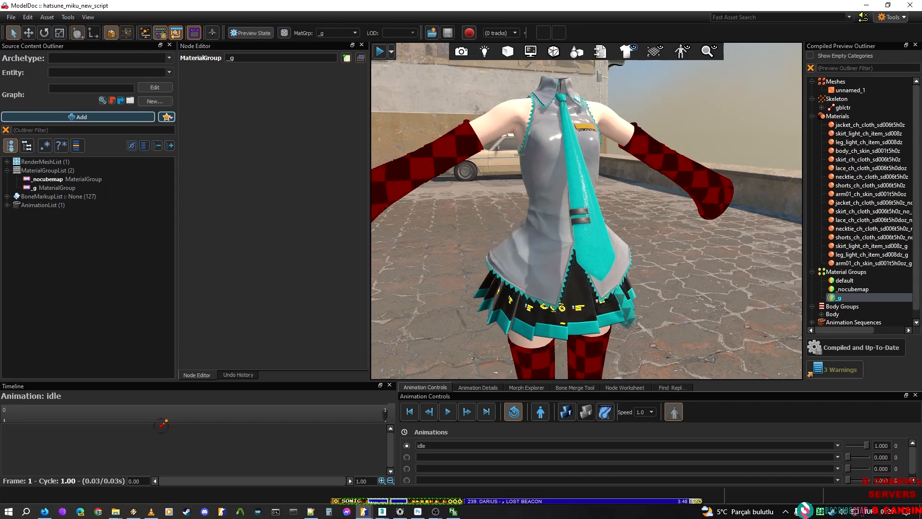
Step: Switch to mikitm001_mat.max in 3ds Max, add the sleeve material to the Slate view and copy its name, sleeve_ch_cloth_sd006t5h0z
{"action": "mouse_move", "coordinate": [383, 510]}
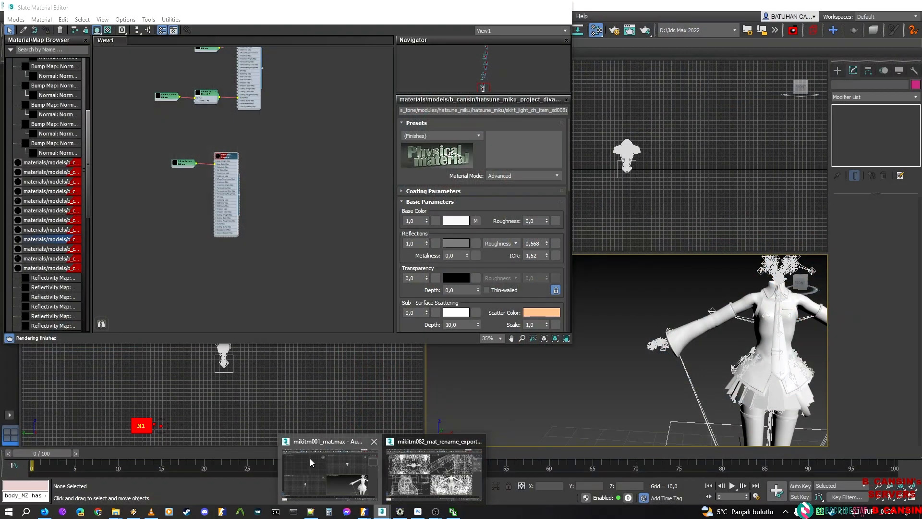
{"action": "left_click", "coordinate": [310, 458]}
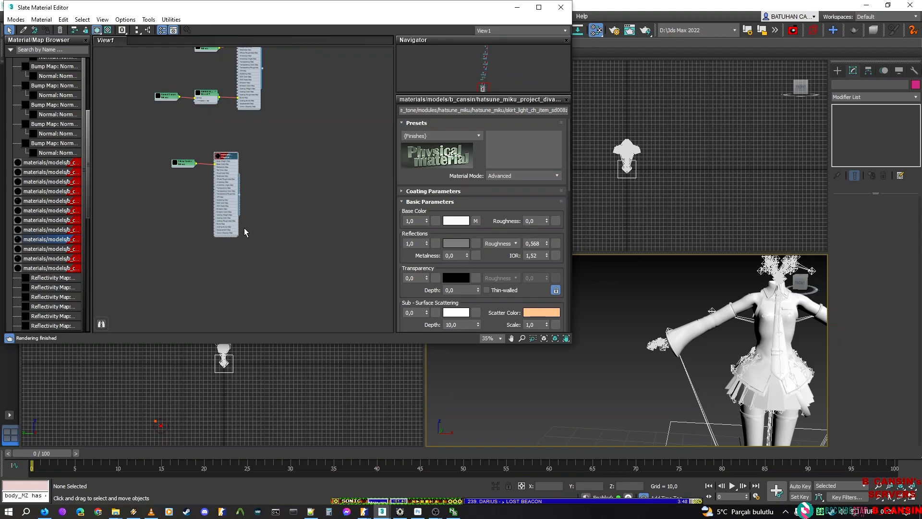
{"action": "middle_click_drag", "start_coordinate": [199, 236], "coordinate": [224, 157]}
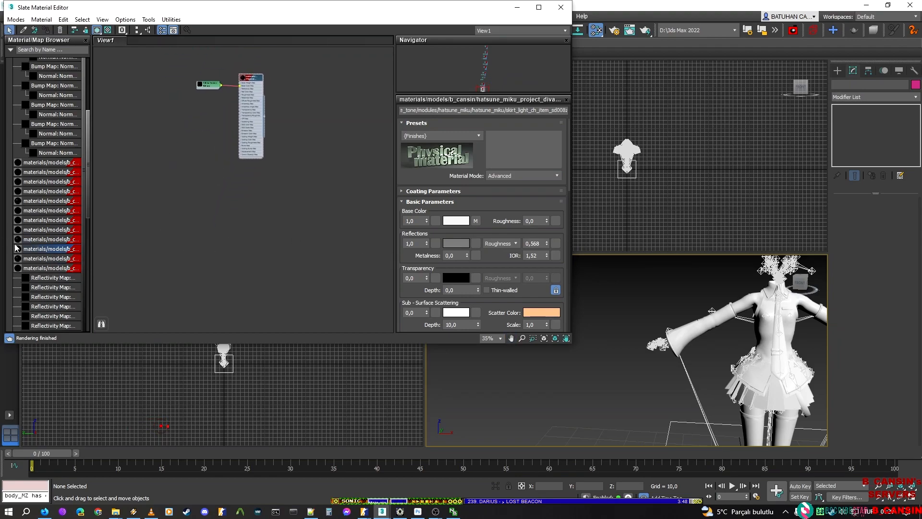
{"action": "left_click_drag", "start_coordinate": [65, 250], "coordinate": [222, 212]}
{"action": "left_click", "coordinate": [267, 203]}
{"action": "left_click_drag", "start_coordinate": [523, 110], "coordinate": [637, 110]}
{"action": "left_click_drag", "start_coordinate": [501, 110], "coordinate": [636, 103]}
{"action": "key", "text": "ctrl+c"}
{"action": "left_click", "coordinate": [382, 512]}
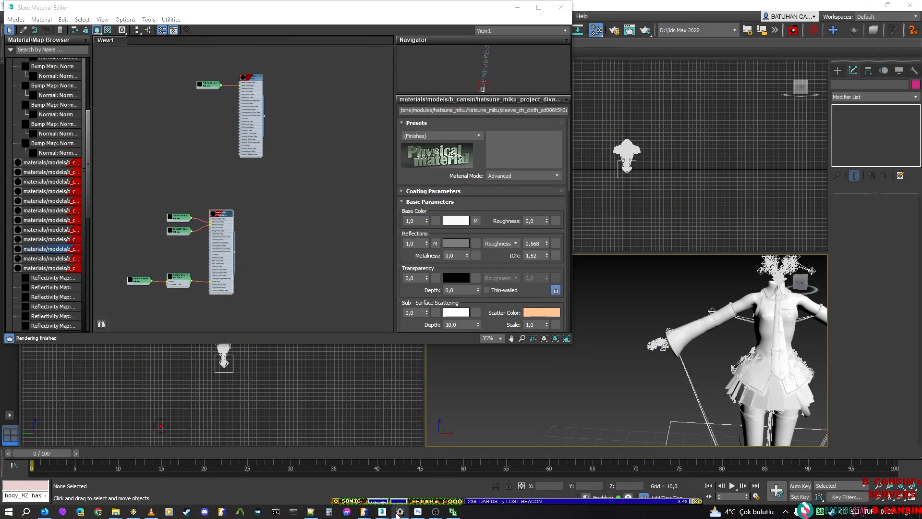
Step: Switch to the Material Editor, create a new Csgo Character material and save it as sleeve_ch_cloth_sd006t5h0z
{"action": "mouse_move", "coordinate": [364, 511]}
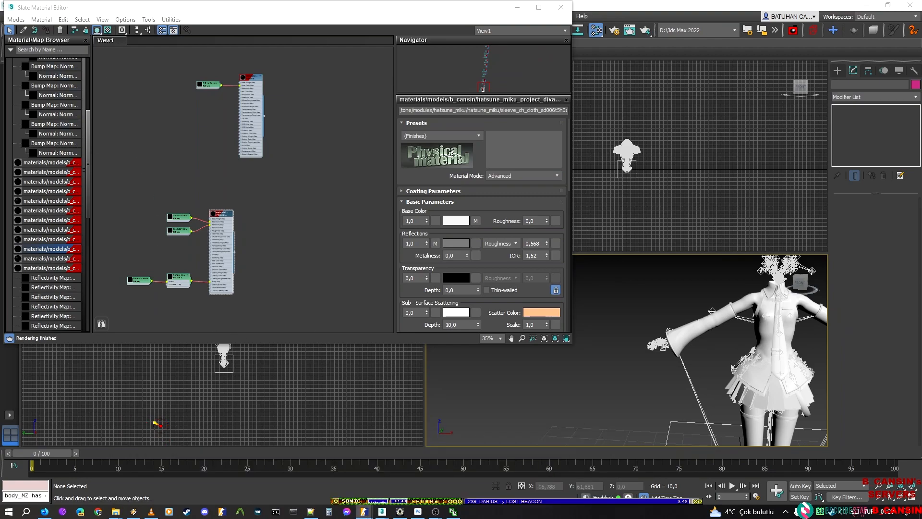
{"action": "key", "text": "alt+Tab"}
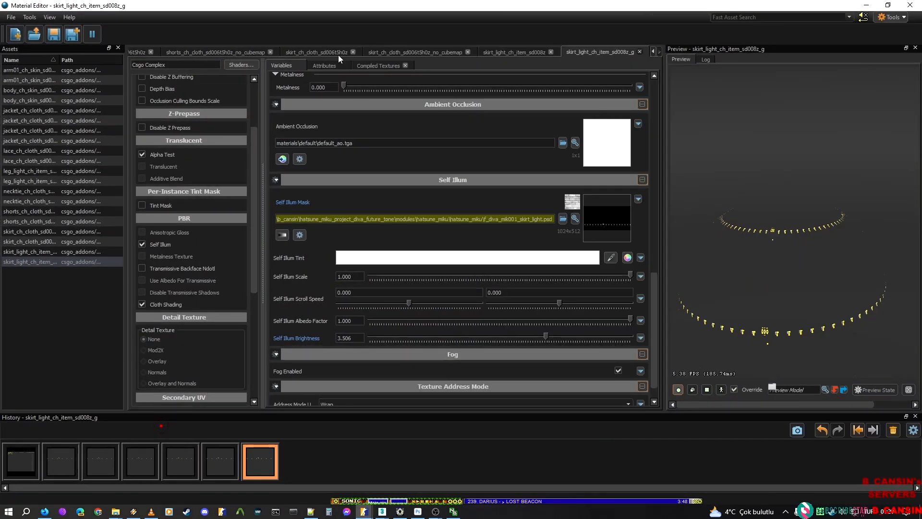
{"action": "left_click", "coordinate": [15, 34]}
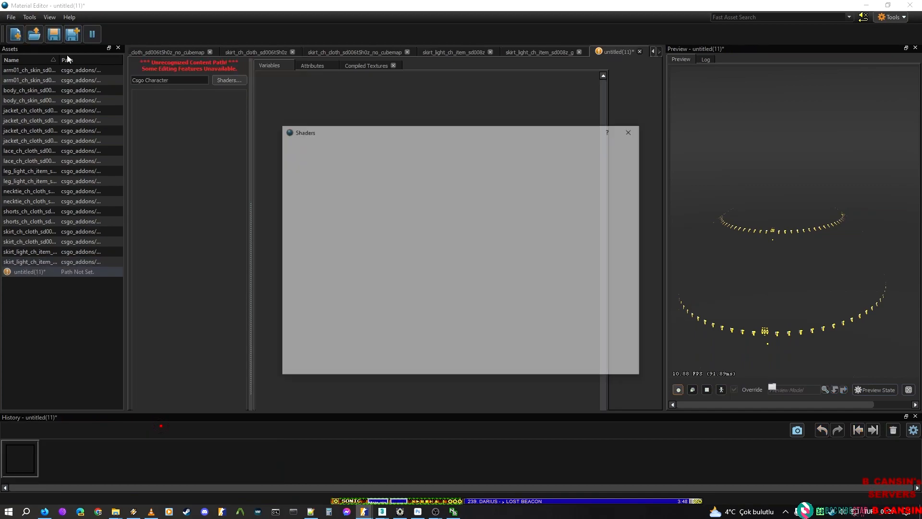
{"action": "key", "text": "Return"}
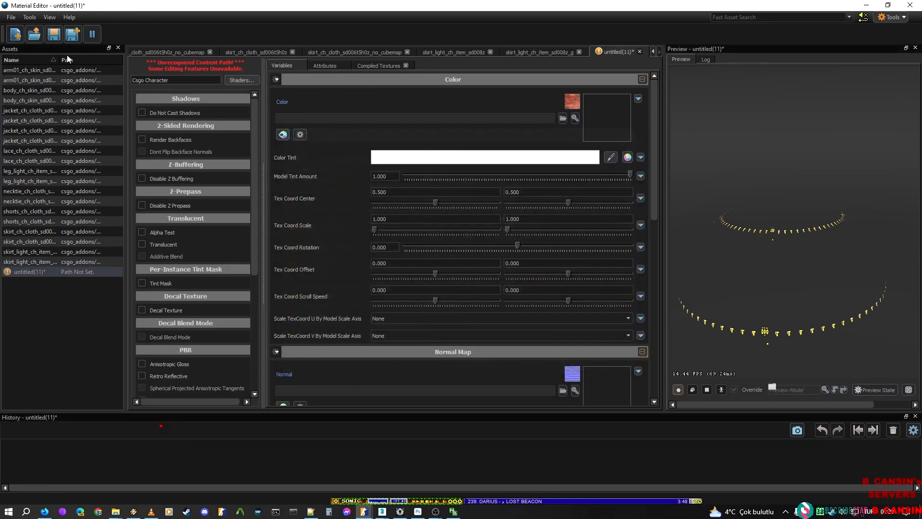
{"action": "key", "text": "ctrl"}
{"action": "key", "text": "ctrl"}
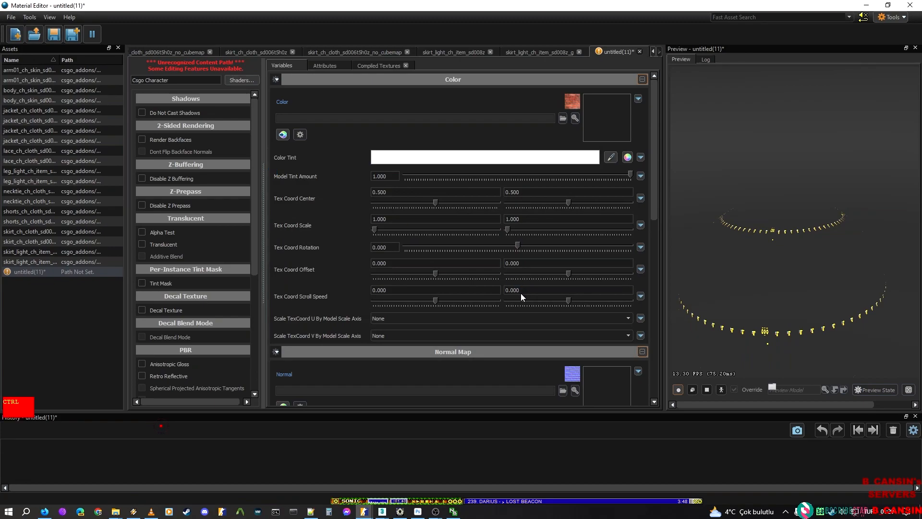
{"action": "key", "text": "ctrl+s"}
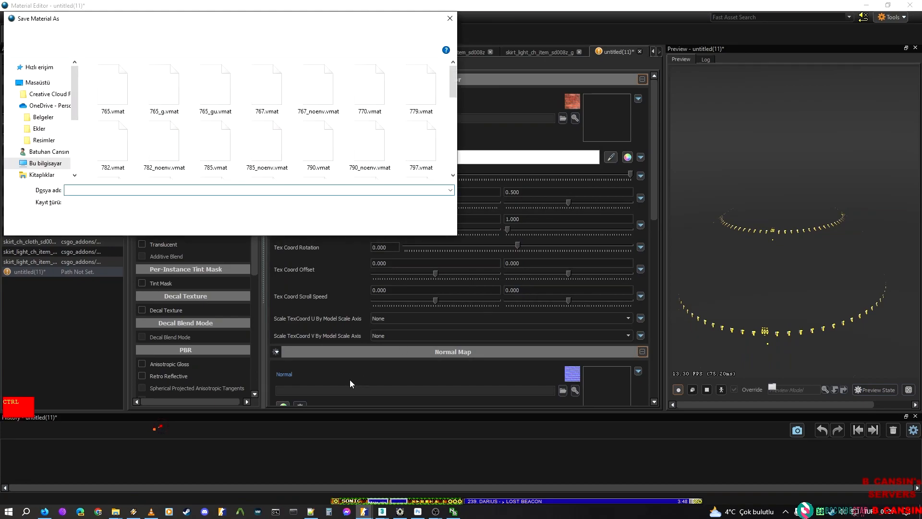
{"action": "key", "text": "ctrl+v"}
{"action": "left_click", "coordinate": [379, 223]}
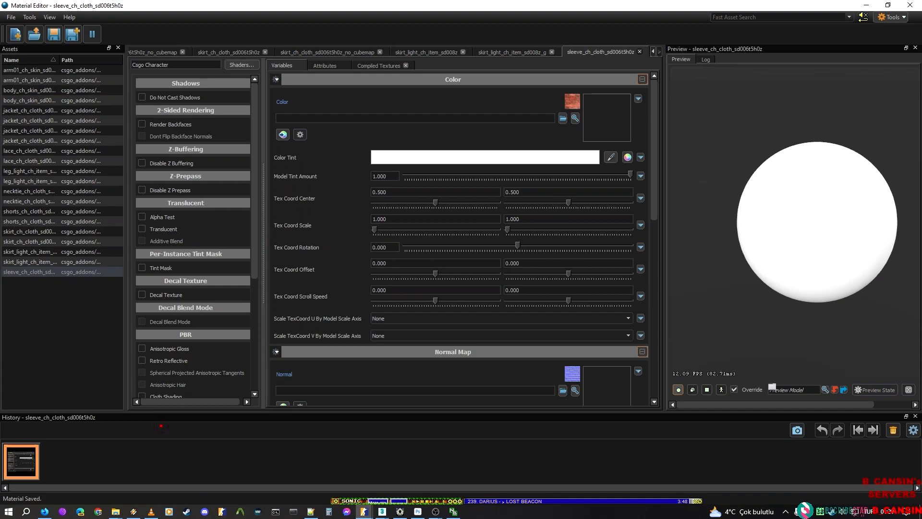
Step: Set the sleeve material's color texture to F_DIVA_MIK001_SLEEVE.tga
{"action": "left_click", "coordinate": [400, 512]}
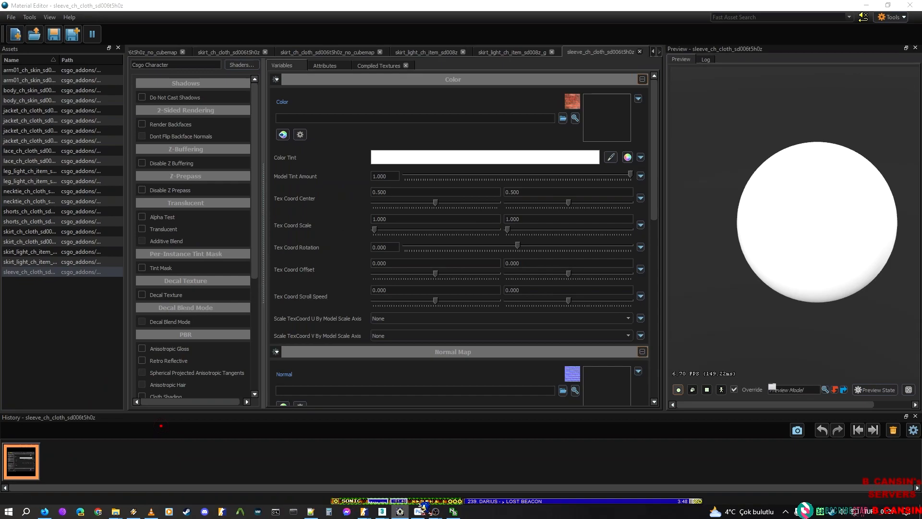
{"action": "left_click", "coordinate": [565, 117]}
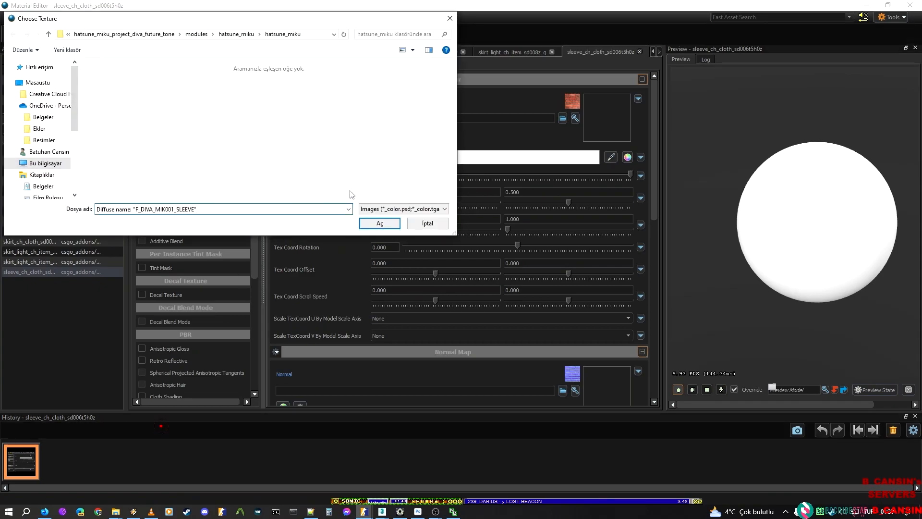
{"action": "left_click_drag", "start_coordinate": [135, 209], "coordinate": [96, 209]}
{"action": "key", "text": "BackSpace"}
{"action": "key", "text": "ctrl+a"}
{"action": "key", "text": "Down"}
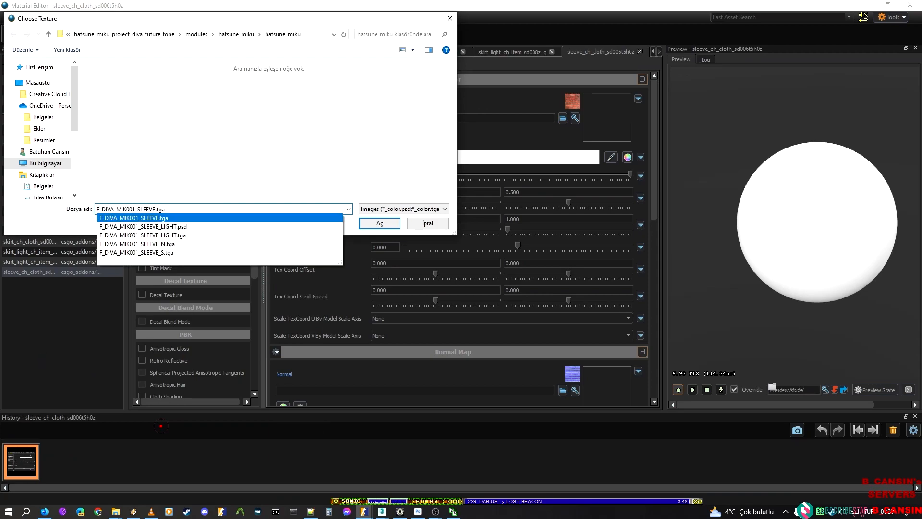
{"action": "key", "text": "Return"}
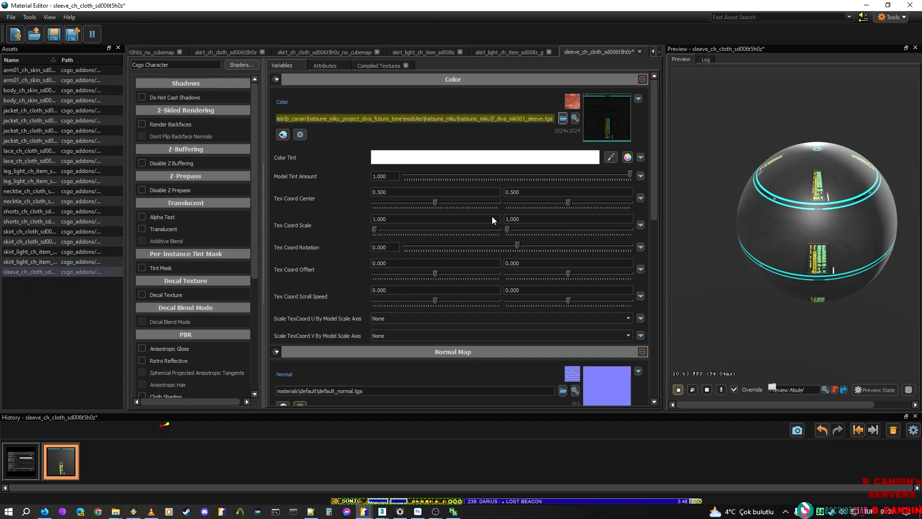
Step: Enable Anisotropic Gloss and Cloth Shading on the sleeve material and save it
{"action": "left_click", "coordinate": [184, 346]}
{"action": "scroll", "coordinate": [178, 346], "scroll_direction": "down", "scroll_amount": 4}
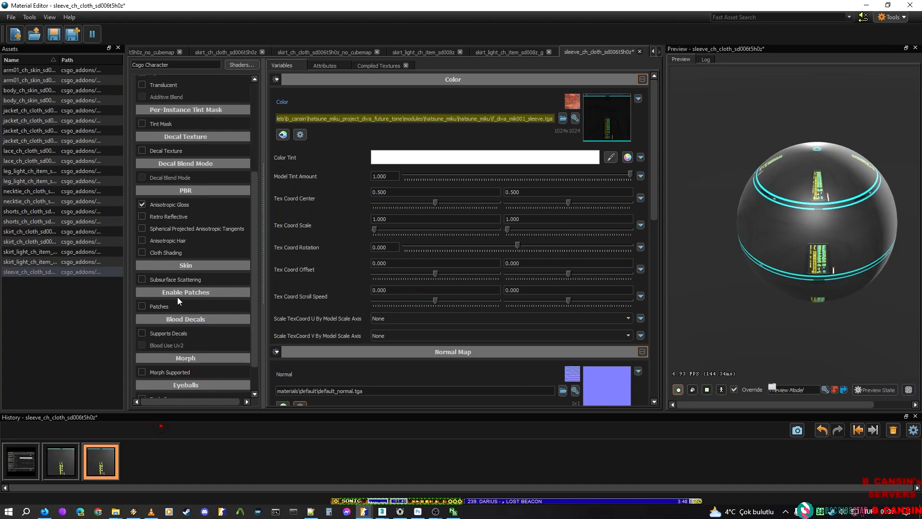
{"action": "left_click", "coordinate": [171, 253]}
{"action": "key", "text": "ctrl+s"}
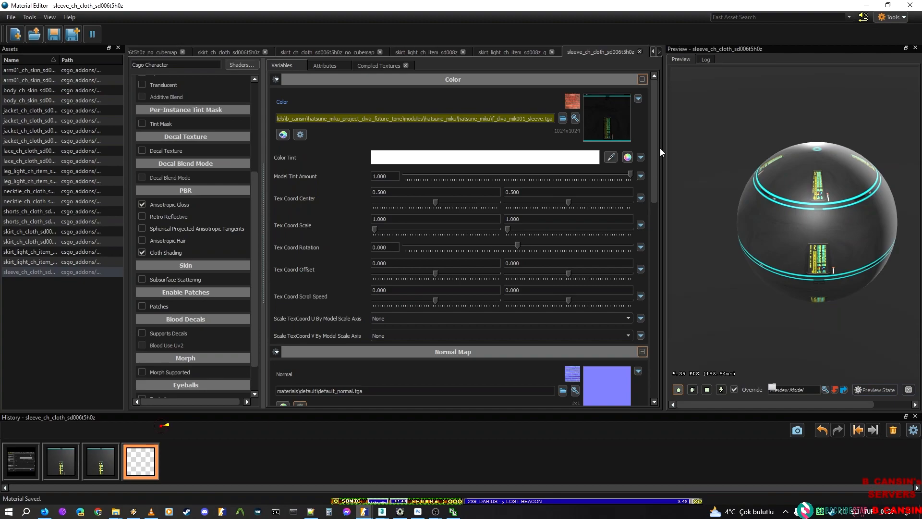
Step: Set the sleeve material's normal map to F_DIVA_MIK001_SLEEVE_N.tga and save the material
{"action": "scroll", "coordinate": [461, 295], "scroll_direction": "down", "scroll_amount": 2}
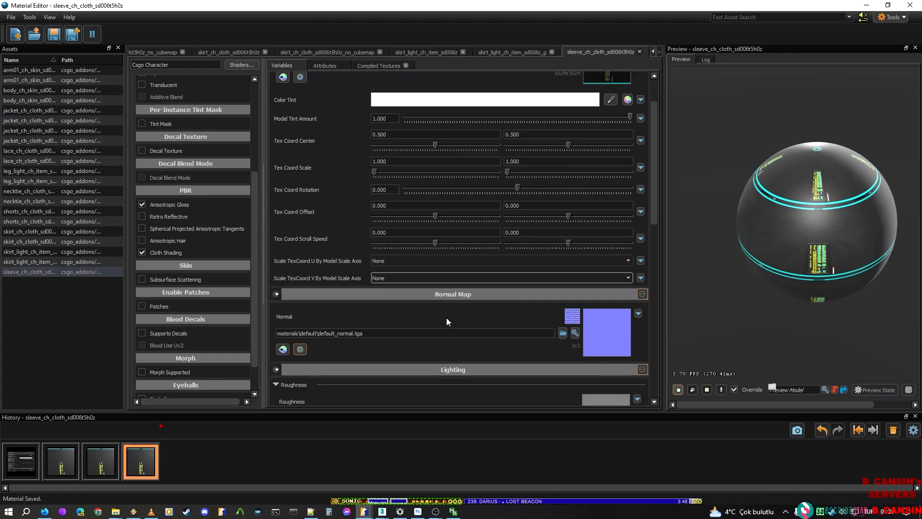
{"action": "left_click", "coordinate": [559, 332]}
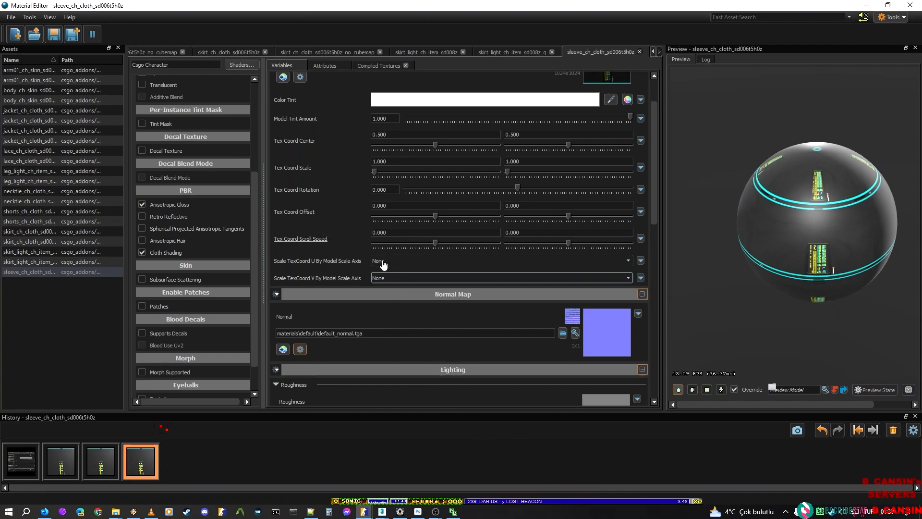
{"action": "left_click", "coordinate": [561, 336]}
{"action": "left_click", "coordinate": [561, 336]}
{"action": "key", "text": "ctrl+v"}
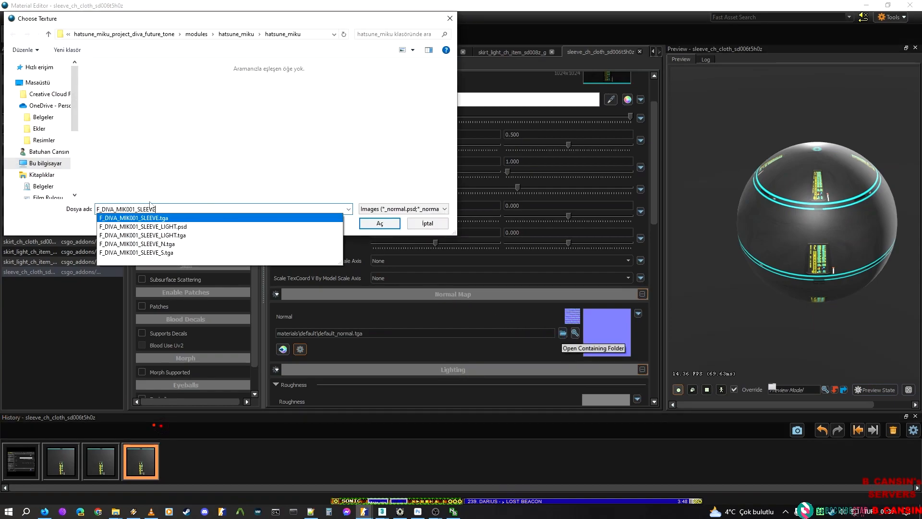
{"action": "left_click", "coordinate": [308, 243]}
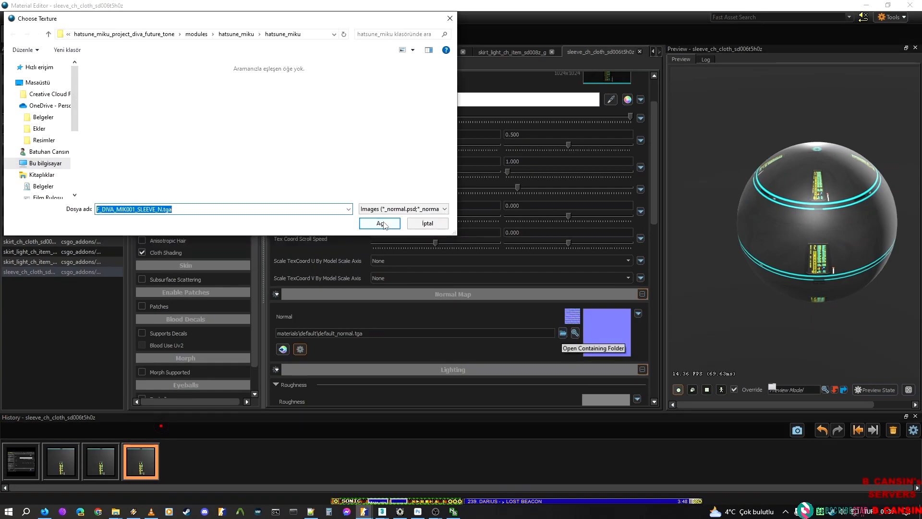
{"action": "left_click", "coordinate": [383, 222]}
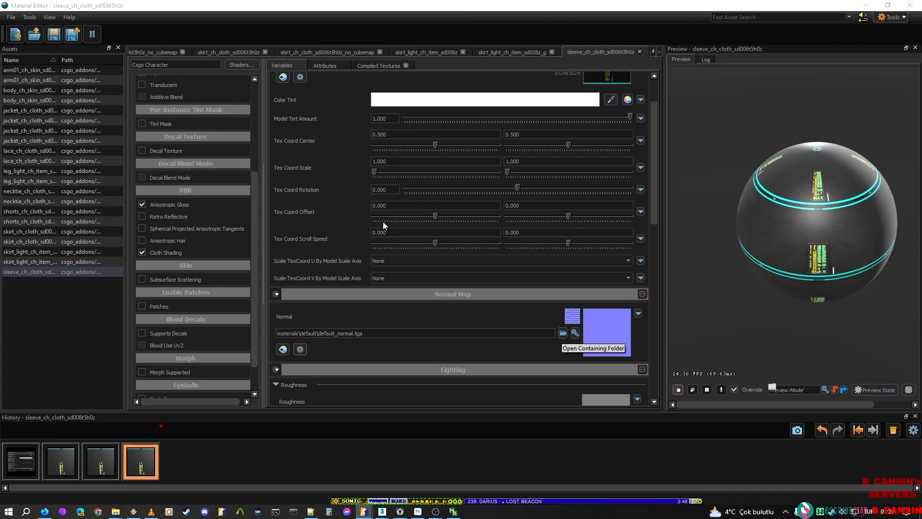
{"action": "key", "text": "ctrl+s"}
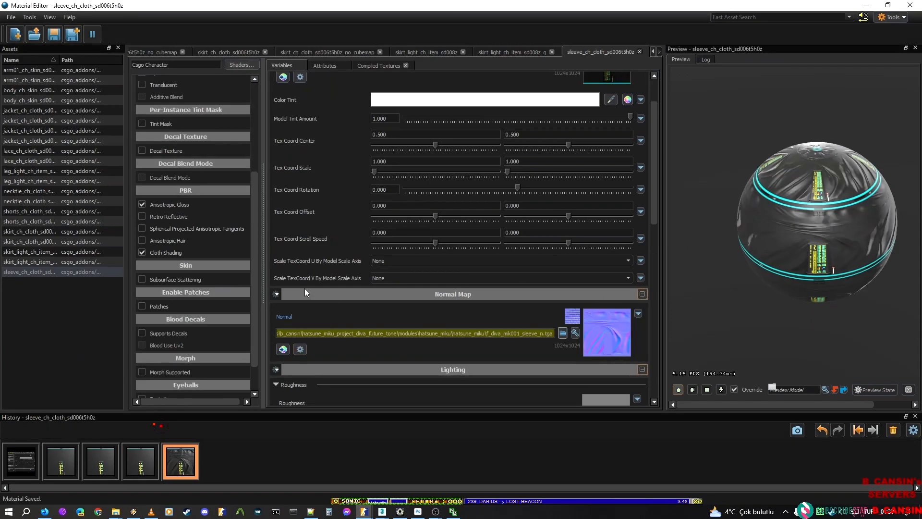
Step: Open F_DIVA_MIK001_SLEEVE_S.tga from the hatsune_miku materials folder in Photoshop
{"action": "scroll", "coordinate": [195, 325], "scroll_direction": "down", "scroll_amount": 1}
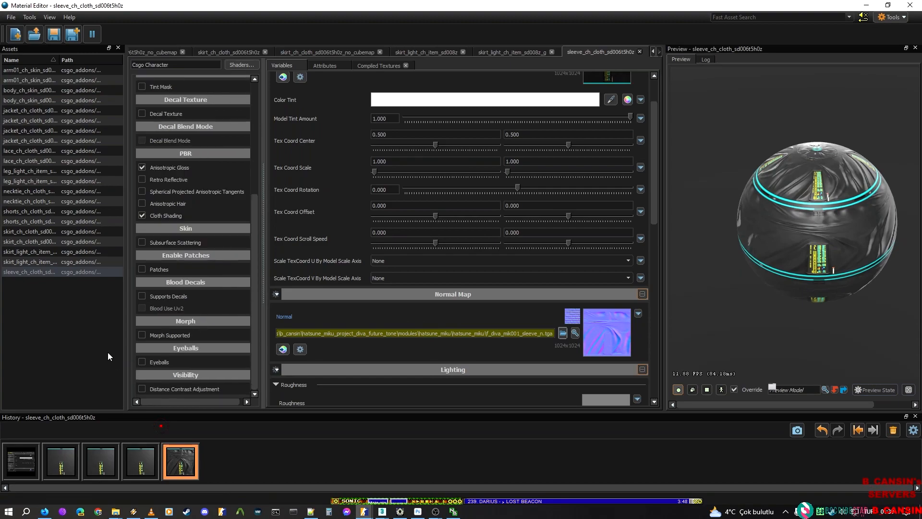
{"action": "scroll", "coordinate": [220, 327], "scroll_direction": "up", "scroll_amount": 3}
{"action": "scroll", "coordinate": [220, 323], "scroll_direction": "up", "scroll_amount": 2}
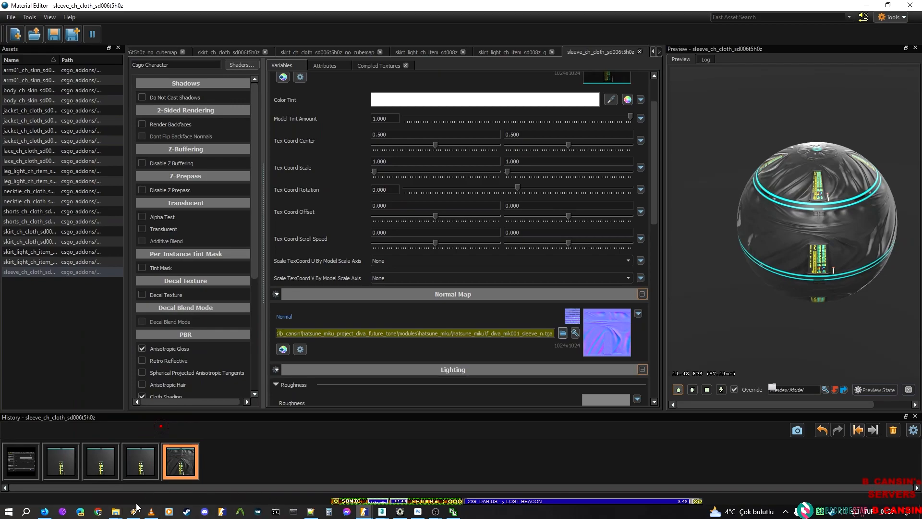
{"action": "mouse_move", "coordinate": [113, 512]}
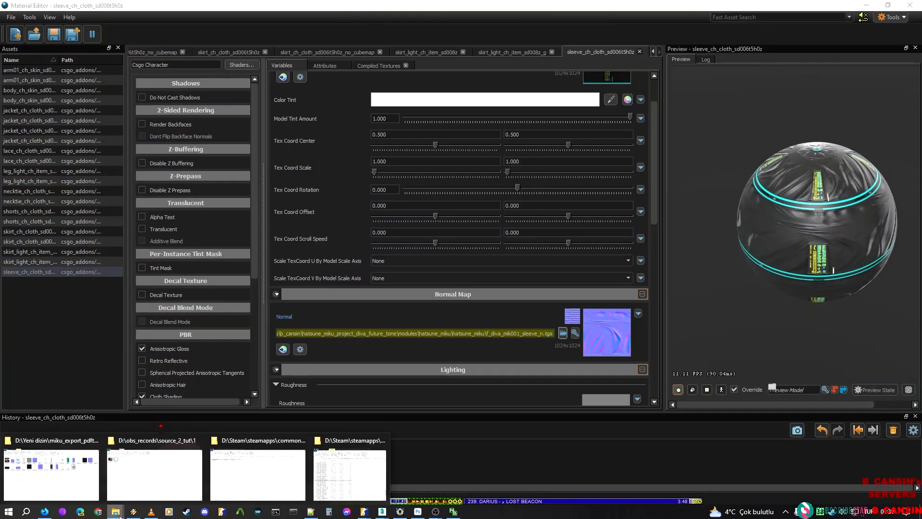
{"action": "left_click", "coordinate": [384, 472]}
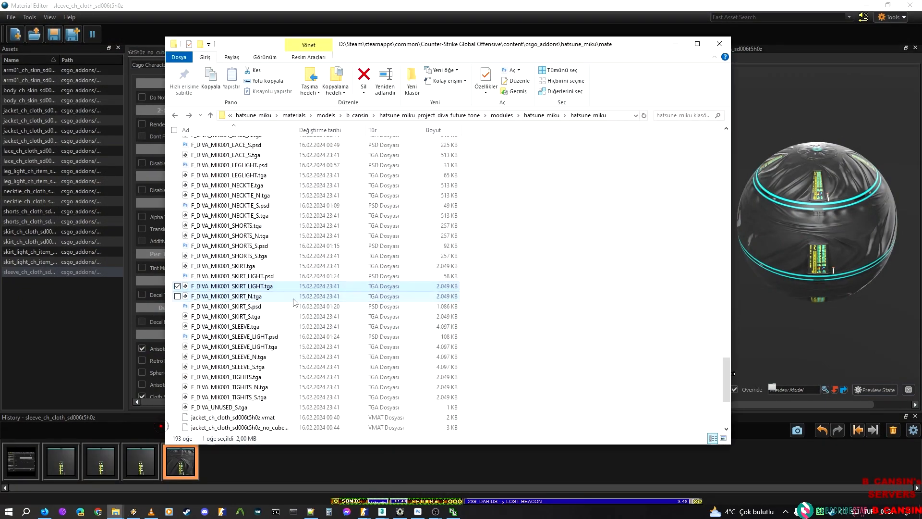
{"action": "left_click", "coordinate": [261, 326]}
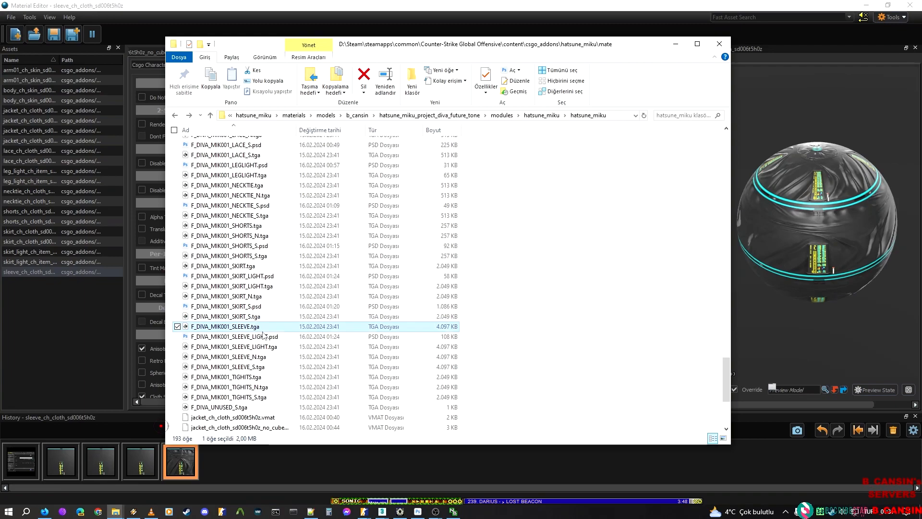
{"action": "left_click", "coordinate": [263, 367]}
{"action": "left_click_drag", "start_coordinate": [264, 369], "coordinate": [601, 18]}
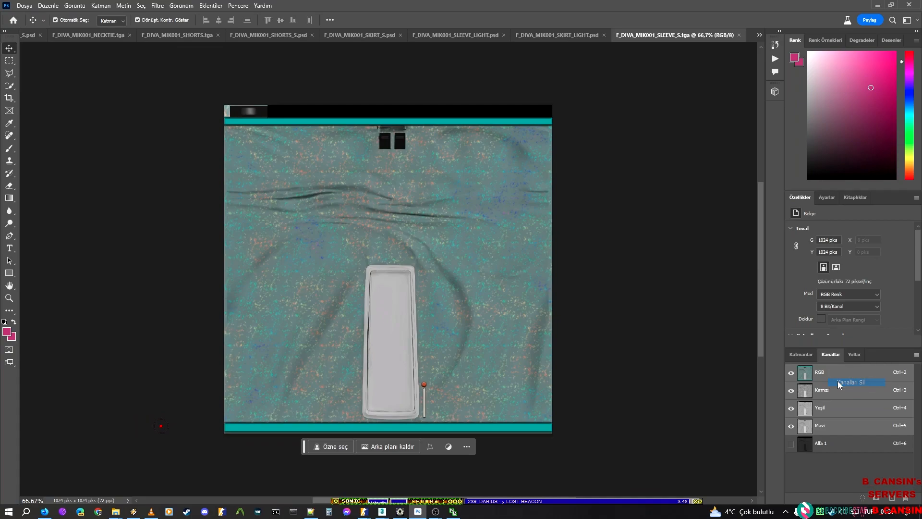
Step: Delete the sleeve specular texture's RGB channels, keeping only Alpha 1, and save it as F_DIVA_MIK001_SLEEVE_S.psd
{"action": "left_click", "coordinate": [838, 382]}
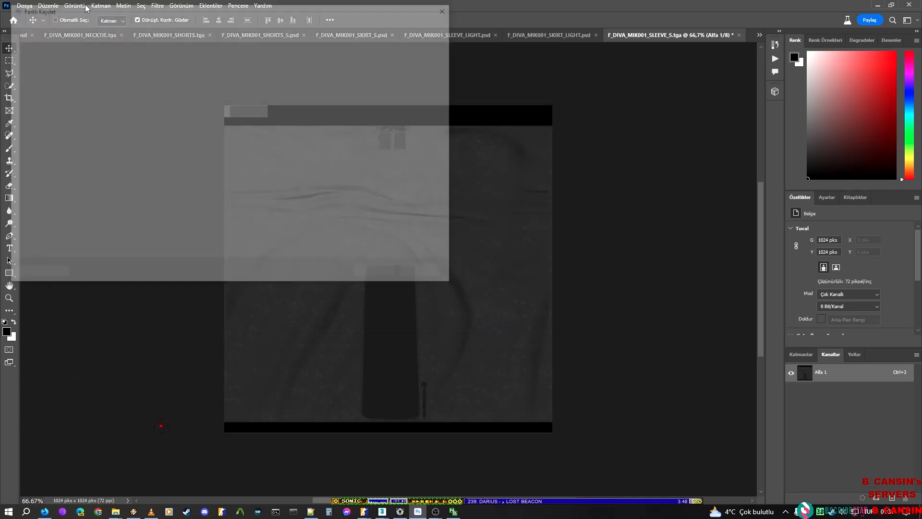
{"action": "left_click", "coordinate": [375, 277]}
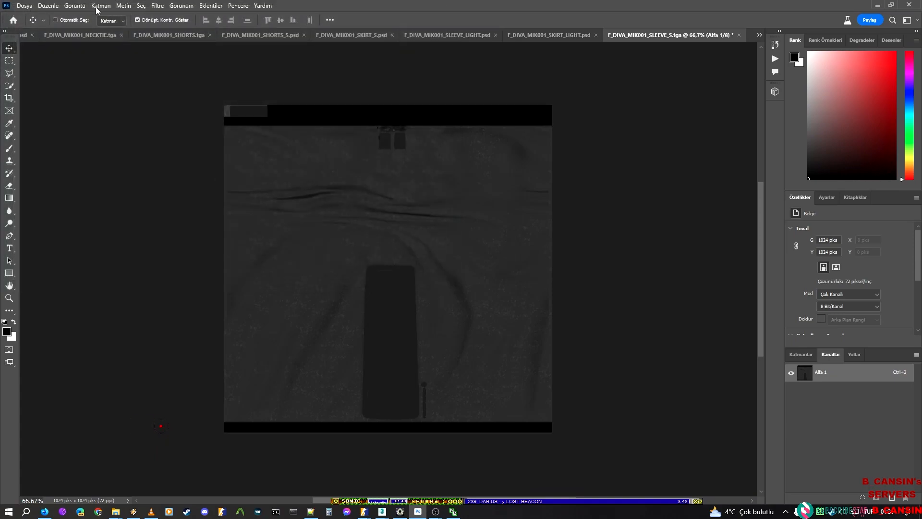
Step: Convert the sleeve specular image to Grayscale and back to RGB Color mode, and save the PSD
{"action": "left_click", "coordinate": [100, 6]}
{"action": "mouse_move", "coordinate": [75, 6]}
{"action": "mouse_move", "coordinate": [115, 15]}
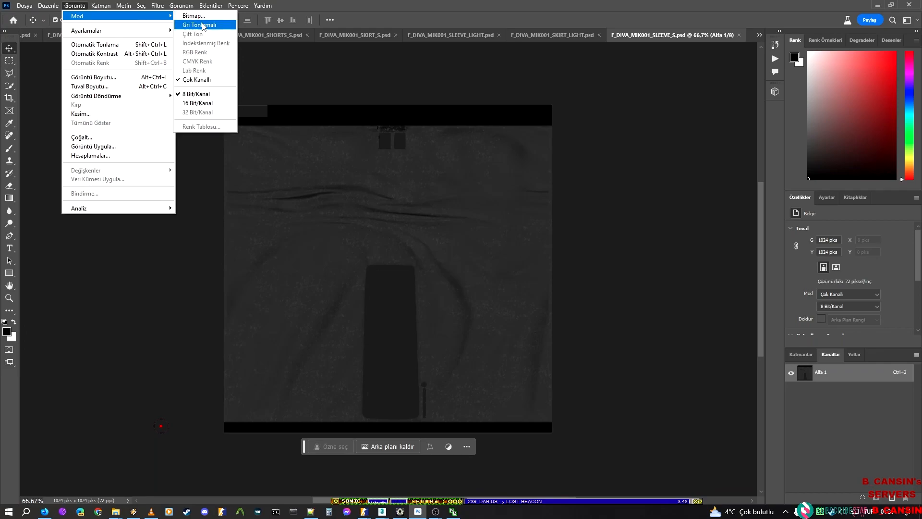
{"action": "left_click", "coordinate": [203, 25]}
{"action": "left_click", "coordinate": [75, 5]}
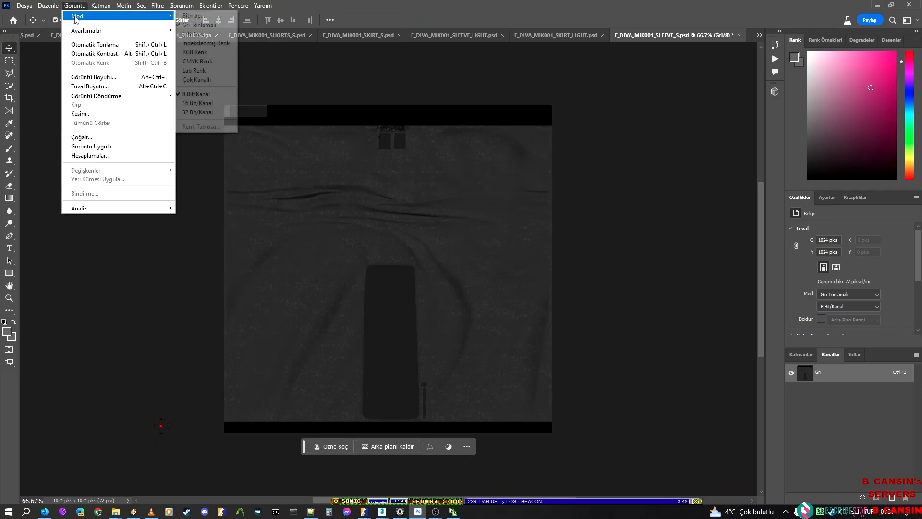
{"action": "left_click", "coordinate": [216, 53]}
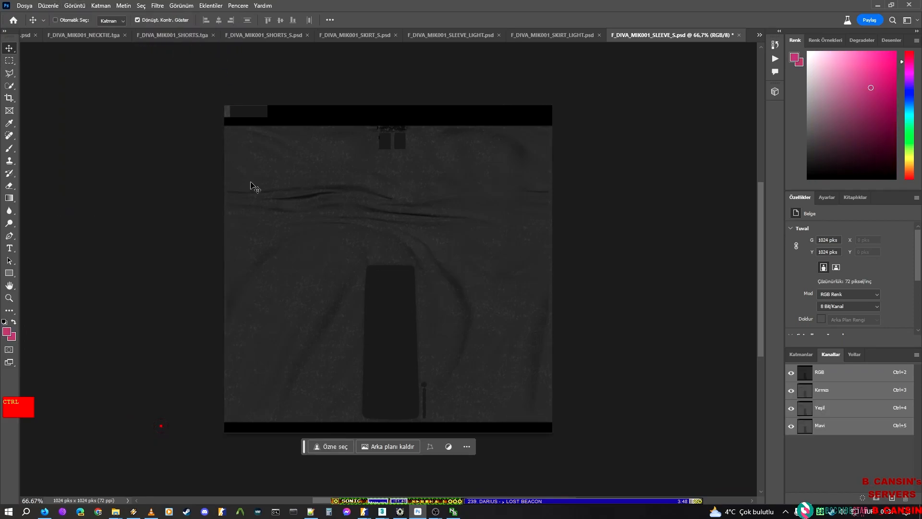
{"action": "key", "text": "ctrl+s"}
{"action": "left_click", "coordinate": [878, 5]}
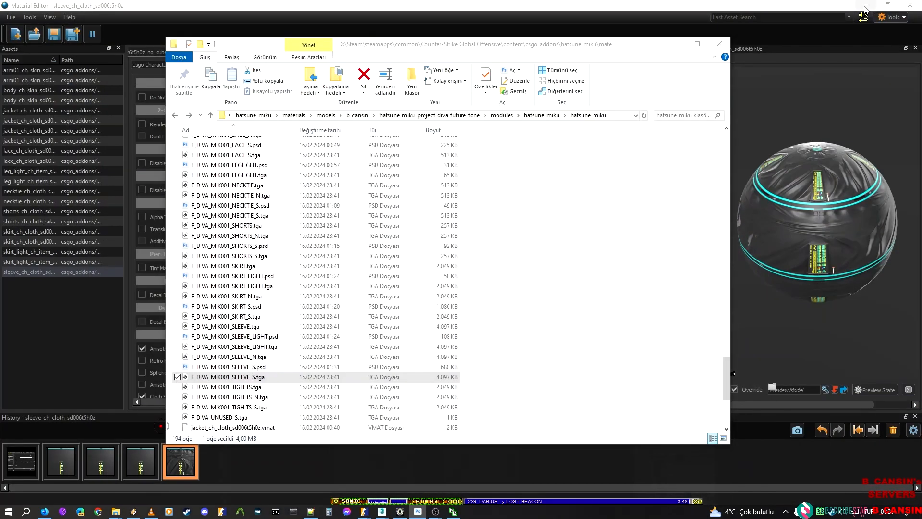
Step: Switch to the Material Editor, set the sleeve material's roughness texture to F_DIVA_MIK001_SLEEVE_S.psd and save the material
{"action": "left_click", "coordinate": [73, 327]}
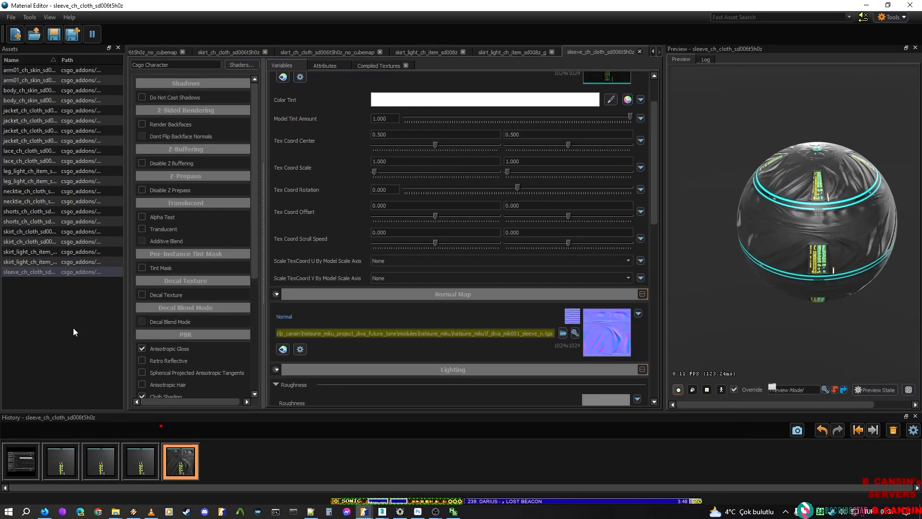
{"action": "scroll", "coordinate": [597, 315], "scroll_direction": "down", "scroll_amount": 2}
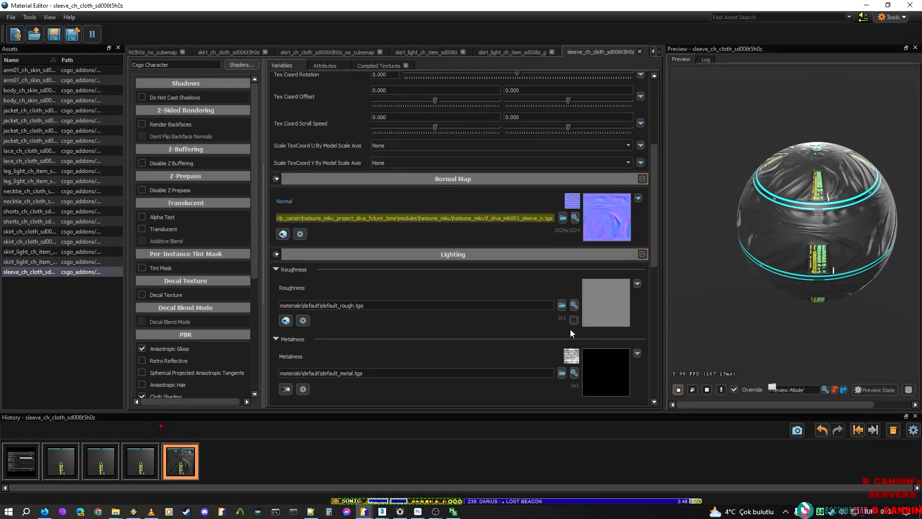
{"action": "left_click", "coordinate": [562, 306]}
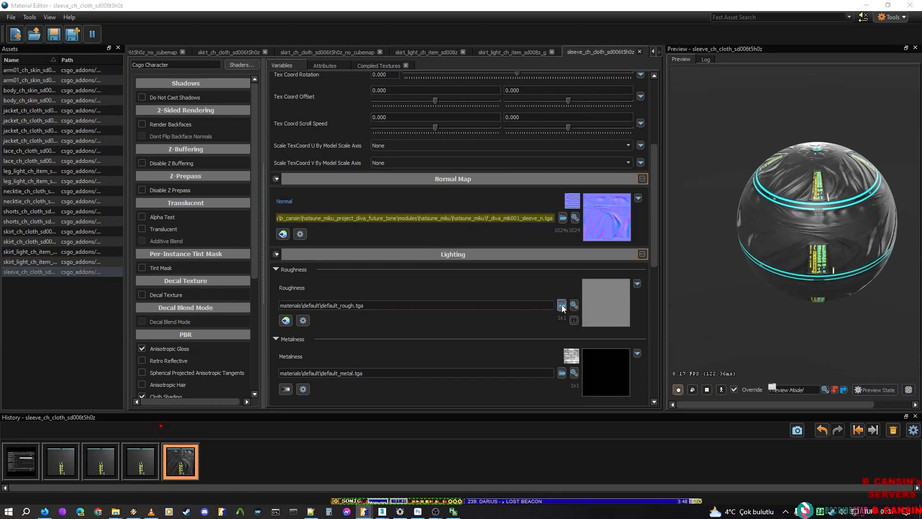
{"action": "type", "text": "F_DIVA_MIK001_SLEEVE"}
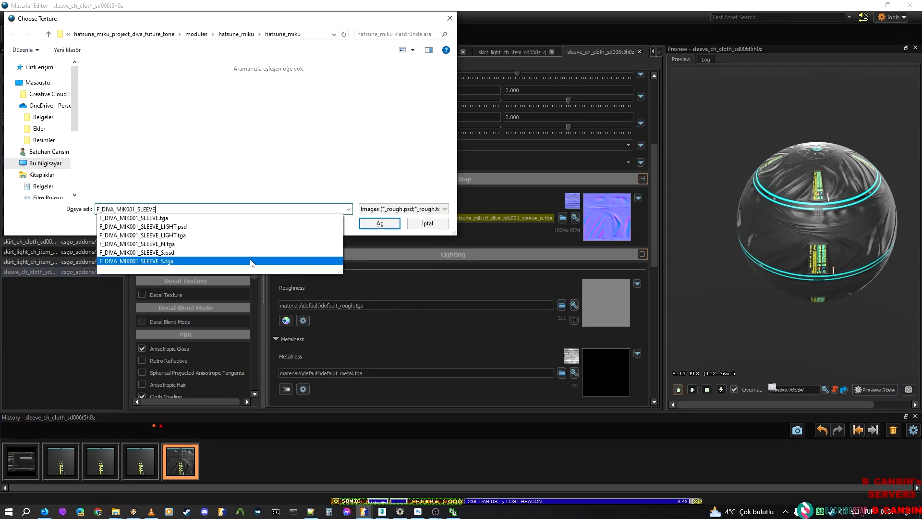
{"action": "left_click", "coordinate": [229, 253]}
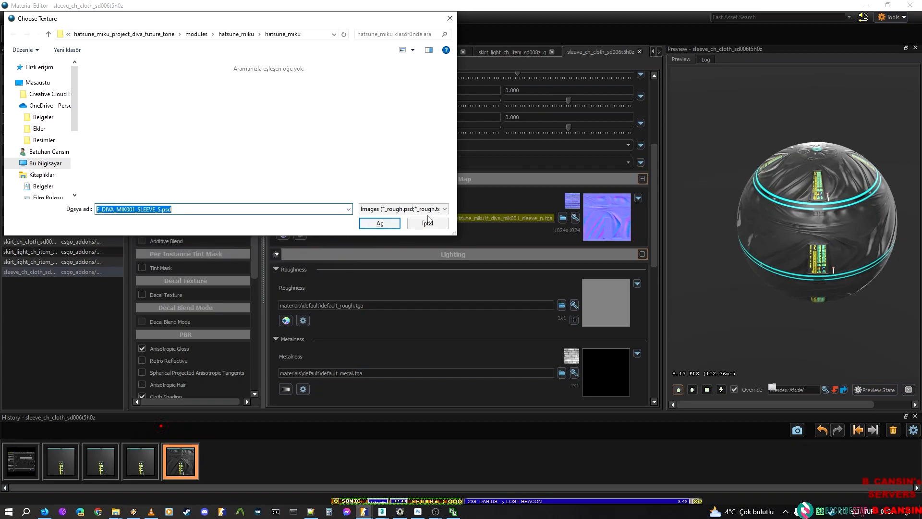
{"action": "left_click", "coordinate": [388, 224]}
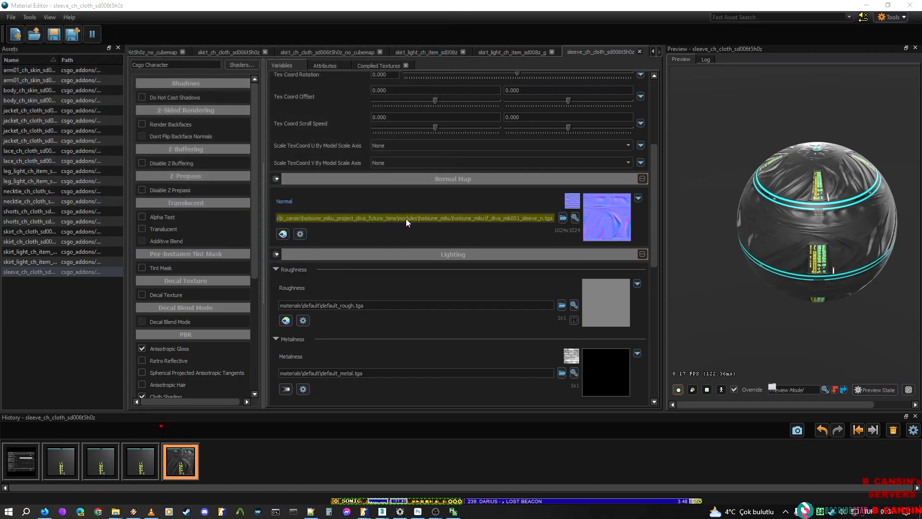
{"action": "key", "text": "ctrl+s"}
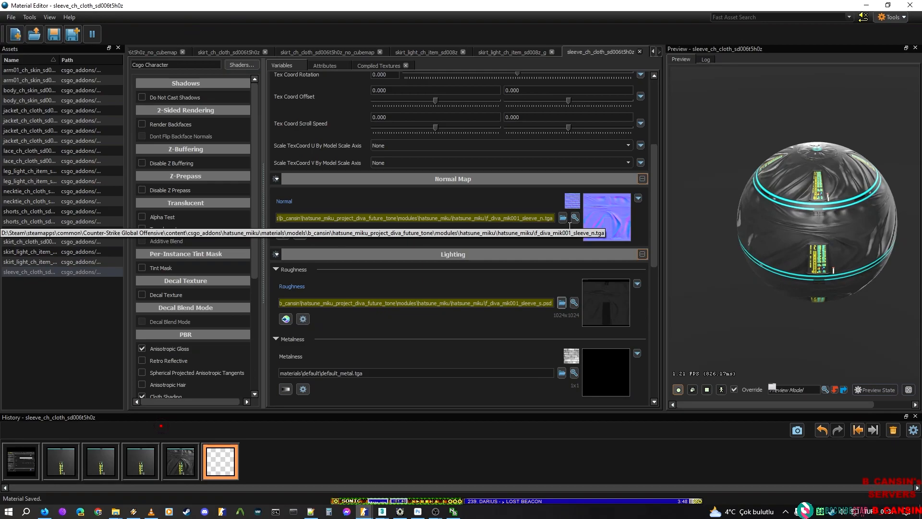
Step: Switch to ModelDoc for hatsune_miku_new_script and examine the sleeves on the model, previewing the _nocubemap and _g material groups
{"action": "left_click_drag", "start_coordinate": [629, 4], "coordinate": [200, 47]}
{"action": "double_click", "coordinate": [200, 47]}
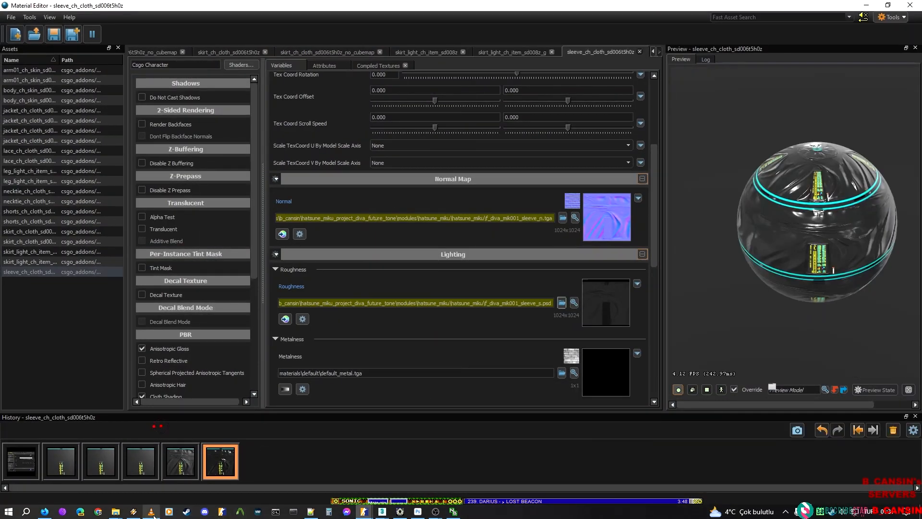
{"action": "mouse_move", "coordinate": [364, 511]}
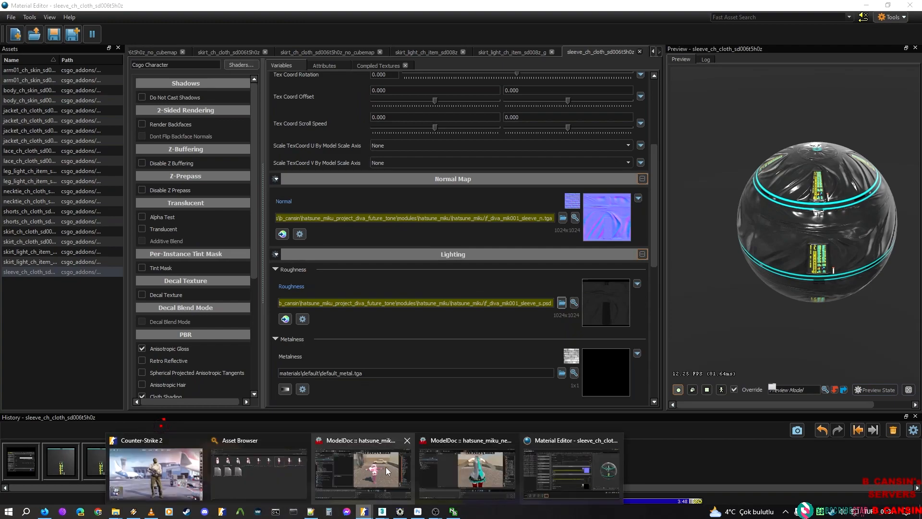
{"action": "left_click", "coordinate": [458, 463]}
{"action": "key", "text": "s"}
{"action": "key", "text": "a"}
{"action": "right_click_drag", "start_coordinate": [586, 210], "coordinate": [574, 283]}
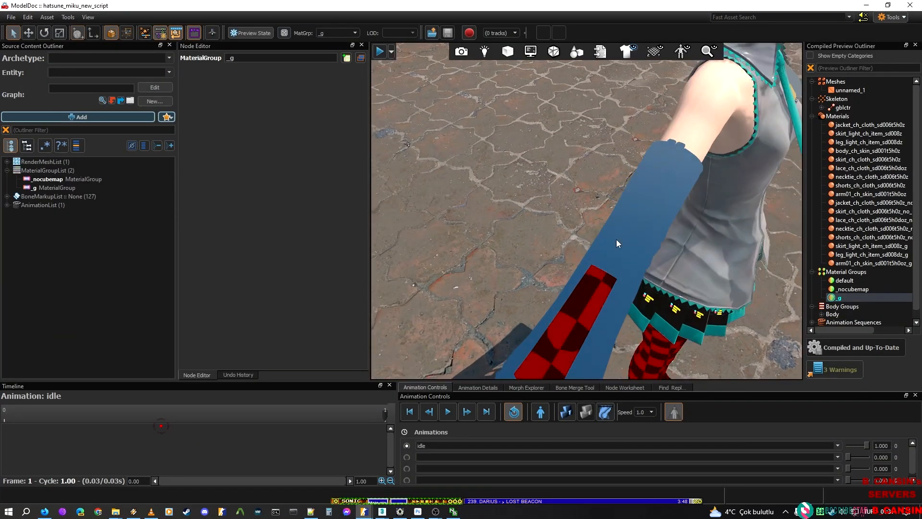
{"action": "left_click", "coordinate": [857, 289]}
{"action": "left_click", "coordinate": [838, 298]}
{"action": "right_click_drag", "start_coordinate": [586, 211], "coordinate": [413, 221]}
{"action": "key", "text": "s"}
{"action": "key", "text": "w"}
{"action": "key", "text": "w"}
{"action": "key", "text": "s"}
{"action": "key", "text": "s"}
{"action": "key", "text": "d"}
{"action": "key", "text": "w"}
{"action": "key", "text": "s"}
{"action": "key", "text": "s"}
{"action": "key", "text": "s"}
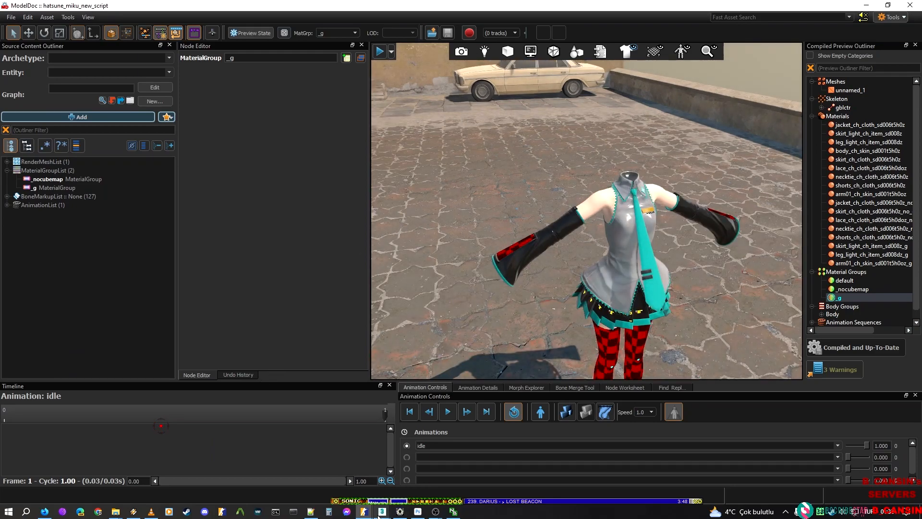
Step: Return to the Material Editor and save a copy of the sleeve material as sleeve_ch_cloth_sd006t5h0z_no_cubemap.vmat
{"action": "mouse_move", "coordinate": [365, 512]}
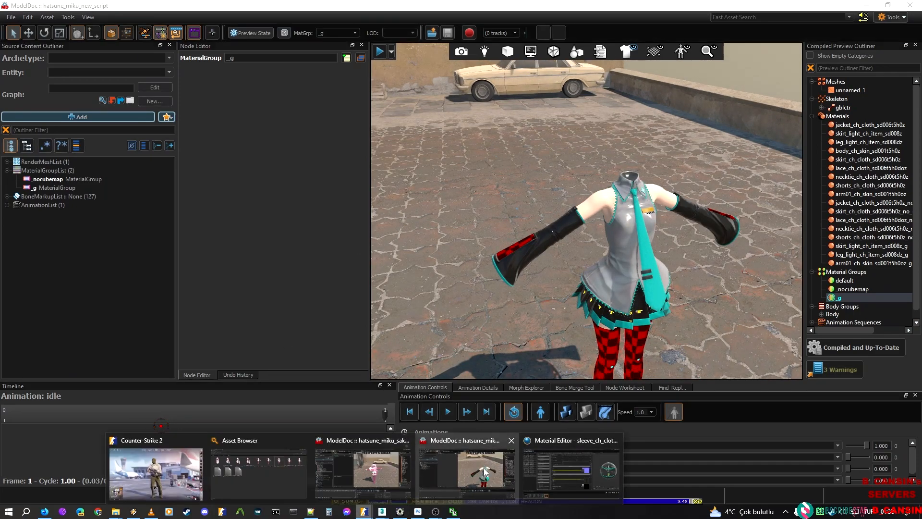
{"action": "left_click", "coordinate": [572, 465]}
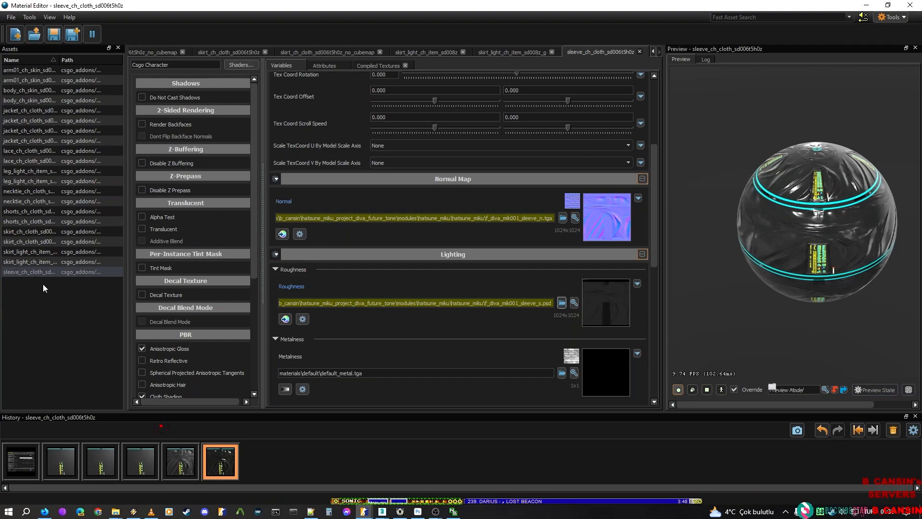
{"action": "scroll", "coordinate": [367, 345], "scroll_direction": "down", "scroll_amount": 3}
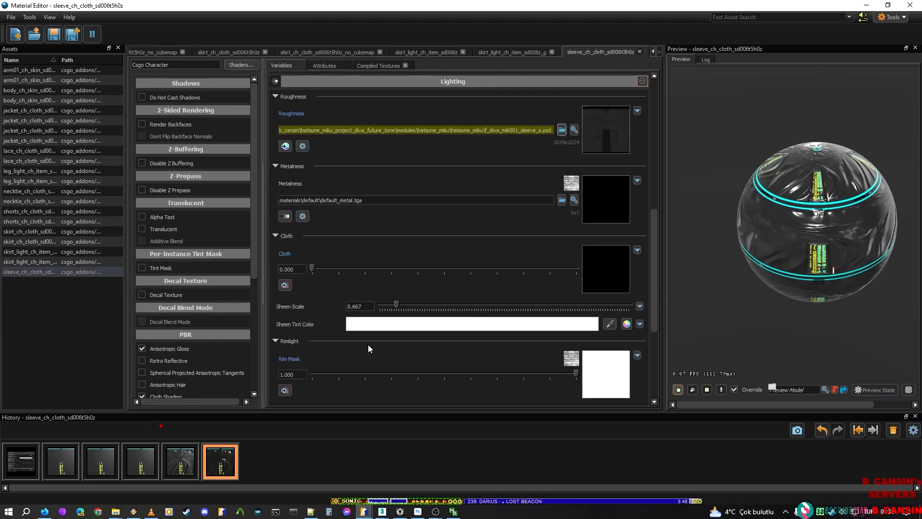
{"action": "right_click", "coordinate": [41, 272]}
{"action": "left_click", "coordinate": [93, 322]}
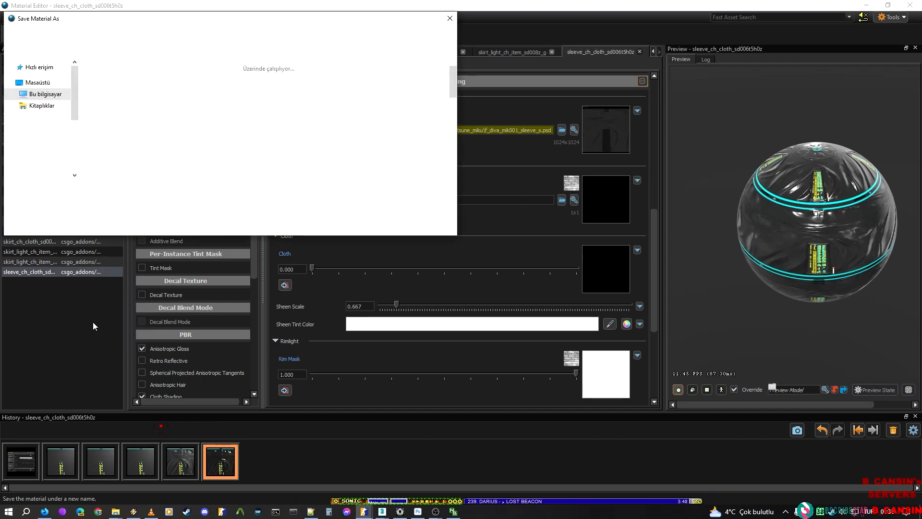
{"action": "key", "text": "Left"}
{"action": "key", "text": "Left"}
{"action": "key", "text": "Left"}
{"action": "type", "text": "_no"}
{"action": "type", "text": "_cubemap"}
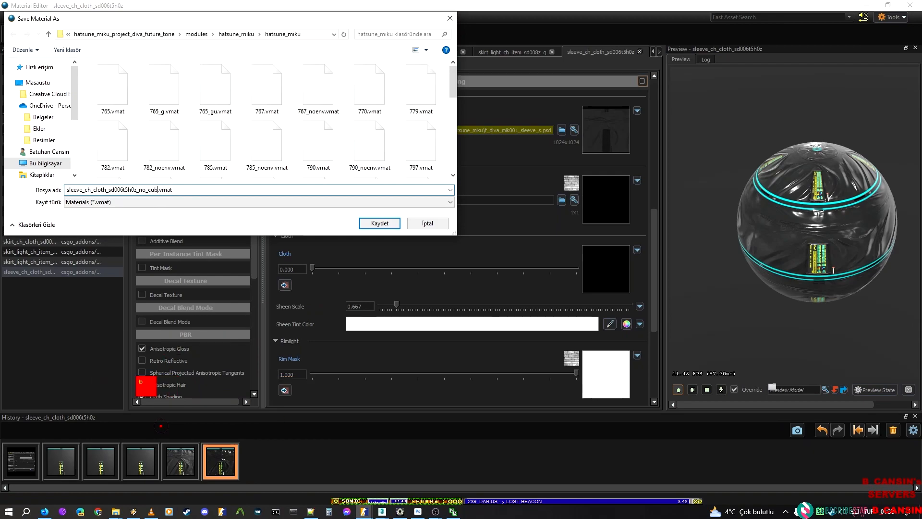
{"action": "key", "text": "Return"}
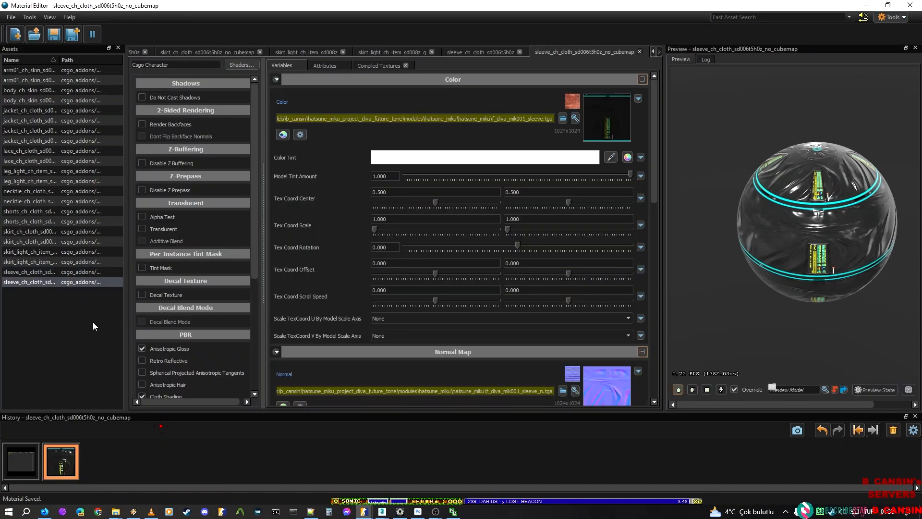
{"action": "key", "text": "ctrl"}
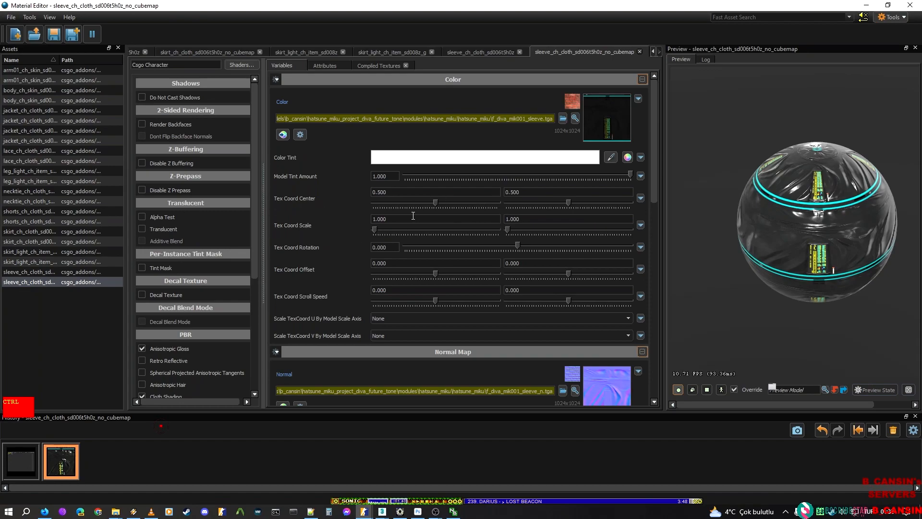
{"action": "key", "text": "ctrl+s"}
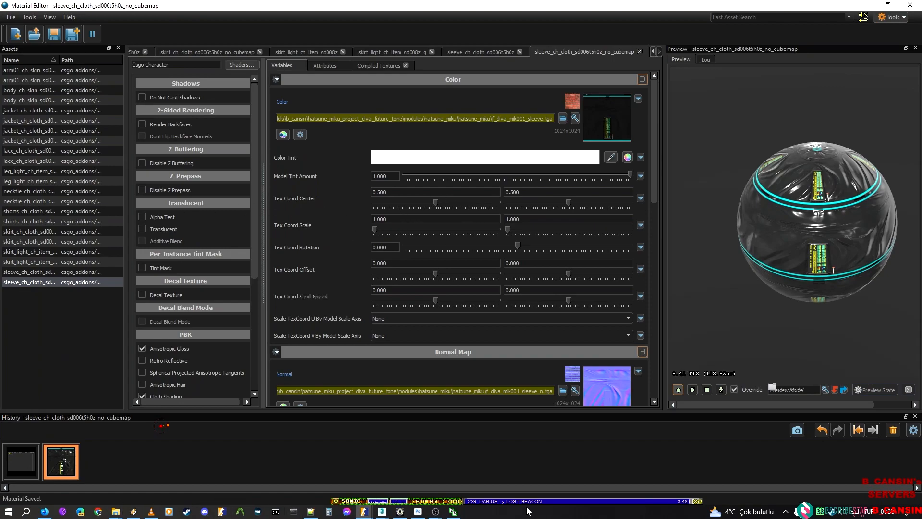
Step: In ModelDoc, point the _nocubemap material group's sleeve remap to sleeve_ch_cloth_sd006t5h0z_no_cubemap.vmat, save the model and preview the default group
{"action": "mouse_move", "coordinate": [364, 511]}
{"action": "left_click", "coordinate": [467, 469]}
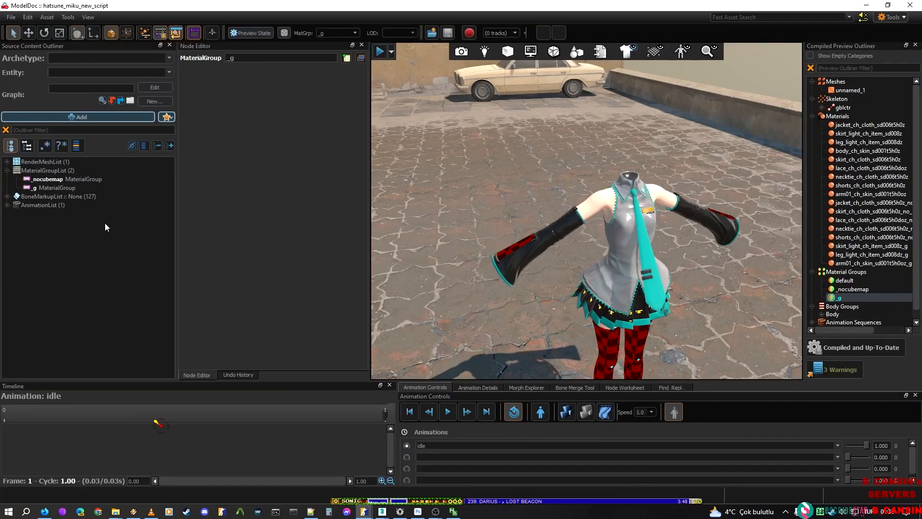
{"action": "left_click", "coordinate": [48, 179]}
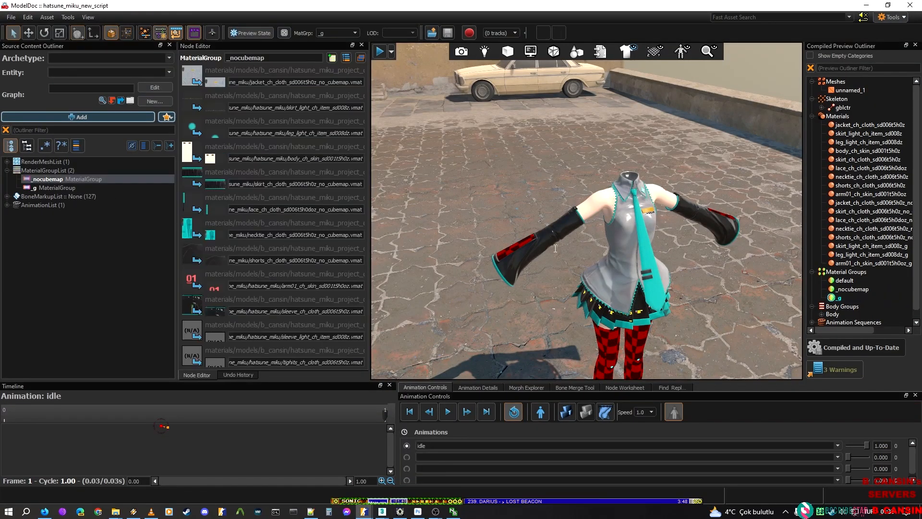
{"action": "left_click", "coordinate": [853, 289]}
{"action": "left_click", "coordinate": [48, 179]}
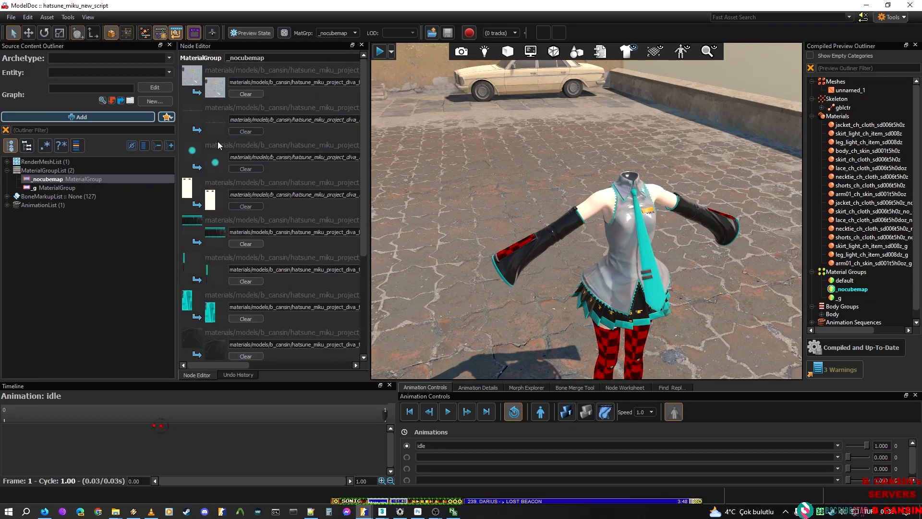
{"action": "scroll", "coordinate": [214, 201], "scroll_direction": "down", "scroll_amount": 5}
{"action": "left_click", "coordinate": [260, 268]}
{"action": "left_click_drag", "start_coordinate": [236, 366], "coordinate": [320, 350]}
{"action": "left_click", "coordinate": [320, 267]}
{"action": "type", "text": "_no_c"}
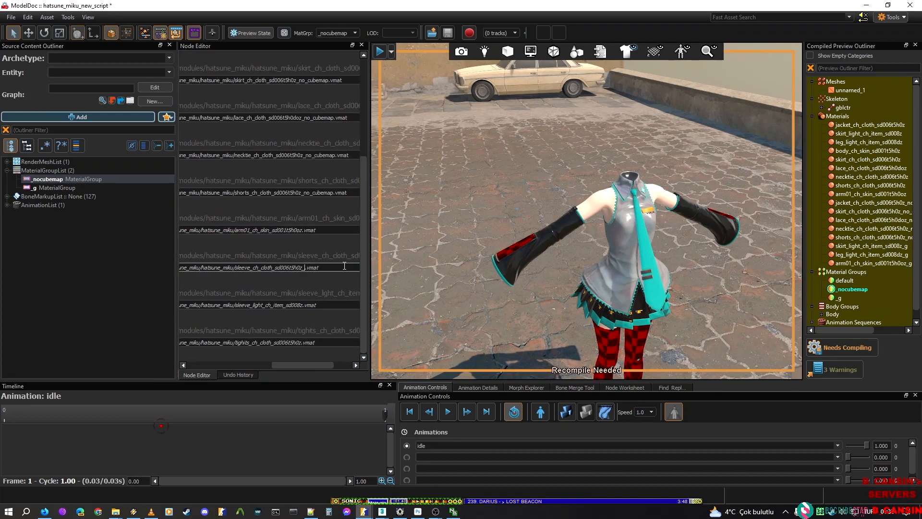
{"action": "type", "text": "ubemap"}
{"action": "key", "text": "ctrl+s"}
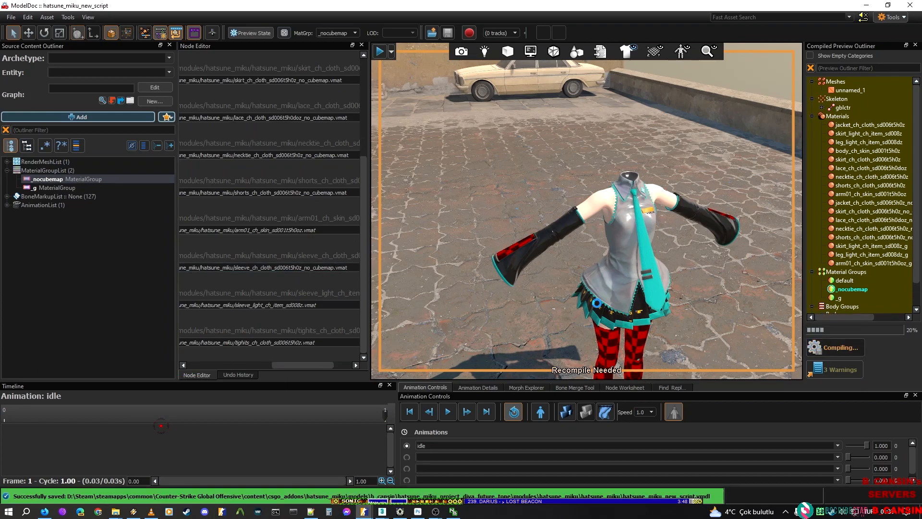
{"action": "left_click", "coordinate": [845, 298]}
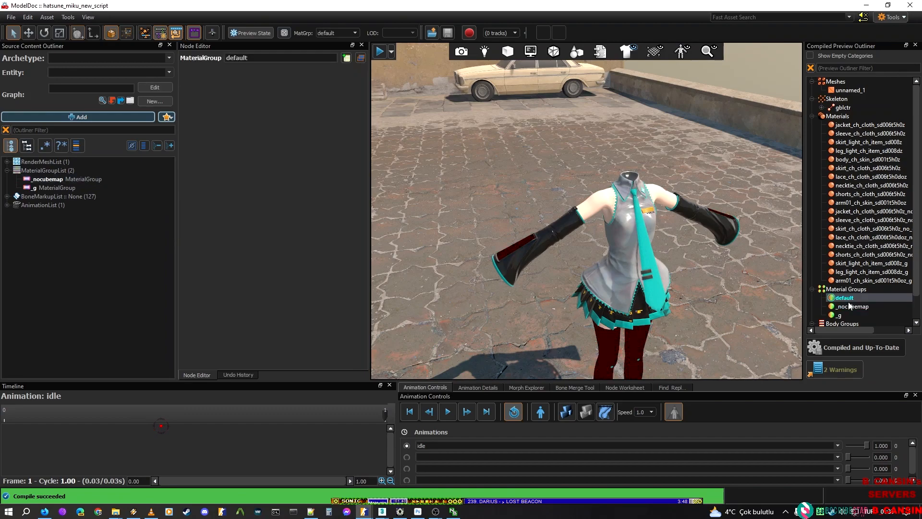
Step: Return to the Material Editor and change the sleeve no_cubemap material's shader to Csgo Complex
{"action": "key", "text": "alt+Tab"}
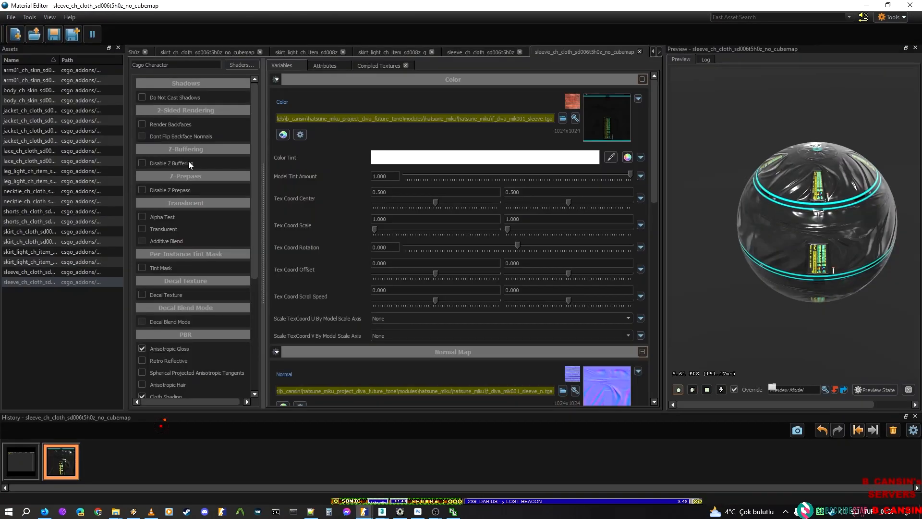
{"action": "left_click", "coordinate": [240, 65]}
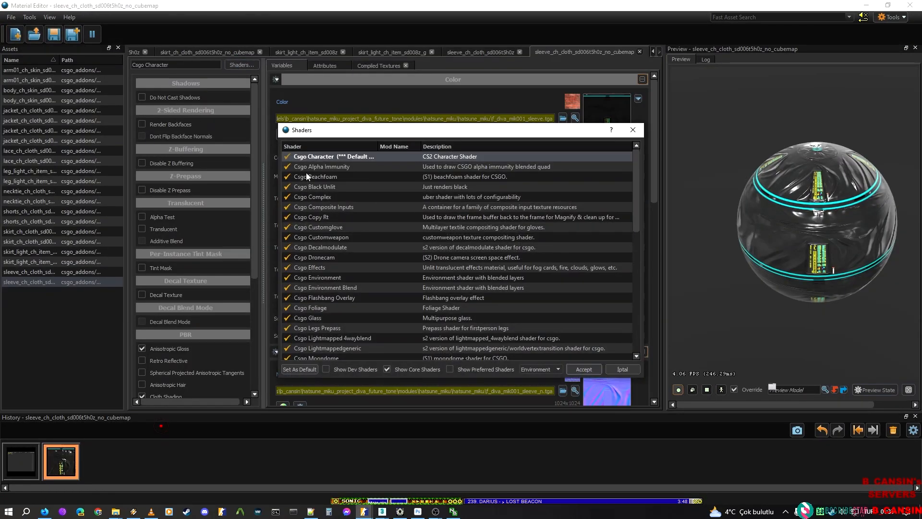
{"action": "double_click", "coordinate": [318, 196]}
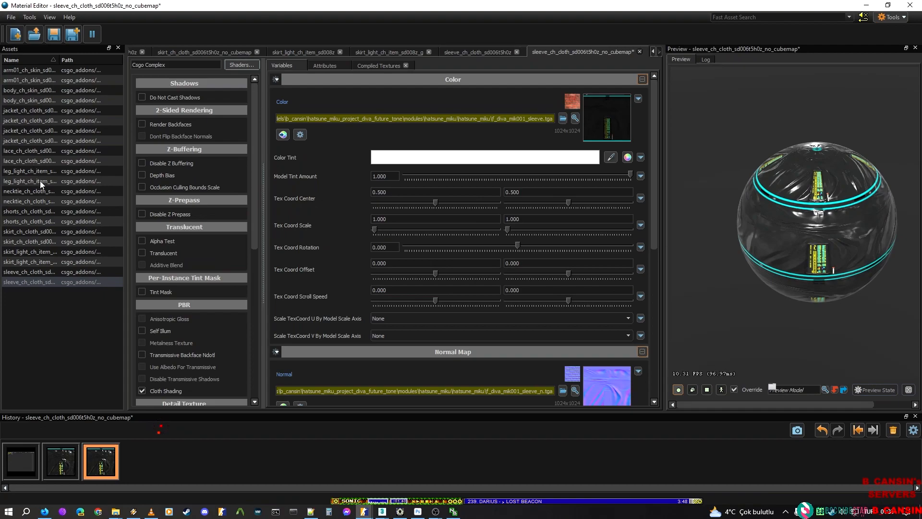
Step: Review the sleeve no_cubemap material's settings and set its detail texture mode to Overlay
{"action": "scroll", "coordinate": [179, 192], "scroll_direction": "down", "scroll_amount": 2}
{"action": "scroll", "coordinate": [187, 208], "scroll_direction": "down", "scroll_amount": 3}
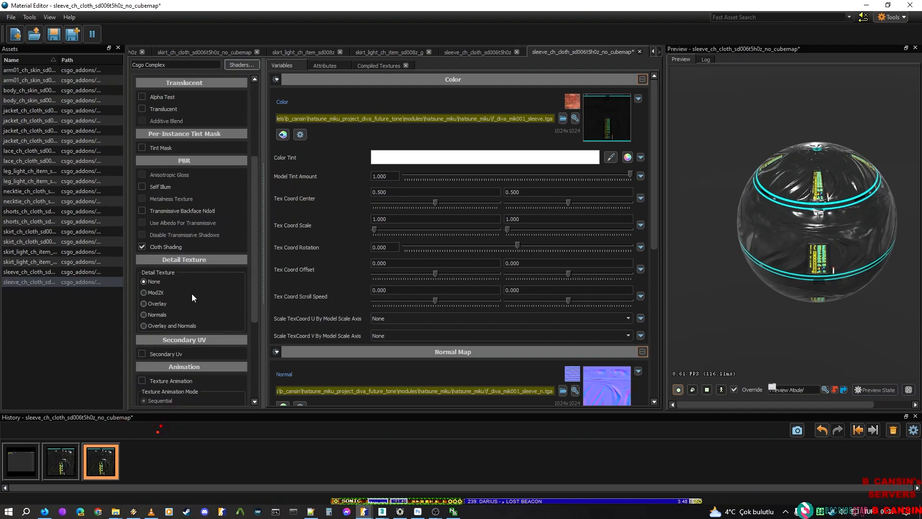
{"action": "scroll", "coordinate": [656, 238], "scroll_direction": "down", "scroll_amount": 5}
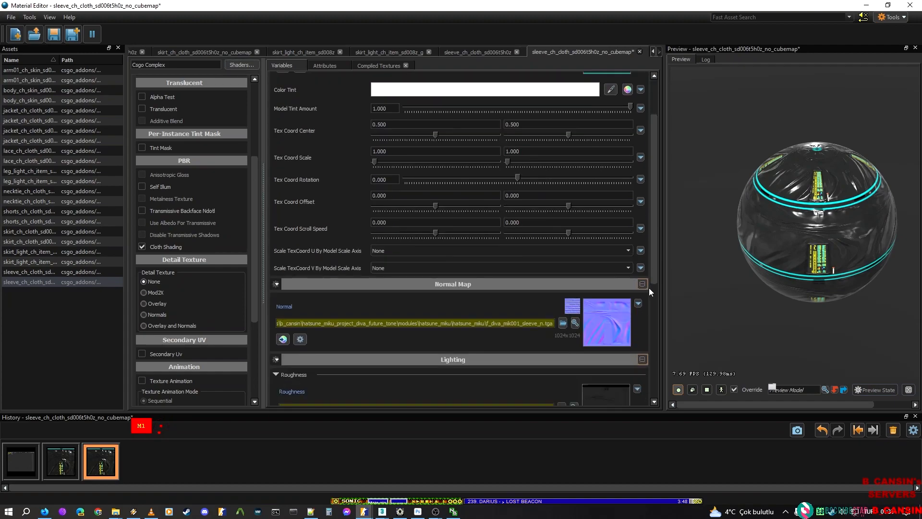
{"action": "scroll", "coordinate": [644, 309], "scroll_direction": "down", "scroll_amount": 2}
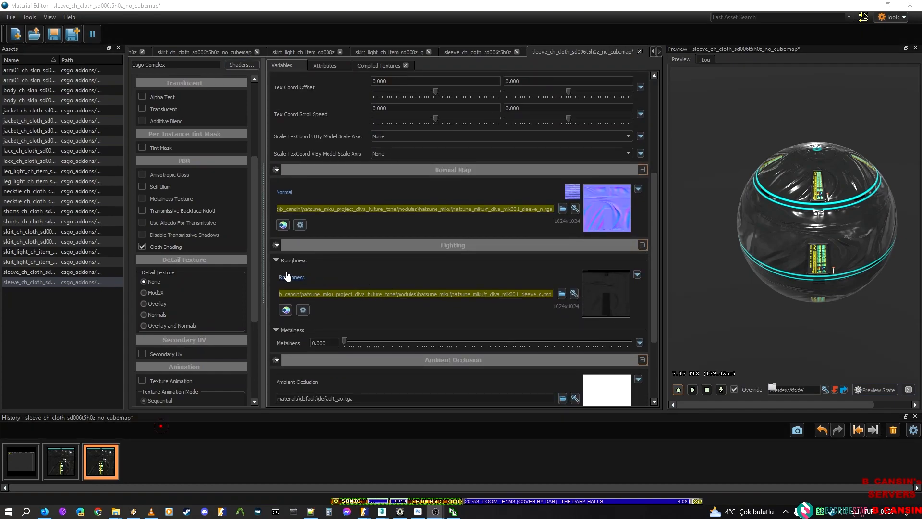
{"action": "scroll", "coordinate": [545, 283], "scroll_direction": "down", "scroll_amount": 4}
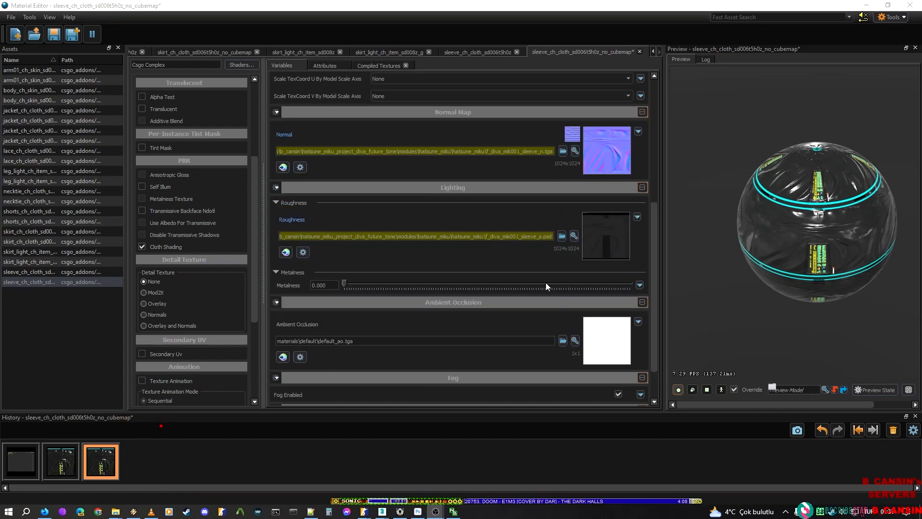
{"action": "left_click", "coordinate": [143, 292]}
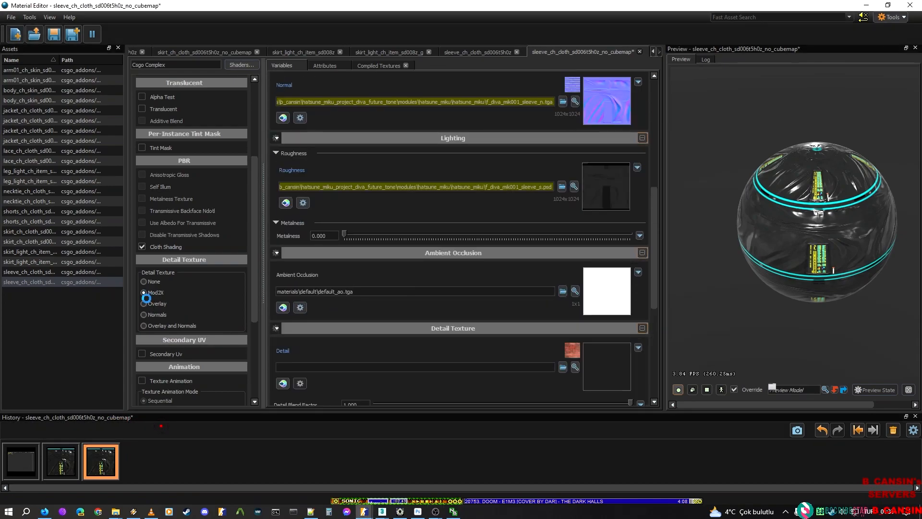
{"action": "left_click", "coordinate": [143, 303]}
{"action": "scroll", "coordinate": [510, 326], "scroll_direction": "down", "scroll_amount": 2}
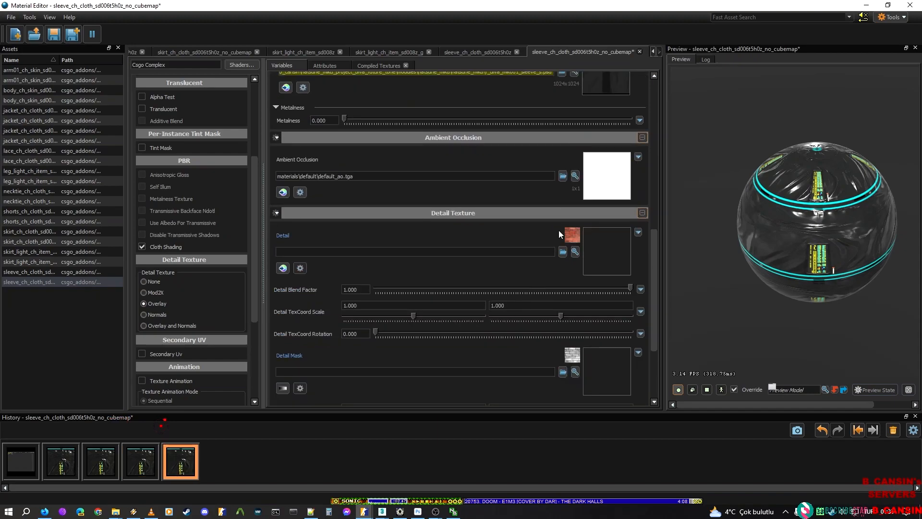
Step: Try F_DIVA_MIK001_SLEEVE_S.tga as the ambient occlusion texture, and undo the assignment
{"action": "left_click", "coordinate": [563, 176]}
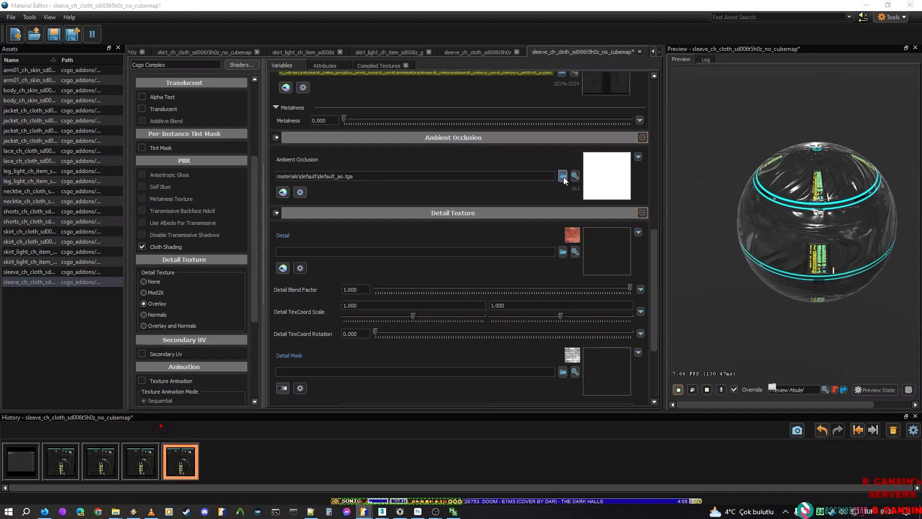
{"action": "type", "text": "F_DIVA_MIK001_SLEEVE"}
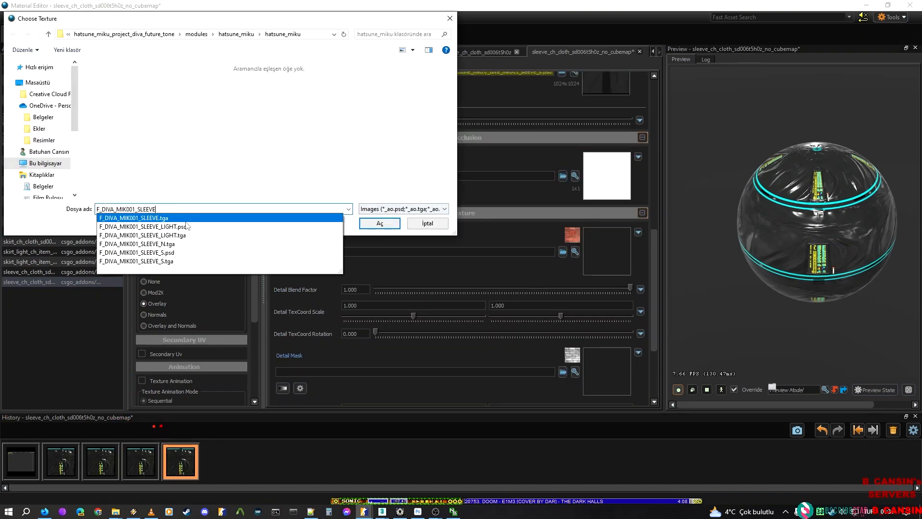
{"action": "left_click", "coordinate": [186, 261]}
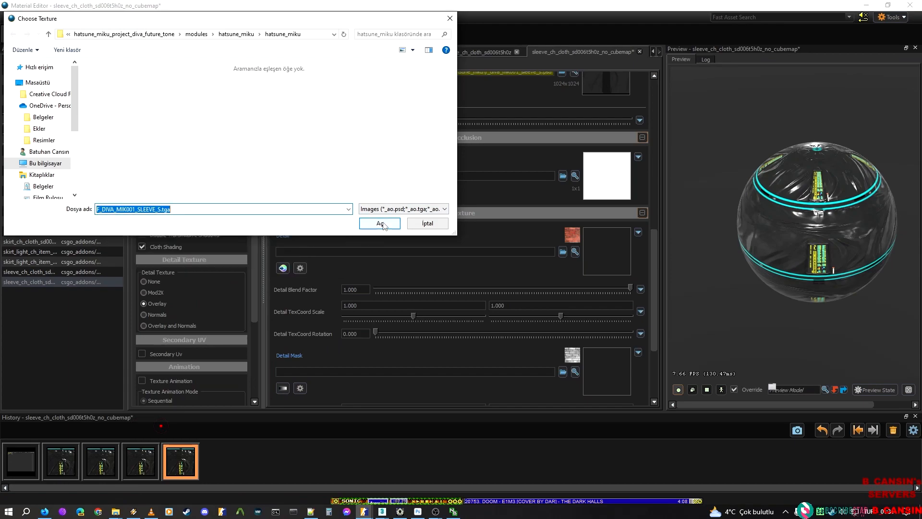
{"action": "left_click", "coordinate": [380, 223]}
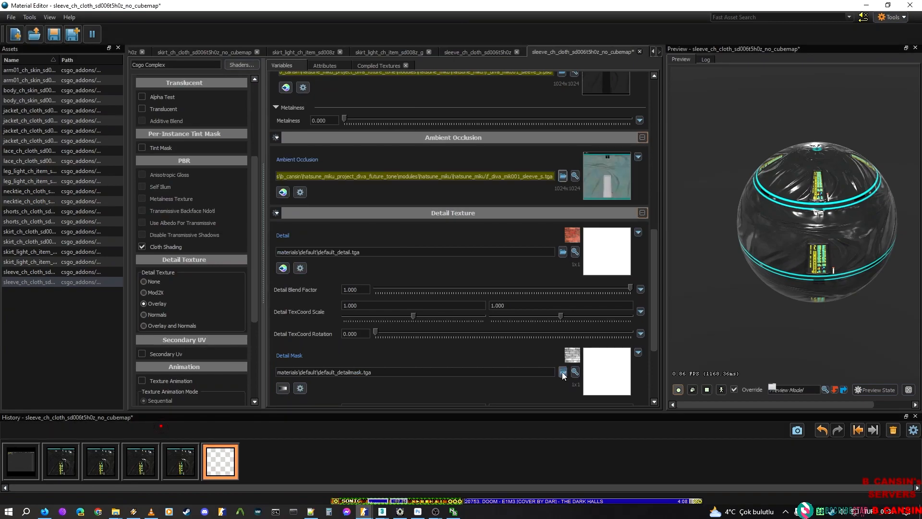
{"action": "left_click", "coordinate": [562, 372]}
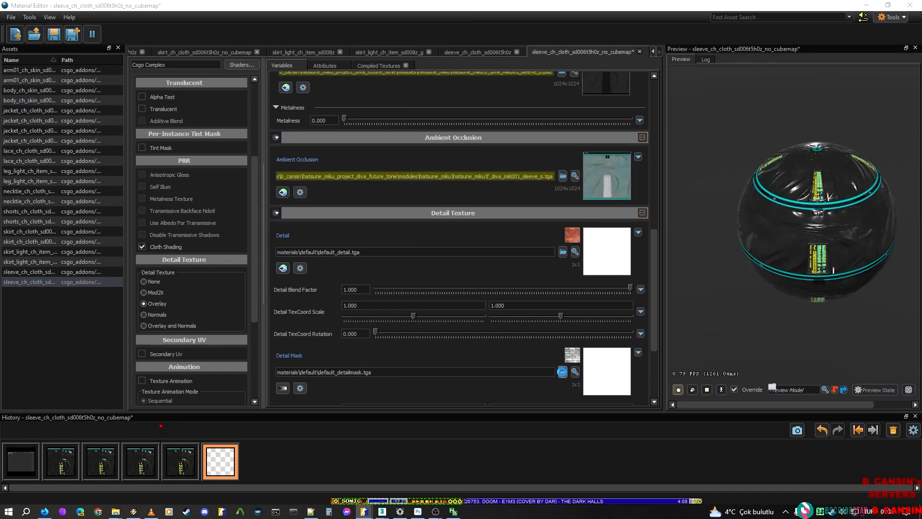
{"action": "left_click", "coordinate": [427, 223]}
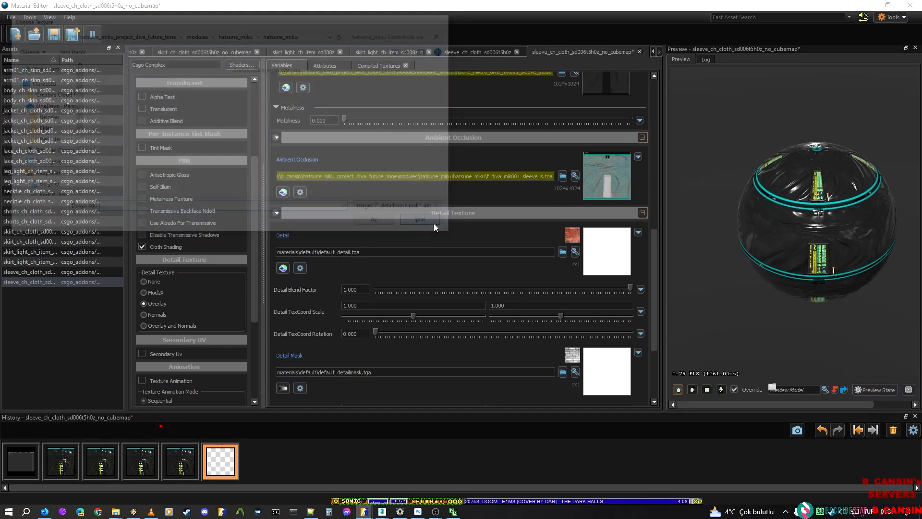
{"action": "key", "text": "ctrl+z"}
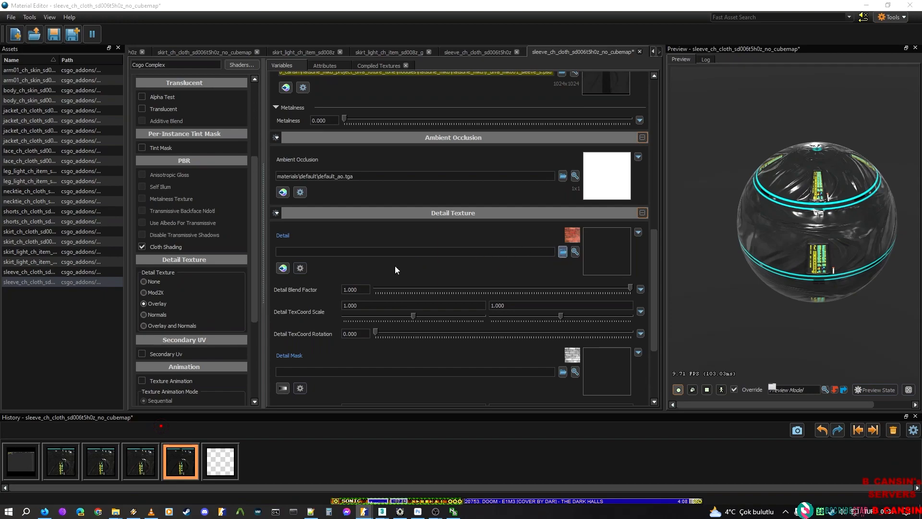
Step: Assign F_DIVA_MIK001_SLEEVE_S.tga as the sleeve no_cubemap material's detail texture
{"action": "type", "text": "F_DIVA_MIK001_SLEEVE"}
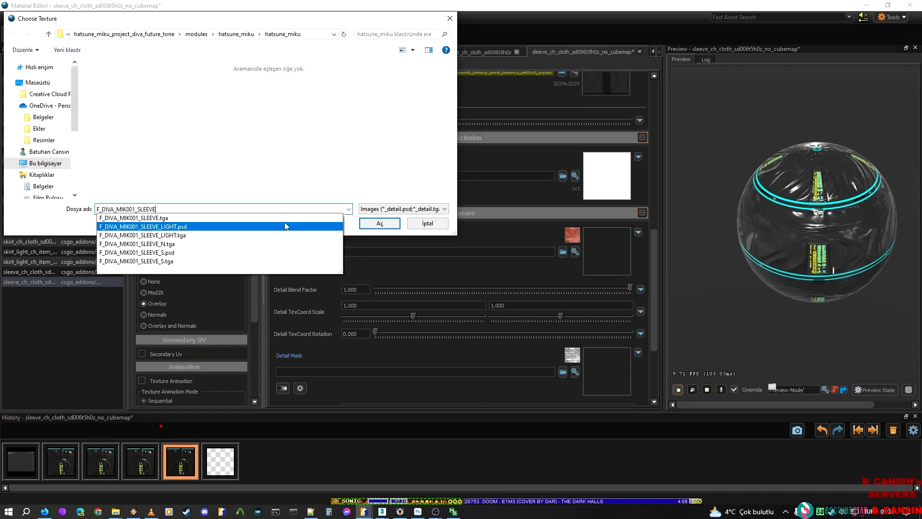
{"action": "left_click", "coordinate": [201, 261]}
{"action": "left_click", "coordinate": [395, 226]}
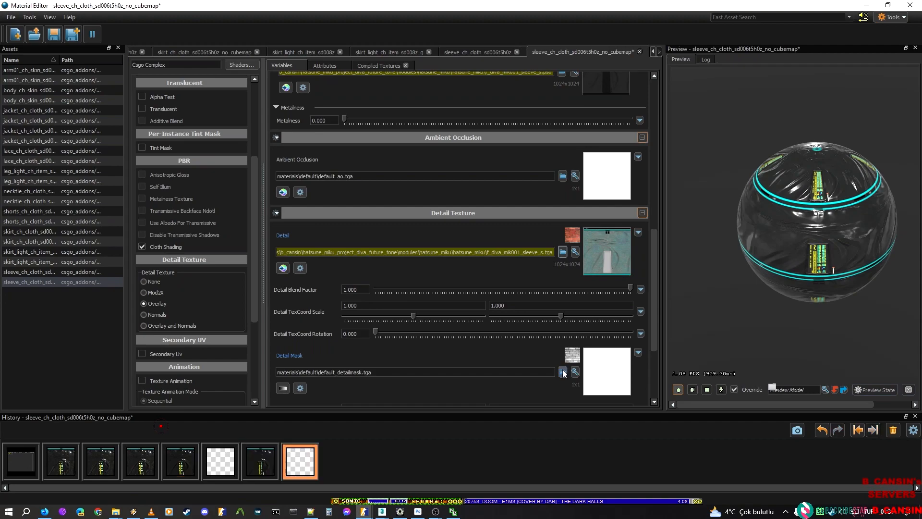
Step: Assign F_DIVA_MIK001_SLEEVE_S.psd as the detail mask and save the sleeve no_cubemap material
{"action": "left_click", "coordinate": [562, 372]}
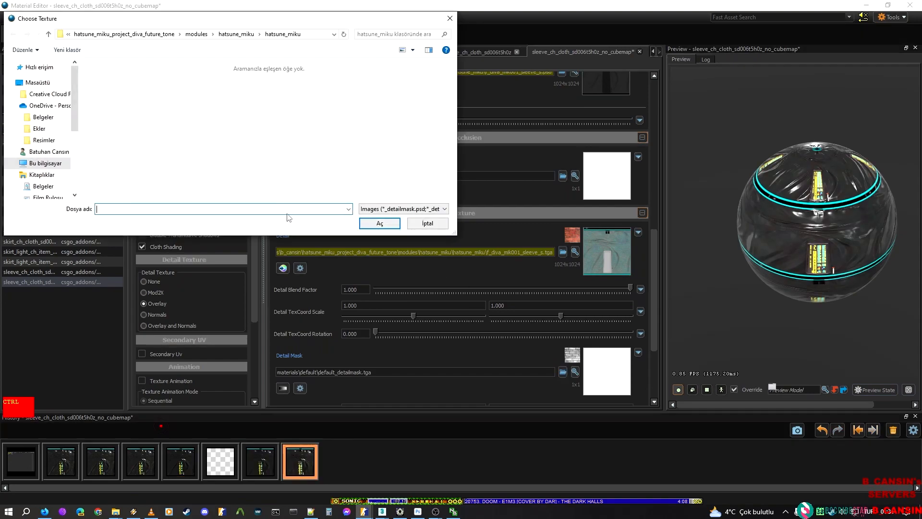
{"action": "type", "text": "F_DIVA_MIK001_SLEEVE"}
{"action": "left_click", "coordinate": [187, 252]}
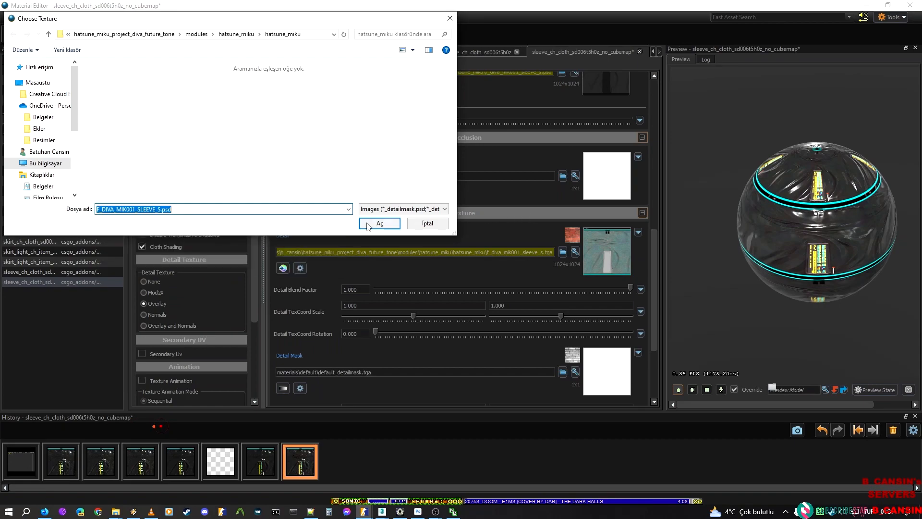
{"action": "left_click", "coordinate": [379, 224]}
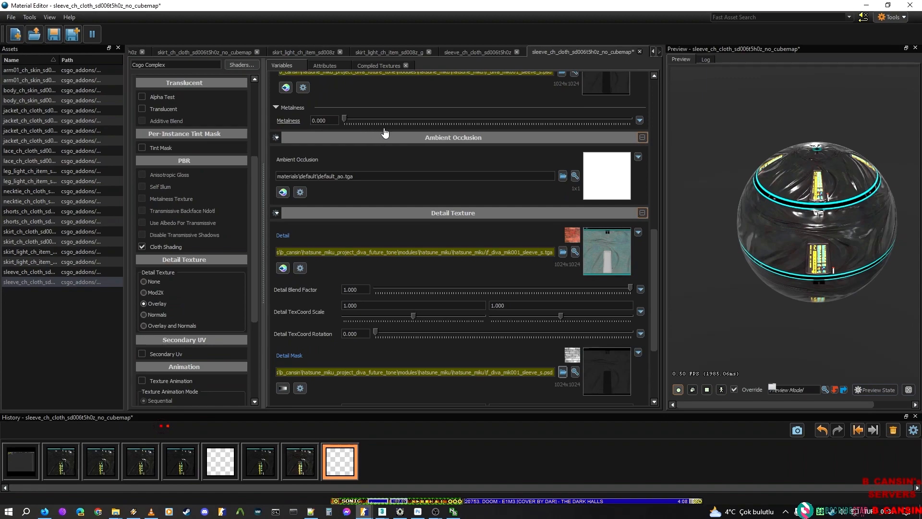
{"action": "key", "text": "ctrl+s"}
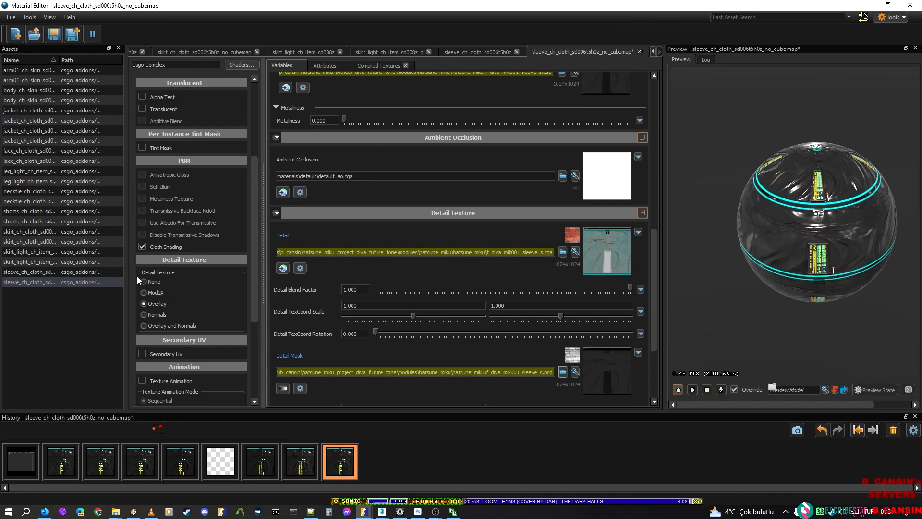
Step: Switch to ModelDoc and examine the sleeves up close from several angles, comparing the _nocubemap and _g material groups
{"action": "left_click", "coordinate": [104, 87]}
{"action": "left_click_drag", "start_coordinate": [244, 50], "coordinate": [184, 41]}
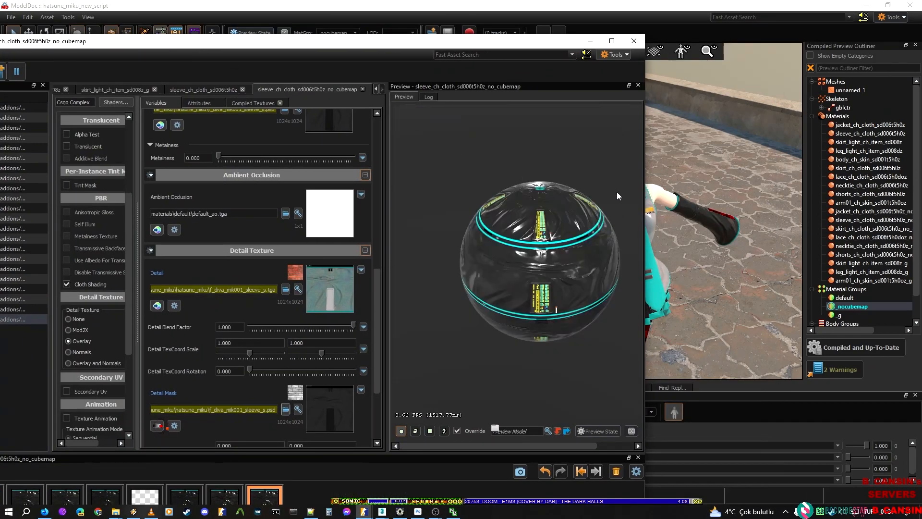
{"action": "left_click", "coordinate": [705, 202]}
{"action": "right_click_drag", "start_coordinate": [705, 205], "coordinate": [705, 205]}
{"action": "key", "text": "w"}
{"action": "left_click", "coordinate": [848, 315]}
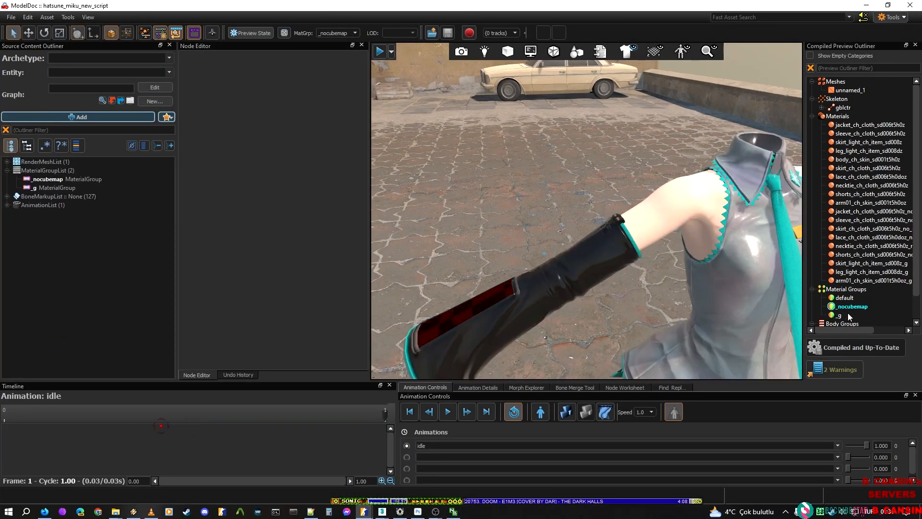
{"action": "left_click", "coordinate": [841, 305]}
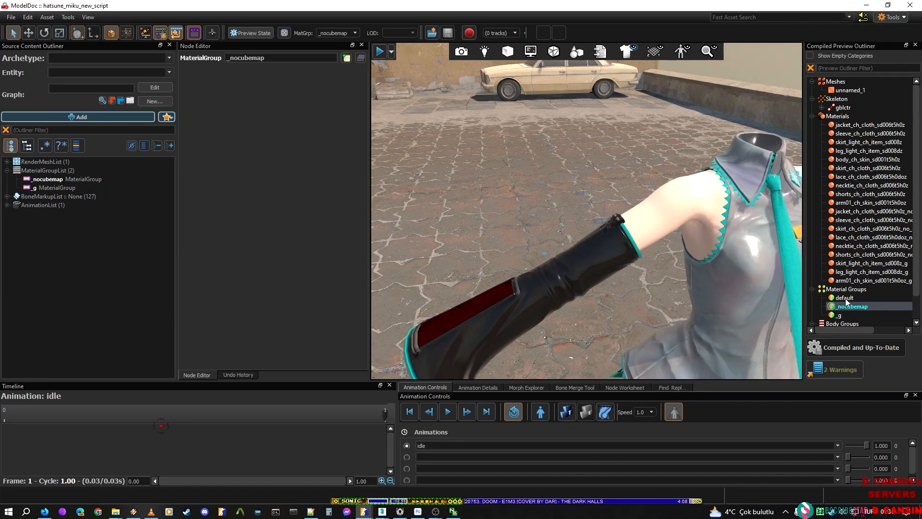
{"action": "right_click_drag", "start_coordinate": [740, 259], "coordinate": [740, 259]}
{"action": "key", "text": "w"}
{"action": "key", "text": "s"}
{"action": "key", "text": "a"}
{"action": "key", "text": "s"}
{"action": "key", "text": "a"}
{"action": "key", "text": "s"}
{"action": "key", "text": "w"}
{"action": "key", "text": "w"}
{"action": "left_click", "coordinate": [839, 315]}
{"action": "right_click_drag", "start_coordinate": [473, 299], "coordinate": [474, 300]}
Step: Switch to the Material Editor, review the sleeve no_cubemap material's shader features, and save the material
{"action": "key", "text": "alt+Tab"}
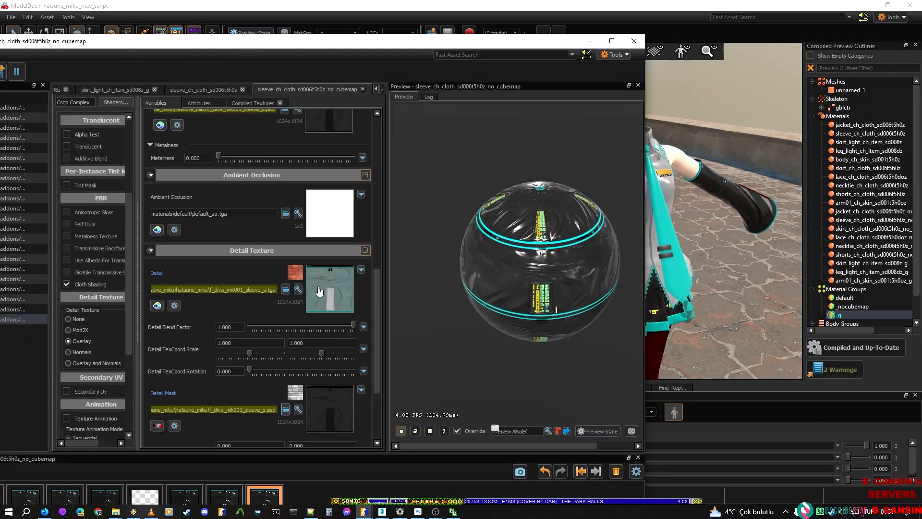
{"action": "left_click_drag", "start_coordinate": [327, 44], "coordinate": [580, 0]}
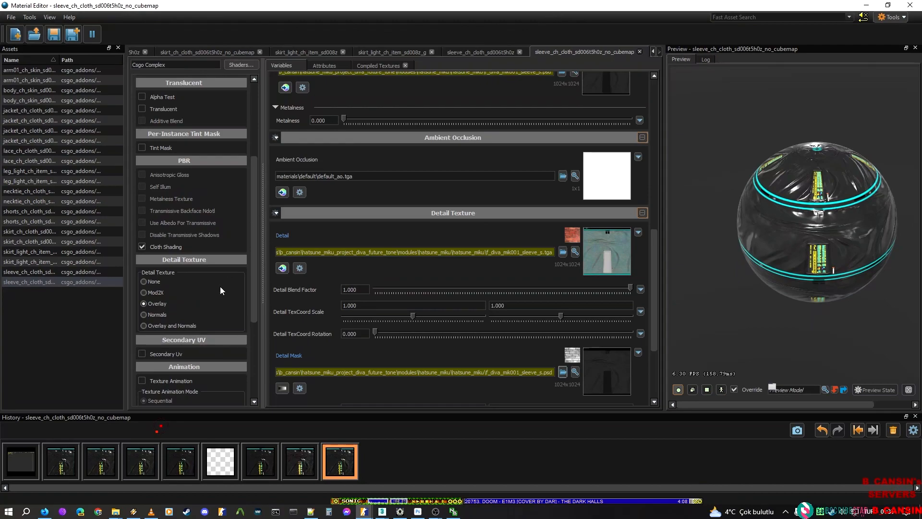
{"action": "scroll", "coordinate": [209, 313], "scroll_direction": "down", "scroll_amount": 5}
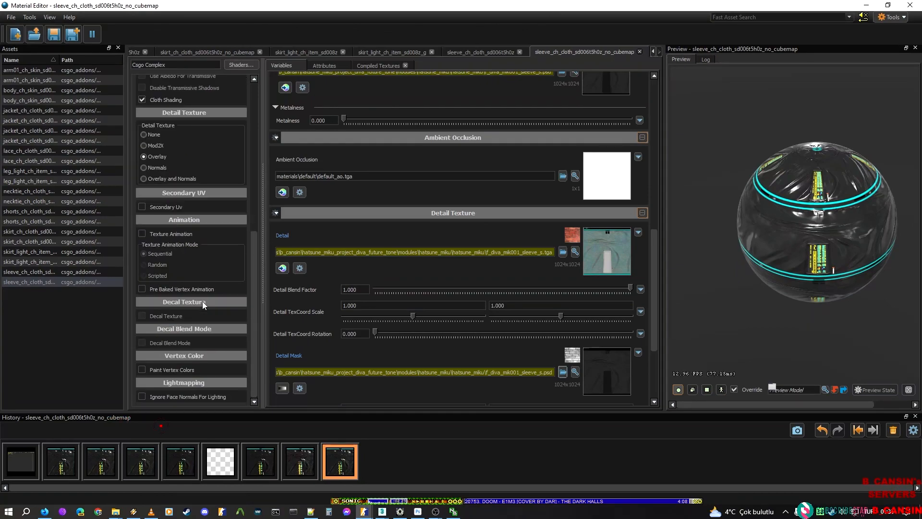
{"action": "scroll", "coordinate": [192, 260], "scroll_direction": "up", "scroll_amount": 4}
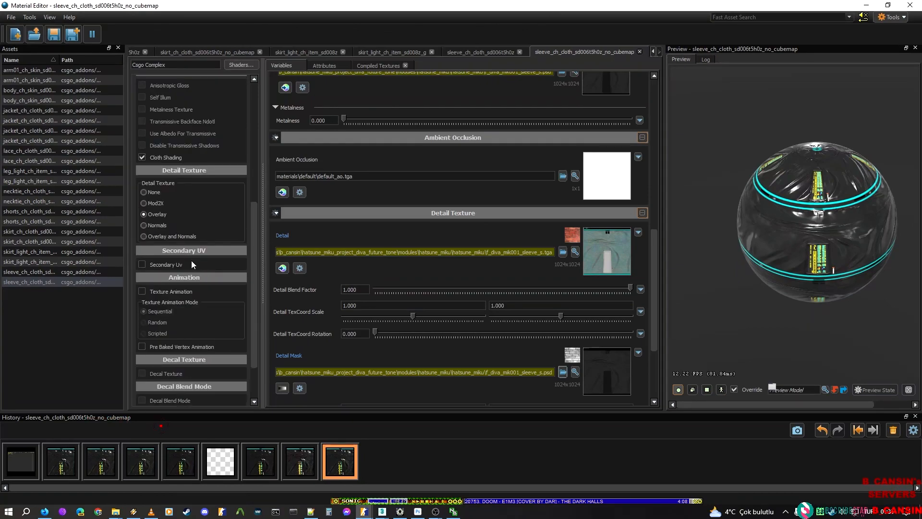
{"action": "scroll", "coordinate": [191, 260], "scroll_direction": "up", "scroll_amount": 2}
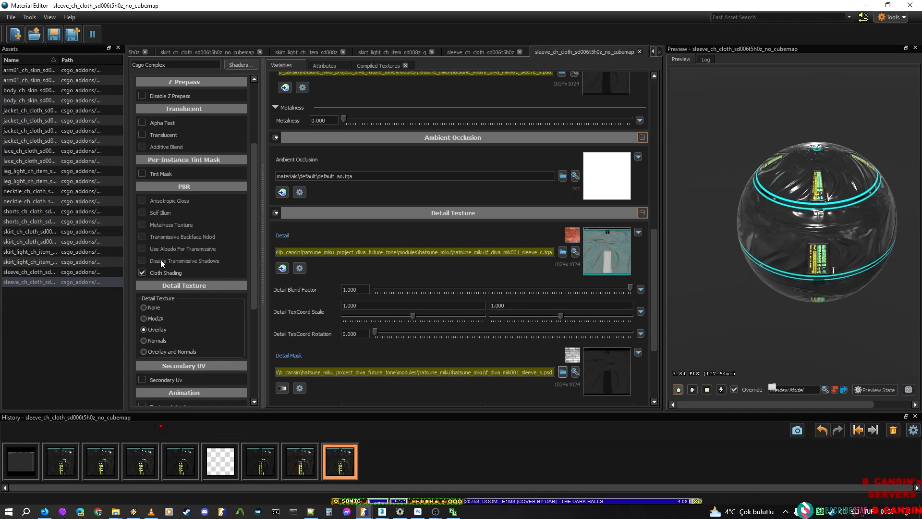
{"action": "scroll", "coordinate": [140, 284], "scroll_direction": "down", "scroll_amount": 6}
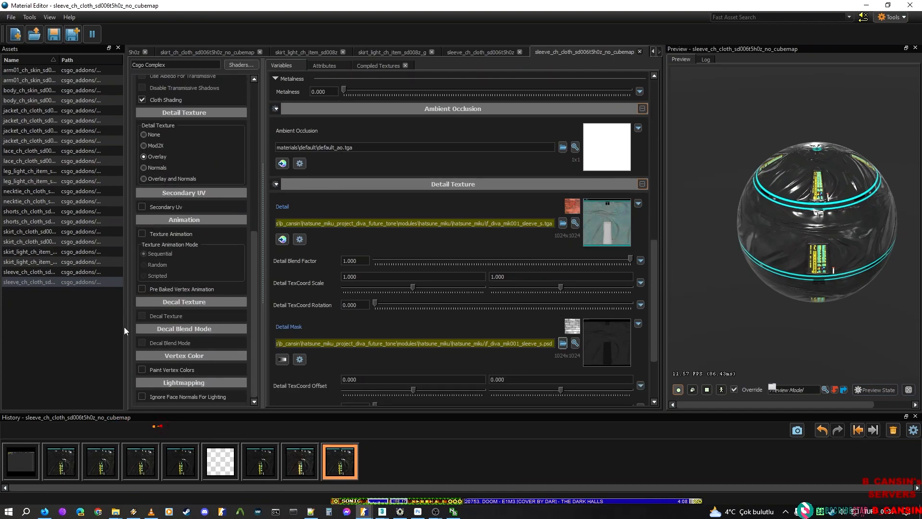
{"action": "key", "text": "ctrl+s"}
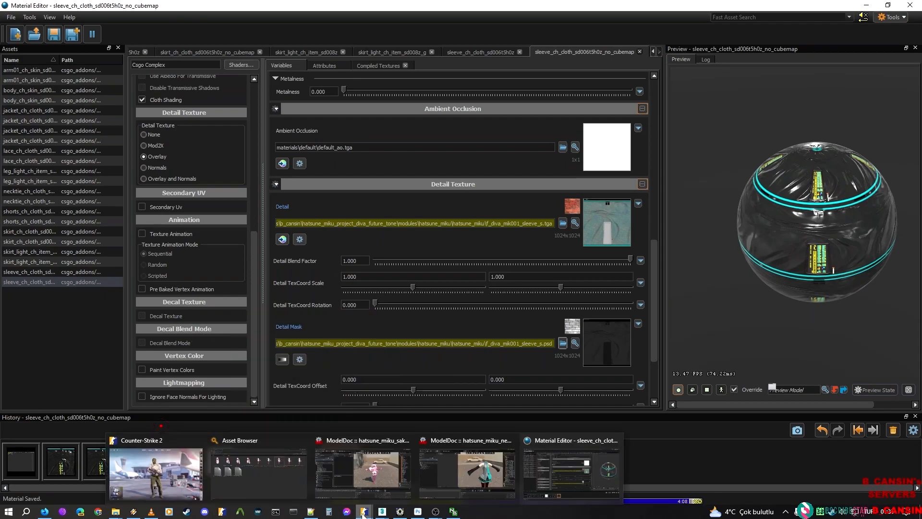
Step: Switch to the mikitm001_mat.max scene in 3ds Max and copy the name sleeve_light_ch_item_sd008z from the sleeve light material
{"action": "left_click", "coordinate": [381, 512]}
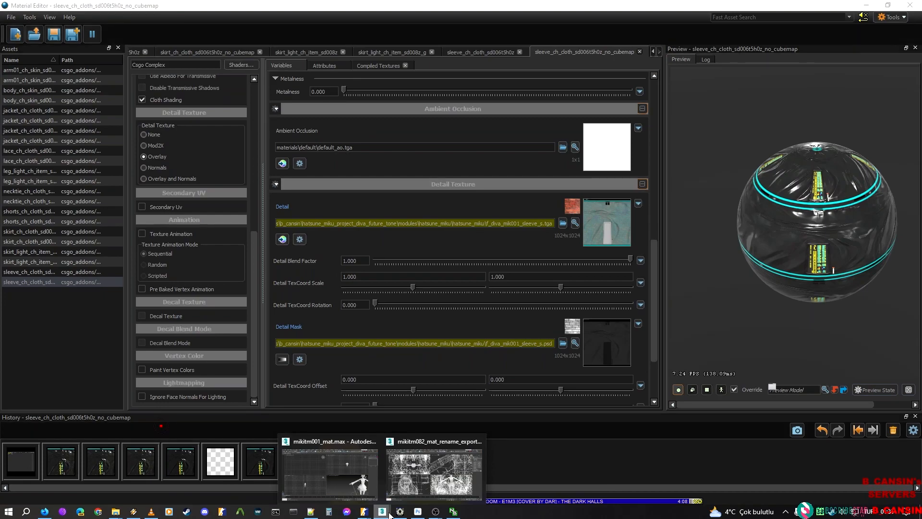
{"action": "left_click", "coordinate": [346, 483]}
{"action": "middle_click_drag", "start_coordinate": [264, 272], "coordinate": [309, 175]}
{"action": "left_click_drag", "start_coordinate": [45, 257], "coordinate": [281, 248]}
{"action": "left_click", "coordinate": [265, 205]}
{"action": "double_click", "coordinate": [255, 250]}
{"action": "left_click", "coordinate": [519, 109]}
{"action": "left_click", "coordinate": [501, 110]}
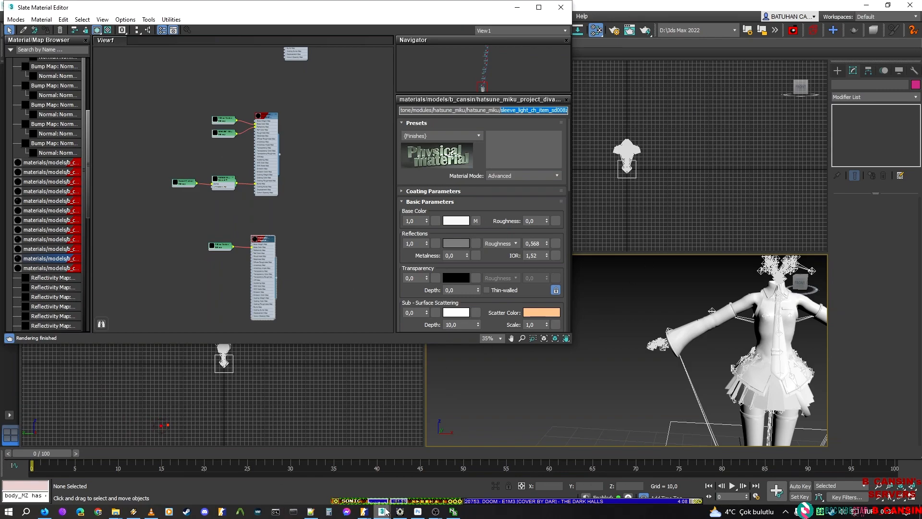
Step: Create a new Csgo Character material in the Material Editor and save it as sleeve_light_ch_item_sd008z
{"action": "mouse_move", "coordinate": [383, 513]}
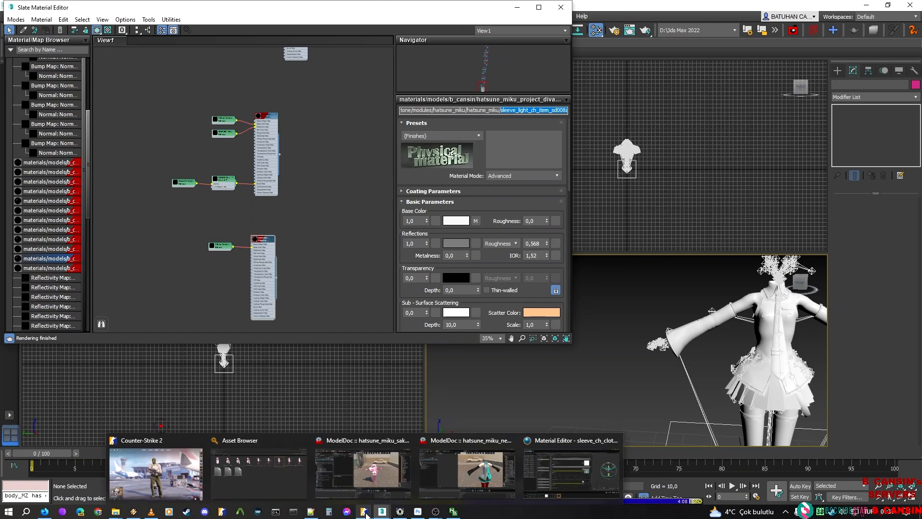
{"action": "left_click", "coordinate": [601, 471]}
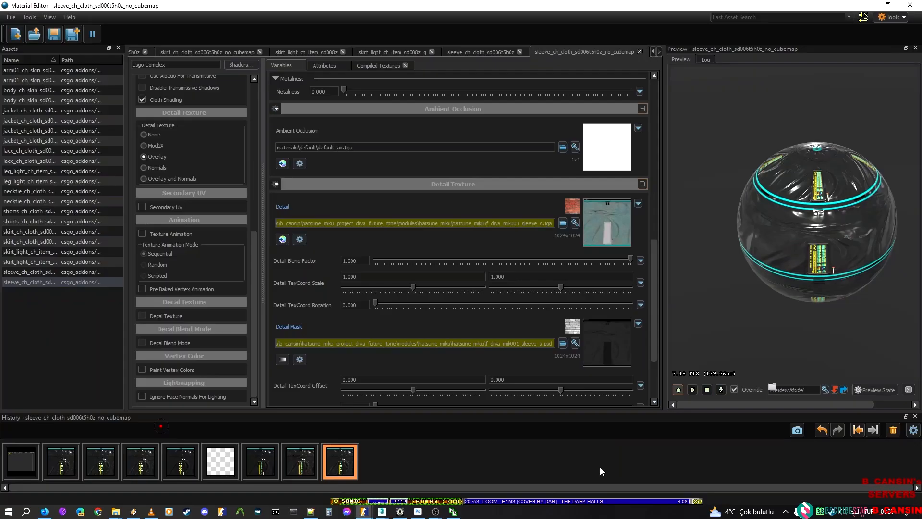
{"action": "left_click", "coordinate": [16, 33]}
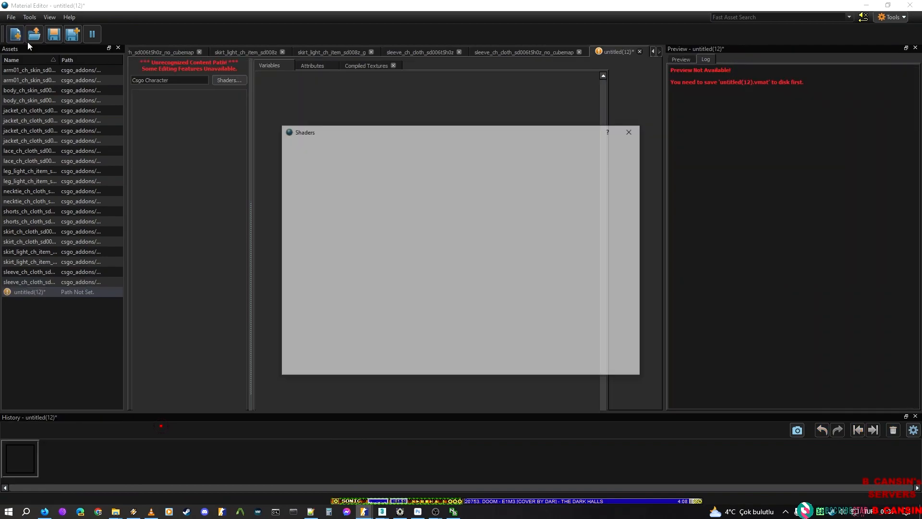
{"action": "left_click", "coordinate": [583, 369]}
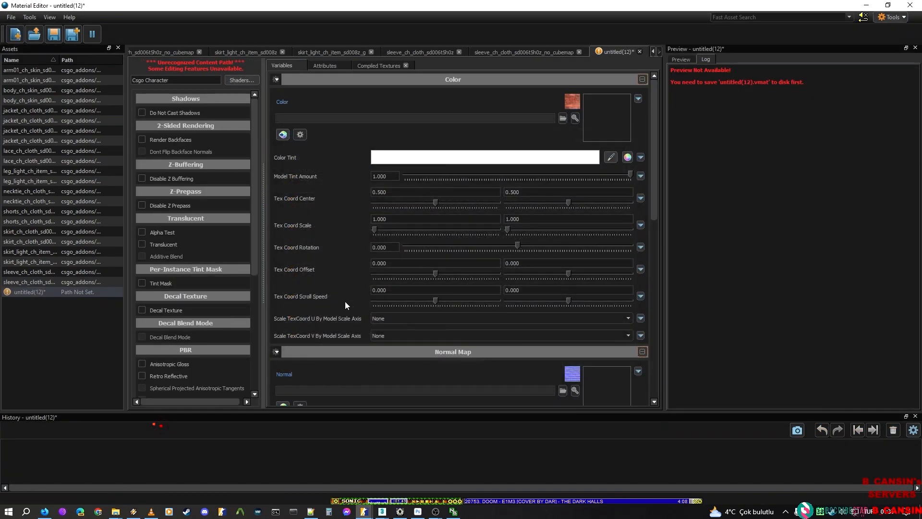
{"action": "key", "text": "ctrl+s"}
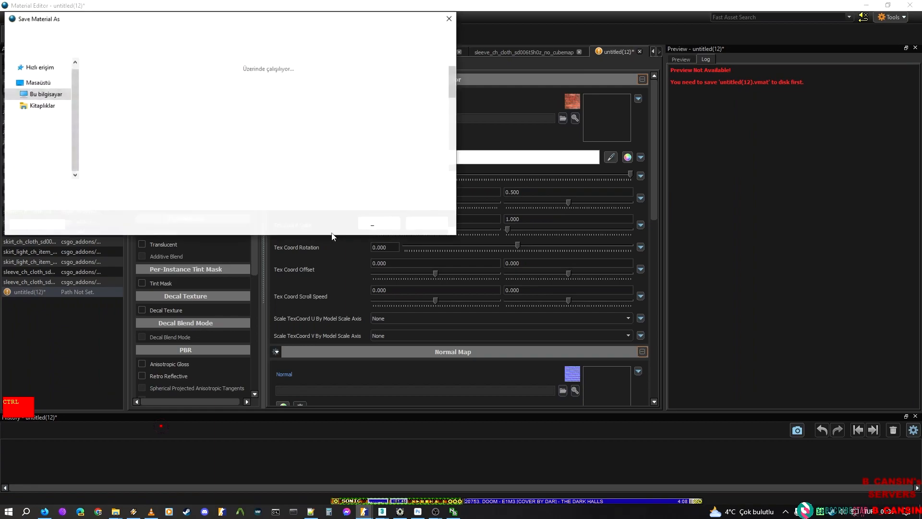
{"action": "left_click", "coordinate": [378, 223]}
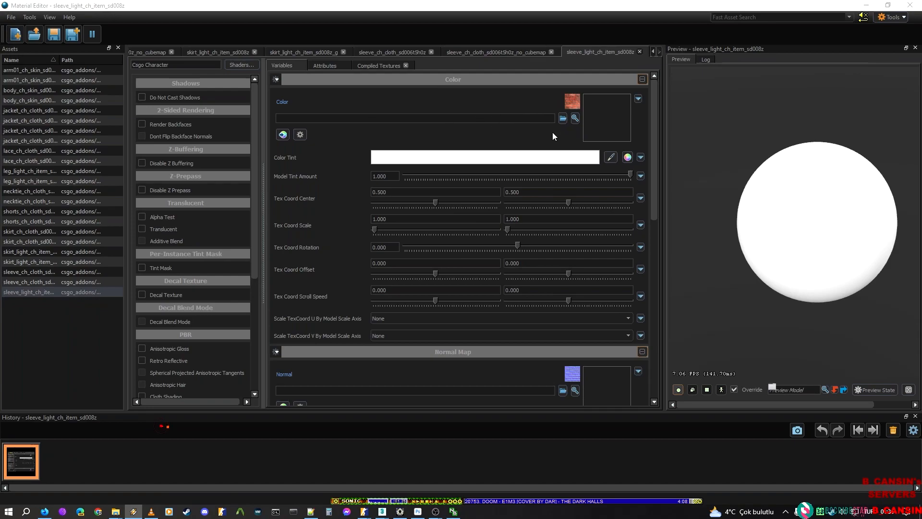
Step: Open the texture selection for the sleeve light material's color and look for image files starting with sleeve_light_
{"action": "left_click", "coordinate": [561, 119]}
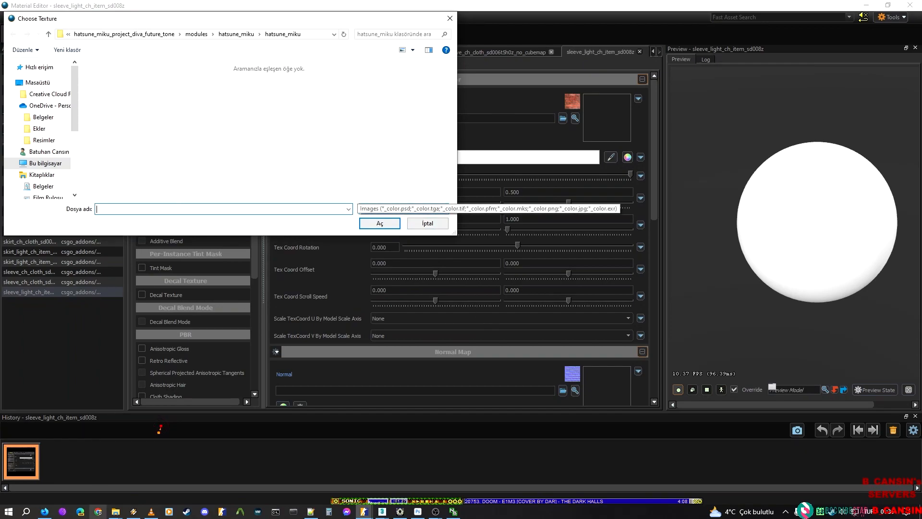
{"action": "left_click", "coordinate": [326, 209]}
{"action": "type", "text": "sleeve_light_ch_item_sd008z"}
{"action": "key", "text": "BackSpace"}
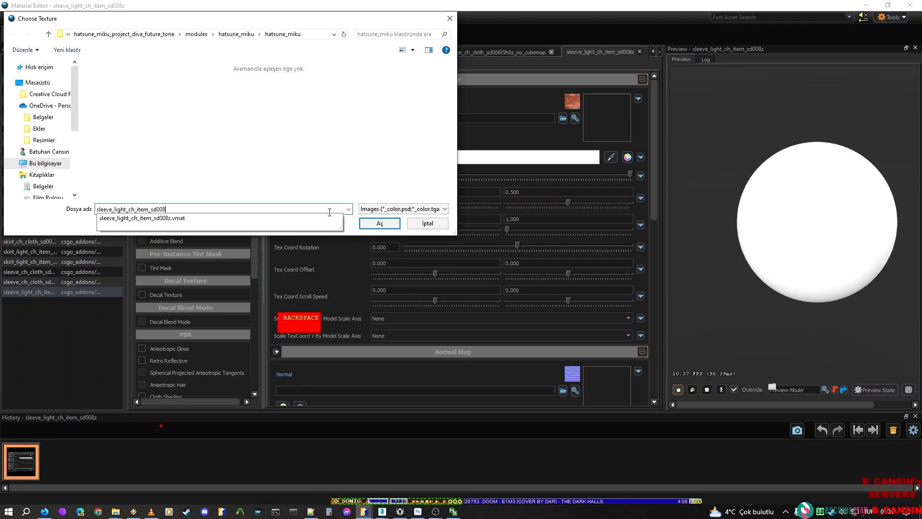
{"action": "key", "text": "BackSpace"}
{"action": "key", "text": "BackSpace"}
{"action": "key", "text": "BackSpace"}
{"action": "key", "text": "BackSpace"}
{"action": "key", "text": "BackSpace"}
{"action": "key", "text": "BackSpace"}
{"action": "key", "text": "BackSpace"}
{"action": "key", "text": "BackSpace"}
{"action": "key", "text": "BackSpace"}
{"action": "key", "text": "BackSpace"}
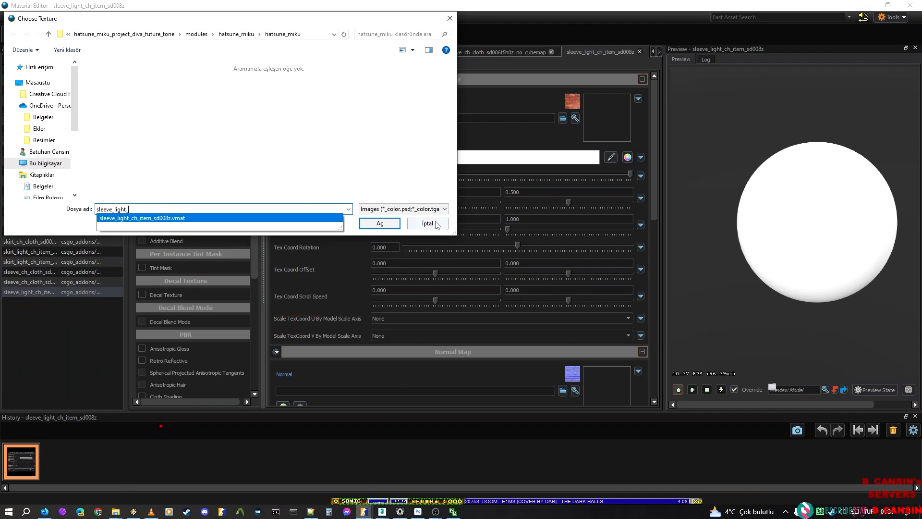
Step: Copy the sleeve light diffuse name from the other program and assign F_DIVA_MIK001_SLEEVE_LIGHT.tga as the material's color texture
{"action": "left_click", "coordinate": [402, 512]}
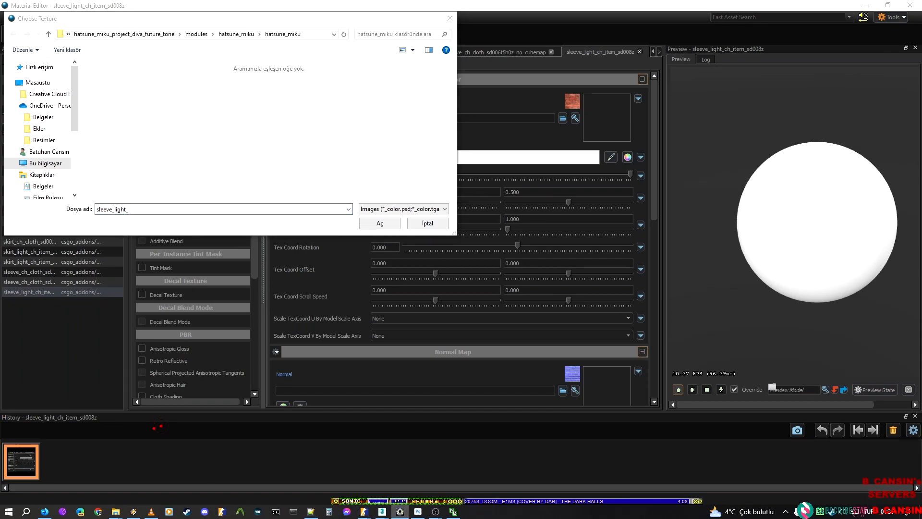
{"action": "left_click", "coordinate": [206, 210]}
{"action": "type", "text": "Diffuse name: \"F_DIVA_MIK001_SLEEVE_LIGHT\""}
{"action": "key", "text": "BackSpace"}
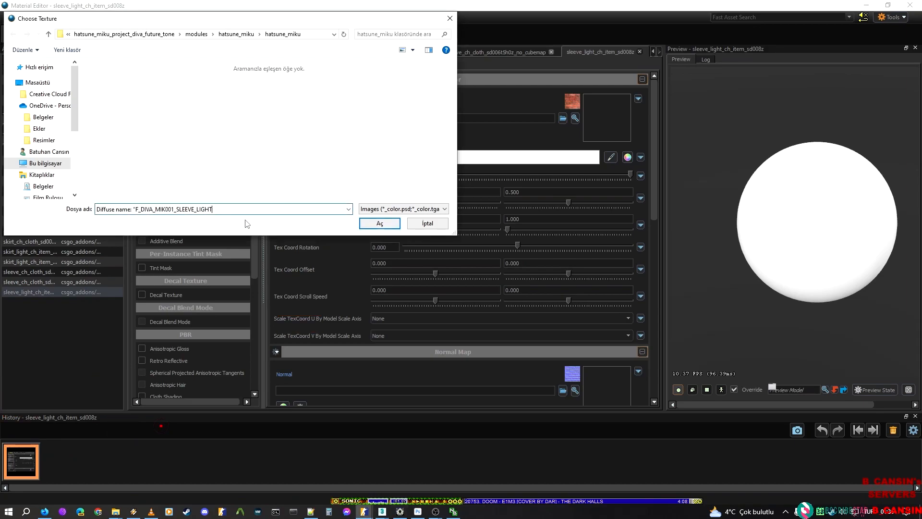
{"action": "key", "text": "Delete"}
{"action": "key", "text": "Delete"}
{"action": "key", "text": "Delete"}
{"action": "key", "text": "Delete"}
{"action": "key", "text": "Delete"}
{"action": "key", "text": "Delete"}
{"action": "key", "text": "Delete"}
{"action": "key", "text": "Delete"}
{"action": "key", "text": "Delete"}
{"action": "key", "text": "Delete"}
{"action": "key", "text": "Delete"}
{"action": "key", "text": "Delete"}
{"action": "key", "text": "Delete"}
{"action": "key", "text": "Delete"}
{"action": "key", "text": "Delete"}
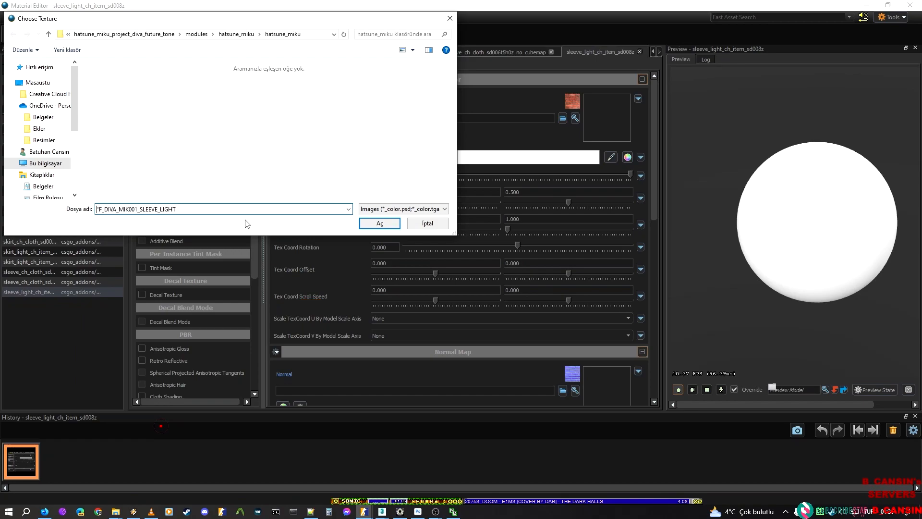
{"action": "key", "text": "ctrl+a"}
{"action": "key", "text": "ctrl+c"}
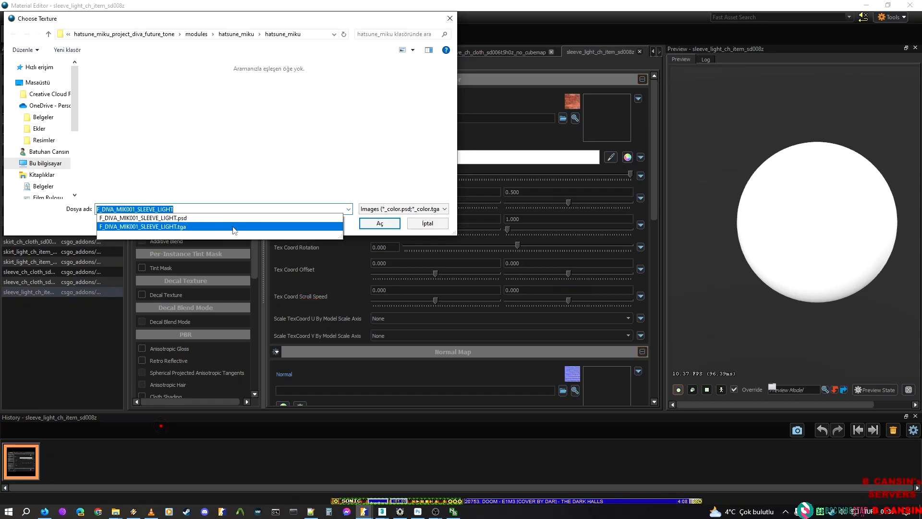
{"action": "left_click", "coordinate": [234, 227]}
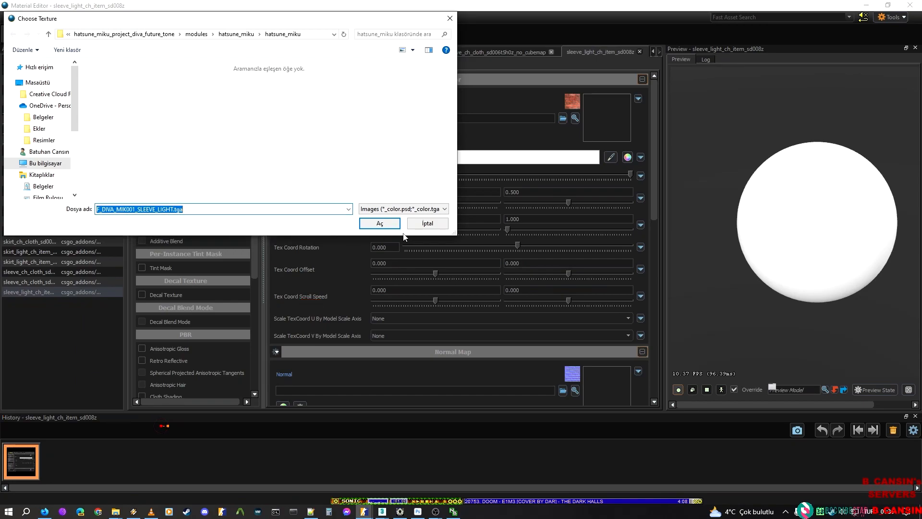
{"action": "left_click", "coordinate": [380, 223]}
Step: Enable Cloth Shading, Anisotropic Gloss and Alpha Test on the sleeve light material, keeping the Csgo Character shader
{"action": "left_click", "coordinate": [231, 65]}
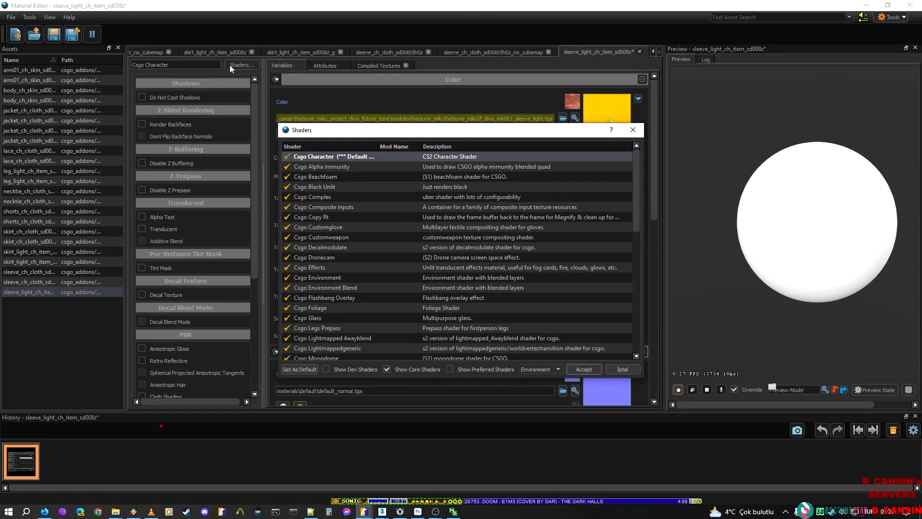
{"action": "key", "text": "Escape"}
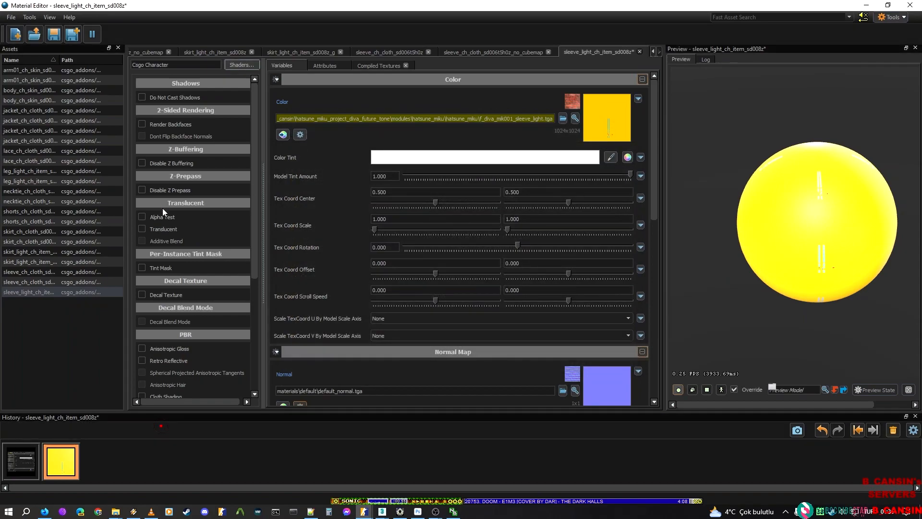
{"action": "scroll", "coordinate": [163, 202], "scroll_direction": "down", "scroll_amount": 3}
{"action": "left_click", "coordinate": [142, 281]}
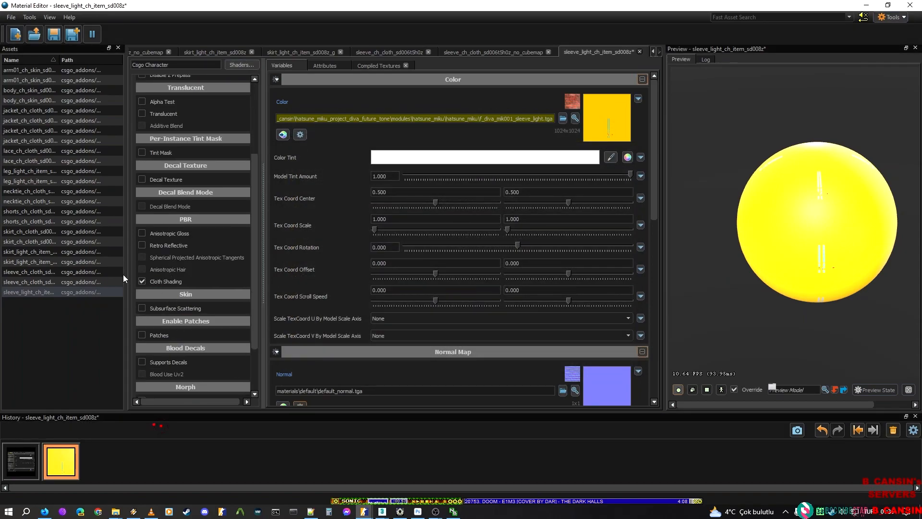
{"action": "left_click", "coordinate": [174, 234]}
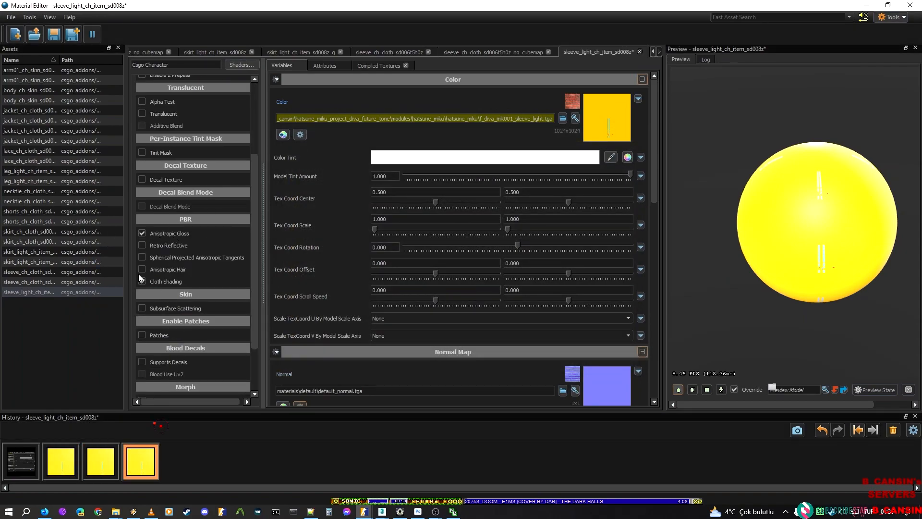
{"action": "scroll", "coordinate": [199, 318], "scroll_direction": "up", "scroll_amount": 3}
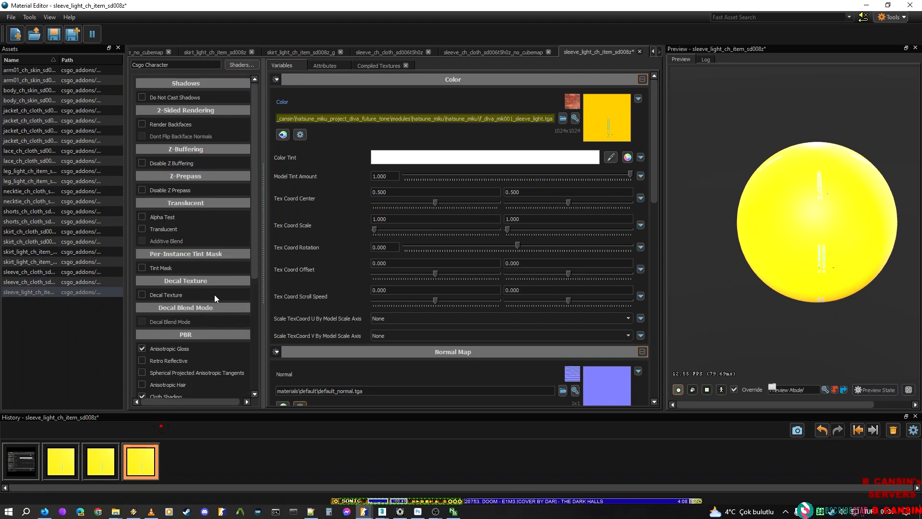
{"action": "left_click", "coordinate": [153, 219]}
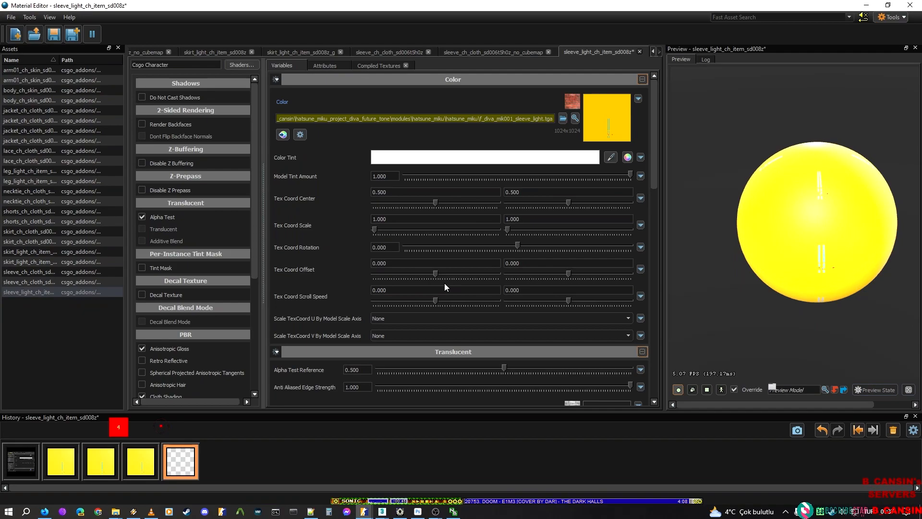
Step: Check the sleeve light mask in Photoshop, assign f_diva_mik001_sleeve_light.psd as the sleeve light material's translucency texture and save the material
{"action": "scroll", "coordinate": [445, 284], "scroll_direction": "down", "scroll_amount": 3}
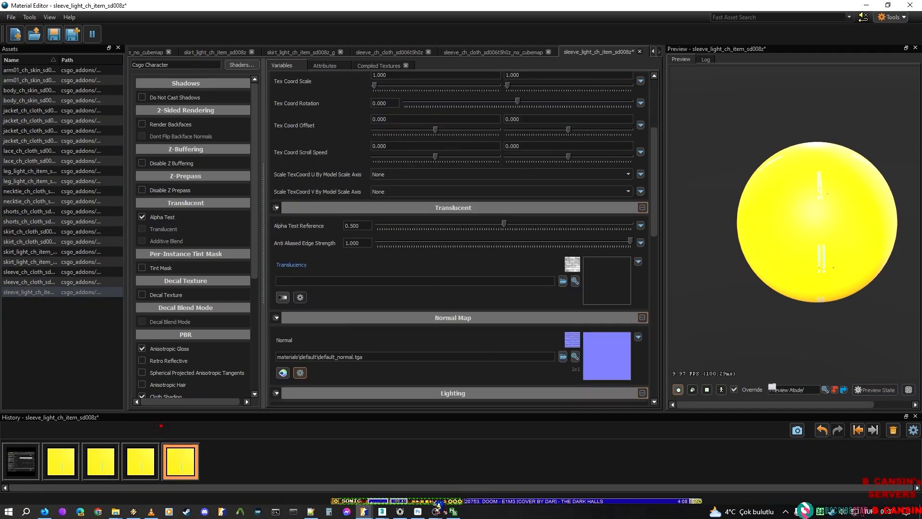
{"action": "left_click", "coordinate": [418, 510]}
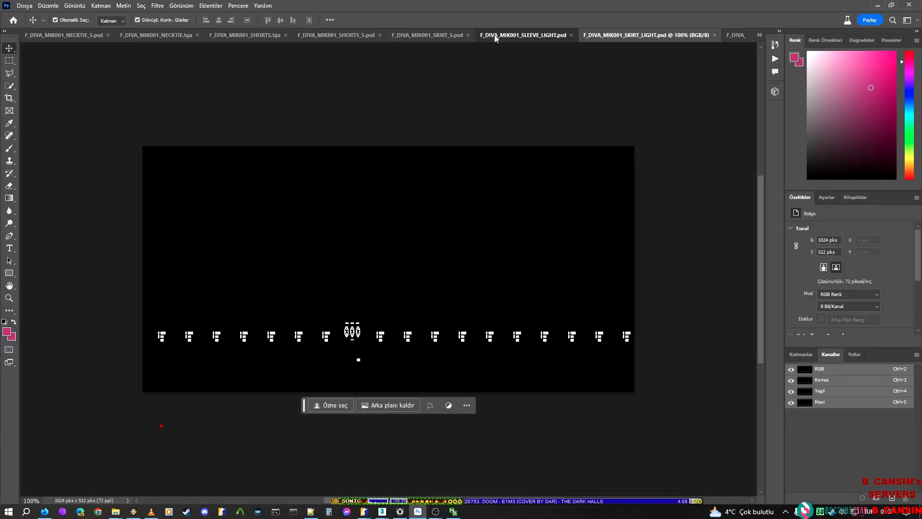
{"action": "left_click", "coordinate": [494, 34]}
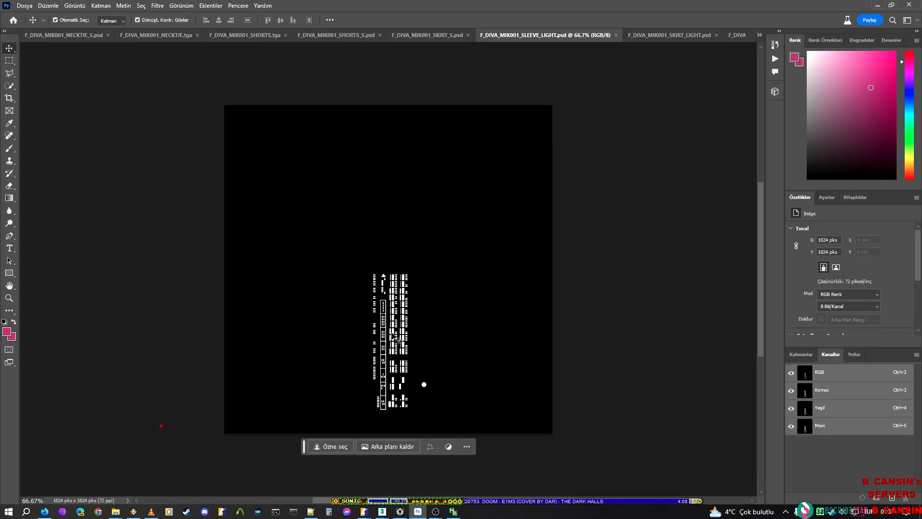
{"action": "left_click", "coordinate": [878, 5]}
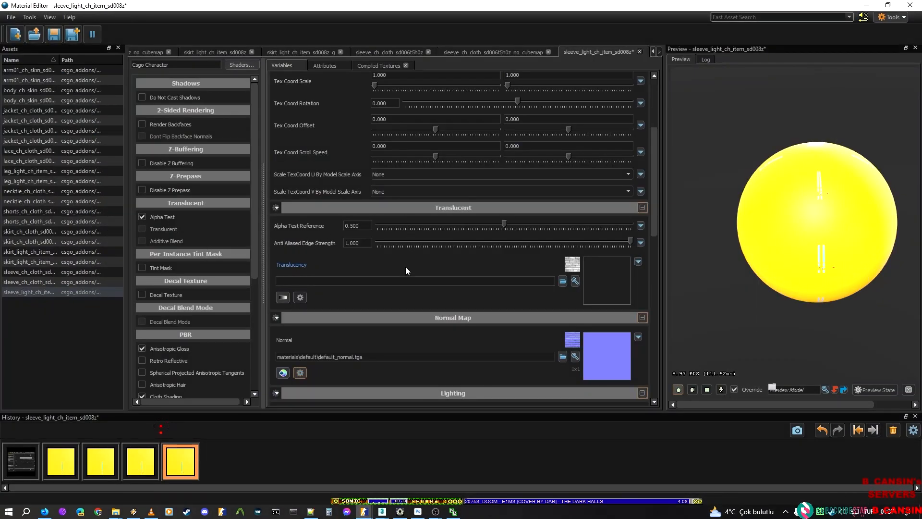
{"action": "left_click", "coordinate": [563, 281]}
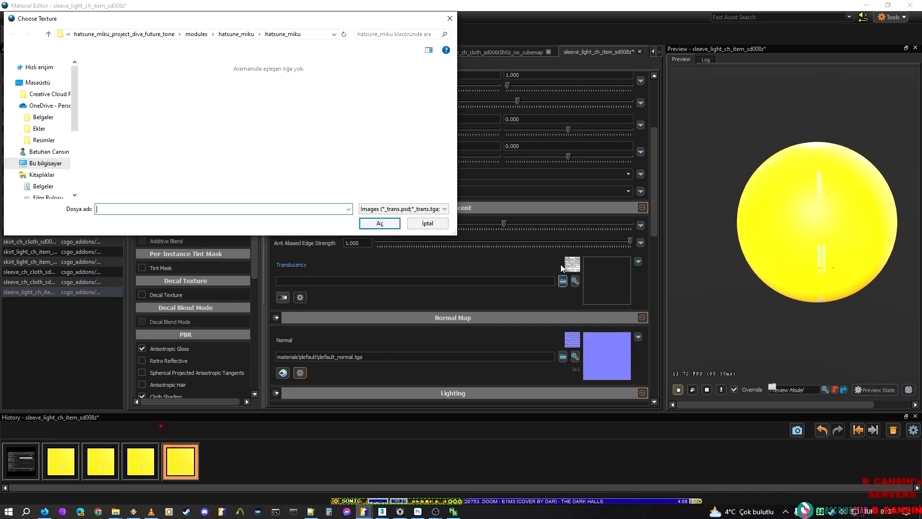
{"action": "key", "text": "Escape"}
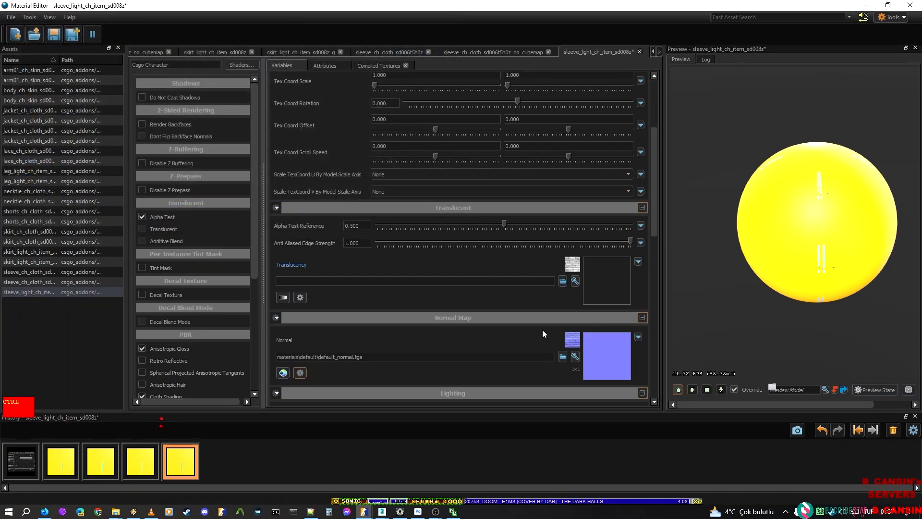
{"action": "key", "text": "ctrl+s"}
{"action": "left_click_drag", "start_coordinate": [672, 1], "coordinate": [470, 1]}
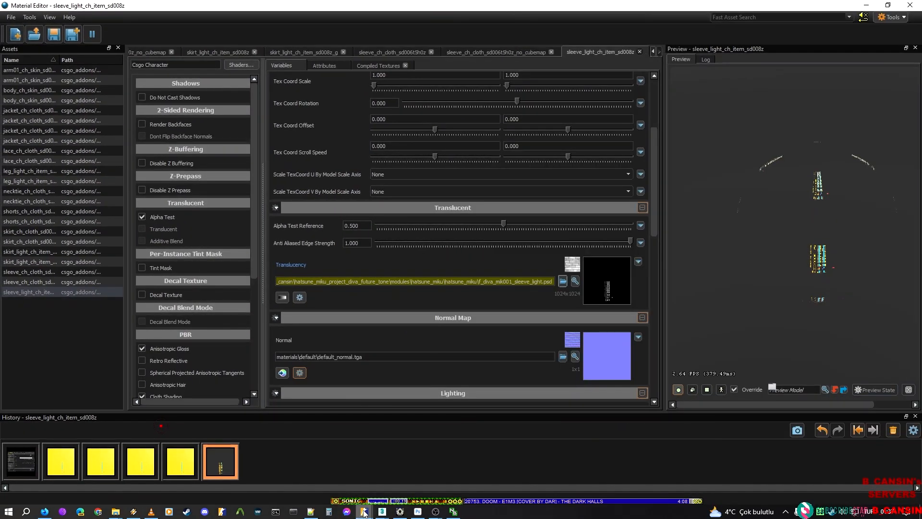
Step: Switch to the hatsune_miku_new_script model in ModelDoc and examine the light panel on the sleeve up close and from farther away
{"action": "mouse_move", "coordinate": [365, 511]}
{"action": "left_click", "coordinate": [469, 468]}
{"action": "right_click_drag", "start_coordinate": [757, 296], "coordinate": [643, 308]}
{"action": "key", "text": "a"}
{"action": "key", "text": "s"}
{"action": "key", "text": "a"}
{"action": "key", "text": "w"}
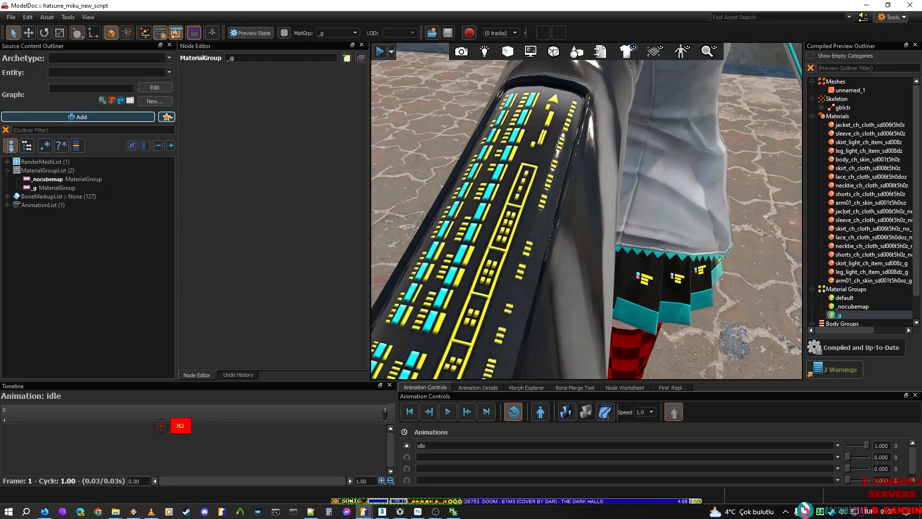
{"action": "key", "text": "s"}
{"action": "key", "text": "s"}
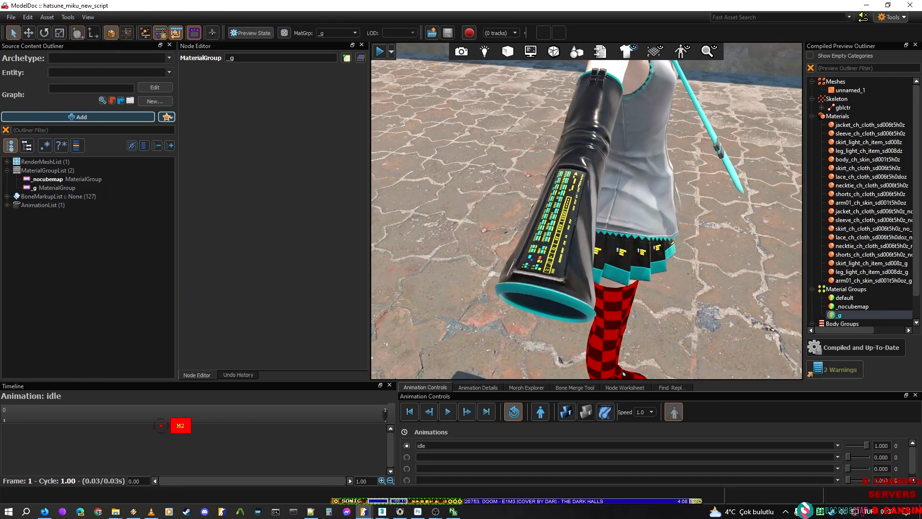
Step: Preview the _nocubemap and _g material groups and compare how the sleeve light panel looks in each
{"action": "left_click", "coordinate": [855, 306]}
{"action": "left_click", "coordinate": [855, 308]}
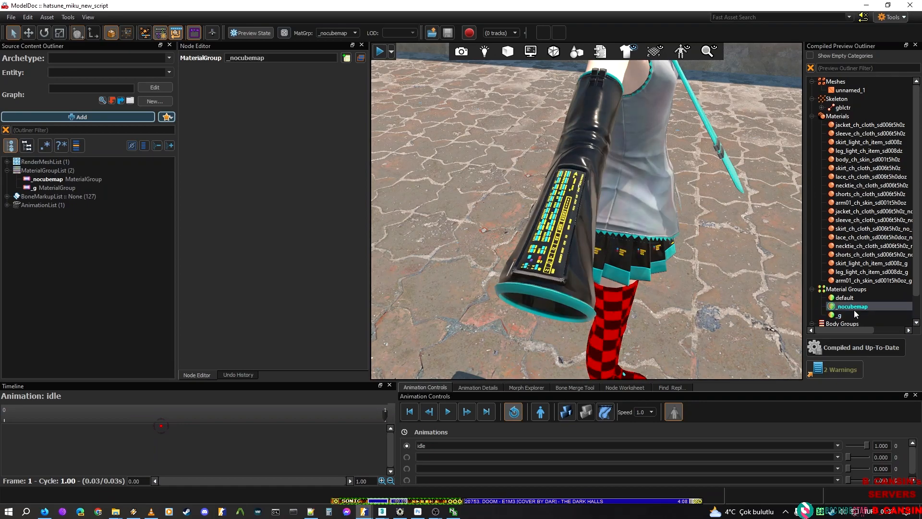
{"action": "double_click", "coordinate": [851, 315]}
{"action": "key", "text": "w"}
{"action": "right_click_drag", "start_coordinate": [739, 274], "coordinate": [601, 189]}
{"action": "key", "text": "w"}
{"action": "key", "text": "w"}
{"action": "key", "text": "d"}
{"action": "key", "text": "d"}
{"action": "key", "text": "d"}
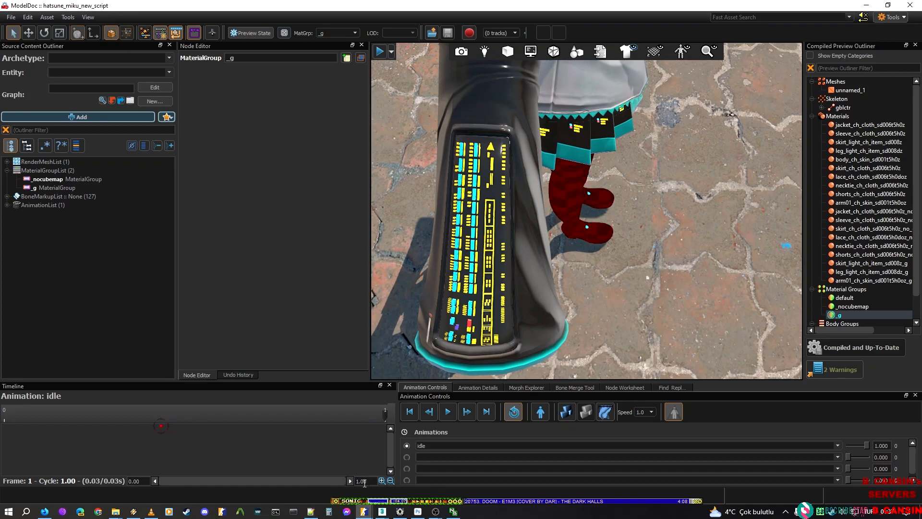
Step: Open the _g material group for editing and save a copy of the sleeve light material as sleeve_light_ch_item_sd008z_g
{"action": "left_click", "coordinate": [31, 187]}
{"action": "mouse_move", "coordinate": [365, 510]}
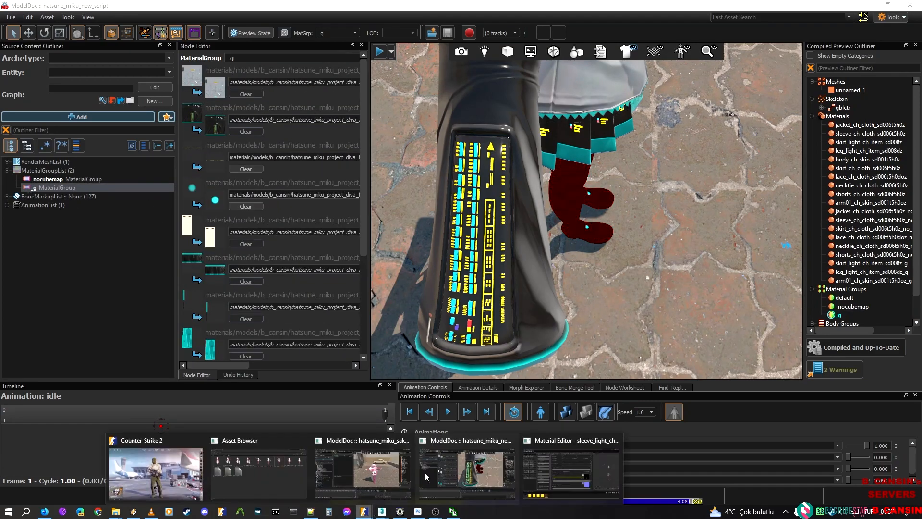
{"action": "left_click", "coordinate": [457, 432]}
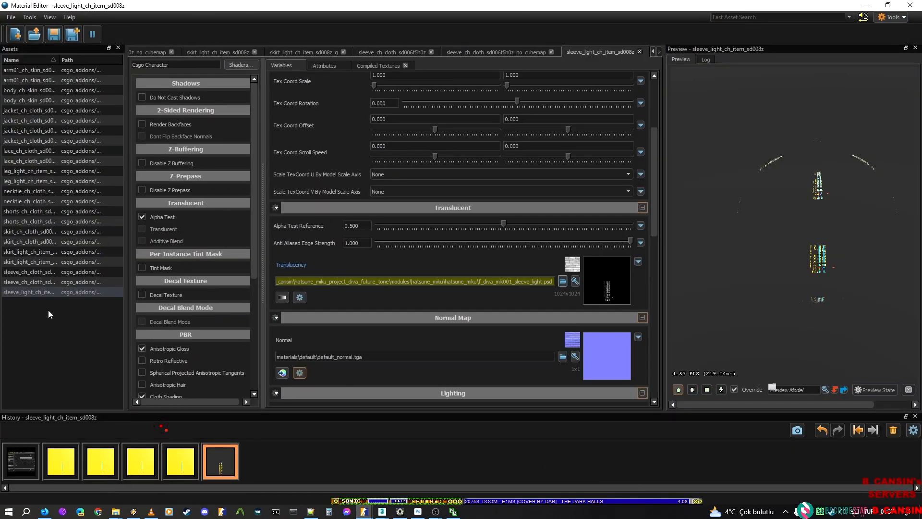
{"action": "right_click", "coordinate": [51, 292]}
{"action": "left_click", "coordinate": [87, 343]}
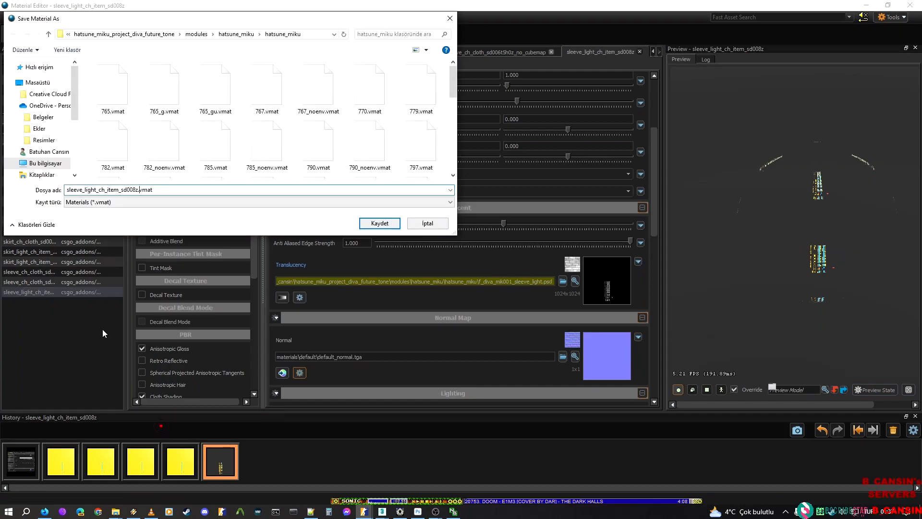
{"action": "key", "text": "Return"}
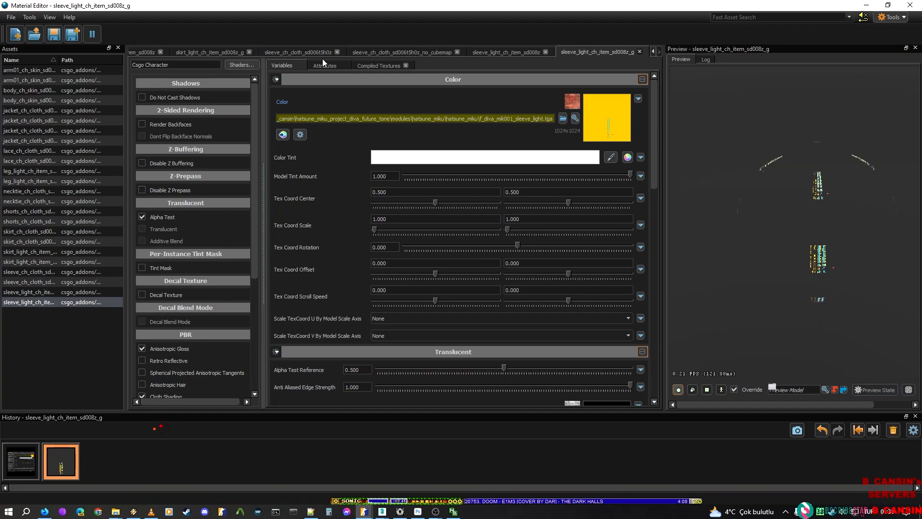
Step: Change the sleeve light _g material's shader to Csgo Complex and enable Self Illum
{"action": "left_click", "coordinate": [246, 67]}
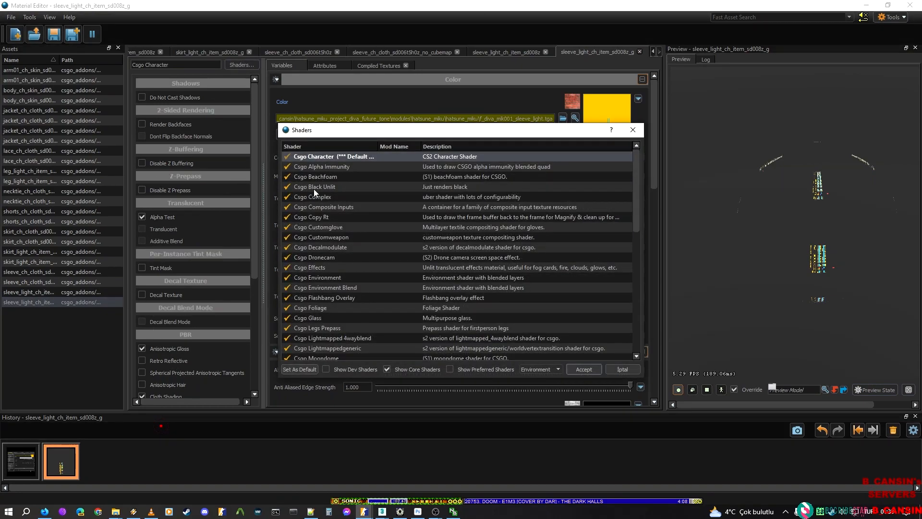
{"action": "left_click", "coordinate": [320, 197]}
{"action": "key", "text": "Return"}
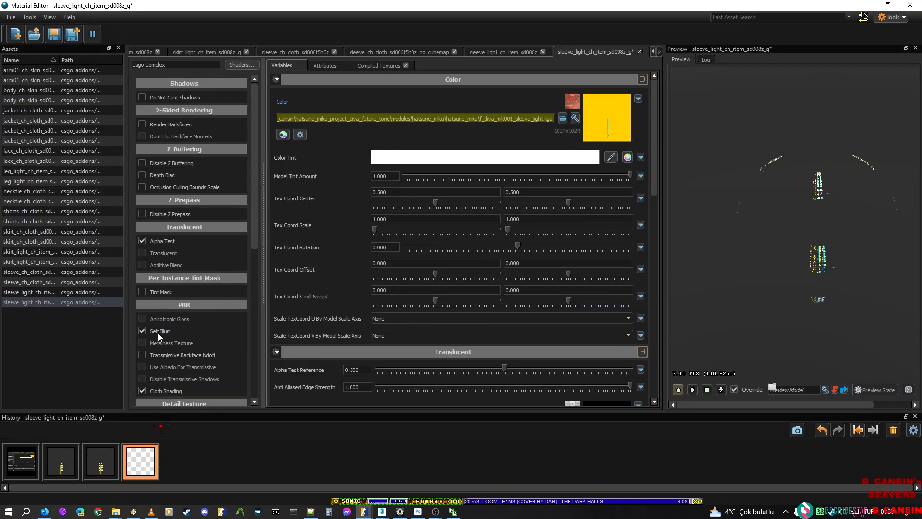
Step: Reuse the translucency texture path f_diva_mik001_sleeve_light.psd as the Self Illum Mask of the sleeve light _g material
{"action": "scroll", "coordinate": [497, 278], "scroll_direction": "down", "scroll_amount": 3}
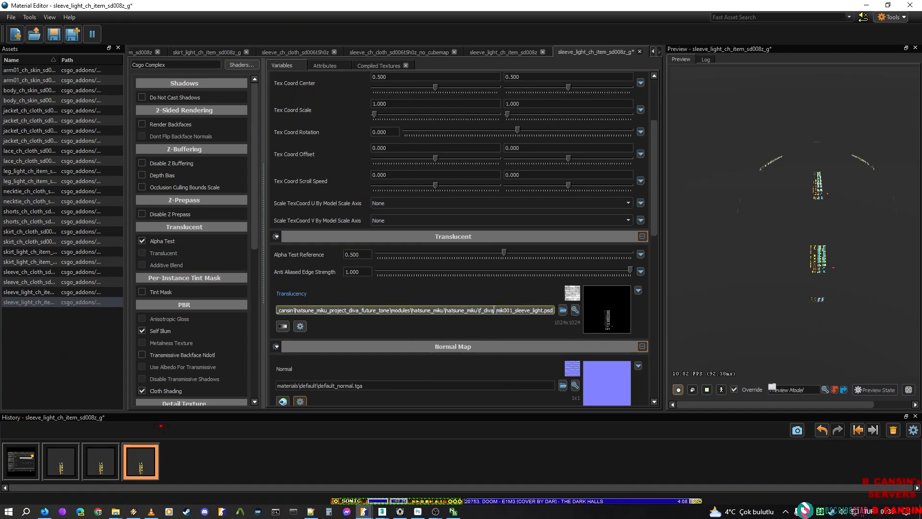
{"action": "scroll", "coordinate": [492, 309], "scroll_direction": "down", "scroll_amount": 5}
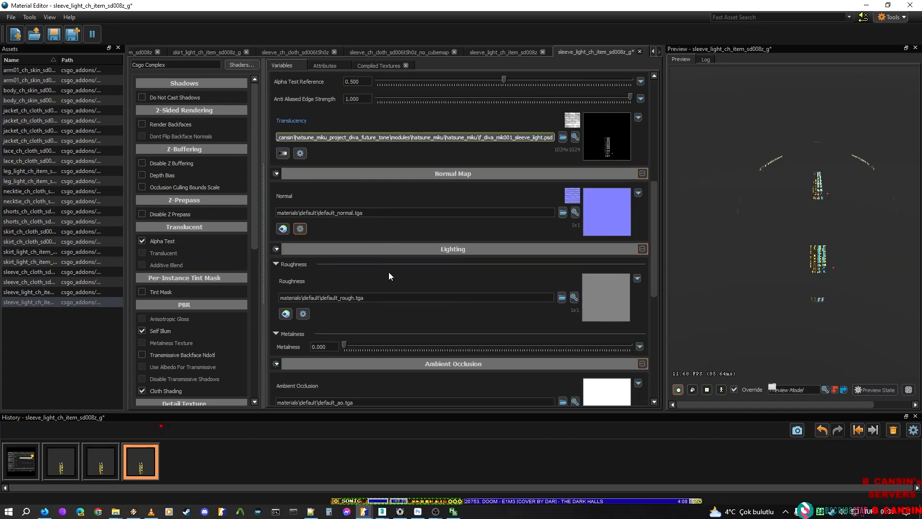
{"action": "scroll", "coordinate": [390, 269], "scroll_direction": "down", "scroll_amount": 1}
{"action": "scroll", "coordinate": [383, 367], "scroll_direction": "down", "scroll_amount": 2}
{"action": "left_click", "coordinate": [387, 333]}
{"action": "type", "text": "_cansin\\hatsune_miku_project_diva_future_tone\\modules\\hatsune_miku\\hatsune_miku\\f_diva_mik001_sleeve_light.psd"}
{"action": "key", "text": "Return"}
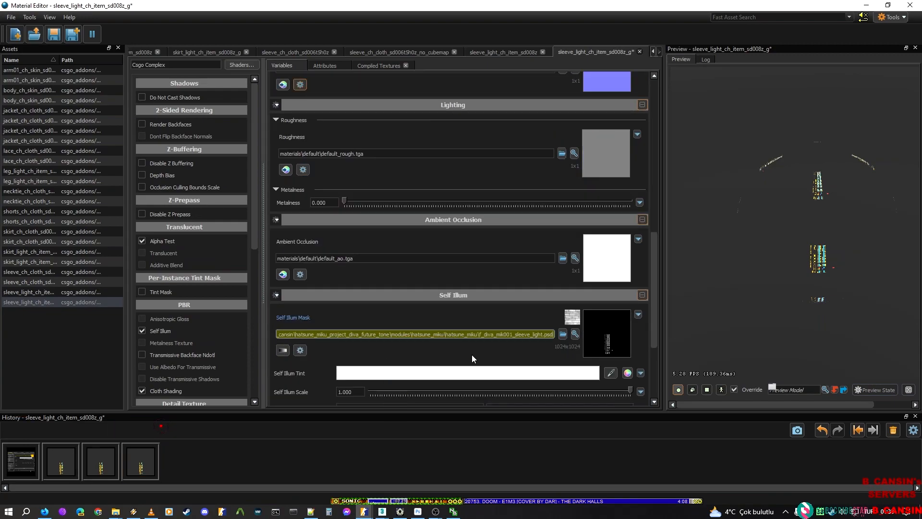
Step: Set the Self Illum Brightness to 1.882, comparing the glow with earlier history states, and save the sleeve light _g material
{"action": "scroll", "coordinate": [451, 303], "scroll_direction": "down", "scroll_amount": 3}
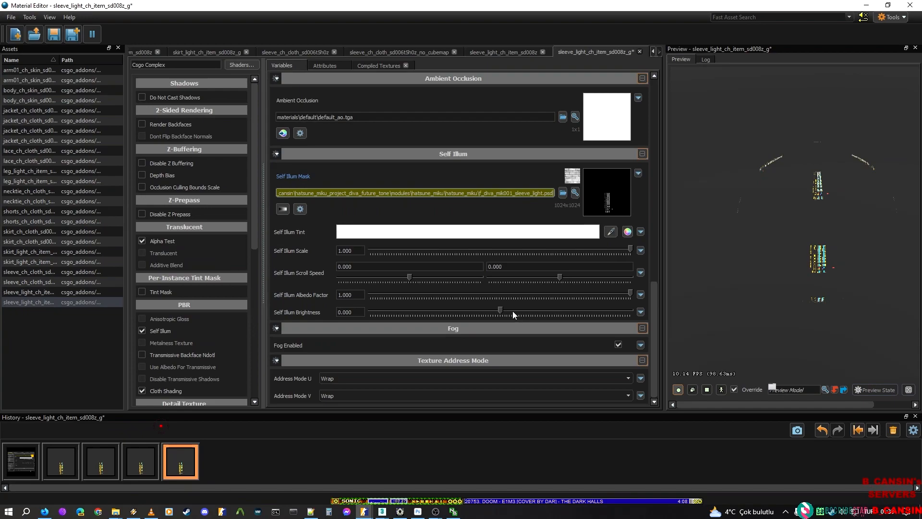
{"action": "left_click_drag", "start_coordinate": [499, 310], "coordinate": [502, 308]}
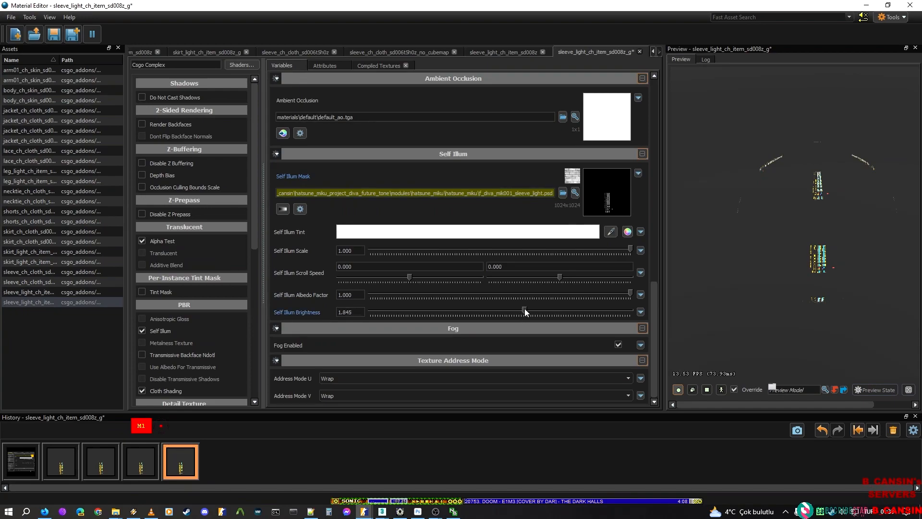
{"action": "left_click_drag", "start_coordinate": [531, 312], "coordinate": [533, 312]}
{"action": "right_click_drag", "start_coordinate": [775, 207], "coordinate": [790, 158]}
{"action": "key", "text": "w"}
{"action": "key", "text": "w"}
{"action": "key", "text": "w"}
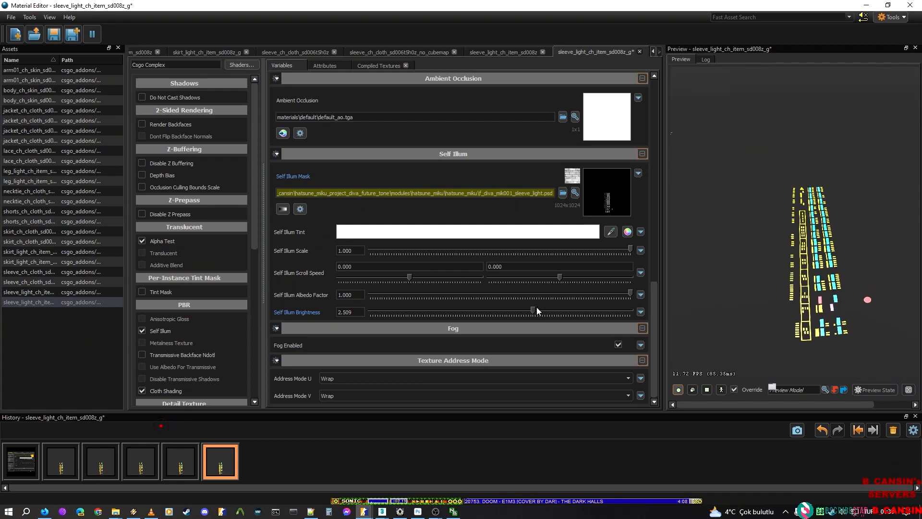
{"action": "left_click_drag", "start_coordinate": [531, 310], "coordinate": [526, 309]}
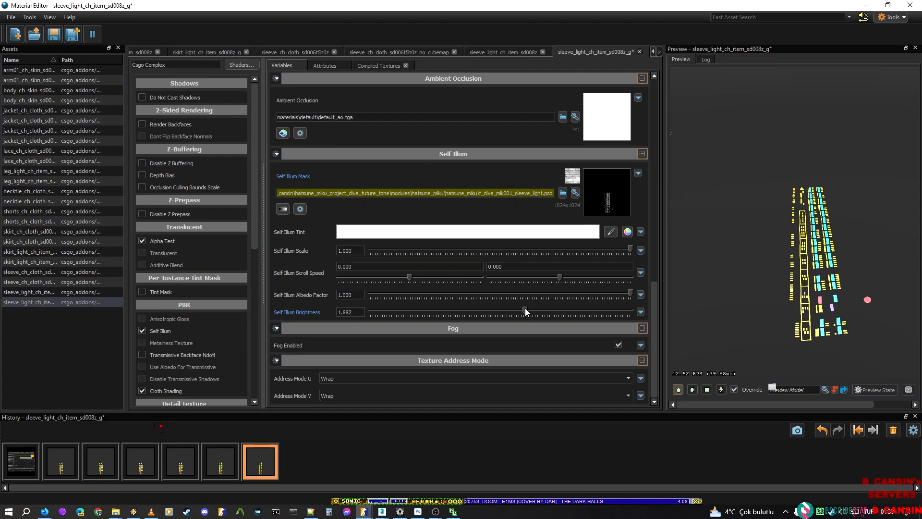
{"action": "left_click", "coordinate": [216, 465]}
{"action": "left_click", "coordinate": [181, 462]}
{"action": "left_click", "coordinate": [300, 462]}
{"action": "key", "text": "ctrl+s"}
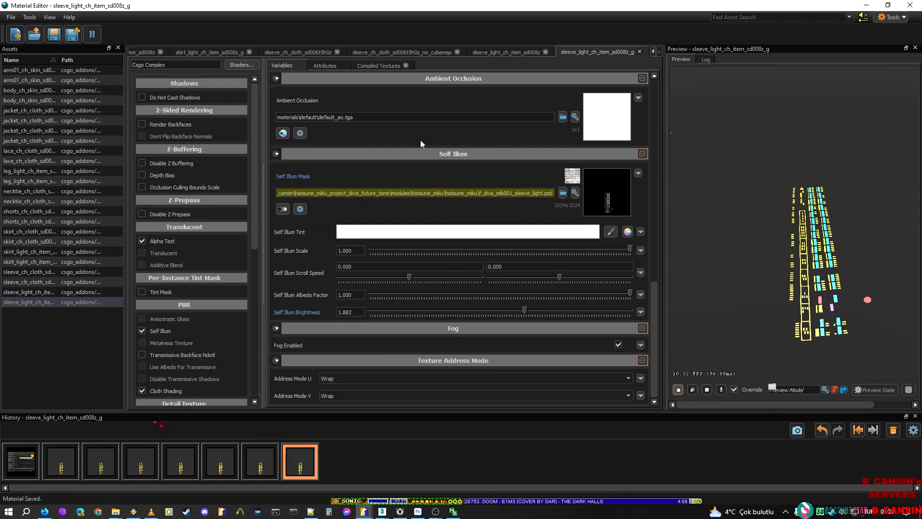
Step: Point the _g material group's sleeve light replacement to sleeve_light_ch_item_sd008z_g.vmat, then save and recompile the model
{"action": "scroll", "coordinate": [153, 232], "scroll_direction": "down", "scroll_amount": 3}
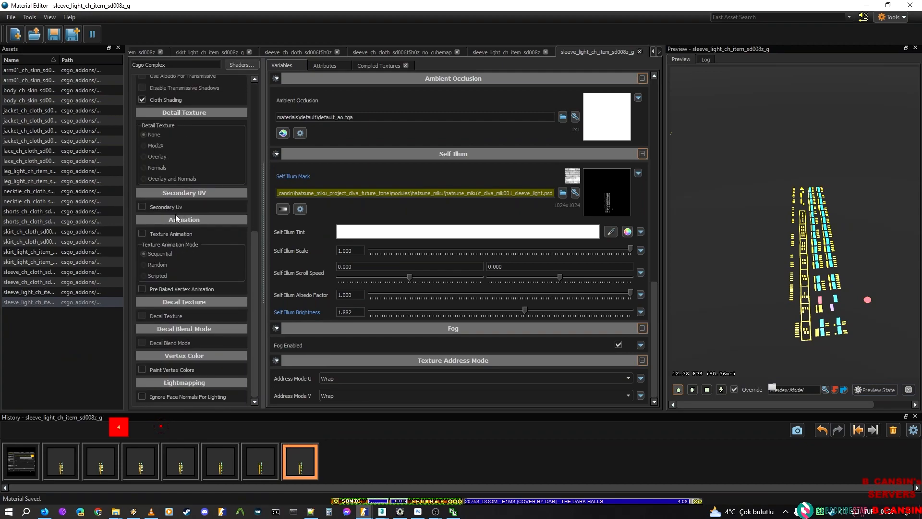
{"action": "left_click", "coordinate": [860, 7]}
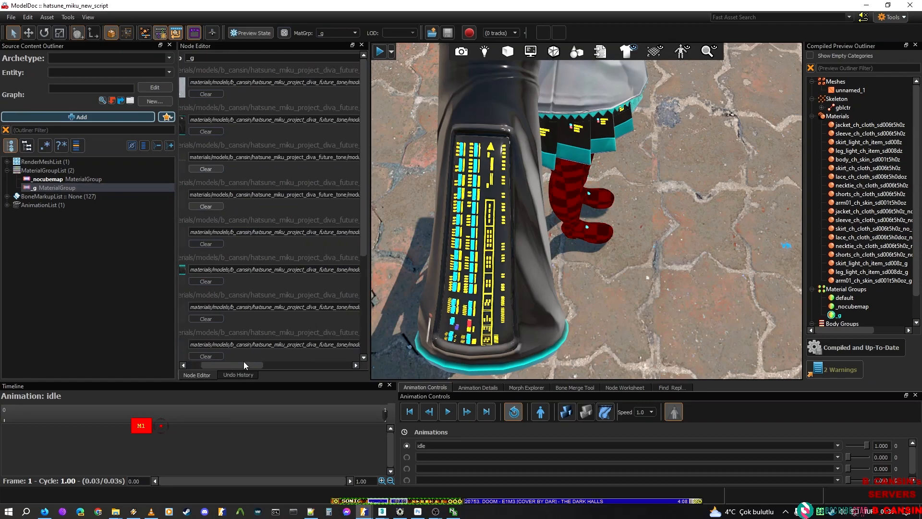
{"action": "scroll", "coordinate": [201, 216], "scroll_direction": "down", "scroll_amount": 4}
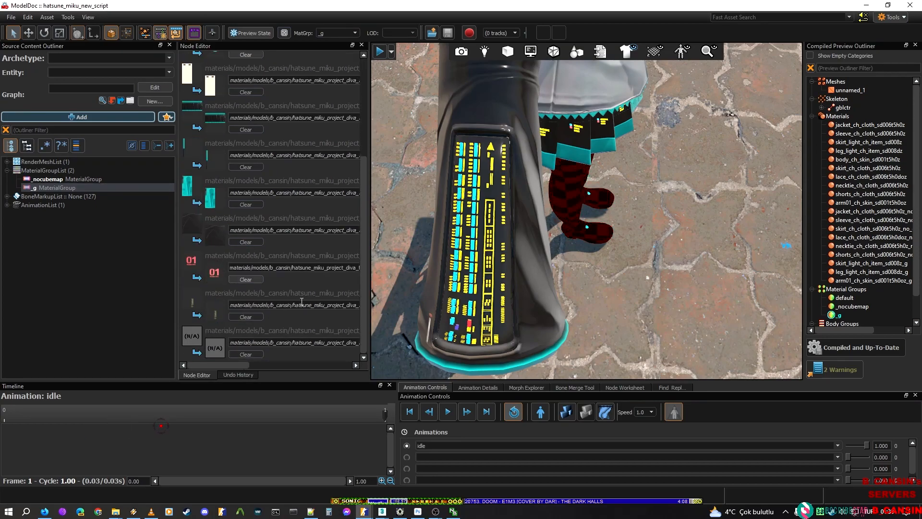
{"action": "left_click_drag", "start_coordinate": [226, 365], "coordinate": [326, 360]}
{"action": "left_click", "coordinate": [272, 305]}
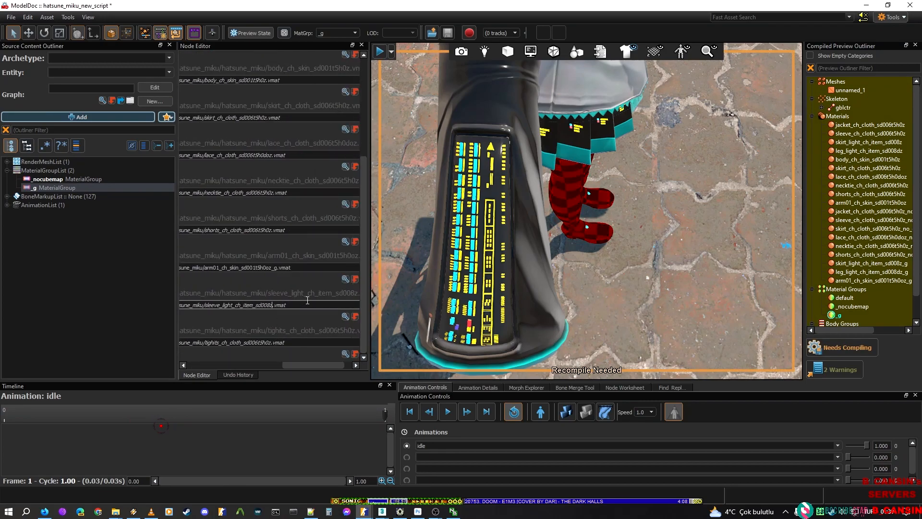
{"action": "type", "text": "_g"}
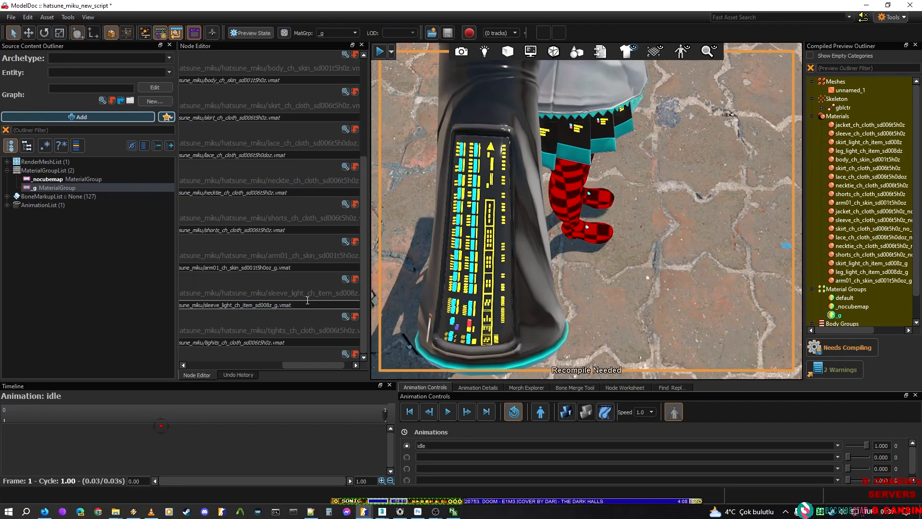
{"action": "right_click_drag", "start_coordinate": [580, 193], "coordinate": [573, 173]}
{"action": "key", "text": "ctrl+s"}
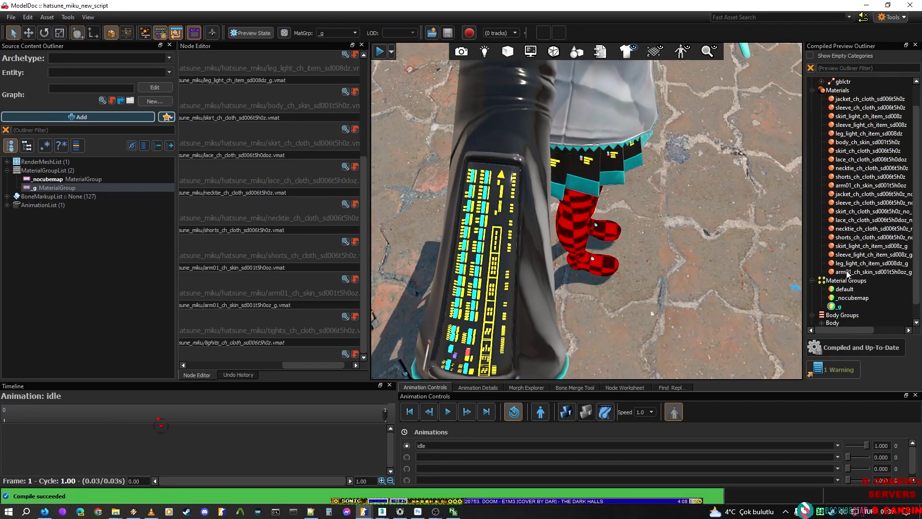
Step: Switch the preview between the _nocubemap and _g material groups to compare the sleeve light's glow from another angle
{"action": "left_click", "coordinate": [835, 307]}
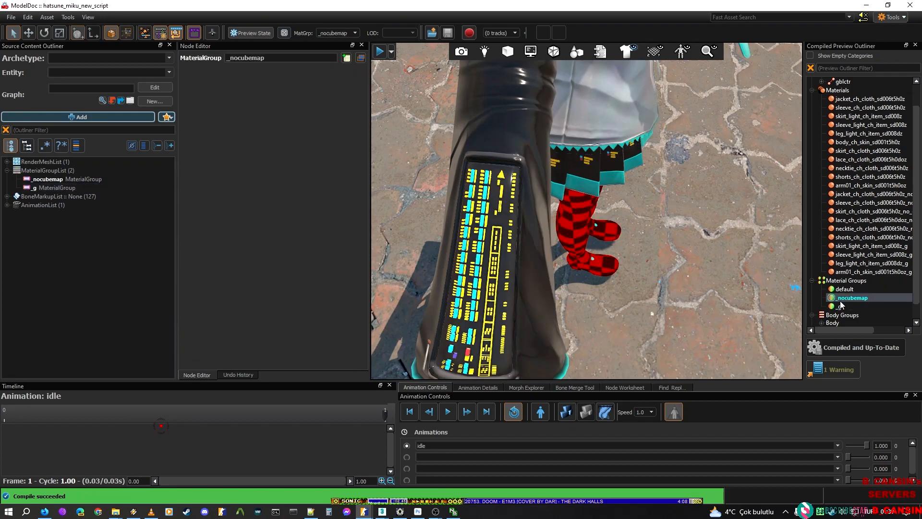
{"action": "right_click_drag", "start_coordinate": [543, 221], "coordinate": [690, 294]}
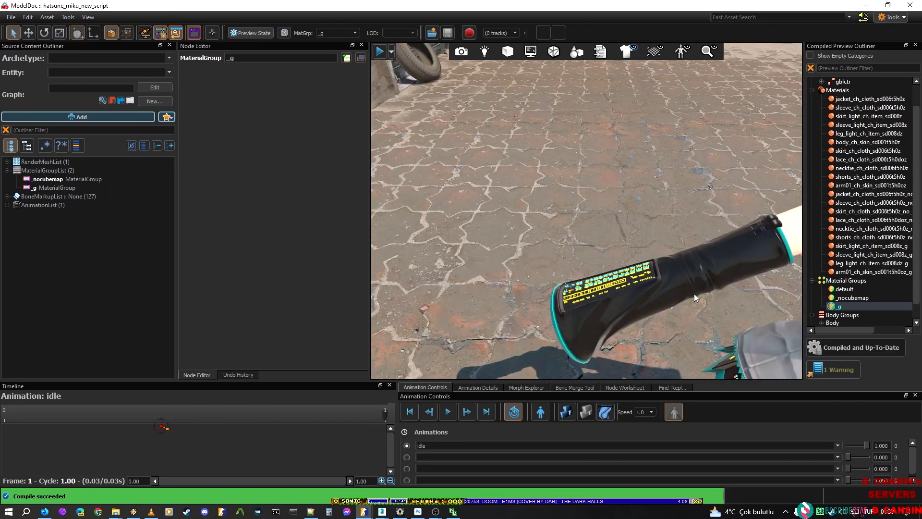
{"action": "left_click", "coordinate": [845, 297]}
{"action": "left_click", "coordinate": [840, 307]}
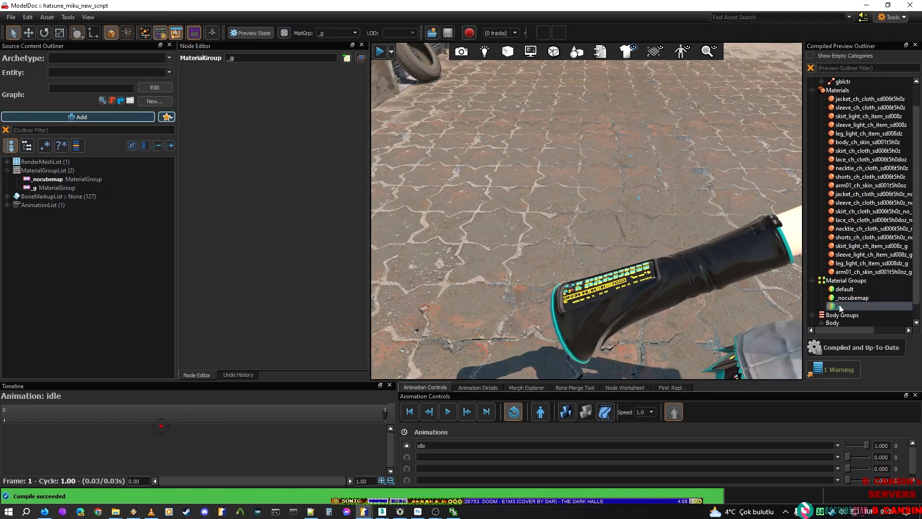
{"action": "left_click", "coordinate": [846, 298]}
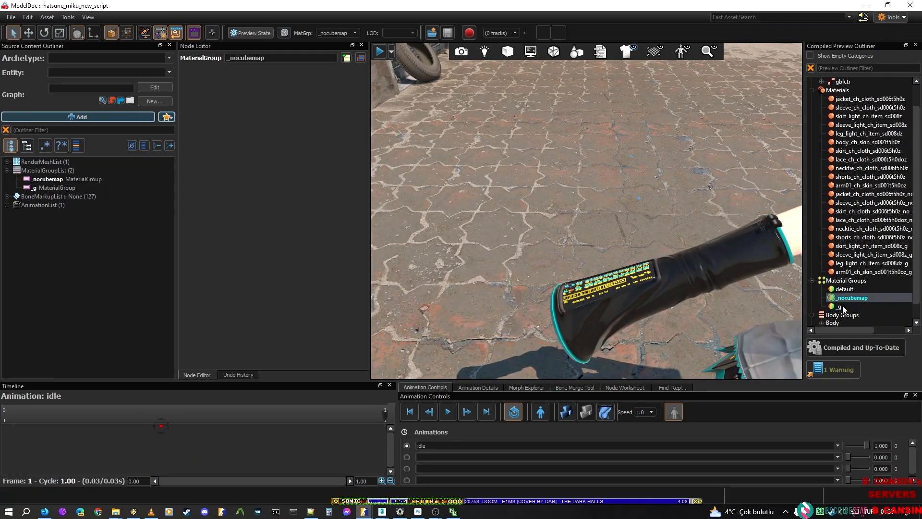
Step: Preview the _g material group on the whole model and examine its material remaps in hatsune_miku_new_script.vmdl in Notepad++
{"action": "left_click", "coordinate": [839, 307]}
{"action": "scroll", "coordinate": [660, 277], "scroll_direction": "down", "scroll_amount": 10}
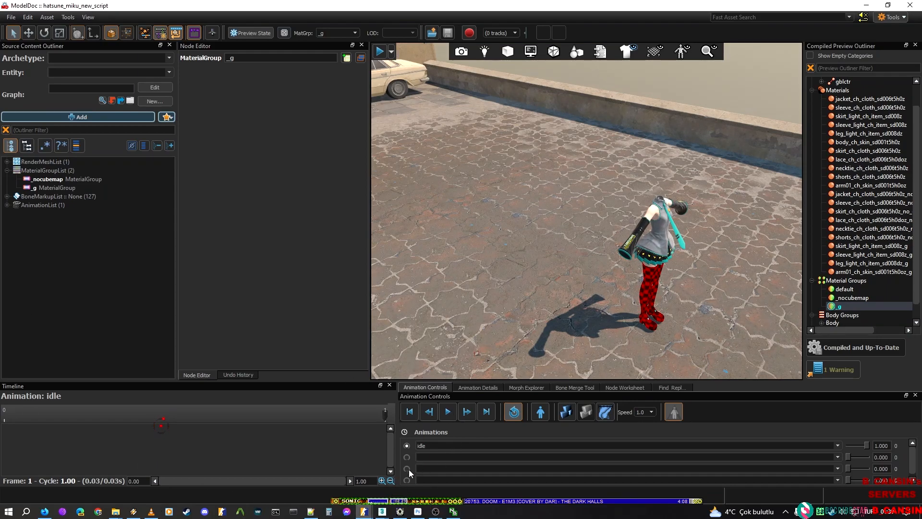
{"action": "mouse_move", "coordinate": [364, 511]}
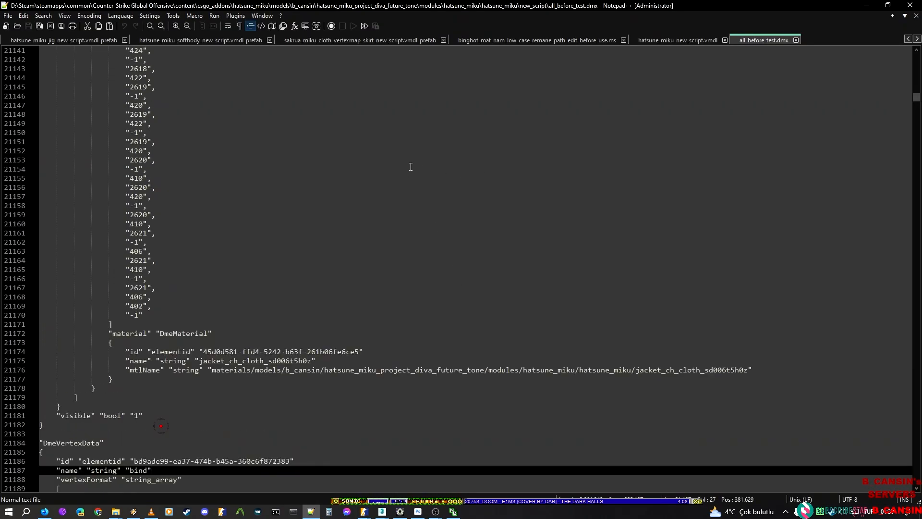
{"action": "left_click", "coordinate": [473, 187]}
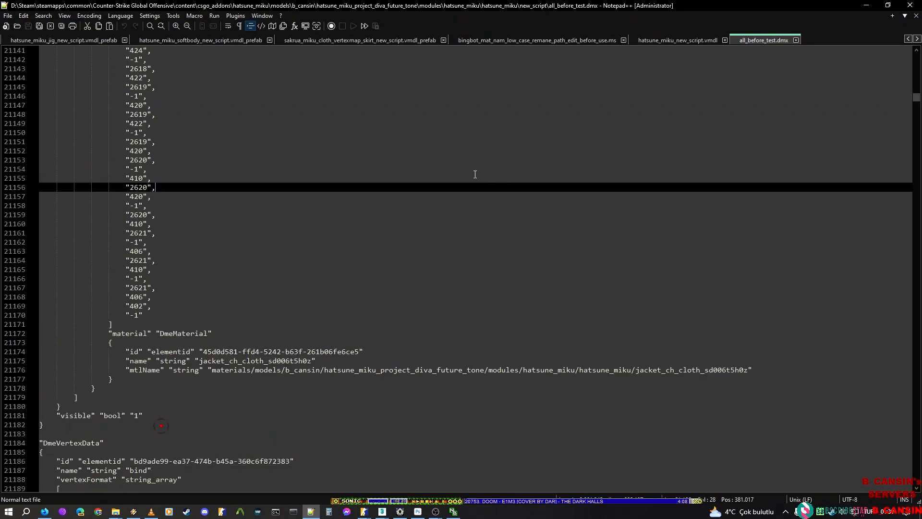
{"action": "left_click", "coordinate": [667, 41]}
{"action": "left_click", "coordinate": [491, 303]}
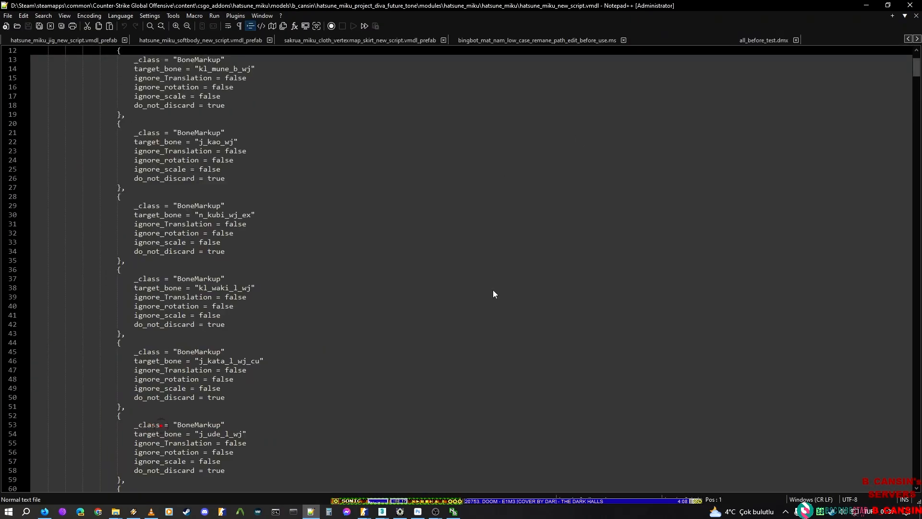
{"action": "left_click_drag", "start_coordinate": [917, 79], "coordinate": [864, 500]}
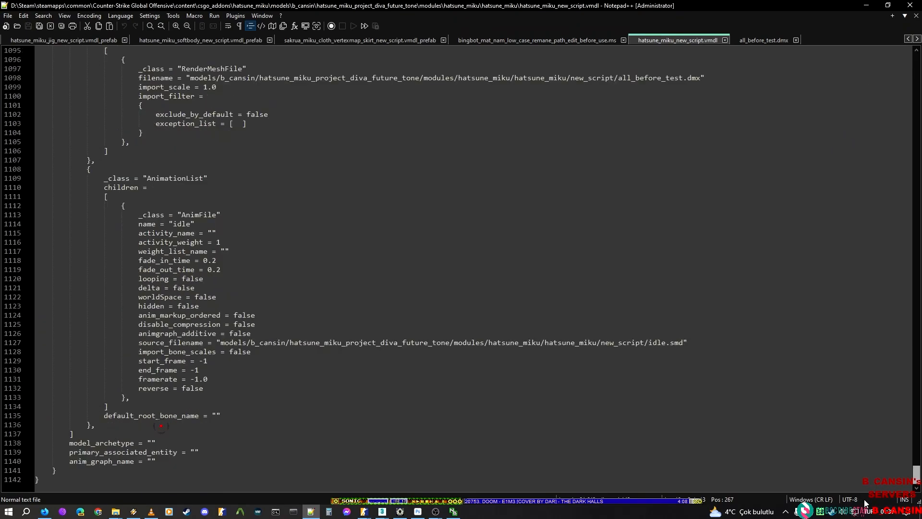
{"action": "left_click_drag", "start_coordinate": [138, 224], "coordinate": [452, 292]}
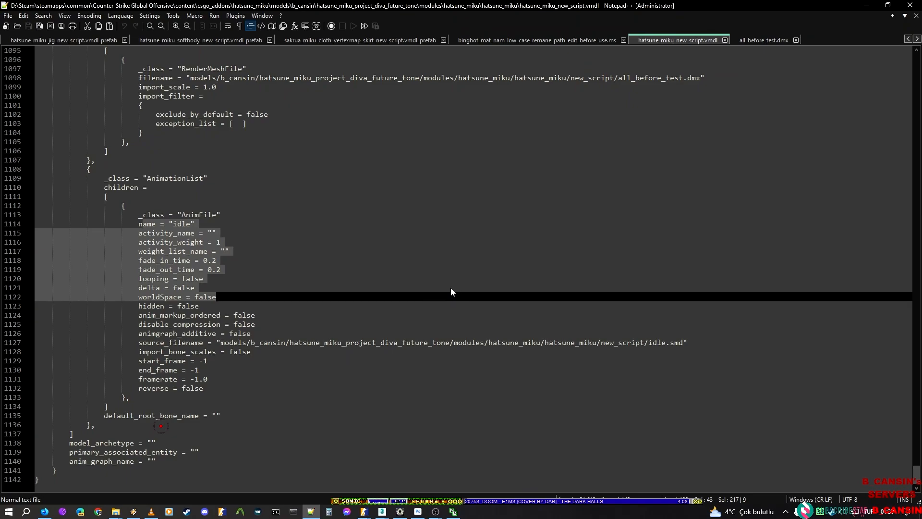
{"action": "scroll", "coordinate": [432, 286], "scroll_direction": "up", "scroll_amount": 11}
{"action": "scroll", "coordinate": [320, 275], "scroll_direction": "up", "scroll_amount": 3}
{"action": "left_click_drag", "start_coordinate": [269, 406], "coordinate": [245, 252]}
{"action": "left_click", "coordinate": [186, 264]}
{"action": "double_click", "coordinate": [676, 279]}
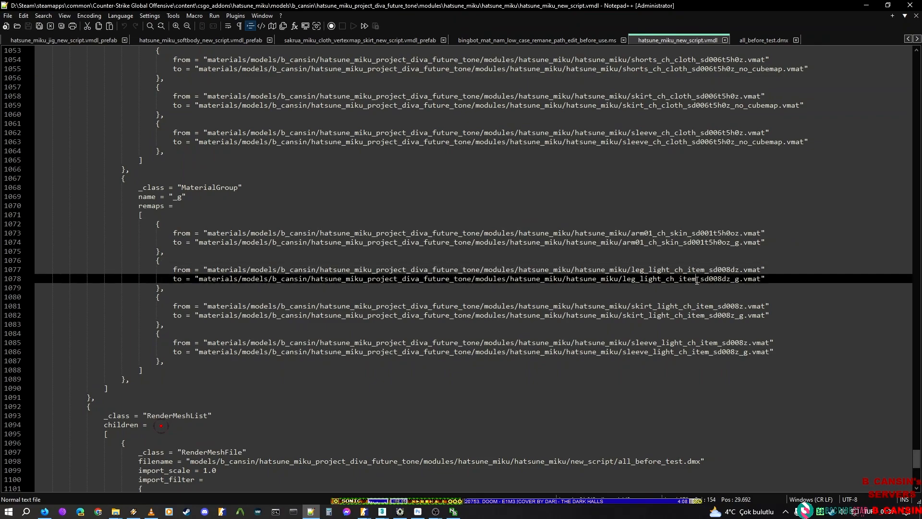
{"action": "left_click", "coordinate": [865, 5]}
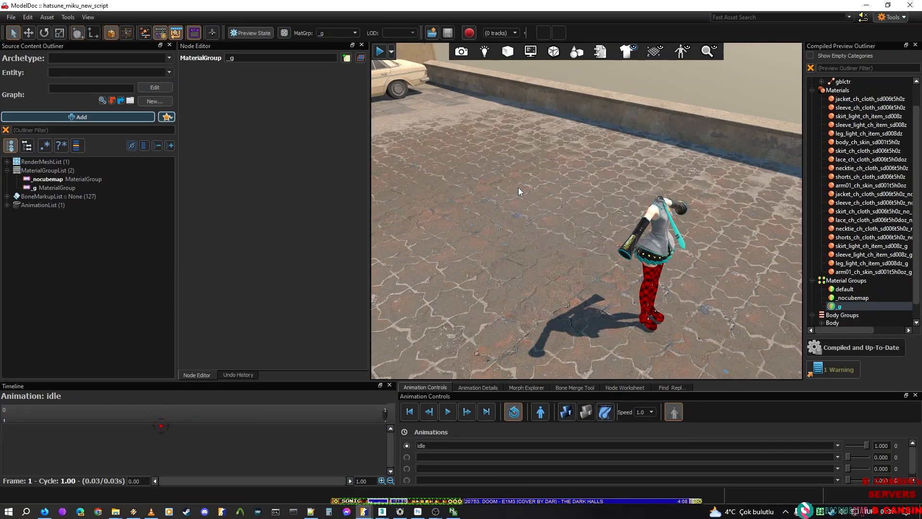
Step: View the model up close in ModelDoc and close the hatsune_miku_sakura_miku_jig_cloth model window
{"action": "right_click_drag", "start_coordinate": [517, 191], "coordinate": [518, 191]}
{"action": "key", "text": "d"}
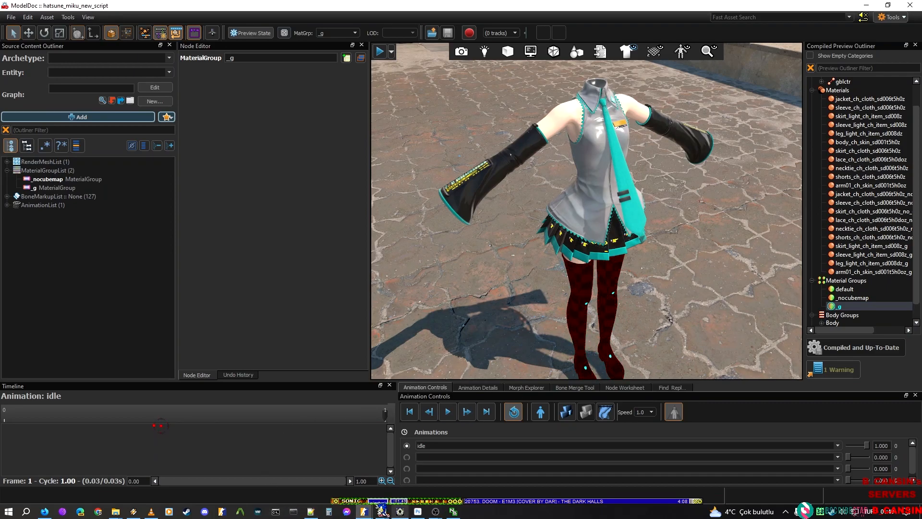
{"action": "mouse_move", "coordinate": [365, 511]}
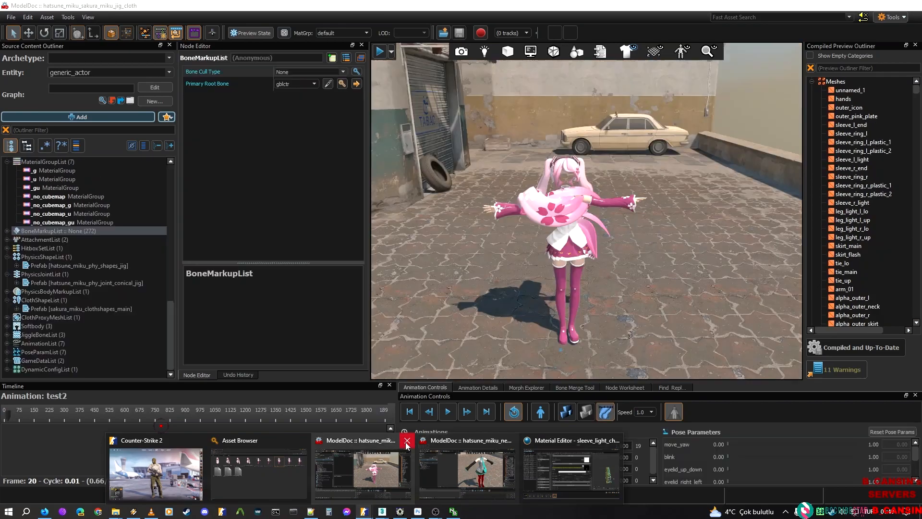
{"action": "left_click", "coordinate": [407, 441]}
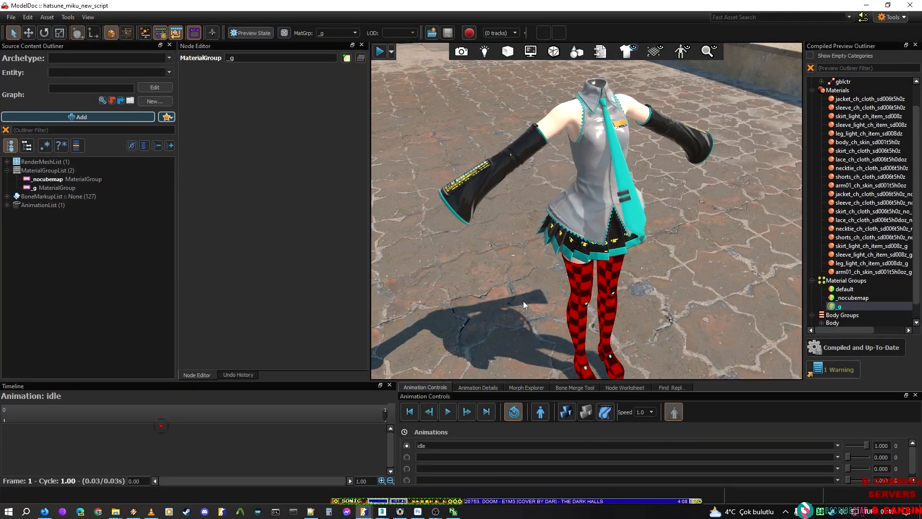
{"action": "mouse_move", "coordinate": [365, 511]}
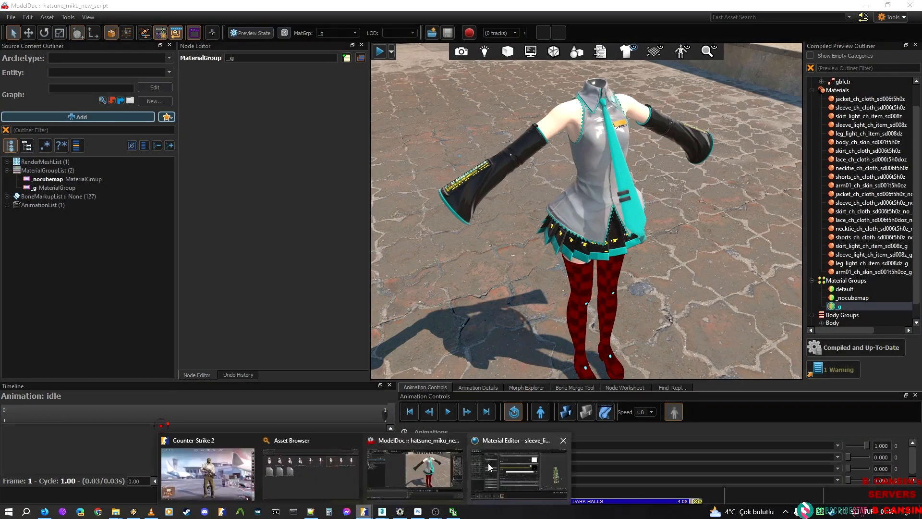
Step: In 3ds Max, add the last unplaced material to the Slate view and copy its name tighits_ch_cloth_sd006t5h0z from the path
{"action": "left_click", "coordinate": [503, 474]}
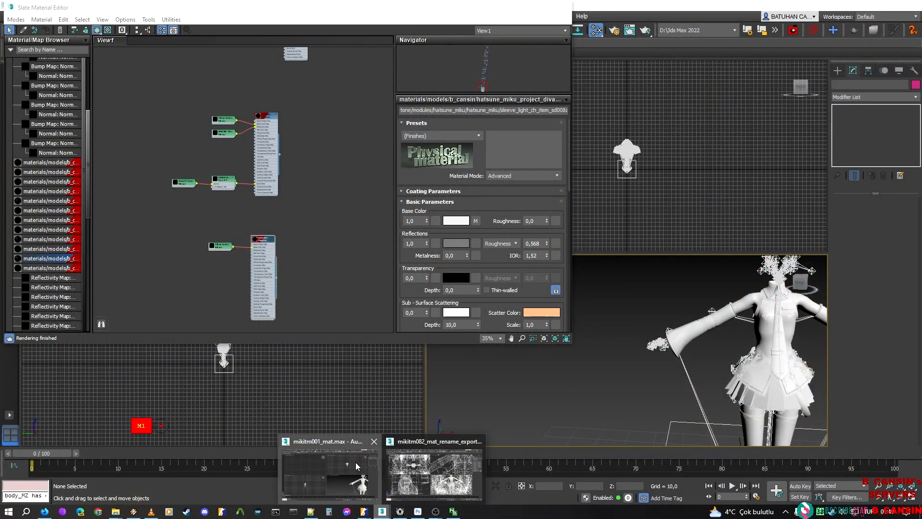
{"action": "left_click", "coordinate": [355, 462]}
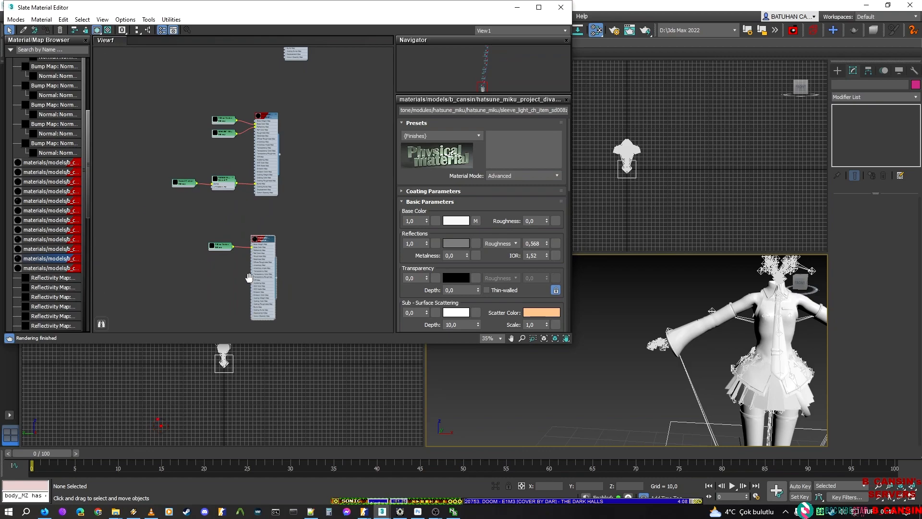
{"action": "middle_click_drag", "start_coordinate": [253, 296], "coordinate": [268, 87]}
{"action": "left_click_drag", "start_coordinate": [59, 270], "coordinate": [280, 165]}
{"action": "left_click", "coordinate": [268, 205]}
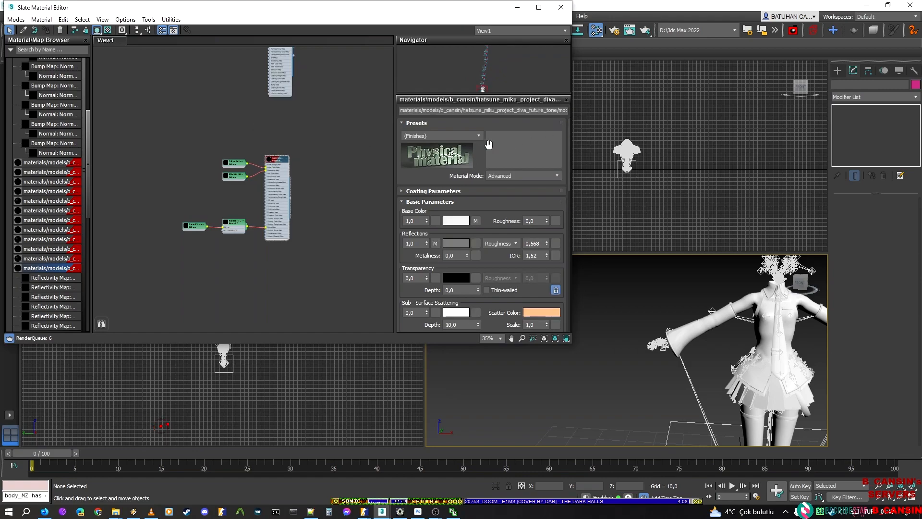
{"action": "left_click", "coordinate": [503, 110]}
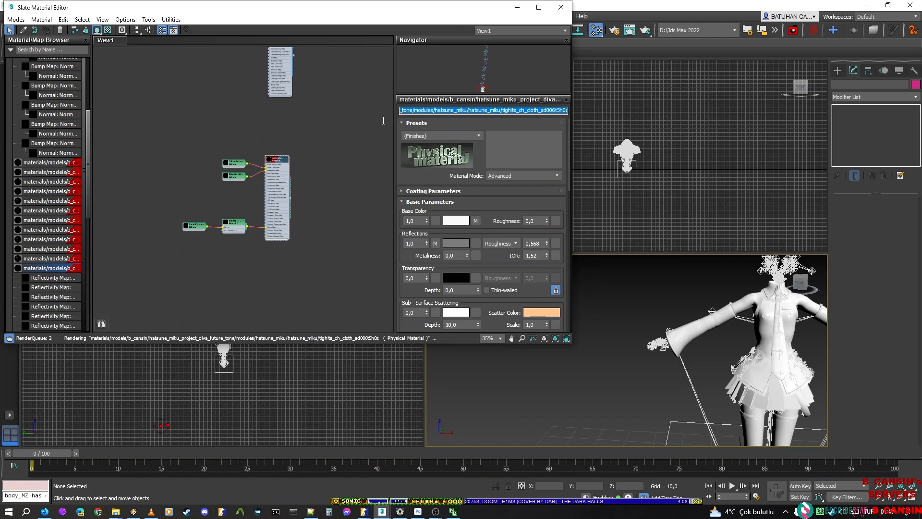
{"action": "left_click", "coordinate": [527, 110]}
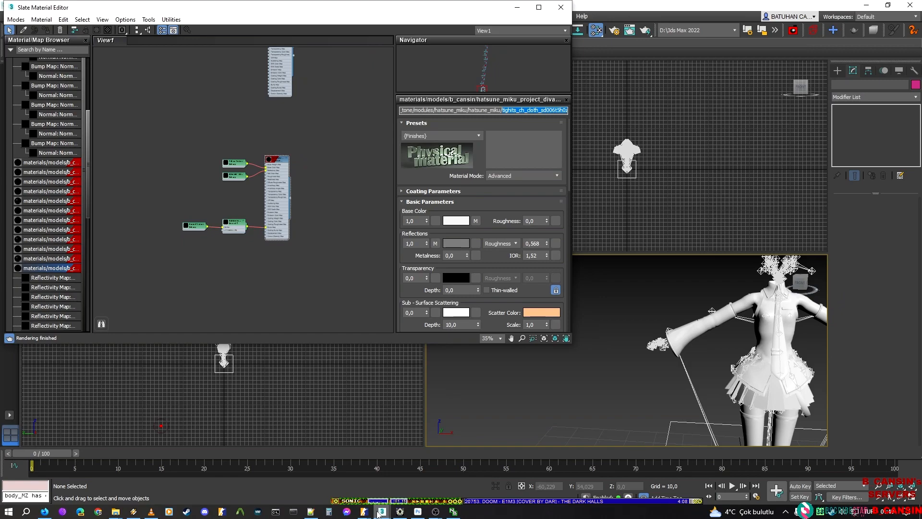
Step: In the Material Editor, create a new Csgo Character material and save it as tighits_ch_cloth_sd006t5h0z
{"action": "mouse_move", "coordinate": [367, 512]}
{"action": "left_click", "coordinate": [515, 481]}
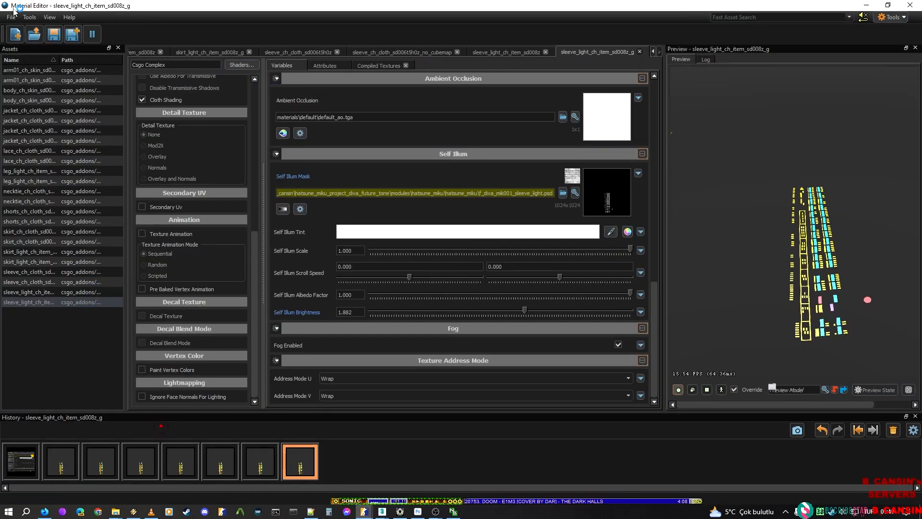
{"action": "left_click", "coordinate": [16, 33]}
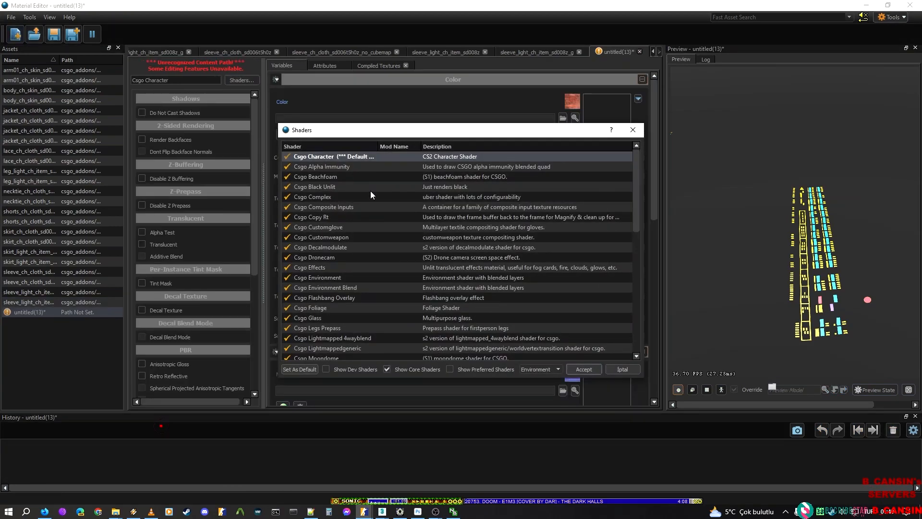
{"action": "left_click", "coordinate": [584, 368]}
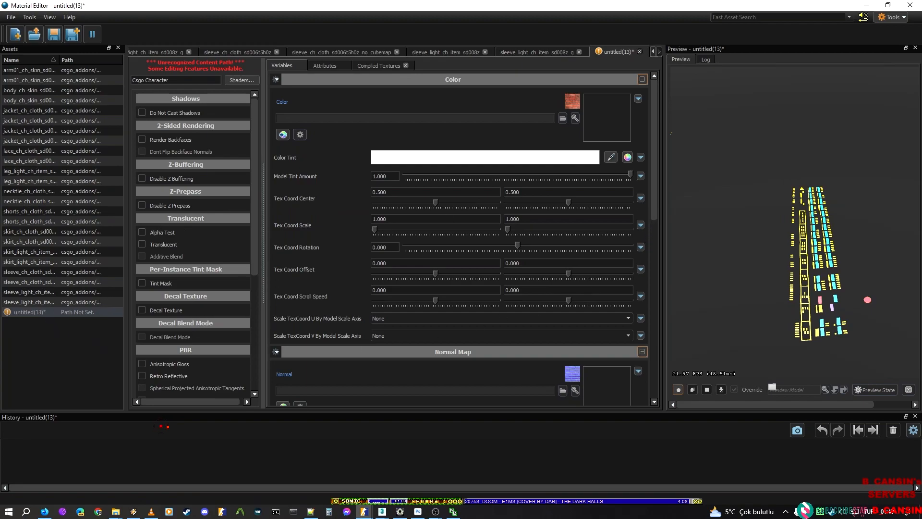
{"action": "left_click", "coordinate": [47, 315]}
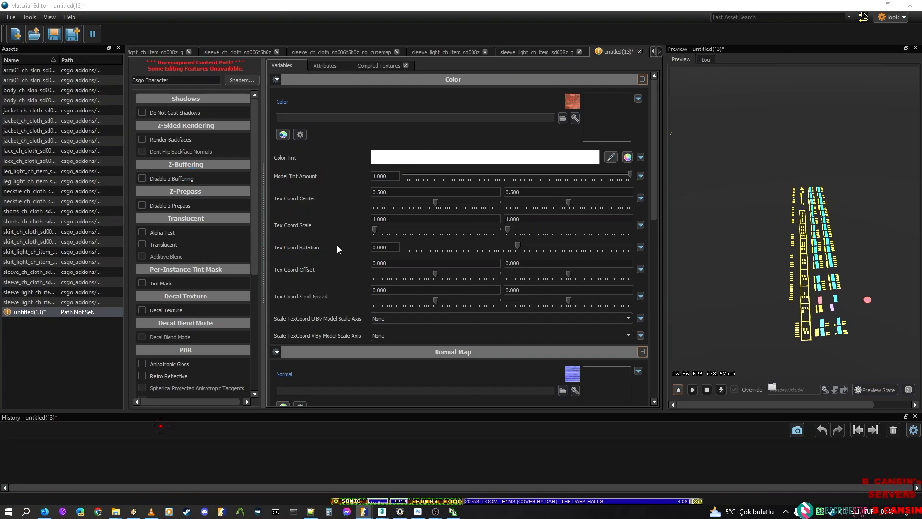
{"action": "type", "text": "tighits_ch_cloth_sd006t5h0z"}
{"action": "key", "text": "Return"}
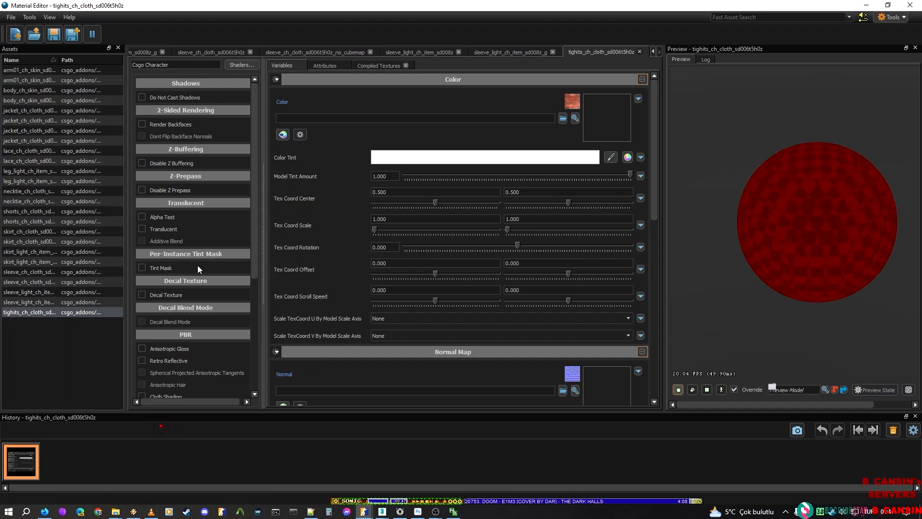
Step: Assign F_DIVA_MIK001_TIGHITS.tga as the tights material's Color texture, showing all image types, and save
{"action": "left_click", "coordinate": [564, 117]}
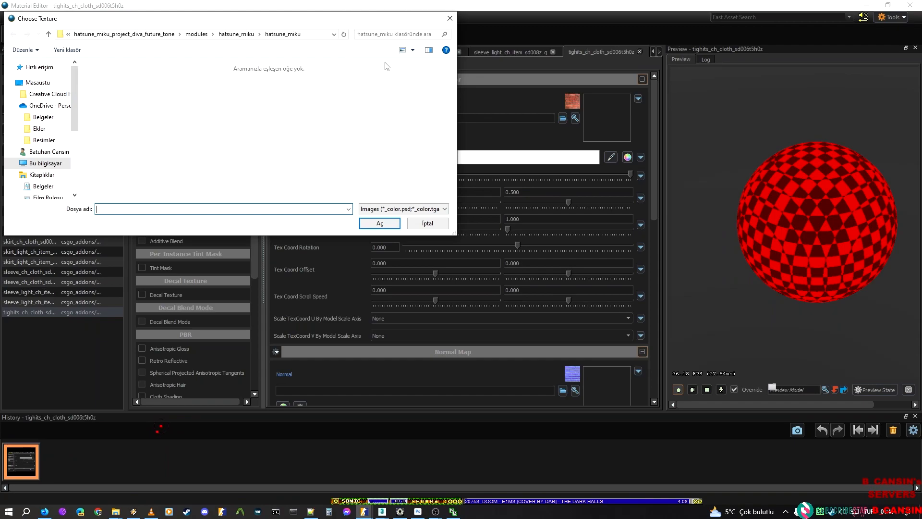
{"action": "left_click", "coordinate": [393, 209]}
{"action": "left_click", "coordinate": [380, 225]}
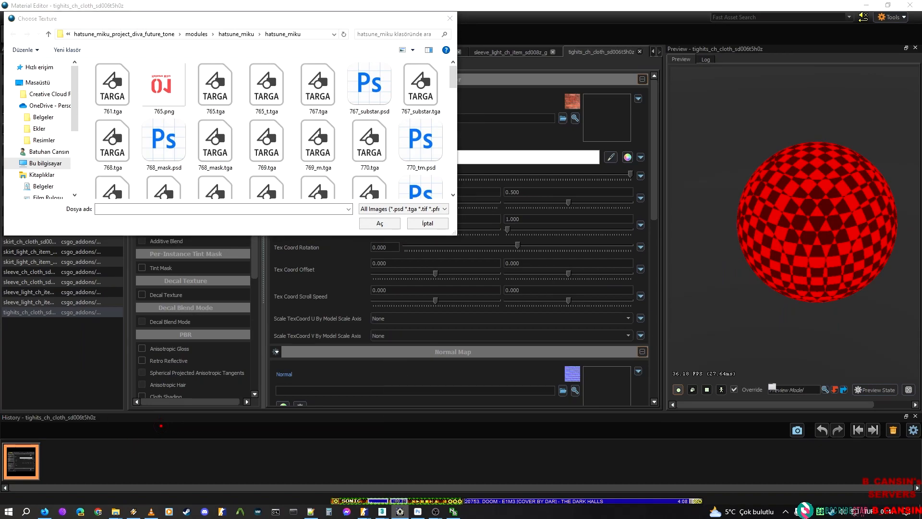
{"action": "left_click", "coordinate": [136, 209]}
{"action": "type", "text": "Diffuse name: \"F_DIVA_MIK001_TIGHITS"}
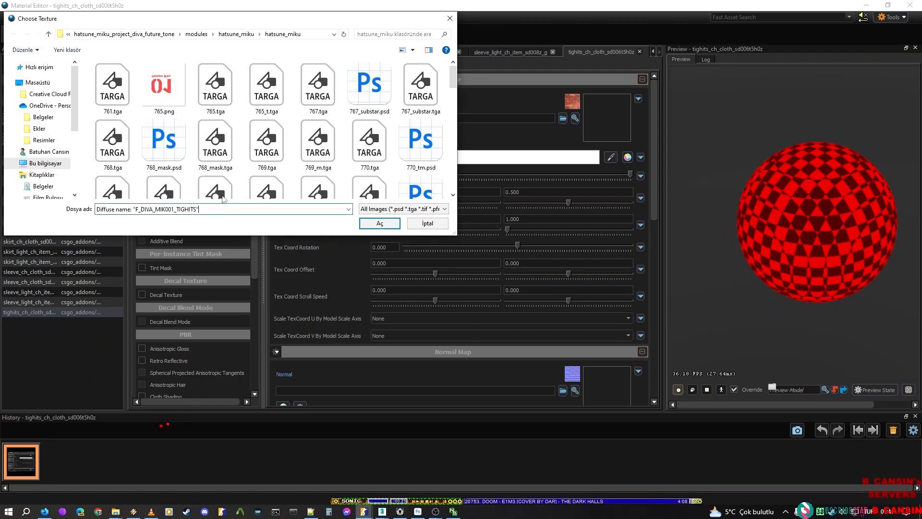
{"action": "left_click_drag", "start_coordinate": [136, 209], "coordinate": [61, 199]}
{"action": "key", "text": "BackSpace"}
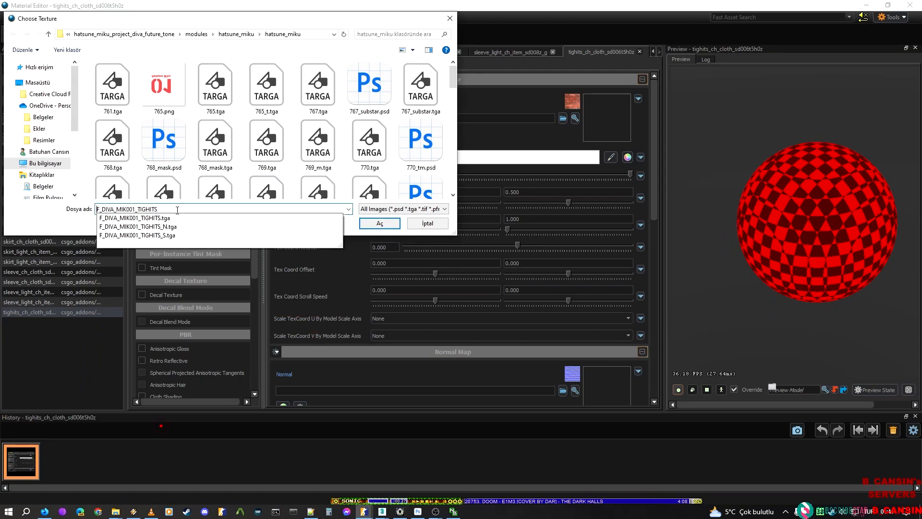
{"action": "key", "text": "ctrl+a"}
{"action": "key", "text": "ctrl+c"}
{"action": "left_click", "coordinate": [203, 218]}
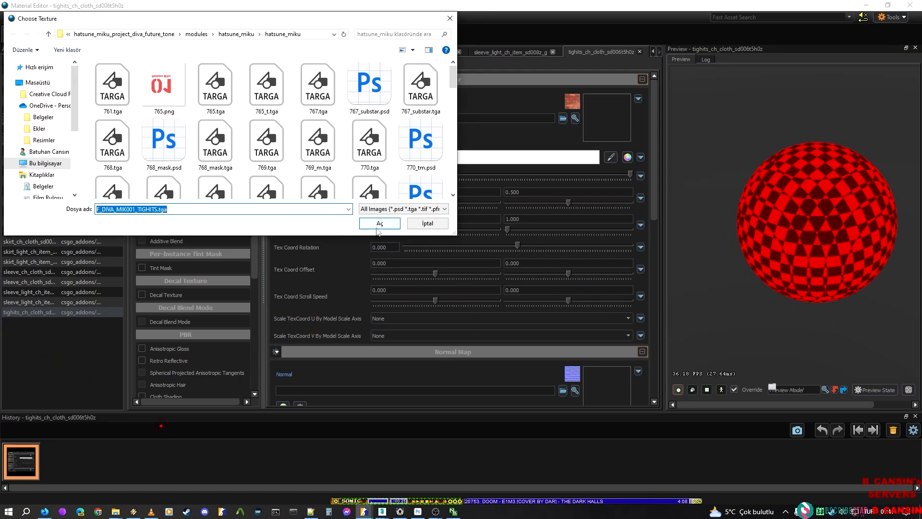
{"action": "left_click", "coordinate": [377, 225]}
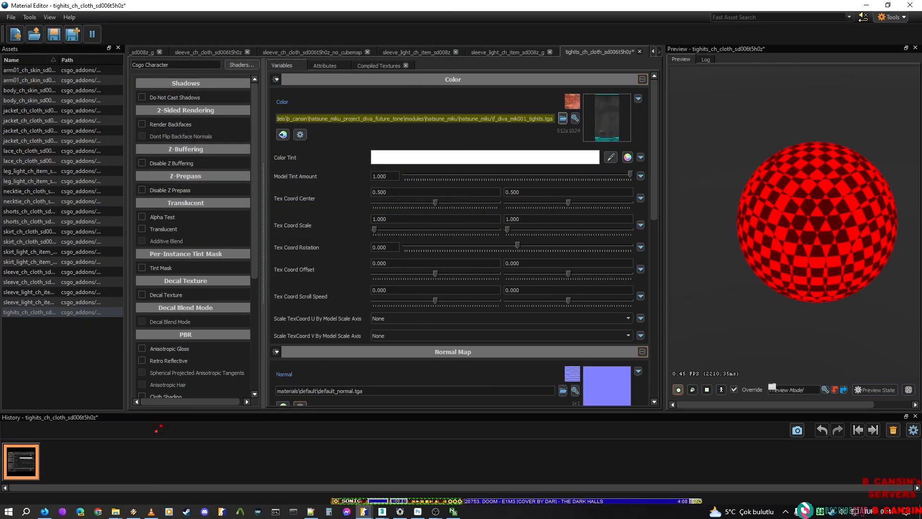
{"action": "key", "text": "ctrl+s"}
Step: Enable Anisotropic Gloss and Cloth Shading on the tights material and save it
{"action": "left_click", "coordinate": [183, 346]}
{"action": "scroll", "coordinate": [178, 346], "scroll_direction": "down", "scroll_amount": 2}
{"action": "left_click", "coordinate": [162, 339]}
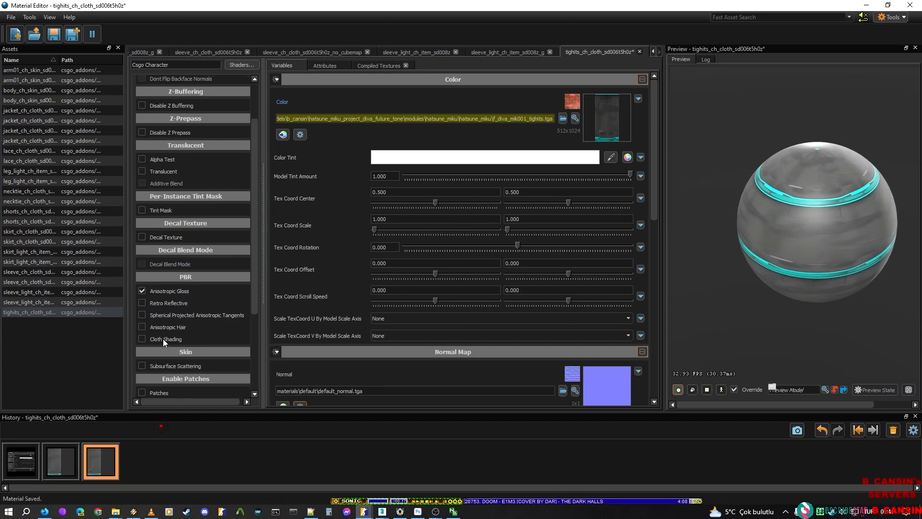
{"action": "key", "text": "ctrl+s"}
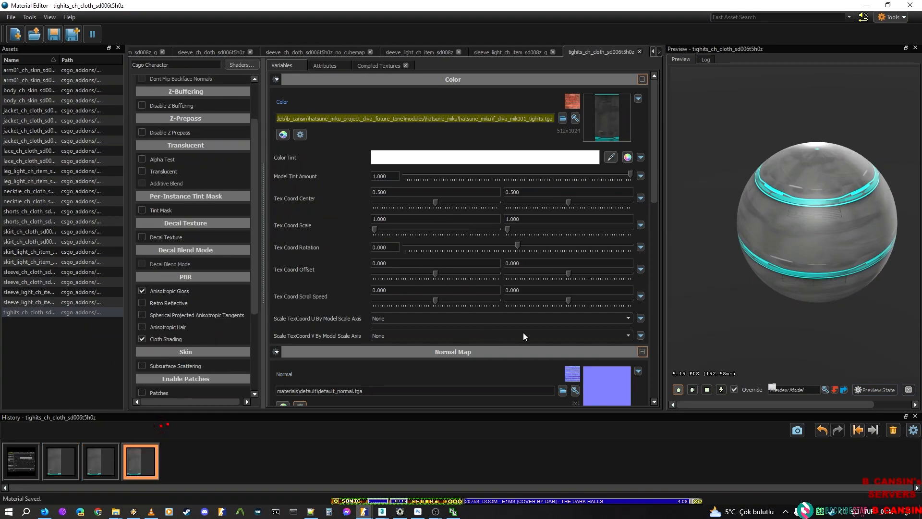
Step: Assign F_DIVA_MIK001_TIGHITS_N.tga as the tights material's Normal texture and save the material
{"action": "key", "text": "alt+Tab"}
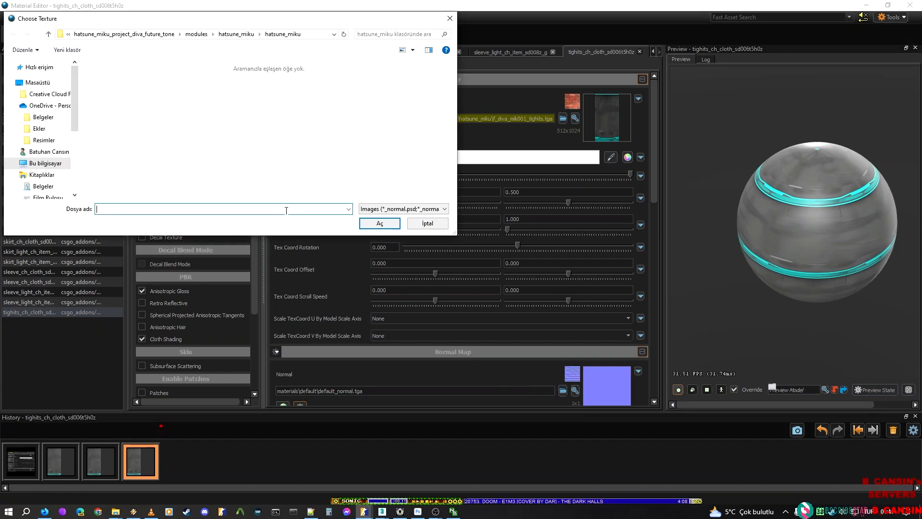
{"action": "key", "text": "ctrl+v"}
{"action": "left_click", "coordinate": [176, 227]}
{"action": "left_click", "coordinate": [378, 223]}
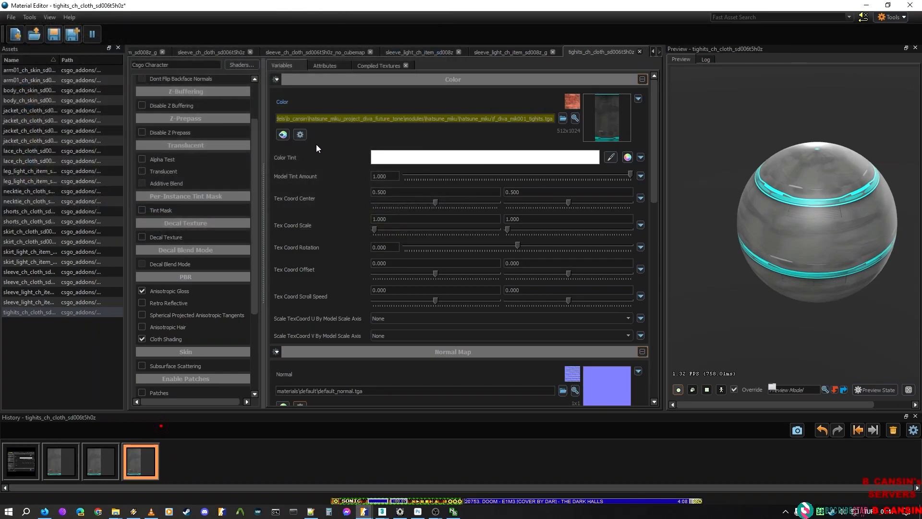
{"action": "key", "text": "ctrl+s"}
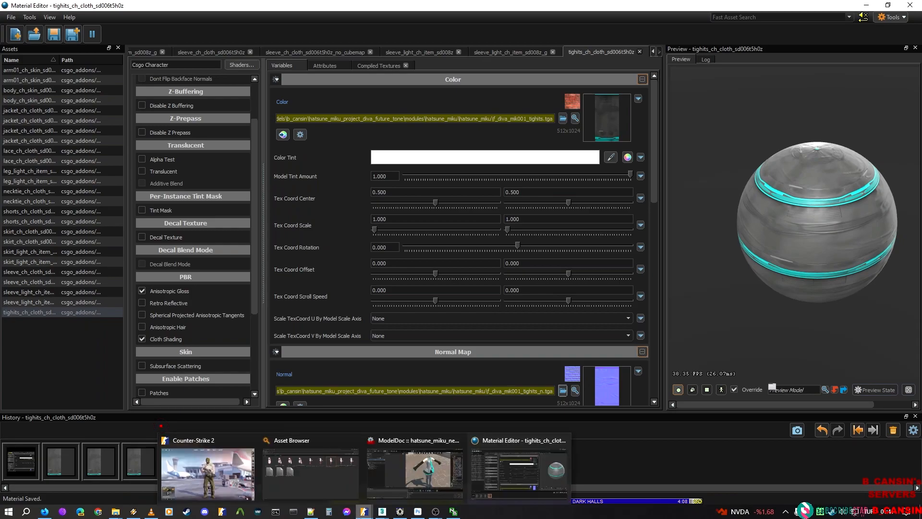
Step: Open F_DIVA_MIK001_TIGHITS_S.tga from the addon's hatsune_miku materials folder in Photoshop
{"action": "mouse_move", "coordinate": [117, 513]}
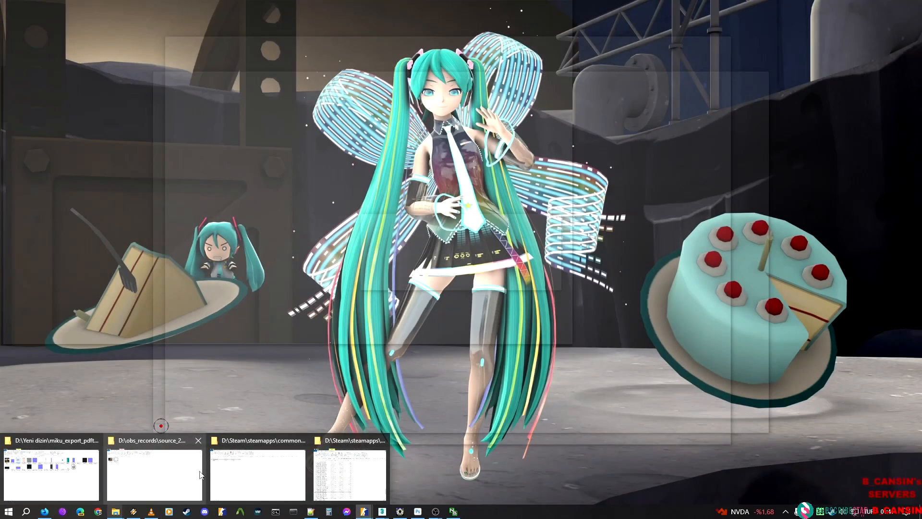
{"action": "mouse_move", "coordinate": [76, 474]}
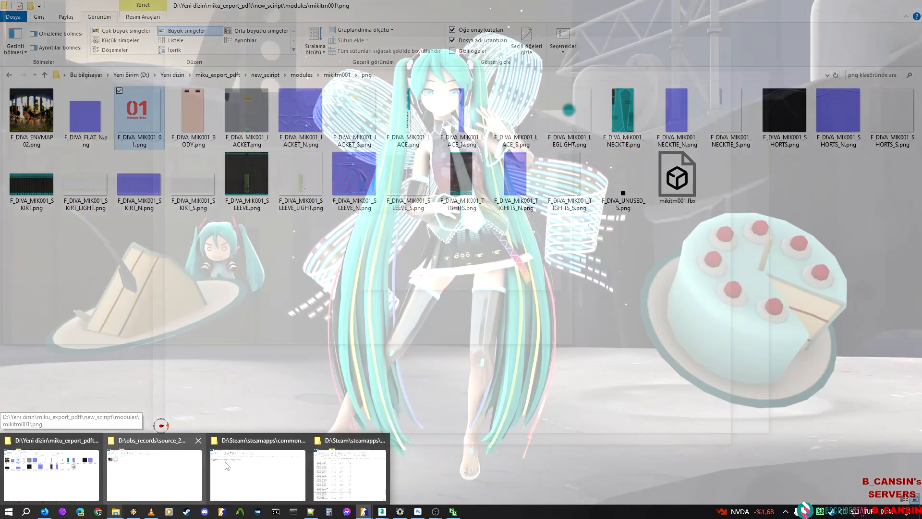
{"action": "mouse_move", "coordinate": [236, 465]}
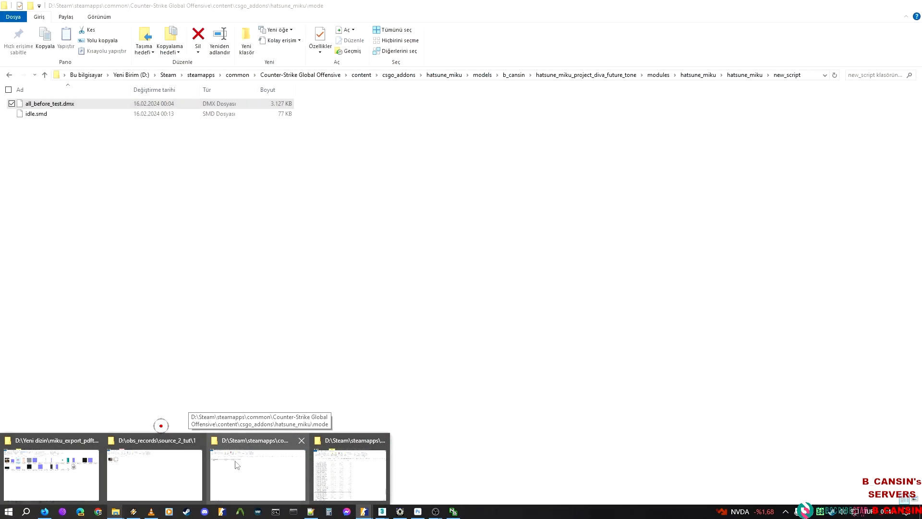
{"action": "left_click", "coordinate": [236, 465]}
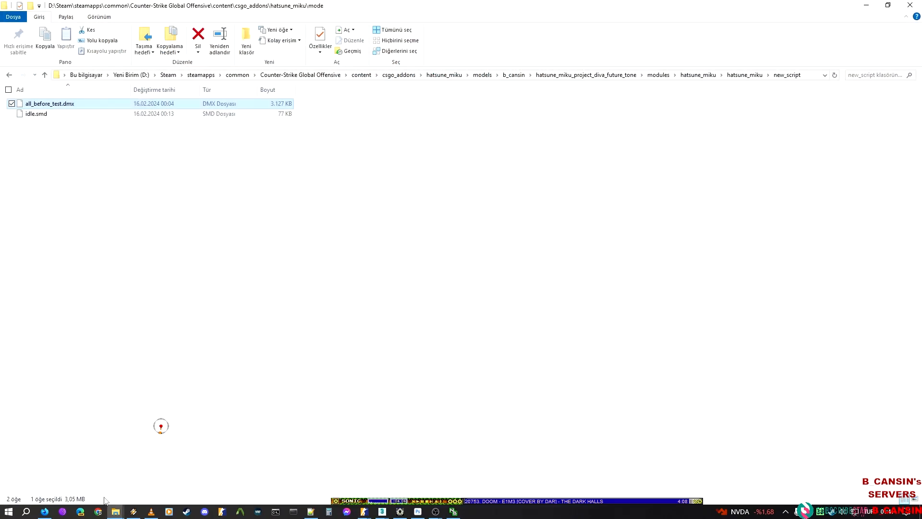
{"action": "mouse_move", "coordinate": [120, 514]}
{"action": "left_click", "coordinate": [351, 466]}
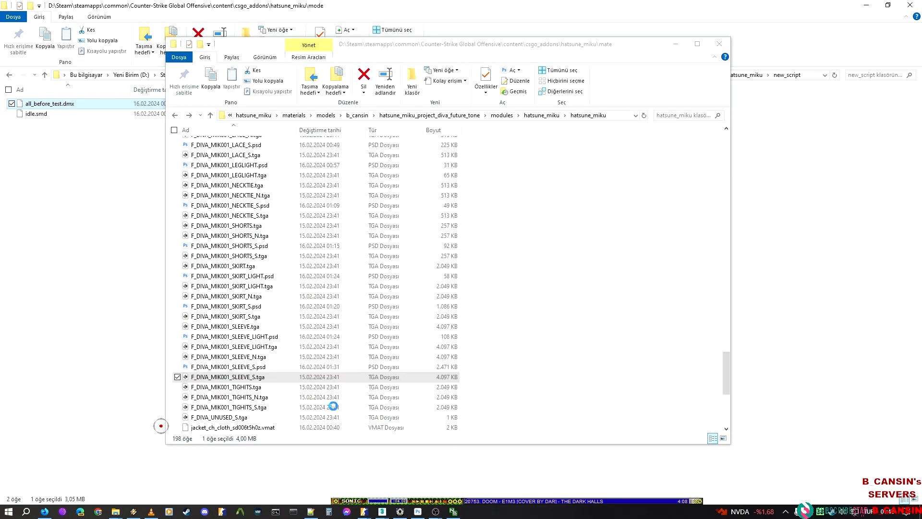
{"action": "left_click", "coordinate": [253, 388]}
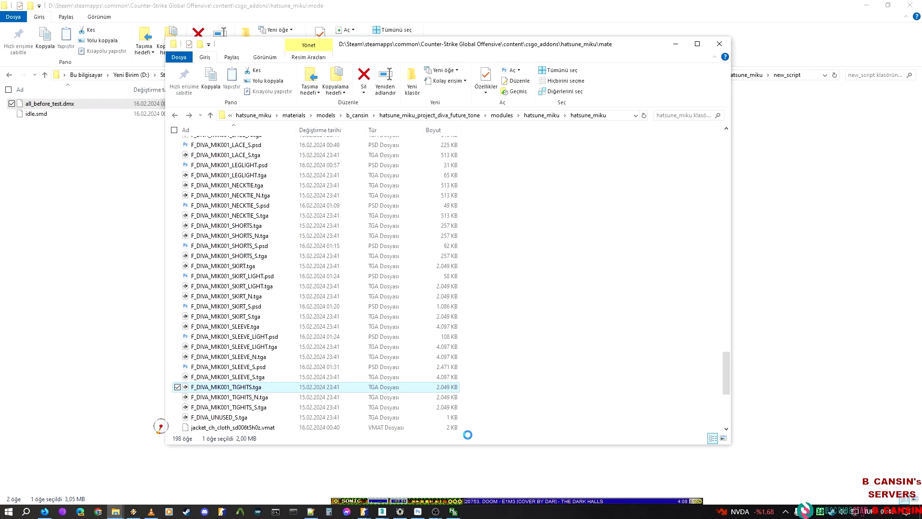
{"action": "left_click", "coordinate": [239, 407]}
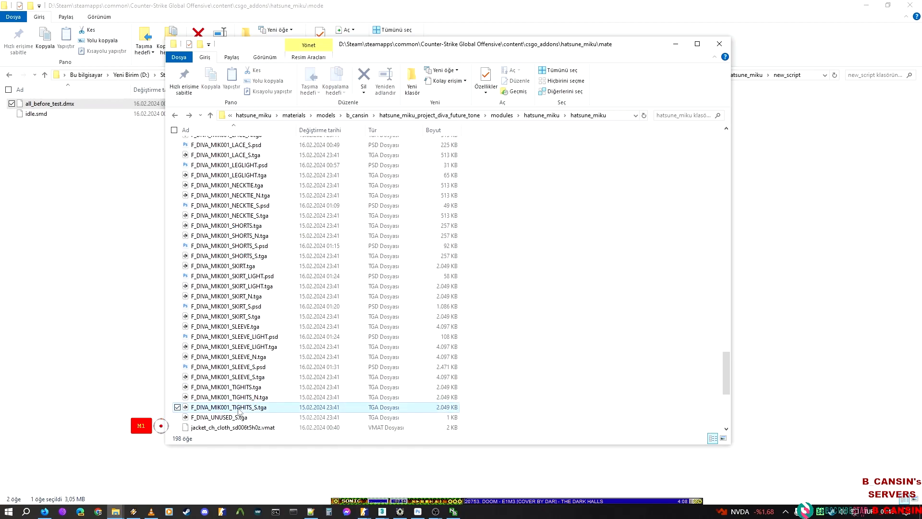
{"action": "left_click_drag", "start_coordinate": [240, 406], "coordinate": [700, 13]}
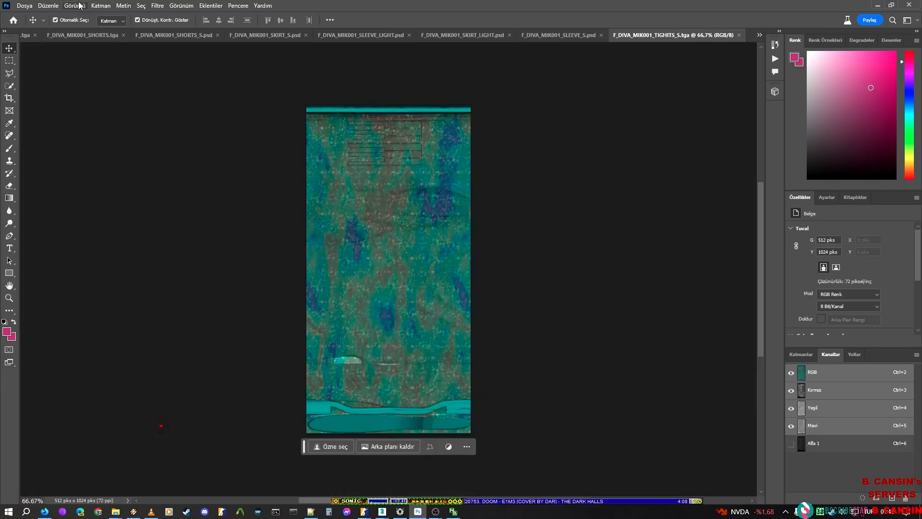
Step: Delete the RGB channels so only Alfa 1 remains, and save the image as F_DIVA_MIK001_TIGHITS_S.psd
{"action": "right_click", "coordinate": [813, 372]}
{"action": "left_click", "coordinate": [824, 388]}
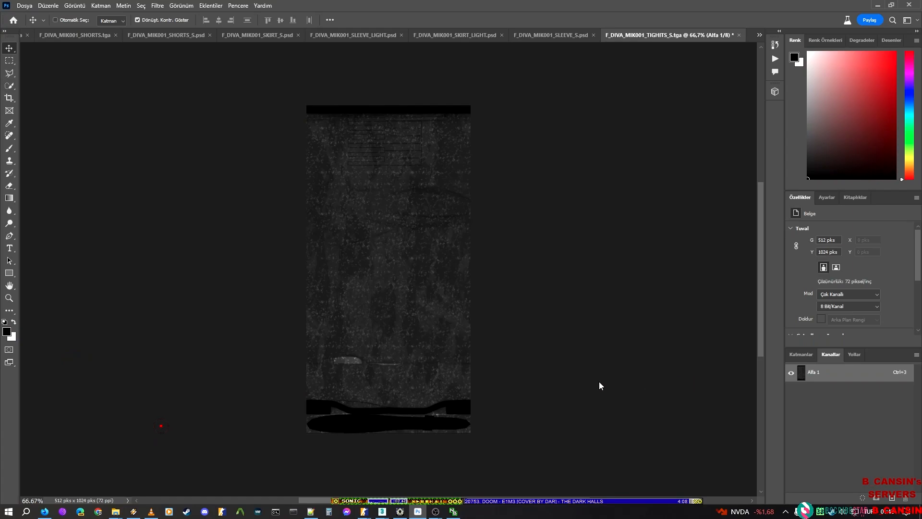
{"action": "key", "text": "ctrl+shift+s"}
{"action": "key", "text": "Escape"}
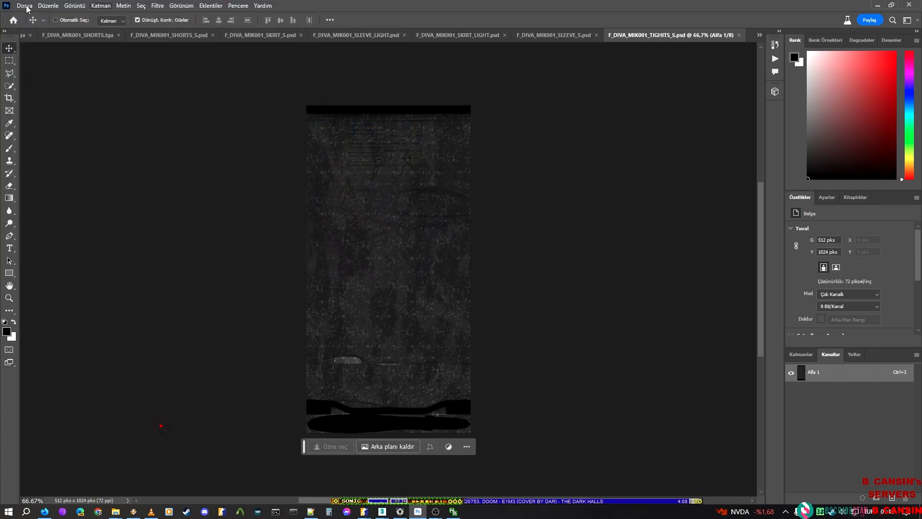
{"action": "left_click", "coordinate": [74, 5]}
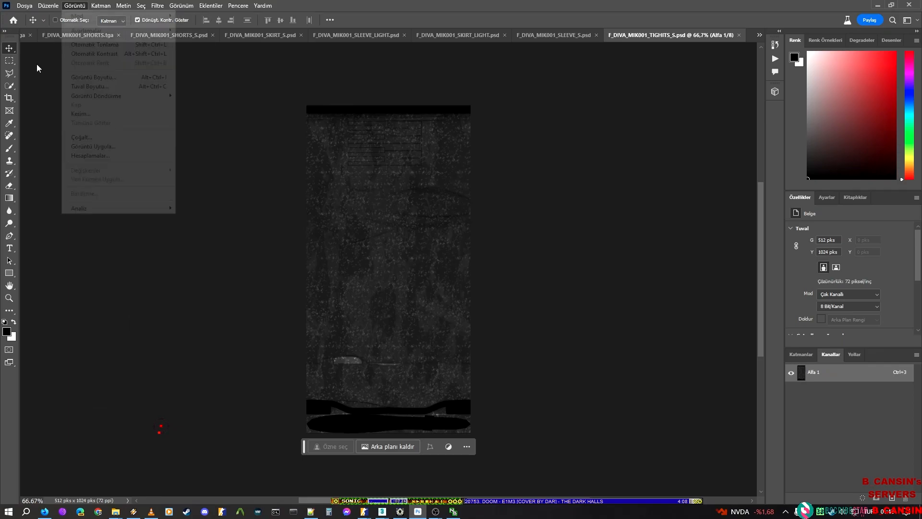
{"action": "left_click", "coordinate": [77, 36]}
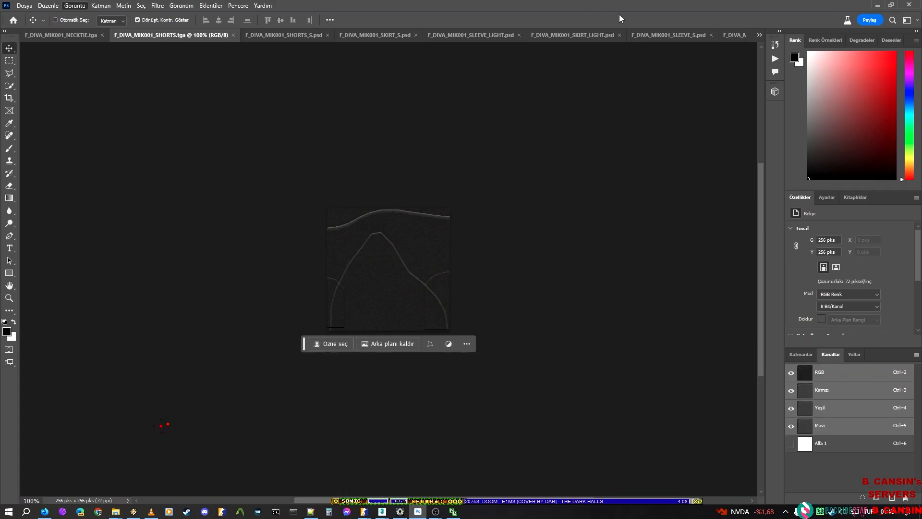
{"action": "scroll", "coordinate": [742, 24], "scroll_direction": "down", "scroll_amount": 5}
{"action": "left_click", "coordinate": [758, 33]}
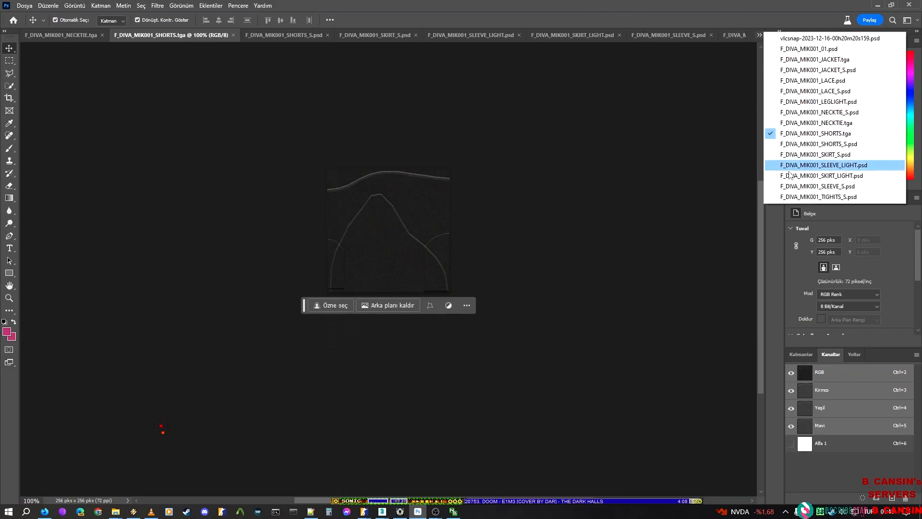
{"action": "left_click", "coordinate": [826, 195]}
{"action": "left_click", "coordinate": [74, 6]}
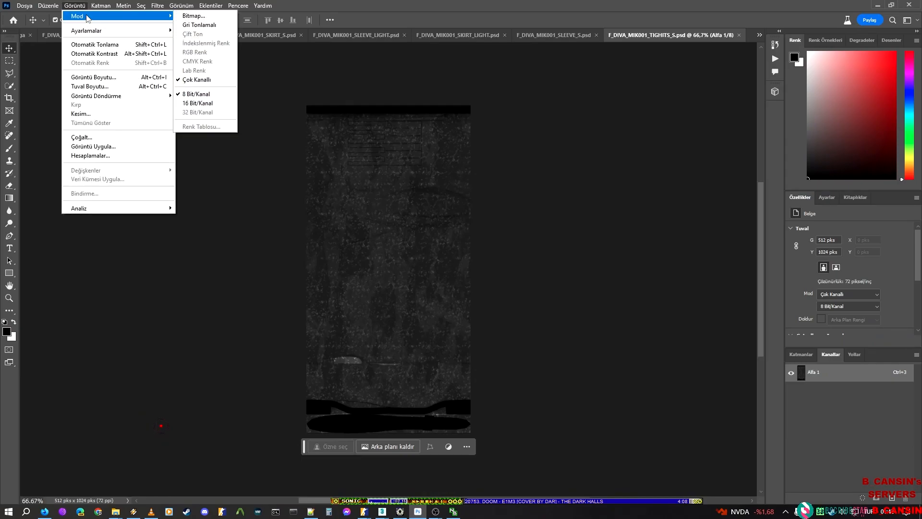
{"action": "left_click", "coordinate": [75, 6]}
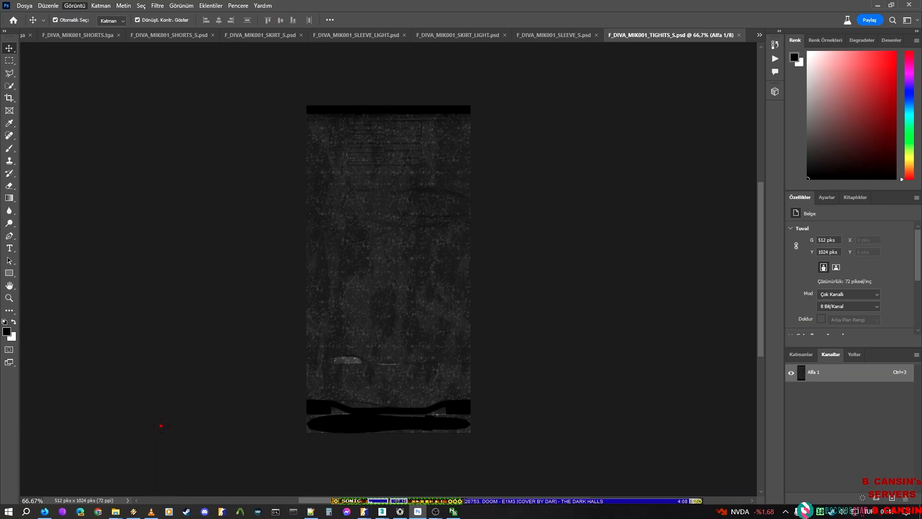
{"action": "left_click", "coordinate": [74, 6]}
{"action": "key", "text": "Escape"}
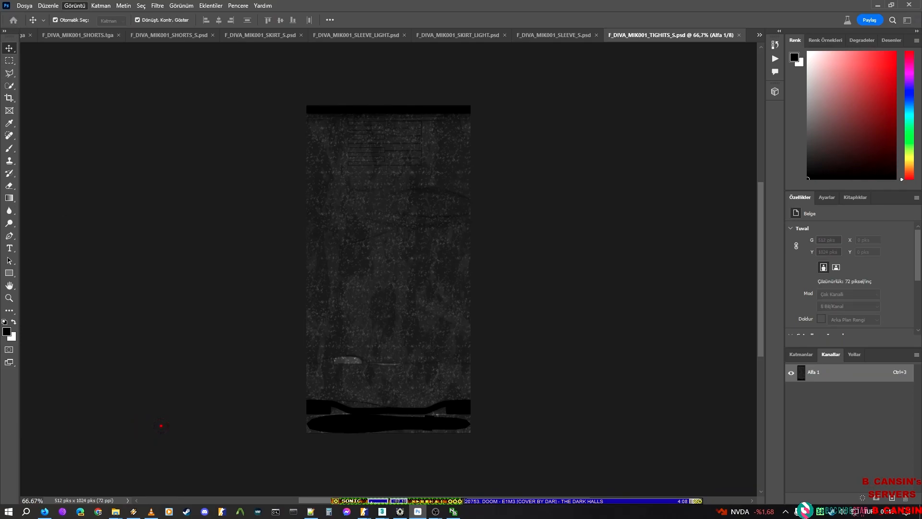
Step: Convert F_DIVA_MIK001_TIGHITS_S.psd to grayscale mode and from there to RGB color, and save it
{"action": "left_click", "coordinate": [102, 6]}
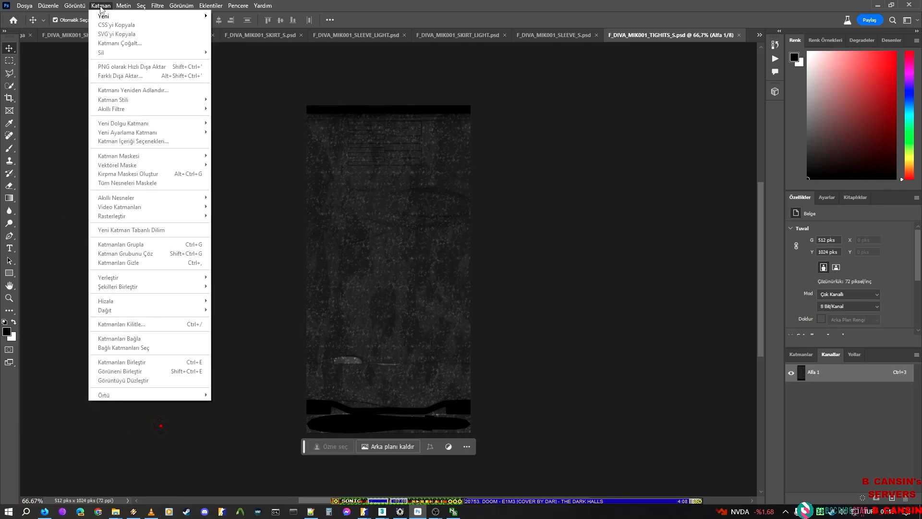
{"action": "mouse_move", "coordinate": [76, 8]}
{"action": "mouse_move", "coordinate": [120, 16]}
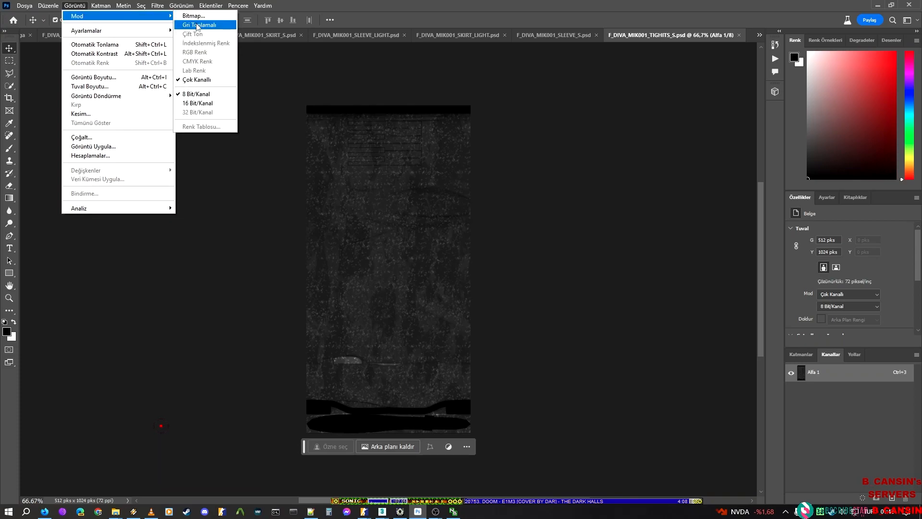
{"action": "left_click", "coordinate": [198, 25]}
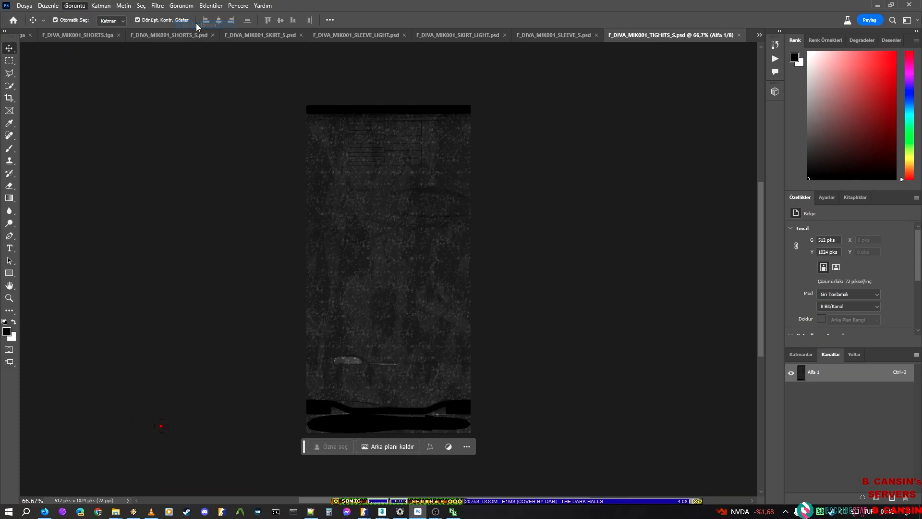
{"action": "left_click", "coordinate": [87, 8]}
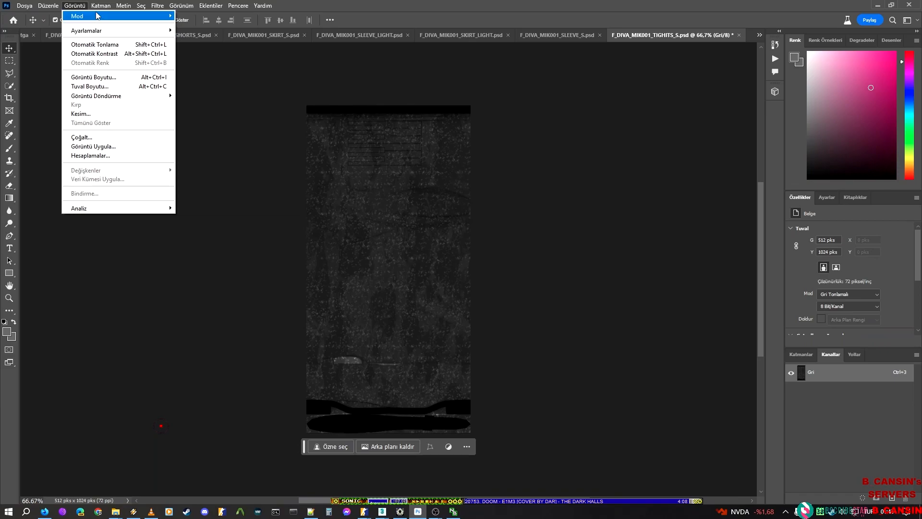
{"action": "mouse_move", "coordinate": [154, 21]}
{"action": "left_click", "coordinate": [198, 53]}
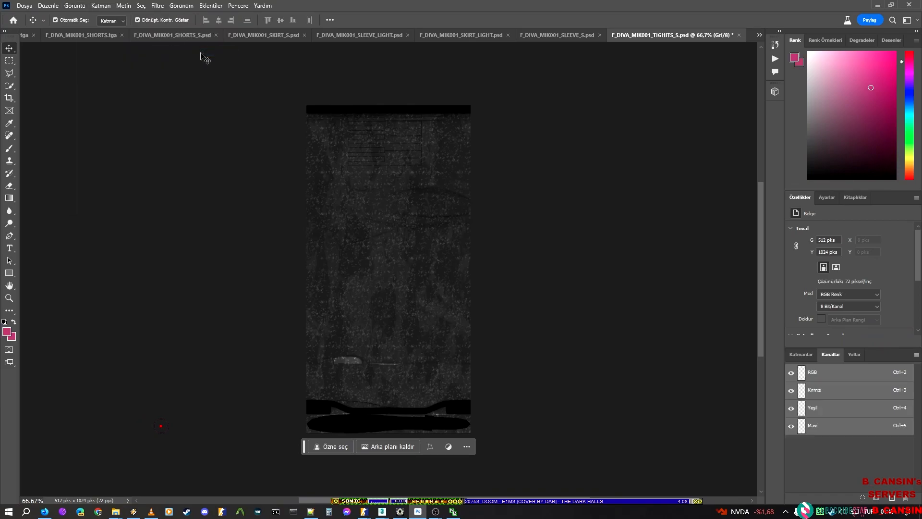
{"action": "key", "text": "ctrl+s"}
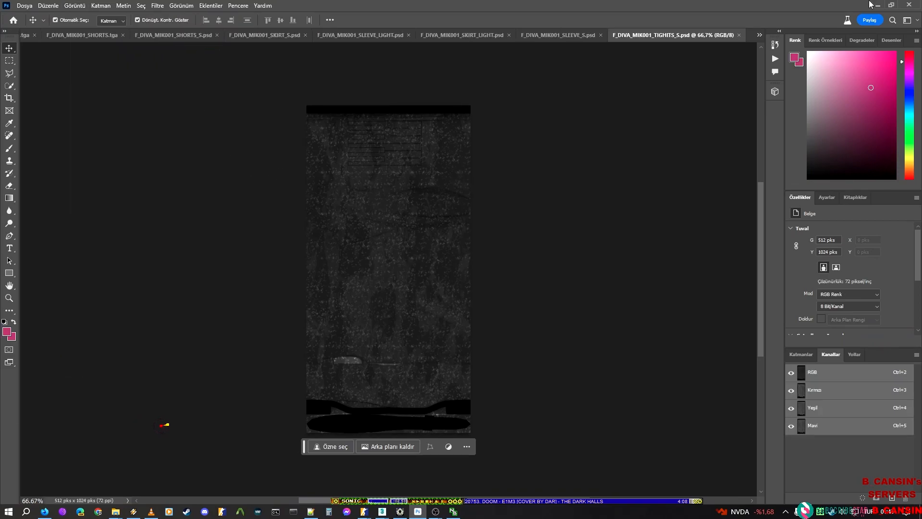
Step: Switch to the Material Editor, assign F_DIVA_MIK001_TIGHITS_S.psd as the tights material's Roughness texture, and save the material
{"action": "left_click", "coordinate": [879, 5]}
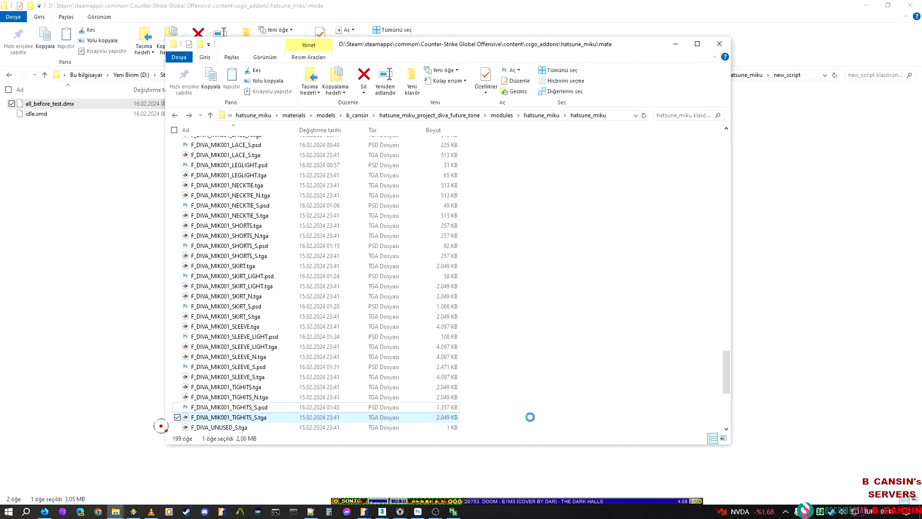
{"action": "mouse_move", "coordinate": [409, 513]}
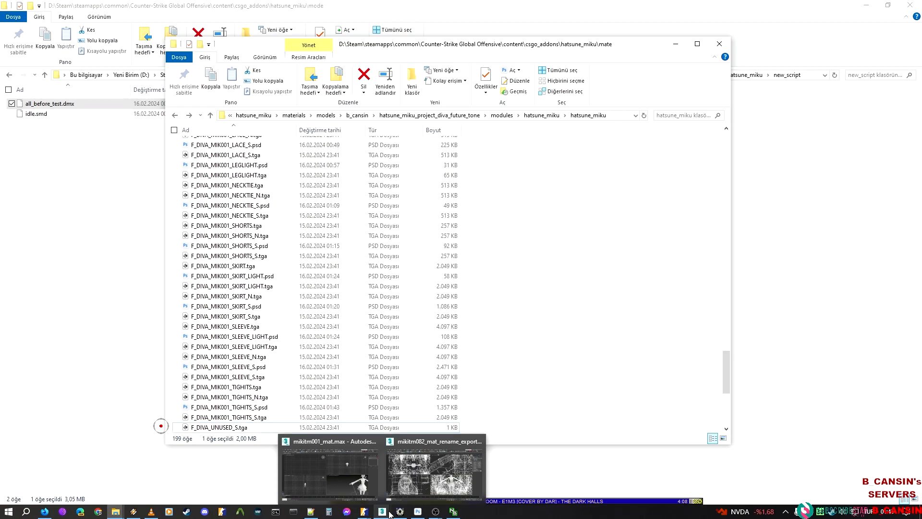
{"action": "left_click", "coordinate": [500, 466]}
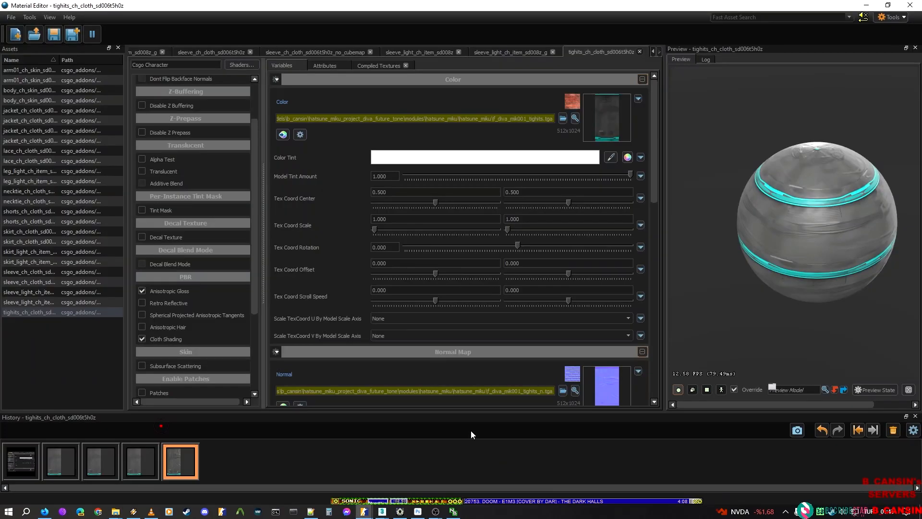
{"action": "scroll", "coordinate": [351, 340], "scroll_direction": "down", "scroll_amount": 3}
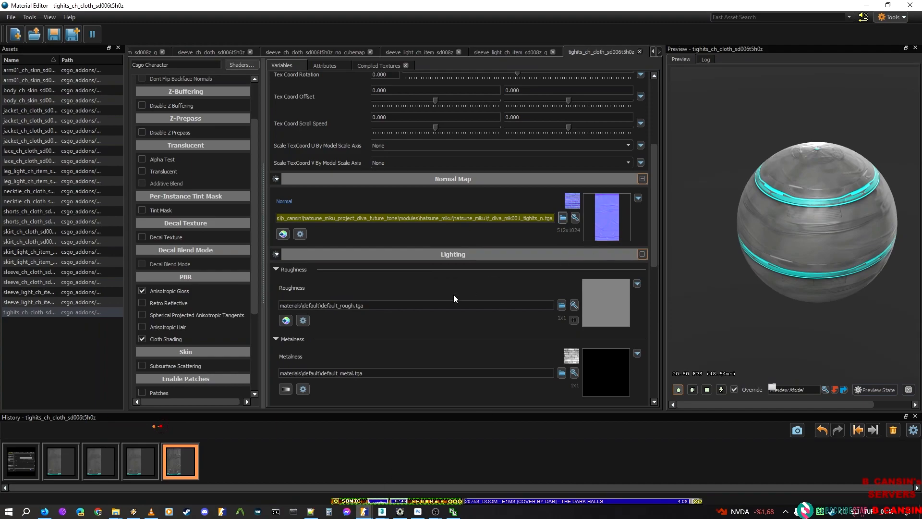
{"action": "scroll", "coordinate": [495, 298], "scroll_direction": "down", "scroll_amount": 1}
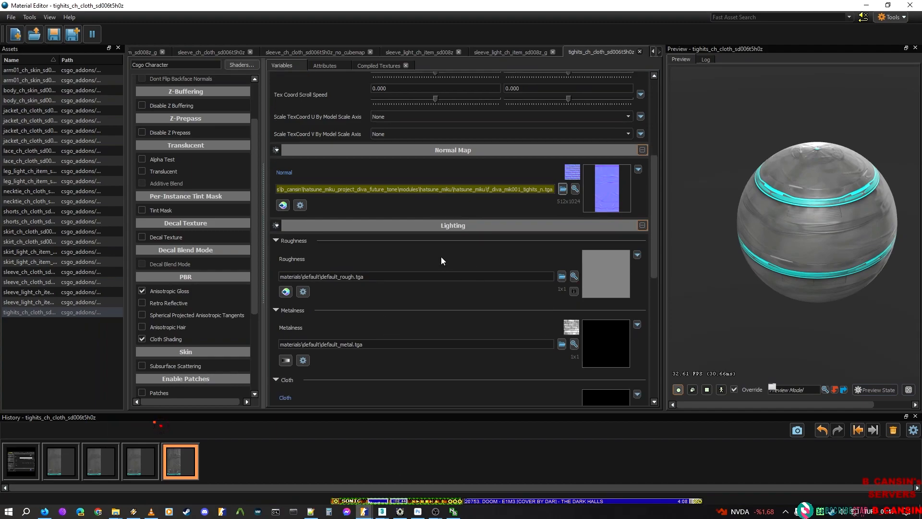
{"action": "left_click", "coordinate": [561, 277]}
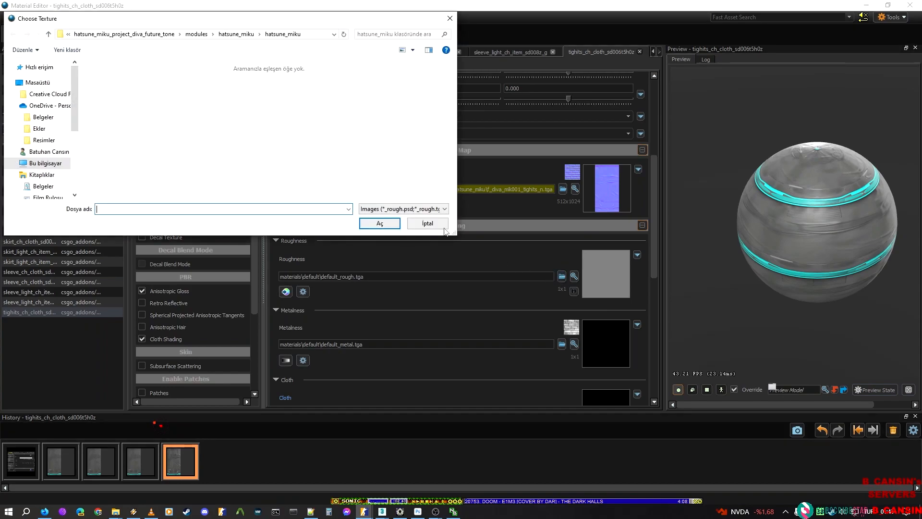
{"action": "type", "text": "F_DIVA_MIK001_TIGHITS"}
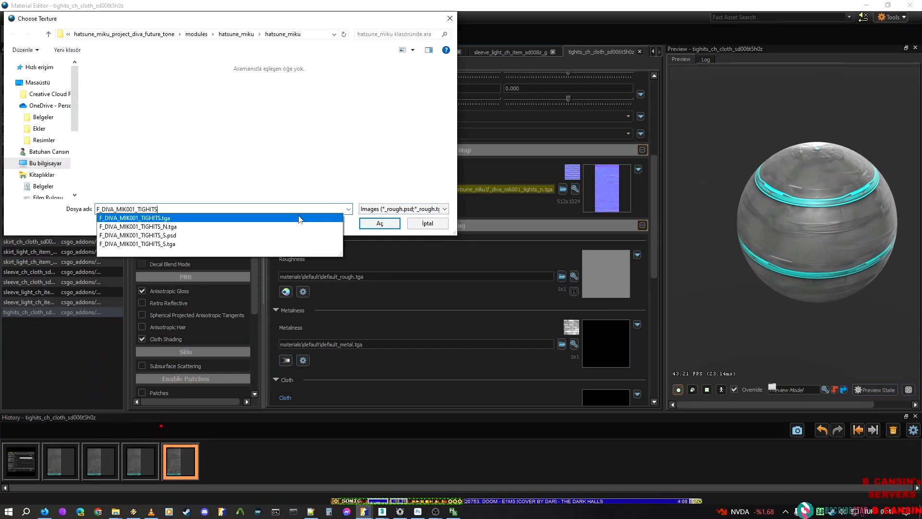
{"action": "left_click", "coordinate": [241, 235]}
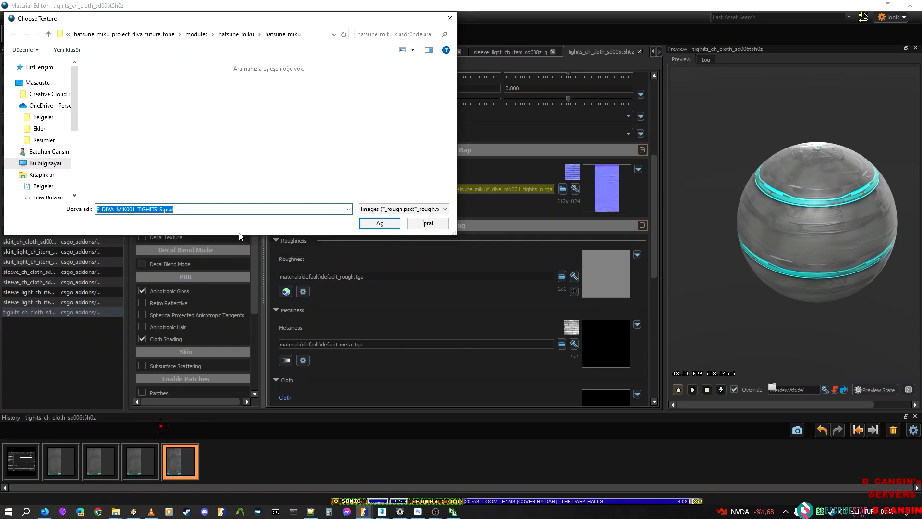
{"action": "left_click", "coordinate": [379, 223]}
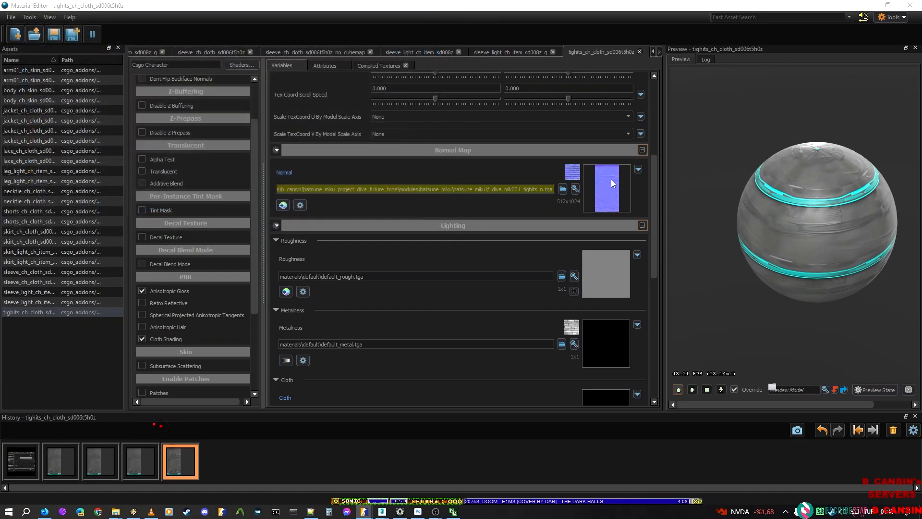
{"action": "key", "text": "ctrl+s"}
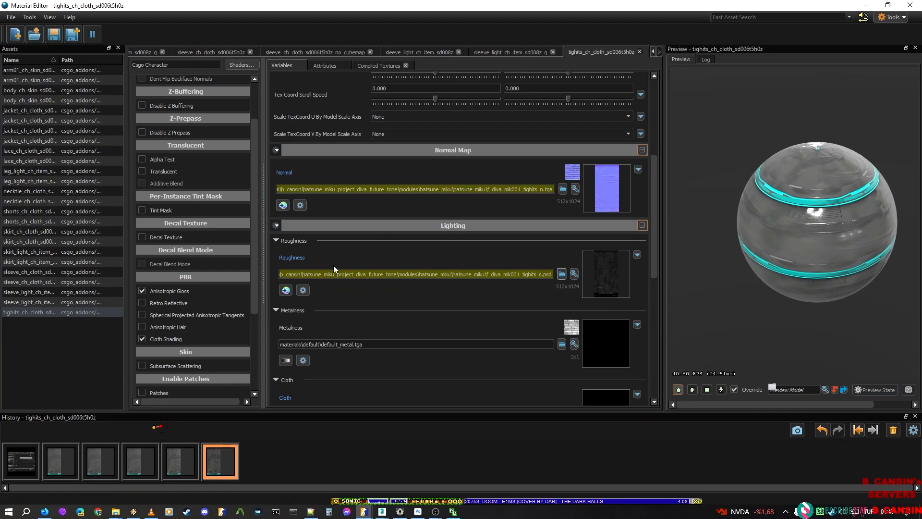
{"action": "scroll", "coordinate": [504, 332], "scroll_direction": "up", "scroll_amount": 5}
{"action": "scroll", "coordinate": [361, 318], "scroll_direction": "down", "scroll_amount": 4}
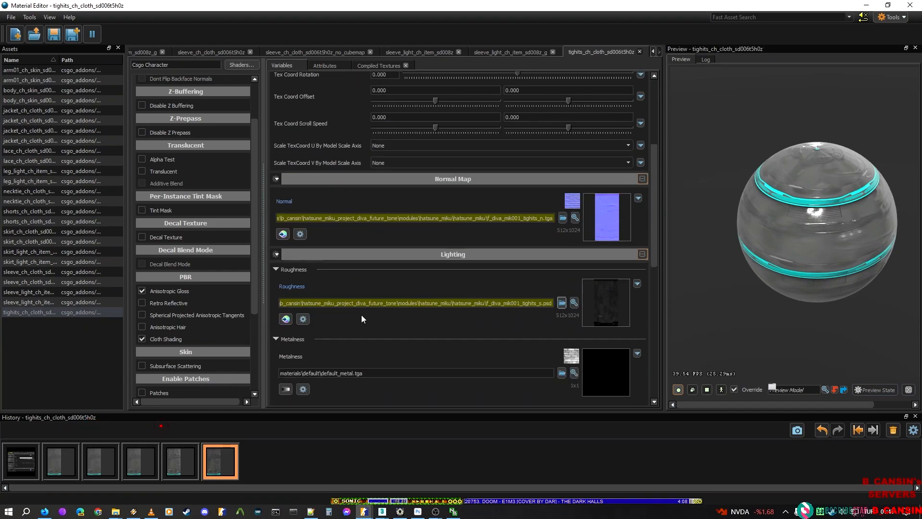
{"action": "scroll", "coordinate": [351, 298], "scroll_direction": "down", "scroll_amount": 3}
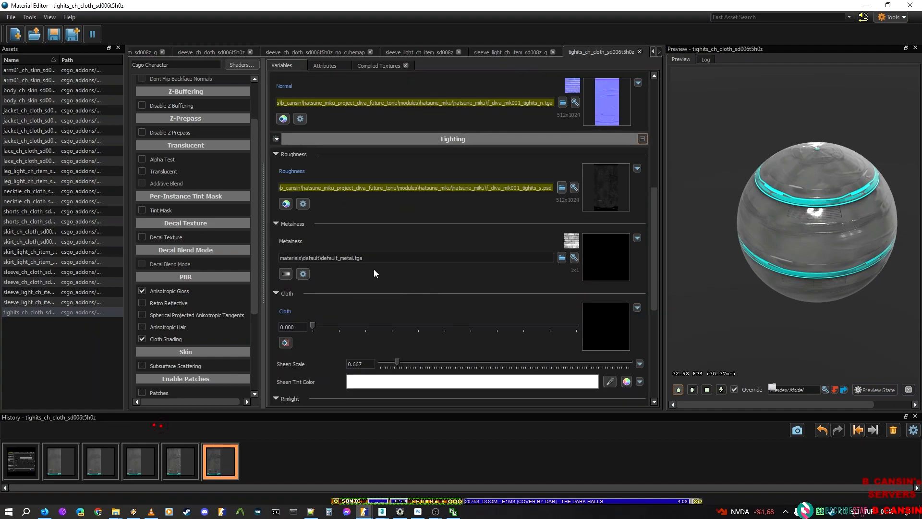
{"action": "scroll", "coordinate": [512, 223], "scroll_direction": "down", "scroll_amount": 3}
{"action": "scroll", "coordinate": [248, 301], "scroll_direction": "down", "scroll_amount": 3}
{"action": "scroll", "coordinate": [222, 299], "scroll_direction": "up", "scroll_amount": 4}
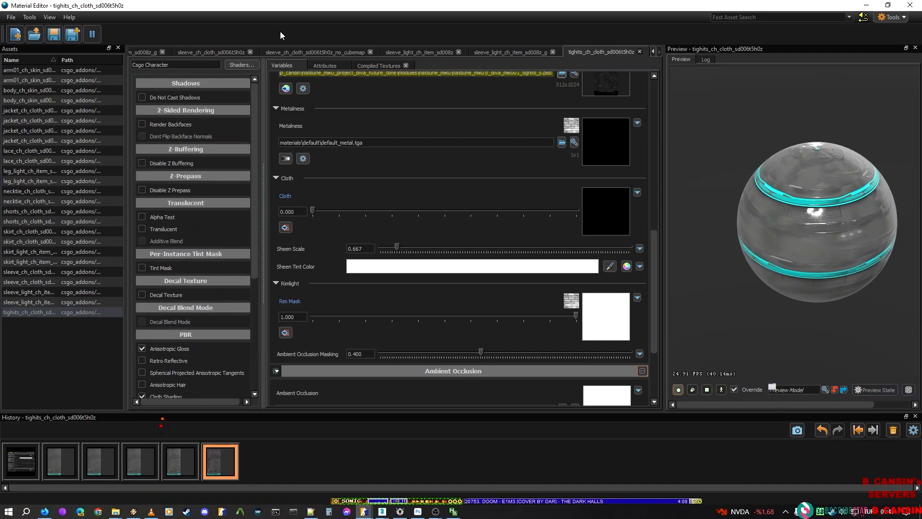
Step: Try the Csgo Complex shader on the tights material, undo the shader change, and save the material
{"action": "left_click", "coordinate": [242, 64]}
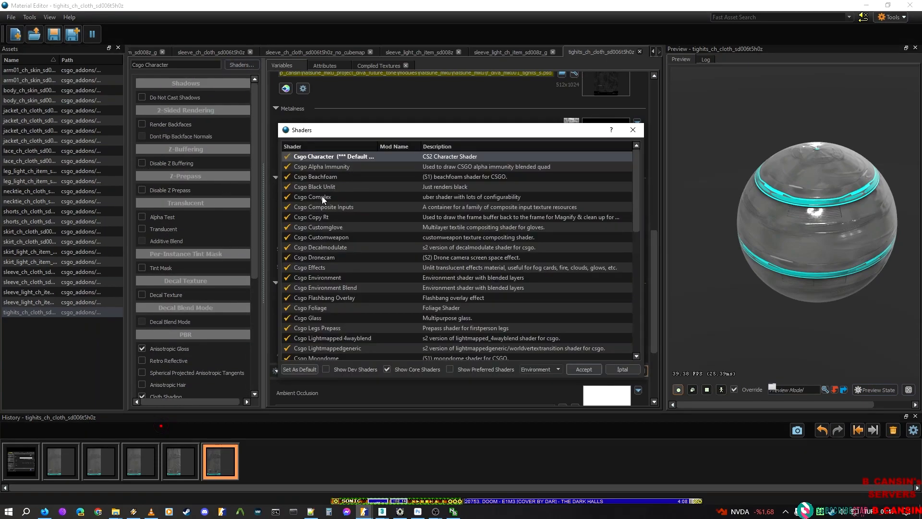
{"action": "left_click", "coordinate": [323, 197]}
{"action": "left_click", "coordinate": [585, 367]}
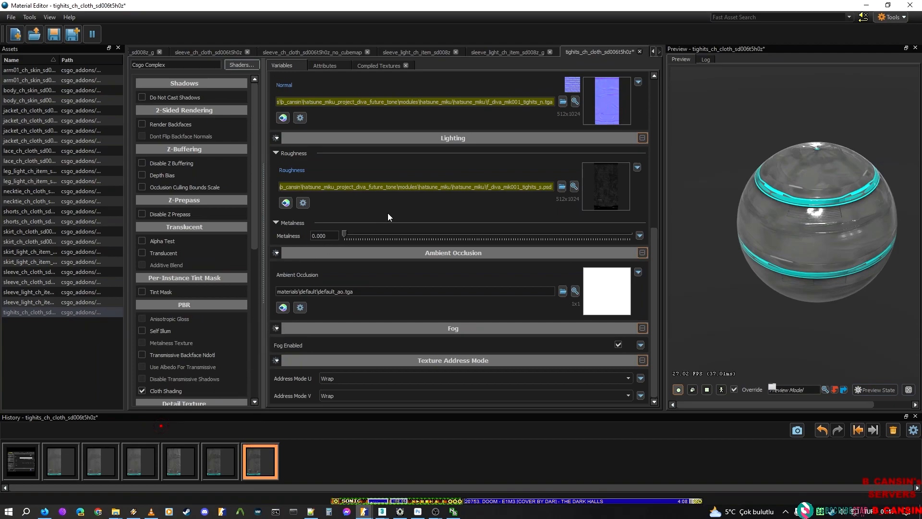
{"action": "key", "text": "ctrl+z"}
{"action": "key", "text": "ctrl+s"}
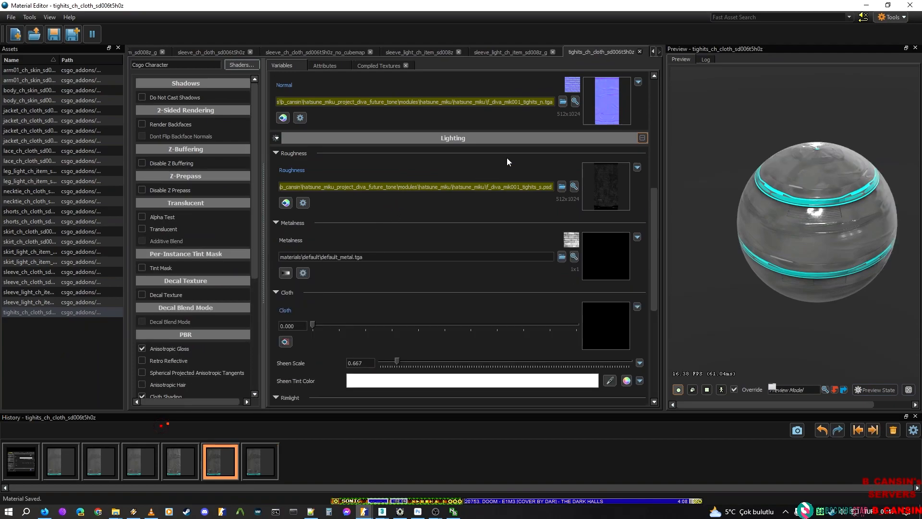
Step: Switch to ModelDoc, activate the _nocubemap material group, and inspect the tights on the model
{"action": "left_click_drag", "start_coordinate": [592, 6], "coordinate": [476, 2]}
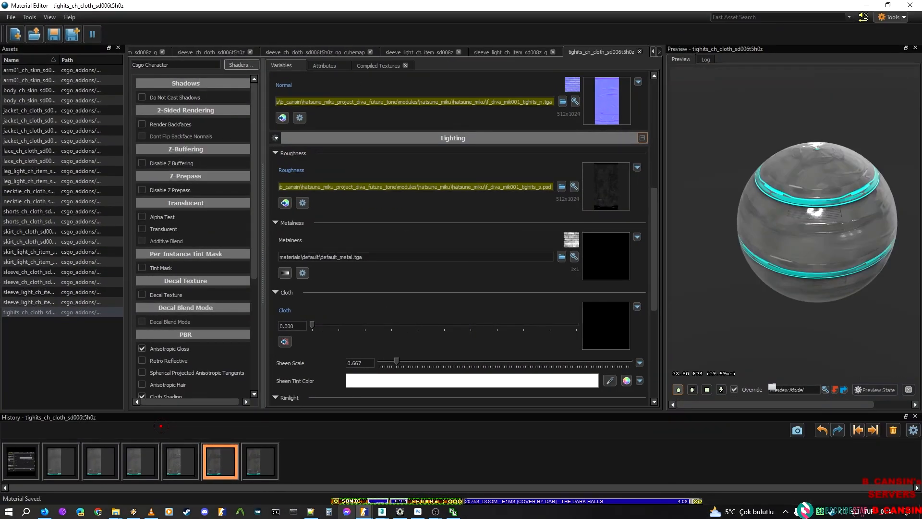
{"action": "mouse_move", "coordinate": [365, 512]}
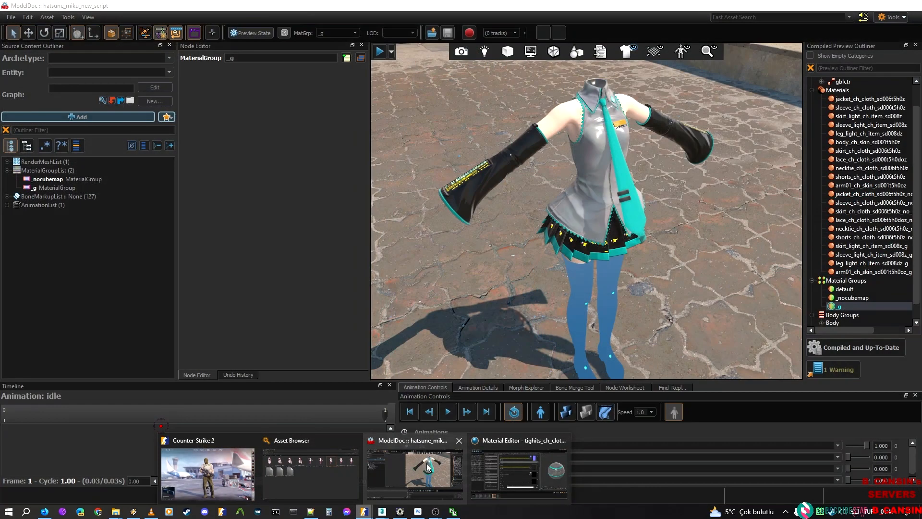
{"action": "left_click", "coordinate": [426, 463]}
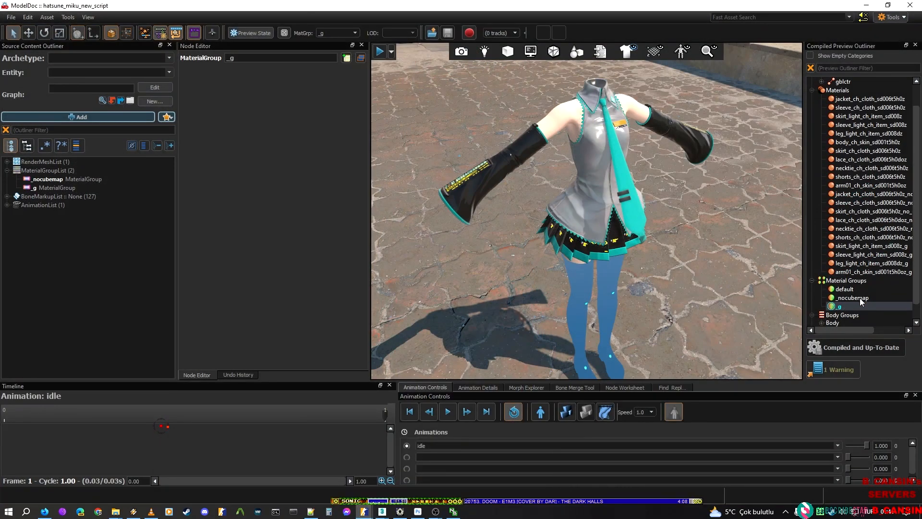
{"action": "left_click", "coordinate": [852, 298]}
{"action": "key", "text": "w"}
{"action": "right_click_drag", "start_coordinate": [641, 316], "coordinate": [660, 257]}
{"action": "key", "text": "s"}
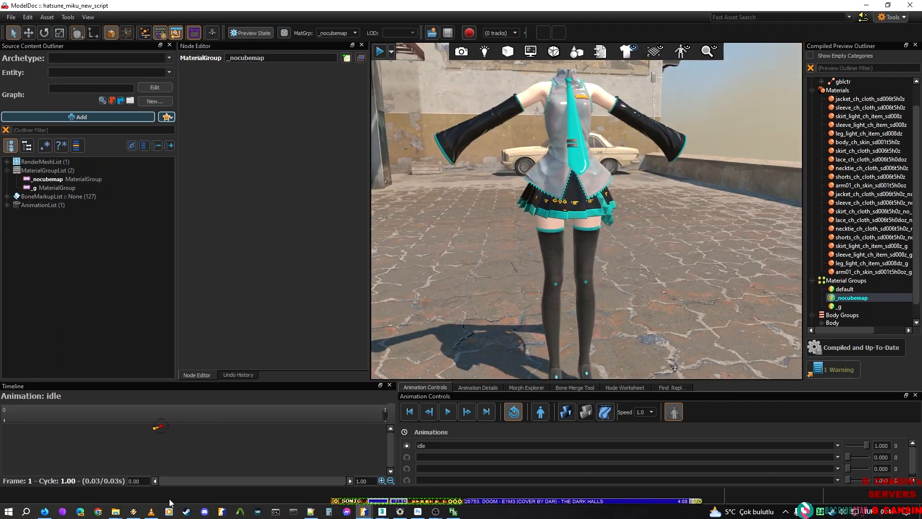
Step: Return to the Material Editor, enable Retro Reflective on the tights material, and move the window aside to show the model
{"action": "mouse_move", "coordinate": [364, 511]}
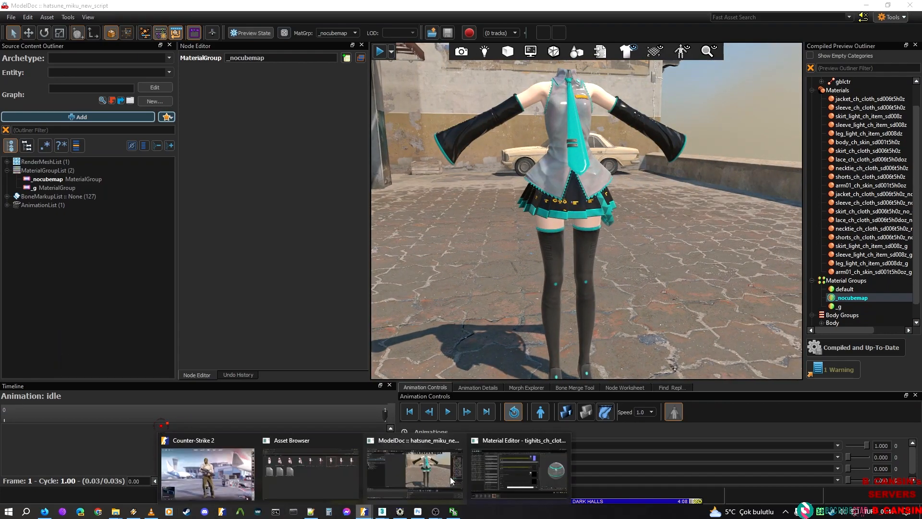
{"action": "left_click", "coordinate": [520, 466]}
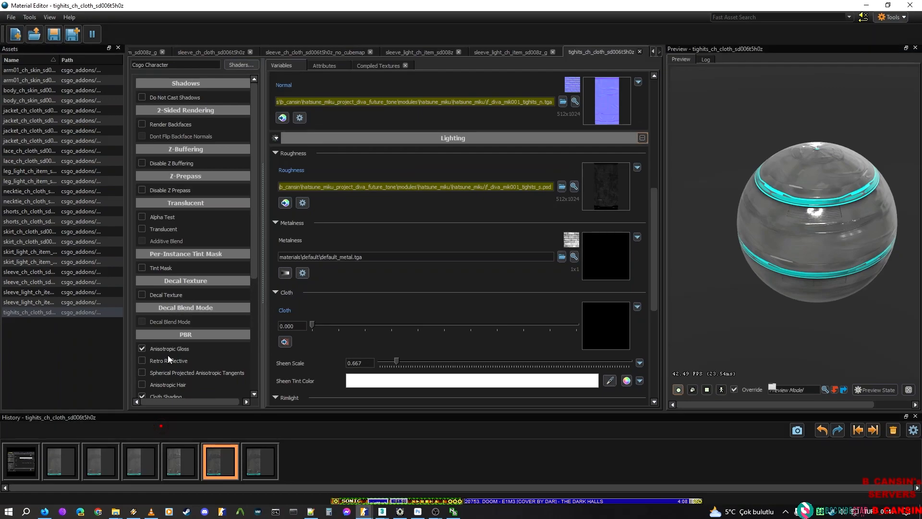
{"action": "left_click", "coordinate": [145, 359]}
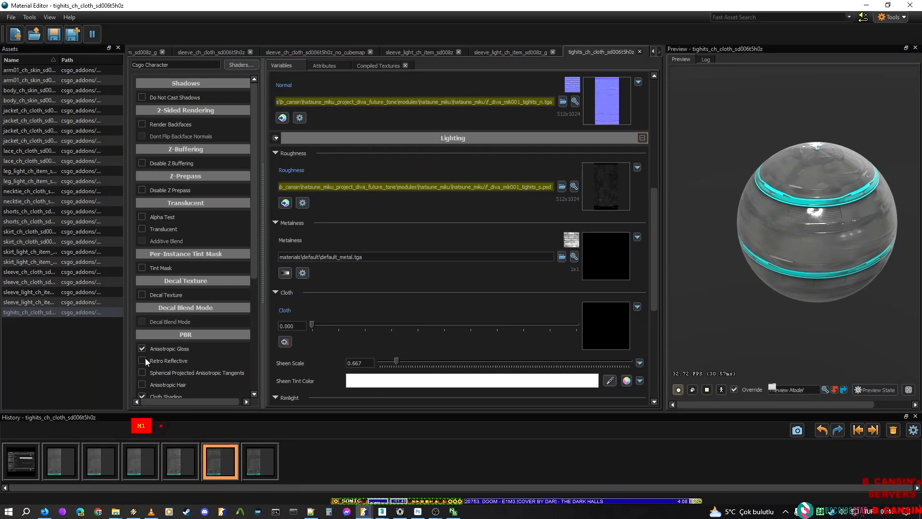
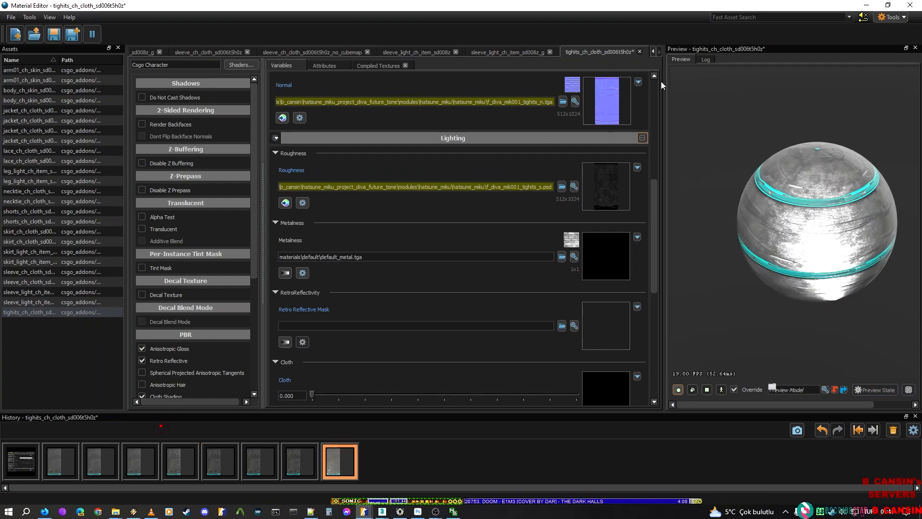
{"action": "left_click_drag", "start_coordinate": [737, 4], "coordinate": [245, 52]}
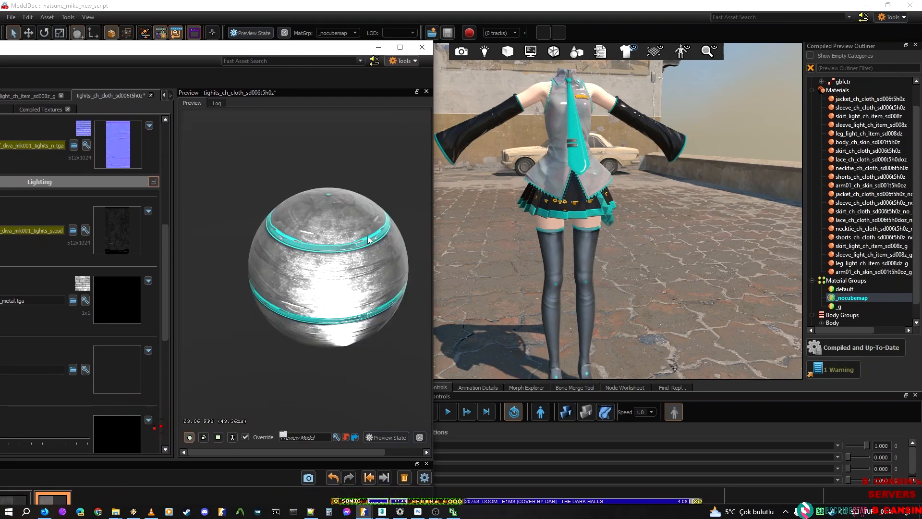
Step: Examine the tights' reflections on the model in ModelDoc from several distances and angles with the _nocubemap material group
{"action": "left_click", "coordinate": [852, 289]}
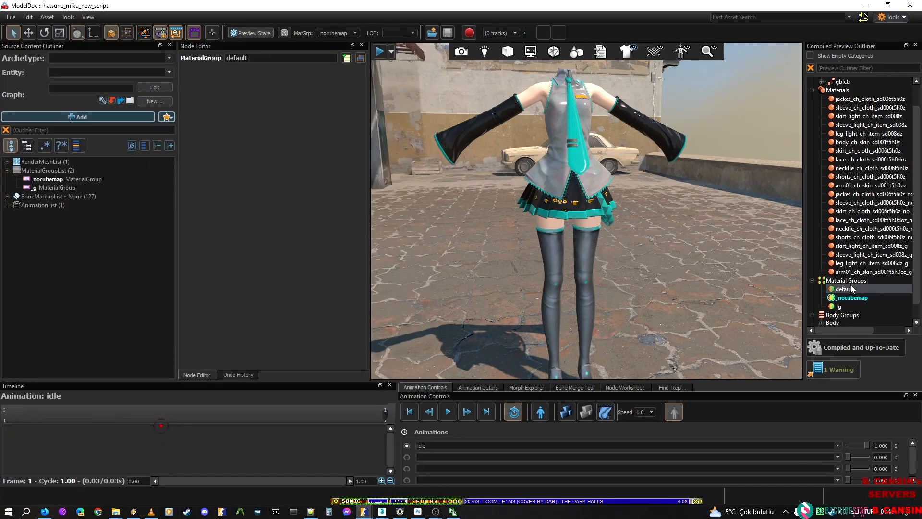
{"action": "left_click", "coordinate": [845, 298]}
{"action": "key", "text": "w"}
{"action": "right_click_drag", "start_coordinate": [661, 255], "coordinate": [664, 201]}
{"action": "key", "text": "s"}
{"action": "key", "text": "s"}
{"action": "key", "text": "a"}
{"action": "right_click_drag", "start_coordinate": [676, 98], "coordinate": [547, 293]}
{"action": "key", "text": "w"}
{"action": "key", "text": "a"}
{"action": "key", "text": "d"}
{"action": "right_click_drag", "start_coordinate": [586, 211], "coordinate": [470, 201]}
{"action": "key", "text": "a"}
{"action": "key", "text": "alt+Tab"}
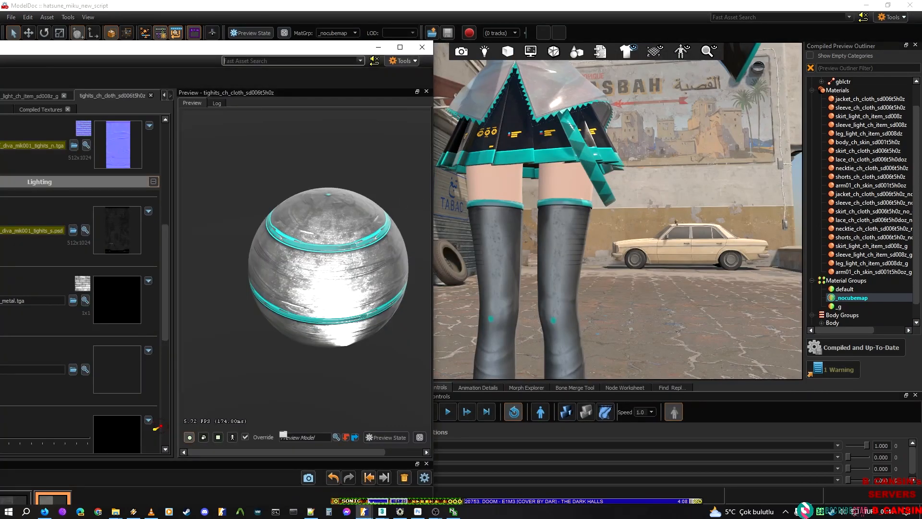
Step: Enable Spherical Projected Anisotropic Tangents on the tights material, turn off Retro Reflective, and save it
{"action": "left_click_drag", "start_coordinate": [209, 47], "coordinate": [525, 27]}
{"action": "left_click", "coordinate": [254, 377]}
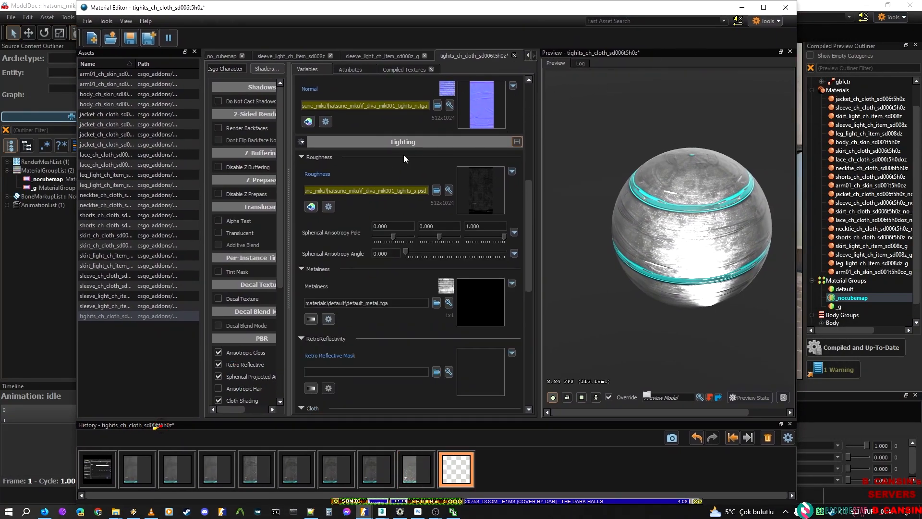
{"action": "key", "text": "ctrl"}
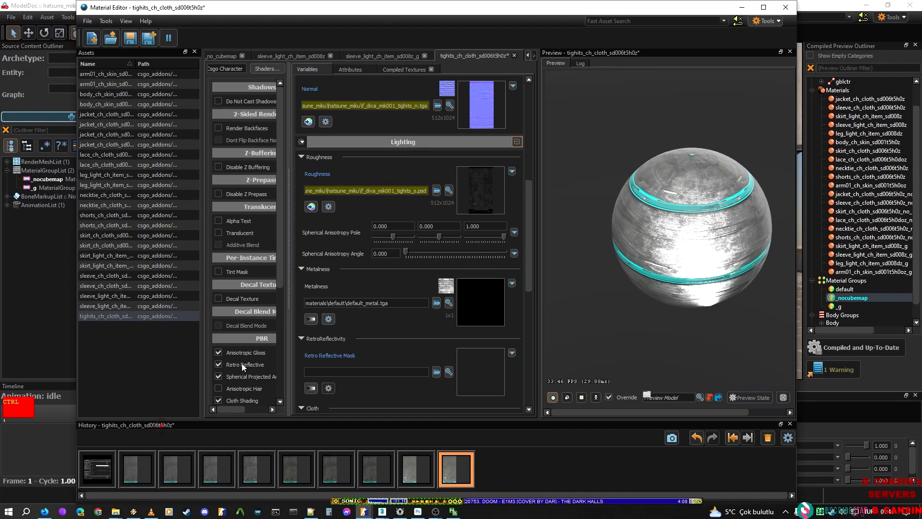
{"action": "left_click", "coordinate": [217, 364]}
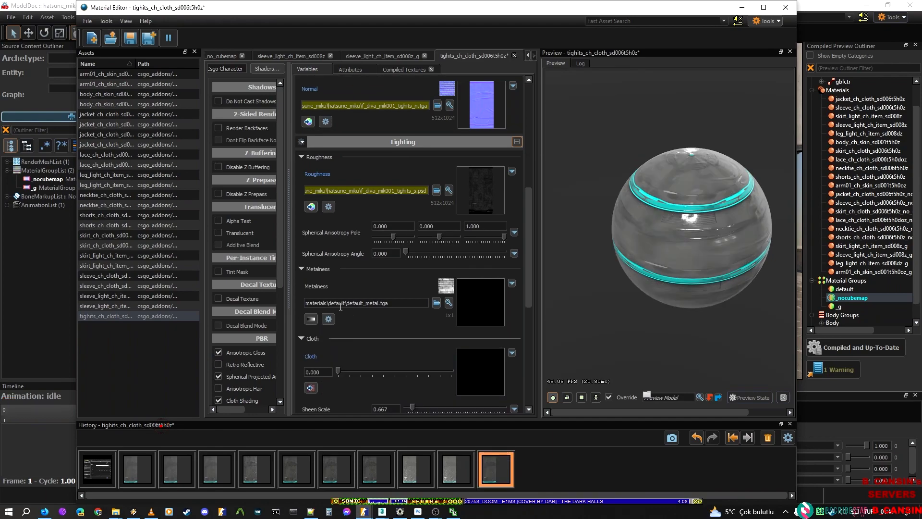
{"action": "left_click_drag", "start_coordinate": [579, 8], "coordinate": [174, 32]}
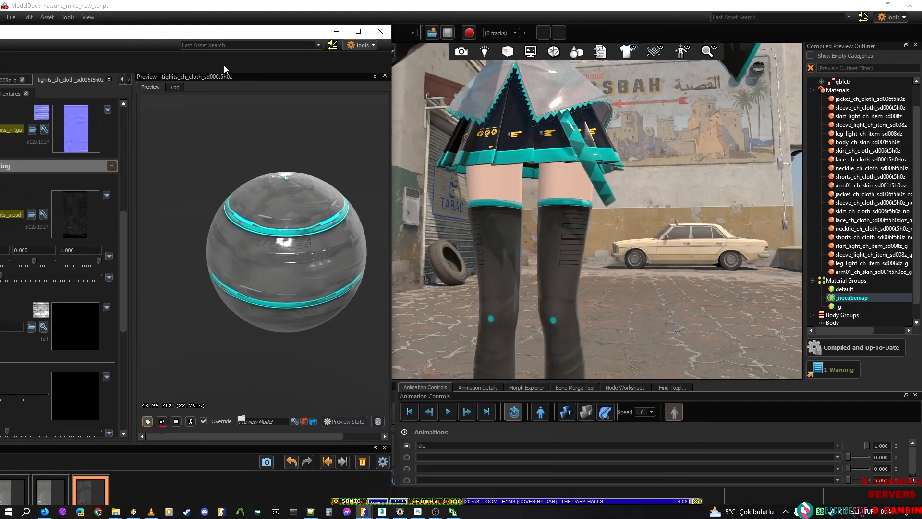
Step: Inspect the updated tights on the model in ModelDoc with the _nocubemap group, and return to the Material Editor
{"action": "left_click", "coordinate": [849, 298]}
{"action": "double_click", "coordinate": [850, 301]}
{"action": "key", "text": "s"}
{"action": "mouse_move", "coordinate": [618, 267]}
{"action": "right_mouse_down"}
{"action": "mouse_move", "coordinate": [618, 332]}
{"action": "mouse_move", "coordinate": [618, 267]}
{"action": "right_mouse_up"}
{"action": "key", "text": "alt+Tab"}
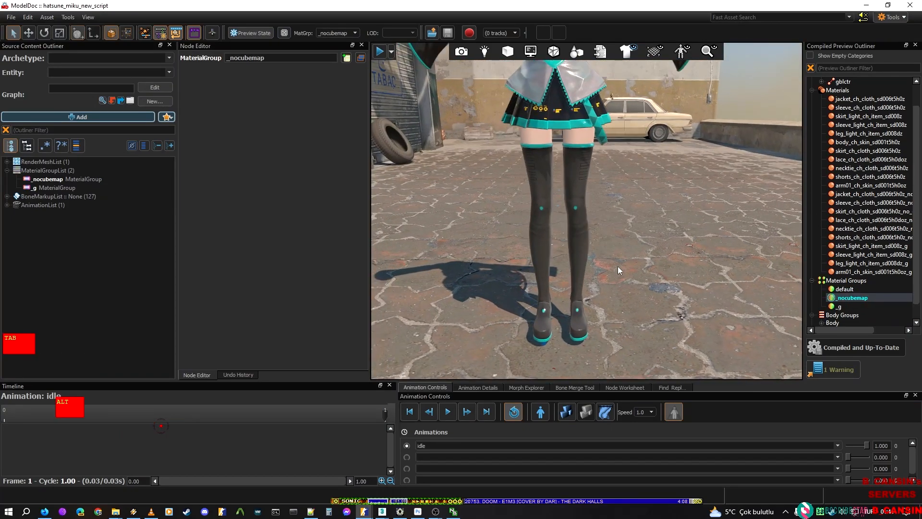
Step: Compare the tights material's earlier and latest history states, keep the one with Spherical Projected Anisotropic Tangents, save, and maximize the editor
{"action": "left_click_drag", "start_coordinate": [450, 29], "coordinate": [516, 22]}
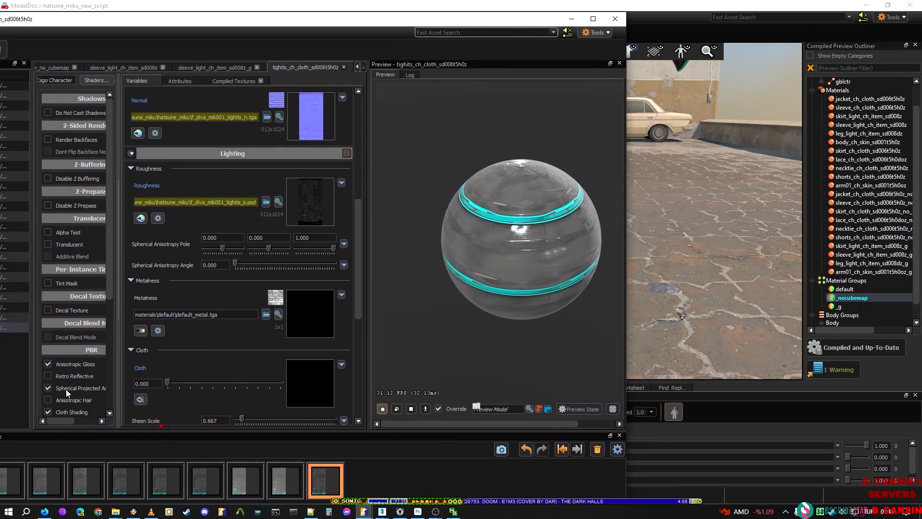
{"action": "left_click_drag", "start_coordinate": [118, 373], "coordinate": [197, 356]}
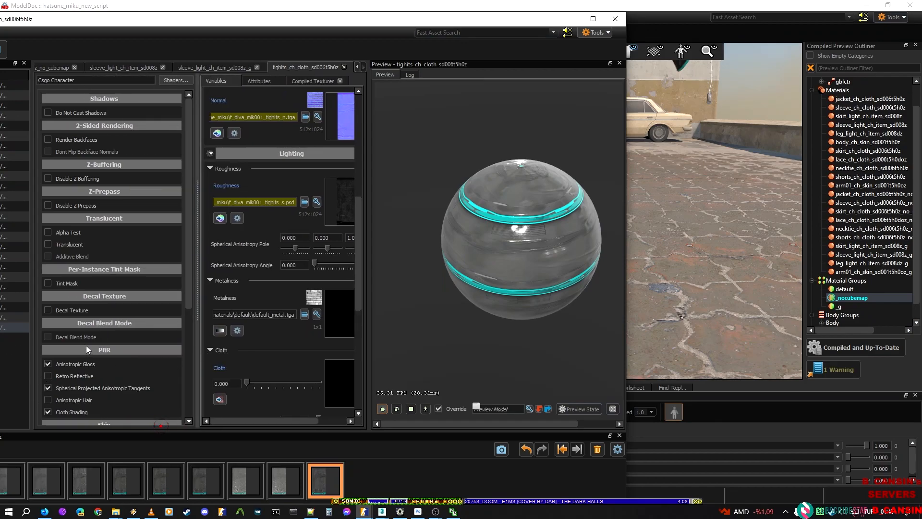
{"action": "left_click_drag", "start_coordinate": [223, 21], "coordinate": [359, 10]}
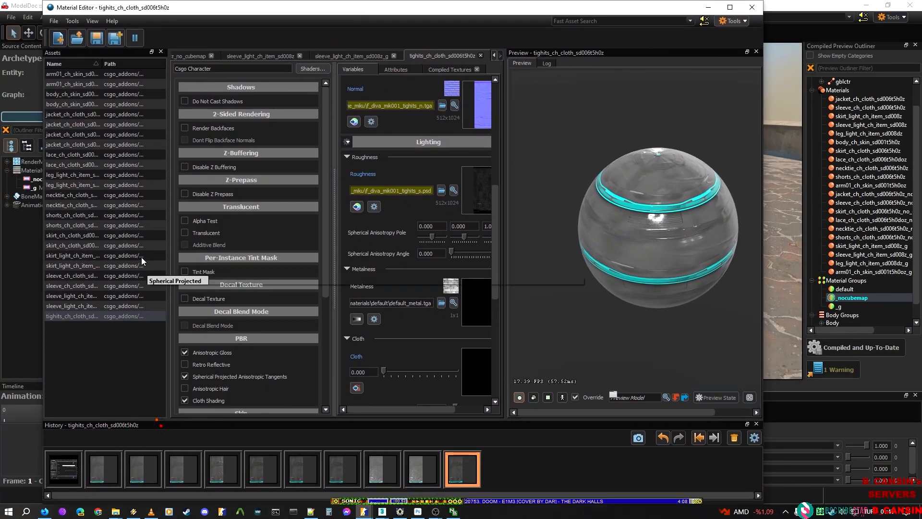
{"action": "left_click_drag", "start_coordinate": [662, 9], "coordinate": [507, 23]}
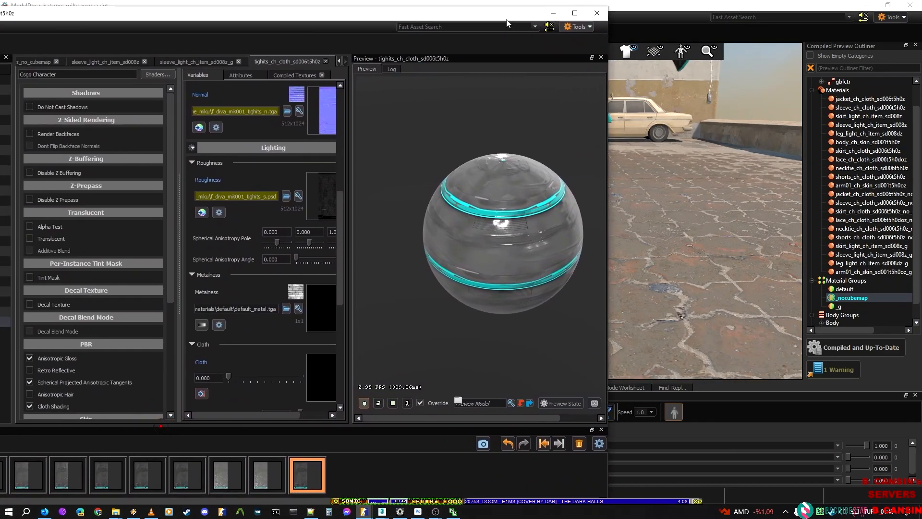
{"action": "left_click", "coordinate": [183, 484]}
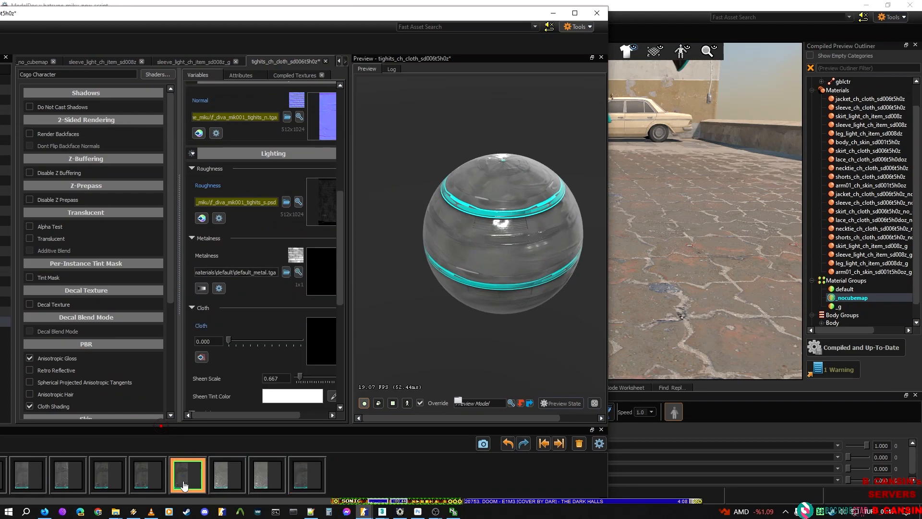
{"action": "left_click", "coordinate": [307, 475]}
{"action": "key", "text": "ctrl+s"}
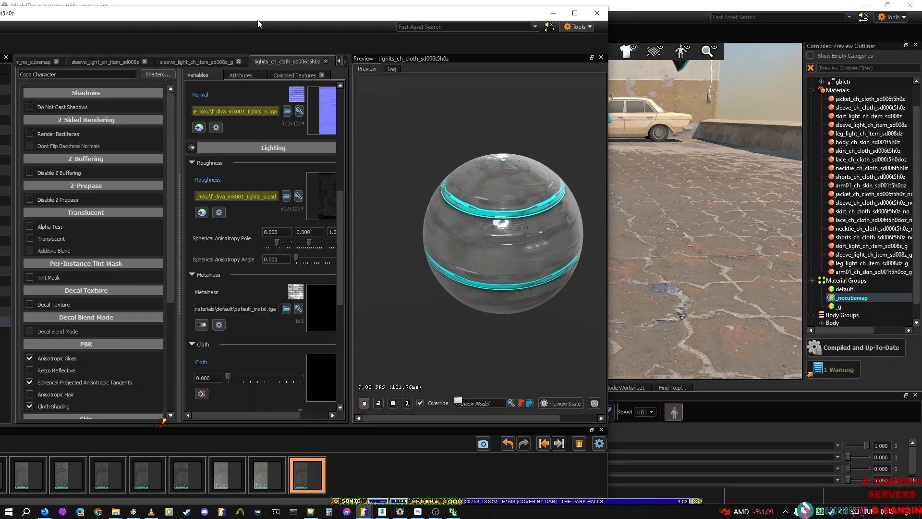
{"action": "left_click_drag", "start_coordinate": [262, 17], "coordinate": [267, 18]}
{"action": "double_click", "coordinate": [266, 19]}
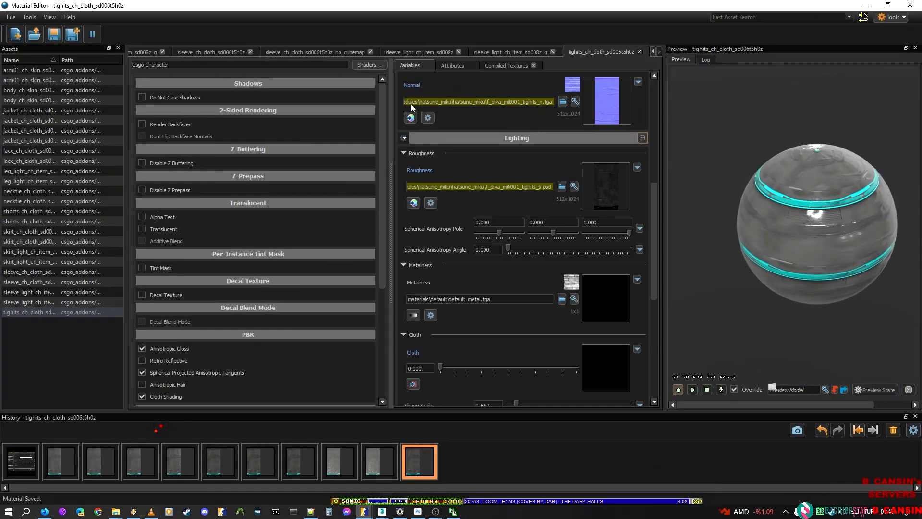
Step: Open the sleeve_light_ch_item_sd008z material, enable Spherical Projected Anisotropic Tangents, and review its variables
{"action": "double_click", "coordinate": [56, 302]}
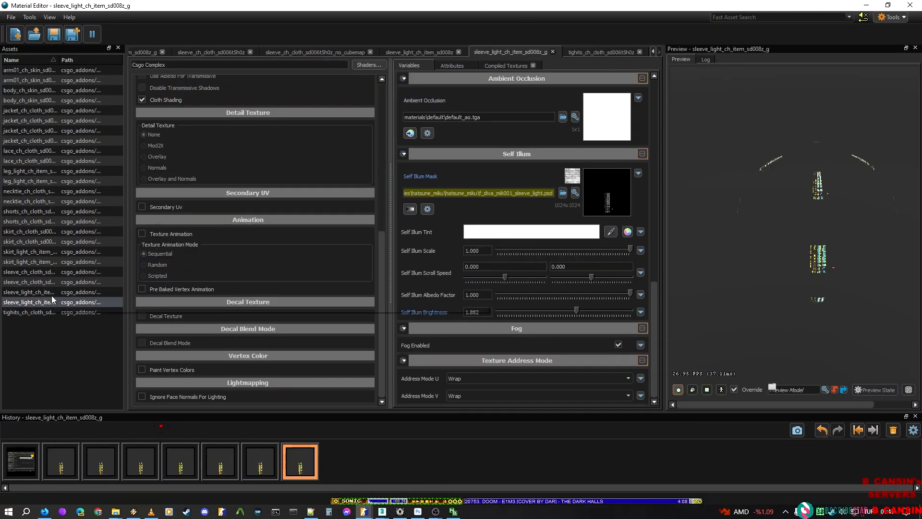
{"action": "double_click", "coordinate": [51, 294]}
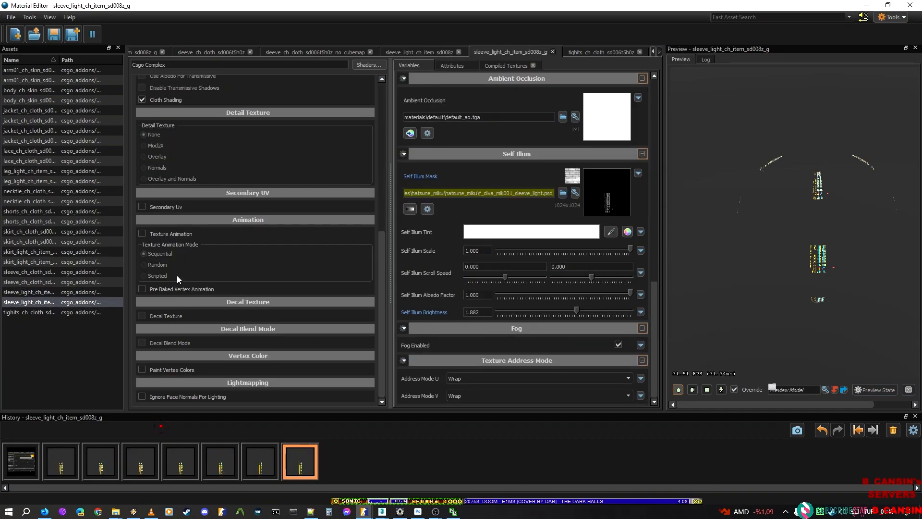
{"action": "scroll", "coordinate": [168, 312], "scroll_direction": "up", "scroll_amount": 3}
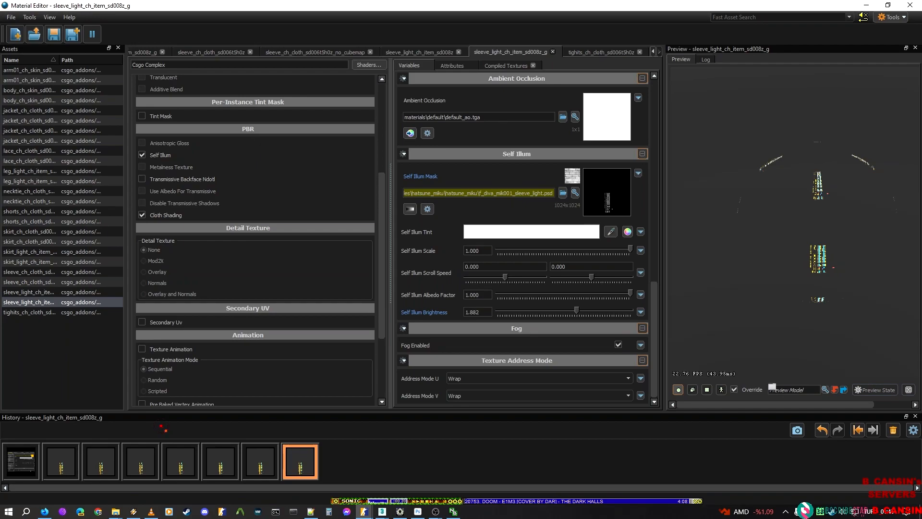
{"action": "left_click", "coordinate": [42, 292]}
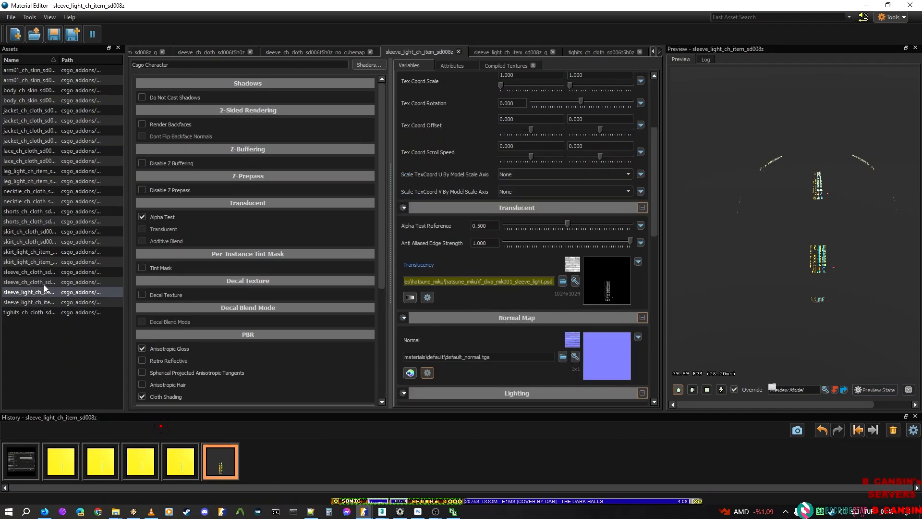
{"action": "left_click", "coordinate": [174, 374]}
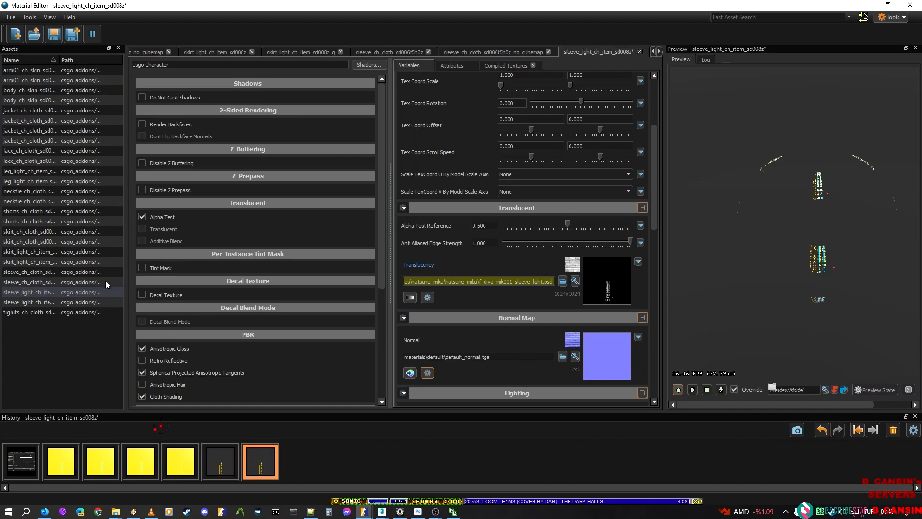
{"action": "scroll", "coordinate": [486, 276], "scroll_direction": "down", "scroll_amount": 3}
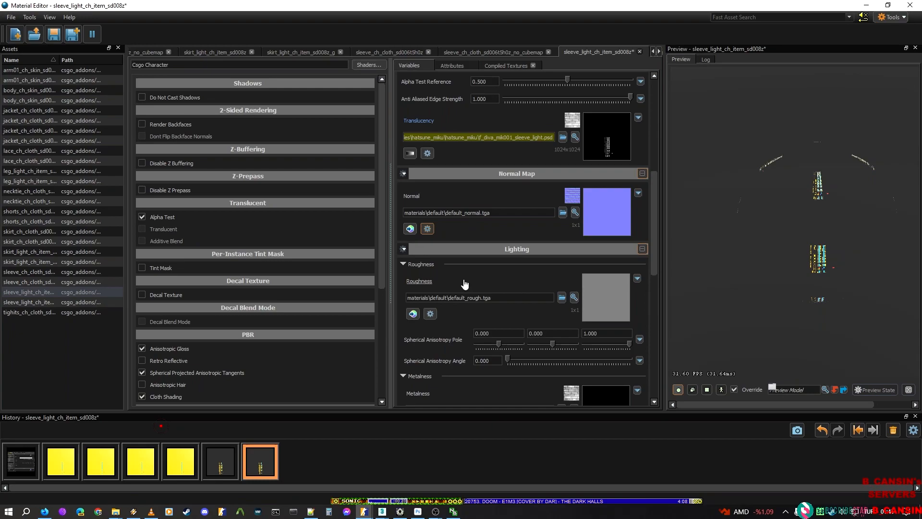
{"action": "scroll", "coordinate": [464, 285], "scroll_direction": "down", "scroll_amount": 3}
{"action": "scroll", "coordinate": [465, 285], "scroll_direction": "down", "scroll_amount": 4}
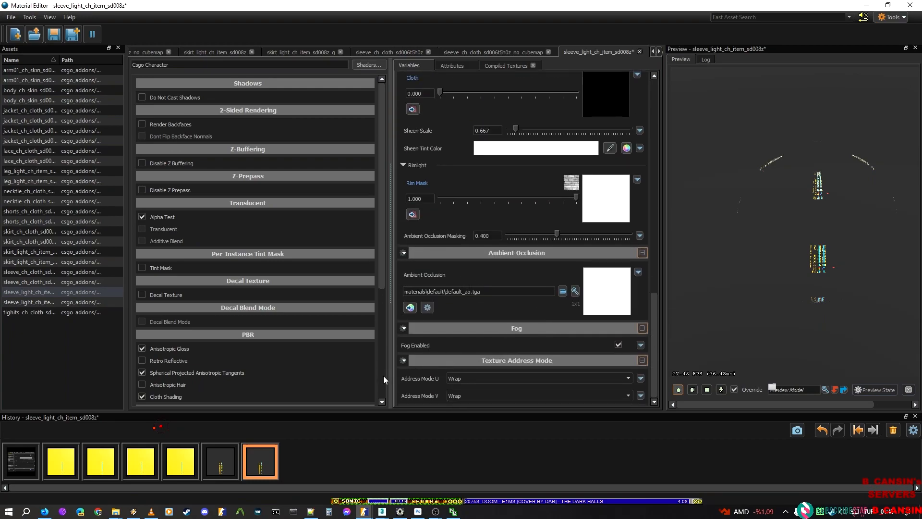
{"action": "scroll", "coordinate": [479, 281], "scroll_direction": "up", "scroll_amount": 6}
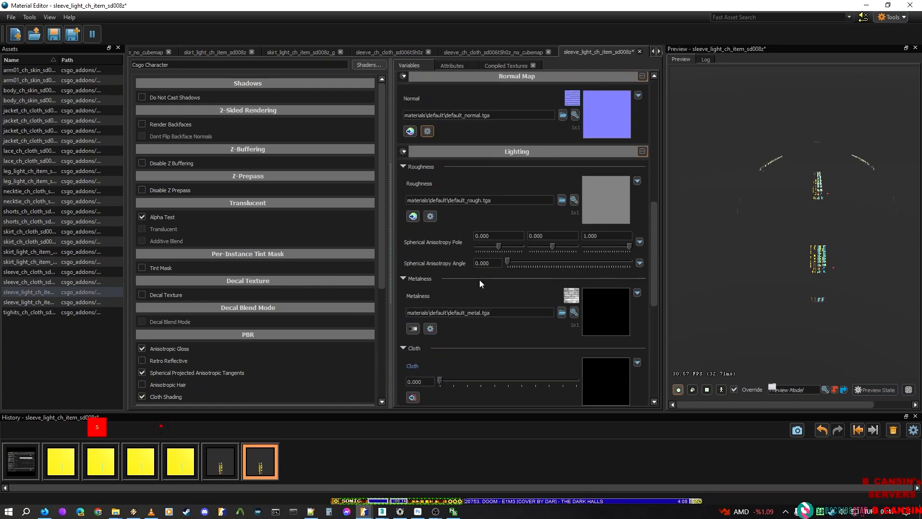
{"action": "scroll", "coordinate": [479, 279], "scroll_direction": "up", "scroll_amount": 6}
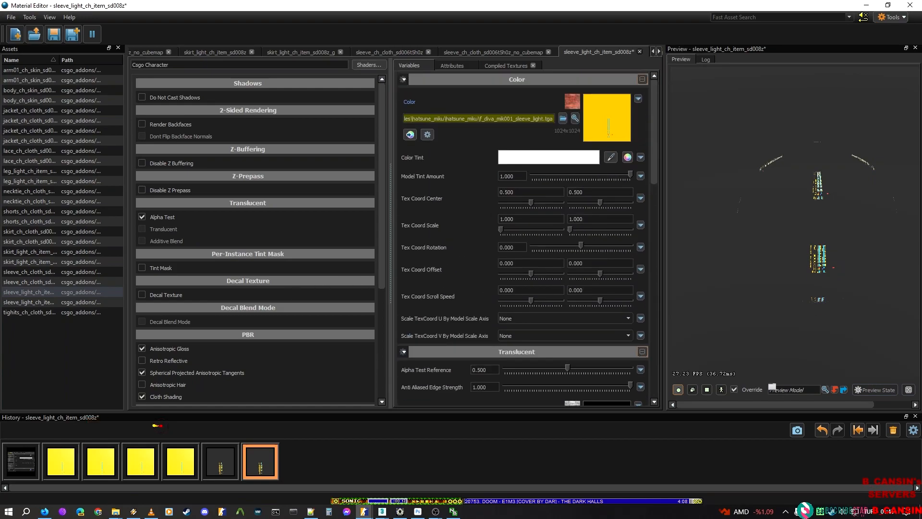
Step: Enable Spherical Projected Anisotropic Tangents on the sleeve_ch_cloth_sd006t5h0z material, save it, and uncover the ModelDoc window
{"action": "double_click", "coordinate": [54, 271]}
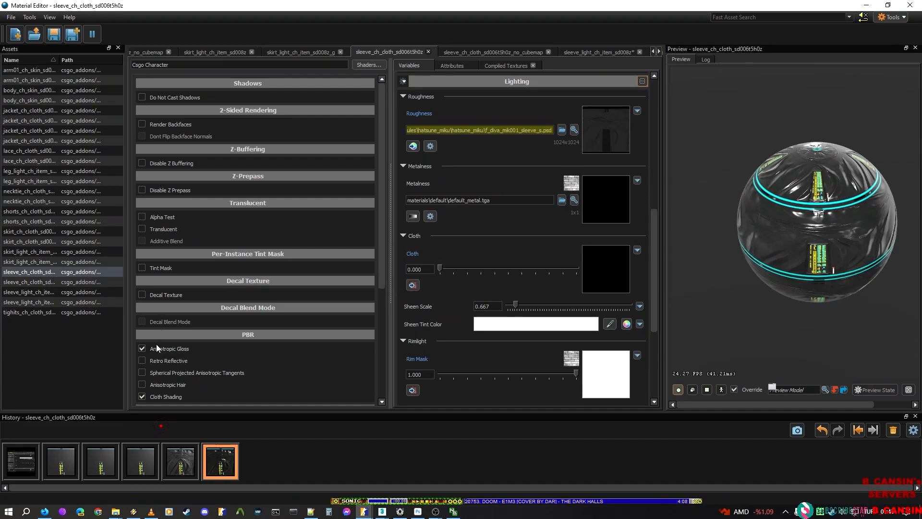
{"action": "scroll", "coordinate": [174, 339], "scroll_direction": "down", "scroll_amount": 1}
{"action": "left_click", "coordinate": [175, 342]}
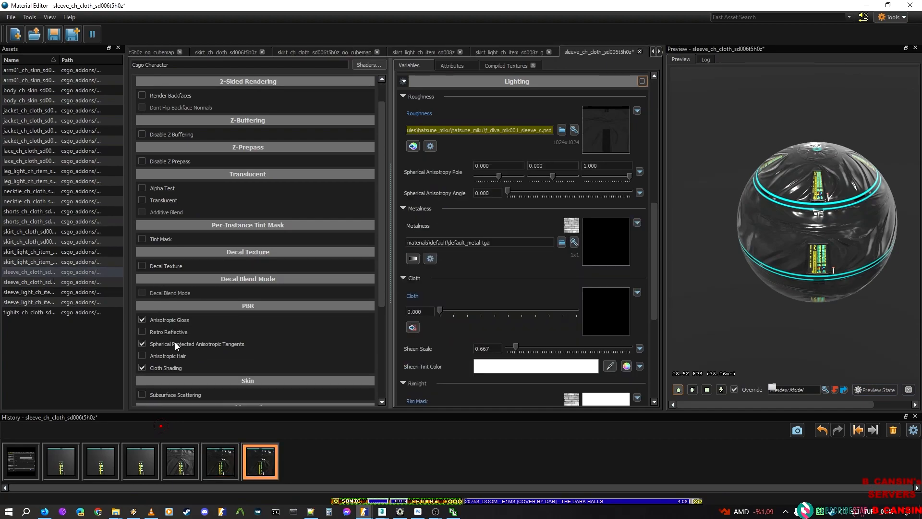
{"action": "left_click_drag", "start_coordinate": [510, 6], "coordinate": [197, 41]}
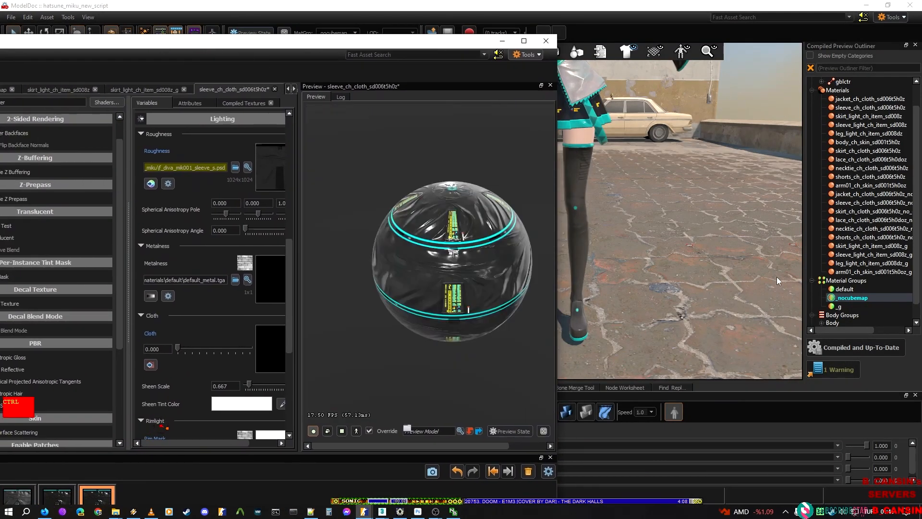
Step: Inspect the sleeves on the model in ModelDoc, switching between the _nocubemap and default material groups
{"action": "left_click", "coordinate": [840, 300]}
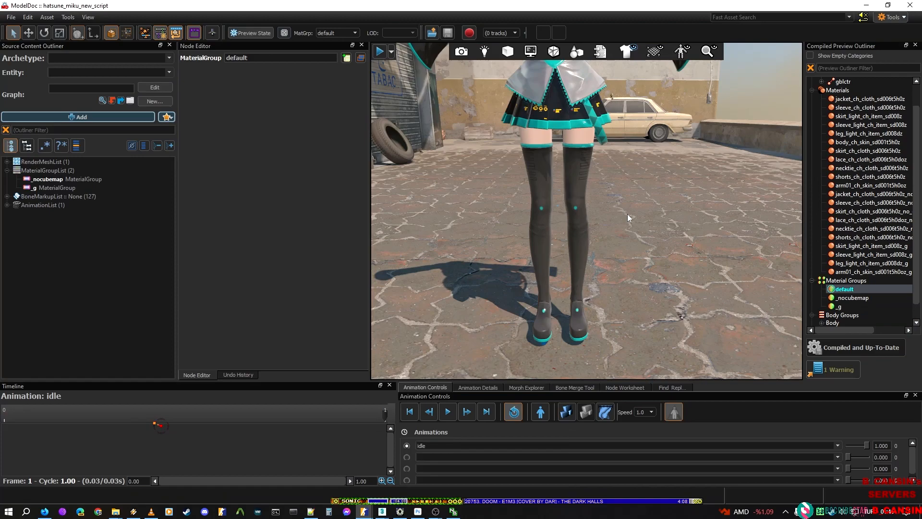
{"action": "left_click", "coordinate": [845, 289]}
{"action": "key", "text": "w"}
{"action": "right_click_drag", "start_coordinate": [587, 192], "coordinate": [577, 258]}
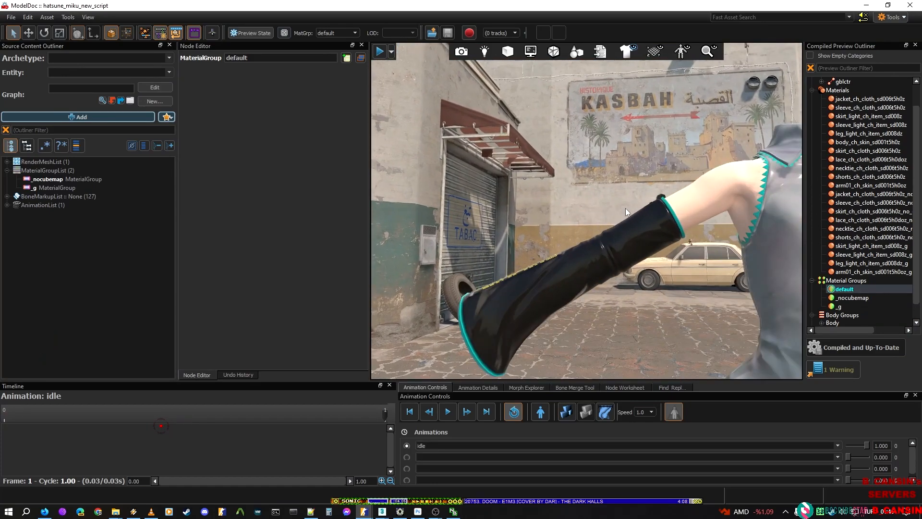
{"action": "left_click", "coordinate": [848, 297]}
{"action": "left_click", "coordinate": [847, 289]}
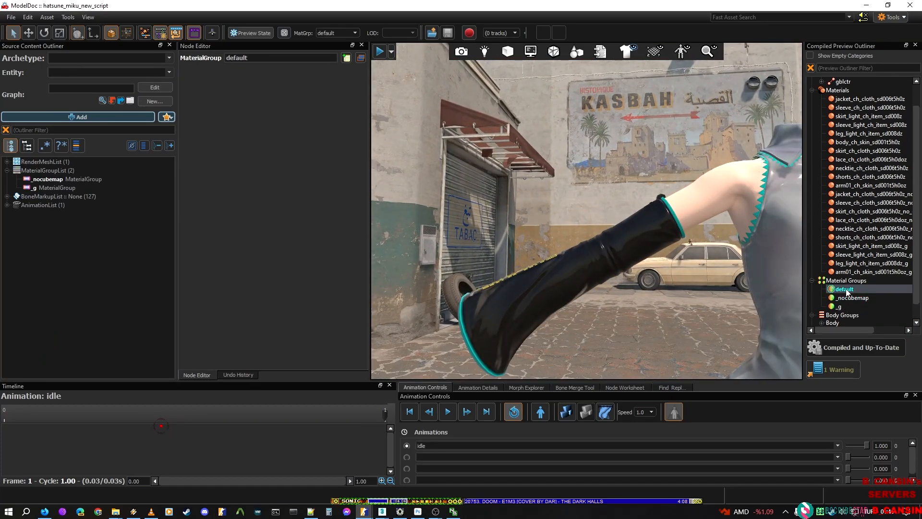
{"action": "key", "text": "w"}
{"action": "key", "text": "s"}
{"action": "right_click_drag", "start_coordinate": [646, 243], "coordinate": [679, 276]}
{"action": "key", "text": "a"}
{"action": "key", "text": "a"}
{"action": "key", "text": "w"}
Step: Revert the sleeve material to its history state without Spherical Projected Anisotropic Tangents, save, and check it in ModelDoc with both the default and _nocubemap groups
{"action": "key", "text": "alt+Tab"}
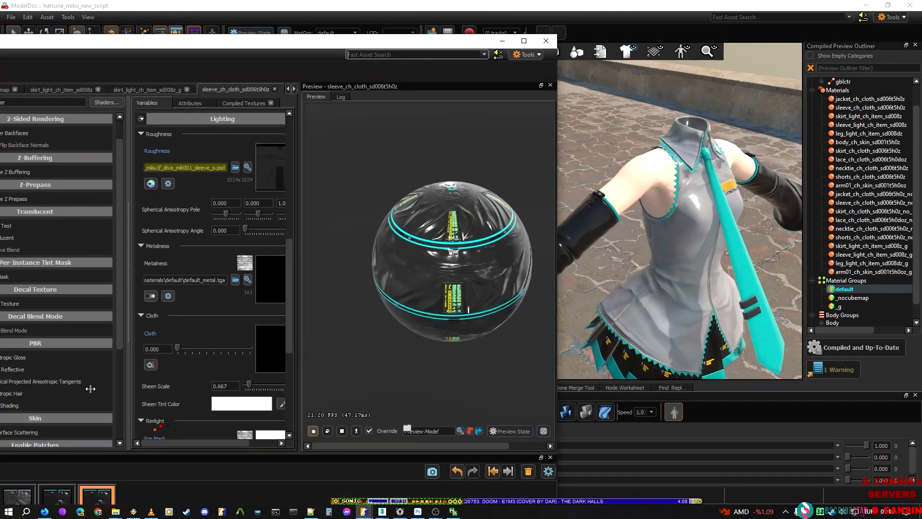
{"action": "left_click", "coordinate": [56, 499], "text": "ctrl"}
{"action": "key", "text": "alt+Tab"}
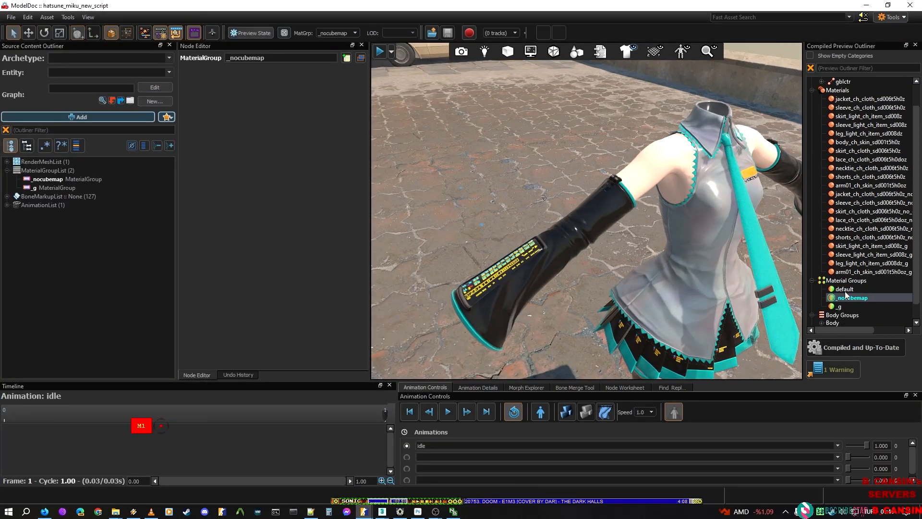
{"action": "key", "text": "alt+Tab"}
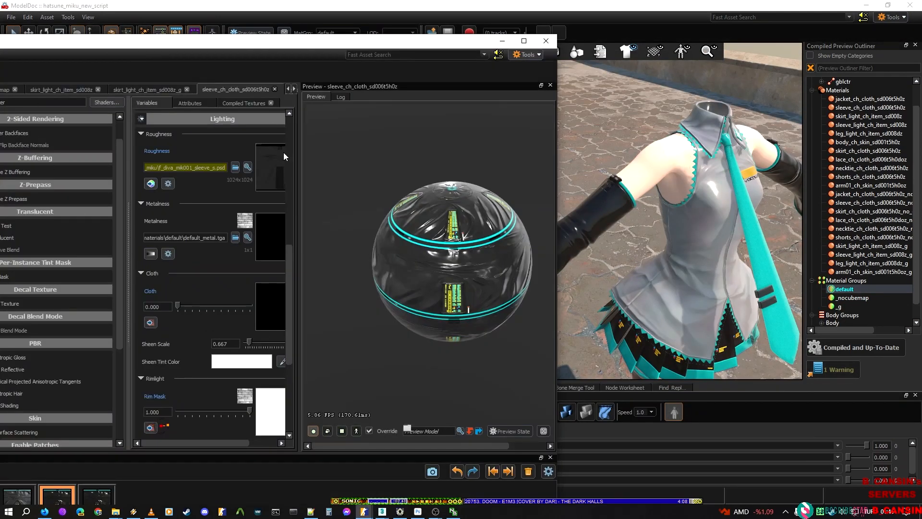
Step: Compare the sleeve's last two history states in a close-up preview, keep the latest one, save, and maximize the Material Editor
{"action": "left_click", "coordinate": [107, 490]}
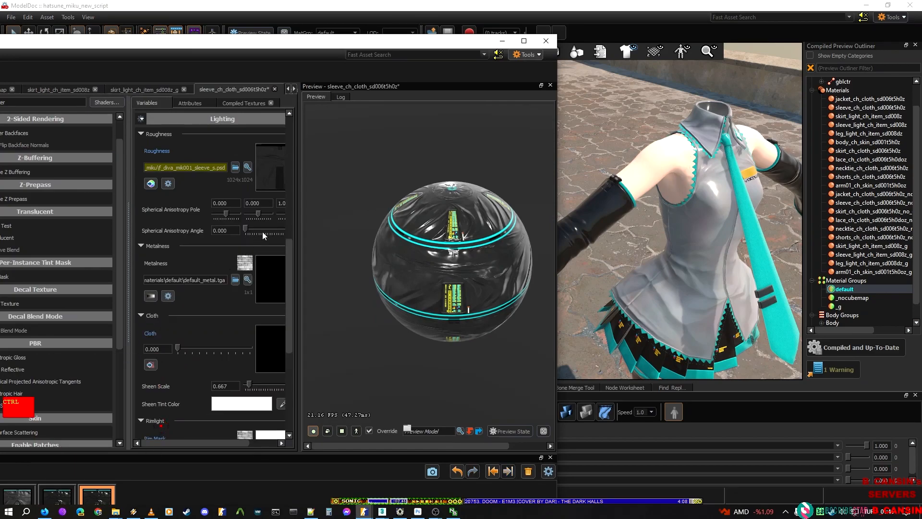
{"action": "scroll", "coordinate": [447, 264], "scroll_direction": "up", "scroll_amount": 10}
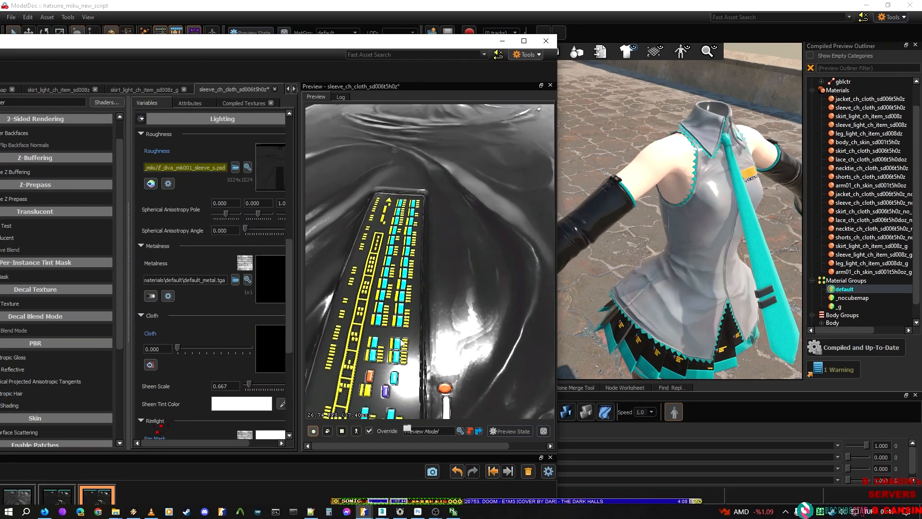
{"action": "left_click", "coordinate": [57, 500]}
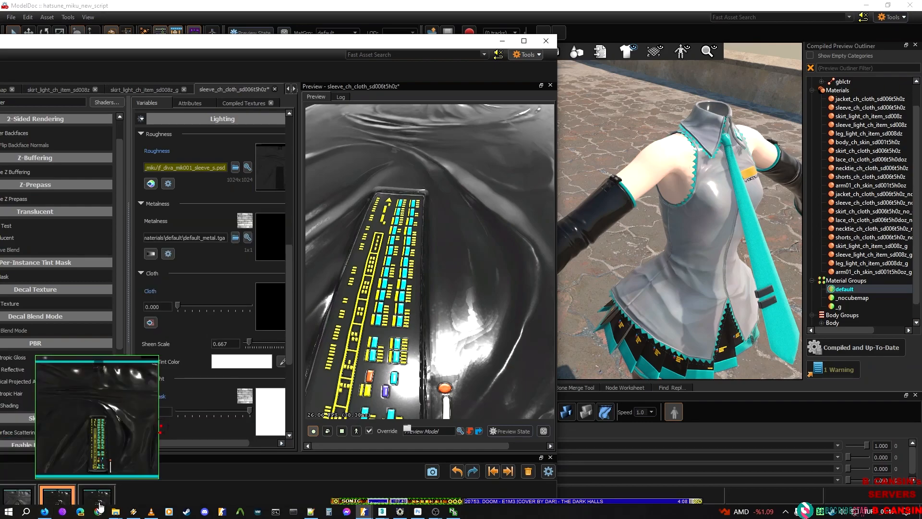
{"action": "left_click", "coordinate": [98, 494]}
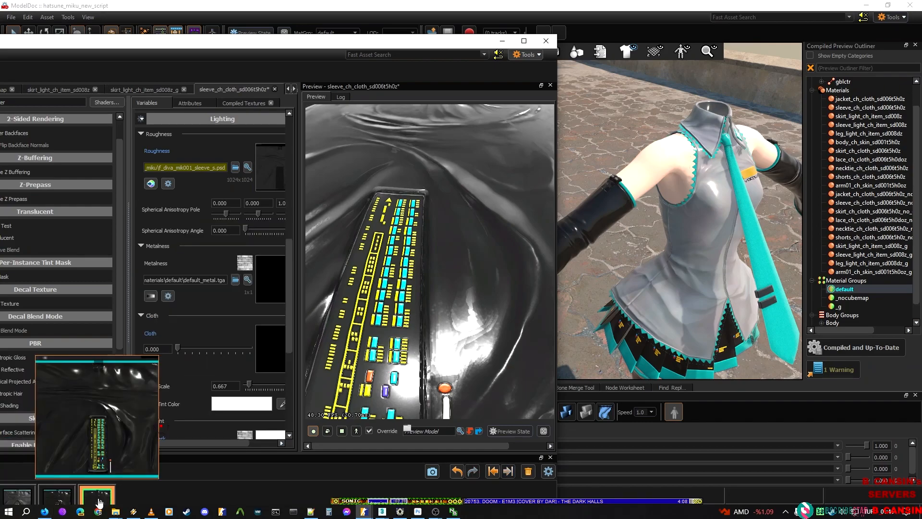
{"action": "key", "text": "ctrl+s"}
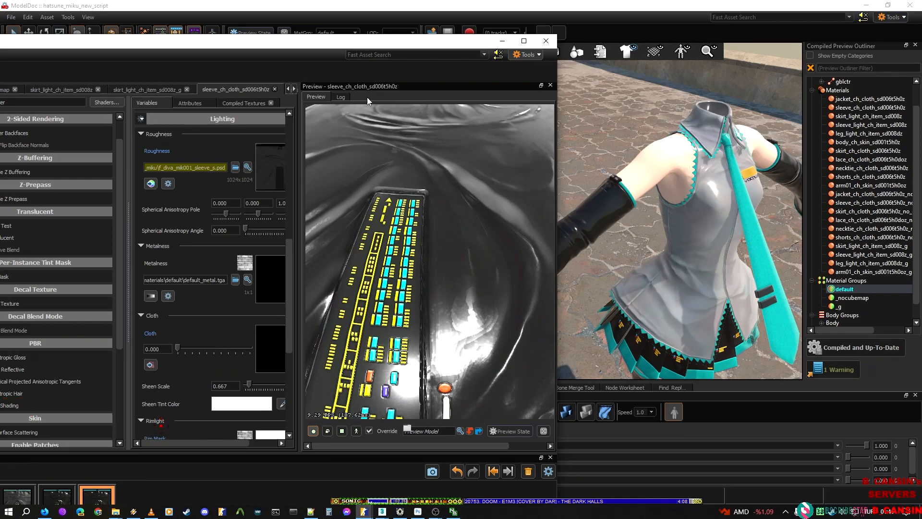
{"action": "left_click_drag", "start_coordinate": [411, 42], "coordinate": [665, 0]}
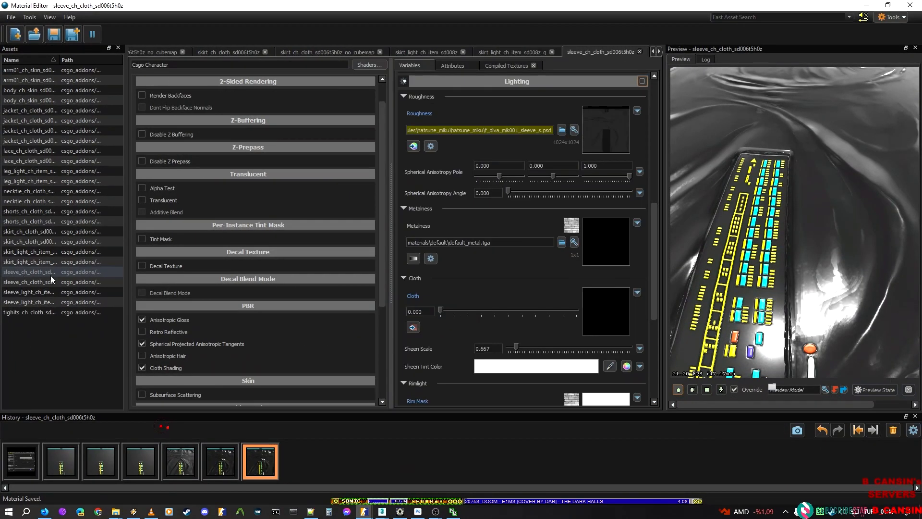
Step: Open the skirt_light_ch_item_sd008z material, enable Spherical Projected Anisotropic Tangents with Retro Reflective left off, and save it
{"action": "double_click", "coordinate": [62, 252]}
{"action": "double_click", "coordinate": [62, 261]}
{"action": "double_click", "coordinate": [62, 252]}
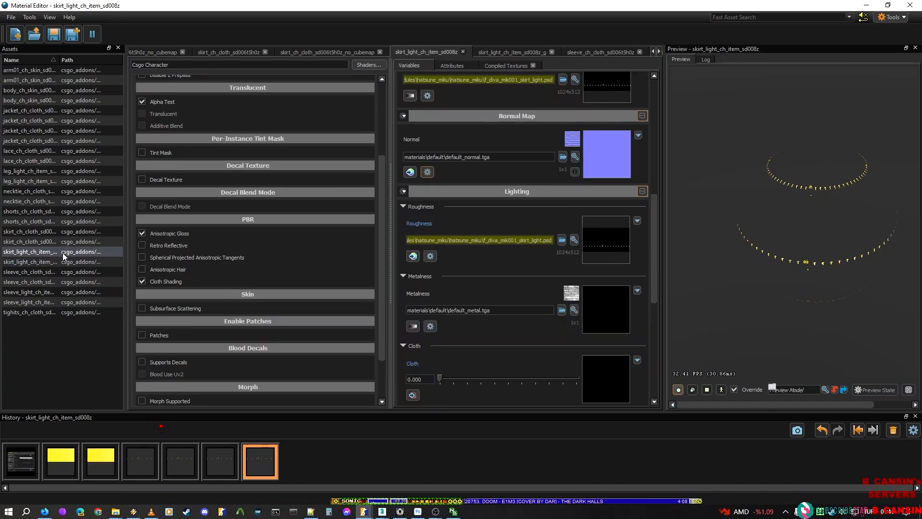
{"action": "left_click", "coordinate": [159, 246]}
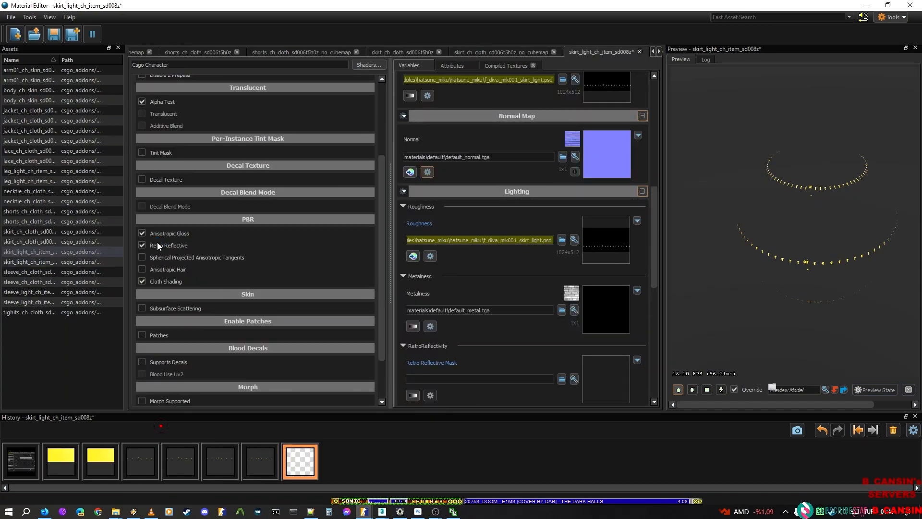
{"action": "left_click", "coordinate": [144, 246]}
{"action": "left_click", "coordinate": [146, 256]}
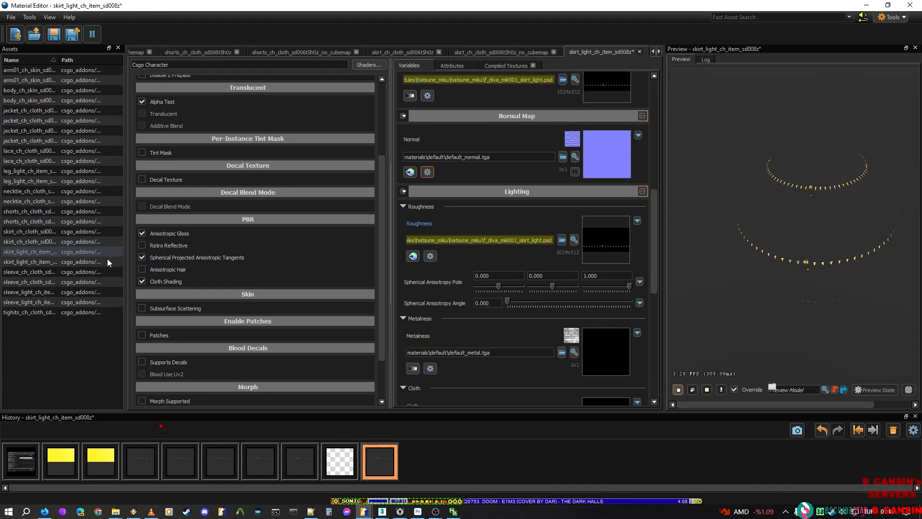
Step: Enable Spherical Projected Anisotropic Tangents on the skirt_ch_cloth_sd006t5h0z and shorts_ch_cloth_sd006t5h0z materials and save both
{"action": "double_click", "coordinate": [43, 231]}
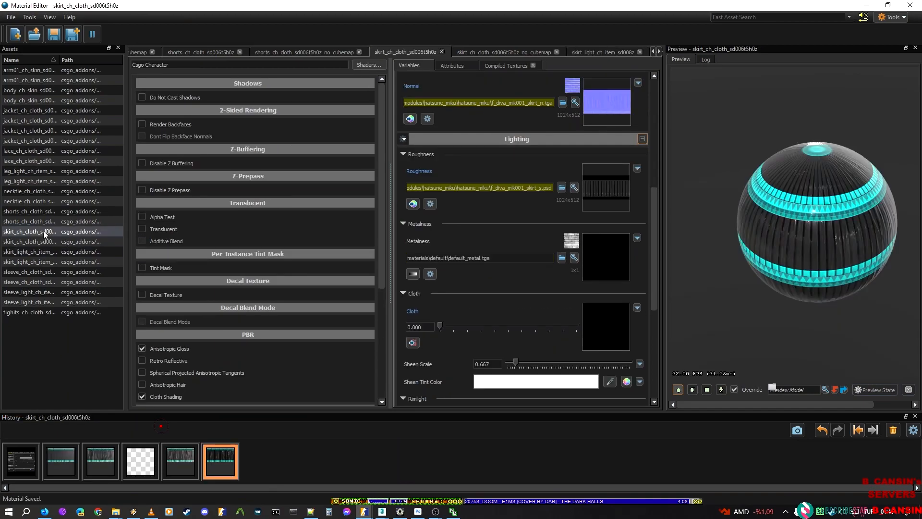
{"action": "left_click", "coordinate": [169, 371]}
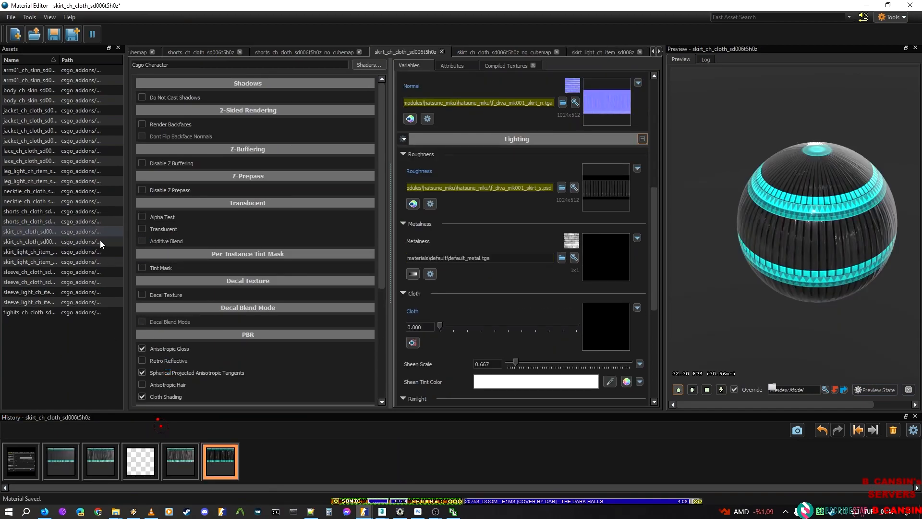
{"action": "double_click", "coordinate": [38, 218]}
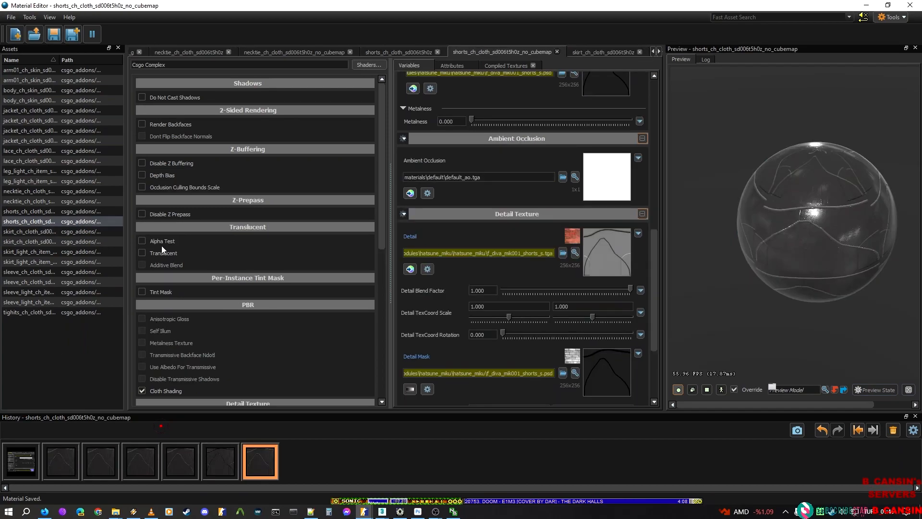
{"action": "scroll", "coordinate": [162, 249], "scroll_direction": "down", "scroll_amount": 1}
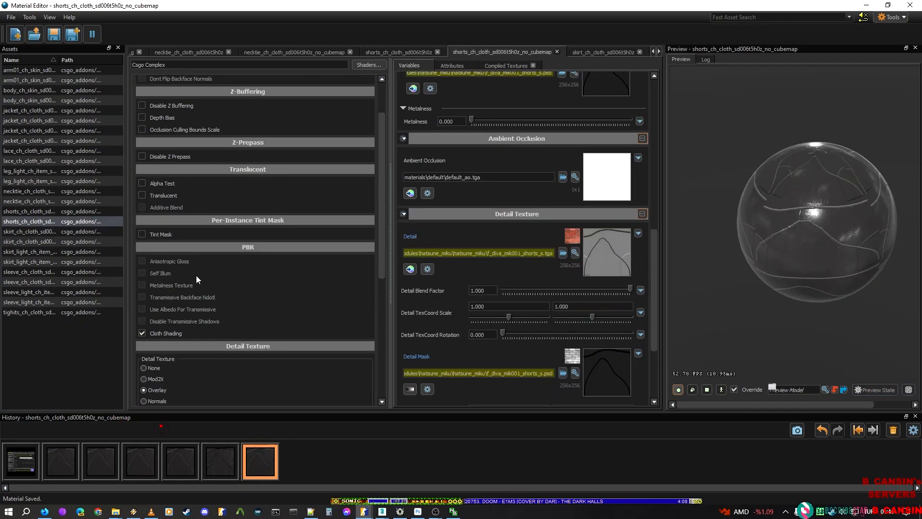
{"action": "double_click", "coordinate": [51, 212]}
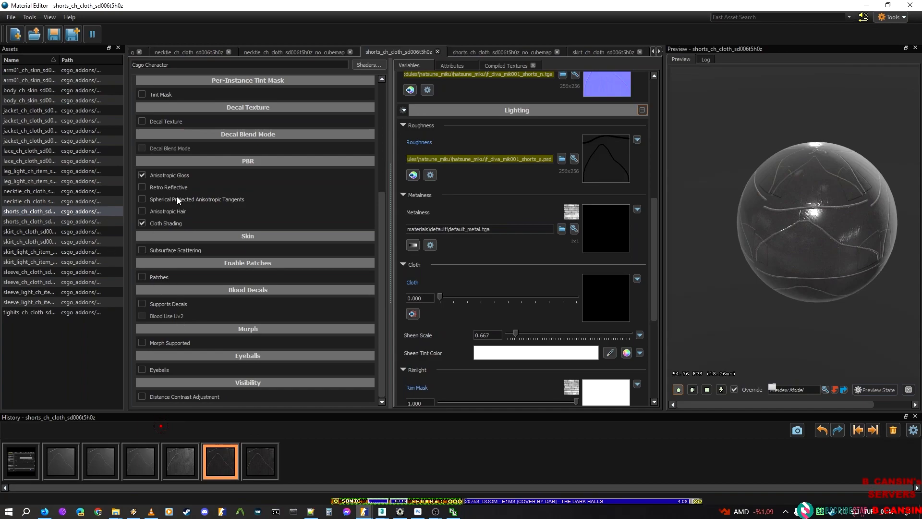
{"action": "left_click", "coordinate": [141, 200]}
Step: Review the PBR shading options of the necktie_ch_cloth_sd006t5h0z materials and recheck those of shorts_ch_cloth_sd006t5h0z
{"action": "double_click", "coordinate": [41, 202]}
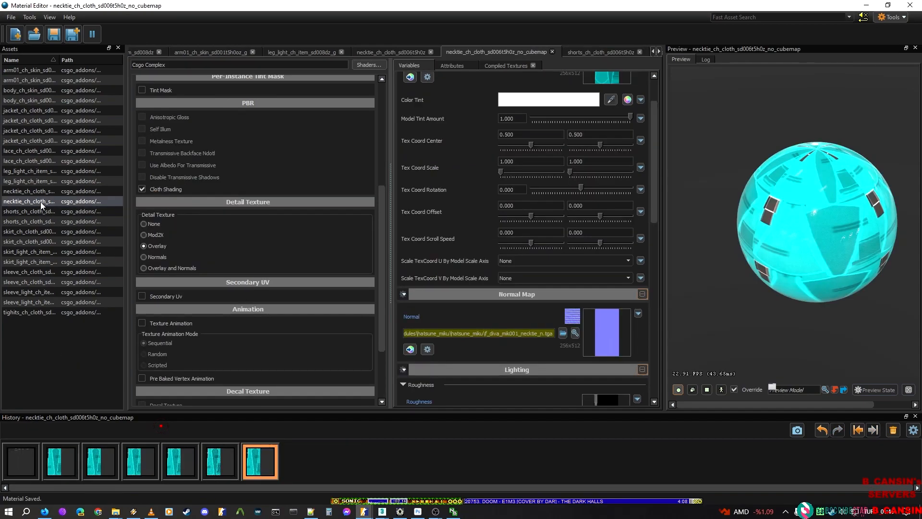
{"action": "double_click", "coordinate": [47, 193]}
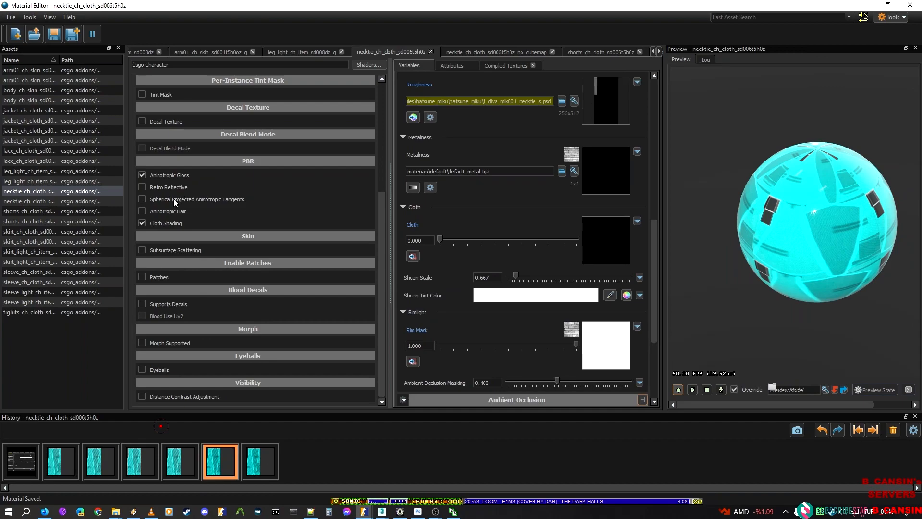
{"action": "double_click", "coordinate": [53, 178]}
{"action": "left_click", "coordinate": [40, 204]}
{"action": "left_click", "coordinate": [37, 211]}
{"action": "key", "text": "Up"}
{"action": "key", "text": "Up"}
{"action": "left_click", "coordinate": [37, 212]}
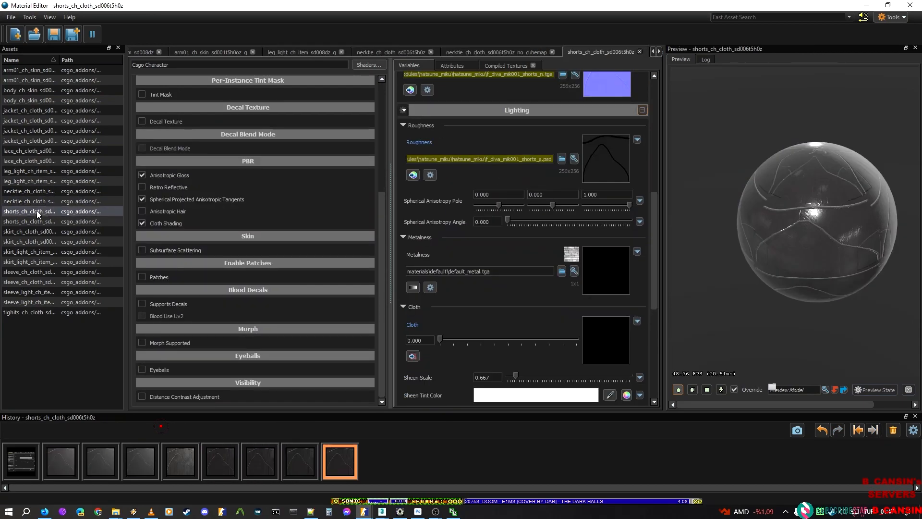
{"action": "key", "text": "Up"}
{"action": "key", "text": "Up"}
{"action": "key", "text": "Up"}
{"action": "key", "text": "Up"}
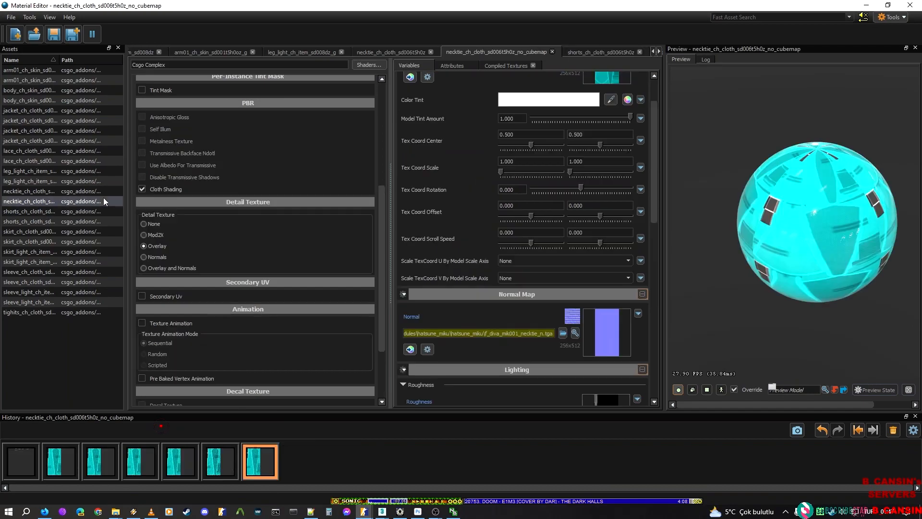
Step: Go through the leg_light, lace_ch_cloth, and jacket_ch_cloth no_cubemap materials and examine their PBR options
{"action": "key", "text": "Down"}
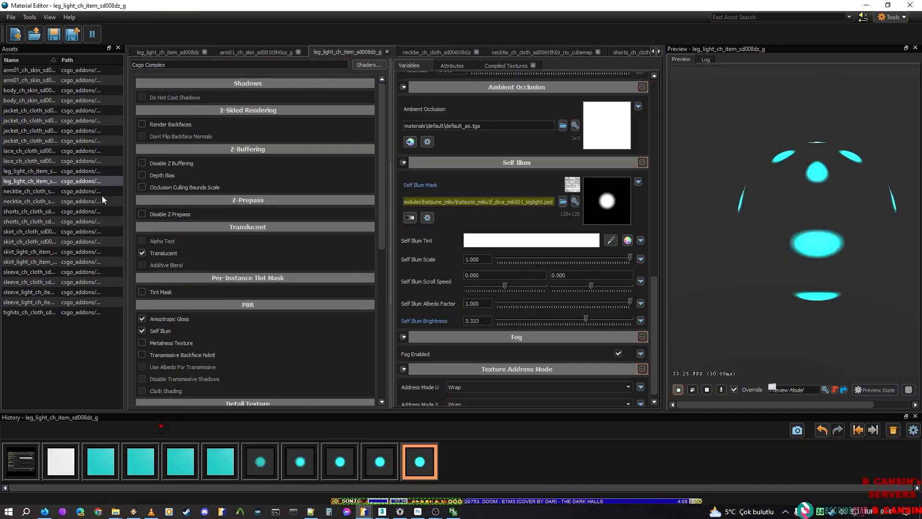
{"action": "key", "text": "Up"}
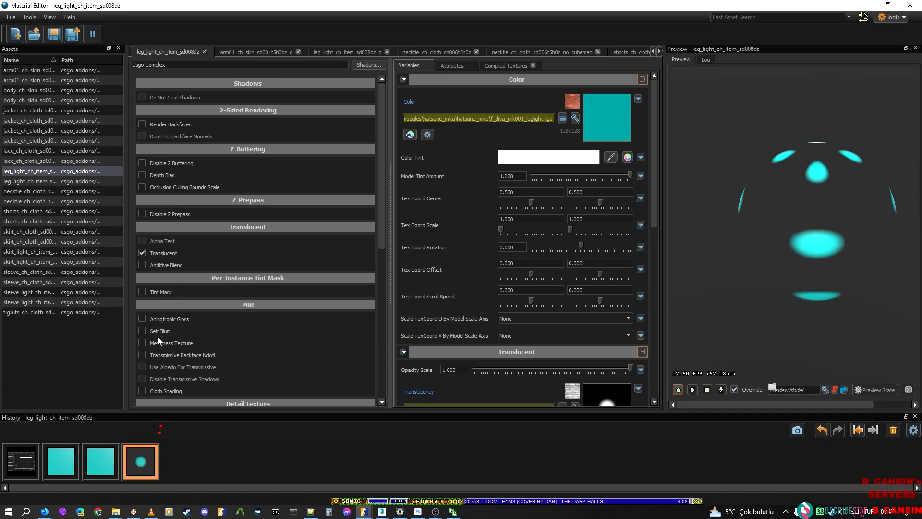
{"action": "key", "text": "Up"}
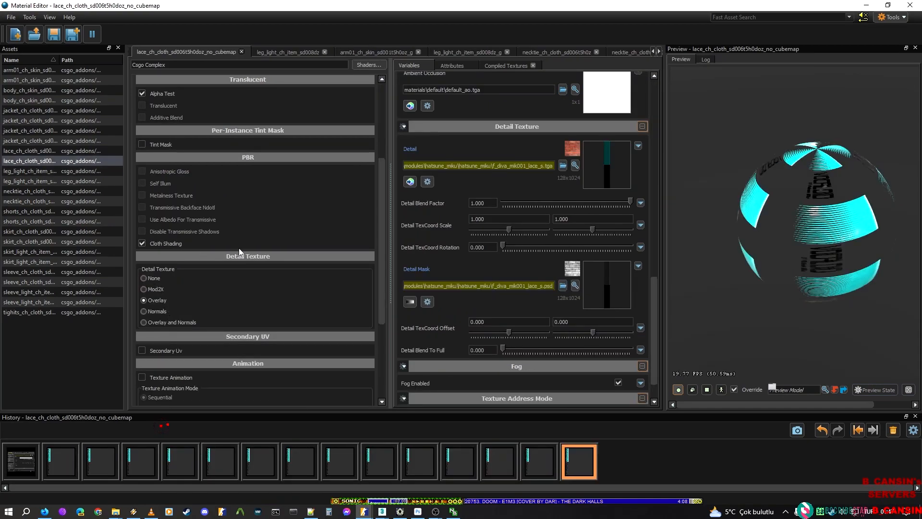
{"action": "key", "text": "Up"}
{"action": "key", "text": "Up"}
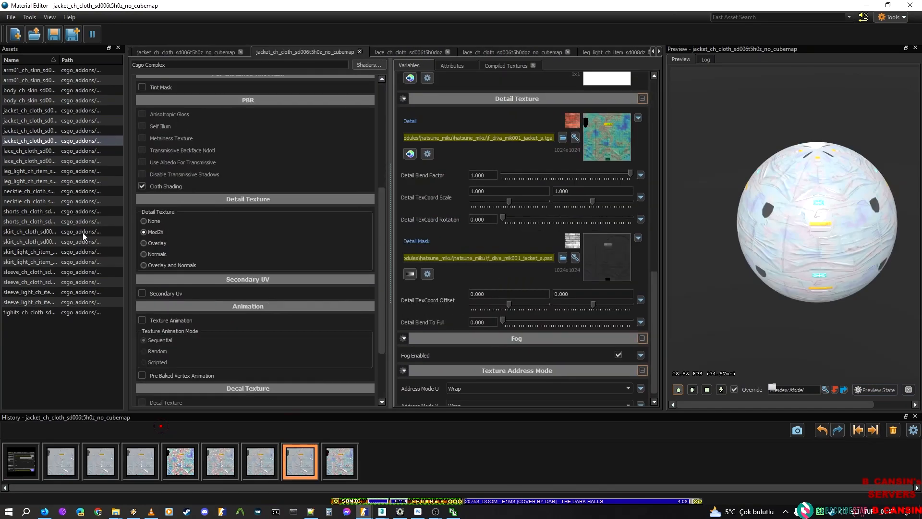
{"action": "key", "text": "Up"}
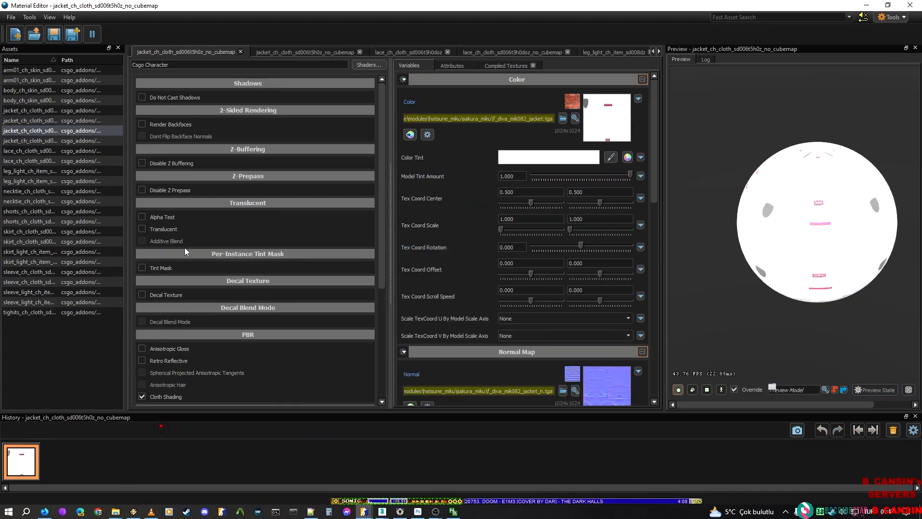
Step: Open the jacket_ch_cloth_sd006t5h0z material that uses the hatsune_miku jacket texture, enable Spherical Projected Anisotropic Tangents, and save it
{"action": "key", "text": "Up"}
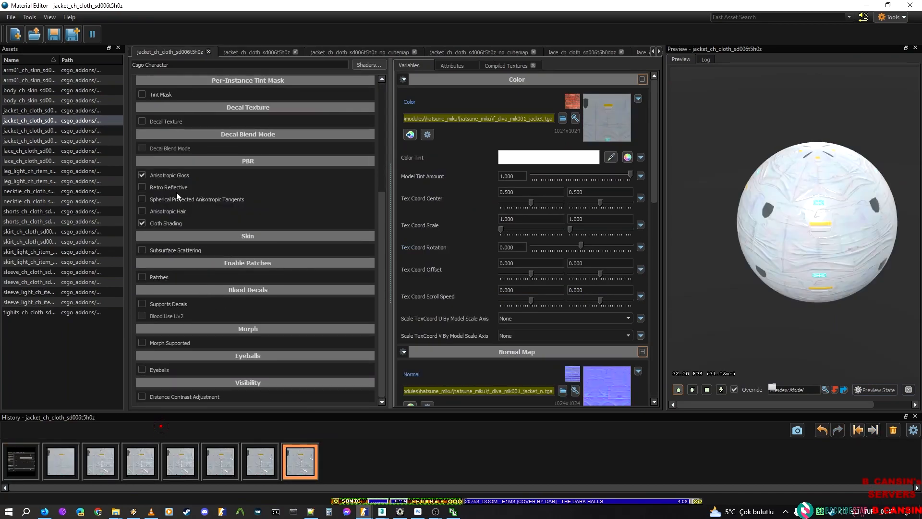
{"action": "left_click", "coordinate": [164, 198]}
{"action": "key", "text": "ctrl+s"}
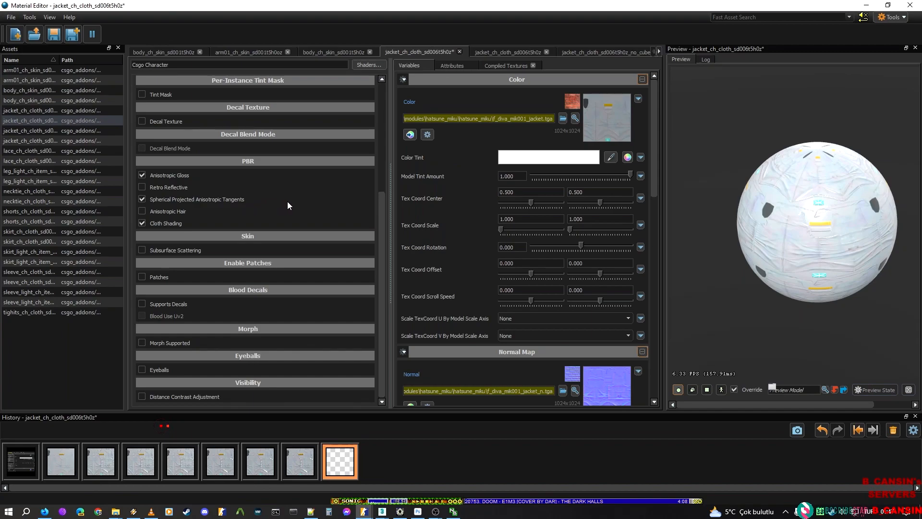
Step: Inspect the updated jacket on the model in ModelDoc, comparing the _nocubemap and default material groups
{"action": "left_click_drag", "start_coordinate": [562, 6], "coordinate": [63, 44]}
{"action": "right_click_drag", "start_coordinate": [599, 186], "coordinate": [596, 172]}
{"action": "left_click", "coordinate": [853, 297]}
{"action": "left_click", "coordinate": [855, 290]}
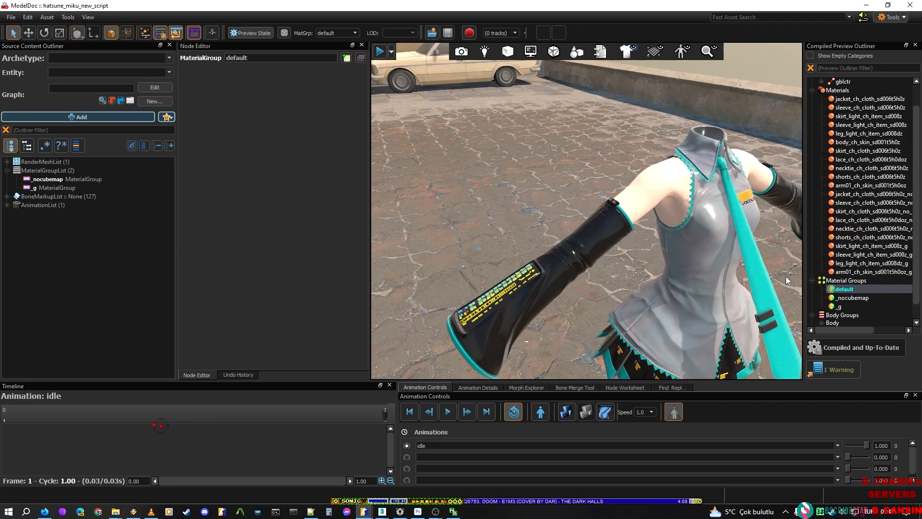
Step: Turn off Spherical Projected Anisotropic Tangents in the jacket_ch_cloth_sd006t5h0z material, save it, and compare the _nocubemap and default groups on the model in ModelDoc
{"action": "key", "text": "alt+Tab"}
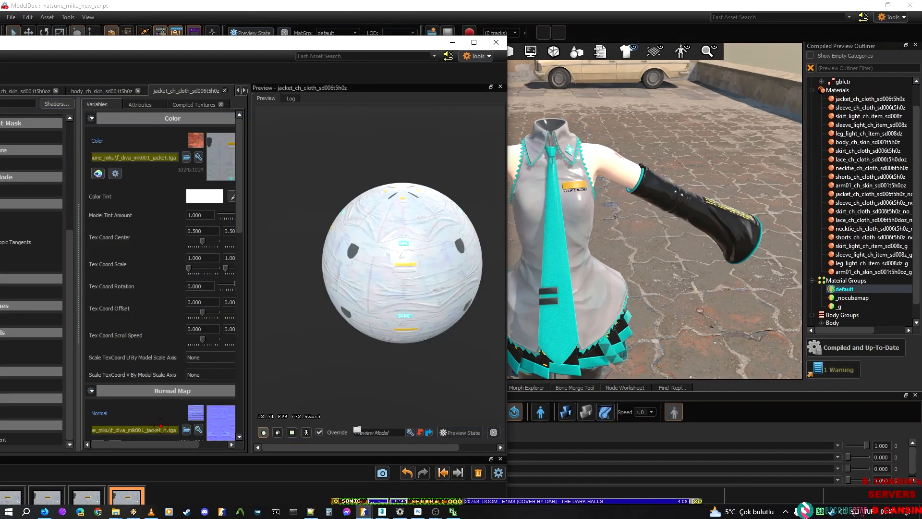
{"action": "key", "text": "ctrl+s"}
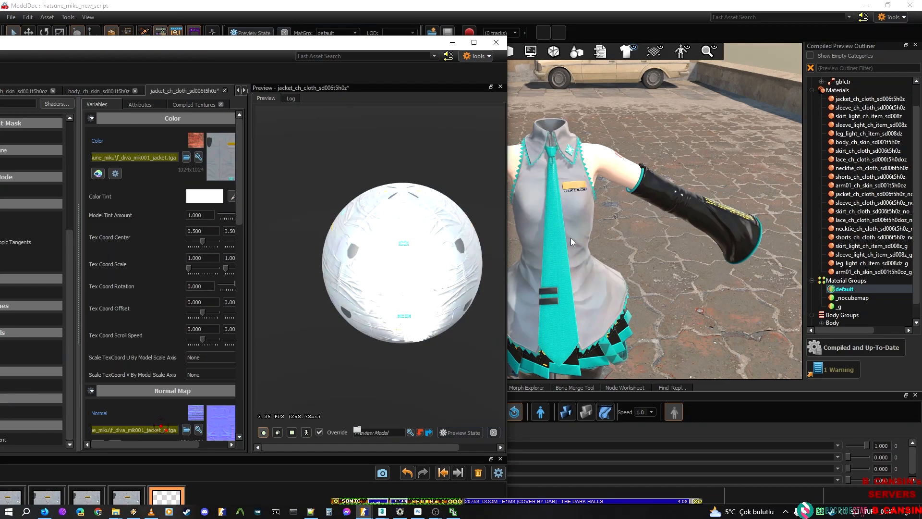
{"action": "right_click", "coordinate": [595, 216]}
{"action": "right_click_drag", "start_coordinate": [592, 215], "coordinate": [553, 206]}
{"action": "left_click", "coordinate": [861, 299]}
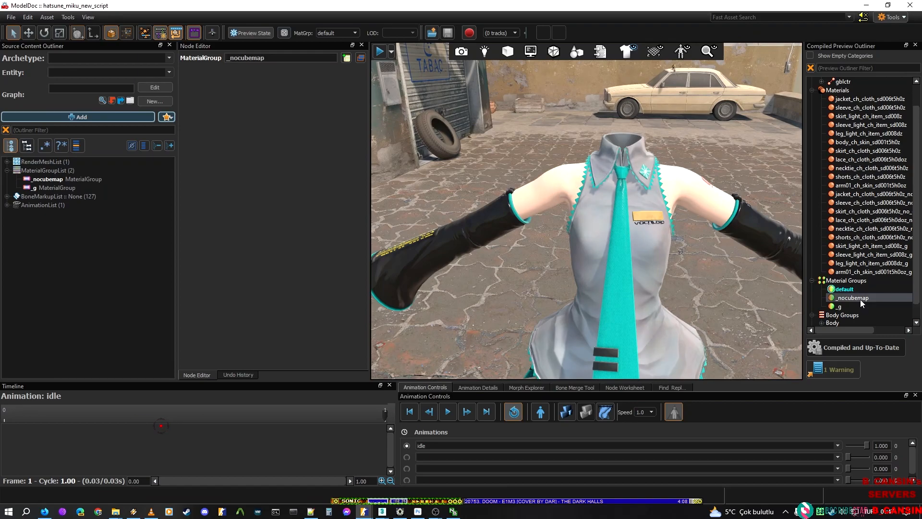
{"action": "double_click", "coordinate": [860, 300]}
{"action": "double_click", "coordinate": [846, 289]}
{"action": "right_click_drag", "start_coordinate": [591, 216], "coordinate": [528, 204]}
{"action": "key", "text": "w"}
{"action": "mouse_move", "coordinate": [681, 228]}
{"action": "right_mouse_down"}
{"action": "mouse_move", "coordinate": [684, 260]}
{"action": "mouse_move", "coordinate": [702, 216]}
{"action": "mouse_move", "coordinate": [681, 229]}
{"action": "right_mouse_up"}
Step: Re-enable Spherical Projected Anisotropic Tangents on the jacket material, save it, and recheck the jacket in ModelDoc with the default material group
{"action": "key", "text": "alt+Tab"}
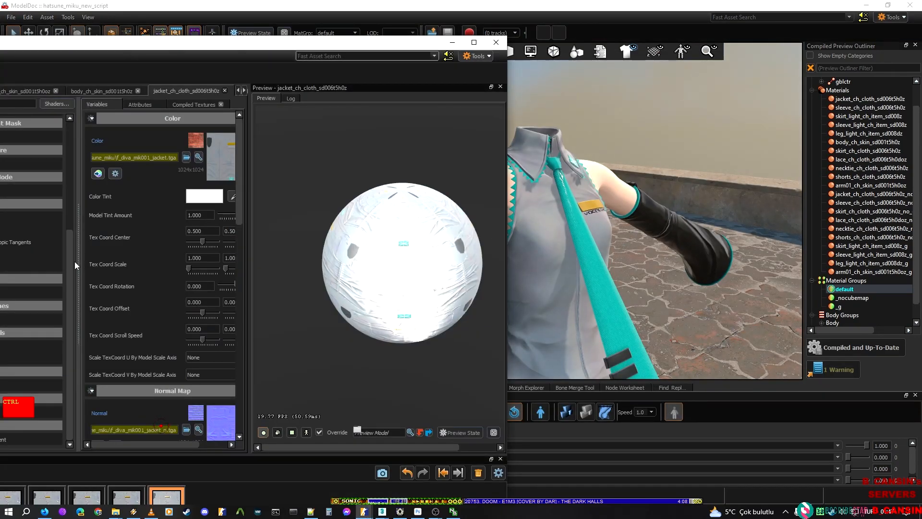
{"action": "left_click", "coordinate": [0, 242]}
{"action": "key", "text": "ctrl+s"}
{"action": "right_click_drag", "start_coordinate": [600, 196], "coordinate": [597, 219]}
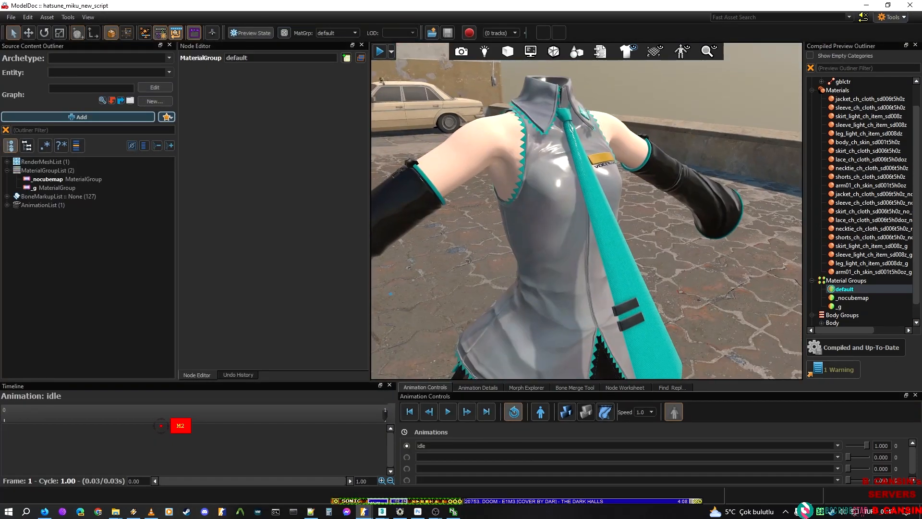
{"action": "left_click", "coordinate": [864, 298]}
{"action": "left_click", "coordinate": [852, 290]}
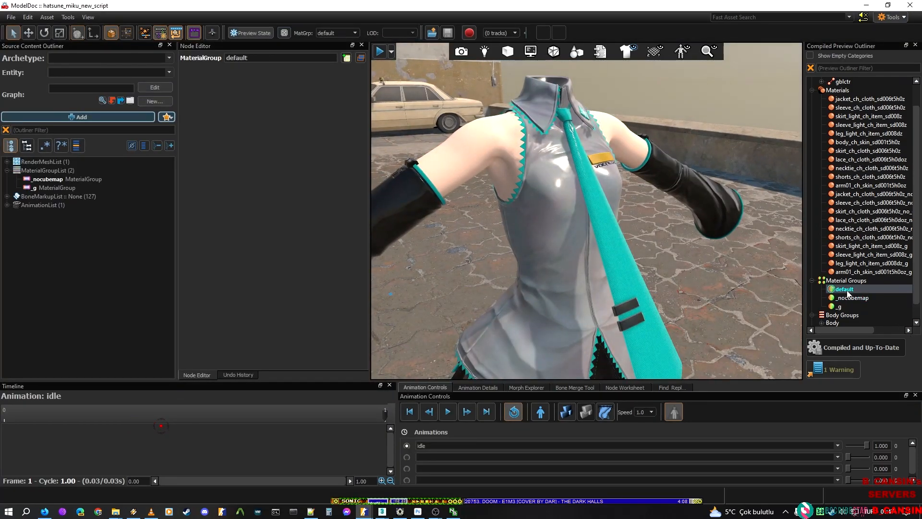
Step: Toggle the jacket material's Spherical Projected Anisotropic Tangents off and on again, saving each time and checking the jacket on the model in between
{"action": "key", "text": "alt+Tab"}
{"action": "left_click", "coordinate": [105, 230]}
{"action": "key", "text": "ctrl+s"}
{"action": "mouse_move", "coordinate": [583, 188]}
{"action": "right_mouse_down"}
{"action": "mouse_move", "coordinate": [590, 207]}
{"action": "mouse_move", "coordinate": [587, 159]}
{"action": "mouse_move", "coordinate": [581, 200]}
{"action": "right_mouse_up"}
{"action": "key", "text": "alt+Tab"}
{"action": "key", "text": "ctrl+s"}
Step: Review the shader options of the body_ch_skin_sd001t5h0z, arm01_ch_skin_sd001t5h0oz_g, and arm01_ch_skin_sd001t5h0oz materials in an enlarged Material Editor
{"action": "left_click", "coordinate": [102, 92]}
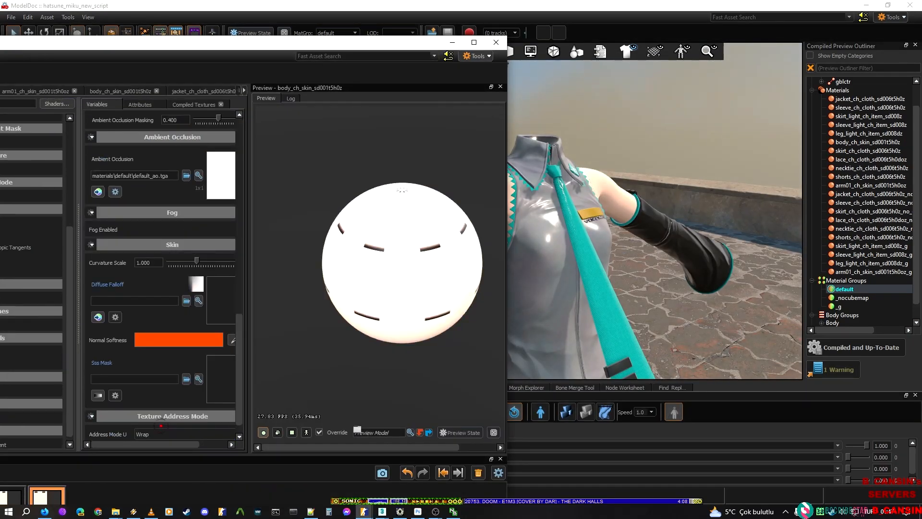
{"action": "left_click", "coordinate": [156, 91]}
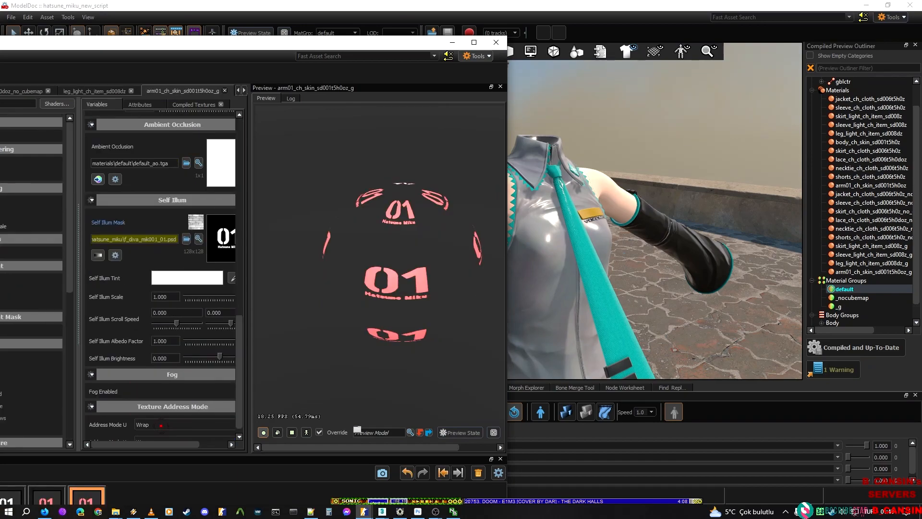
{"action": "left_click", "coordinate": [2, 90]}
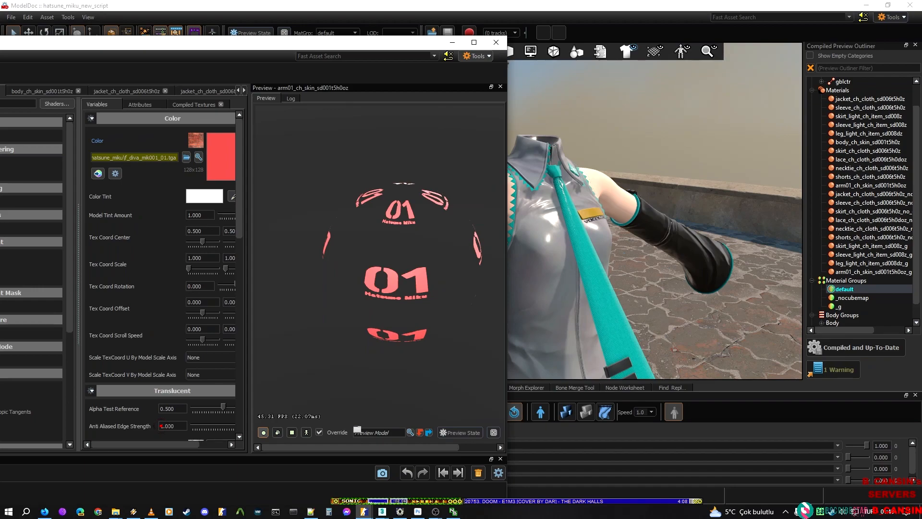
{"action": "scroll", "coordinate": [31, 284], "scroll_direction": "down", "scroll_amount": 6}
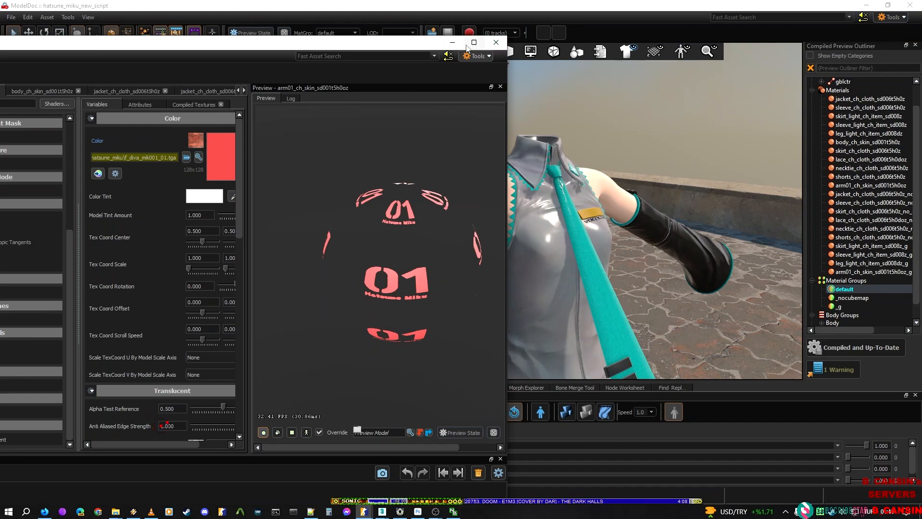
{"action": "left_click_drag", "start_coordinate": [425, 46], "coordinate": [585, 48]}
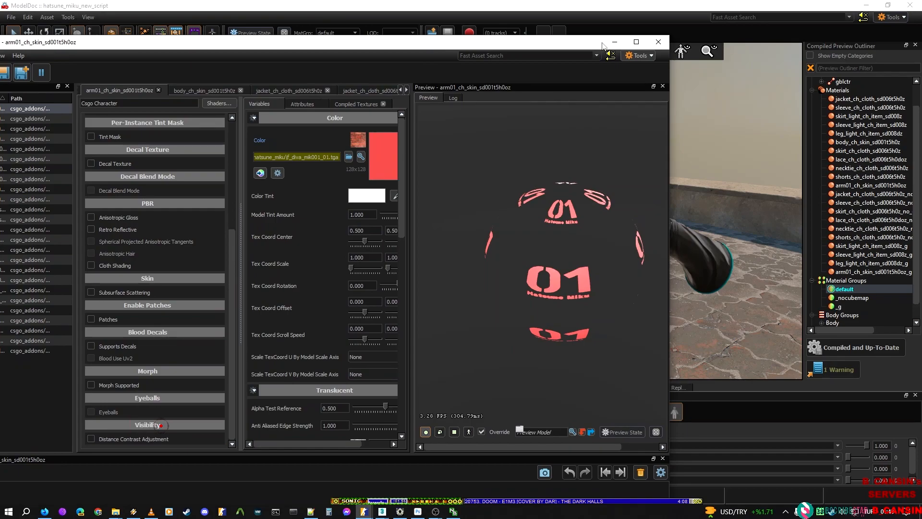
{"action": "double_click", "coordinate": [567, 43]}
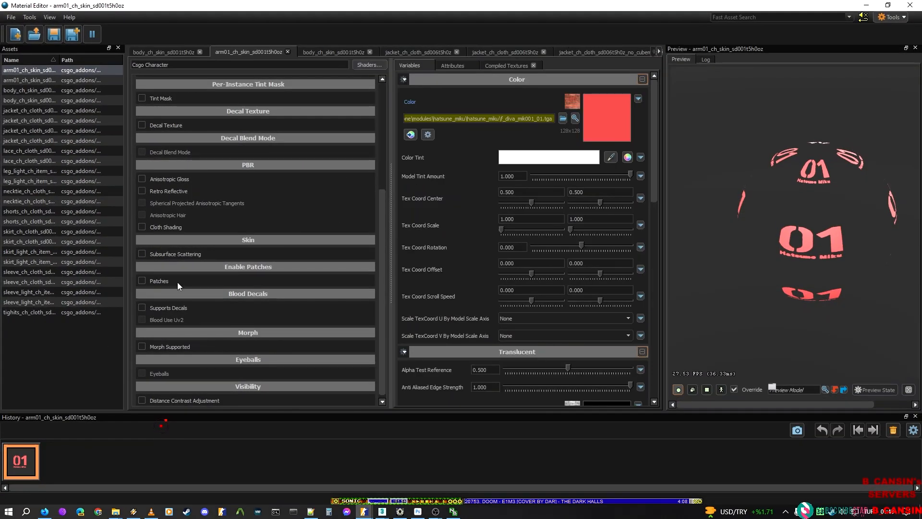
Step: Return to ModelDoc and examine the whole Miku model from several distances and angles with the default material group
{"action": "left_click", "coordinate": [867, 6]}
{"action": "right_click_drag", "start_coordinate": [700, 208], "coordinate": [536, 214]}
{"action": "key", "text": "w"}
{"action": "key", "text": "s"}
{"action": "key", "text": "w"}
{"action": "key", "text": "s"}
{"action": "key", "text": "d"}
{"action": "key", "text": "d"}
{"action": "key", "text": "d"}
{"action": "key", "text": "s"}
{"action": "key", "text": "w"}
{"action": "right_click_drag", "start_coordinate": [668, 262], "coordinate": [668, 254]}
{"action": "key", "text": "a"}
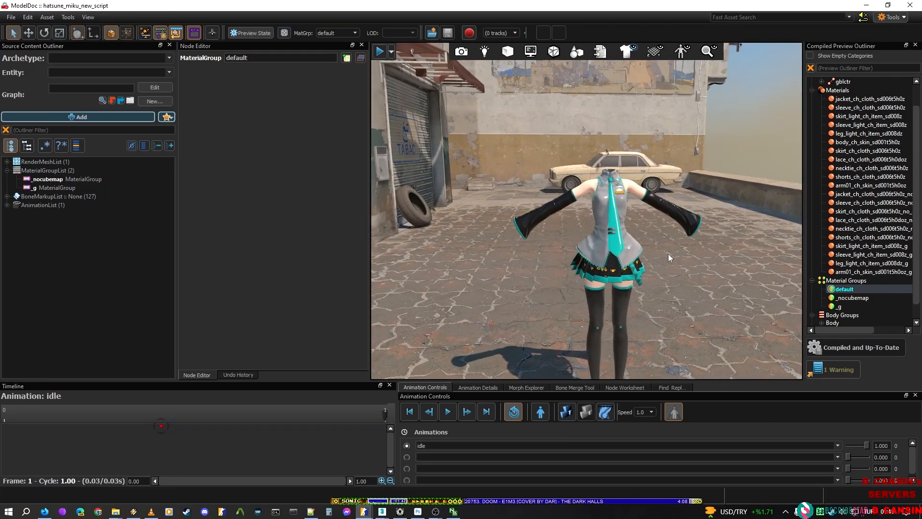